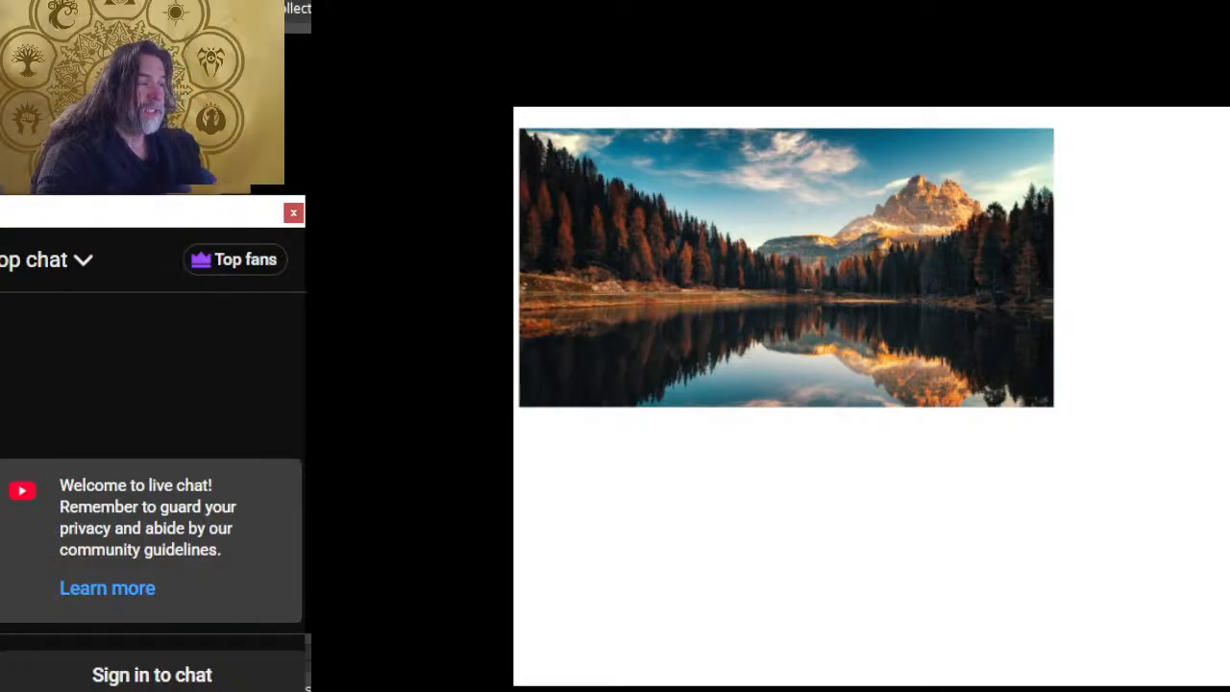
# Step: Switch to OBS and move the Background display source above the PS canvas source in the scene's source order
pyautogui.hotkey('alt', 'Tab')
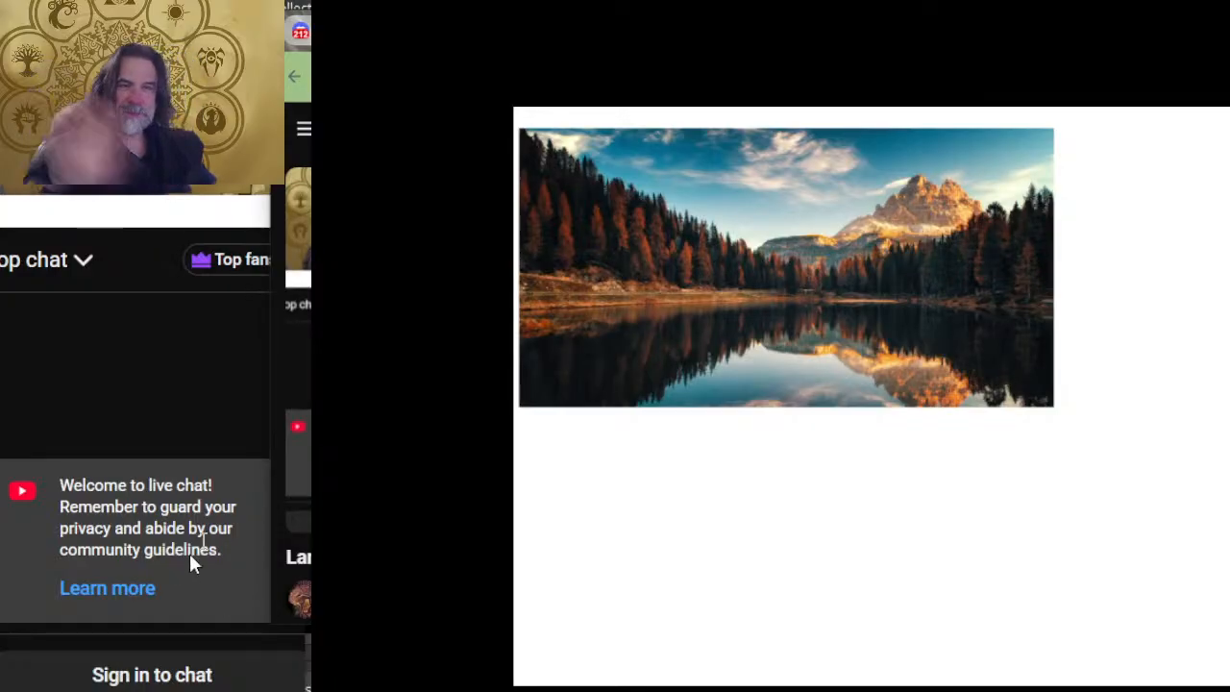
pyautogui.hotkey('alt', 'Tab')
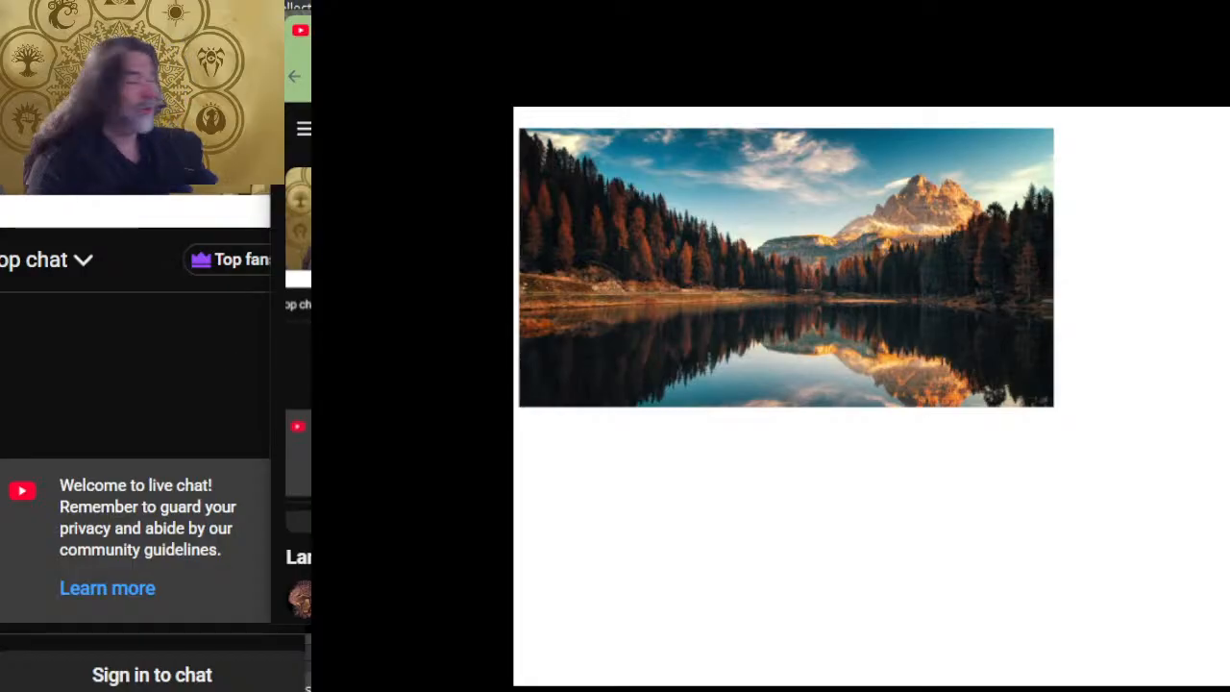
pyautogui.hotkey('alt', 'Tab')
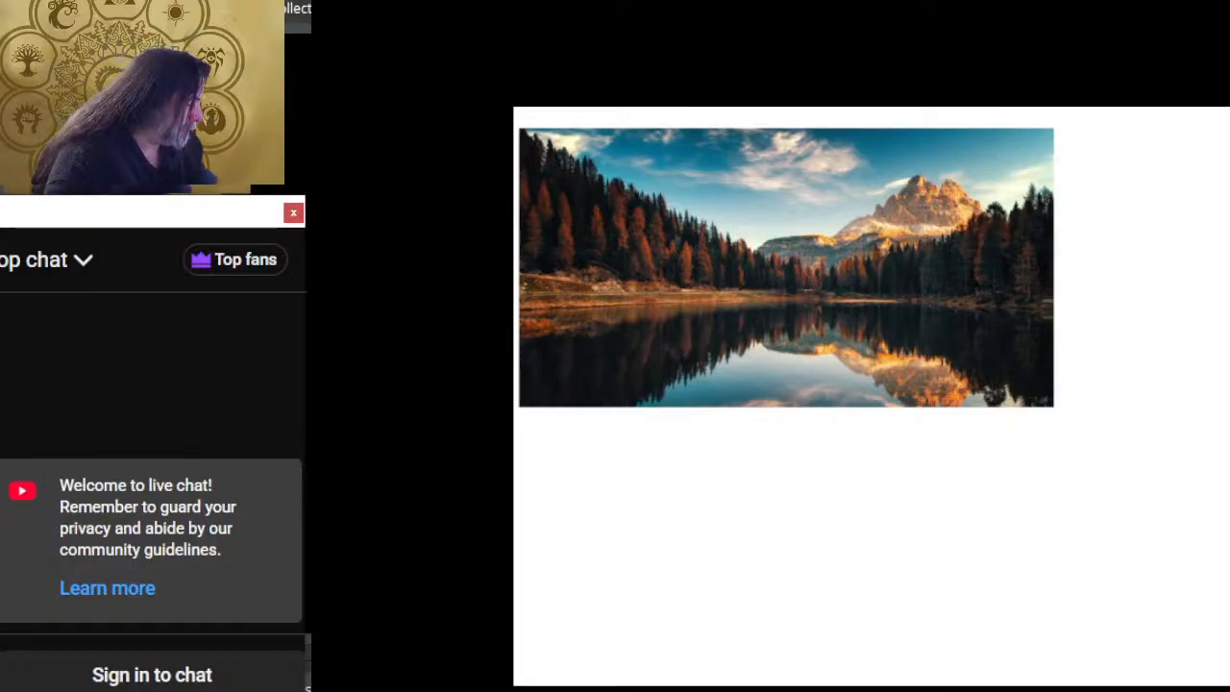
pyautogui.moveTo(1163, 624); pyautogui.dragTo(1159, 586)
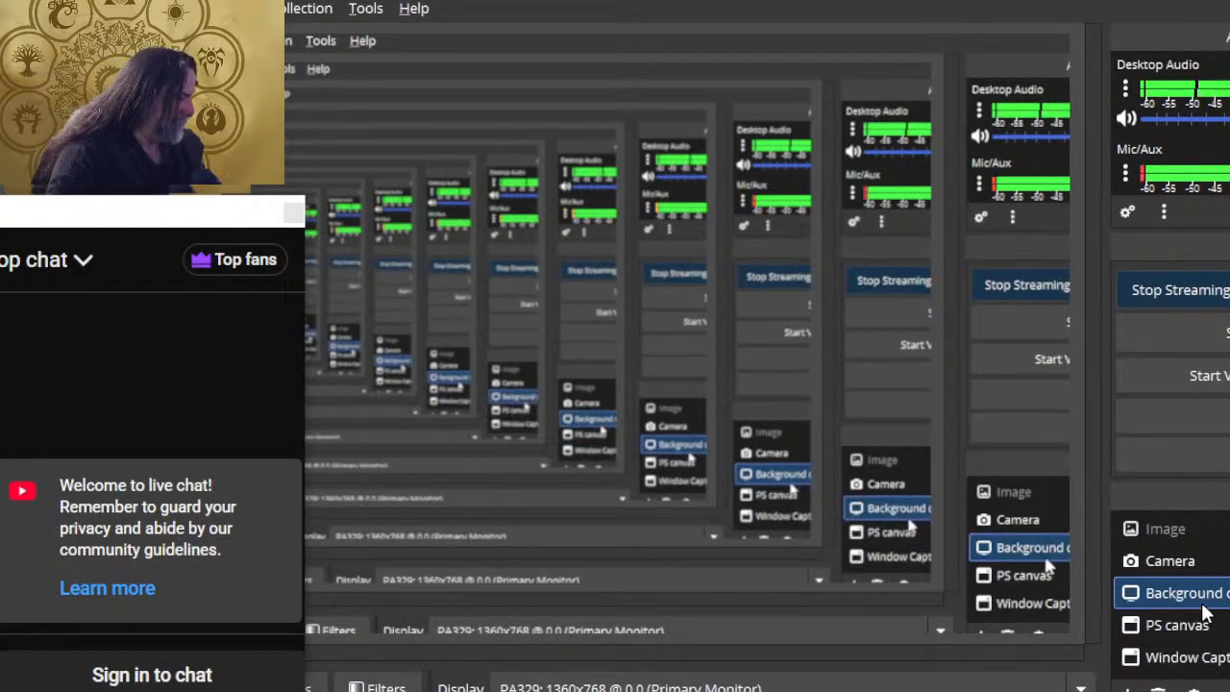
# Step: Switch to Photoshop with 16 x 9 canvas.psd and change from full-screen view to the standard screen mode
pyautogui.hotkey('alt', 'Tab')
pyautogui.hotkey('alt', 'Tab')
pyautogui.hotkey('alt', 'Tab')
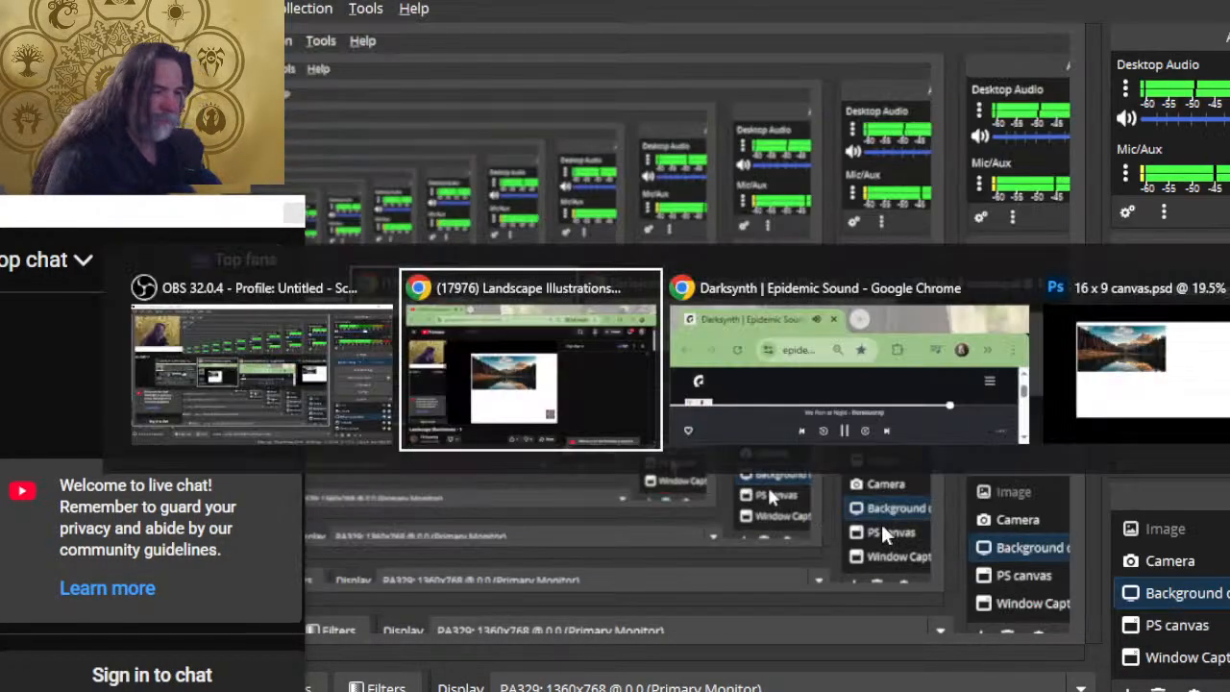
pyautogui.hotkey('alt', 'Tab')
pyautogui.hotkey('alt', 'Tab')
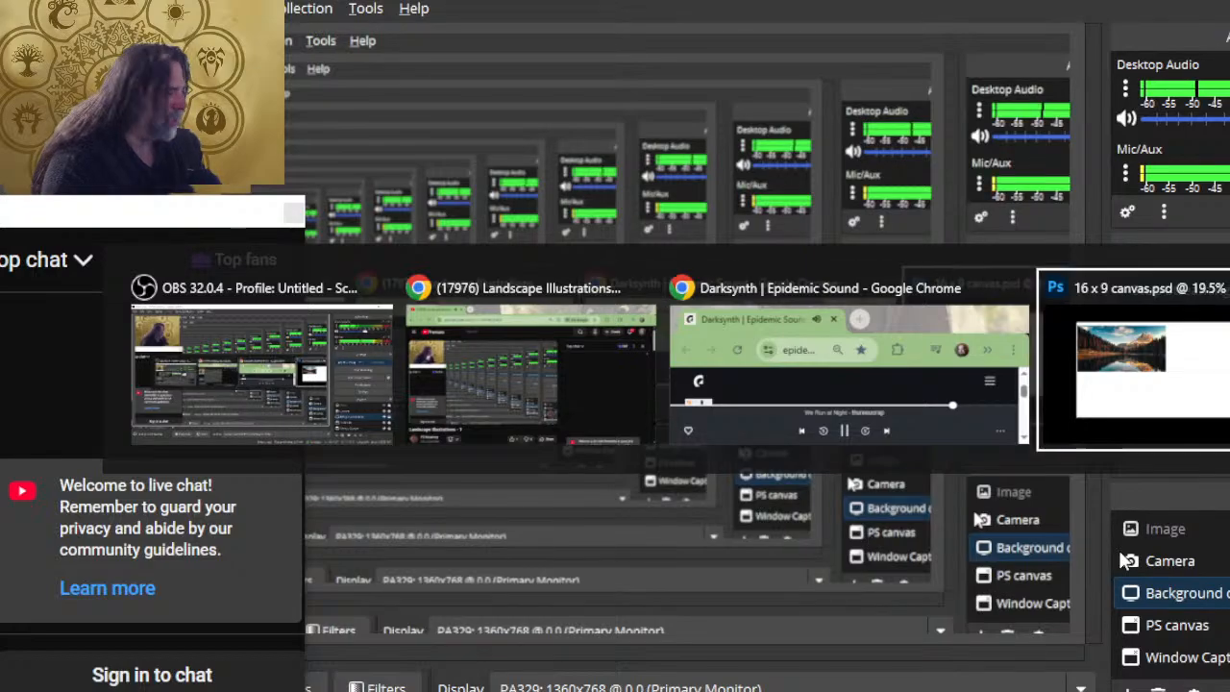
pyautogui.press('f')
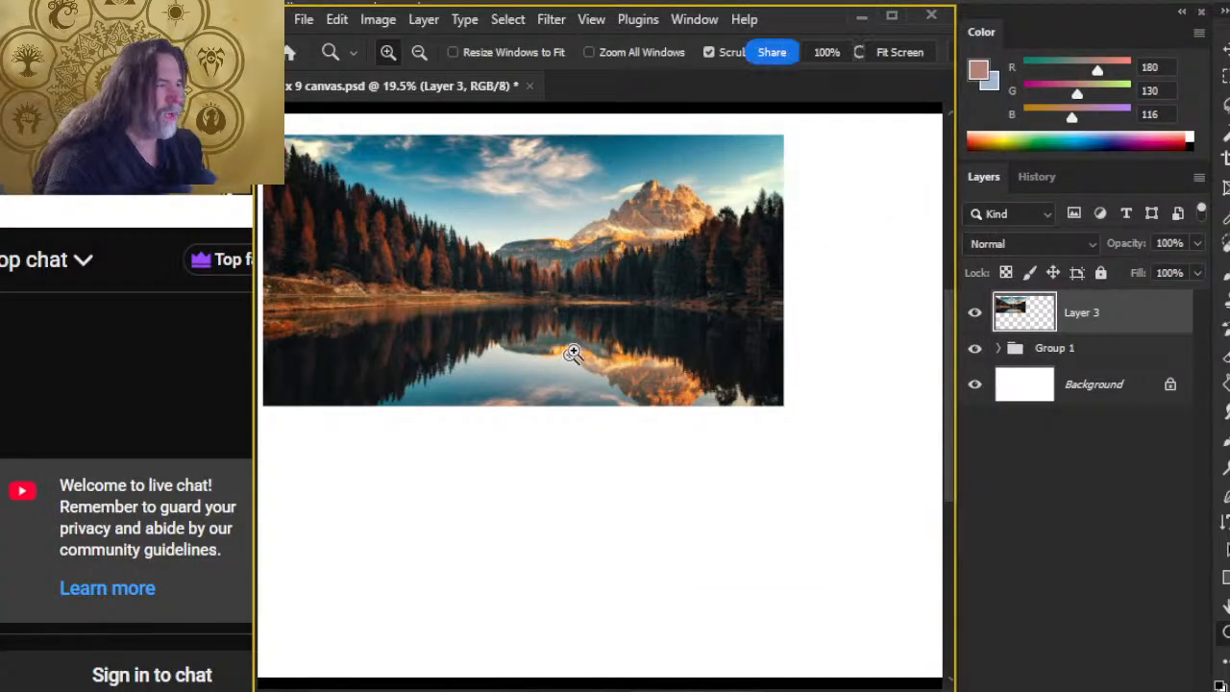
# Step: Switch to the YouTube page in Chrome and like the live stream "Landscape Illustrations - 1"
pyautogui.hotkey('alt', 'Tab')
pyautogui.hotkey('alt', 'Tab')
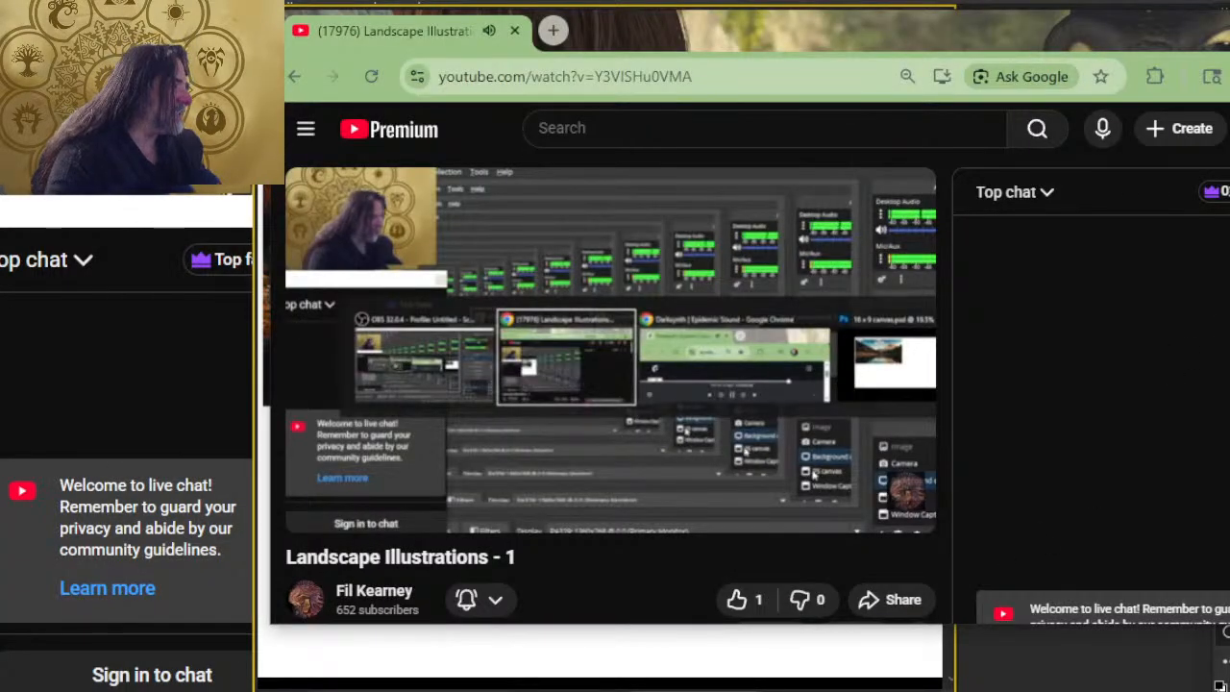
pyautogui.click(722, 605)
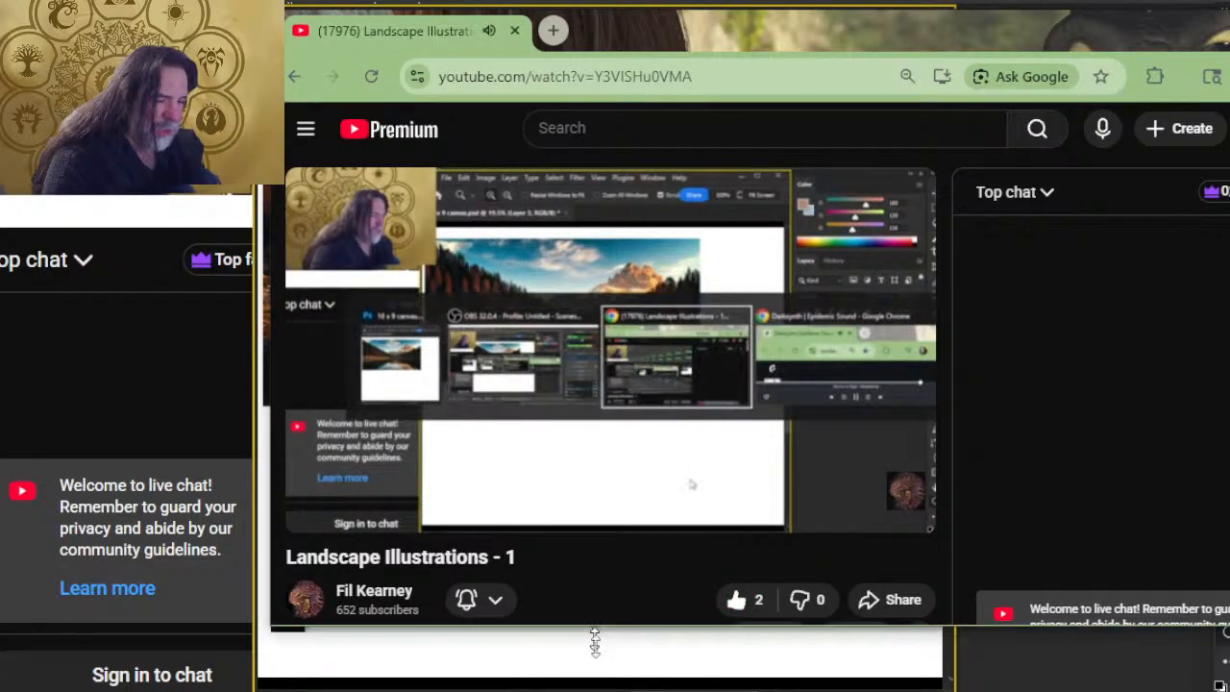
pyautogui.scroll(-2, 660, 493)
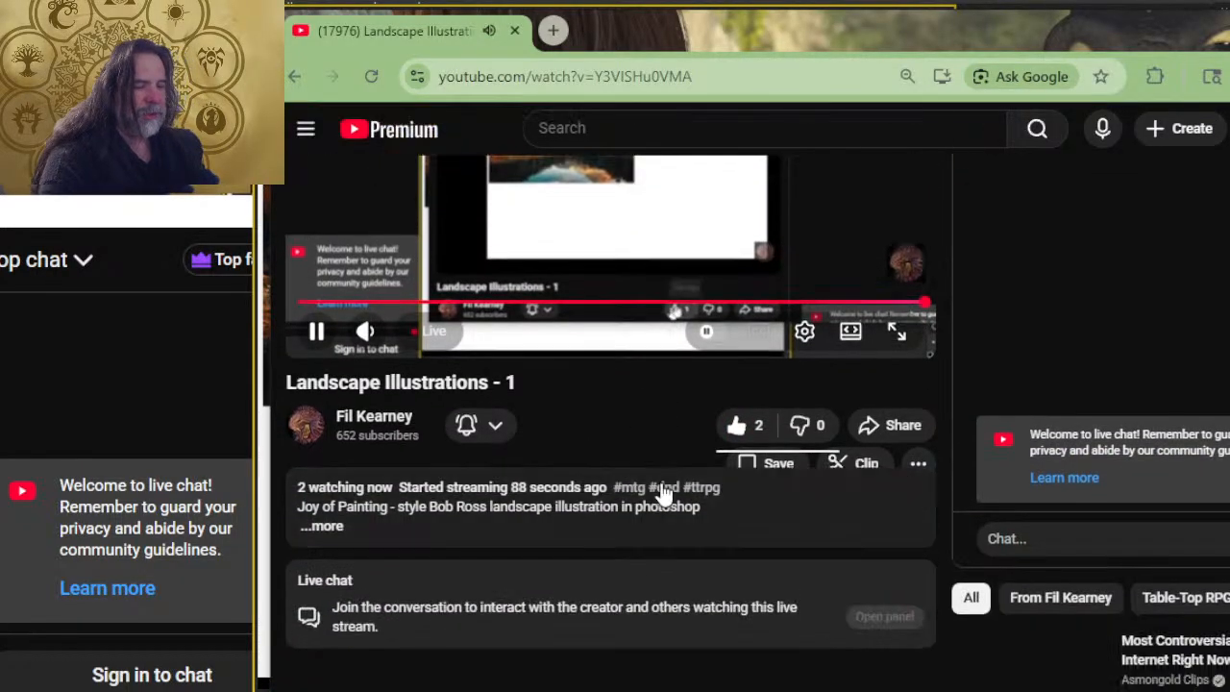
pyautogui.hotkey('alt', 'Tab')
pyautogui.hotkey('alt', 'Tab')
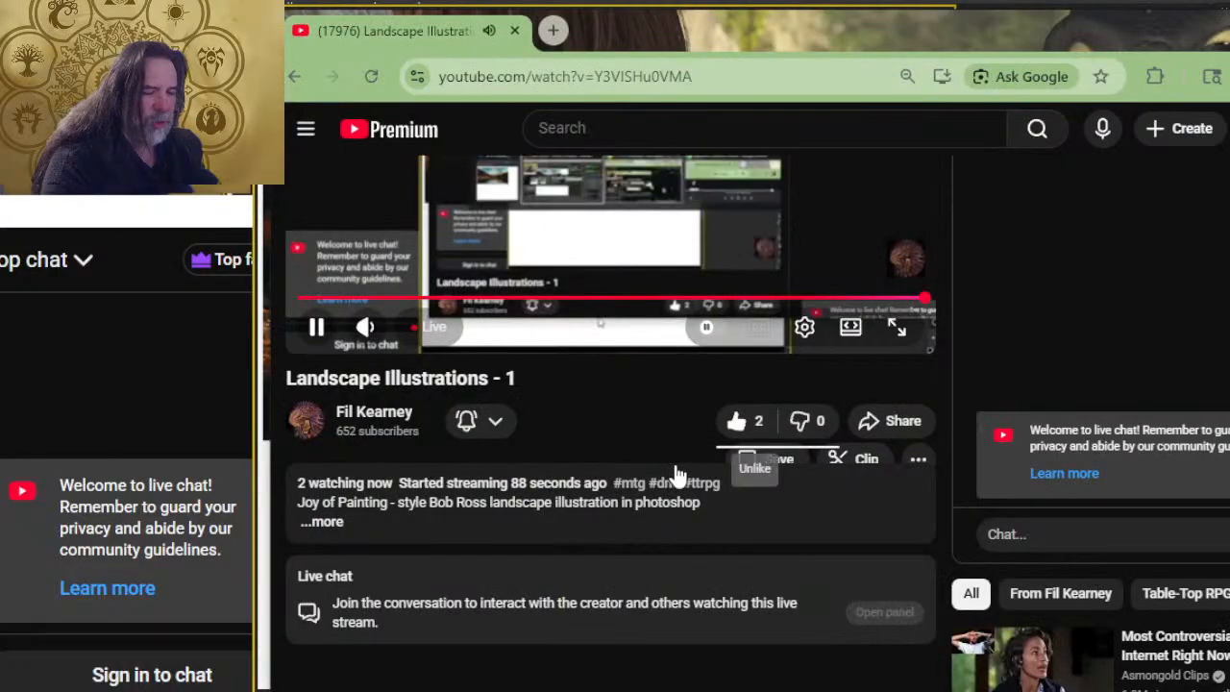
pyautogui.scroll(2, 678, 471)
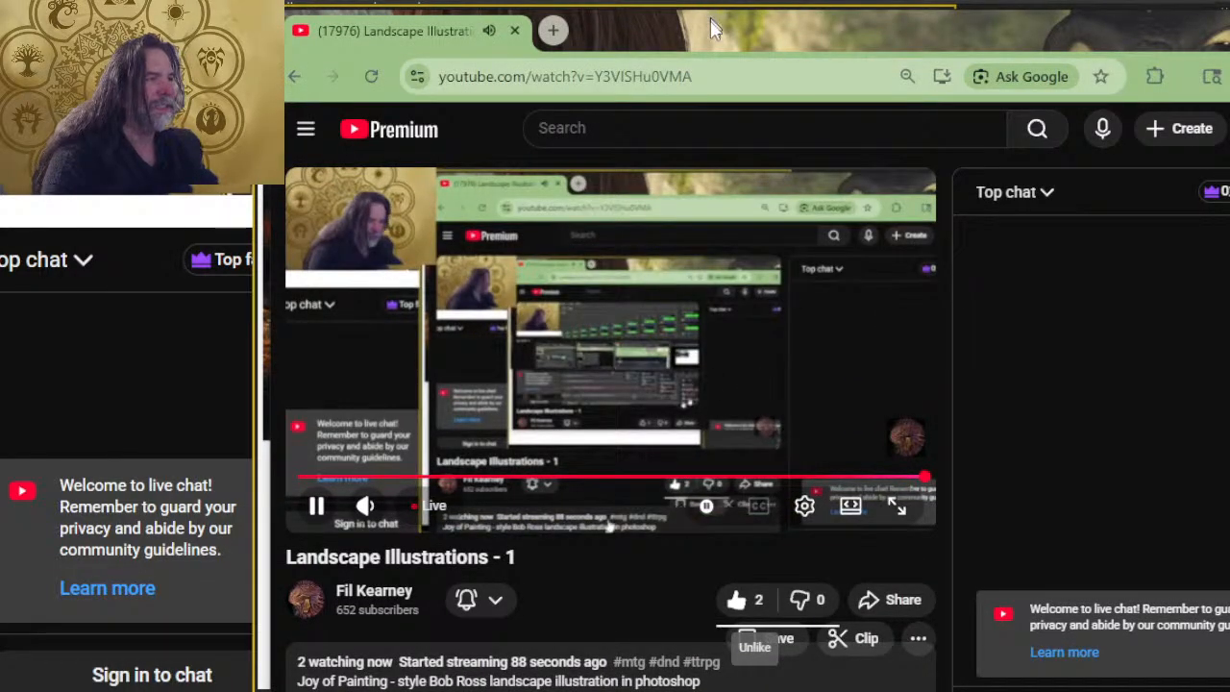
# Step: Move the Chrome window slightly lower on the screen and switch back to Photoshop
pyautogui.moveTo(708, 14); pyautogui.dragTo(708, 67)
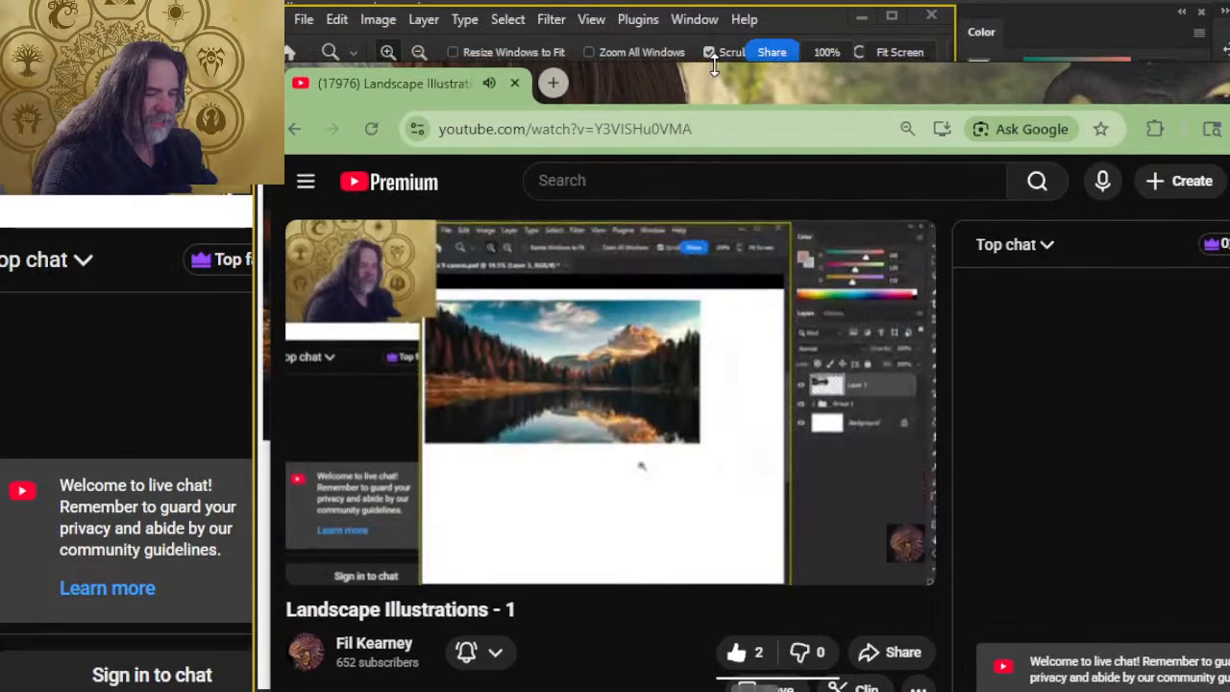
pyautogui.hotkey('alt', 'Tab')
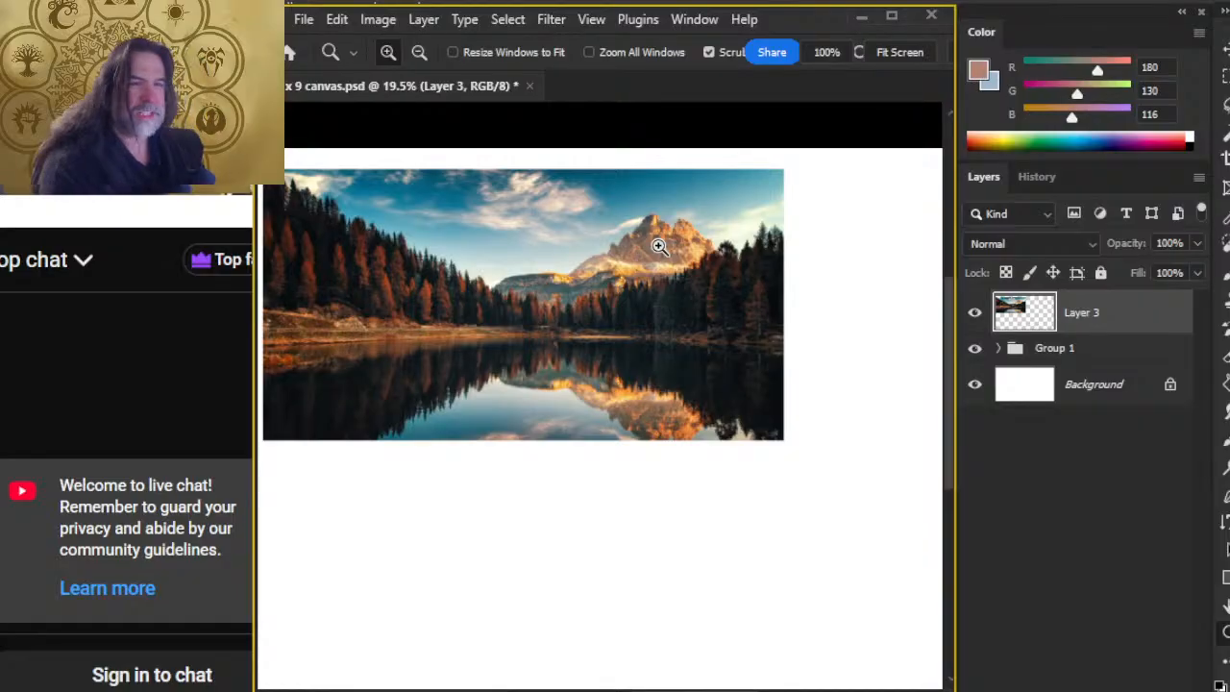
pyautogui.hotkey('alt', 'Tab')
pyautogui.hotkey('alt', 'shift', 'Tab')
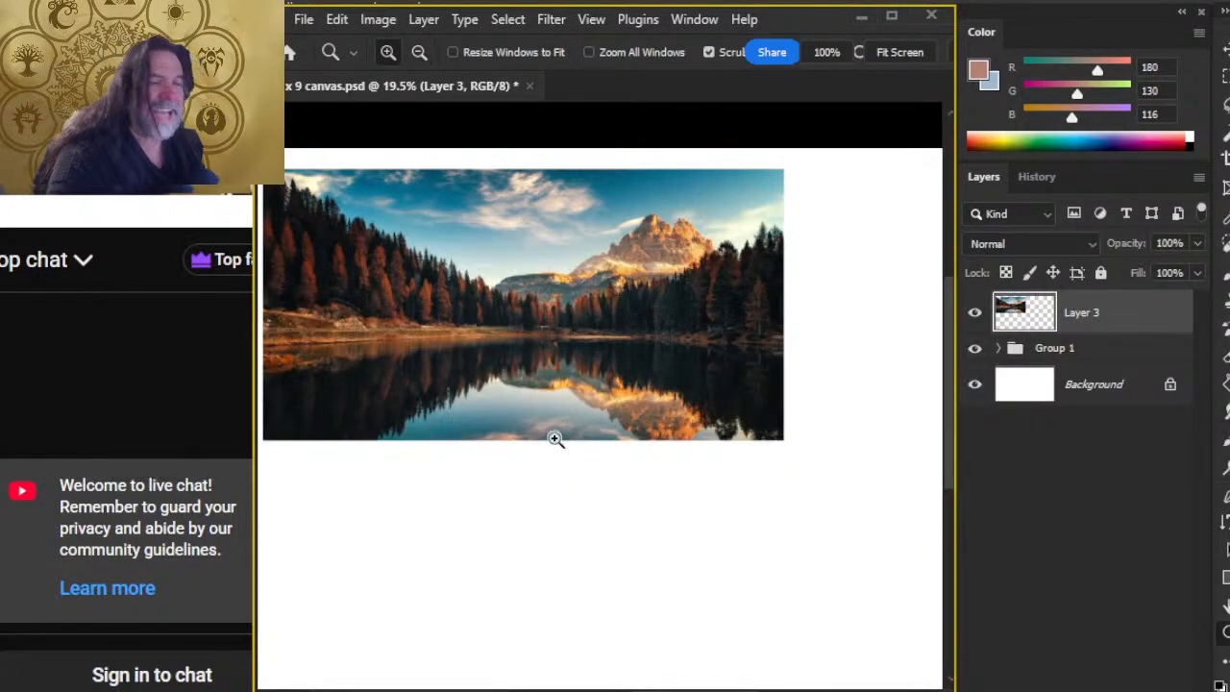
# Step: Move the landscape photo on Layer 3 to the canvas's lower-left corner, with its lower part past the bottom edge
pyautogui.moveTo(663, 447); pyautogui.dragTo(619, 451)
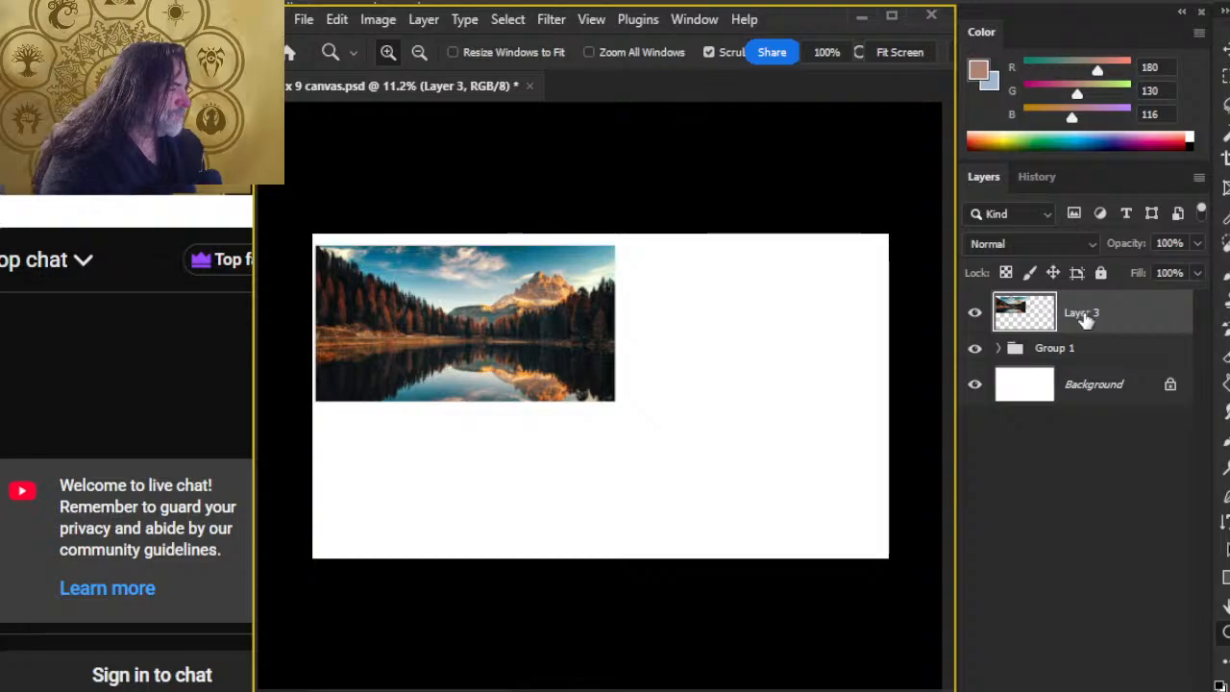
pyautogui.moveTo(398, 379); pyautogui.dragTo(625, 335)
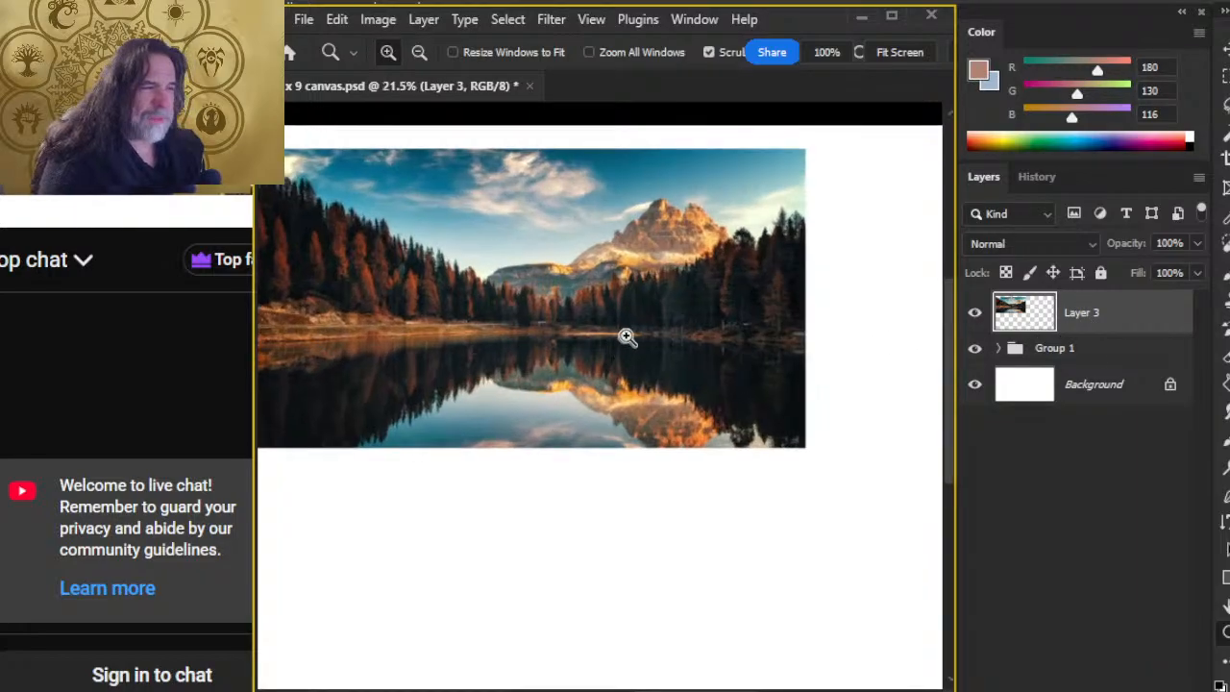
pyautogui.hotkey('ctrl', '0')
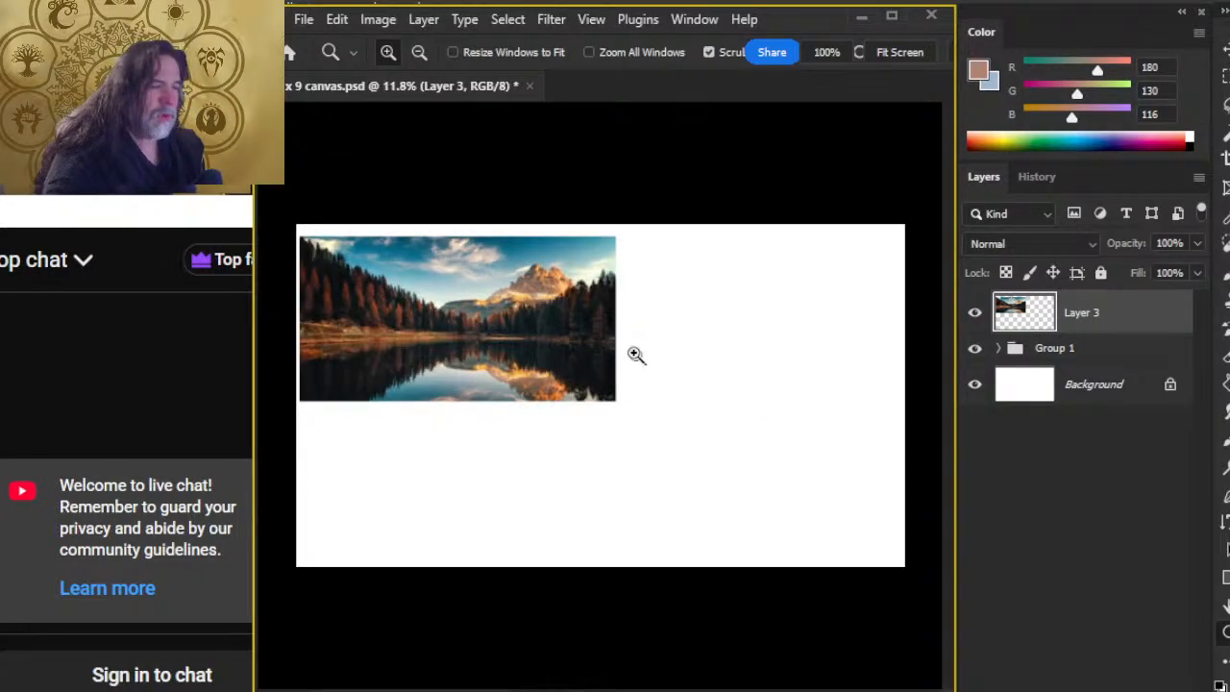
pyautogui.press('v')
pyautogui.moveTo(545, 341); pyautogui.dragTo(458, 555)
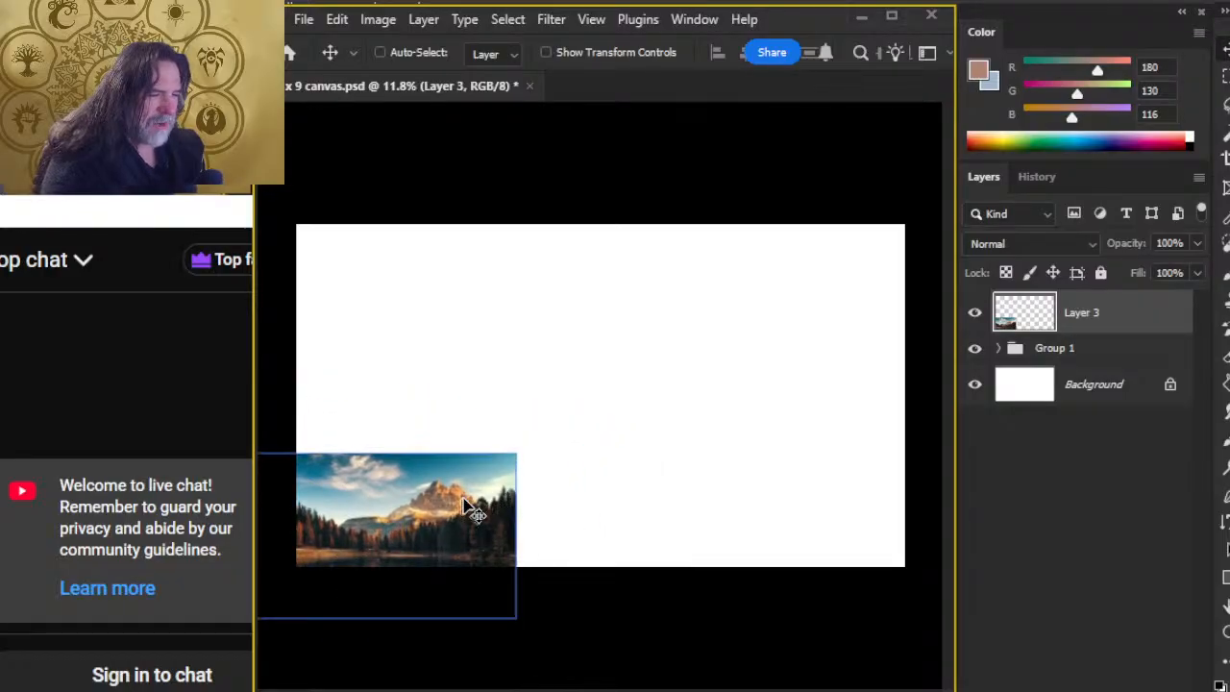
pyautogui.moveTo(476, 509); pyautogui.dragTo(560, 501)
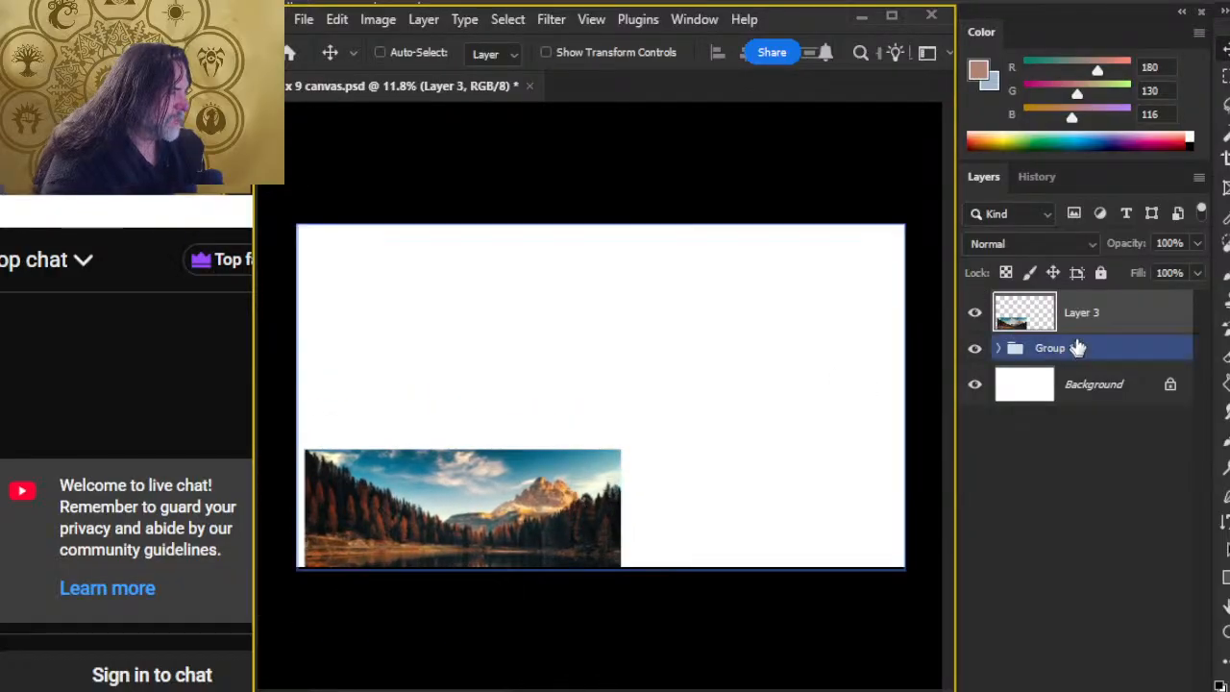
# Step: Put Layer 3 into a new layer group and rename the group "ref"
pyautogui.press('ctrl')
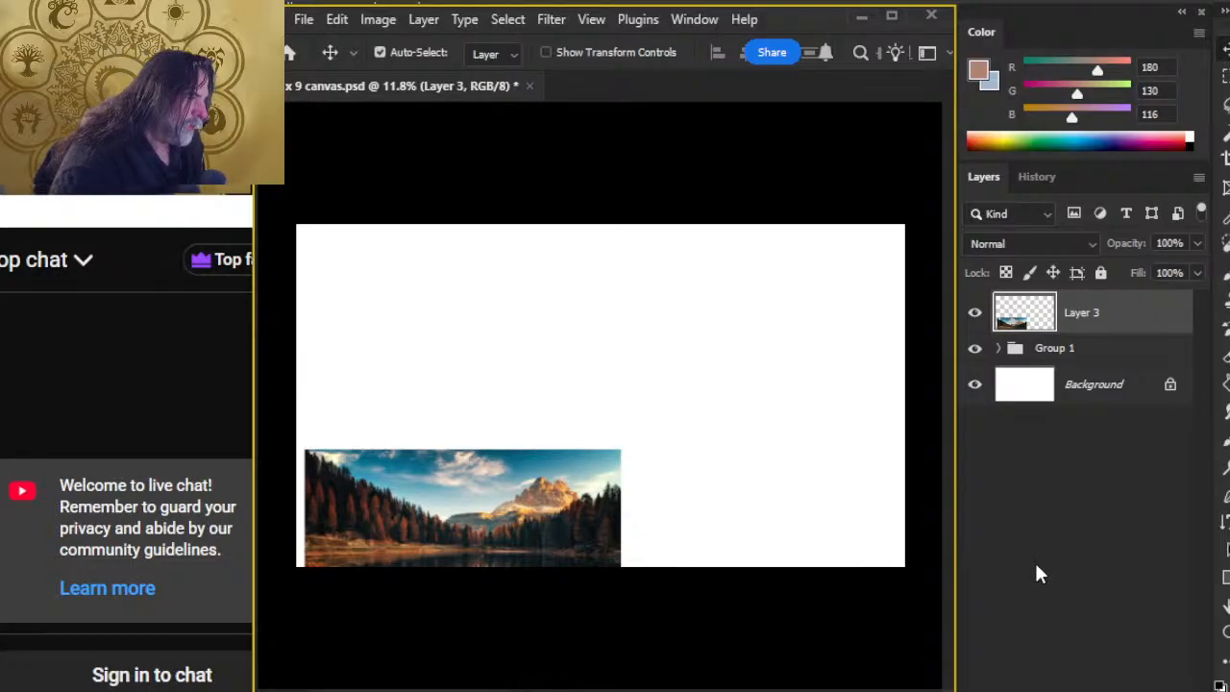
pyautogui.hotkey('ctrl', 'g')
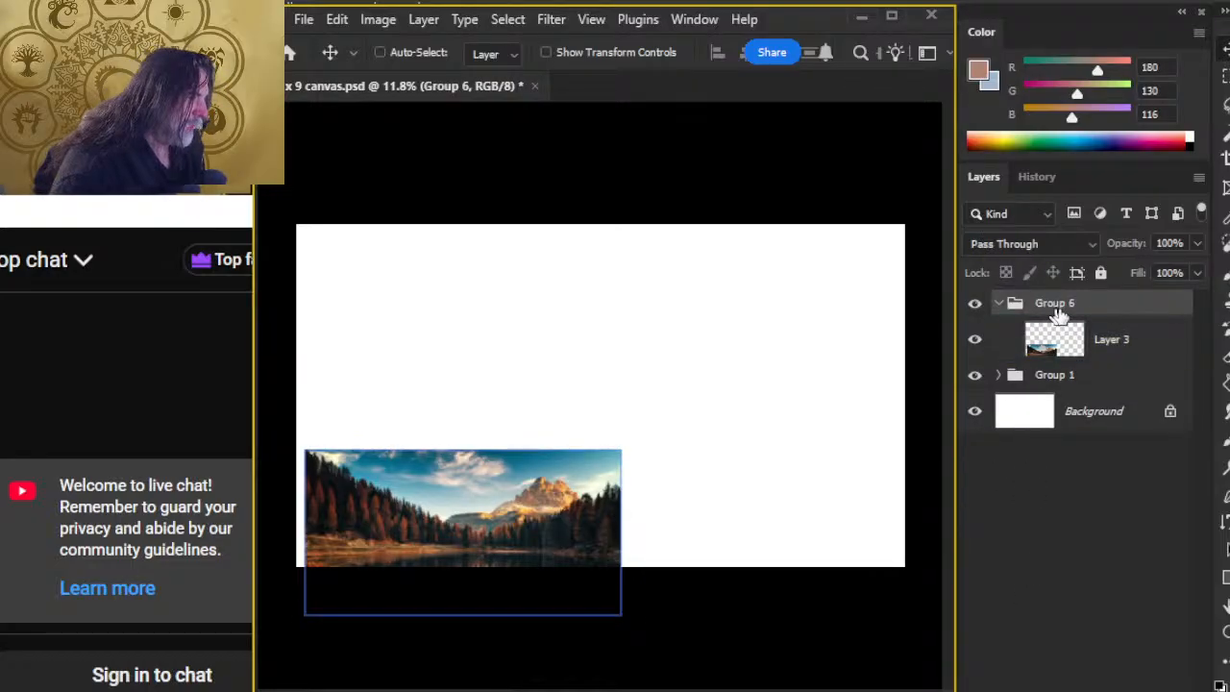
pyautogui.doubleClick(1055, 302)
pyautogui.write('ref')
pyautogui.press('Return')
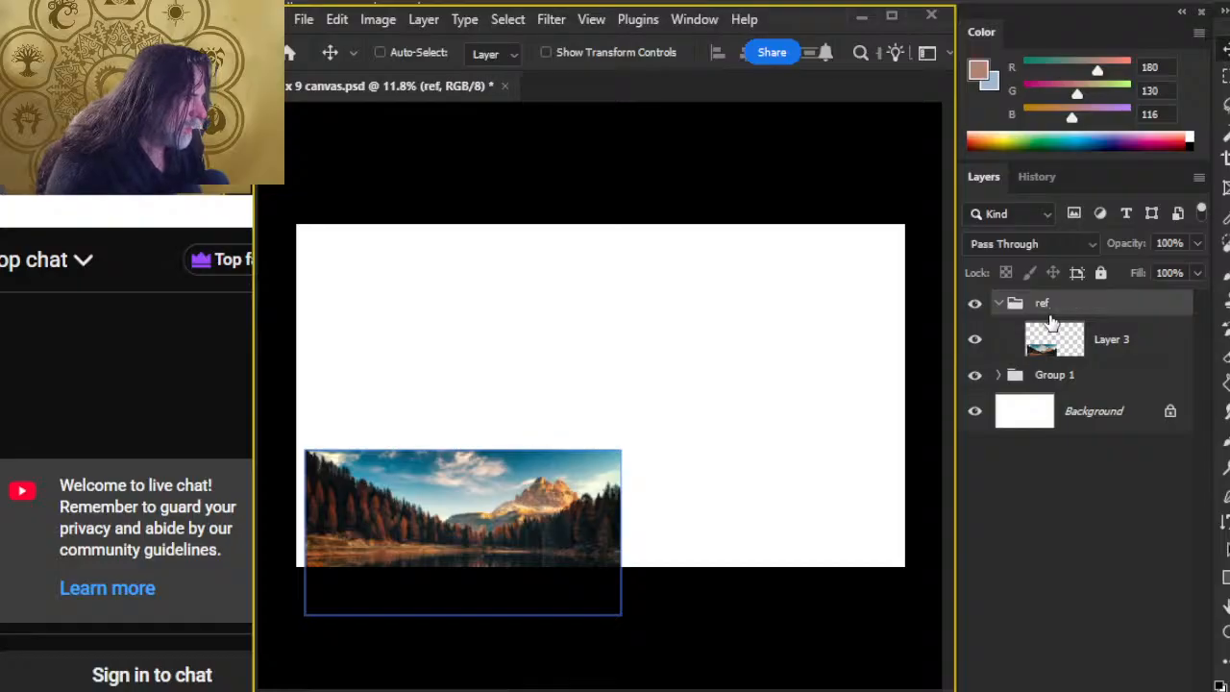
# Step: Examine the reference photo up close, covering the dark treeline, the distant ridge and the sunlit mountain
pyautogui.press('z')
pyautogui.moveTo(479, 514); pyautogui.dragTo(674, 513)
pyautogui.press('space')
pyautogui.moveTo(821, 507); pyautogui.dragTo(476, 476)
pyautogui.moveTo(773, 454); pyautogui.dragTo(439, 316)
pyautogui.press('space')
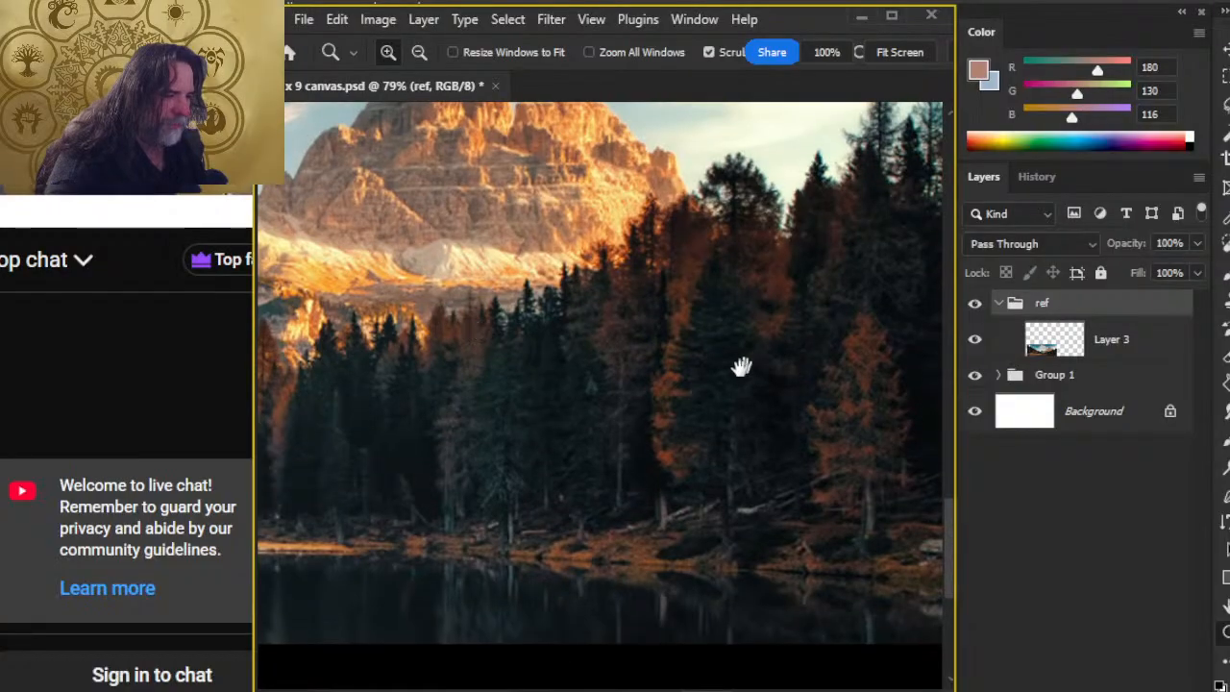
pyautogui.moveTo(741, 365); pyautogui.dragTo(788, 509)
pyautogui.moveTo(494, 527)
pyautogui.mouseDown()
pyautogui.moveTo(651, 491)
pyautogui.moveTo(824, 483)
pyautogui.mouseUp()
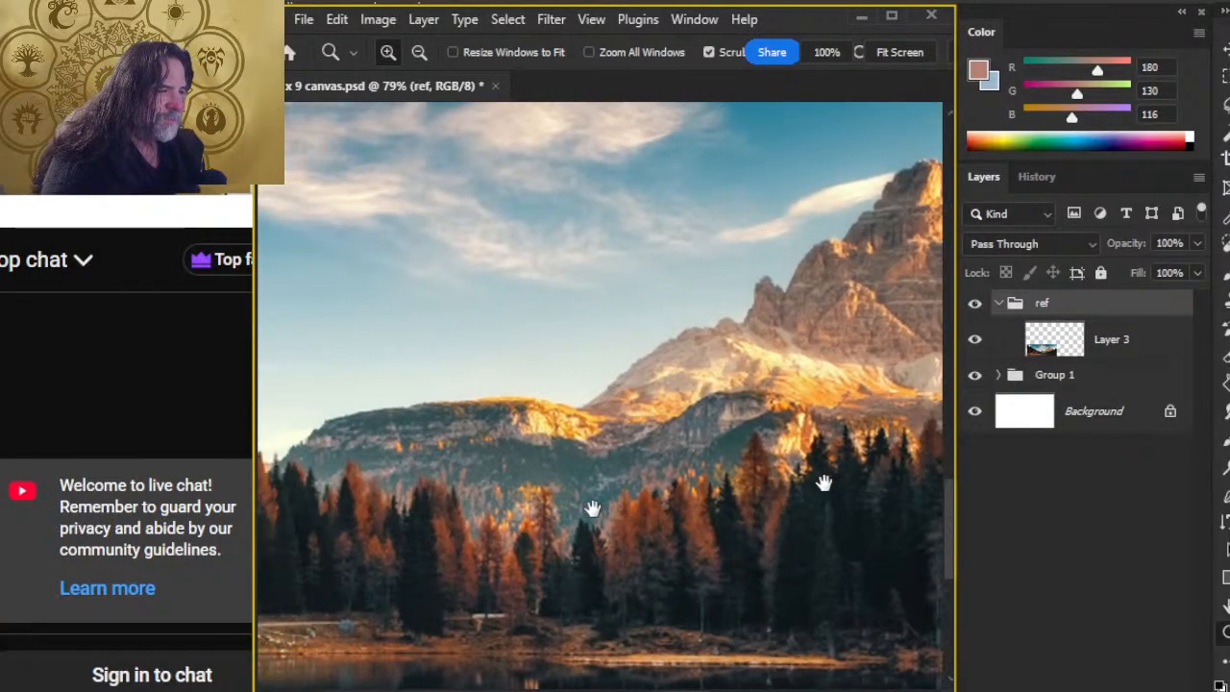
pyautogui.moveTo(590, 515); pyautogui.dragTo(686, 509)
pyautogui.moveTo(453, 509); pyautogui.dragTo(778, 489)
pyautogui.moveTo(678, 515); pyautogui.dragTo(477, 512)
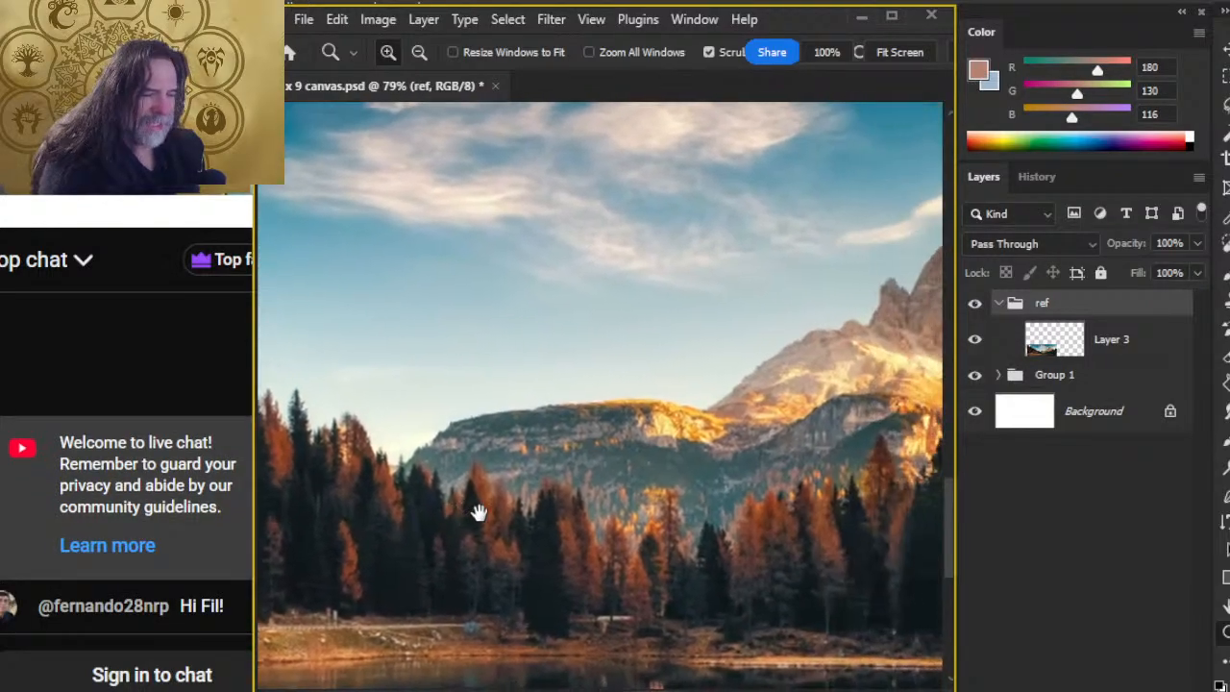
pyautogui.moveTo(657, 503); pyautogui.dragTo(481, 503)
pyautogui.moveTo(727, 486)
pyautogui.mouseDown()
pyautogui.moveTo(563, 513)
pyautogui.moveTo(759, 444)
pyautogui.moveTo(426, 463)
pyautogui.mouseUp()
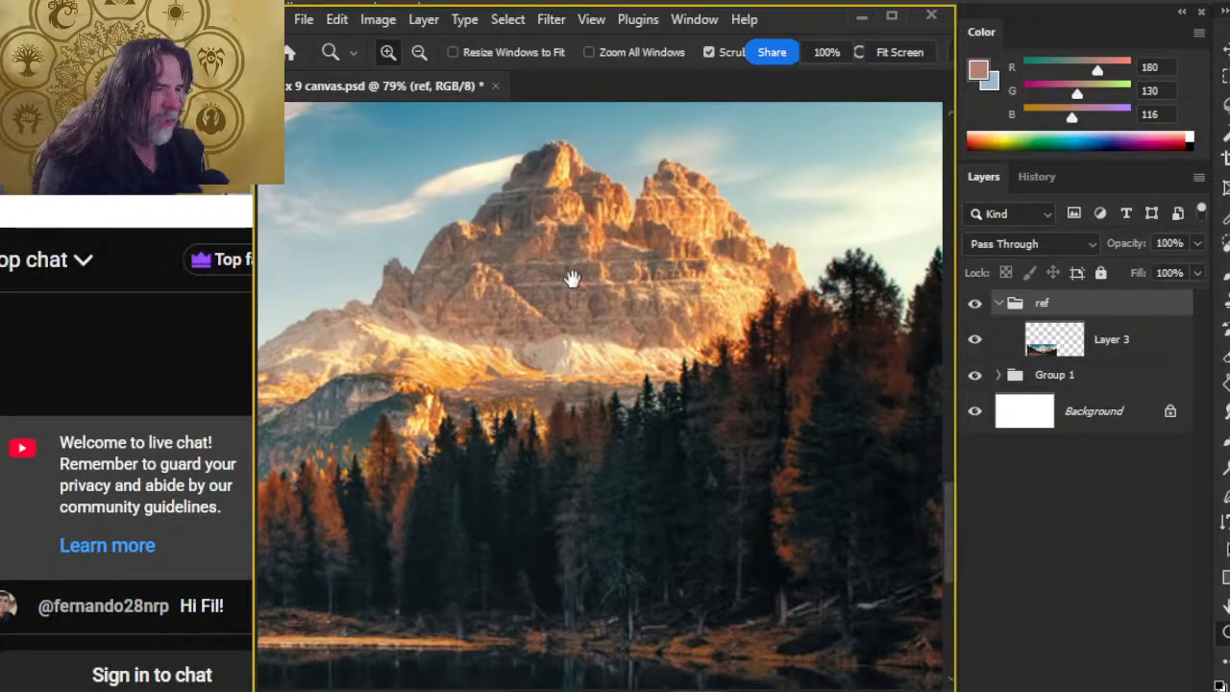
pyautogui.moveTo(572, 279); pyautogui.dragTo(641, 346)
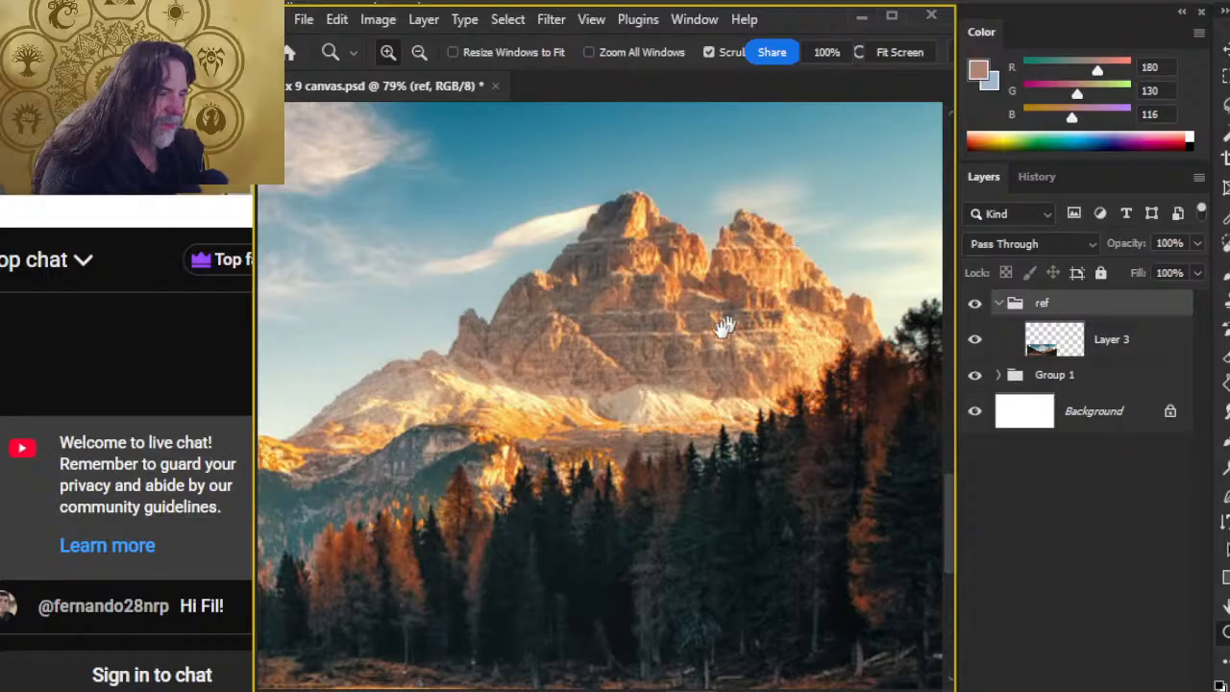
# Step: Examine the photo's clouds, the orange trees on the left slope, the lake shoreline and the right-hand trees, ending at the mountain
pyautogui.moveTo(585, 430); pyautogui.dragTo(866, 577)
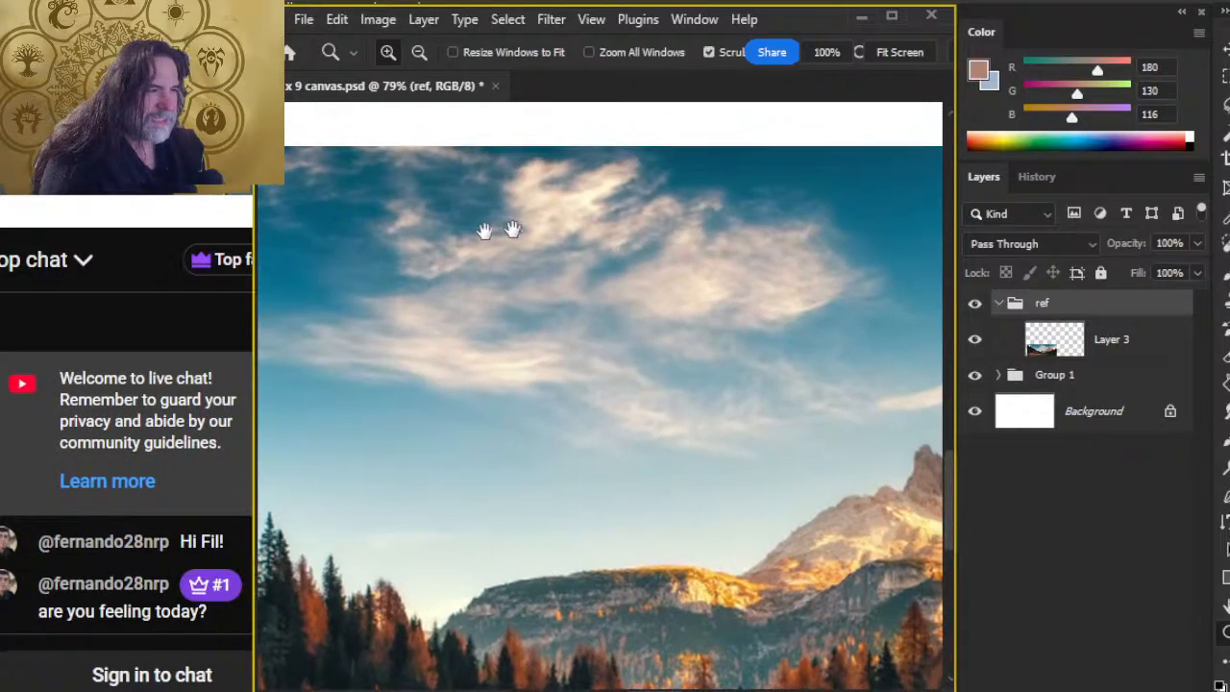
pyautogui.moveTo(512, 231); pyautogui.dragTo(599, 351)
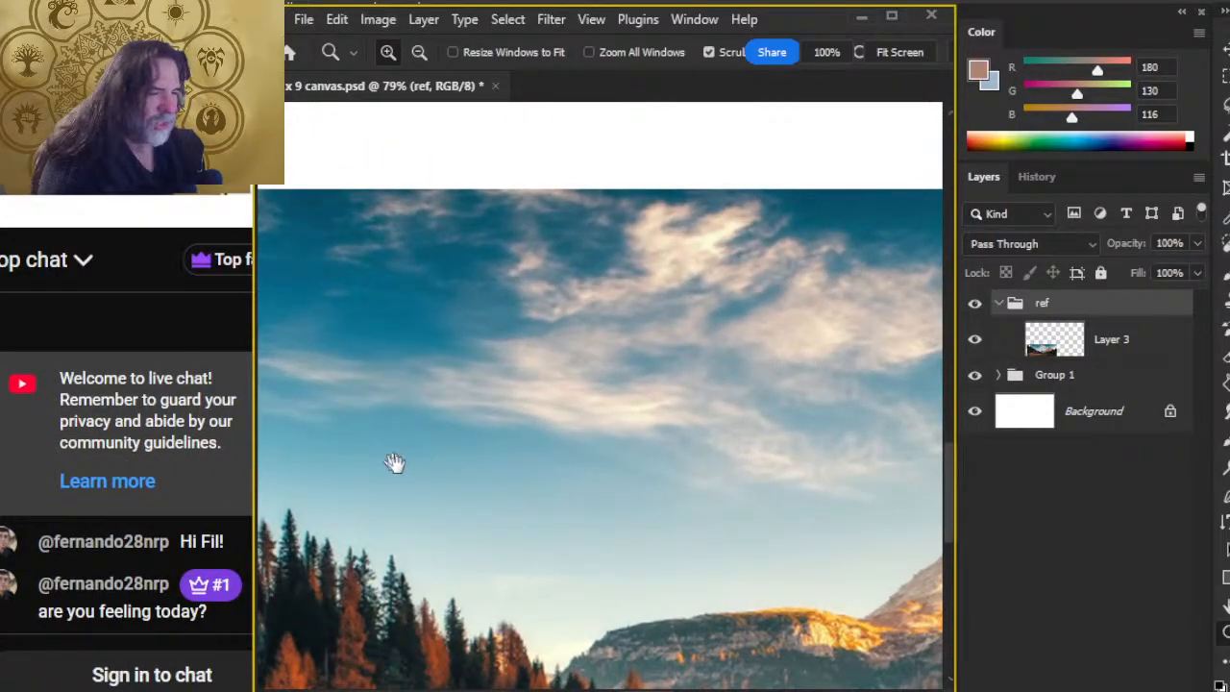
pyautogui.moveTo(395, 463); pyautogui.dragTo(826, 501)
pyautogui.moveTo(712, 459); pyautogui.dragTo(746, 323)
pyautogui.moveTo(687, 648); pyautogui.dragTo(416, 510)
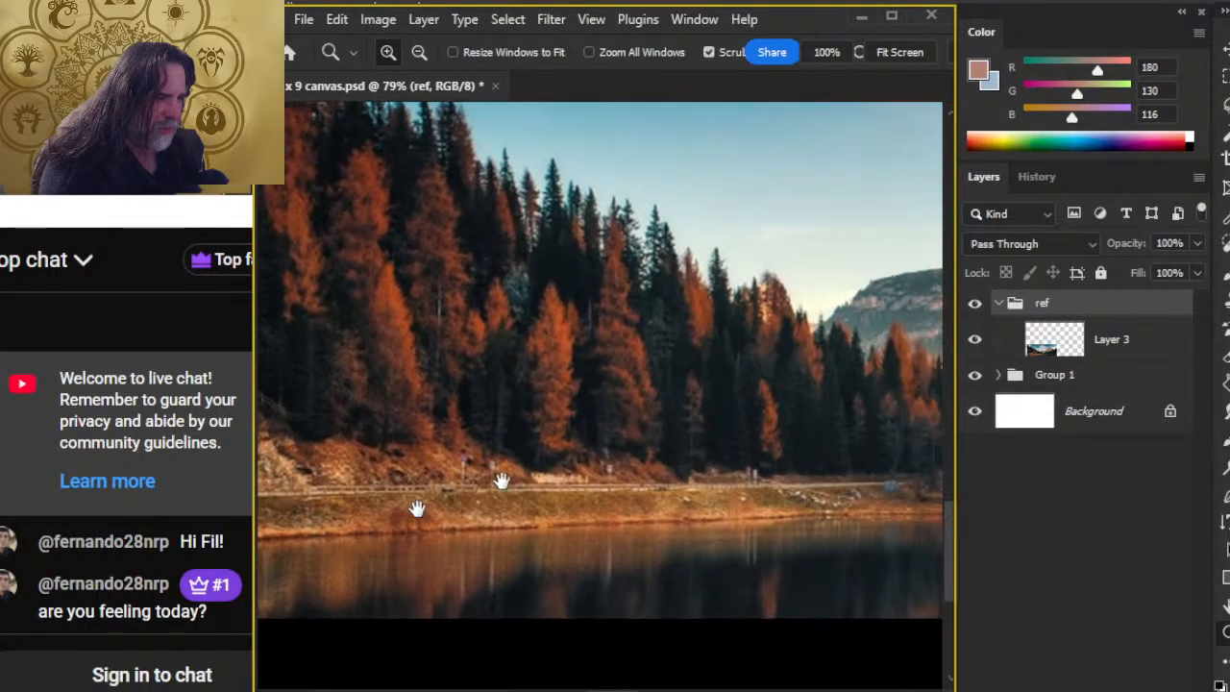
pyautogui.moveTo(609, 510); pyautogui.dragTo(417, 508)
pyautogui.moveTo(788, 511); pyautogui.dragTo(372, 412)
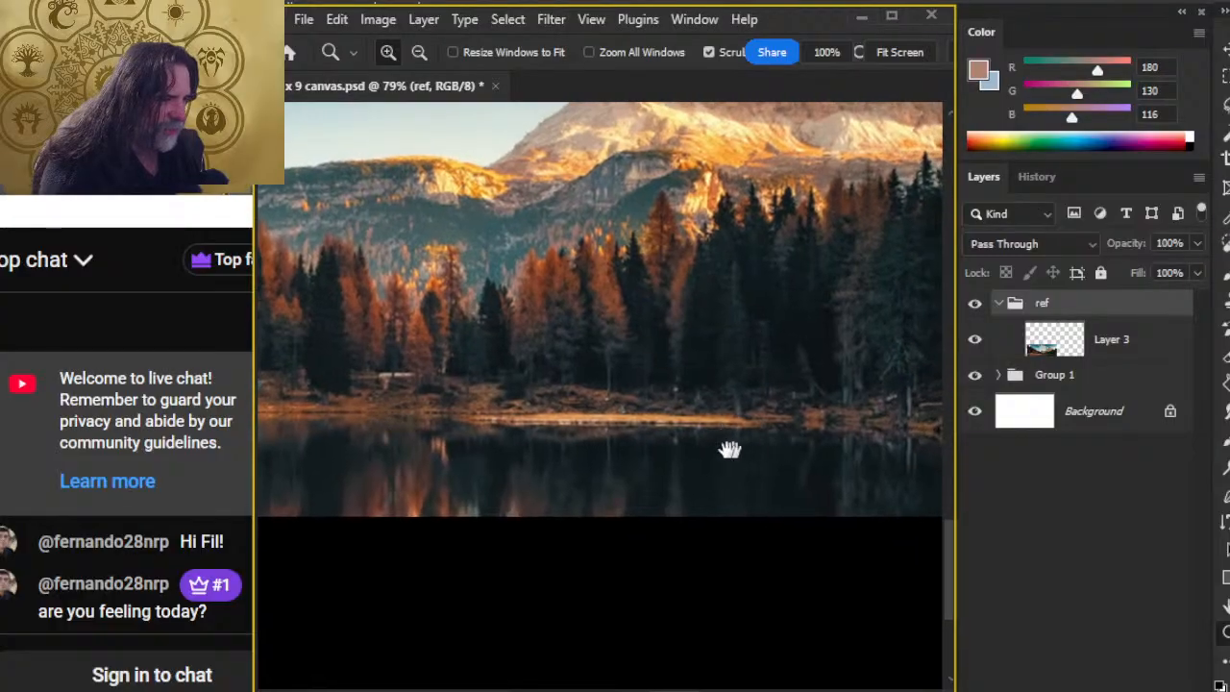
pyautogui.moveTo(730, 450); pyautogui.dragTo(472, 459)
pyautogui.moveTo(763, 357); pyautogui.dragTo(522, 416)
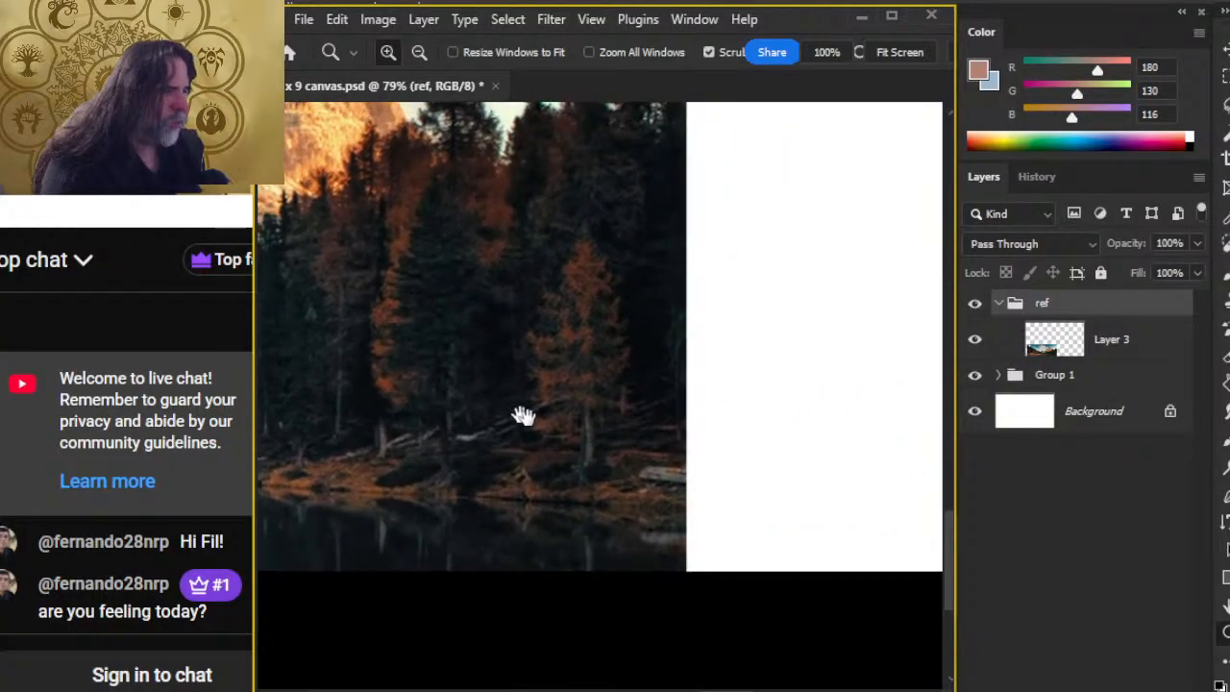
pyautogui.moveTo(428, 374); pyautogui.dragTo(851, 529)
pyautogui.moveTo(338, 367); pyautogui.dragTo(440, 443)
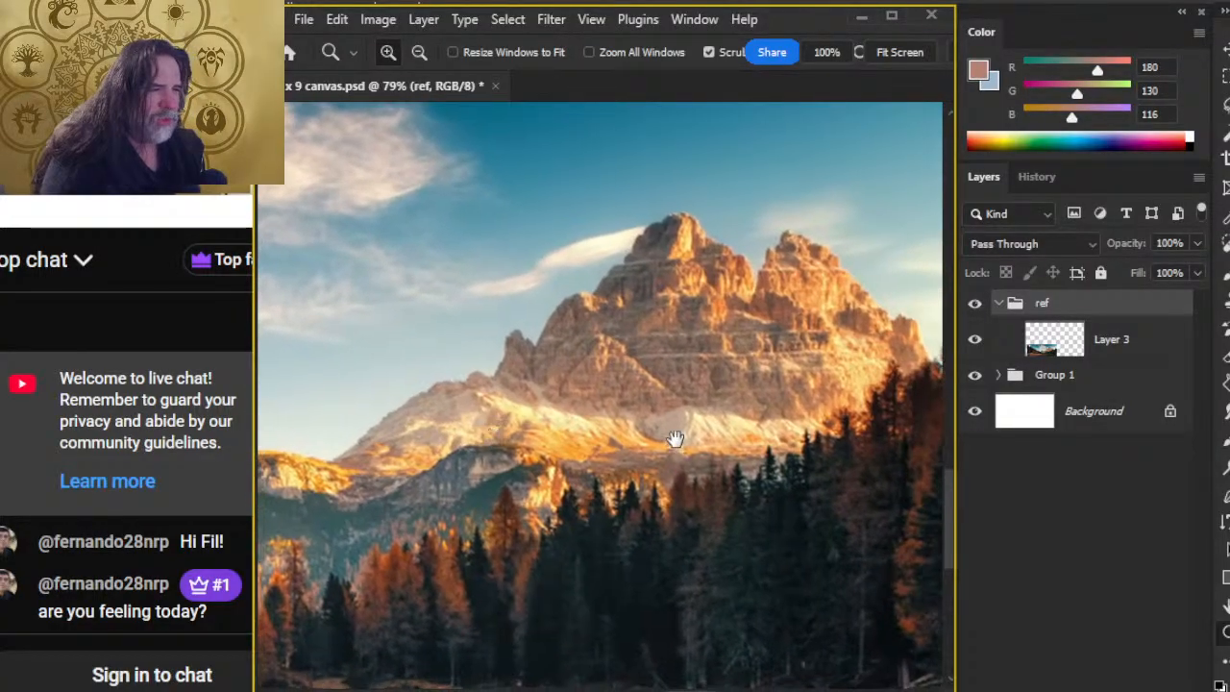
pyautogui.moveTo(653, 440); pyautogui.dragTo(555, 447)
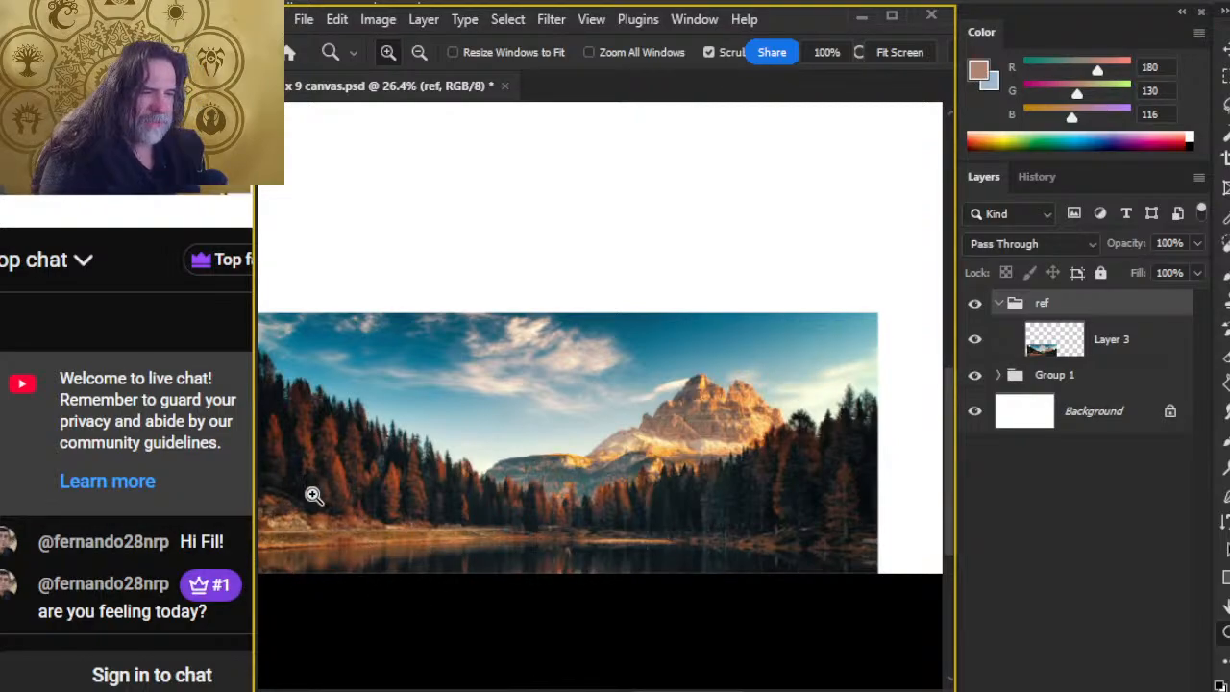
# Step: Free-transform the ref group, scaling it to 85.15% and placing it in the canvas's lower-left corner with part of the lake inside the canvas
pyautogui.moveTo(544, 508)
pyautogui.mouseDown()
pyautogui.moveTo(679, 352)
pyautogui.moveTo(663, 347)
pyautogui.mouseUp()
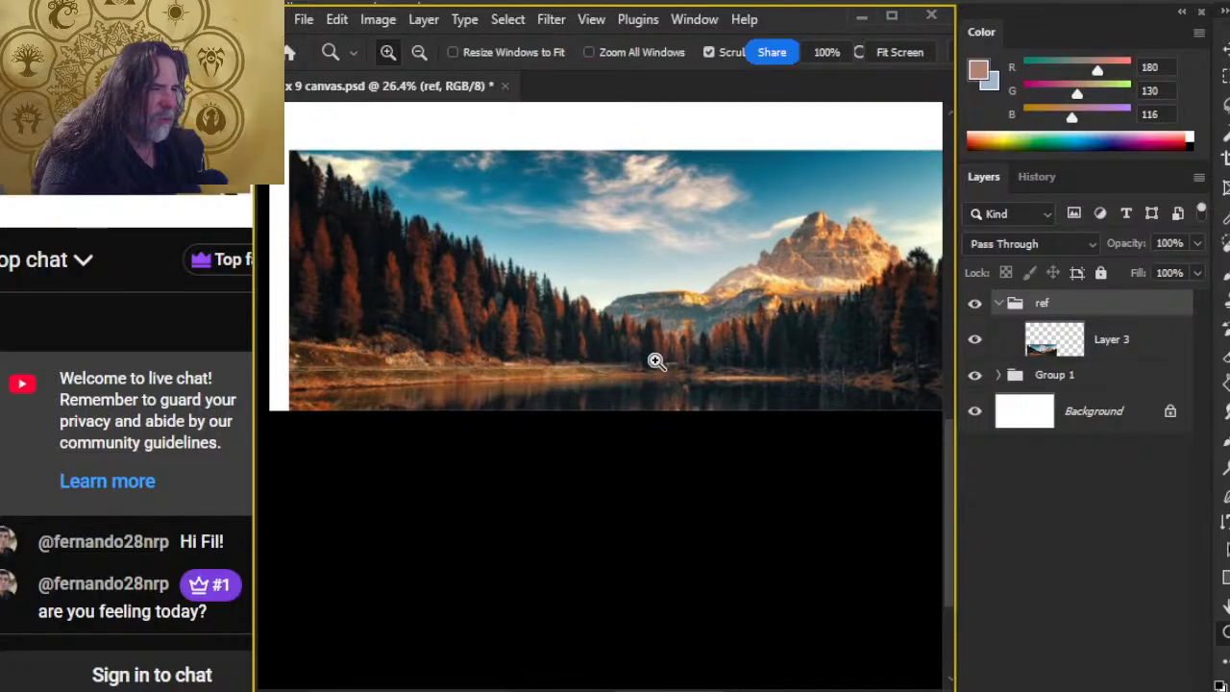
pyautogui.press('l')
pyautogui.rightClick(673, 360)
pyautogui.click(777, 563)
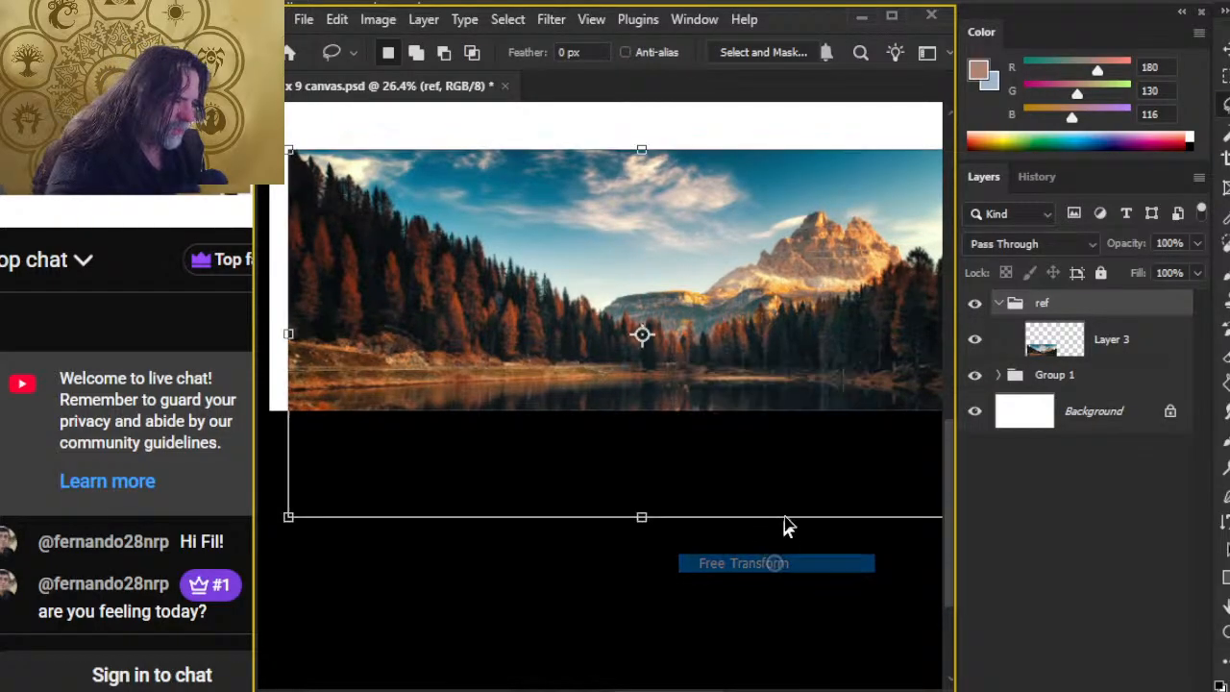
pyautogui.moveTo(678, 501); pyautogui.dragTo(574, 567)
pyautogui.moveTo(804, 224); pyautogui.dragTo(709, 275)
pyautogui.moveTo(570, 402); pyautogui.dragTo(655, 232)
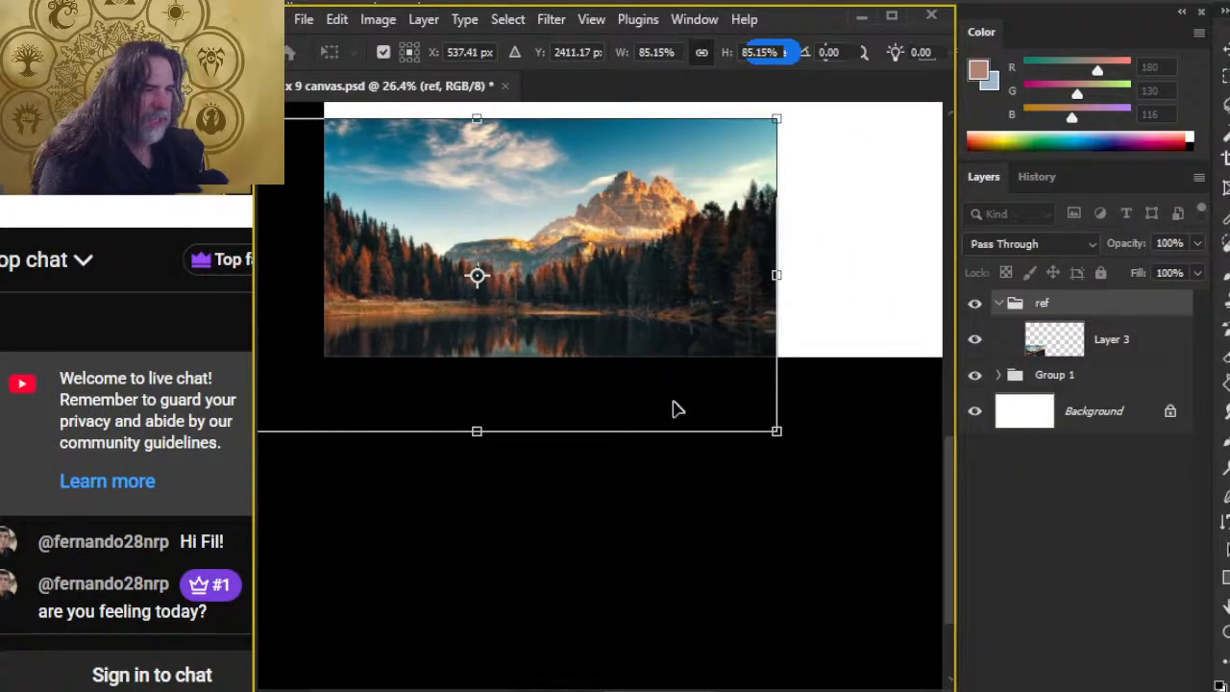
pyautogui.moveTo(670, 300); pyautogui.dragTo(667, 288)
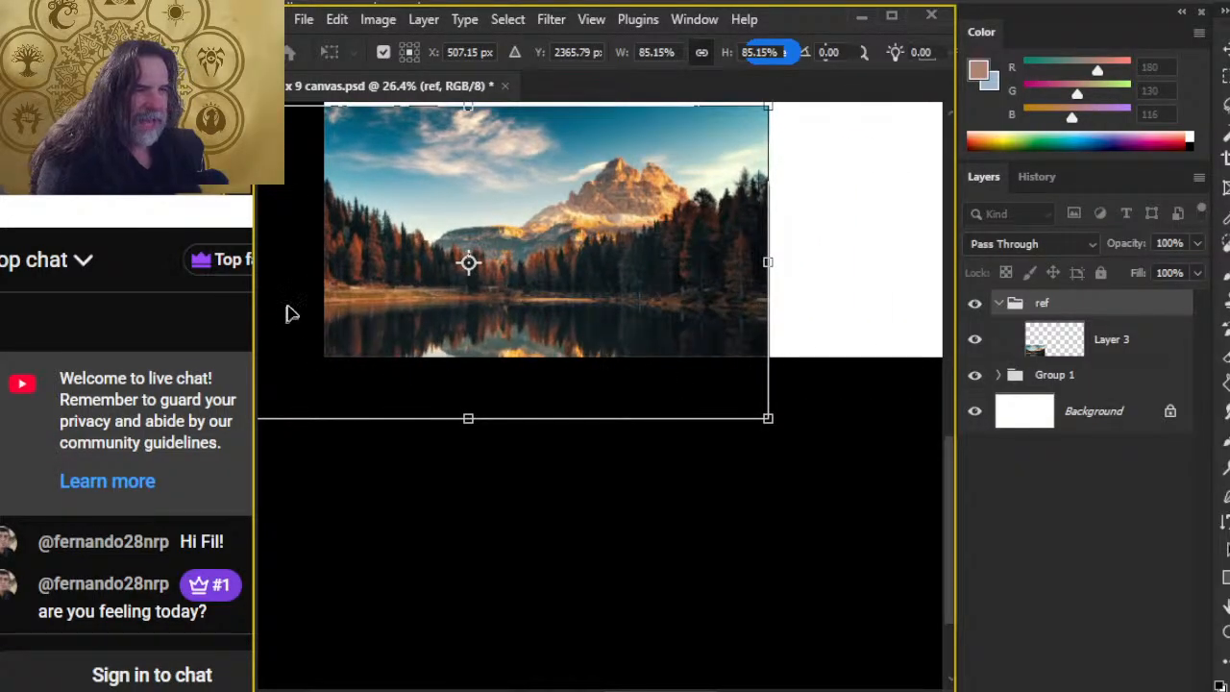
pyautogui.press('Return')
# Step: Try outlining a foreground slope across the photo's lake with the Lasso tool, and dismiss the selection
pyautogui.press('l')
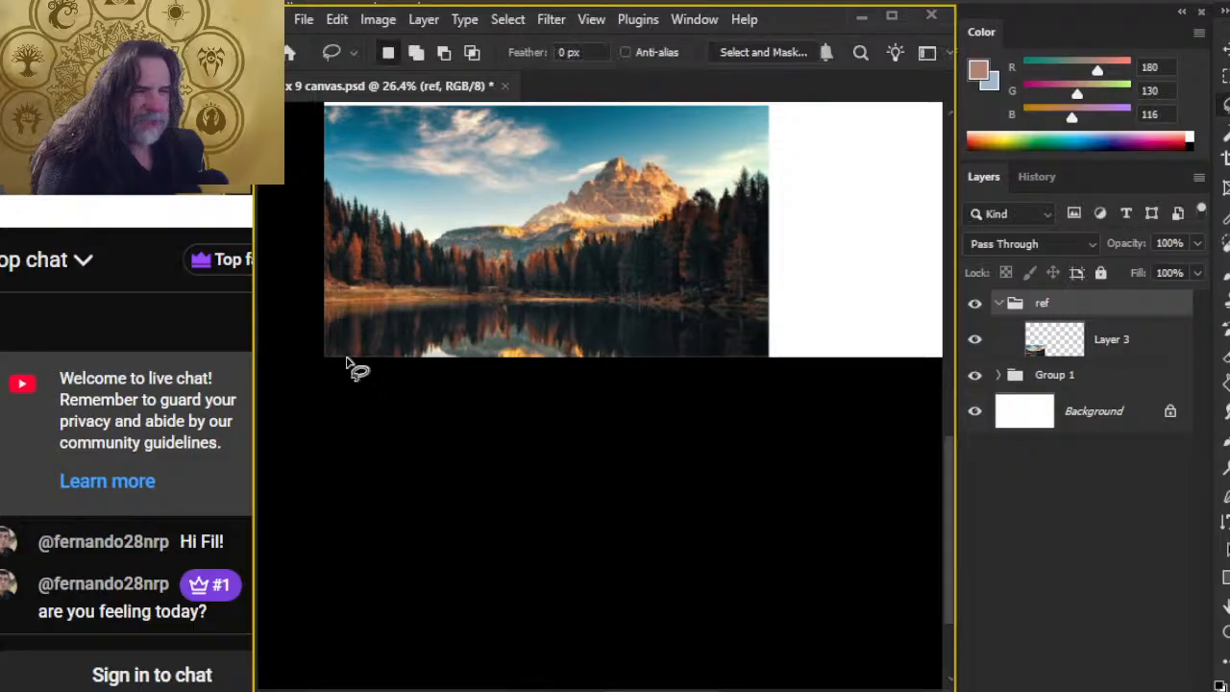
pyautogui.moveTo(319, 252)
pyautogui.mouseDown()
pyautogui.moveTo(365, 253)
pyautogui.moveTo(509, 317)
pyautogui.moveTo(558, 307)
pyautogui.moveTo(668, 336)
pyautogui.moveTo(721, 371)
pyautogui.moveTo(684, 450)
pyautogui.mouseUp()
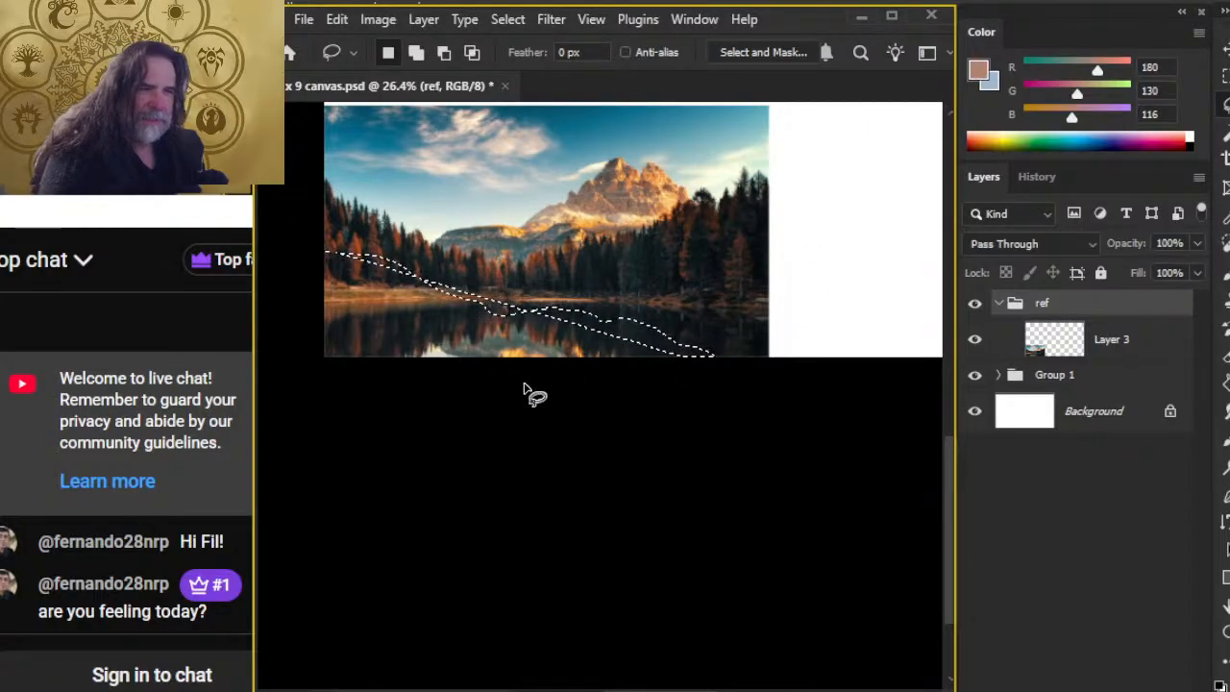
pyautogui.click(519, 466)
pyautogui.moveTo(519, 460); pyautogui.dragTo(533, 458)
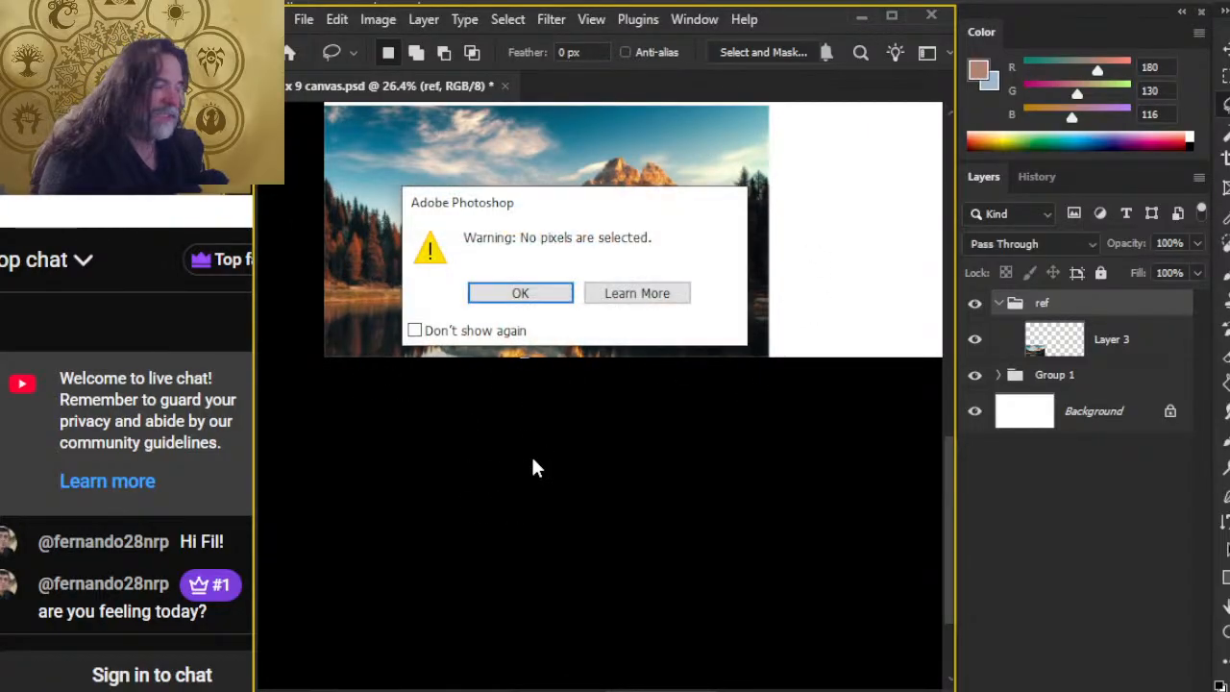
pyautogui.click(522, 296)
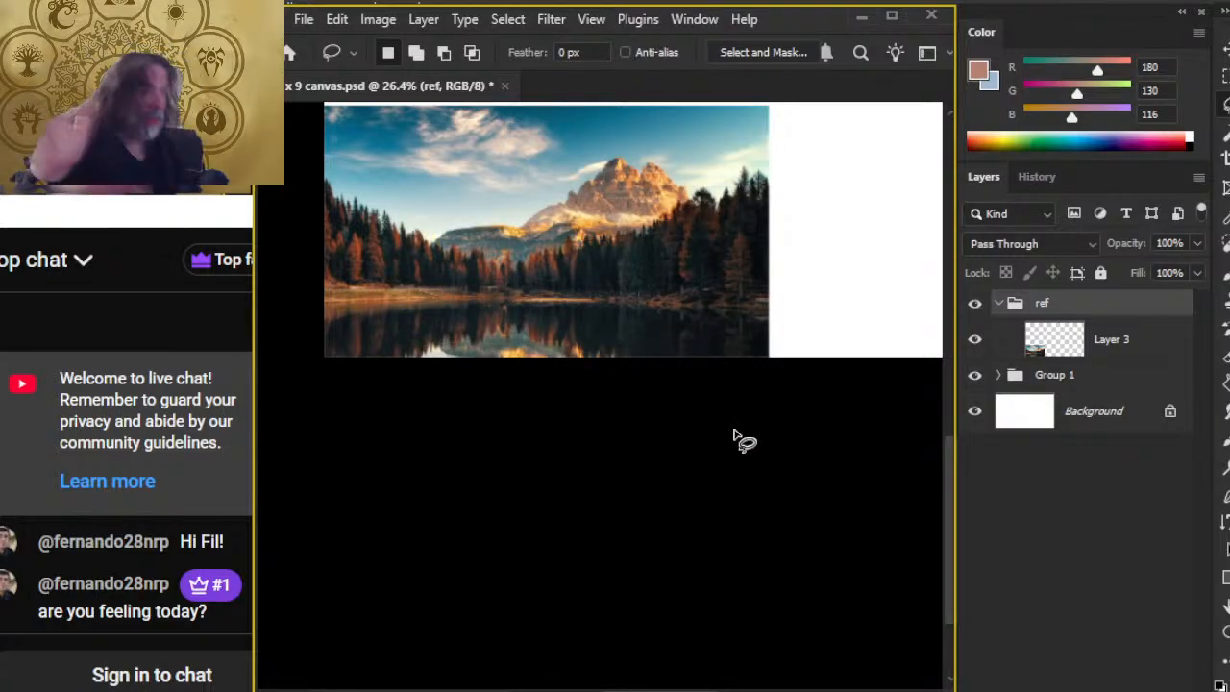
pyautogui.moveTo(678, 365); pyautogui.dragTo(537, 524)
pyautogui.press('z')
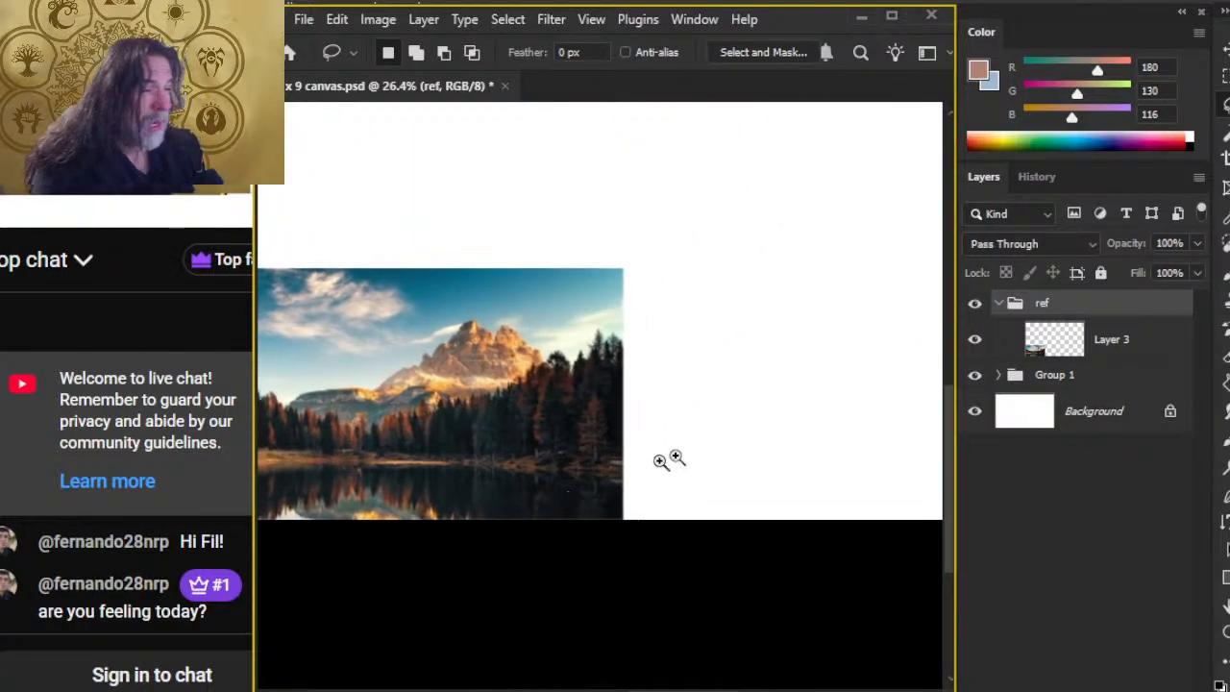
pyautogui.keyDown('alt'); pyautogui.click(727, 463); pyautogui.keyUp('alt')
pyautogui.moveTo(760, 375); pyautogui.dragTo(626, 491)
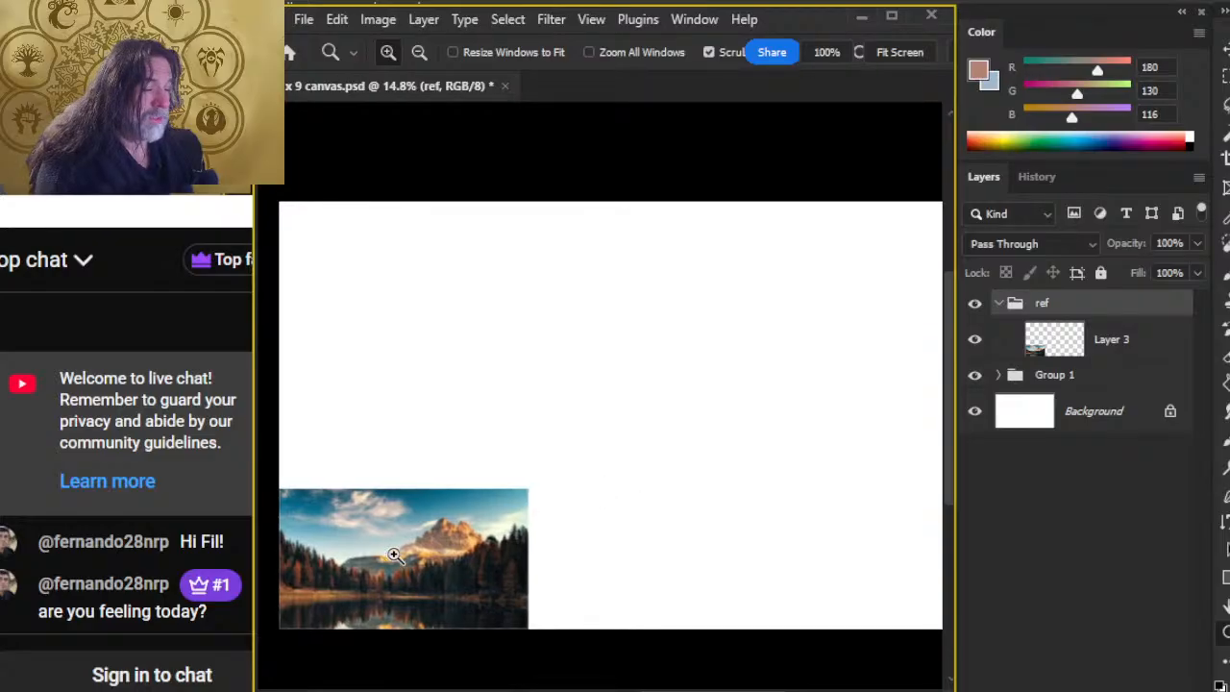
pyautogui.moveTo(760, 443); pyautogui.dragTo(717, 415)
pyautogui.press('f')
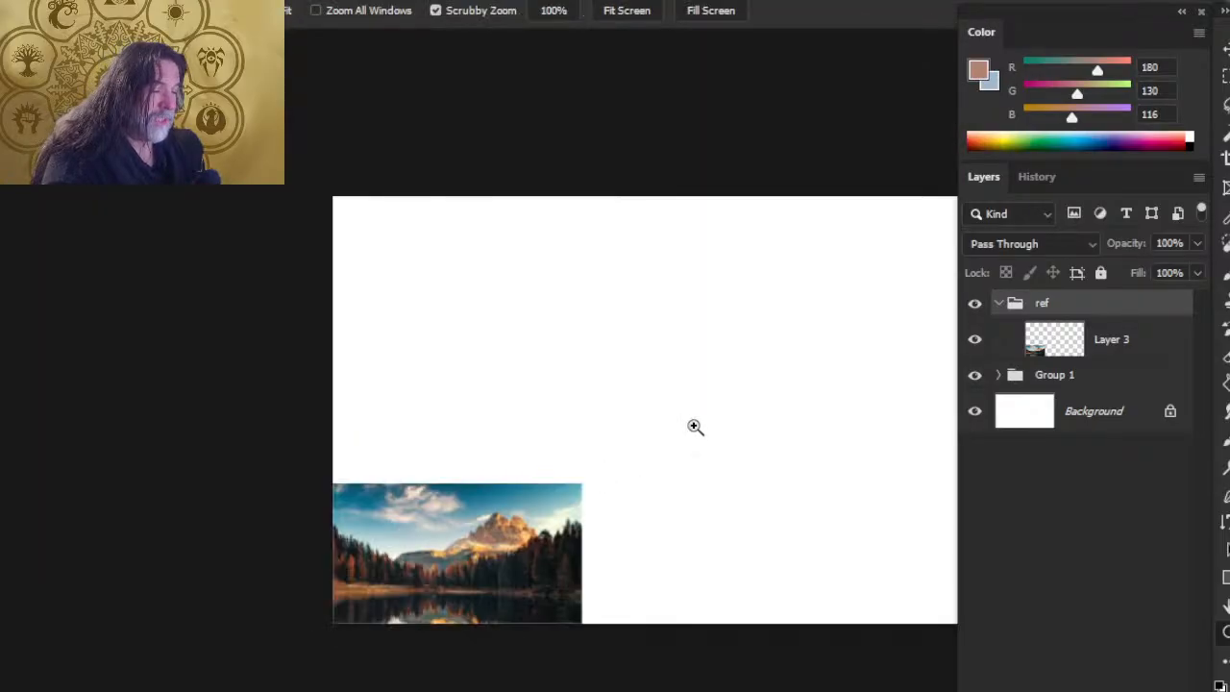
pyautogui.rightClick(691, 427)
pyautogui.press('f')
pyautogui.rightClick(702, 424)
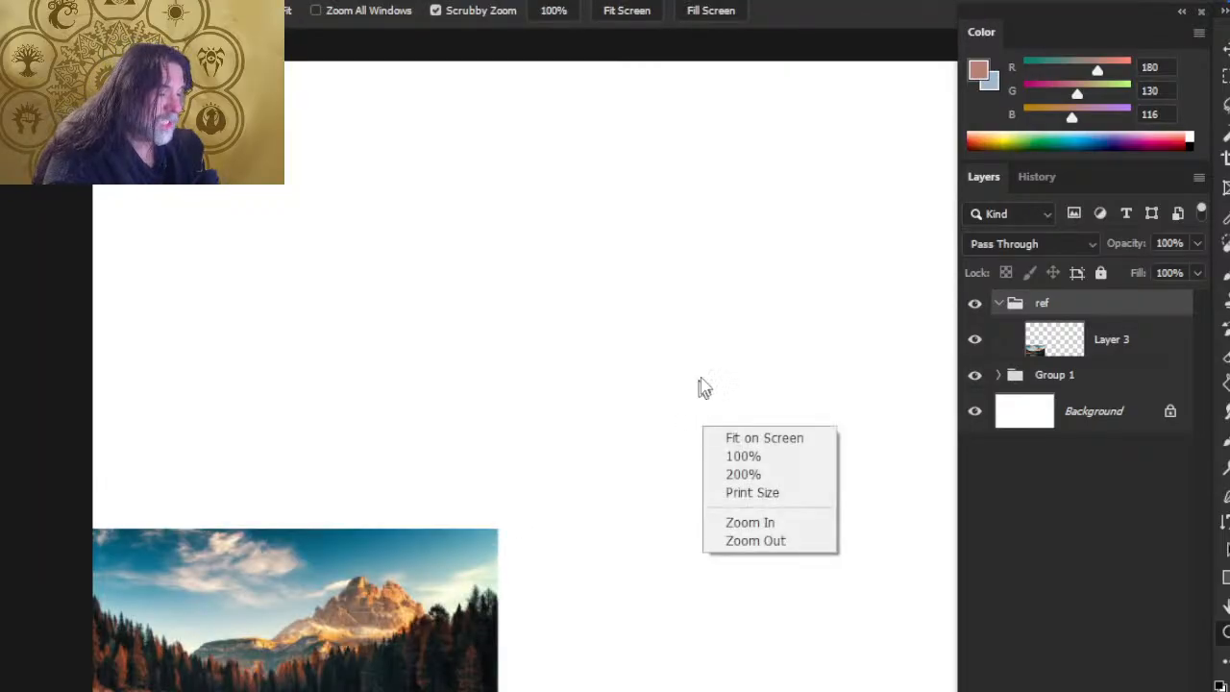
pyautogui.press('f')
pyautogui.press('b')
pyautogui.rightClick(698, 390)
pyautogui.click(702, 340)
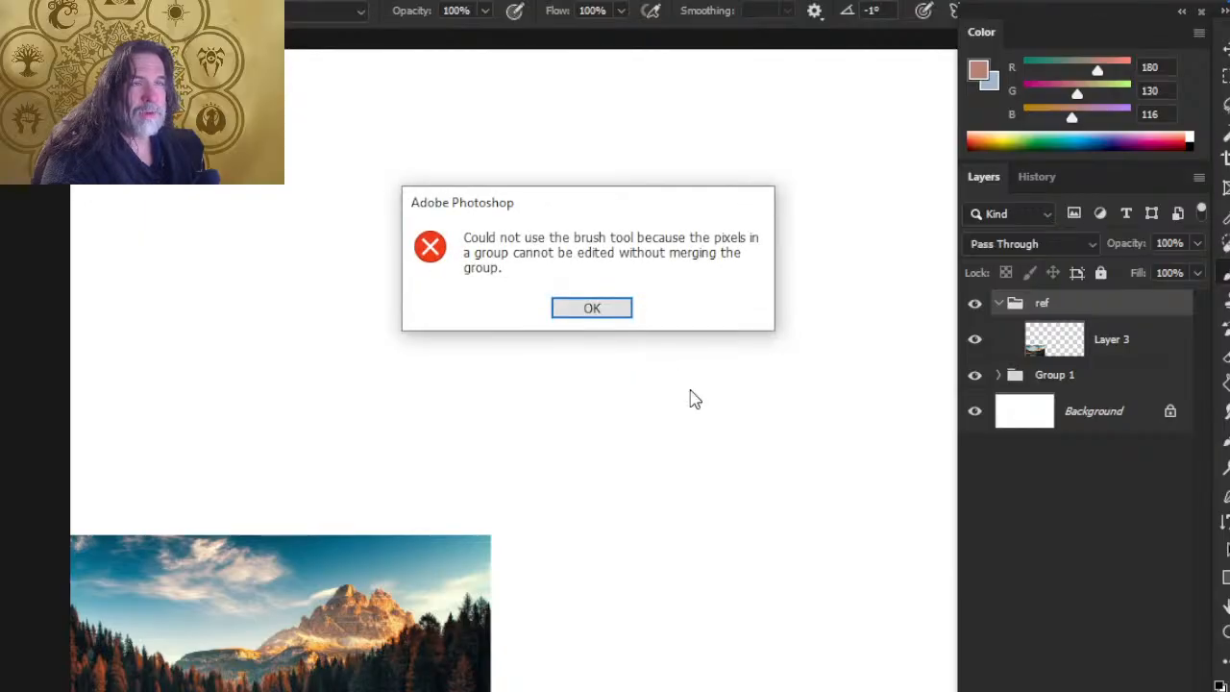
pyautogui.press('Return')
pyautogui.press('f')
pyautogui.press('f')
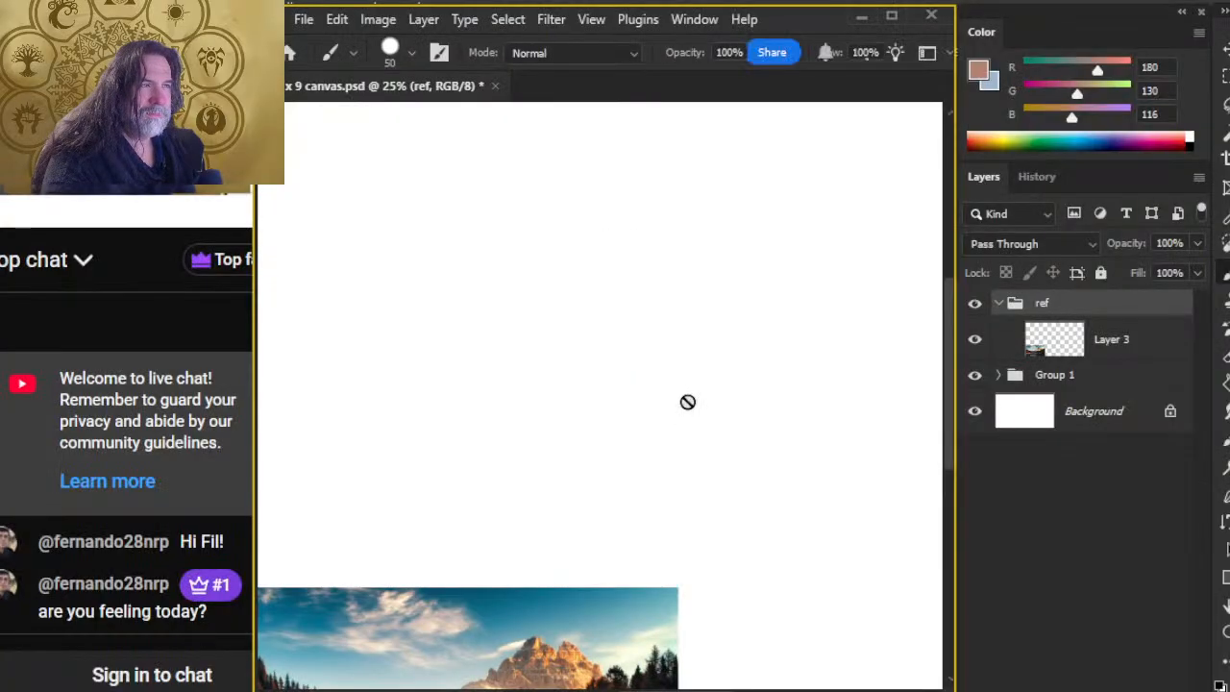
# Step: Add a new empty layer between the collapsed ref group and Group 1, and save the document
pyautogui.click(1114, 348)
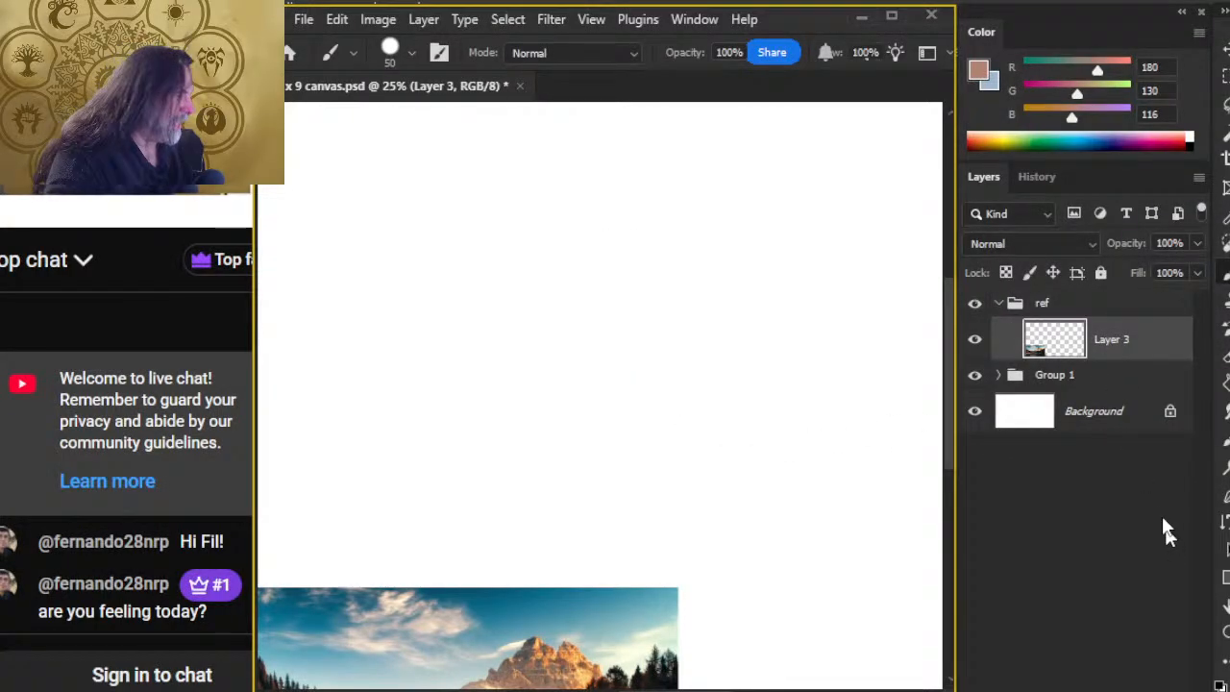
pyautogui.click(999, 306)
pyautogui.click(1112, 332)
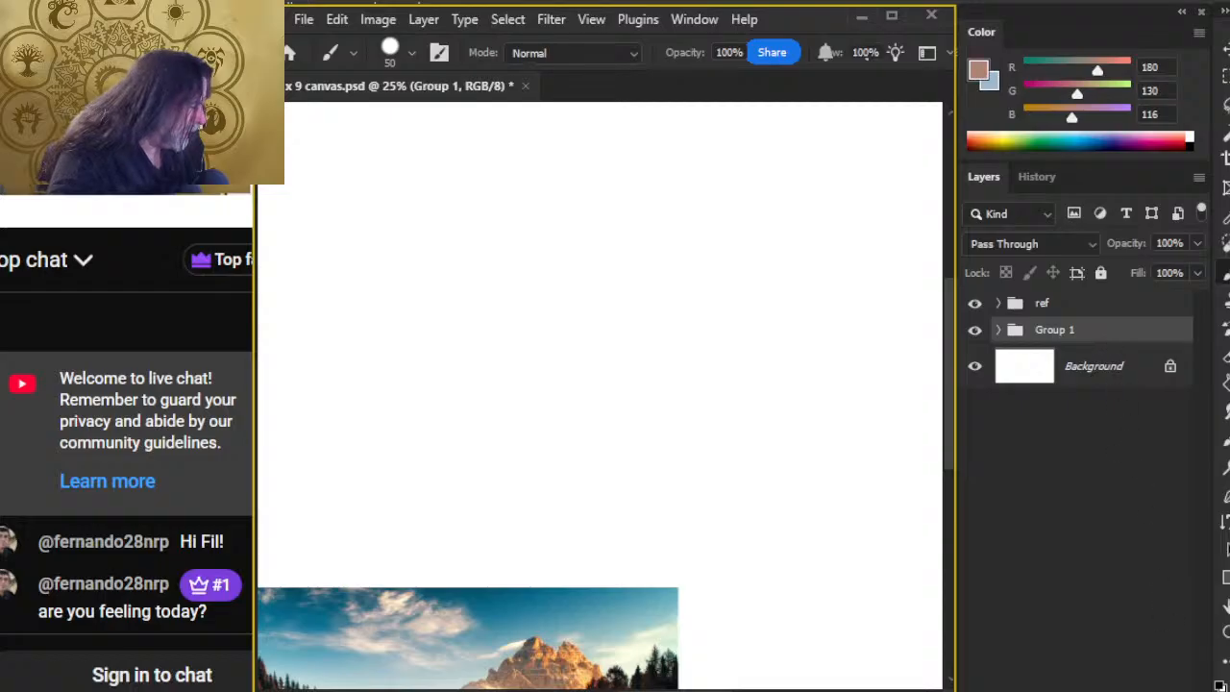
pyautogui.hotkey('ctrl', 'shift', 'alt', 'n')
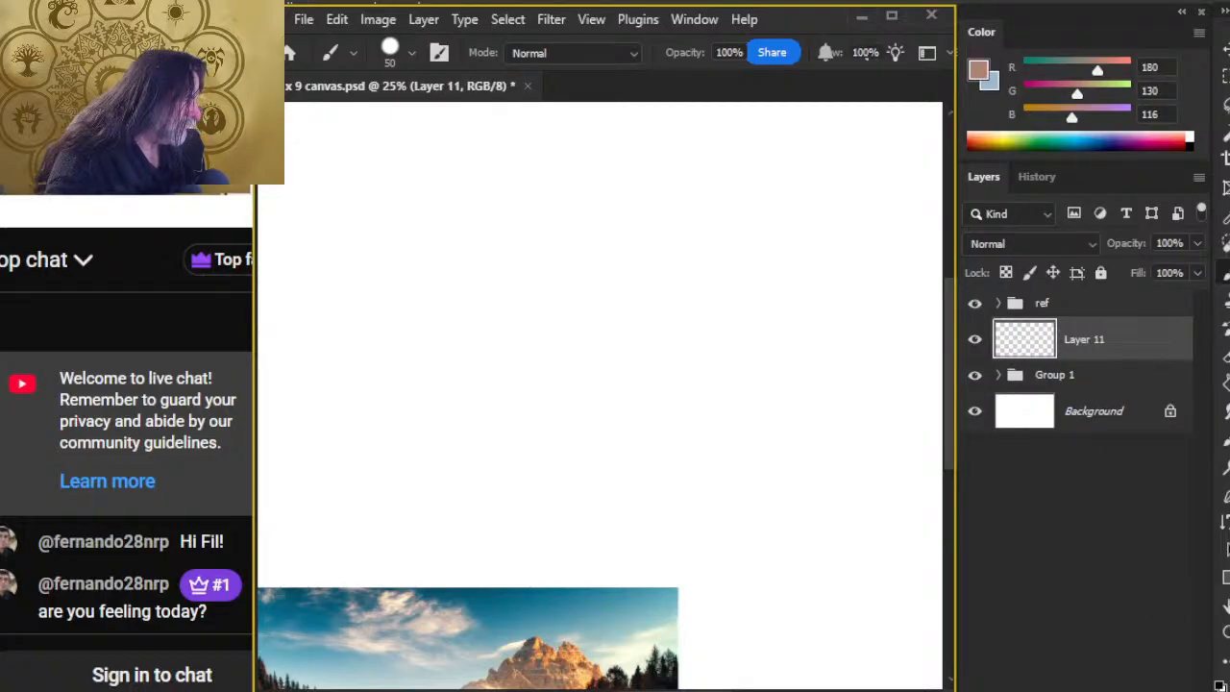
pyautogui.hotkey('ctrl', 's')
# Step: Sample the dark teal at the top edge of the reference photo's sky as the foreground colour, RGB 9, 81, 106
pyautogui.moveTo(683, 602)
pyautogui.mouseDown()
pyautogui.moveTo(609, 483)
pyautogui.moveTo(575, 510)
pyautogui.mouseUp()
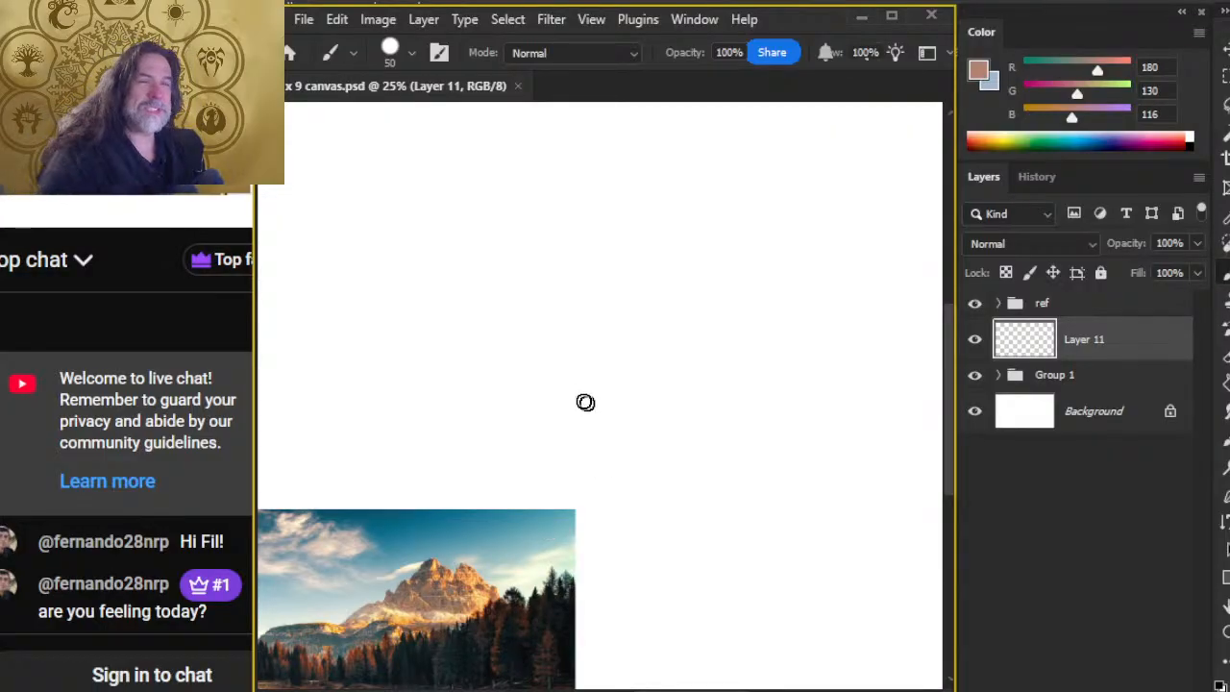
pyautogui.press('z')
pyautogui.moveTo(701, 439); pyautogui.dragTo(611, 466)
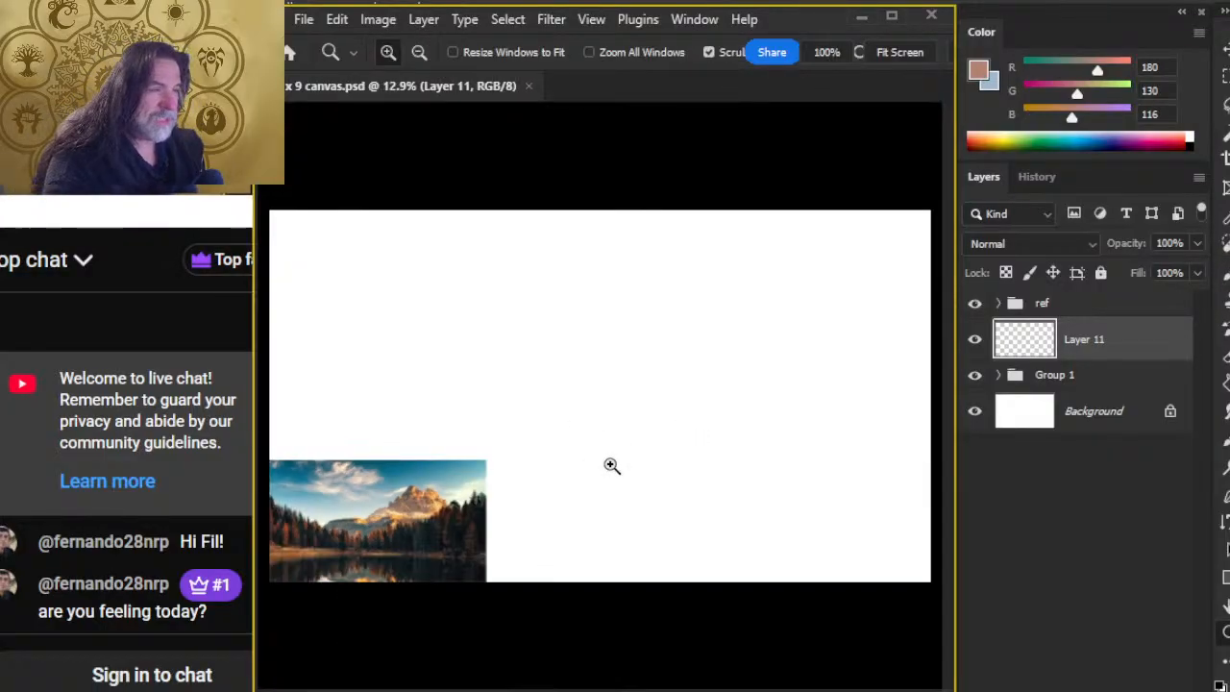
pyautogui.press('b')
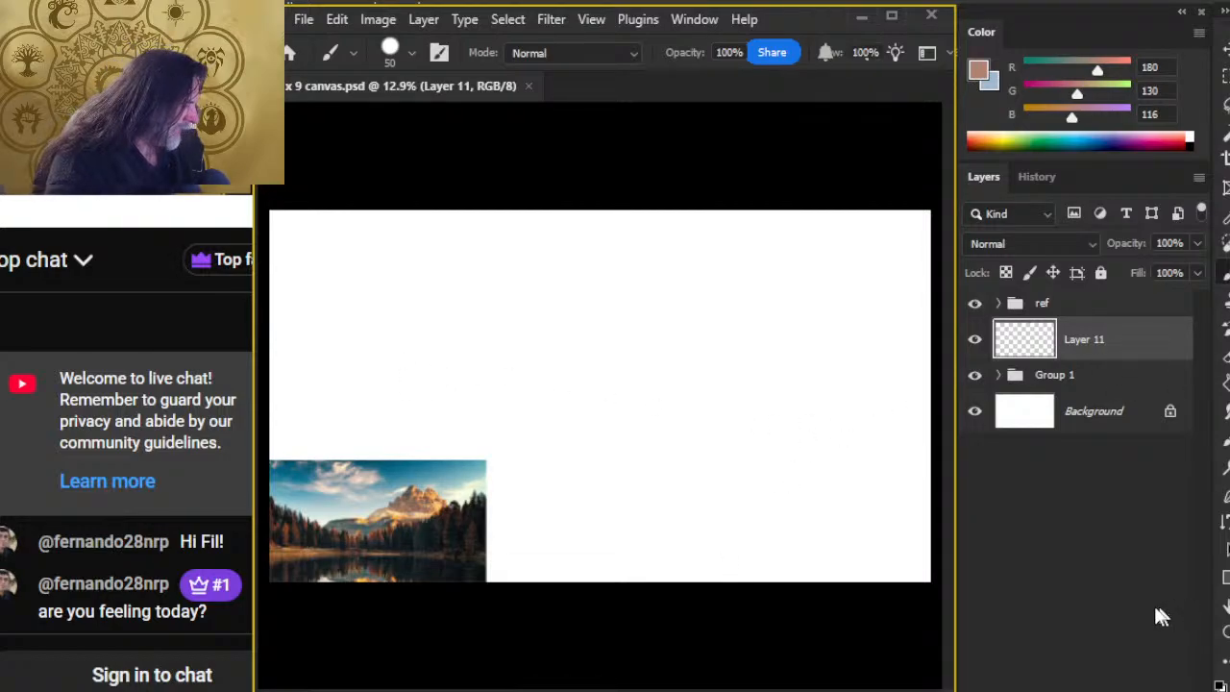
pyautogui.press('z')
pyautogui.moveTo(327, 502); pyautogui.dragTo(484, 494)
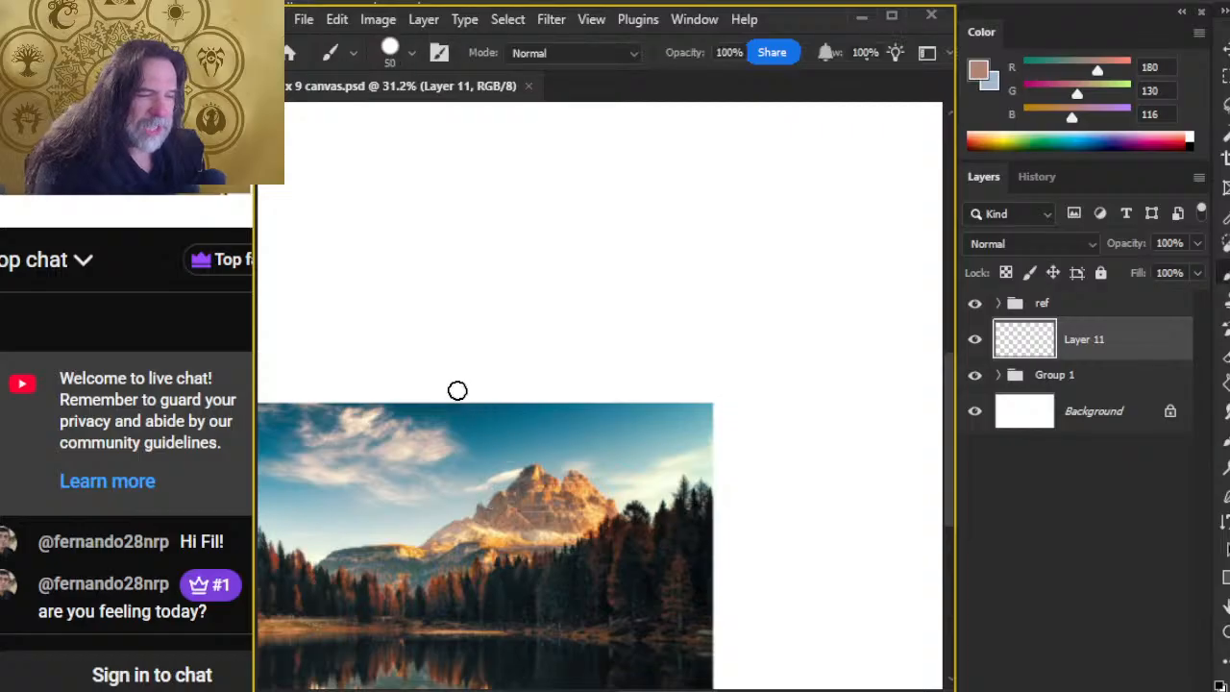
pyautogui.press('alt')
pyautogui.moveTo(486, 404)
pyautogui.mouseDown()
pyautogui.moveTo(481, 393)
pyautogui.moveTo(489, 400)
pyautogui.mouseUp()
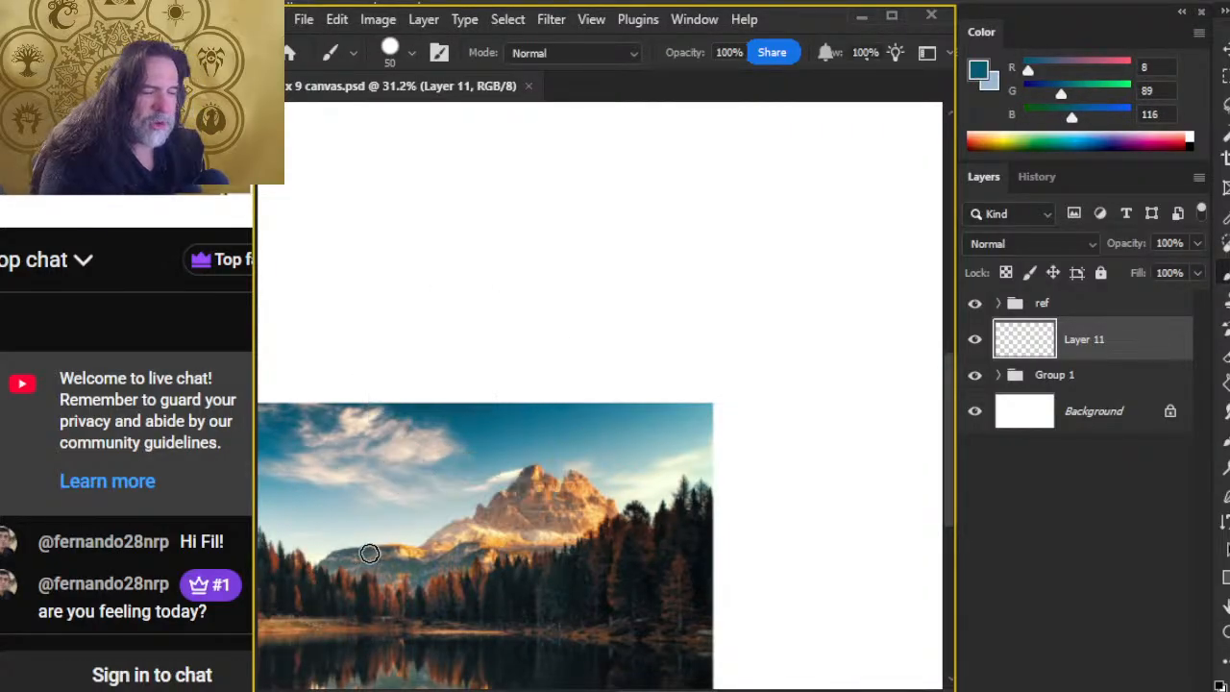
pyautogui.moveTo(572, 538); pyautogui.dragTo(797, 433)
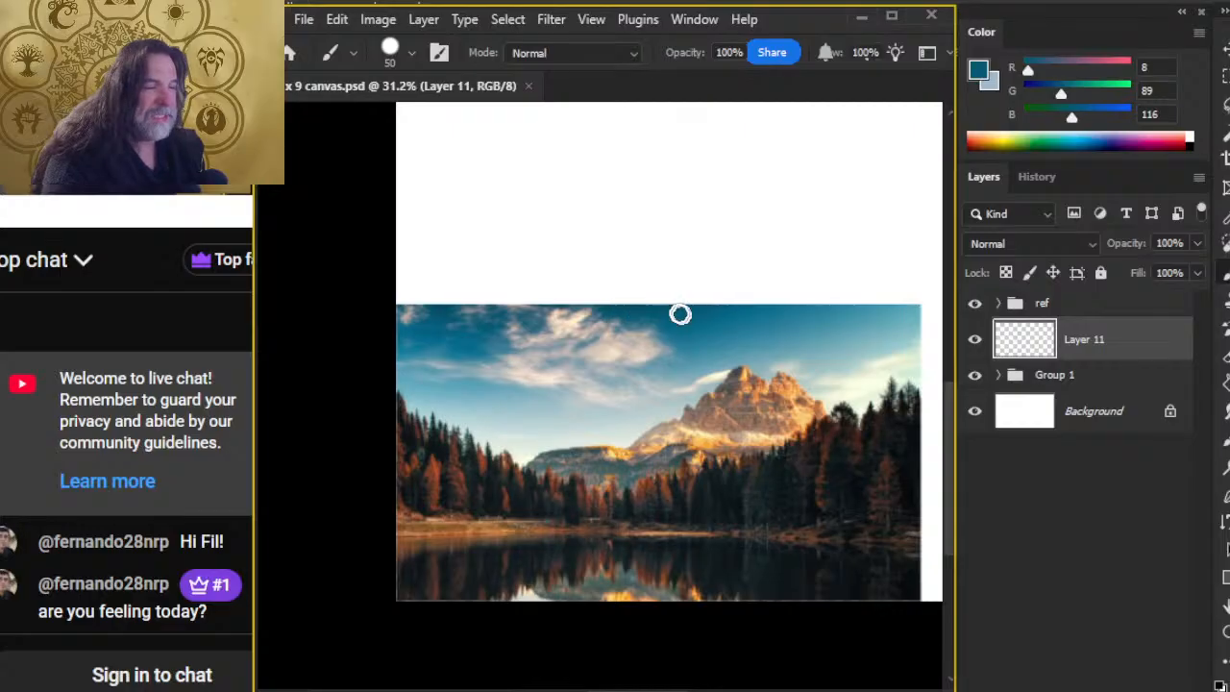
pyautogui.moveTo(677, 294)
pyautogui.mouseDown()
pyautogui.moveTo(683, 301)
pyautogui.moveTo(664, 302)
pyautogui.mouseUp()
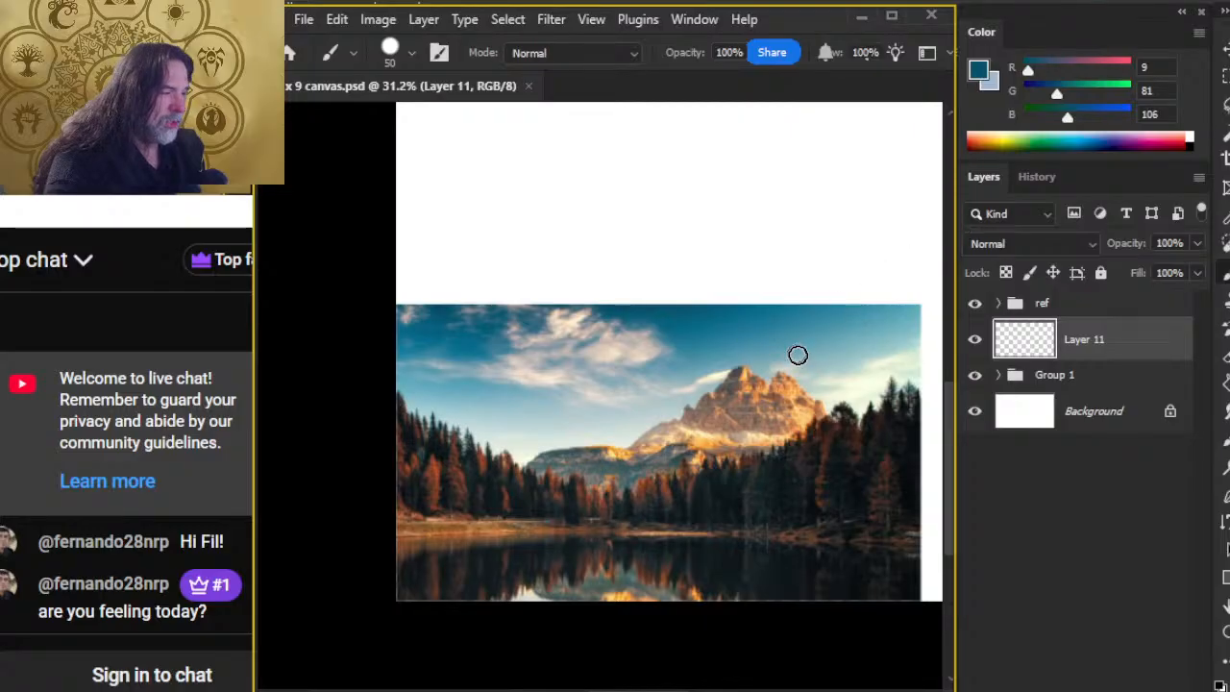
# Step: Sample the pale sky just above the photo's treeline as the foreground colour, RGB 216, 229, 222, and compare it with the background colour
pyautogui.moveTo(864, 388); pyautogui.dragTo(543, 446)
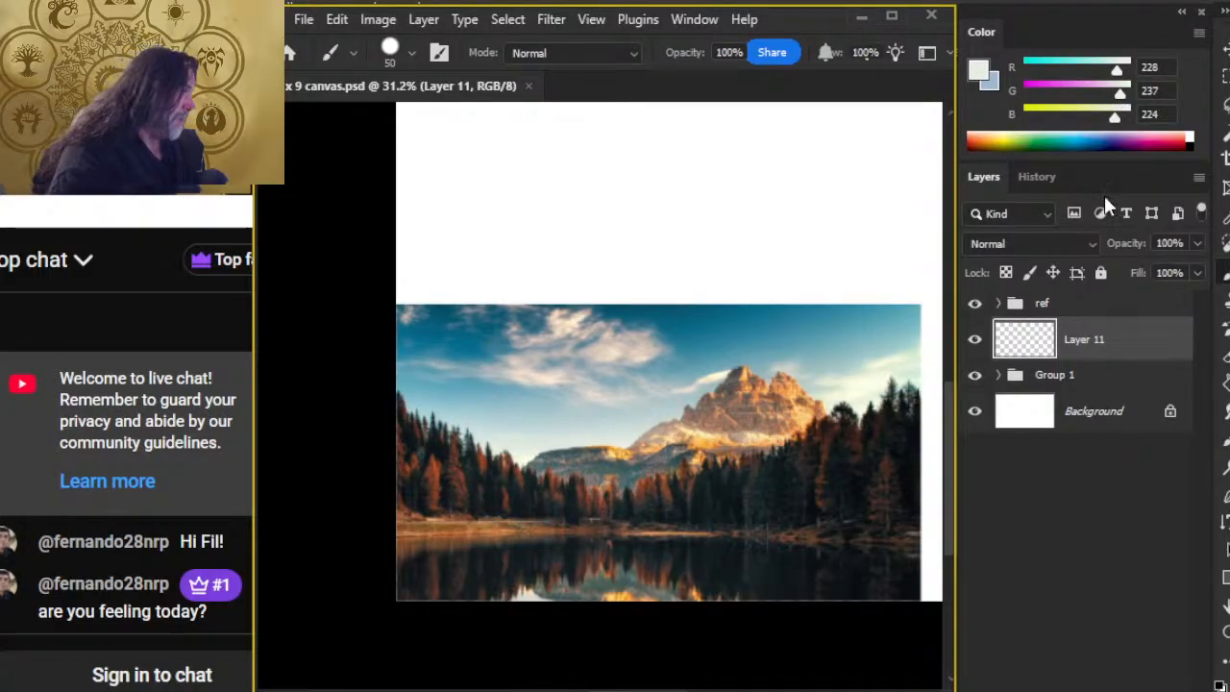
pyautogui.moveTo(528, 425); pyautogui.dragTo(520, 439)
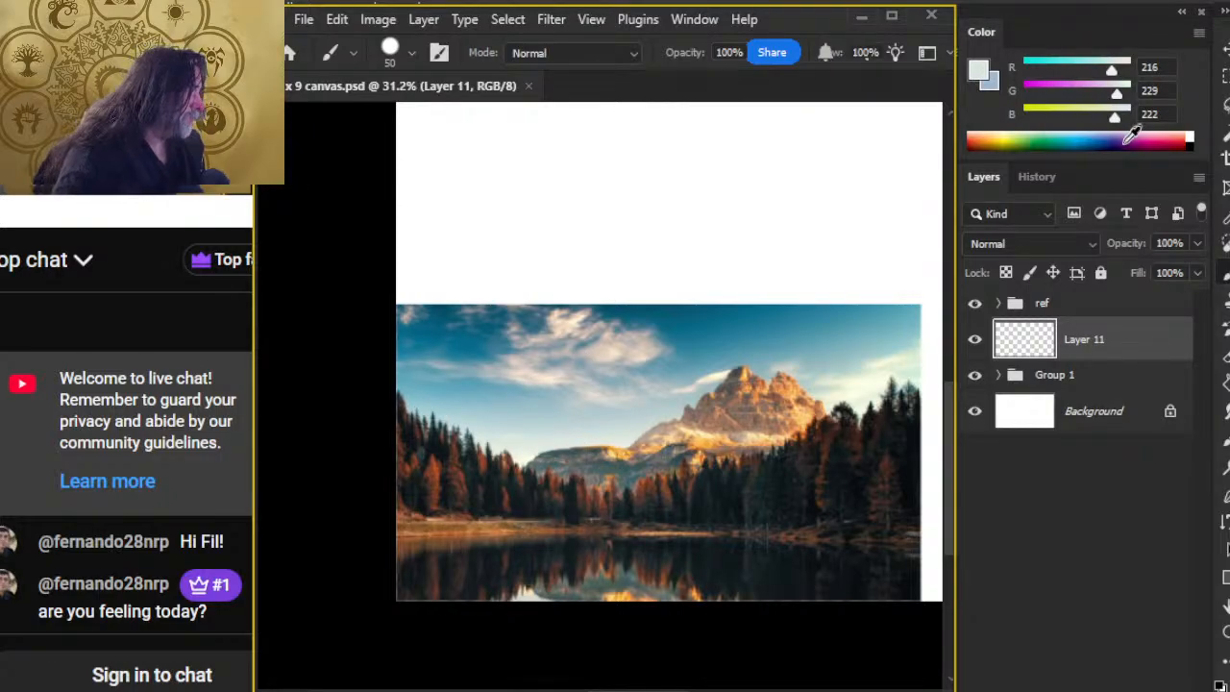
pyautogui.press('x')
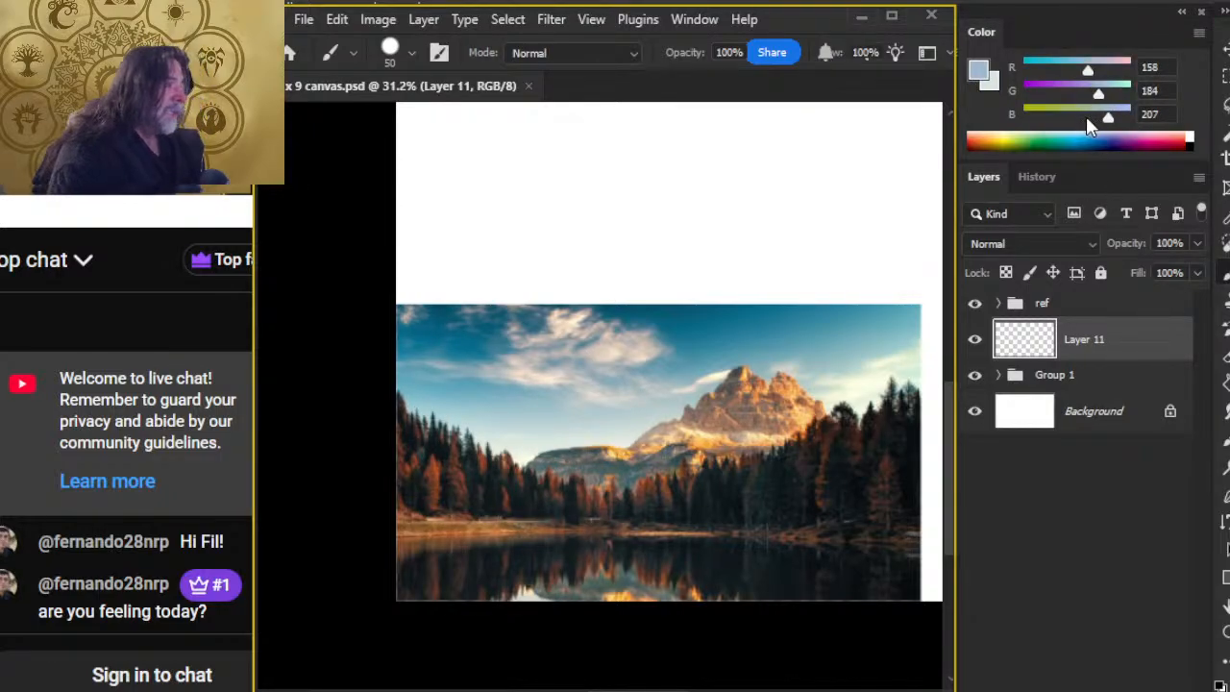
pyautogui.press('x')
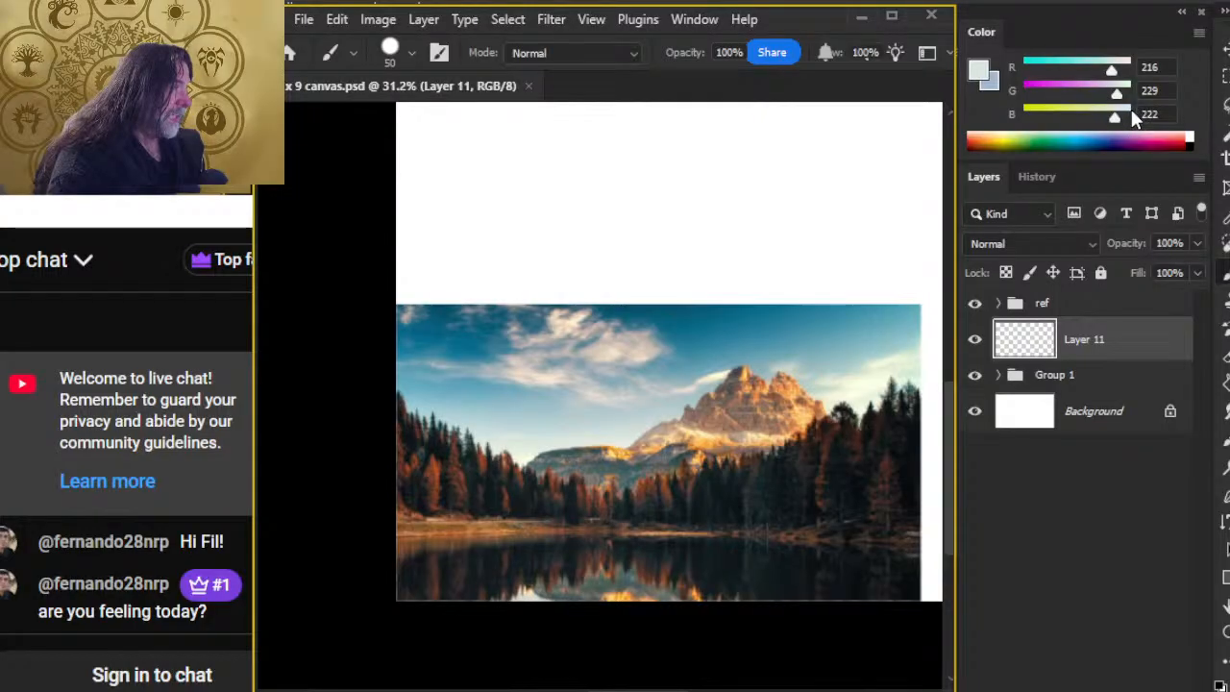
# Step: With a 175 px brush, paint a blue-gray band along the canvas's top edge and a pale gray-green band across its middle
pyautogui.press('z')
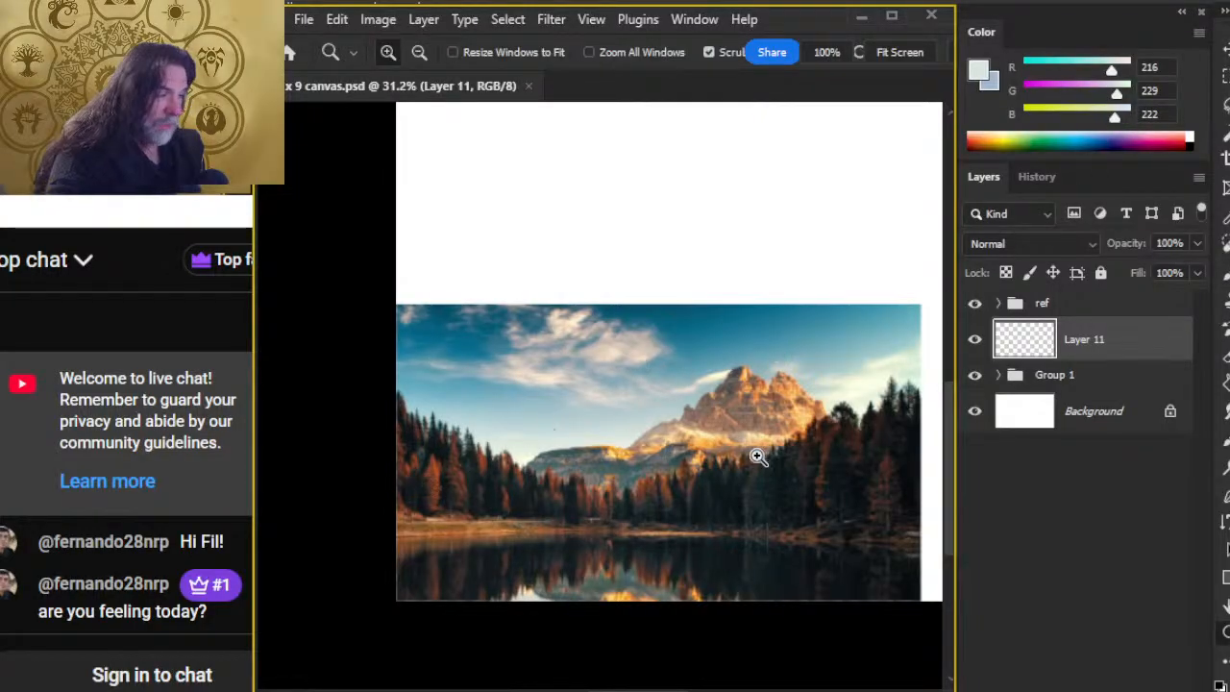
pyautogui.moveTo(758, 456); pyautogui.dragTo(651, 467)
pyautogui.press('b')
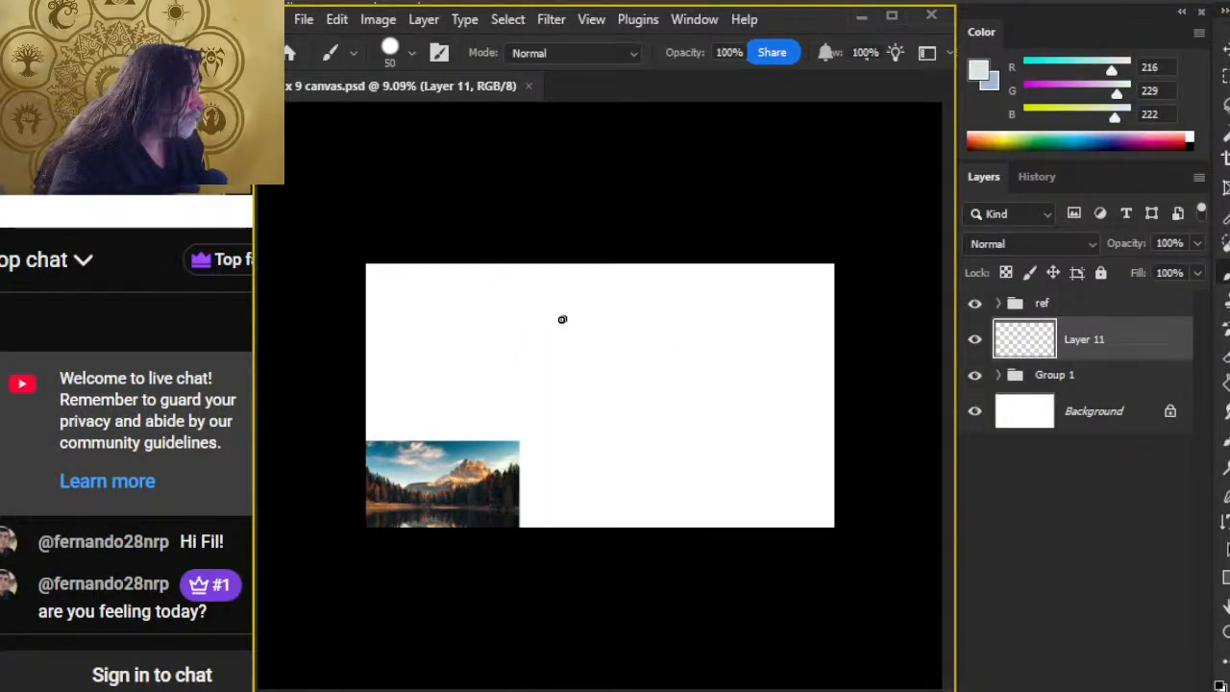
pyautogui.press('x')
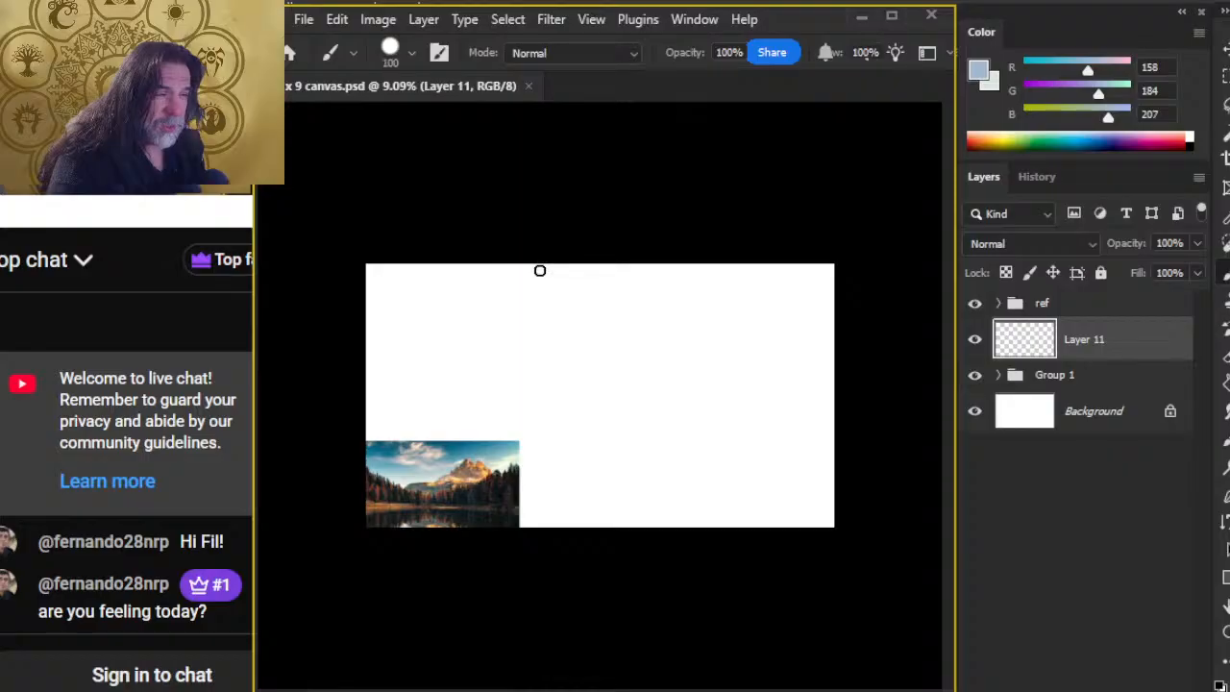
pyautogui.press(']')
pyautogui.press(']')
pyautogui.press(']')
pyautogui.moveTo(539, 271)
pyautogui.mouseDown()
pyautogui.moveTo(374, 271)
pyautogui.moveTo(418, 258)
pyautogui.moveTo(650, 276)
pyautogui.moveTo(873, 272)
pyautogui.mouseUp()
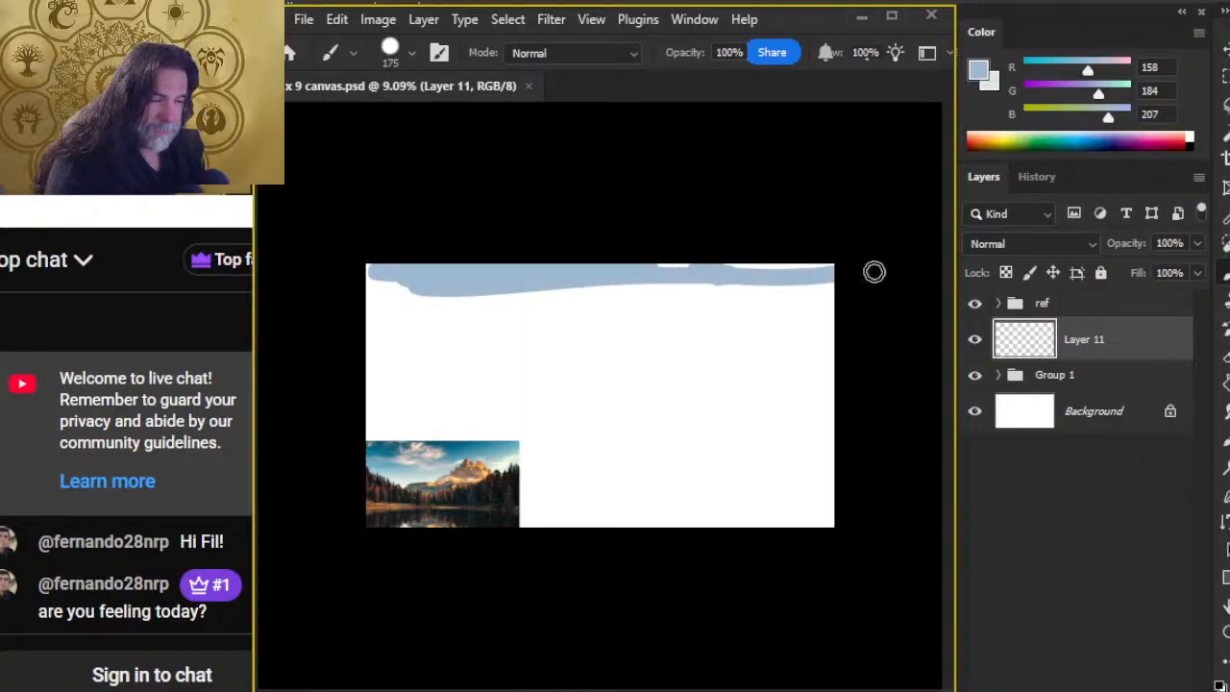
pyautogui.press('x')
pyautogui.moveTo(398, 403)
pyautogui.mouseDown()
pyautogui.moveTo(626, 360)
pyautogui.moveTo(474, 392)
pyautogui.moveTo(769, 388)
pyautogui.mouseUp()
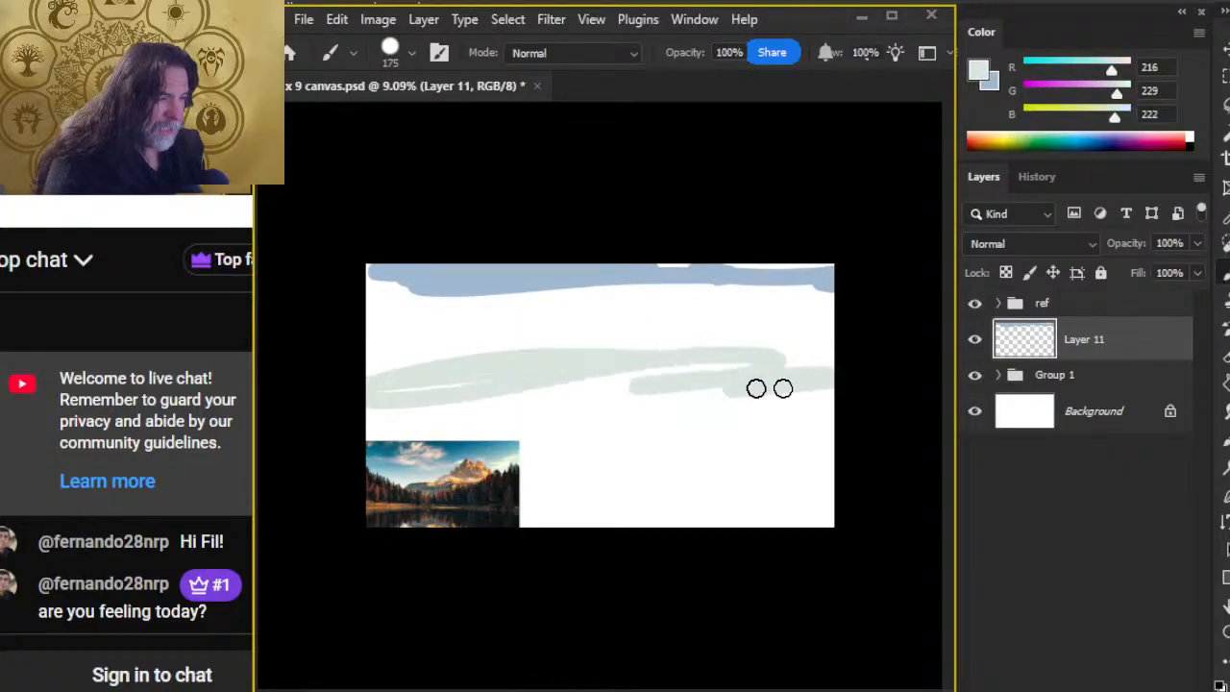
# Step: Sample dark teal, RGB 12, 98, 125, from the reference photo's upper sky and paint a patch at the canvas's top centre
pyautogui.keyDown('alt'); pyautogui.click(455, 437); pyautogui.keyUp('alt')
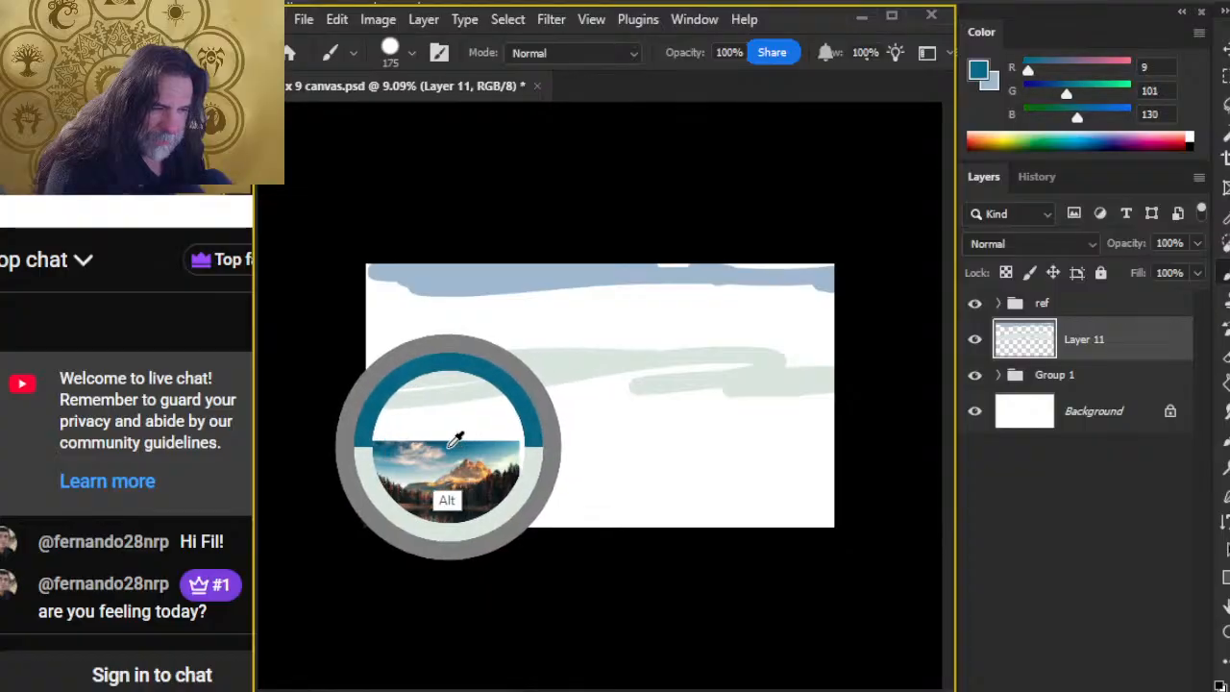
pyautogui.moveTo(455, 437); pyautogui.dragTo(442, 432)
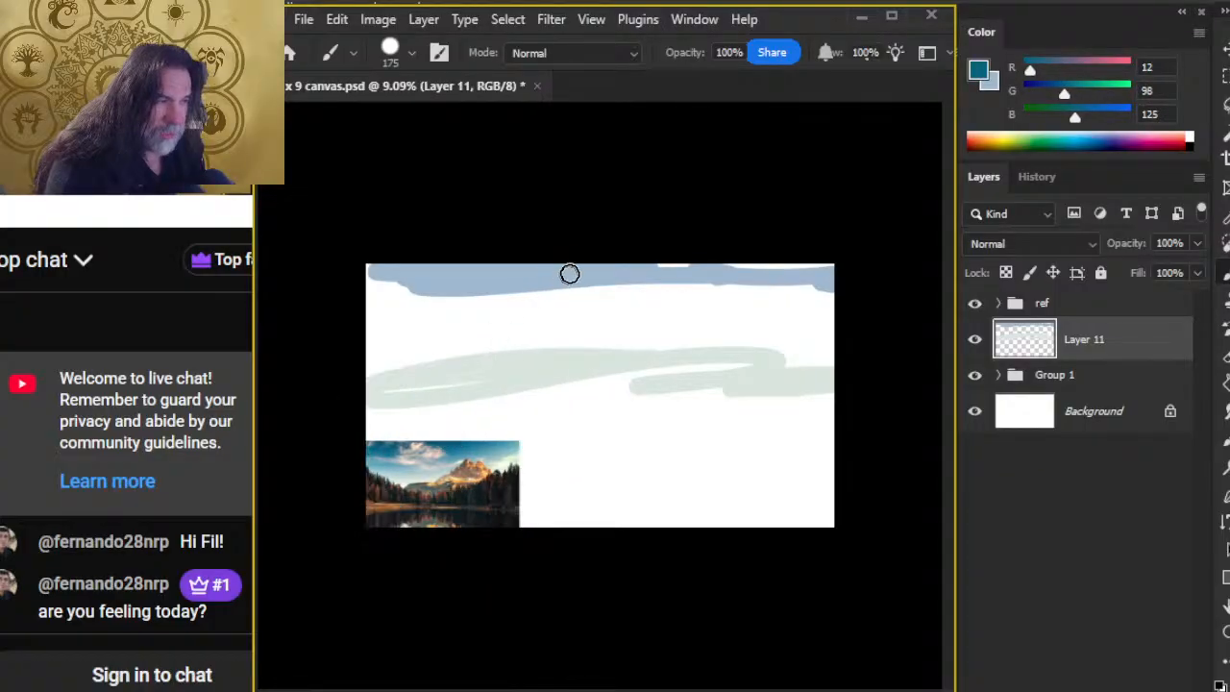
pyautogui.moveTo(570, 274)
pyautogui.mouseDown()
pyautogui.moveTo(639, 273)
pyautogui.moveTo(532, 280)
pyautogui.moveTo(545, 289)
pyautogui.moveTo(615, 263)
pyautogui.mouseUp()
# Step: Sample teal, RGB 65, 139, 164, from the photo's sky and paint an arc beneath the dark patch, with blue-gray strokes below it
pyautogui.keyDown('alt'); pyautogui.click(451, 443); pyautogui.keyUp('alt')
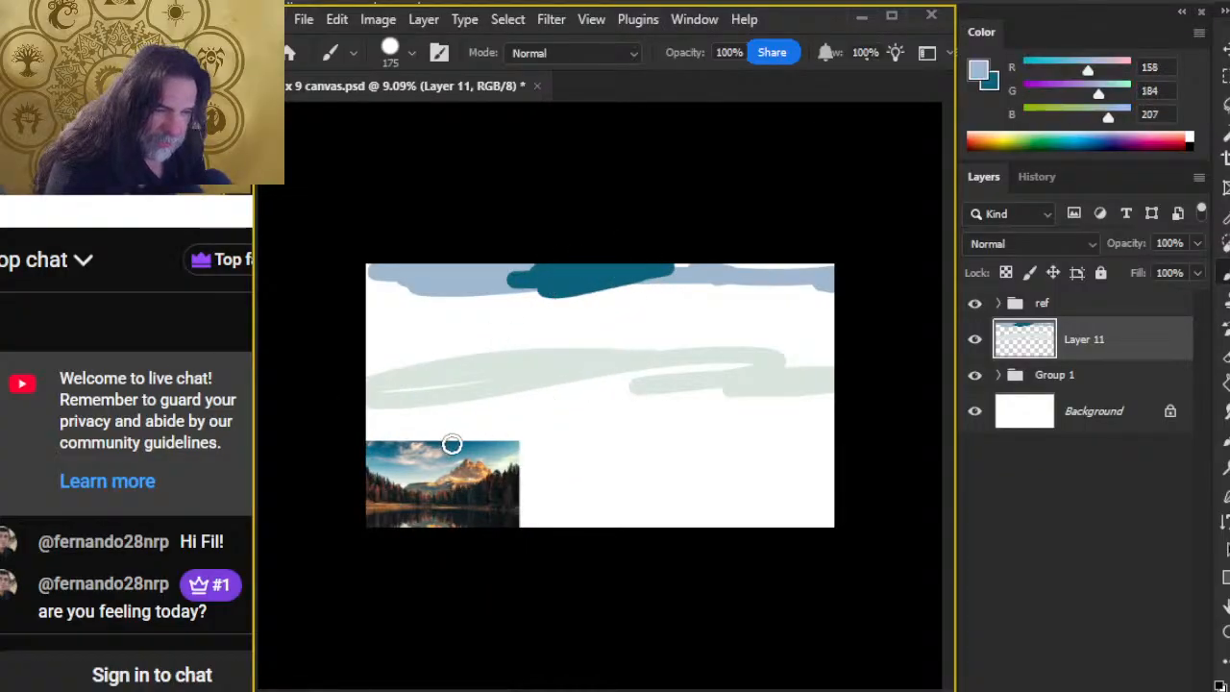
pyautogui.keyDown('alt'); pyautogui.click(477, 446); pyautogui.keyUp('alt')
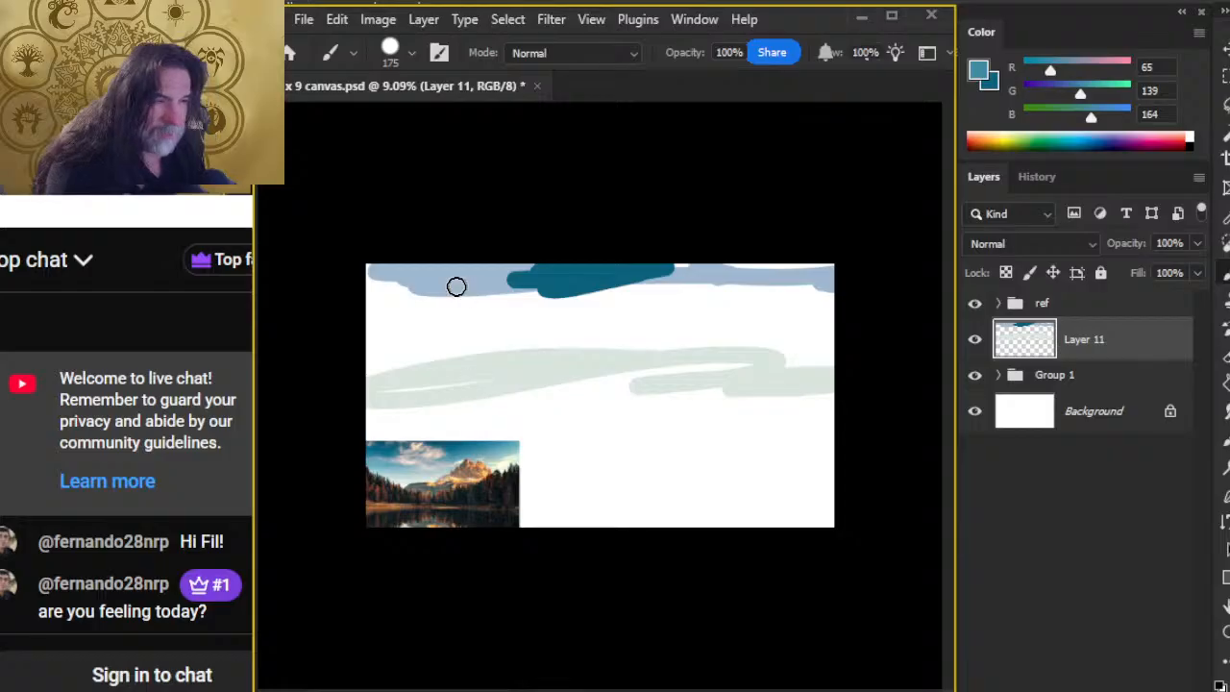
pyautogui.moveTo(456, 286)
pyautogui.mouseDown()
pyautogui.moveTo(497, 283)
pyautogui.moveTo(576, 311)
pyautogui.moveTo(685, 308)
pyautogui.moveTo(737, 284)
pyautogui.moveTo(708, 327)
pyautogui.moveTo(420, 346)
pyautogui.moveTo(486, 324)
pyautogui.moveTo(724, 321)
pyautogui.moveTo(801, 352)
pyautogui.mouseUp()
# Step: Undo the stray blue-gray stroke near the right edge and paint pale gray-green strokes below the blue-gray band across the canvas
pyautogui.keyDown('alt'); pyautogui.click(827, 278); pyautogui.keyUp('alt')
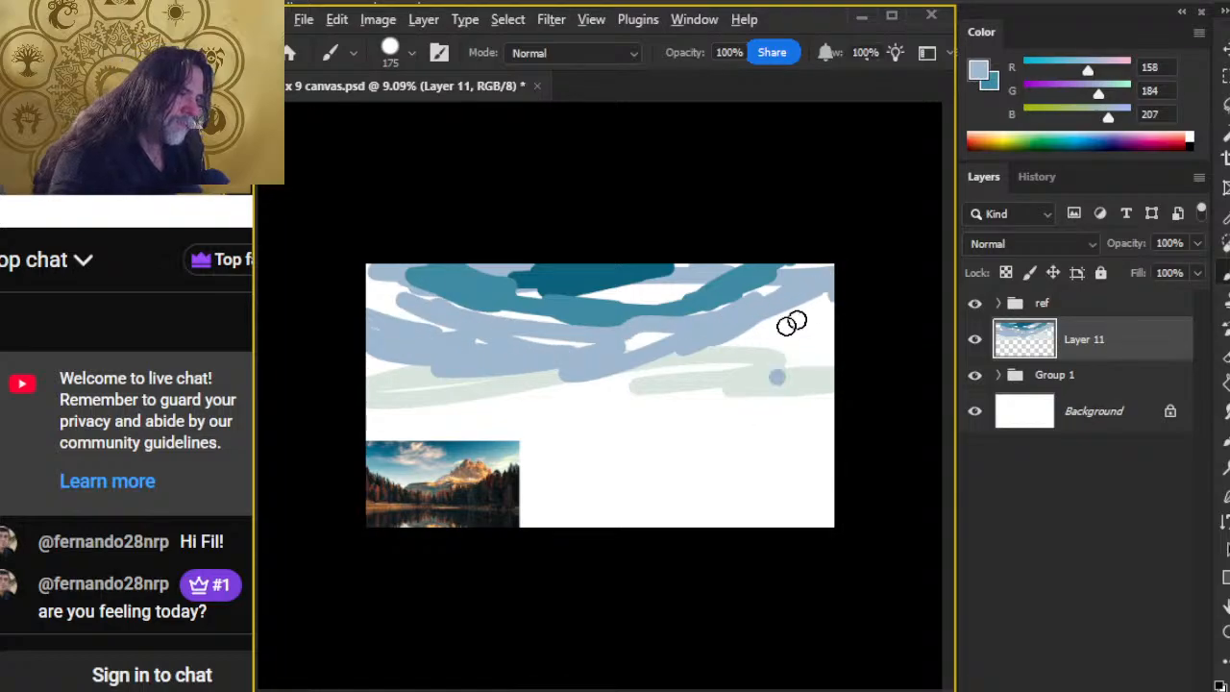
pyautogui.moveTo(821, 300)
pyautogui.mouseDown()
pyautogui.moveTo(697, 384)
pyautogui.moveTo(773, 392)
pyautogui.mouseUp()
pyautogui.hotkey('ctrl', 'z')
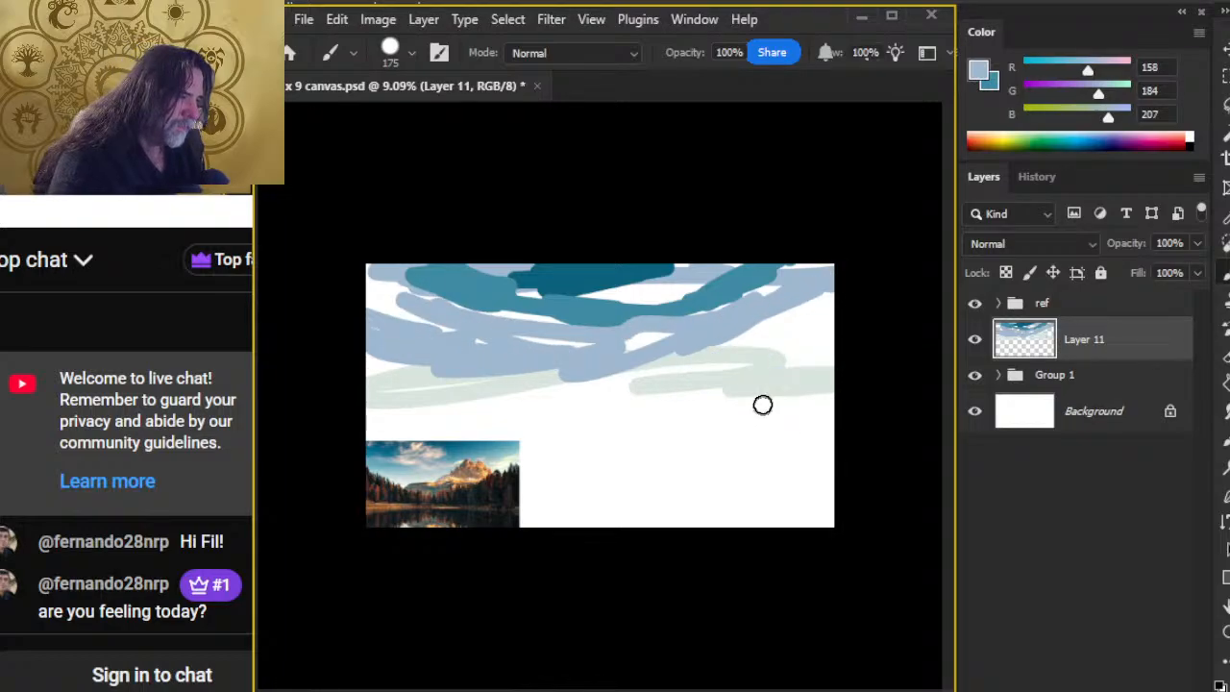
pyautogui.keyDown('alt'); pyautogui.click(779, 367); pyautogui.keyUp('alt')
pyautogui.moveTo(802, 324)
pyautogui.mouseDown()
pyautogui.moveTo(675, 386)
pyautogui.moveTo(443, 421)
pyautogui.moveTo(384, 377)
pyautogui.mouseUp()
# Step: Fill the gaps around the dark teal patch and extend the teal, RGB 65, 139, 164, towards the sky's upper-left corner
pyautogui.keyDown('alt'); pyautogui.click(602, 290); pyautogui.keyUp('alt')
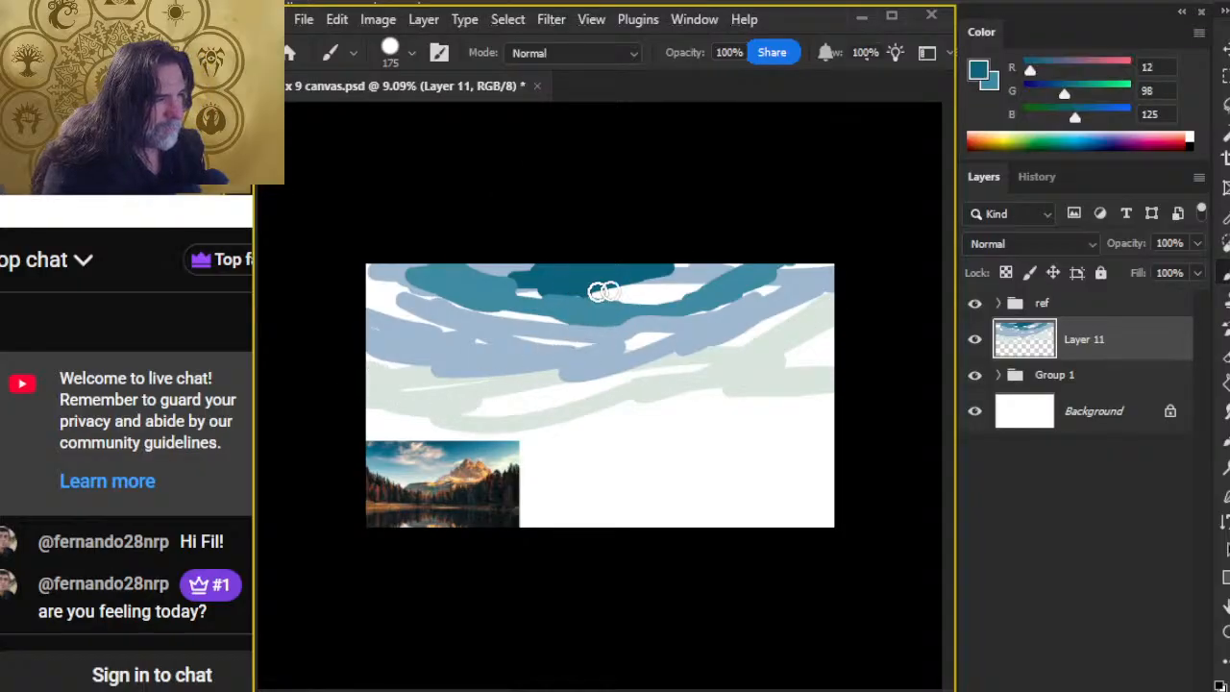
pyautogui.keyDown('alt'); pyautogui.click(580, 314); pyautogui.keyUp('alt')
pyautogui.moveTo(580, 314)
pyautogui.mouseDown()
pyautogui.moveTo(539, 293)
pyautogui.moveTo(711, 307)
pyautogui.mouseUp()
pyautogui.press('r')
pyautogui.press('b')
pyautogui.keyDown('alt'); pyautogui.click(498, 277); pyautogui.keyUp('alt')
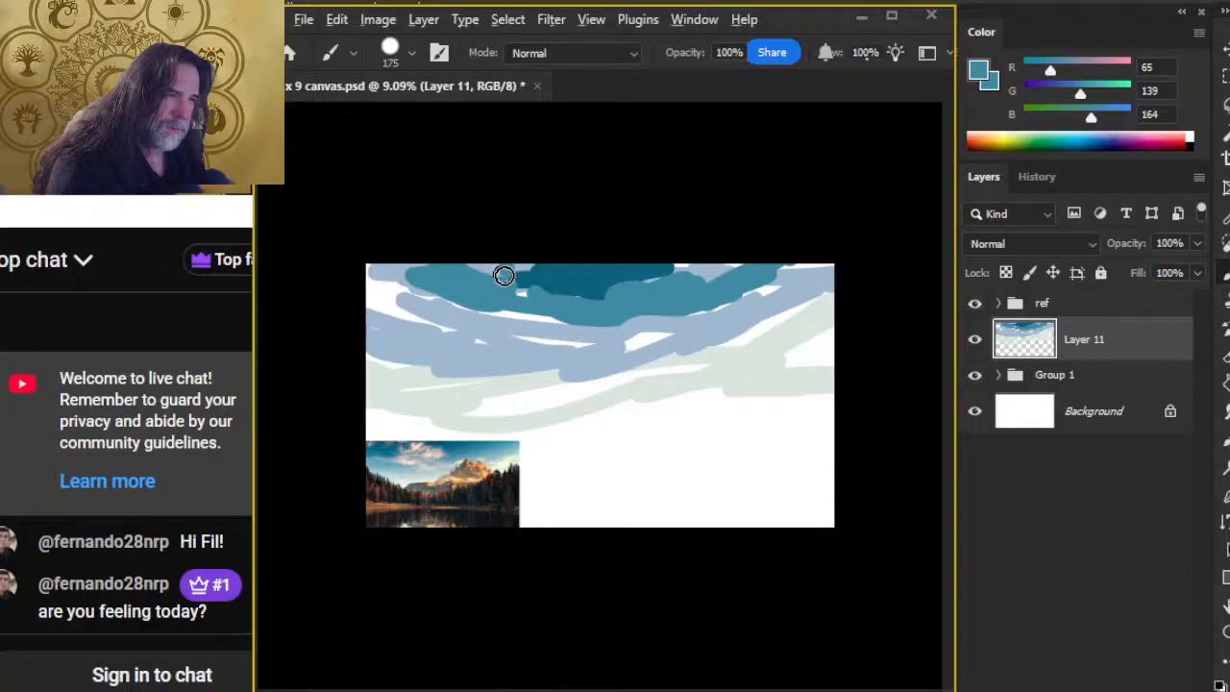
pyautogui.keyDown('alt'); pyautogui.click(445, 293); pyautogui.keyUp('alt')
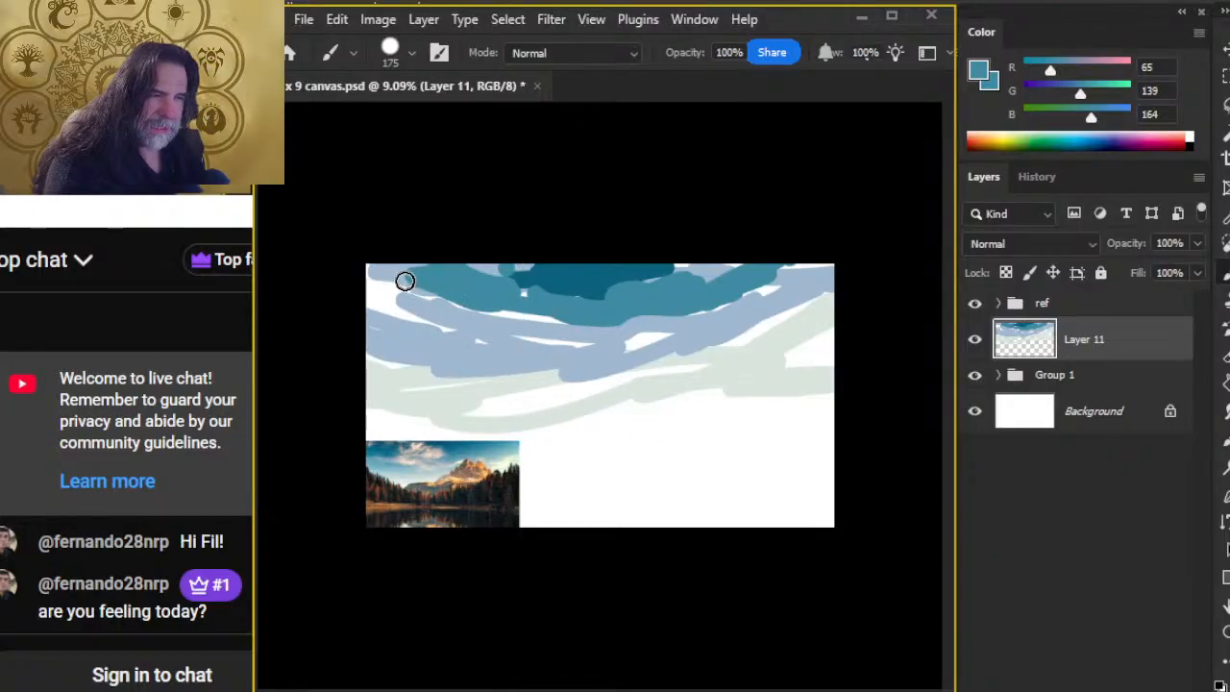
pyautogui.moveTo(406, 280)
pyautogui.mouseDown()
pyautogui.moveTo(445, 305)
pyautogui.moveTo(451, 335)
pyautogui.moveTo(450, 321)
pyautogui.moveTo(380, 289)
pyautogui.moveTo(521, 348)
pyautogui.moveTo(388, 303)
pyautogui.moveTo(452, 325)
pyautogui.mouseUp()
# Step: Fill the blue-gray band's gaps with RGB 158, 184, 207, and extend the dark teal patch leftwards with RGB 12, 98, 125
pyautogui.keyDown('alt'); pyautogui.click(488, 330); pyautogui.keyUp('alt')
pyautogui.moveTo(580, 336)
pyautogui.mouseDown()
pyautogui.moveTo(479, 314)
pyautogui.moveTo(616, 344)
pyautogui.moveTo(675, 312)
pyautogui.moveTo(813, 281)
pyautogui.moveTo(842, 256)
pyautogui.mouseUp()
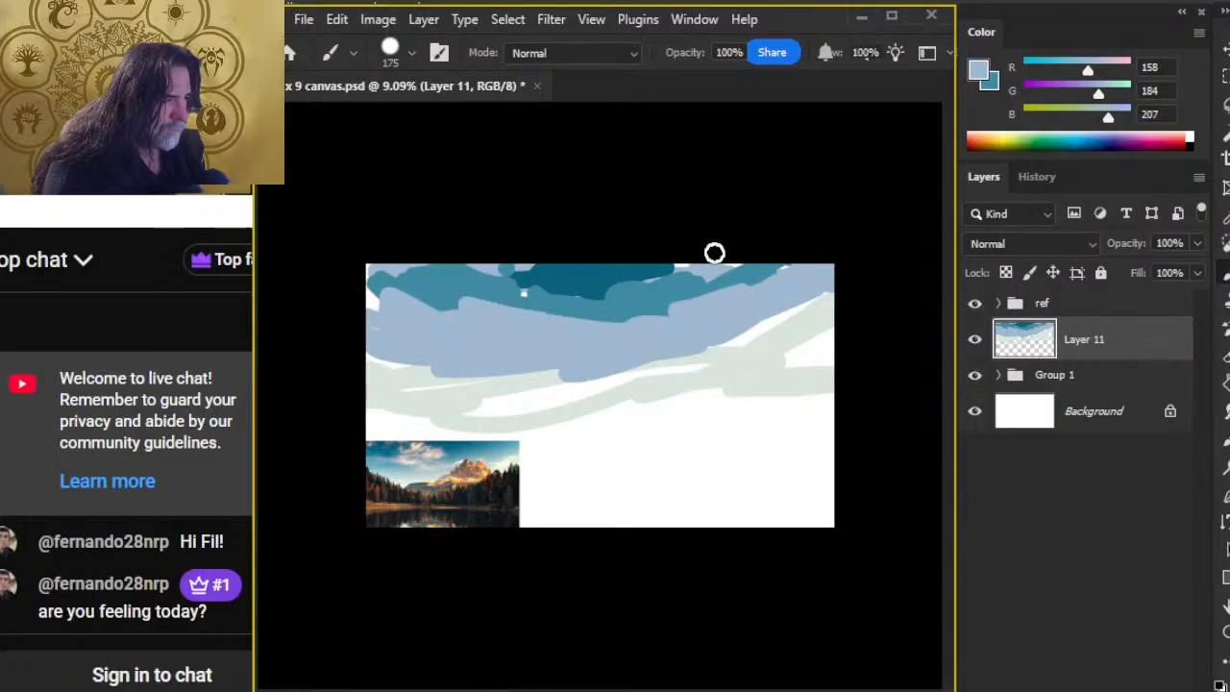
pyautogui.moveTo(714, 253); pyautogui.dragTo(764, 255)
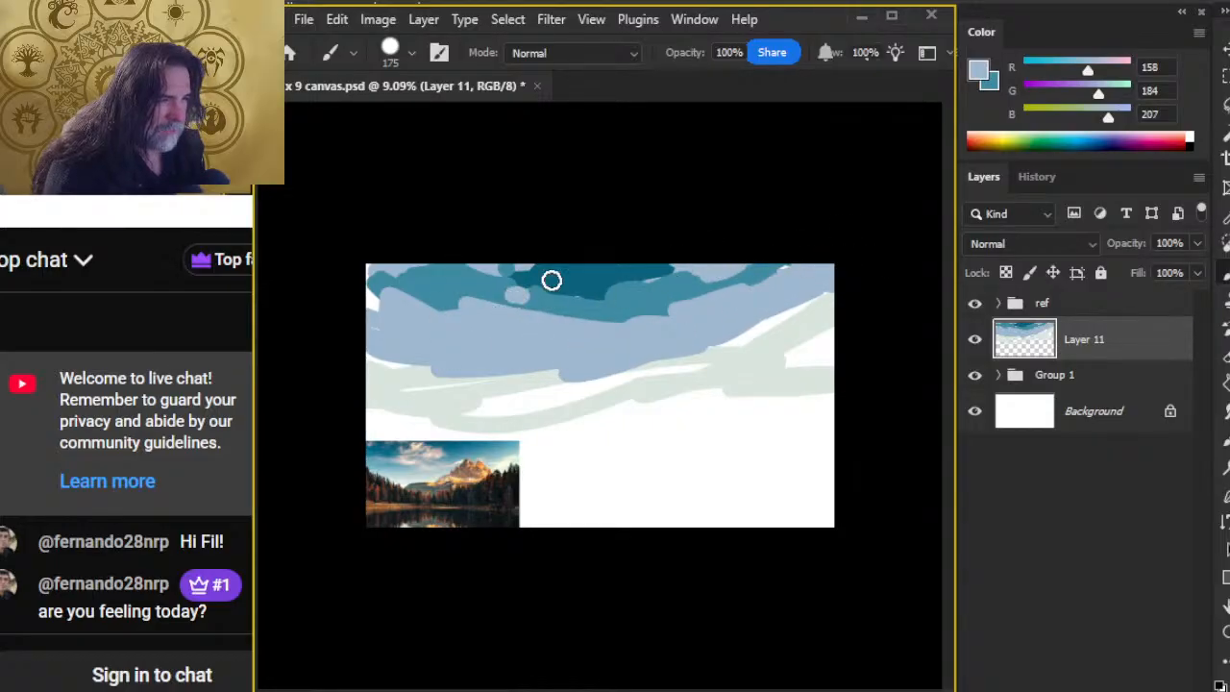
pyautogui.keyDown('alt'); pyautogui.click(551, 279); pyautogui.keyUp('alt')
pyautogui.moveTo(500, 287); pyautogui.dragTo(539, 294)
# Step: Undo the misplaced dark teal mark and fill the gaps in the pale gray-green band with RGB 216, 229, 222
pyautogui.click(456, 394)
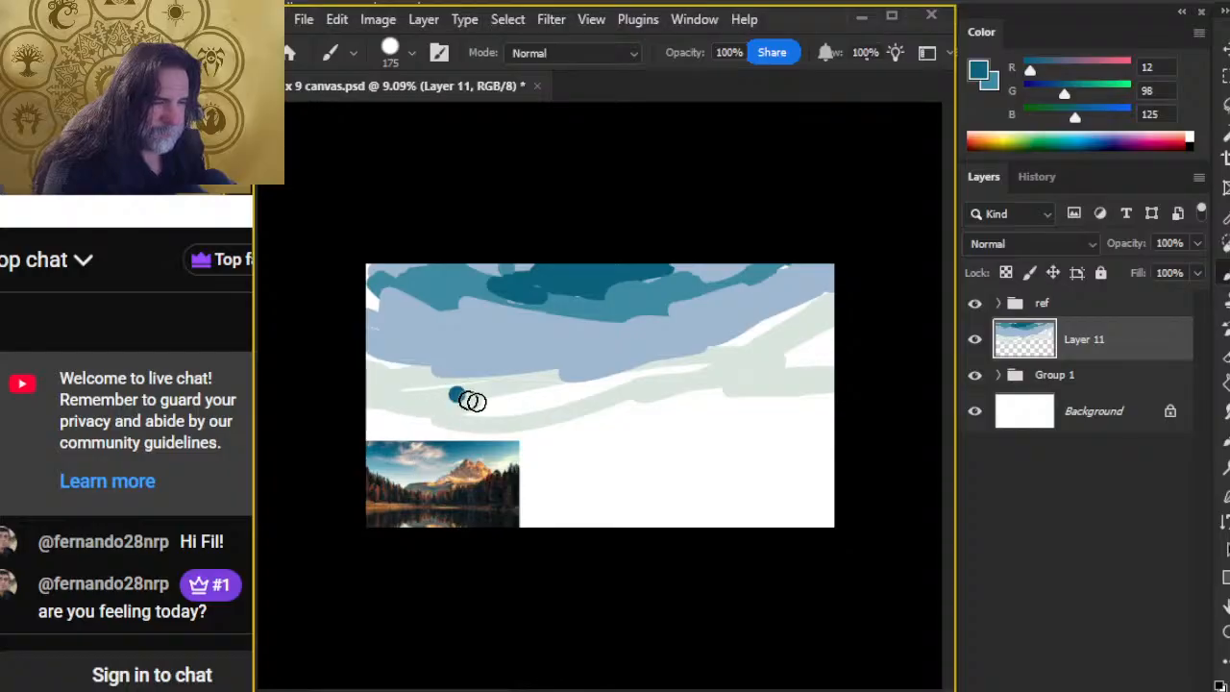
pyautogui.moveTo(472, 401); pyautogui.dragTo(520, 402)
pyautogui.hotkey('ctrl', 'z')
pyautogui.keyDown('alt'); pyautogui.click(453, 392); pyautogui.keyUp('alt')
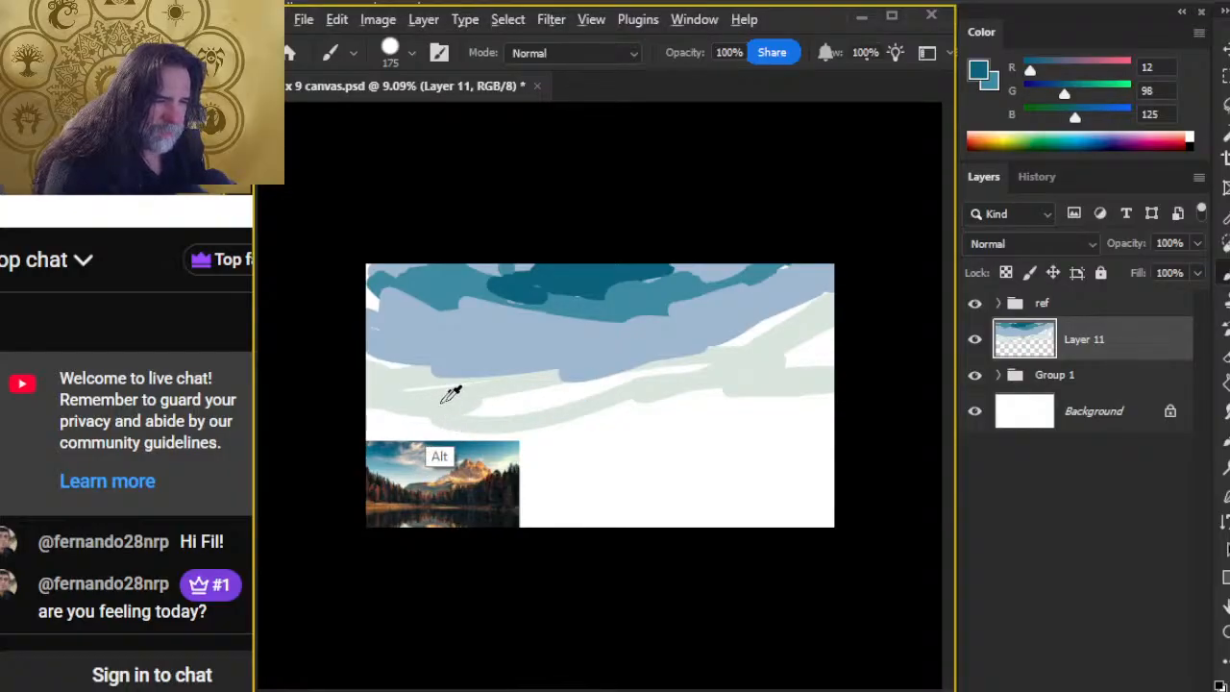
pyautogui.moveTo(517, 388)
pyautogui.mouseDown()
pyautogui.moveTo(377, 361)
pyautogui.moveTo(381, 378)
pyautogui.moveTo(693, 362)
pyautogui.moveTo(611, 376)
pyautogui.moveTo(756, 327)
pyautogui.mouseUp()
# Step: Soften the sky's upper-left colours with the Smudge tool and the Smudge - Clouds brush, setting its size to 600 px and then 400 px
pyautogui.press('r')
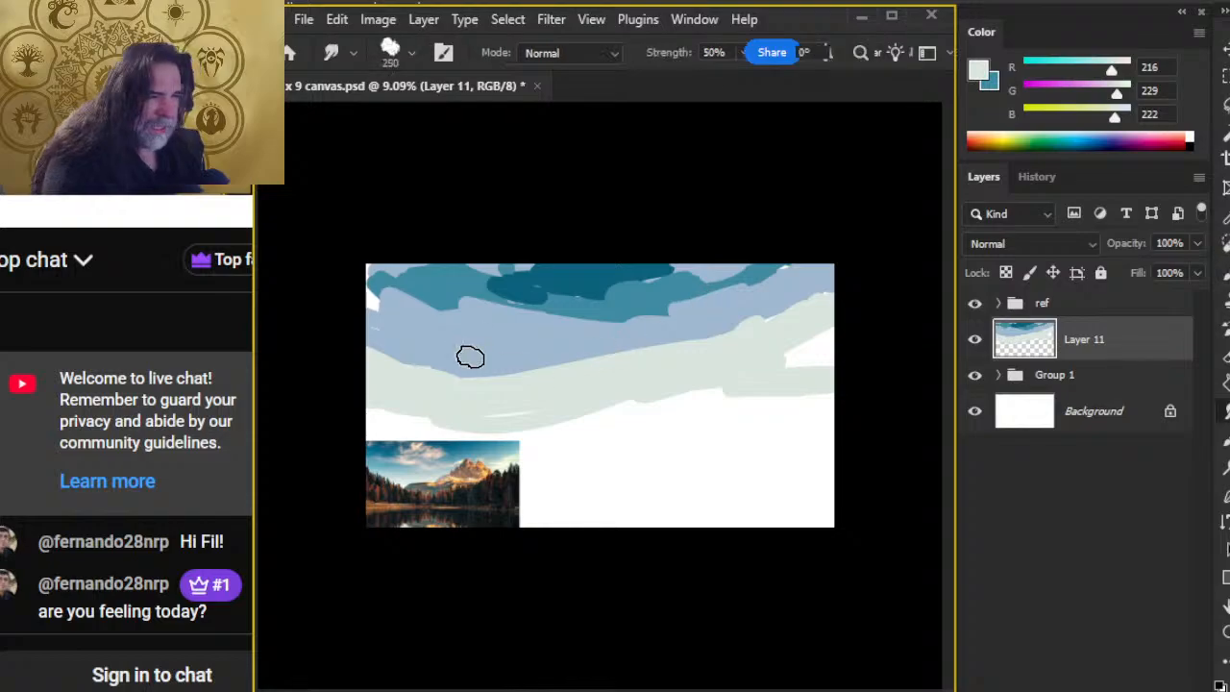
pyautogui.press(']')
pyautogui.press(']')
pyautogui.press(']')
pyautogui.press(']')
pyautogui.rightClick(569, 392)
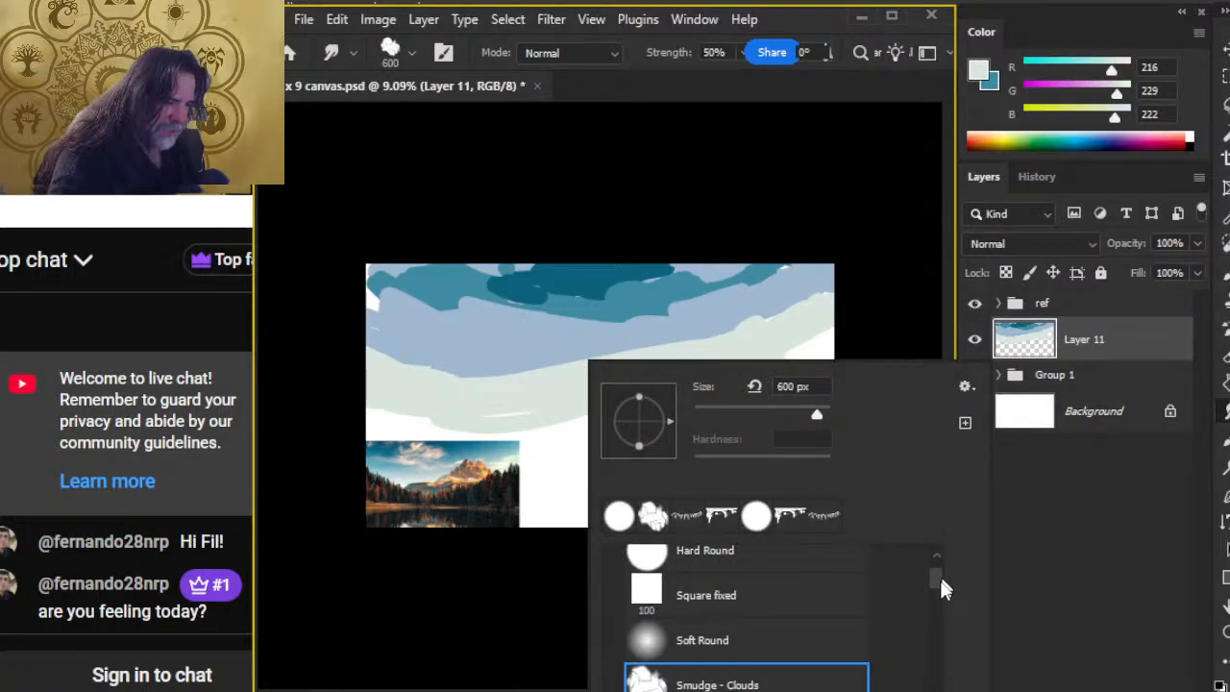
pyautogui.moveTo(942, 591)
pyautogui.mouseDown()
pyautogui.moveTo(949, 683)
pyautogui.moveTo(936, 567)
pyautogui.mouseUp()
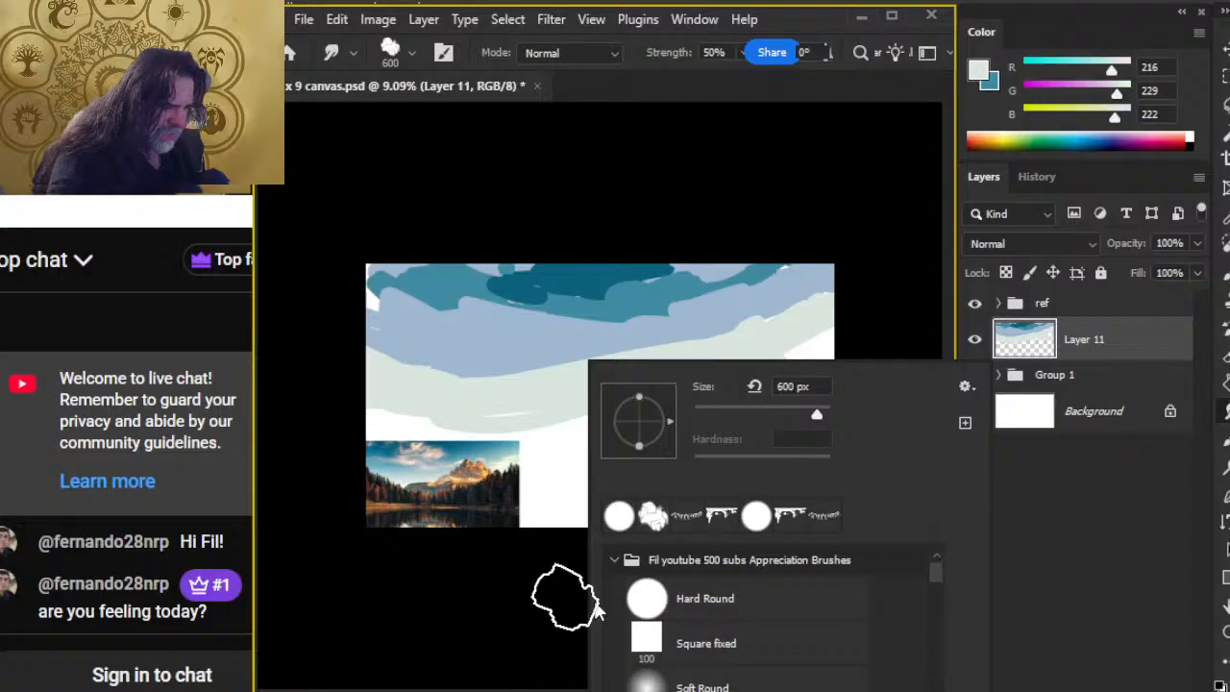
pyautogui.click(471, 596)
pyautogui.moveTo(407, 319)
pyautogui.mouseDown()
pyautogui.moveTo(366, 299)
pyautogui.moveTo(395, 346)
pyautogui.mouseUp()
pyautogui.press('[')
pyautogui.press('[')
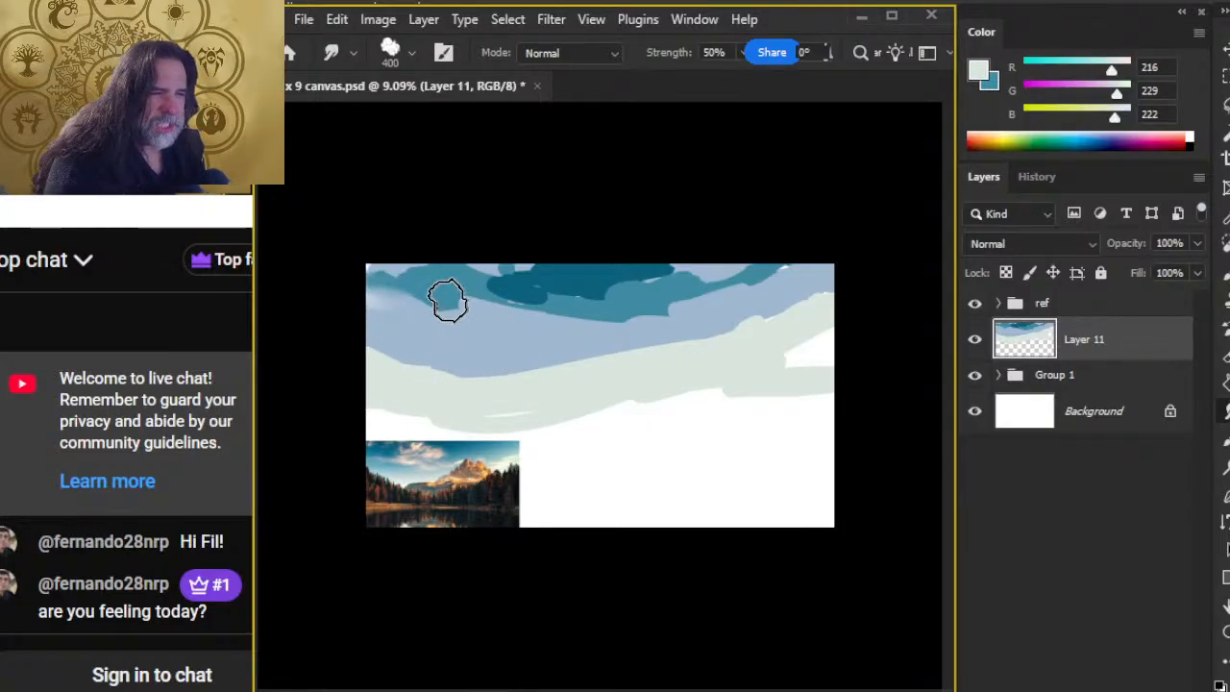
# Step: Switch to the Brush tool and choose the cloud-shaped brush tip
pyautogui.press('b')
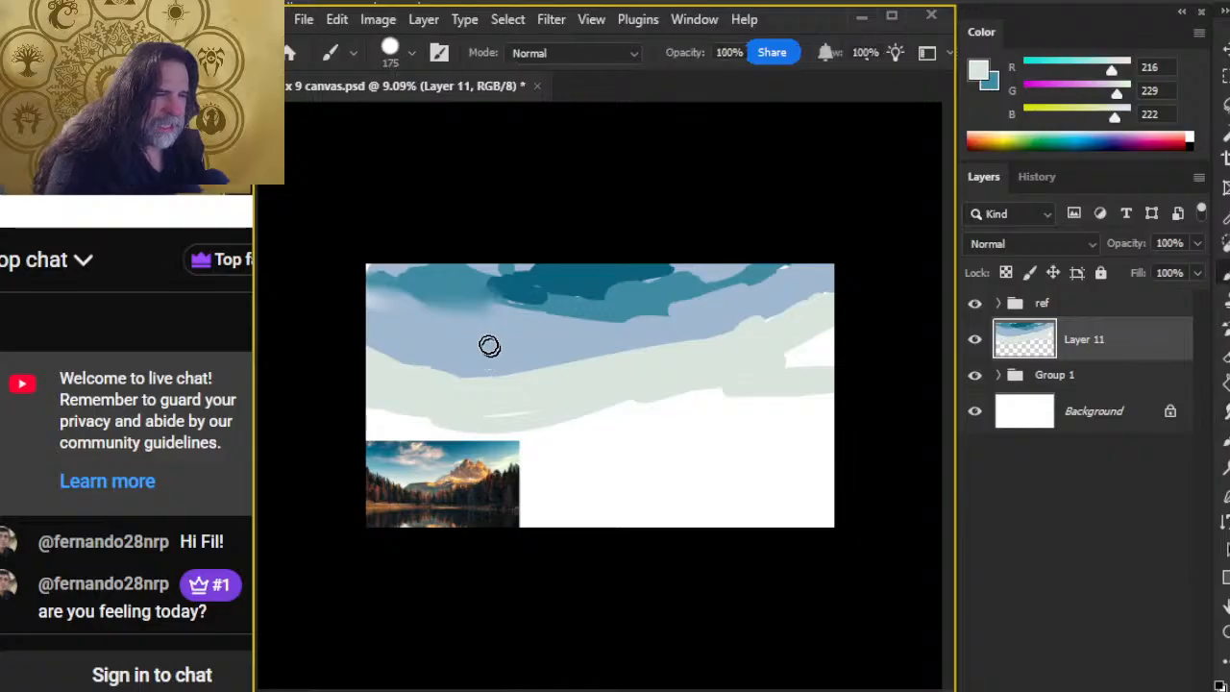
pyautogui.rightClick(489, 345)
pyautogui.click(526, 502)
pyautogui.click(686, 161)
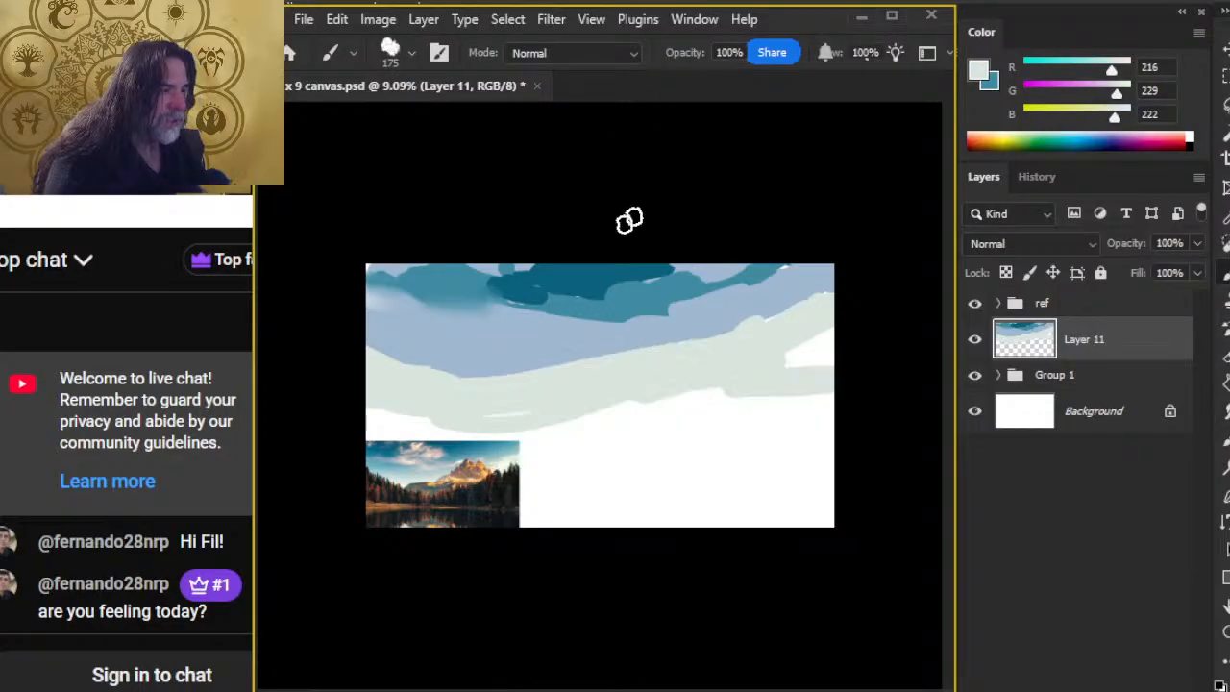
# Step: Sample the dark teal, RGB 12, 98, 125, and paint a test patch on the blank canvas with the cloud brush at 700 px
pyautogui.keyDown('alt'); pyautogui.click(572, 280); pyautogui.keyUp('alt')
pyautogui.moveTo(575, 272); pyautogui.dragTo(568, 278)
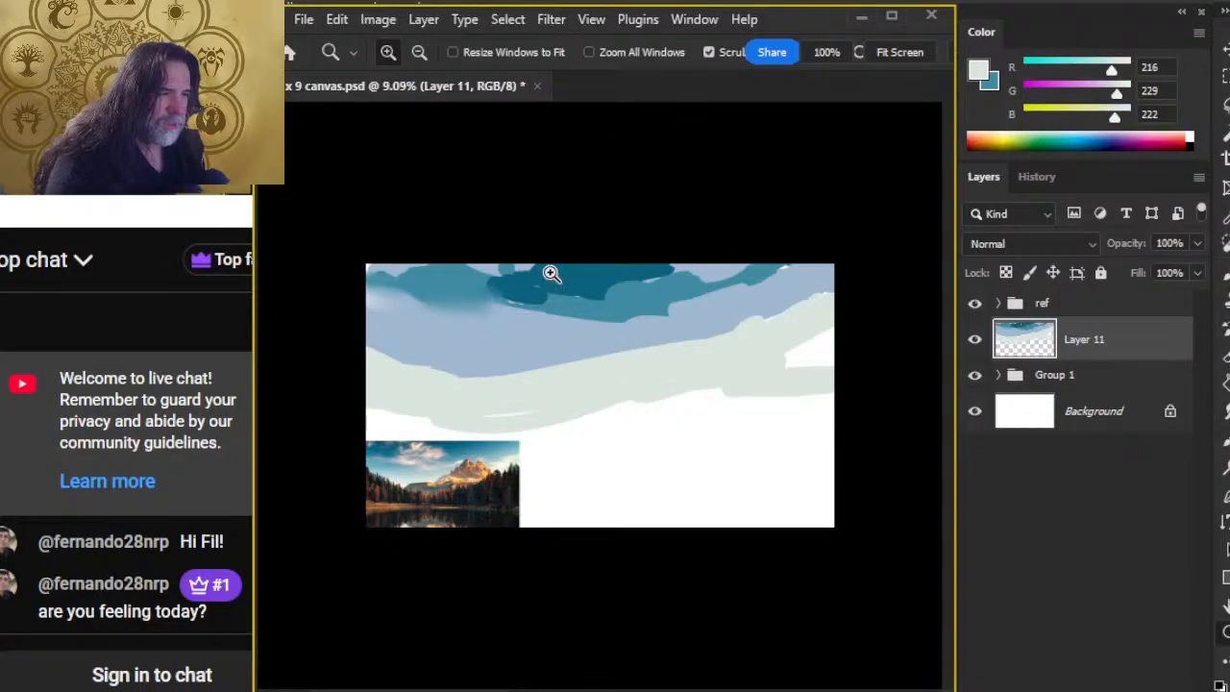
pyautogui.keyDown('alt'); pyautogui.click(572, 285); pyautogui.keyUp('alt')
pyautogui.moveTo(614, 480); pyautogui.dragTo(742, 480)
pyautogui.press(']')
pyautogui.press(']')
pyautogui.press(']')
pyautogui.press(']')
pyautogui.press(']')
pyautogui.press(']')
pyautogui.press(']')
pyautogui.moveTo(650, 371); pyautogui.dragTo(666, 411)
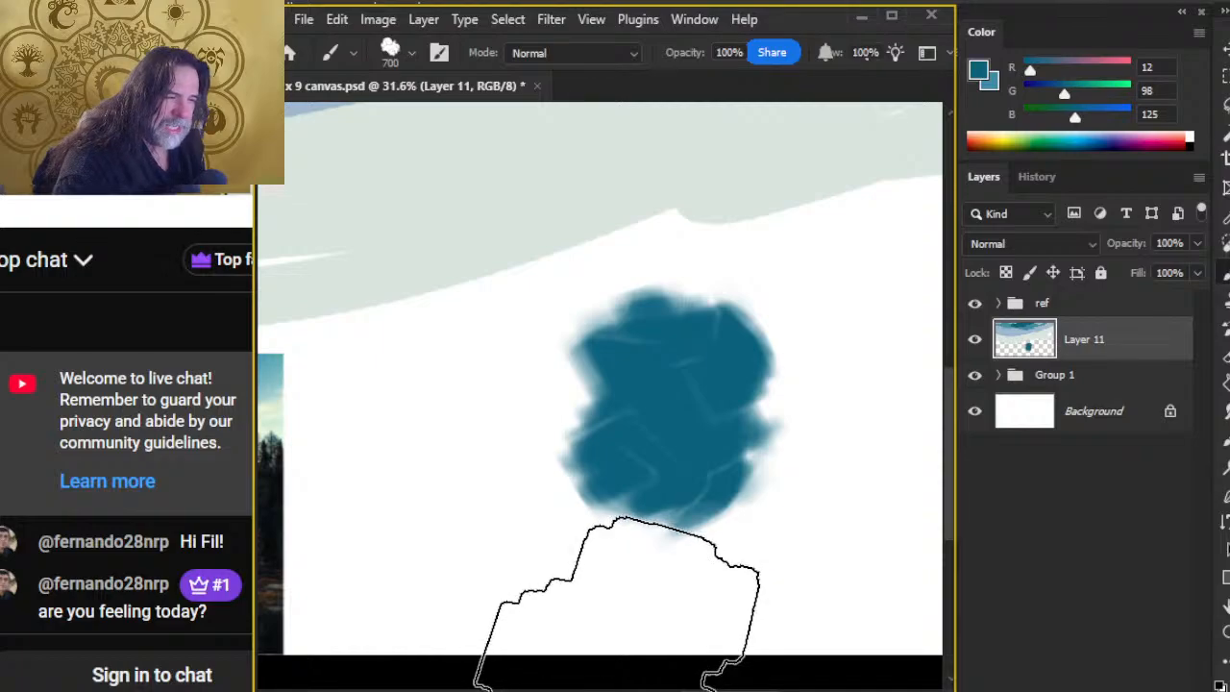
# Step: Smudge the left side of the teal test patch with the 400 px cloud brush at 50% strength
pyautogui.press('l')
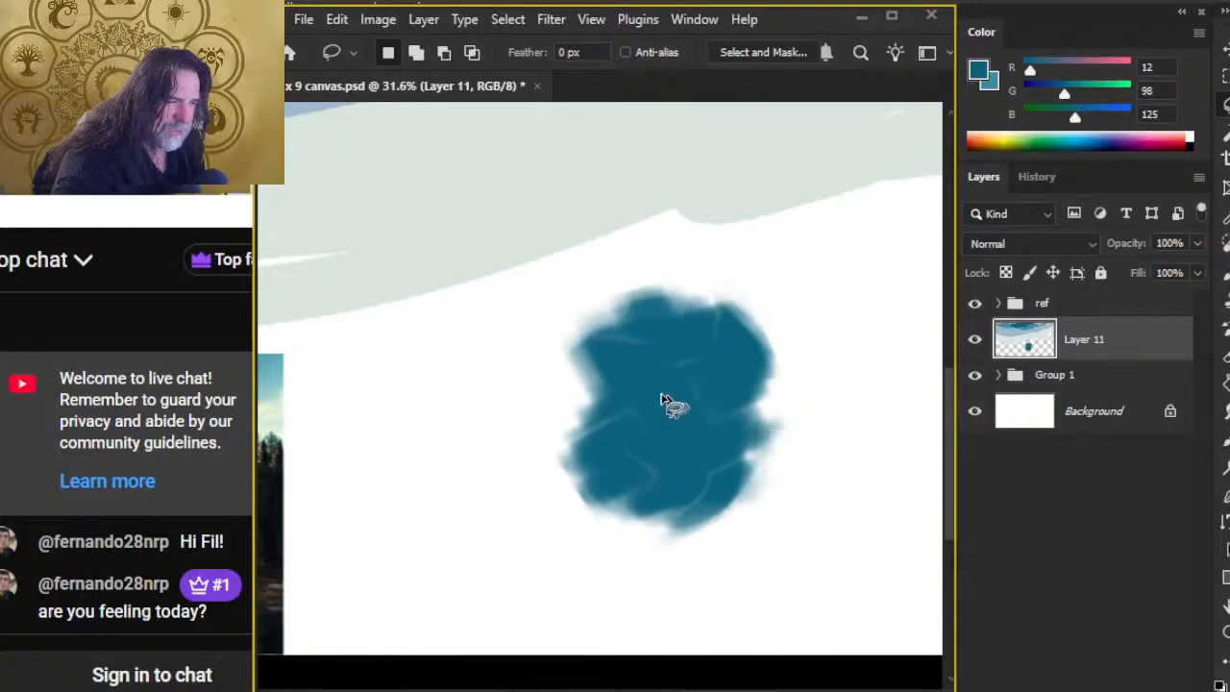
pyautogui.press('r')
pyautogui.moveTo(594, 355)
pyautogui.mouseDown()
pyautogui.moveTo(616, 364)
pyautogui.moveTo(617, 343)
pyautogui.moveTo(597, 346)
pyautogui.moveTo(627, 338)
pyautogui.moveTo(573, 346)
pyautogui.moveTo(612, 333)
pyautogui.moveTo(583, 346)
pyautogui.moveTo(618, 447)
pyautogui.moveTo(548, 404)
pyautogui.moveTo(553, 442)
pyautogui.mouseUp()
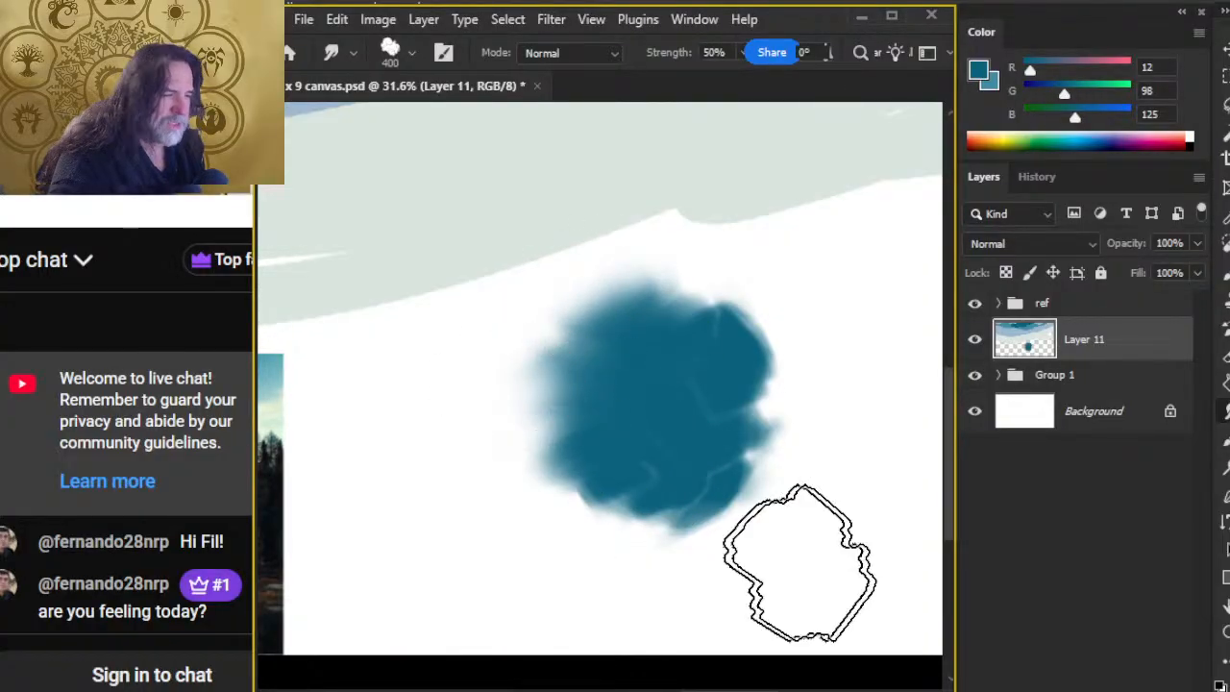
pyautogui.press('b')
pyautogui.press('l')
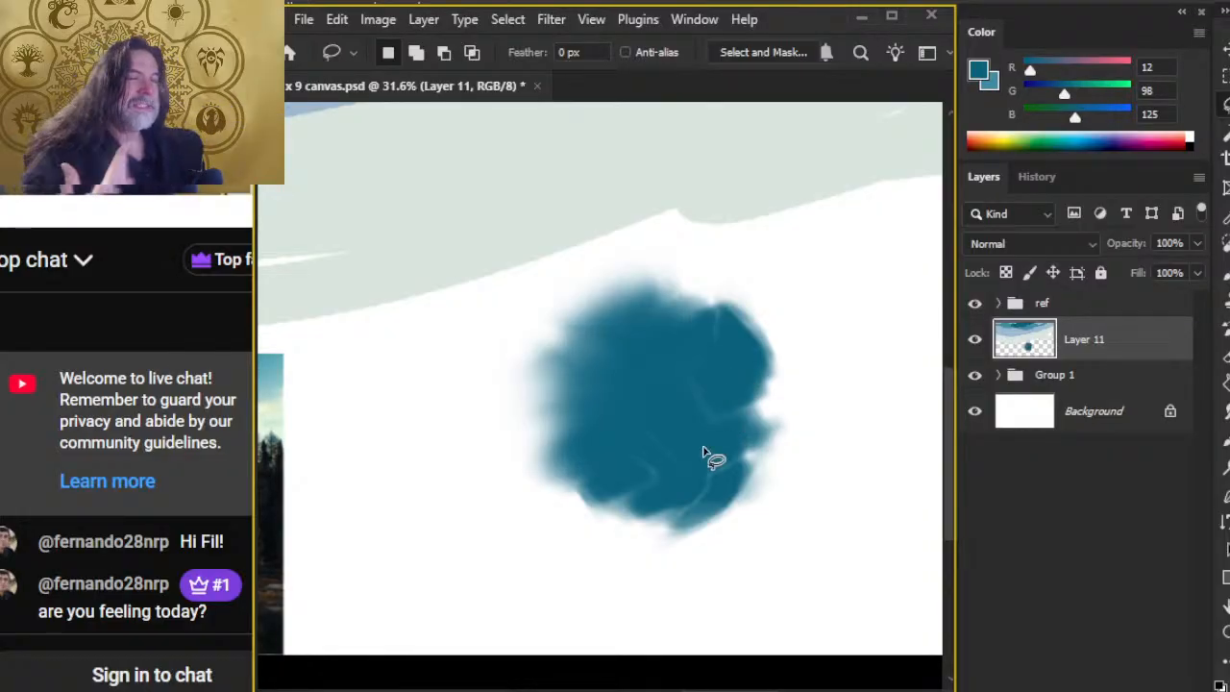
pyautogui.press('e')
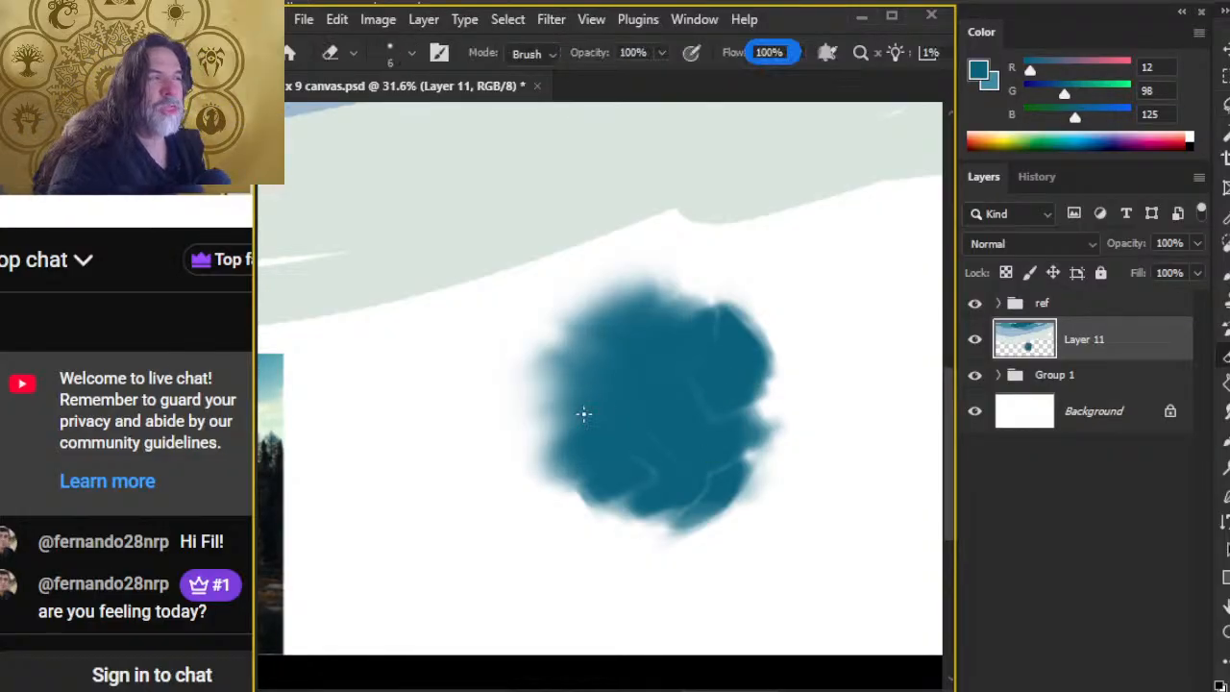
pyautogui.press('r')
pyautogui.press('e')
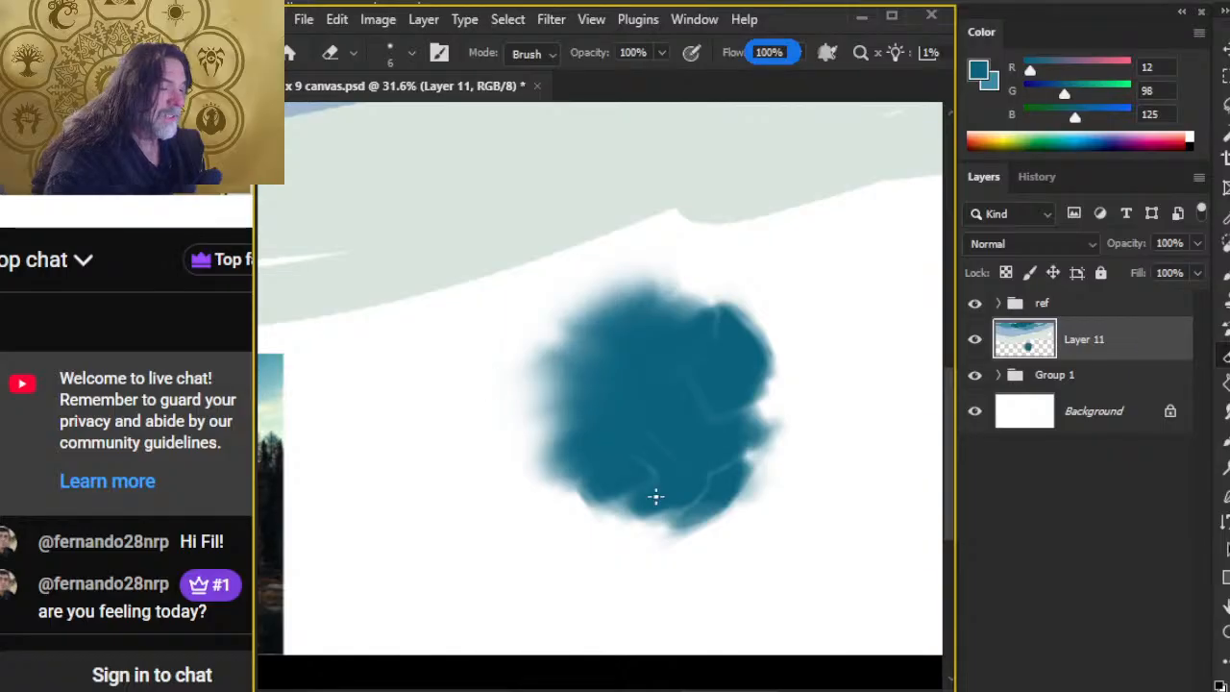
# Step: Undo the smudging and the teal test patch, and return to a view of the whole canvas
pyautogui.hotkey('ctrl', 'z')
pyautogui.hotkey('ctrl', 'z')
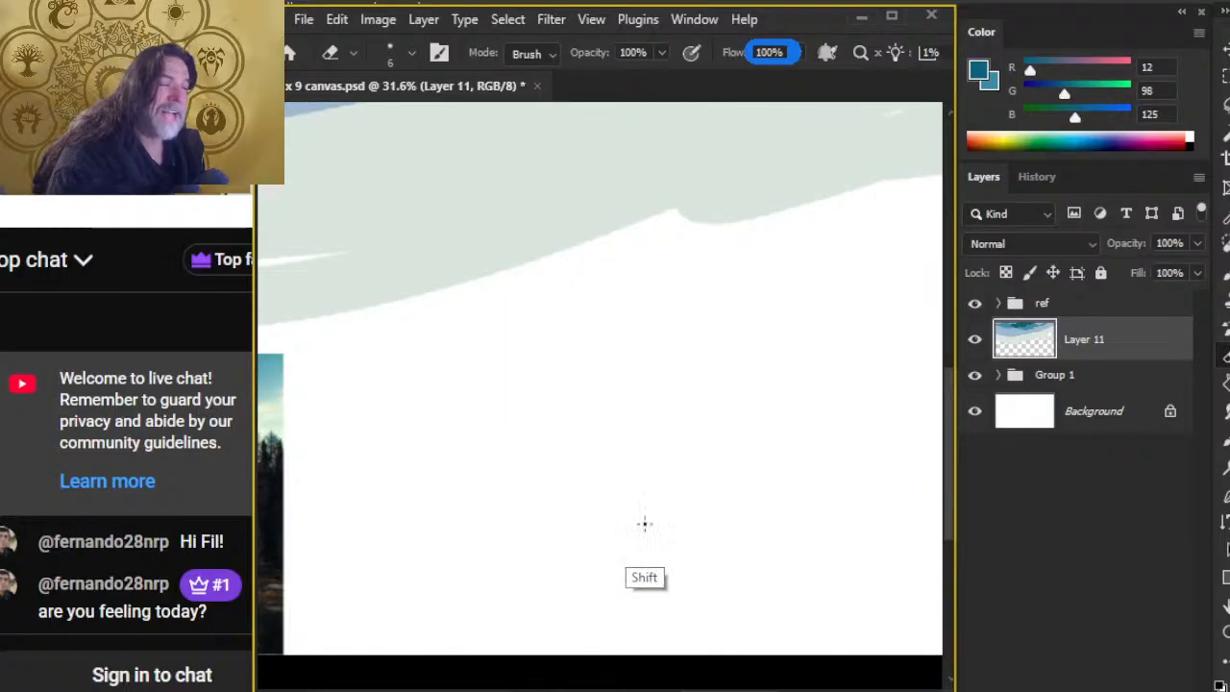
pyautogui.press('r')
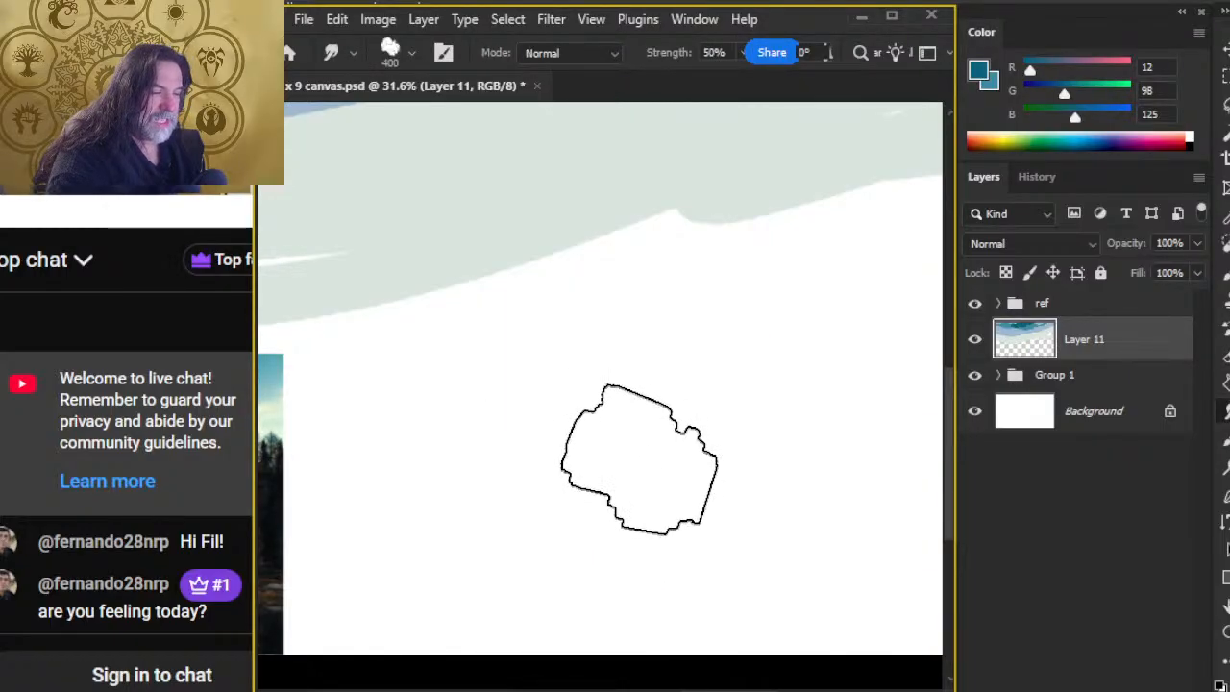
pyautogui.press('z')
pyautogui.moveTo(700, 484)
pyautogui.mouseDown()
pyautogui.moveTo(593, 480)
pyautogui.moveTo(609, 468)
pyautogui.mouseUp()
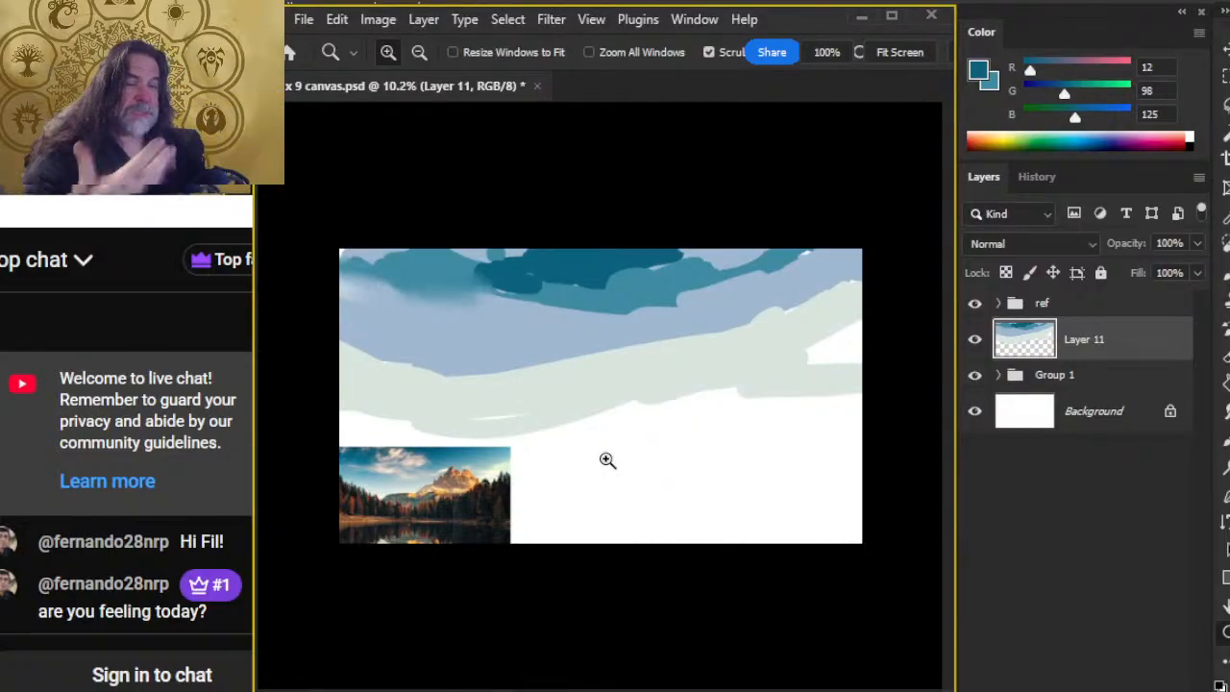
# Step: Smudge the teal areas into each other and into the blue-gray band across the upper sky with the 400 px cloud brush
pyautogui.press('r')
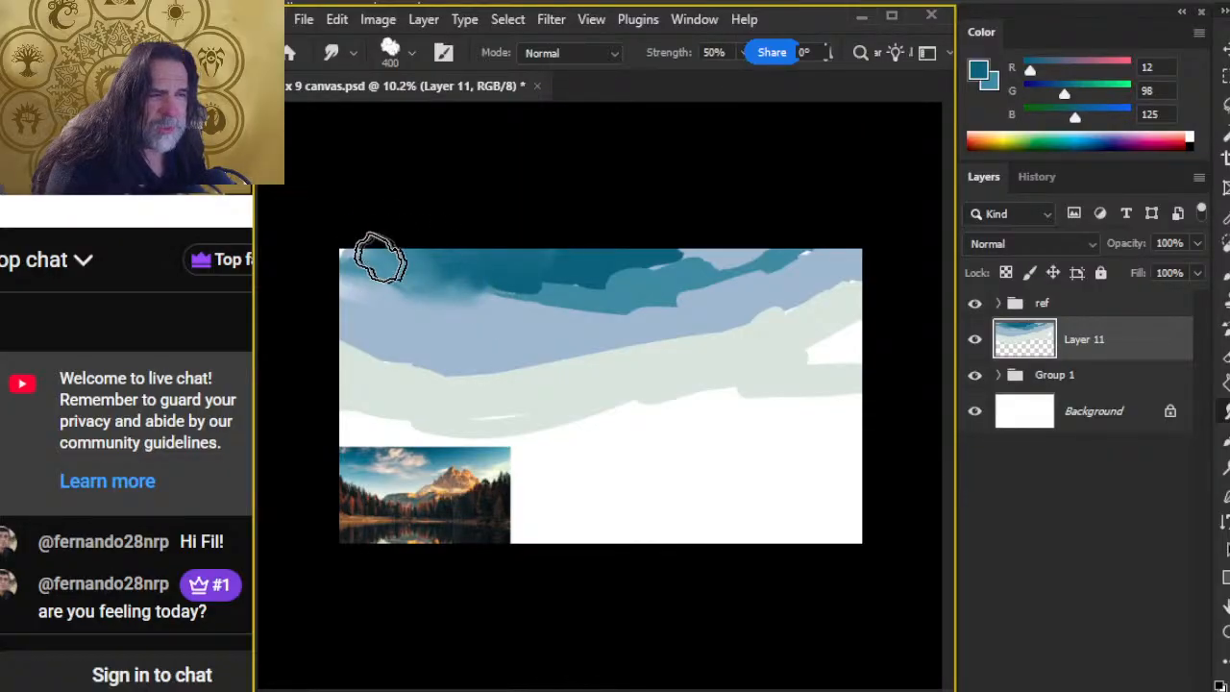
pyautogui.moveTo(454, 267)
pyautogui.mouseDown()
pyautogui.moveTo(541, 311)
pyautogui.moveTo(521, 291)
pyautogui.moveTo(570, 290)
pyautogui.moveTo(520, 293)
pyautogui.moveTo(577, 279)
pyautogui.mouseUp()
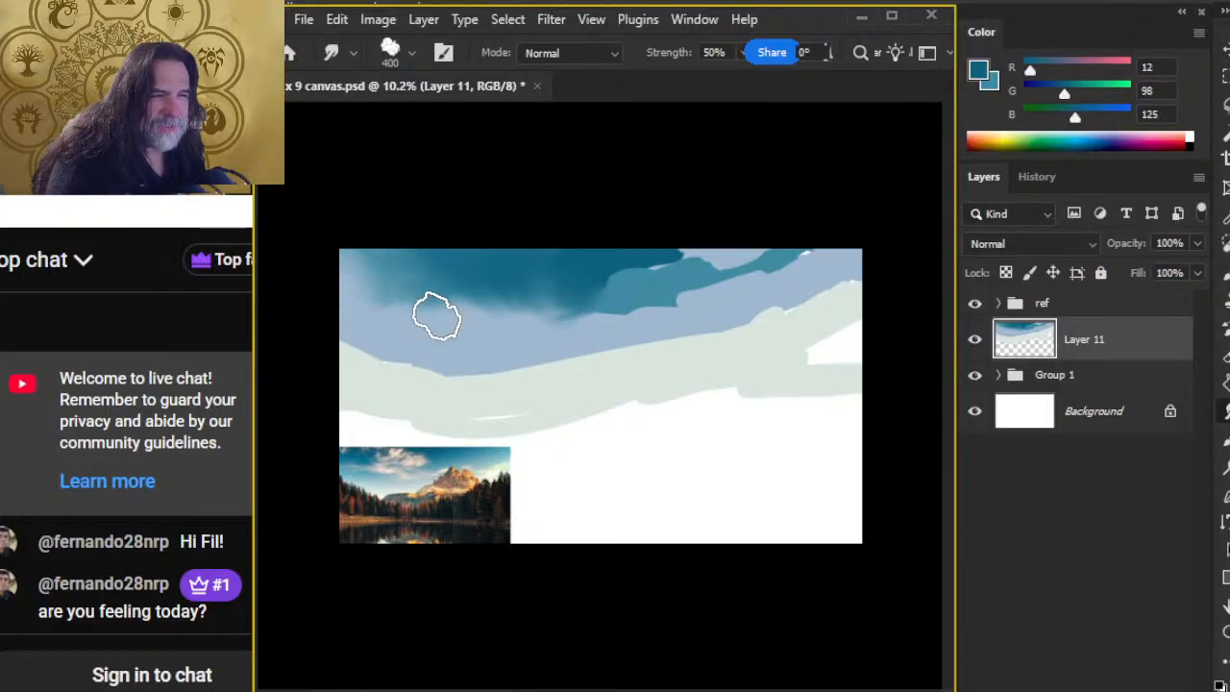
pyautogui.moveTo(438, 317)
pyautogui.mouseDown()
pyautogui.moveTo(378, 310)
pyautogui.moveTo(433, 300)
pyautogui.moveTo(470, 315)
pyautogui.moveTo(396, 319)
pyautogui.mouseUp()
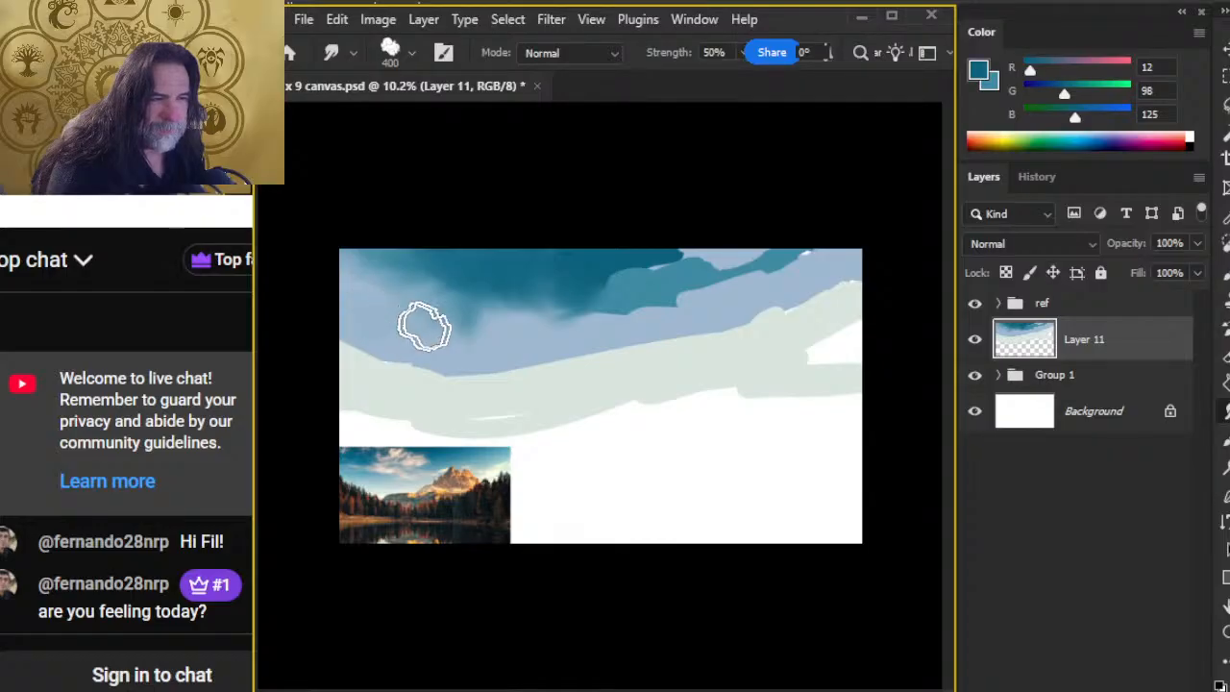
pyautogui.moveTo(378, 271)
pyautogui.mouseDown()
pyautogui.moveTo(459, 297)
pyautogui.moveTo(452, 305)
pyautogui.moveTo(409, 276)
pyautogui.moveTo(431, 282)
pyautogui.moveTo(475, 316)
pyautogui.moveTo(545, 310)
pyautogui.mouseUp()
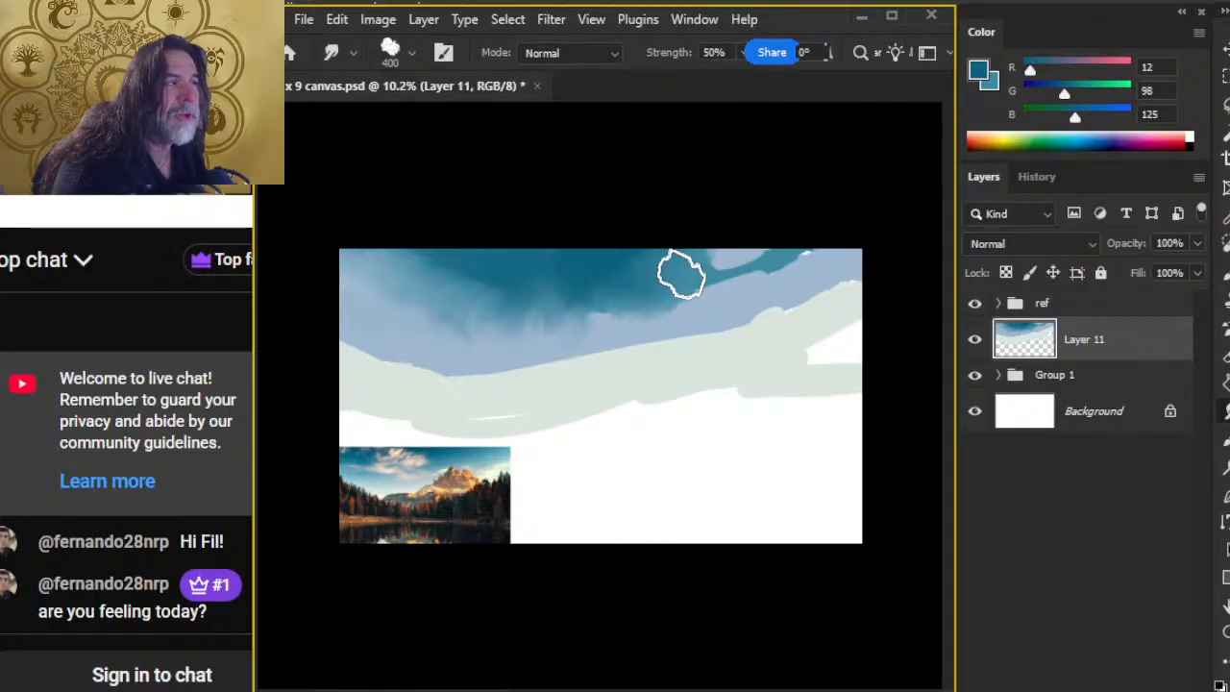
pyautogui.moveTo(602, 294)
pyautogui.mouseDown()
pyautogui.moveTo(465, 300)
pyautogui.moveTo(397, 234)
pyautogui.mouseUp()
pyautogui.moveTo(551, 303)
pyautogui.mouseDown()
pyautogui.moveTo(510, 307)
pyautogui.moveTo(383, 269)
pyautogui.mouseUp()
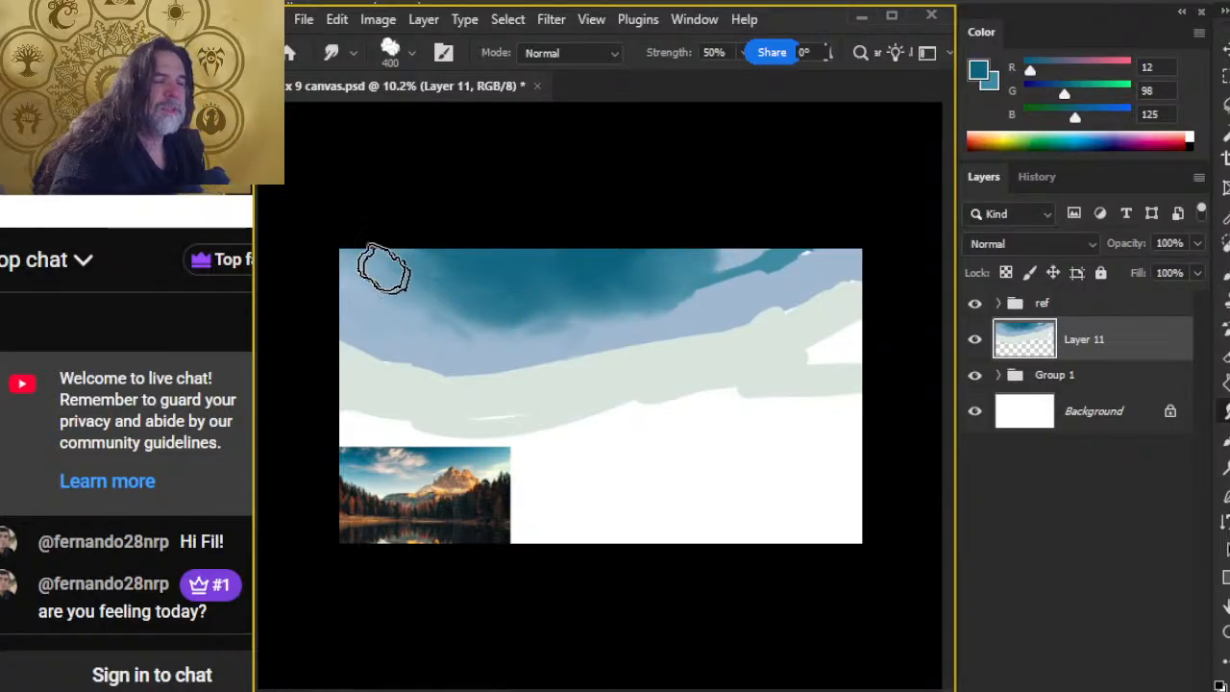
pyautogui.moveTo(457, 319)
pyautogui.mouseDown()
pyautogui.moveTo(495, 317)
pyautogui.moveTo(421, 262)
pyautogui.moveTo(636, 317)
pyautogui.moveTo(587, 320)
pyautogui.moveTo(762, 272)
pyautogui.moveTo(736, 260)
pyautogui.moveTo(748, 267)
pyautogui.moveTo(730, 239)
pyautogui.moveTo(759, 258)
pyautogui.moveTo(789, 228)
pyautogui.moveTo(791, 252)
pyautogui.moveTo(613, 321)
pyautogui.mouseUp()
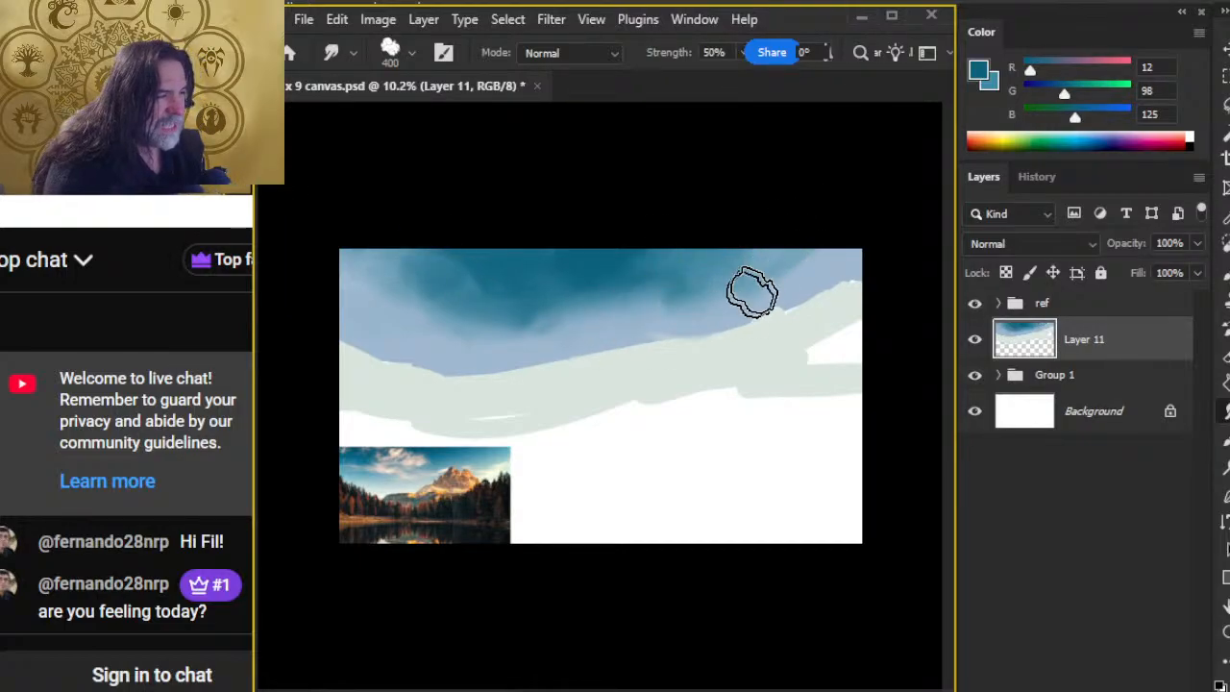
# Step: Smudge the teal, blue-gray and pale green sky bands into a smooth gradient, using the cloud brush at 600 px and 20% strength
pyautogui.moveTo(751, 293); pyautogui.dragTo(697, 308)
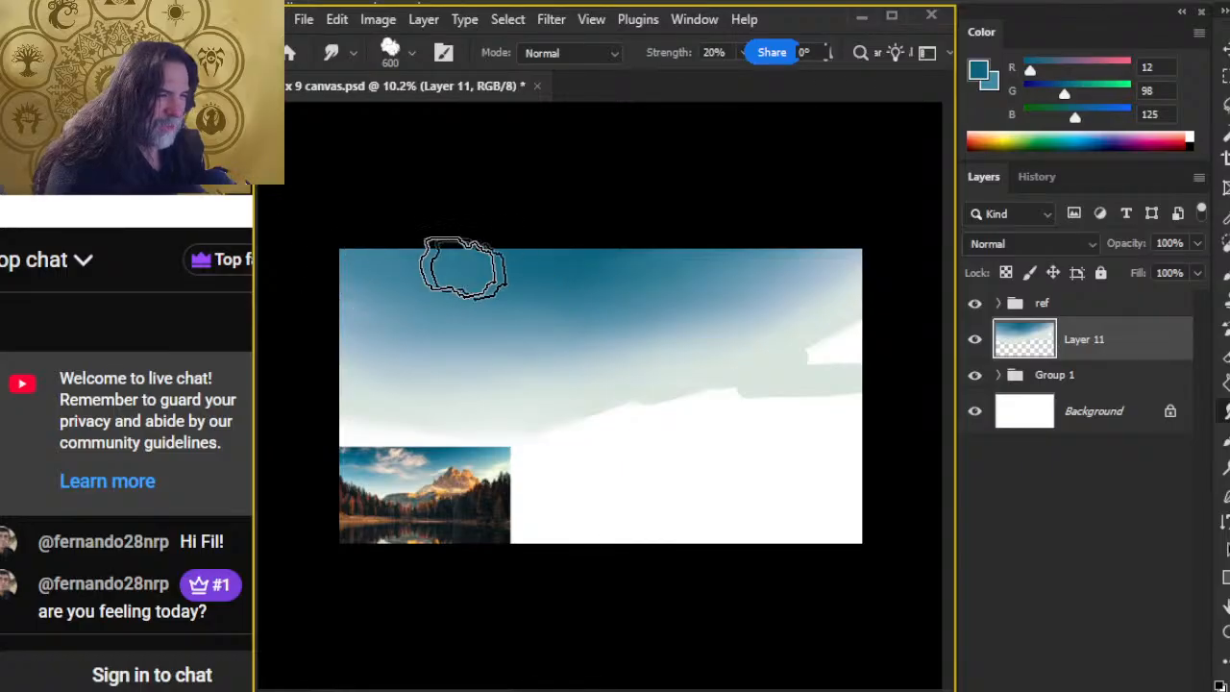
pyautogui.moveTo(674, 363)
pyautogui.mouseDown()
pyautogui.moveTo(785, 371)
pyautogui.moveTo(780, 346)
pyautogui.mouseUp()
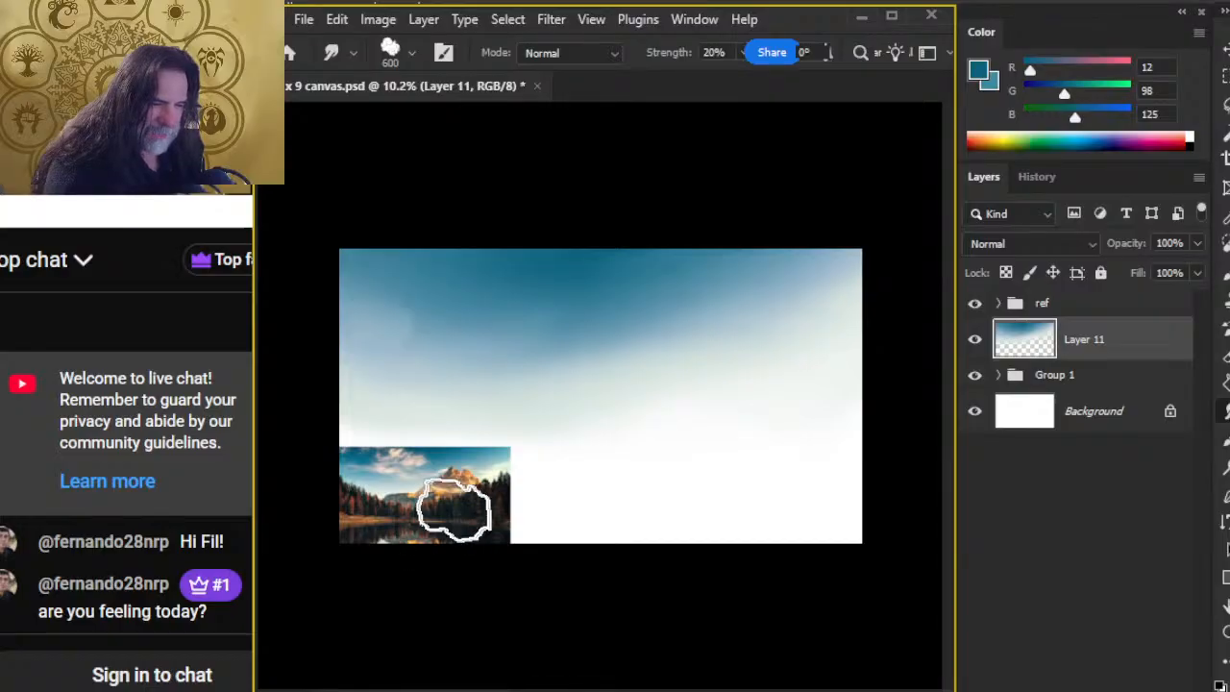
# Step: Outline the mountain and tree line bands on the reference photo with the Lasso, then return to the Smudge tool
pyautogui.press('l')
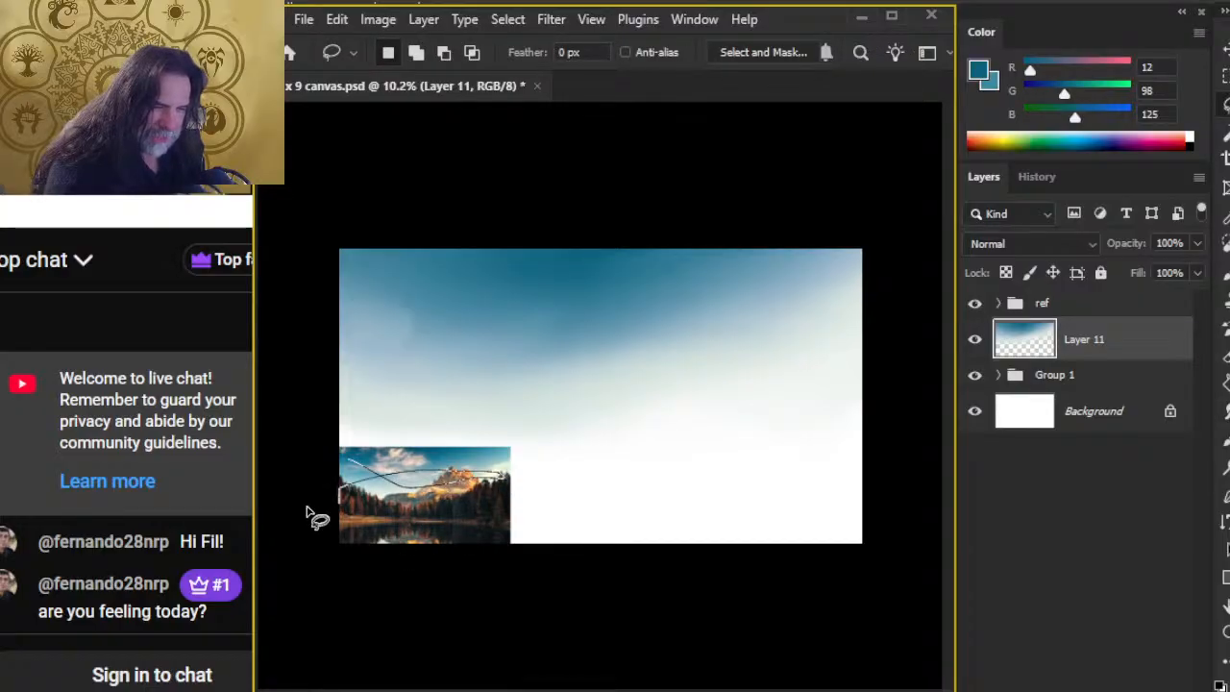
pyautogui.moveTo(444, 503); pyautogui.dragTo(486, 527)
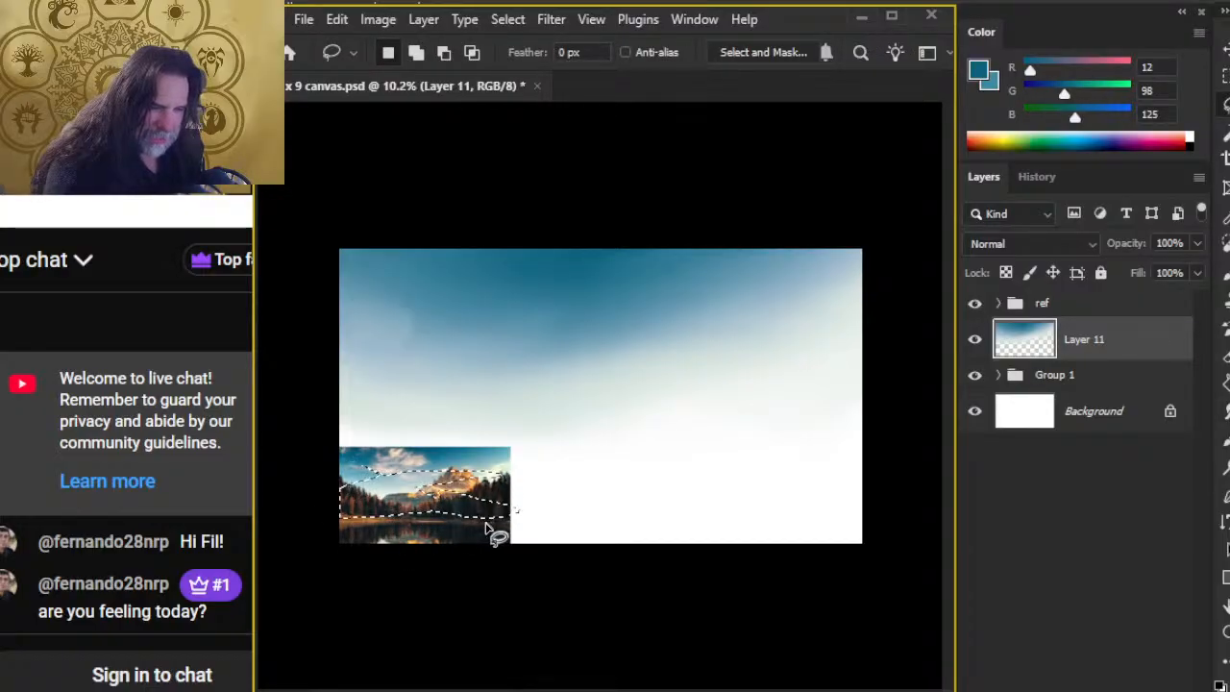
pyautogui.press('r')
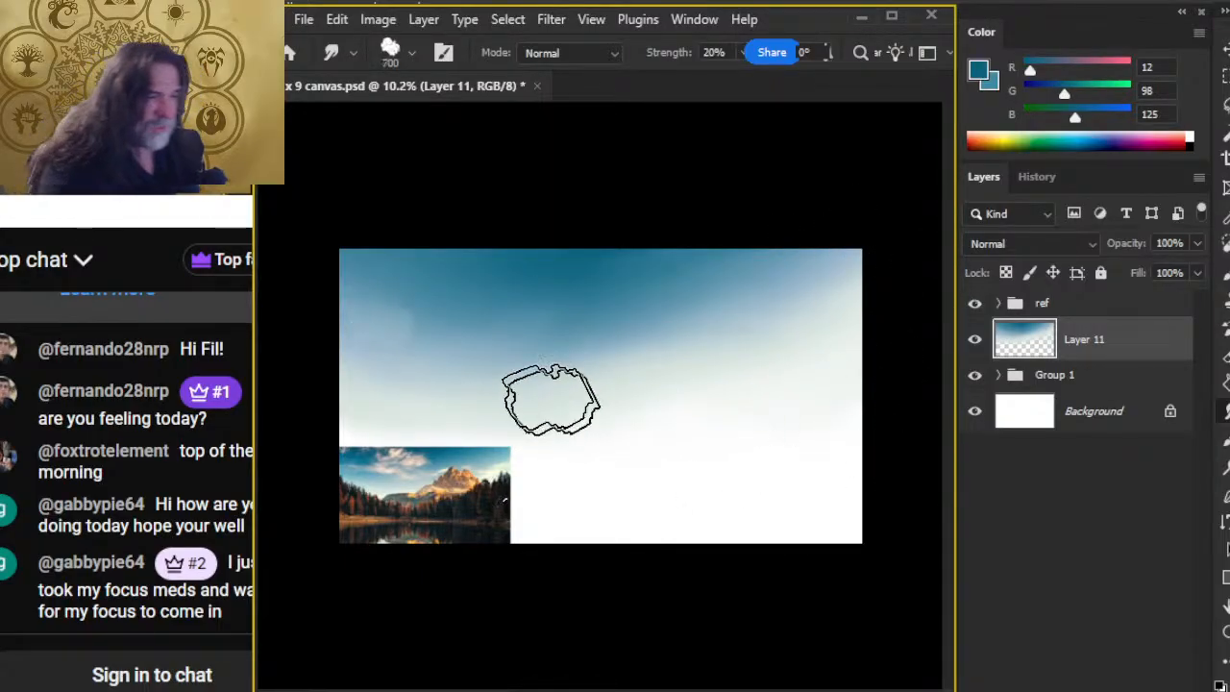
# Step: Enlarge the cloud smudge brush to 900 px
pyautogui.press(']')
pyautogui.press(']')
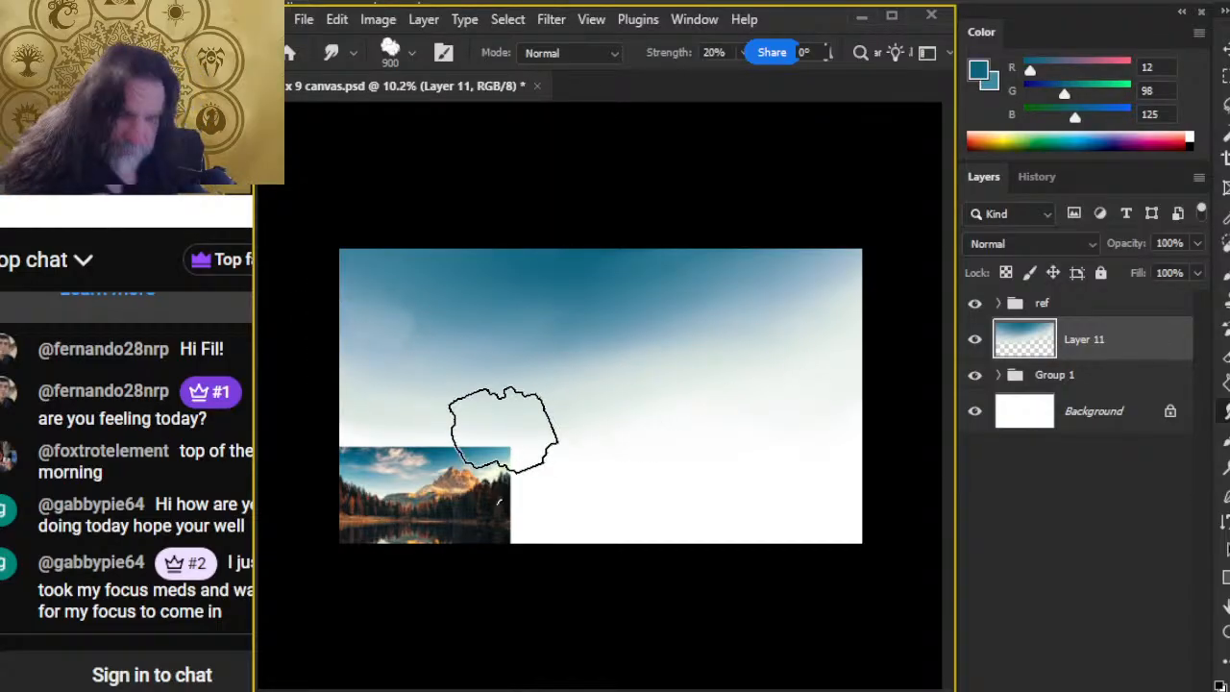
pyautogui.moveTo(219, 216); pyautogui.dragTo(188, 218)
pyautogui.hotkey('alt', 'Tab')
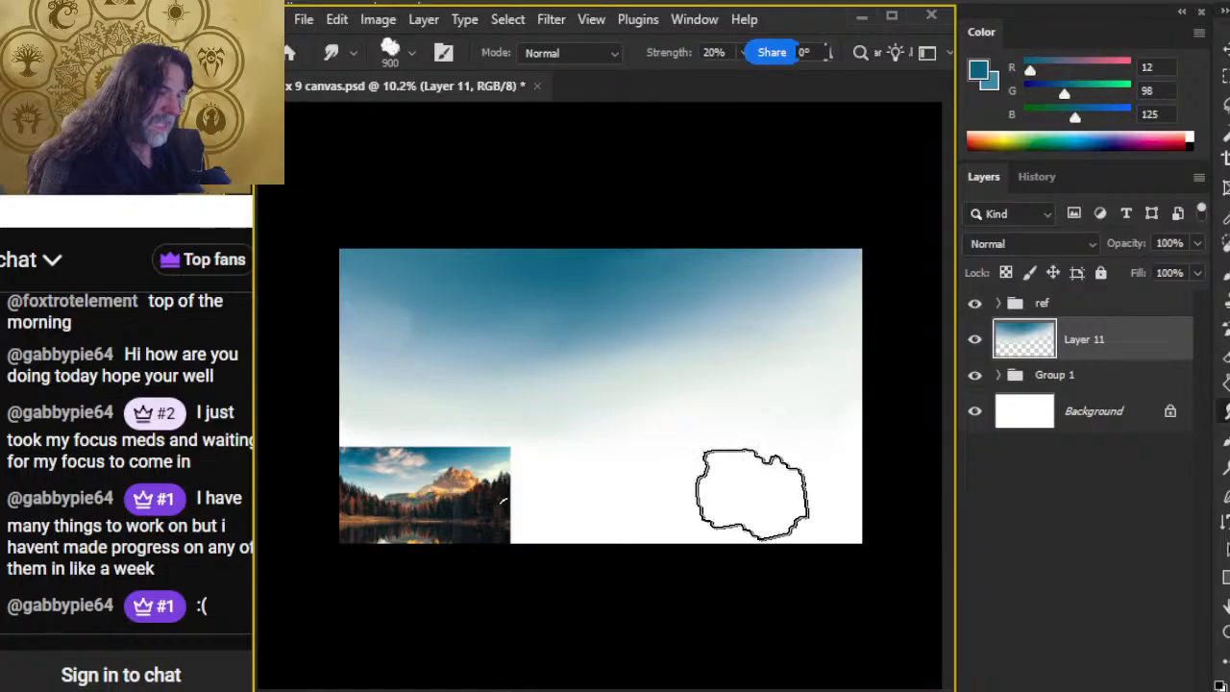
# Step: Duplicate the blended sky layer, Layer 11, keeping the default copy name
pyautogui.press('z')
pyautogui.press('l')
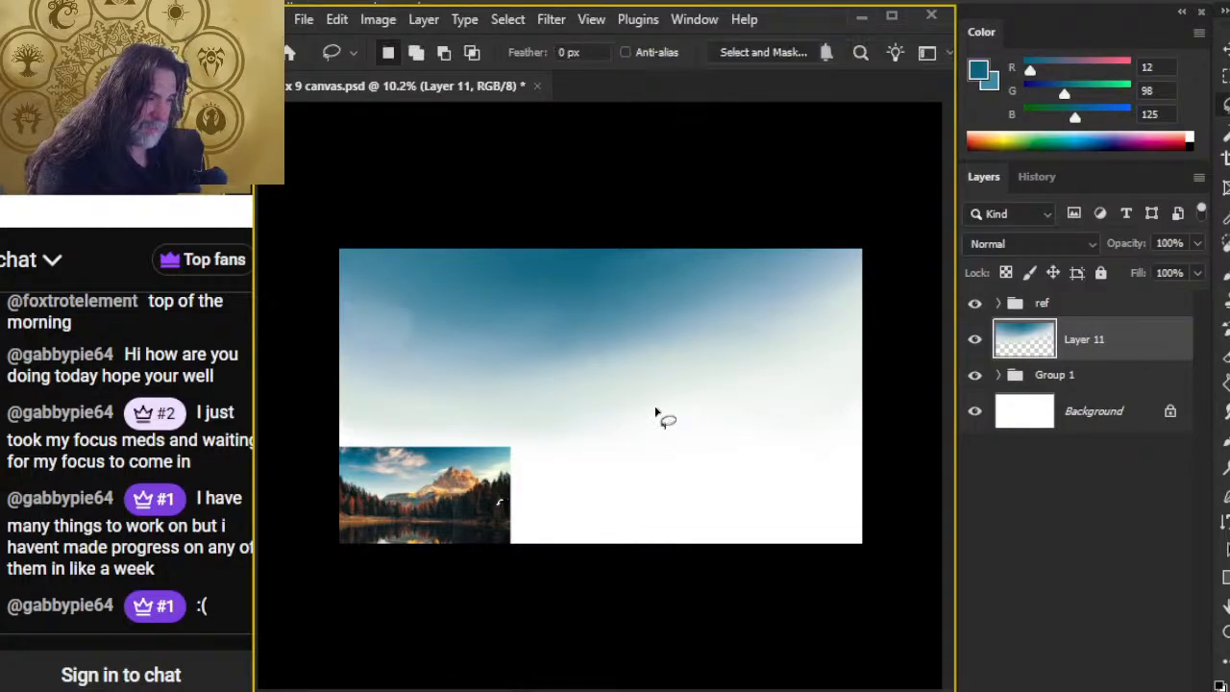
pyautogui.rightClick(1074, 354)
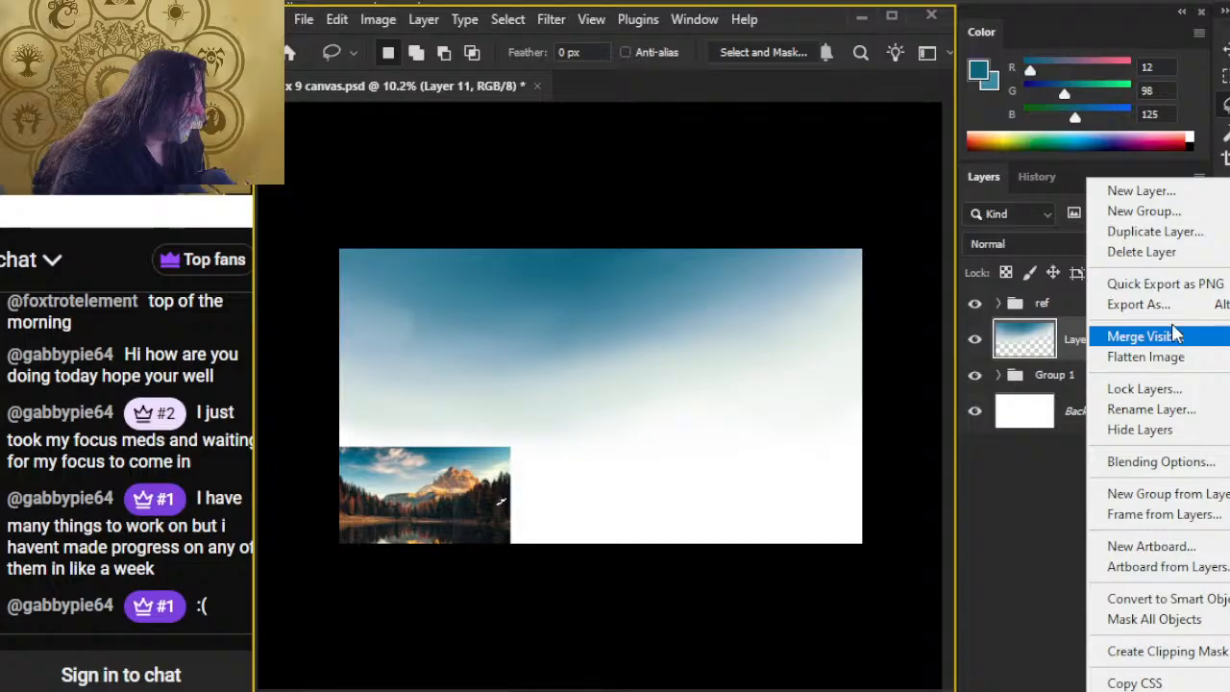
pyautogui.click(1157, 230)
pyautogui.press('Return')
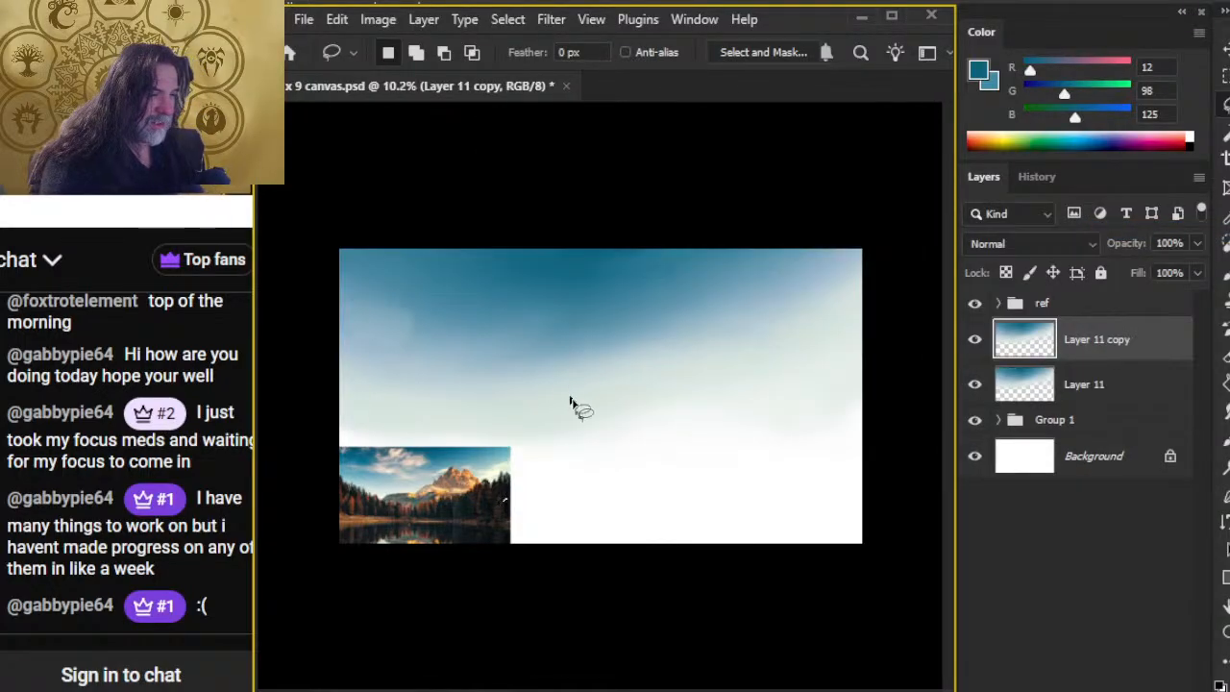
# Step: Try to free-transform the duplicated sky layer without a selection, and dismiss the message
pyautogui.rightClick(600, 411)
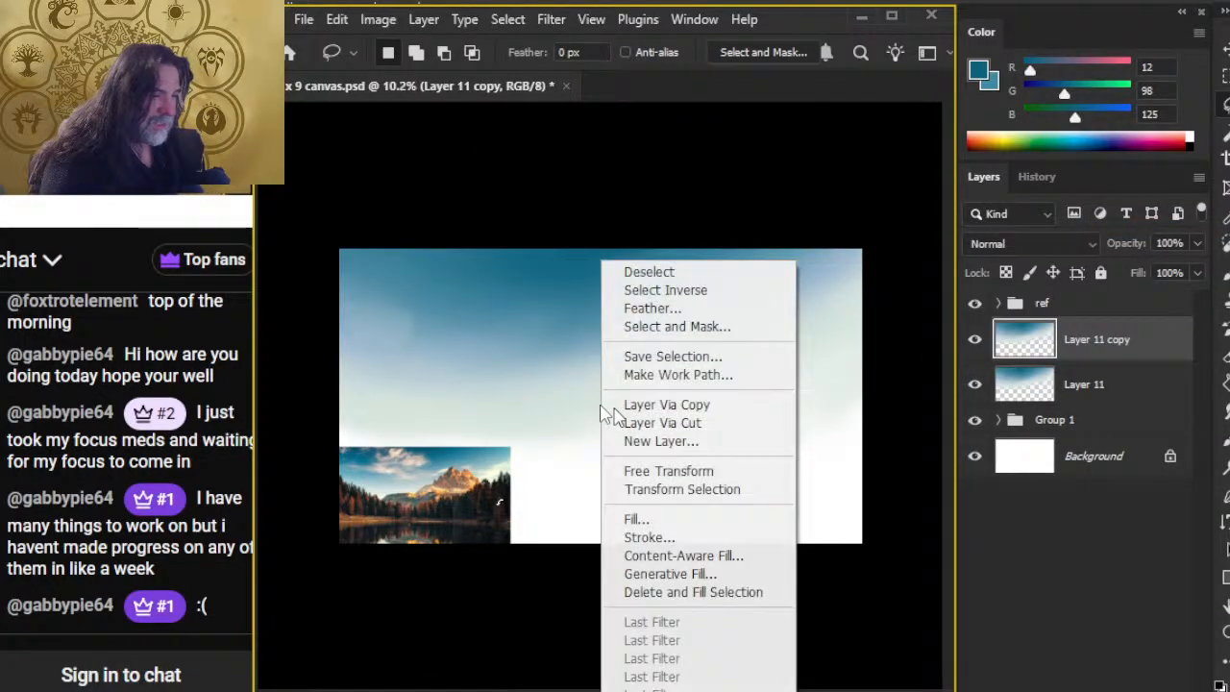
pyautogui.click(688, 473)
pyautogui.click(610, 295)
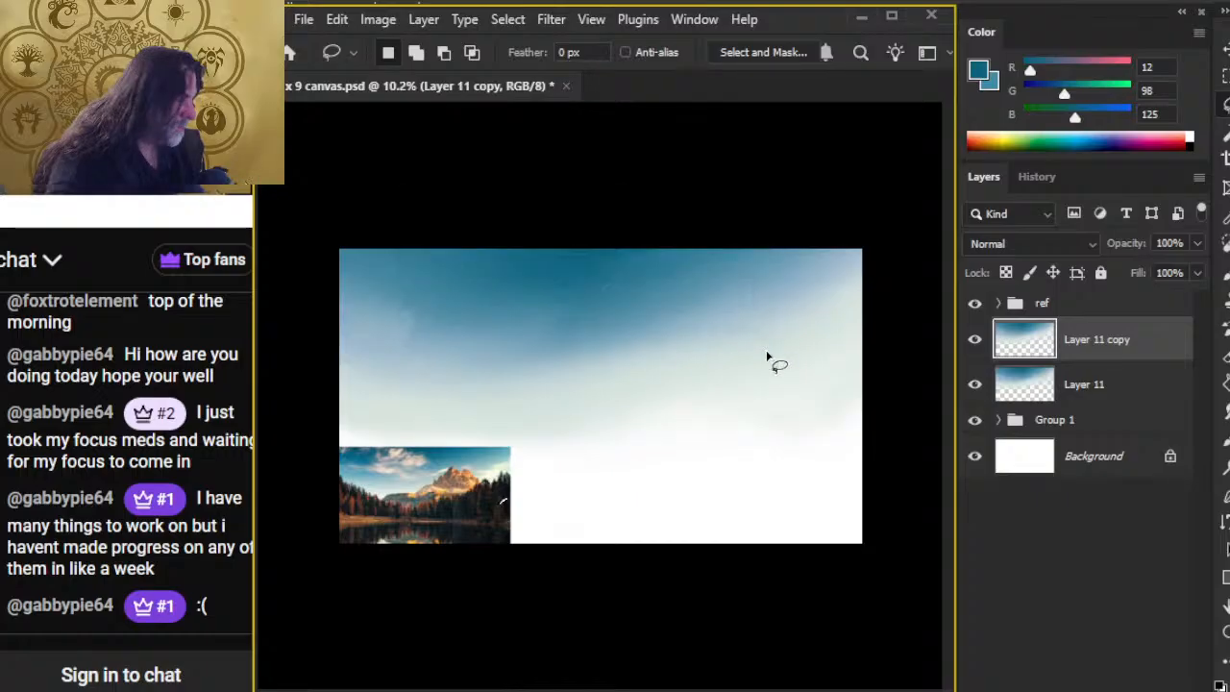
pyautogui.rightClick(724, 324)
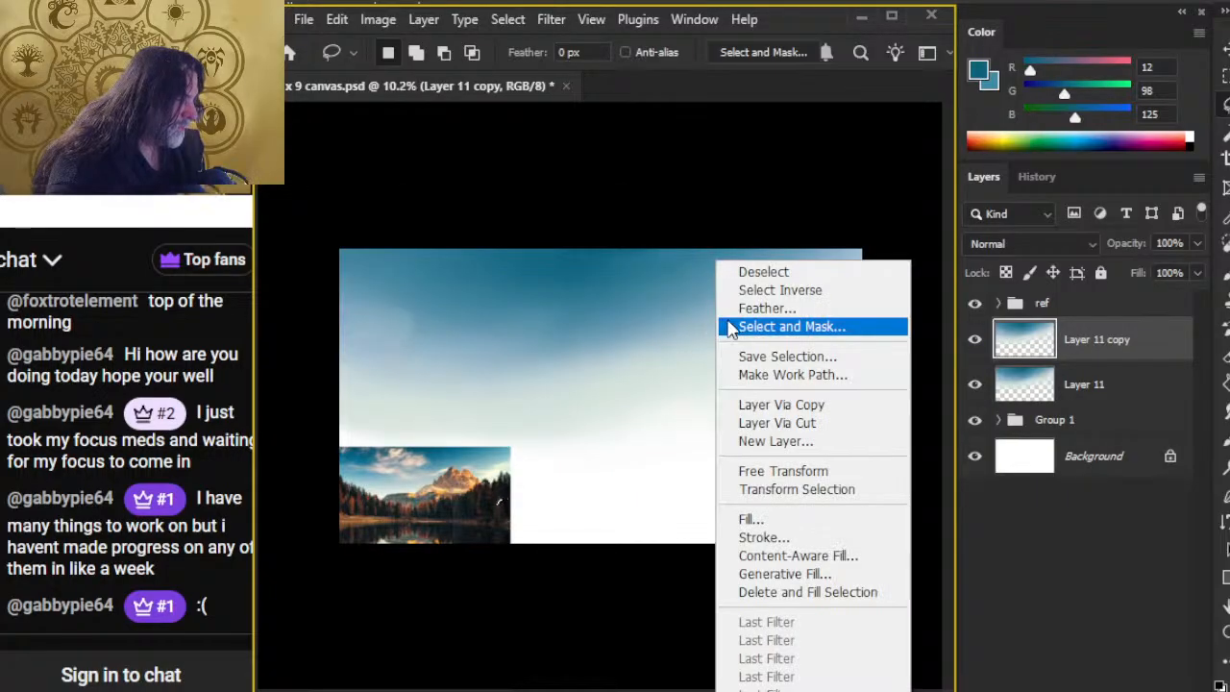
pyautogui.click(790, 473)
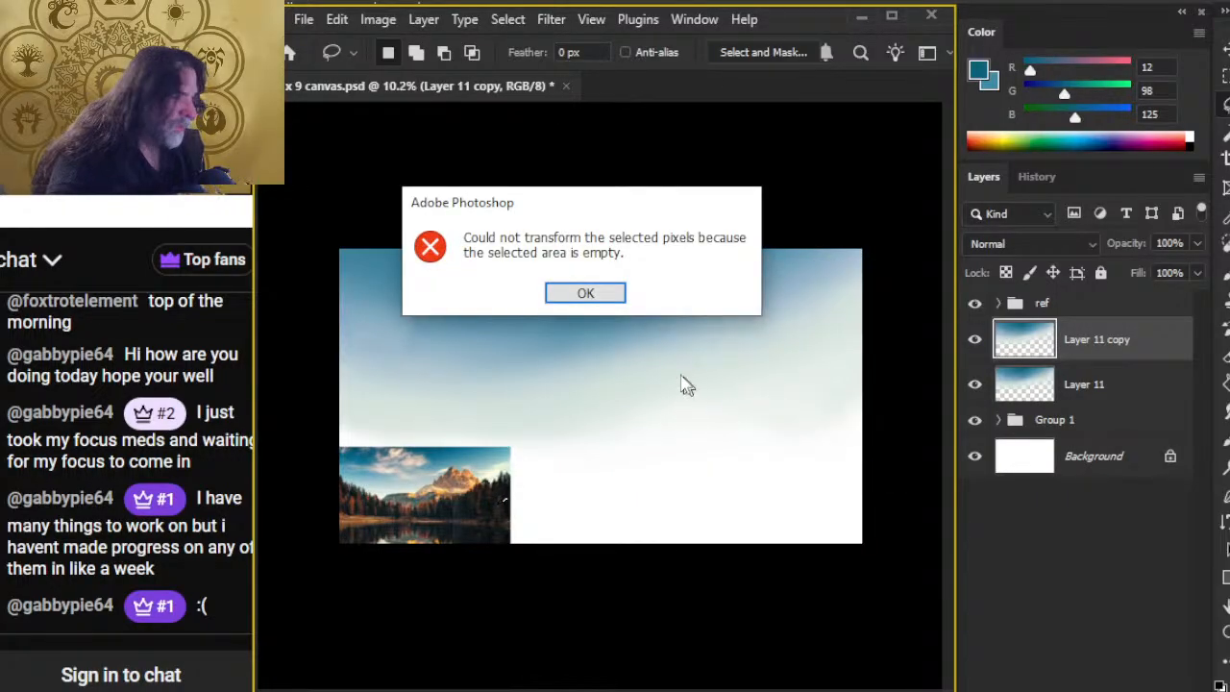
pyautogui.click(582, 298)
# Step: Switch to the Epidemic Sound browser window, enlarge it and play the track Floating Leaf from the darksynth playlist
pyautogui.hotkey('alt', 'Tab')
pyautogui.press('Tab')
pyautogui.press('Tab')
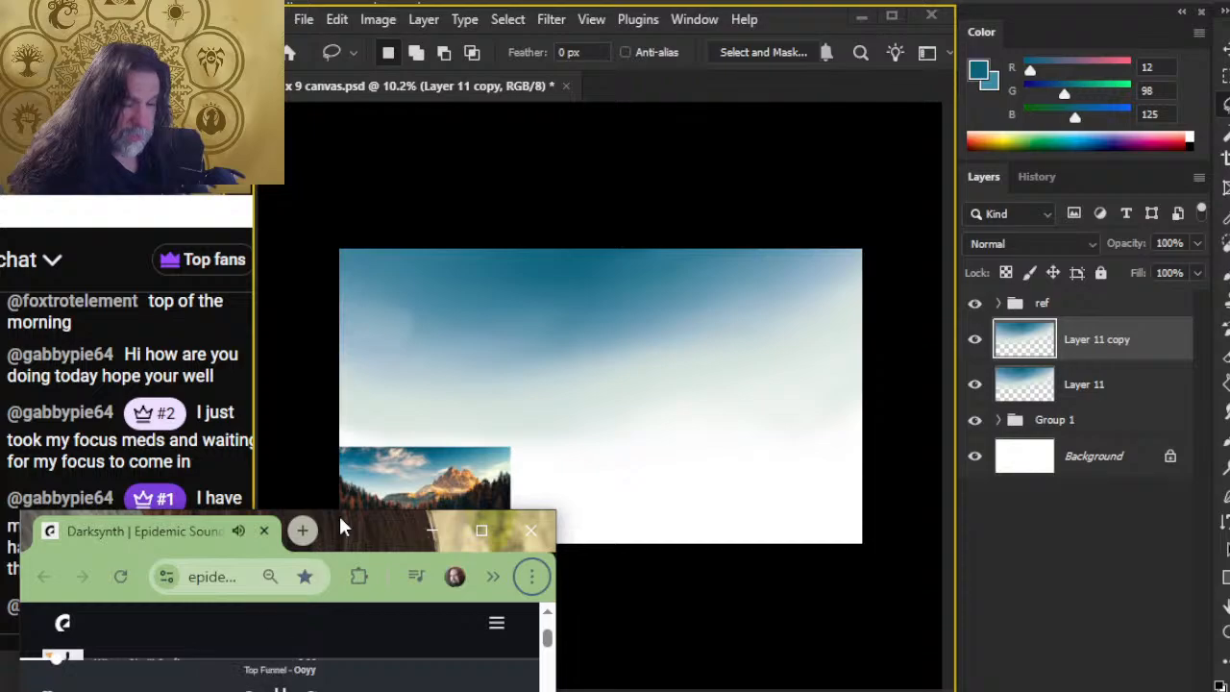
pyautogui.doubleClick(361, 524)
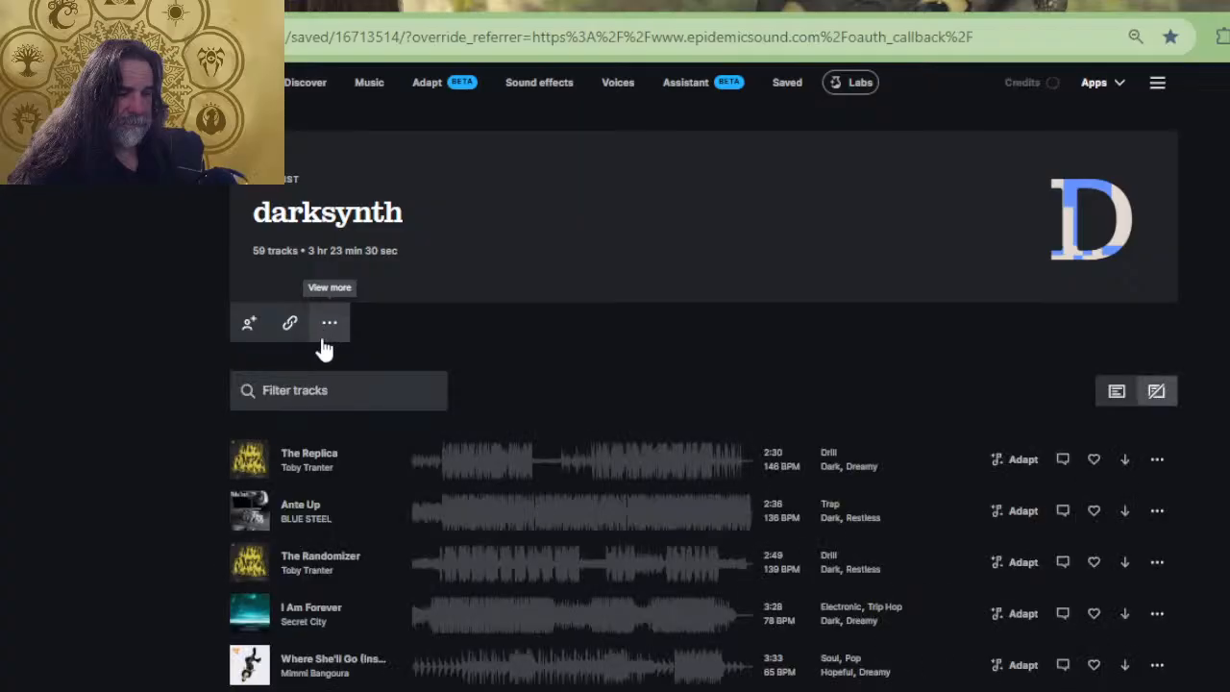
pyautogui.hotkey('alt', 'Tab')
pyautogui.press('Tab')
pyautogui.press('Tab')
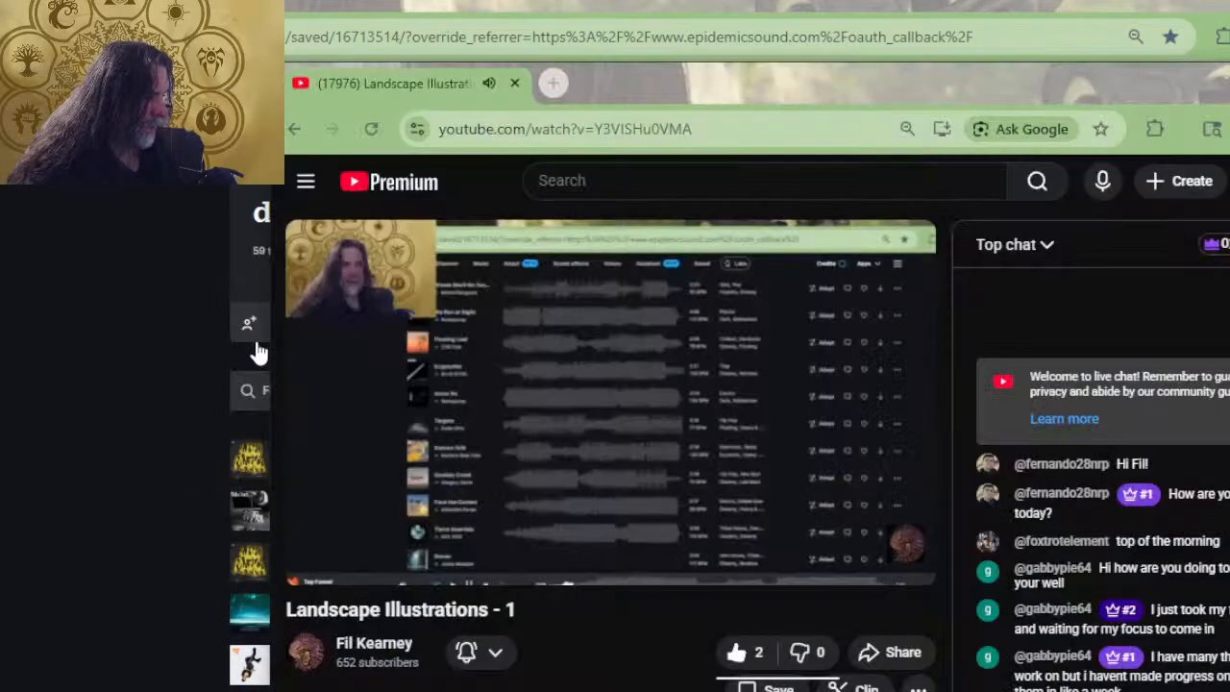
pyautogui.hotkey('alt', 'Tab')
pyautogui.scroll(-3, 327, 355)
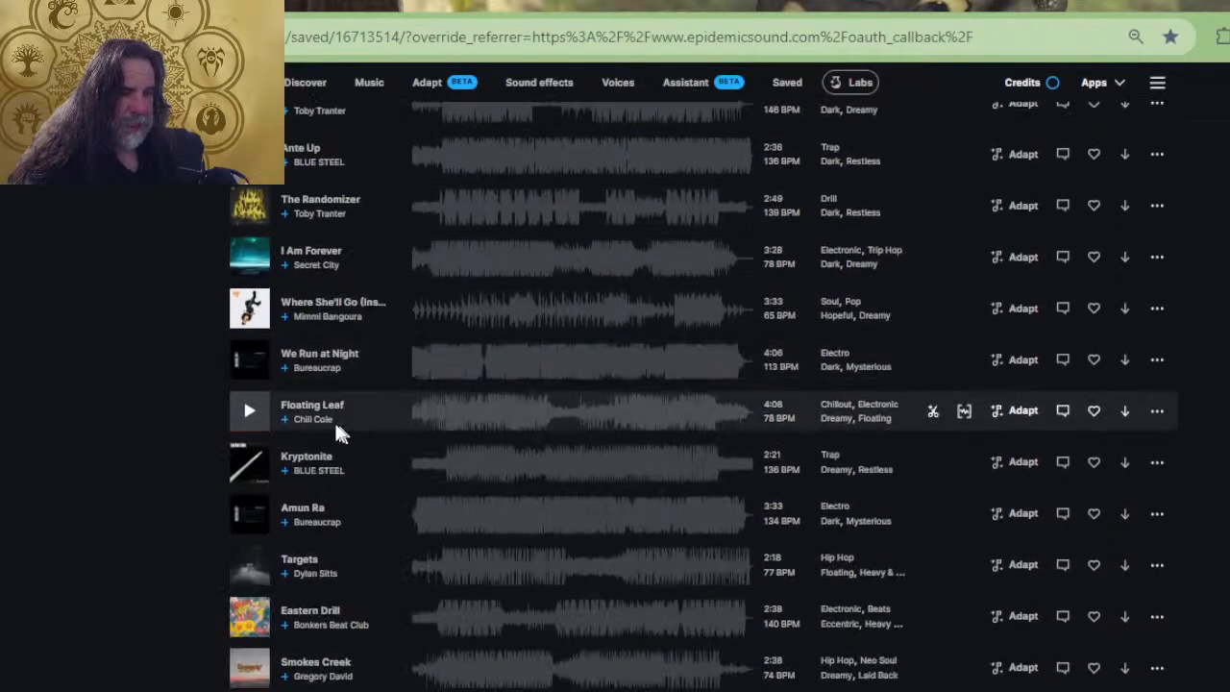
pyautogui.click(257, 429)
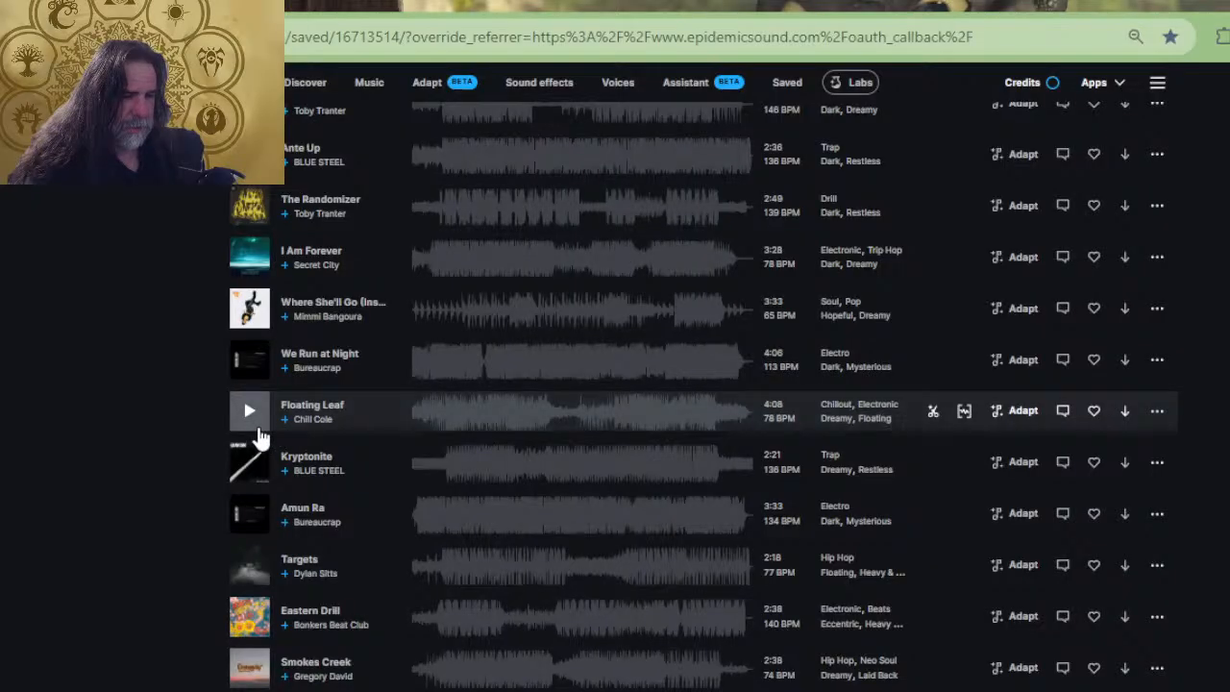
# Step: Restore the music browser window to its smaller size and switch back to Photoshop
pyautogui.doubleClick(540, 4)
pyautogui.click(885, 217)
pyautogui.hotkey('alt', 'Tab')
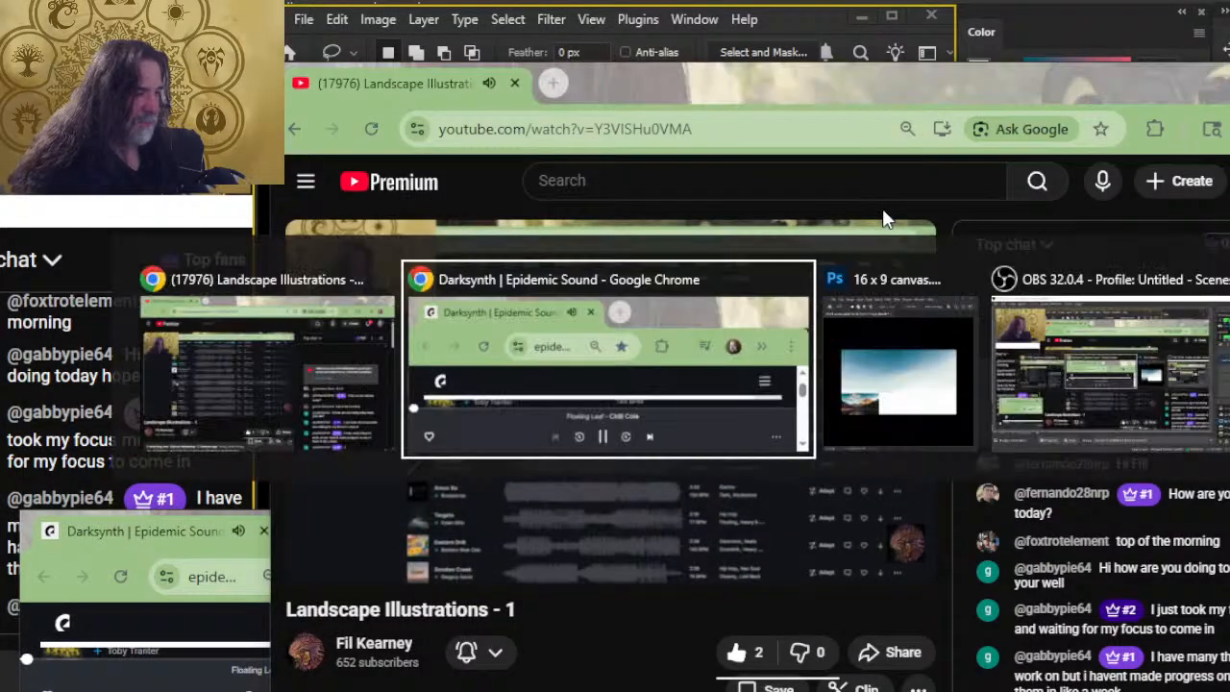
pyautogui.hotkey('alt', 'Tab')
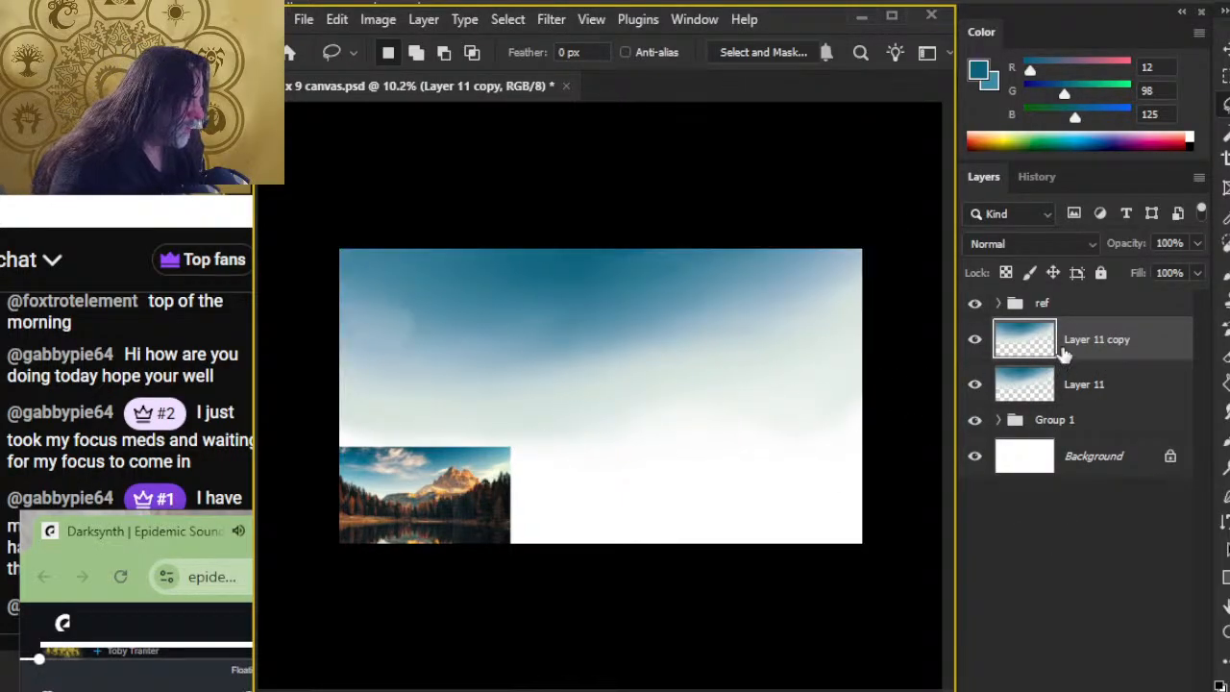
# Step: Load the duplicated sky layer's pixels as a selection and extend the selection to the whole canvas
pyautogui.press('a')
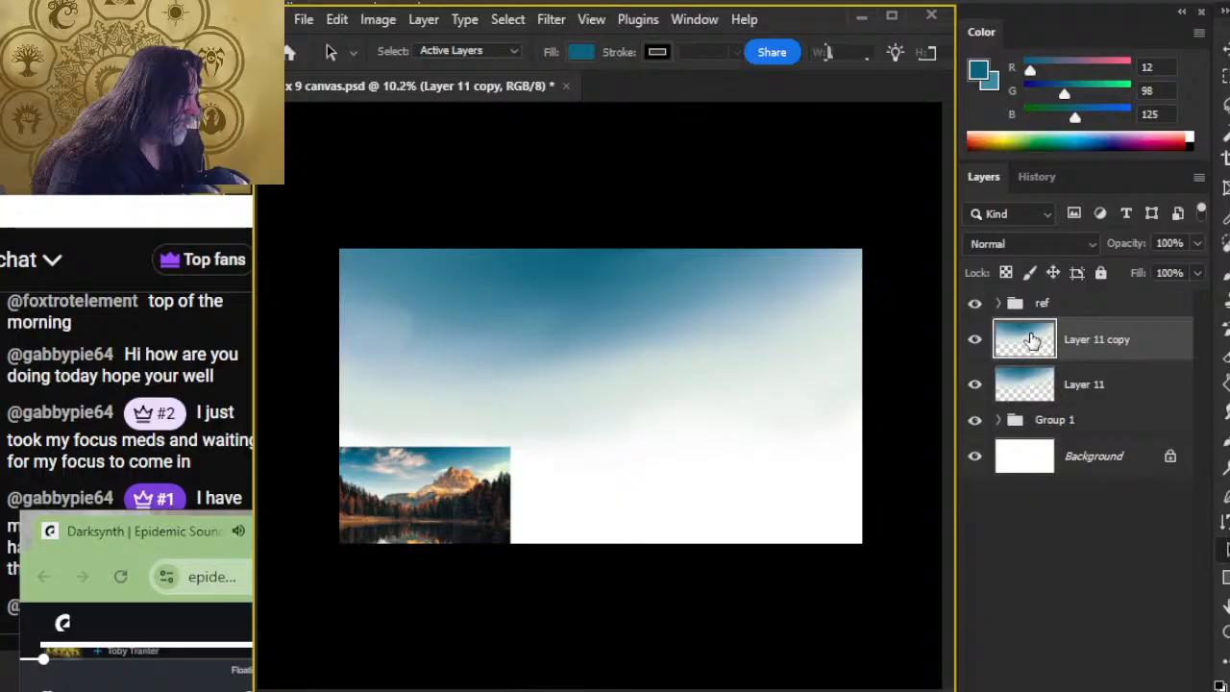
pyautogui.press('ctrl')
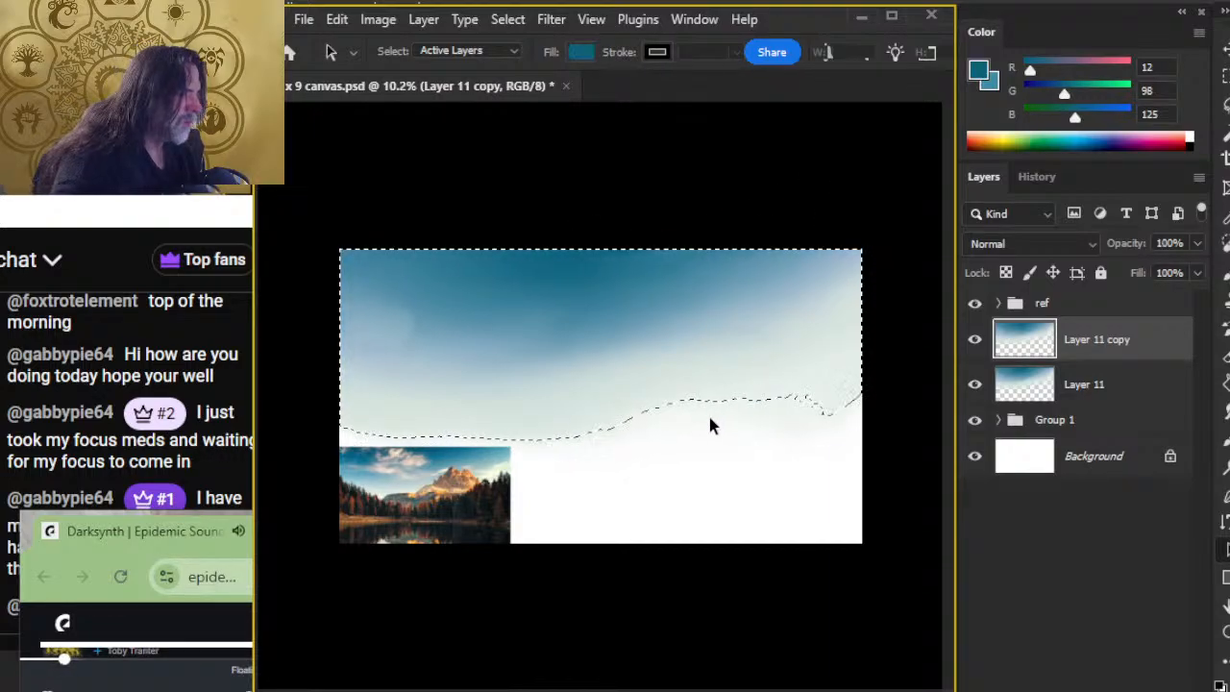
pyautogui.press('shift')
pyautogui.press('ctrl')
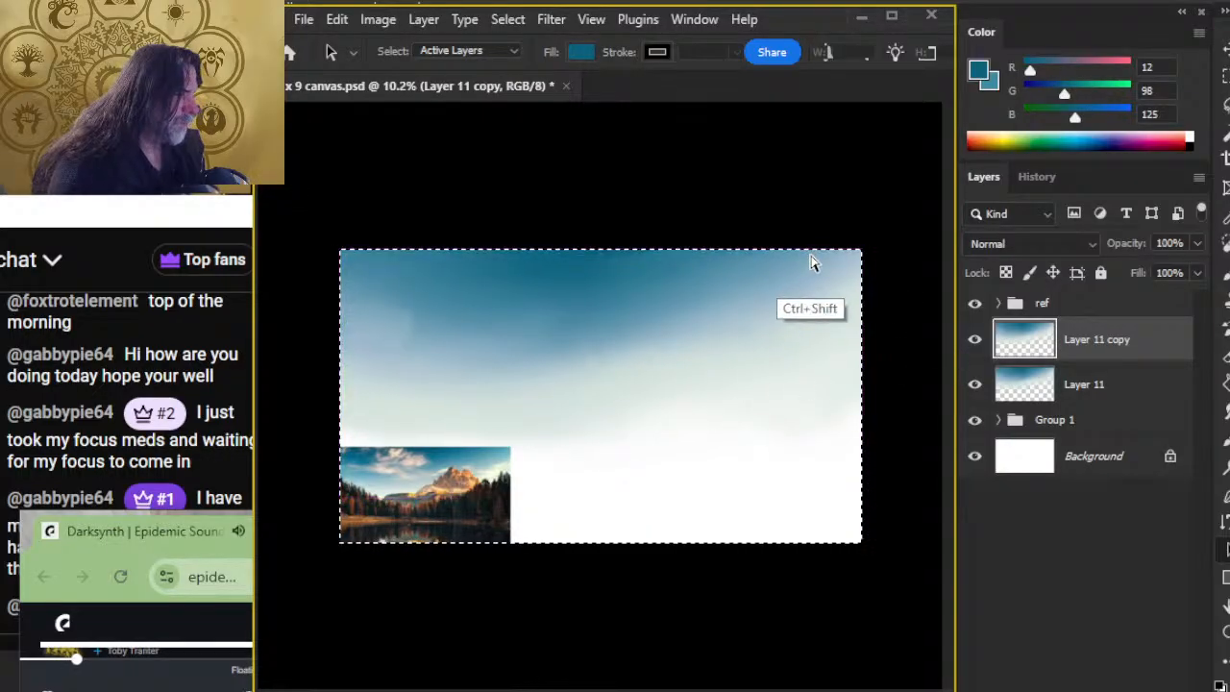
pyautogui.hotkey('ctrl', 'j')
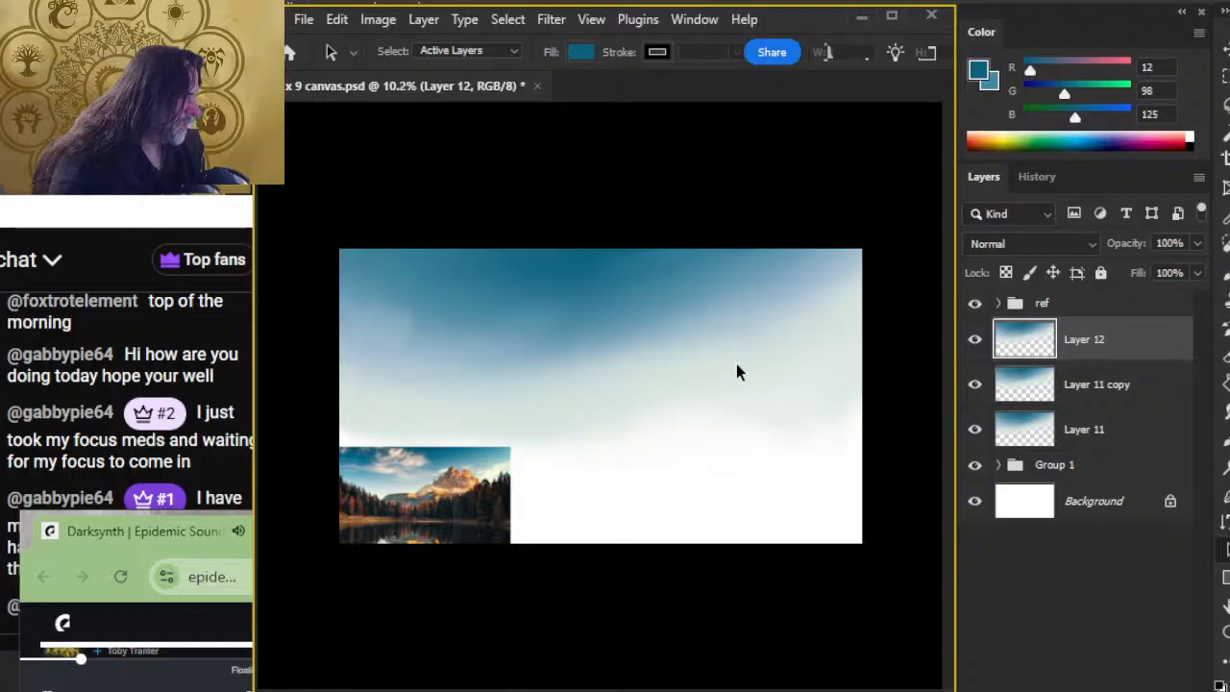
pyautogui.hotkey('ctrl', 'z')
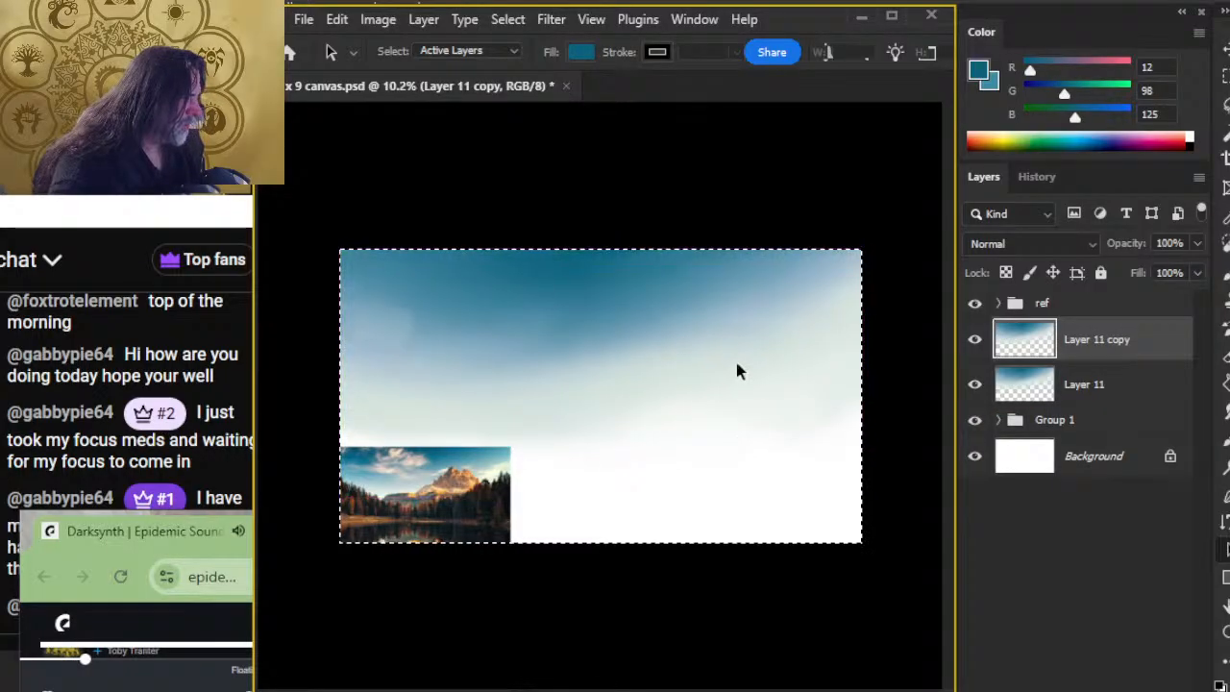
pyautogui.rightClick(732, 363)
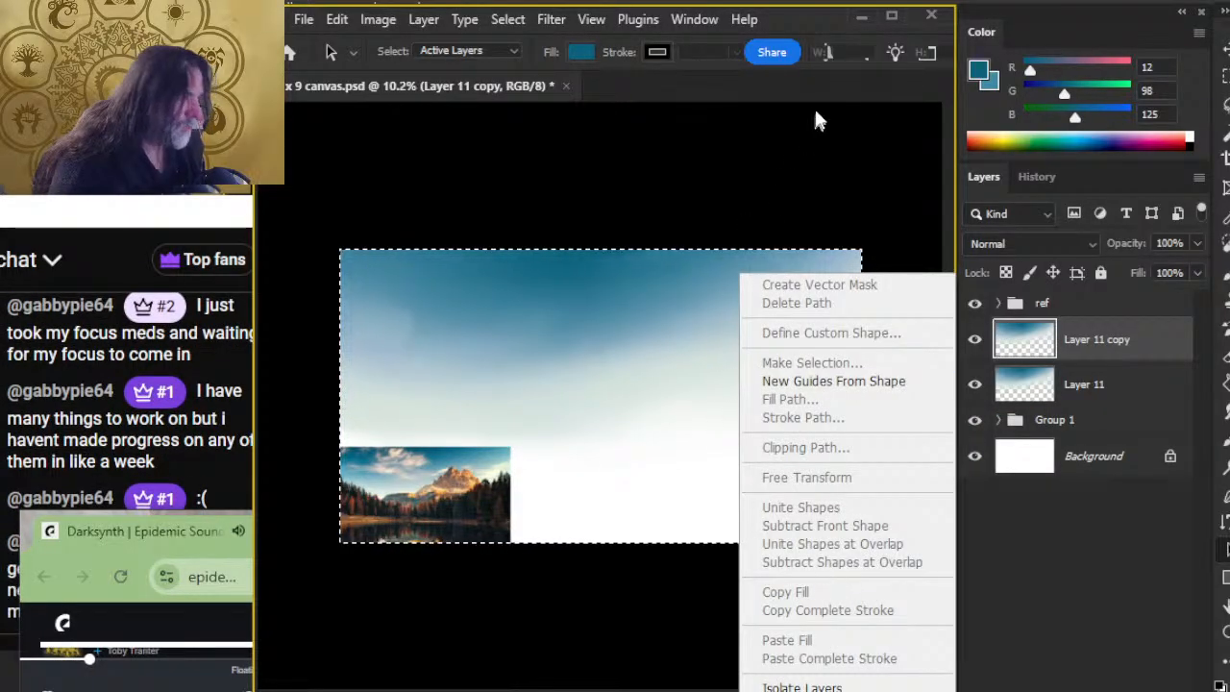
pyautogui.click(807, 90)
pyautogui.rightClick(751, 333)
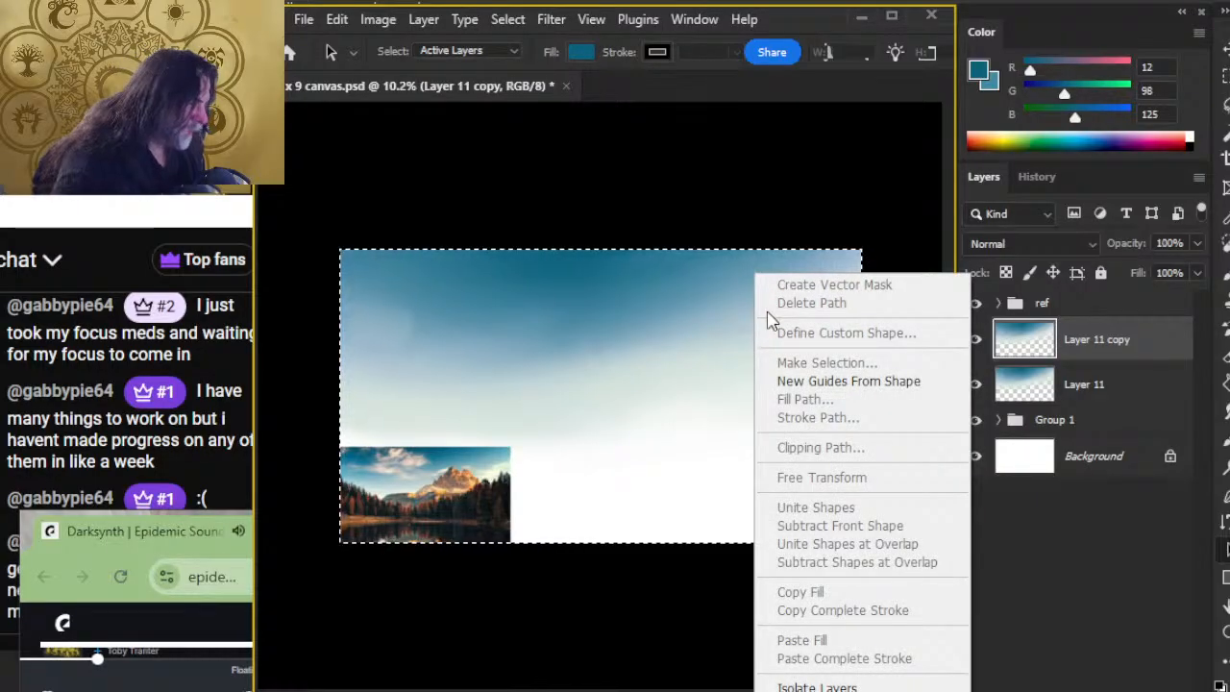
# Step: Flip the duplicated sky layer horizontally with Free Transform and apply the transformation
pyautogui.click(1225, 103)
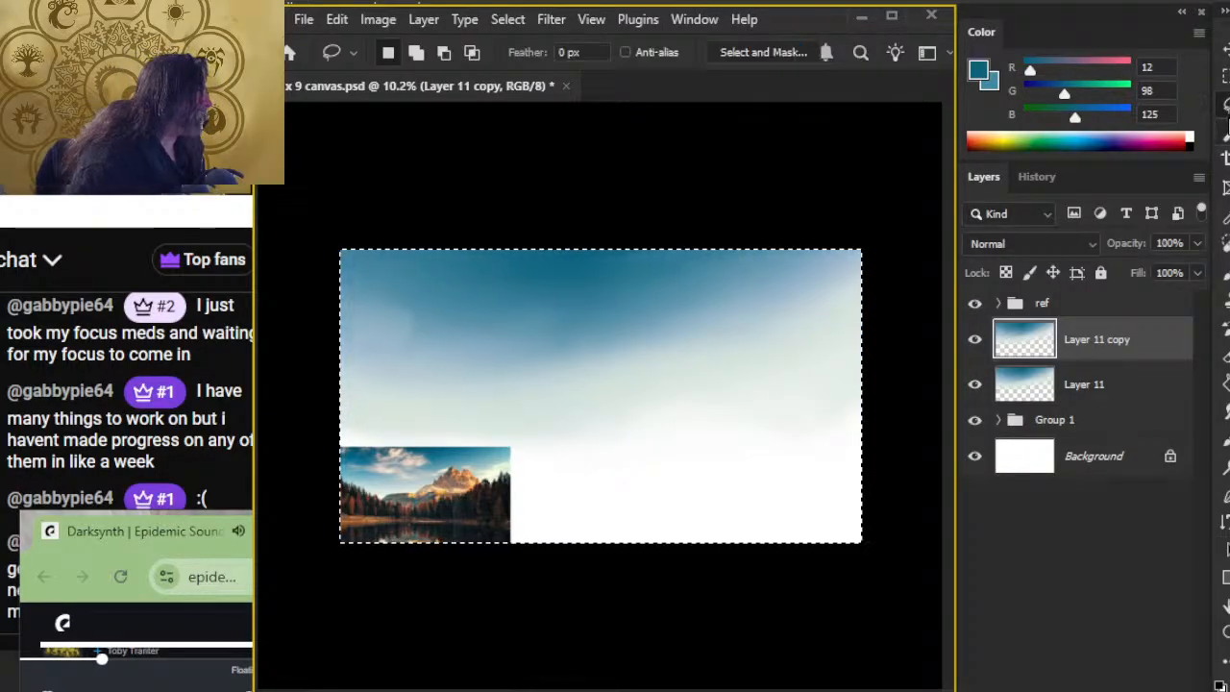
pyautogui.rightClick(772, 383)
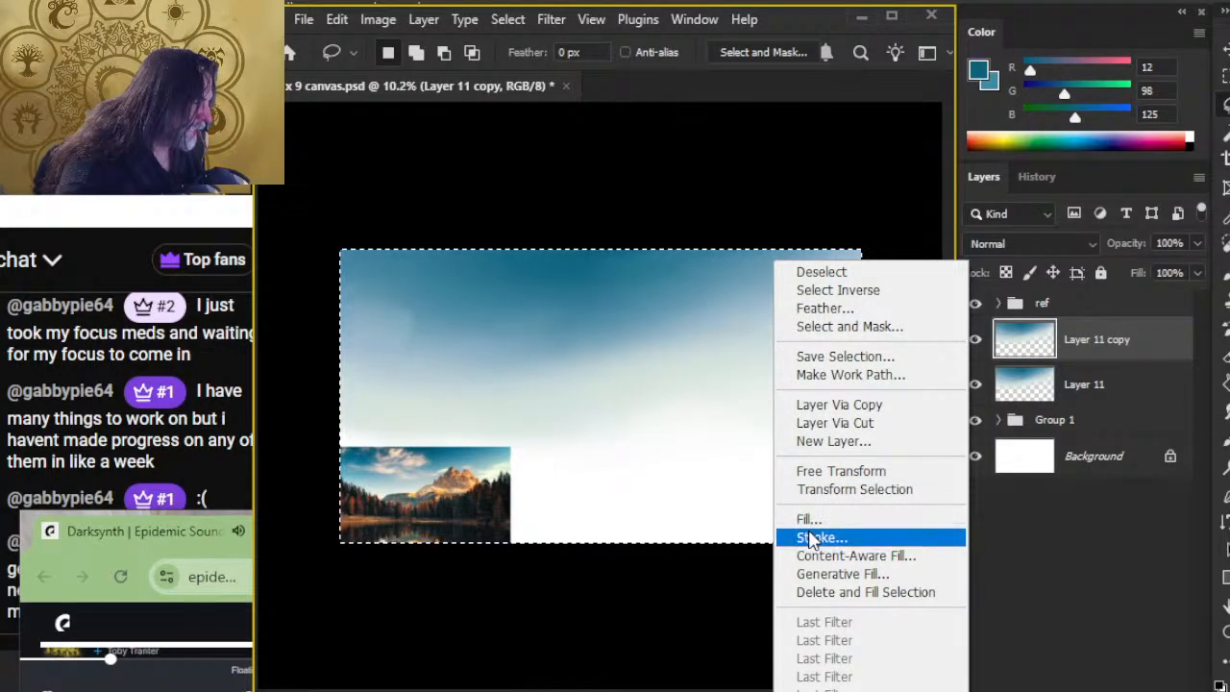
pyautogui.click(834, 471)
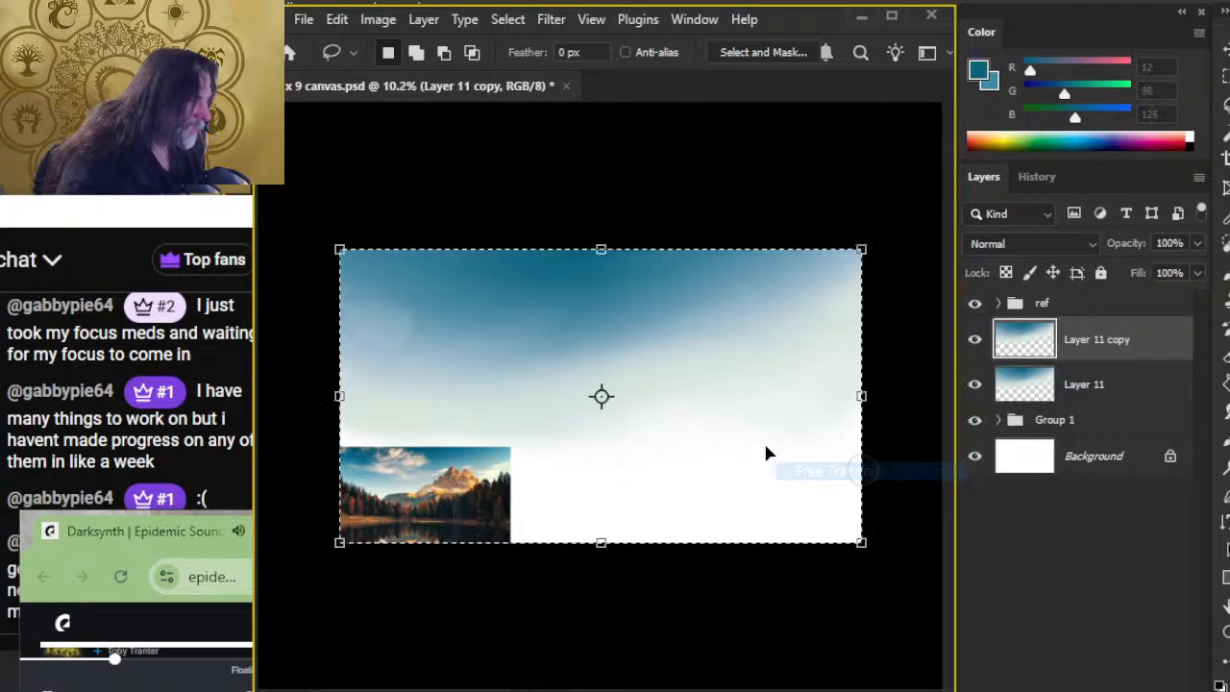
pyautogui.rightClick(728, 376)
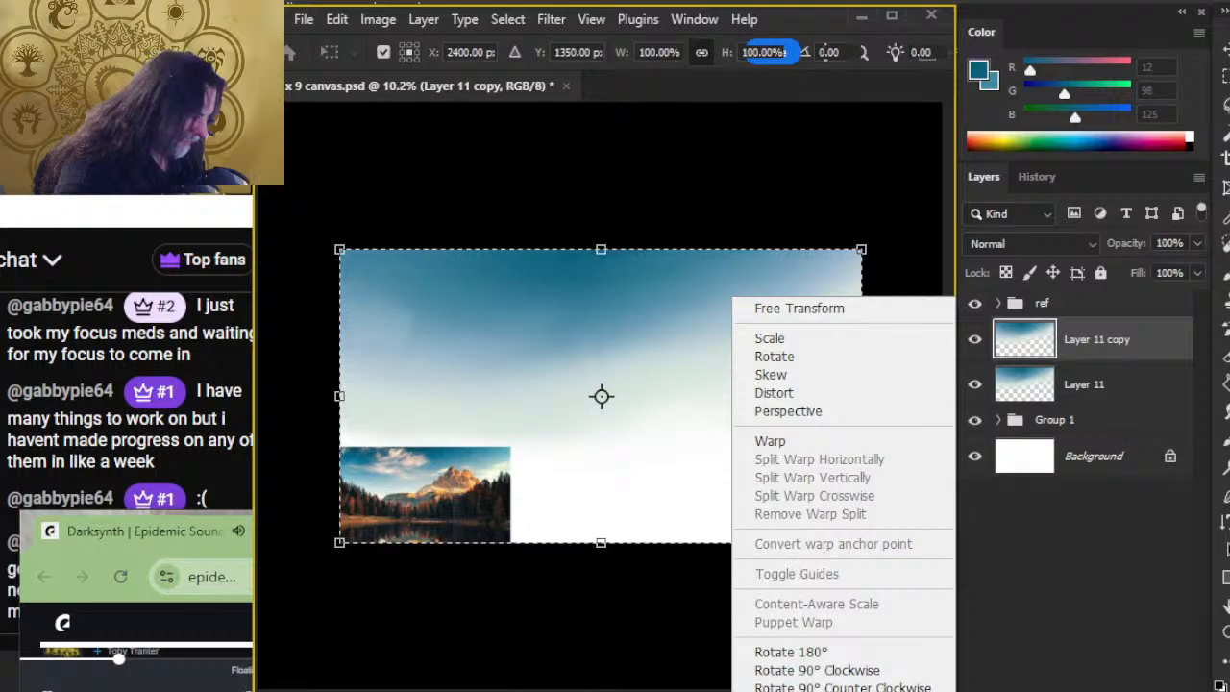
pyautogui.click(819, 676)
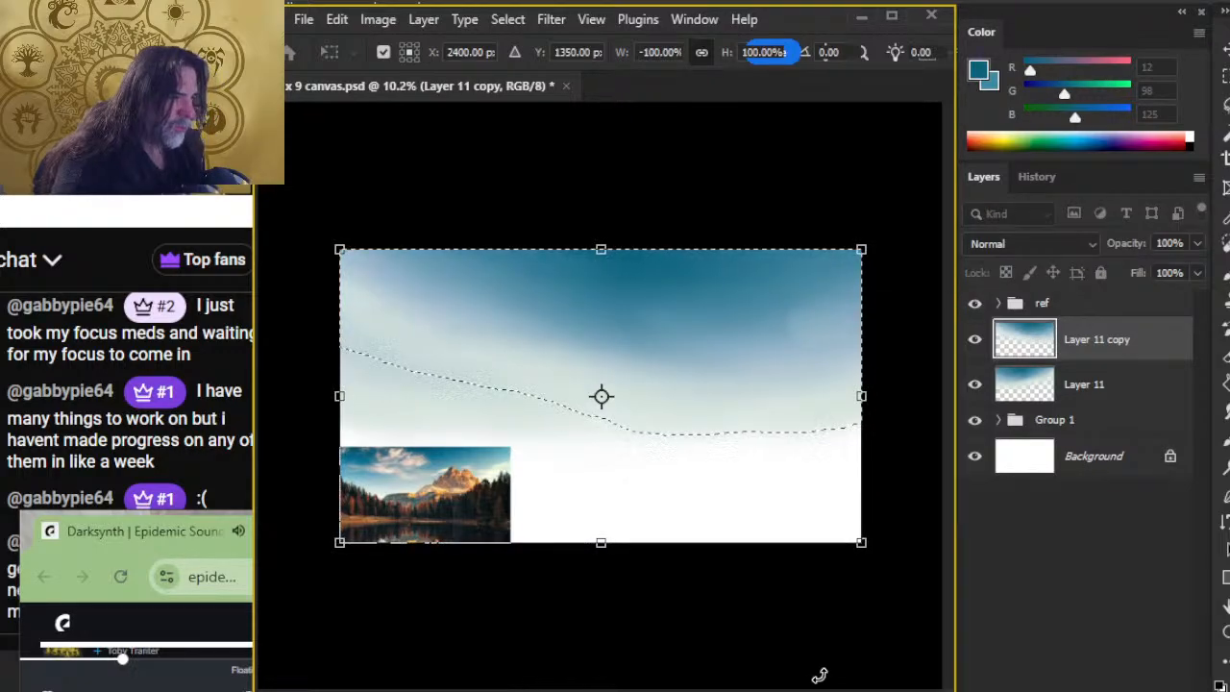
pyautogui.press('Return')
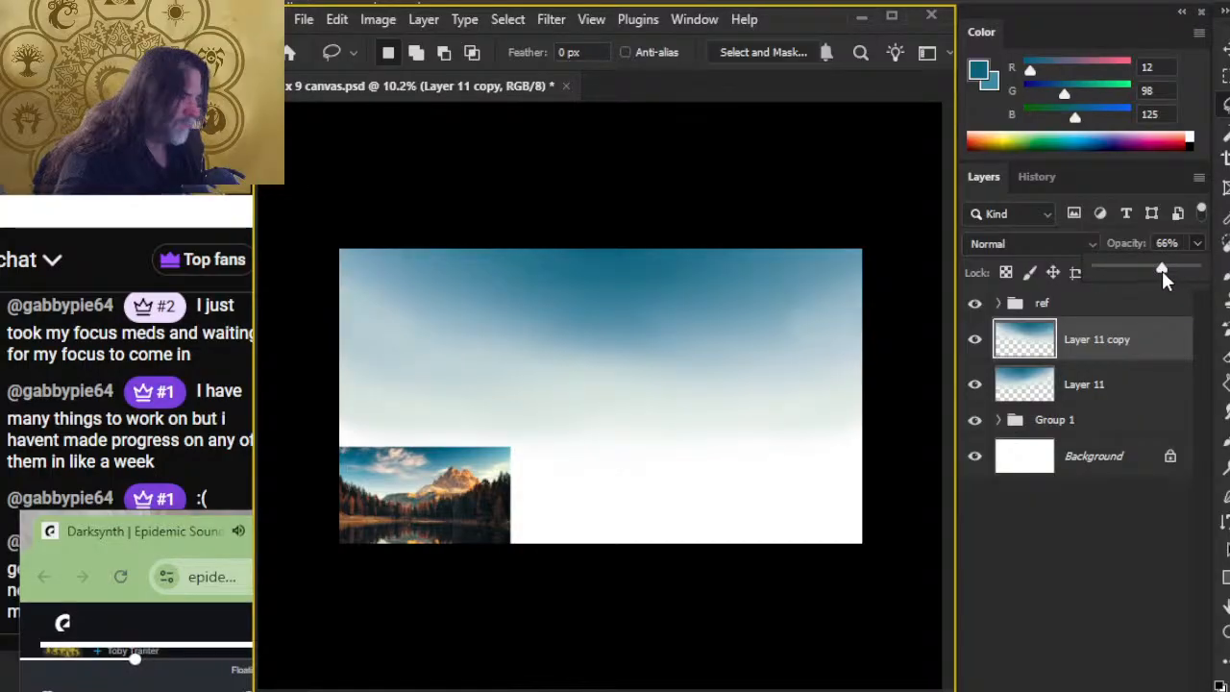
# Step: Lower the opacity of the flipped sky copy to mix it with the original sky, and select Layer 11
pyautogui.moveTo(1162, 270); pyautogui.dragTo(1150, 272)
pyautogui.click(1115, 389)
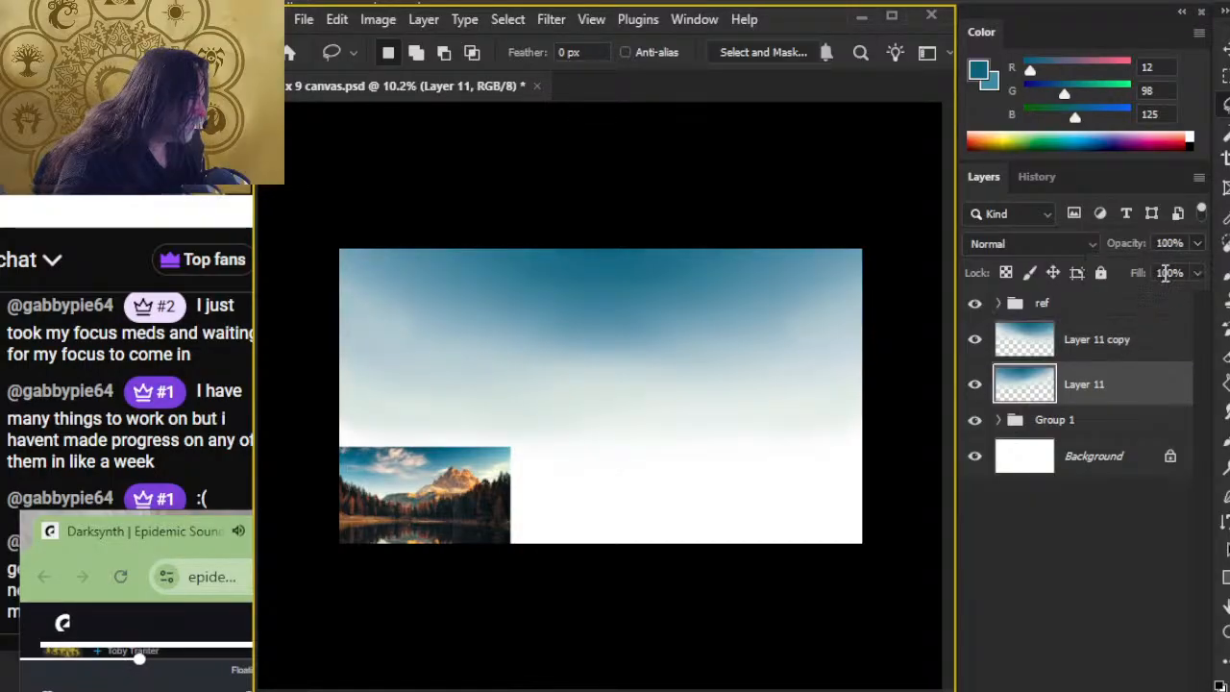
# Step: Lower Layer 11's opacity to 52% and merge the flipped Layer 11 copy down into it
pyautogui.moveTo(1162, 272); pyautogui.dragTo(1147, 272)
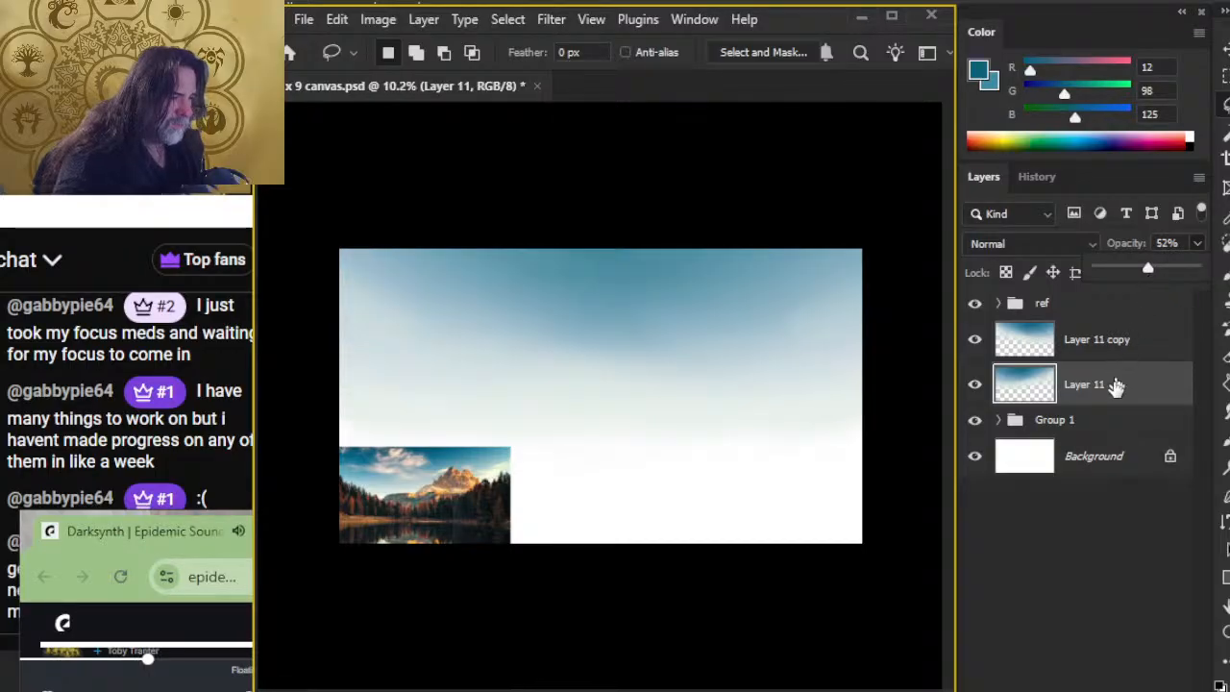
pyautogui.rightClick(1130, 338)
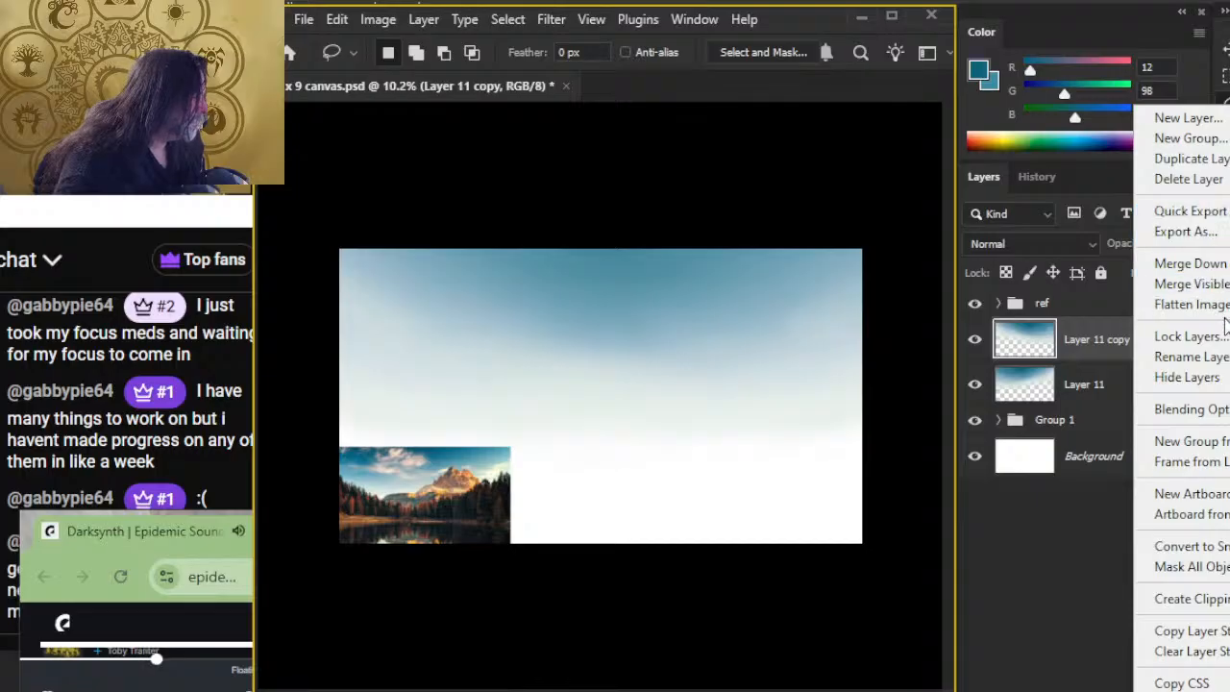
pyautogui.click(1190, 263)
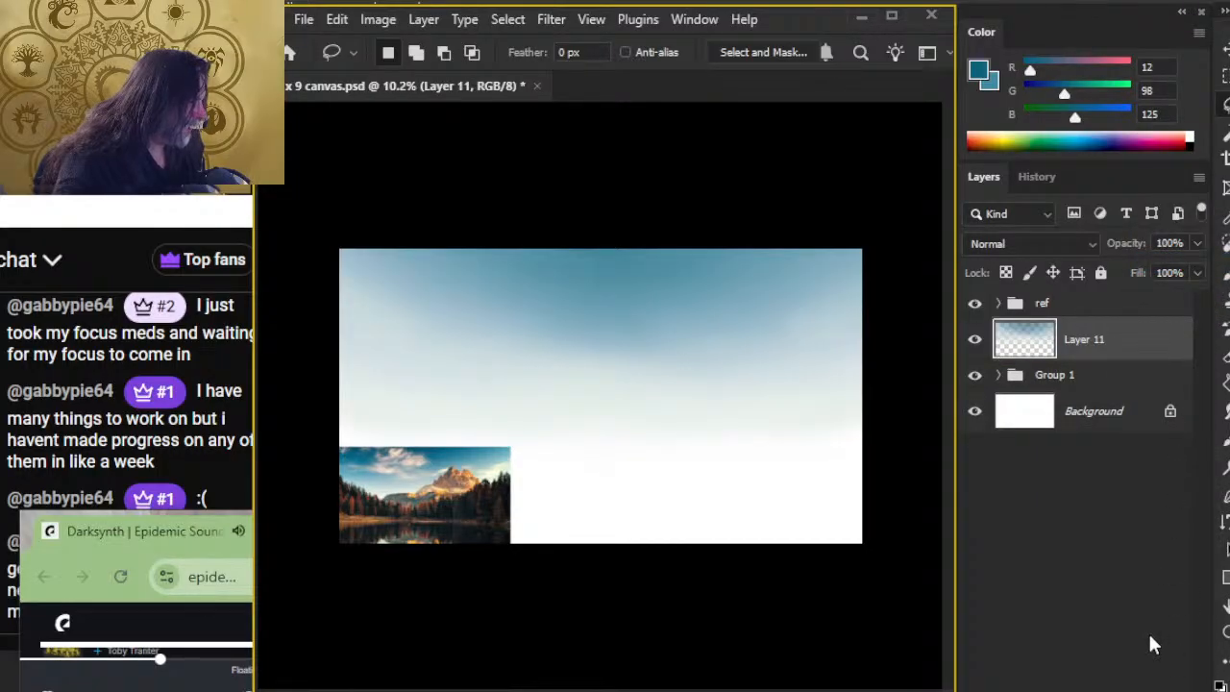
# Step: Add a new layer, brush dark teal along the sky's upper middle edge, and start smudging it into the sky
pyautogui.click(1112, 688)
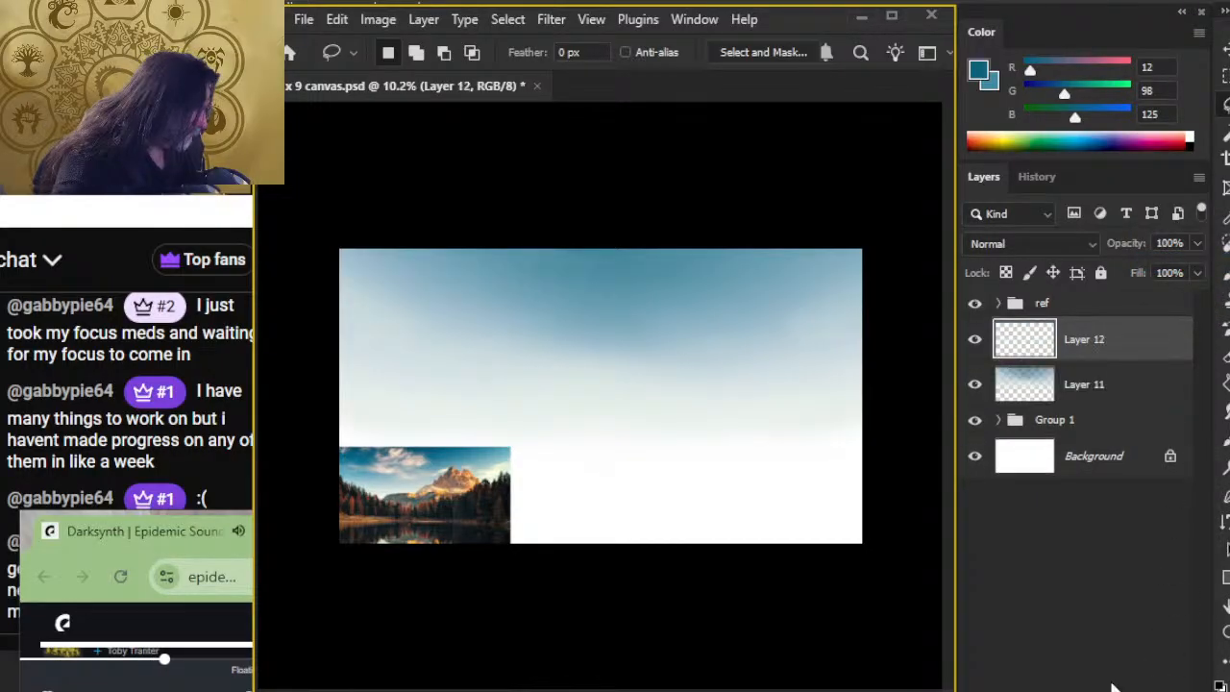
pyautogui.press('b')
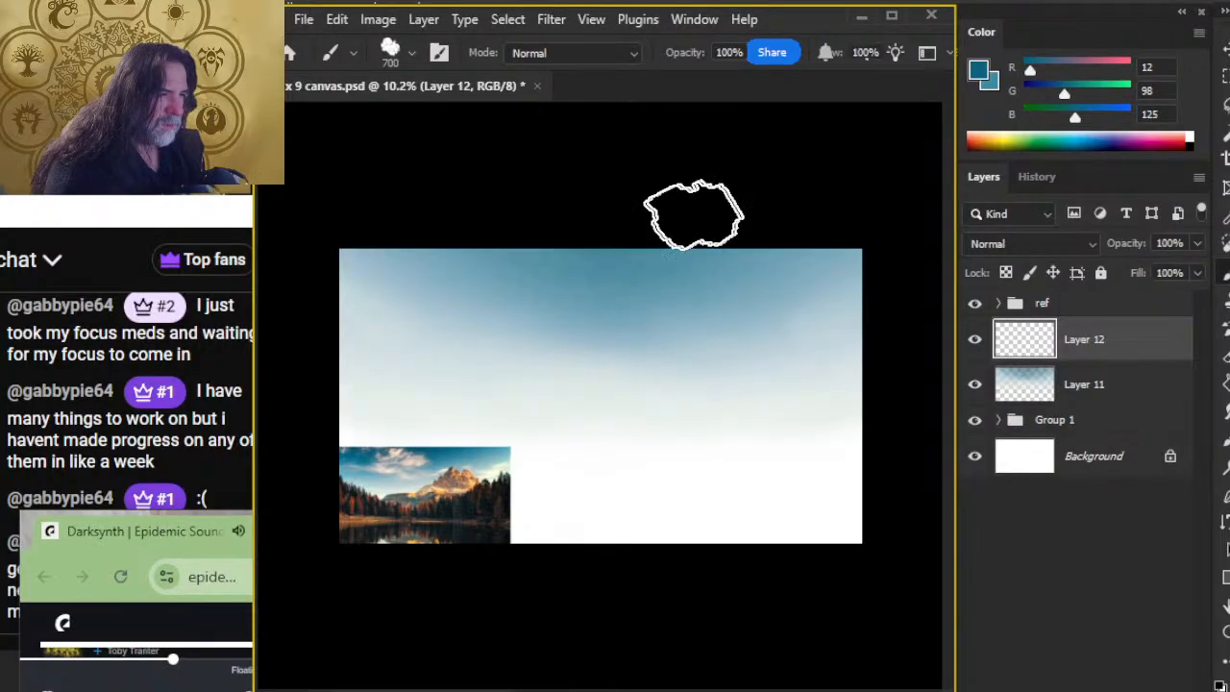
pyautogui.moveTo(693, 213); pyautogui.dragTo(633, 244)
pyautogui.press('r')
pyautogui.moveTo(530, 272)
pyautogui.mouseDown()
pyautogui.moveTo(581, 271)
pyautogui.moveTo(519, 269)
pyautogui.moveTo(579, 298)
pyautogui.moveTo(622, 274)
pyautogui.moveTo(616, 303)
pyautogui.moveTo(682, 293)
pyautogui.moveTo(649, 281)
pyautogui.mouseUp()
# Step: Switch through OBS Studio to the Landscape Illustrations browser window, and return to Photoshop
pyautogui.hotkey('alt', 'Tab')
pyautogui.hotkey('alt', 'Tab')
pyautogui.hotkey('alt', 'Tab')
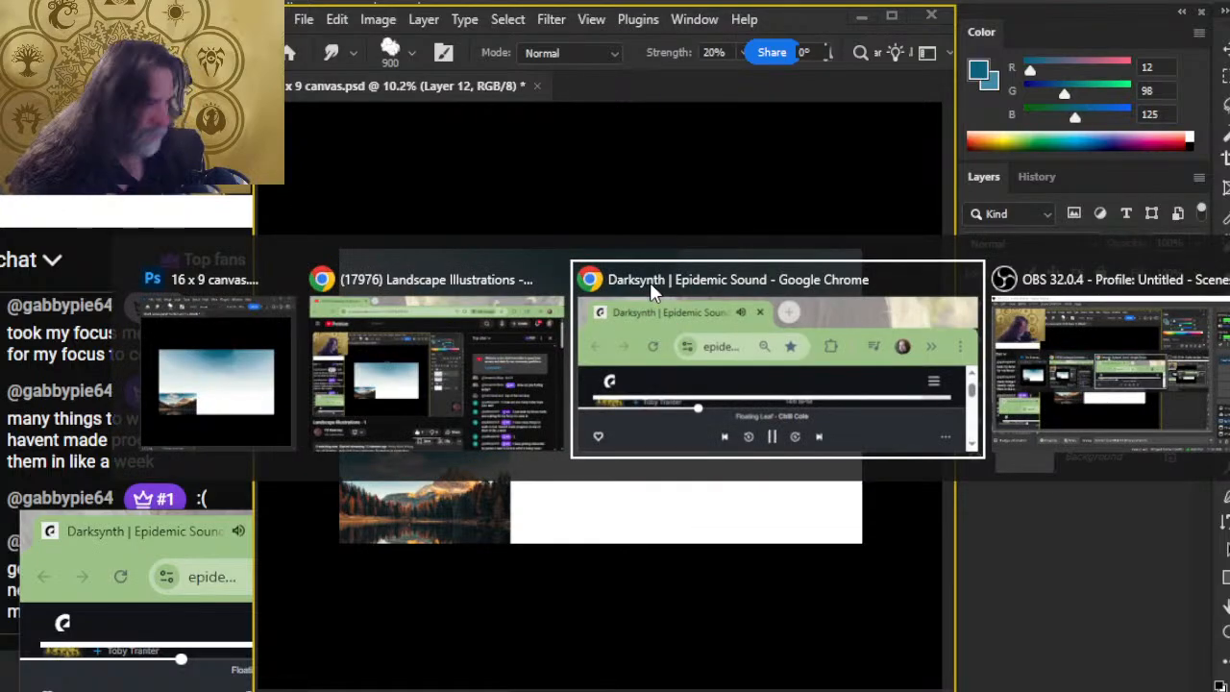
pyautogui.hotkey('alt', 'Tab')
pyautogui.hotkey('alt', 'Tab')
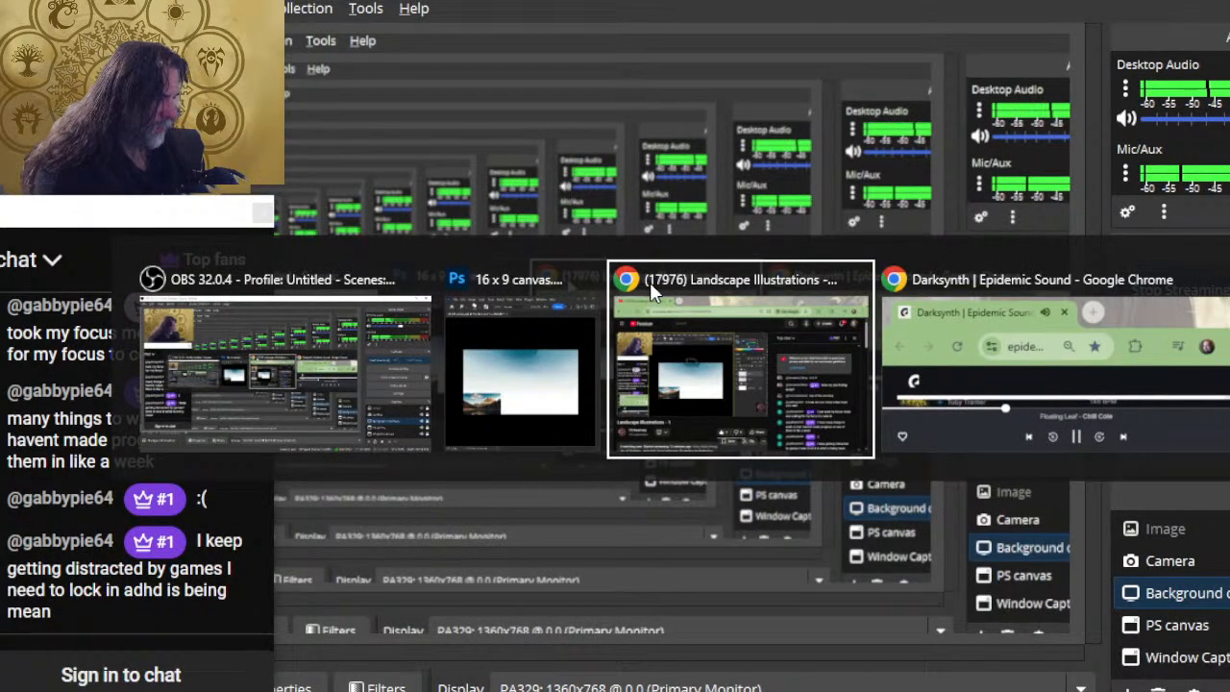
pyautogui.hotkey('alt', 'Tab')
pyautogui.hotkey('alt', 'Tab')
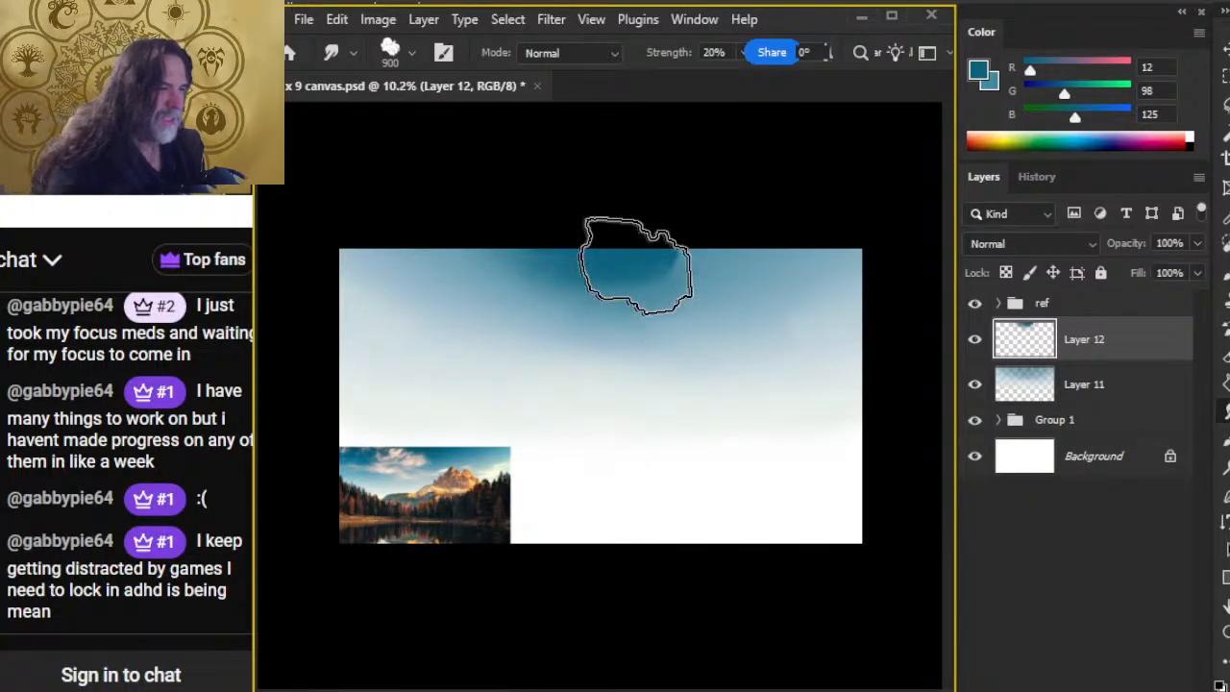
# Step: Smudge the dark teal sideways across the upper sky at 20% strength and merge Layer 12 down into Layer 11
pyautogui.moveTo(639, 267); pyautogui.dragTo(764, 261)
pyautogui.moveTo(588, 266)
pyautogui.mouseDown()
pyautogui.moveTo(663, 280)
pyautogui.moveTo(748, 248)
pyautogui.mouseUp()
pyautogui.moveTo(624, 252)
pyautogui.mouseDown()
pyautogui.moveTo(572, 288)
pyautogui.moveTo(607, 317)
pyautogui.moveTo(610, 288)
pyautogui.moveTo(496, 272)
pyautogui.moveTo(643, 315)
pyautogui.moveTo(537, 302)
pyautogui.moveTo(631, 341)
pyautogui.moveTo(553, 277)
pyautogui.moveTo(523, 282)
pyautogui.moveTo(701, 312)
pyautogui.moveTo(768, 265)
pyautogui.moveTo(660, 259)
pyautogui.moveTo(758, 223)
pyautogui.moveTo(689, 240)
pyautogui.moveTo(688, 251)
pyautogui.moveTo(480, 274)
pyautogui.moveTo(455, 248)
pyautogui.moveTo(473, 226)
pyautogui.moveTo(792, 286)
pyautogui.moveTo(768, 253)
pyautogui.moveTo(811, 218)
pyautogui.moveTo(481, 269)
pyautogui.moveTo(690, 303)
pyautogui.moveTo(832, 240)
pyautogui.mouseUp()
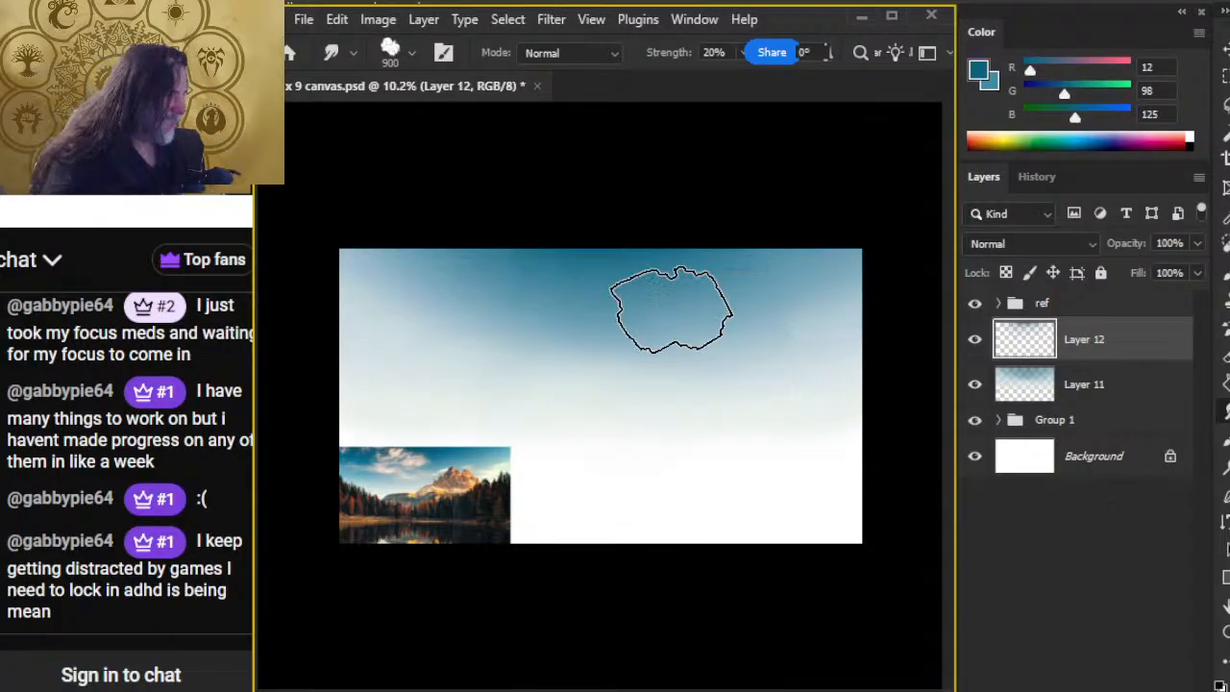
pyautogui.rightClick(1127, 345)
pyautogui.click(1182, 316)
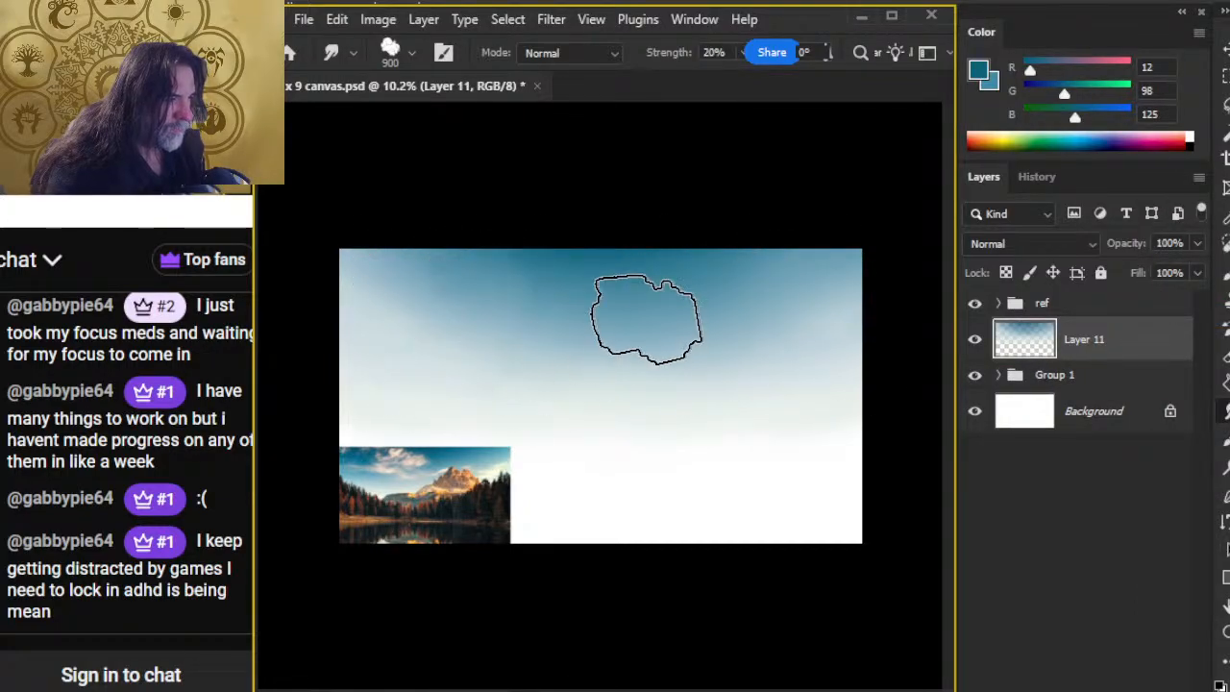
# Step: Paint more dark teal at the sky's upper middle on a new layer, smudge it outward, and merge it down into Layer 11
pyautogui.hotkey('ctrl', 'shift', 'alt', 'n')
pyautogui.press('b')
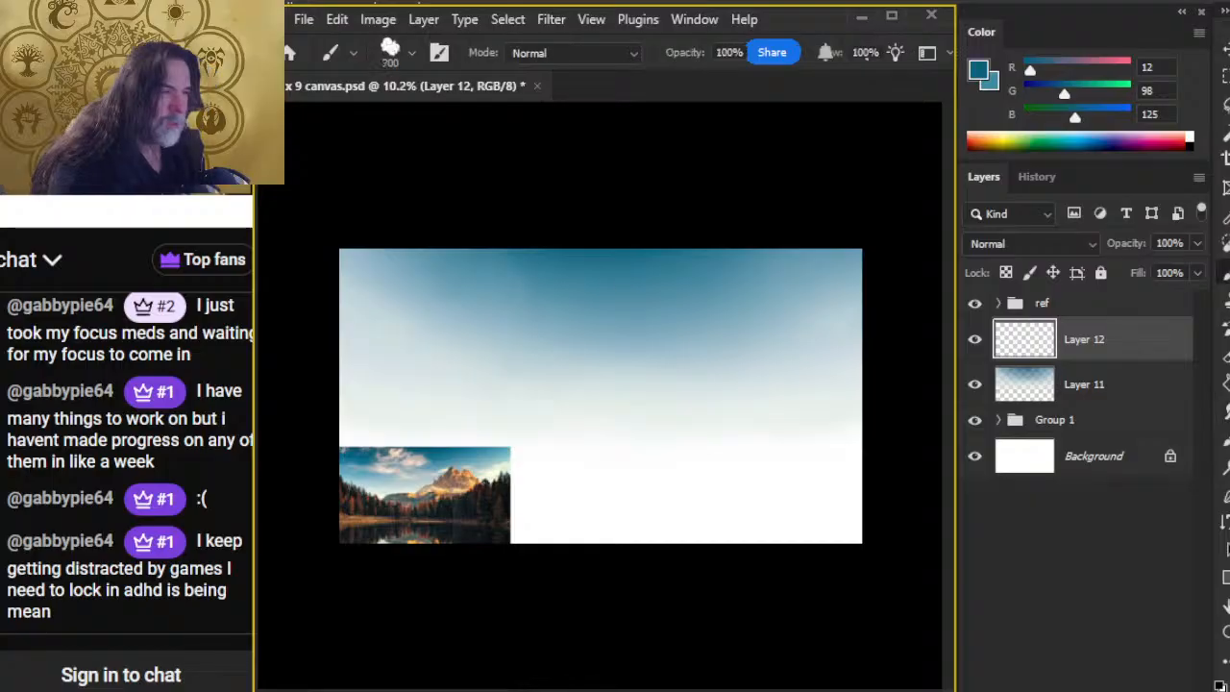
pyautogui.moveTo(623, 238)
pyautogui.mouseDown()
pyautogui.moveTo(586, 253)
pyautogui.moveTo(639, 258)
pyautogui.mouseUp()
pyautogui.press('r')
pyautogui.moveTo(536, 291)
pyautogui.mouseDown()
pyautogui.moveTo(591, 281)
pyautogui.moveTo(538, 275)
pyautogui.mouseUp()
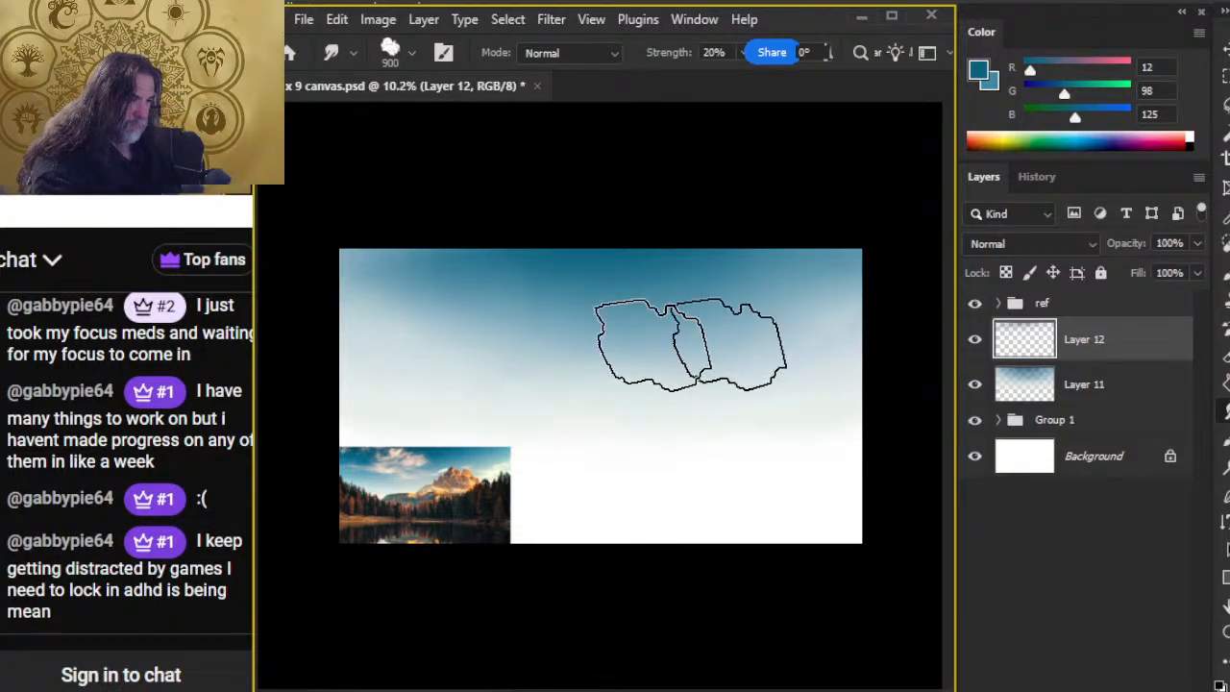
pyautogui.rightClick(1154, 347)
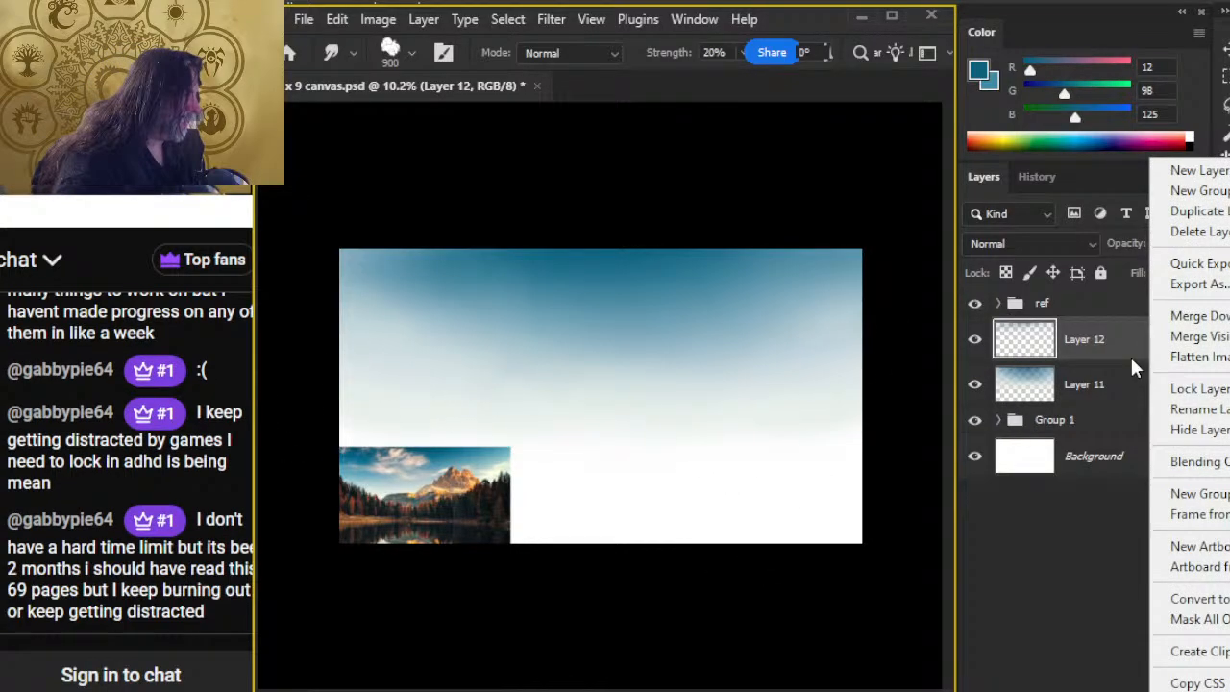
pyautogui.click(1218, 317)
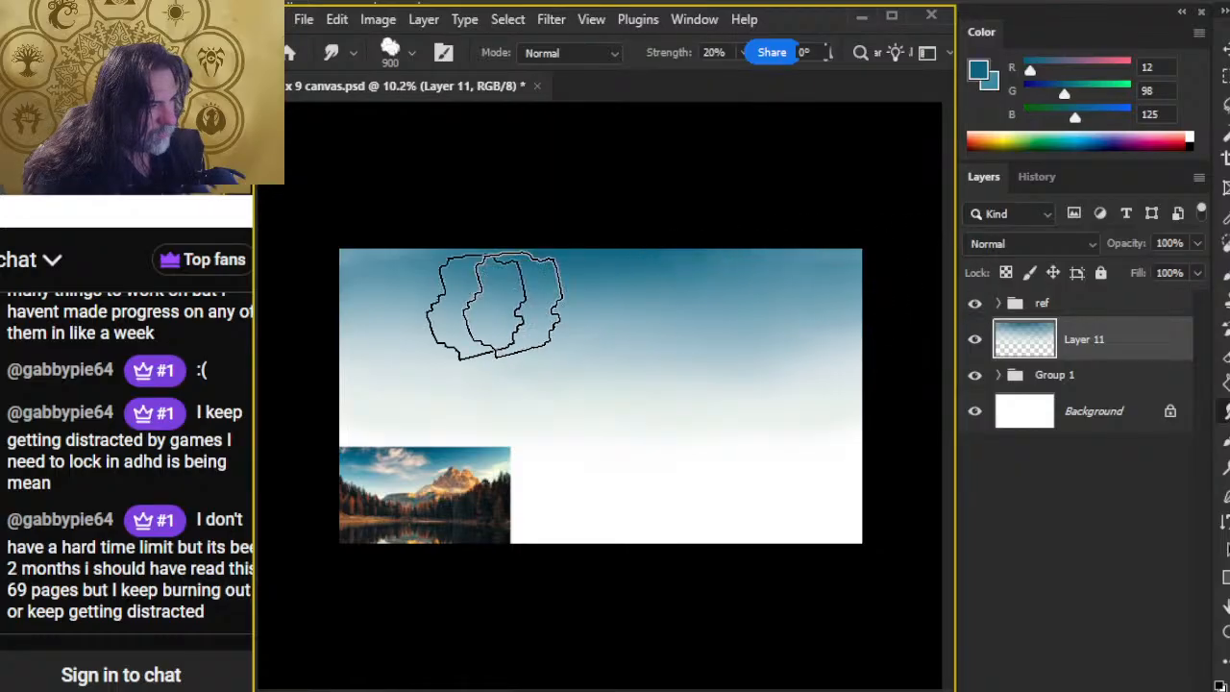
# Step: Put Layer 11 into a group named sky and add a new empty layer above it inside the group
pyautogui.press('z')
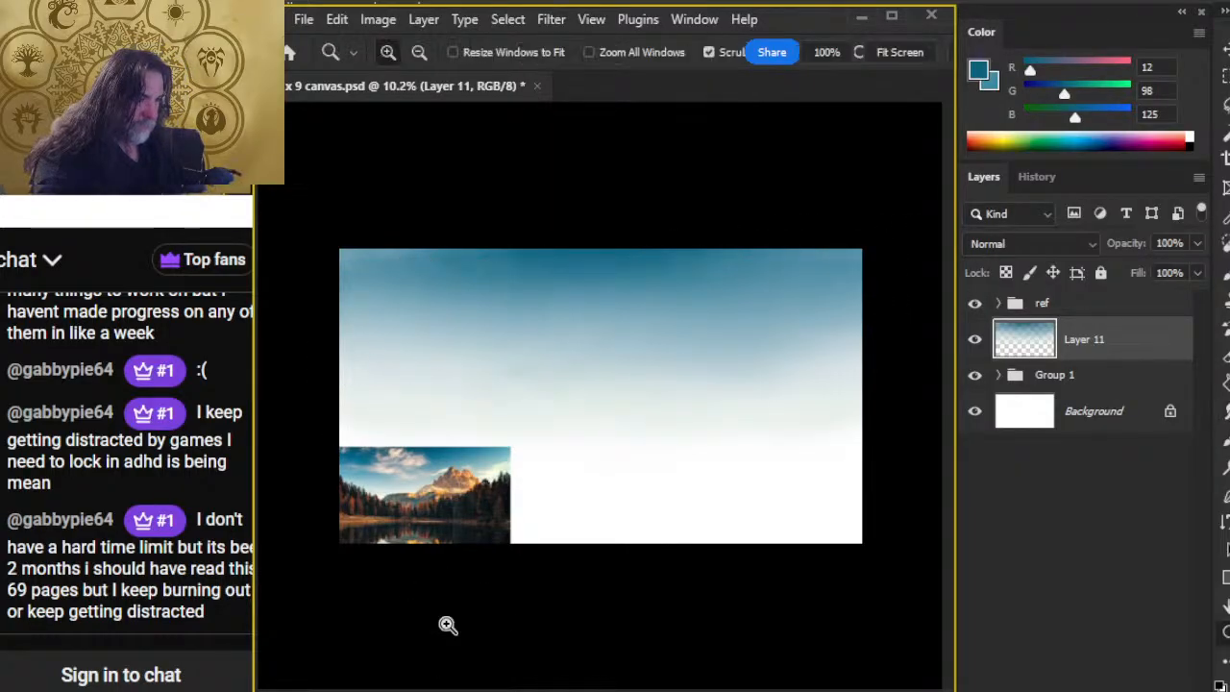
pyautogui.moveTo(680, 399)
pyautogui.mouseDown()
pyautogui.moveTo(741, 401)
pyautogui.moveTo(690, 411)
pyautogui.mouseUp()
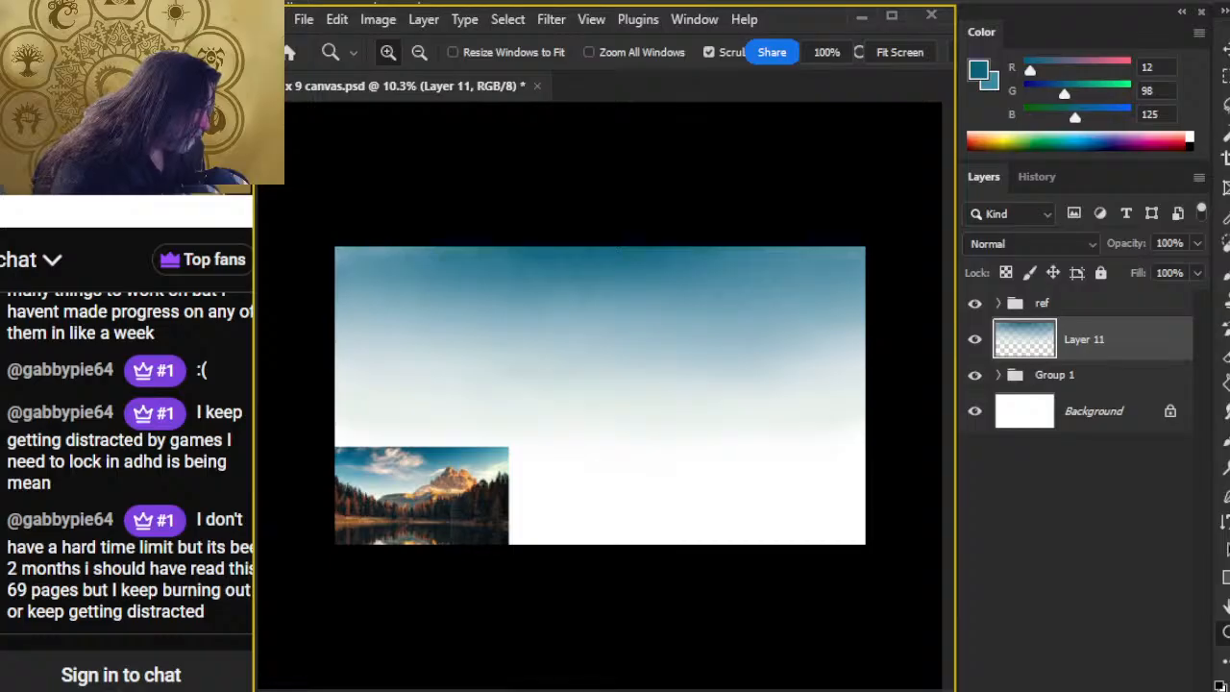
pyautogui.hotkey('ctrl', 'g')
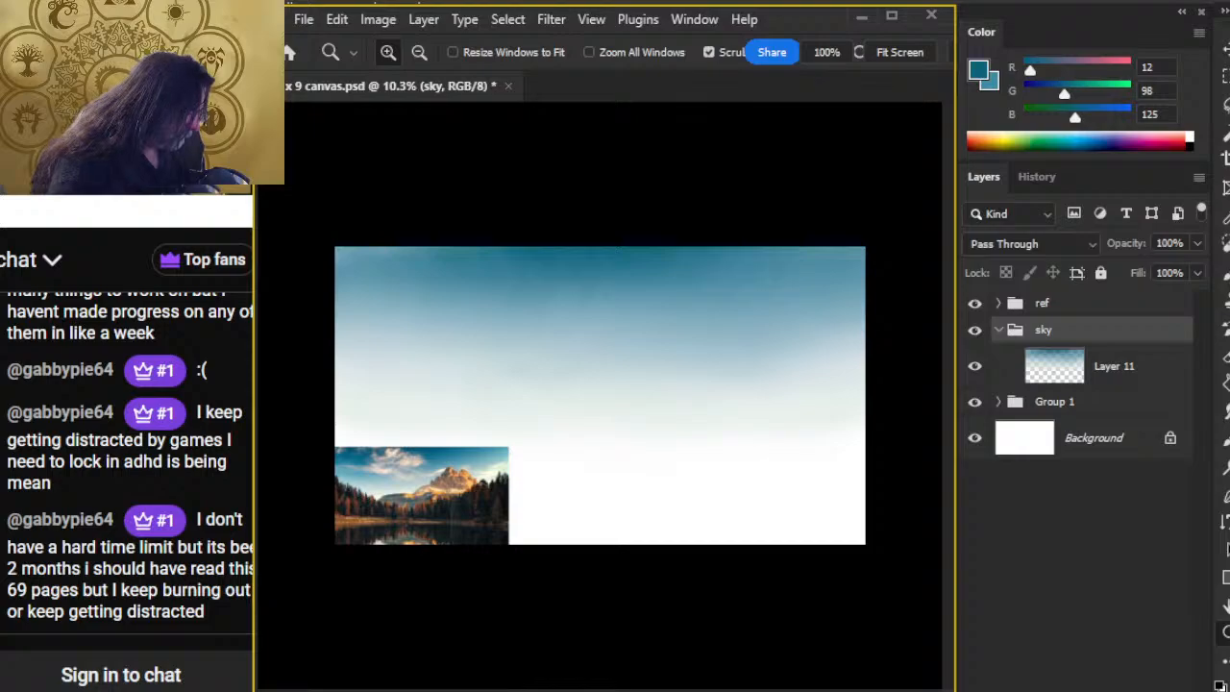
pyautogui.hotkey('ctrl', 'shift', 'alt', 'n')
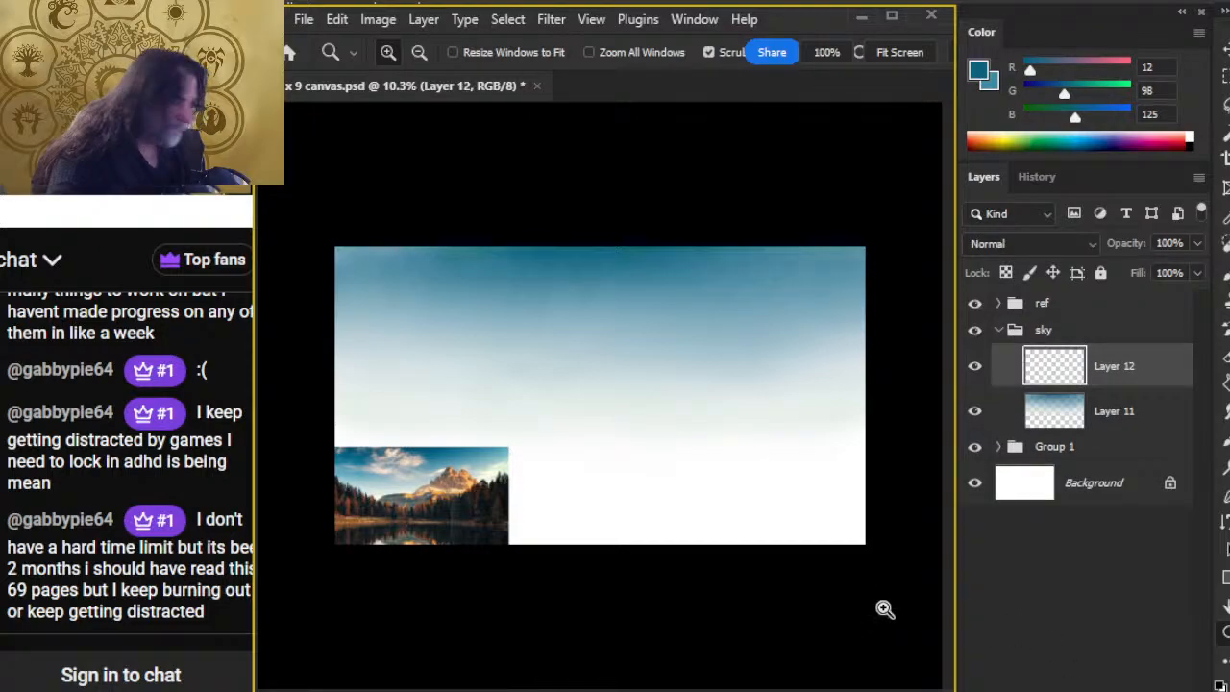
# Step: Sample pale cream (RGB 251, 251, 219) from the small cloud beside the reference photo's peak and reduce the brush size to 35
pyautogui.moveTo(390, 478); pyautogui.dragTo(628, 487)
pyautogui.moveTo(456, 447); pyautogui.dragTo(678, 445)
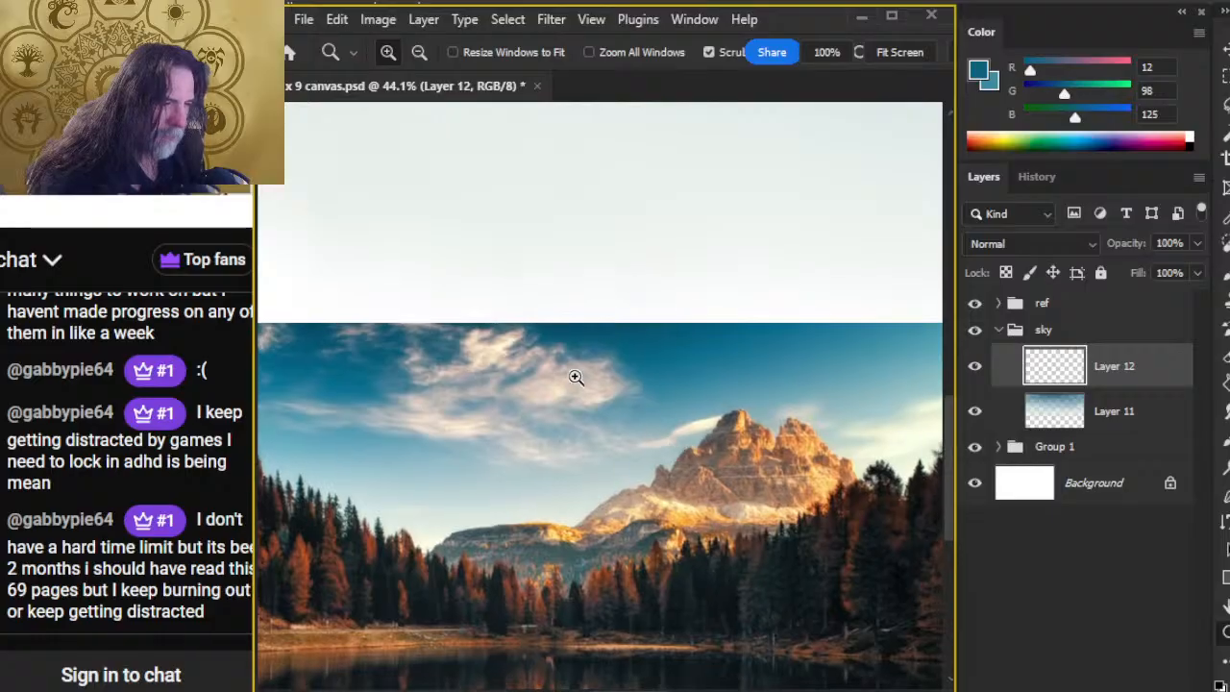
pyautogui.moveTo(573, 376); pyautogui.dragTo(785, 479)
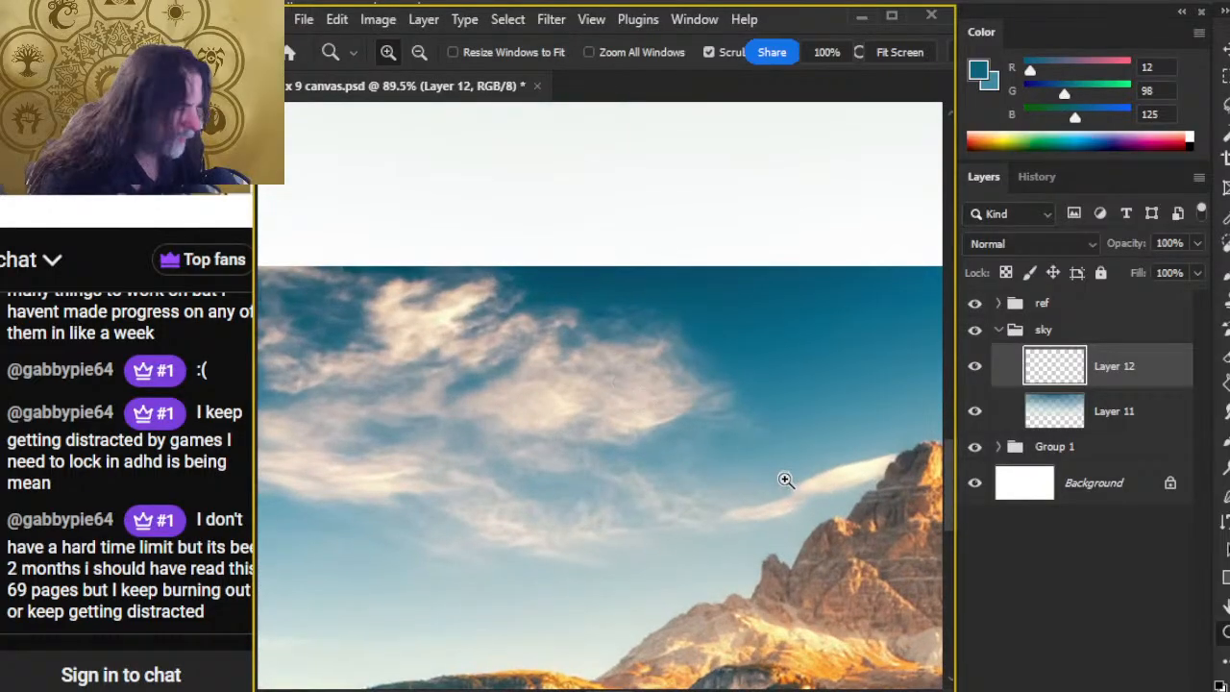
pyautogui.keyDown('alt'); pyautogui.click(839, 459); pyautogui.keyUp('alt')
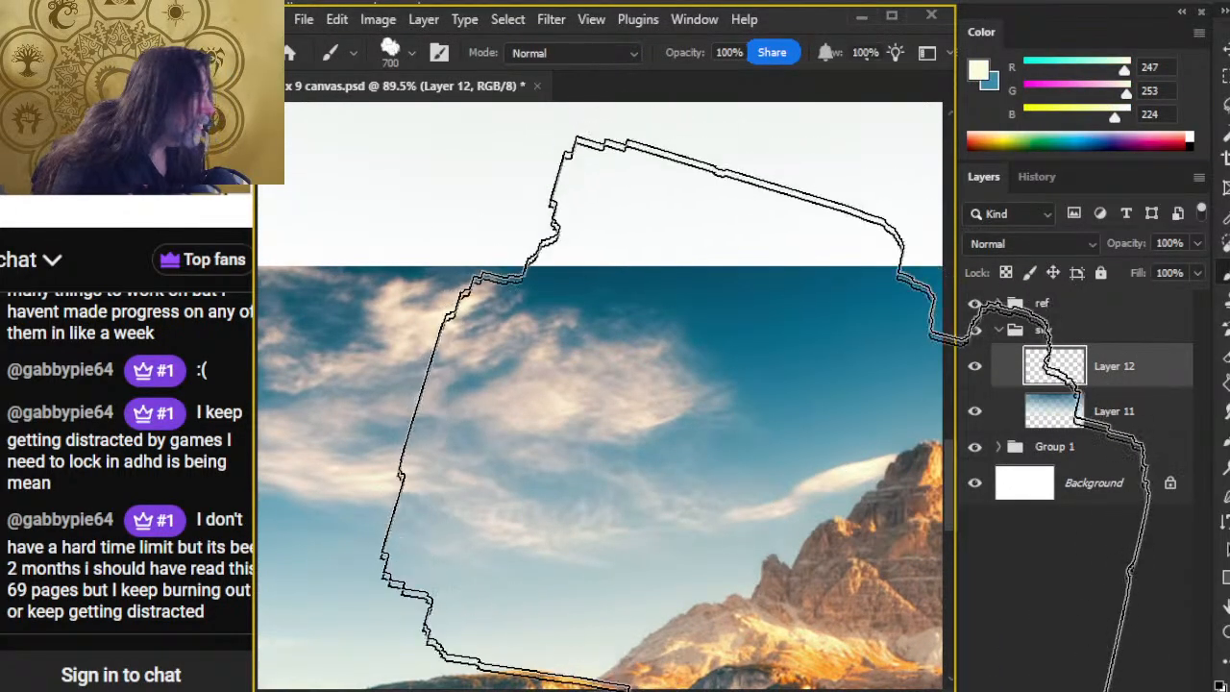
pyautogui.keyDown('alt'); pyautogui.click(861, 462); pyautogui.keyUp('alt')
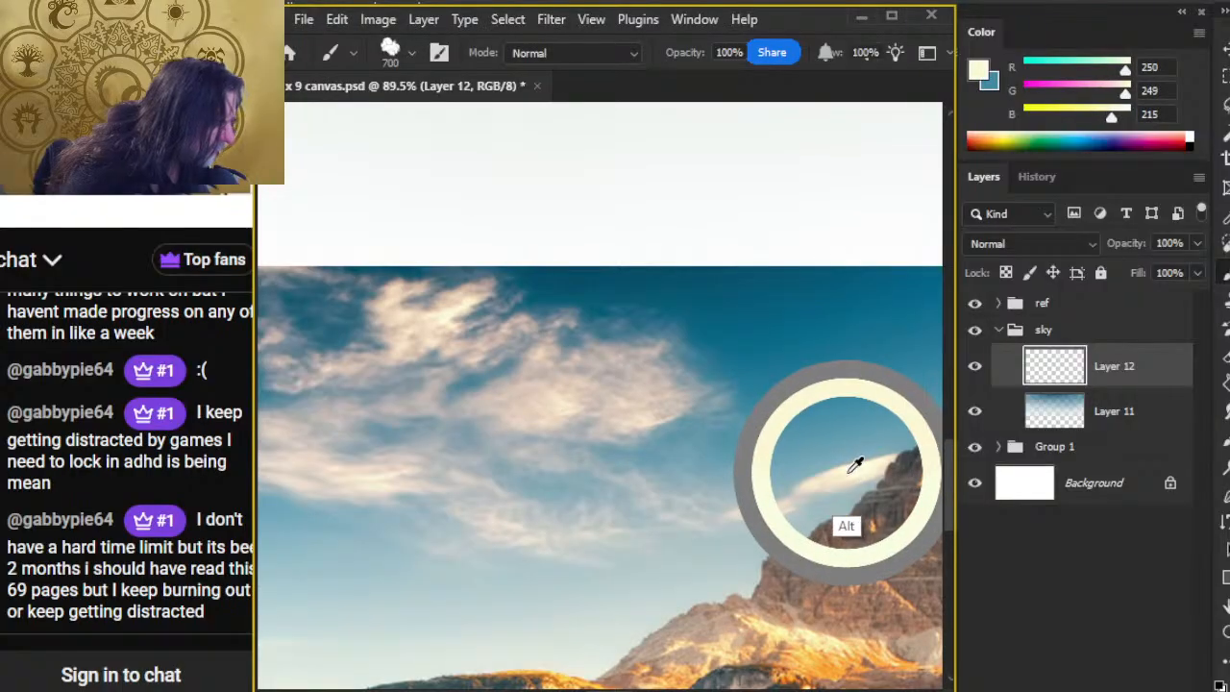
pyautogui.press('[')
pyautogui.press('[')
pyautogui.press('[')
pyautogui.press('[')
pyautogui.press('[')
pyautogui.press('[')
pyautogui.press('[')
pyautogui.press('[')
pyautogui.press('[')
pyautogui.press('[')
pyautogui.press('[')
pyautogui.press('[')
pyautogui.press('[')
pyautogui.press('[')
pyautogui.press('[')
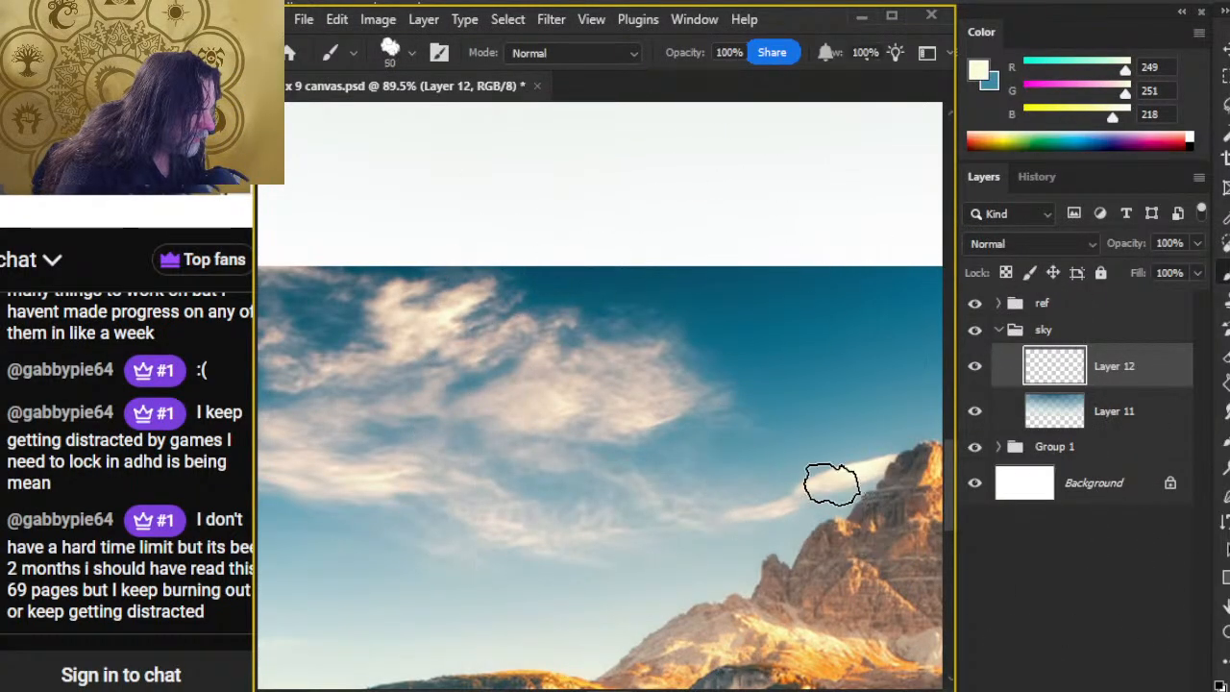
pyautogui.moveTo(849, 468)
pyautogui.mouseDown()
pyautogui.moveTo(859, 461)
pyautogui.moveTo(826, 476)
pyautogui.moveTo(836, 463)
pyautogui.mouseUp()
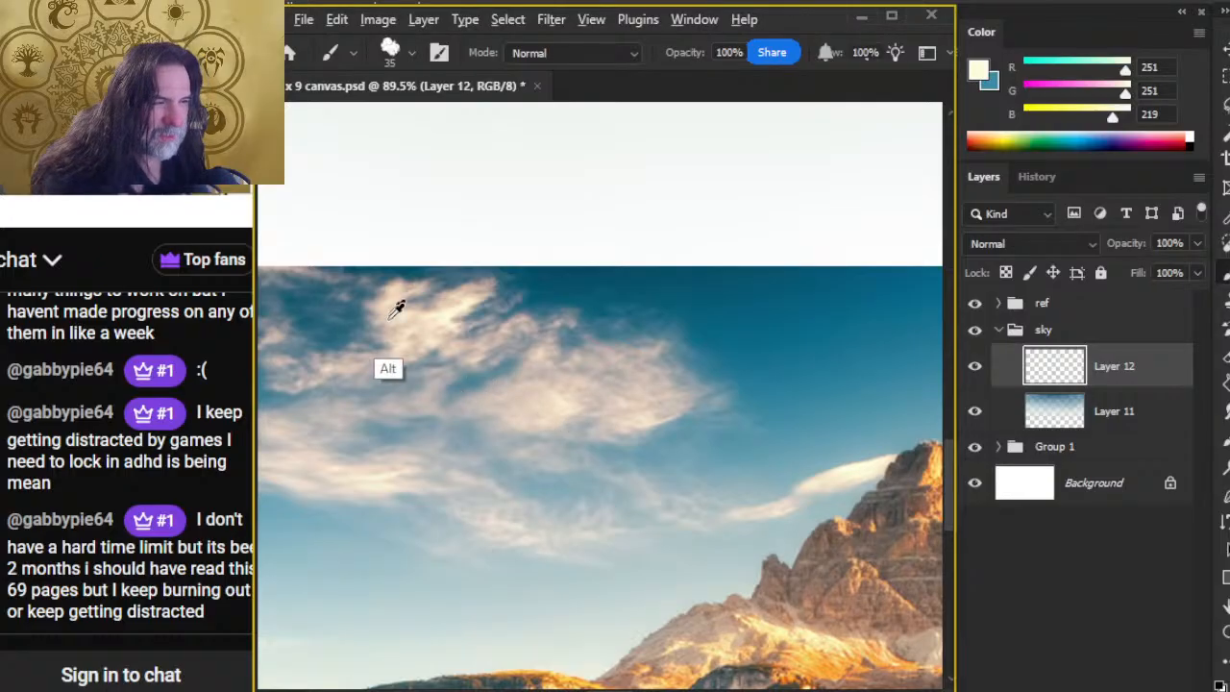
# Step: Sample the warm peach (RGB 244, 227, 192) from the reference photo's large cloud, examine its shape up close, and set the brush size to 45
pyautogui.moveTo(429, 323); pyautogui.dragTo(464, 300)
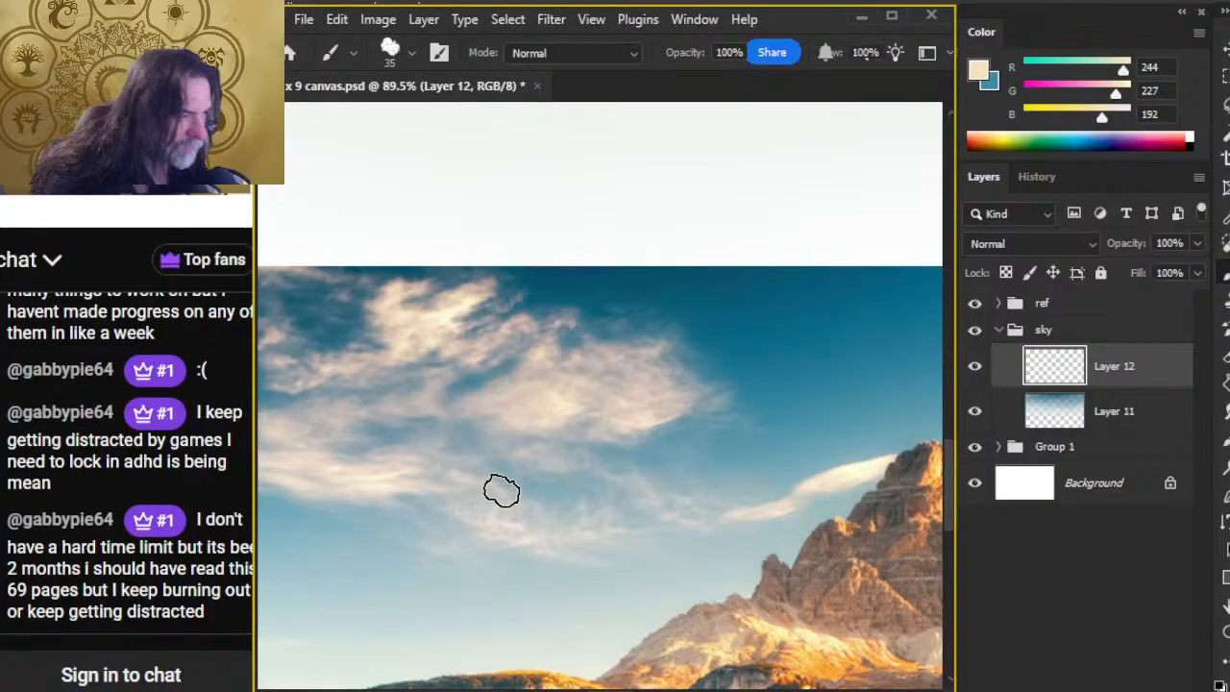
pyautogui.press('z')
pyautogui.moveTo(595, 356); pyautogui.dragTo(694, 455)
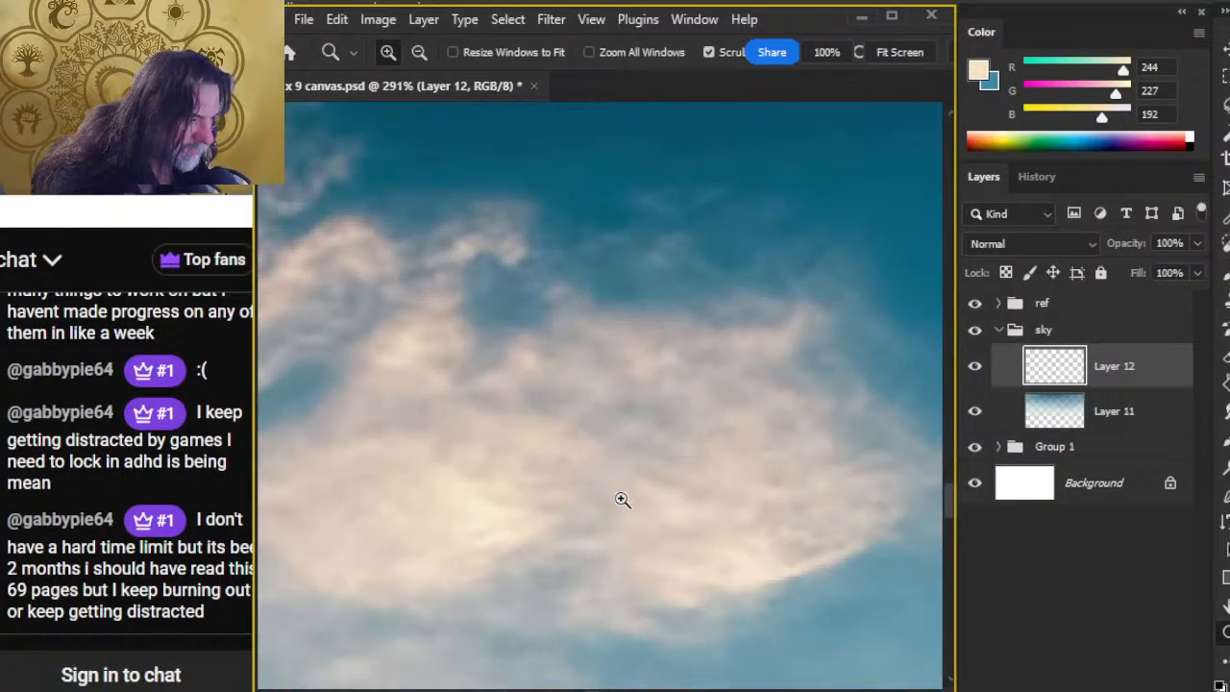
pyautogui.scroll(10, 547, 606)
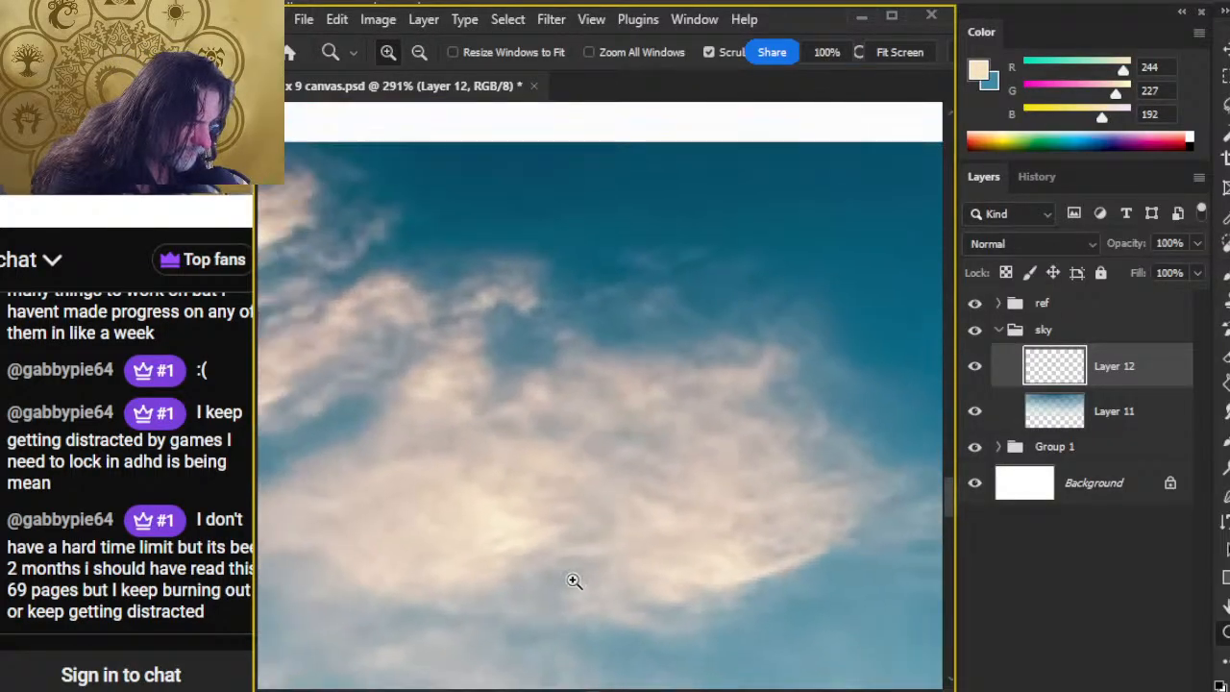
pyautogui.moveTo(488, 582); pyautogui.dragTo(498, 408)
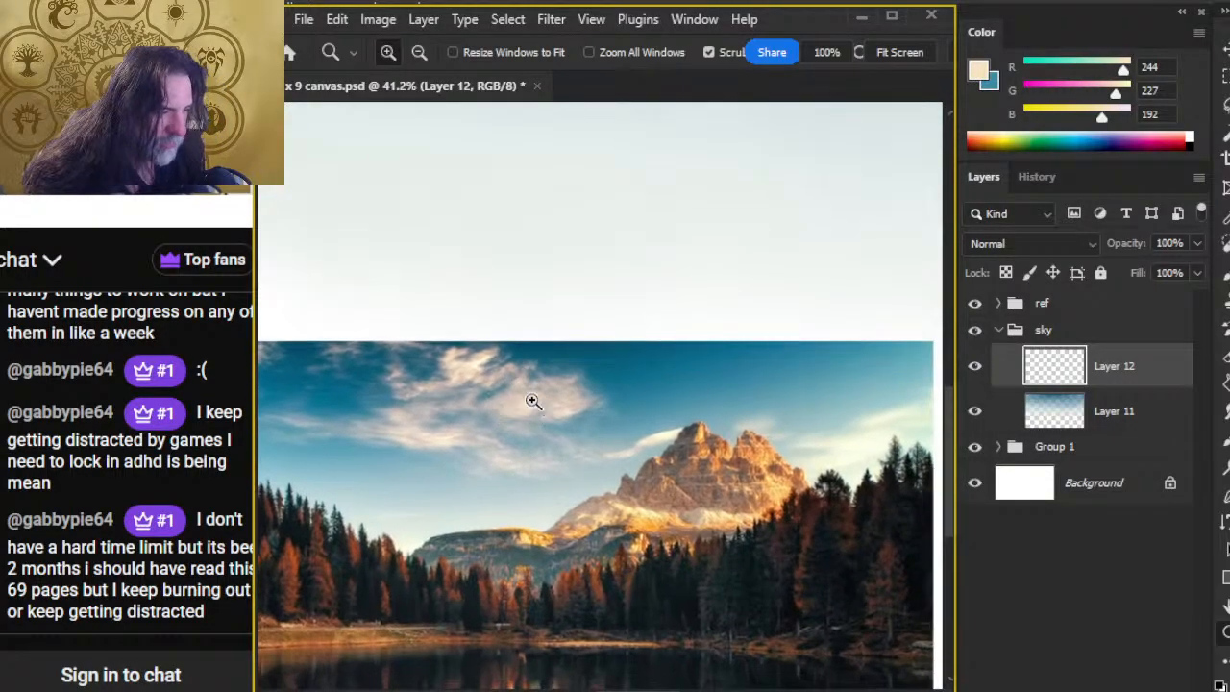
pyautogui.moveTo(838, 436); pyautogui.dragTo(751, 487)
pyautogui.press('b')
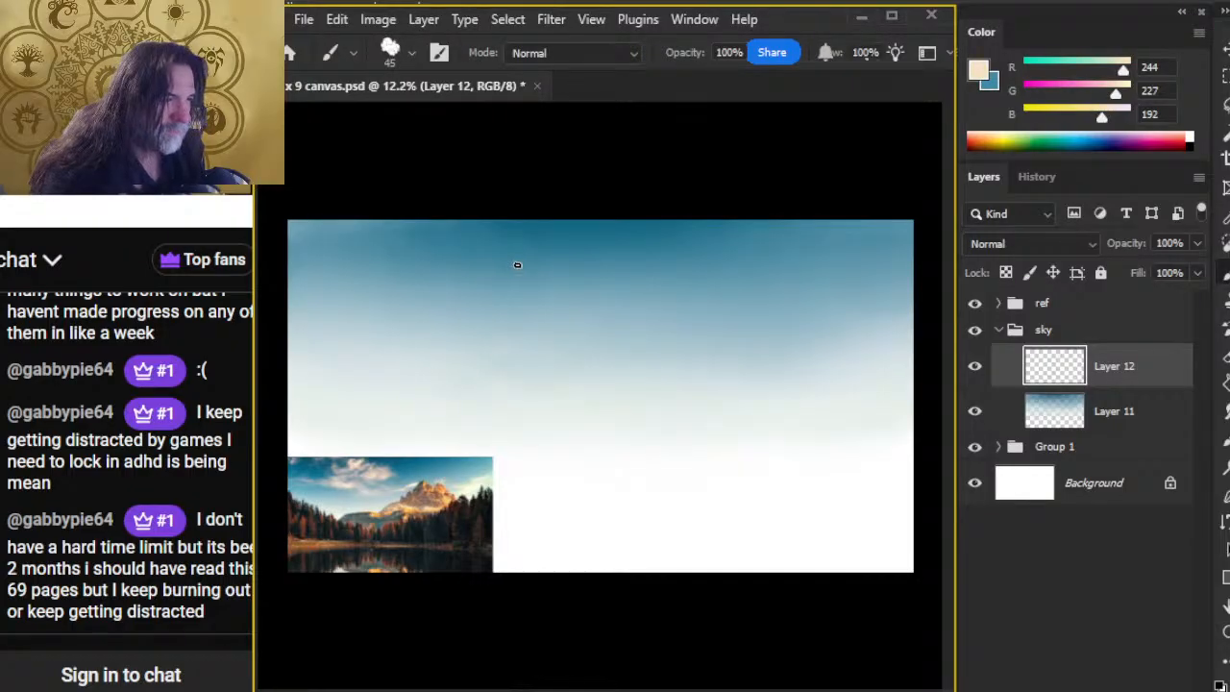
# Step: Try a thin curved peach cloud stroke in the middle of the sky, using the reference photo's clouds as a guide
pyautogui.press('z')
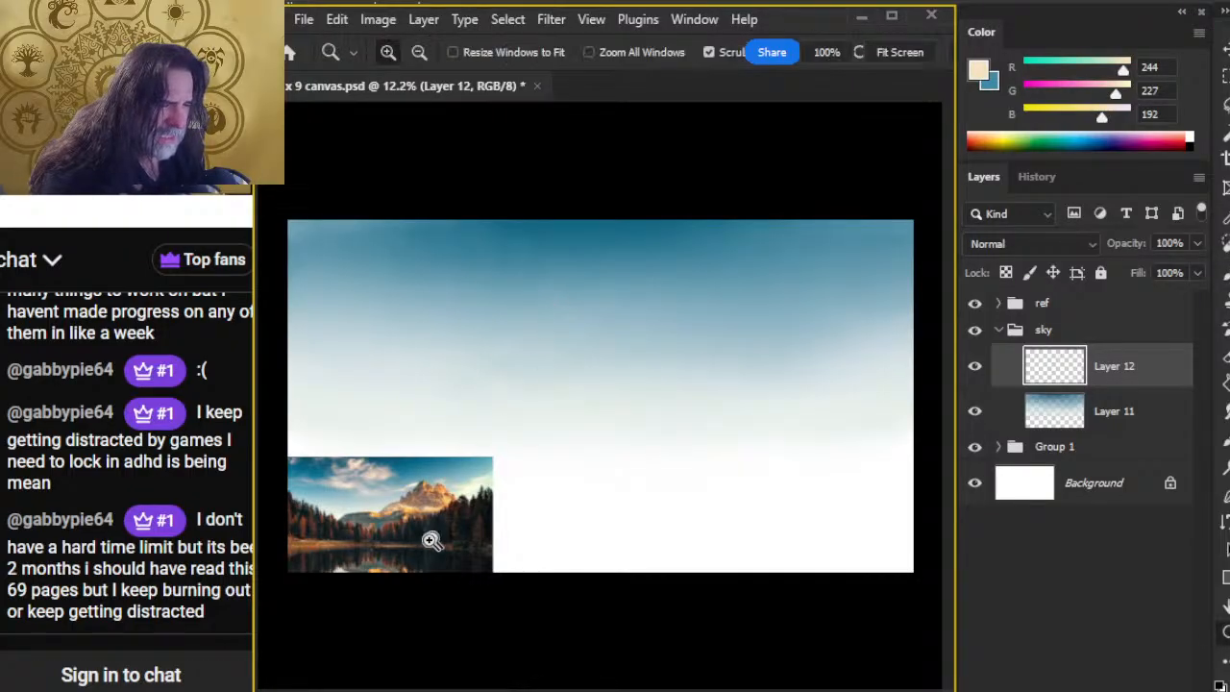
pyautogui.moveTo(426, 536)
pyautogui.mouseDown()
pyautogui.moveTo(609, 513)
pyautogui.moveTo(543, 510)
pyautogui.mouseUp()
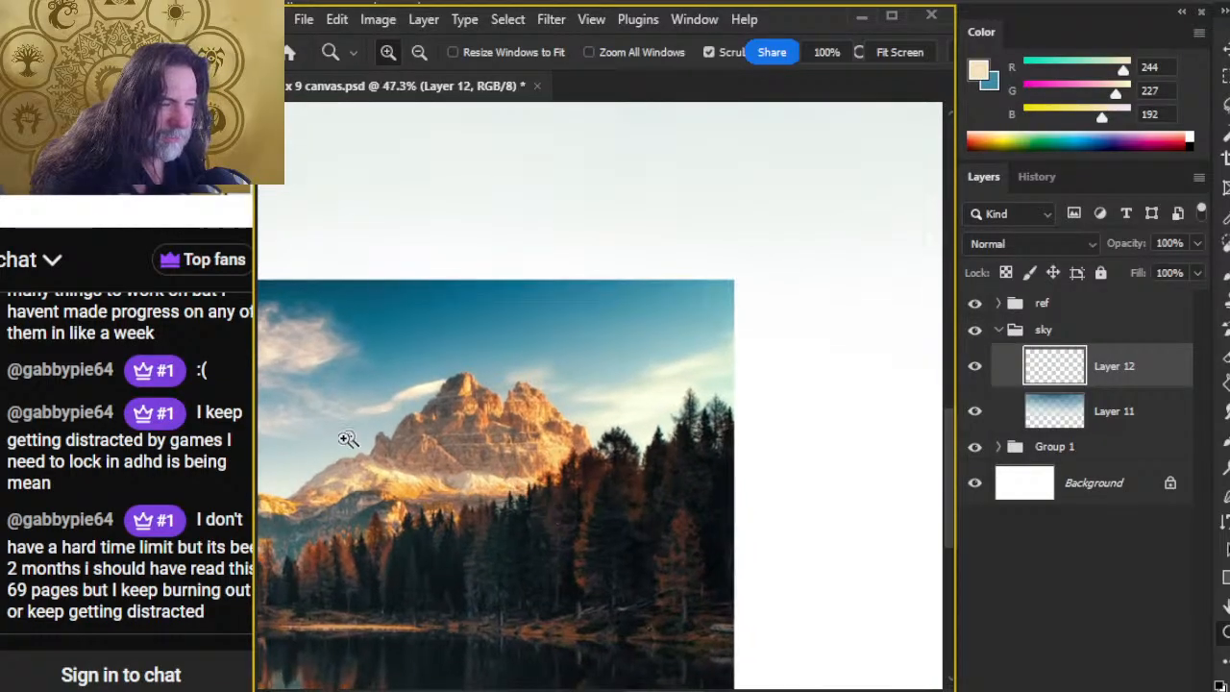
pyautogui.moveTo(659, 423); pyautogui.dragTo(659, 399)
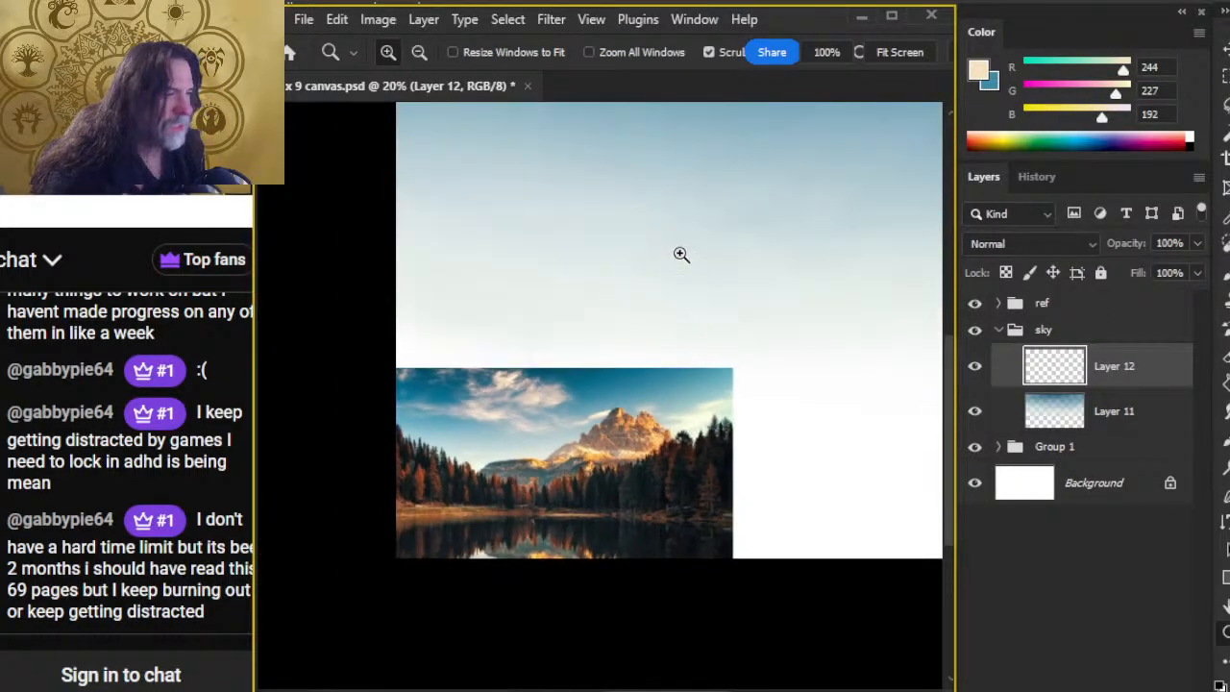
pyautogui.press('b')
pyautogui.moveTo(774, 315); pyautogui.dragTo(546, 330)
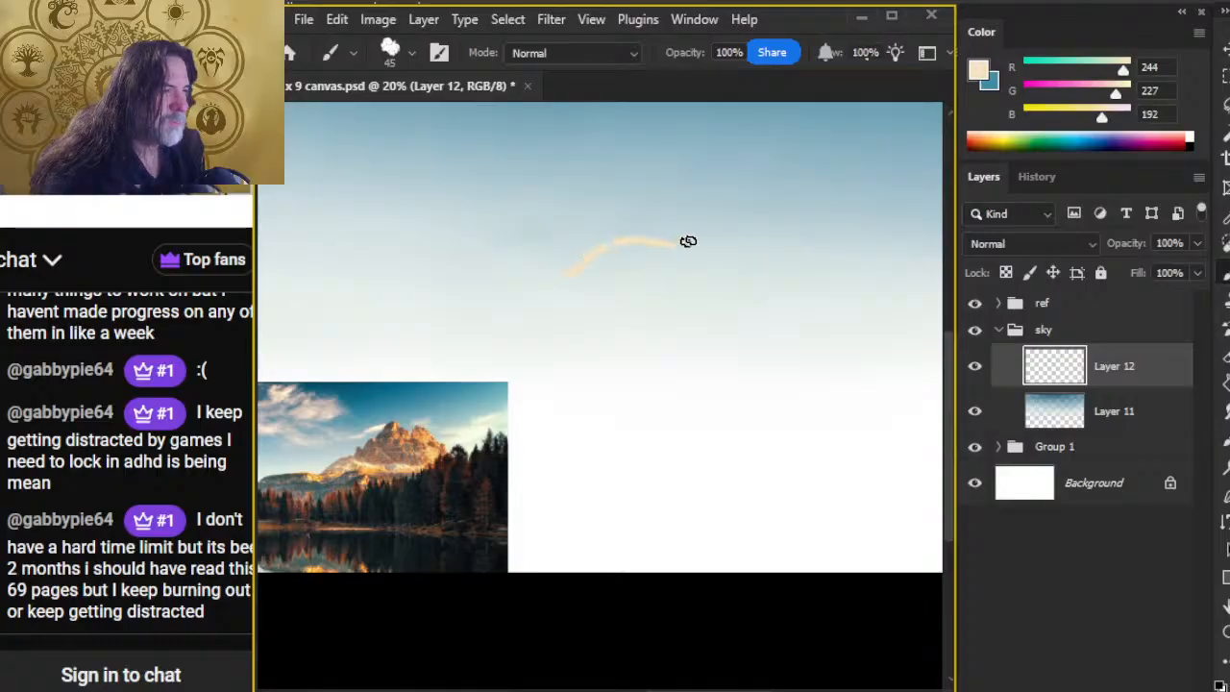
# Step: Sample light cream (RGB 255, 250, 215) for the brush from the small cloud touching the reference photo's peak
pyautogui.press('z')
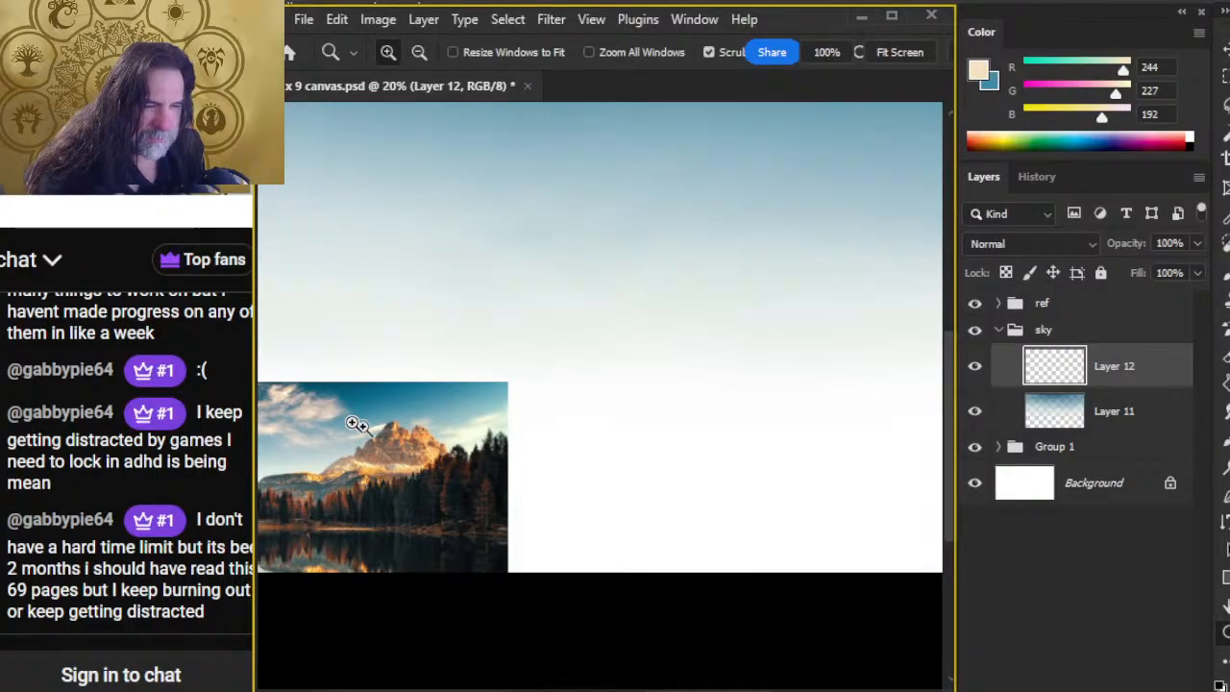
pyautogui.moveTo(352, 426); pyautogui.dragTo(544, 450)
pyautogui.press('b')
pyautogui.keyDown('alt'); pyautogui.click(551, 438); pyautogui.keyUp('alt')
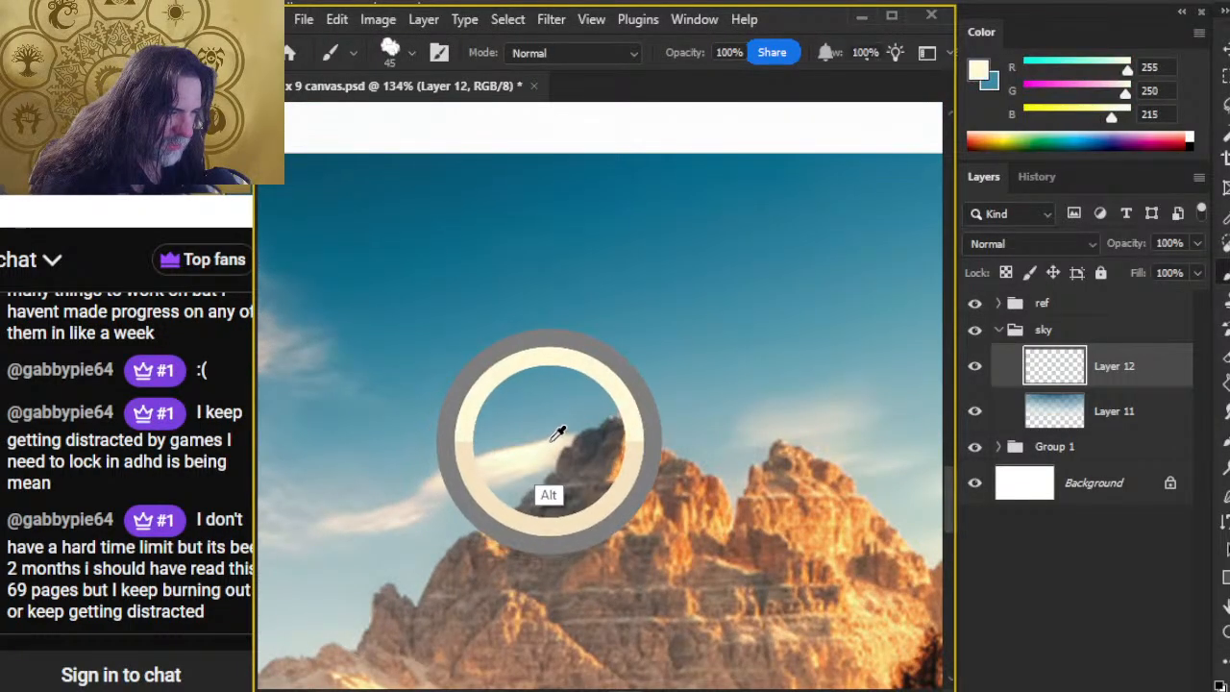
# Step: Try a thin wavy cream (RGB 248, 249, 218) stroke in the middle of the sky with the Smudge - Clouds brush
pyautogui.press('z')
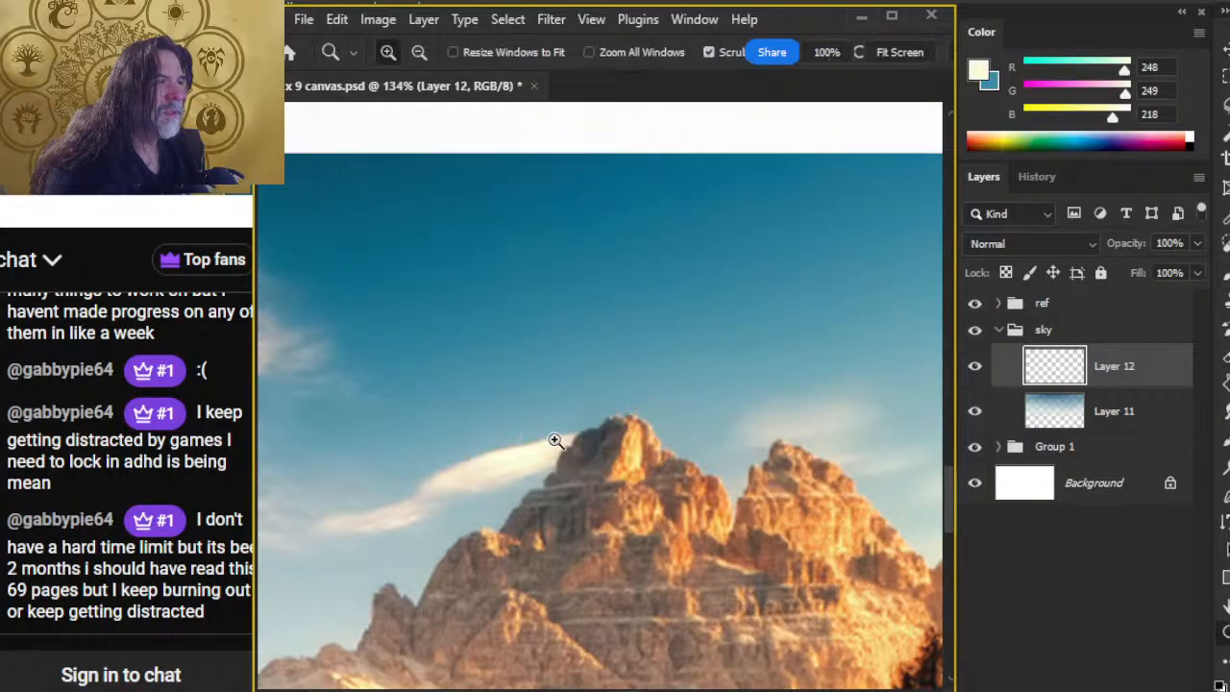
pyautogui.moveTo(757, 397); pyautogui.dragTo(659, 406)
pyautogui.press('b')
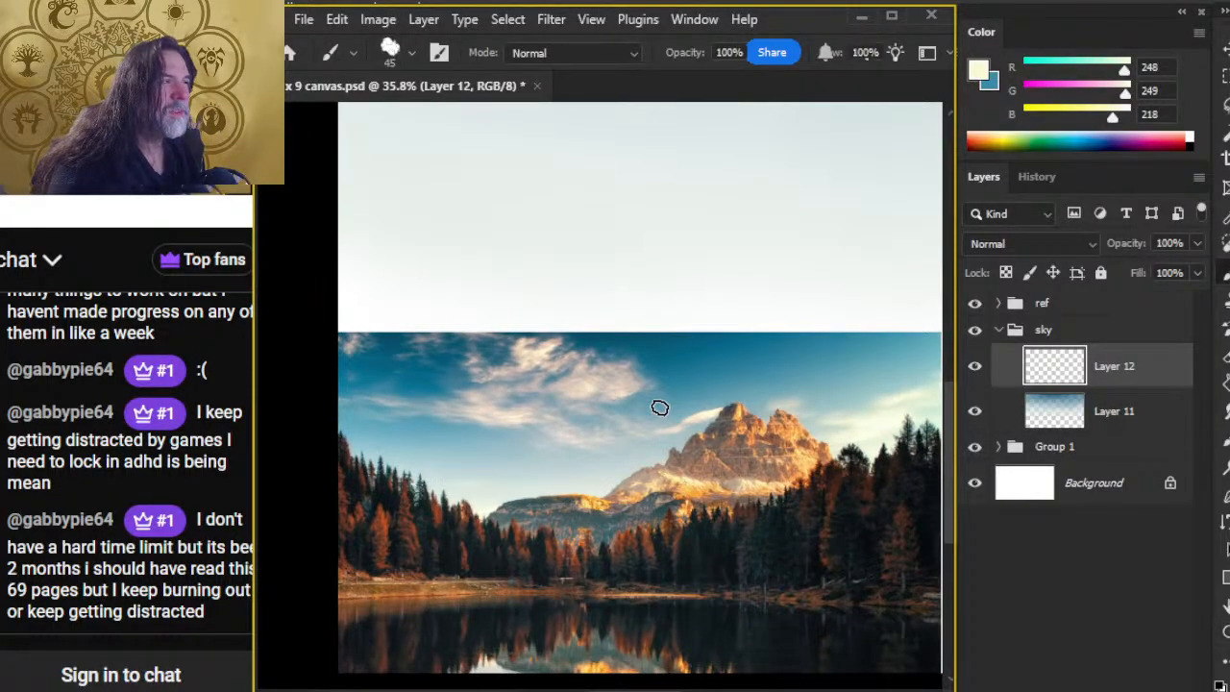
pyautogui.moveTo(688, 344); pyautogui.dragTo(544, 410)
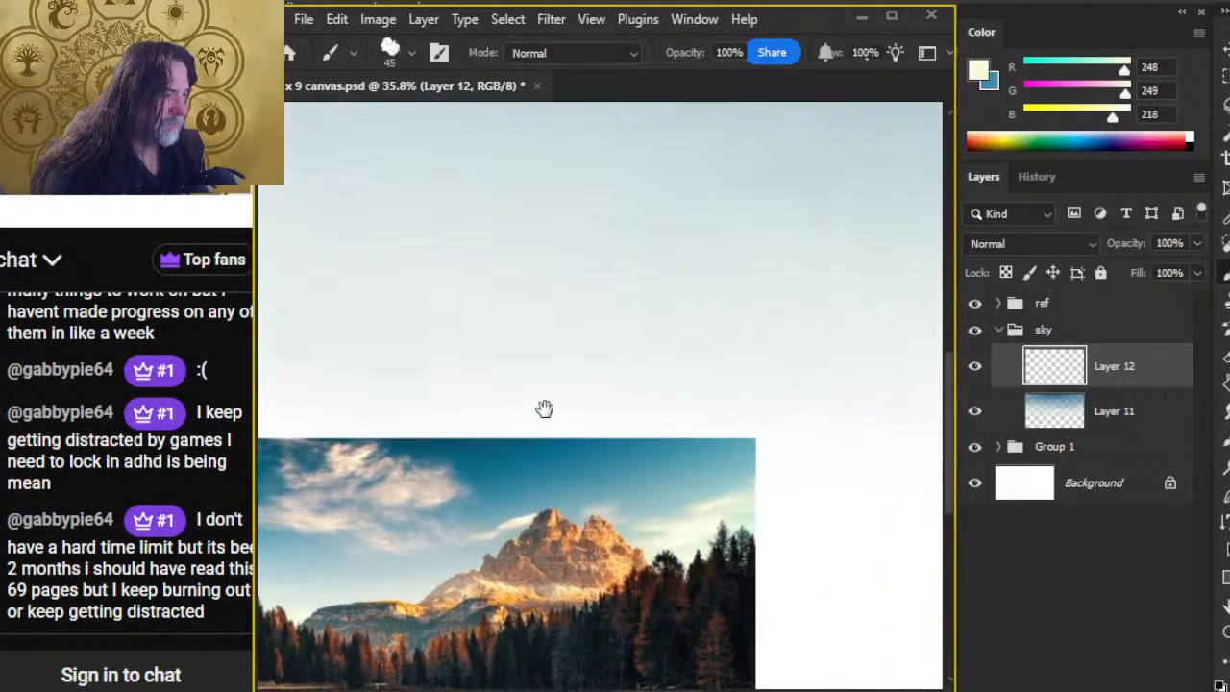
pyautogui.press('z')
pyautogui.moveTo(715, 452); pyautogui.dragTo(612, 456)
pyautogui.press('b')
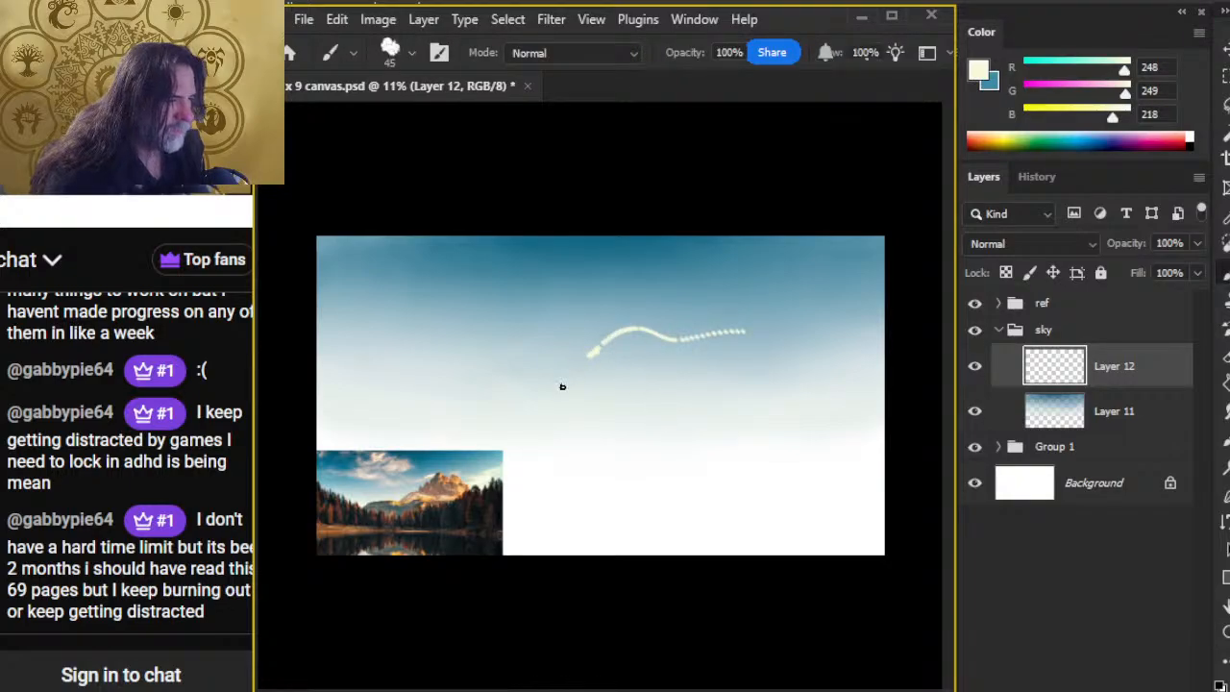
pyautogui.hotkey('ctrl', 'z')
# Step: Switch to a solid round brush and paint a thin cream cloud stroke, bent upward near its start, across the middle of the sky
pyautogui.rightClick(625, 358)
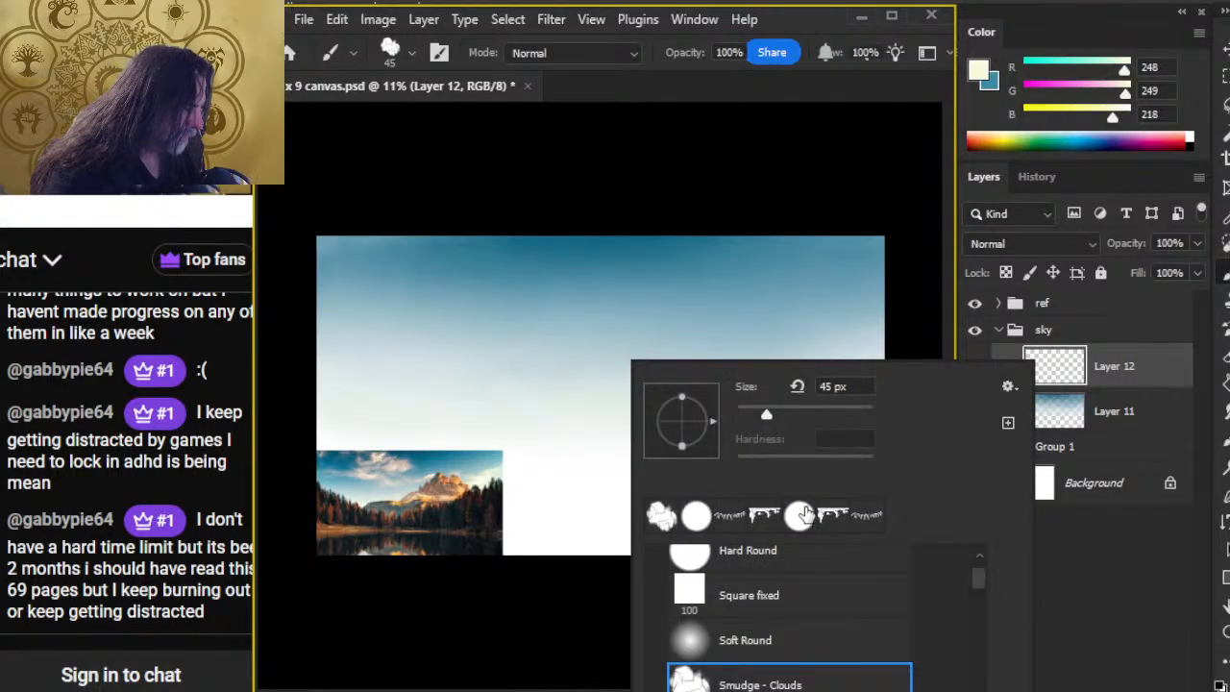
pyautogui.click(803, 516)
pyautogui.click(740, 111)
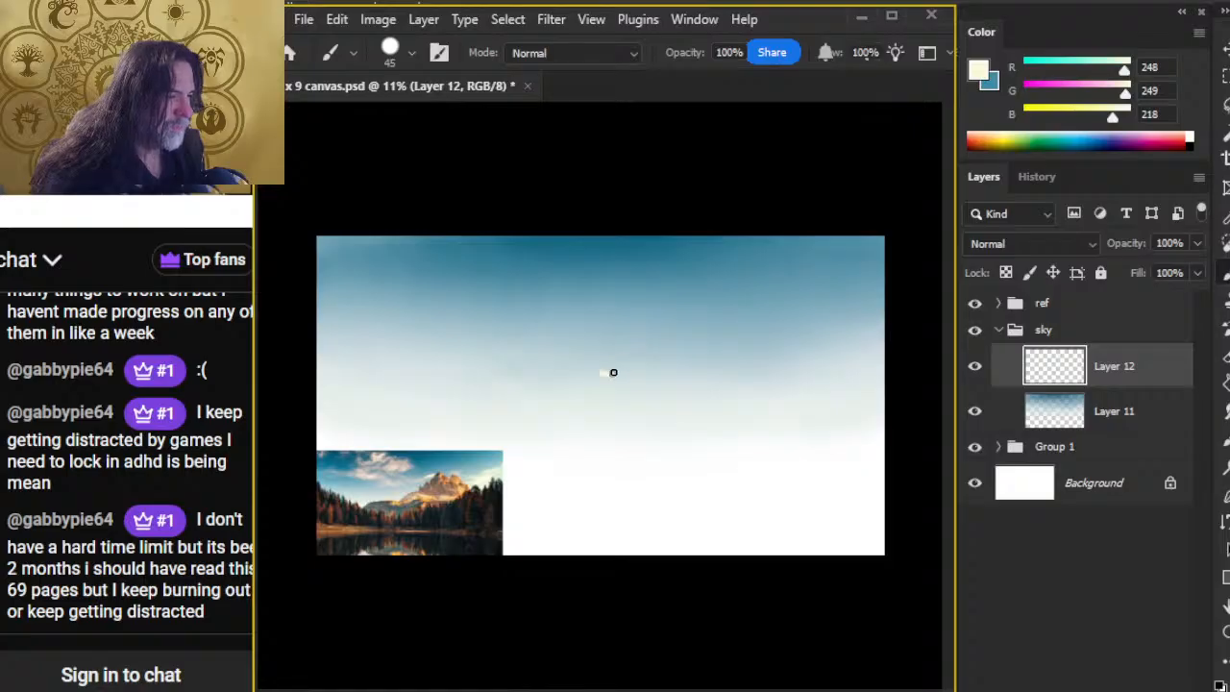
pyautogui.moveTo(613, 372); pyautogui.dragTo(787, 329)
# Step: Smudge the lower-left end of the cream cloud stroke into a soft tail with a size 150 cloud brush at 20% strength
pyautogui.press('z')
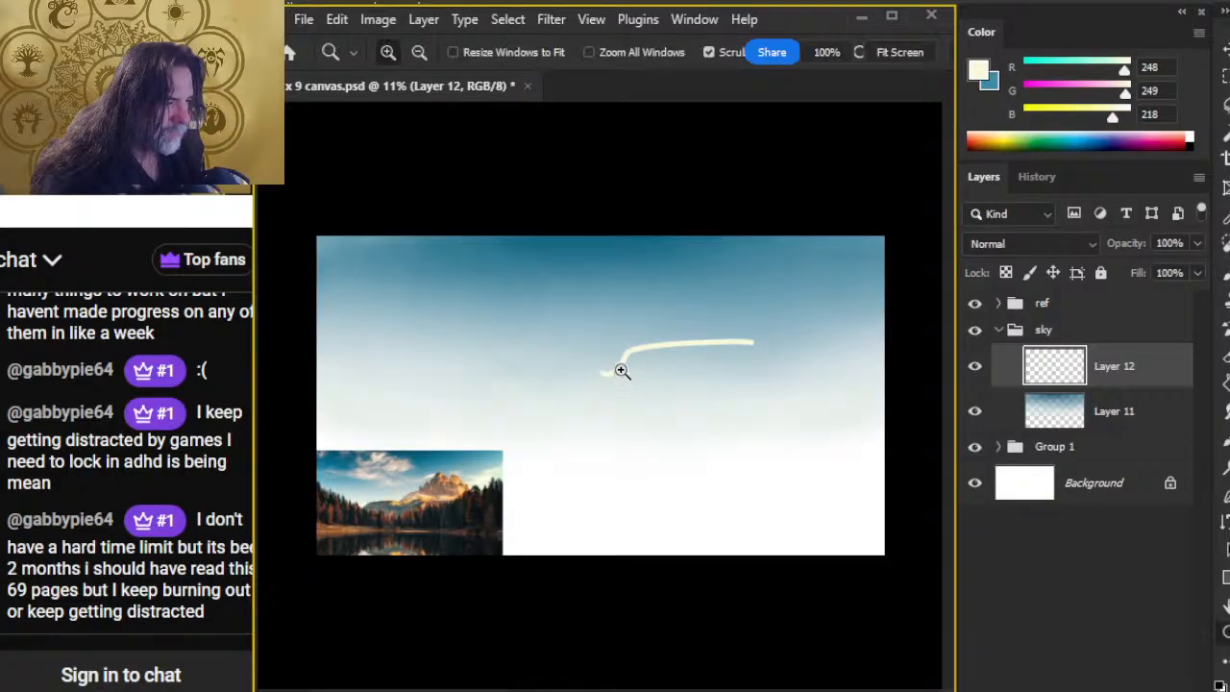
pyautogui.moveTo(621, 371); pyautogui.dragTo(694, 373)
pyautogui.press('r')
pyautogui.press('[')
pyautogui.press('[')
pyautogui.press('[')
pyautogui.press('[')
pyautogui.press('[')
pyautogui.press('[')
pyautogui.press('[')
pyautogui.press('[')
pyautogui.press('[')
pyautogui.press('[')
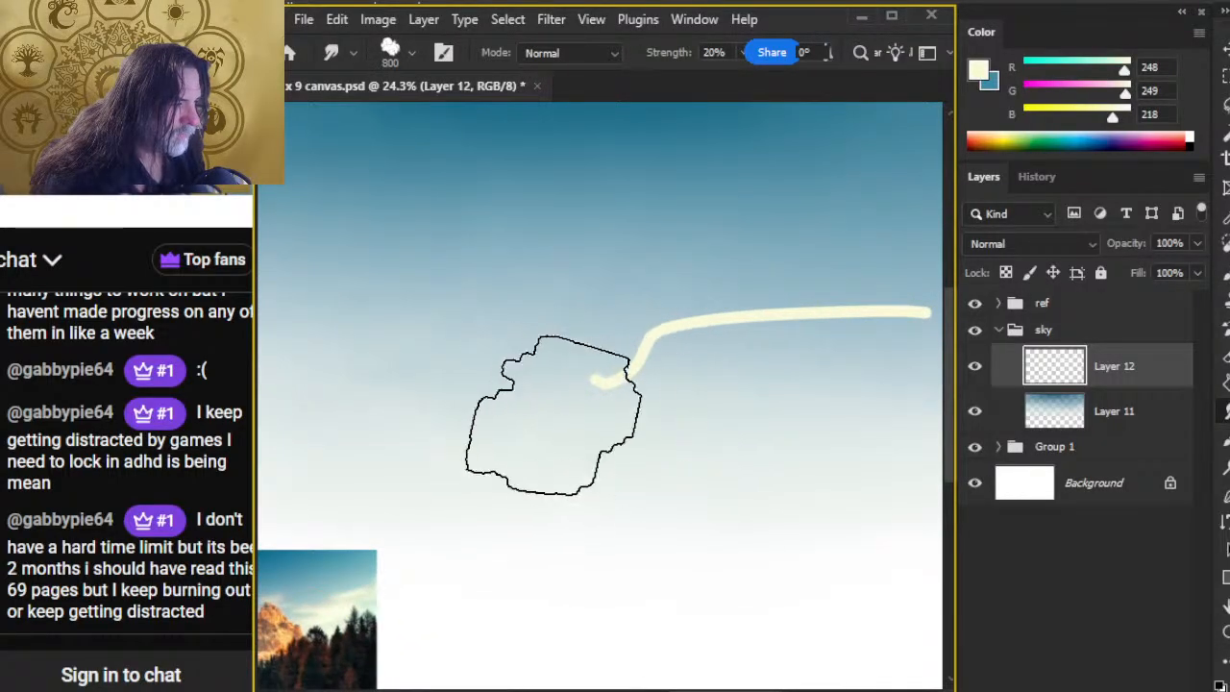
pyautogui.moveTo(619, 396); pyautogui.dragTo(532, 414)
pyautogui.moveTo(607, 393); pyautogui.dragTo(489, 445)
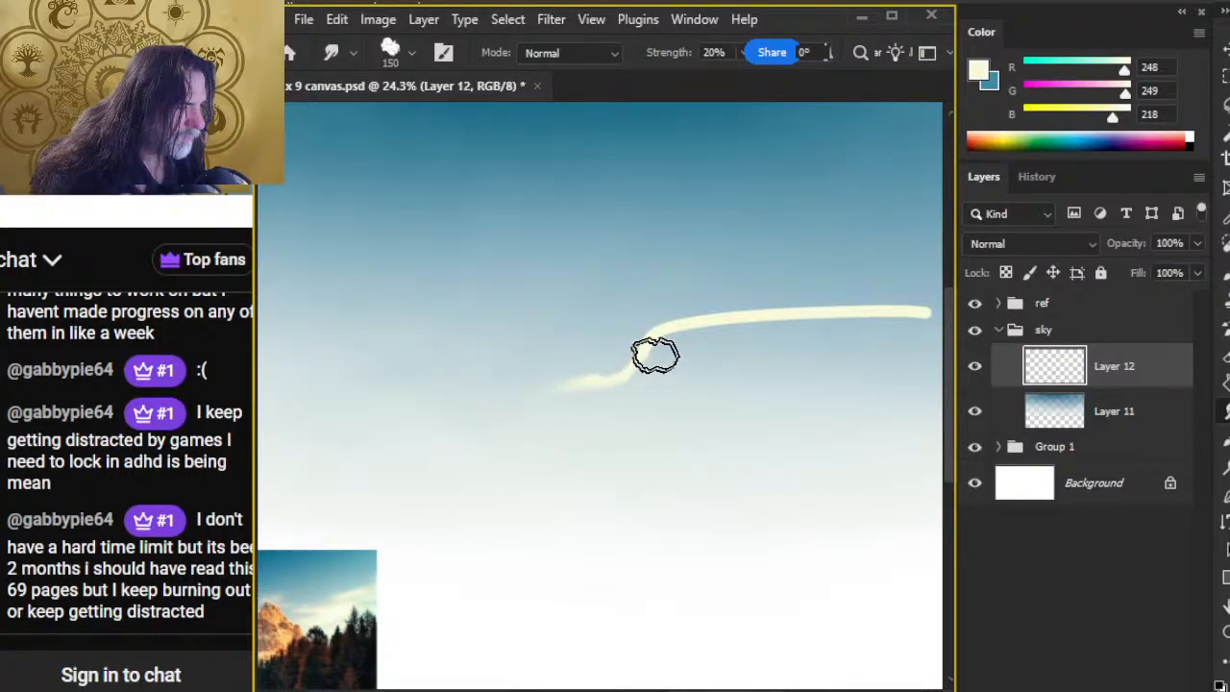
# Step: Smudge the bend of the cream cloud stroke downward to soften its underside, keeping the size 150 cloud brush
pyautogui.moveTo(676, 346); pyautogui.dragTo(572, 417)
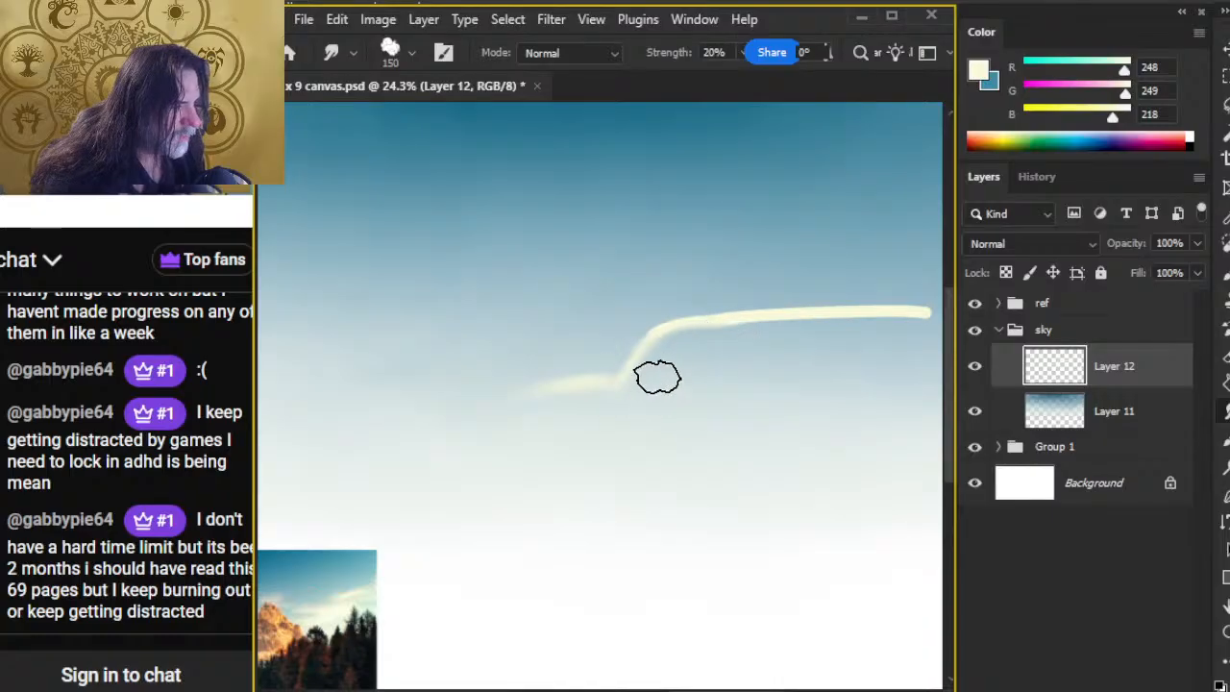
pyautogui.press('b')
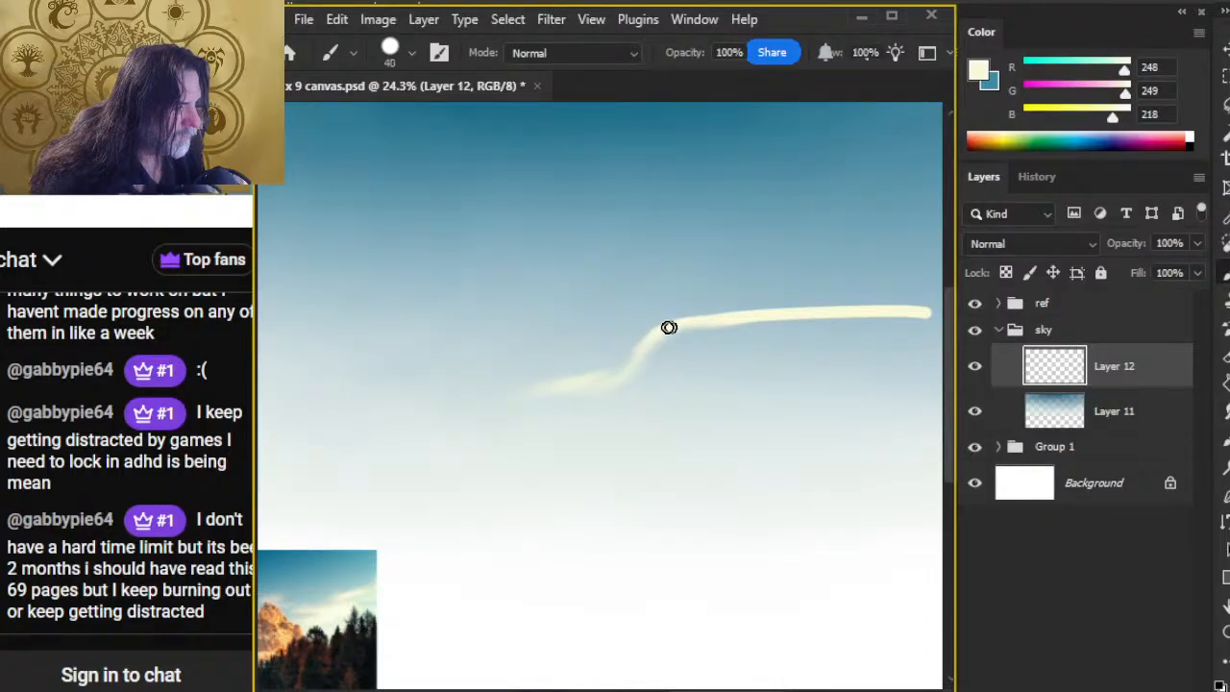
pyautogui.press('r')
pyautogui.moveTo(669, 328)
pyautogui.mouseDown()
pyautogui.moveTo(612, 370)
pyautogui.moveTo(635, 384)
pyautogui.moveTo(657, 373)
pyautogui.moveTo(594, 390)
pyautogui.moveTo(615, 400)
pyautogui.moveTo(570, 403)
pyautogui.mouseUp()
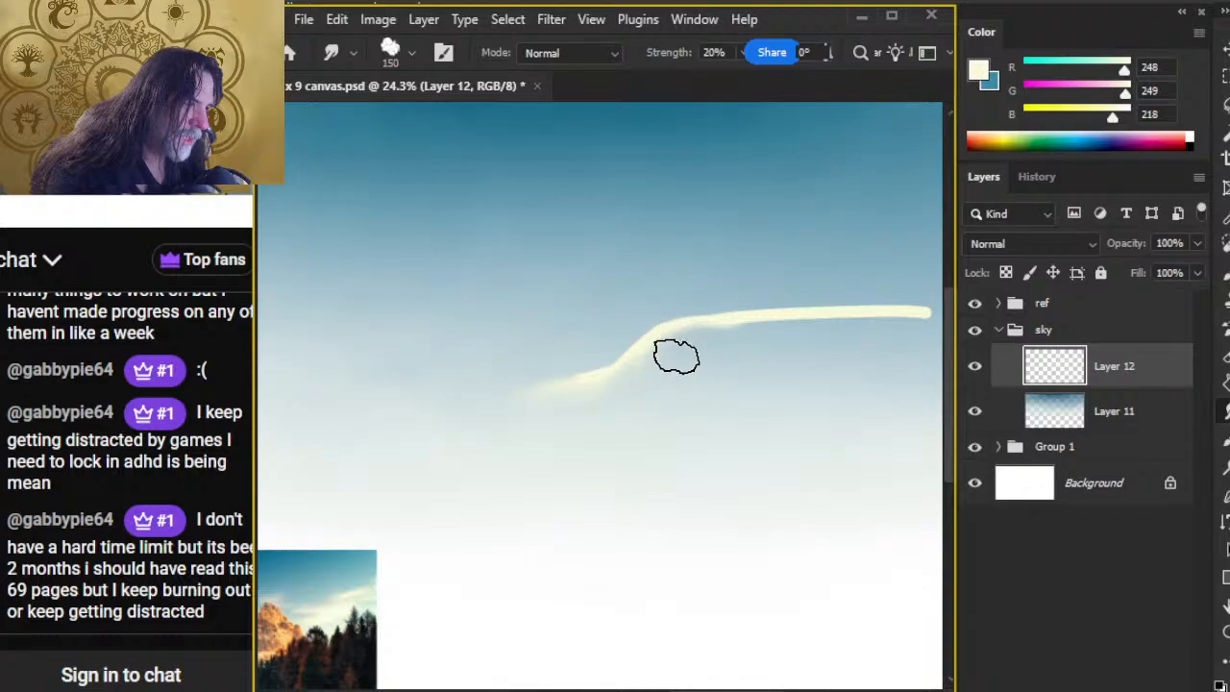
# Step: Using the reference photo's cloud beside the peak as a guide, smudge the cream stroke's underside and right end at brush size 100
pyautogui.moveTo(527, 508); pyautogui.dragTo(866, 258)
pyautogui.press('z')
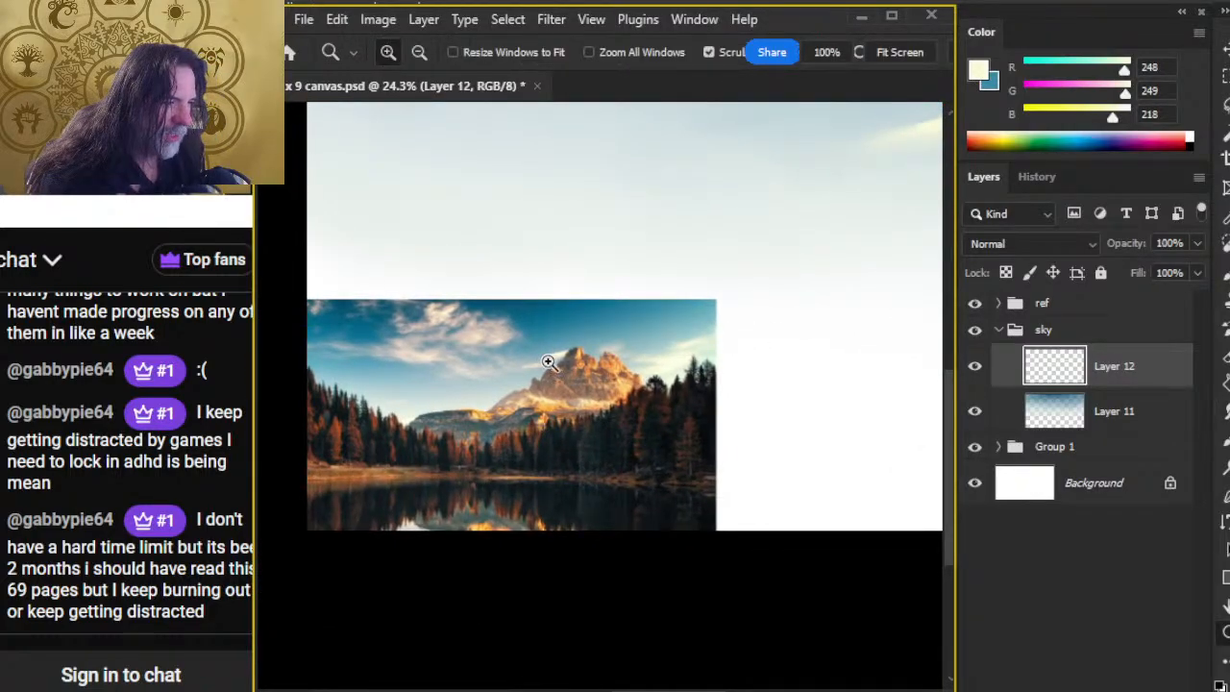
pyautogui.moveTo(548, 362); pyautogui.dragTo(502, 398)
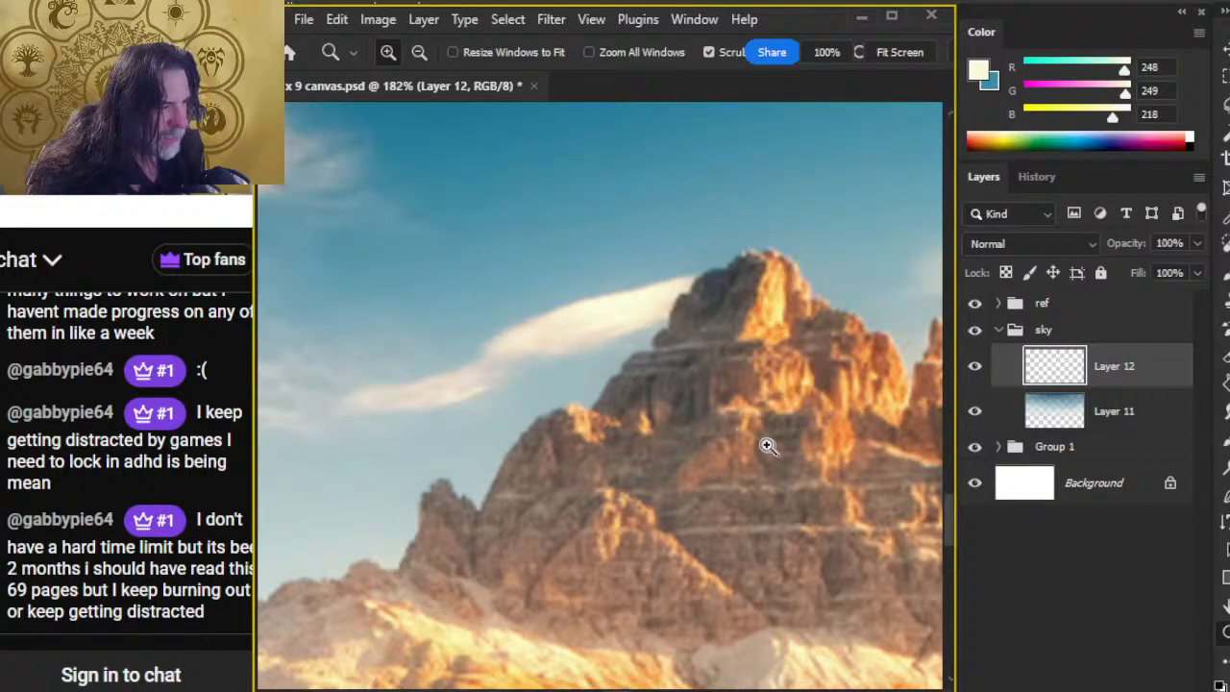
pyautogui.moveTo(782, 445); pyautogui.dragTo(585, 459)
pyautogui.moveTo(923, 392); pyautogui.dragTo(494, 450)
pyautogui.moveTo(751, 376); pyautogui.dragTo(393, 598)
pyautogui.press('r')
pyautogui.press('[')
pyautogui.press('[')
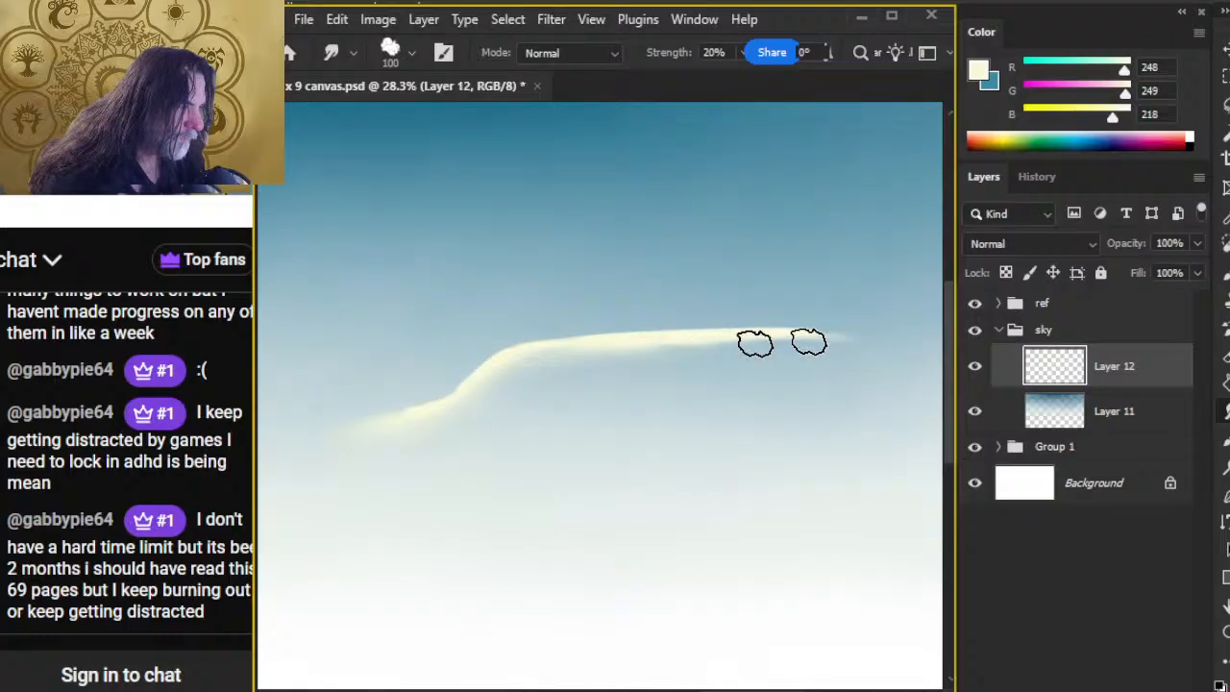
# Step: Refine the cream cloud's edges and fade its right end with the Smudge tool, varying the brush size between 150 and 80
pyautogui.press(']')
pyautogui.press(']')
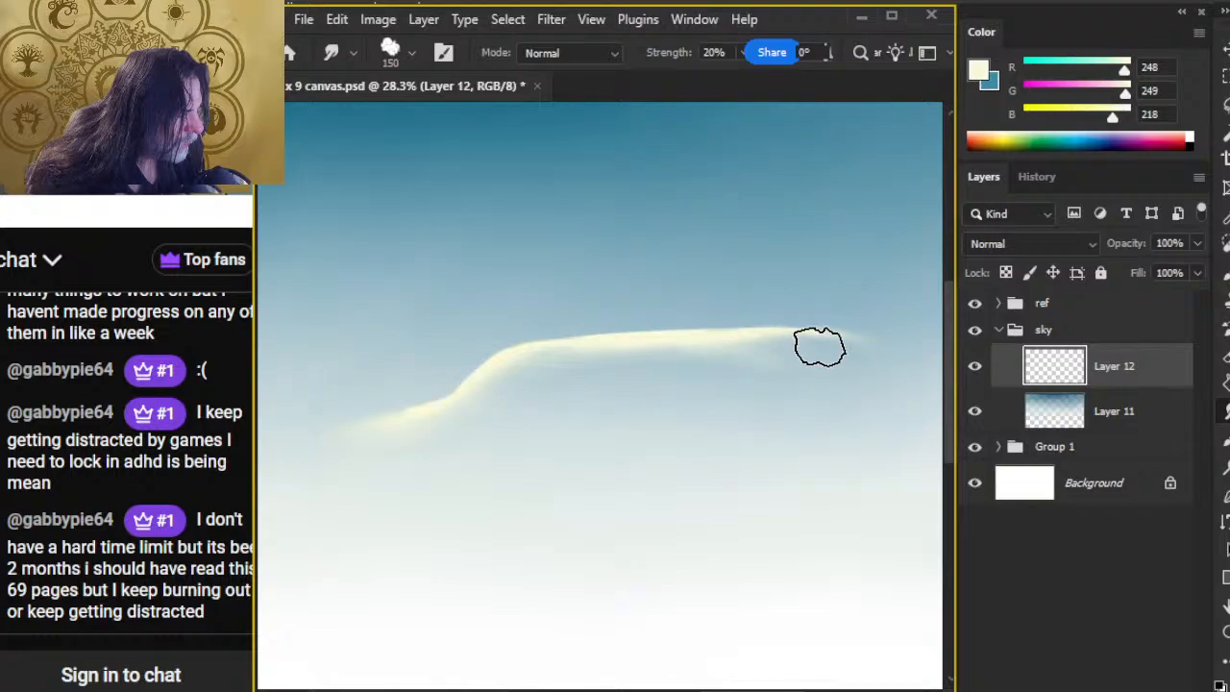
pyautogui.press('[')
pyautogui.press('[')
pyautogui.press('[')
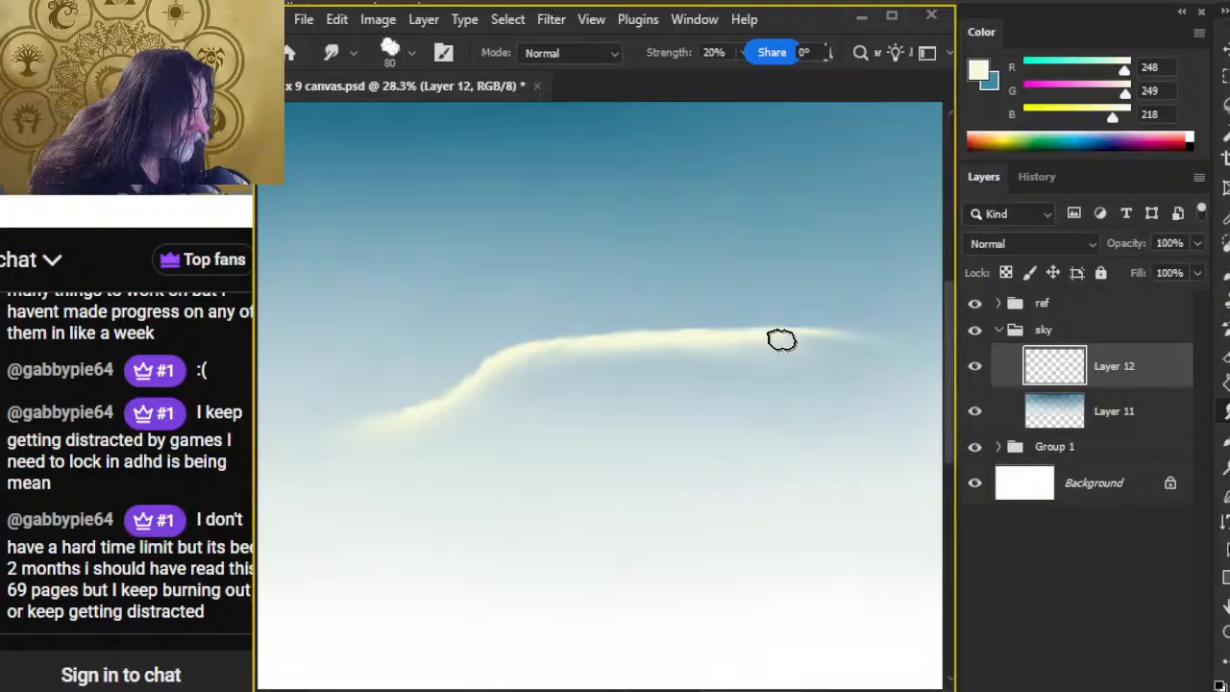
pyautogui.press(']')
pyautogui.press(']')
pyautogui.press(']')
pyautogui.press(']')
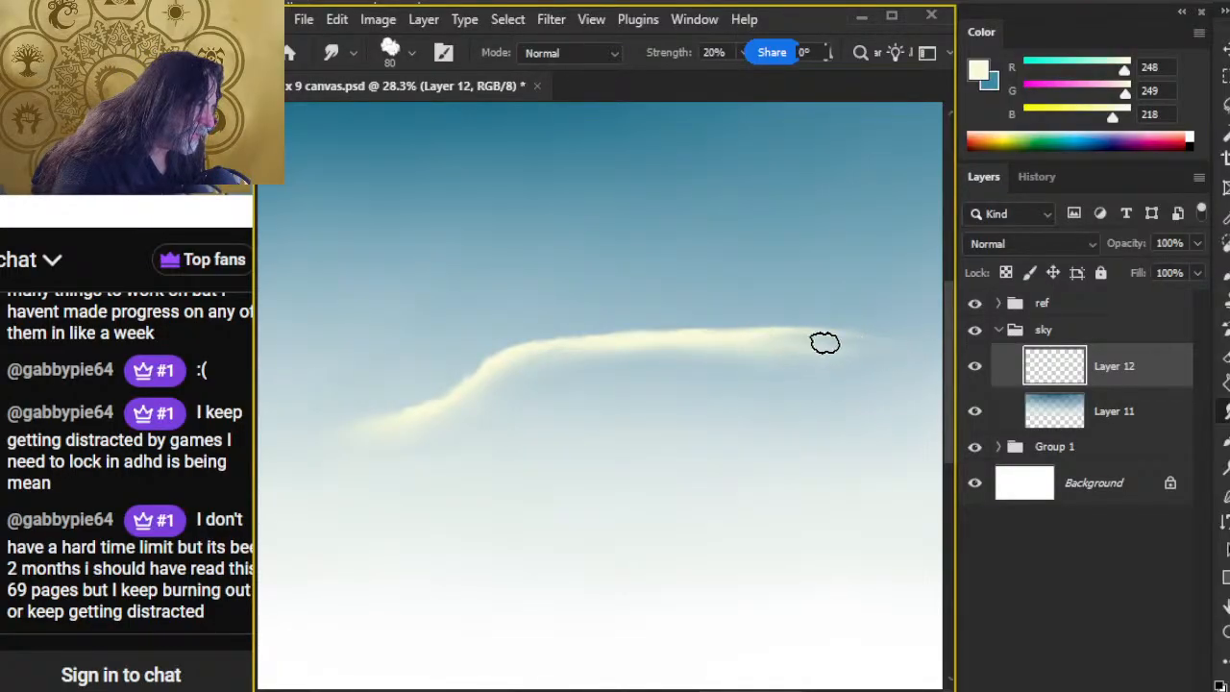
pyautogui.moveTo(886, 327); pyautogui.dragTo(928, 327)
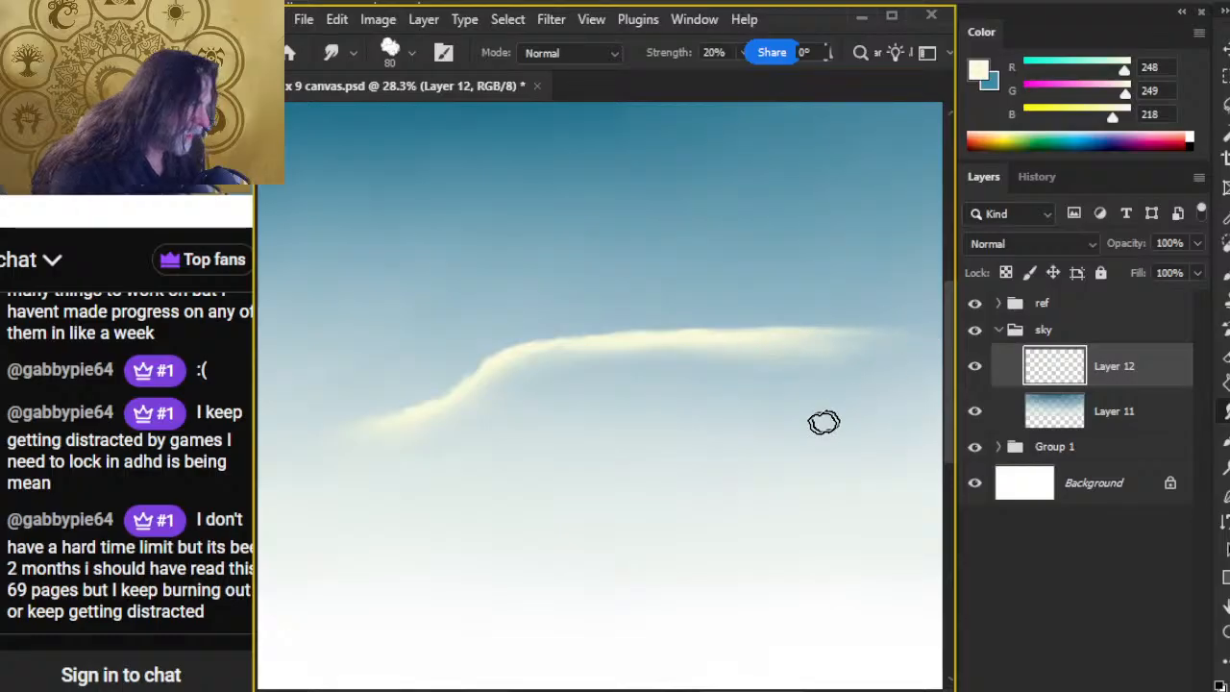
# Step: Examine the wispy clouds around the reference photo's peaks up close, marking their direction with temporary Lasso outlines
pyautogui.hotkey('alt', 'Tab')
pyautogui.hotkey('alt', 'Tab')
pyautogui.press('z')
pyautogui.moveTo(702, 575); pyautogui.dragTo(528, 586)
pyautogui.moveTo(482, 460); pyautogui.dragTo(482, 420)
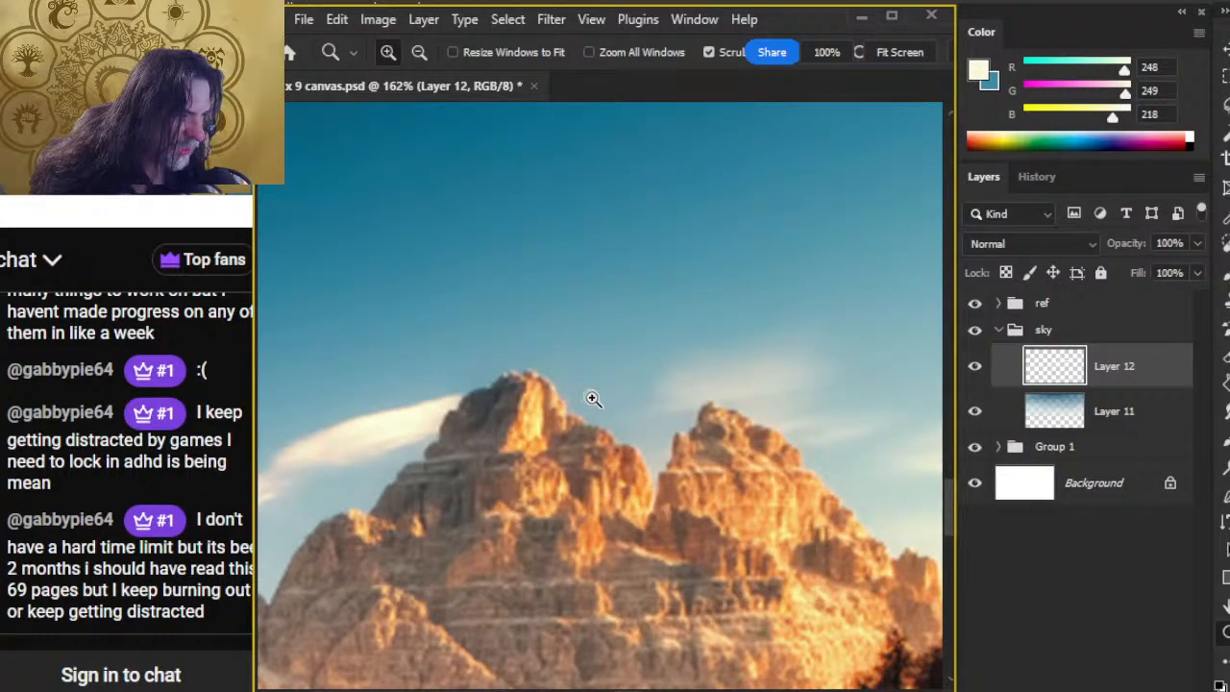
pyautogui.press('l')
pyautogui.moveTo(699, 442)
pyautogui.mouseDown()
pyautogui.moveTo(440, 488)
pyautogui.moveTo(471, 413)
pyautogui.mouseUp()
pyautogui.moveTo(776, 568)
pyautogui.mouseDown()
pyautogui.moveTo(430, 425)
pyautogui.moveTo(394, 430)
pyautogui.mouseUp()
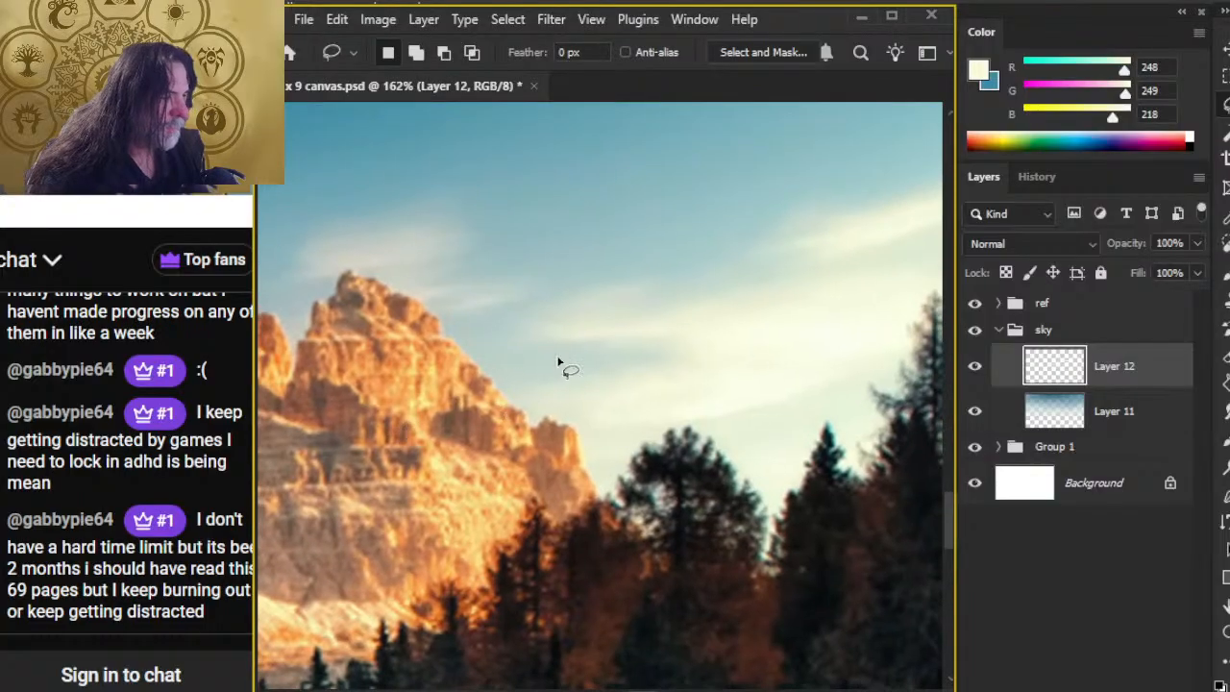
pyautogui.moveTo(697, 282)
pyautogui.mouseDown()
pyautogui.moveTo(689, 291)
pyautogui.moveTo(698, 286)
pyautogui.mouseUp()
pyautogui.moveTo(549, 258)
pyautogui.mouseDown()
pyautogui.moveTo(393, 297)
pyautogui.moveTo(540, 271)
pyautogui.mouseUp()
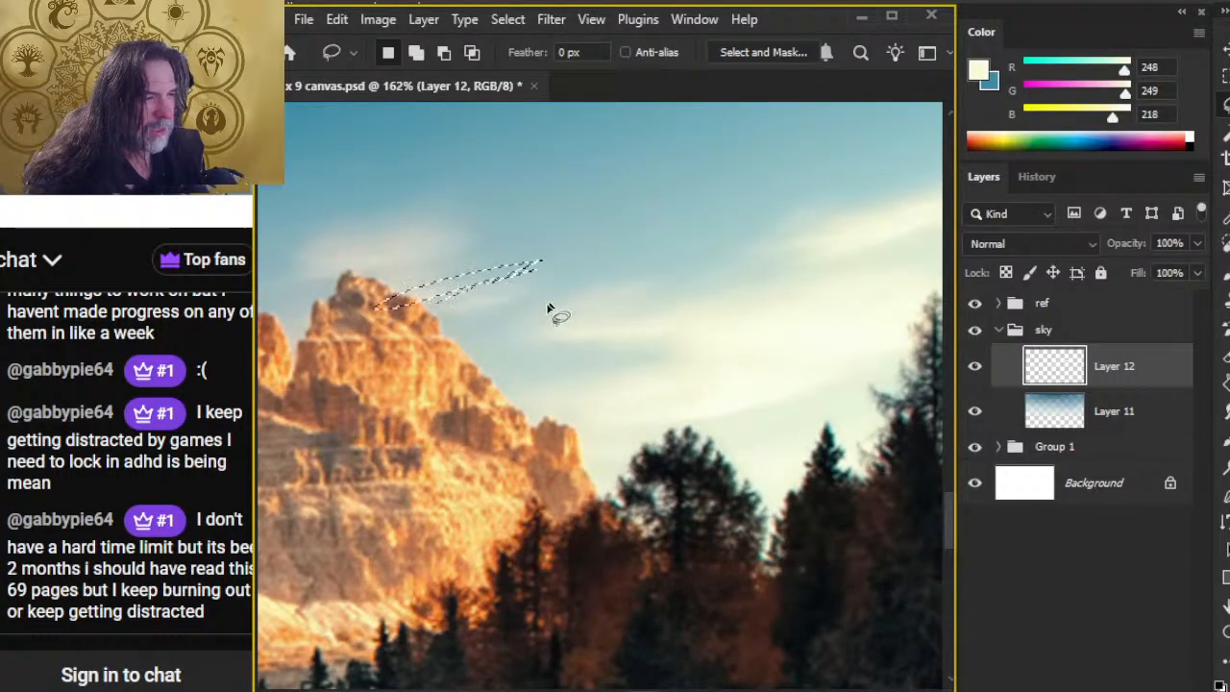
pyautogui.click(519, 309)
# Step: Study the streaked clouds between the reference photo's peak and the right-hand trees, tracing temporary Lasso shapes and clearing them
pyautogui.moveTo(553, 383); pyautogui.dragTo(748, 387)
pyautogui.moveTo(636, 229)
pyautogui.mouseDown()
pyautogui.moveTo(657, 237)
pyautogui.moveTo(639, 230)
pyautogui.mouseUp()
pyautogui.moveTo(754, 279)
pyautogui.mouseDown()
pyautogui.moveTo(720, 282)
pyautogui.moveTo(754, 278)
pyautogui.mouseUp()
pyautogui.moveTo(888, 298); pyautogui.dragTo(914, 296)
pyautogui.moveTo(478, 459); pyautogui.dragTo(776, 455)
pyautogui.moveTo(570, 256)
pyautogui.mouseDown()
pyautogui.moveTo(298, 368)
pyautogui.moveTo(302, 380)
pyautogui.moveTo(617, 315)
pyautogui.moveTo(573, 257)
pyautogui.mouseUp()
pyautogui.moveTo(764, 475)
pyautogui.mouseDown()
pyautogui.moveTo(577, 473)
pyautogui.moveTo(644, 447)
pyautogui.mouseUp()
pyautogui.moveTo(732, 435)
pyautogui.mouseDown()
pyautogui.moveTo(494, 361)
pyautogui.moveTo(501, 345)
pyautogui.moveTo(730, 434)
pyautogui.mouseUp()
pyautogui.hotkey('ctrl', 'd')
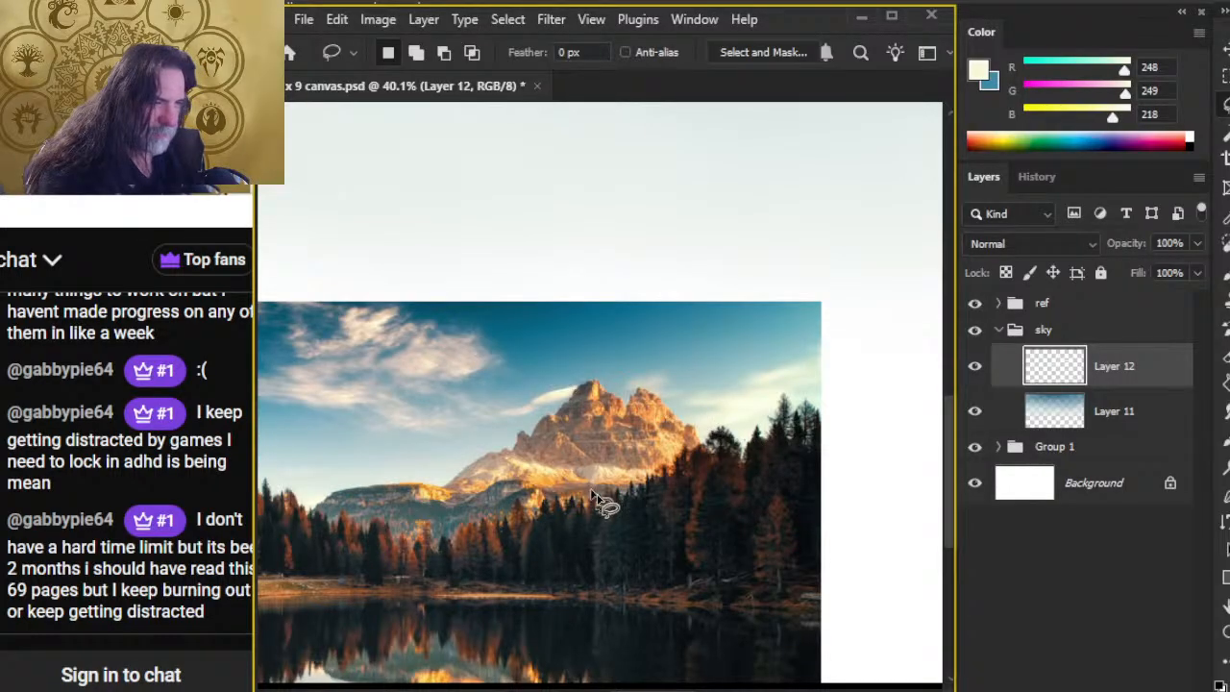
# Step: Examine the large cloud in the reference photo's sky up close, outlining it with the Lasso and clearing the selection
pyautogui.moveTo(448, 377)
pyautogui.mouseDown()
pyautogui.moveTo(390, 381)
pyautogui.moveTo(468, 416)
pyautogui.moveTo(623, 414)
pyautogui.mouseUp()
pyautogui.hotkey('ctrl', 'space')
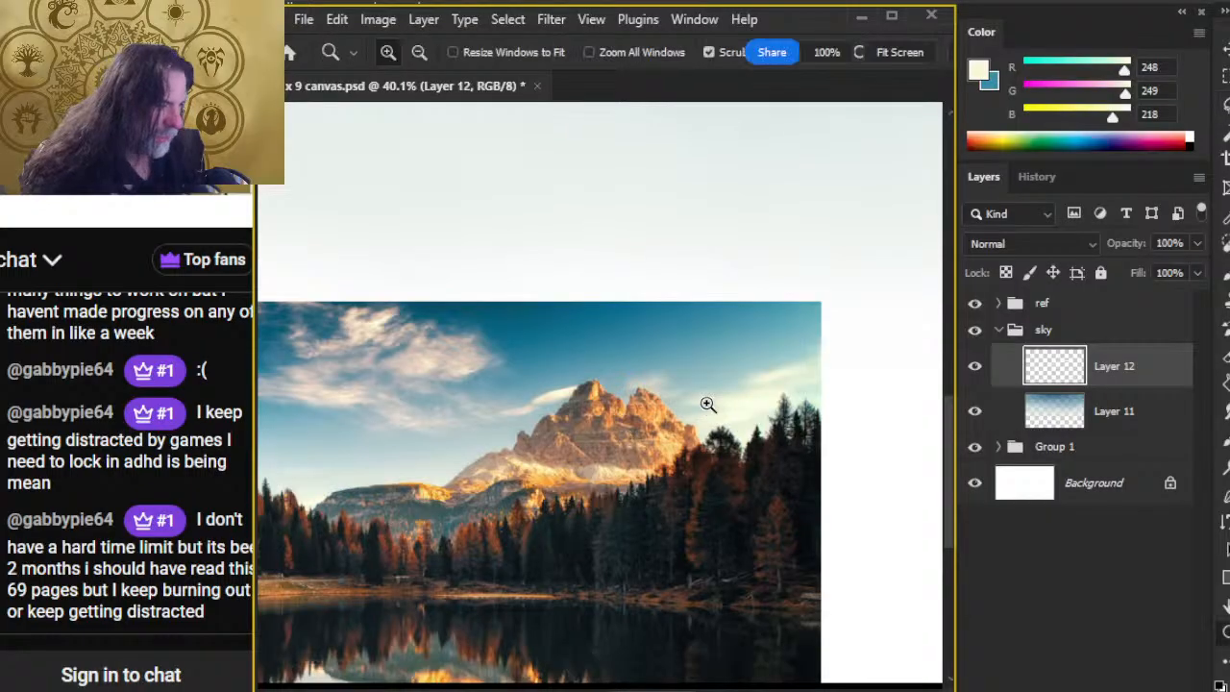
pyautogui.moveTo(693, 403)
pyautogui.mouseDown()
pyautogui.moveTo(775, 382)
pyautogui.moveTo(658, 425)
pyautogui.moveTo(770, 394)
pyautogui.mouseUp()
pyautogui.press('space')
pyautogui.moveTo(419, 514); pyautogui.dragTo(794, 528)
pyautogui.press('space')
pyautogui.moveTo(552, 411); pyautogui.dragTo(637, 472)
pyautogui.moveTo(689, 321)
pyautogui.mouseDown()
pyautogui.moveTo(377, 285)
pyautogui.moveTo(291, 493)
pyautogui.moveTo(810, 400)
pyautogui.moveTo(812, 357)
pyautogui.mouseUp()
pyautogui.hotkey('ctrl', 'd')
# Step: Compare the small cloud beside the reference photo's peak with the large cloud, outlining both with temporary Lasso selections
pyautogui.press('space')
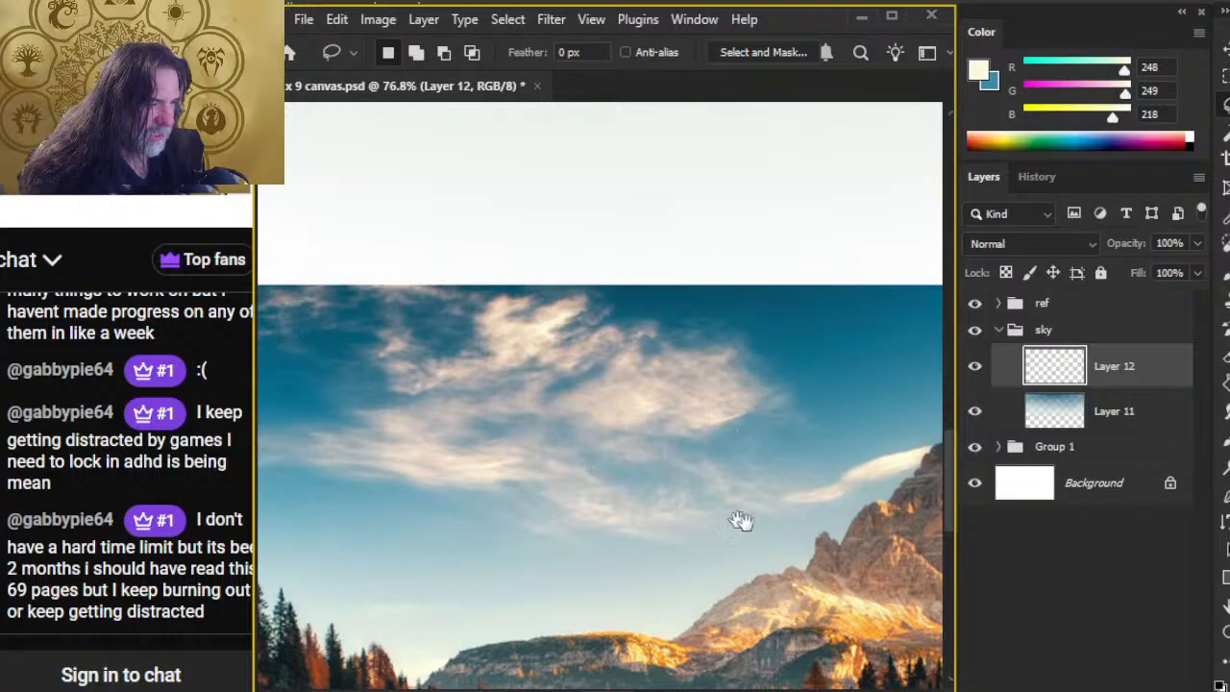
pyautogui.moveTo(745, 524); pyautogui.dragTo(565, 483)
pyautogui.moveTo(702, 411)
pyautogui.mouseDown()
pyautogui.moveTo(648, 423)
pyautogui.moveTo(792, 413)
pyautogui.moveTo(695, 488)
pyautogui.mouseUp()
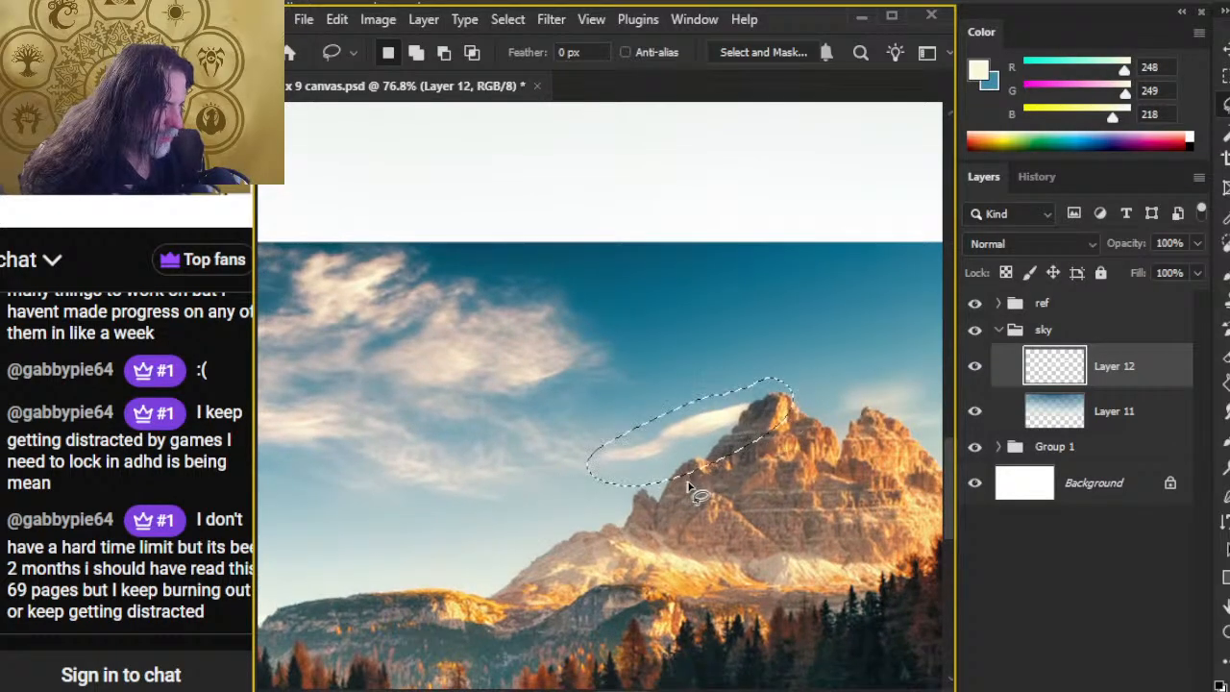
pyautogui.moveTo(434, 432)
pyautogui.mouseDown()
pyautogui.moveTo(620, 361)
pyautogui.moveTo(274, 269)
pyautogui.mouseUp()
pyautogui.press('space')
pyautogui.moveTo(474, 482)
pyautogui.mouseDown()
pyautogui.moveTo(541, 246)
pyautogui.moveTo(500, 457)
pyautogui.mouseUp()
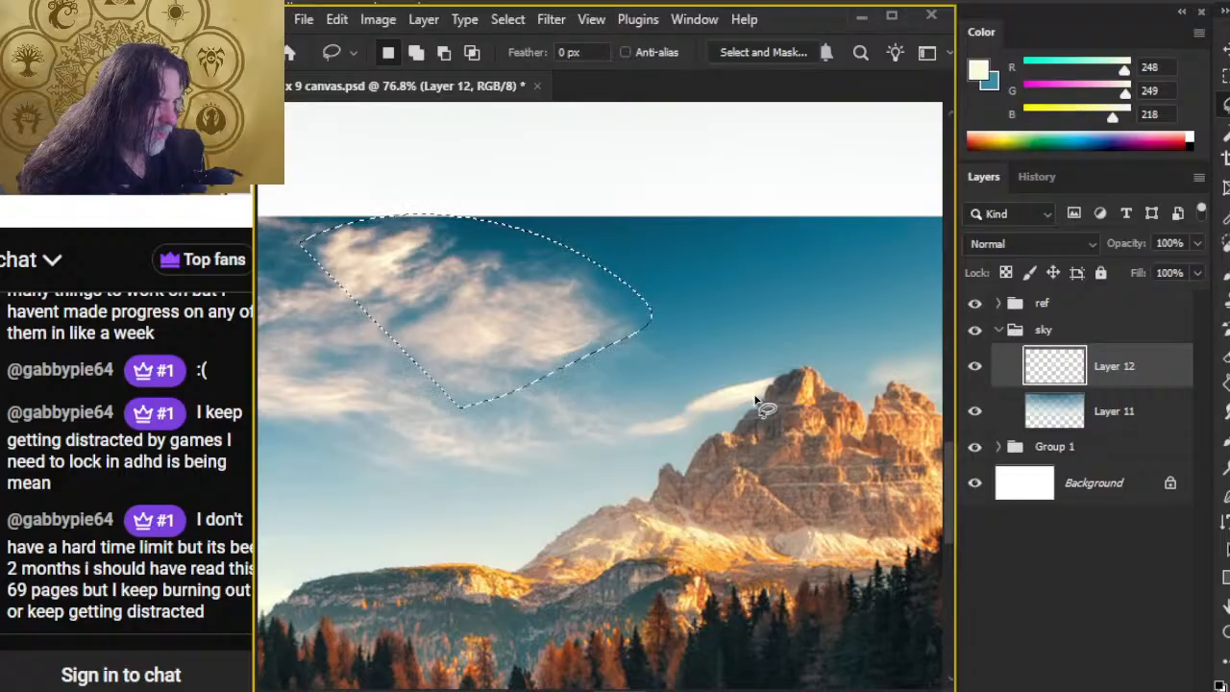
pyautogui.click(560, 362)
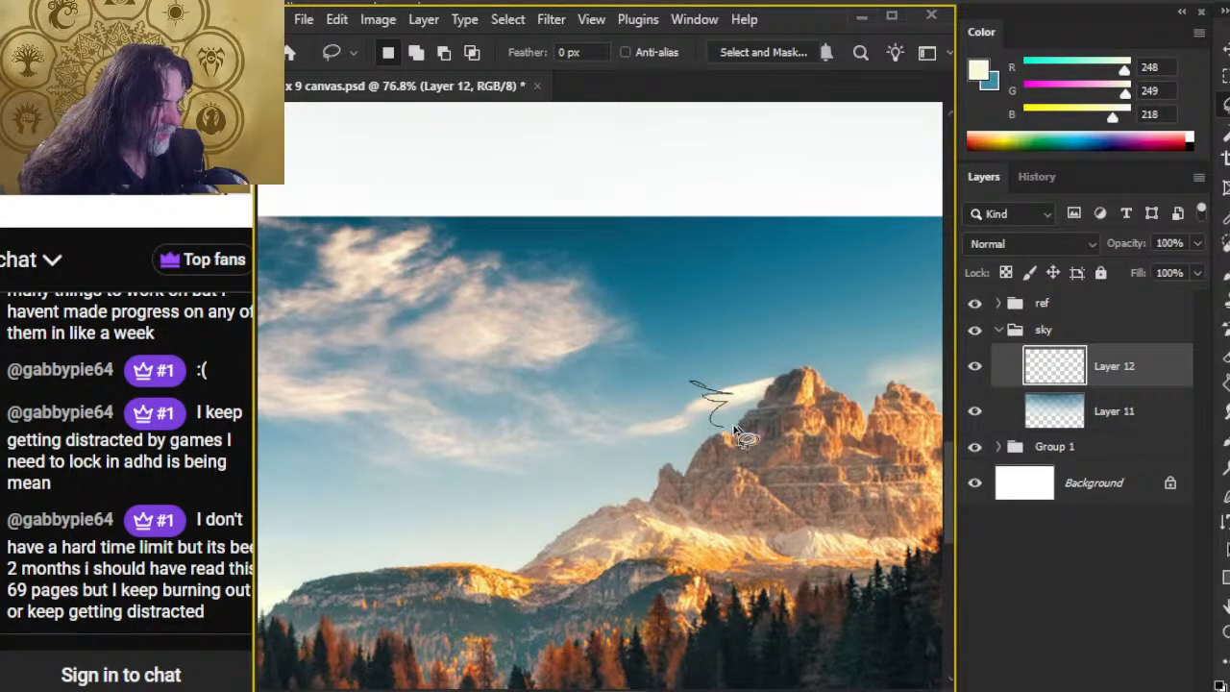
pyautogui.moveTo(733, 425); pyautogui.dragTo(735, 428)
pyautogui.click(683, 425)
pyautogui.moveTo(490, 330)
pyautogui.mouseDown()
pyautogui.moveTo(398, 385)
pyautogui.moveTo(337, 395)
pyautogui.mouseUp()
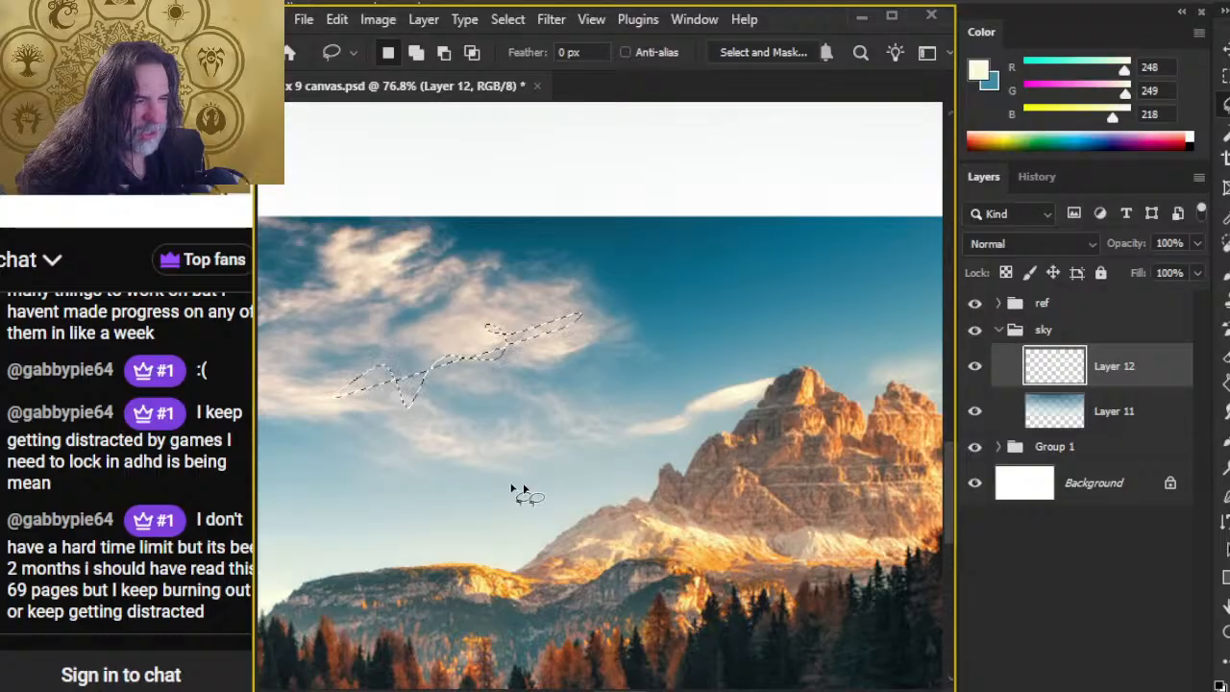
pyautogui.click(614, 496)
pyautogui.hotkey('ctrl', 'space')
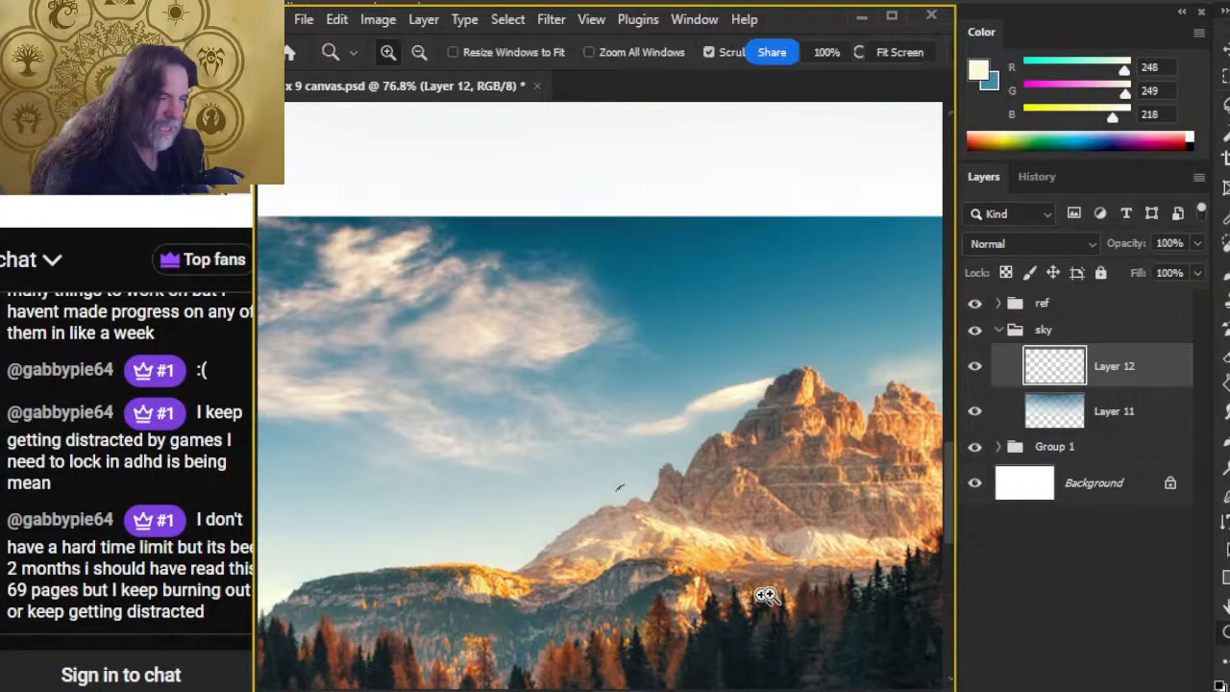
pyautogui.moveTo(776, 575)
pyautogui.mouseDown()
pyautogui.moveTo(727, 572)
pyautogui.moveTo(663, 451)
pyautogui.moveTo(538, 344)
pyautogui.mouseUp()
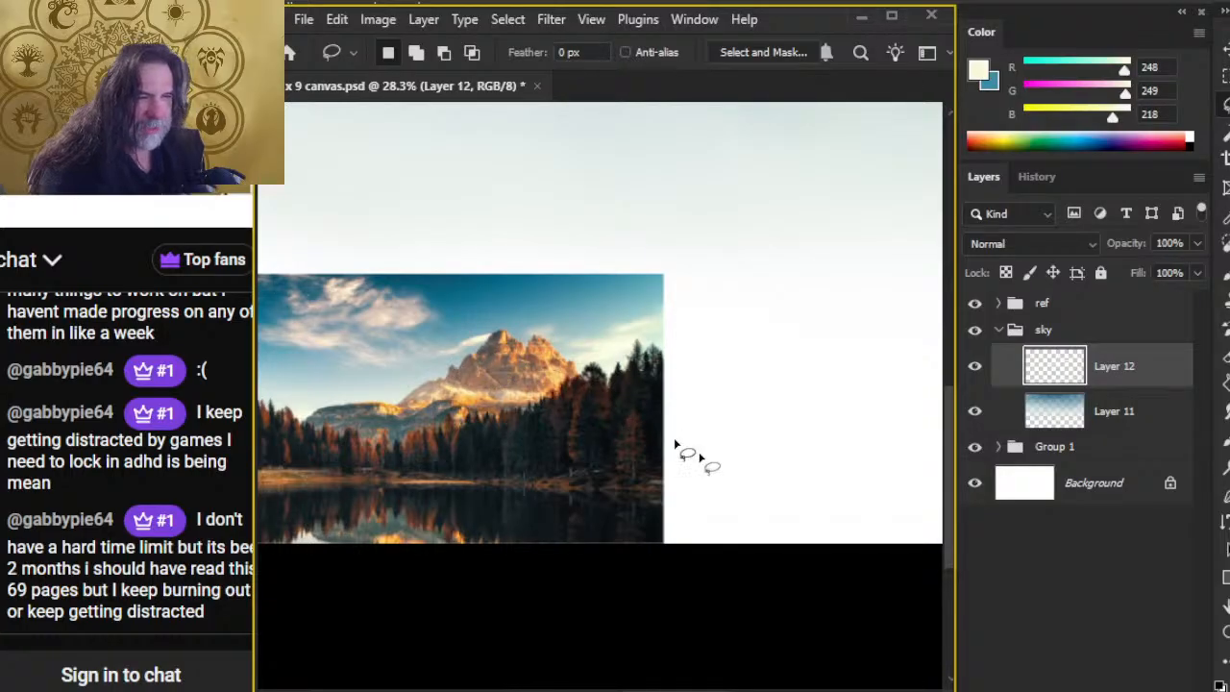
# Step: Smudge the right half of the cream cloud stroke into the sky to fade it, starting with brush size 125 at 20% strength
pyautogui.press('z')
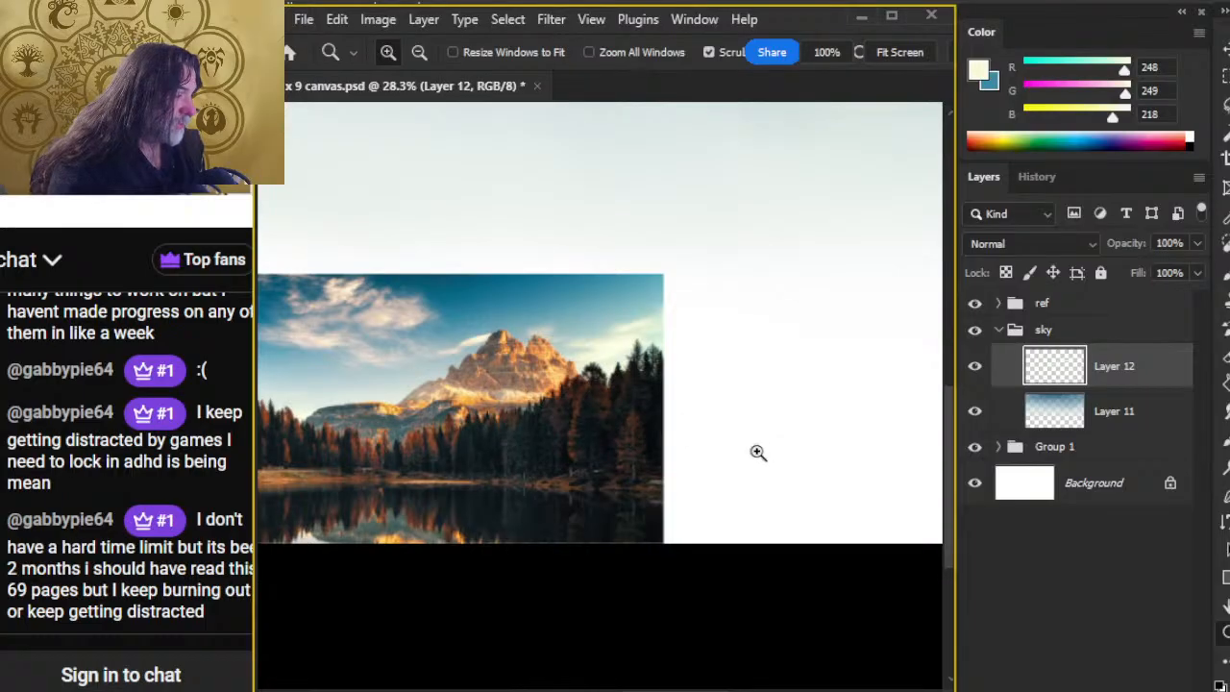
pyautogui.moveTo(714, 402); pyautogui.dragTo(667, 390)
pyautogui.moveTo(780, 376); pyautogui.dragTo(556, 447)
pyautogui.moveTo(782, 411); pyautogui.dragTo(662, 430)
pyautogui.press('r')
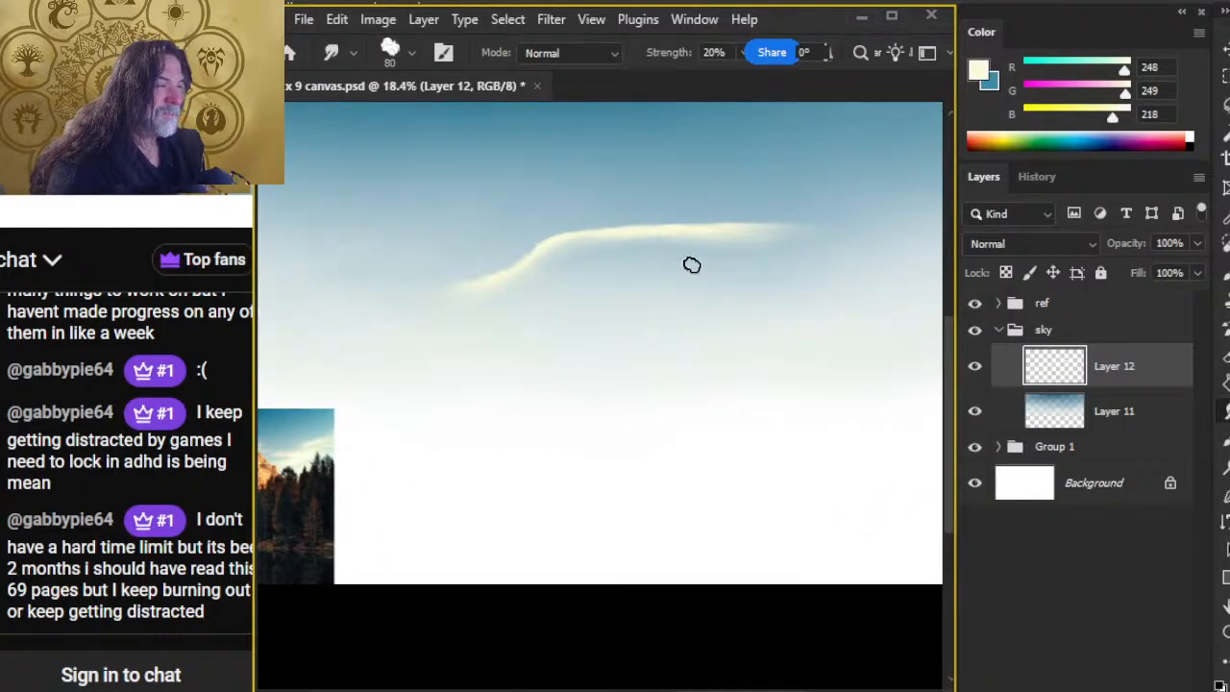
pyautogui.press(']')
pyautogui.press(']')
pyautogui.press(']')
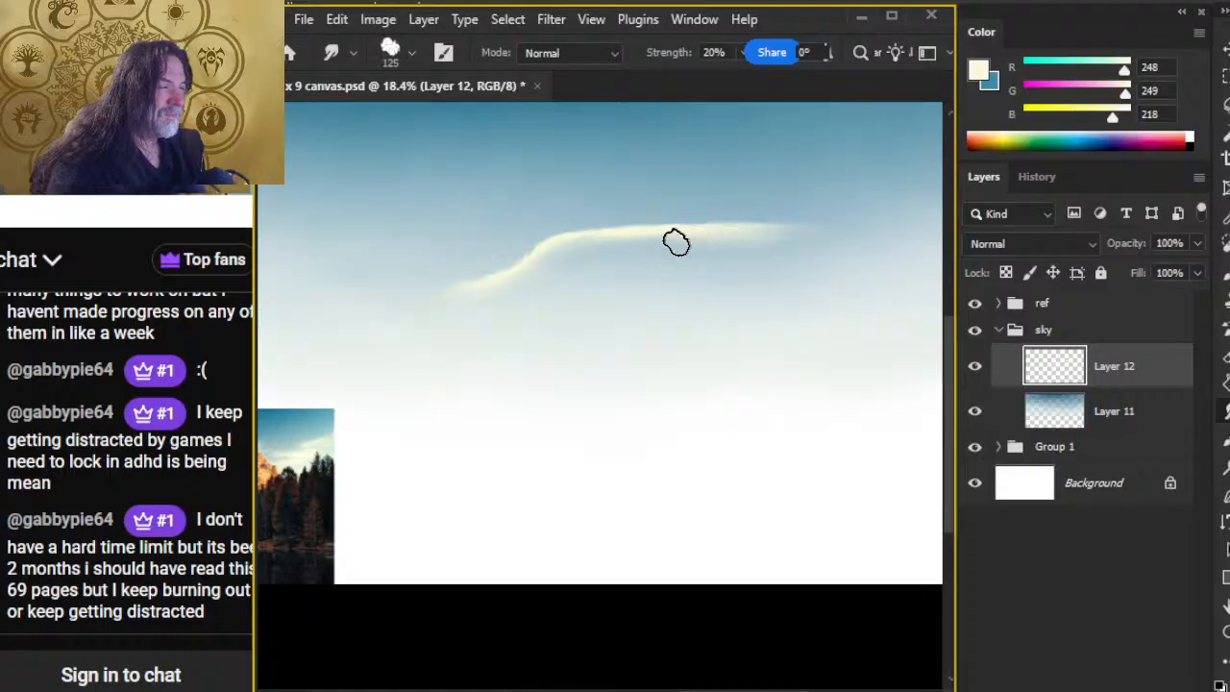
pyautogui.moveTo(658, 246)
pyautogui.mouseDown()
pyautogui.moveTo(698, 234)
pyautogui.moveTo(645, 239)
pyautogui.moveTo(735, 230)
pyautogui.moveTo(695, 244)
pyautogui.moveTo(708, 248)
pyautogui.moveTo(612, 249)
pyautogui.moveTo(721, 239)
pyautogui.moveTo(714, 232)
pyautogui.moveTo(754, 227)
pyautogui.moveTo(713, 221)
pyautogui.moveTo(781, 201)
pyautogui.moveTo(655, 243)
pyautogui.moveTo(767, 232)
pyautogui.mouseUp()
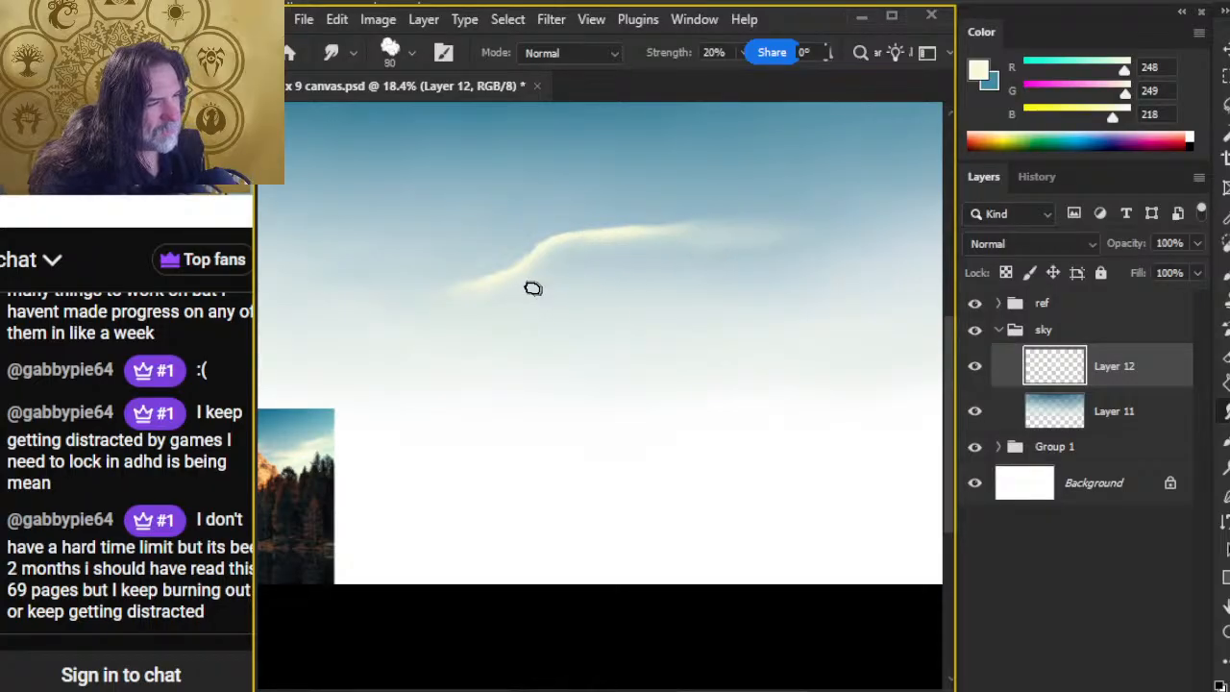
# Step: Add a new layer and paint a short cream wisp beneath the main cloud stroke, smudging it soft at 20% strength
pyautogui.hotkey('ctrl', 'shift', 'alt', 'n')
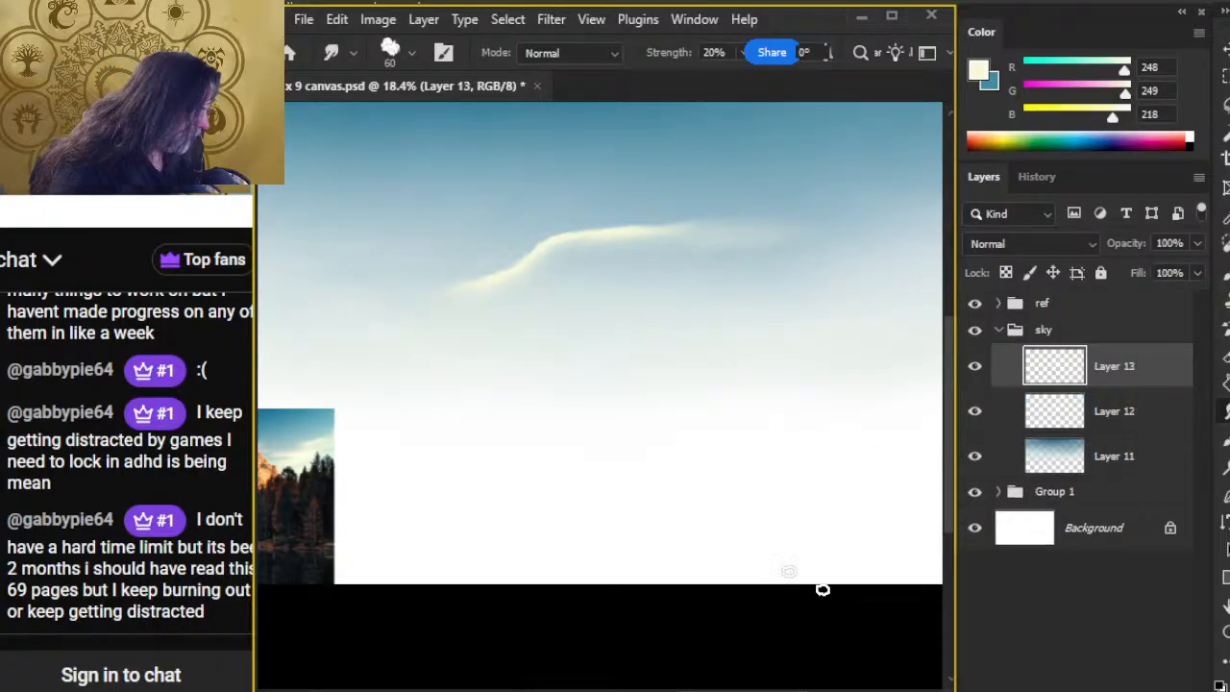
pyautogui.press('b')
pyautogui.moveTo(527, 281); pyautogui.dragTo(578, 267)
pyautogui.press('r')
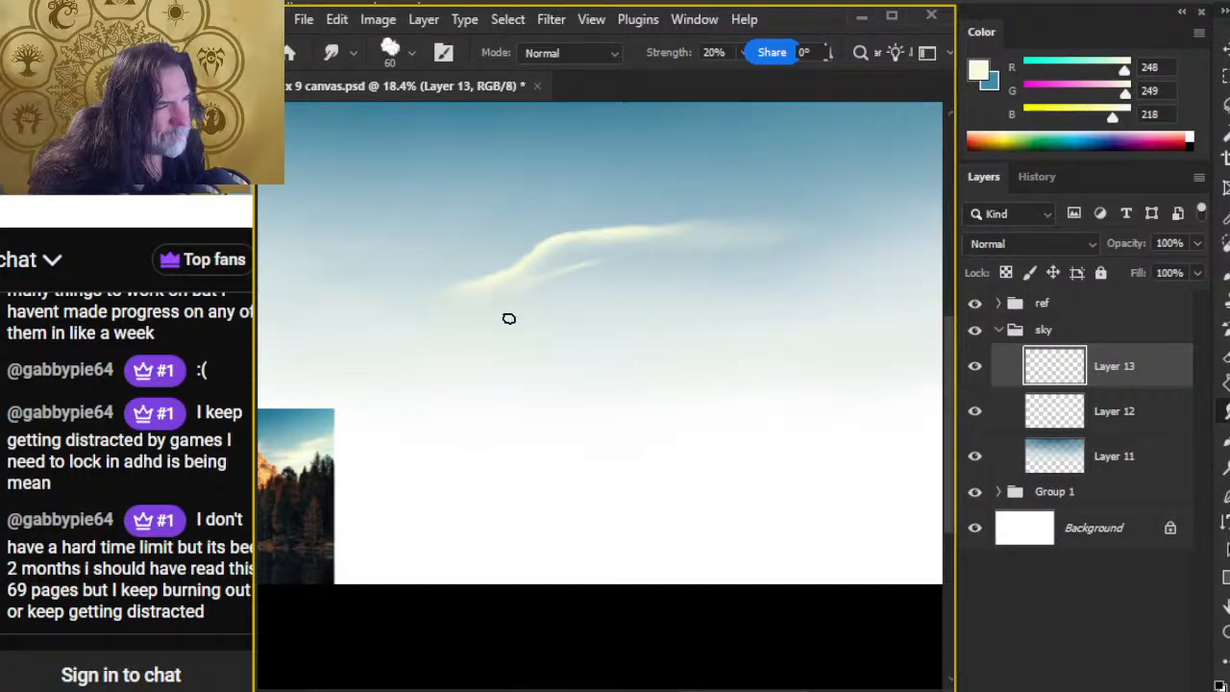
# Step: Select Layer 12 and Layer 13 together and move both cloud strokes slightly higher in the sky
pyautogui.press('z')
pyautogui.moveTo(709, 389); pyautogui.dragTo(663, 406)
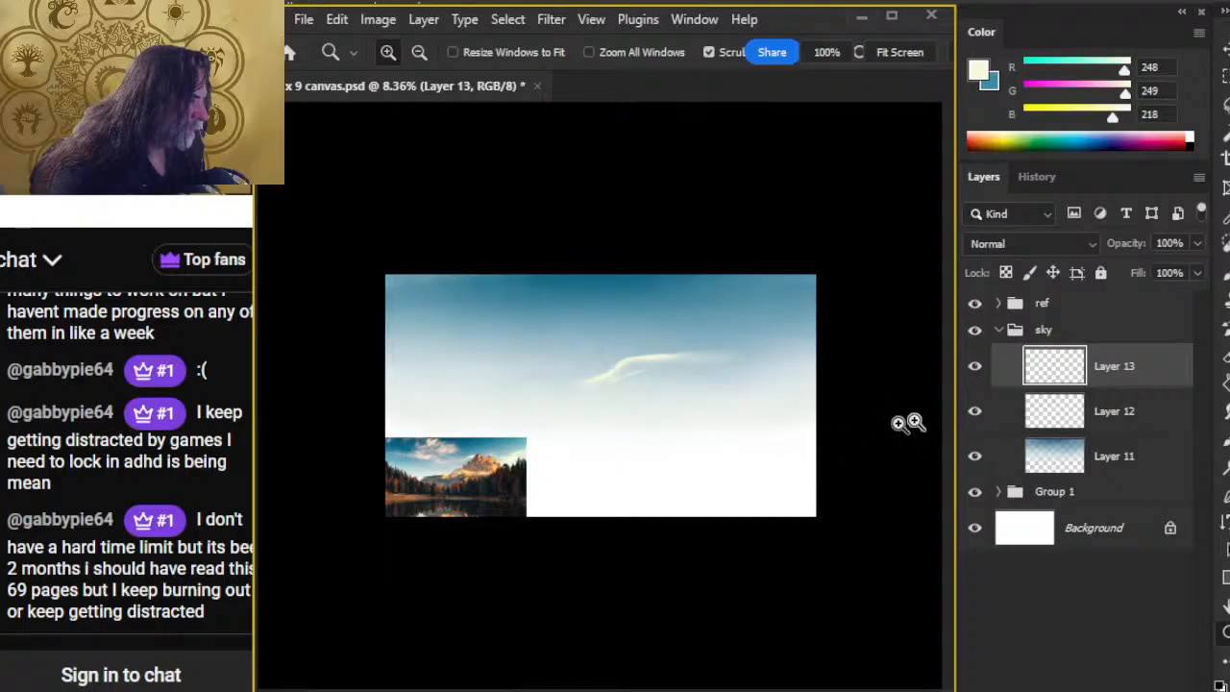
pyautogui.keyDown('shift'); pyautogui.click(999, 421); pyautogui.keyUp('shift')
pyautogui.press('v')
pyautogui.moveTo(685, 447); pyautogui.dragTo(686, 433)
pyautogui.press('l')
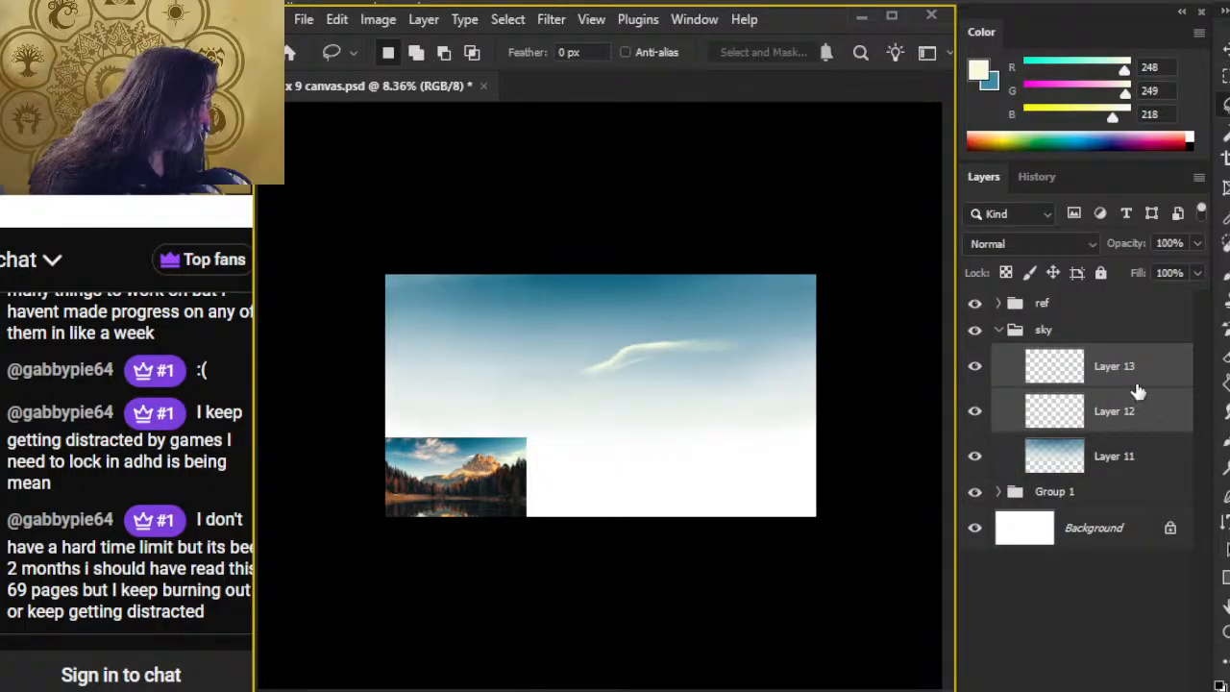
# Step: Smudge the right end of the main cloud on Layer 12 with brush size 90 at 20% strength
pyautogui.press('r')
pyautogui.click(1105, 369)
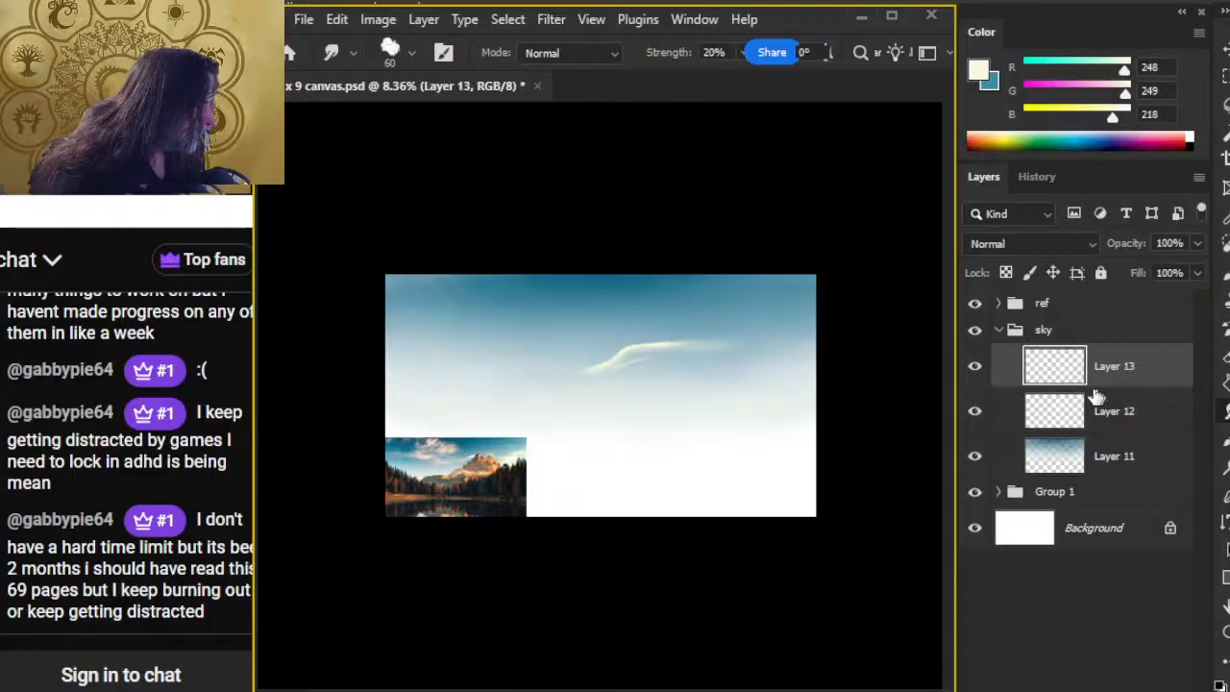
pyautogui.click(999, 428)
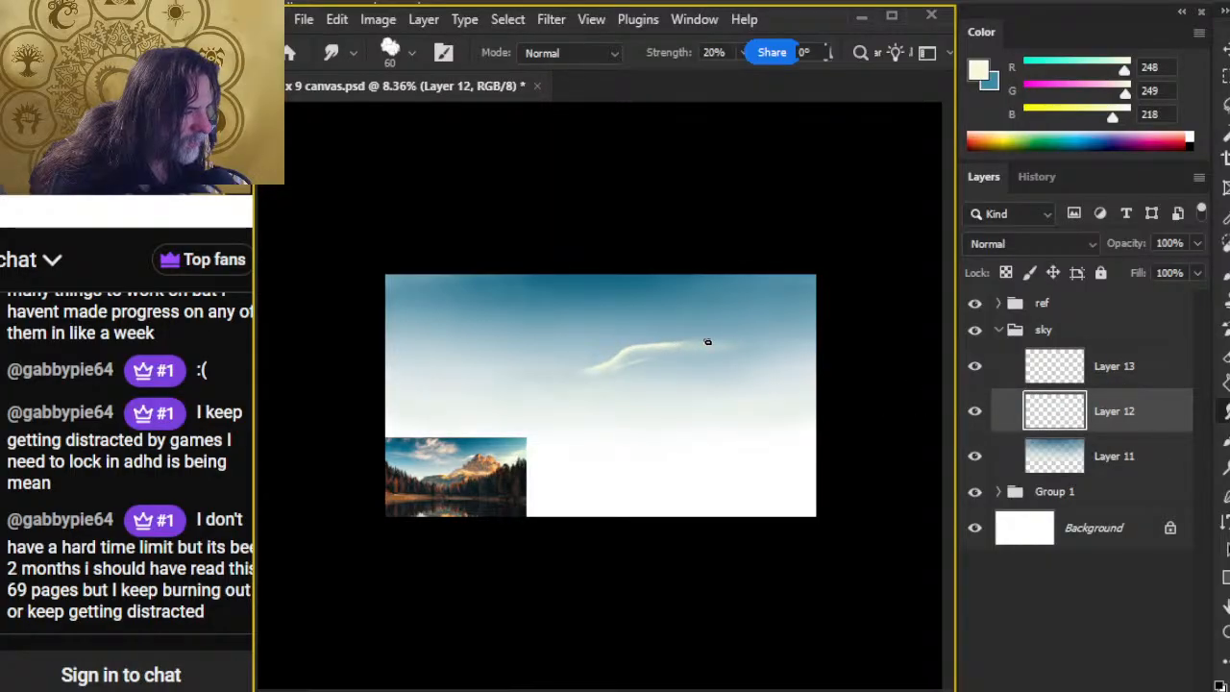
pyautogui.press(']')
pyautogui.press(']')
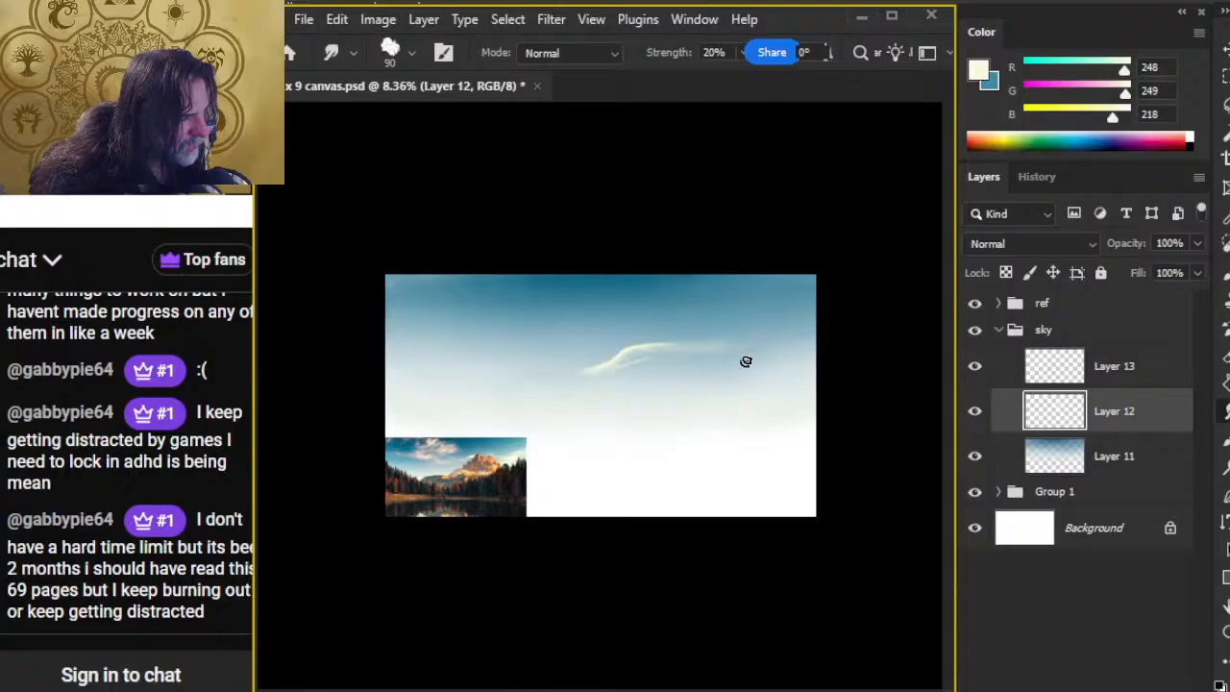
# Step: Paint a second cream streak right of the main cloud and smudge it at 60% strength, fading its lower-left end into the sky
pyautogui.press('b')
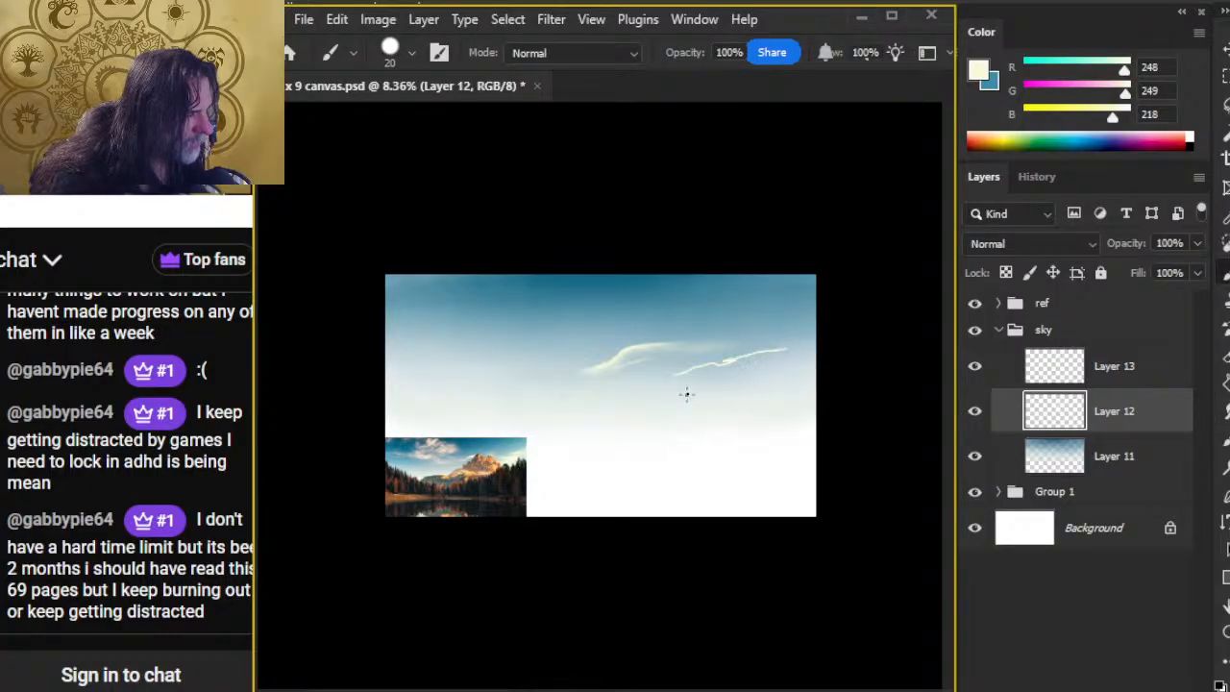
pyautogui.press('r')
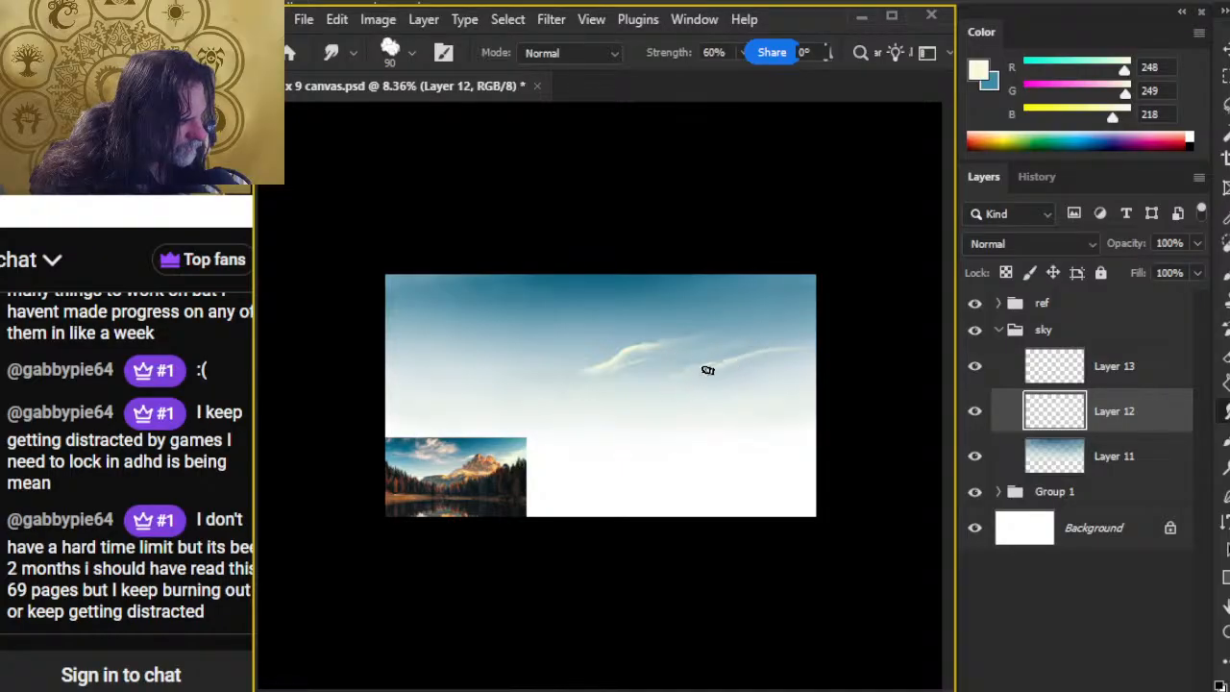
pyautogui.hotkey('ctrl', 'space')
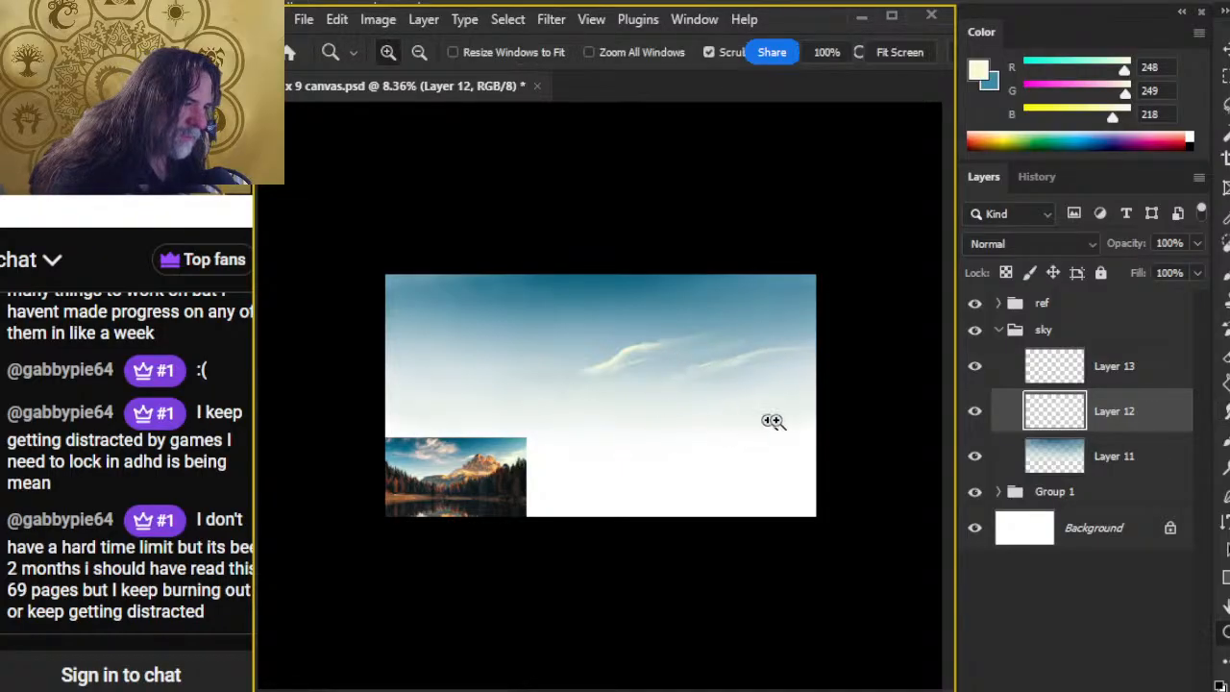
pyautogui.moveTo(743, 413); pyautogui.dragTo(879, 384)
pyautogui.moveTo(670, 310)
pyautogui.mouseDown()
pyautogui.moveTo(641, 336)
pyautogui.moveTo(600, 339)
pyautogui.moveTo(571, 364)
pyautogui.mouseUp()
pyautogui.moveTo(747, 303)
pyautogui.mouseDown()
pyautogui.moveTo(783, 310)
pyautogui.moveTo(797, 296)
pyautogui.moveTo(715, 328)
pyautogui.moveTo(823, 287)
pyautogui.moveTo(729, 294)
pyautogui.moveTo(761, 275)
pyautogui.moveTo(794, 289)
pyautogui.moveTo(698, 333)
pyautogui.moveTo(624, 342)
pyautogui.moveTo(657, 351)
pyautogui.moveTo(577, 352)
pyautogui.mouseUp()
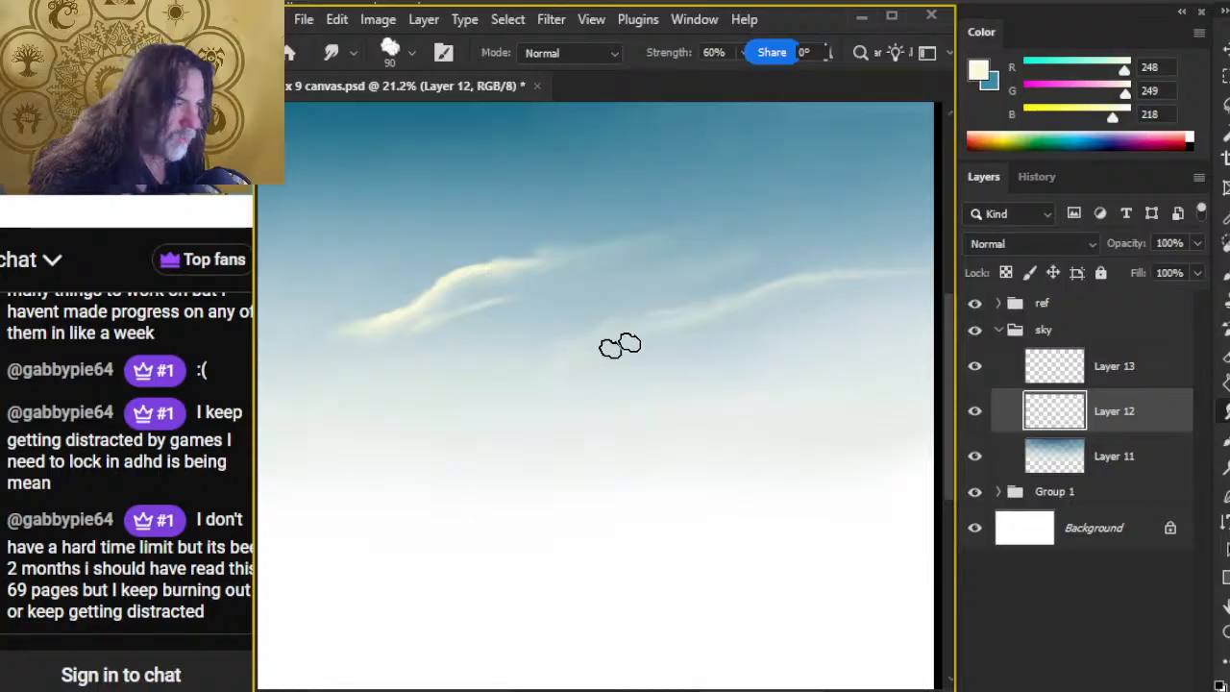
pyautogui.moveTo(774, 296)
pyautogui.mouseDown()
pyautogui.moveTo(728, 307)
pyautogui.moveTo(688, 341)
pyautogui.moveTo(714, 310)
pyautogui.moveTo(599, 351)
pyautogui.mouseUp()
pyautogui.moveTo(726, 309)
pyautogui.mouseDown()
pyautogui.moveTo(628, 322)
pyautogui.moveTo(568, 368)
pyautogui.mouseUp()
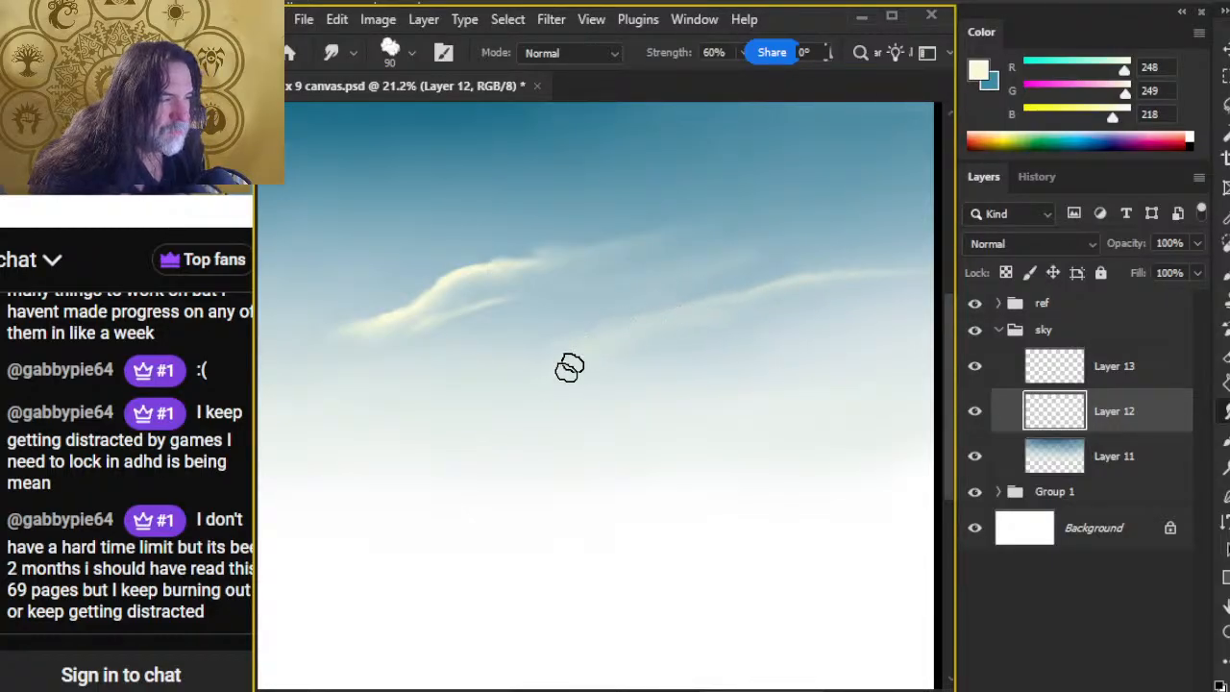
pyautogui.moveTo(765, 282)
pyautogui.mouseDown()
pyautogui.moveTo(700, 280)
pyautogui.moveTo(788, 290)
pyautogui.moveTo(597, 332)
pyautogui.mouseUp()
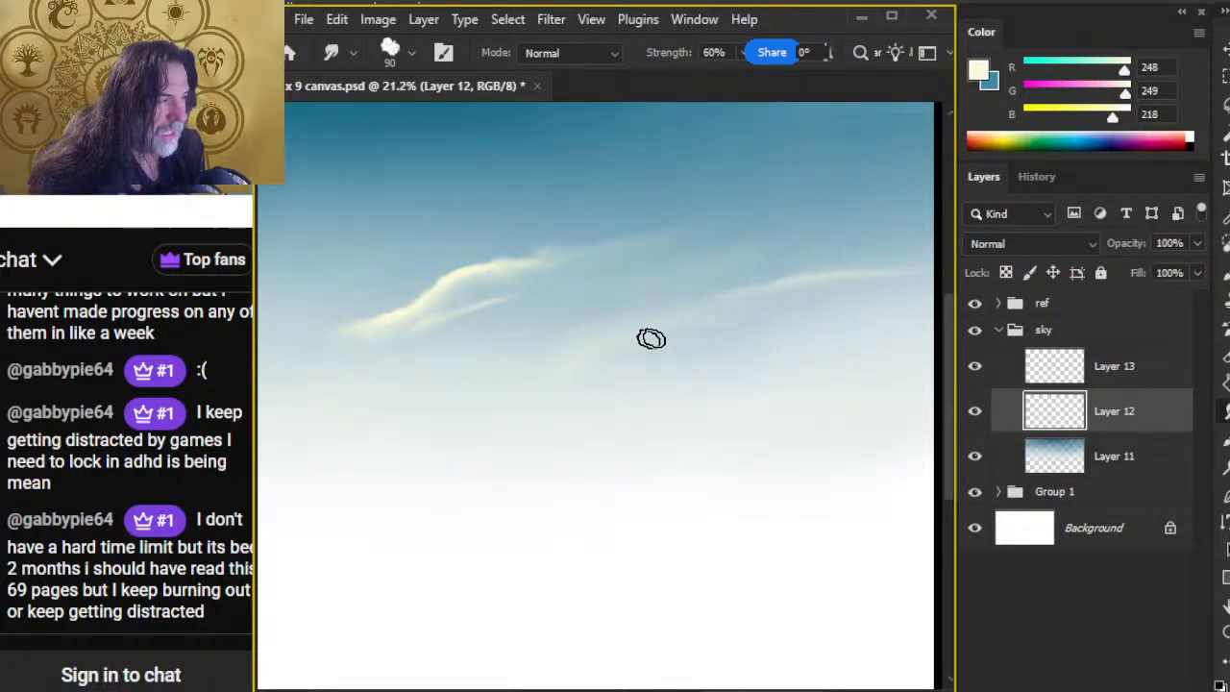
# Step: Add a cream streak above the right-hand cloud and smudge both into thin diagonal wisps rising toward the canvas's right edge
pyautogui.press('z')
pyautogui.moveTo(779, 439)
pyautogui.mouseDown()
pyautogui.moveTo(678, 477)
pyautogui.moveTo(642, 471)
pyautogui.mouseUp()
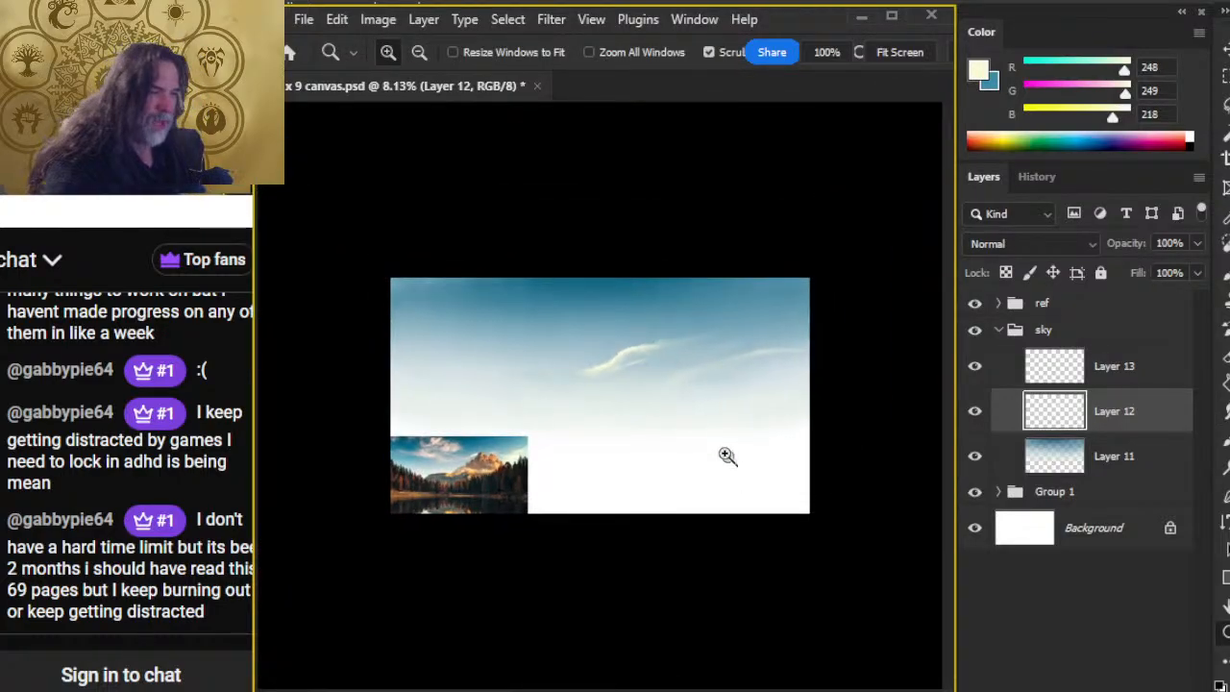
pyautogui.moveTo(737, 386); pyautogui.dragTo(782, 448)
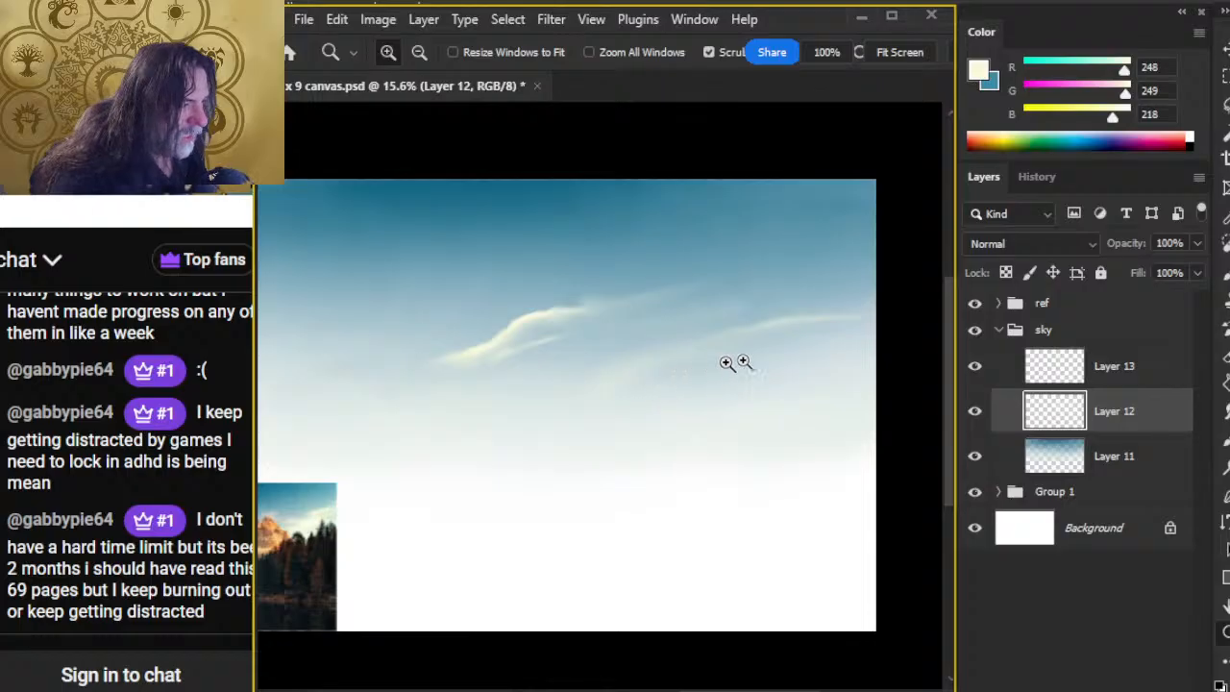
pyautogui.press('b')
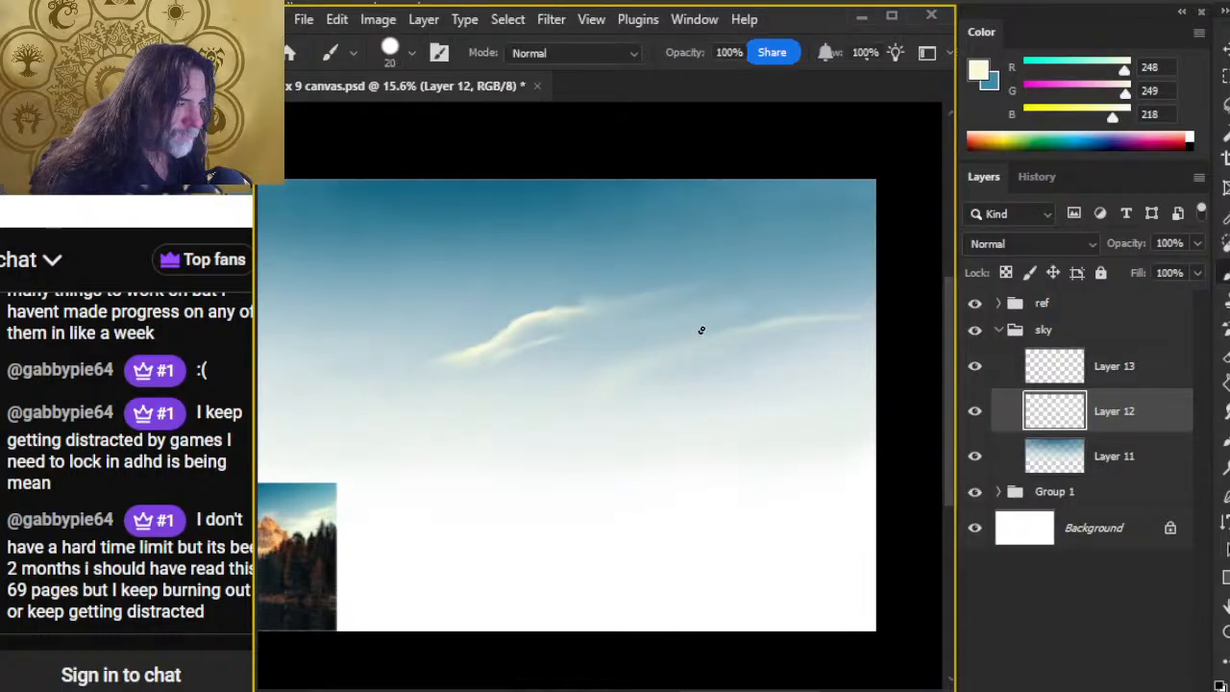
pyautogui.press('r')
pyautogui.moveTo(709, 316)
pyautogui.mouseDown()
pyautogui.moveTo(743, 300)
pyautogui.moveTo(698, 320)
pyautogui.moveTo(828, 274)
pyautogui.moveTo(683, 320)
pyautogui.moveTo(737, 296)
pyautogui.mouseUp()
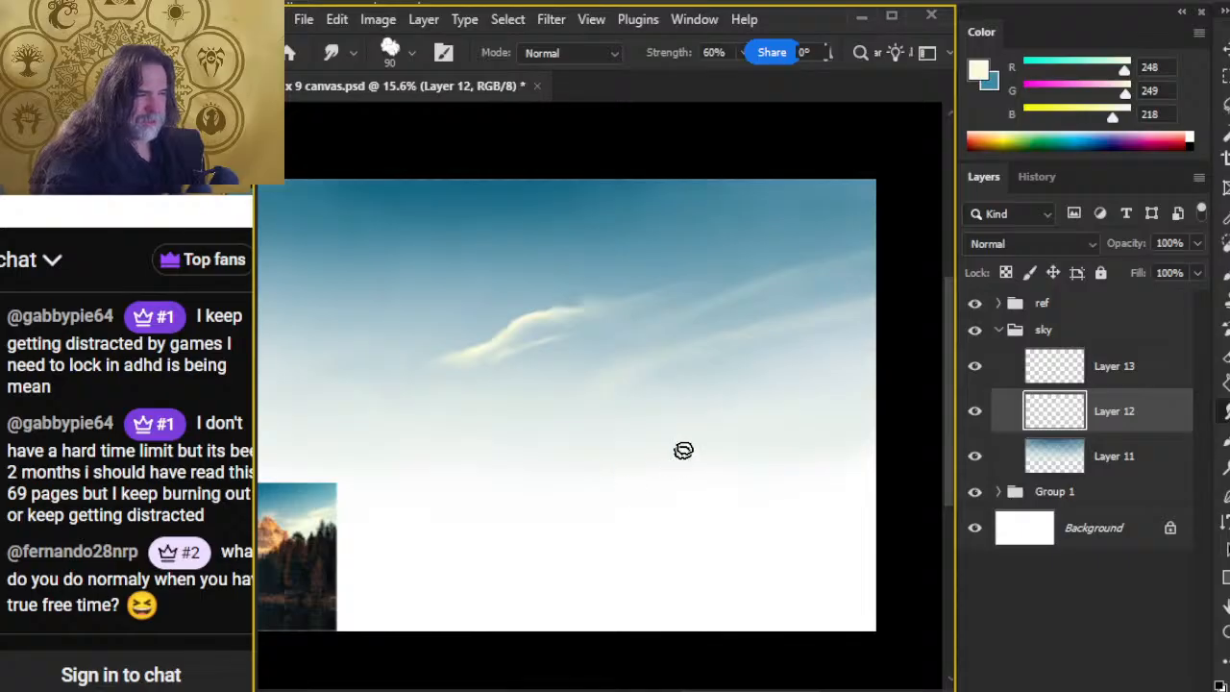
# Step: Paint short cream strokes below the right-hand wisps and smudge them diagonally into the sky at 60% strength
pyautogui.press('b')
pyautogui.moveTo(705, 394)
pyautogui.mouseDown()
pyautogui.moveTo(769, 372)
pyautogui.moveTo(757, 397)
pyautogui.moveTo(772, 406)
pyautogui.moveTo(772, 382)
pyautogui.moveTo(733, 384)
pyautogui.moveTo(726, 406)
pyautogui.moveTo(856, 373)
pyautogui.moveTo(833, 336)
pyautogui.moveTo(817, 361)
pyautogui.moveTo(768, 374)
pyautogui.moveTo(813, 354)
pyautogui.mouseUp()
pyautogui.press('r')
pyautogui.press('b')
pyautogui.press('r')
pyautogui.moveTo(714, 392); pyautogui.dragTo(672, 401)
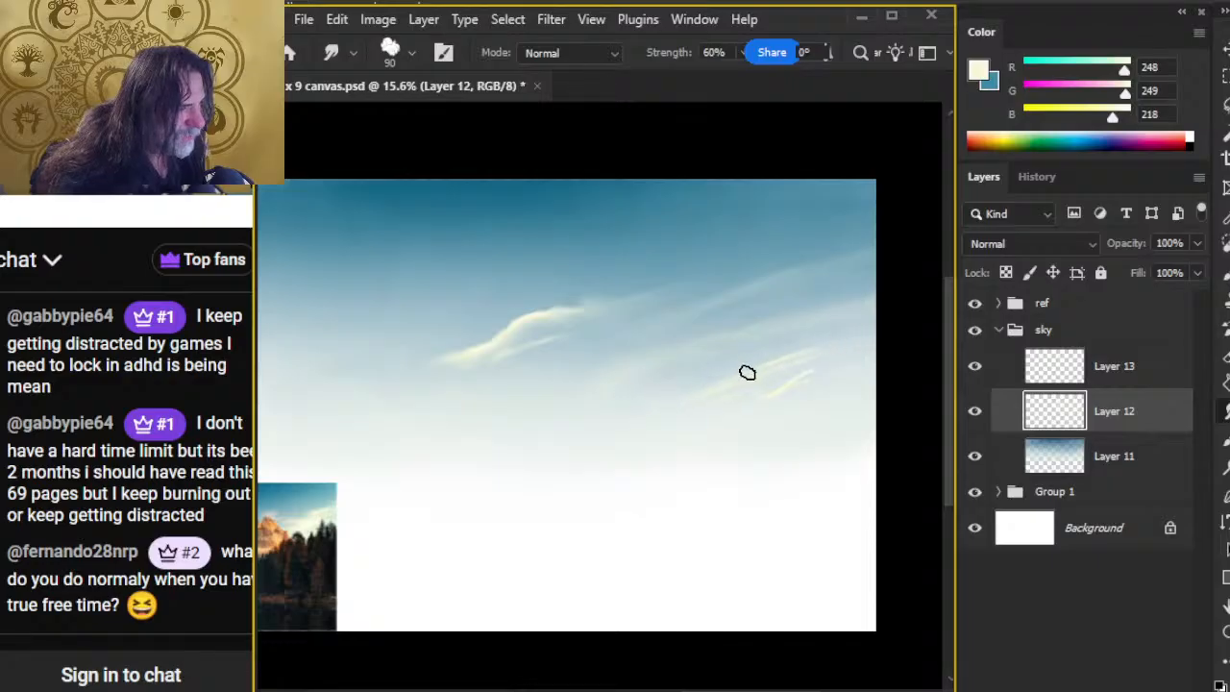
pyautogui.moveTo(747, 374)
pyautogui.mouseDown()
pyautogui.moveTo(697, 389)
pyautogui.moveTo(805, 355)
pyautogui.mouseUp()
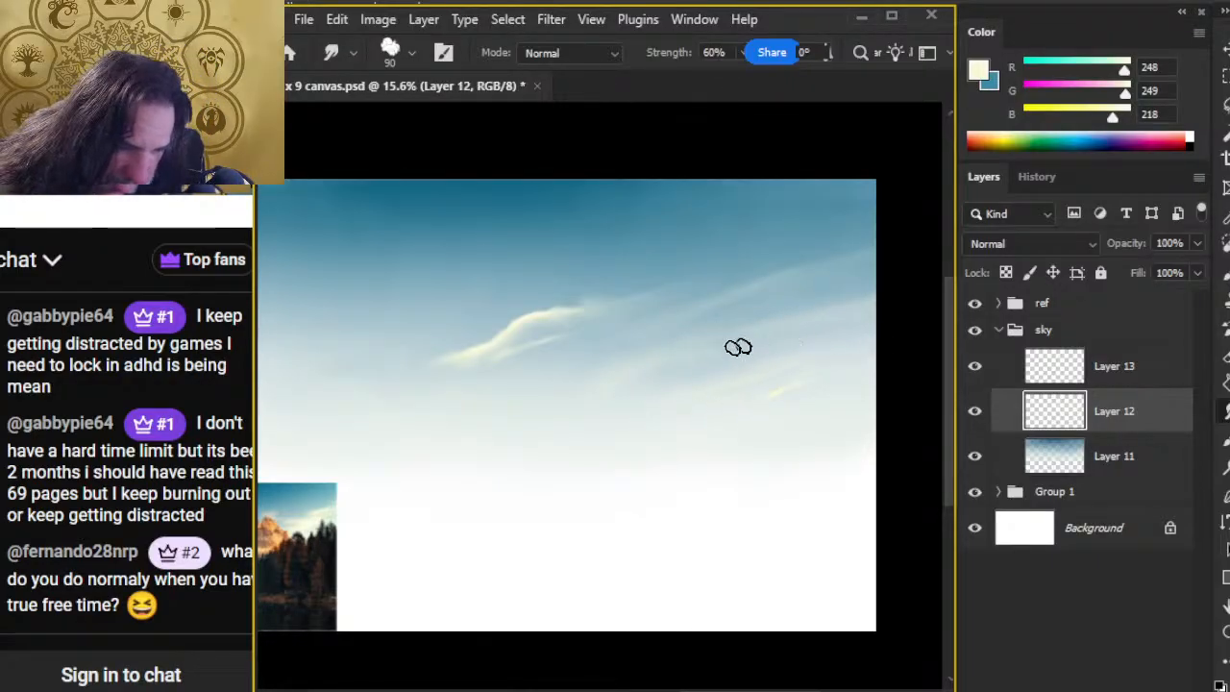
# Step: Switch to the YouTube stream to read the live chat, adjusting the chat and browser windows, and return to Photoshop
pyautogui.hotkey('alt', 'Tab')
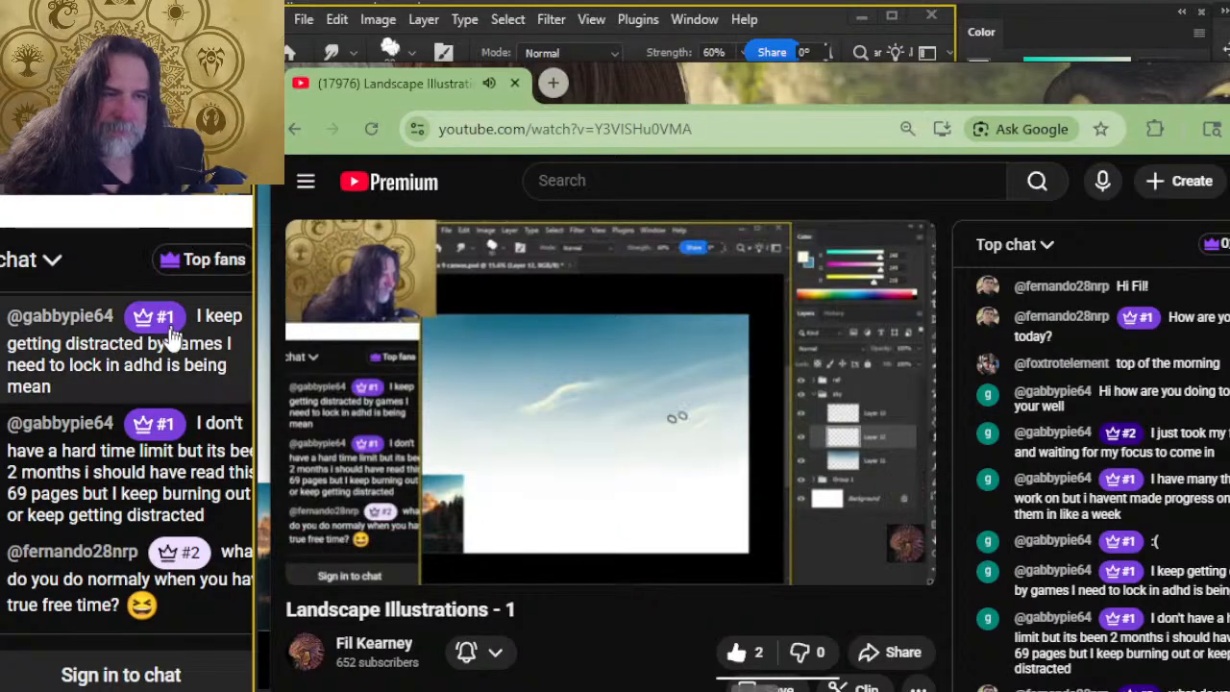
pyautogui.click(190, 224)
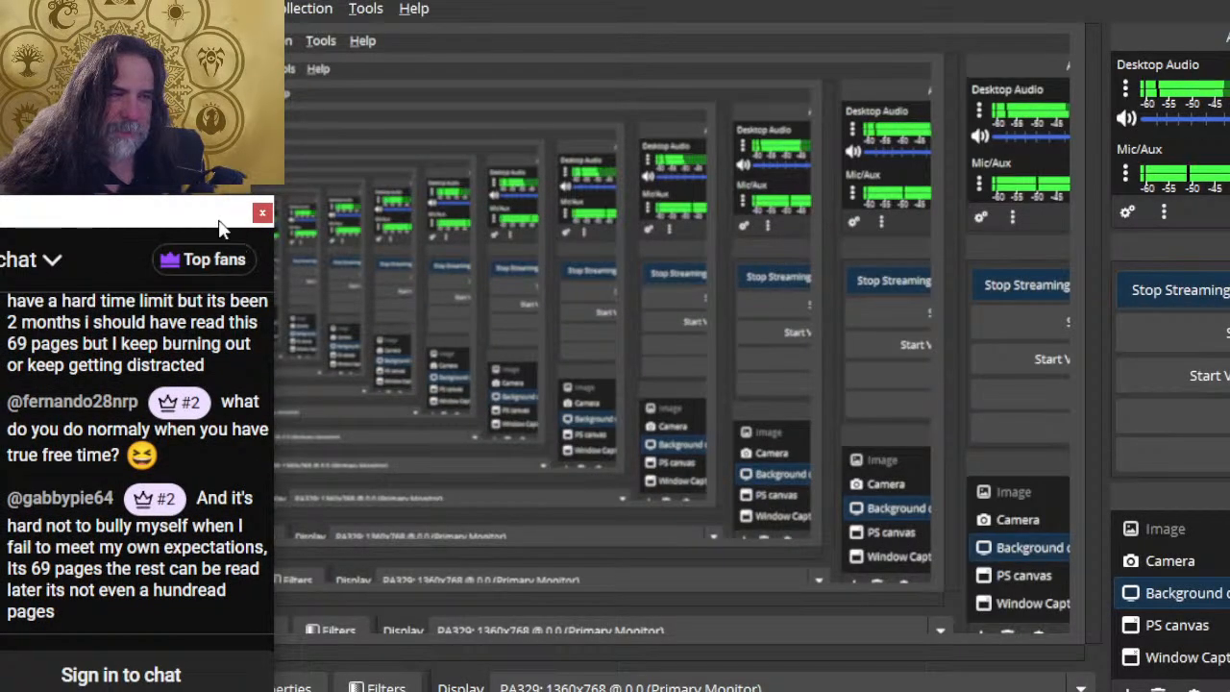
pyautogui.moveTo(219, 222); pyautogui.dragTo(173, 223)
pyautogui.hotkey('alt', 'Tab')
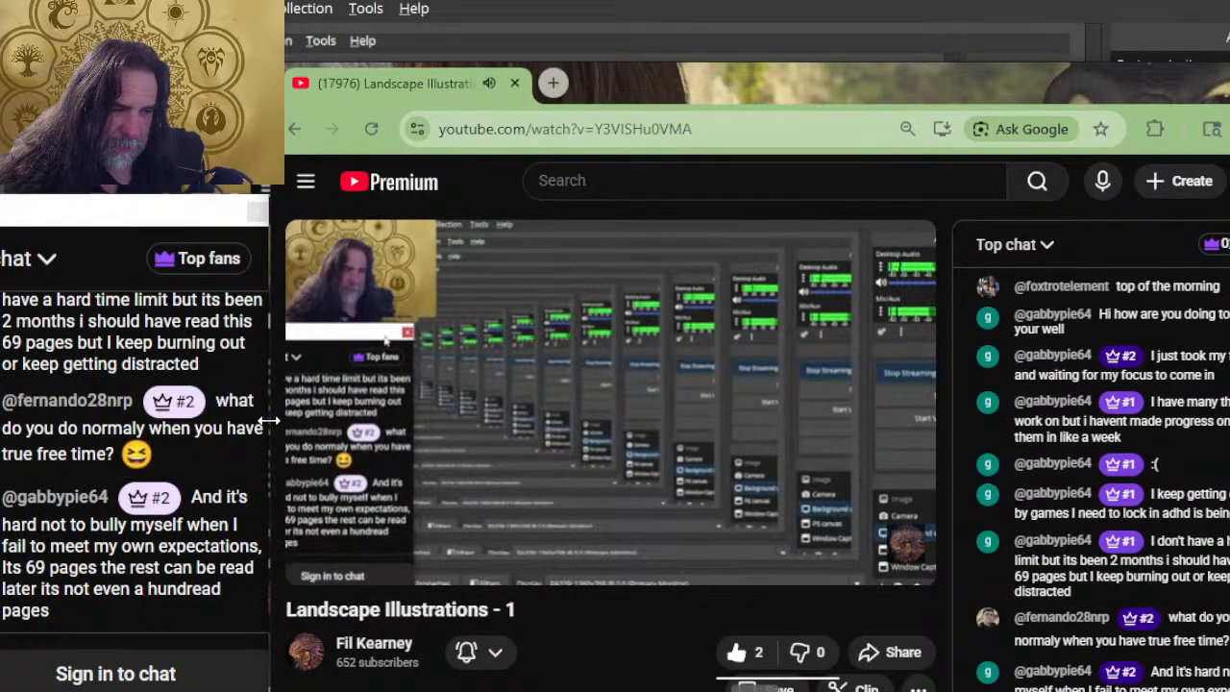
pyautogui.moveTo(268, 420); pyautogui.dragTo(262, 419)
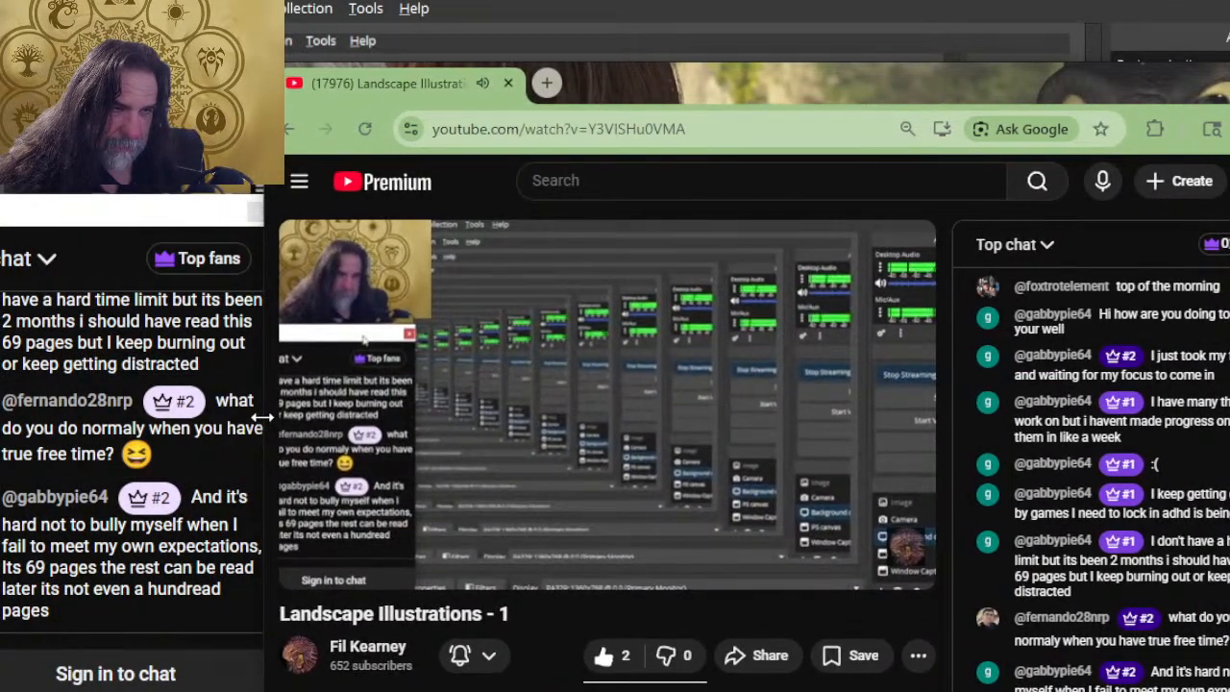
pyautogui.scroll(2, 177, 429)
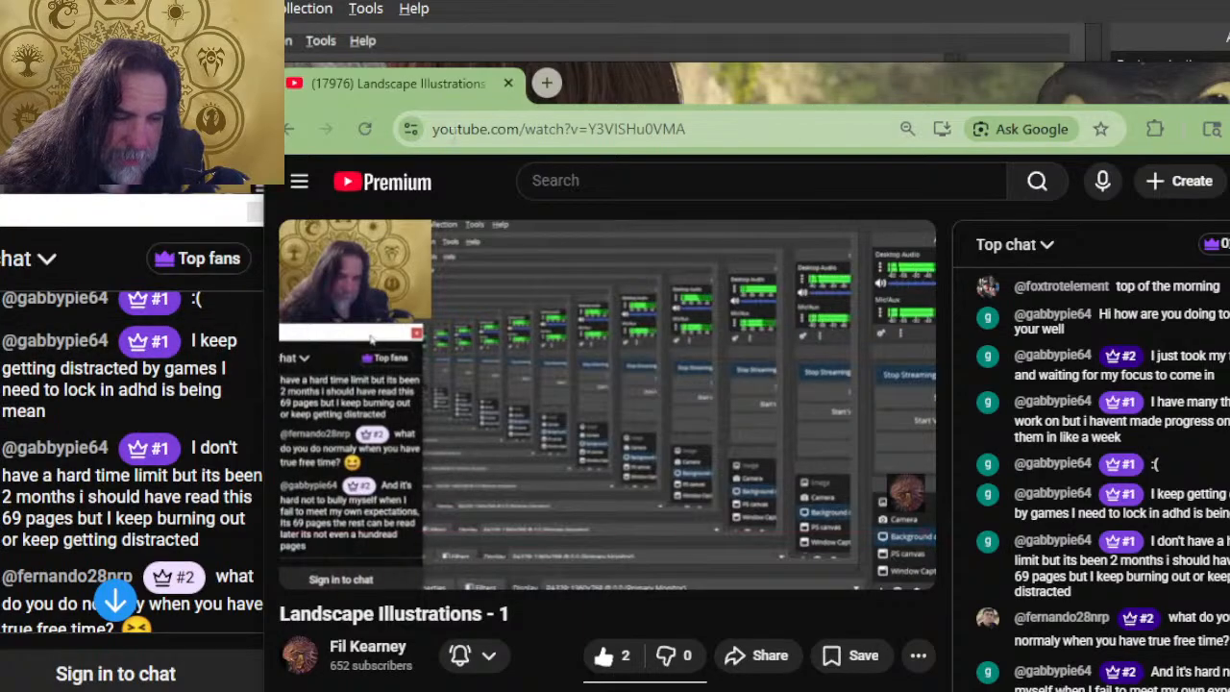
pyautogui.hotkey('alt', 'Tab')
pyautogui.hotkey('alt', 'Tab')
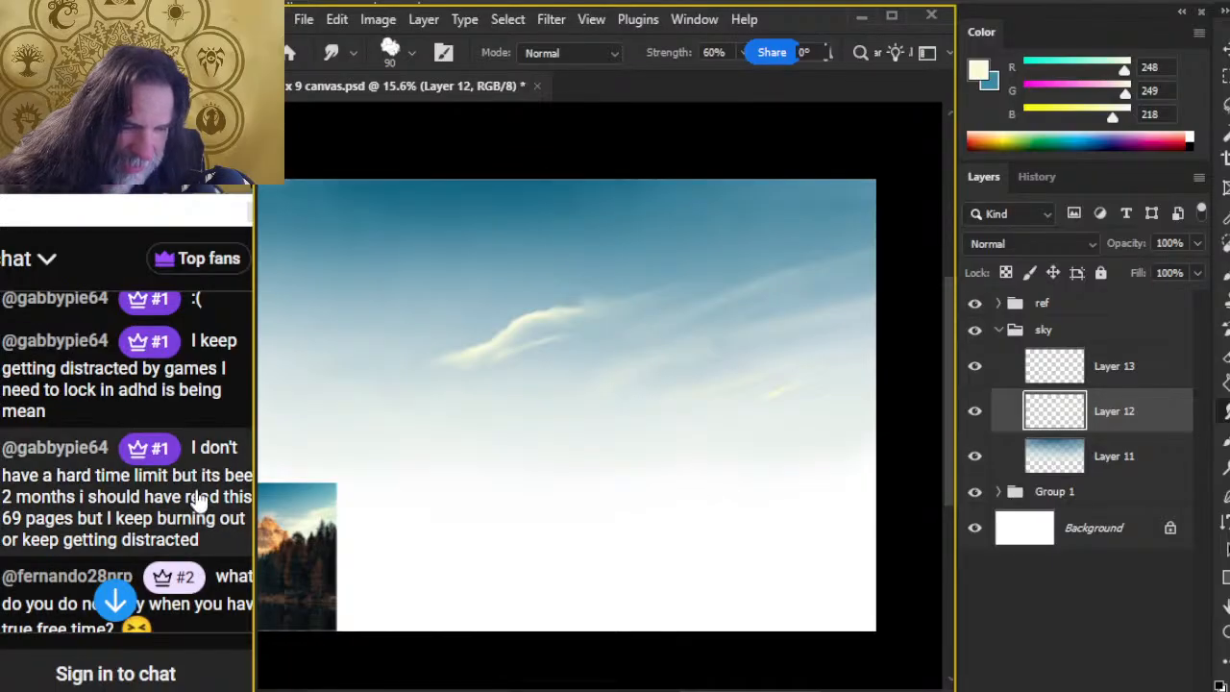
pyautogui.scroll(-3, 195, 502)
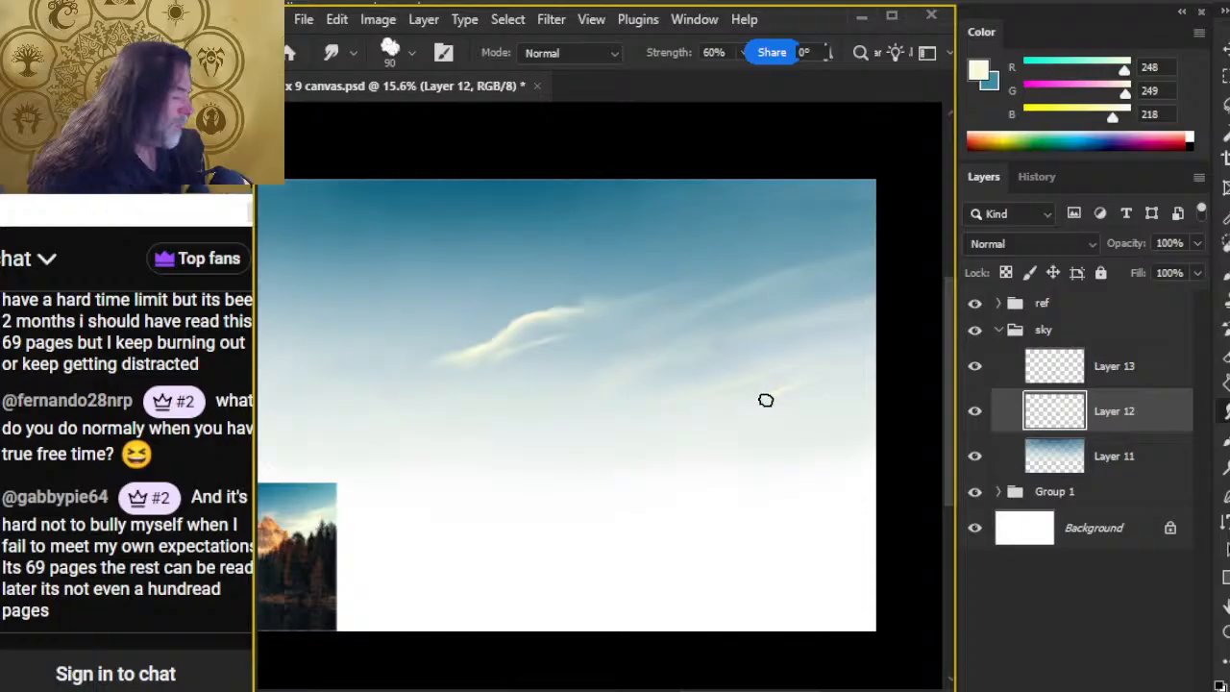
# Step: Check Layer 13 and Layer 12 by toggling their visibility, and merge Layer 13 down into Layer 12
pyautogui.click(975, 369)
pyautogui.click(976, 369)
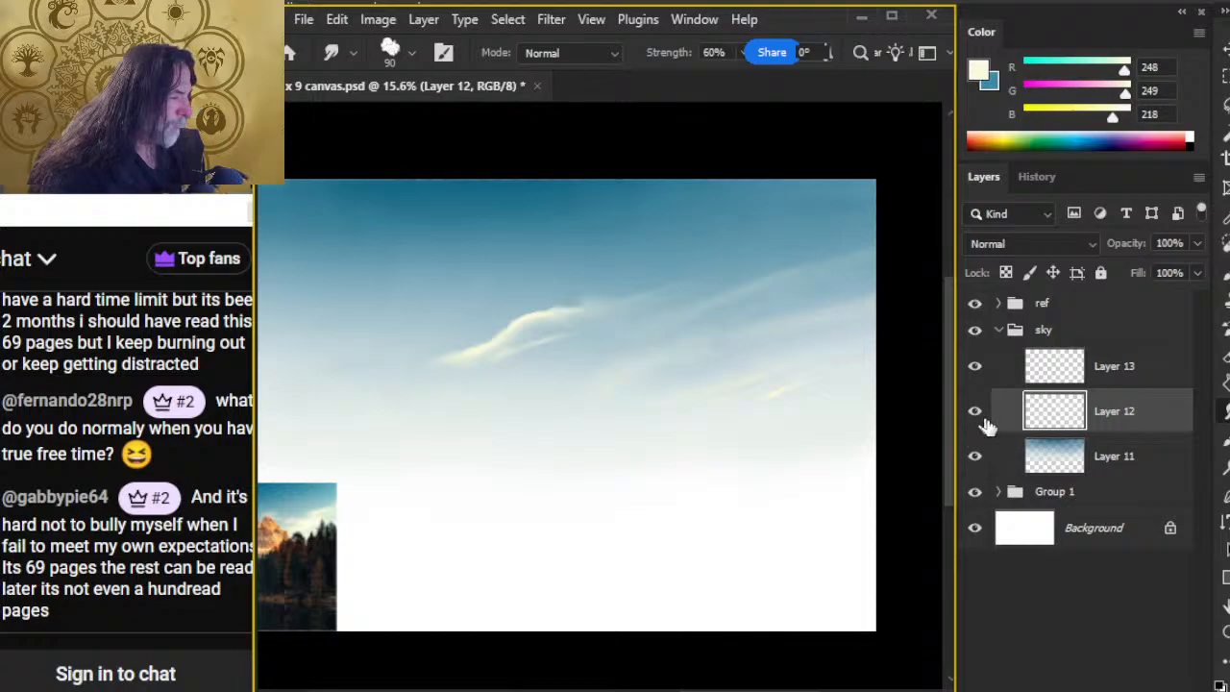
pyautogui.click(981, 413)
pyautogui.click(982, 413)
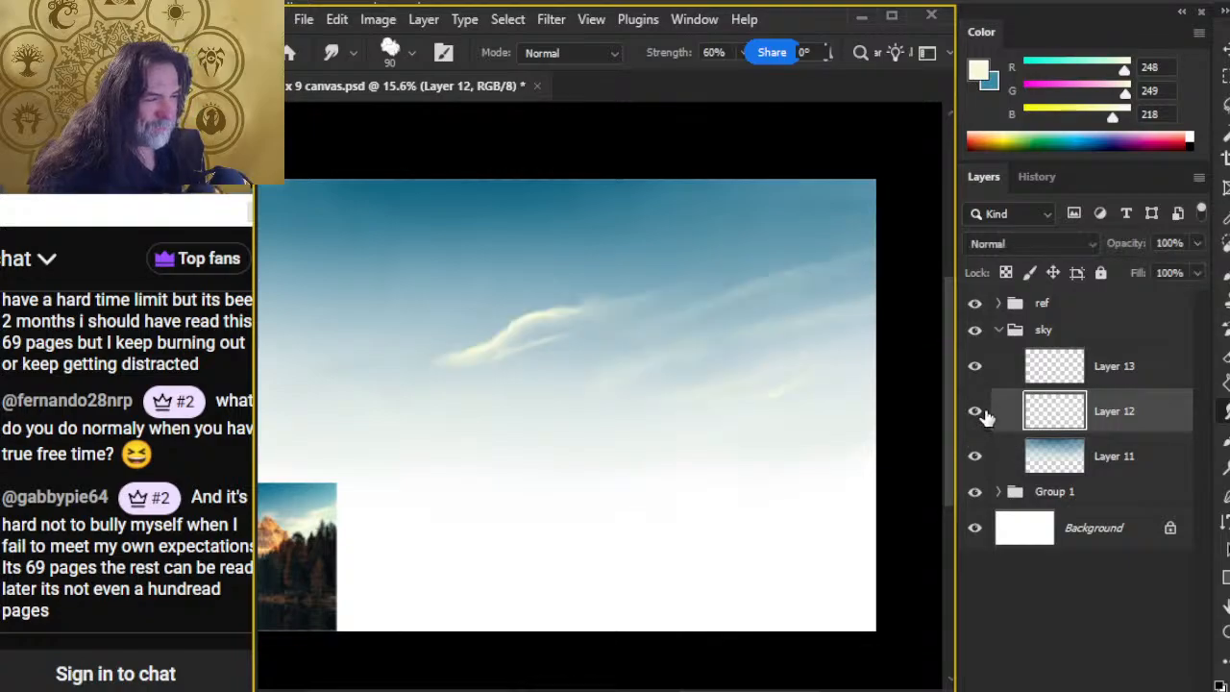
pyautogui.rightClick(1091, 370)
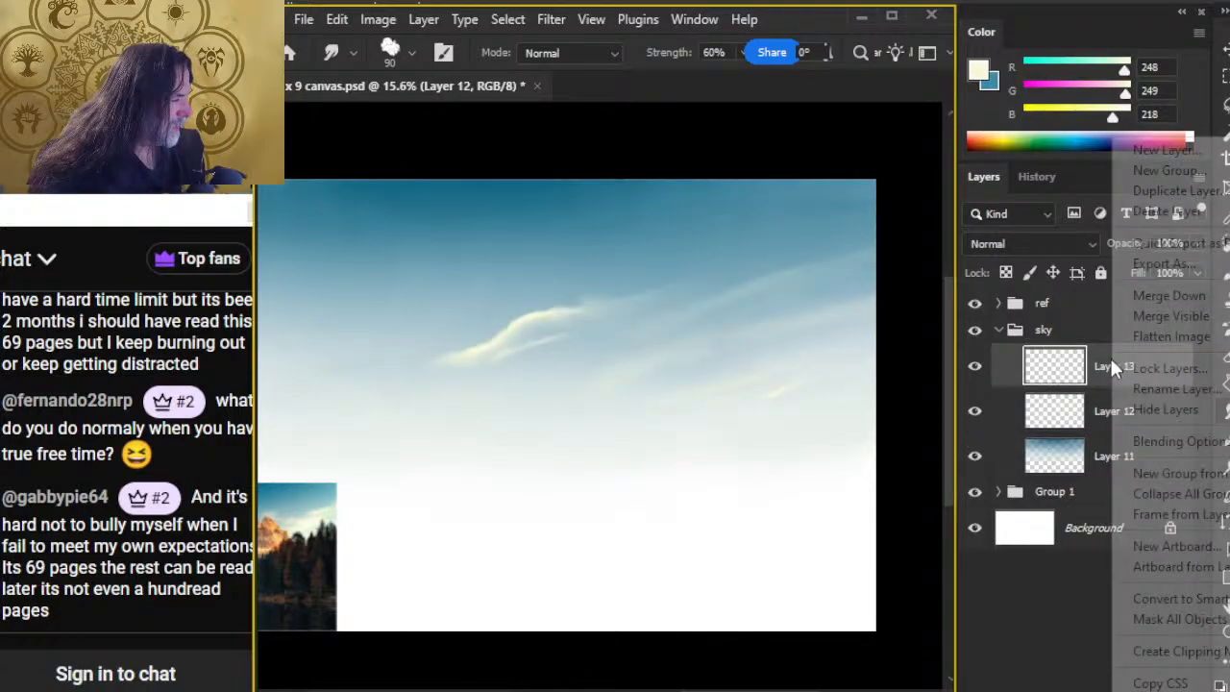
pyautogui.click(1190, 296)
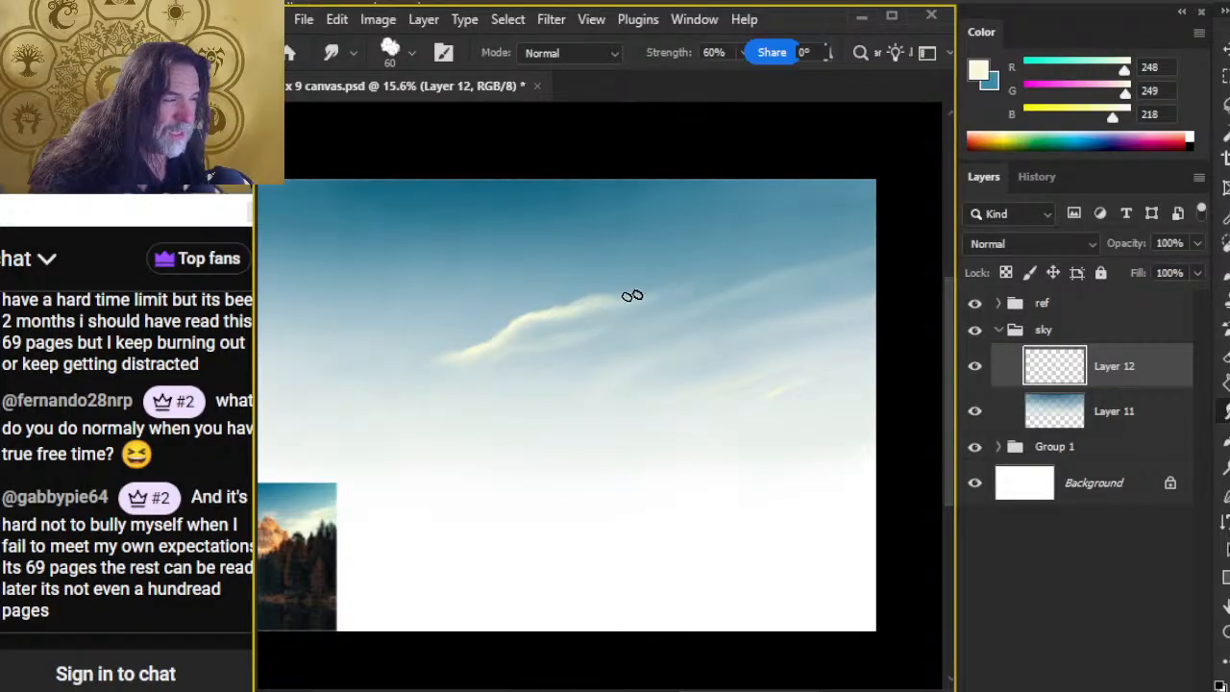
# Step: Smudge both ends of the main cloud outward into longer diagonal tapers with brush size 60 at 60% strength
pyautogui.moveTo(632, 296)
pyautogui.mouseDown()
pyautogui.moveTo(673, 282)
pyautogui.moveTo(615, 294)
pyautogui.moveTo(701, 282)
pyautogui.mouseUp()
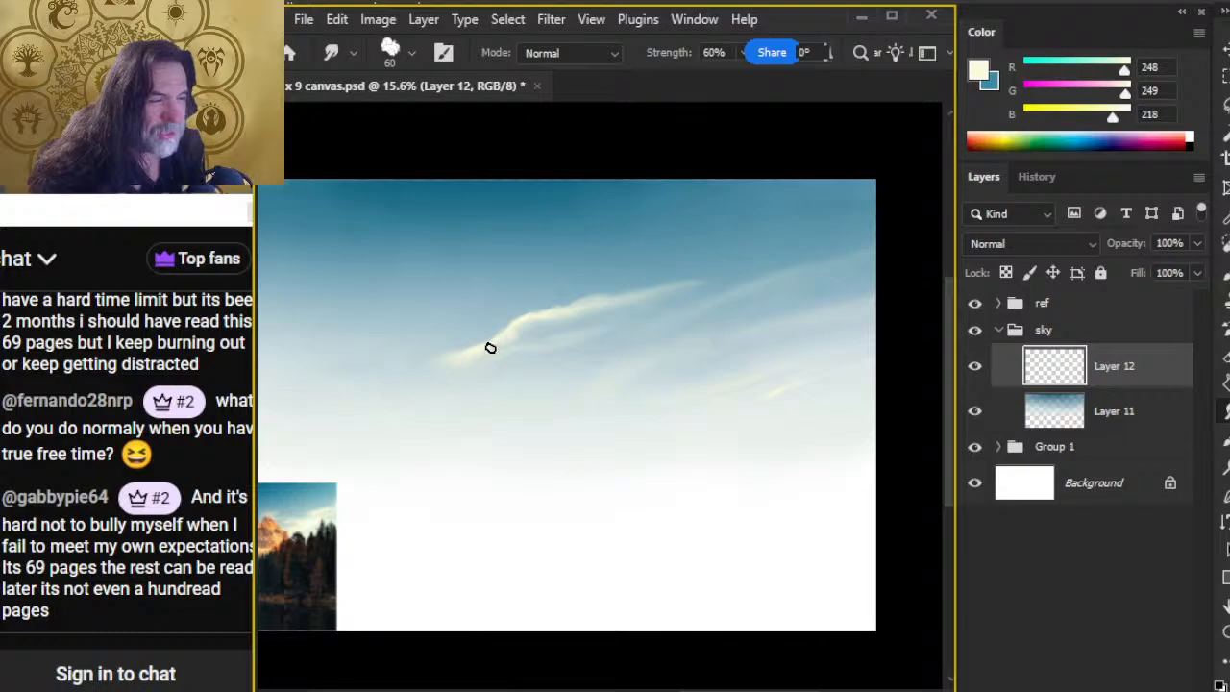
pyautogui.moveTo(451, 366); pyautogui.dragTo(384, 410)
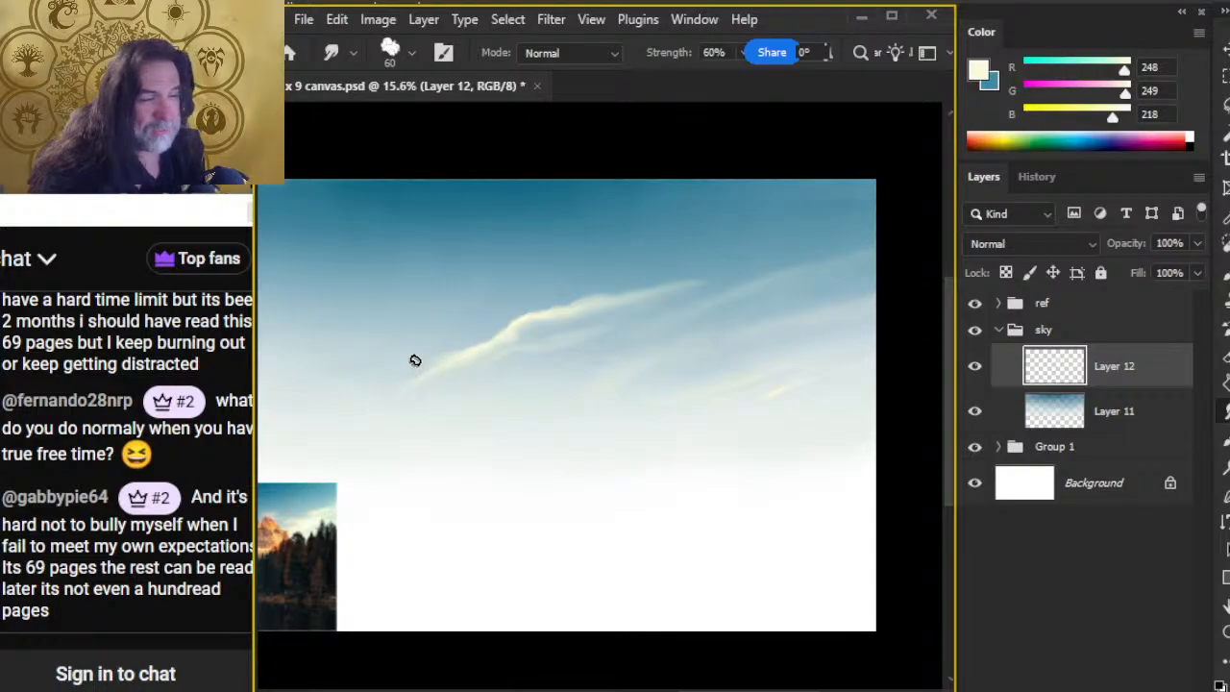
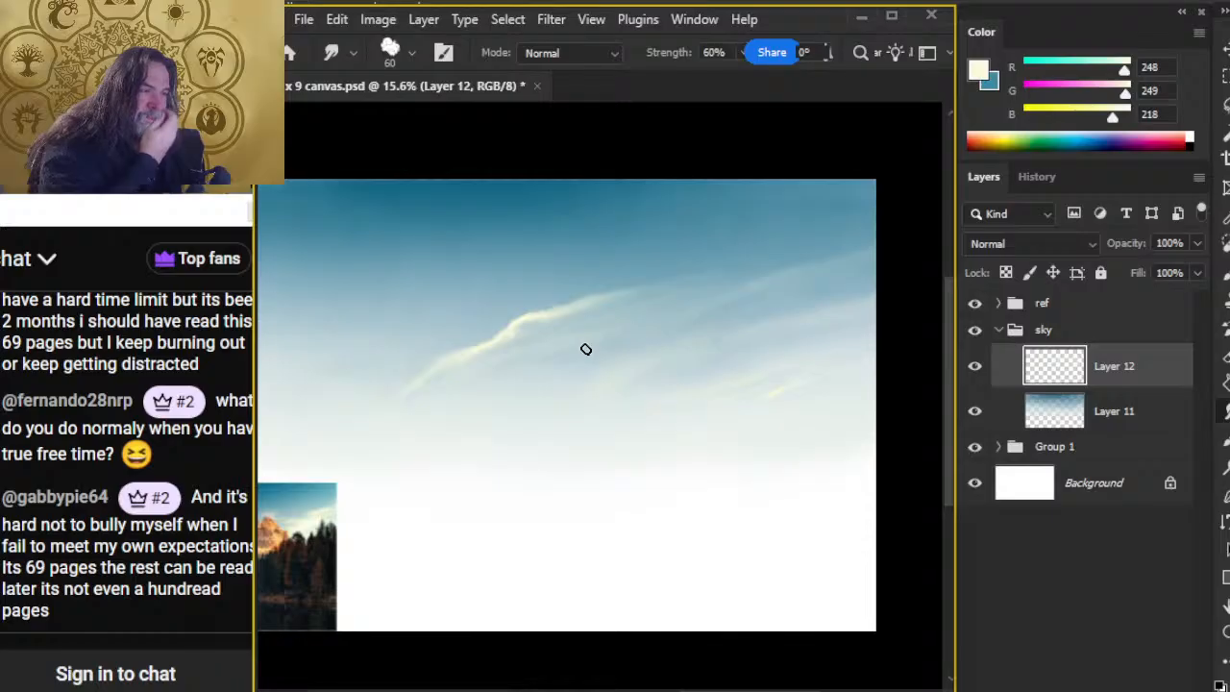
# Step: Paint a short cream stroke between the main cloud and the right-hand wisps, and smudge it into a long diagonal wisp at 60% strength
pyautogui.press('b')
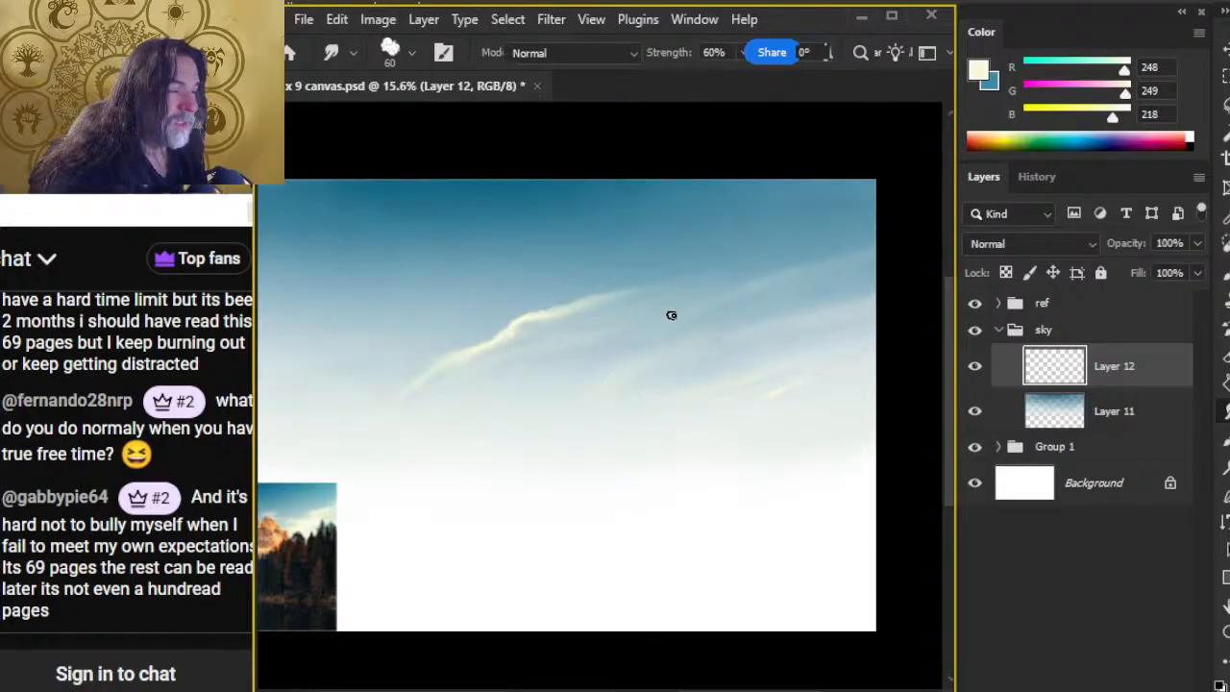
pyautogui.moveTo(679, 307); pyautogui.dragTo(698, 302)
pyautogui.press('r')
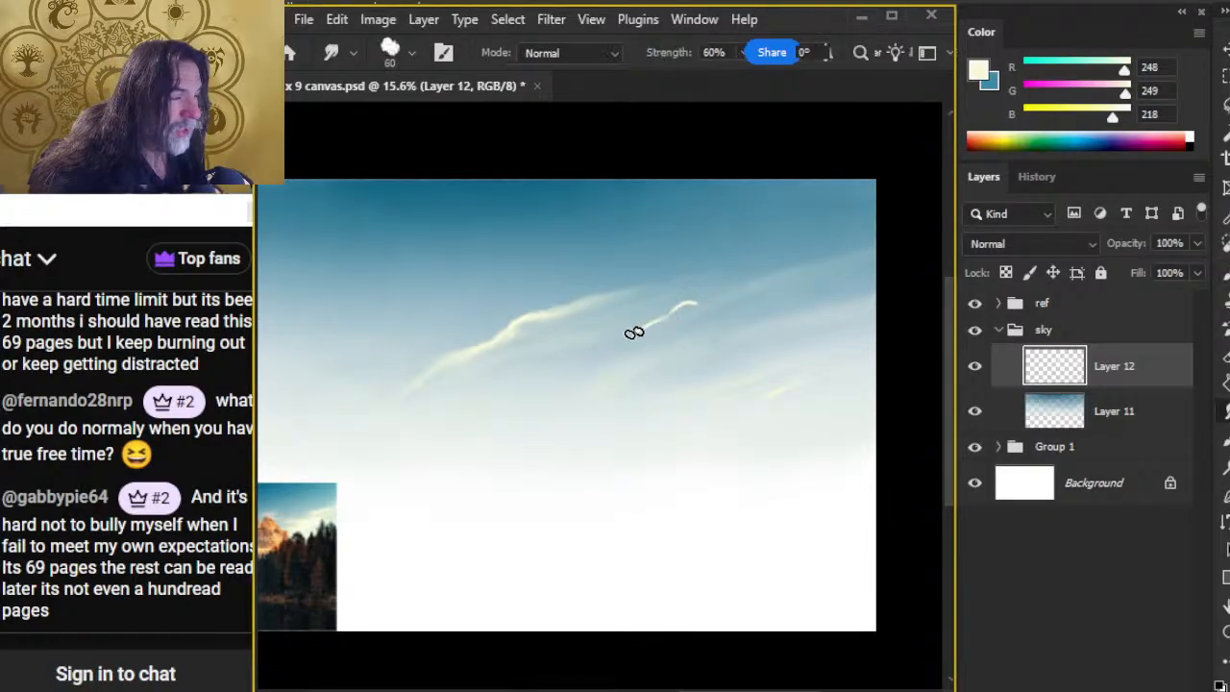
pyautogui.moveTo(634, 332)
pyautogui.mouseDown()
pyautogui.moveTo(711, 299)
pyautogui.moveTo(626, 334)
pyautogui.mouseUp()
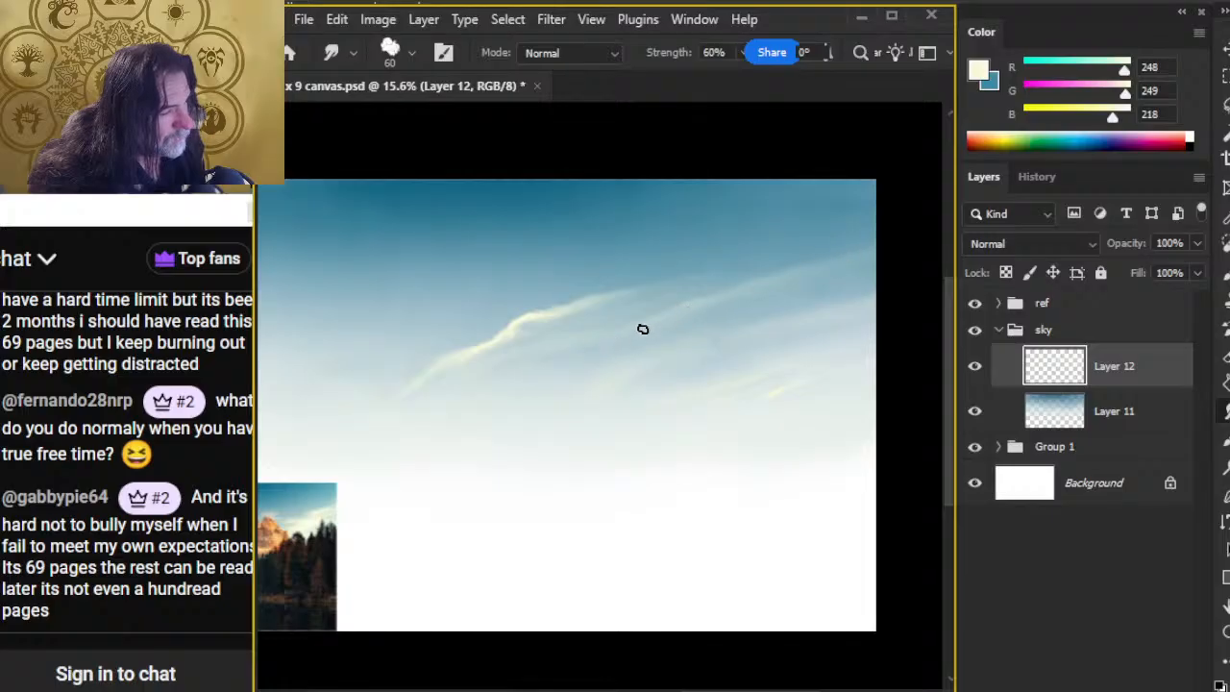
# Step: Add a second size 20 cream stroke along that wisp, smudge it in, and smear the main cloud's upper end up to the right
pyautogui.press('b')
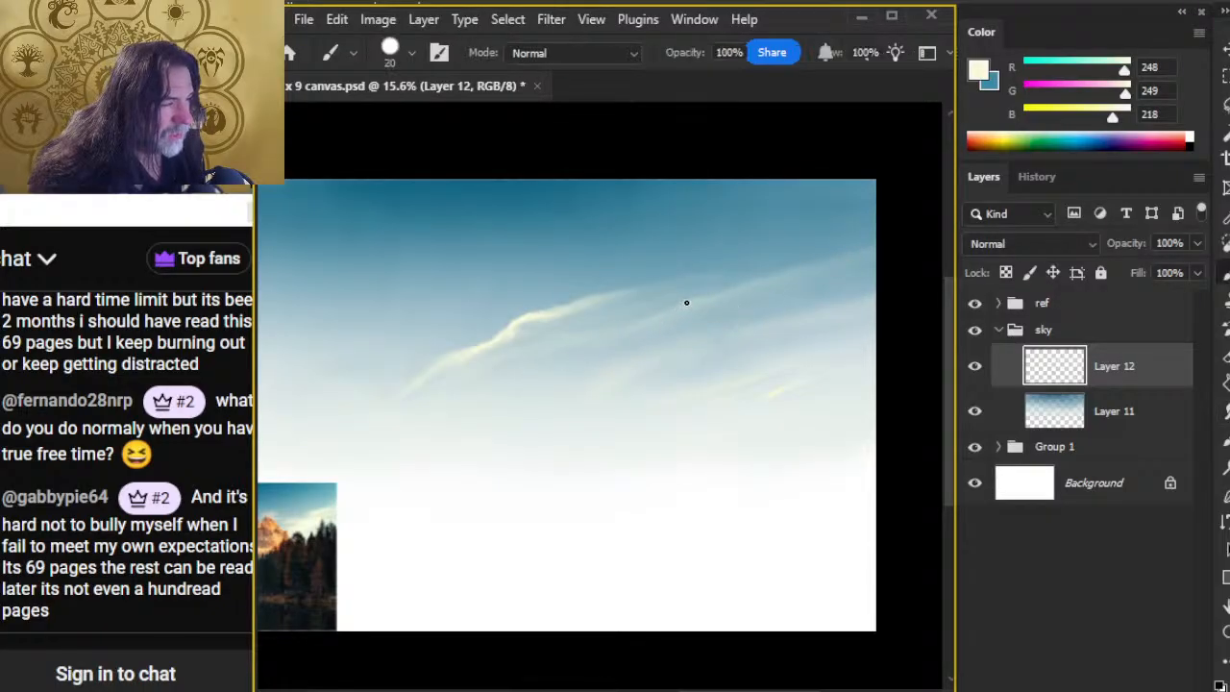
pyautogui.moveTo(687, 303)
pyautogui.mouseDown()
pyautogui.moveTo(622, 338)
pyautogui.moveTo(643, 330)
pyautogui.mouseUp()
pyautogui.press('r')
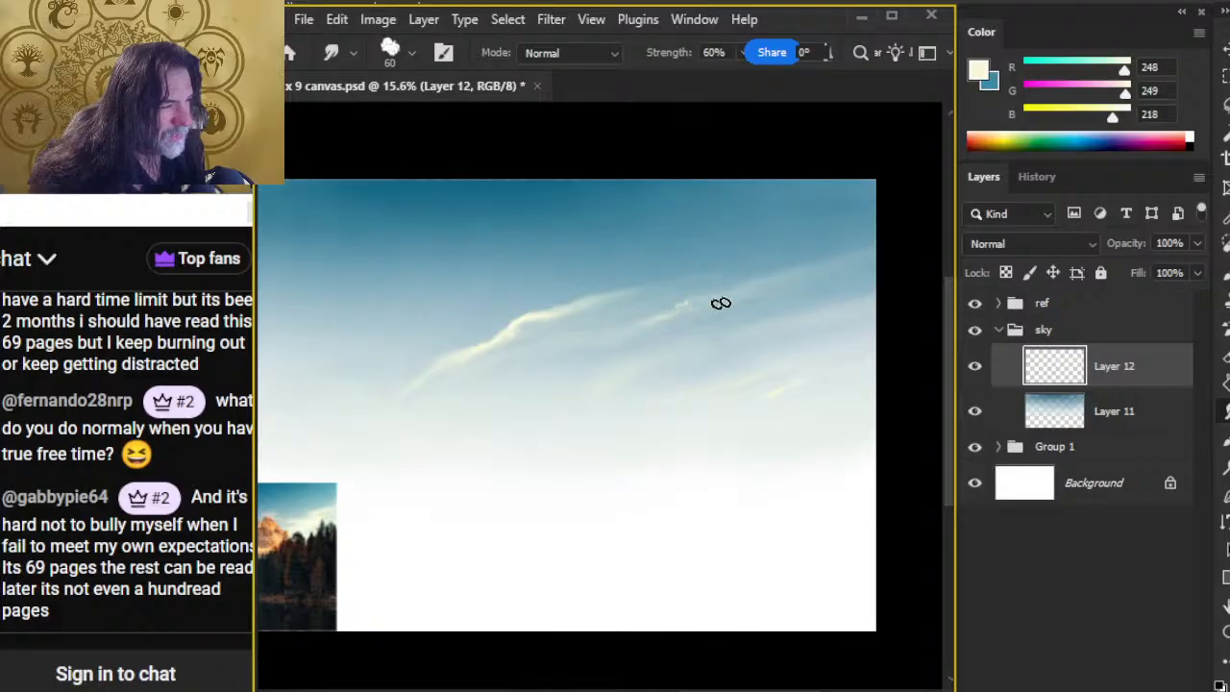
pyautogui.moveTo(720, 302); pyautogui.dragTo(634, 329)
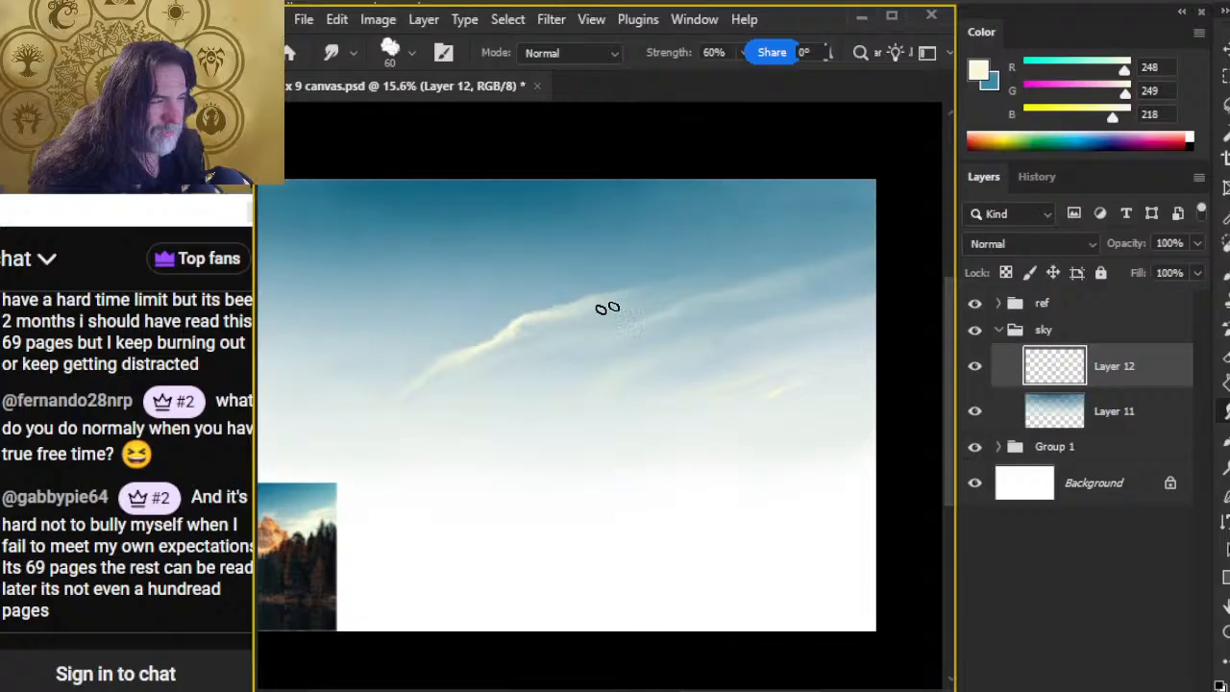
pyautogui.moveTo(606, 302); pyautogui.dragTo(653, 287)
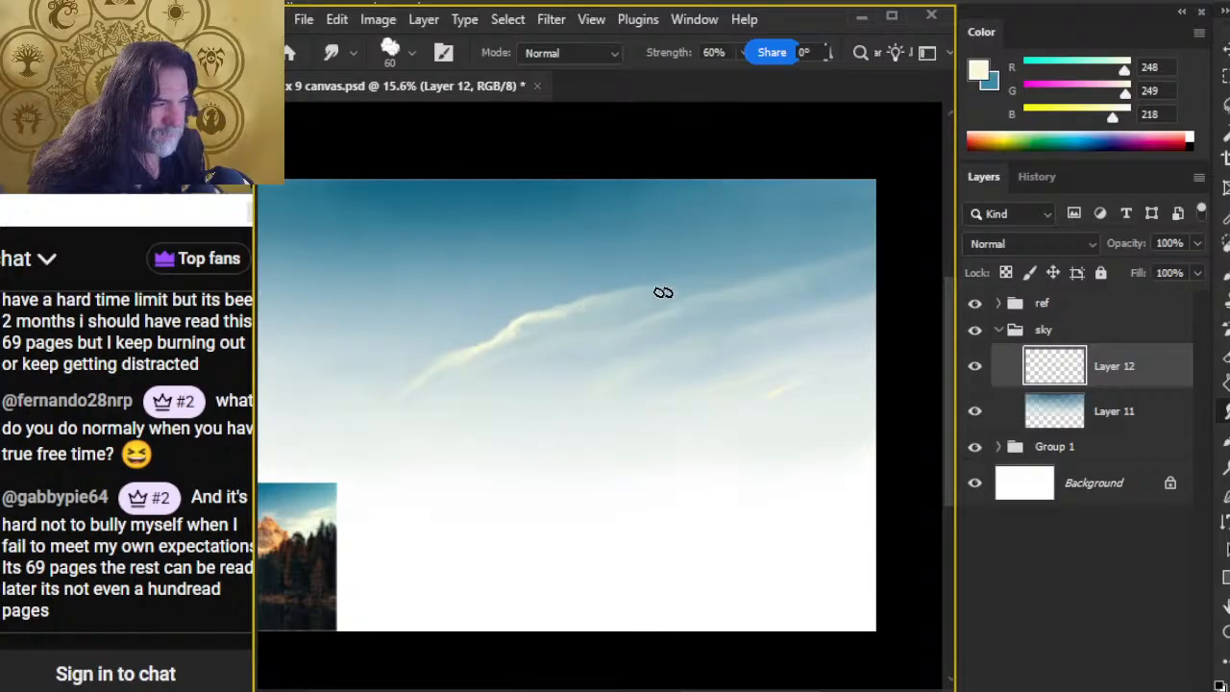
pyautogui.moveTo(581, 308)
pyautogui.mouseDown()
pyautogui.moveTo(691, 294)
pyautogui.moveTo(596, 308)
pyautogui.moveTo(629, 291)
pyautogui.moveTo(556, 317)
pyautogui.moveTo(706, 280)
pyautogui.mouseUp()
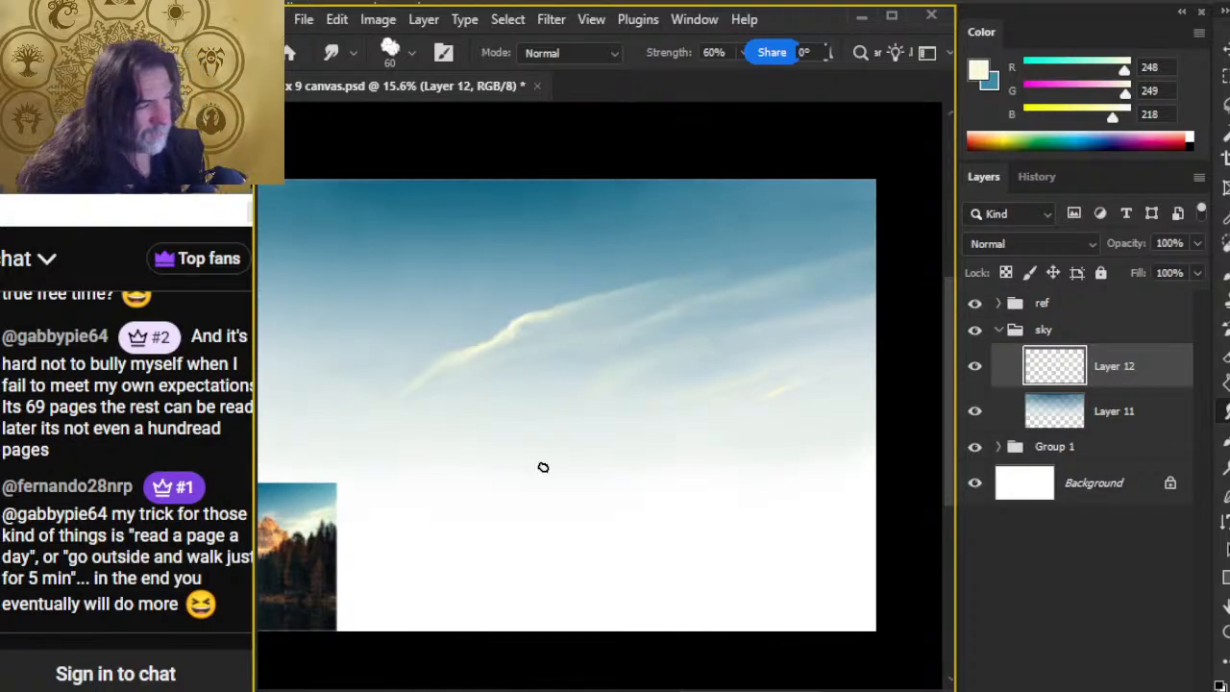
# Step: Paint loose diagonal cream strokes in the upper-left sky with the size 20 brush at 100% opacity
pyautogui.press('z')
pyautogui.moveTo(601, 472); pyautogui.dragTo(514, 486)
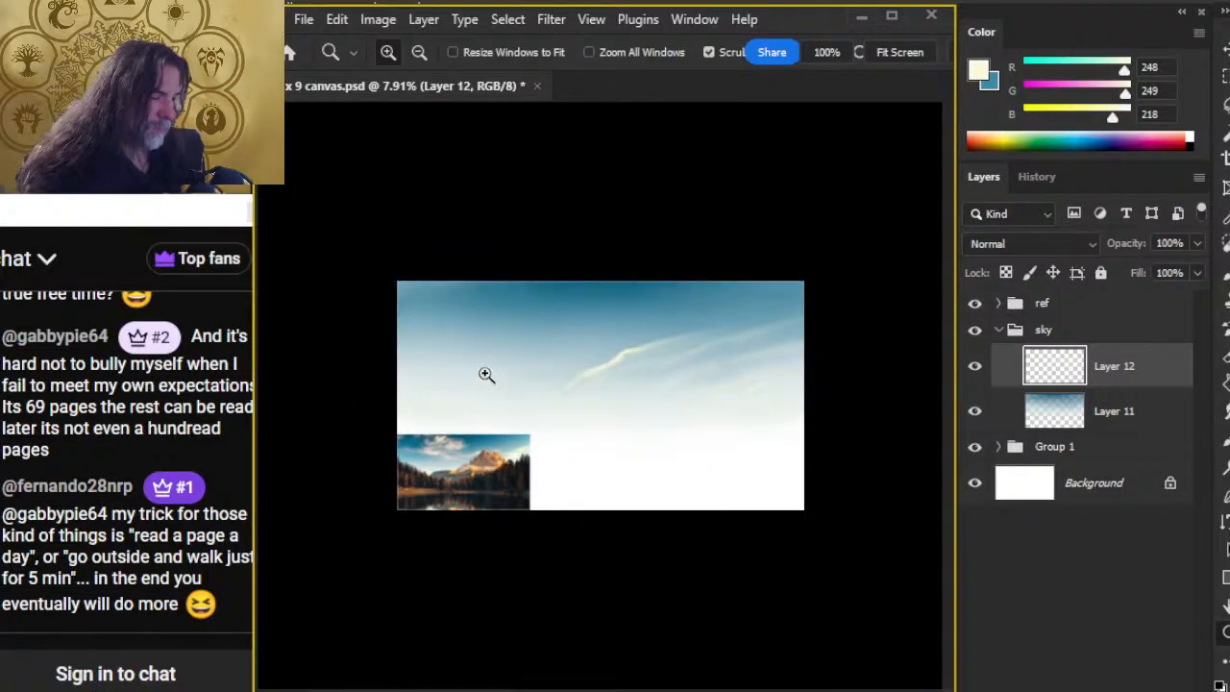
pyautogui.moveTo(486, 375); pyautogui.dragTo(535, 368)
pyautogui.press('b')
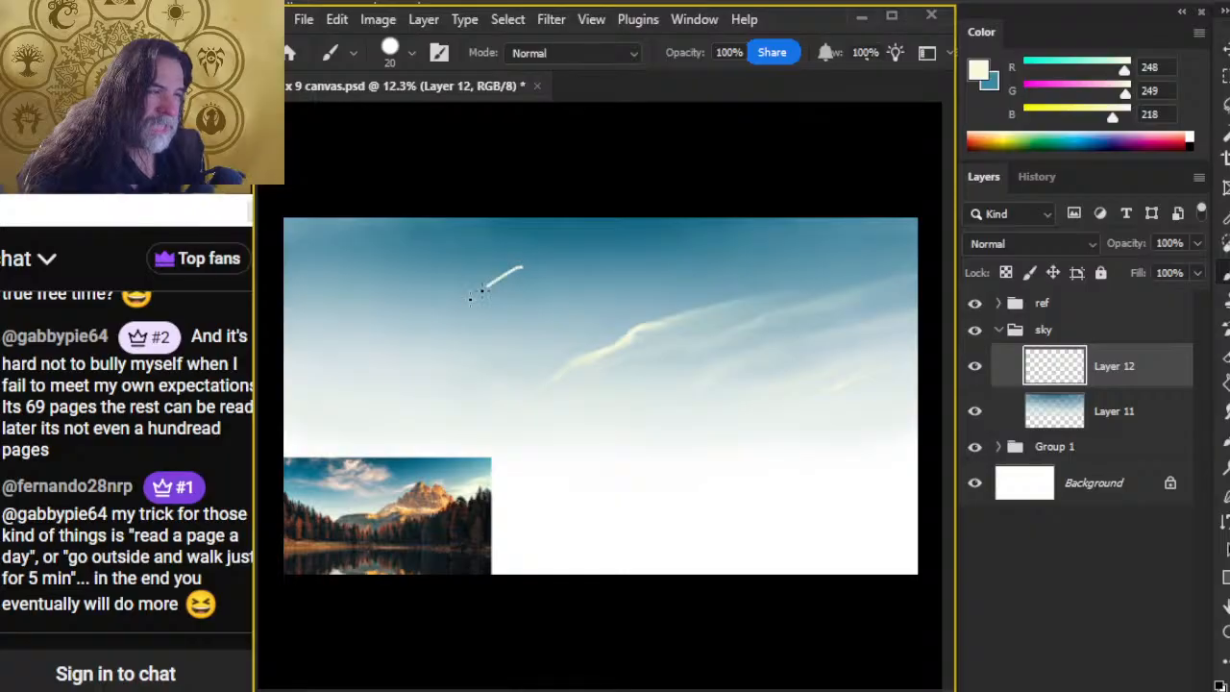
pyautogui.moveTo(470, 299)
pyautogui.mouseDown()
pyautogui.moveTo(436, 268)
pyautogui.moveTo(356, 278)
pyautogui.moveTo(432, 284)
pyautogui.moveTo(454, 278)
pyautogui.moveTo(443, 260)
pyautogui.moveTo(460, 287)
pyautogui.moveTo(553, 267)
pyautogui.moveTo(496, 272)
pyautogui.moveTo(550, 244)
pyautogui.mouseUp()
# Step: Smudge the new upper-left strokes along their diagonal with brush size 90 at 60% strength
pyautogui.press('r')
pyautogui.press(']')
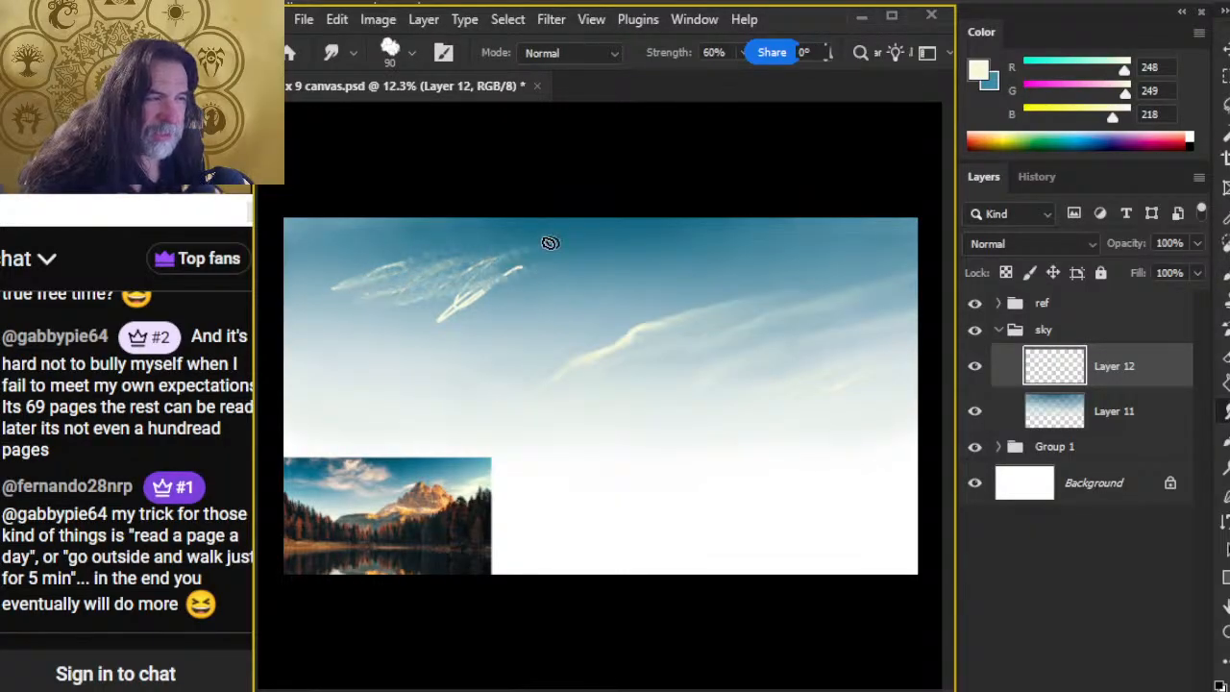
pyautogui.press('z')
pyautogui.moveTo(426, 273); pyautogui.dragTo(573, 278)
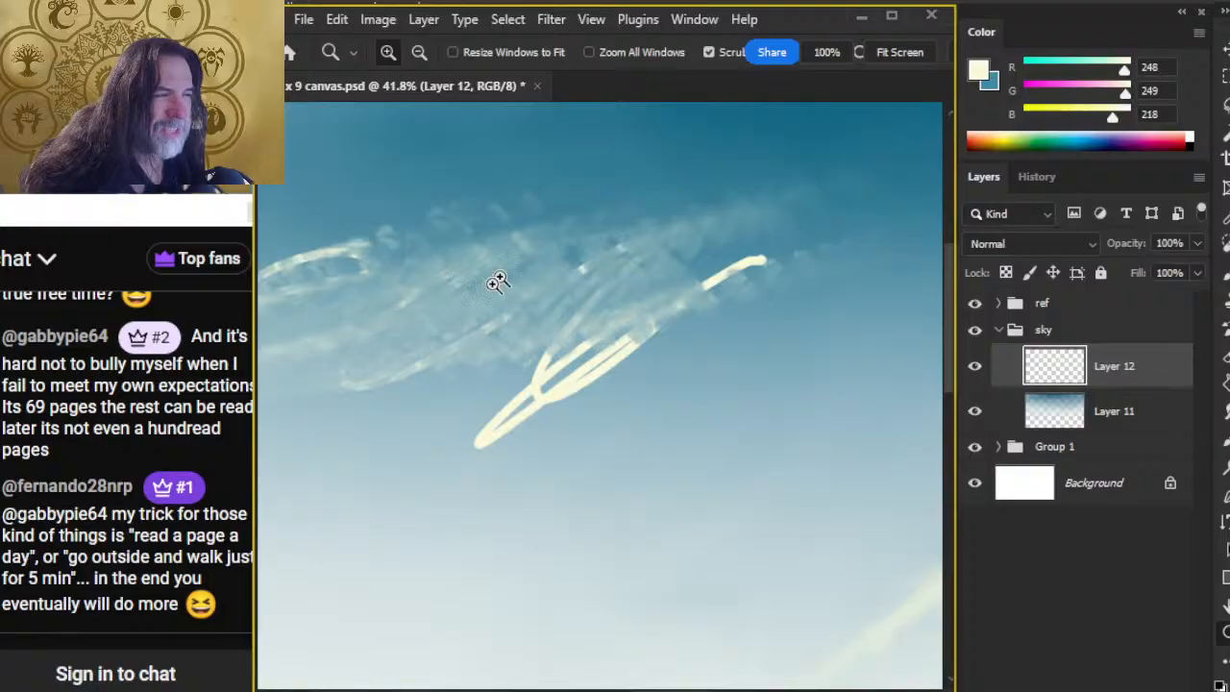
pyautogui.moveTo(593, 342); pyautogui.dragTo(456, 345)
pyautogui.press('r')
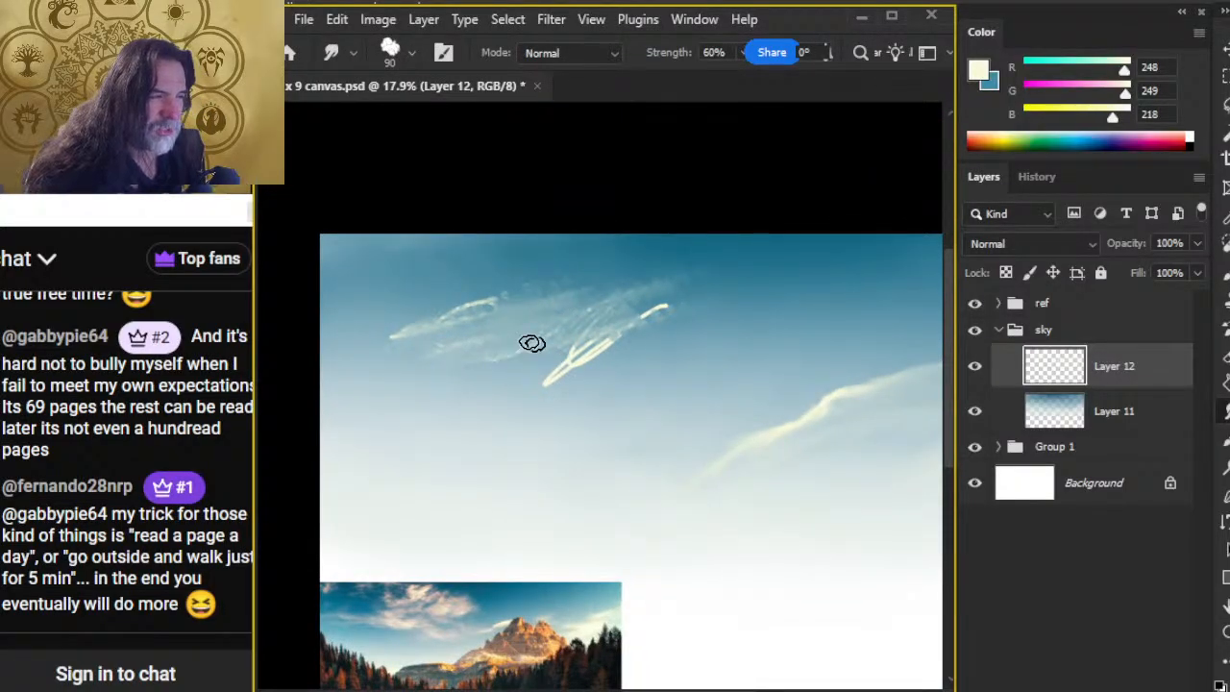
pyautogui.moveTo(599, 339); pyautogui.dragTo(636, 352)
pyautogui.moveTo(539, 587)
pyautogui.mouseDown()
pyautogui.moveTo(565, 445)
pyautogui.moveTo(587, 425)
pyautogui.mouseUp()
# Step: Blend the lower part of the upper-left cloud's right-hand stroke into the sky using the size 90 Smudge tool
pyautogui.press('z')
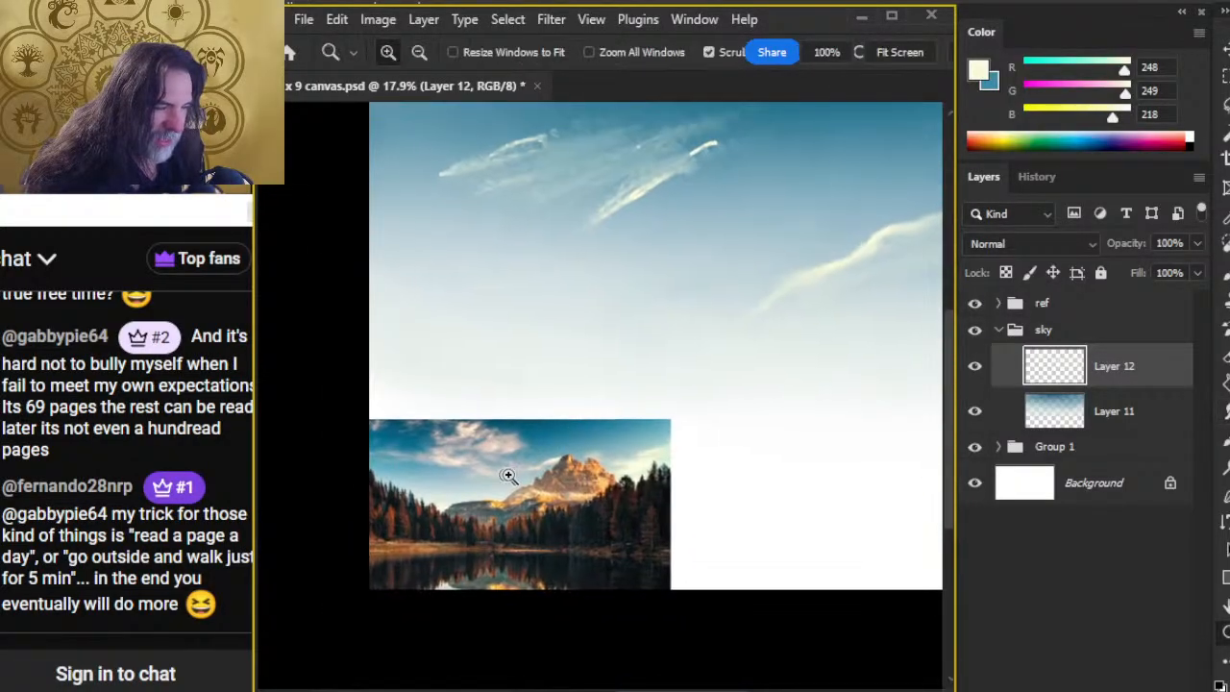
pyautogui.moveTo(507, 475)
pyautogui.mouseDown()
pyautogui.moveTo(675, 426)
pyautogui.moveTo(647, 420)
pyautogui.moveTo(644, 314)
pyautogui.moveTo(563, 494)
pyautogui.mouseUp()
pyautogui.press('r')
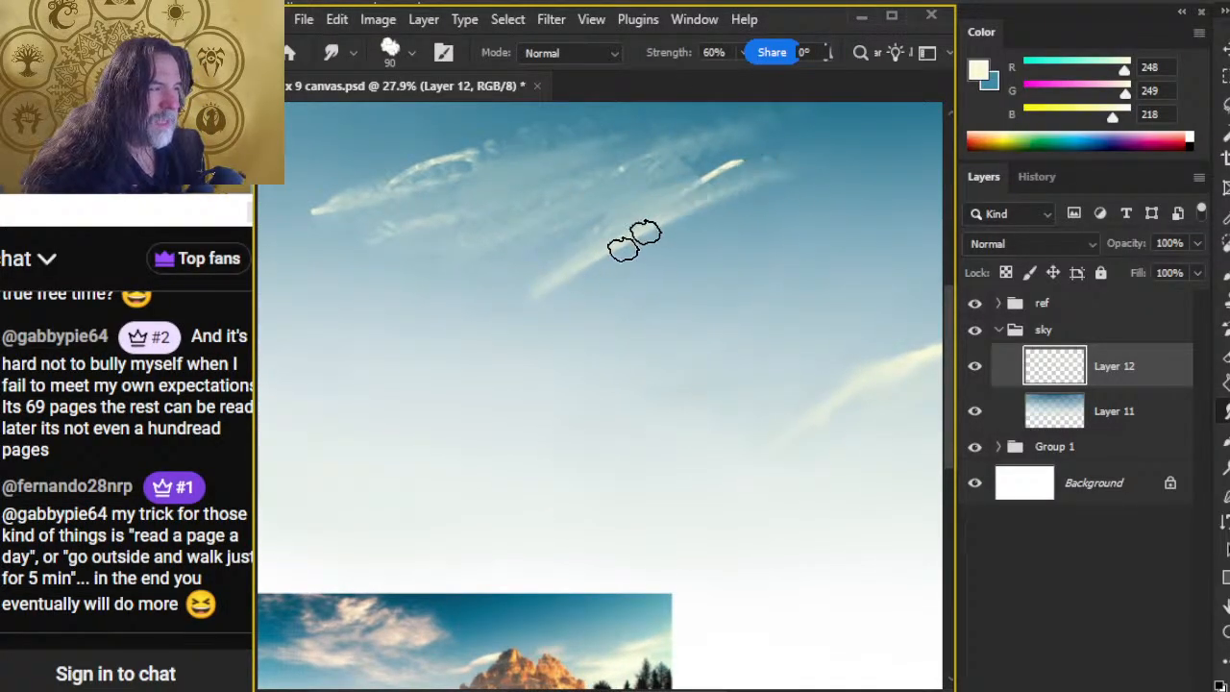
pyautogui.moveTo(634, 240)
pyautogui.mouseDown()
pyautogui.moveTo(702, 287)
pyautogui.moveTo(659, 244)
pyautogui.moveTo(680, 242)
pyautogui.moveTo(529, 267)
pyautogui.moveTo(473, 235)
pyautogui.moveTo(713, 352)
pyautogui.mouseUp()
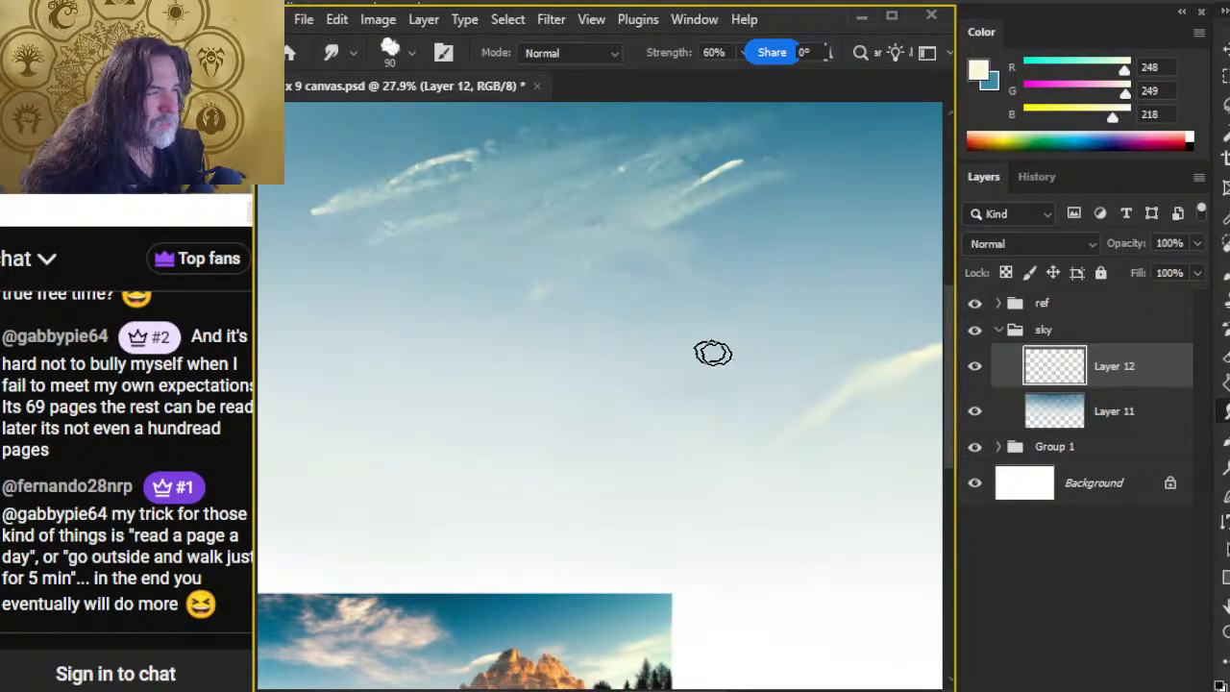
pyautogui.moveTo(738, 396); pyautogui.dragTo(575, 381)
pyautogui.press('b')
pyautogui.press('l')
pyautogui.moveTo(749, 395)
pyautogui.mouseDown()
pyautogui.moveTo(618, 352)
pyautogui.moveTo(723, 386)
pyautogui.mouseUp()
pyautogui.hotkey('ctrl', 'd')
pyautogui.press('r')
pyautogui.press('l')
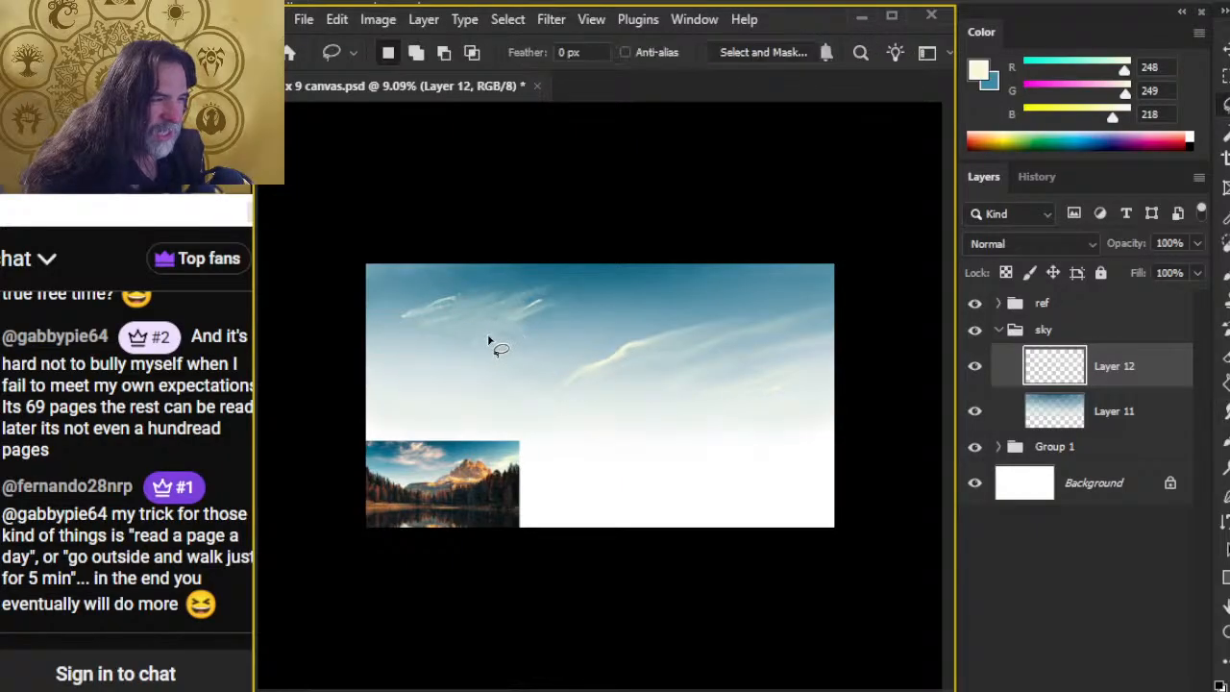
# Step: Smudge the remaining bright strokes of the upper-left cloud into a soft diagonal haze with brush size 90 at 60% strength
pyautogui.press('r')
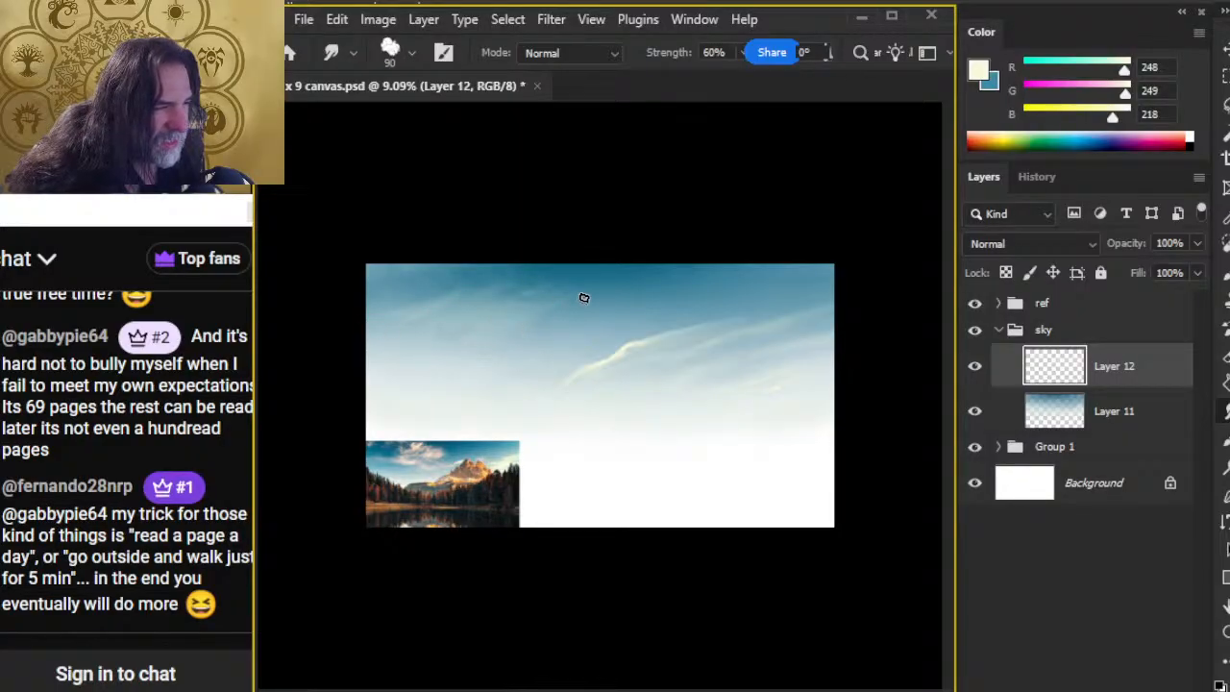
pyautogui.press('z')
pyautogui.moveTo(455, 318); pyautogui.dragTo(593, 307)
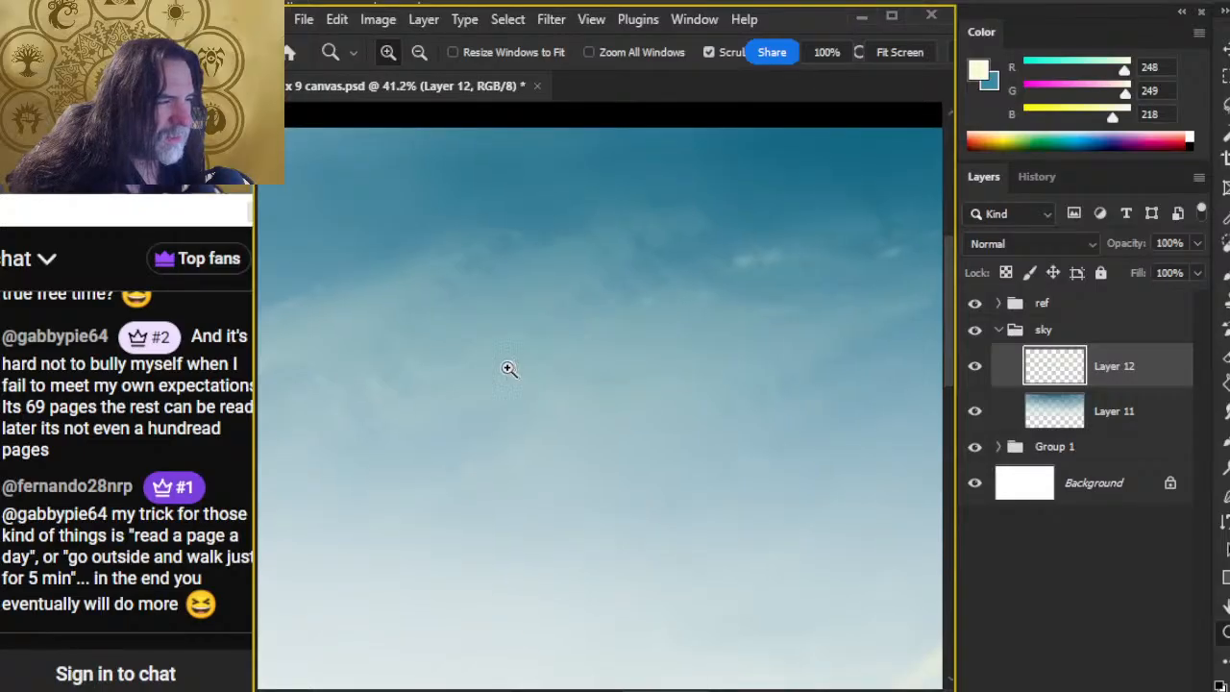
# Step: Lasso the upper-left cloud on Layer 12, cut it out, and paste it in place on its own layer
pyautogui.rightClick(1115, 366)
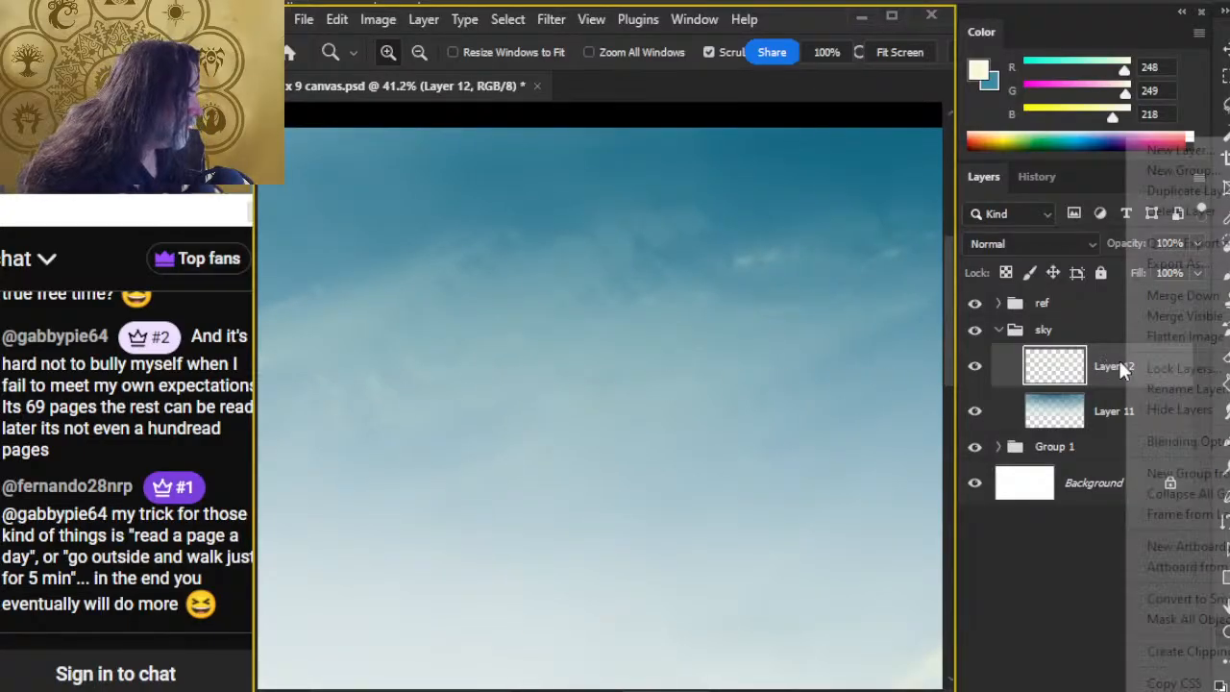
pyautogui.press('Escape')
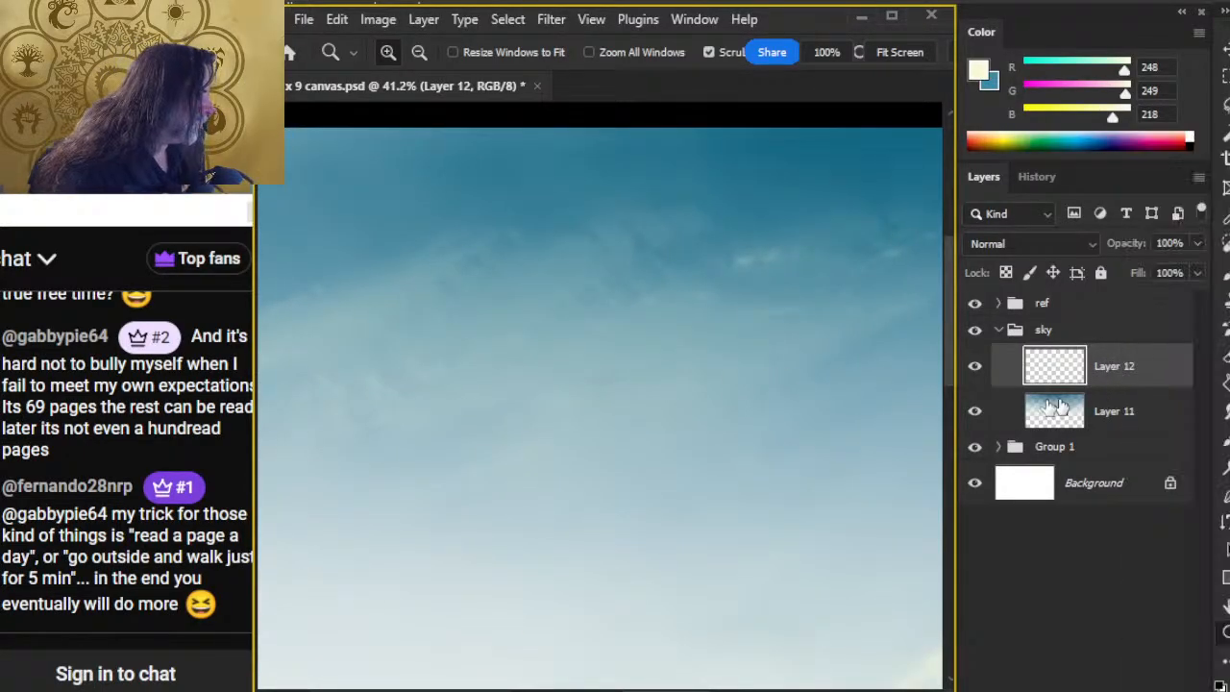
pyautogui.moveTo(807, 429); pyautogui.dragTo(690, 445)
pyautogui.press('l')
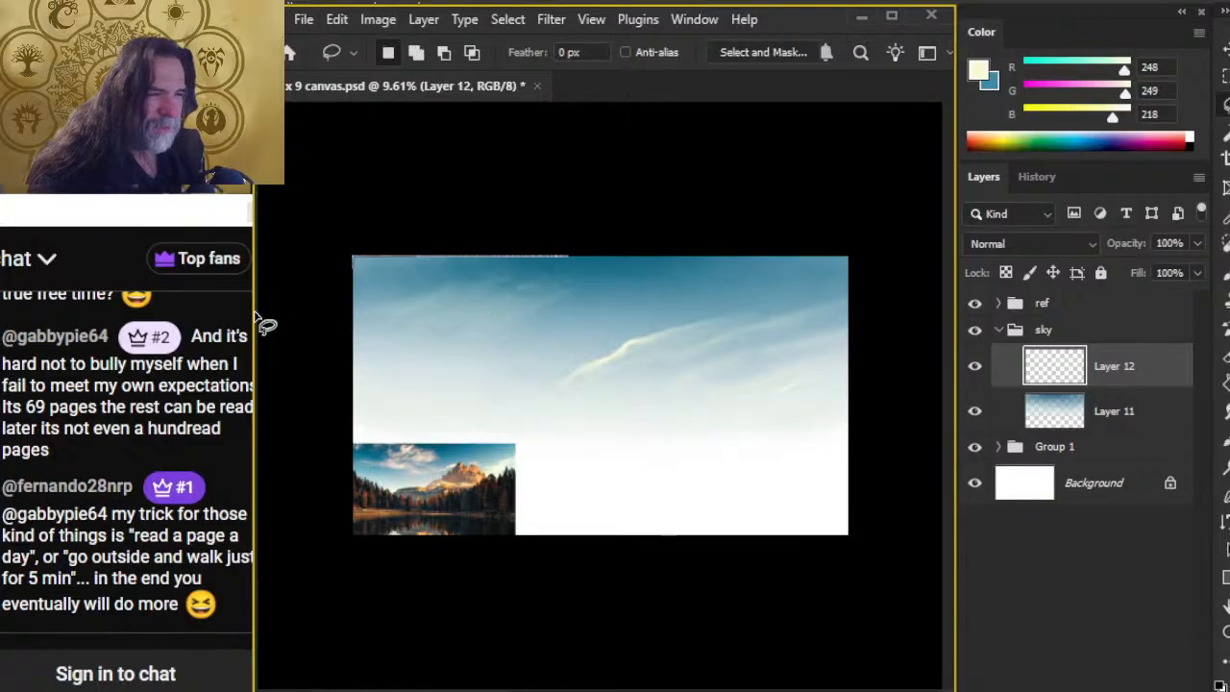
pyautogui.moveTo(266, 324)
pyautogui.mouseDown()
pyautogui.moveTo(455, 362)
pyautogui.moveTo(547, 343)
pyautogui.moveTo(582, 330)
pyautogui.moveTo(553, 234)
pyautogui.mouseUp()
pyautogui.hotkey('ctrl', 'x')
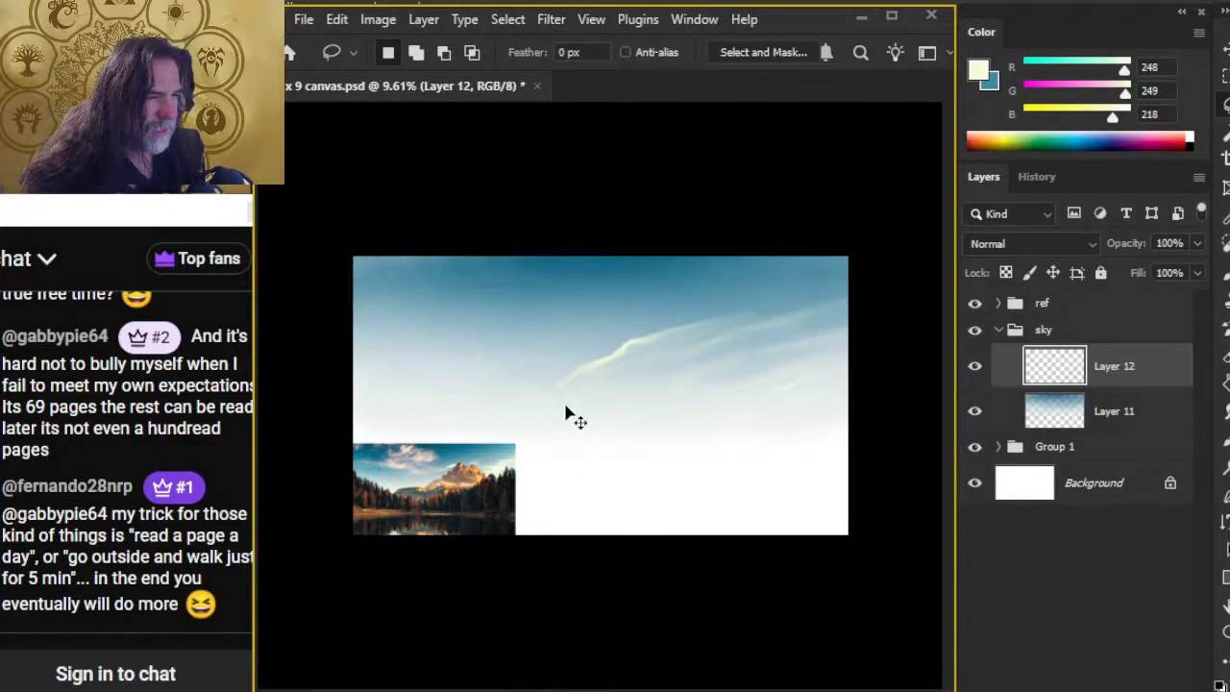
pyautogui.hotkey('ctrl', 'shift', 'v')
# Step: Duplicate the pasted cloud layer, accepting the default name, to strengthen the upper-left cloud
pyautogui.click(1198, 177)
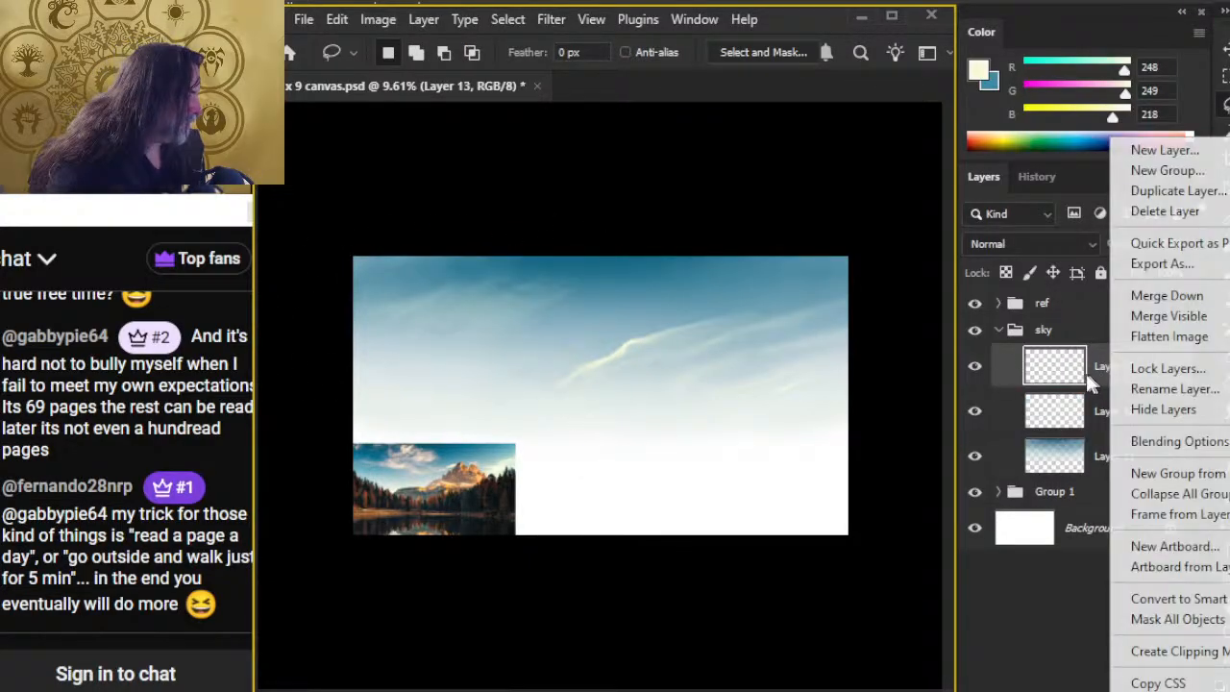
pyautogui.click(1198, 191)
pyautogui.press('Return')
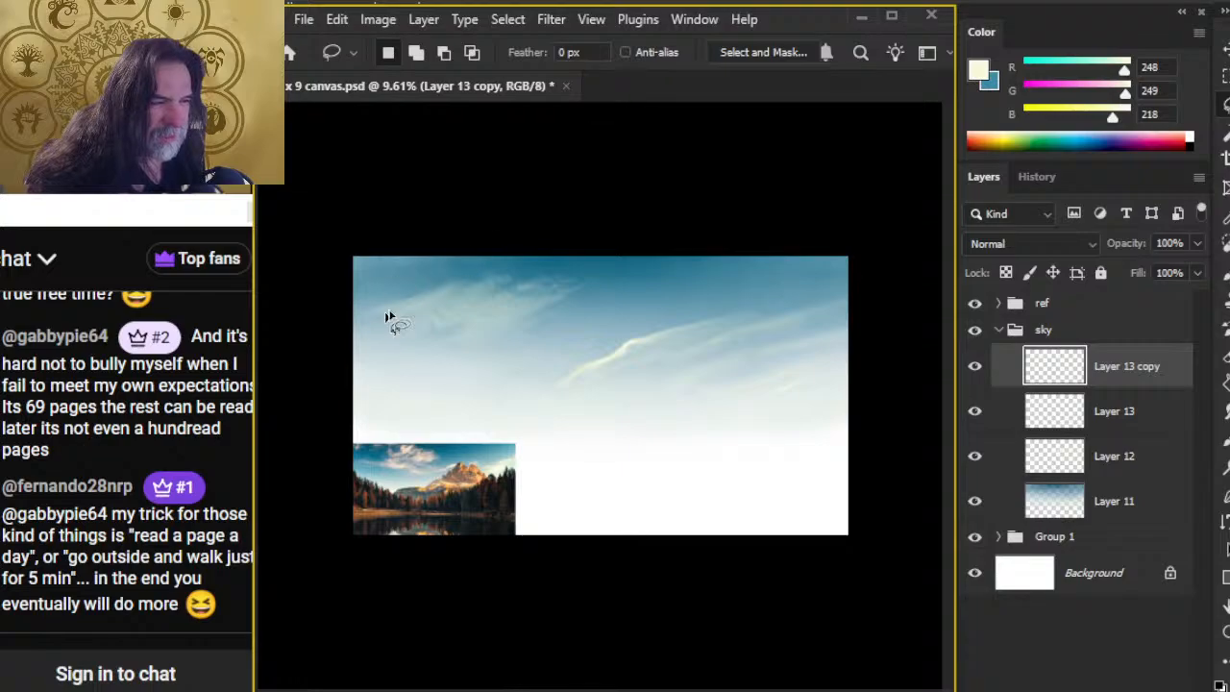
# Step: Examine the doubled upper-left cloud's texture, edges and bright highlights up close
pyautogui.press('z')
pyautogui.moveTo(496, 313); pyautogui.dragTo(593, 343)
pyautogui.moveTo(530, 387); pyautogui.dragTo(593, 266)
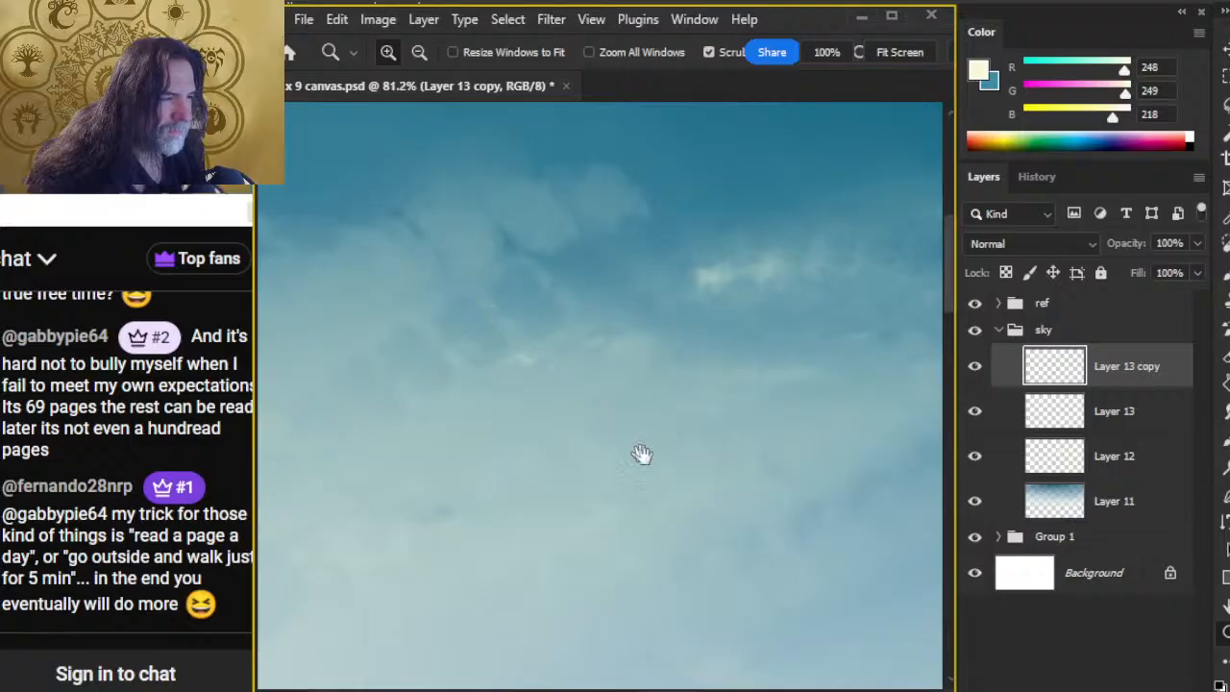
pyautogui.moveTo(640, 453); pyautogui.dragTo(486, 474)
pyautogui.moveTo(664, 488); pyautogui.dragTo(620, 463)
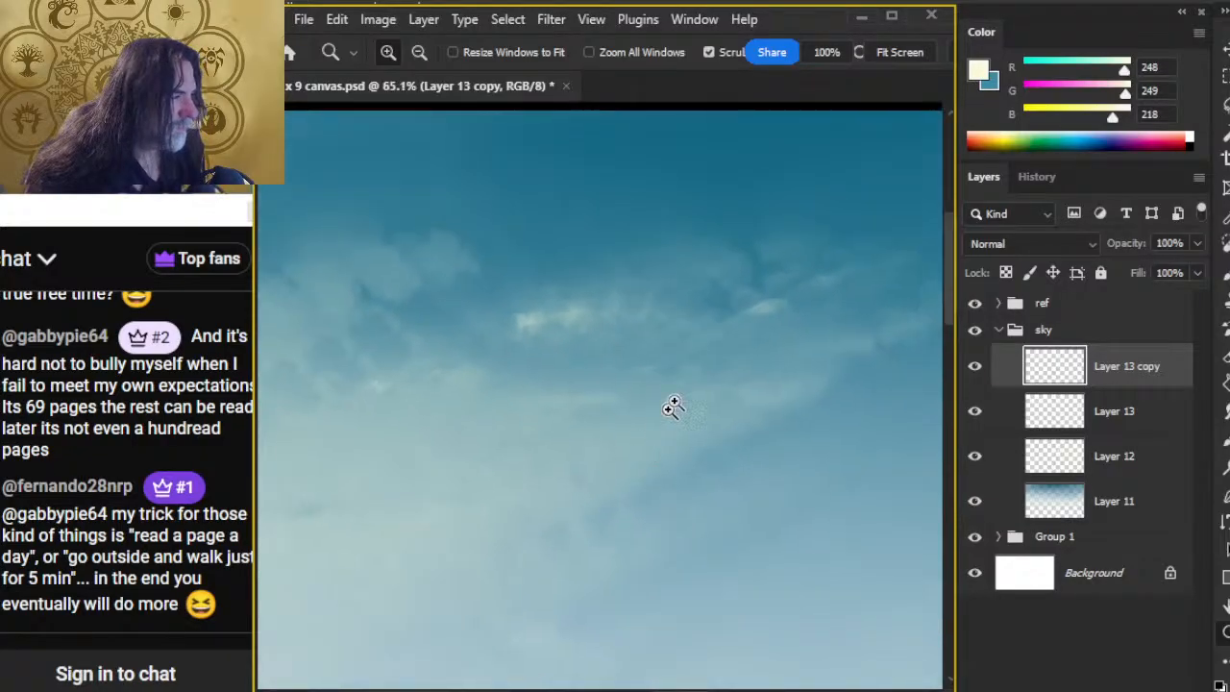
pyautogui.moveTo(756, 301); pyautogui.dragTo(832, 303)
pyautogui.press('l')
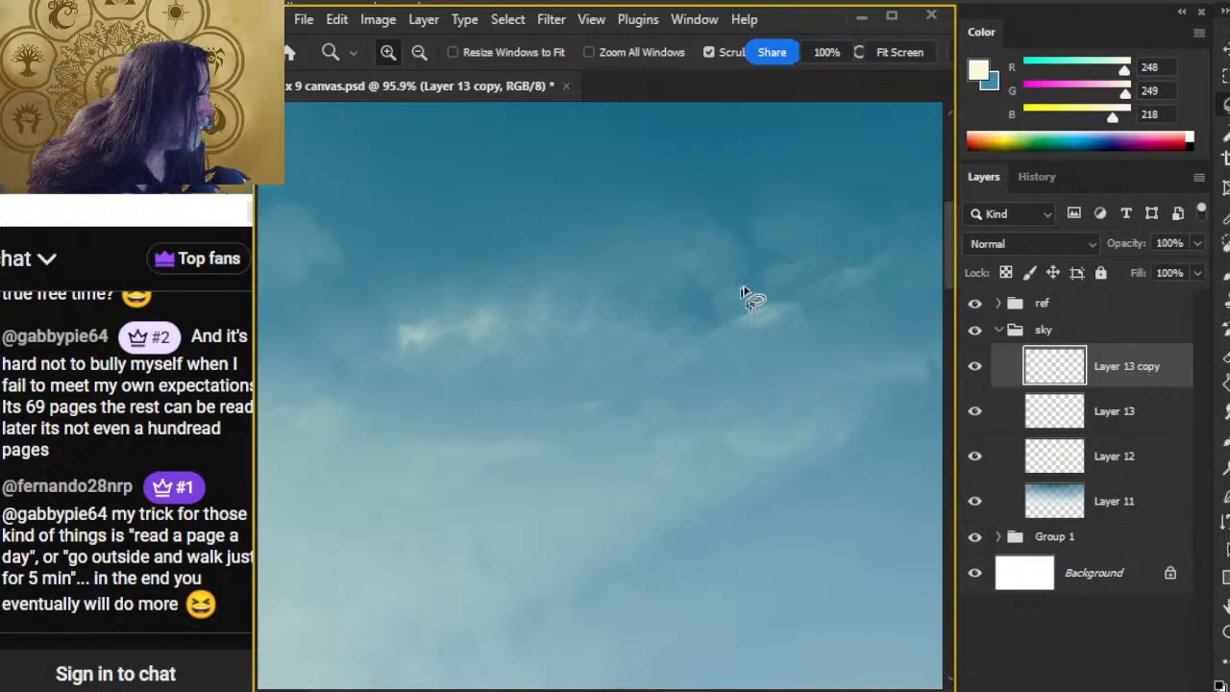
pyautogui.moveTo(670, 332)
pyautogui.mouseDown()
pyautogui.moveTo(765, 357)
pyautogui.moveTo(707, 400)
pyautogui.mouseUp()
pyautogui.press('z')
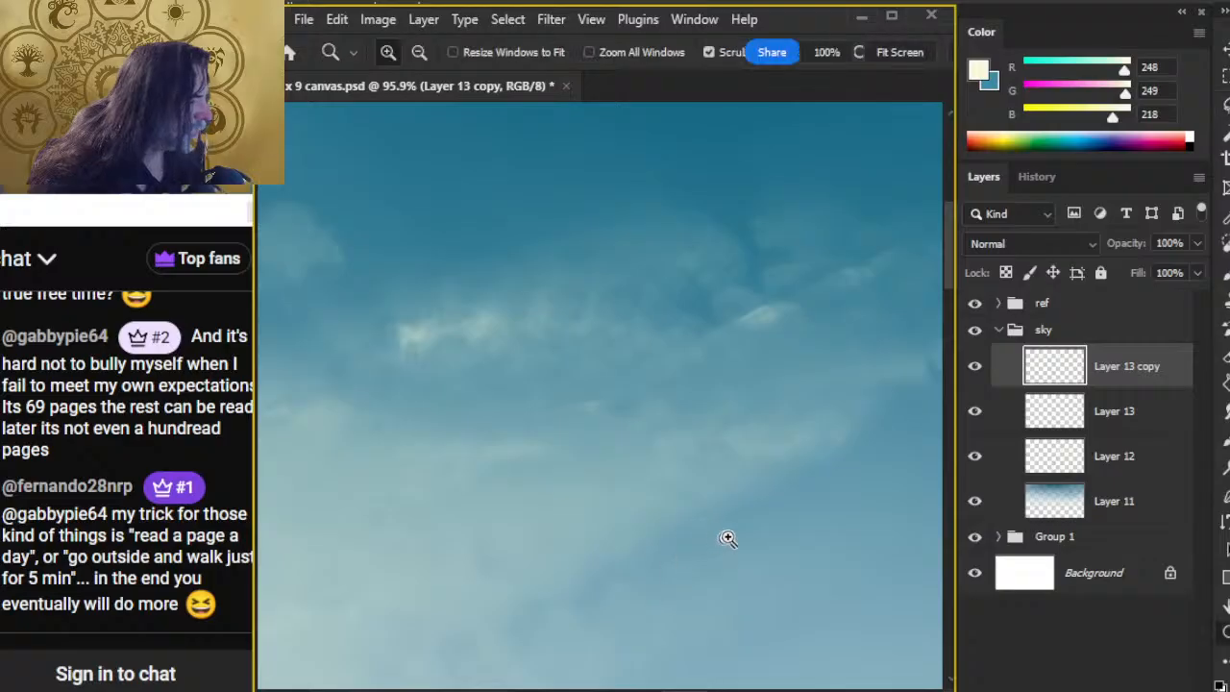
# Step: Study the cloud shapes and soft edges in the reference photo and compare them with the painted upper-left cloud
pyautogui.moveTo(727, 538)
pyautogui.mouseDown()
pyautogui.moveTo(645, 567)
pyautogui.moveTo(747, 190)
pyautogui.mouseUp()
pyautogui.moveTo(664, 461); pyautogui.dragTo(634, 554)
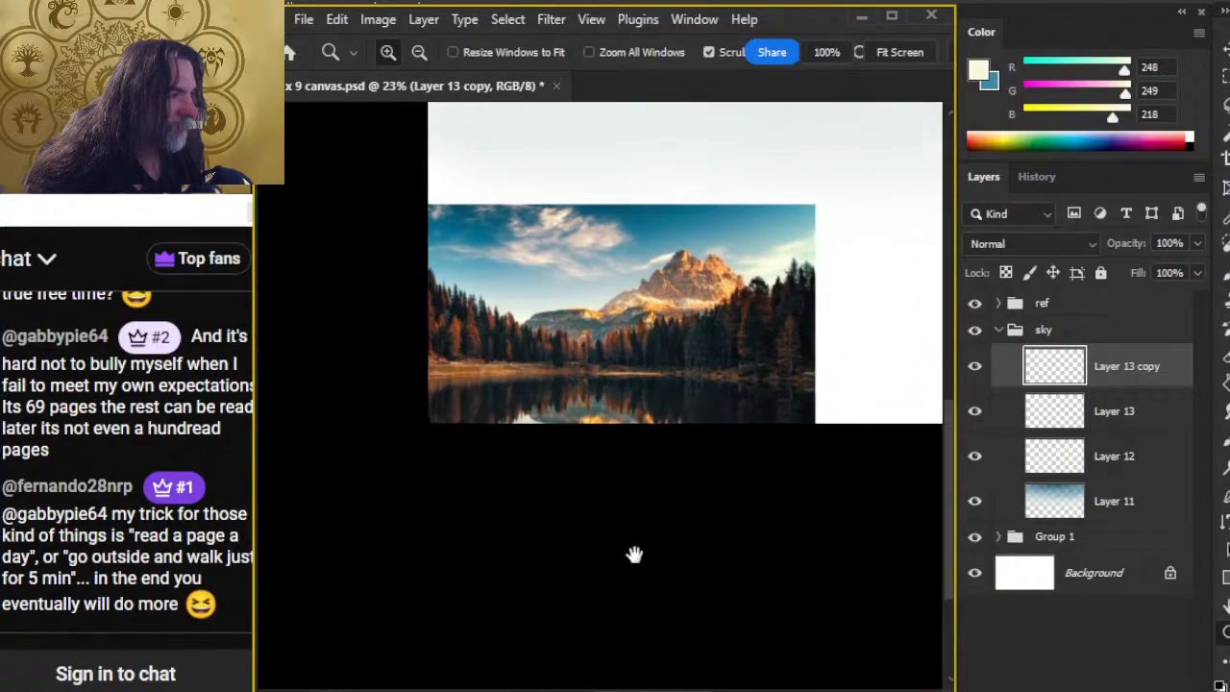
pyautogui.moveTo(579, 228); pyautogui.dragTo(626, 481)
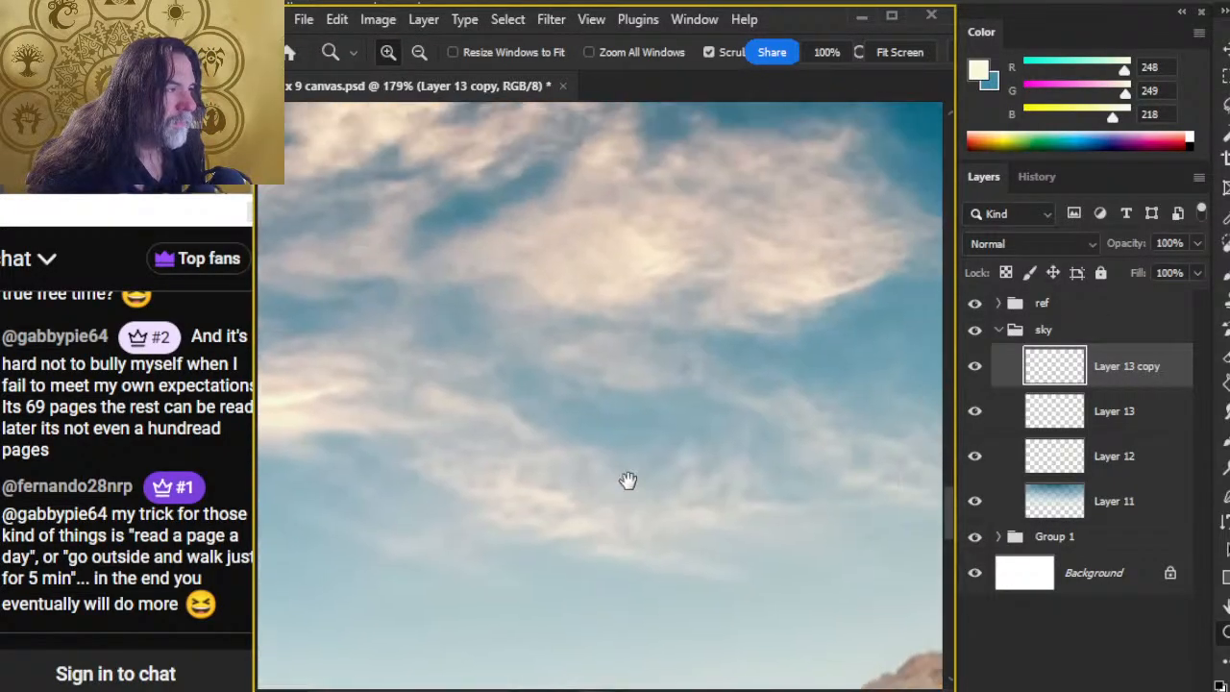
pyautogui.moveTo(739, 224); pyautogui.dragTo(786, 242)
pyautogui.moveTo(786, 242); pyautogui.dragTo(711, 333)
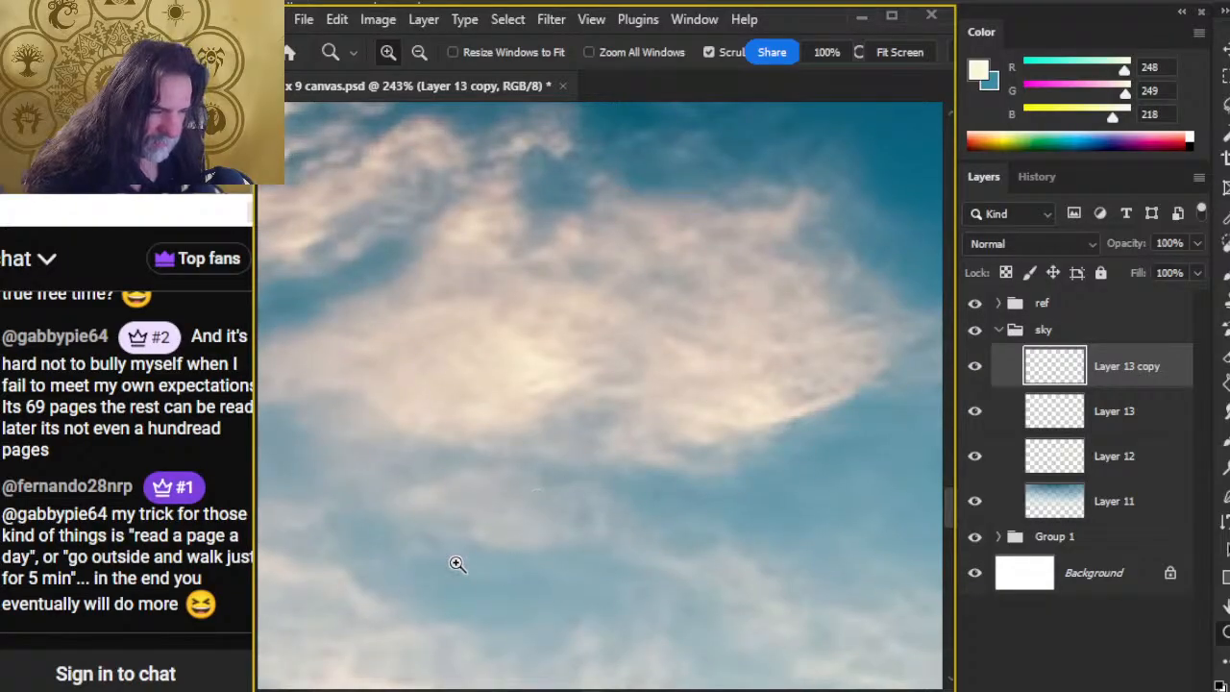
pyautogui.moveTo(784, 567); pyautogui.dragTo(642, 571)
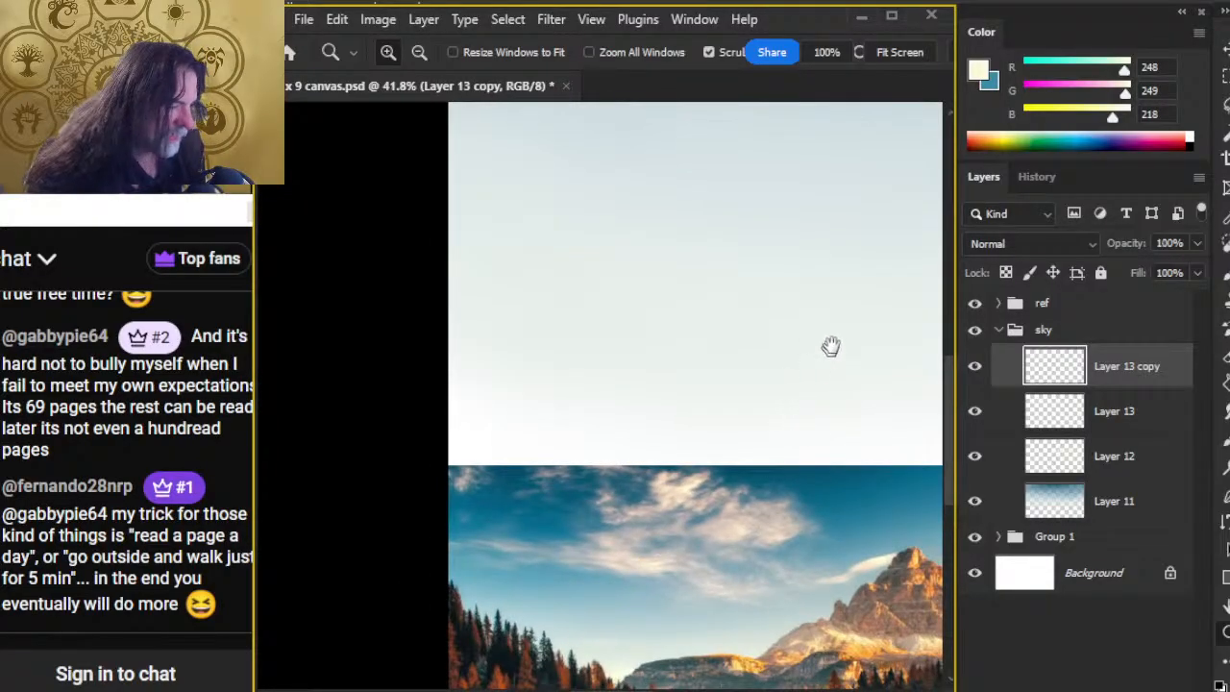
pyautogui.moveTo(831, 346); pyautogui.dragTo(582, 624)
pyautogui.moveTo(743, 286); pyautogui.dragTo(739, 429)
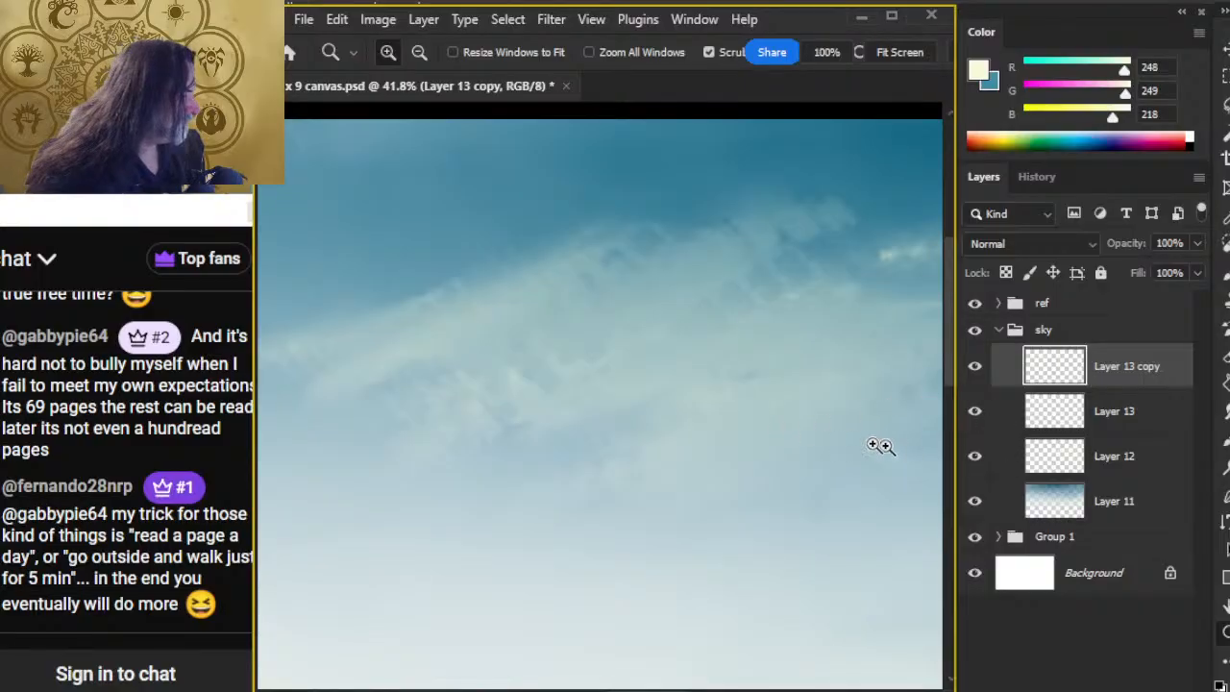
# Step: Merge the duplicated upper-left cloud layer down into Layer 13
pyautogui.moveTo(822, 422); pyautogui.dragTo(713, 418)
pyautogui.rightClick(1151, 370)
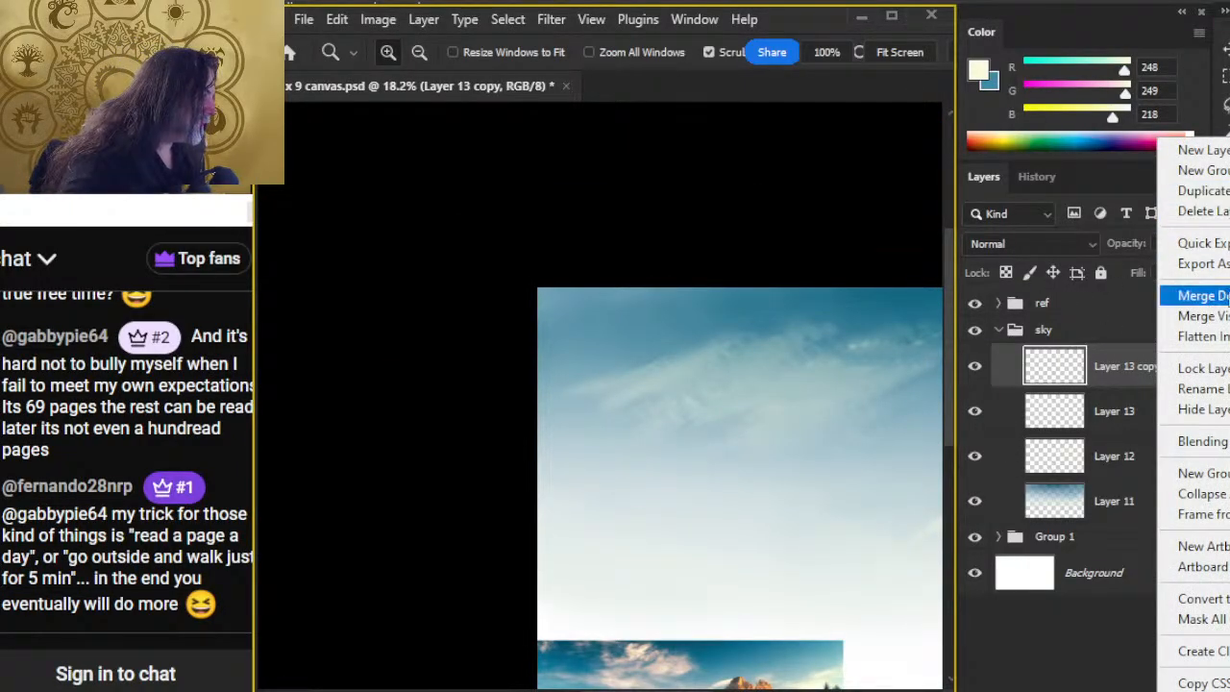
pyautogui.click(1201, 295)
# Step: Duplicate Layer 13 with the default name and hide the original as a backup
pyautogui.moveTo(784, 402); pyautogui.dragTo(620, 320)
pyautogui.rightClick(1143, 367)
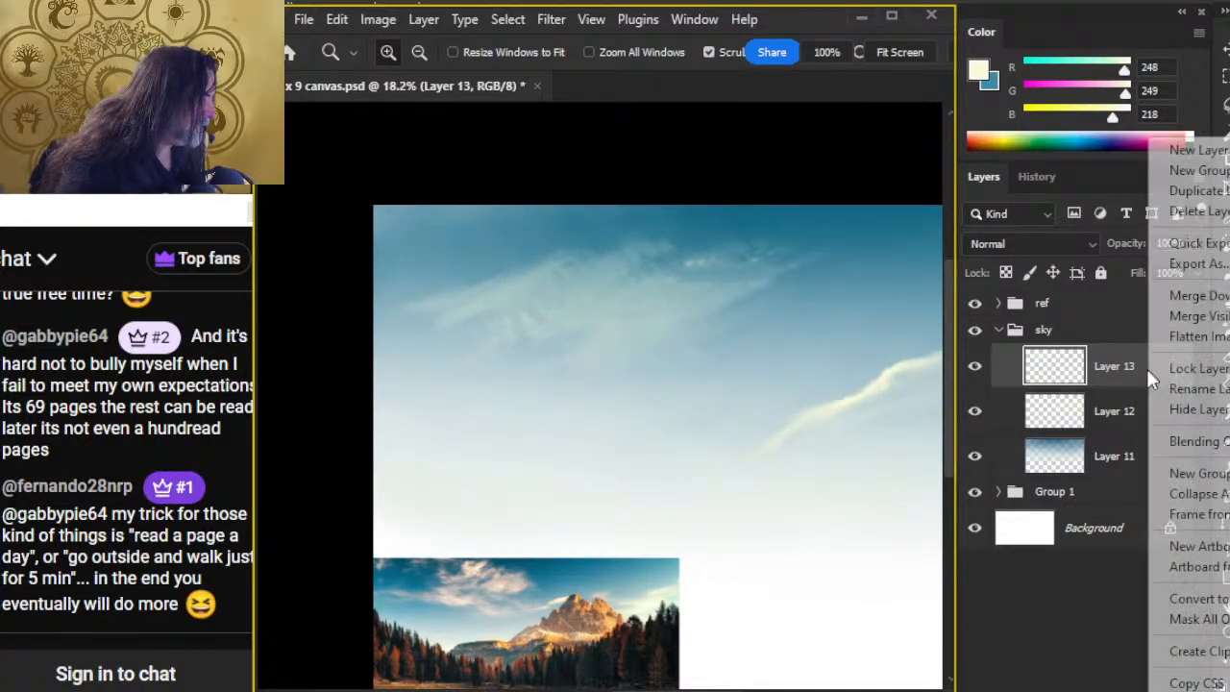
pyautogui.click(1201, 195)
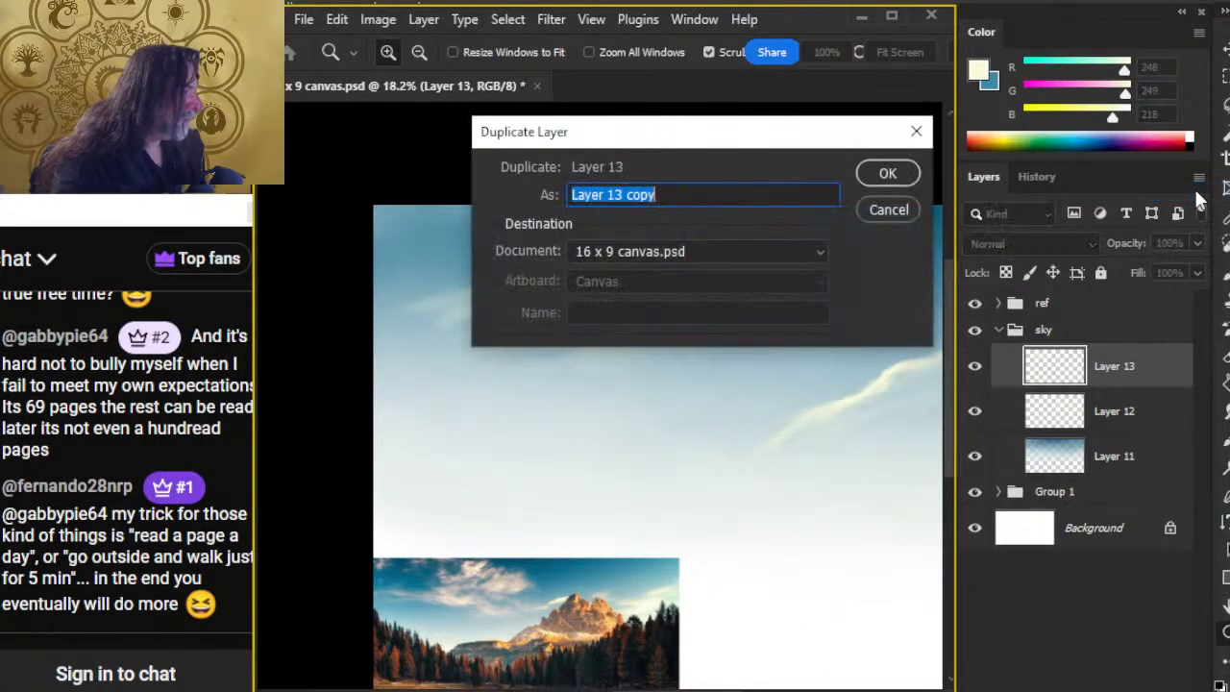
pyautogui.press('Return')
pyautogui.click(974, 423)
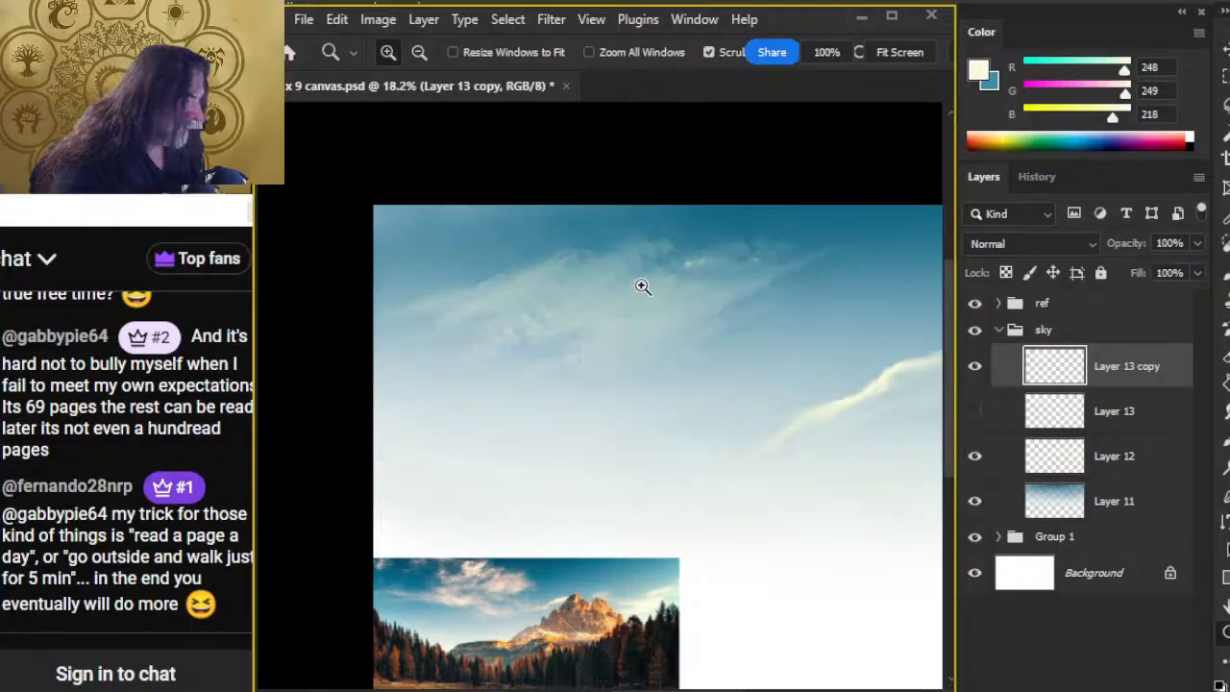
# Step: Erase soft gaps into the upper-left cloud on Layer 13 copy with a cloud-shaped eraser at 70 px and 20% opacity
pyautogui.press('e')
pyautogui.rightClick(633, 274)
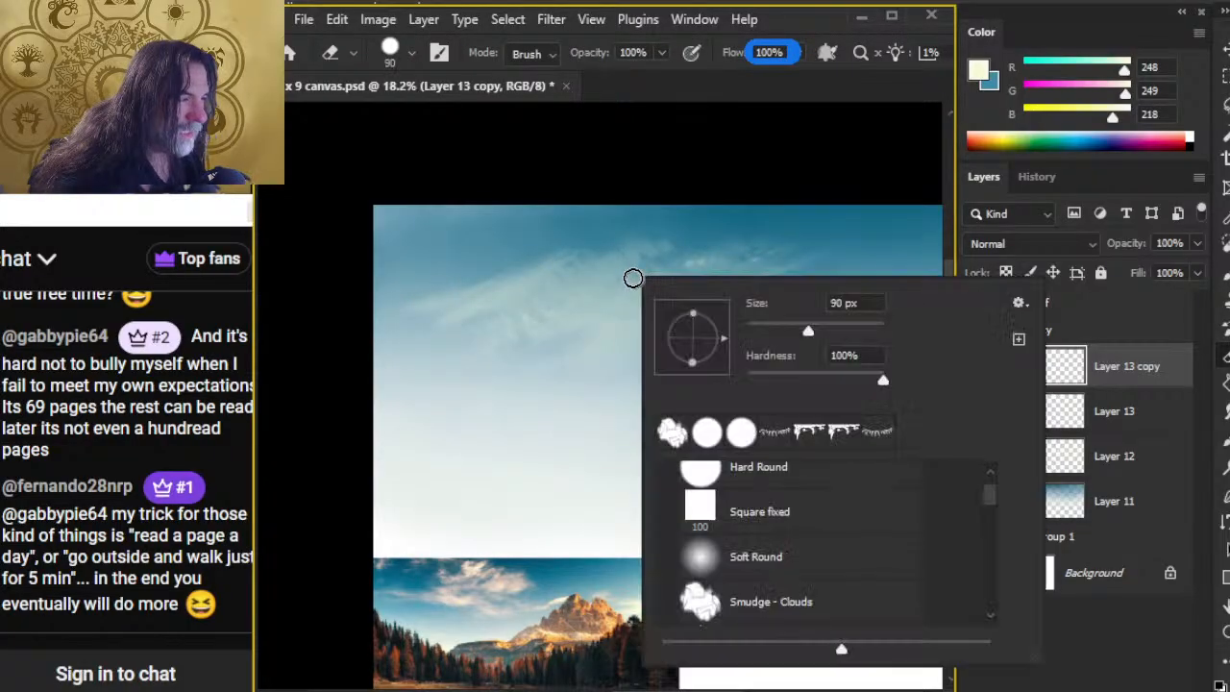
pyautogui.click(776, 104)
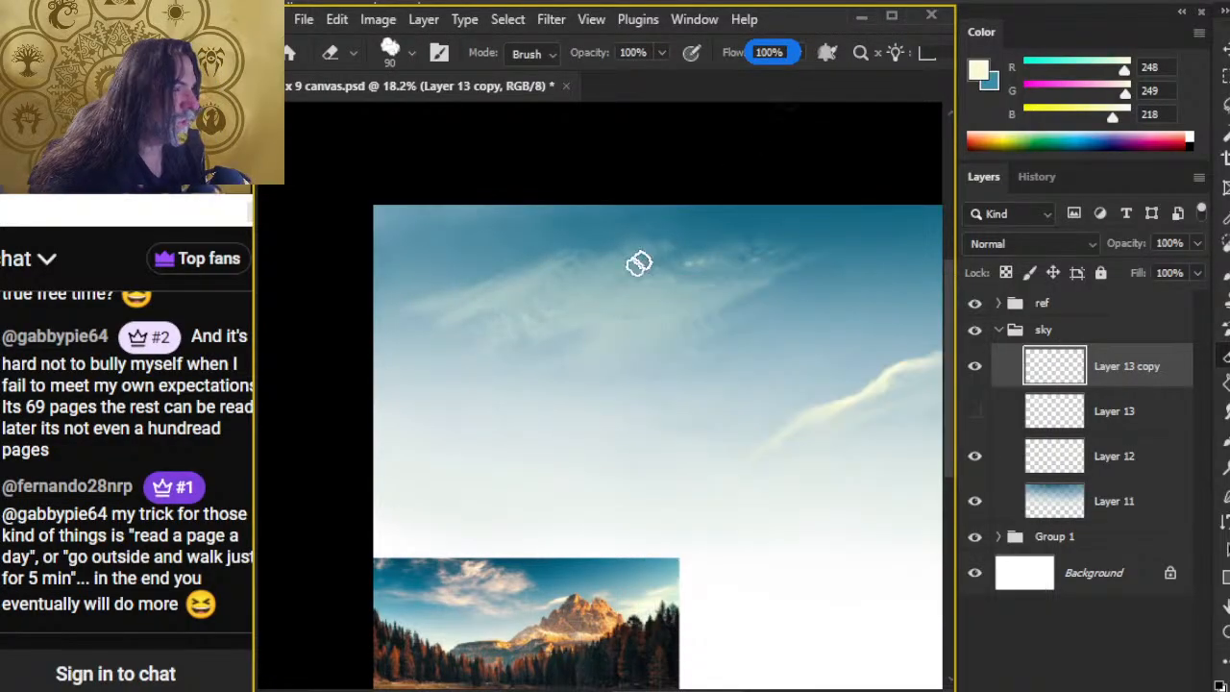
pyautogui.press('[')
pyautogui.press('[')
pyautogui.press('2')
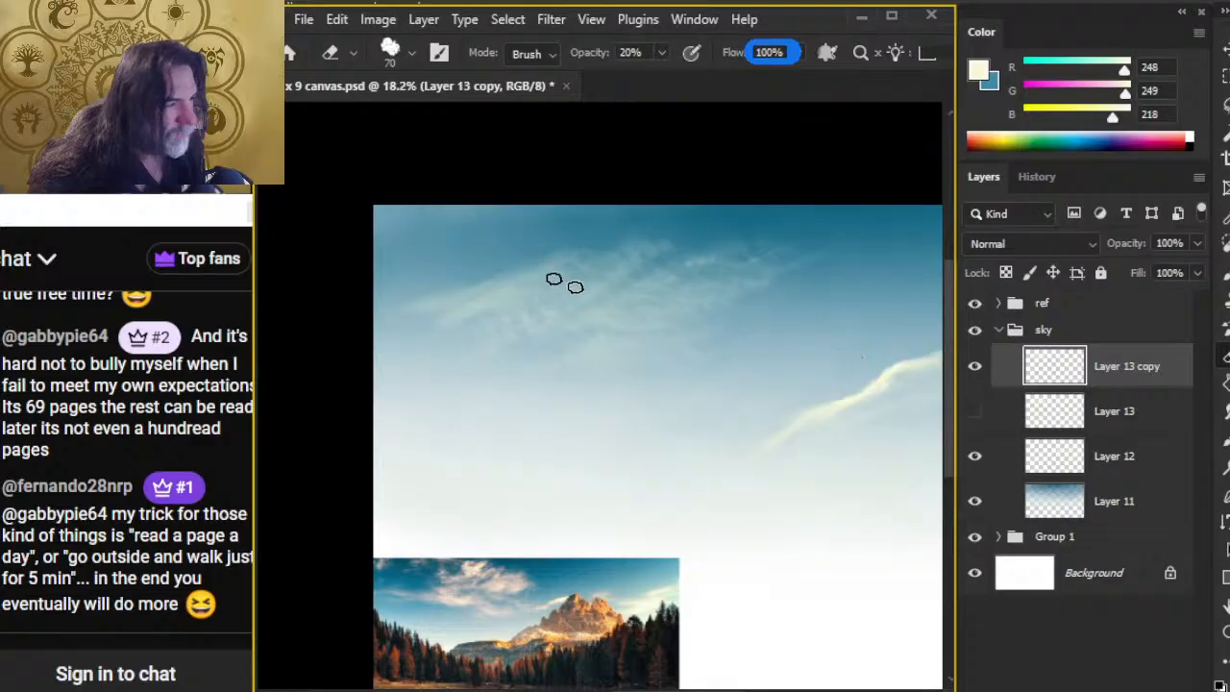
# Step: Strengthen the eroded cloud by duplicating Layer 13 copy with the default name and merging the duplicate down into it
pyautogui.press('z')
pyautogui.moveTo(557, 305); pyautogui.dragTo(684, 296)
pyautogui.moveTo(571, 358)
pyautogui.mouseDown()
pyautogui.moveTo(636, 347)
pyautogui.moveTo(659, 365)
pyautogui.mouseUp()
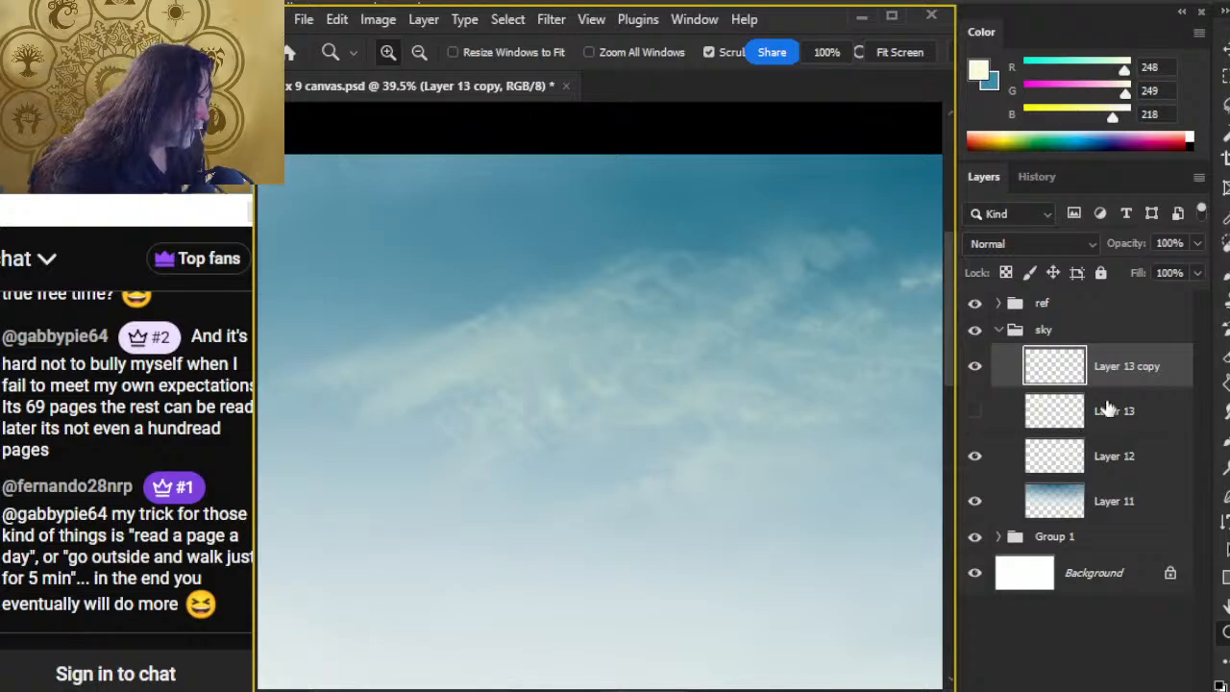
pyautogui.rightClick(1120, 377)
pyautogui.click(1174, 212)
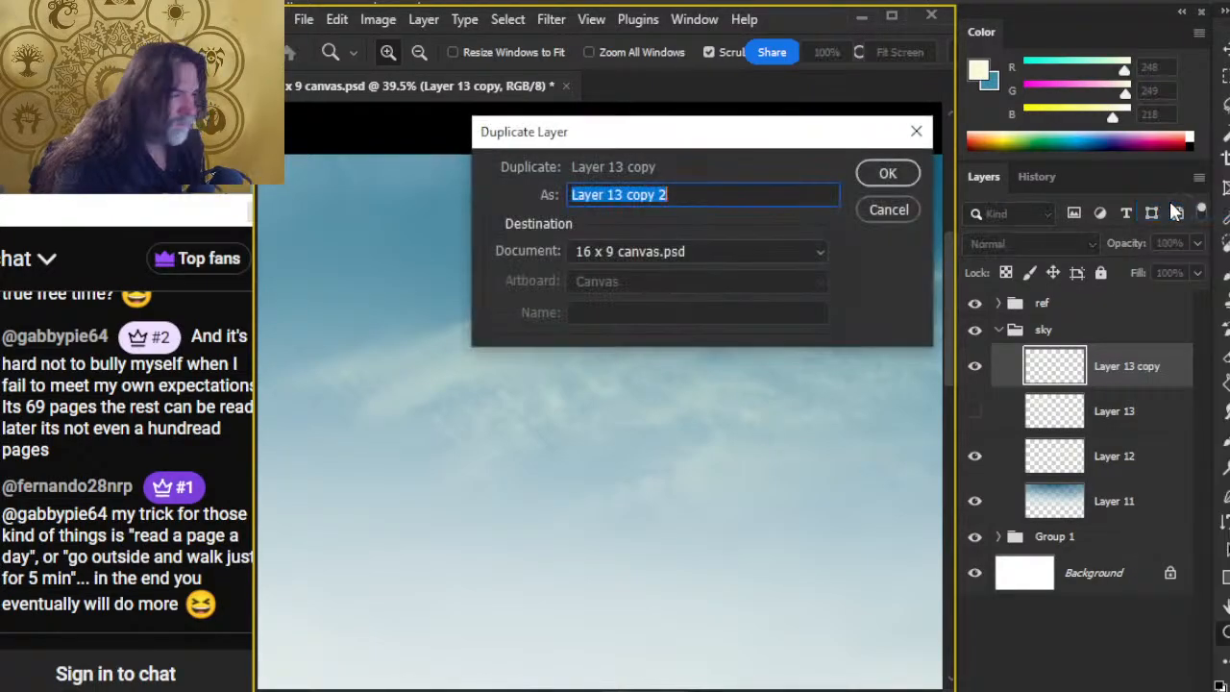
pyautogui.press('Return')
pyautogui.moveTo(717, 453); pyautogui.dragTo(672, 420)
pyautogui.rightClick(1117, 379)
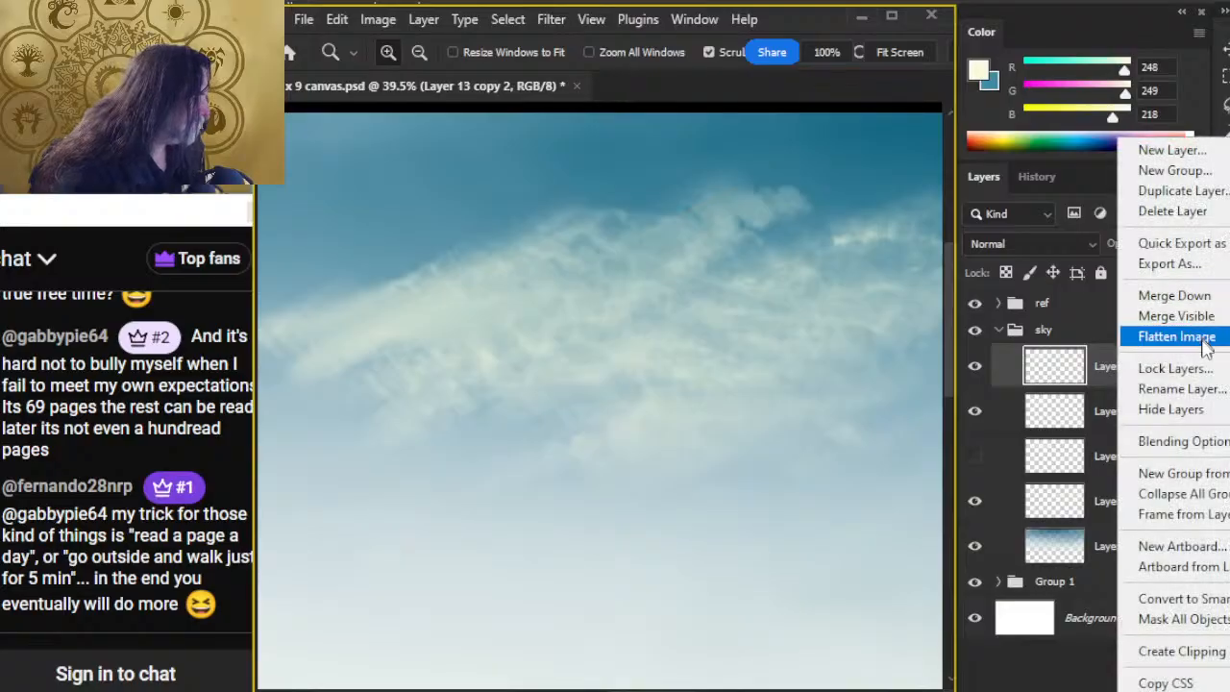
pyautogui.click(1213, 295)
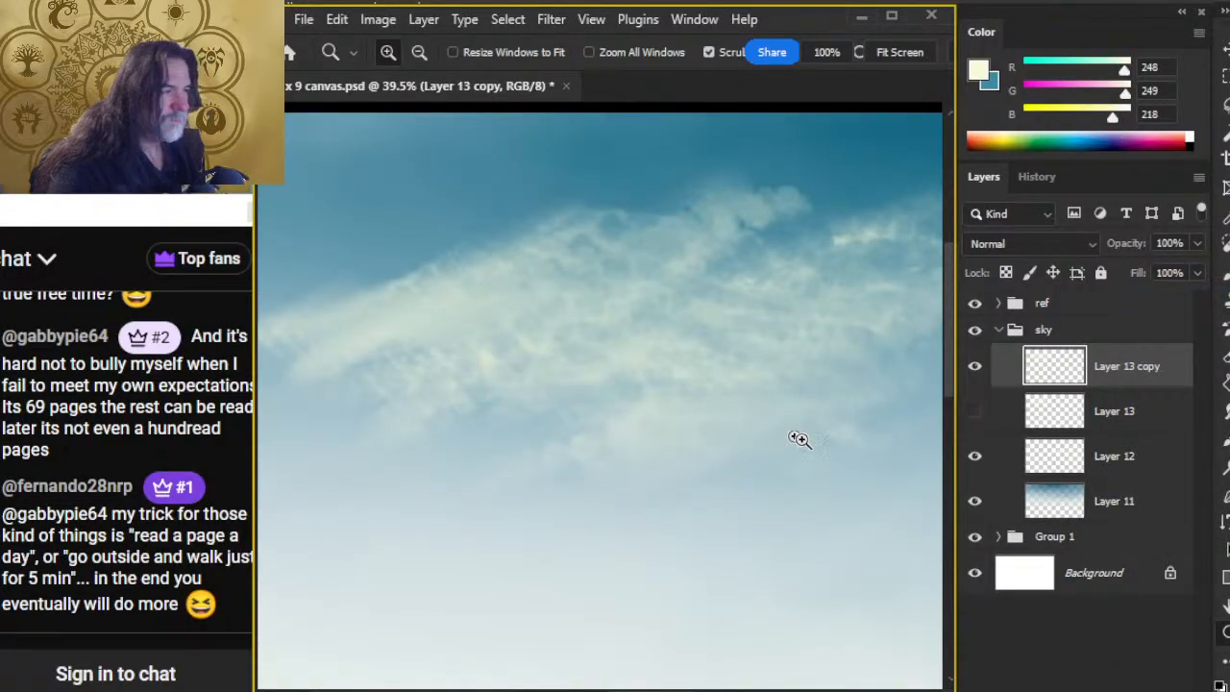
# Step: Erase finer breaks into the strengthened cloud's left half with the cloud-shaped eraser at 45 px and 20% opacity
pyautogui.scroll(-2, 714, 356)
pyautogui.press('e')
pyautogui.press('[')
pyautogui.press('[')
pyautogui.press('[')
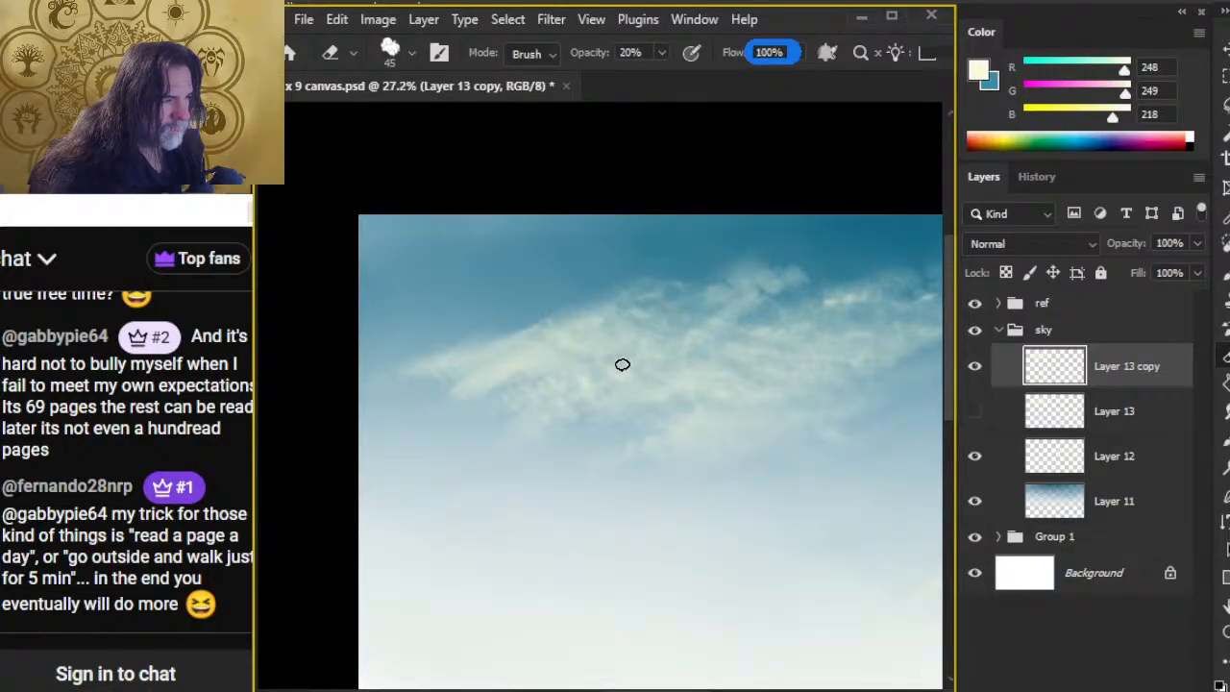
pyautogui.moveTo(554, 343)
pyautogui.mouseDown()
pyautogui.moveTo(666, 339)
pyautogui.moveTo(574, 353)
pyautogui.moveTo(633, 324)
pyautogui.mouseUp()
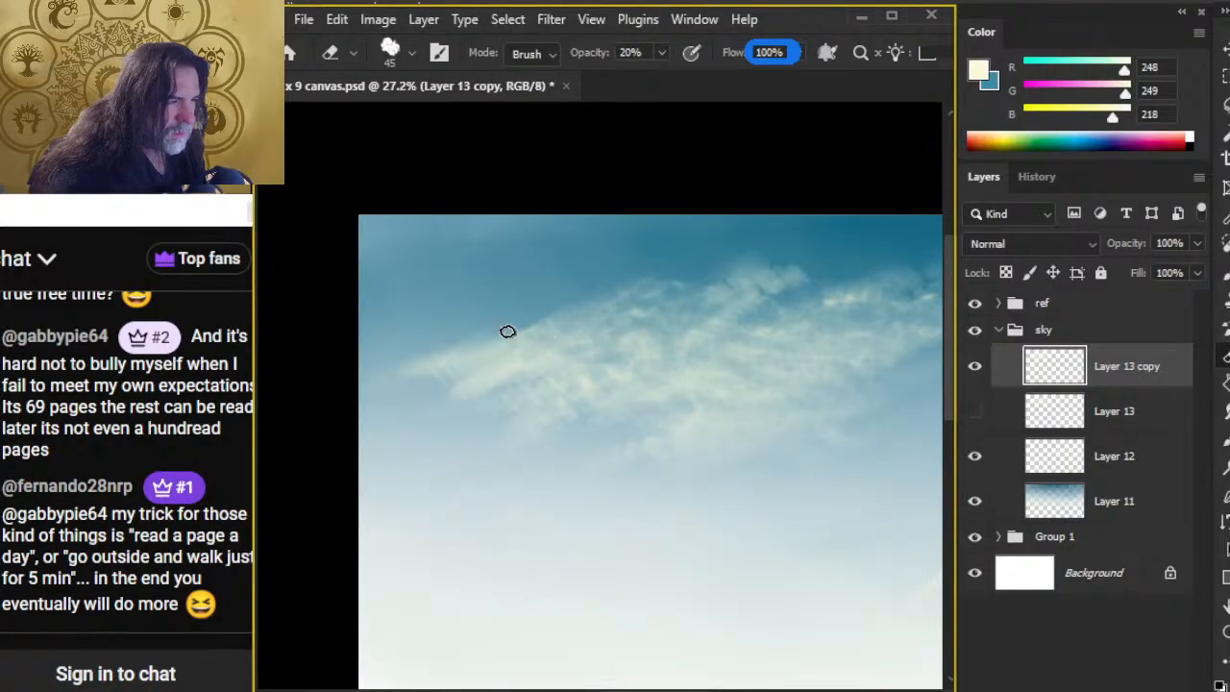
pyautogui.moveTo(583, 372)
pyautogui.mouseDown()
pyautogui.moveTo(546, 309)
pyautogui.moveTo(546, 331)
pyautogui.mouseUp()
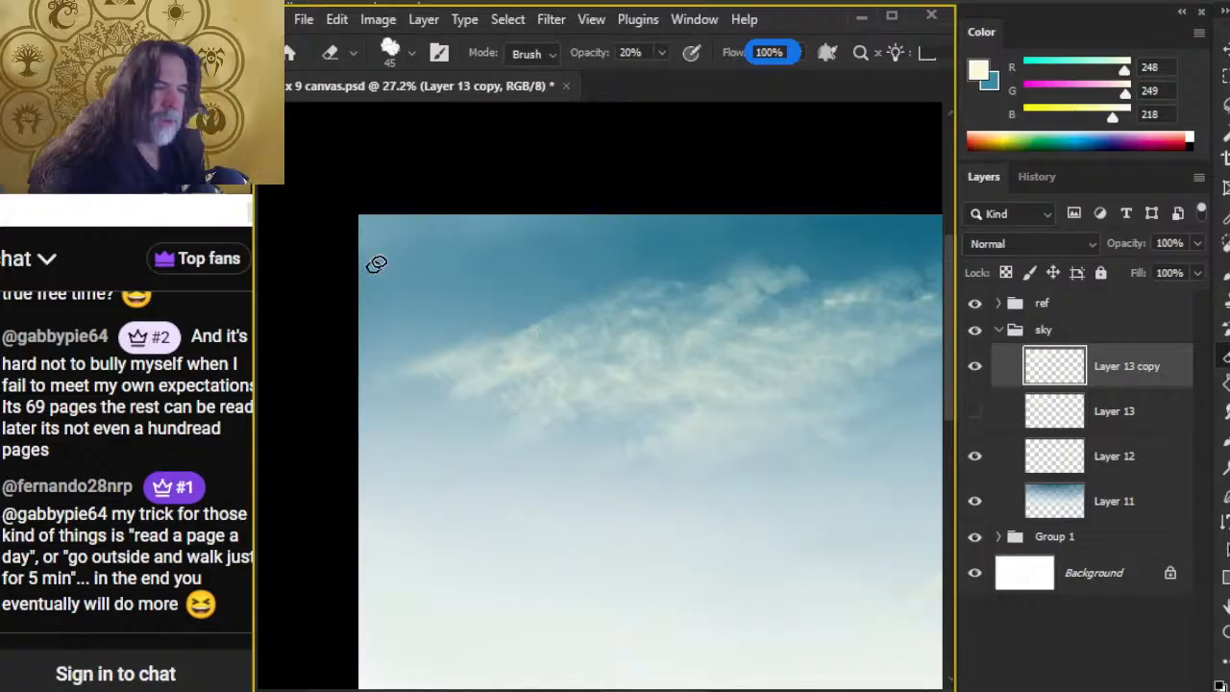
# Step: Try a figure-eight lasso selection in the blue sky above the cloud's left end, and deselect it
pyautogui.press('l')
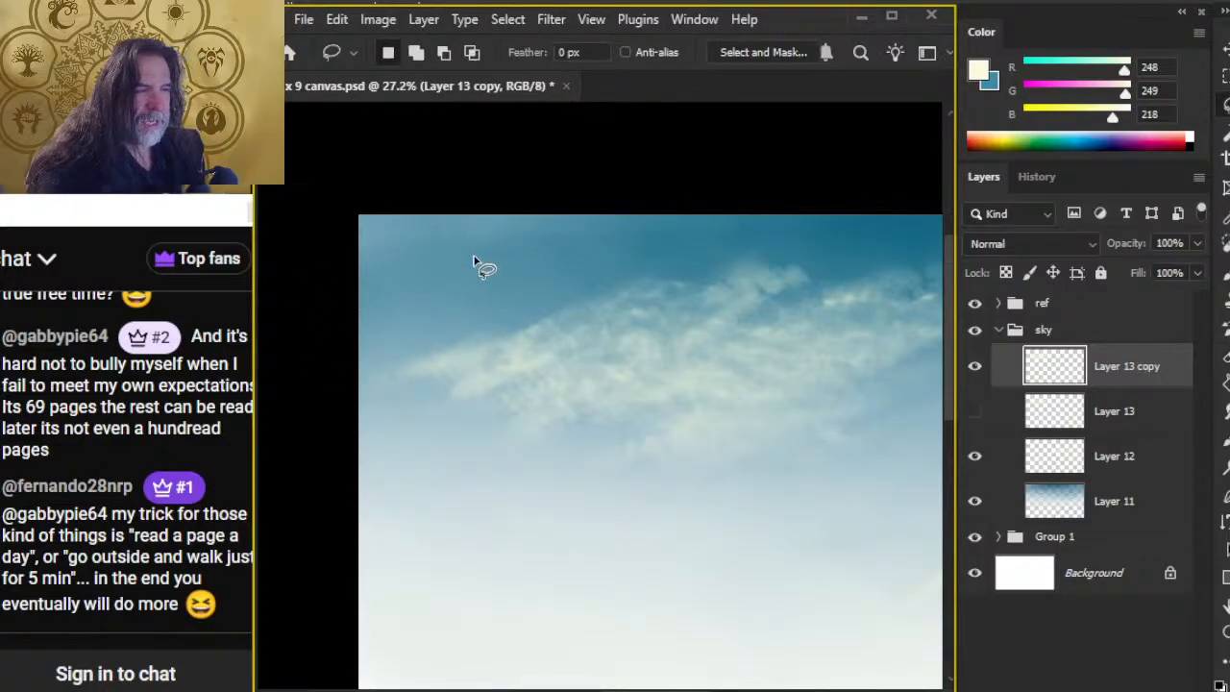
pyautogui.moveTo(443, 298)
pyautogui.mouseDown()
pyautogui.moveTo(576, 274)
pyautogui.moveTo(442, 252)
pyautogui.mouseUp()
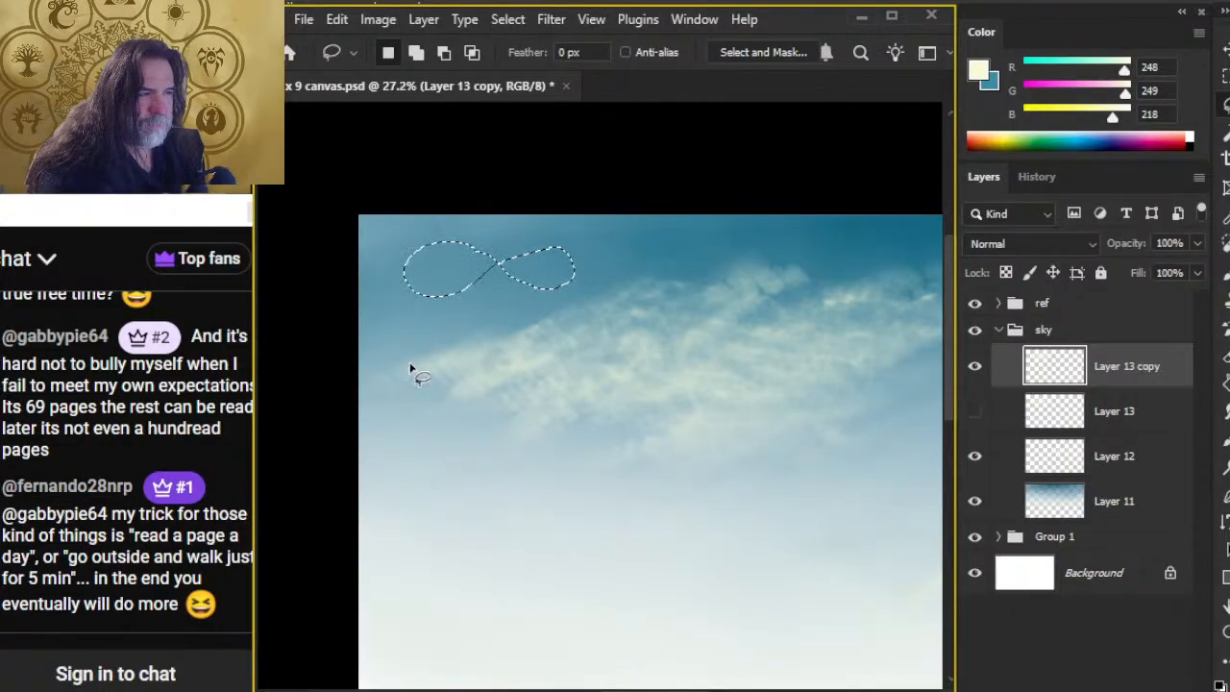
pyautogui.hotkey('ctrl', 'd')
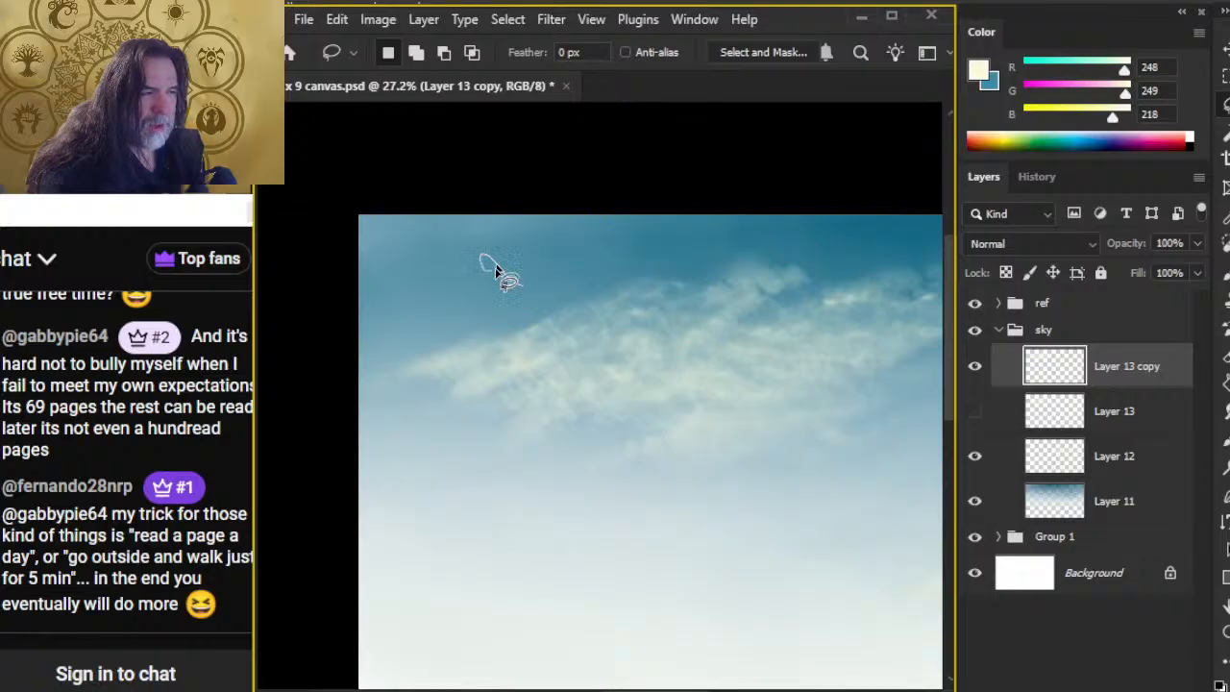
# Step: Try irregular cream scribbles with the 40 px round brush above the cloud's left end, and undo all of them
pyautogui.press('b')
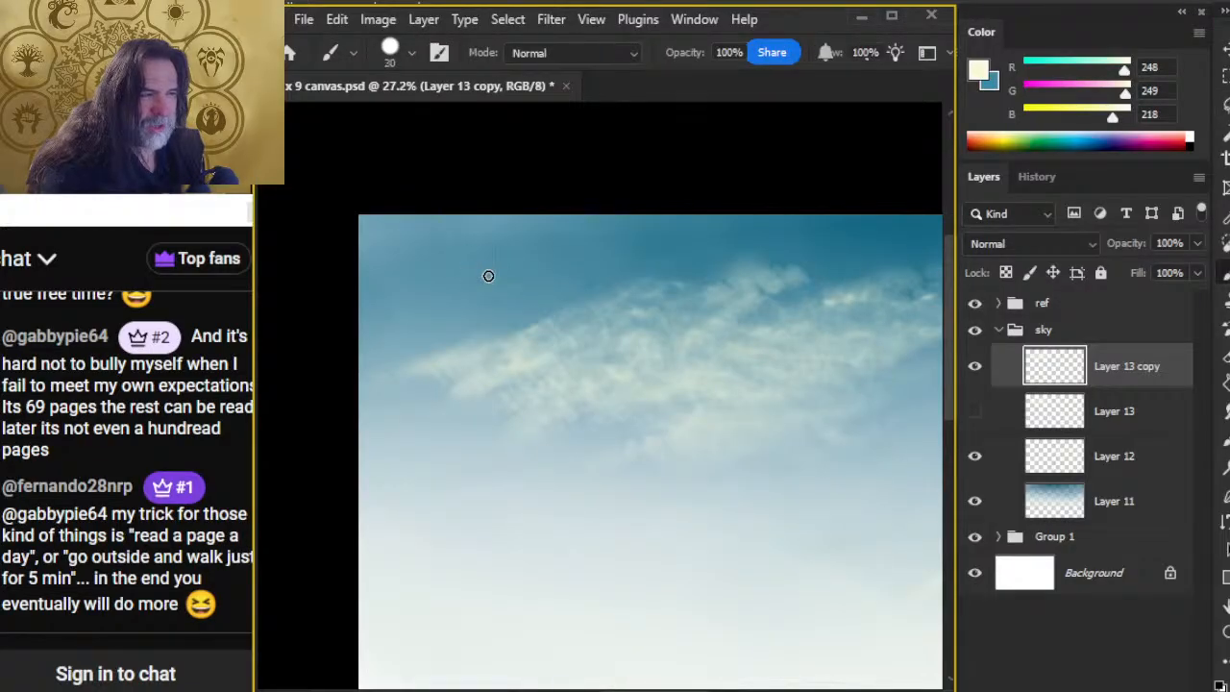
pyautogui.moveTo(515, 278)
pyautogui.mouseDown()
pyautogui.moveTo(473, 259)
pyautogui.moveTo(416, 312)
pyautogui.moveTo(523, 283)
pyautogui.mouseUp()
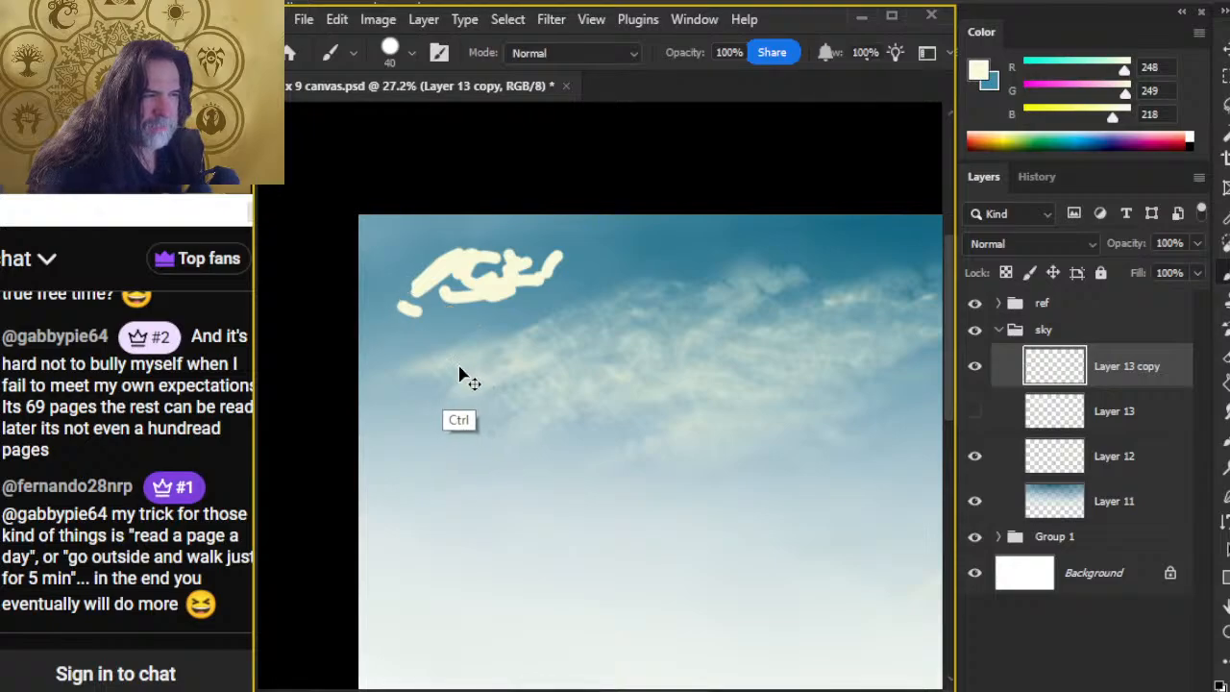
pyautogui.hotkey('ctrl', 'z')
pyautogui.moveTo(452, 362); pyautogui.dragTo(451, 369)
pyautogui.hotkey('ctrl', 'z')
pyautogui.hotkey('ctrl', 'z')
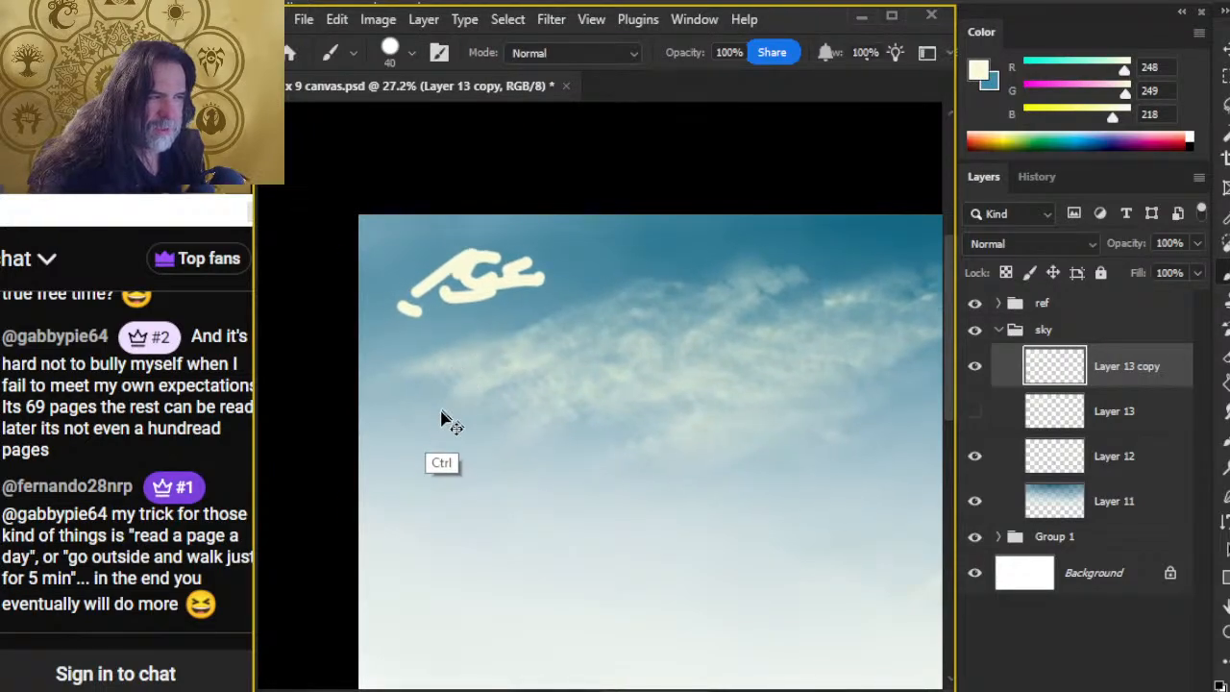
pyautogui.hotkey('ctrl', 'z')
pyautogui.hotkey('ctrl', 'z')
pyautogui.hotkey('ctrl', 'z')
pyautogui.hotkey('ctrl', 'z')
pyautogui.hotkey('ctrl', 'z')
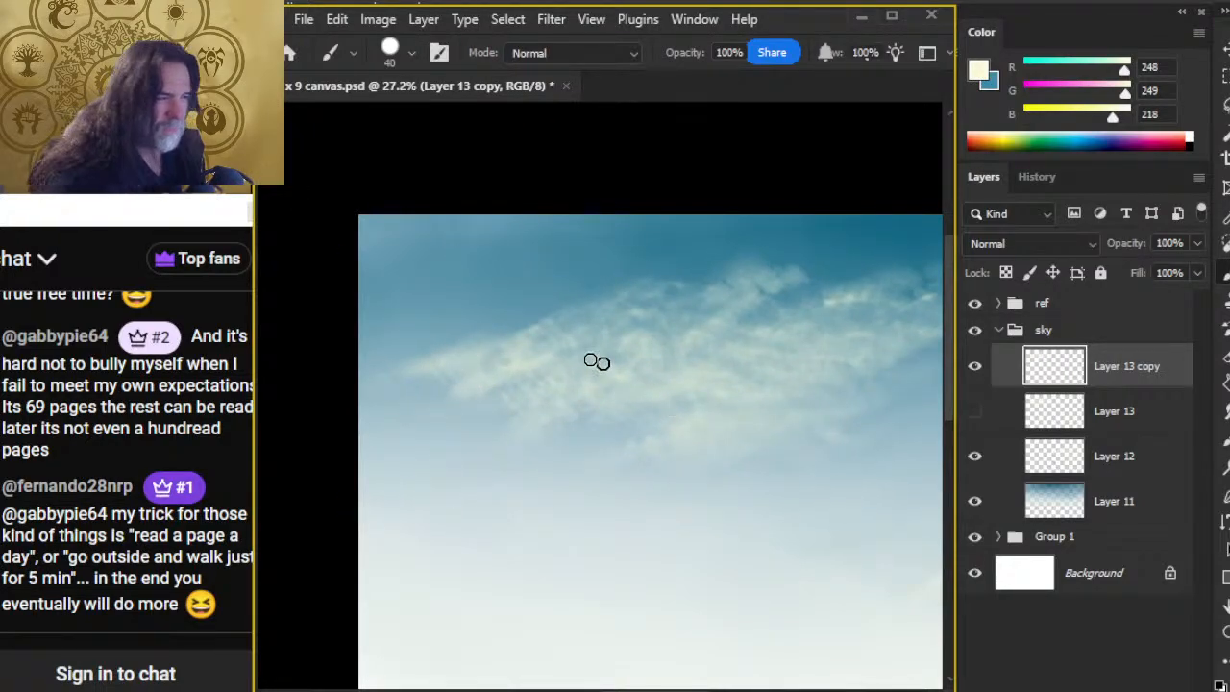
# Step: Erase more wispy gaps across the cloud and along its left end with the 45 px cloud-shaped eraser at 20% opacity
pyautogui.press('e')
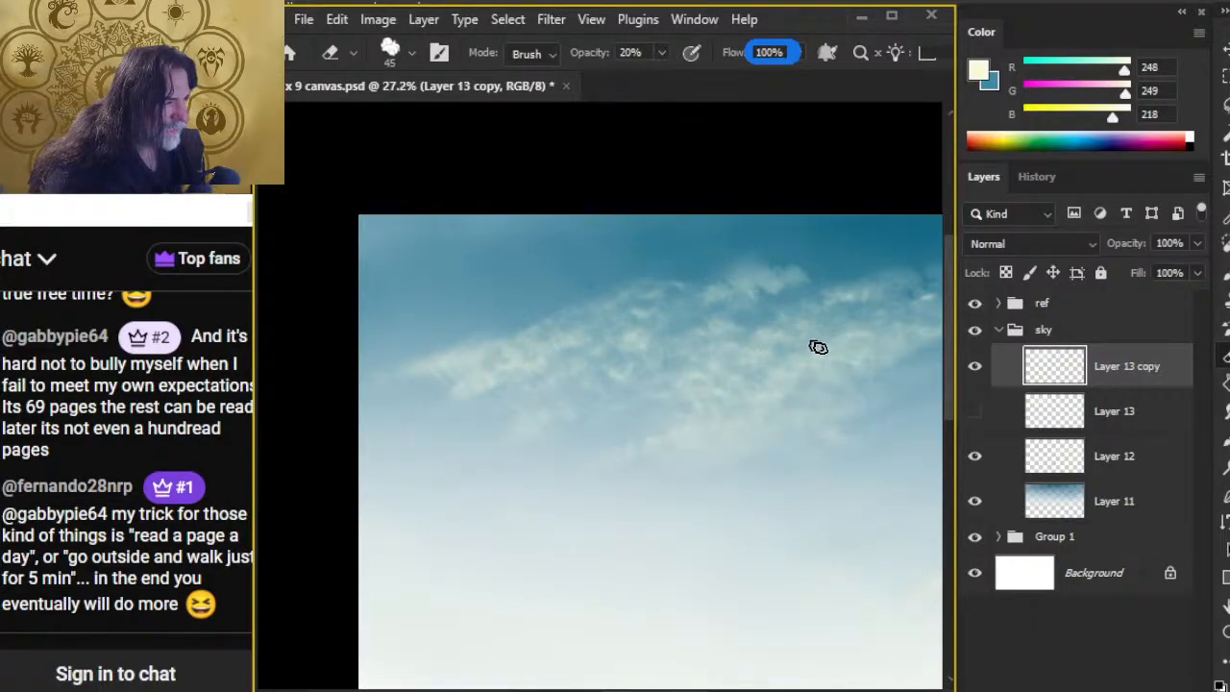
pyautogui.press('z')
pyautogui.click(887, 304)
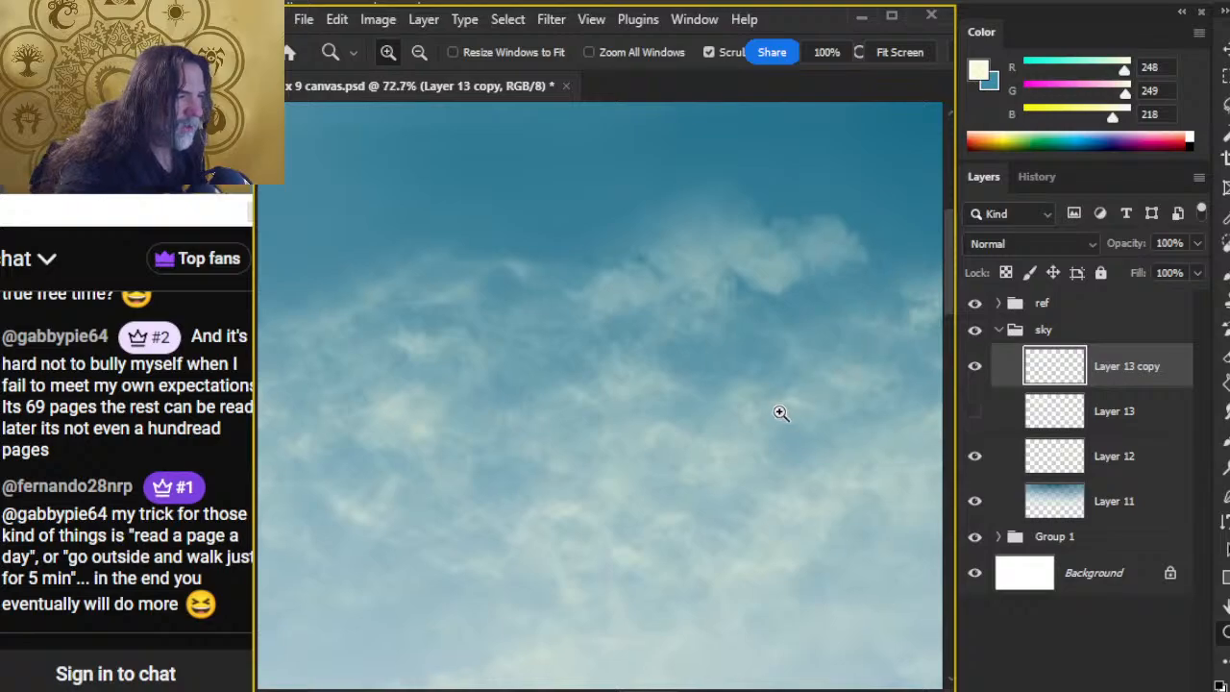
pyautogui.press('space')
pyautogui.moveTo(752, 535); pyautogui.dragTo(405, 506)
pyautogui.moveTo(805, 540); pyautogui.dragTo(1171, 580)
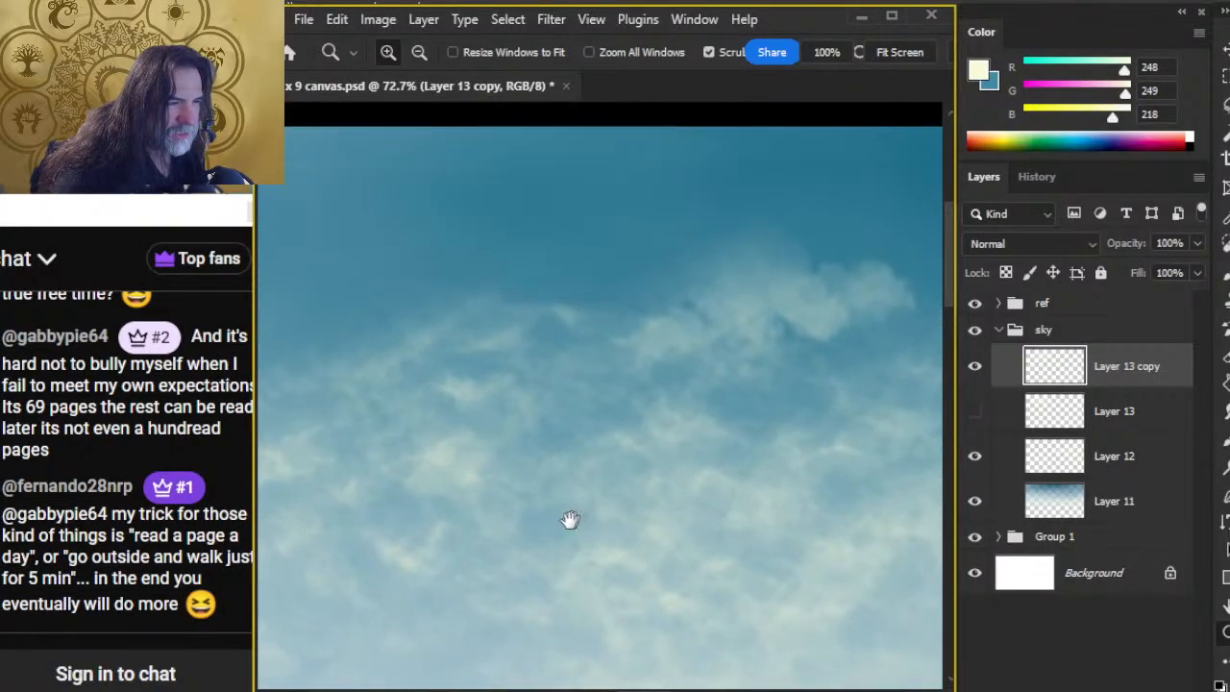
pyautogui.moveTo(568, 519); pyautogui.dragTo(947, 393)
pyautogui.moveTo(506, 527); pyautogui.dragTo(689, 458)
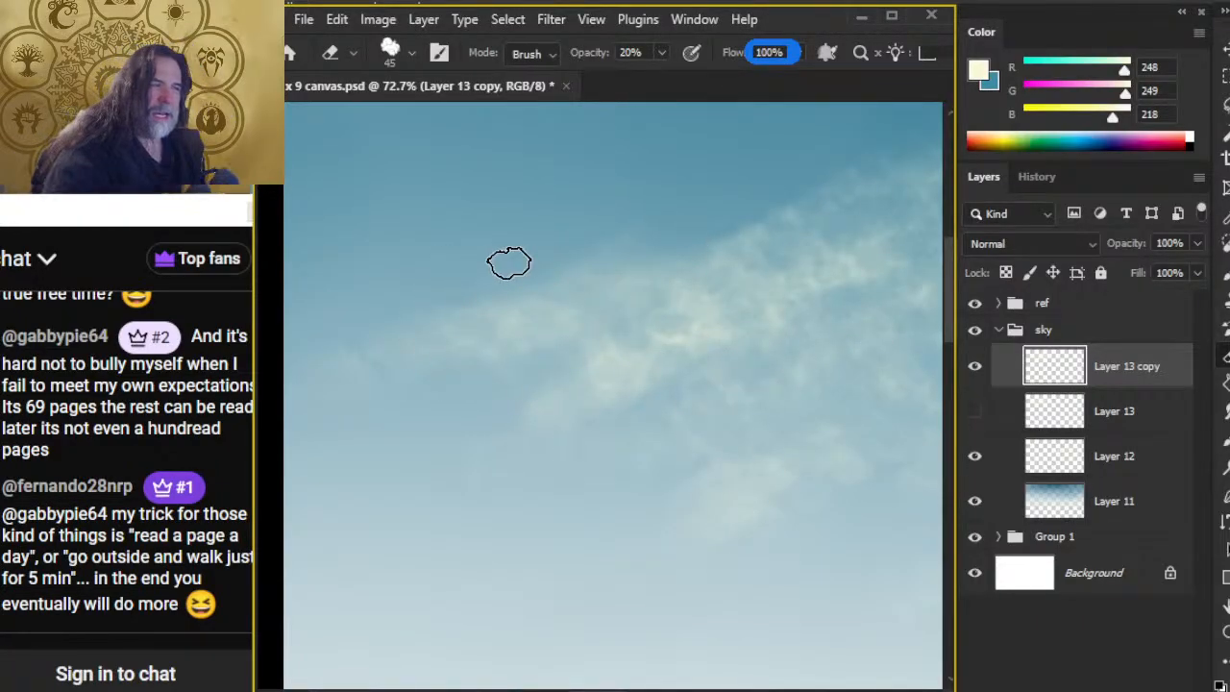
# Step: Try a hard round brush stroke across the sky's upper-left corner, and undo it
pyautogui.press('z')
pyautogui.moveTo(667, 365); pyautogui.dragTo(634, 421)
pyautogui.press('b')
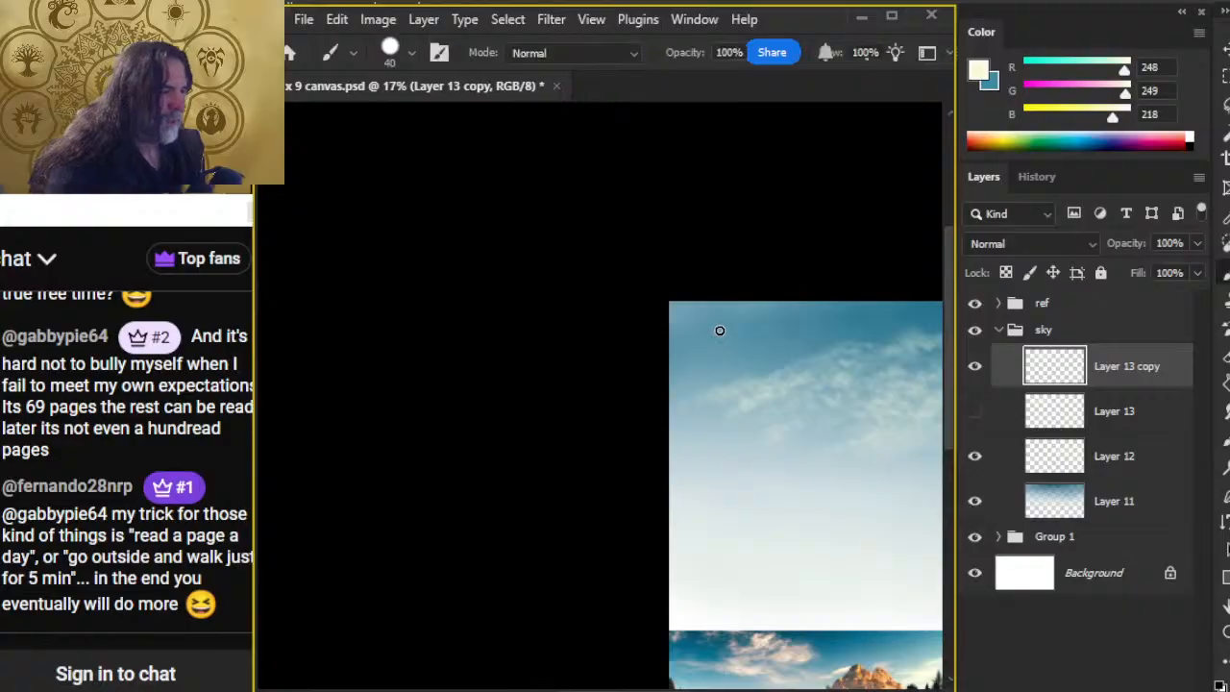
pyautogui.moveTo(686, 312); pyautogui.dragTo(788, 348)
pyautogui.hotkey('ctrl', 'z')
# Step: Paint two textured cream strokes descending from the sky's upper-left corner with the 50 px cloud-shaped brush at 100% opacity
pyautogui.rightClick(704, 365)
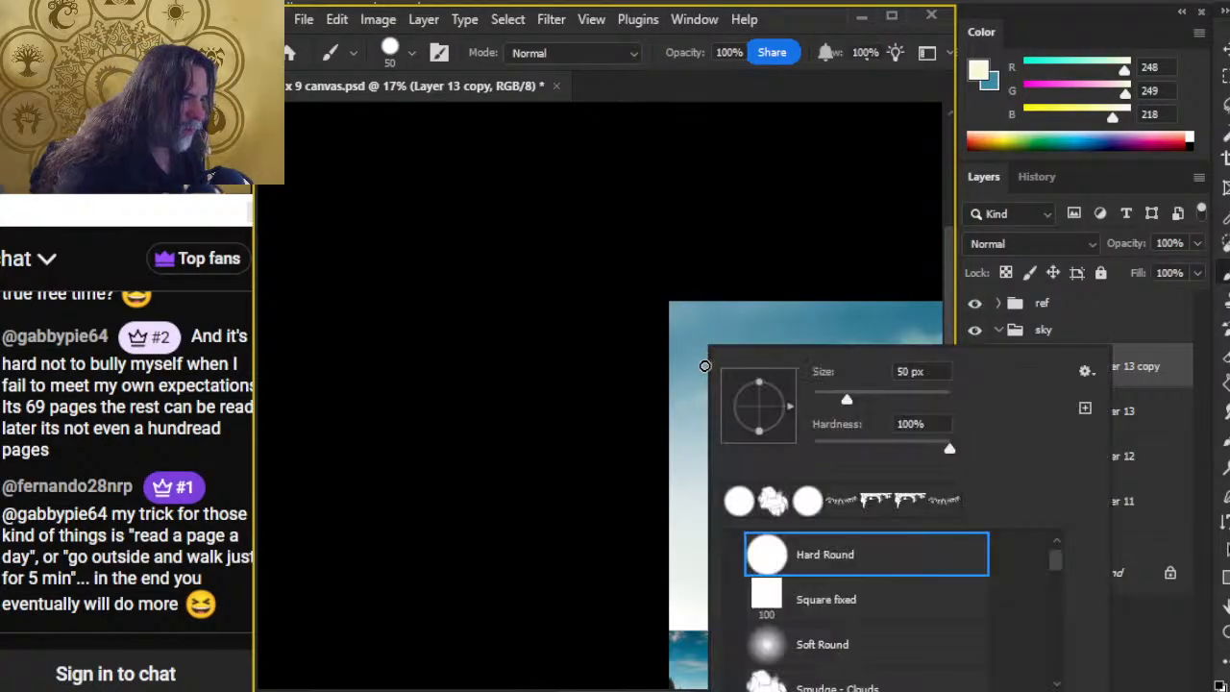
pyautogui.click(774, 519)
pyautogui.press('Return')
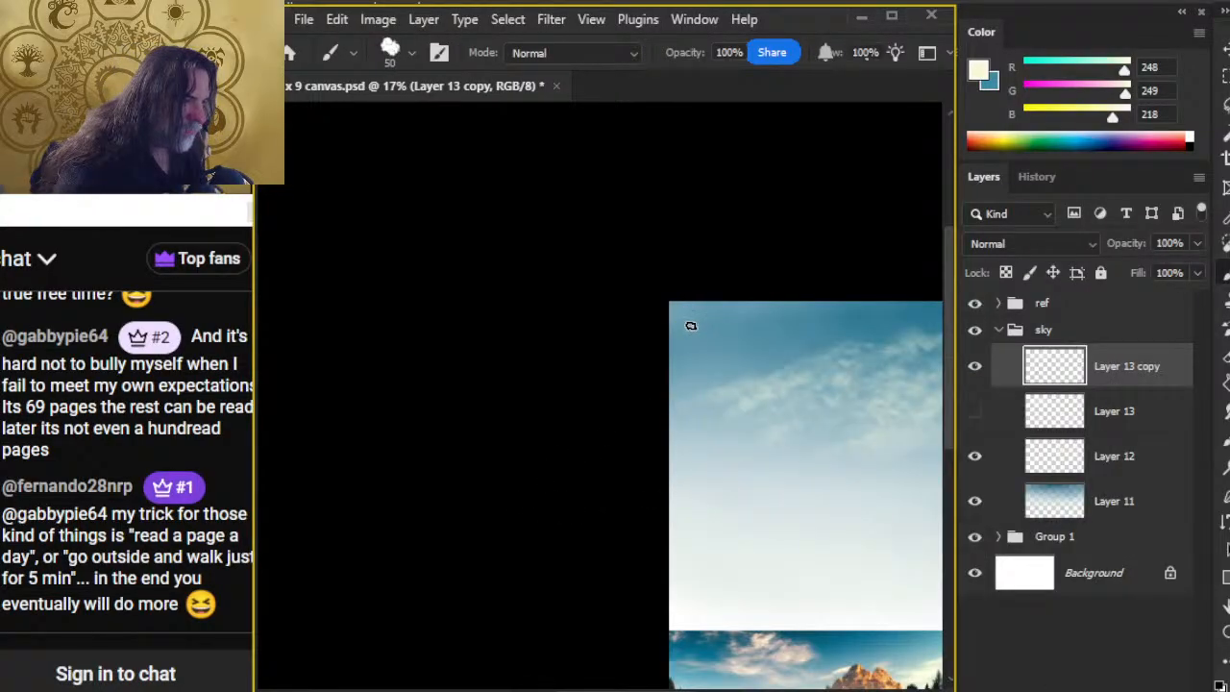
pyautogui.moveTo(684, 319); pyautogui.dragTo(797, 356)
# Step: Undo a smooth trial stroke and paint a scalloped cloud-brush stroke above the two strokes in the sky's upper-left corner
pyautogui.press('z')
pyautogui.moveTo(737, 324); pyautogui.dragTo(934, 359)
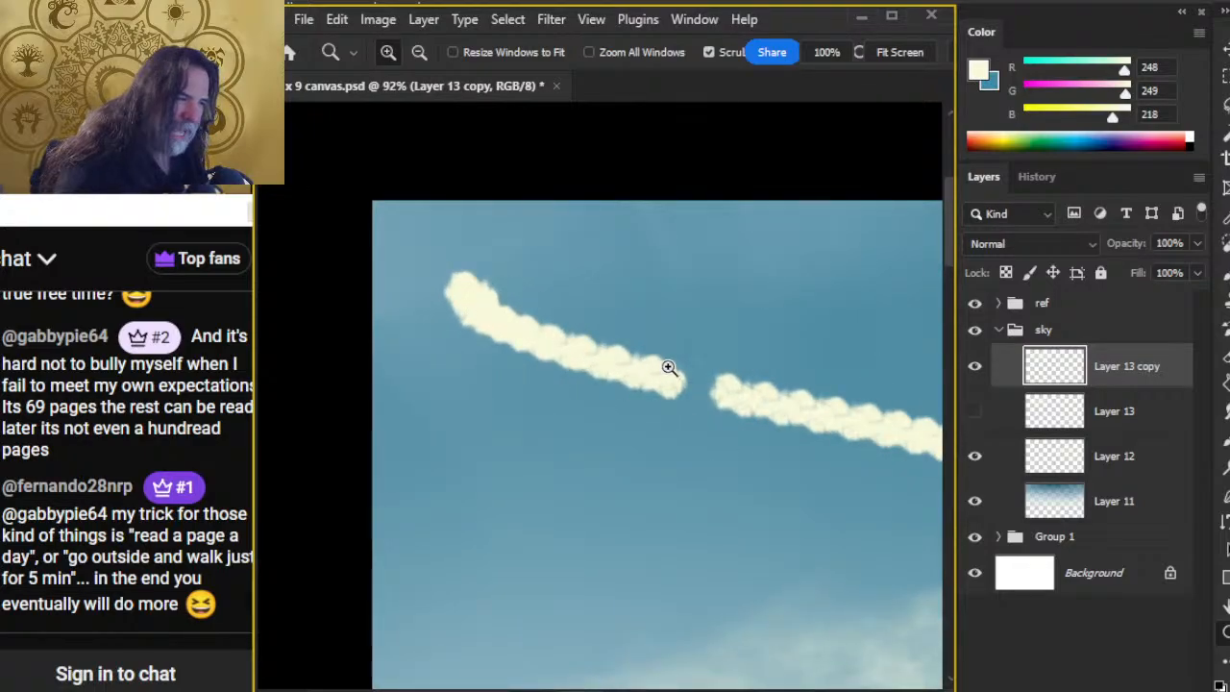
pyautogui.press('b')
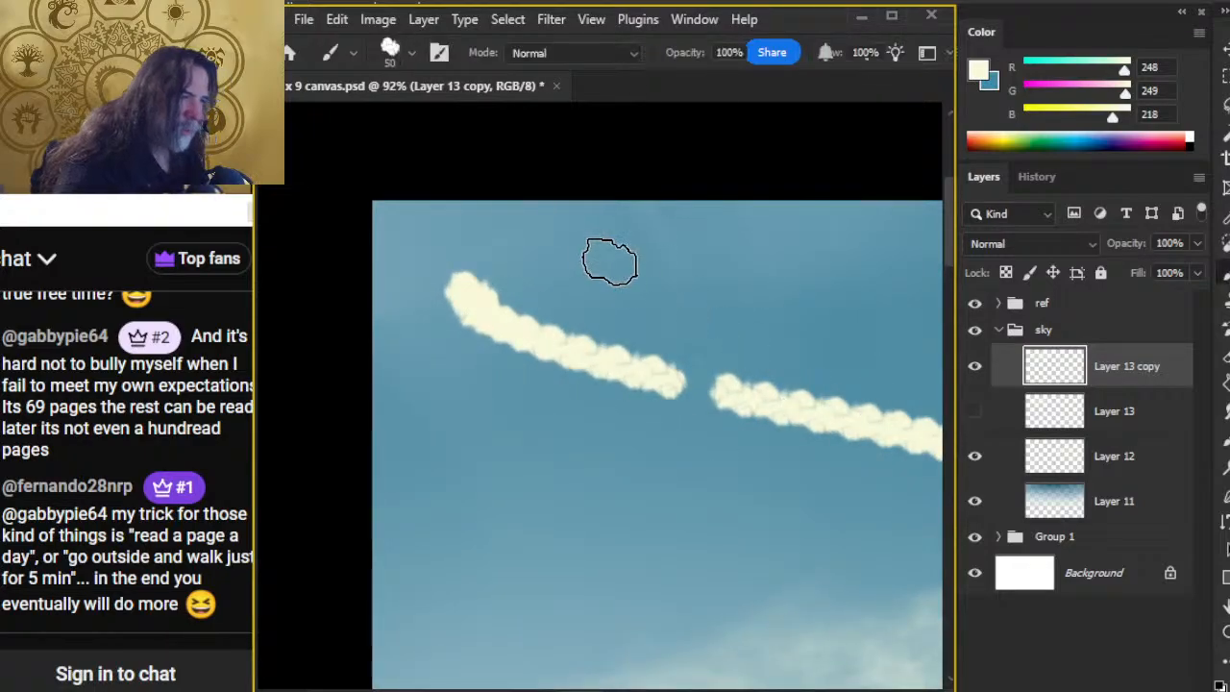
pyautogui.moveTo(610, 259); pyautogui.dragTo(733, 291)
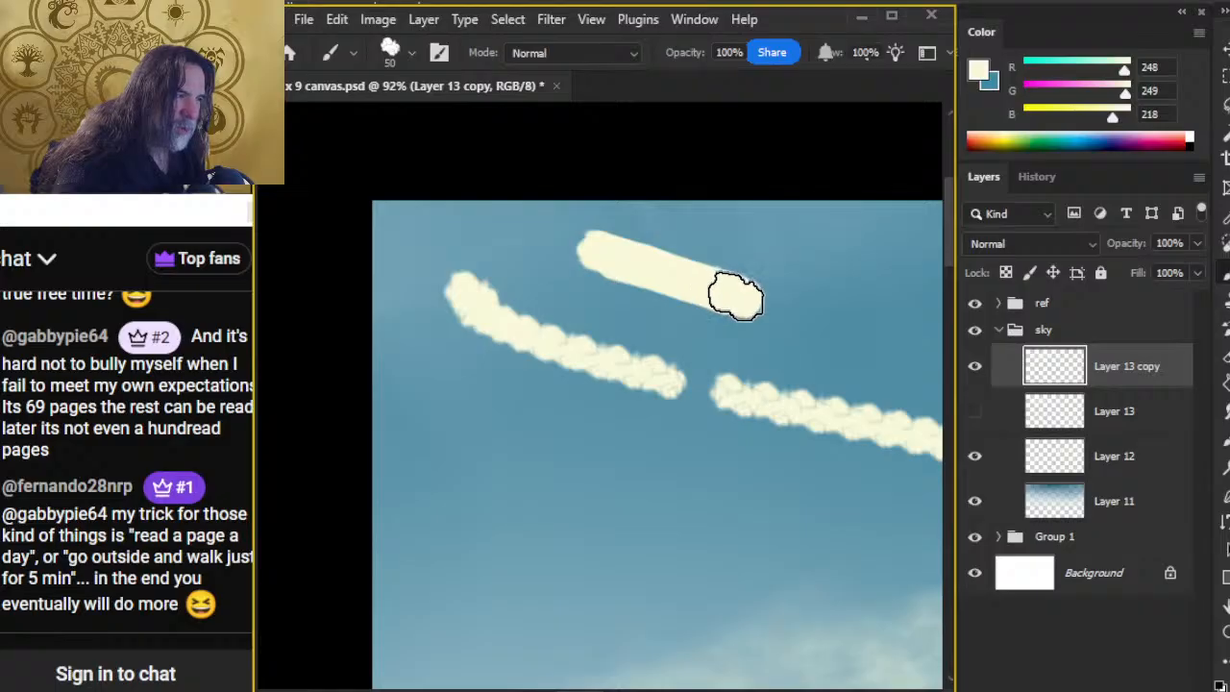
pyautogui.hotkey('ctrl', 'z')
pyautogui.moveTo(547, 261); pyautogui.dragTo(764, 284)
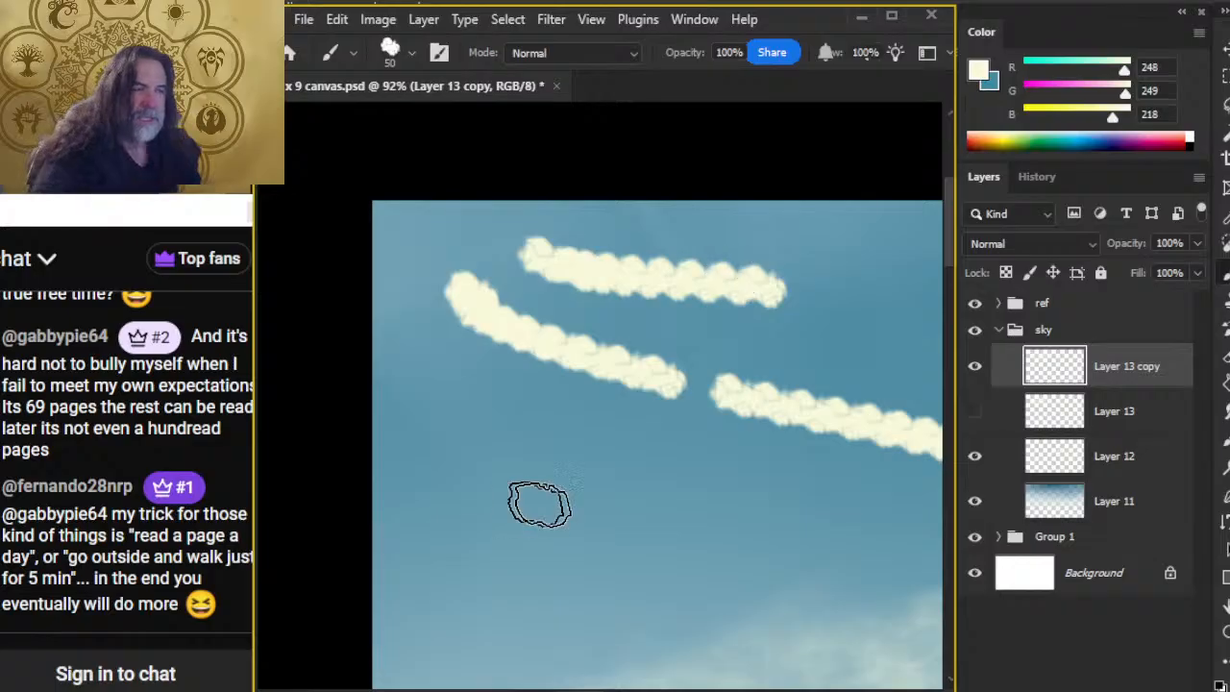
# Step: Paint a short dense stroke below the left stroke and a diagonal row of separate cloud-brush dabs rising to the long right-hand stroke
pyautogui.moveTo(451, 412); pyautogui.dragTo(530, 432)
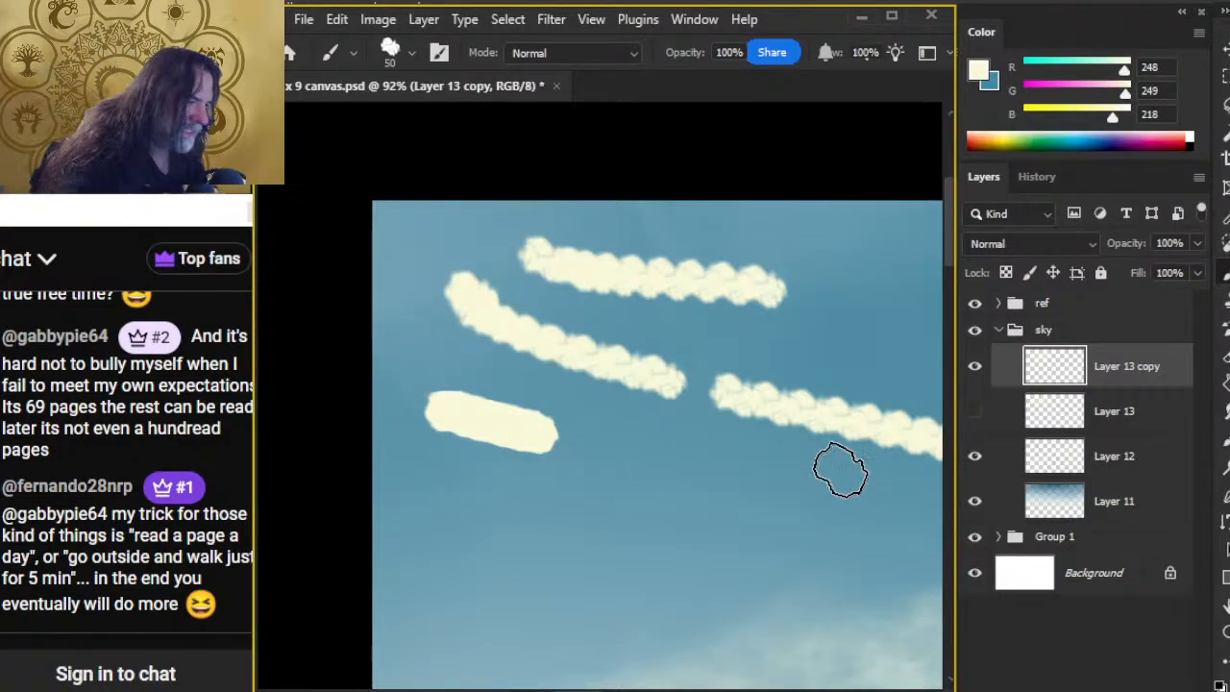
pyautogui.moveTo(839, 492); pyautogui.dragTo(702, 429)
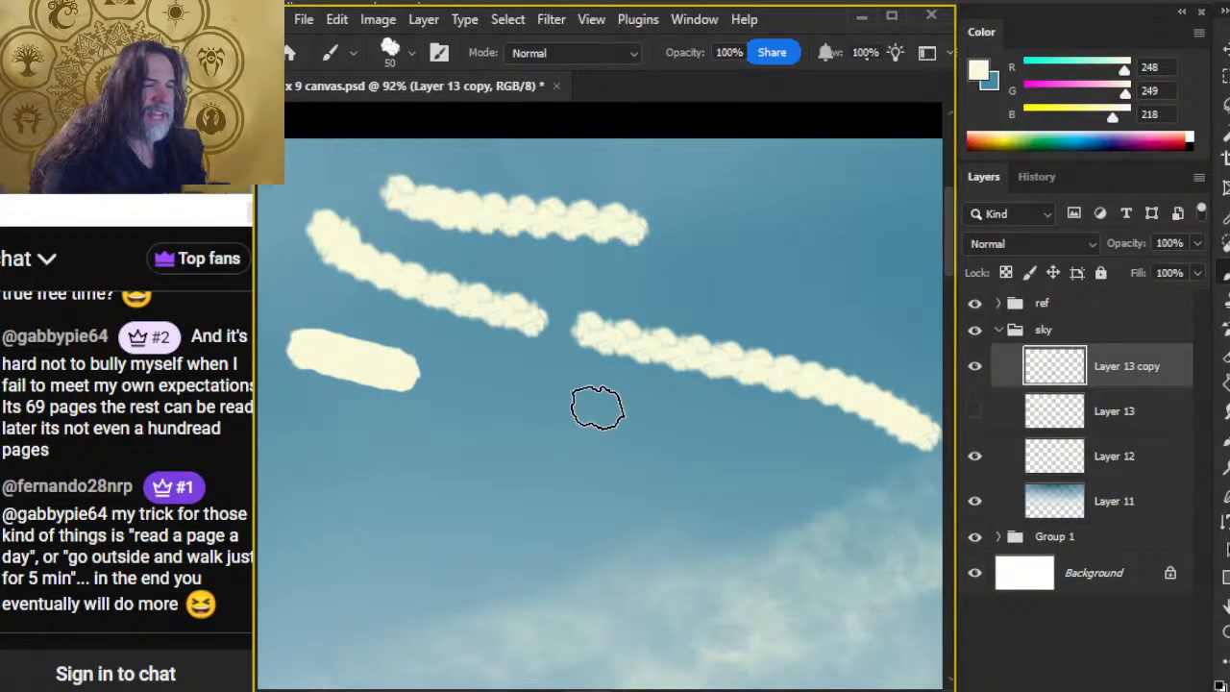
pyautogui.moveTo(362, 545); pyautogui.dragTo(671, 369)
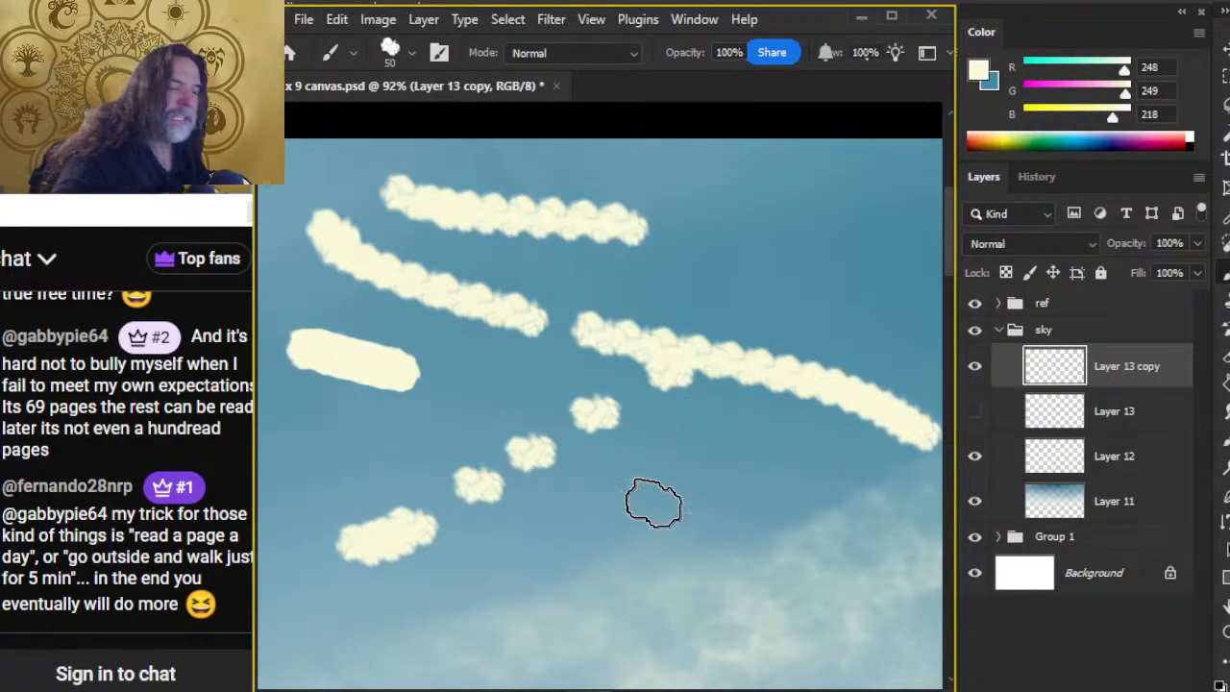
# Step: Undo all the cloud-brush demonstration strokes and dabs in the sky's upper-left corner
pyautogui.hotkey('ctrl', 'z')
pyautogui.hotkey('ctrl', 'z')
pyautogui.hotkey('ctrl', 'z')
pyautogui.hotkey('ctrl', 'z')
pyautogui.hotkey('ctrl', 'z')
pyautogui.hotkey('ctrl', 'z')
pyautogui.hotkey('ctrl', 'z')
pyautogui.hotkey('ctrl', 'z')
pyautogui.hotkey('ctrl', 'z')
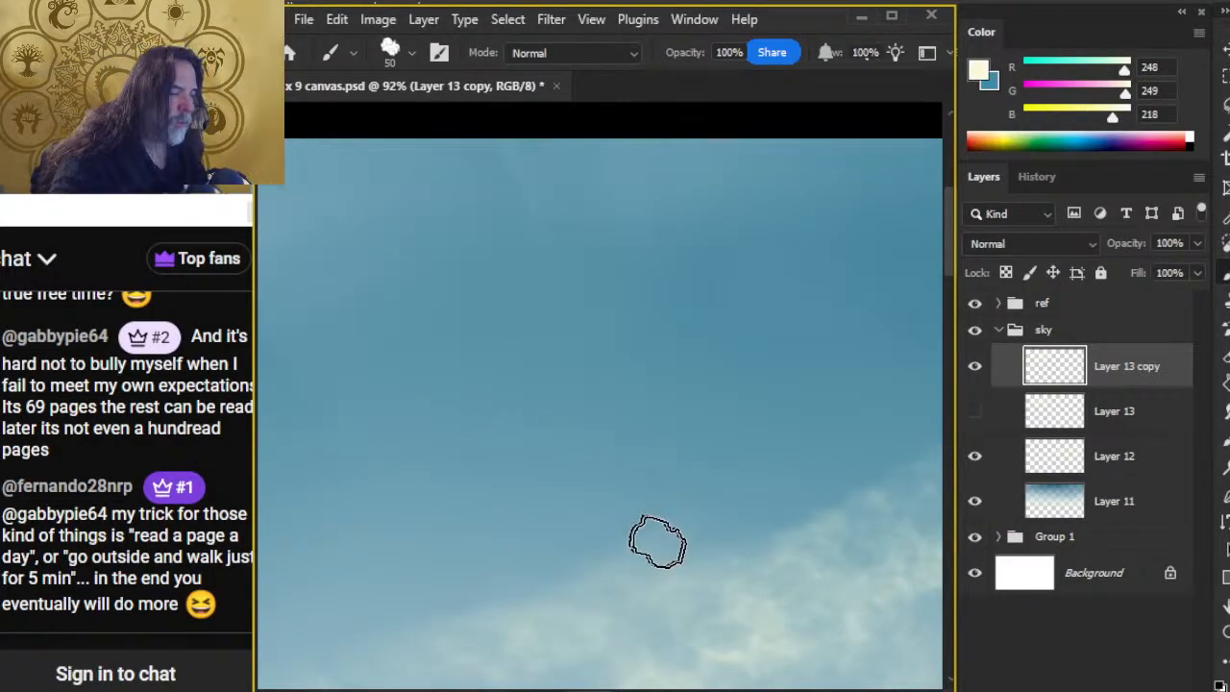
# Step: Soften and break up the wispy upper-left cloud on Layer 13 copy with the 45 px cloud-shaped eraser at 20% opacity
pyautogui.moveTo(689, 560); pyautogui.dragTo(452, 394)
pyautogui.press('e')
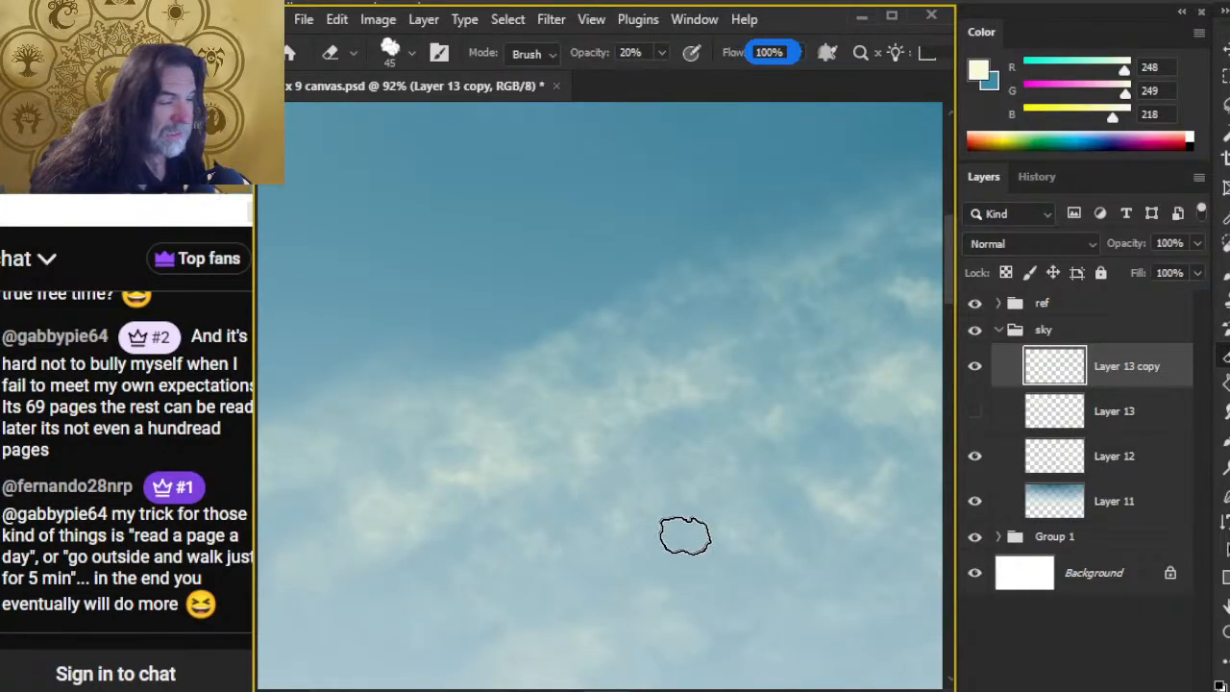
pyautogui.press('z')
pyautogui.moveTo(654, 510); pyautogui.dragTo(599, 497)
pyautogui.press('e')
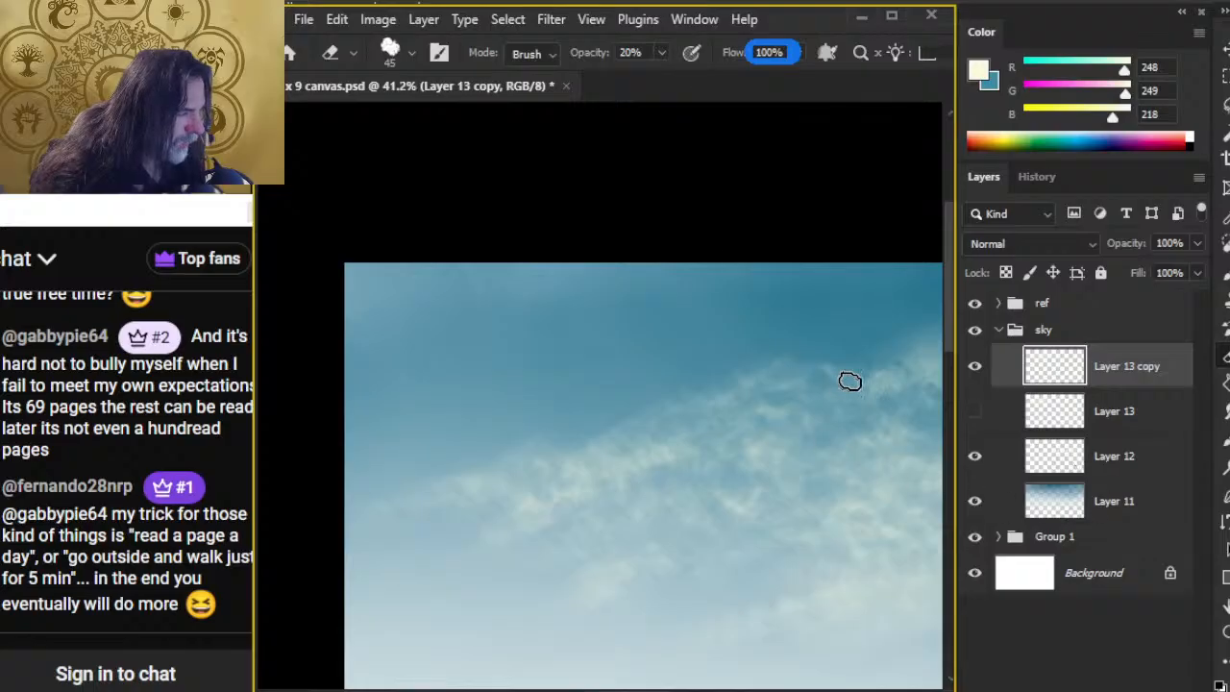
pyautogui.moveTo(770, 509); pyautogui.dragTo(605, 412)
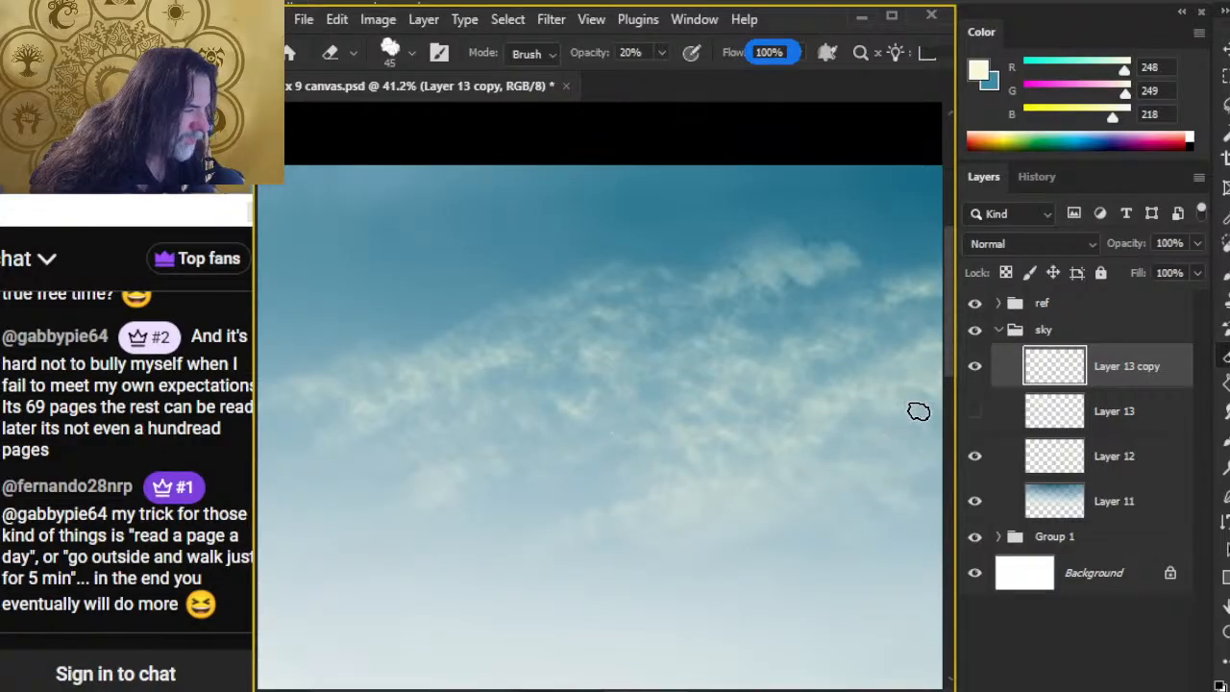
pyautogui.scroll(-1, 860, 524)
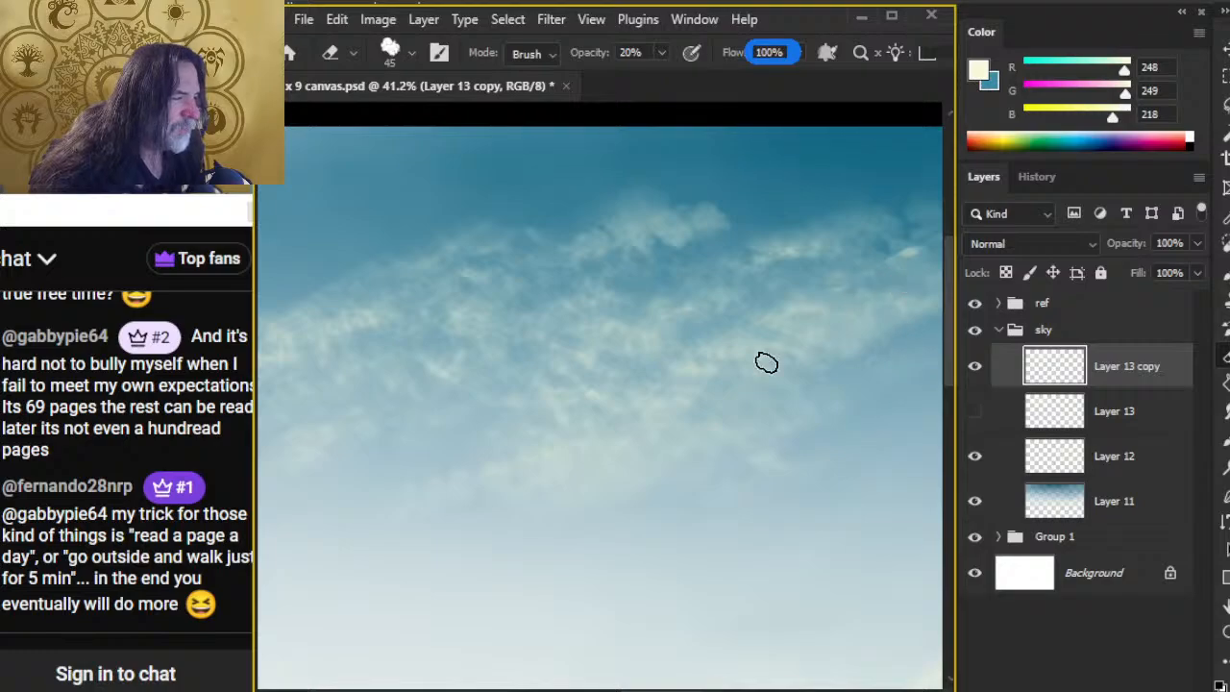
pyautogui.moveTo(832, 477); pyautogui.dragTo(692, 519)
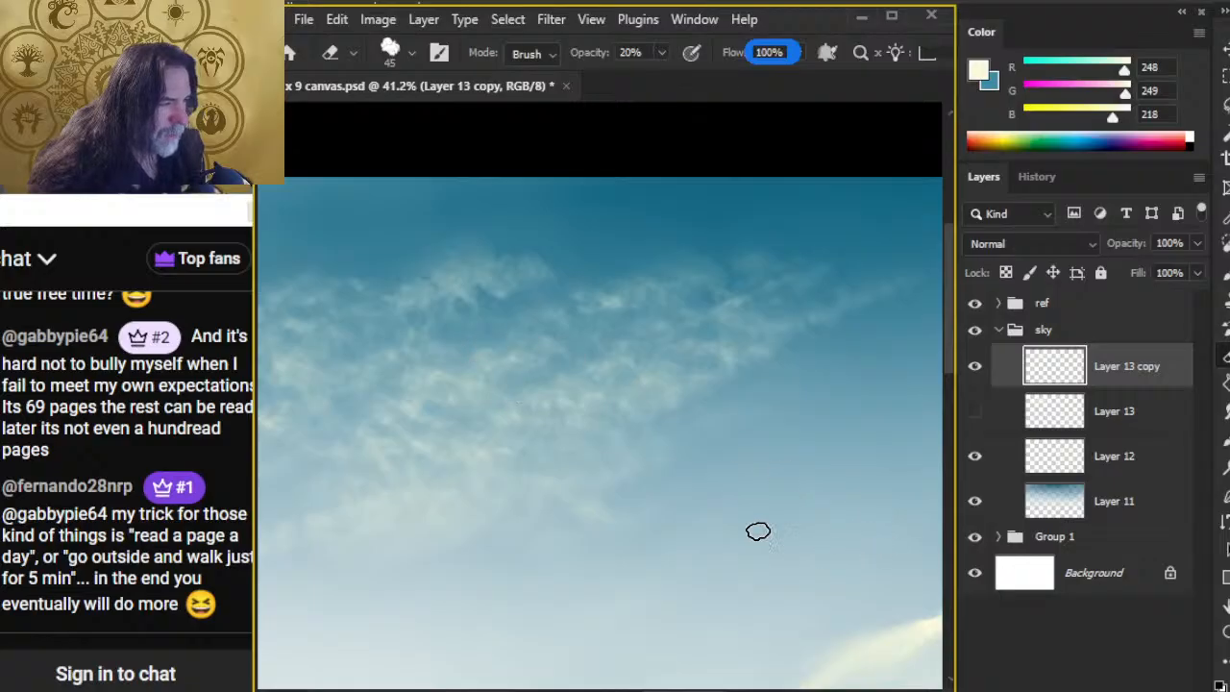
pyautogui.press('z')
pyautogui.scroll(1, 728, 541)
pyautogui.moveTo(727, 541); pyautogui.dragTo(702, 546)
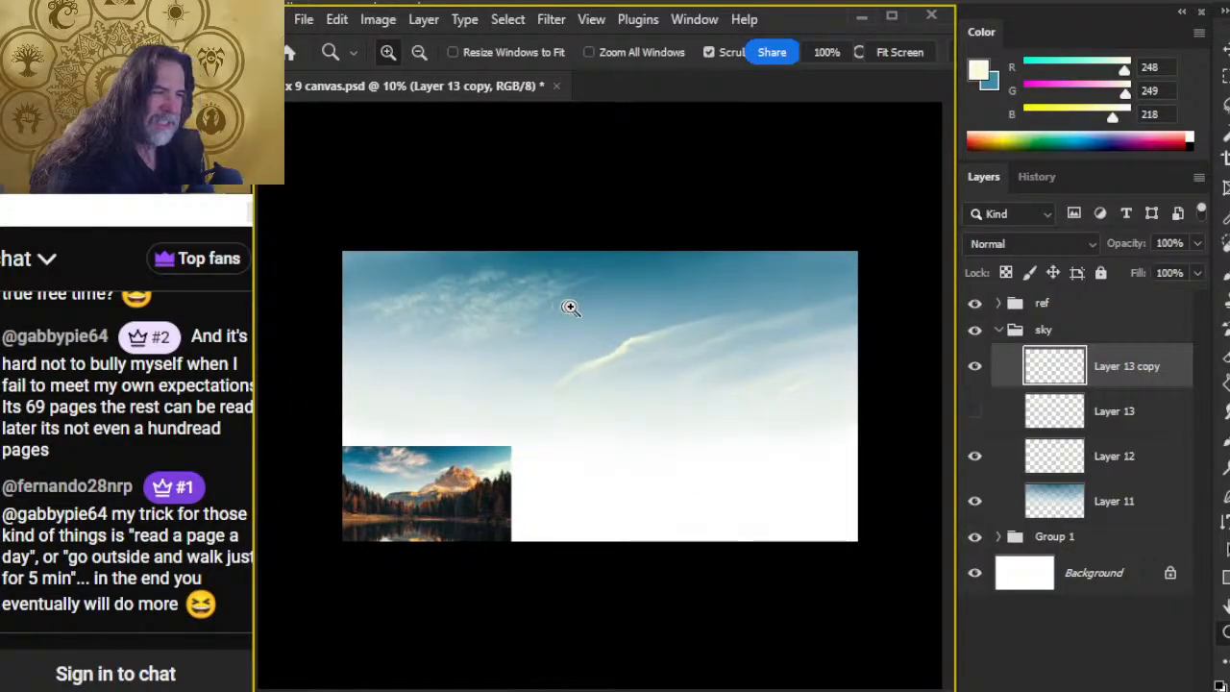
pyautogui.press('l')
pyautogui.moveTo(375, 277)
pyautogui.mouseDown()
pyautogui.moveTo(472, 309)
pyautogui.moveTo(590, 317)
pyautogui.moveTo(383, 281)
pyautogui.mouseUp()
pyautogui.press('e')
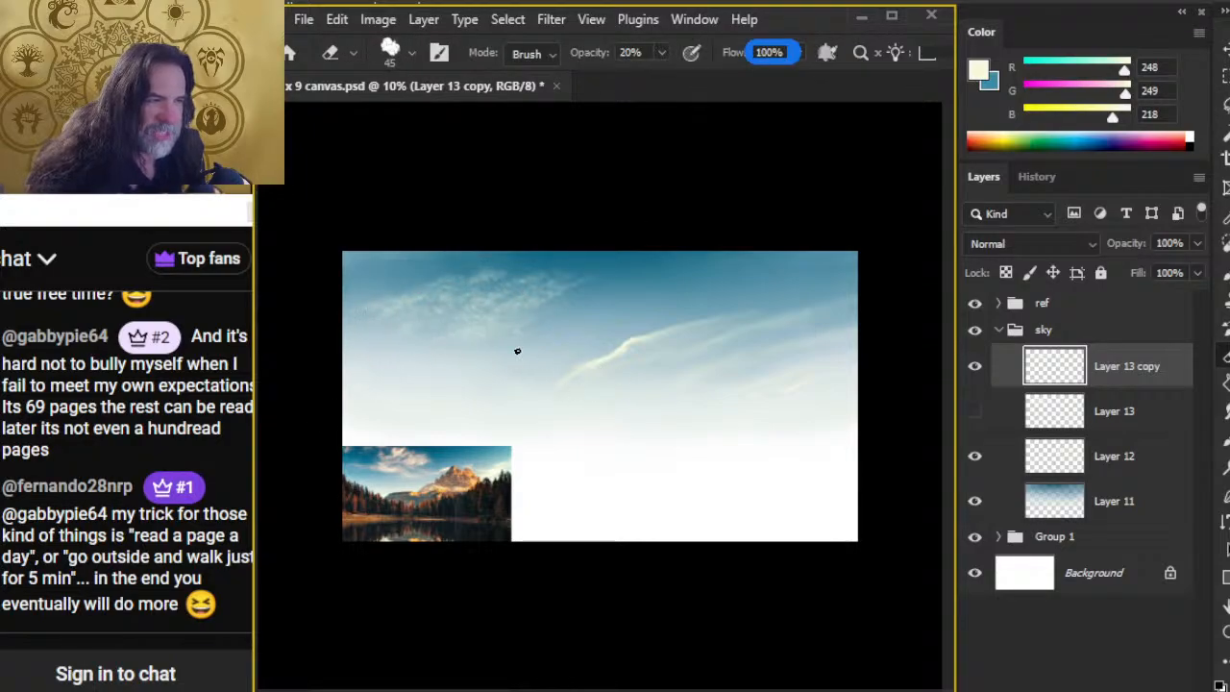
pyautogui.press('l')
pyautogui.moveTo(486, 278)
pyautogui.mouseDown()
pyautogui.moveTo(387, 333)
pyautogui.moveTo(500, 269)
pyautogui.mouseUp()
pyautogui.moveTo(373, 285)
pyautogui.mouseDown()
pyautogui.moveTo(435, 288)
pyautogui.moveTo(553, 329)
pyautogui.moveTo(384, 279)
pyautogui.mouseUp()
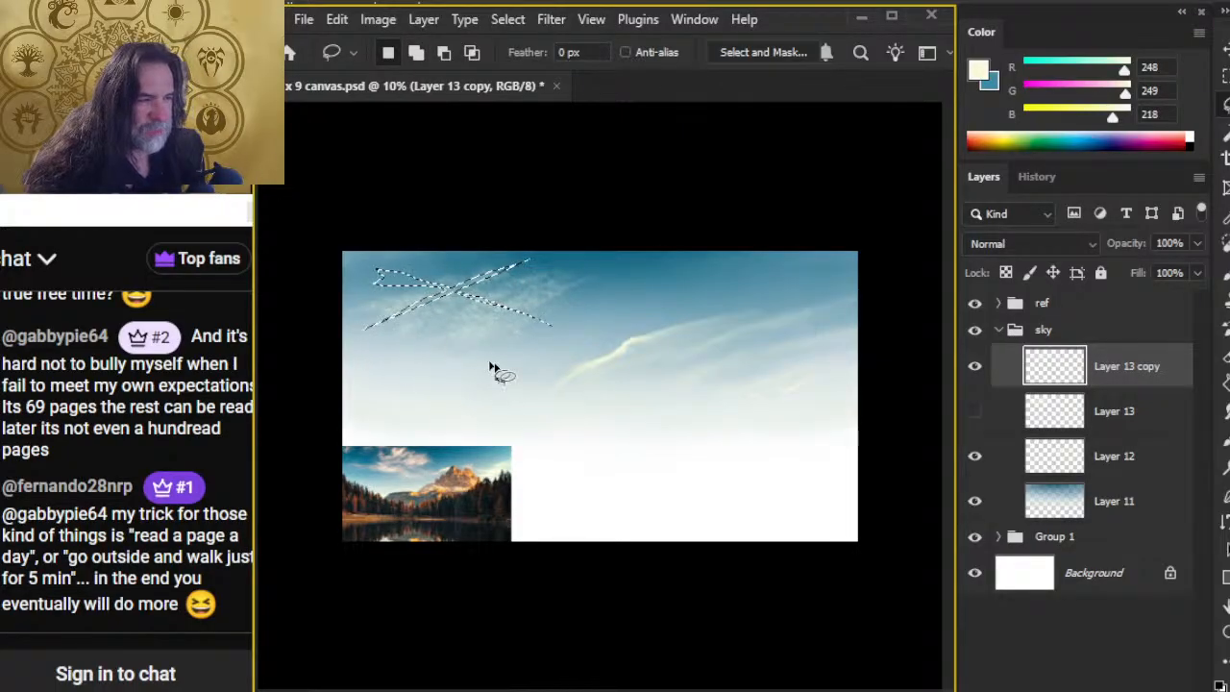
pyautogui.hotkey('ctrl', 'd')
pyautogui.press('e')
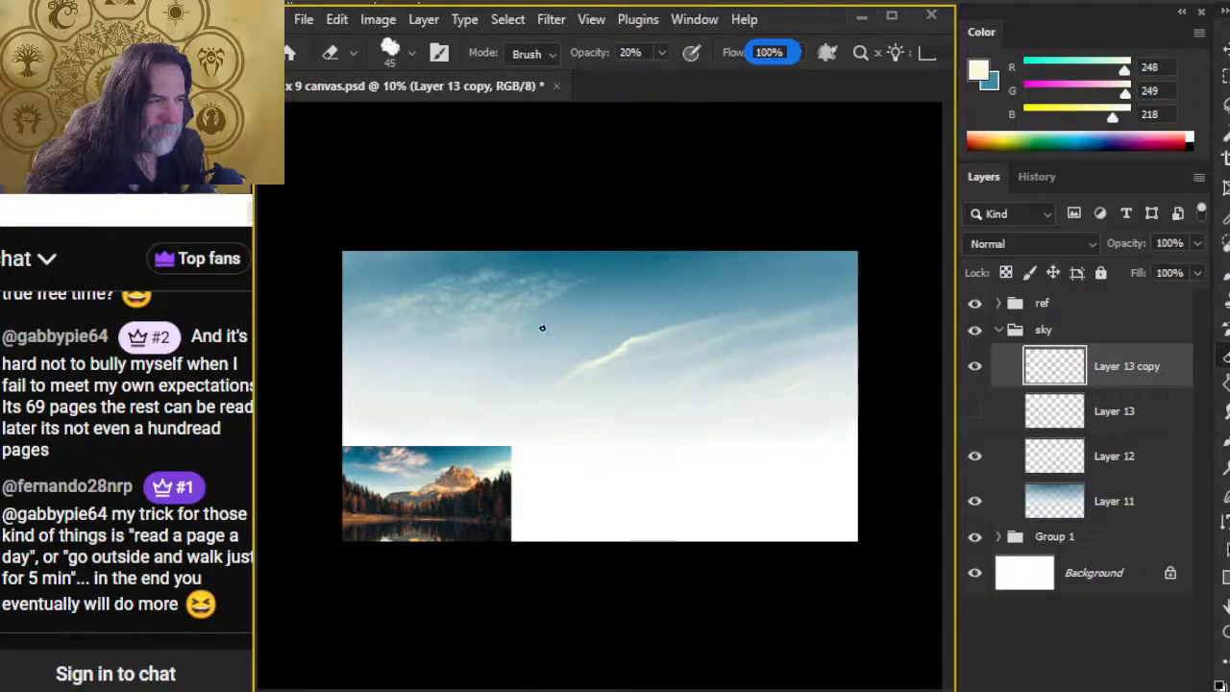
# Step: Examine the painted cloud's texture and compare it with the cloud structure in the mountain reference photo
pyautogui.press('z')
pyautogui.moveTo(467, 310)
pyautogui.mouseDown()
pyautogui.moveTo(637, 326)
pyautogui.moveTo(675, 384)
pyautogui.mouseUp()
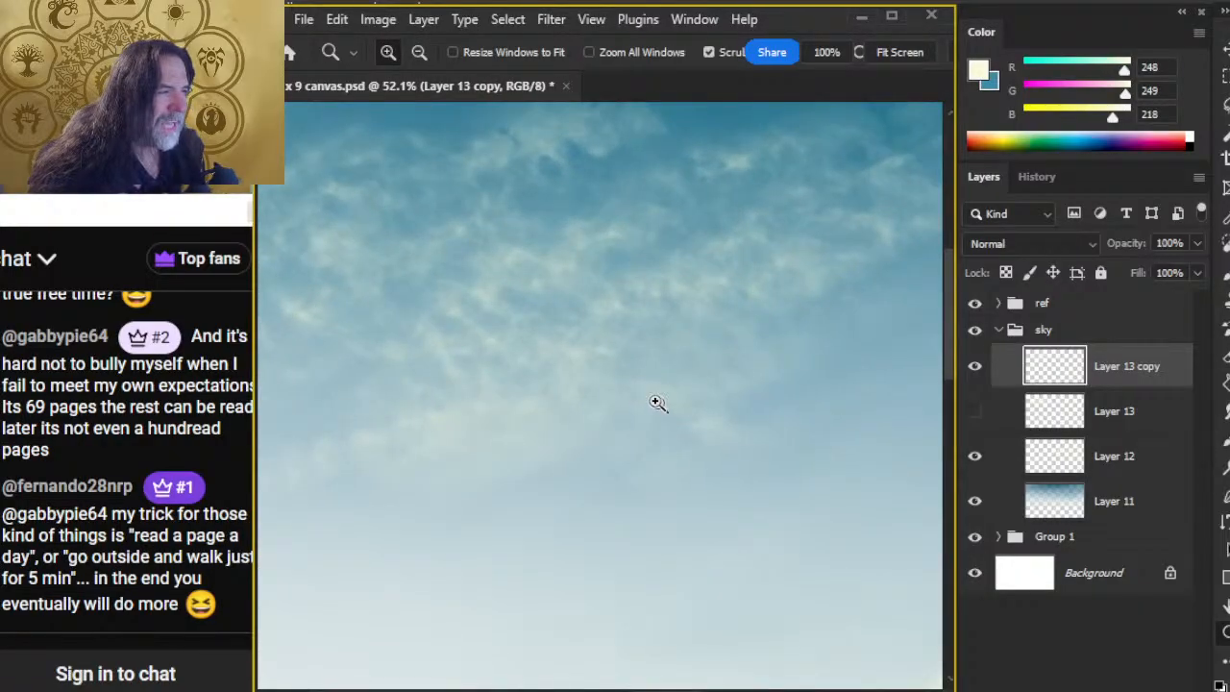
pyautogui.moveTo(628, 326); pyautogui.dragTo(611, 395)
pyautogui.moveTo(590, 352); pyautogui.dragTo(667, 360)
pyautogui.moveTo(644, 271); pyautogui.dragTo(619, 425)
pyautogui.moveTo(703, 491); pyautogui.dragTo(641, 132)
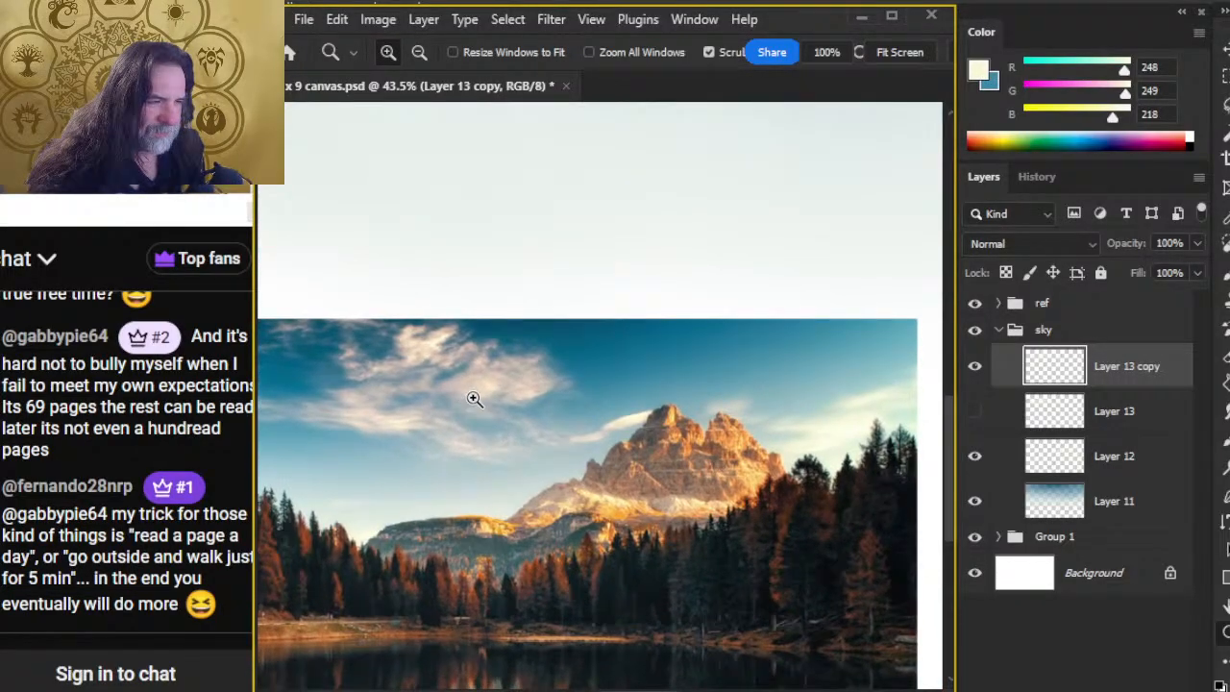
pyautogui.moveTo(473, 399); pyautogui.dragTo(602, 435)
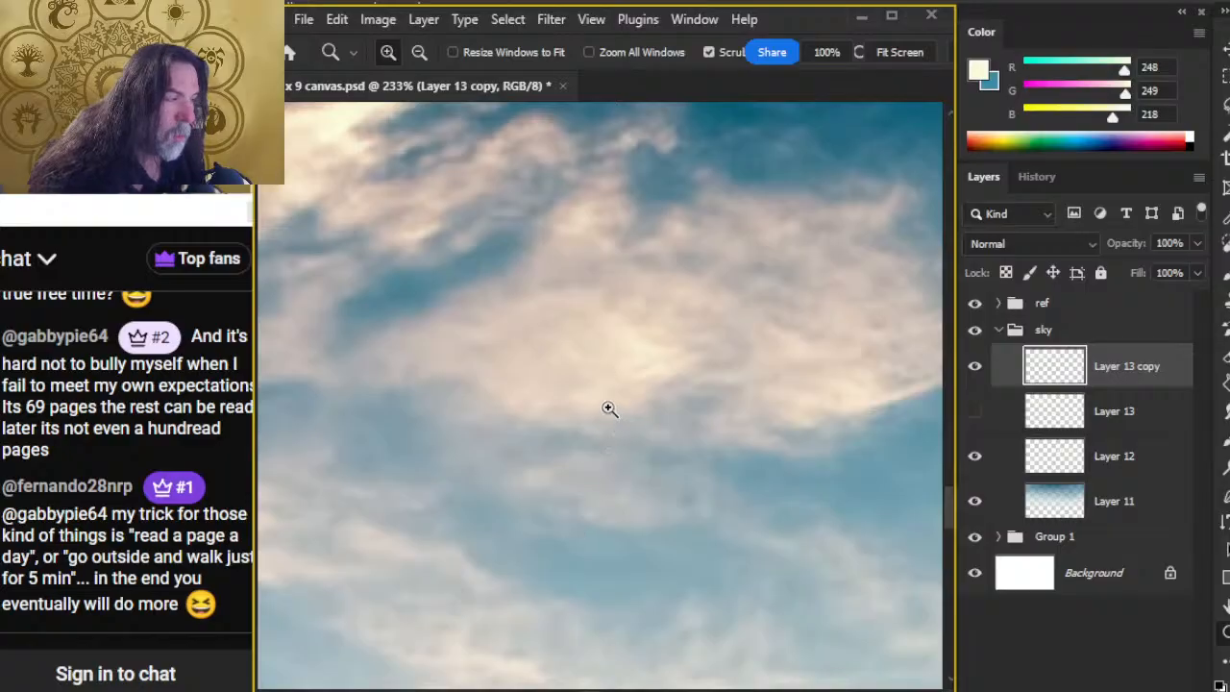
pyautogui.moveTo(730, 453); pyautogui.dragTo(612, 467)
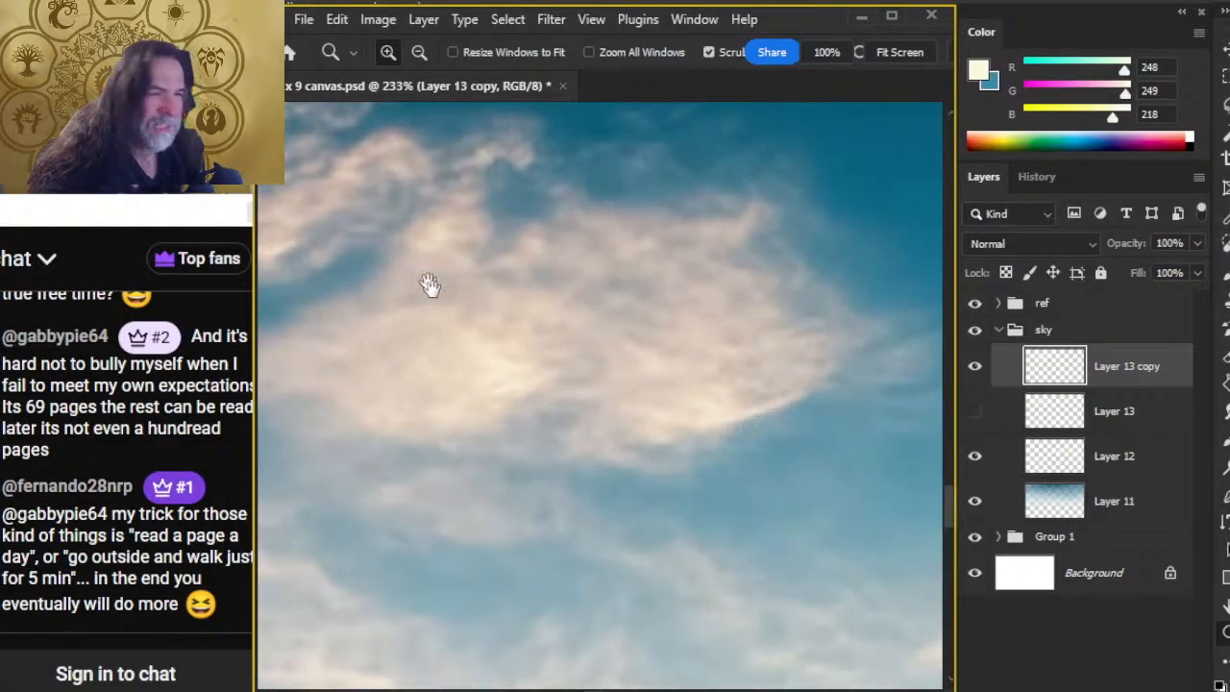
pyautogui.hotkey('ctrl', '0')
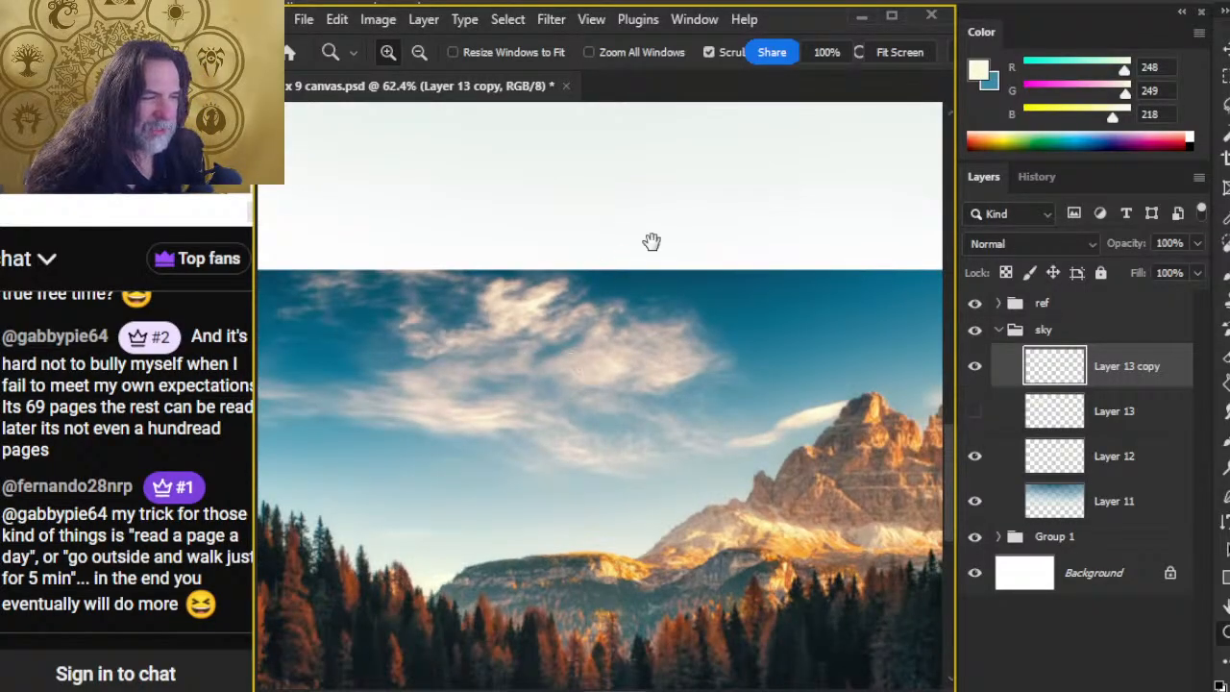
pyautogui.moveTo(651, 241); pyautogui.dragTo(542, 550)
pyautogui.moveTo(540, 173); pyautogui.dragTo(500, 472)
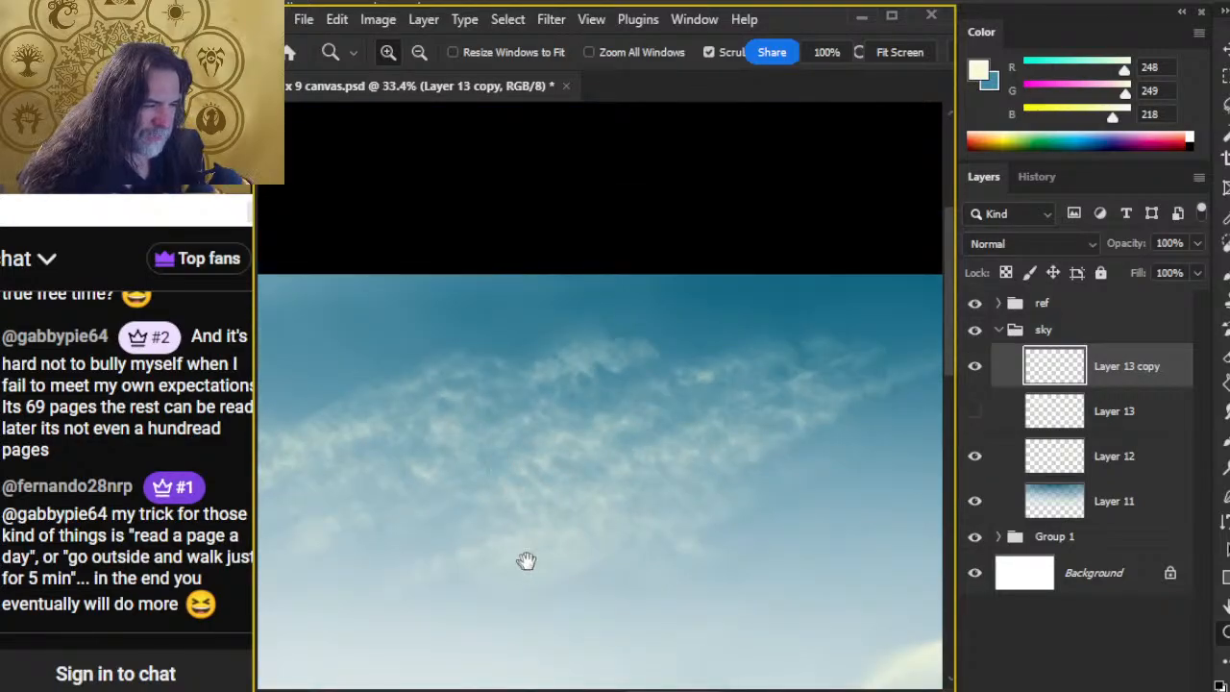
pyautogui.moveTo(525, 560); pyautogui.dragTo(667, 435)
pyautogui.moveTo(735, 532); pyautogui.dragTo(659, 509)
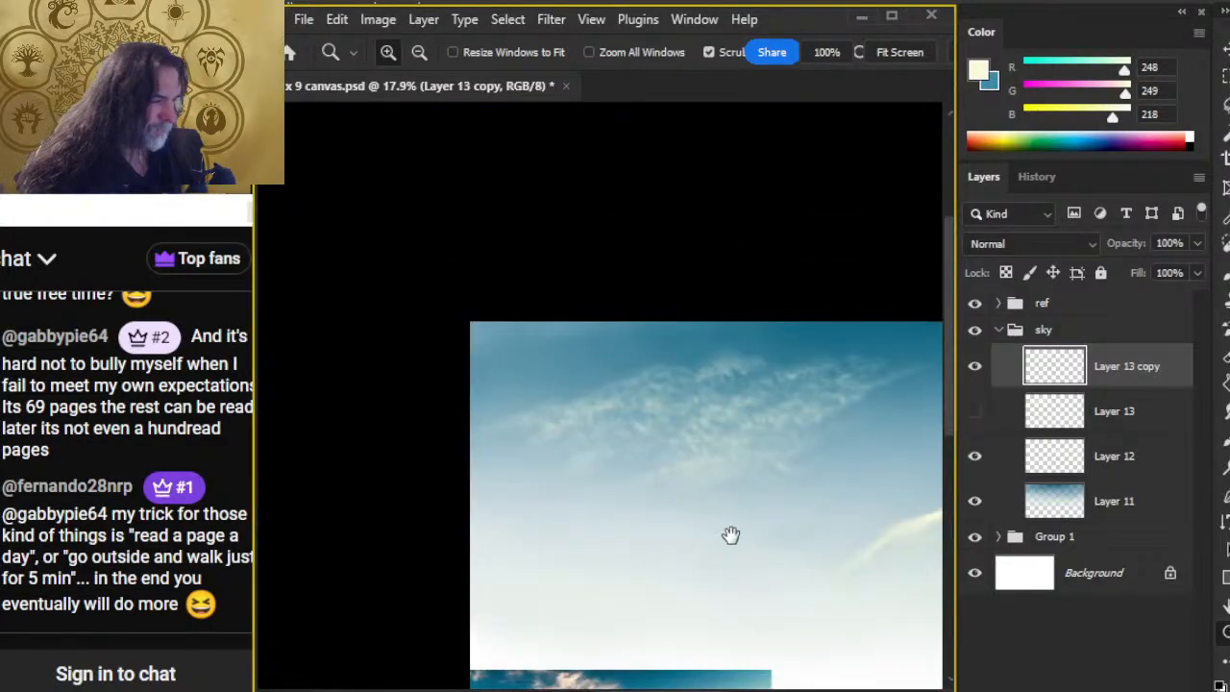
pyautogui.moveTo(730, 536); pyautogui.dragTo(581, 416)
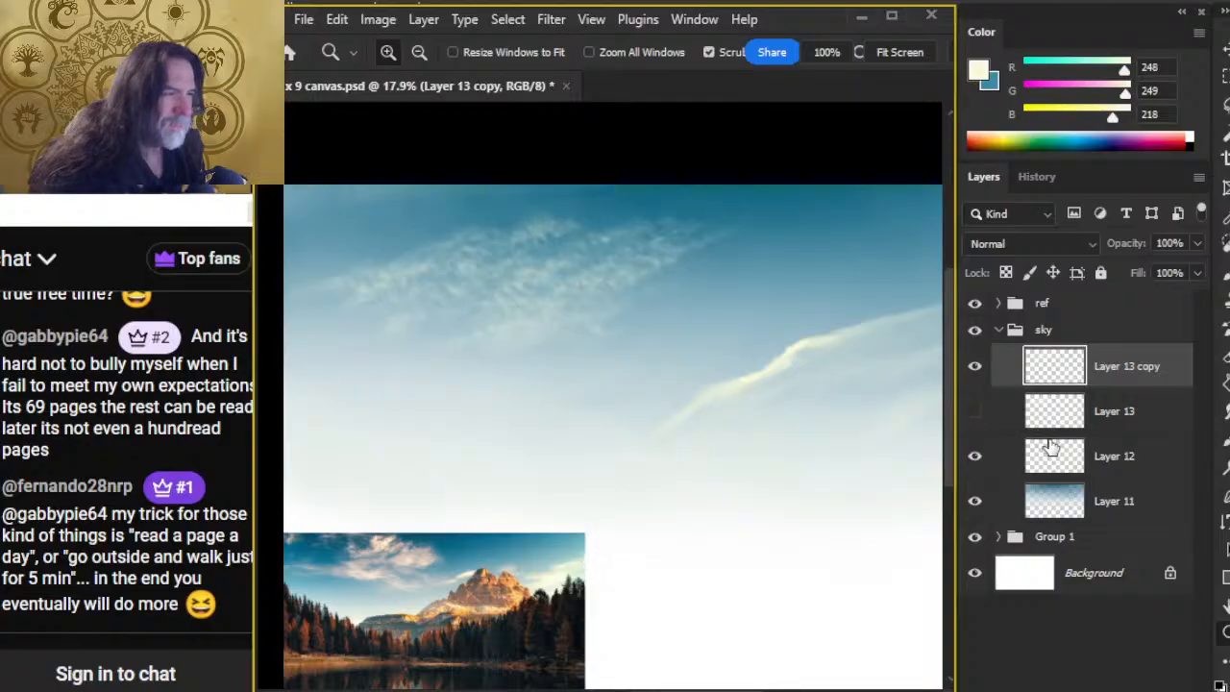
# Step: Delete the hidden Layer 13 and add a new empty layer directly above Layer 12
pyautogui.click(1115, 418)
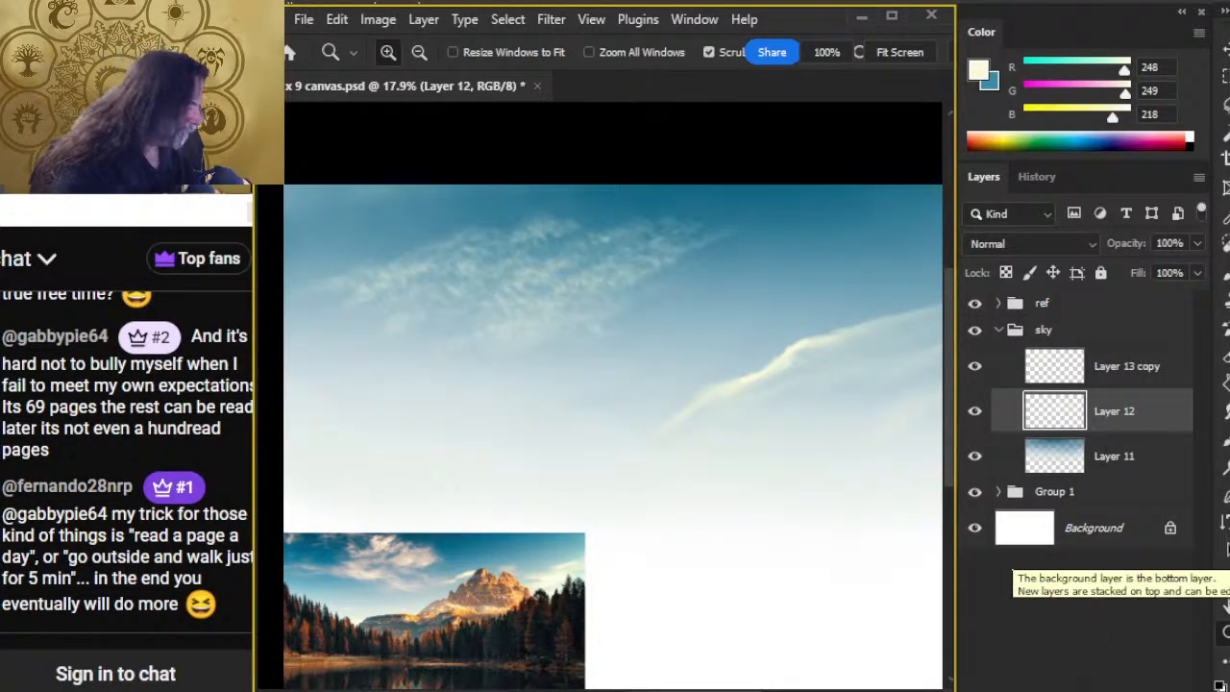
pyautogui.click(975, 410)
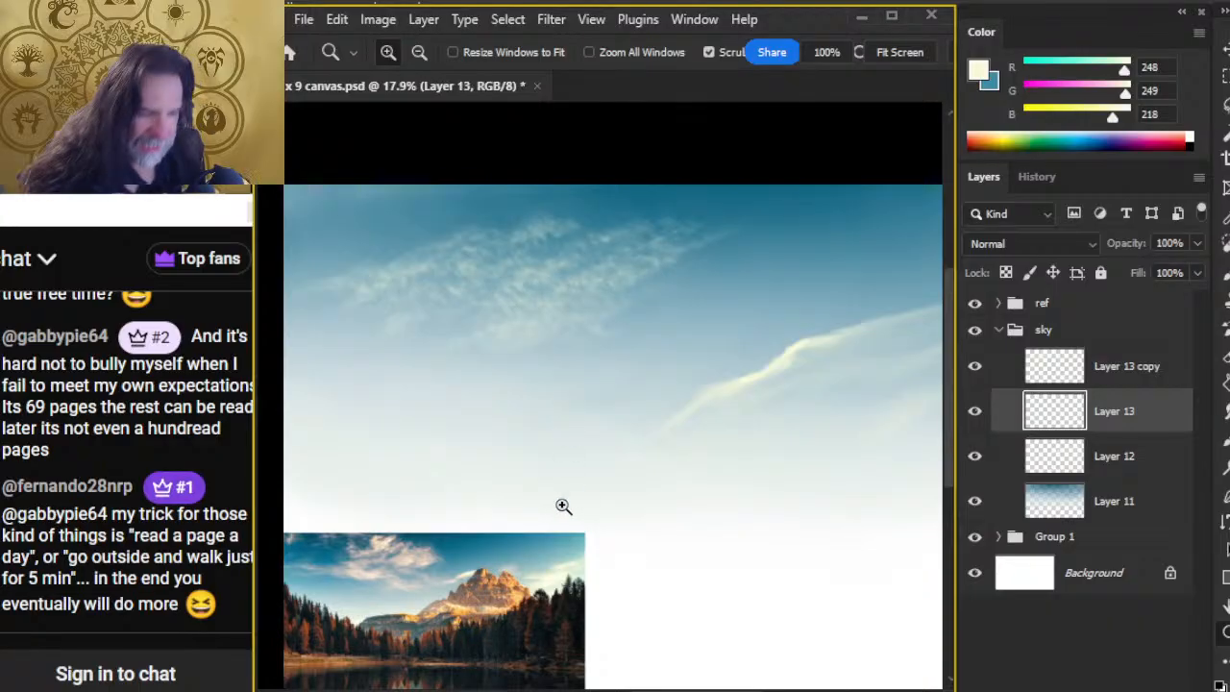
# Step: Paint a small cream highlight patch near the upper middle of the wispy cloud with the 50 px cloud-shaped brush at 100% opacity
pyautogui.moveTo(417, 528); pyautogui.dragTo(505, 554)
pyautogui.moveTo(676, 363); pyautogui.dragTo(512, 362)
pyautogui.moveTo(660, 327); pyautogui.dragTo(551, 533)
pyautogui.press('b')
pyautogui.moveTo(609, 229)
pyautogui.mouseDown()
pyautogui.moveTo(644, 226)
pyautogui.moveTo(603, 232)
pyautogui.moveTo(660, 220)
pyautogui.moveTo(572, 213)
pyautogui.moveTo(651, 223)
pyautogui.moveTo(617, 236)
pyautogui.moveTo(643, 212)
pyautogui.moveTo(629, 206)
pyautogui.moveTo(612, 236)
pyautogui.mouseUp()
pyautogui.press('r')
pyautogui.press('b')
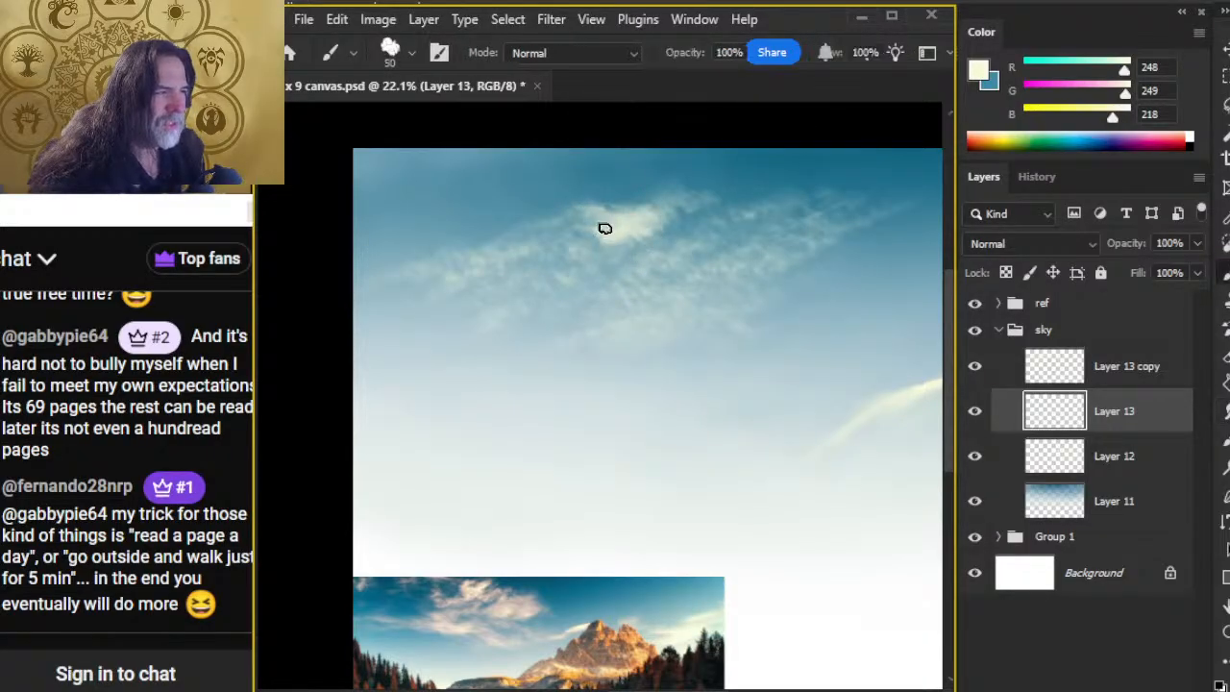
# Step: Smudge the highlight patch's upper edges outward at 40% strength and thin its centre with the eraser at 20% opacity
pyautogui.press('r')
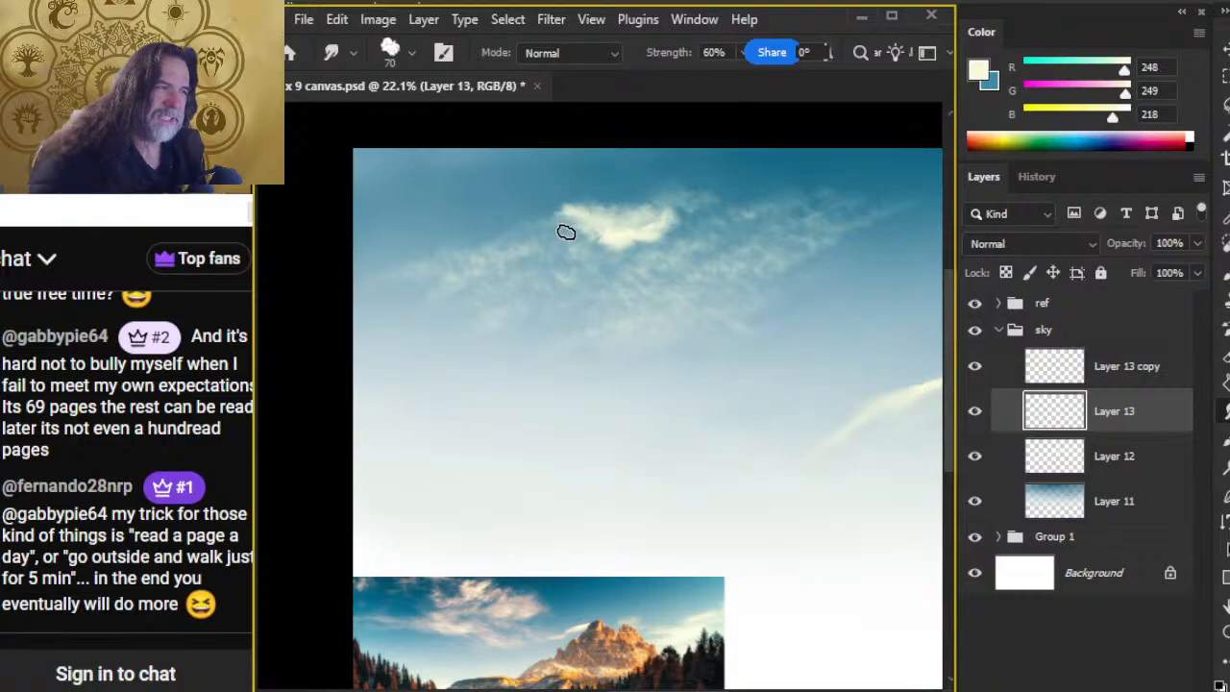
pyautogui.moveTo(602, 227)
pyautogui.mouseDown()
pyautogui.moveTo(654, 212)
pyautogui.moveTo(611, 201)
pyautogui.moveTo(650, 215)
pyautogui.moveTo(615, 208)
pyautogui.moveTo(607, 224)
pyautogui.moveTo(637, 215)
pyautogui.moveTo(588, 194)
pyautogui.moveTo(623, 195)
pyautogui.moveTo(595, 206)
pyautogui.moveTo(634, 203)
pyautogui.moveTo(628, 231)
pyautogui.moveTo(623, 212)
pyautogui.moveTo(630, 224)
pyautogui.moveTo(666, 200)
pyautogui.moveTo(602, 192)
pyautogui.moveTo(582, 211)
pyautogui.moveTo(686, 217)
pyautogui.mouseUp()
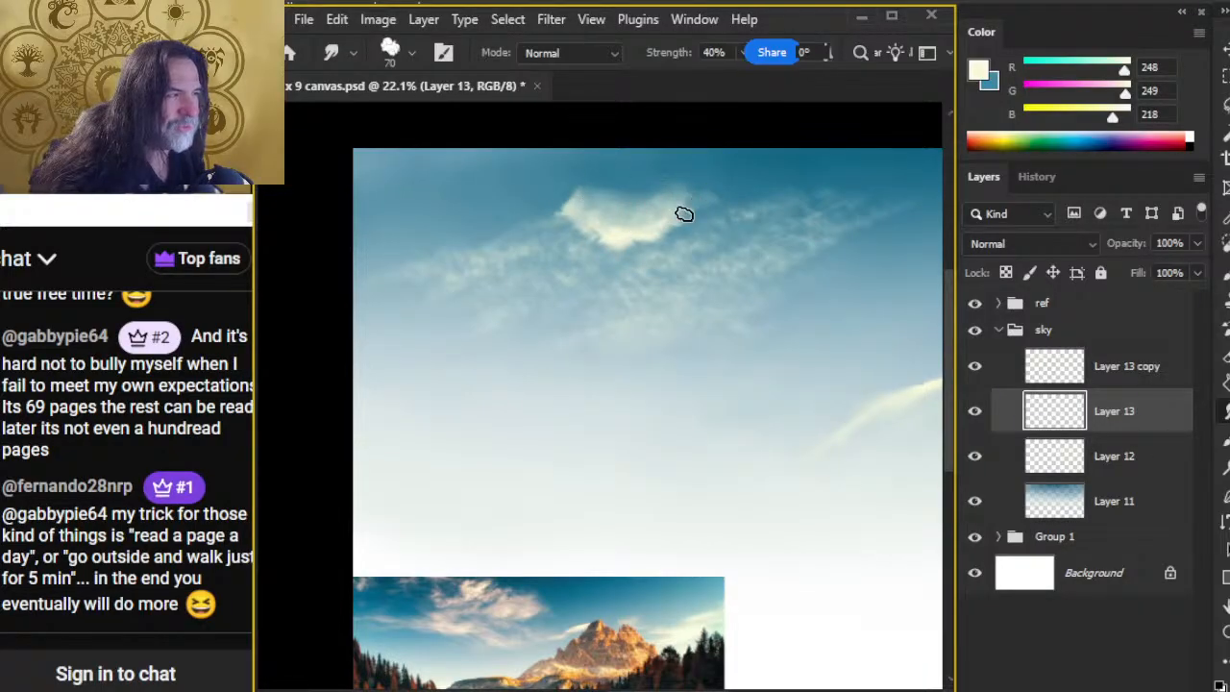
pyautogui.moveTo(570, 195)
pyautogui.mouseDown()
pyautogui.moveTo(606, 205)
pyautogui.moveTo(626, 176)
pyautogui.moveTo(634, 209)
pyautogui.mouseUp()
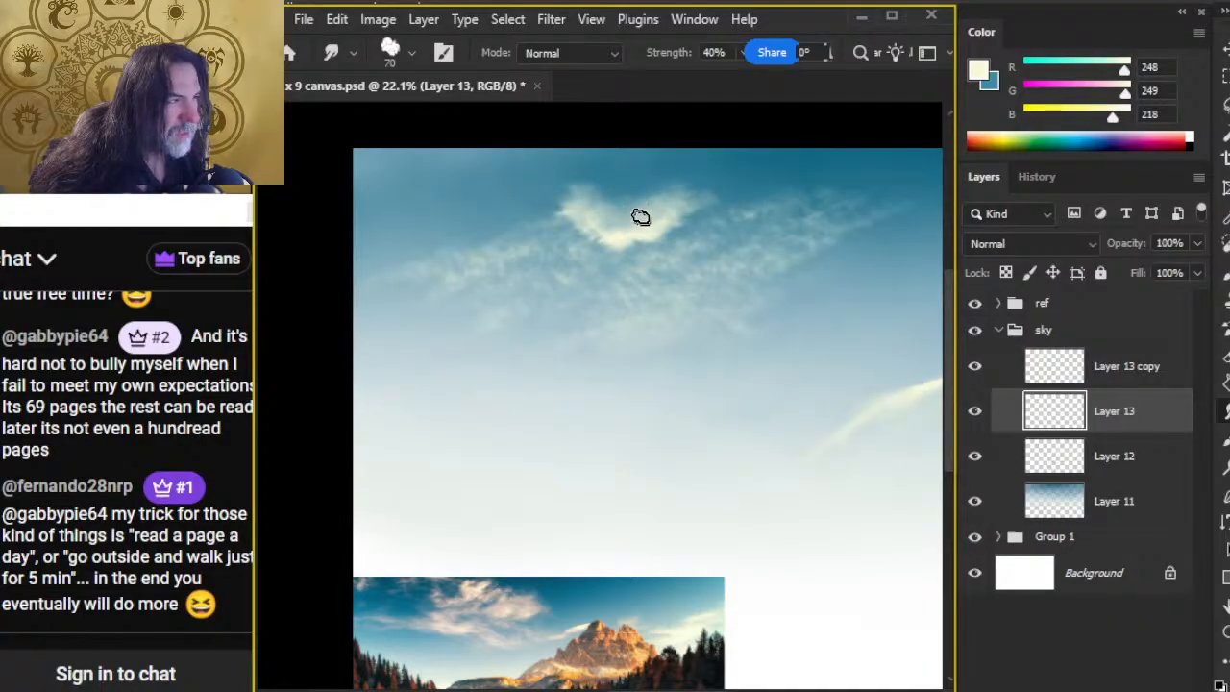
pyautogui.press('e')
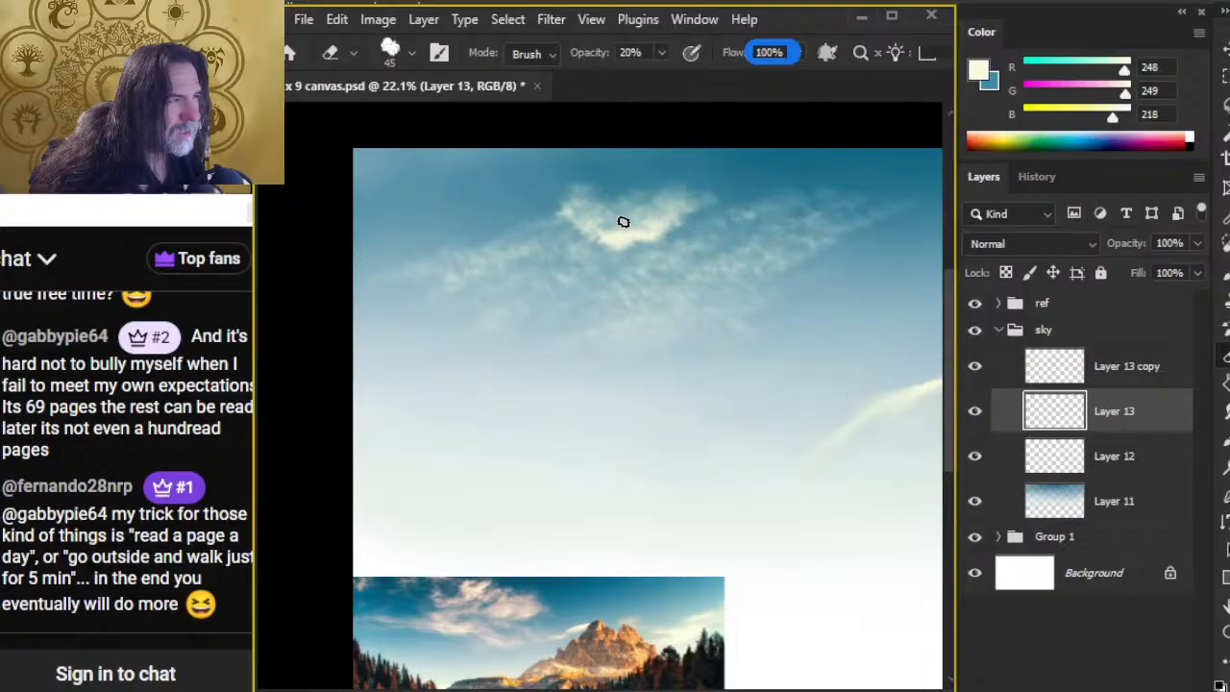
# Step: Smudge the highlight's bright lower edge downward into the cloud with the 70 px cloud-shaped tip at 40% strength
pyautogui.press('r')
pyautogui.press('z')
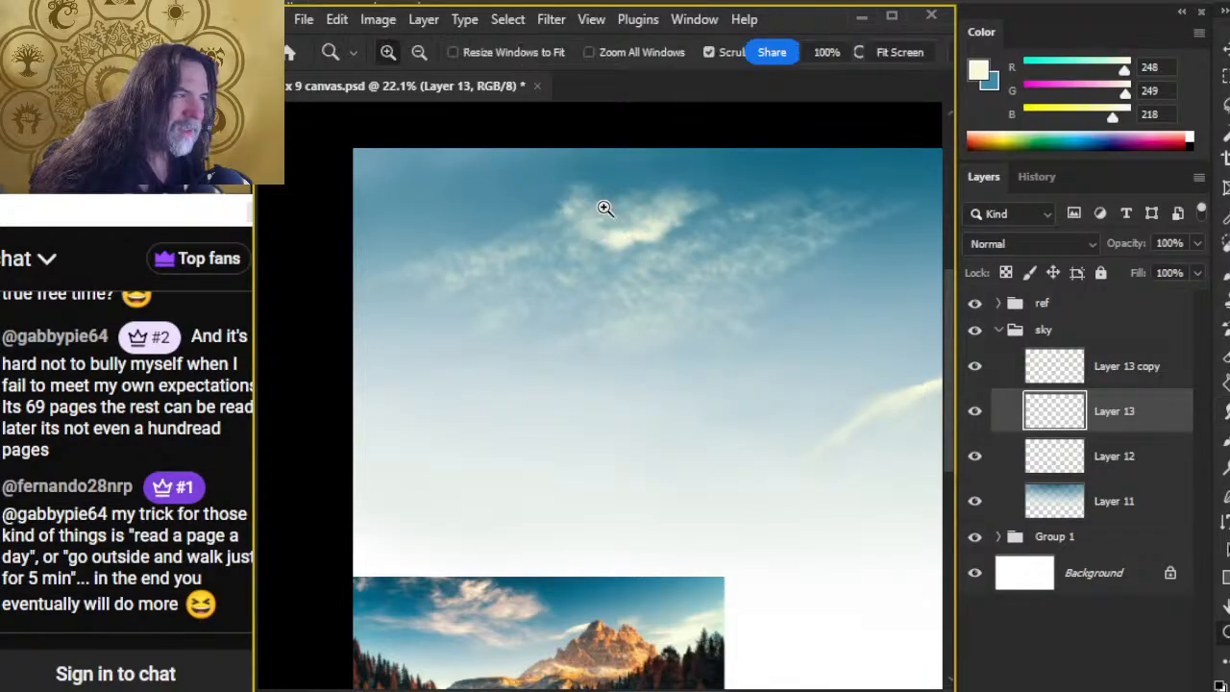
pyautogui.click(604, 207)
pyautogui.press('r')
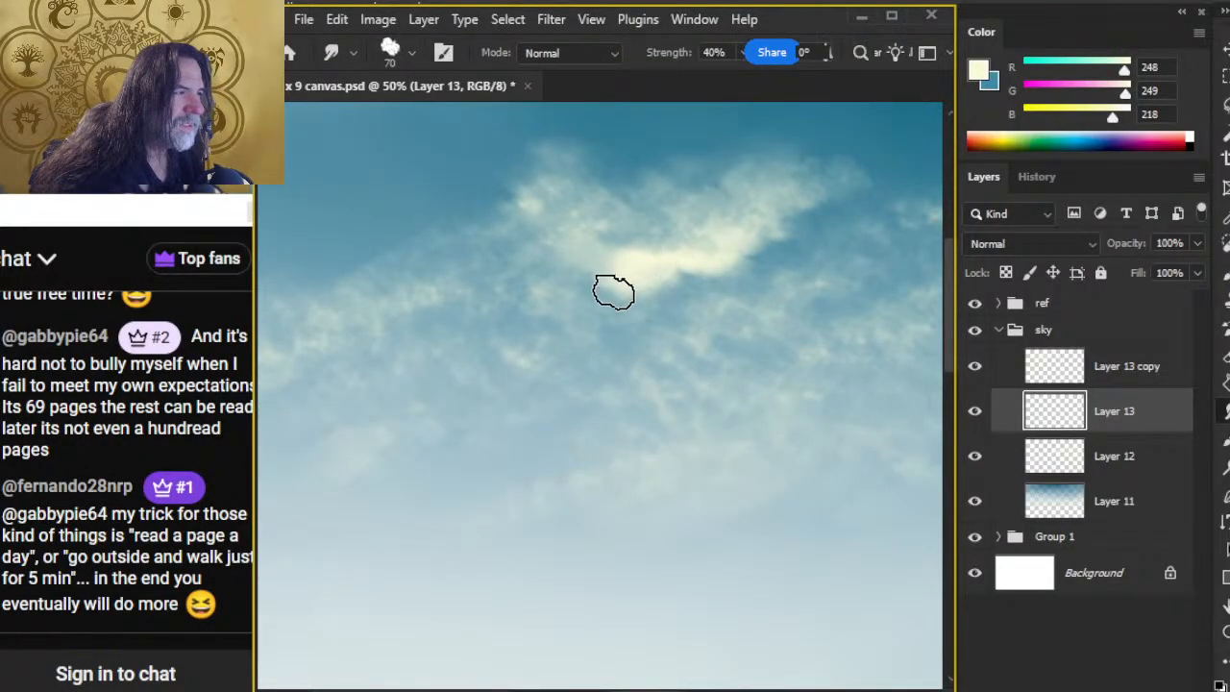
pyautogui.moveTo(614, 291)
pyautogui.mouseDown()
pyautogui.moveTo(643, 288)
pyautogui.moveTo(644, 316)
pyautogui.moveTo(648, 301)
pyautogui.moveTo(627, 348)
pyautogui.moveTo(614, 300)
pyautogui.moveTo(585, 280)
pyautogui.moveTo(616, 292)
pyautogui.moveTo(613, 321)
pyautogui.mouseUp()
pyautogui.moveTo(607, 264); pyautogui.dragTo(645, 318)
pyautogui.moveTo(628, 259); pyautogui.dragTo(635, 341)
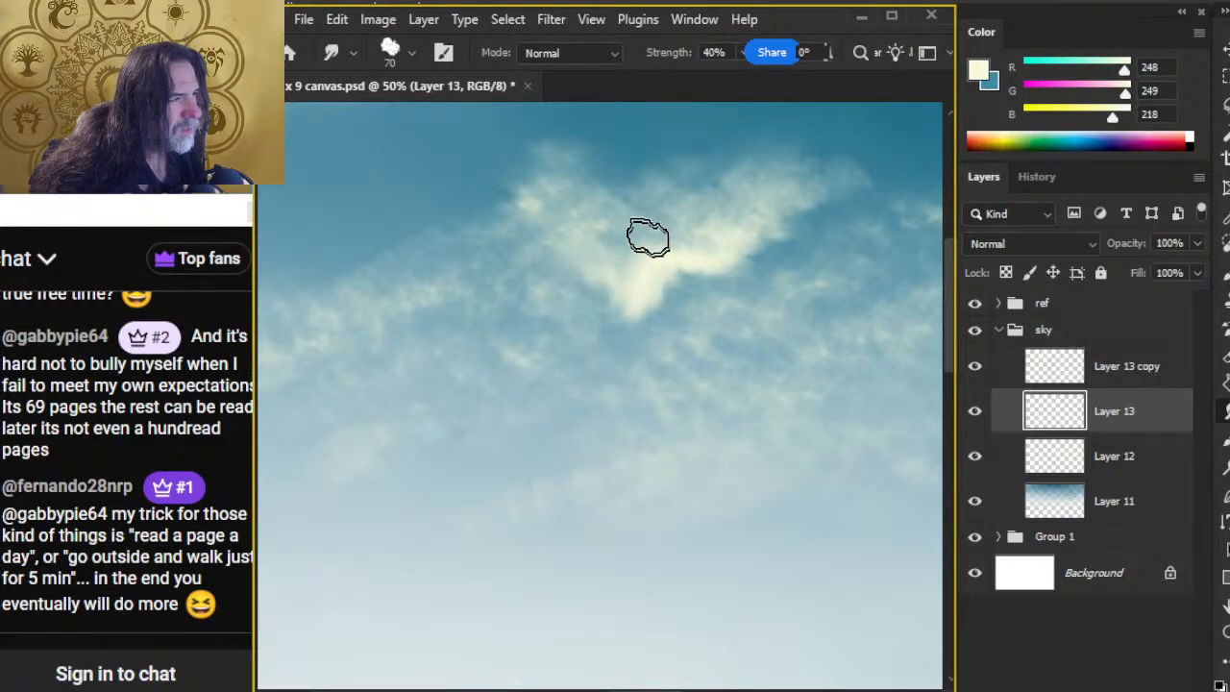
# Step: Soften the highlight's lower tip with the 20% opacity eraser and smudge it along the bright diagonal edge at 40% strength
pyautogui.press('e')
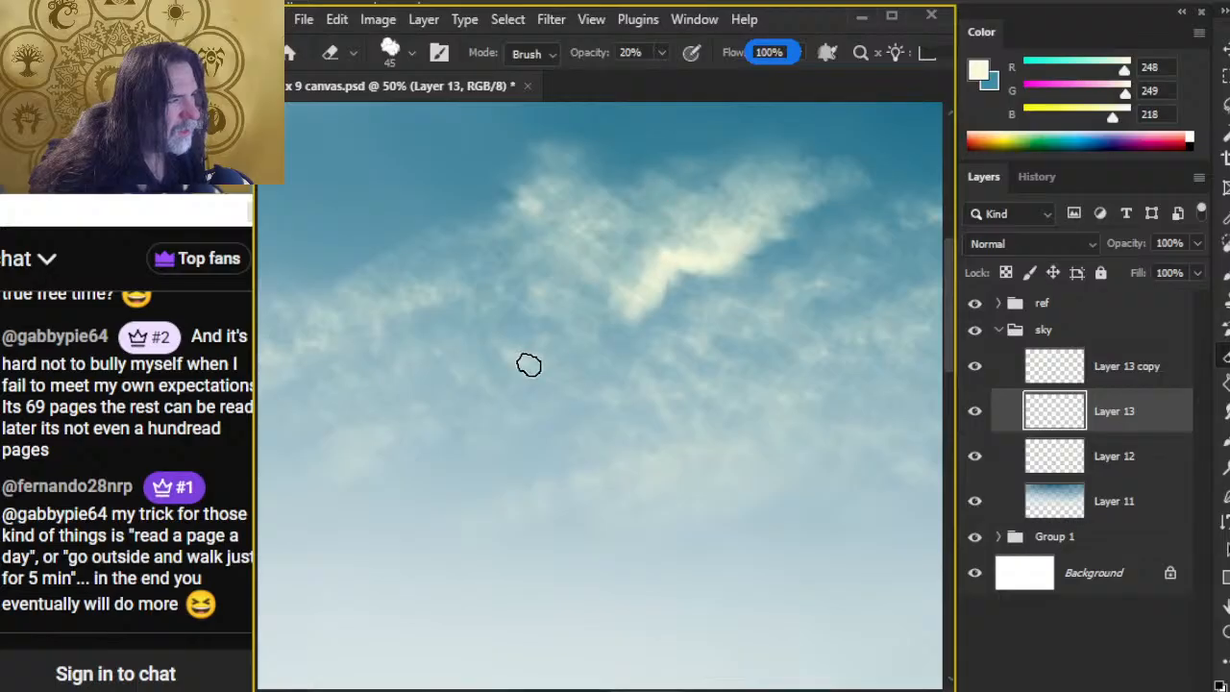
pyautogui.press('r')
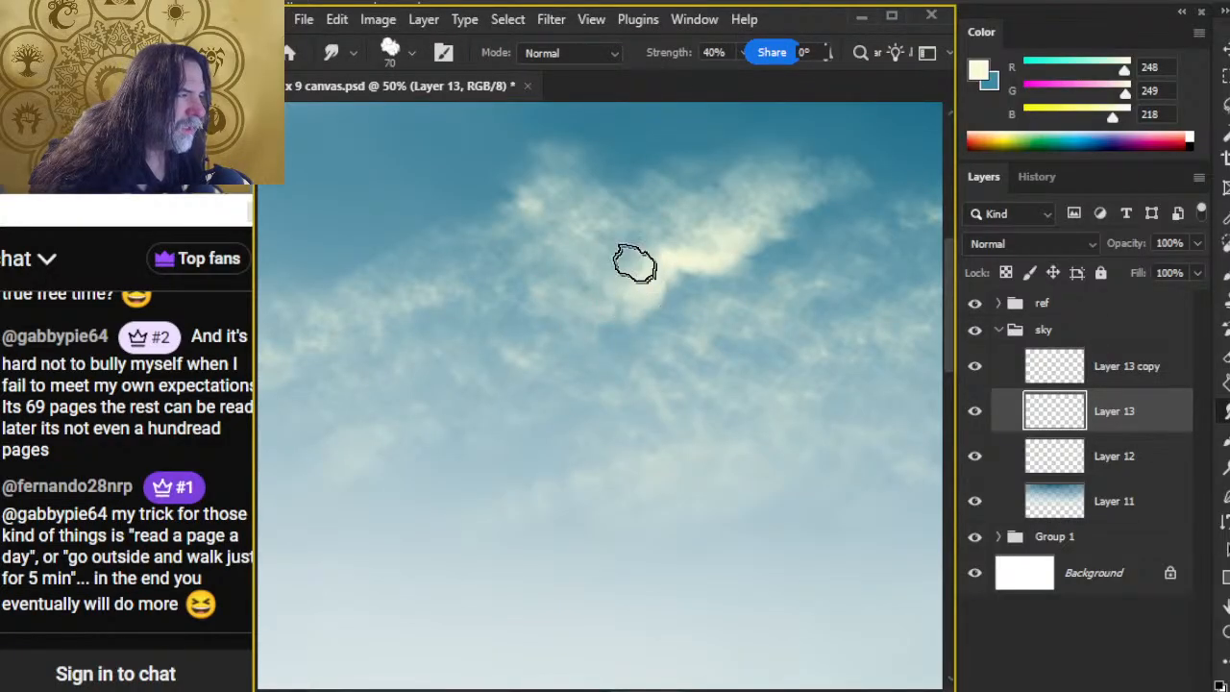
pyautogui.moveTo(635, 263)
pyautogui.mouseDown()
pyautogui.moveTo(707, 241)
pyautogui.moveTo(725, 257)
pyautogui.moveTo(671, 244)
pyautogui.moveTo(629, 263)
pyautogui.moveTo(730, 239)
pyautogui.mouseUp()
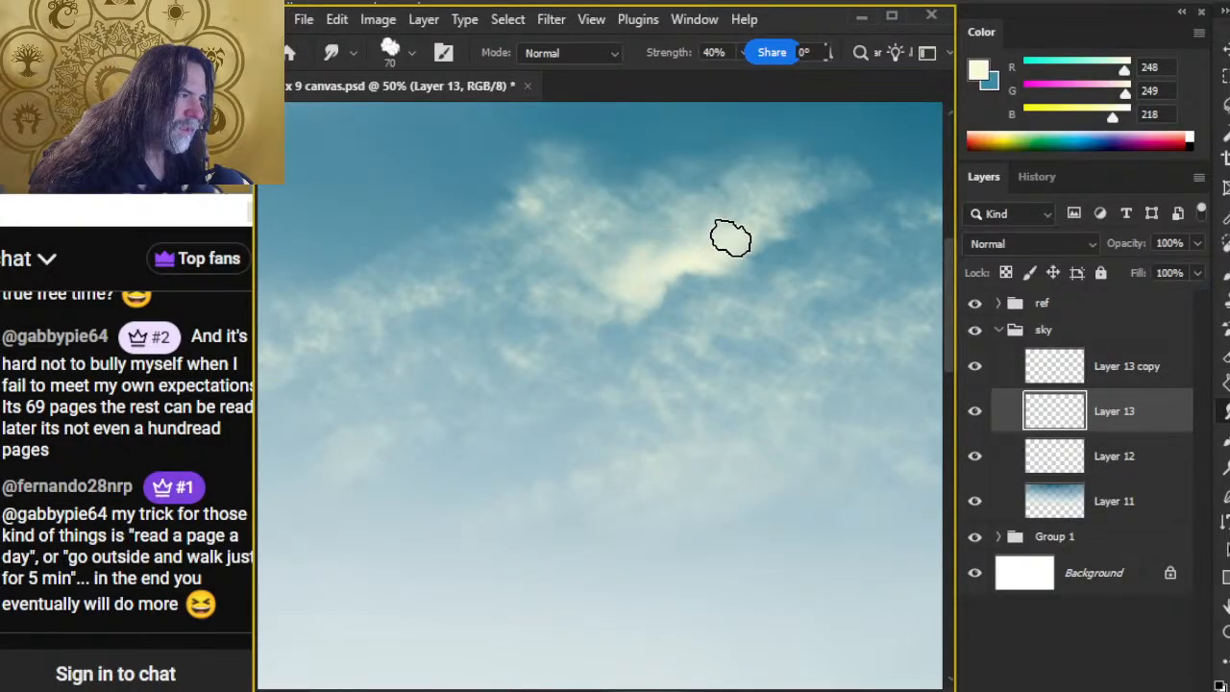
# Step: Paint cream highlights along the cloud's lower-left edge and smudge them into the wisps at 40% strength
pyautogui.press('z')
pyautogui.moveTo(630, 447); pyautogui.dragTo(557, 469)
pyautogui.moveTo(663, 510)
pyautogui.mouseDown()
pyautogui.moveTo(692, 239)
pyautogui.moveTo(677, 223)
pyautogui.moveTo(609, 333)
pyautogui.mouseUp()
pyautogui.press('r')
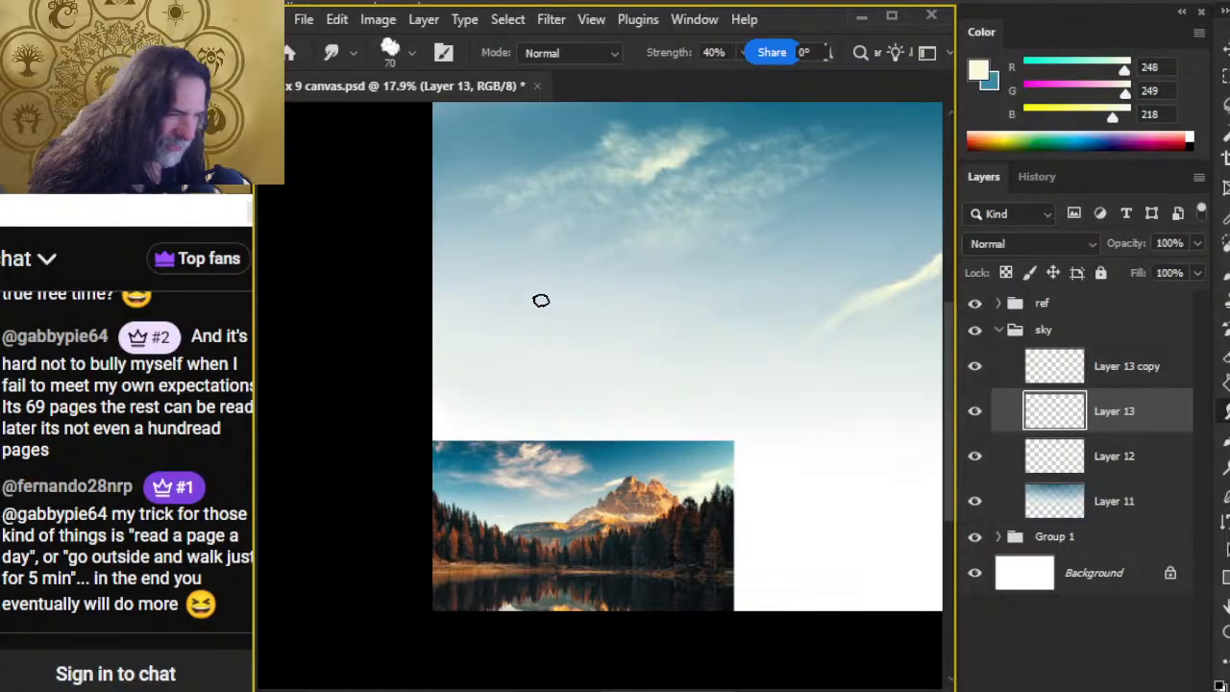
pyautogui.moveTo(555, 215)
pyautogui.mouseDown()
pyautogui.moveTo(607, 233)
pyautogui.moveTo(634, 219)
pyautogui.mouseUp()
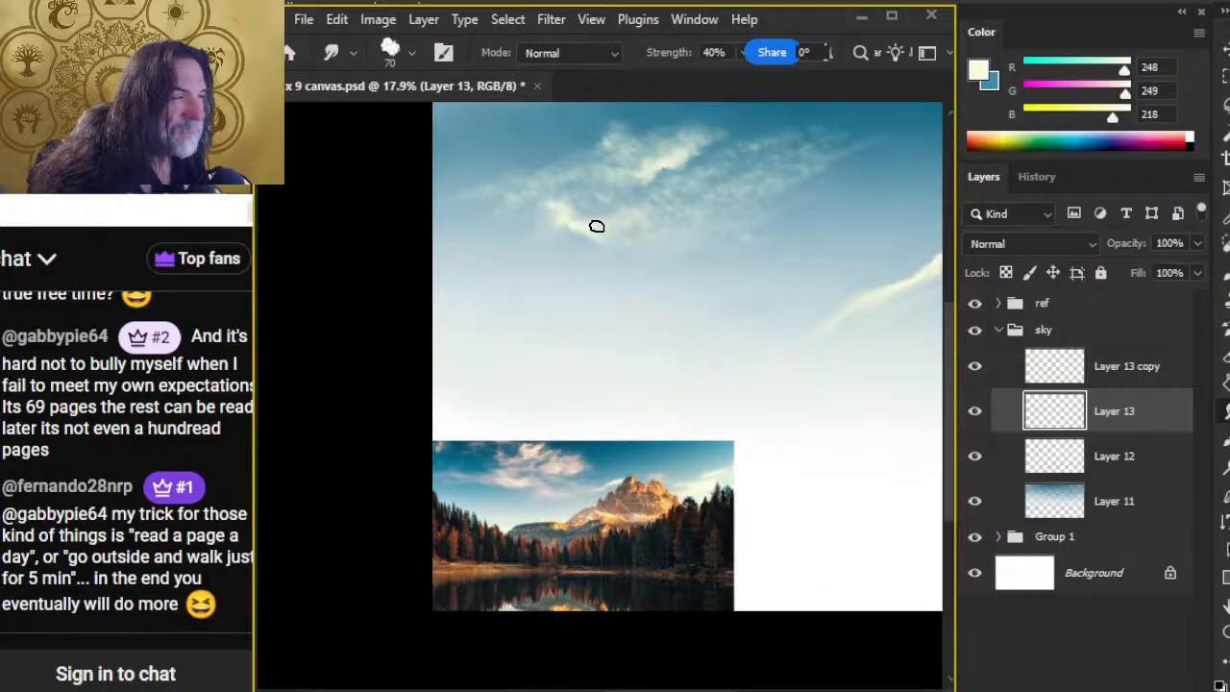
pyautogui.press('b')
pyautogui.press('r')
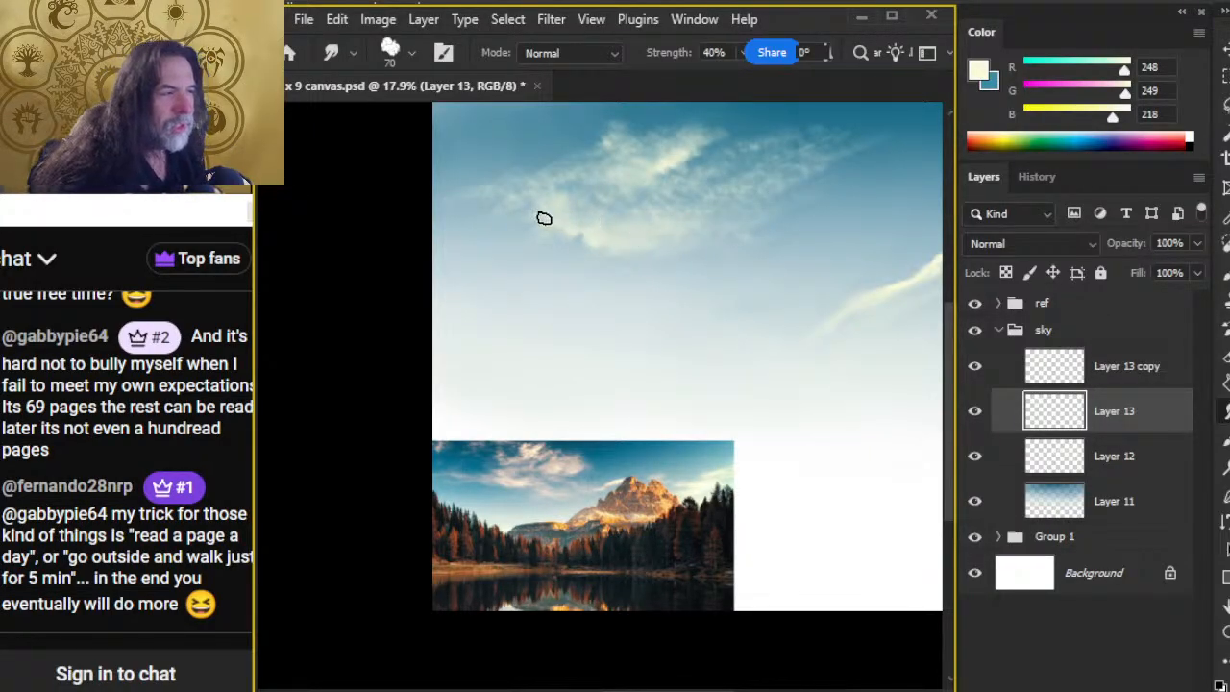
pyautogui.moveTo(518, 288); pyautogui.dragTo(651, 340)
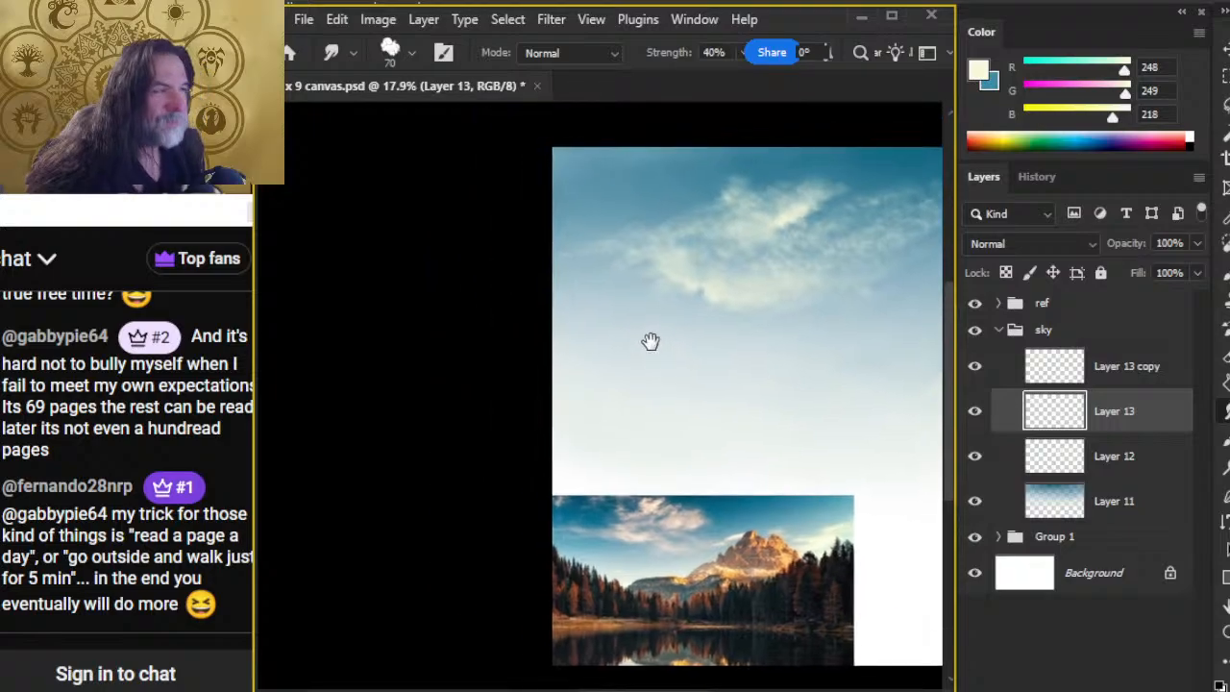
# Step: Add a short cream cloud wisp in the sky's upper-left corner and smudge it at 40% strength
pyautogui.moveTo(552, 186)
pyautogui.mouseDown()
pyautogui.moveTo(617, 201)
pyautogui.moveTo(567, 181)
pyautogui.moveTo(542, 192)
pyautogui.moveTo(617, 182)
pyautogui.moveTo(606, 190)
pyautogui.moveTo(627, 175)
pyautogui.moveTo(544, 191)
pyautogui.moveTo(632, 195)
pyautogui.moveTo(572, 200)
pyautogui.moveTo(615, 209)
pyautogui.moveTo(640, 187)
pyautogui.moveTo(633, 158)
pyautogui.moveTo(587, 183)
pyautogui.moveTo(562, 175)
pyautogui.moveTo(599, 172)
pyautogui.moveTo(545, 207)
pyautogui.moveTo(594, 182)
pyautogui.moveTo(571, 180)
pyautogui.moveTo(635, 182)
pyautogui.moveTo(644, 206)
pyautogui.moveTo(626, 219)
pyautogui.moveTo(669, 203)
pyautogui.moveTo(595, 223)
pyautogui.moveTo(626, 189)
pyautogui.mouseUp()
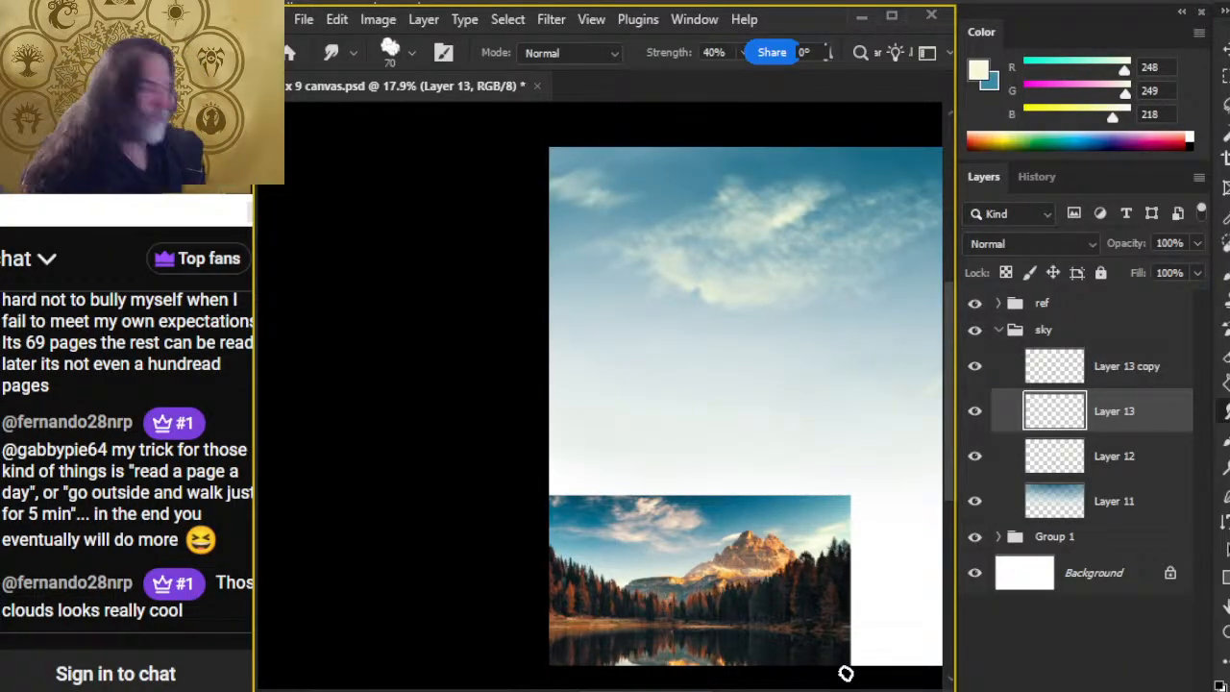
# Step: Switch to the Epidemic Sound browser window, skip to the next music track, and return to Photoshop
pyautogui.hotkey('alt', 'Tab')
pyautogui.hotkey('alt', 'Tab')
pyautogui.hotkey('alt', 'Tab')
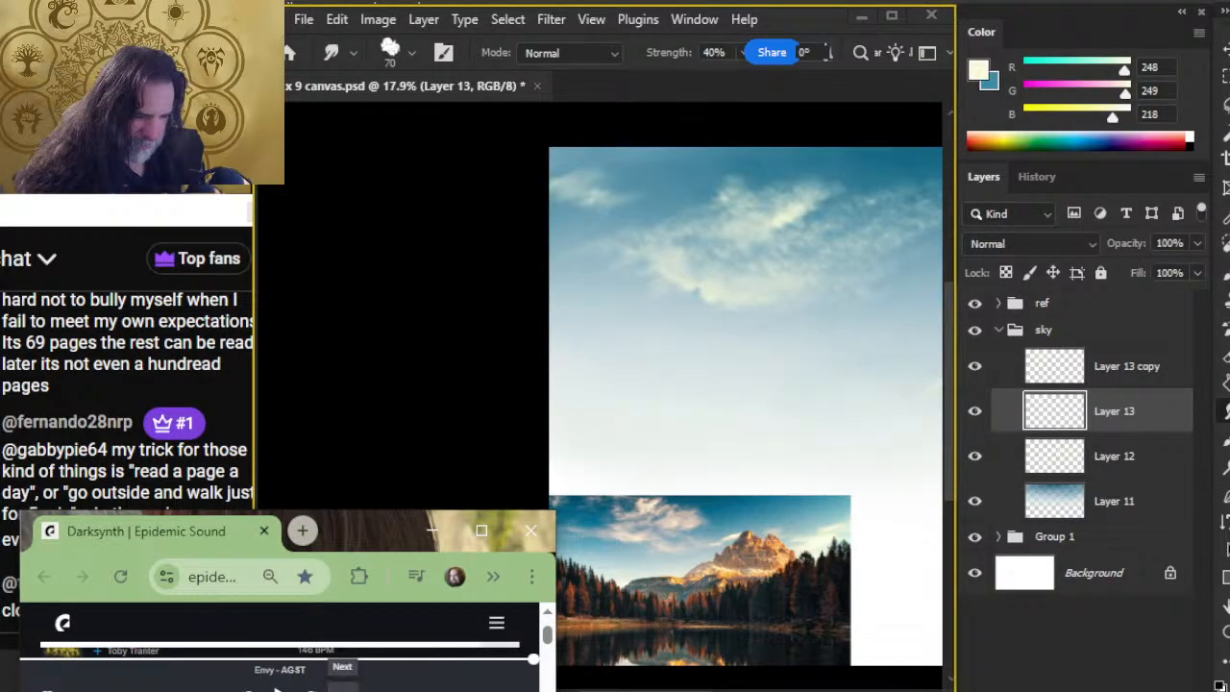
pyautogui.click(342, 688)
pyautogui.hotkey('alt', 'Tab')
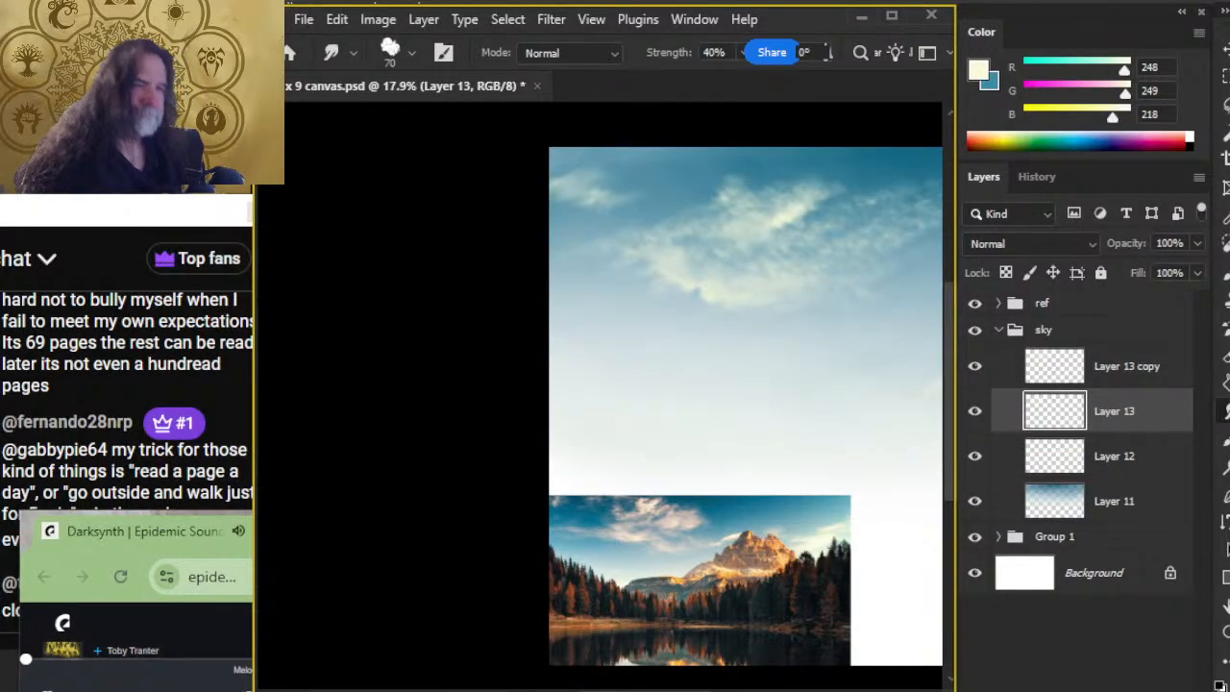
# Step: Check the YouTube live stream and OBS windows, and switch back to the Photoshop canvas
pyautogui.hotkey('alt', 'Tab')
pyautogui.hotkey('alt', 'Tab')
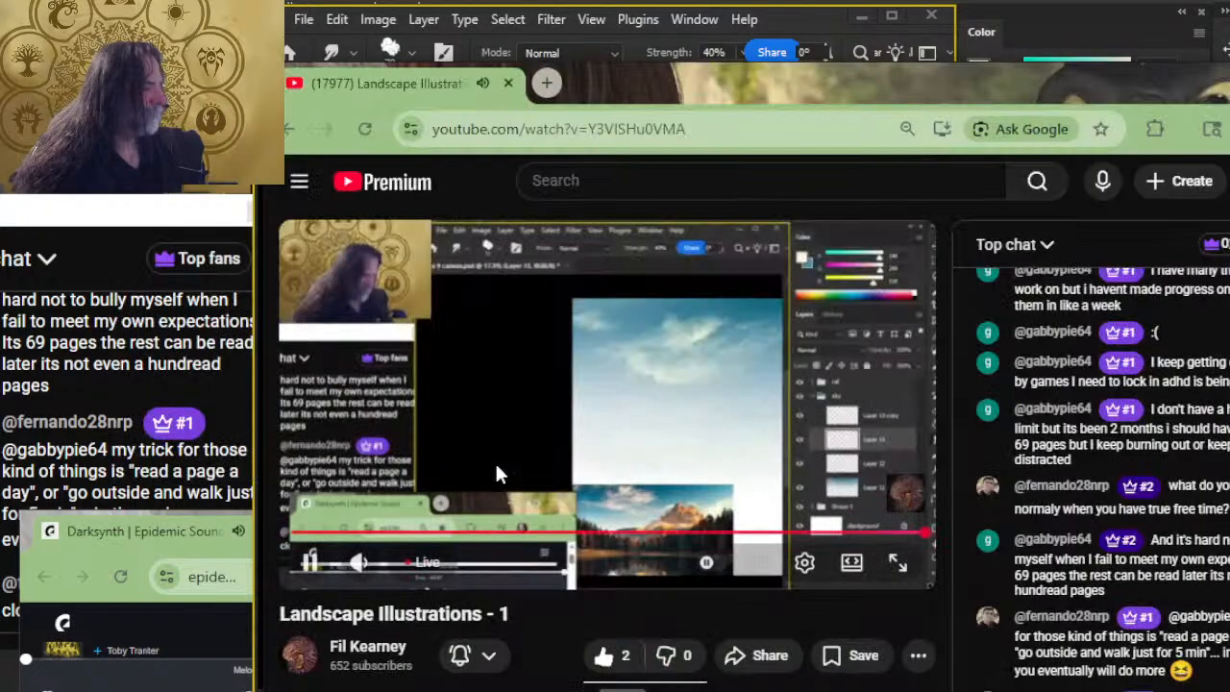
pyautogui.hotkey('alt', 'Tab')
pyautogui.hotkey('alt', 'Tab')
pyautogui.hotkey('alt', 'Tab')
pyautogui.hotkey('alt', 'Tab')
pyautogui.hotkey('alt', 'Tab')
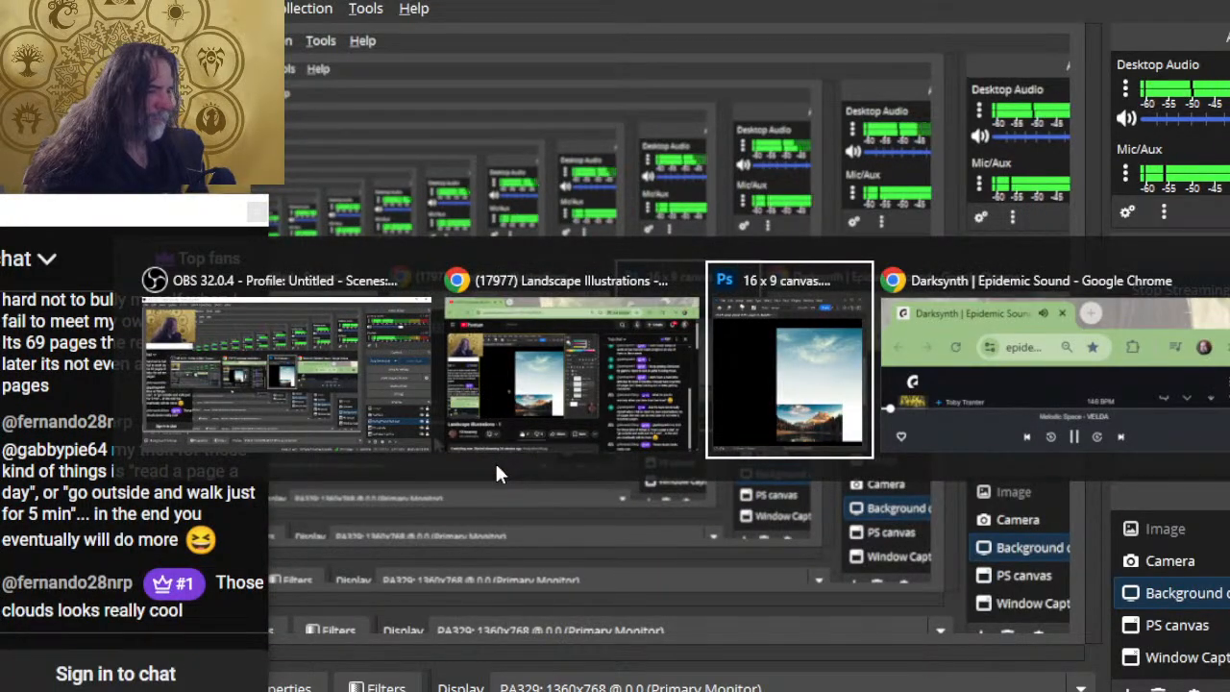
pyautogui.hotkey('alt', 'shift', 'Tab')
pyautogui.hotkey('alt', 'Tab')
pyautogui.hotkey('alt', 'Tab')
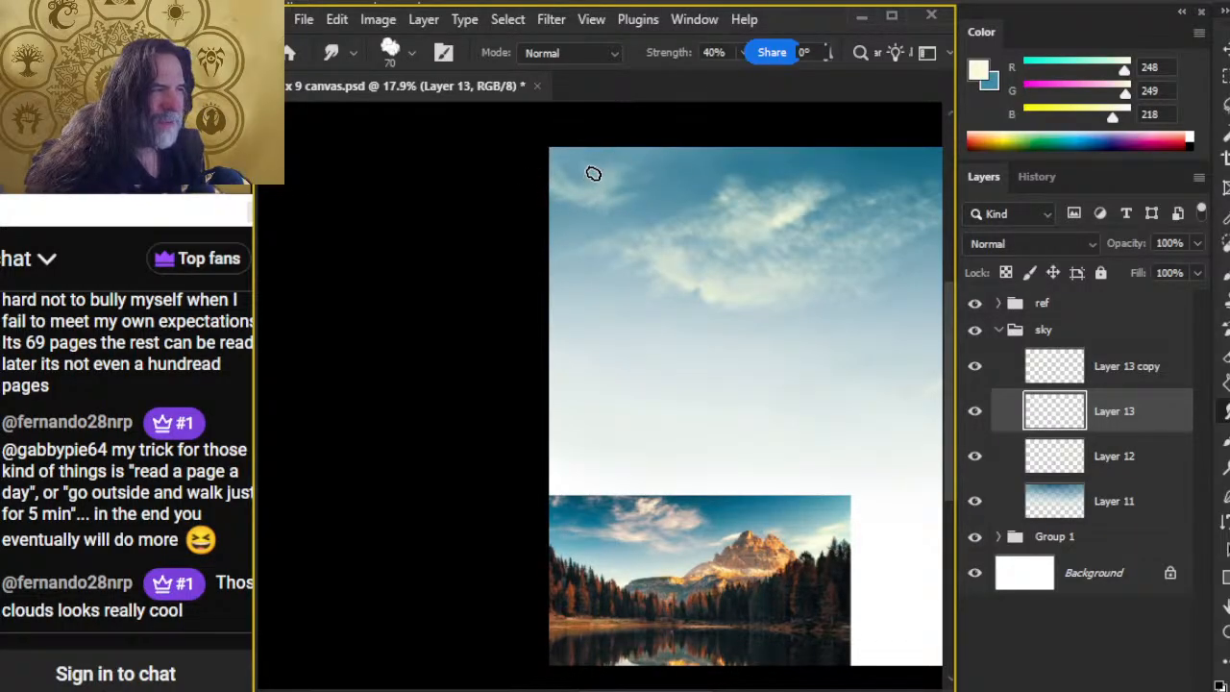
# Step: Extend the upper-left wisp to the right with cream strokes, smudging at 40% strength and thinning it with the 20% opacity eraser
pyautogui.press('b')
pyautogui.press('r')
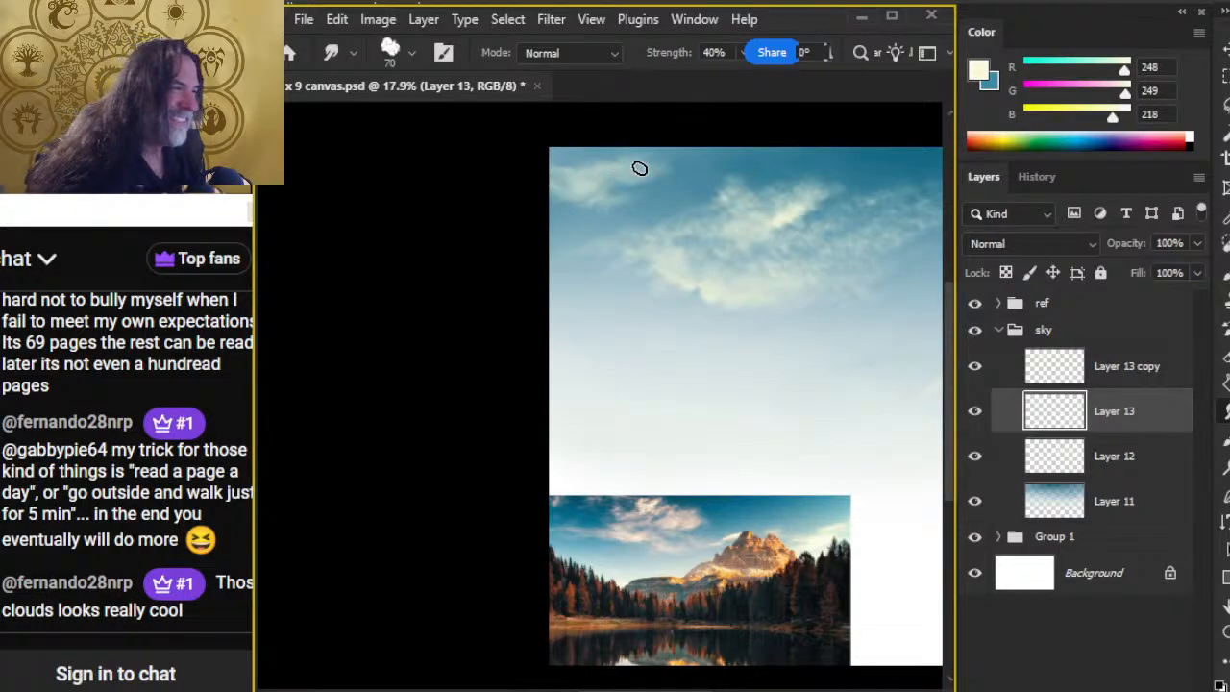
pyautogui.press('e')
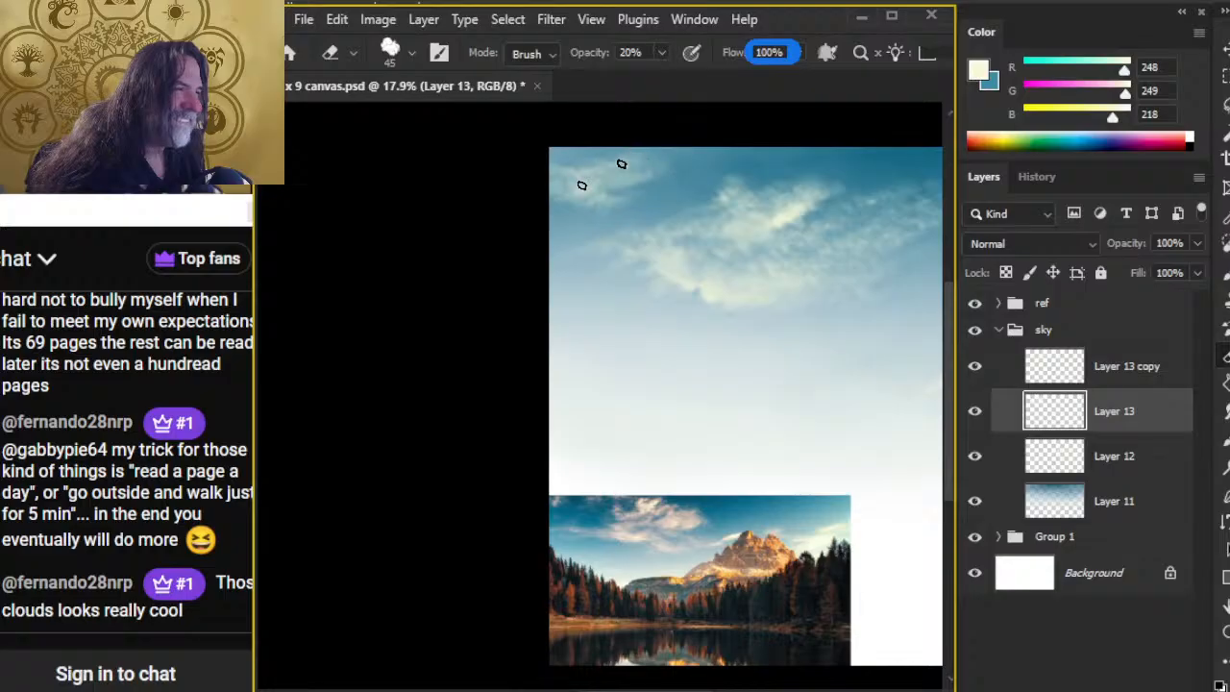
pyautogui.press('r')
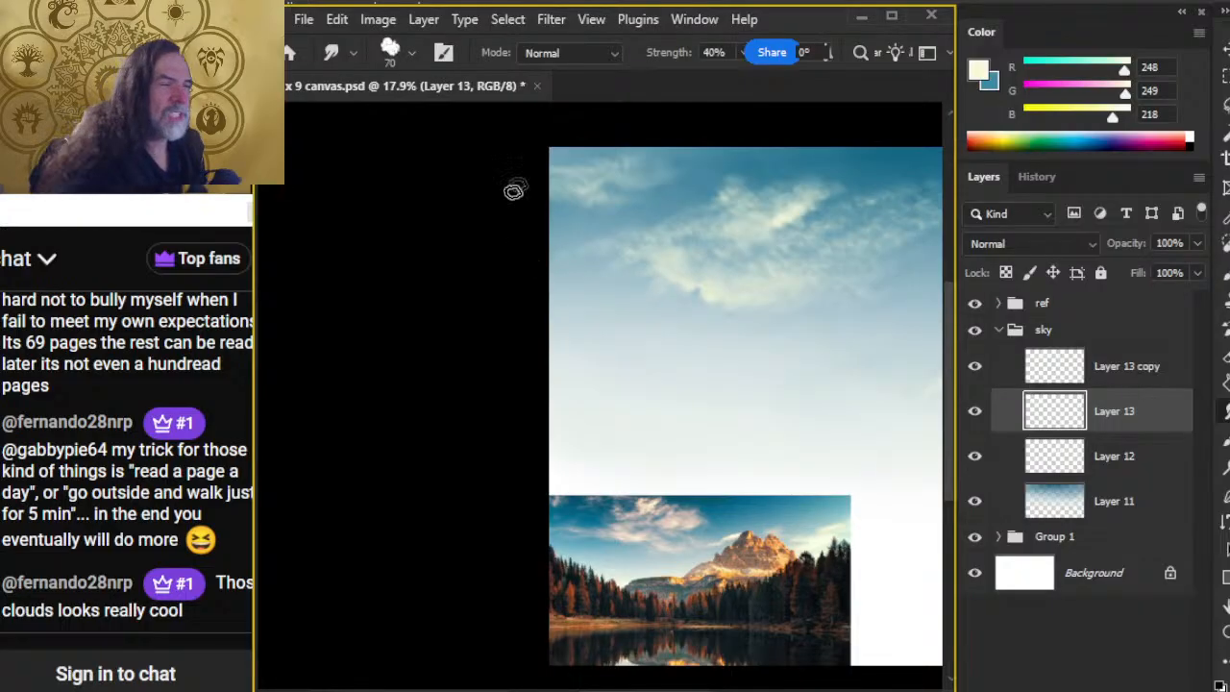
pyautogui.press('b')
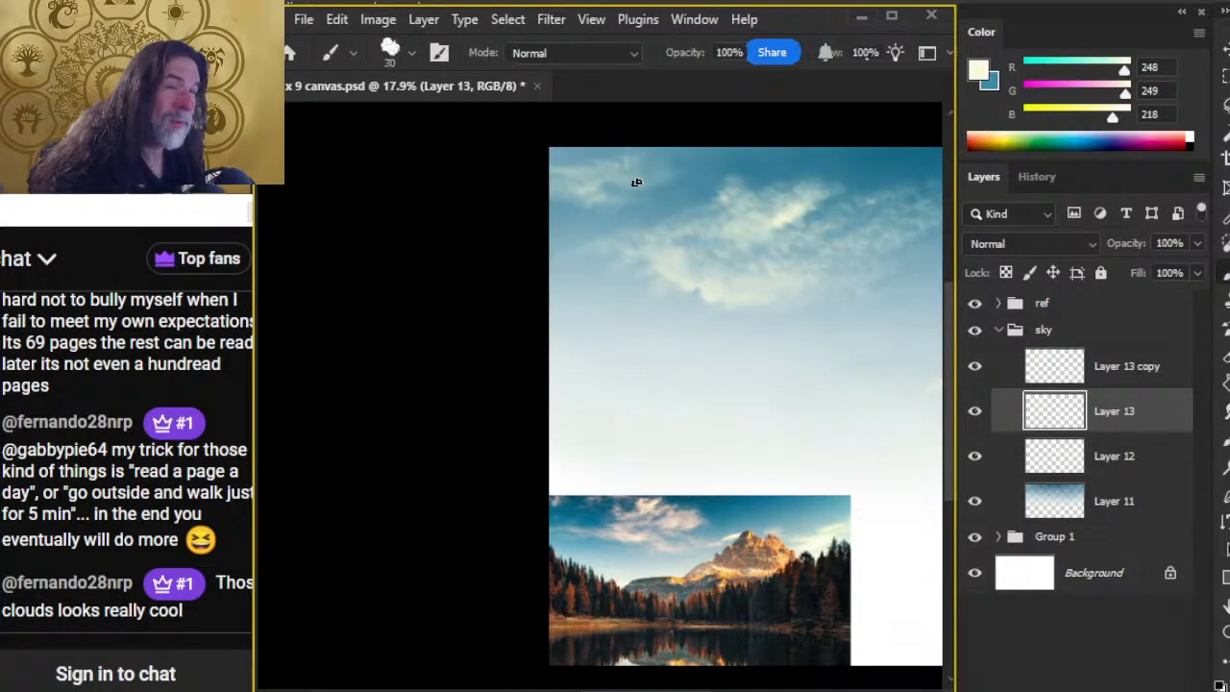
pyautogui.press('r')
pyautogui.moveTo(626, 177)
pyautogui.mouseDown()
pyautogui.moveTo(664, 185)
pyautogui.moveTo(605, 186)
pyautogui.moveTo(659, 183)
pyautogui.moveTo(632, 204)
pyautogui.moveTo(668, 179)
pyautogui.moveTo(650, 199)
pyautogui.moveTo(629, 193)
pyautogui.moveTo(679, 189)
pyautogui.mouseUp()
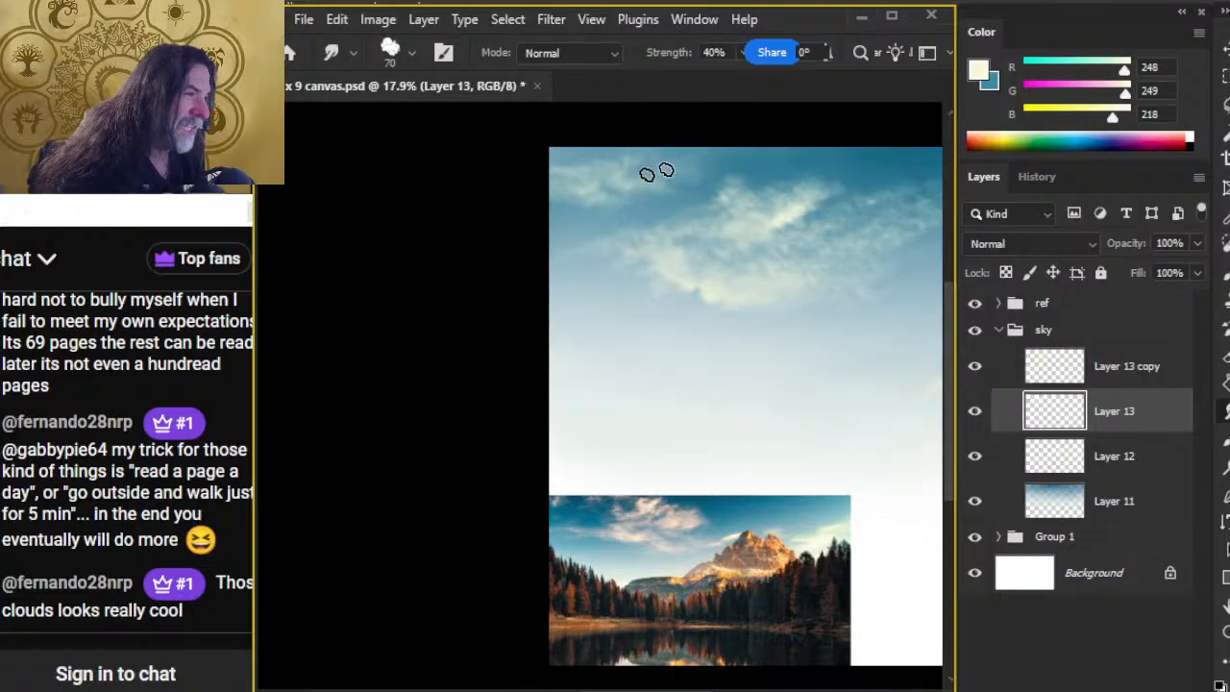
# Step: Fade the upper-left wisp into the blue sky by alternating the 20% opacity eraser with smudging at 40% strength
pyautogui.press('e')
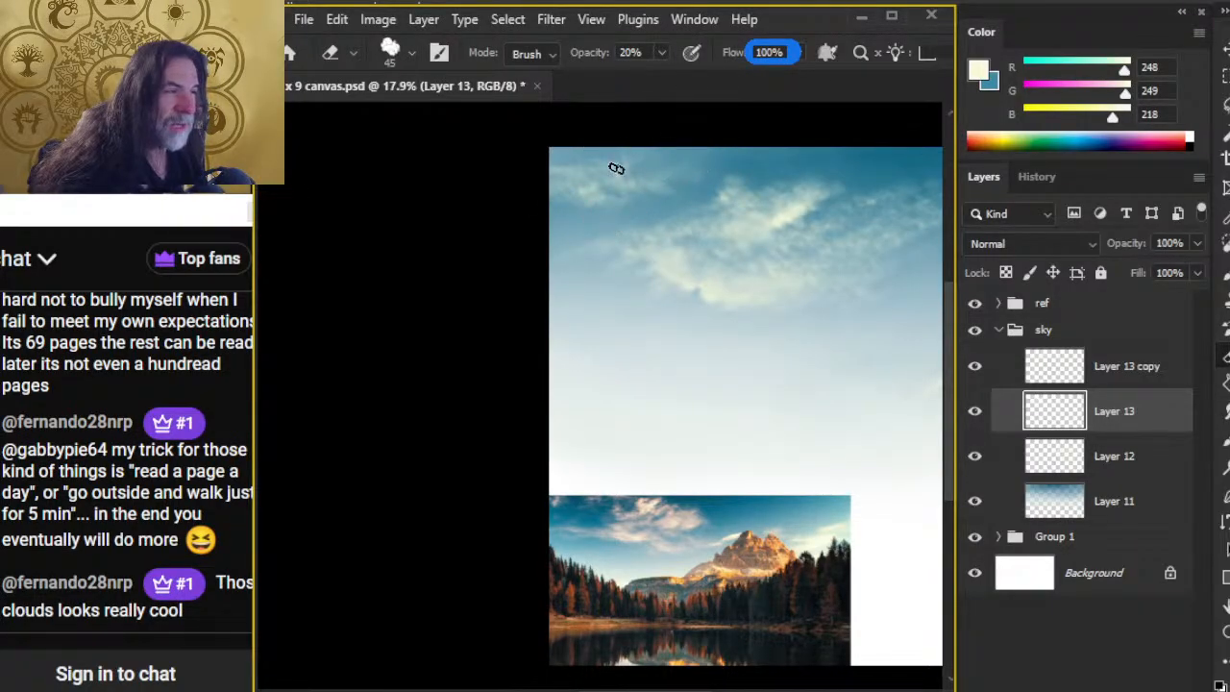
pyautogui.press('r')
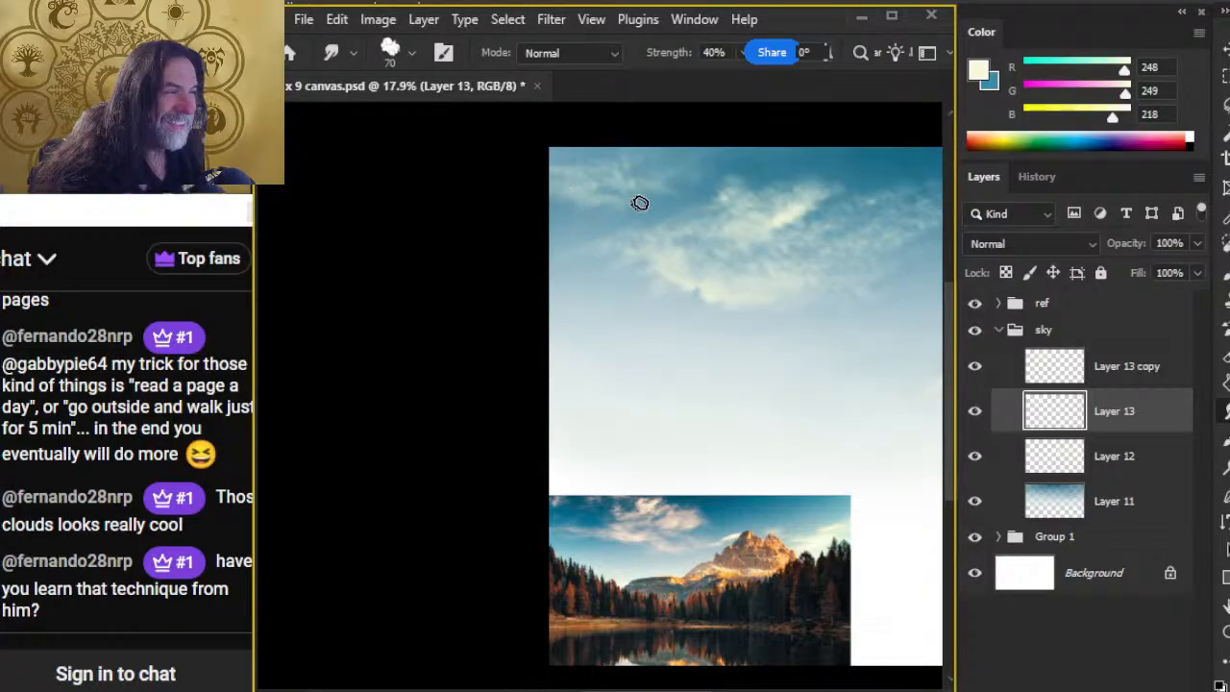
pyautogui.press('e')
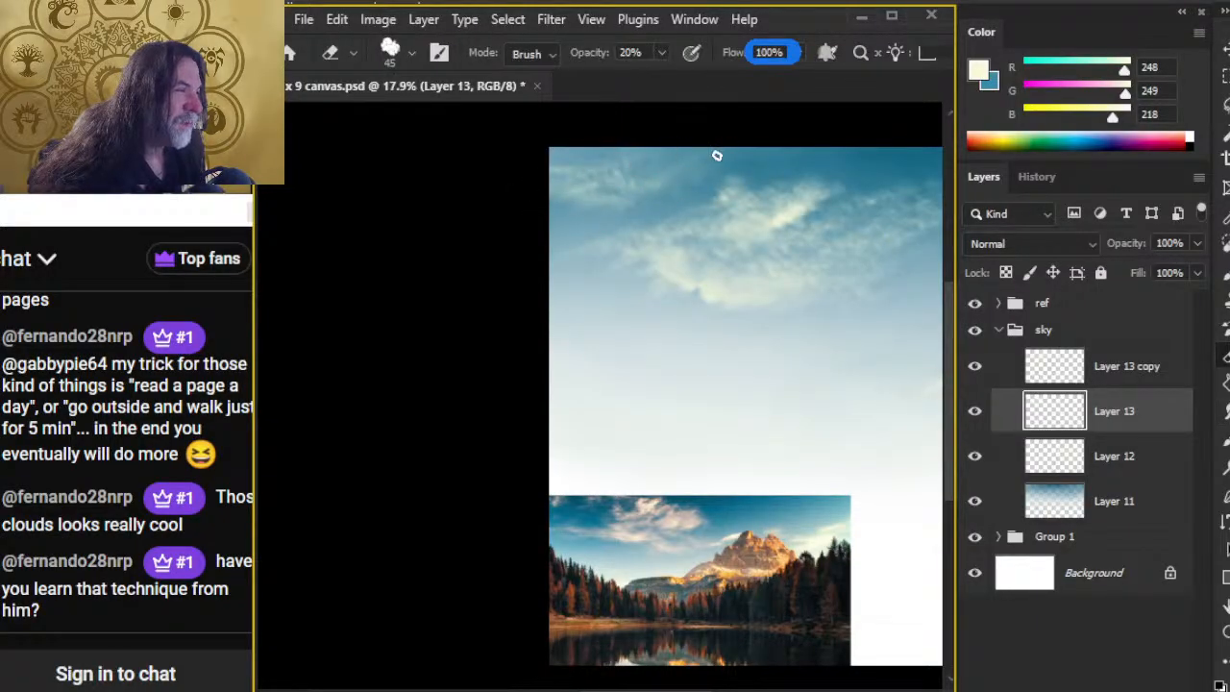
pyautogui.press('r')
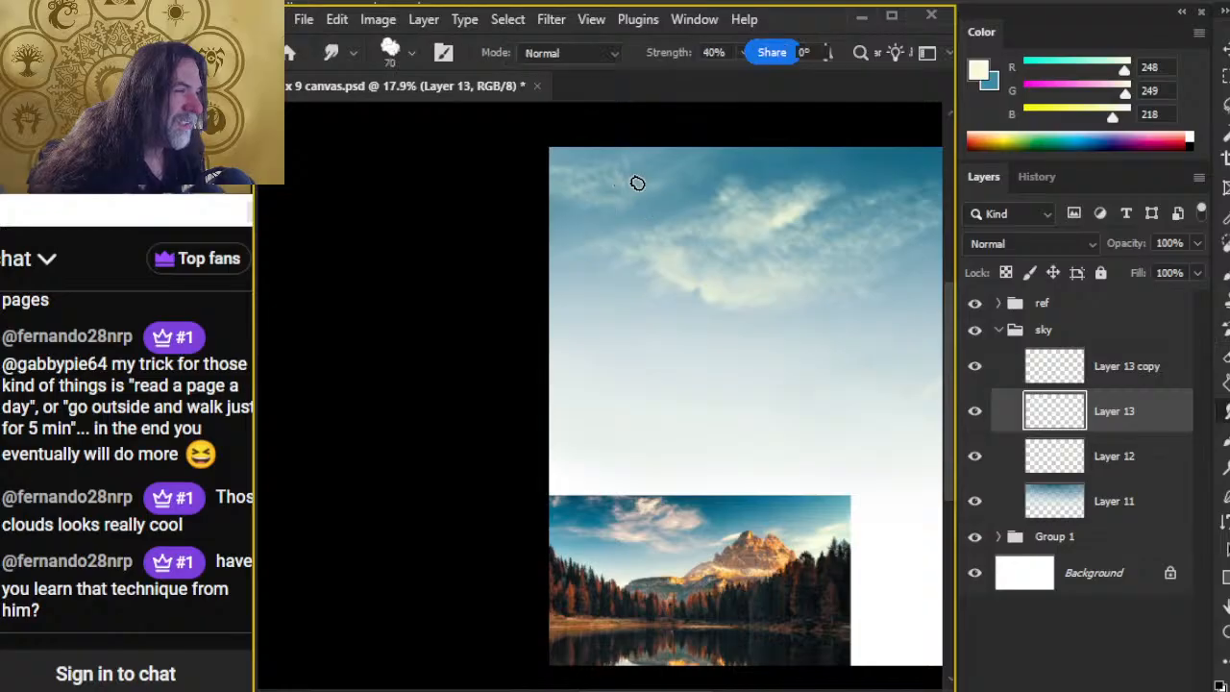
pyautogui.press('e')
pyautogui.press('r')
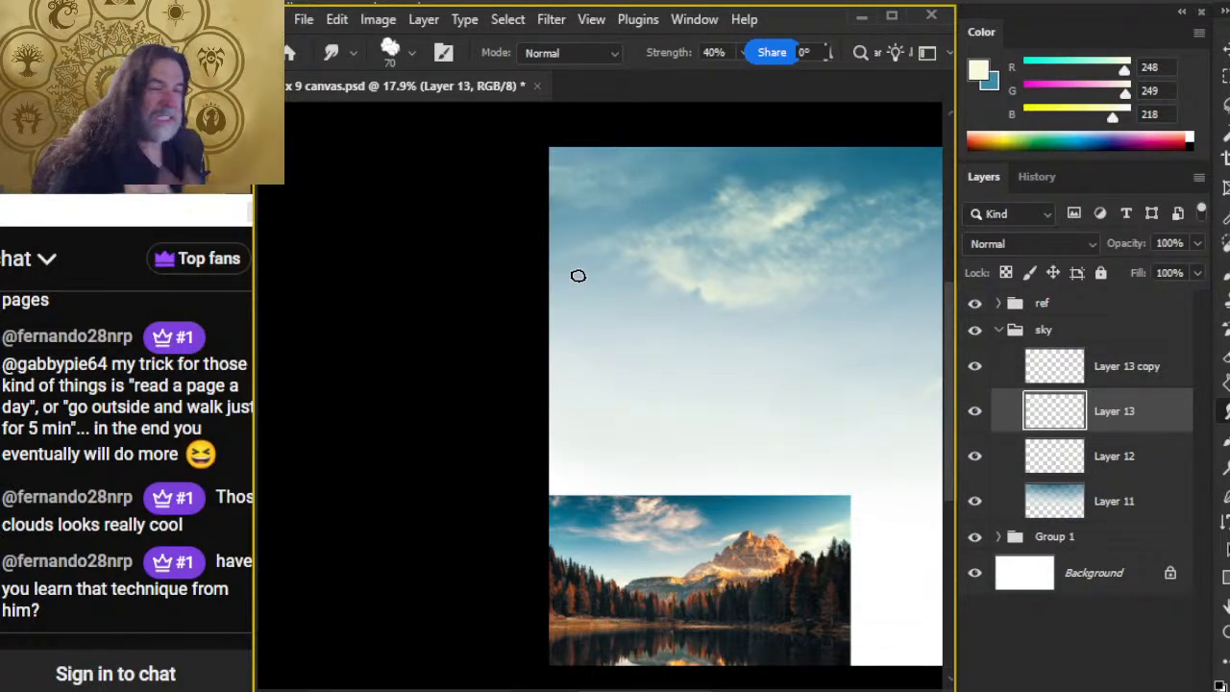
# Step: Paint a short cream test squiggle in the open sky below the upper-left wisp and smudge its edges at 40% strength
pyautogui.press('b')
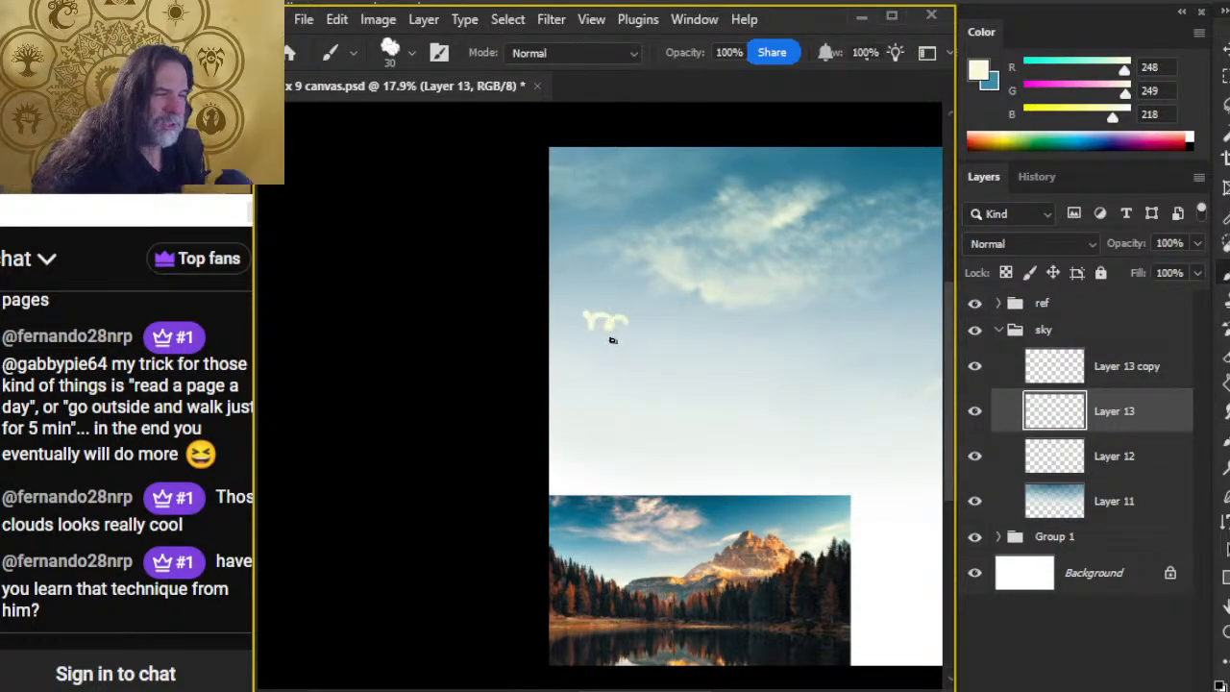
pyautogui.press('r')
pyautogui.moveTo(584, 316)
pyautogui.mouseDown()
pyautogui.moveTo(626, 320)
pyautogui.moveTo(599, 326)
pyautogui.moveTo(586, 311)
pyautogui.moveTo(610, 320)
pyautogui.moveTo(633, 318)
pyautogui.moveTo(589, 309)
pyautogui.moveTo(634, 307)
pyautogui.moveTo(622, 340)
pyautogui.moveTo(577, 383)
pyautogui.moveTo(666, 332)
pyautogui.moveTo(593, 296)
pyautogui.mouseUp()
pyautogui.press('e')
# Step: Lasso the smudged test squiggle, delete it from Layer 13, and clear the selection
pyautogui.press('l')
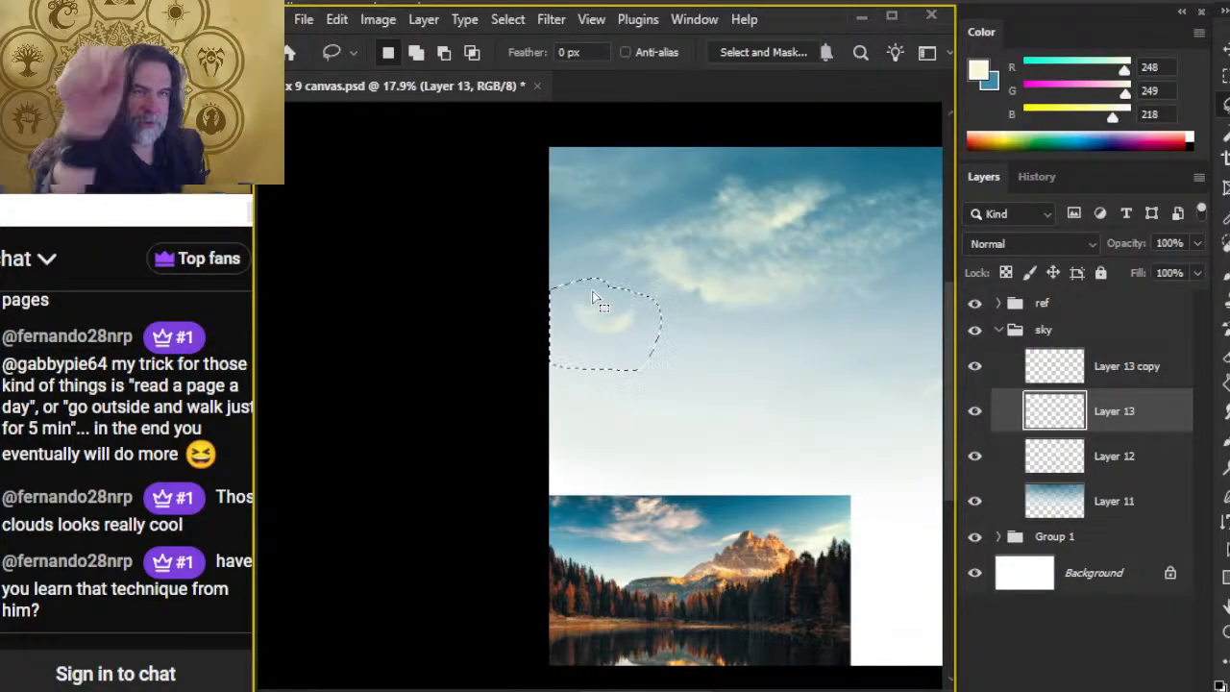
pyautogui.press('Delete')
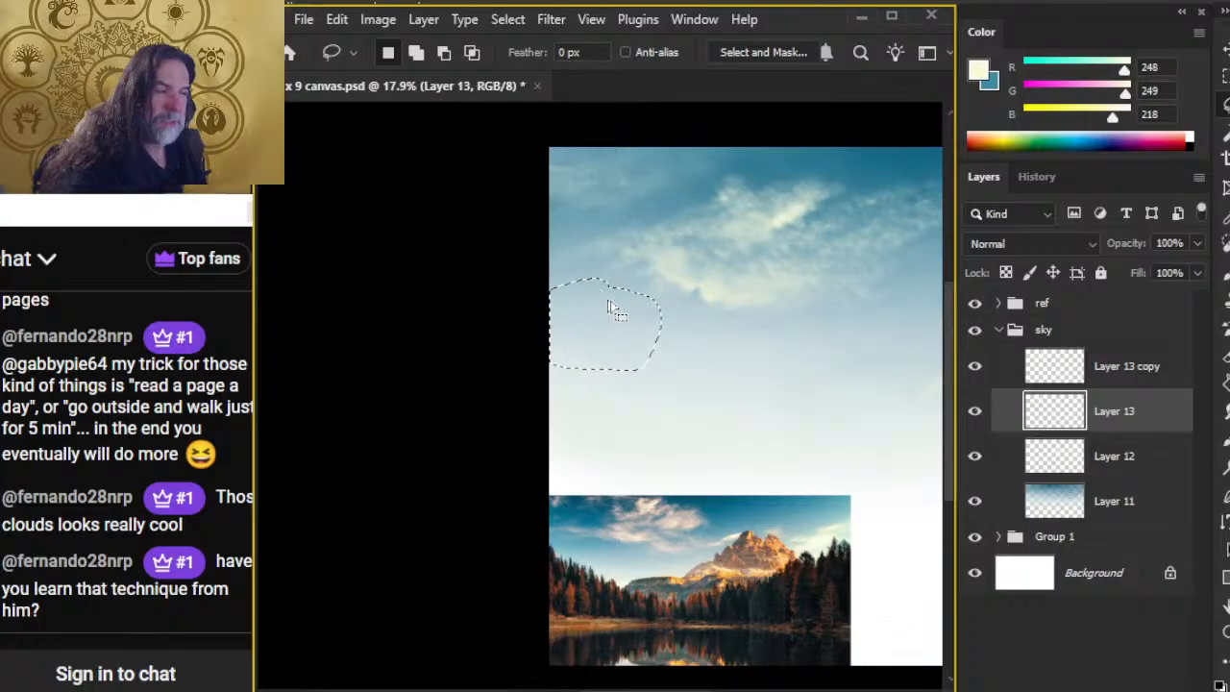
pyautogui.hotkey('ctrl', 'd')
# Step: Dab scattered cream test dots in the open sky and remove them with a lasso selection
pyautogui.press('b')
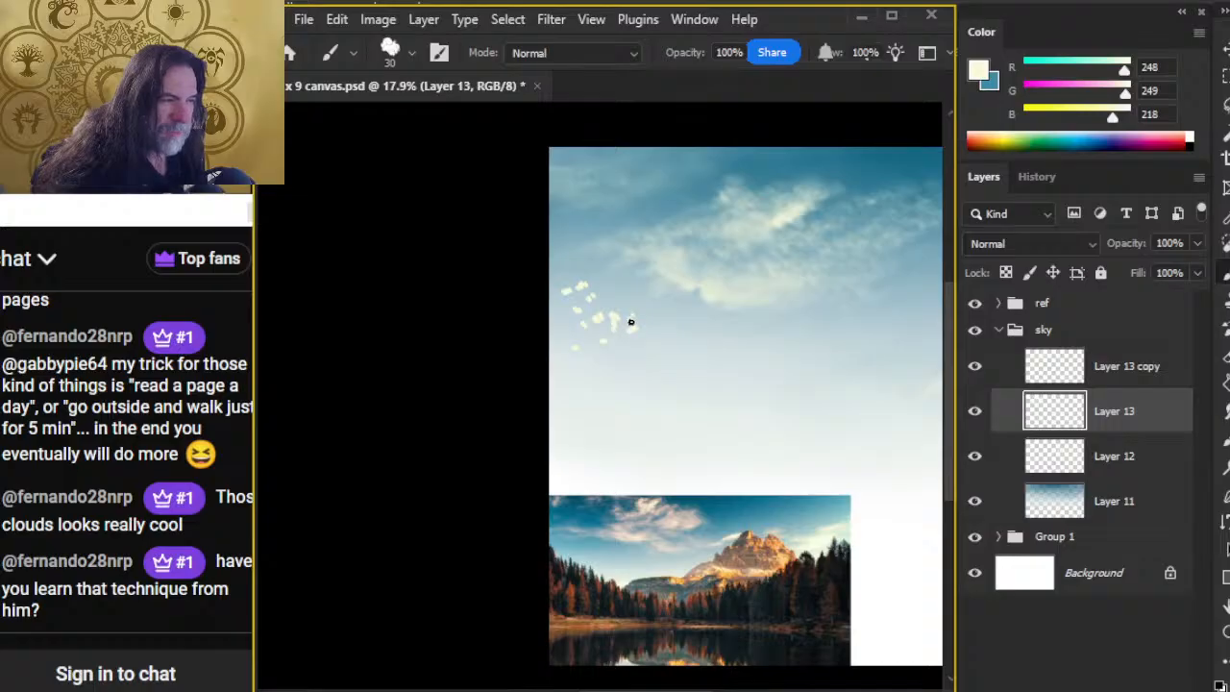
pyautogui.press('l')
pyautogui.moveTo(521, 330)
pyautogui.mouseDown()
pyautogui.moveTo(647, 385)
pyautogui.moveTo(653, 333)
pyautogui.moveTo(637, 308)
pyautogui.moveTo(584, 285)
pyautogui.mouseUp()
pyautogui.press('Delete')
pyautogui.hotkey('ctrl', 'd')
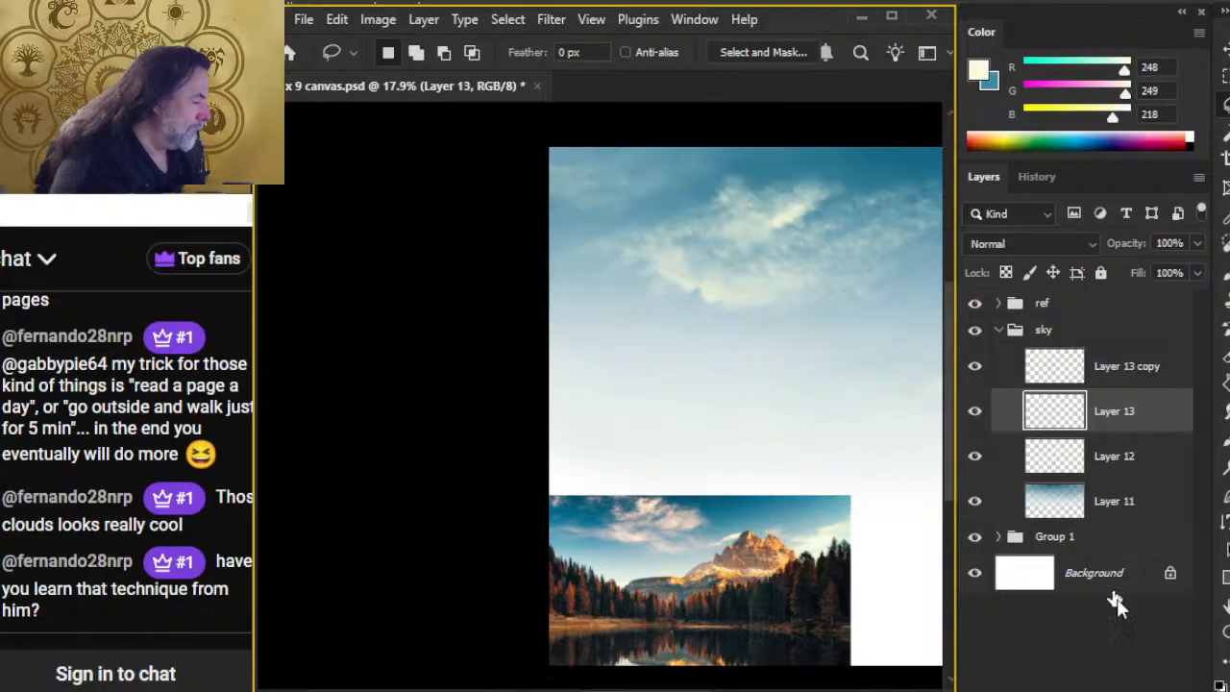
# Step: Compare the sky without Layer 13 copy, make that layer active, and paint and smudge cream highlights in the upper-left corner
pyautogui.click(975, 368)
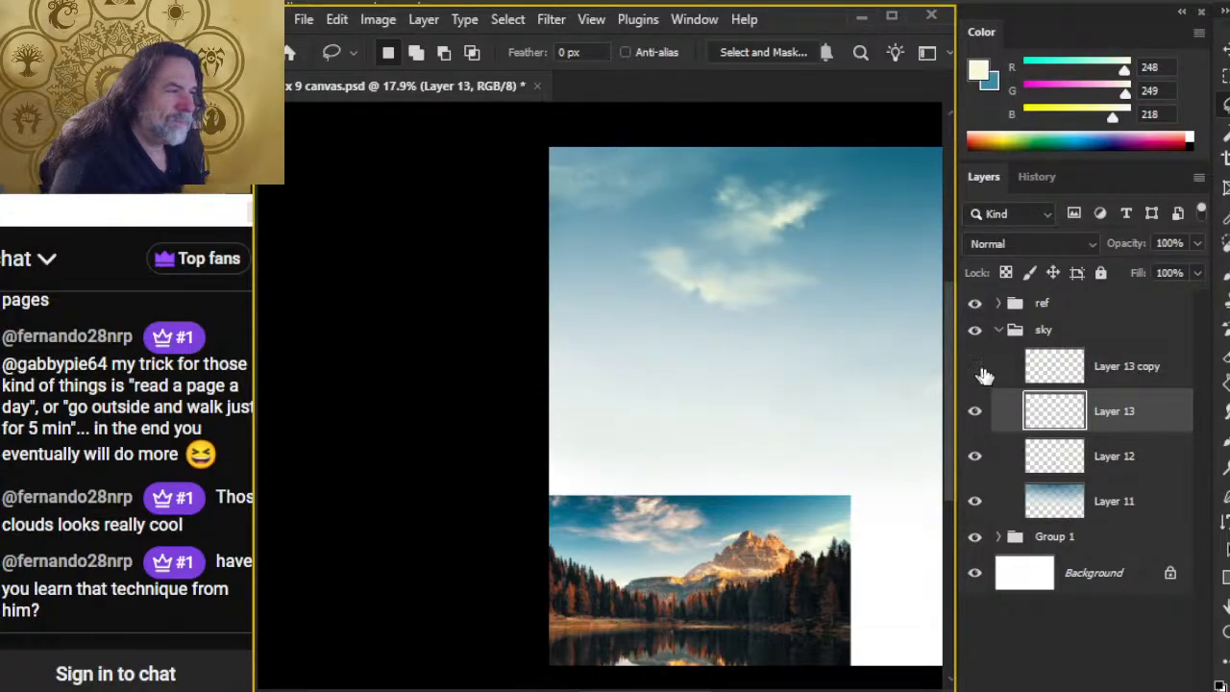
pyautogui.click(976, 368)
pyautogui.click(1105, 374)
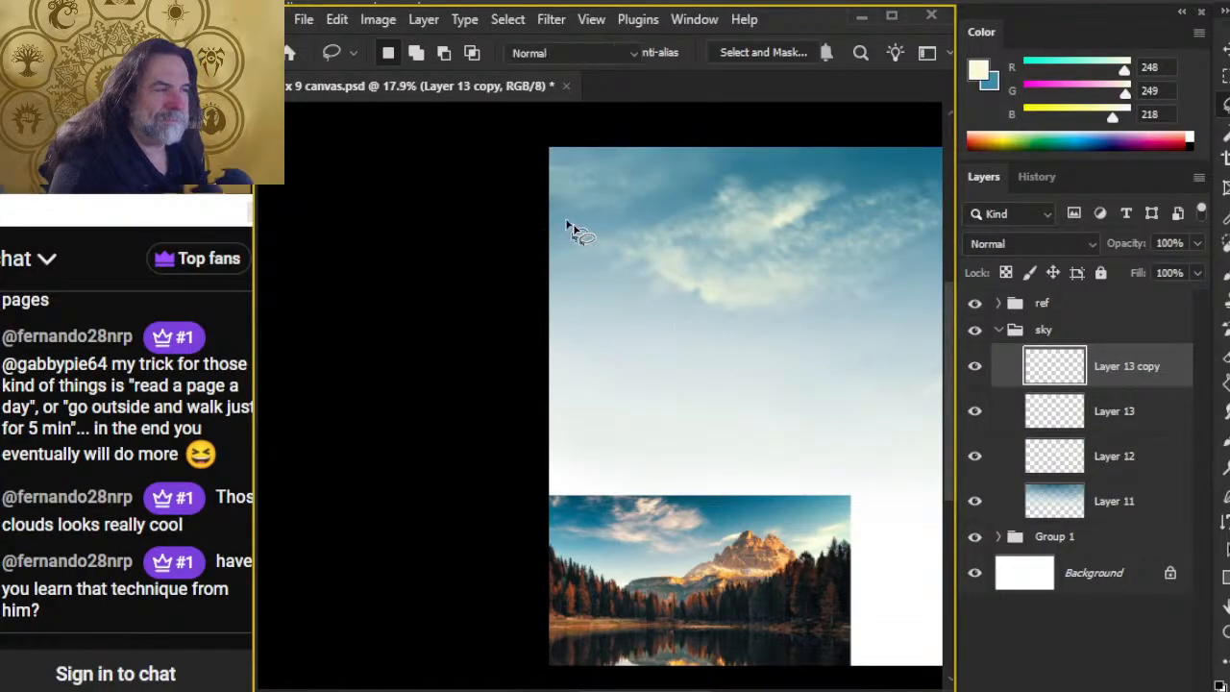
pyautogui.press('b')
pyautogui.press('r')
pyautogui.moveTo(544, 179)
pyautogui.mouseDown()
pyautogui.moveTo(559, 204)
pyautogui.moveTo(592, 182)
pyautogui.moveTo(587, 202)
pyautogui.moveTo(560, 201)
pyautogui.moveTo(550, 180)
pyautogui.moveTo(579, 175)
pyautogui.mouseUp()
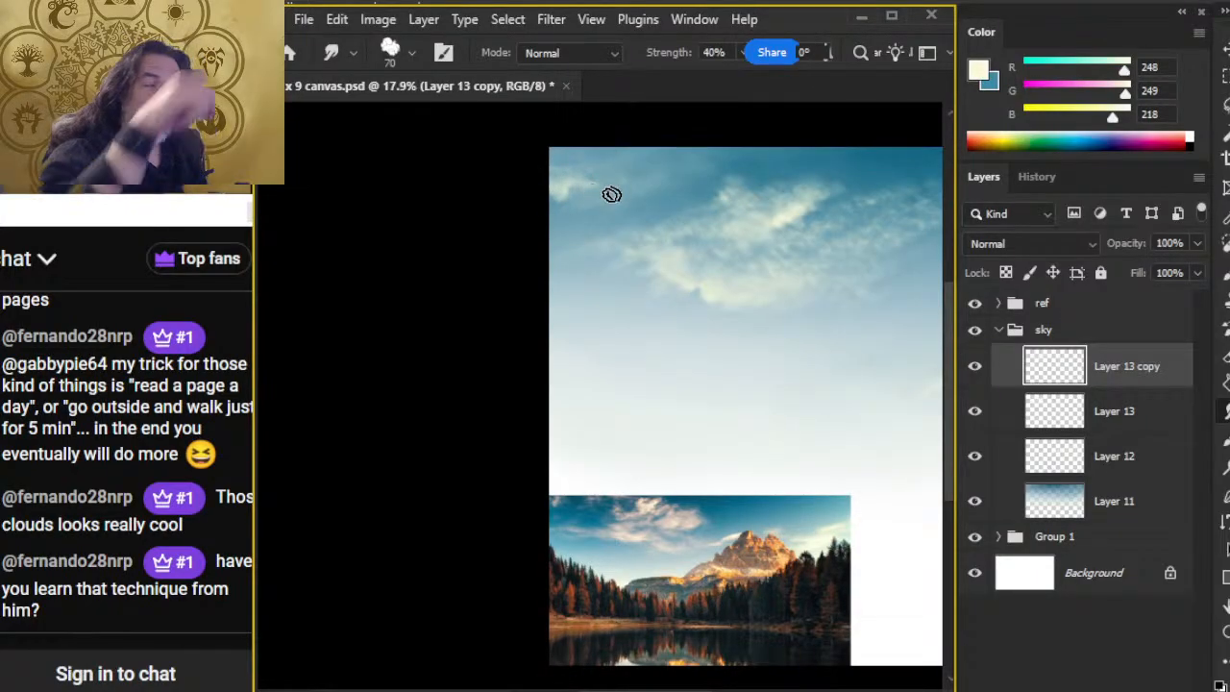
pyautogui.moveTo(576, 188)
pyautogui.mouseDown()
pyautogui.moveTo(549, 202)
pyautogui.moveTo(546, 174)
pyautogui.mouseUp()
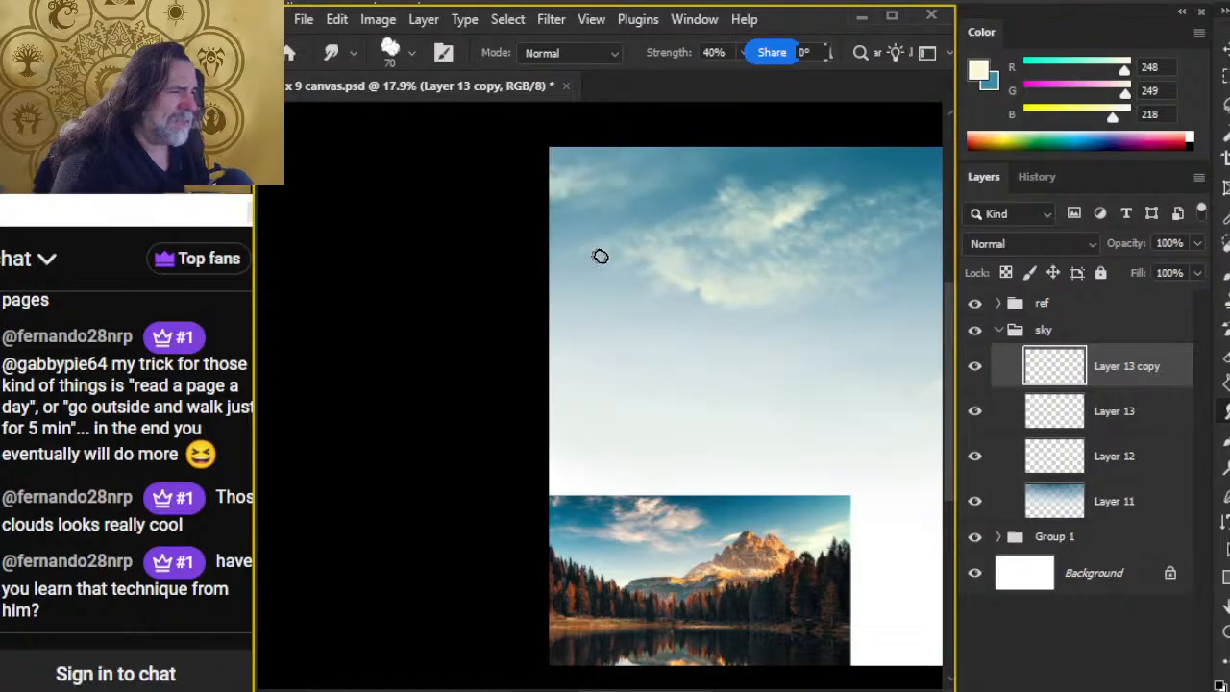
# Step: Stamp the Foilage texture brush once in cream at 700 px in the sky just left of the main cloud
pyautogui.press('b')
pyautogui.rightClick(648, 269)
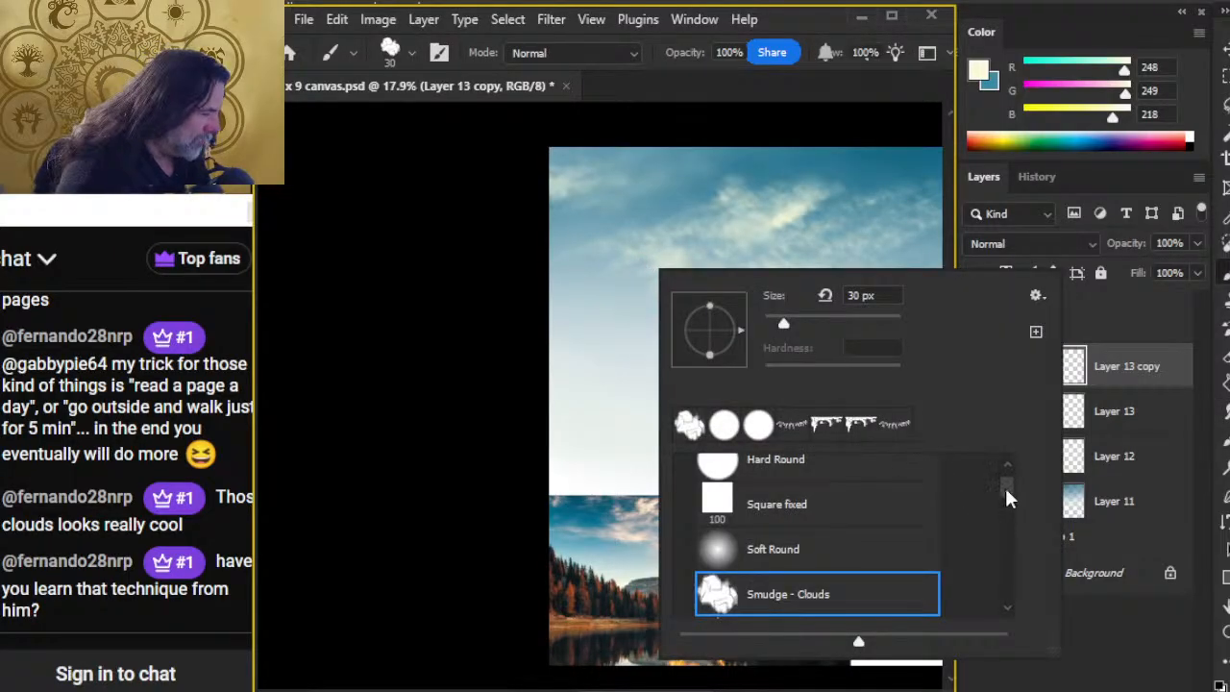
pyautogui.moveTo(1006, 497); pyautogui.dragTo(1014, 541)
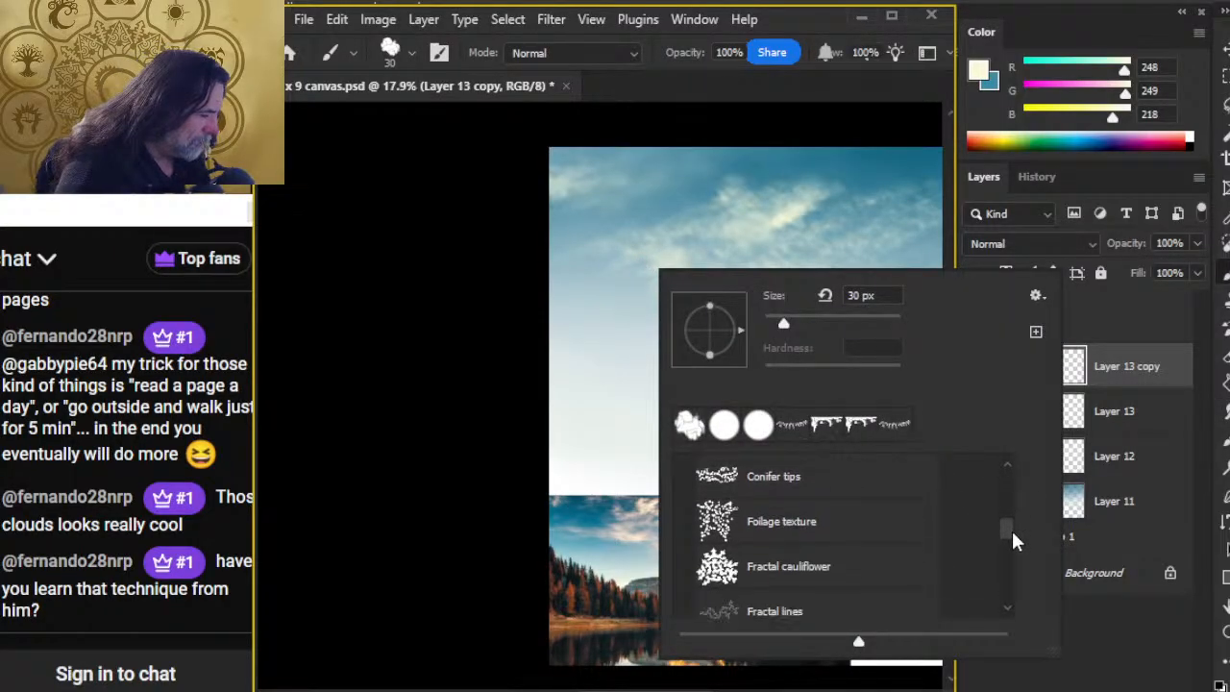
pyautogui.click(726, 531)
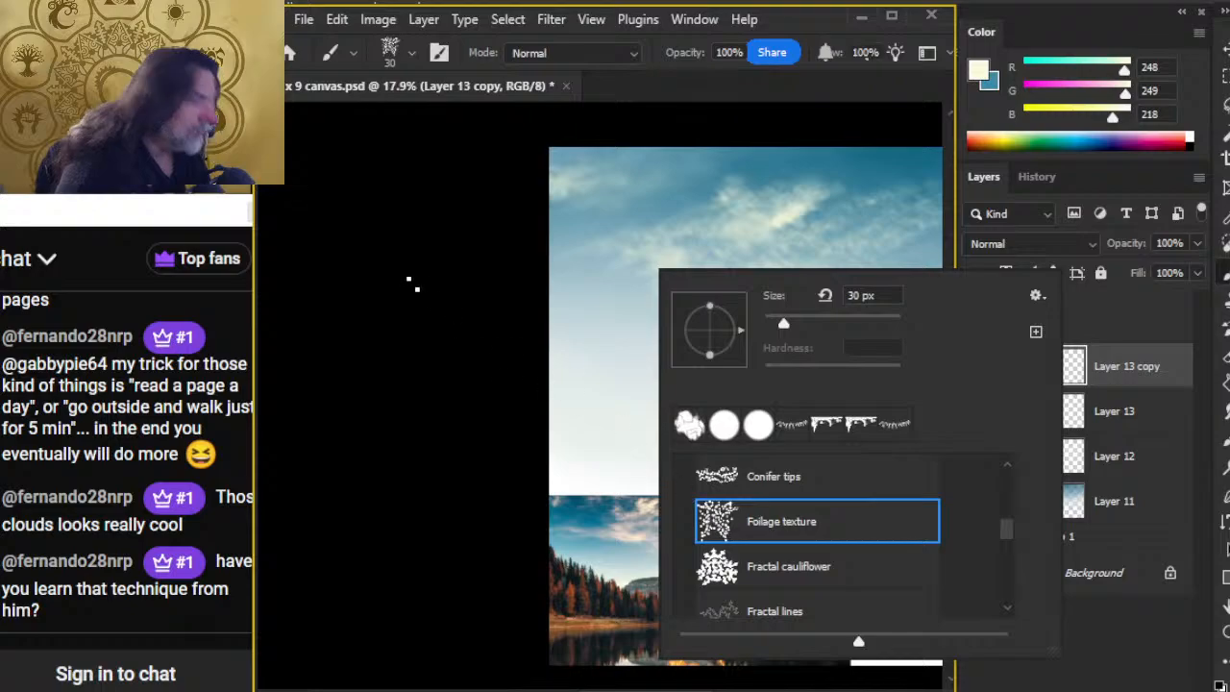
pyautogui.click(395, 241)
pyautogui.press('ctrl')
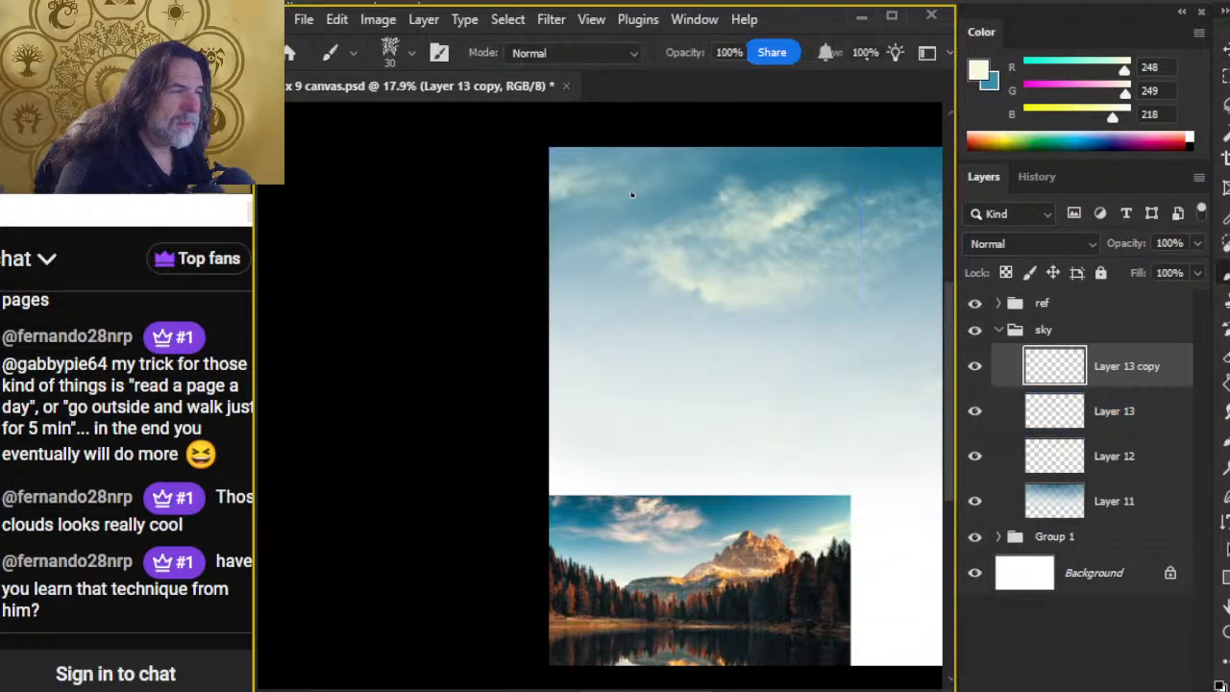
pyautogui.press(']')
pyautogui.press(']')
pyautogui.press(']')
pyautogui.press(']')
pyautogui.press(']')
pyautogui.press(']')
pyautogui.press(']')
pyautogui.press(']')
pyautogui.press(']')
pyautogui.press(']')
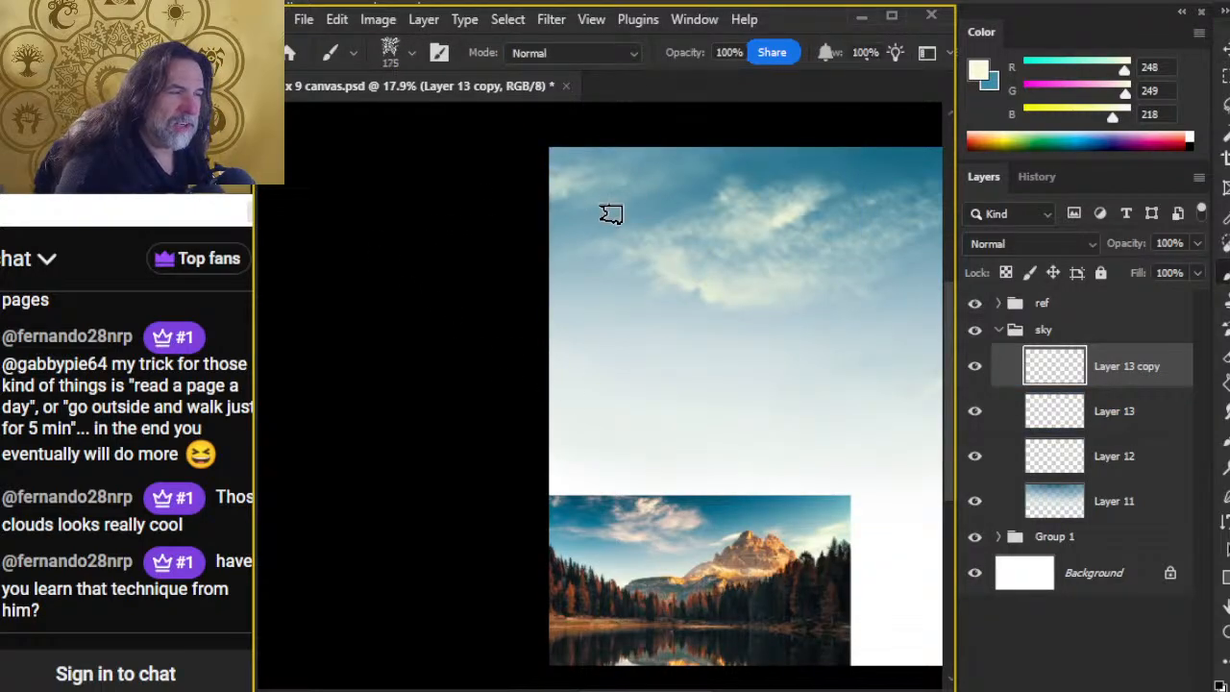
pyautogui.click(619, 227)
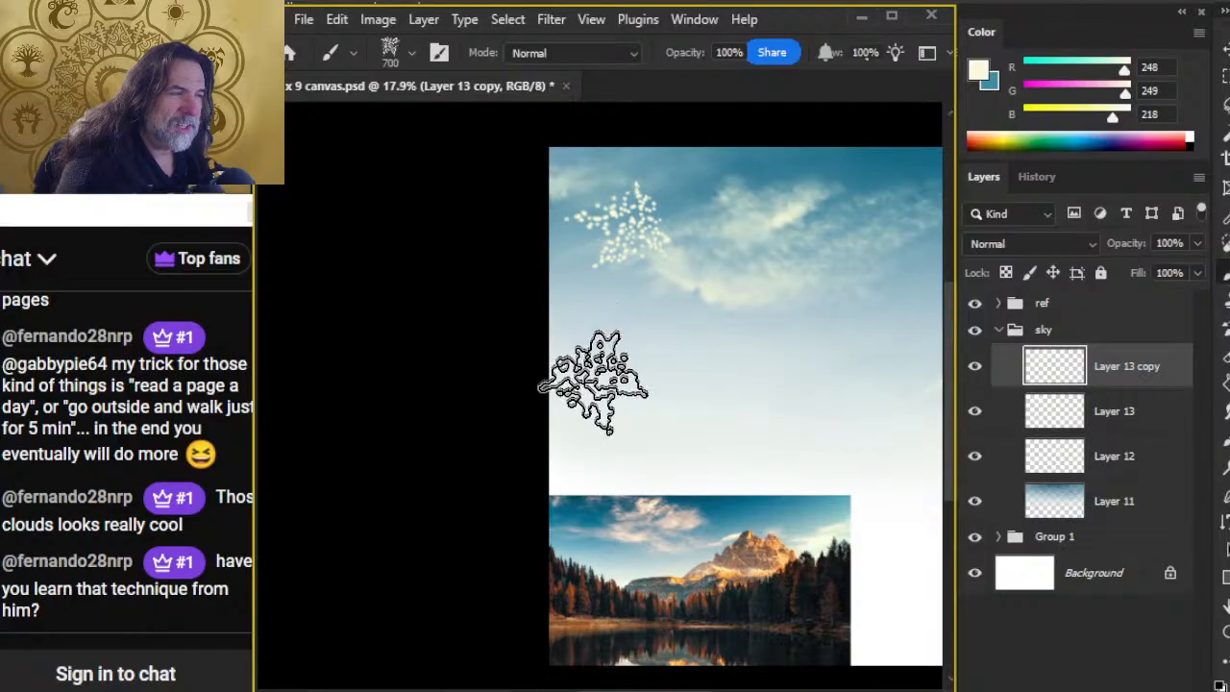
# Step: Lasso a small cluster of dots on the left arm of the stamped foliage texture
pyautogui.hotkey('ctrl', 'space')
pyautogui.moveTo(631, 276); pyautogui.dragTo(738, 300)
pyautogui.moveTo(677, 252); pyautogui.dragTo(647, 395)
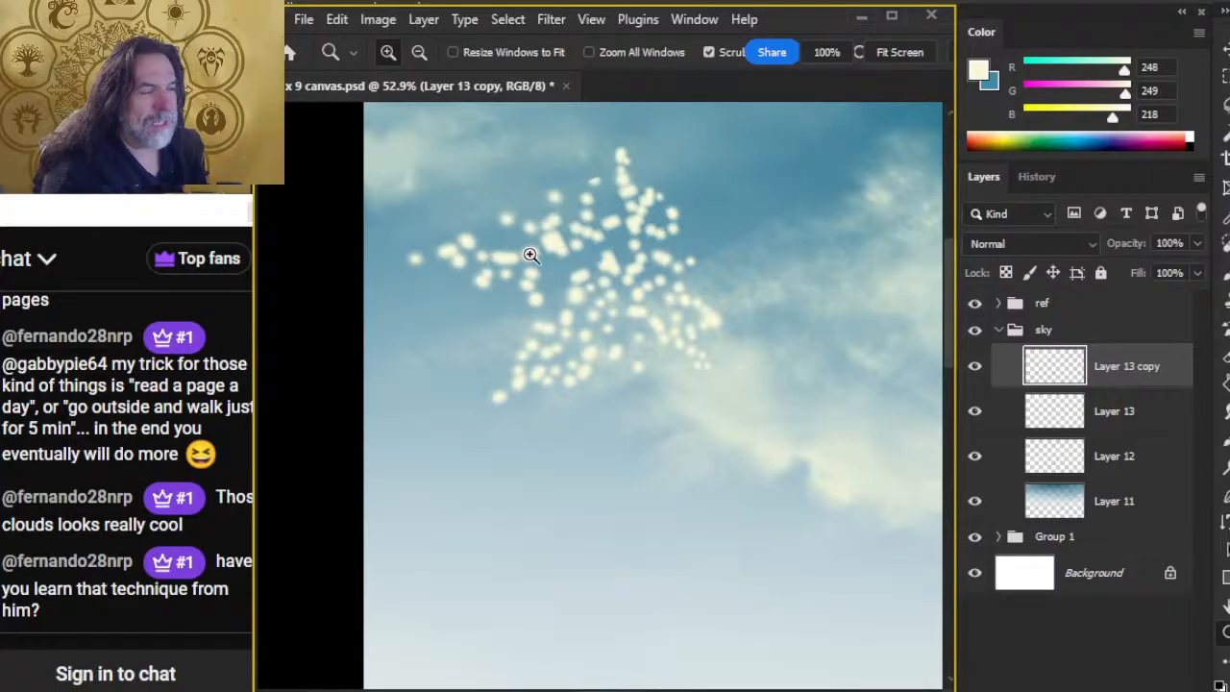
pyautogui.press('l')
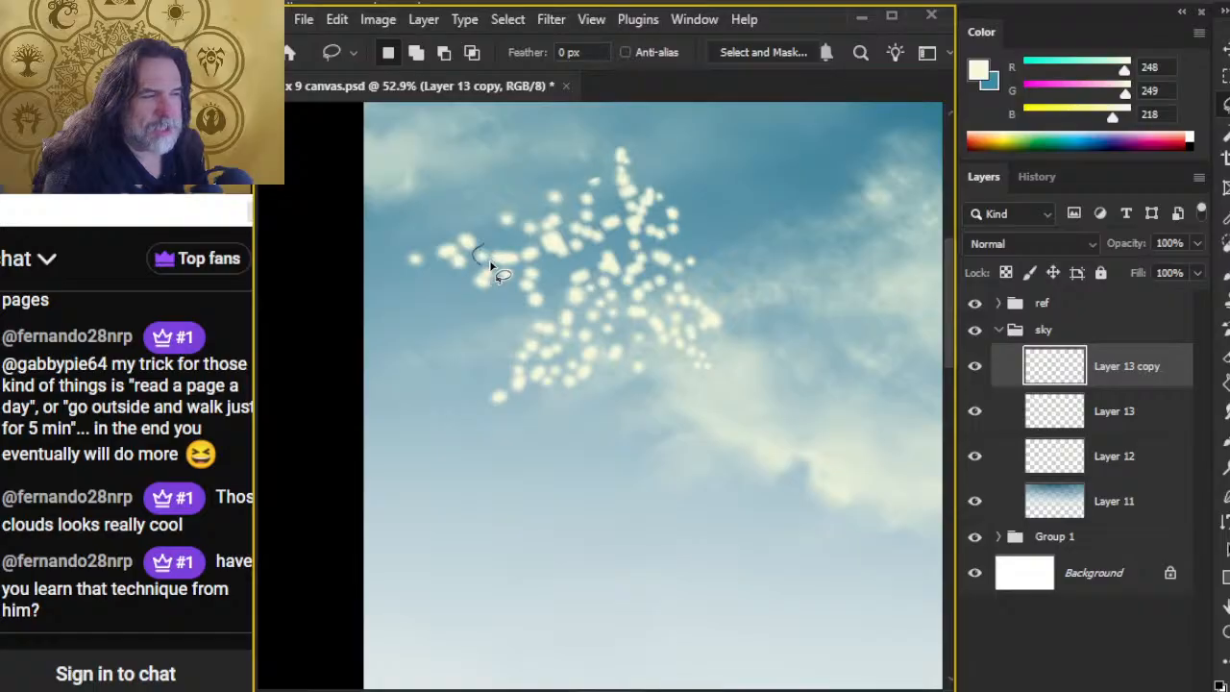
pyautogui.click(532, 280)
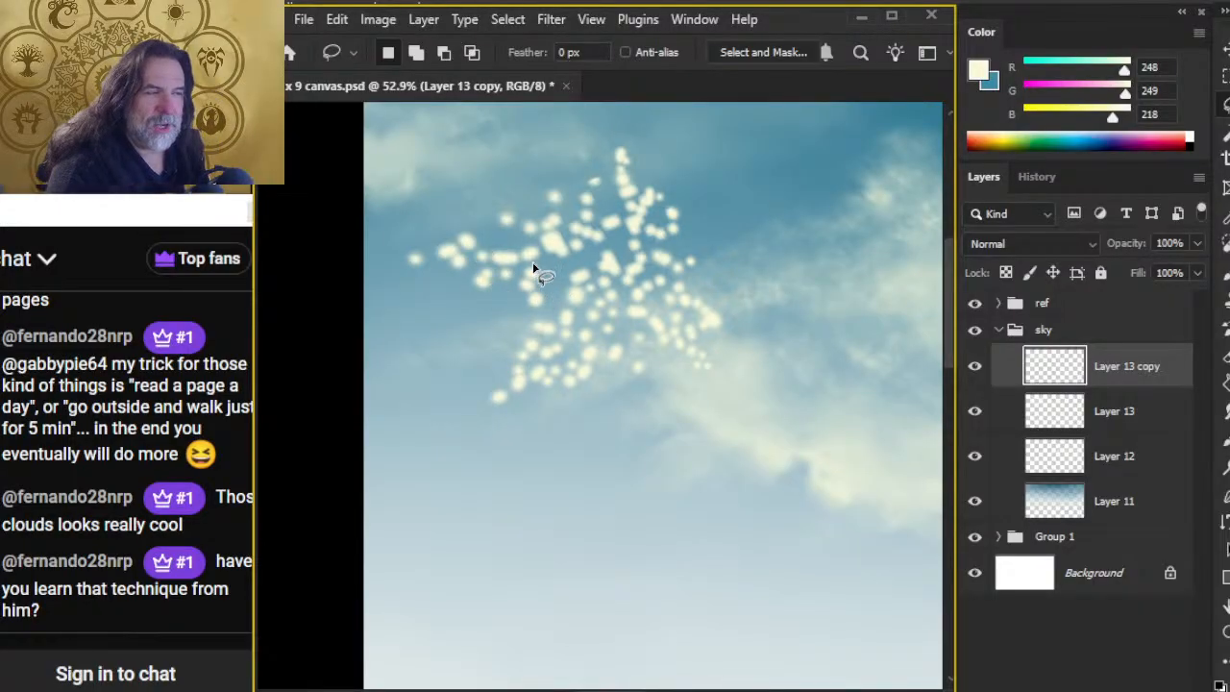
pyautogui.moveTo(517, 252)
pyautogui.mouseDown()
pyautogui.moveTo(485, 250)
pyautogui.moveTo(513, 244)
pyautogui.mouseUp()
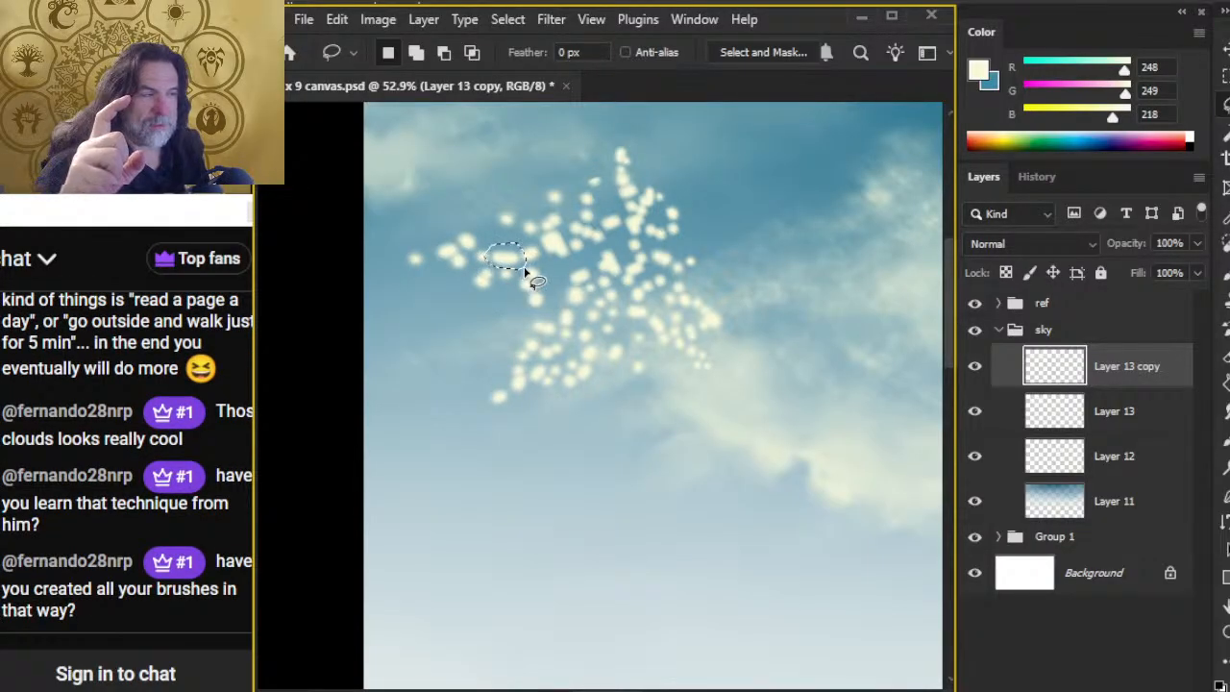
# Step: Lasso a few more small dot clusters in the upper part of the foliage stamp
pyautogui.click(560, 243)
pyautogui.moveTo(563, 239); pyautogui.dragTo(538, 258)
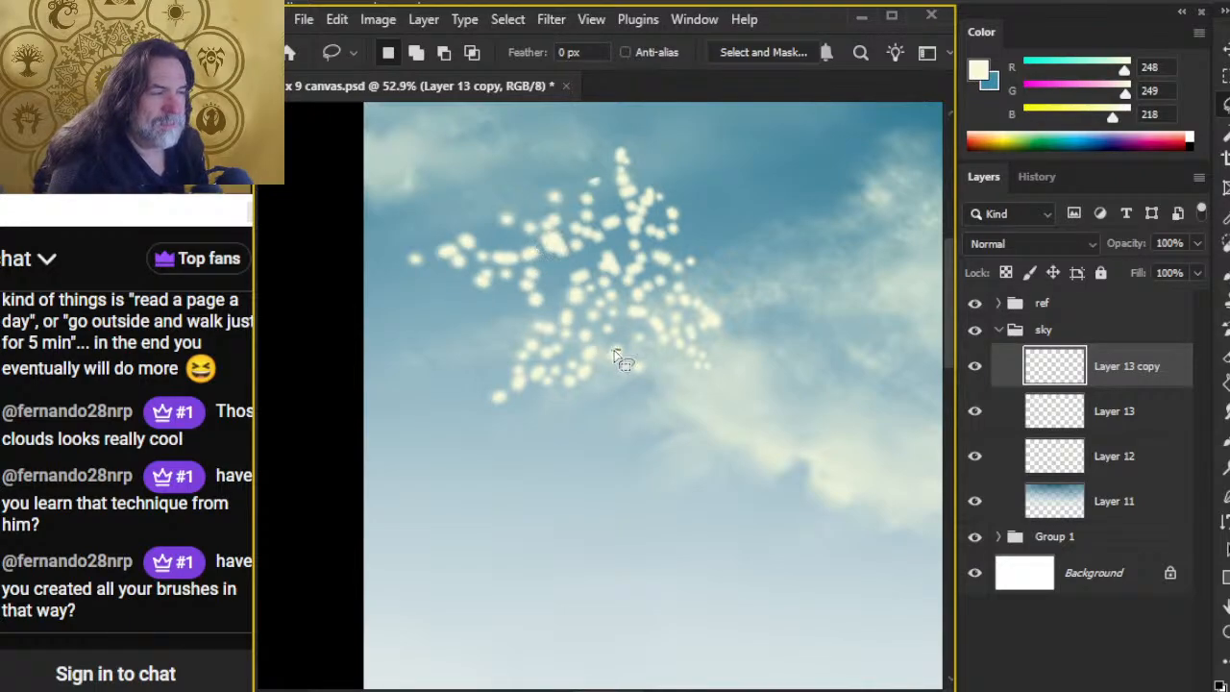
pyautogui.moveTo(707, 169)
pyautogui.mouseDown()
pyautogui.moveTo(522, 157)
pyautogui.moveTo(556, 207)
pyautogui.mouseUp()
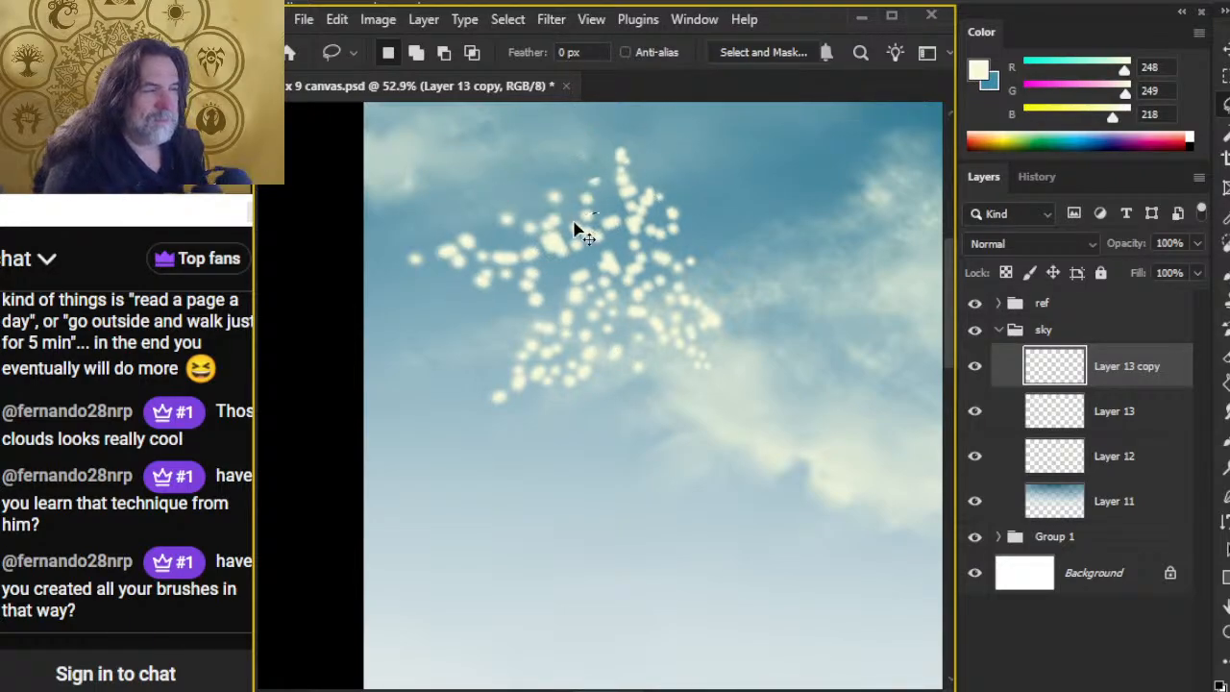
# Step: Undo the lasso selections and the foliage stamp in the sky
pyautogui.hotkey('ctrl', 'z')
pyautogui.hotkey('ctrl', 'z')
pyautogui.hotkey('ctrl', 'z')
pyautogui.hotkey('ctrl', 'z')
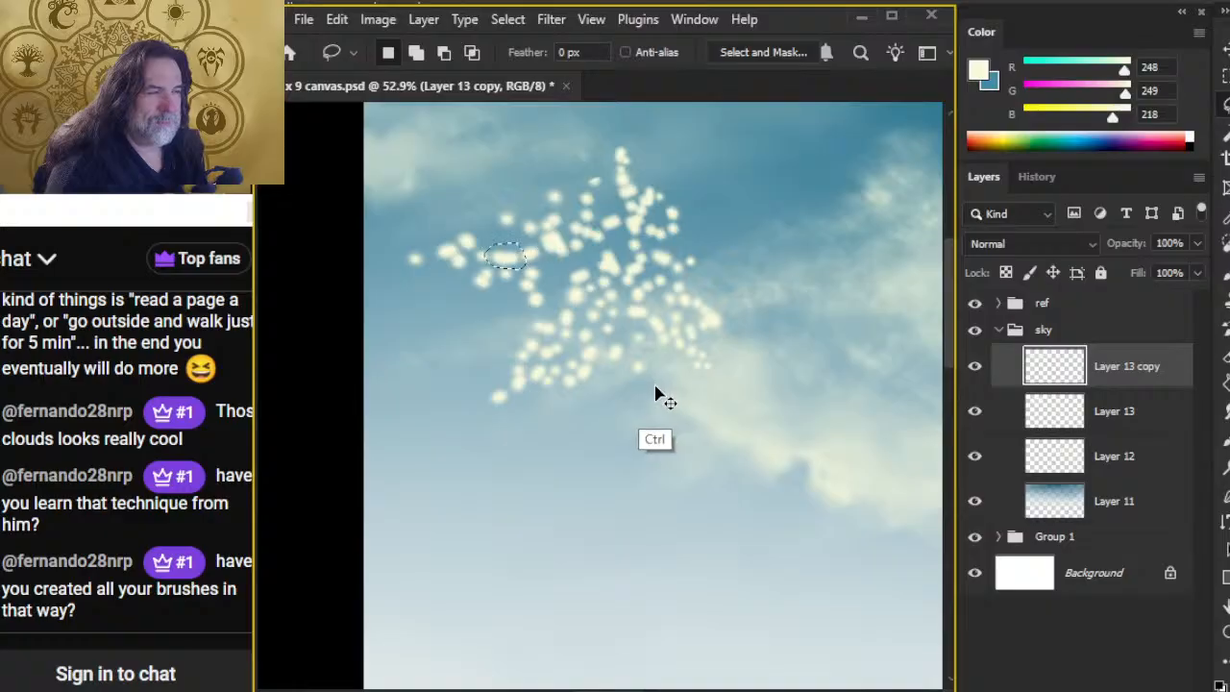
pyautogui.hotkey('ctrl', 'z')
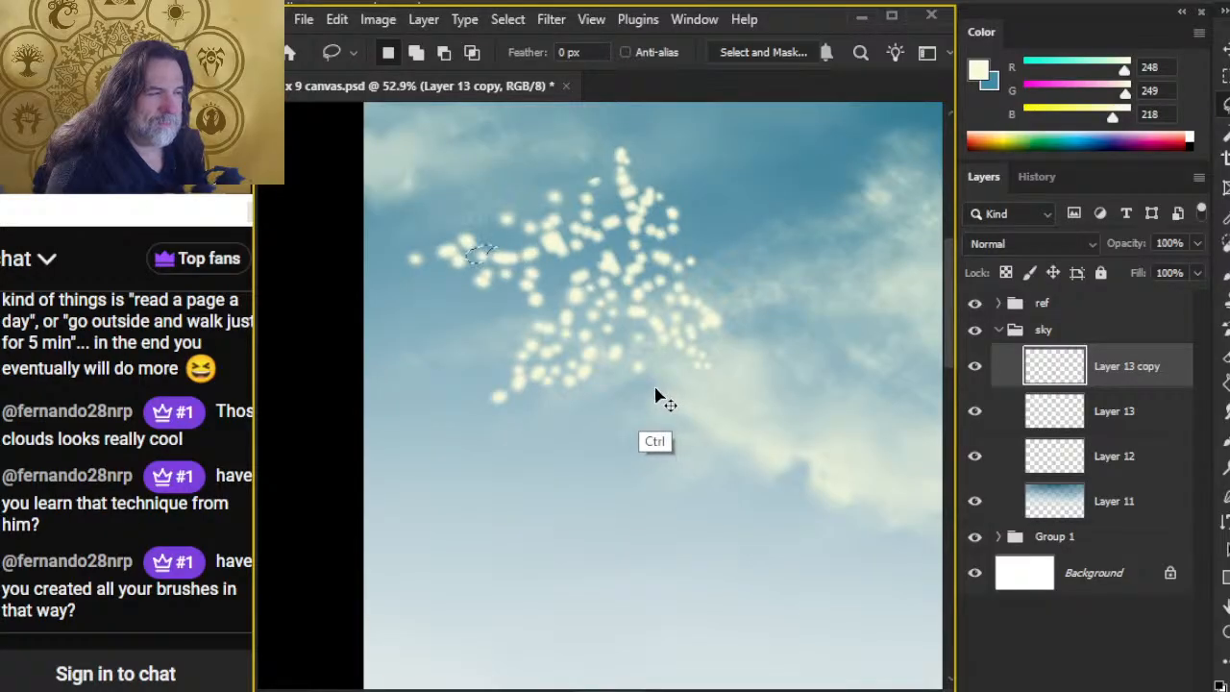
pyautogui.hotkey('ctrl', 'z')
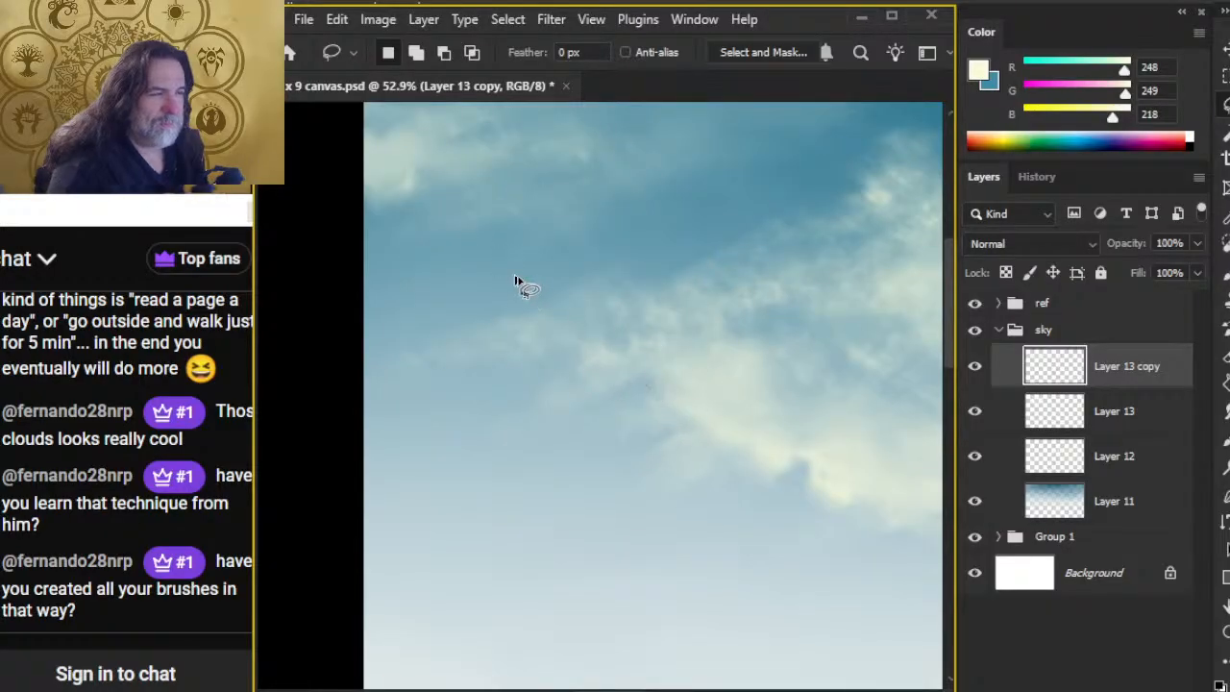
# Step: Stamp the foliage texture brush once in cream at 700 px near the upper-left clouds, and undo the stamp
pyautogui.press('b')
pyautogui.click(475, 293)
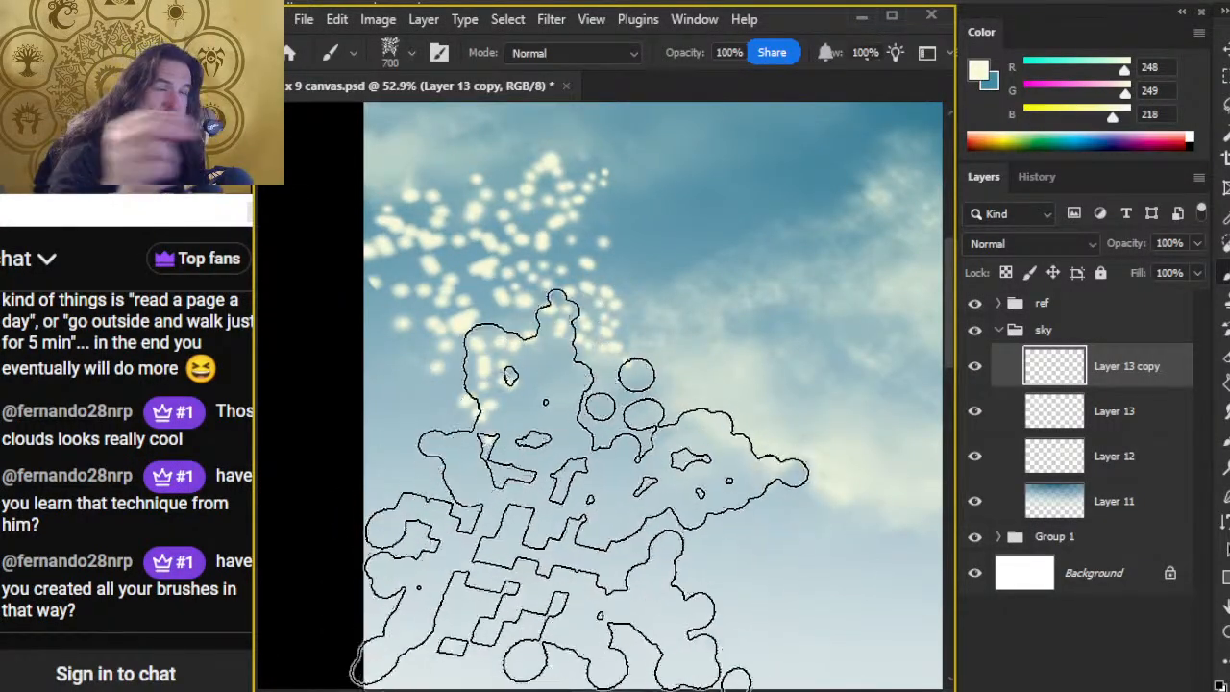
pyautogui.hotkey('ctrl', 'z')
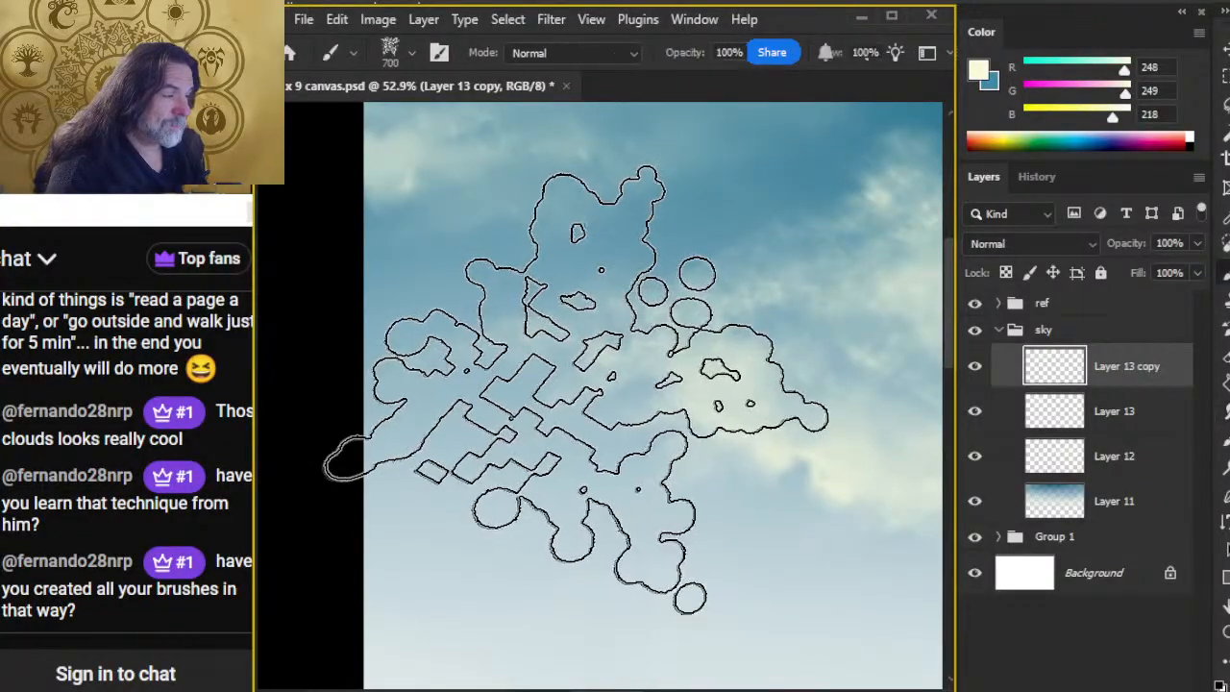
# Step: Choose the Smudge - Clouds brush for painting and reduce its size to 45 px
pyautogui.rightClick(697, 432)
pyautogui.click(704, 516)
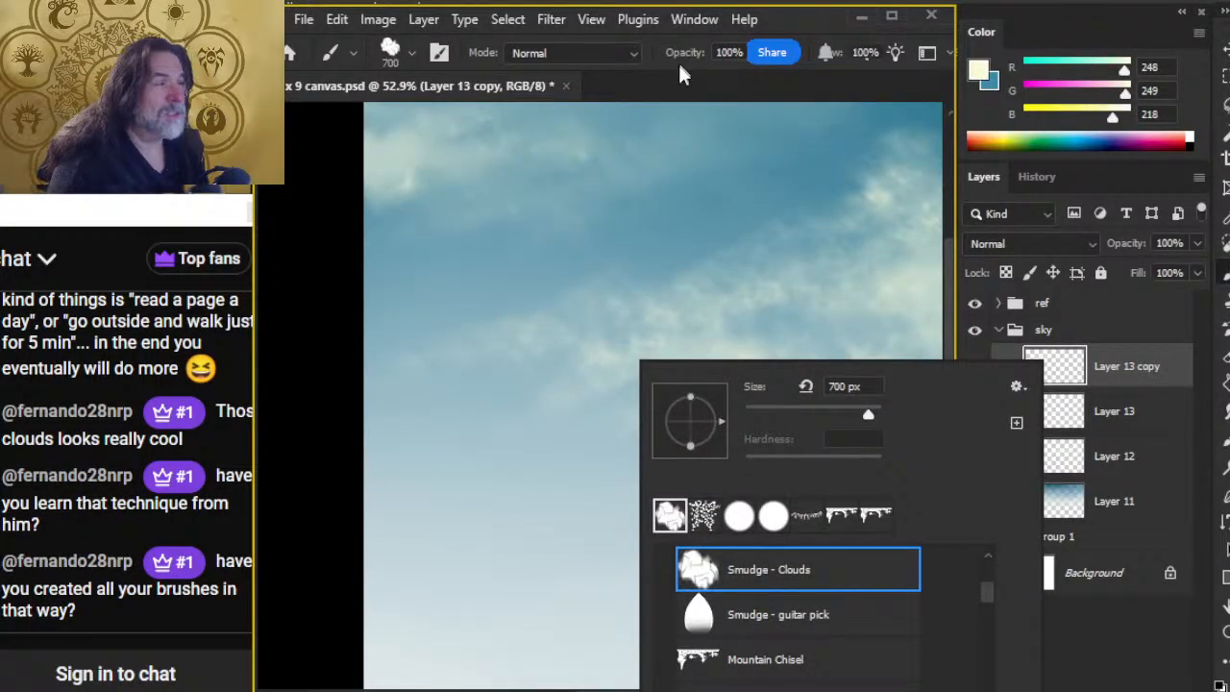
pyautogui.click(682, 96)
pyautogui.press('space')
pyautogui.moveTo(571, 269); pyautogui.dragTo(665, 428)
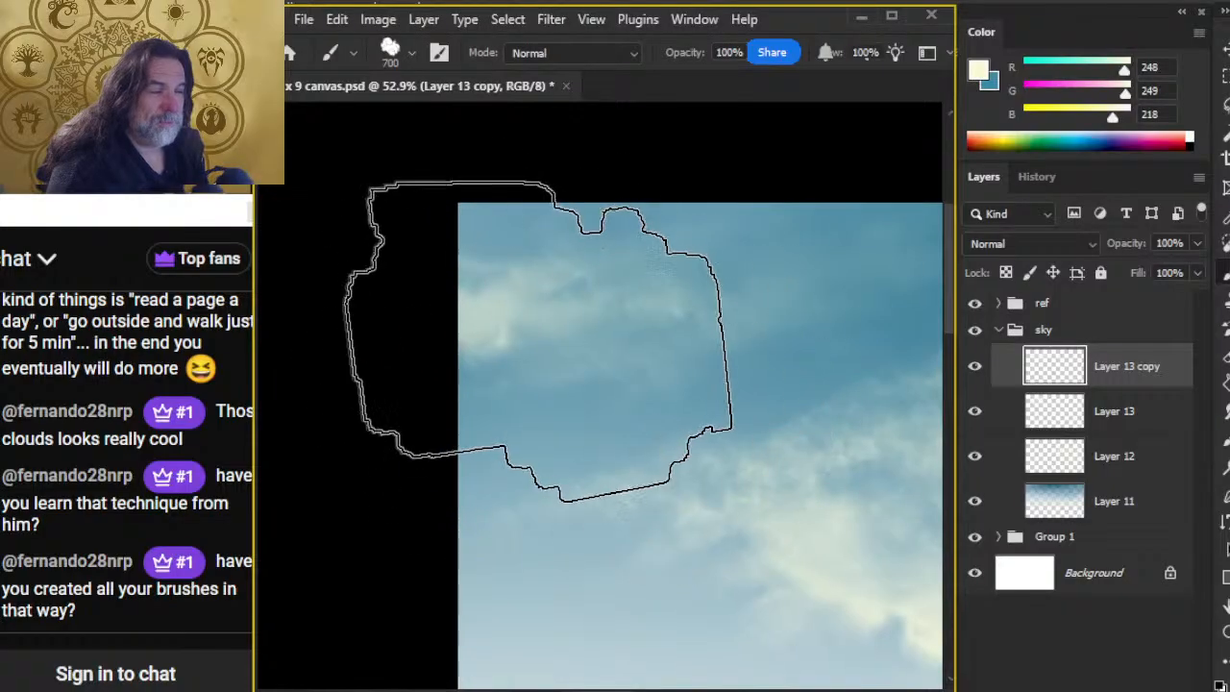
pyautogui.press('[')
pyautogui.press('[')
pyautogui.press('[')
pyautogui.press('[')
pyautogui.press('[')
pyautogui.press('[')
# Step: Compare the sky without Layer 13 copy, and paint a cream highlight along the lower edge of the upper-left cloud
pyautogui.press('[')
pyautogui.press('[')
pyautogui.press('[')
pyautogui.press('[')
pyautogui.press('[')
pyautogui.press('[')
pyautogui.press('[')
pyautogui.press('[')
pyautogui.press('[')
pyautogui.press('[')
pyautogui.click(975, 373)
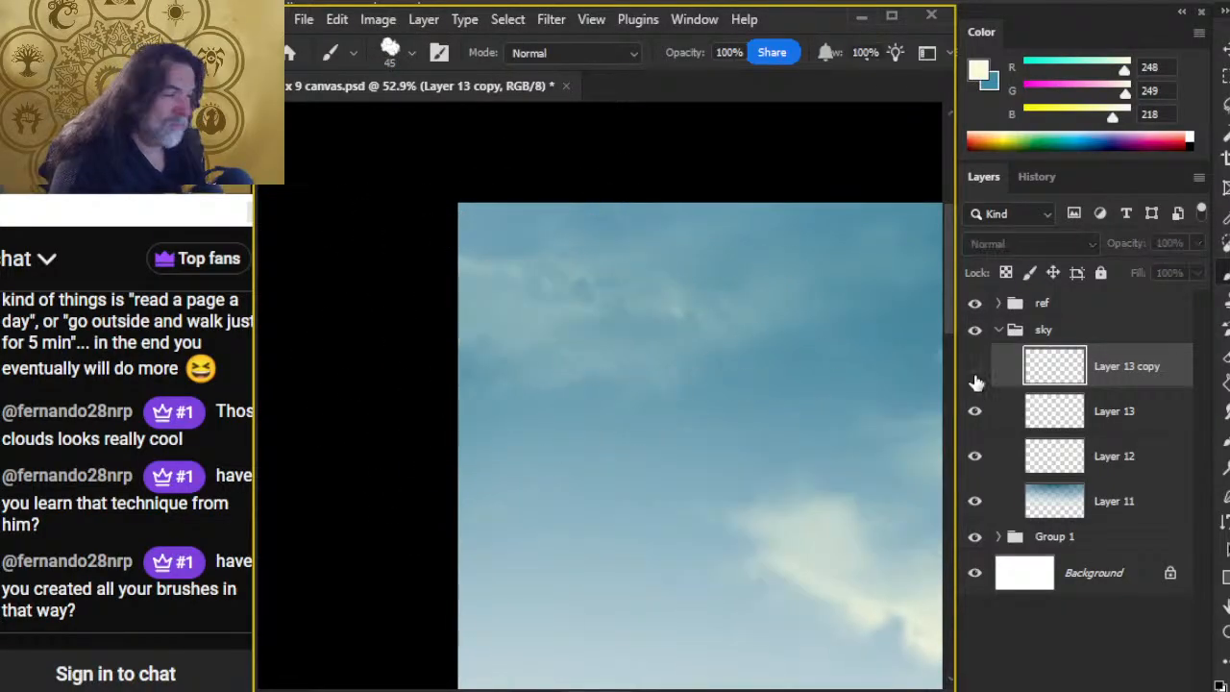
pyautogui.click(974, 366)
pyautogui.press('[')
pyautogui.press('[')
pyautogui.moveTo(467, 327)
pyautogui.mouseDown()
pyautogui.moveTo(497, 346)
pyautogui.moveTo(544, 337)
pyautogui.moveTo(491, 335)
pyautogui.moveTo(464, 317)
pyautogui.moveTo(538, 344)
pyautogui.moveTo(534, 362)
pyautogui.moveTo(560, 324)
pyautogui.moveTo(585, 343)
pyautogui.moveTo(572, 335)
pyautogui.mouseUp()
pyautogui.press('r')
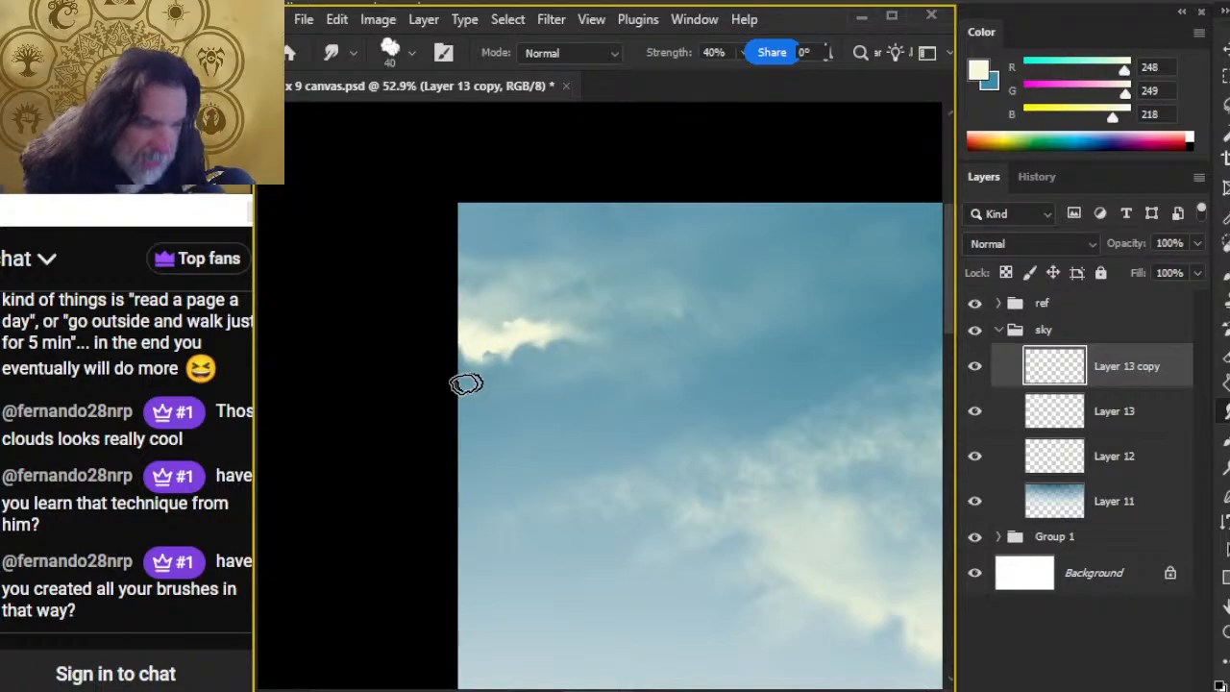
# Step: Dab one hard-edged cream spot in the open sky with the round brush at 35 px, and undo it
pyautogui.press('b')
pyautogui.rightClick(584, 325)
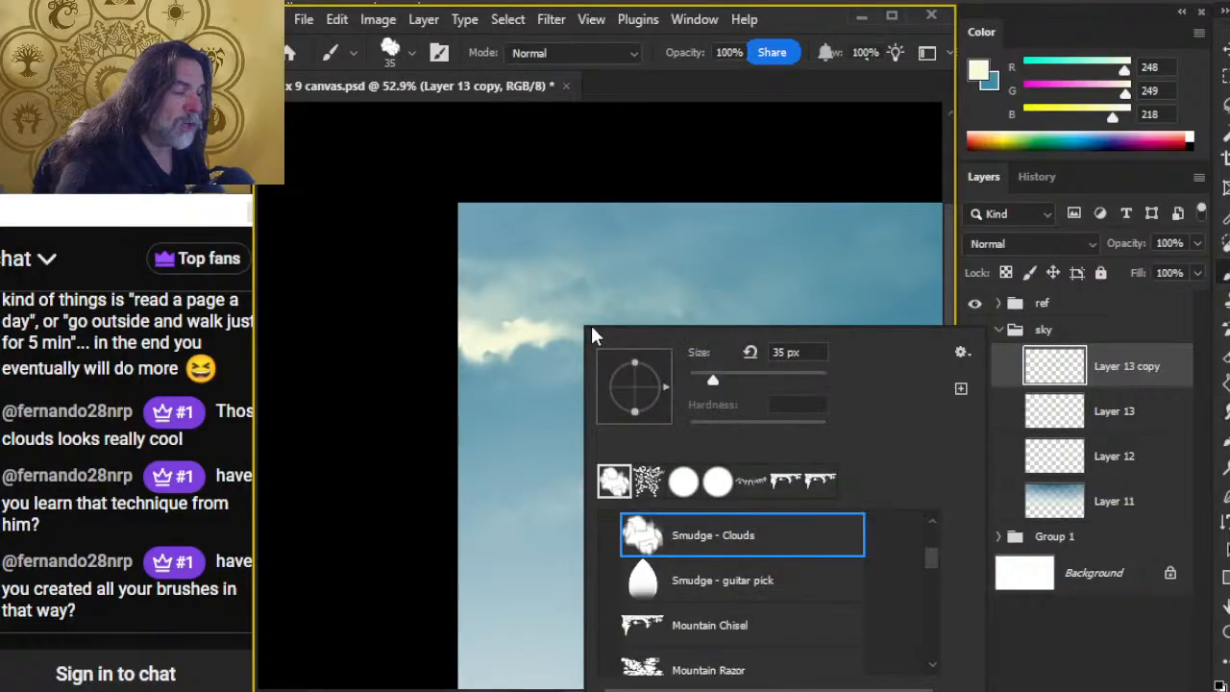
pyautogui.click(719, 484)
pyautogui.click(417, 362)
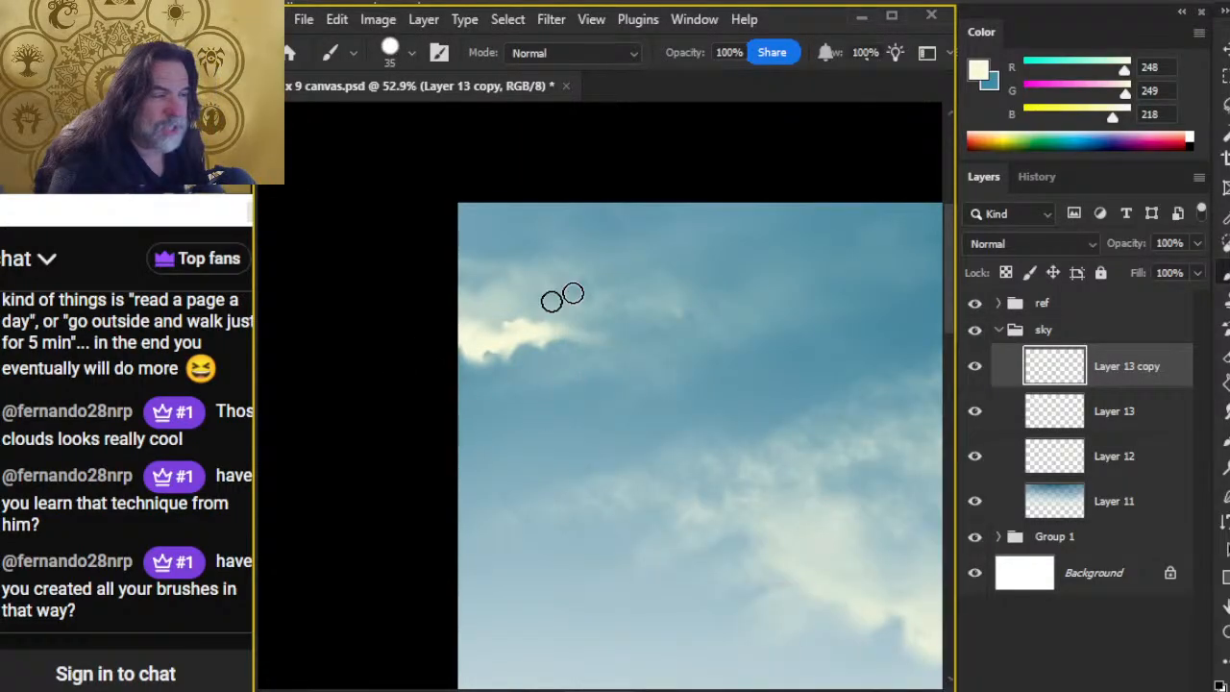
pyautogui.click(679, 264)
pyautogui.press('z')
pyautogui.moveTo(701, 247); pyautogui.dragTo(694, 349)
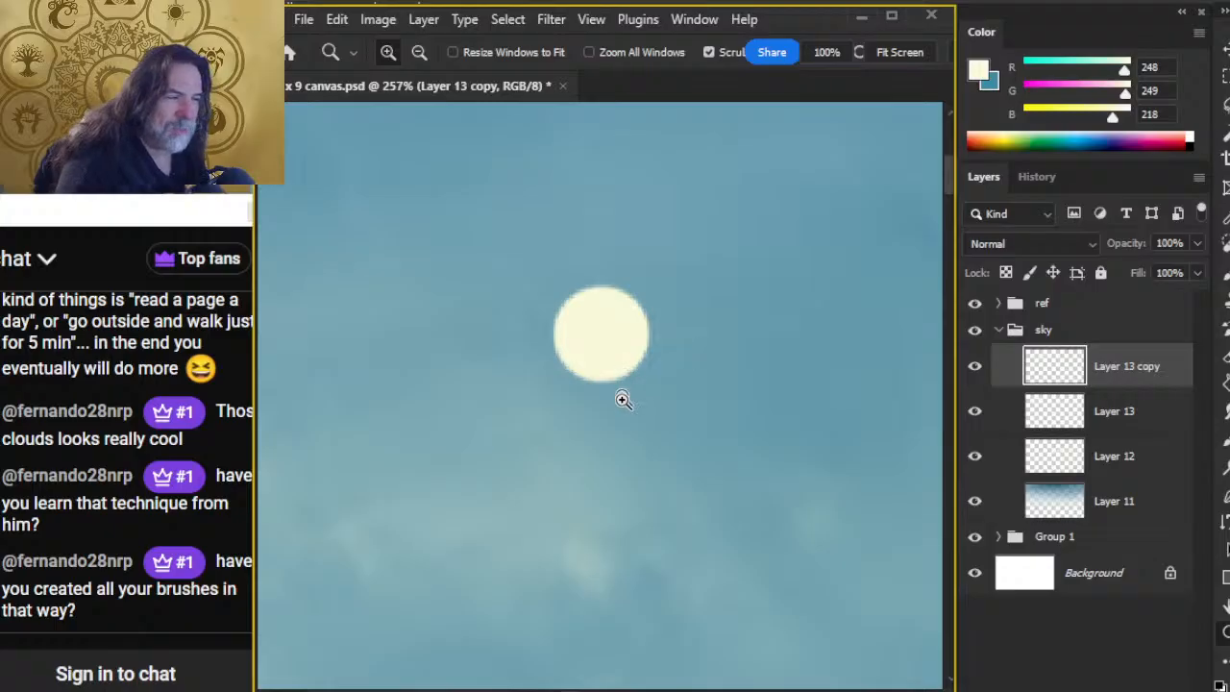
pyautogui.hotkey('ctrl', 'z')
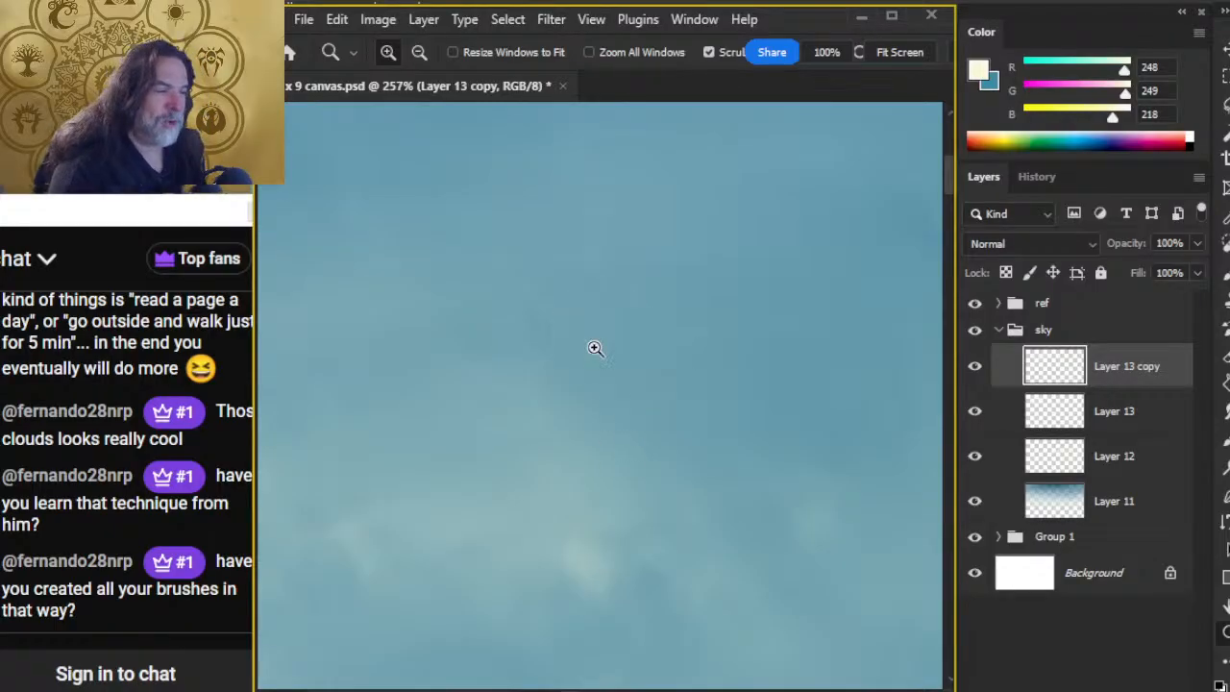
# Step: Dab soft-edged cream spots in the sky with the Soft Round brush at 35 px, and undo them all
pyautogui.press('b')
pyautogui.rightClick(654, 359)
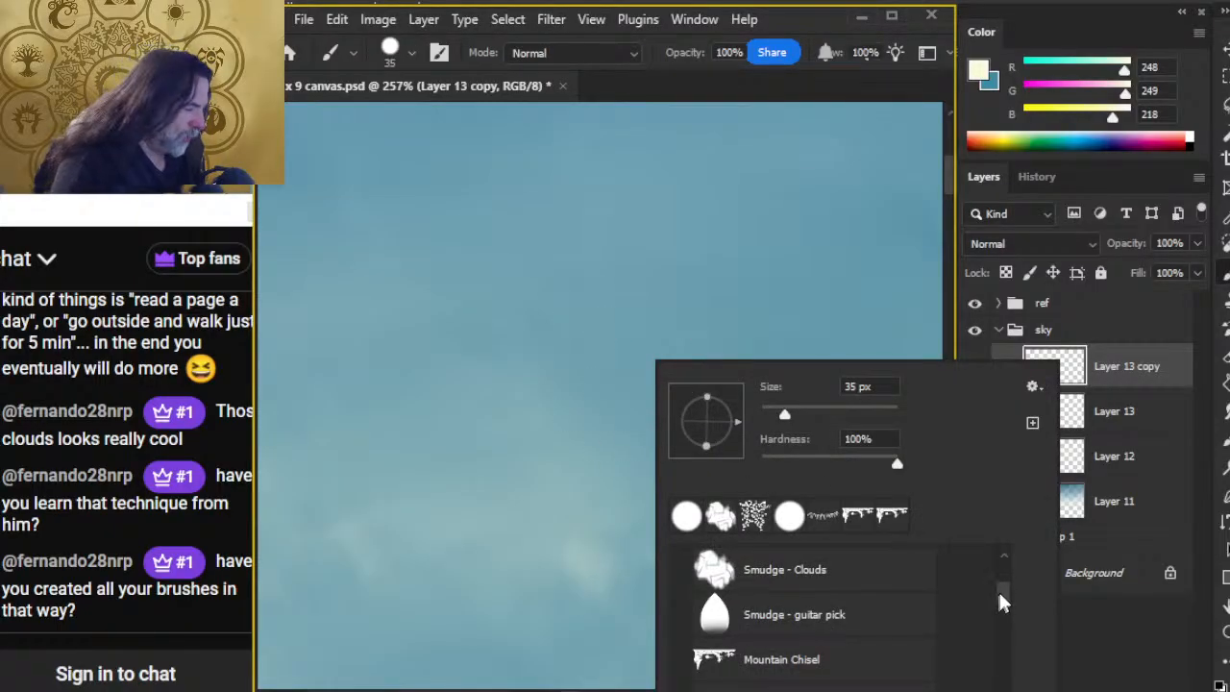
pyautogui.moveTo(1000, 601)
pyautogui.mouseDown()
pyautogui.moveTo(1008, 575)
pyautogui.moveTo(1012, 586)
pyautogui.mouseUp()
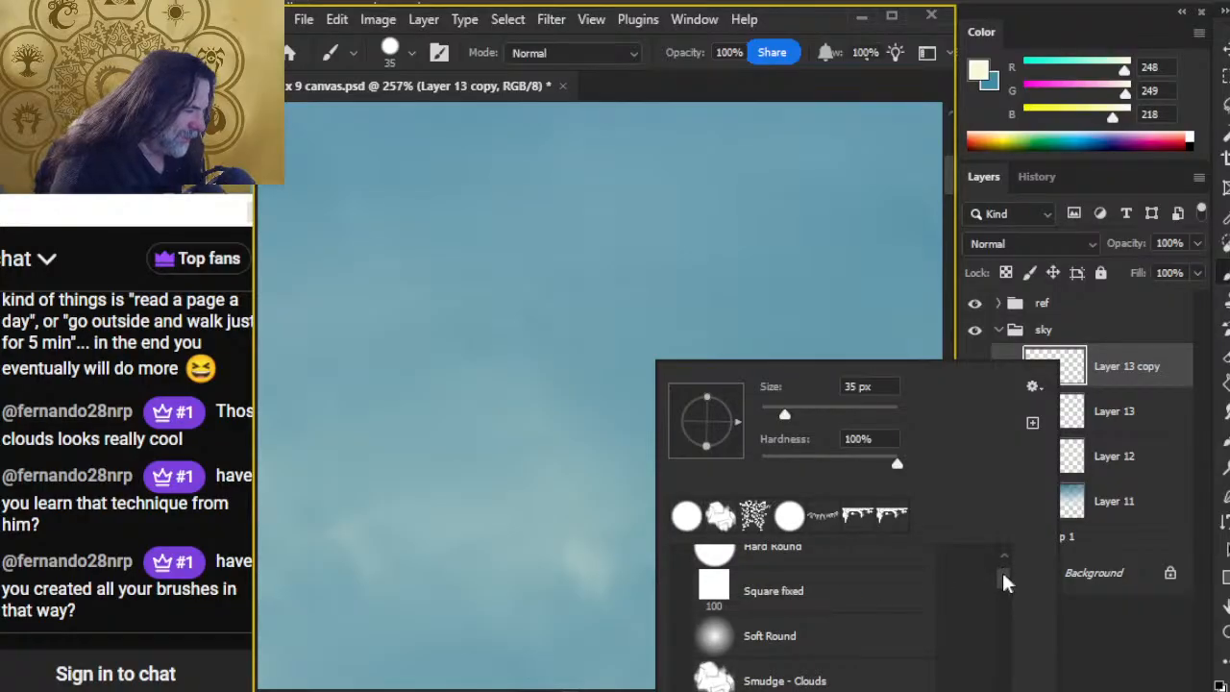
pyautogui.scroll(-1, 1003, 576)
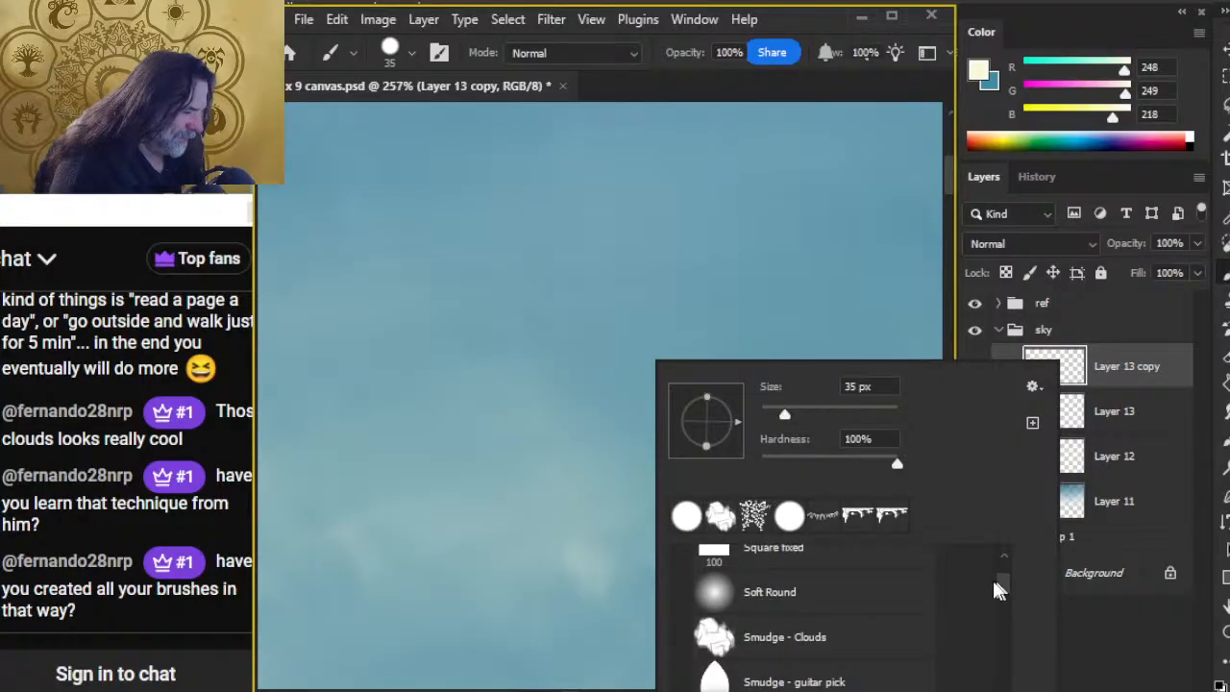
pyautogui.click(770, 595)
pyautogui.click(510, 298)
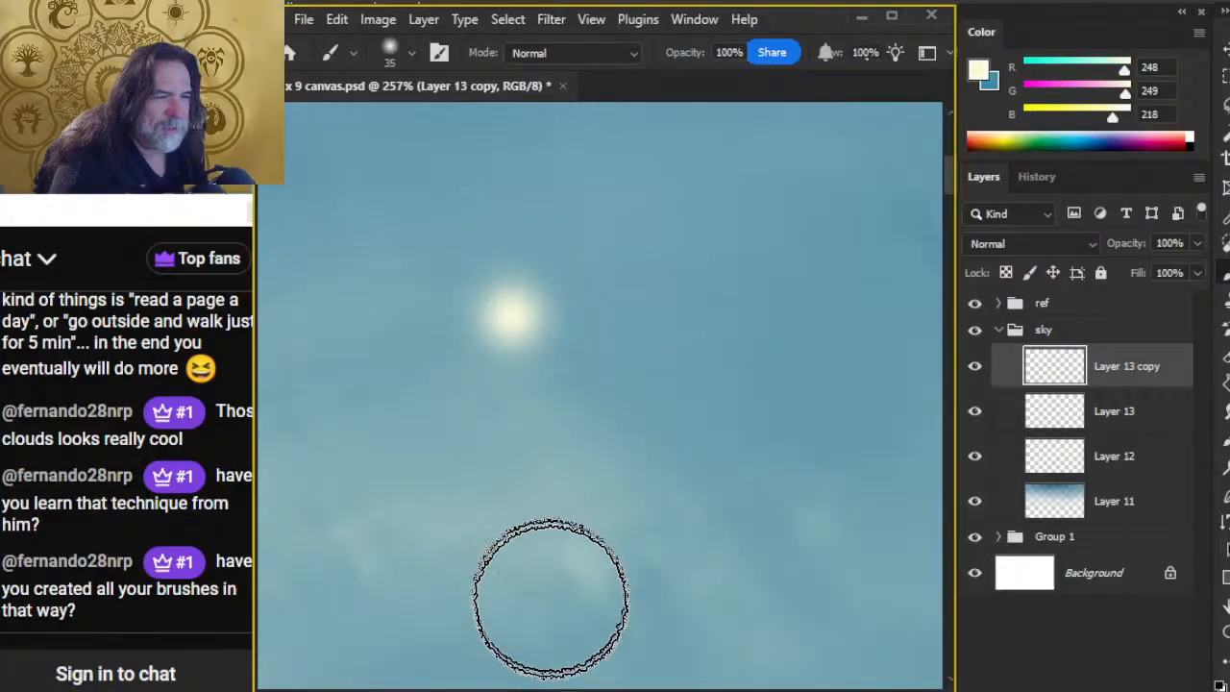
pyautogui.click(605, 365)
pyautogui.click(604, 383)
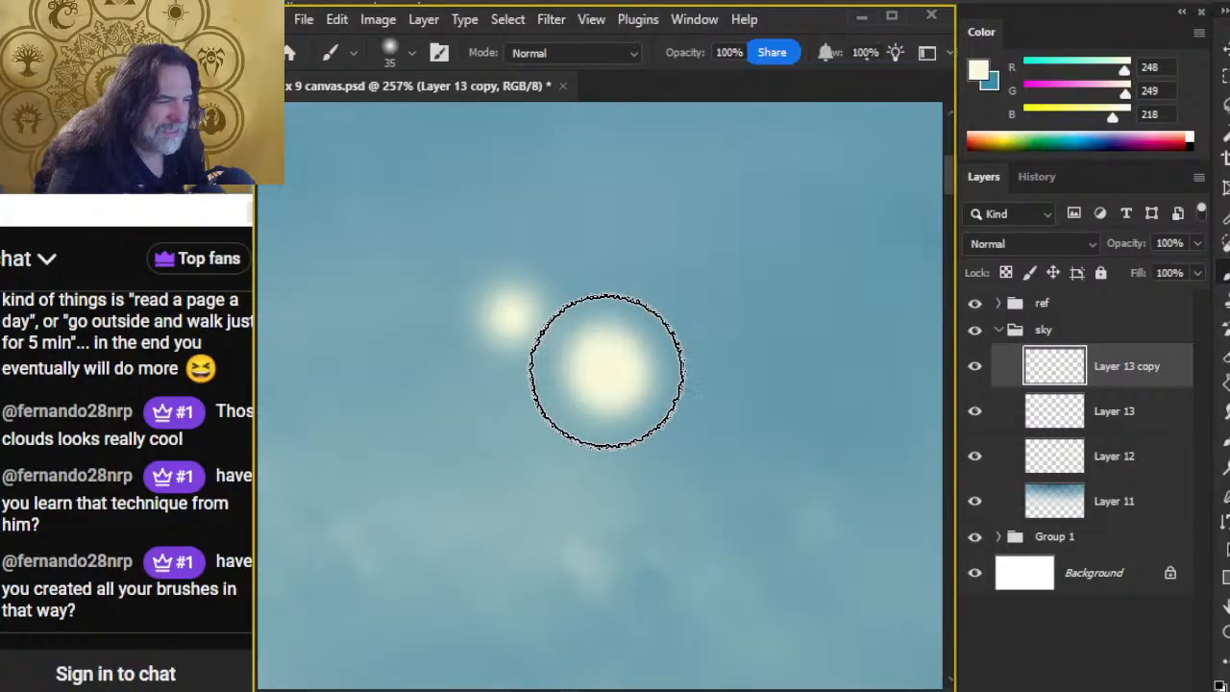
pyautogui.click(613, 387)
pyautogui.hotkey('ctrl', 'z')
pyautogui.hotkey('ctrl', 'z')
pyautogui.hotkey('ctrl', 'z')
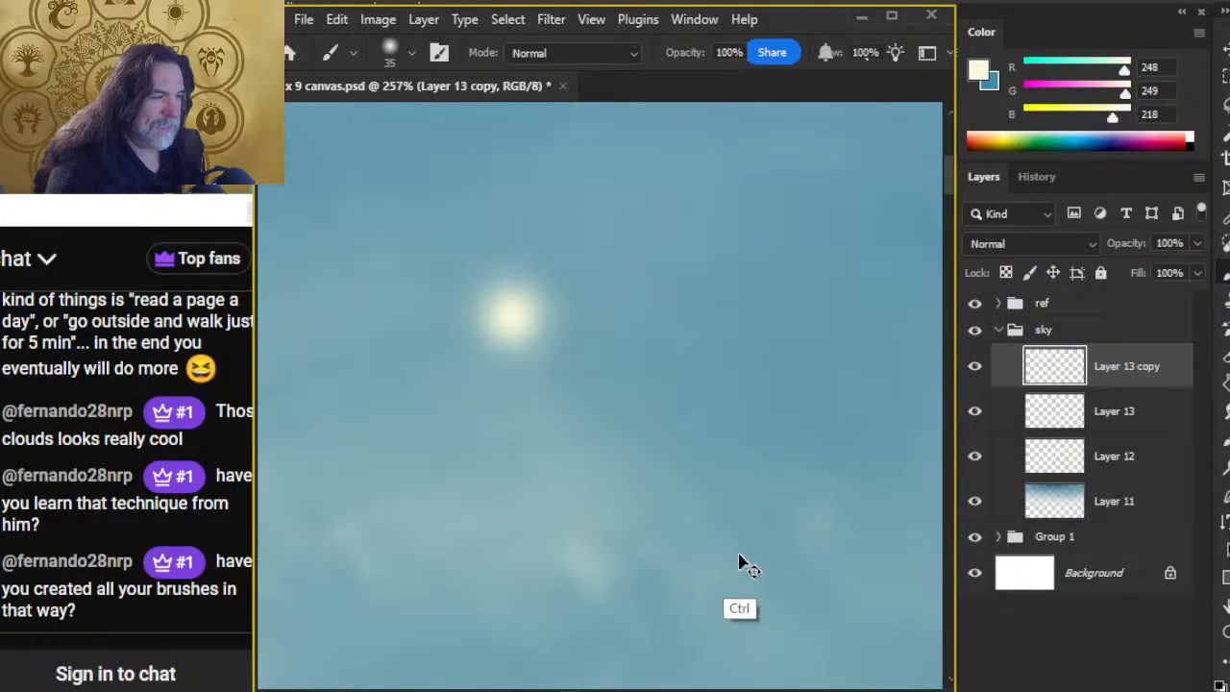
pyautogui.hotkey('ctrl', 'z')
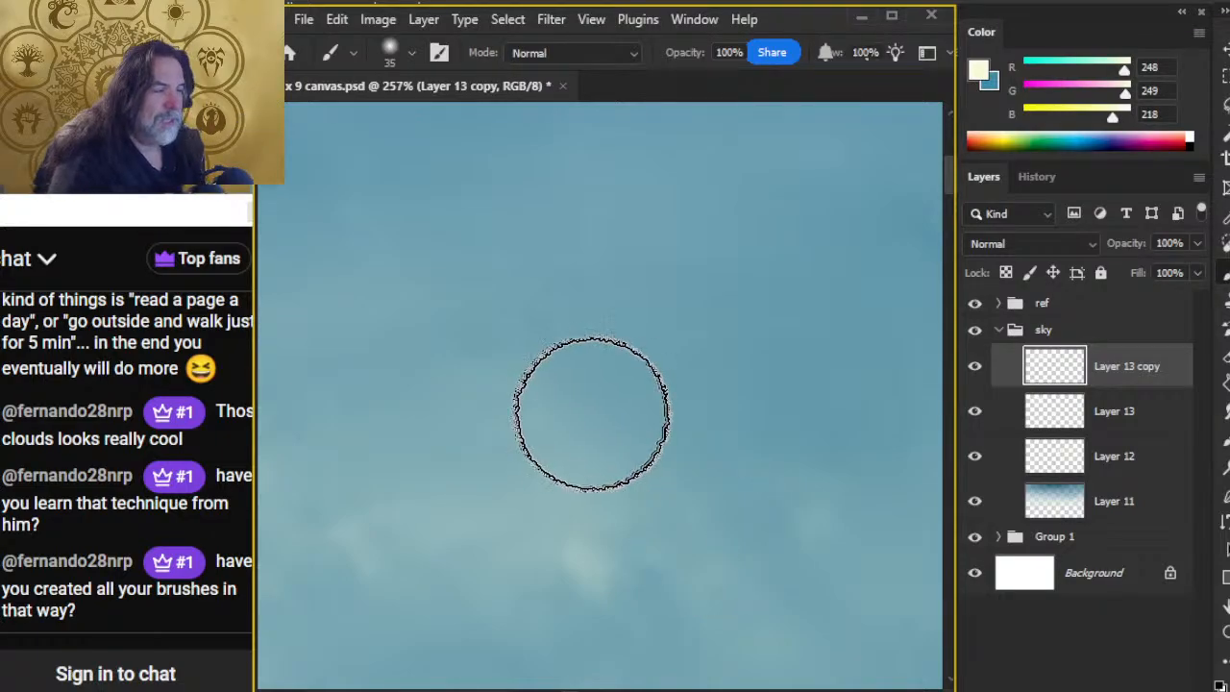
# Step: Try enlarged Soft Round dabs in cream over the sky, up to 700 px, and undo them
pyautogui.press('z')
pyautogui.moveTo(733, 445); pyautogui.dragTo(531, 433)
pyautogui.press('b')
pyautogui.press(']')
pyautogui.press(']')
pyautogui.press(']')
pyautogui.press(']')
pyautogui.press(']')
pyautogui.press(']')
pyautogui.press(']')
pyautogui.press(']')
pyautogui.press(']')
pyautogui.press(']')
pyautogui.press(']')
pyautogui.press(']')
pyautogui.press(']')
pyautogui.press(']')
pyautogui.press(']')
pyautogui.press(']')
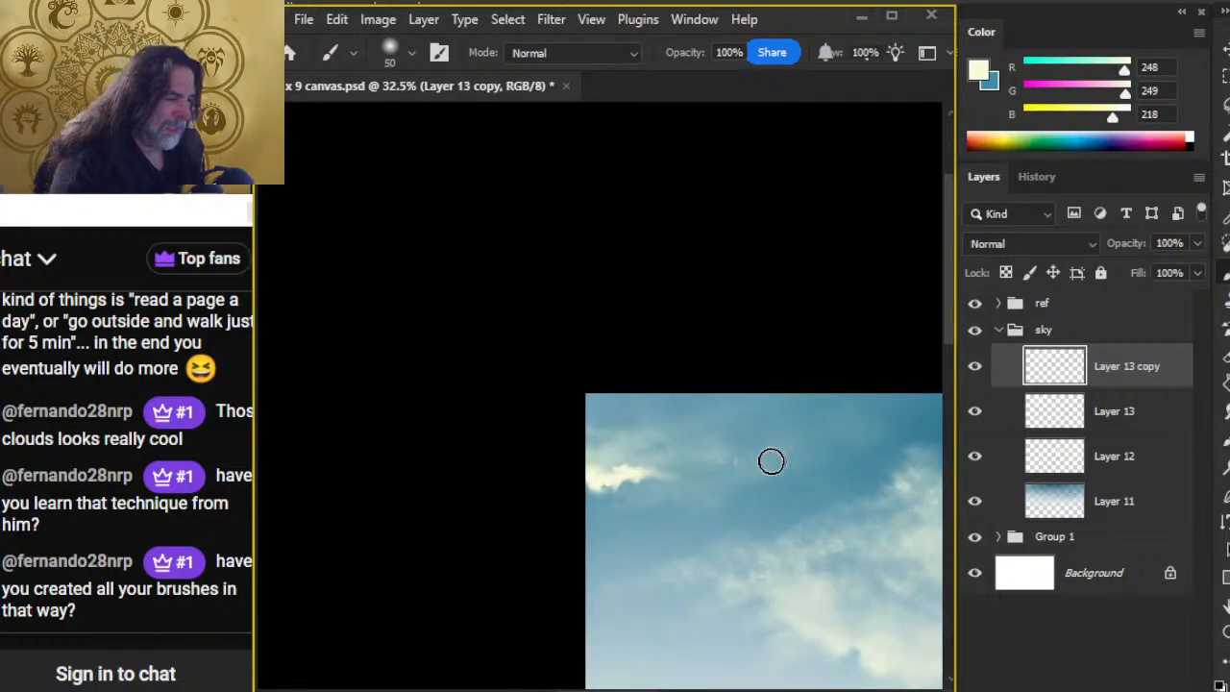
pyautogui.click(758, 499)
pyautogui.moveTo(776, 659); pyautogui.dragTo(619, 460)
pyautogui.click(604, 465)
pyautogui.hotkey('ctrl', 'z')
pyautogui.hotkey('ctrl', 'z')
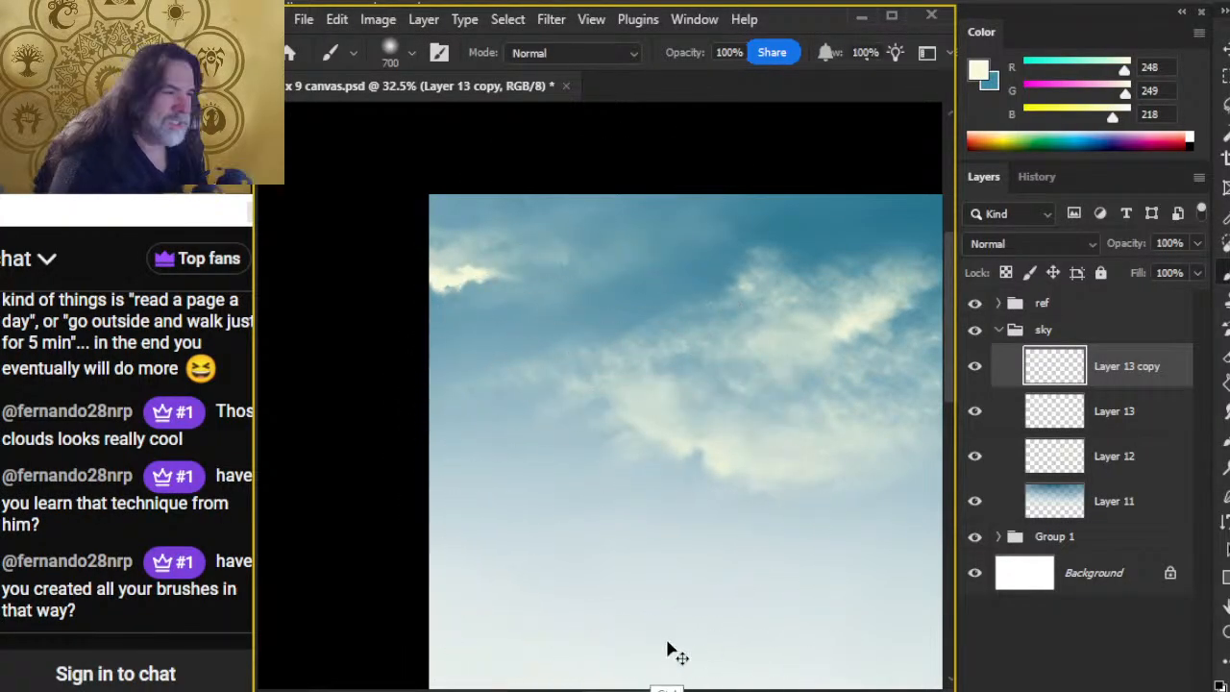
# Step: Paint cream highlights above the existing highlight on the upper-left cloud with the Smudge - Clouds brush
pyautogui.rightClick(663, 337)
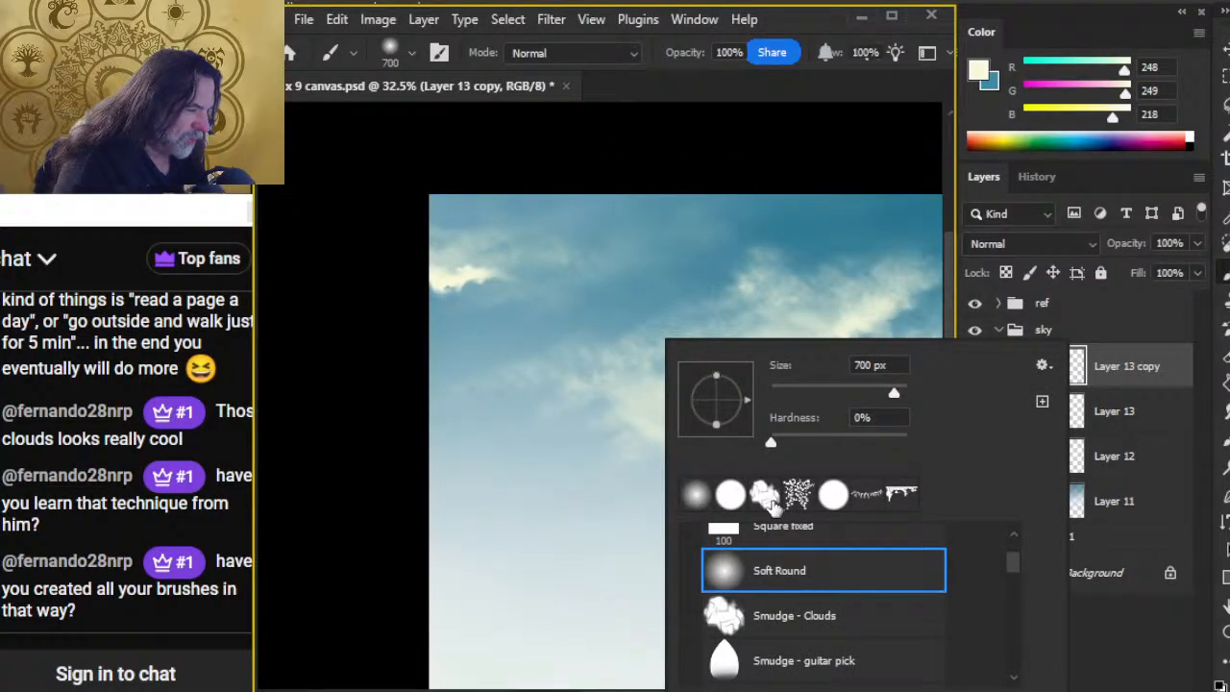
pyautogui.click(768, 495)
pyautogui.moveTo(1019, 565)
pyautogui.mouseDown()
pyautogui.moveTo(1029, 670)
pyautogui.moveTo(1005, 502)
pyautogui.mouseUp()
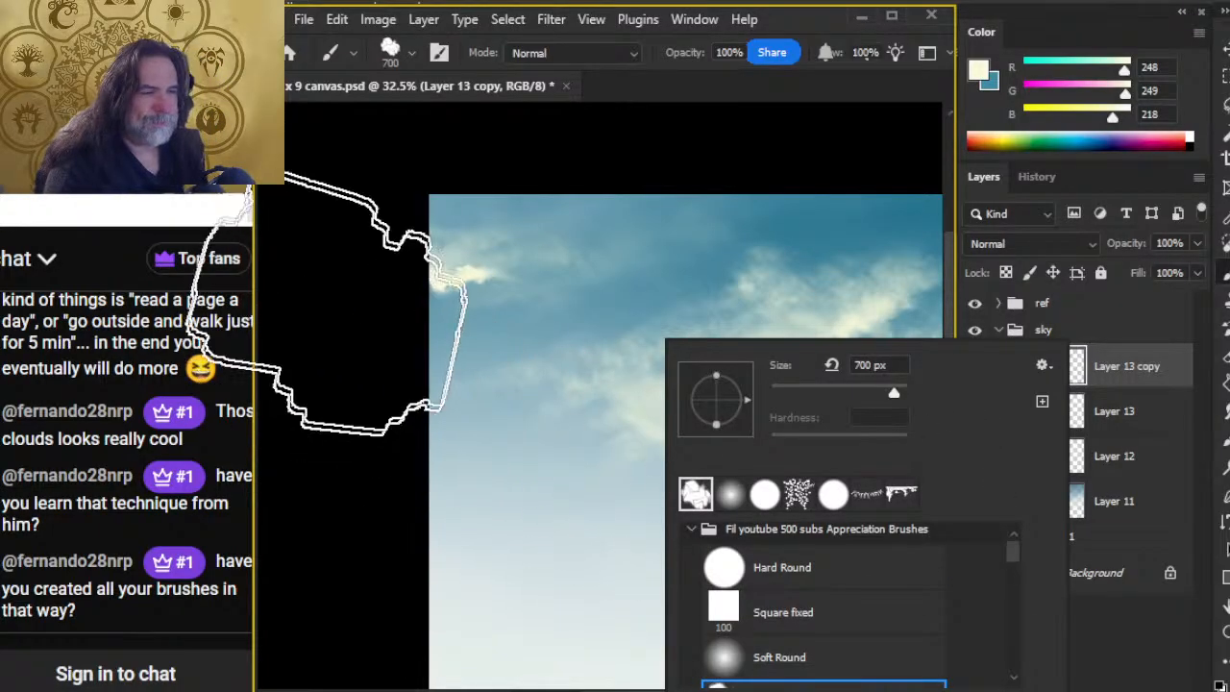
pyautogui.click(644, 97)
pyautogui.press('[')
pyautogui.press('[')
pyautogui.press('[')
pyautogui.press('[')
pyautogui.press('[')
pyautogui.press('[')
pyautogui.press('[')
pyautogui.press('[')
pyautogui.press('[')
pyautogui.press('[')
pyautogui.press('[')
pyautogui.press('[')
pyautogui.press('[')
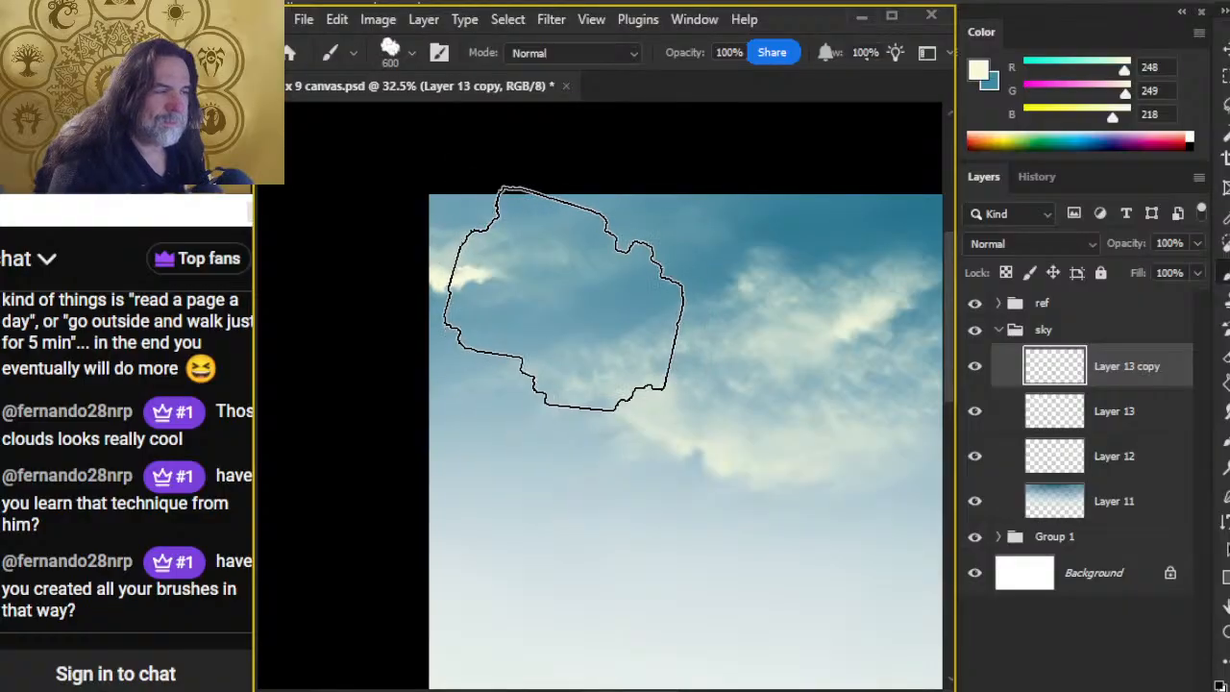
pyautogui.press('z')
pyautogui.moveTo(449, 278)
pyautogui.mouseDown()
pyautogui.moveTo(545, 299)
pyautogui.moveTo(579, 401)
pyautogui.mouseUp()
pyautogui.press('b')
pyautogui.moveTo(574, 317)
pyautogui.mouseDown()
pyautogui.moveTo(604, 310)
pyautogui.moveTo(566, 331)
pyautogui.moveTo(623, 277)
pyautogui.moveTo(612, 301)
pyautogui.moveTo(547, 302)
pyautogui.moveTo(537, 289)
pyautogui.moveTo(560, 314)
pyautogui.moveTo(524, 318)
pyautogui.moveTo(628, 279)
pyautogui.moveTo(608, 293)
pyautogui.moveTo(613, 278)
pyautogui.moveTo(573, 283)
pyautogui.moveTo(565, 270)
pyautogui.moveTo(632, 273)
pyautogui.moveTo(609, 270)
pyautogui.moveTo(686, 249)
pyautogui.moveTo(718, 287)
pyautogui.moveTo(615, 304)
pyautogui.moveTo(715, 236)
pyautogui.moveTo(580, 302)
pyautogui.moveTo(586, 287)
pyautogui.moveTo(534, 288)
pyautogui.mouseUp()
# Step: Smudge the upper-left cloud highlights at 35 px and 40% strength into wispy edges sweeping up and to the right
pyautogui.press('r')
pyautogui.press('[')
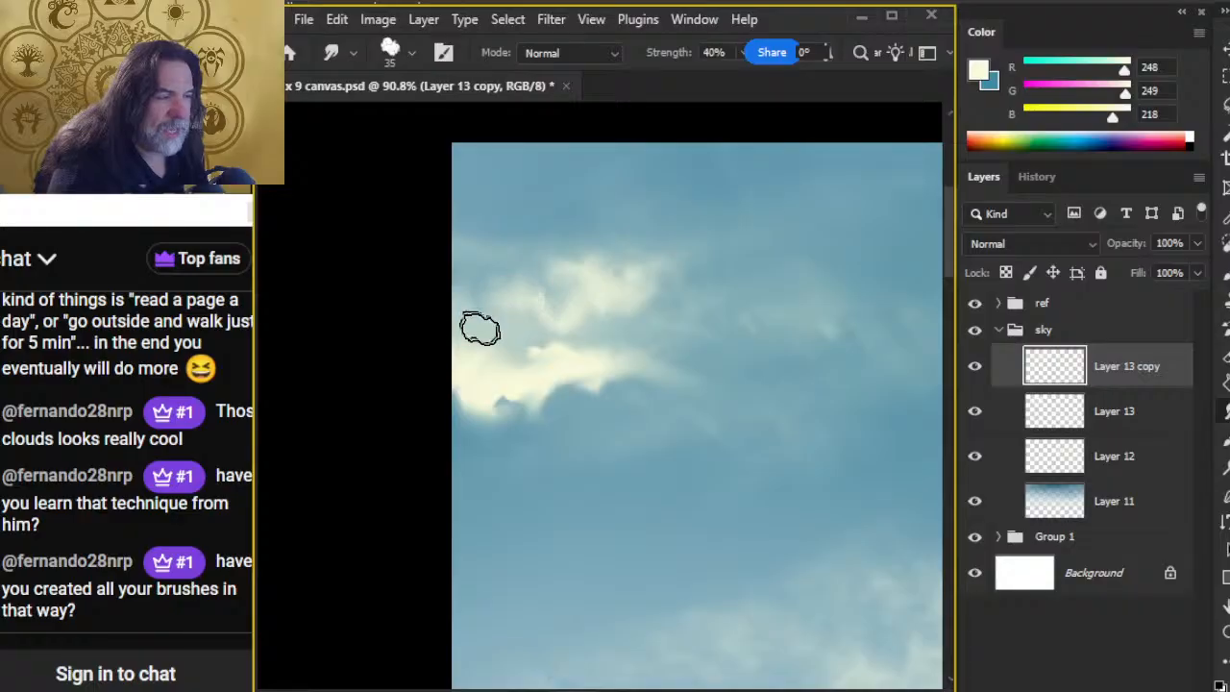
pyautogui.moveTo(476, 367)
pyautogui.mouseDown()
pyautogui.moveTo(570, 368)
pyautogui.moveTo(493, 364)
pyautogui.moveTo(517, 398)
pyautogui.moveTo(563, 359)
pyautogui.moveTo(617, 353)
pyautogui.moveTo(526, 353)
pyautogui.moveTo(604, 363)
pyautogui.moveTo(598, 346)
pyautogui.moveTo(634, 355)
pyautogui.moveTo(675, 402)
pyautogui.moveTo(588, 378)
pyautogui.moveTo(593, 387)
pyautogui.moveTo(639, 355)
pyautogui.moveTo(669, 360)
pyautogui.moveTo(645, 377)
pyautogui.moveTo(606, 366)
pyautogui.moveTo(618, 351)
pyautogui.moveTo(723, 363)
pyautogui.moveTo(641, 351)
pyautogui.moveTo(684, 327)
pyautogui.moveTo(637, 357)
pyautogui.mouseUp()
pyautogui.moveTo(470, 335)
pyautogui.mouseDown()
pyautogui.moveTo(498, 317)
pyautogui.moveTo(433, 271)
pyautogui.moveTo(522, 337)
pyautogui.moveTo(468, 313)
pyautogui.moveTo(517, 336)
pyautogui.moveTo(570, 324)
pyautogui.moveTo(624, 335)
pyautogui.moveTo(531, 307)
pyautogui.moveTo(586, 291)
pyautogui.moveTo(564, 261)
pyautogui.moveTo(588, 281)
pyautogui.moveTo(655, 234)
pyautogui.moveTo(683, 288)
pyautogui.moveTo(663, 294)
pyautogui.moveTo(705, 281)
pyautogui.moveTo(605, 321)
pyautogui.moveTo(726, 258)
pyautogui.moveTo(675, 226)
pyautogui.moveTo(616, 269)
pyautogui.moveTo(731, 275)
pyautogui.moveTo(667, 275)
pyautogui.moveTo(724, 279)
pyautogui.moveTo(706, 223)
pyautogui.moveTo(679, 267)
pyautogui.moveTo(696, 244)
pyautogui.moveTo(728, 256)
pyautogui.moveTo(577, 204)
pyautogui.moveTo(641, 207)
pyautogui.moveTo(606, 396)
pyautogui.moveTo(683, 397)
pyautogui.moveTo(748, 317)
pyautogui.mouseUp()
pyautogui.moveTo(699, 396)
pyautogui.mouseDown()
pyautogui.moveTo(678, 288)
pyautogui.moveTo(729, 268)
pyautogui.mouseUp()
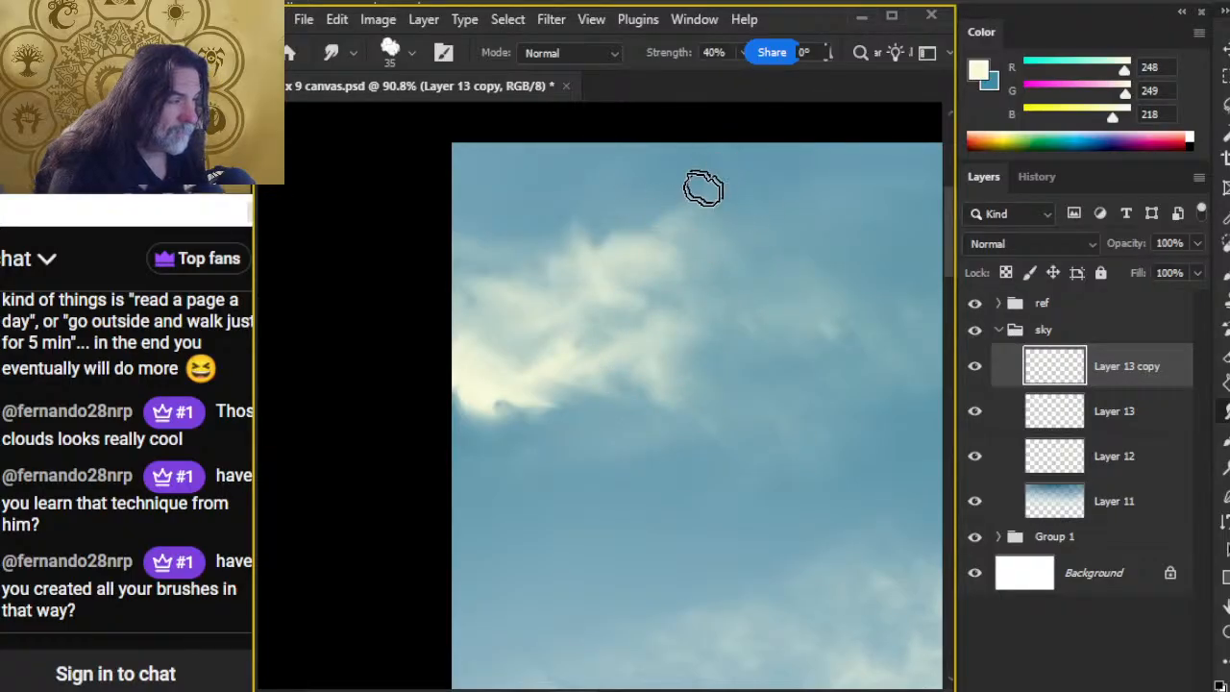
pyautogui.moveTo(492, 370)
pyautogui.mouseDown()
pyautogui.moveTo(487, 411)
pyautogui.moveTo(521, 425)
pyautogui.moveTo(484, 398)
pyautogui.moveTo(494, 429)
pyautogui.moveTo(521, 401)
pyautogui.moveTo(510, 409)
pyautogui.moveTo(586, 445)
pyautogui.moveTo(558, 467)
pyautogui.moveTo(480, 458)
pyautogui.moveTo(494, 393)
pyautogui.moveTo(472, 431)
pyautogui.moveTo(487, 450)
pyautogui.mouseUp()
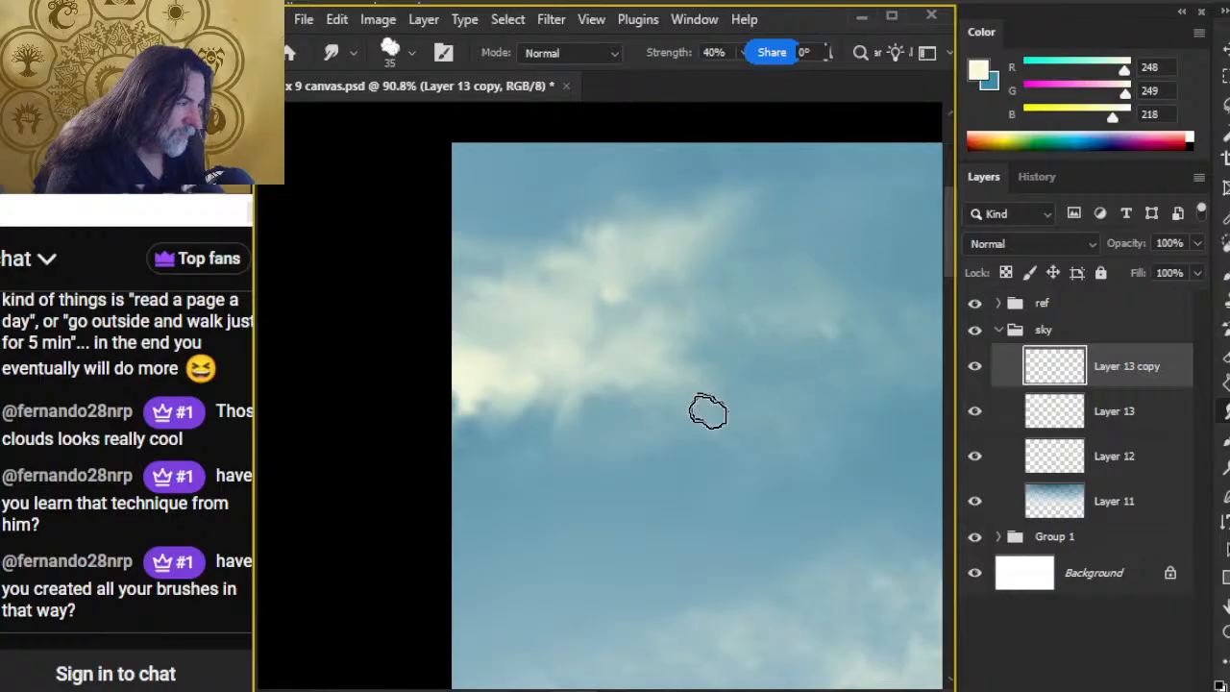
# Step: Compare the overall sky with and without Layer 13 copy
pyautogui.press('z')
pyautogui.moveTo(784, 474)
pyautogui.mouseDown()
pyautogui.moveTo(692, 476)
pyautogui.moveTo(695, 500)
pyautogui.mouseUp()
pyautogui.press('space')
pyautogui.moveTo(821, 517); pyautogui.dragTo(645, 387)
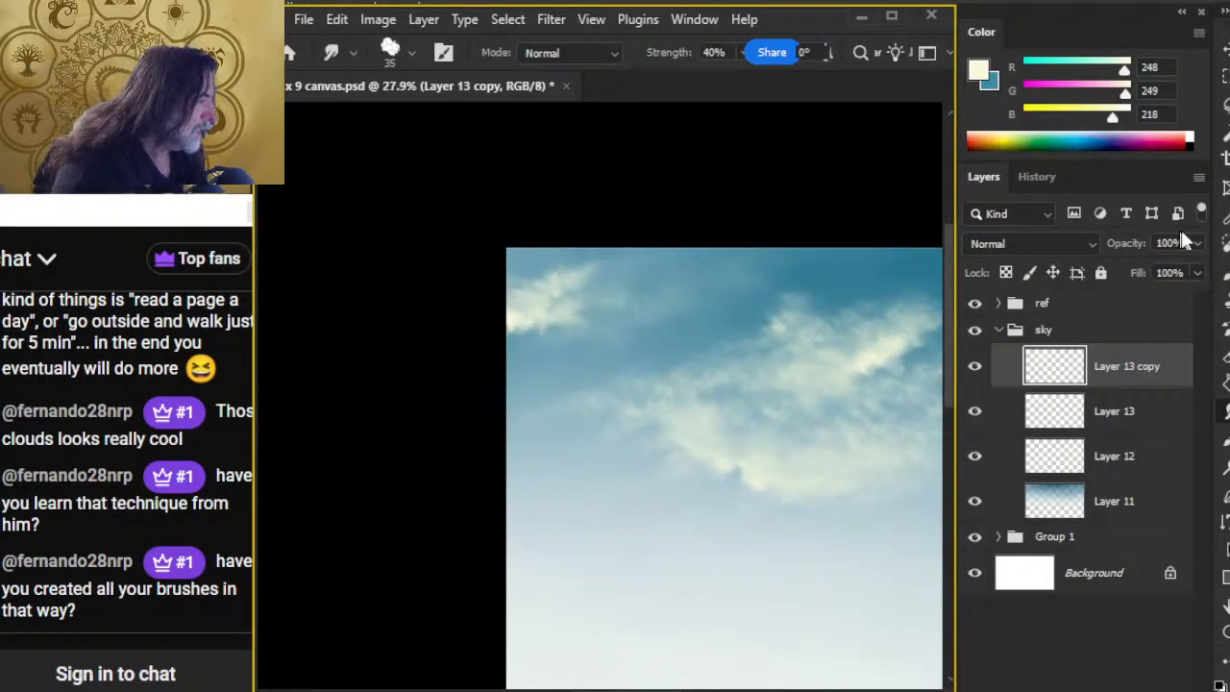
pyautogui.click(974, 368)
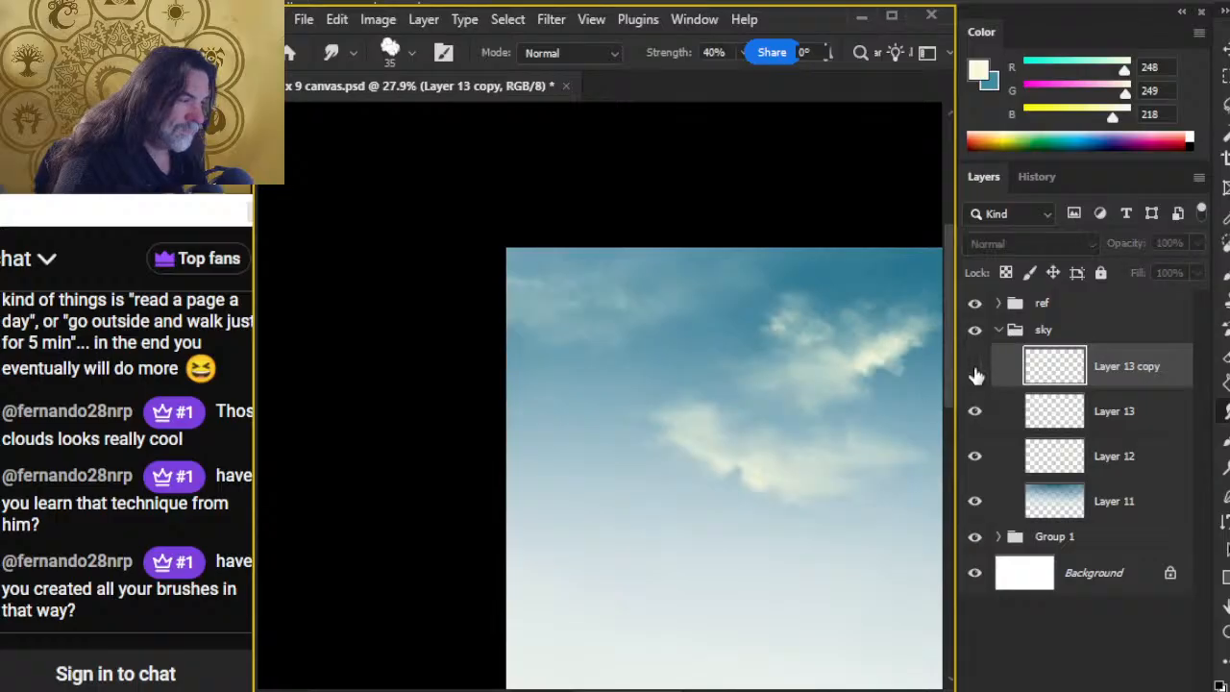
pyautogui.click(975, 368)
# Step: Lasso the upper-left cloud highlights, cut them onto a new layer, and lower that layer's opacity to 55%
pyautogui.press('l')
pyautogui.moveTo(674, 241)
pyautogui.mouseDown()
pyautogui.moveTo(453, 219)
pyautogui.moveTo(676, 257)
pyautogui.mouseUp()
pyautogui.hotkey('ctrl', 'x')
pyautogui.hotkey('ctrl', 'v')
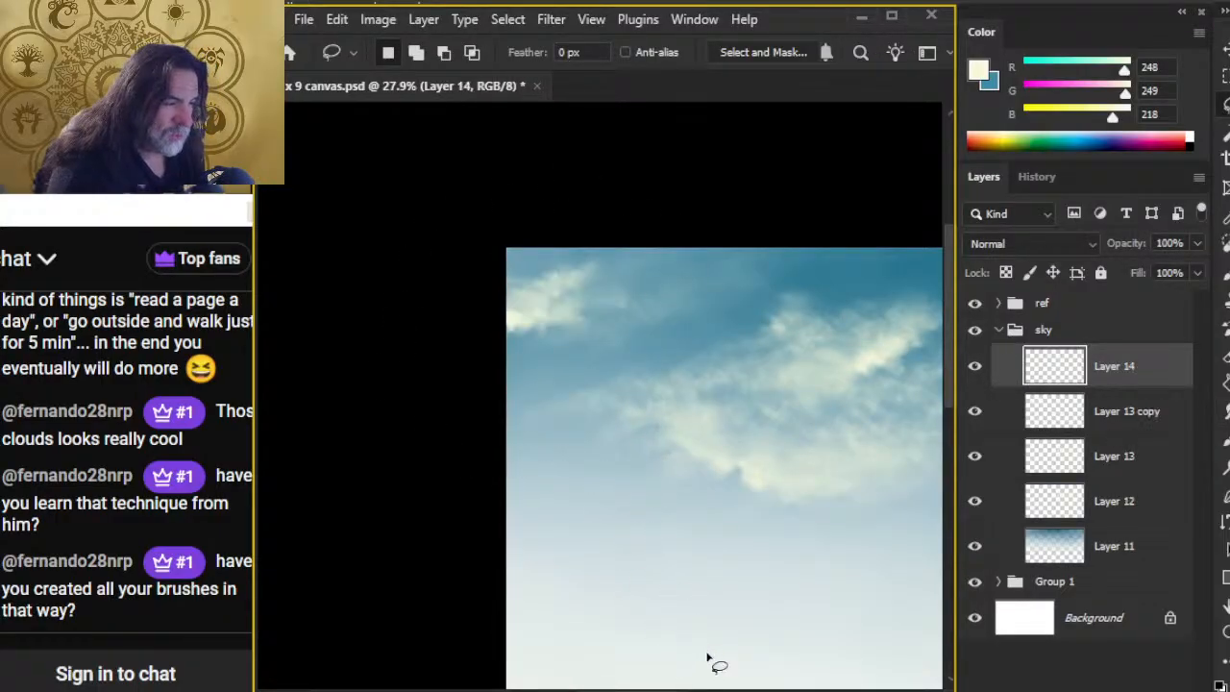
pyautogui.click(1199, 246)
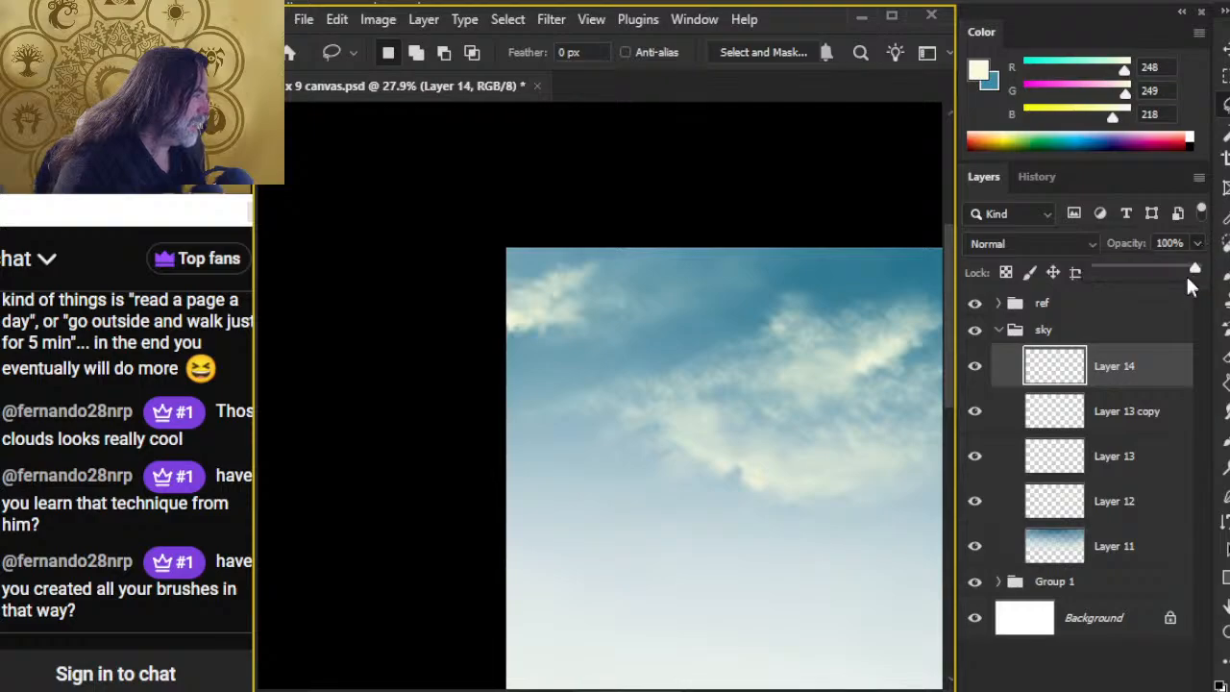
pyautogui.moveTo(1173, 269); pyautogui.dragTo(1139, 272)
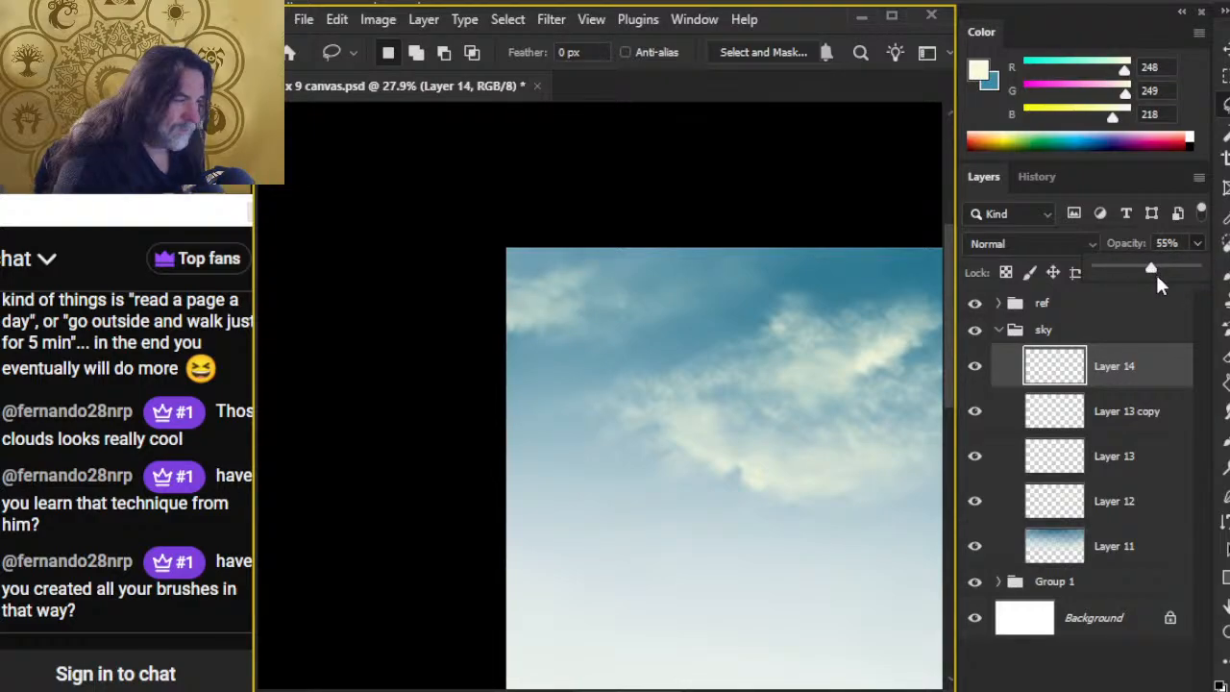
# Step: Add one new layer above Layer 14 and paint cream highlights on the small cloud in the sky's upper-left corner
pyautogui.hotkey('ctrl', 'alt', 'shift', 'n')
pyautogui.hotkey('ctrl', 'alt', 'shift', 'n')
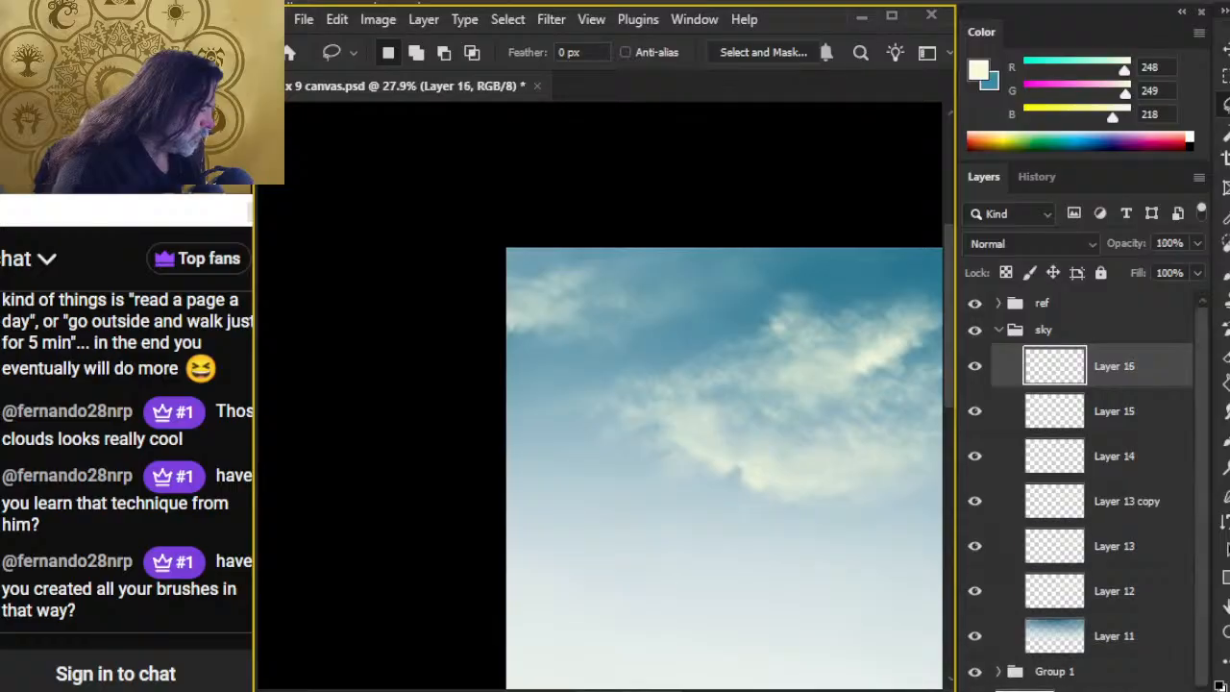
pyautogui.hotkey('ctrl', 'z')
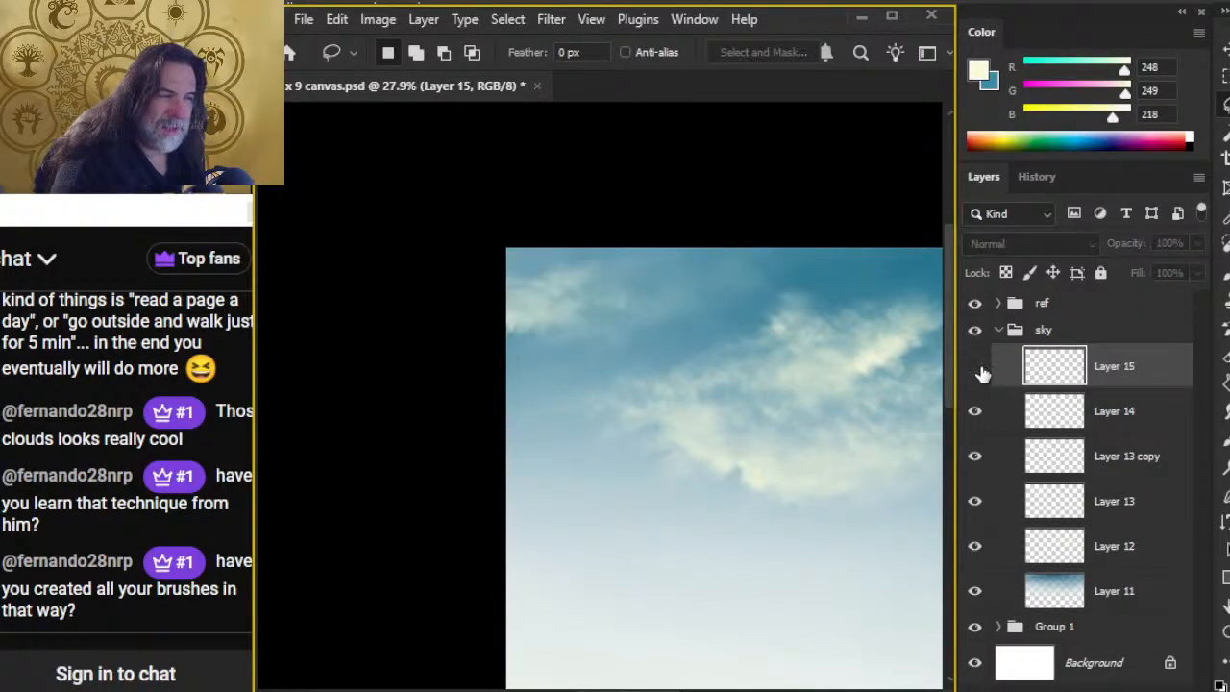
pyautogui.press('b')
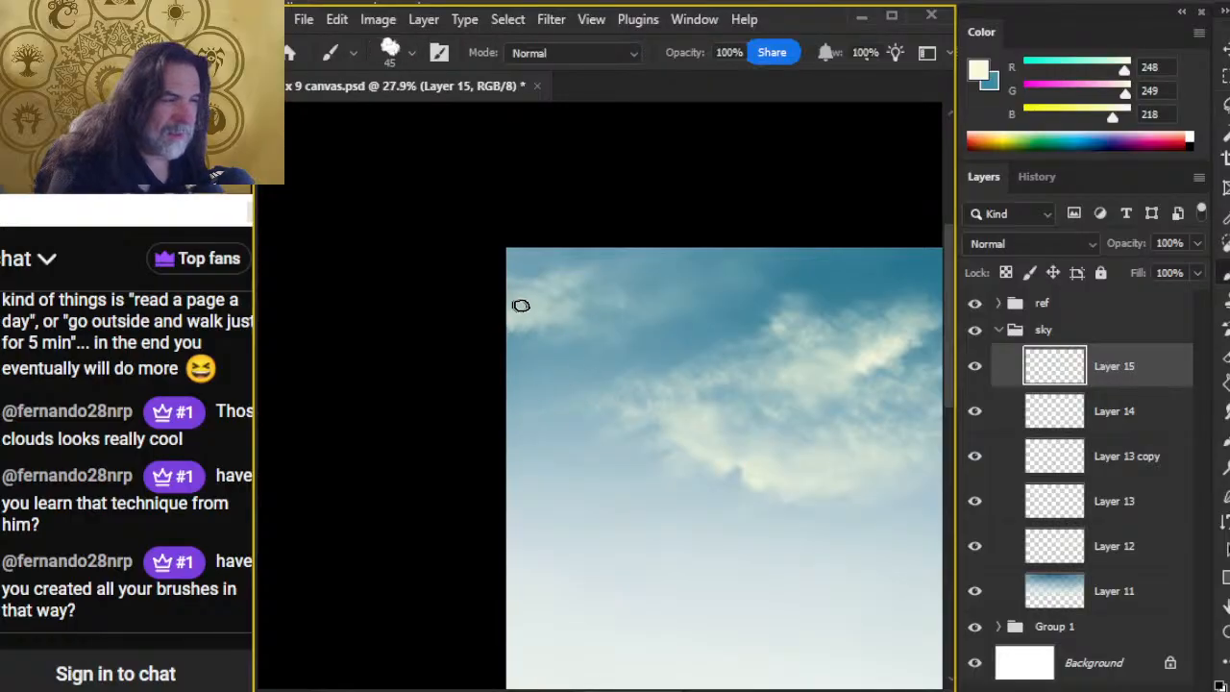
# Step: Smudge the corner cloud's highlights at 40% strength and soften them with the cloud-textured eraser at 20% opacity
pyautogui.press('r')
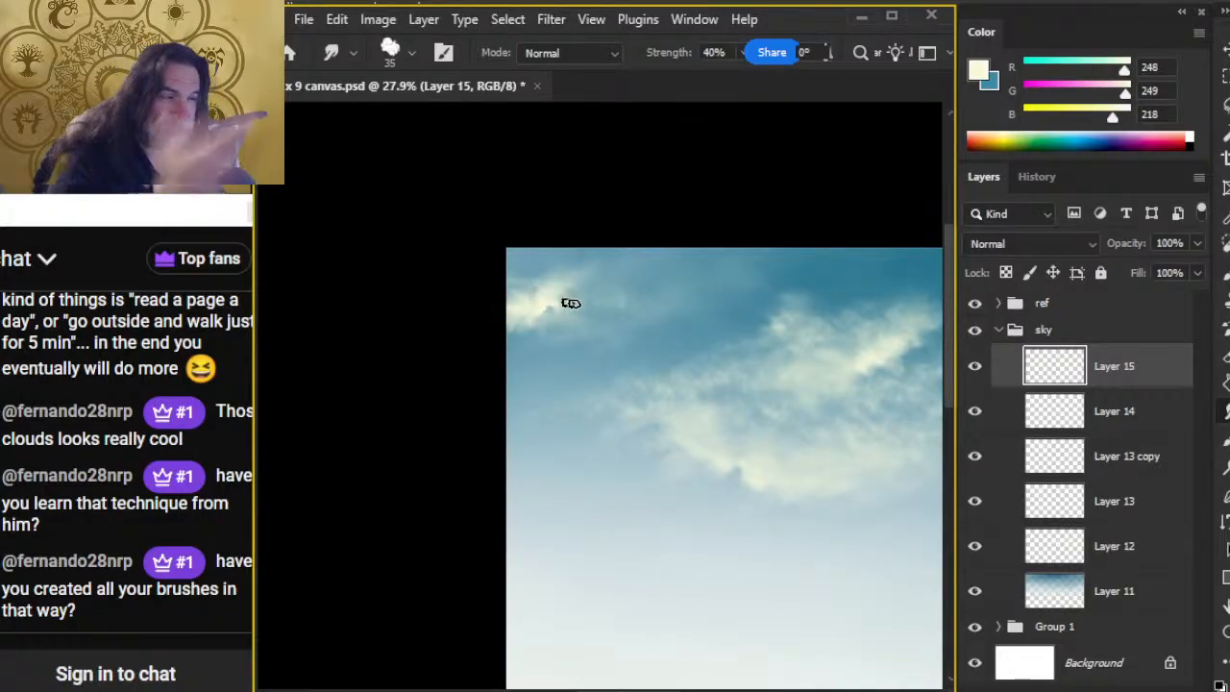
pyautogui.press('e')
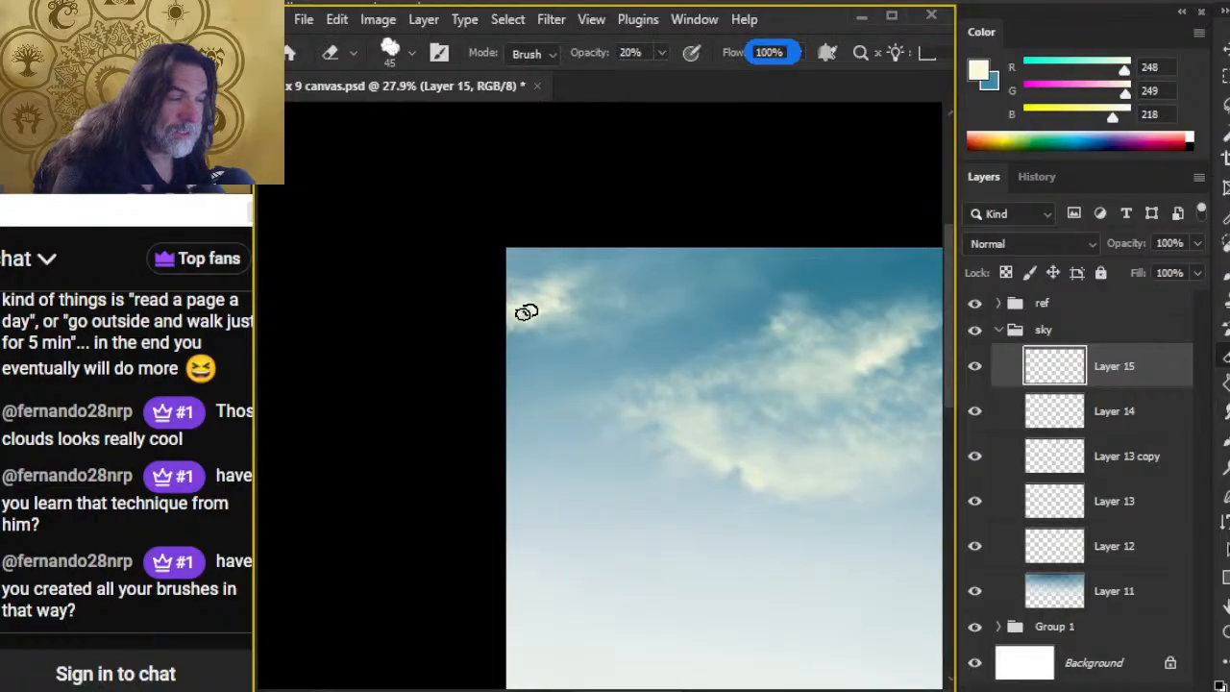
pyautogui.press('r')
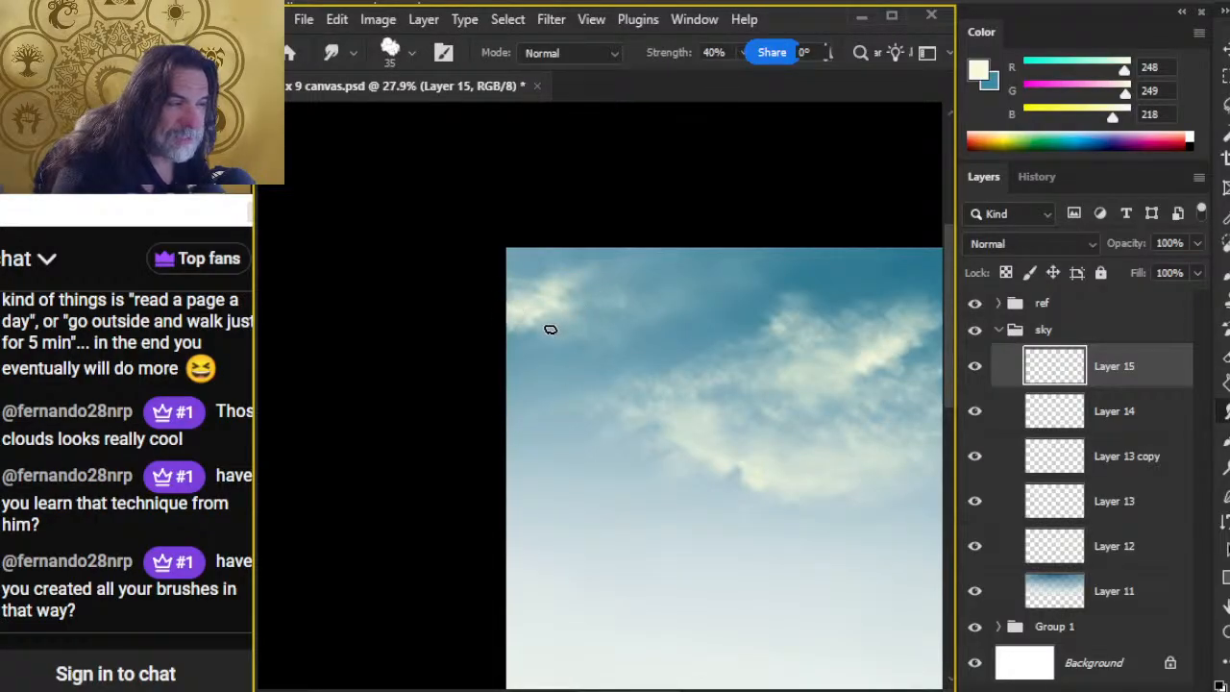
pyautogui.press('e')
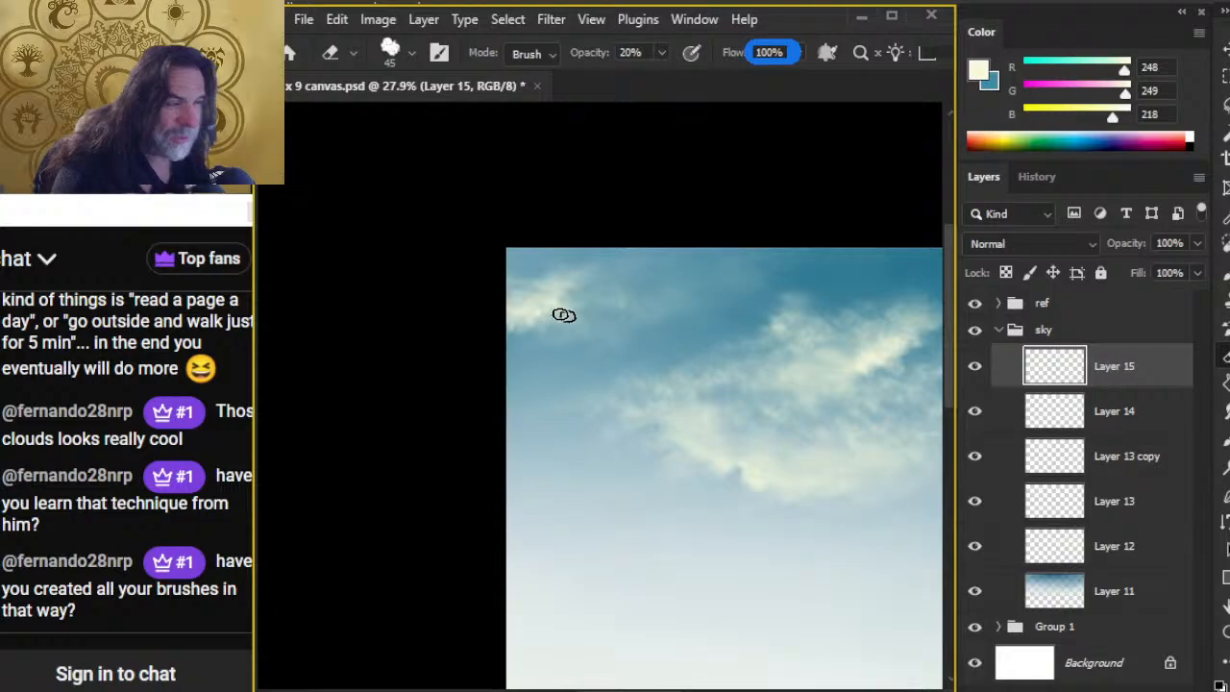
# Step: Free Transform the sky gradient on Layer 11 to 145.81% width and 116.32% height, extending it below the canvas
pyautogui.press('z')
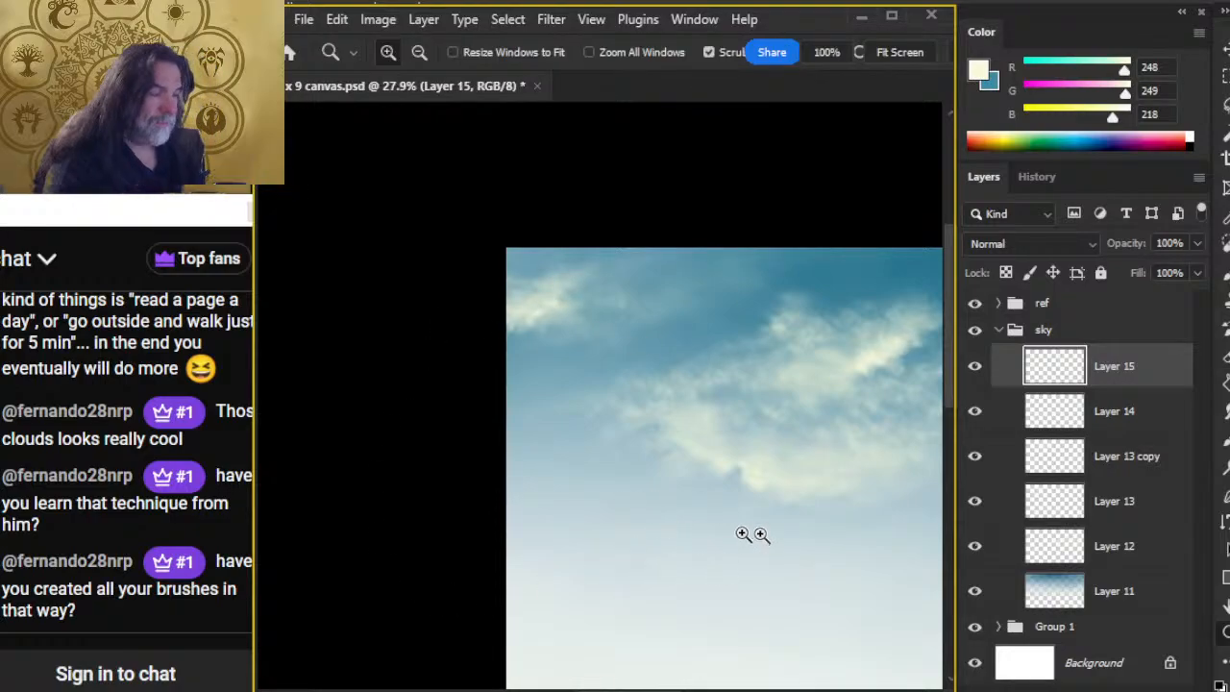
pyautogui.moveTo(761, 535); pyautogui.dragTo(760, 573)
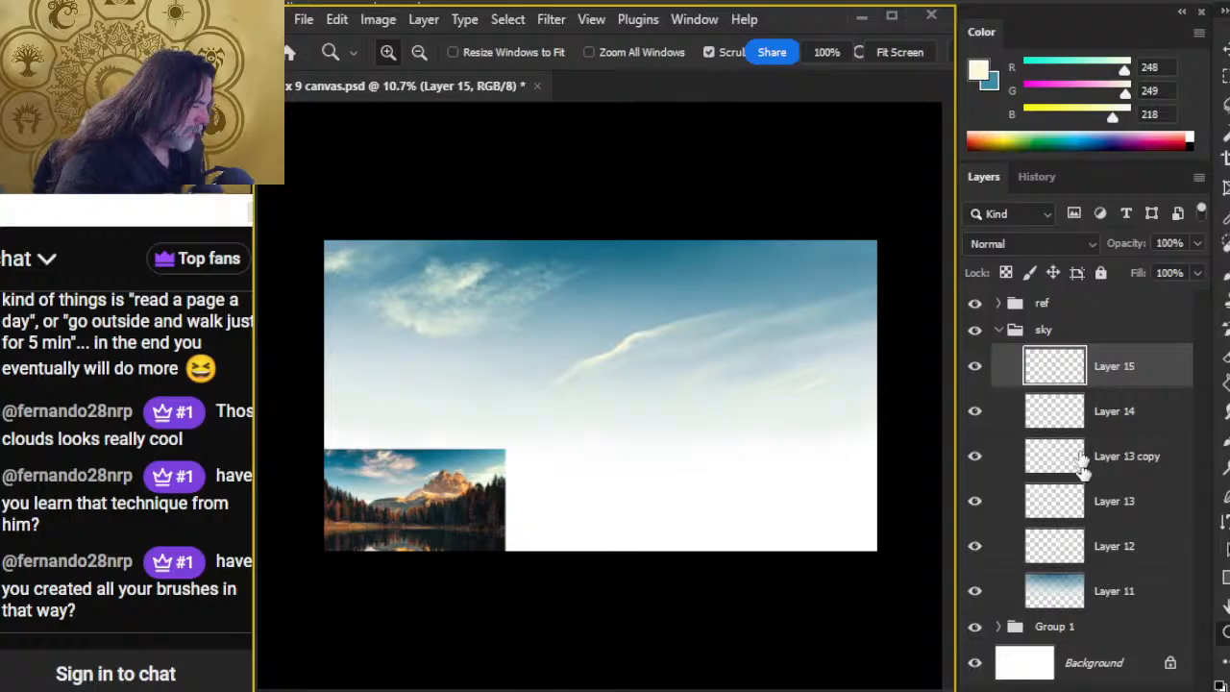
pyautogui.click(997, 330)
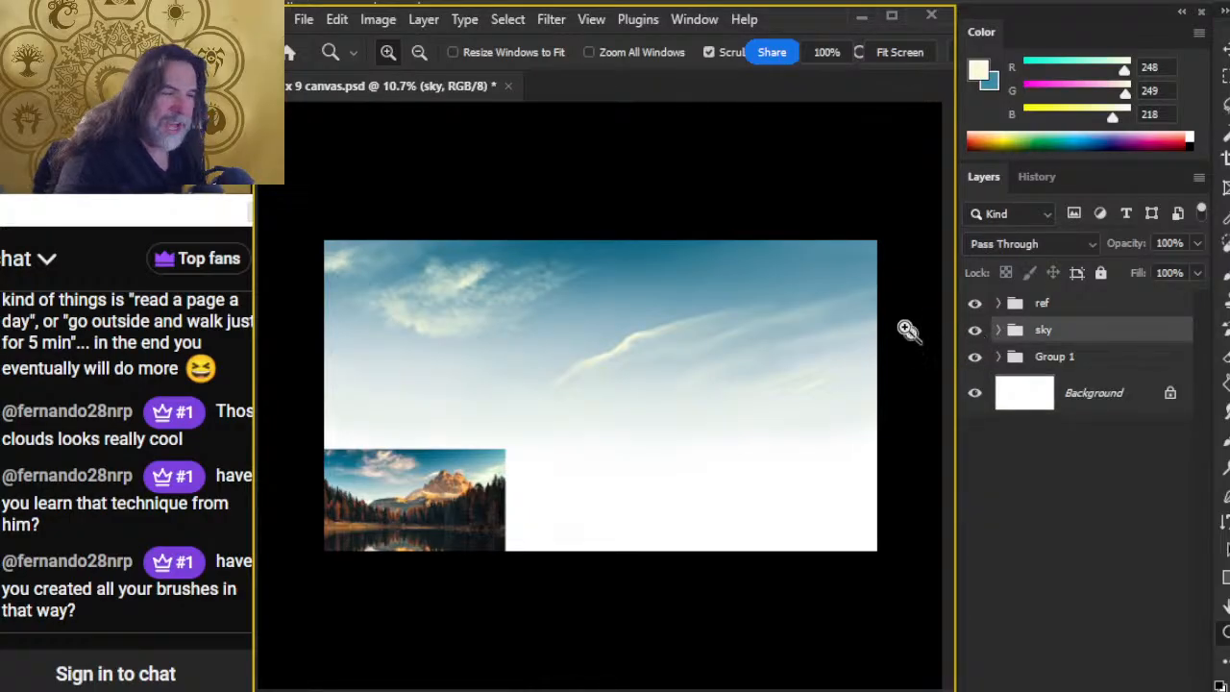
pyautogui.click(894, 288)
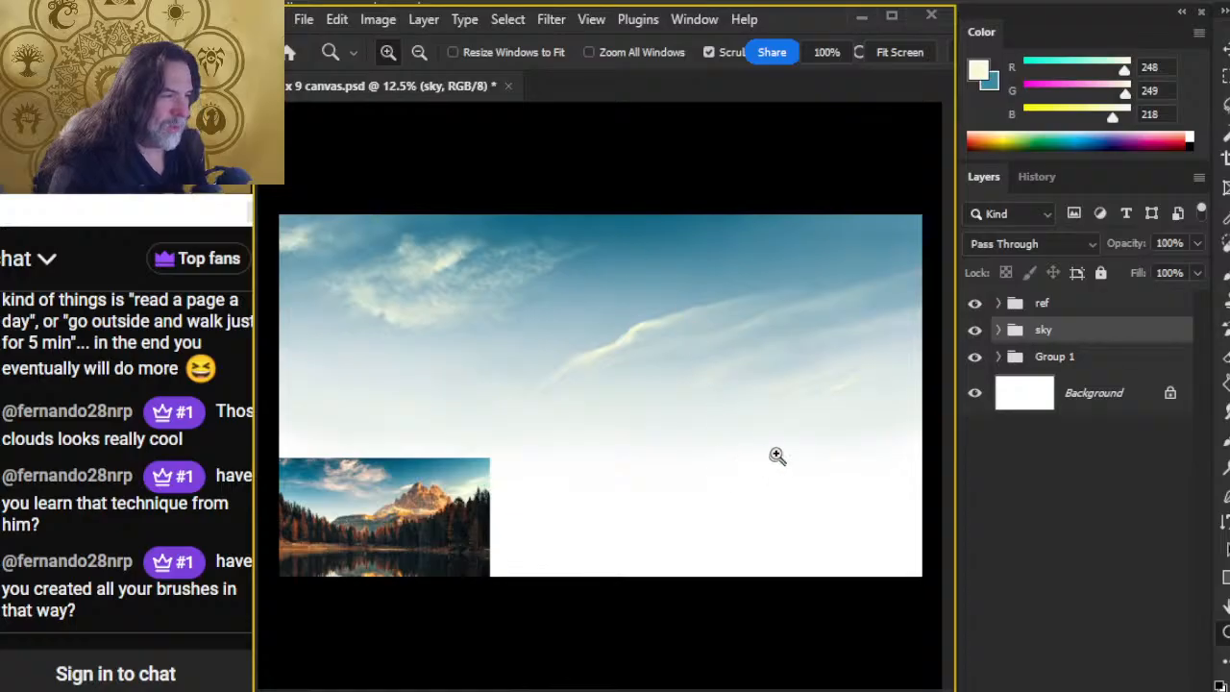
pyautogui.moveTo(776, 456); pyautogui.dragTo(716, 434)
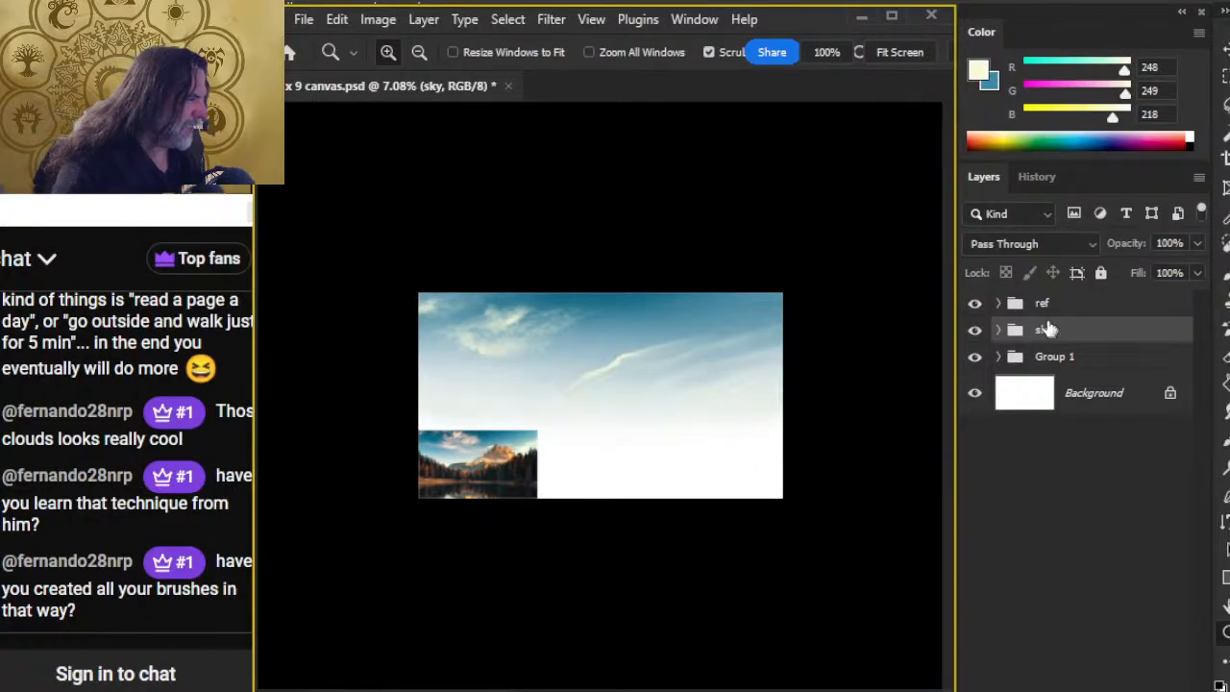
pyautogui.click(999, 331)
pyautogui.click(1085, 588)
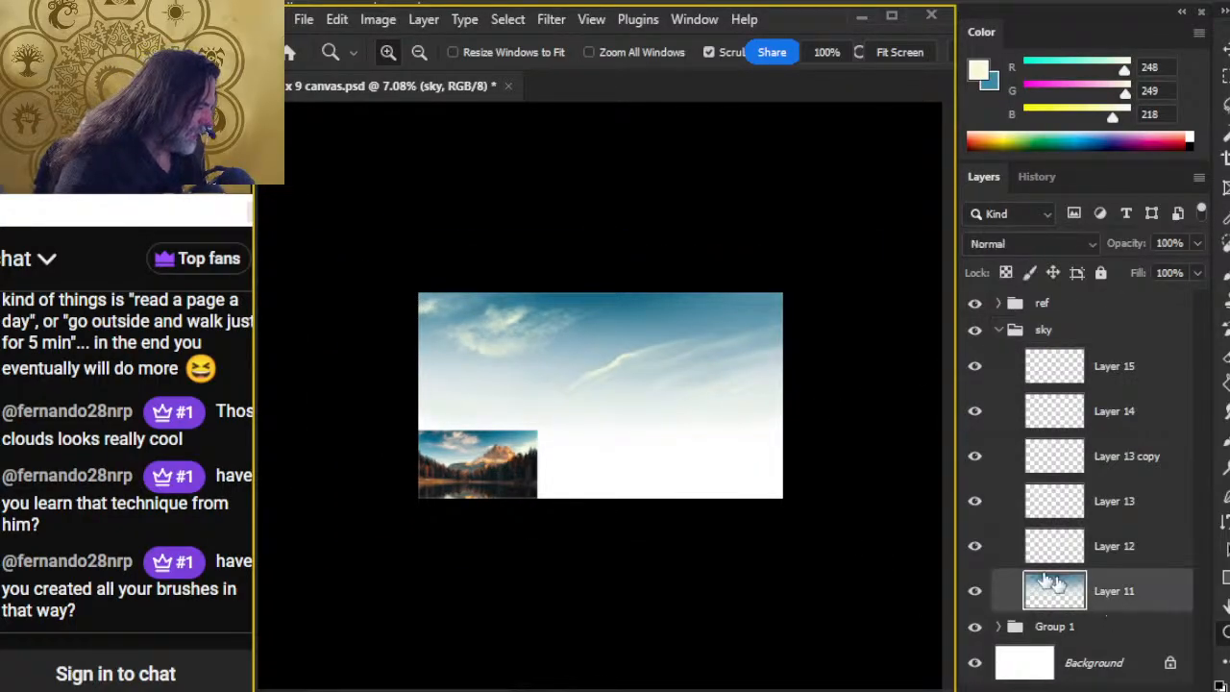
pyautogui.press('l')
pyautogui.rightClick(639, 369)
pyautogui.click(708, 578)
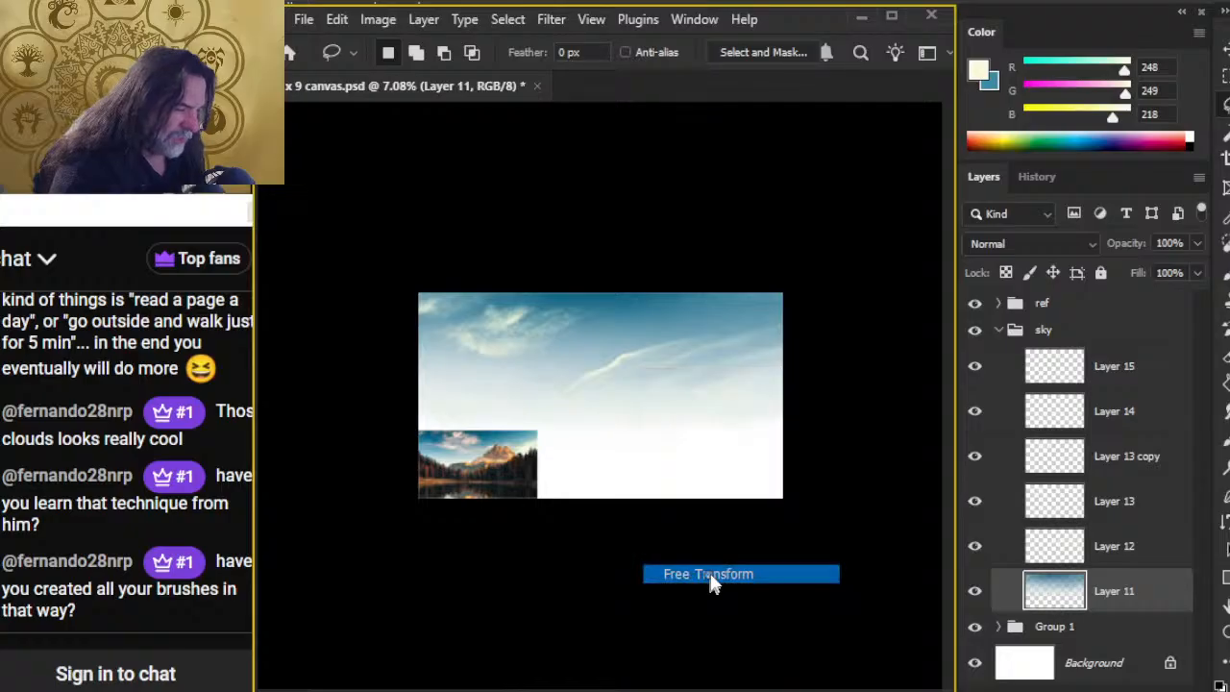
pyautogui.moveTo(609, 500); pyautogui.dragTo(596, 526)
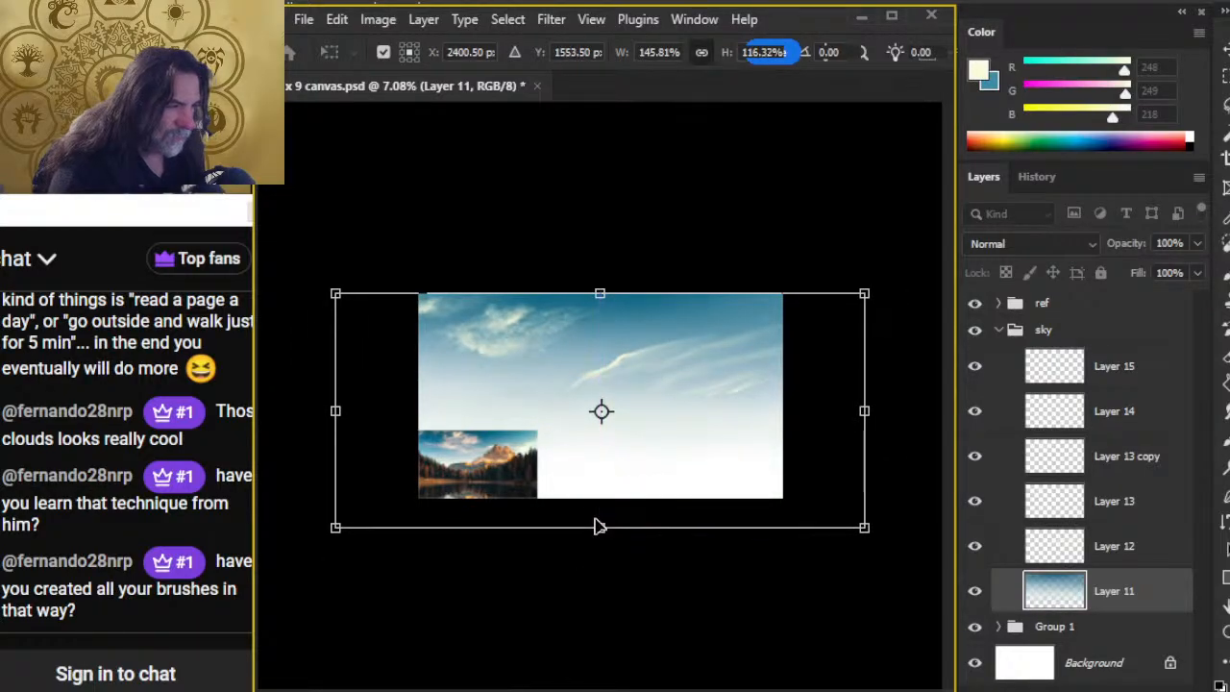
pyautogui.press('Return')
pyautogui.press('l')
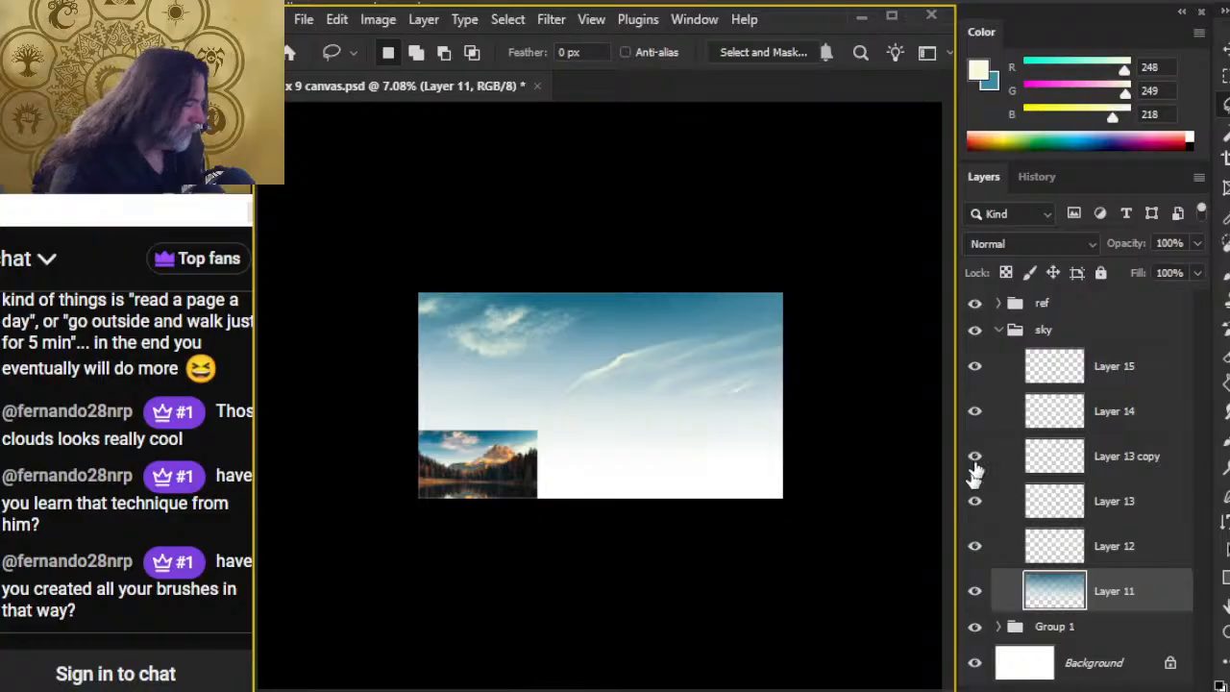
# Step: Add a new layer above the collapsed sky group, place it in its own group, and name the group "mountain"
pyautogui.click(1004, 332)
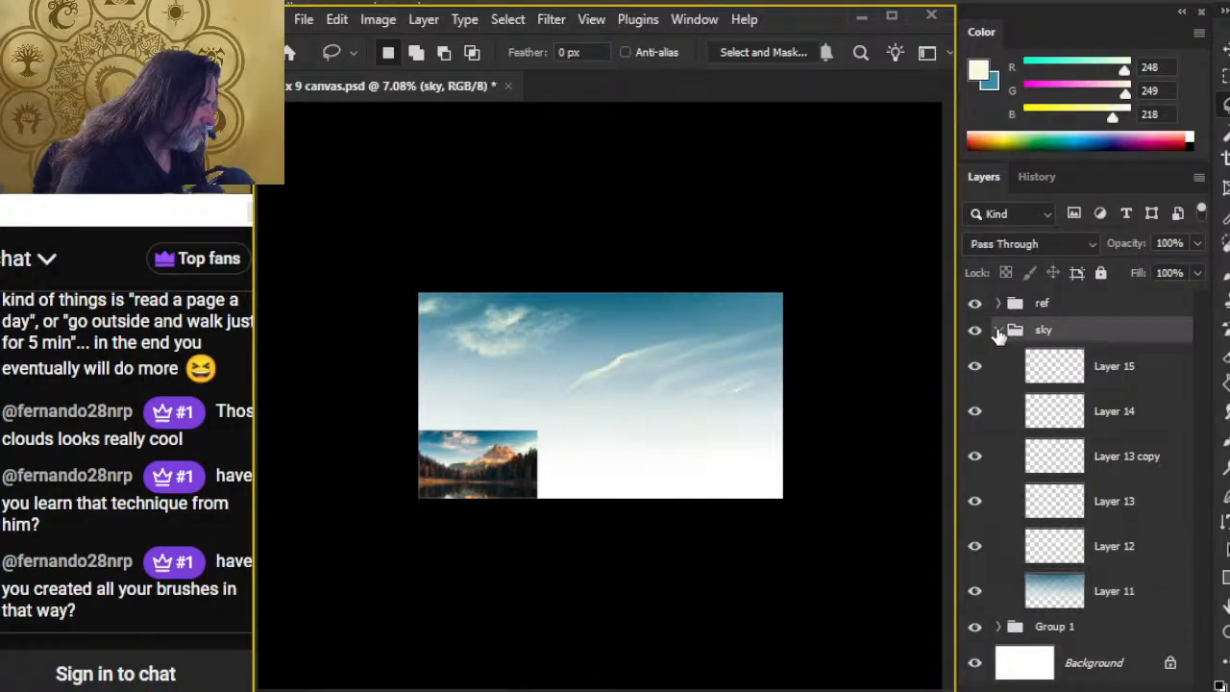
pyautogui.click(999, 330)
pyautogui.hotkey('ctrl', 'shift', 'alt', 'n')
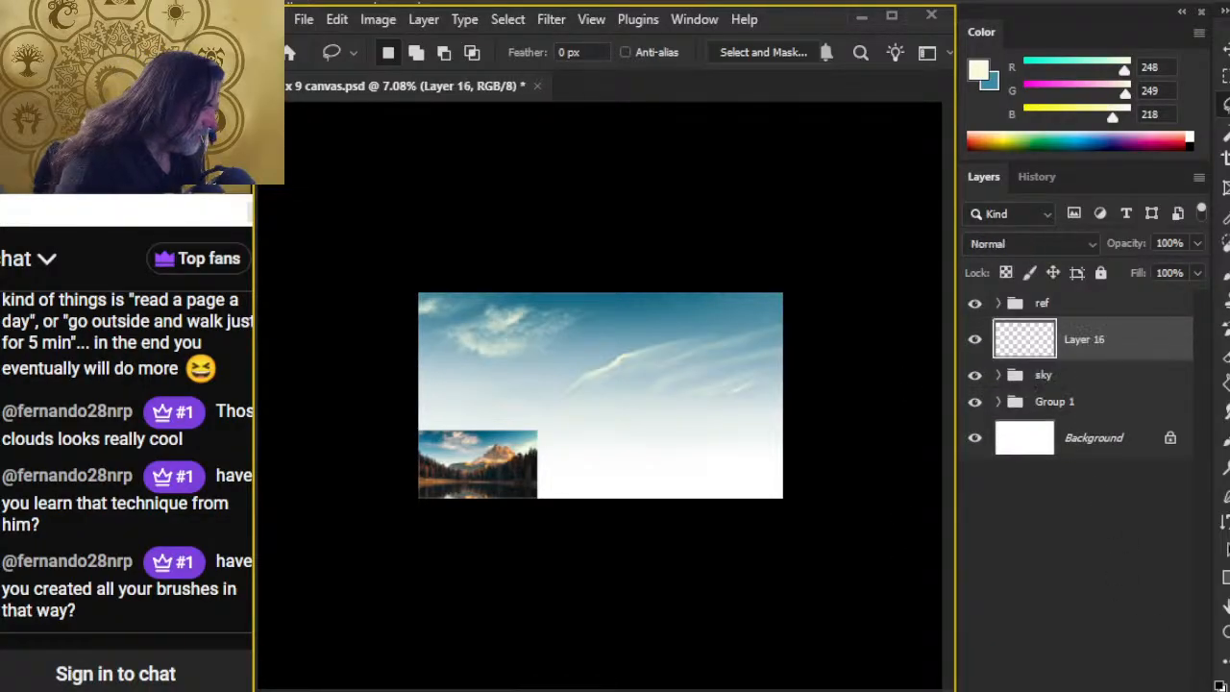
pyautogui.hotkey('ctrl', 'g')
pyautogui.doubleClick(1054, 331)
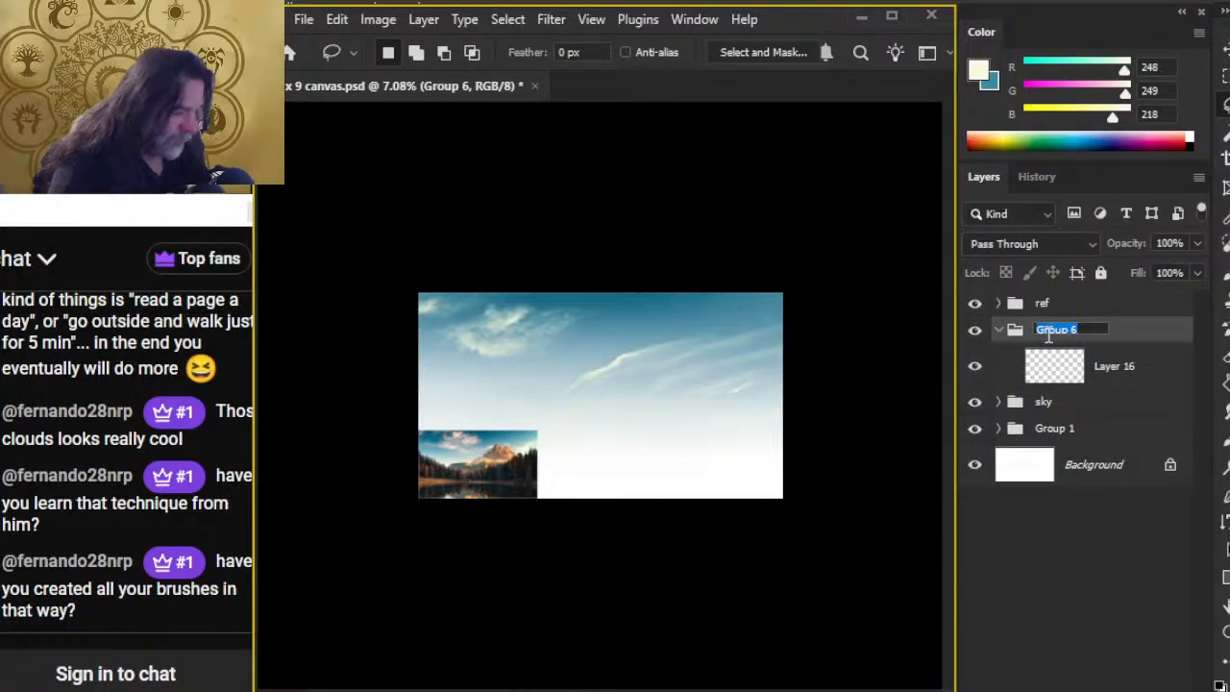
pyautogui.press('Return')
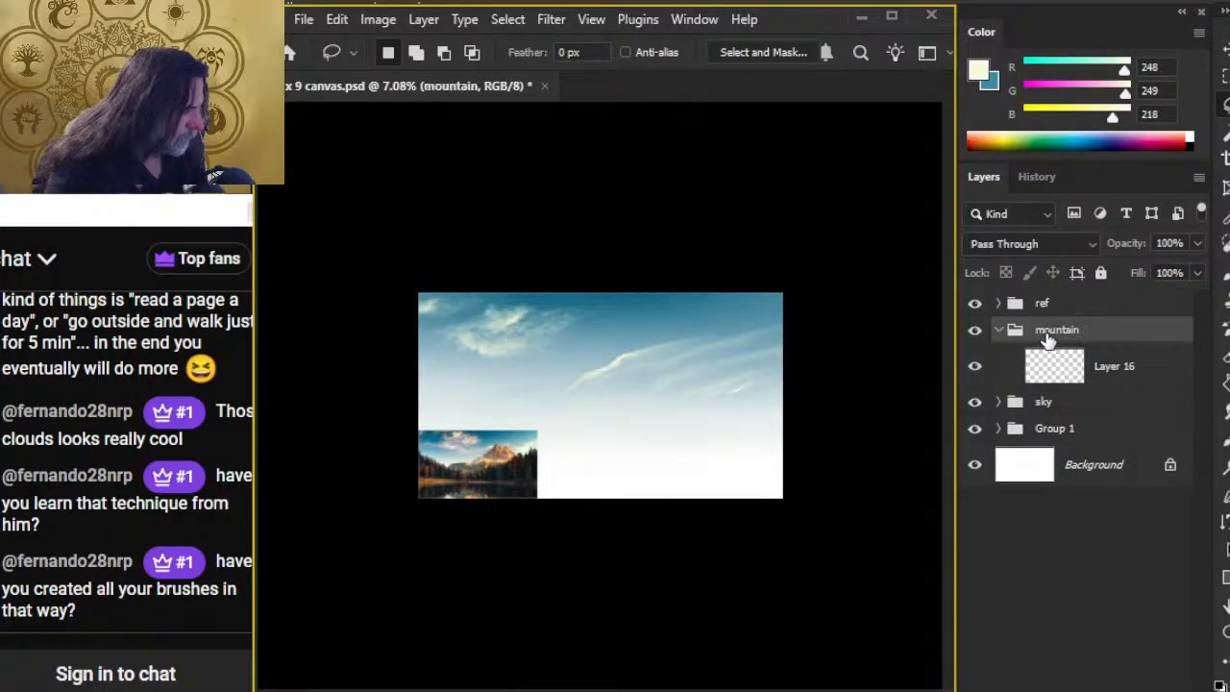
# Step: Sample dark grey rock tones from the reference mountain as foreground and background colours, with the foreground at RGB 73, 70, 67
pyautogui.press('z')
pyautogui.moveTo(499, 453); pyautogui.dragTo(621, 348)
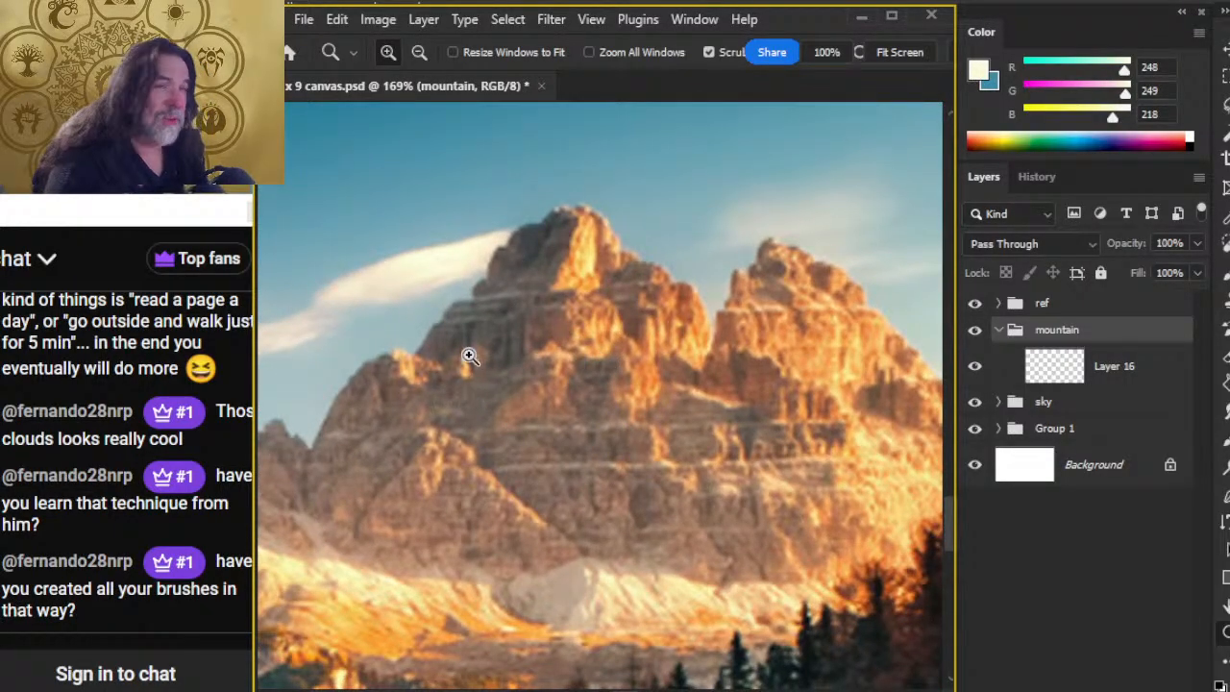
pyautogui.press('b')
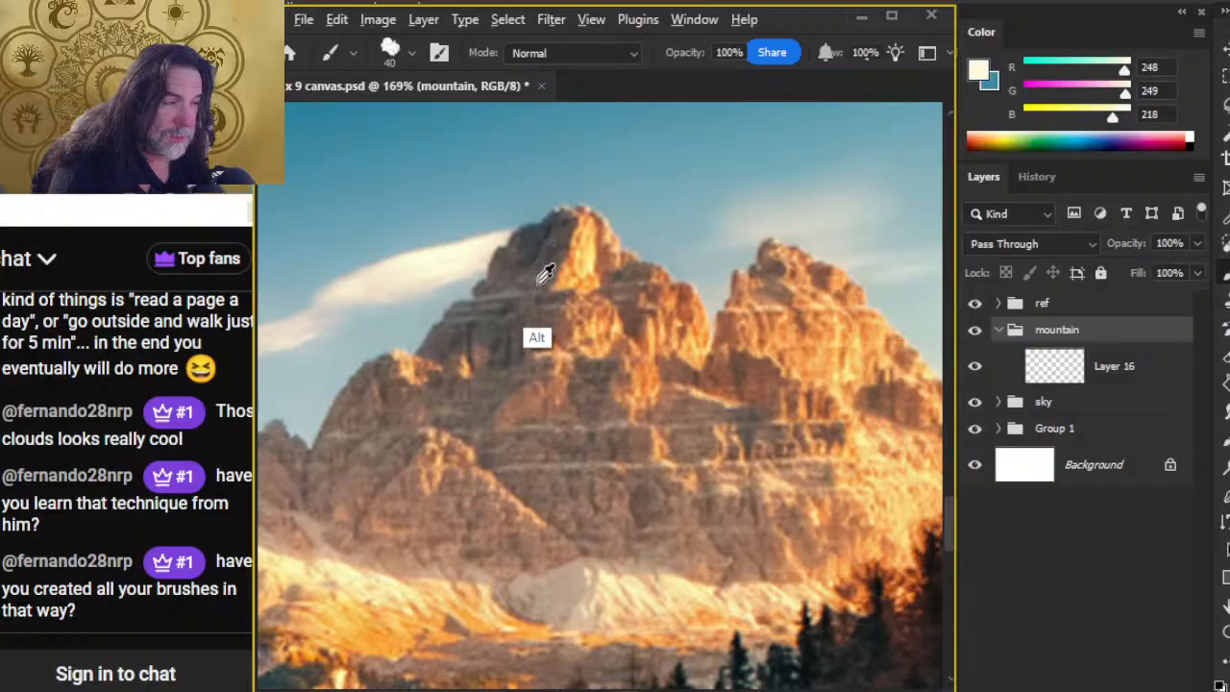
pyautogui.moveTo(557, 331)
pyautogui.mouseDown()
pyautogui.moveTo(569, 338)
pyautogui.moveTo(510, 323)
pyautogui.moveTo(509, 356)
pyautogui.moveTo(489, 336)
pyautogui.mouseUp()
pyautogui.press('x')
pyautogui.press('x')
pyautogui.press('x')
pyautogui.press('x')
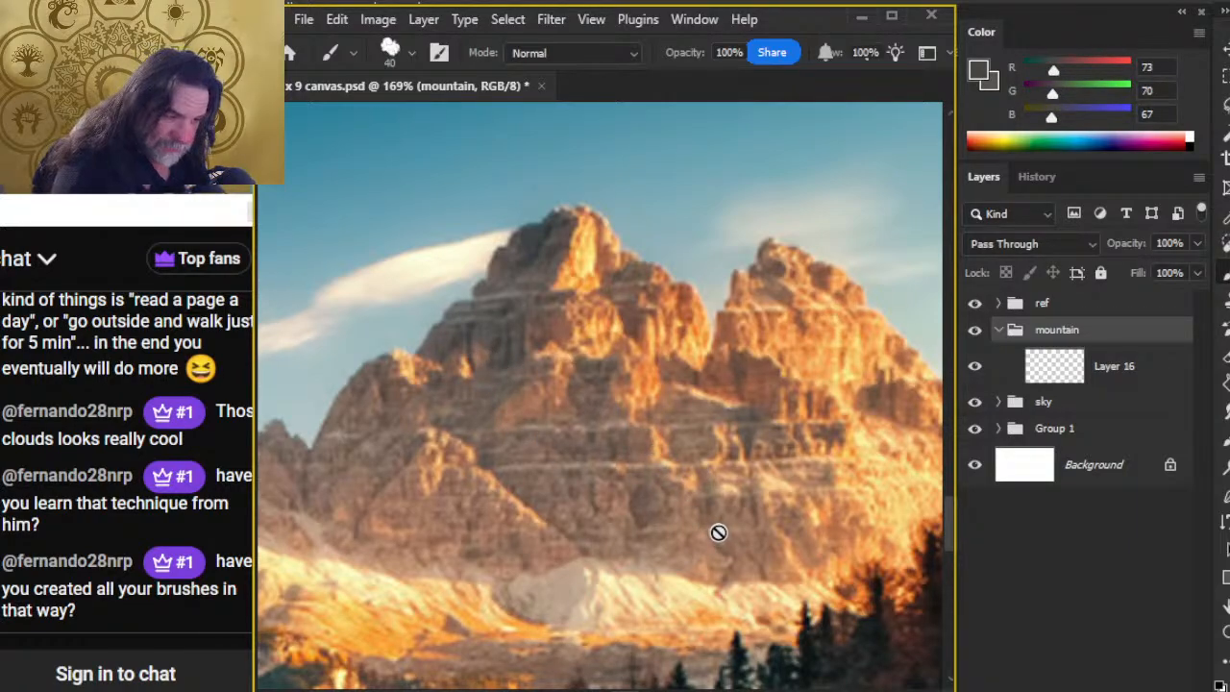
# Step: Compare the reference peak's shadow and sunlit colours, then sample its shaded side as the foreground colour, RGB 55, 58, 62
pyautogui.moveTo(735, 538); pyautogui.dragTo(643, 554)
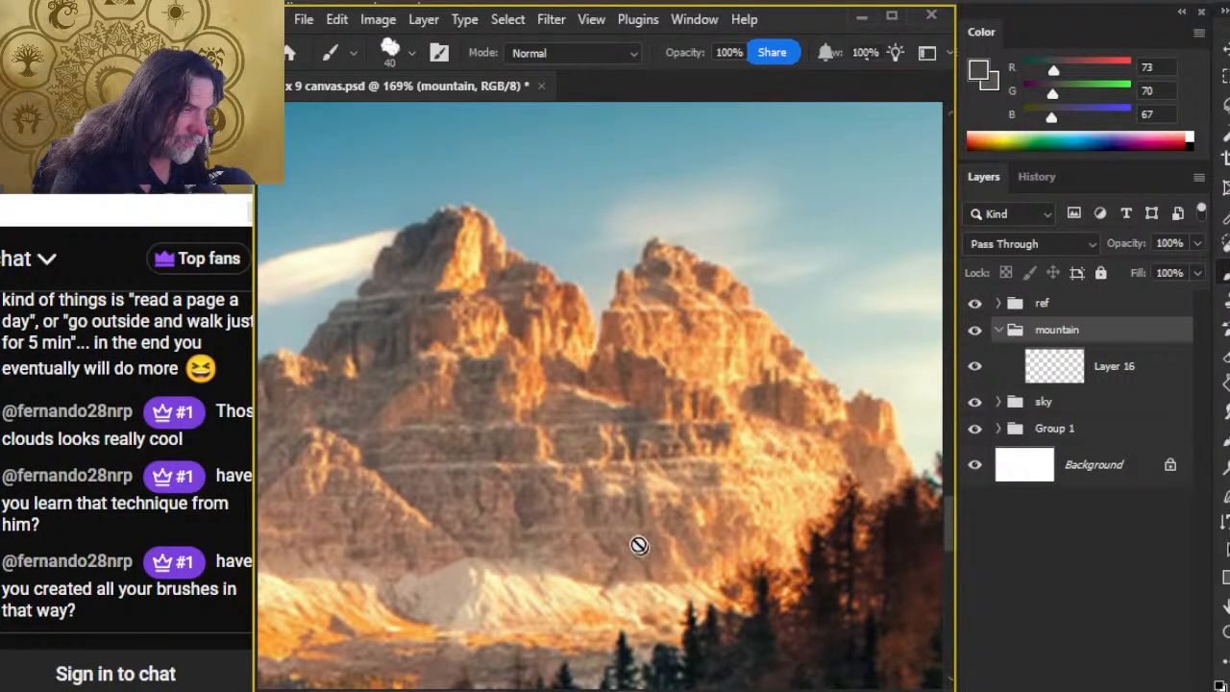
pyautogui.keyDown('alt'); pyautogui.click(431, 235); pyautogui.keyUp('alt')
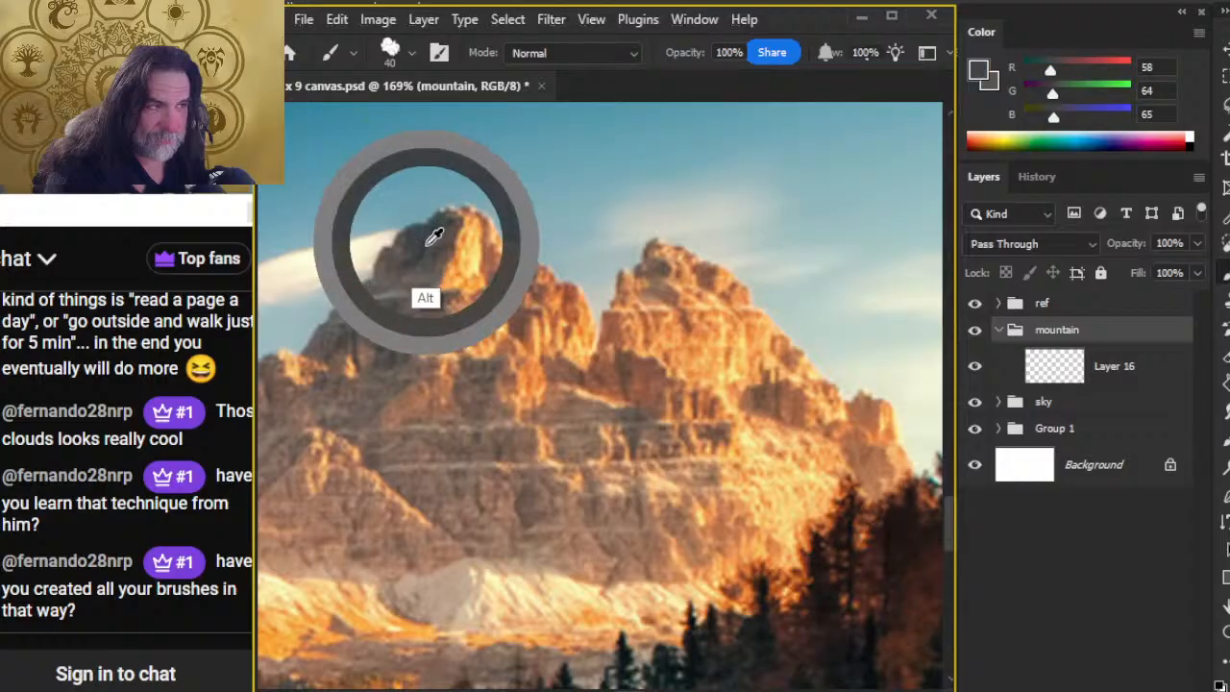
pyautogui.keyDown('alt'); pyautogui.click(481, 236); pyautogui.keyUp('alt')
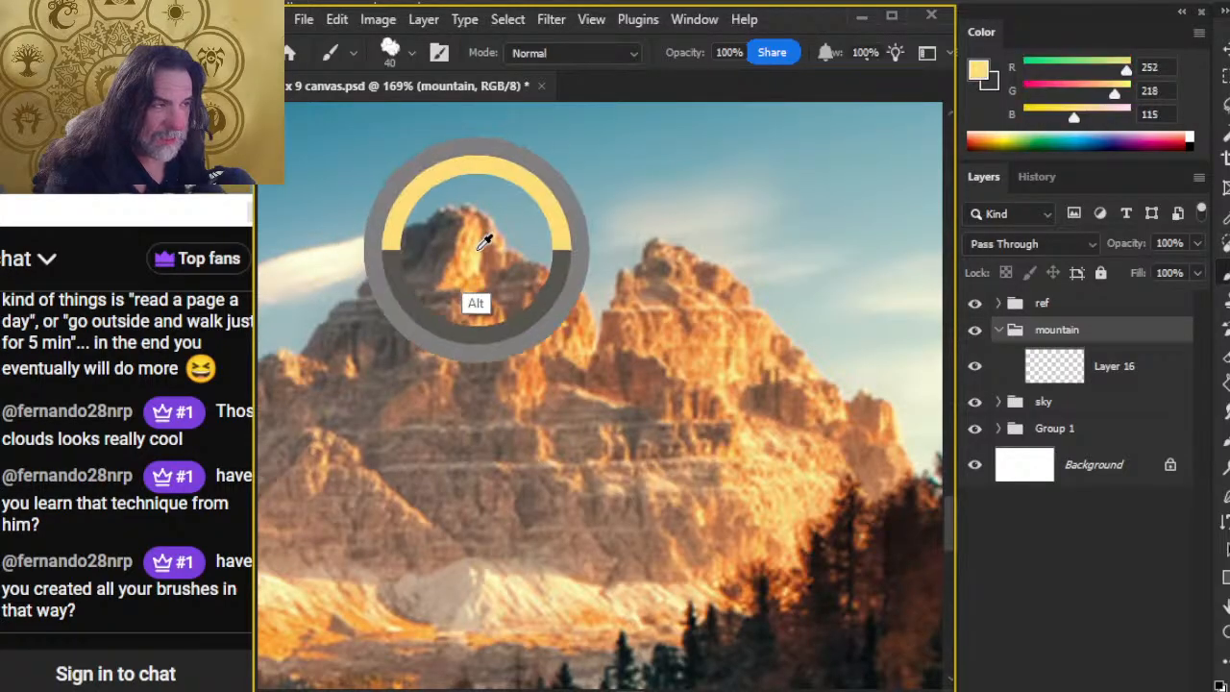
pyautogui.keyDown('alt'); pyautogui.click(475, 241); pyautogui.keyUp('alt')
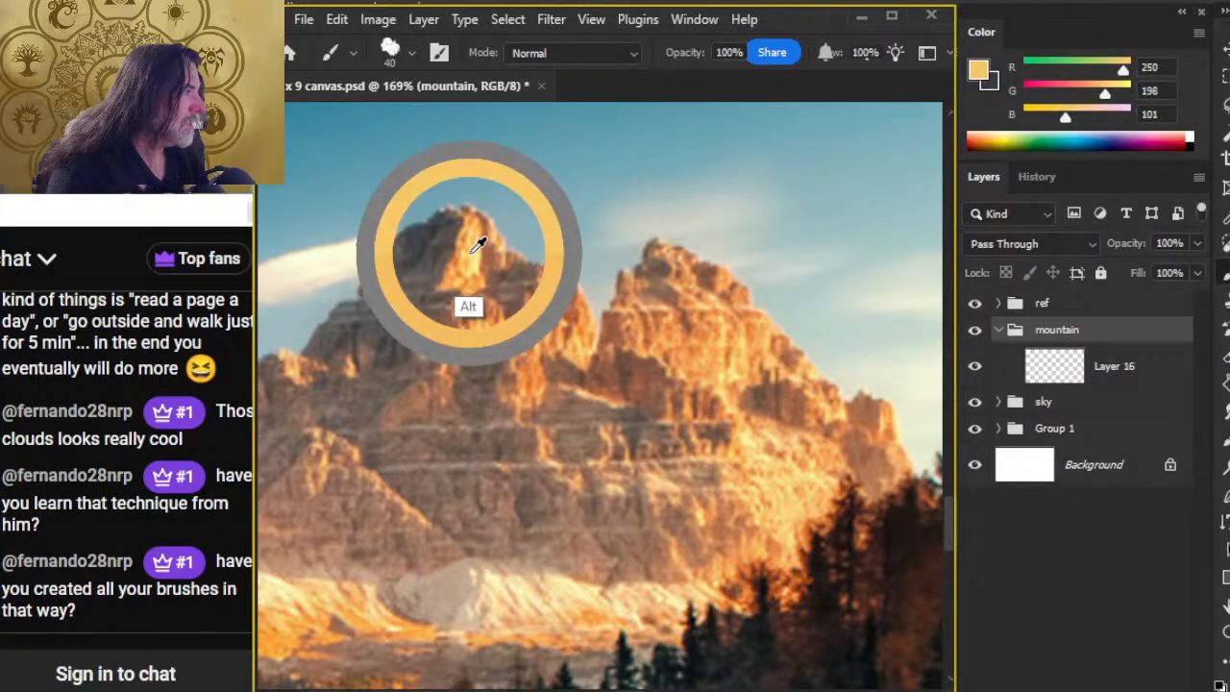
pyautogui.moveTo(475, 235); pyautogui.dragTo(428, 271)
# Step: Scale the ref group down to a smaller reference image anchored in the canvas's lower-left corner
pyautogui.press('z')
pyautogui.moveTo(654, 387); pyautogui.dragTo(619, 423)
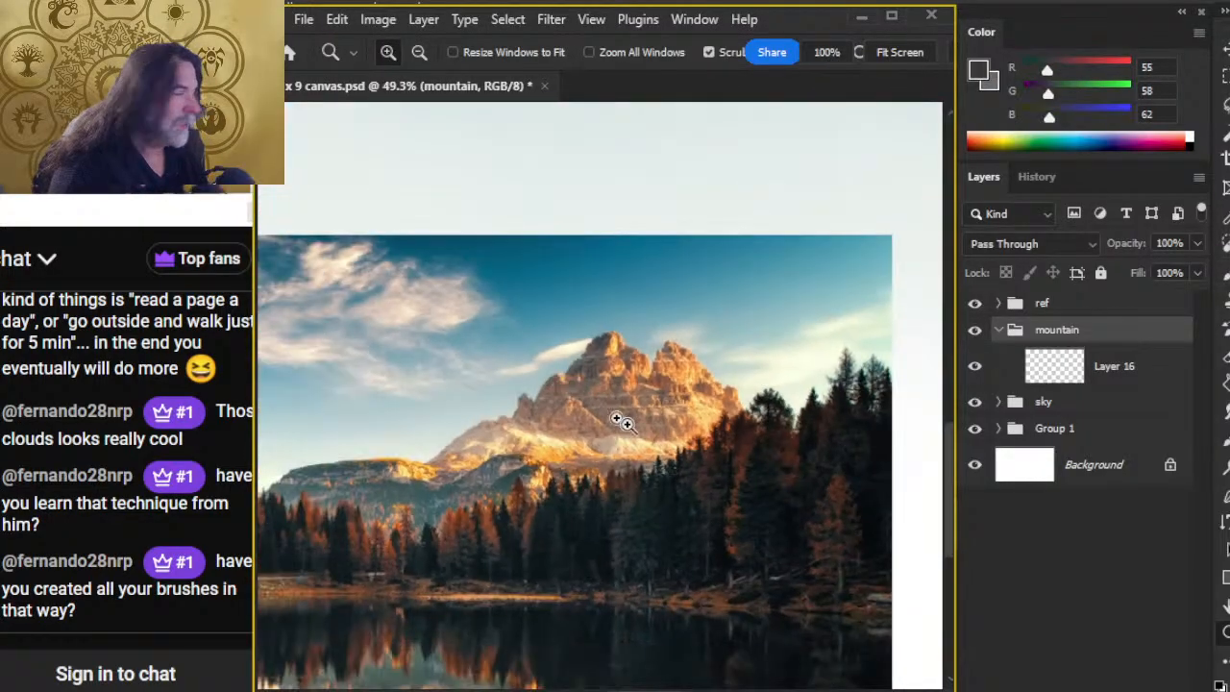
pyautogui.moveTo(765, 495); pyautogui.dragTo(325, 493)
pyautogui.moveTo(711, 446); pyautogui.dragTo(631, 450)
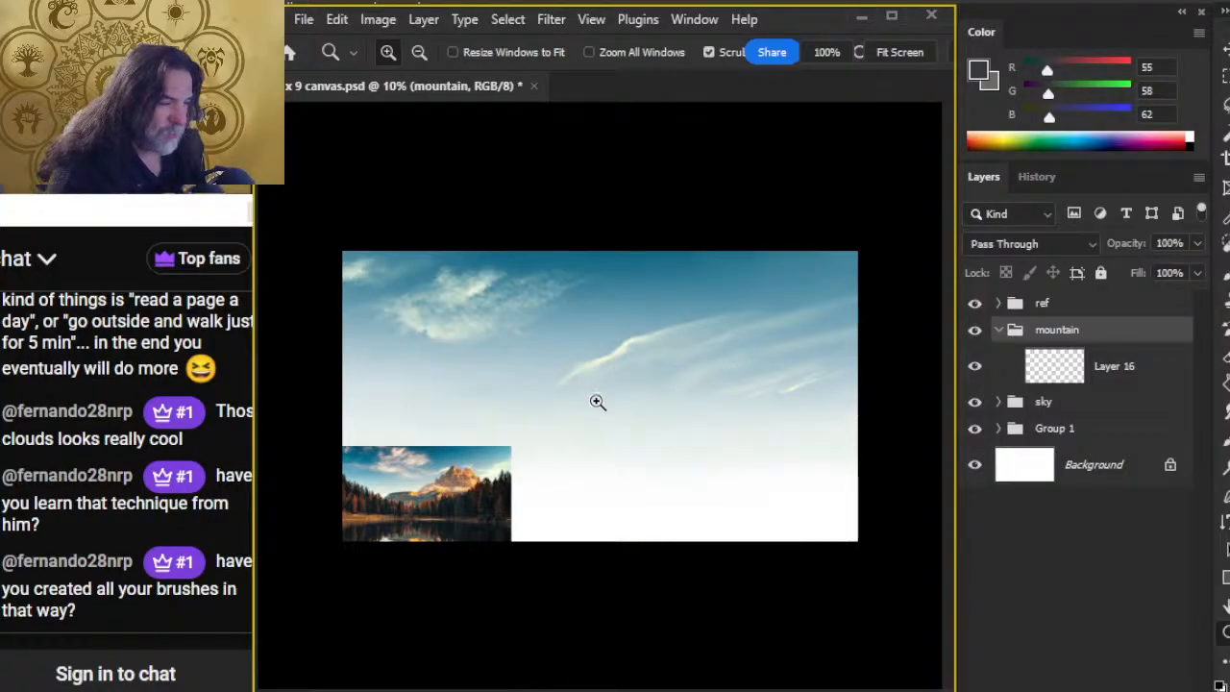
pyautogui.click(1114, 308)
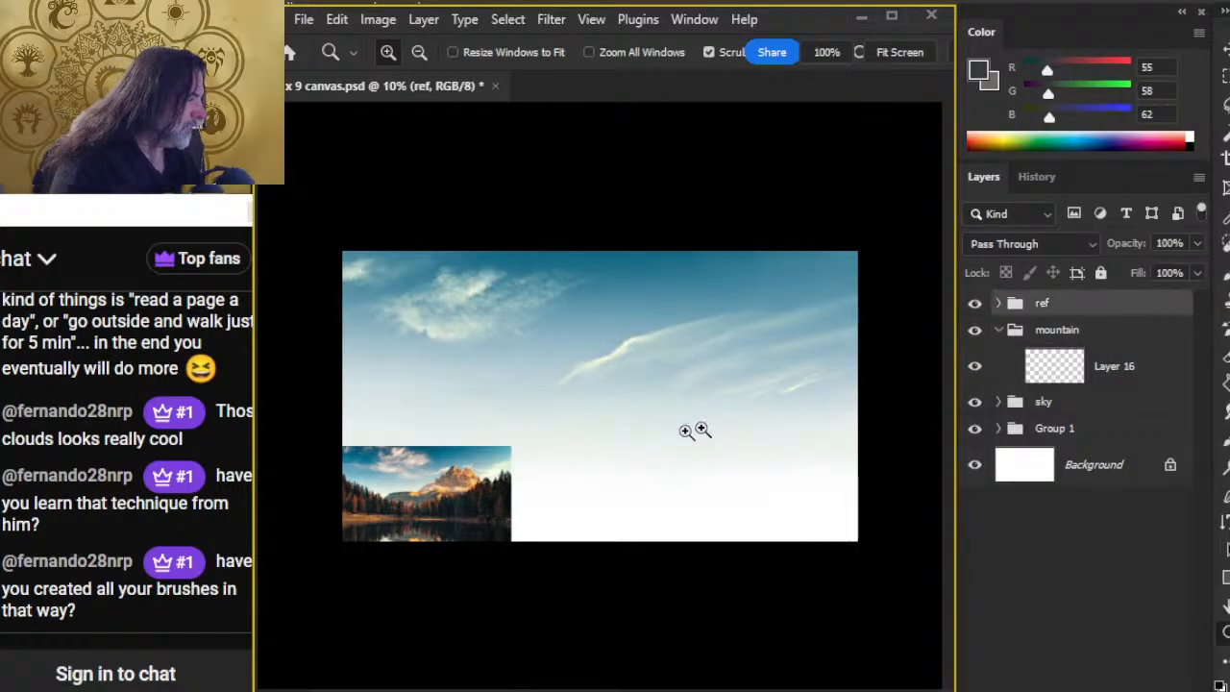
pyautogui.press('v')
pyautogui.moveTo(670, 475); pyautogui.dragTo(632, 492)
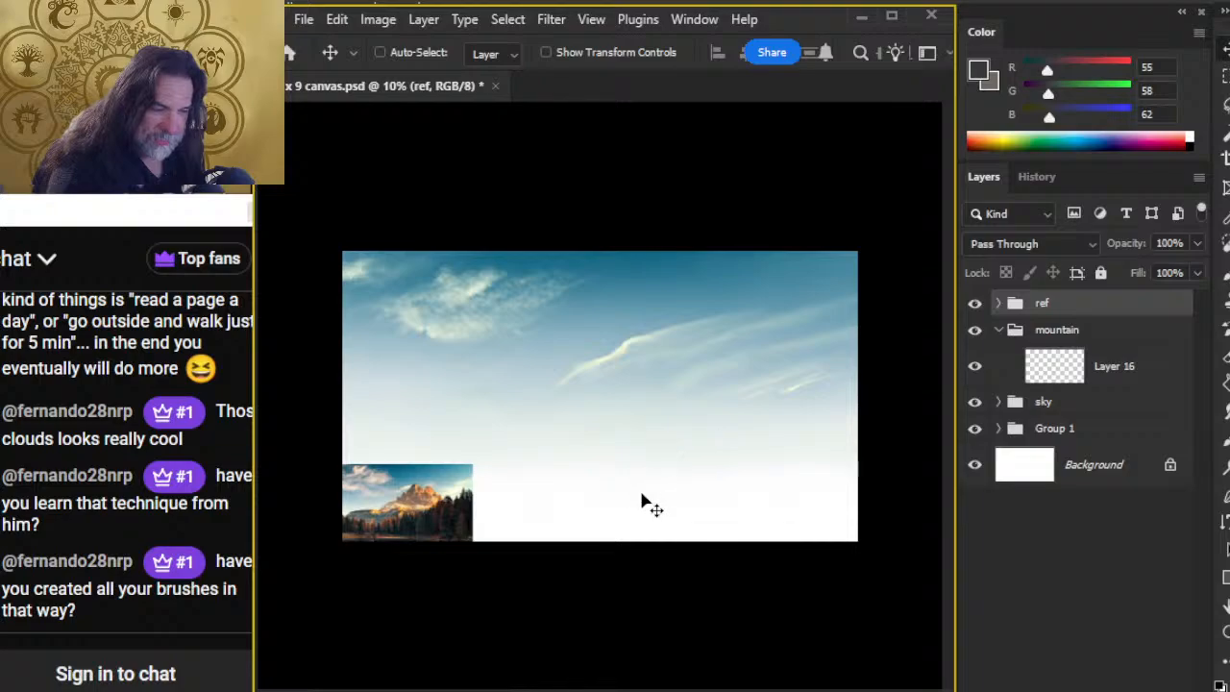
# Step: Stamp a dark grey diagonal mountain slope on Layer 16, right of the upper-left clouds, using the ragged-edged brush at 1300 px
pyautogui.click(1098, 363)
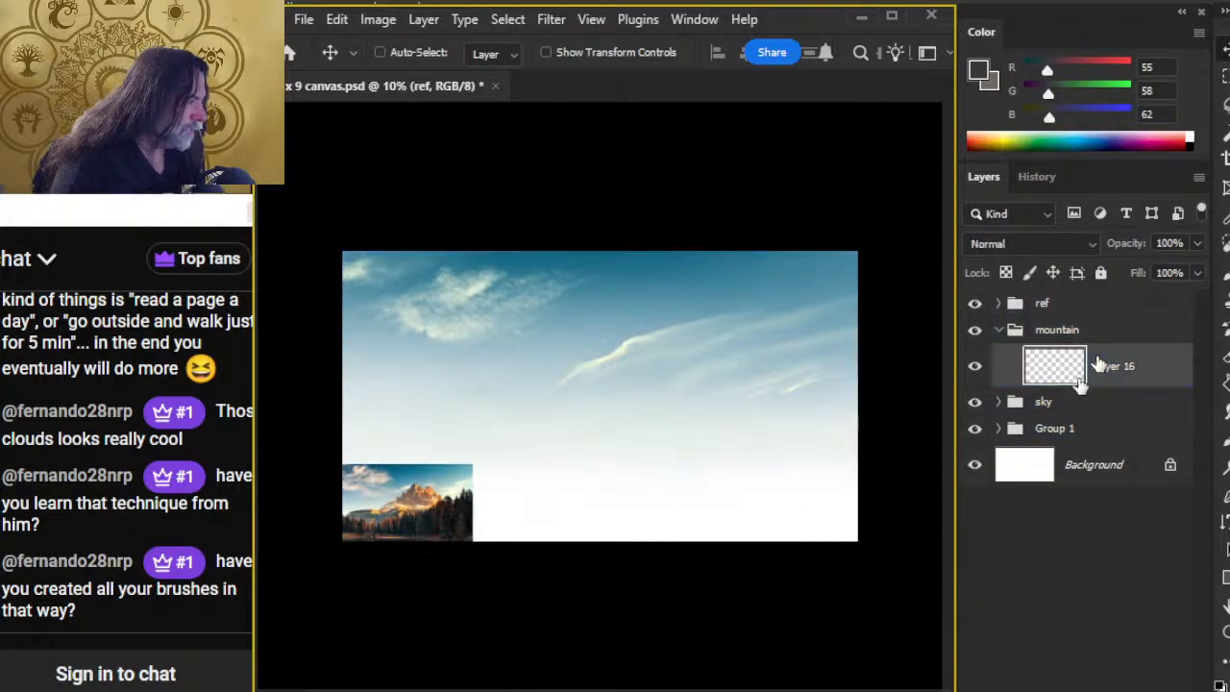
pyautogui.press('b')
pyautogui.rightClick(582, 316)
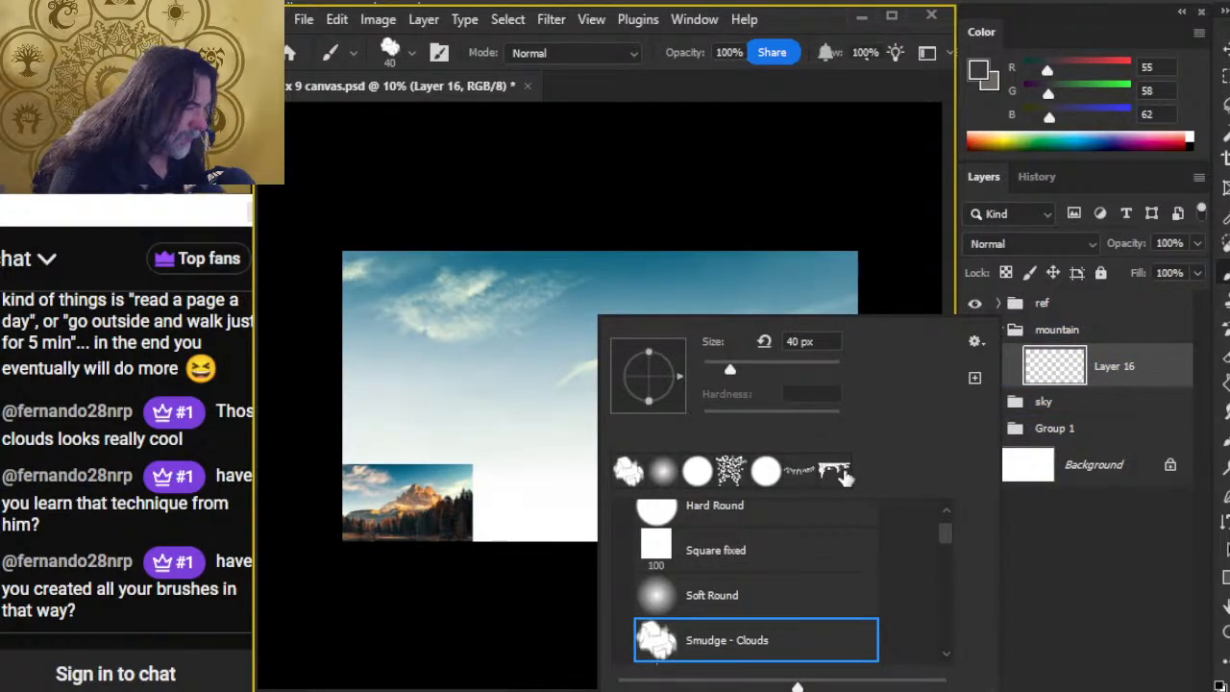
pyautogui.click(838, 472)
pyautogui.click(738, 91)
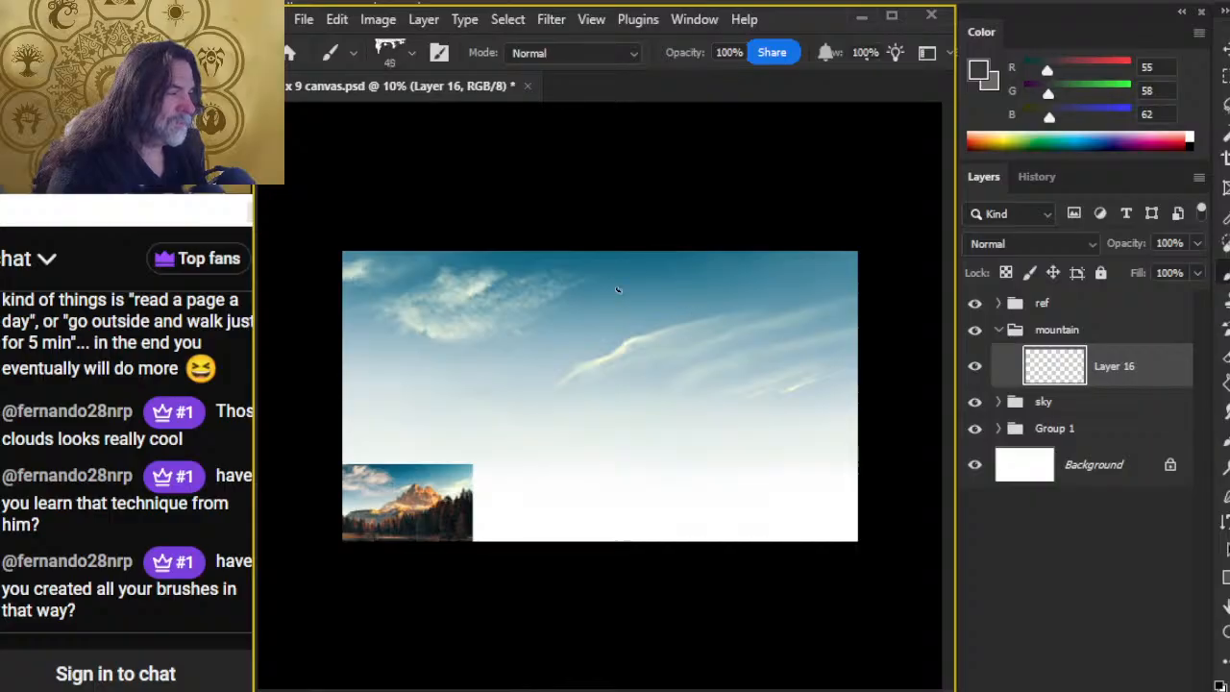
pyautogui.press(']')
pyautogui.press(']')
pyautogui.press(']')
pyautogui.press(']')
pyautogui.press(']')
pyautogui.press(']')
pyautogui.press(']')
pyautogui.press(']')
pyautogui.press(']')
pyautogui.press(']')
pyautogui.press(']')
pyautogui.press(']')
pyautogui.press(']')
pyautogui.press(']')
pyautogui.press(']')
pyautogui.press(']')
pyautogui.click(675, 322)
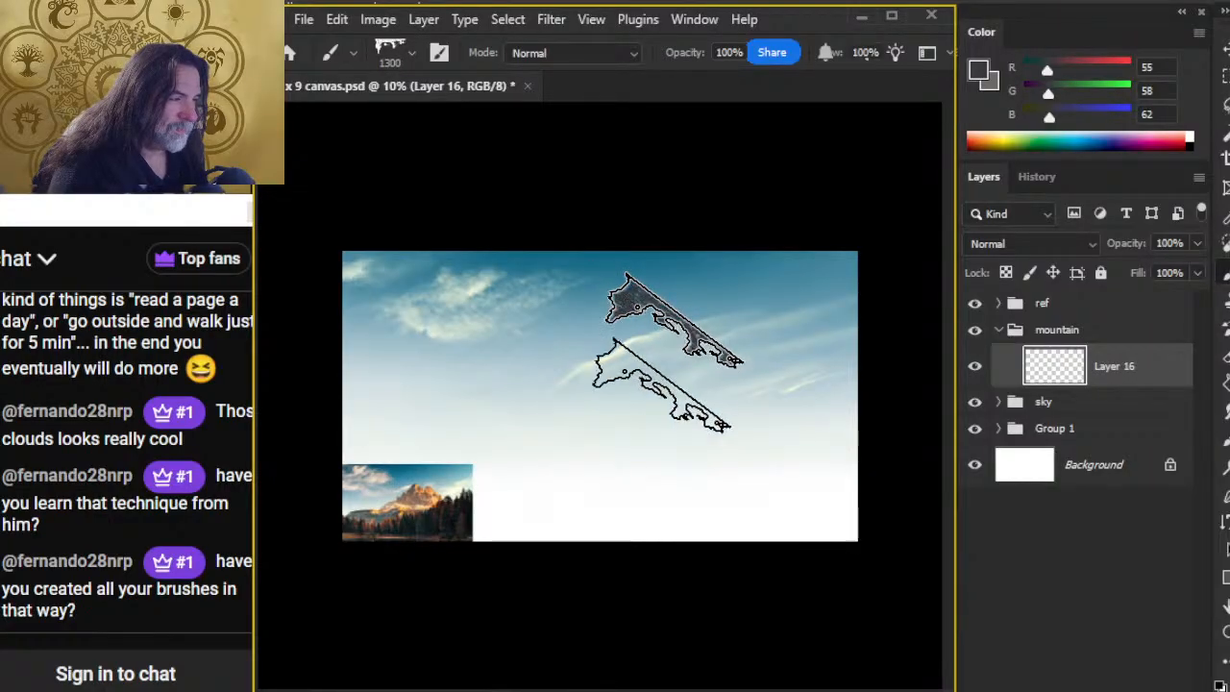
# Step: Inspect the stamped dark grey slope's ragged edge up close and undo the stamp on Layer 16
pyautogui.press('z')
pyautogui.moveTo(720, 370); pyautogui.dragTo(850, 420)
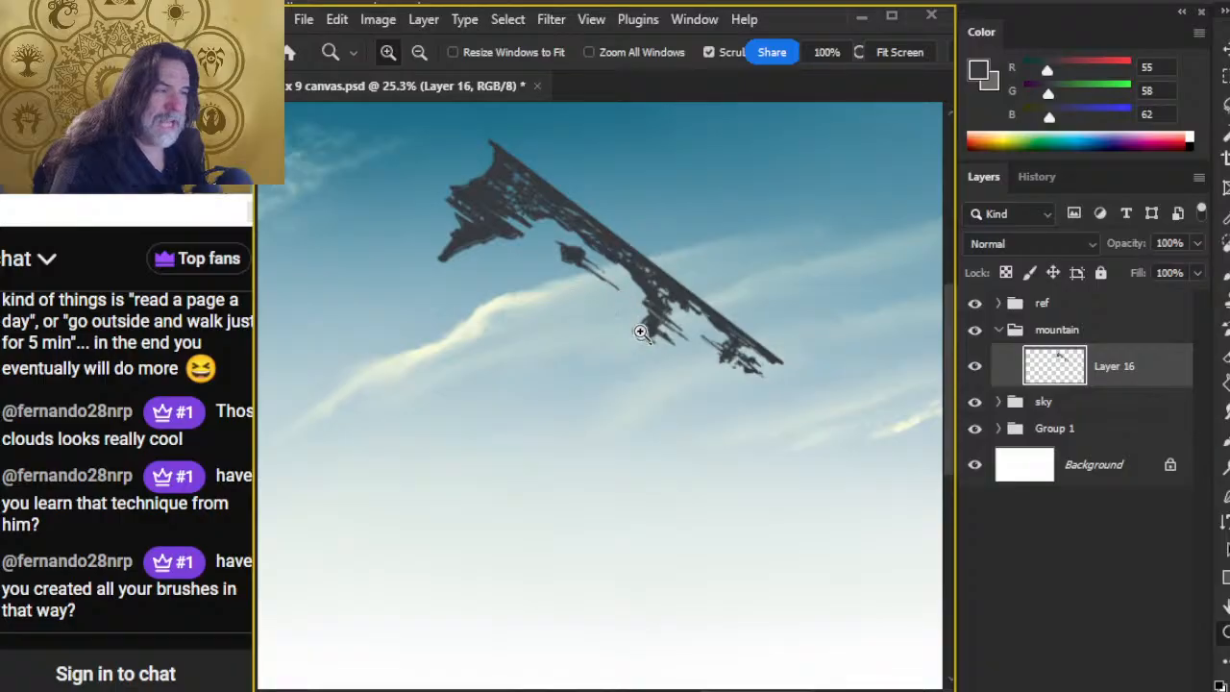
pyautogui.moveTo(695, 414); pyautogui.dragTo(587, 253)
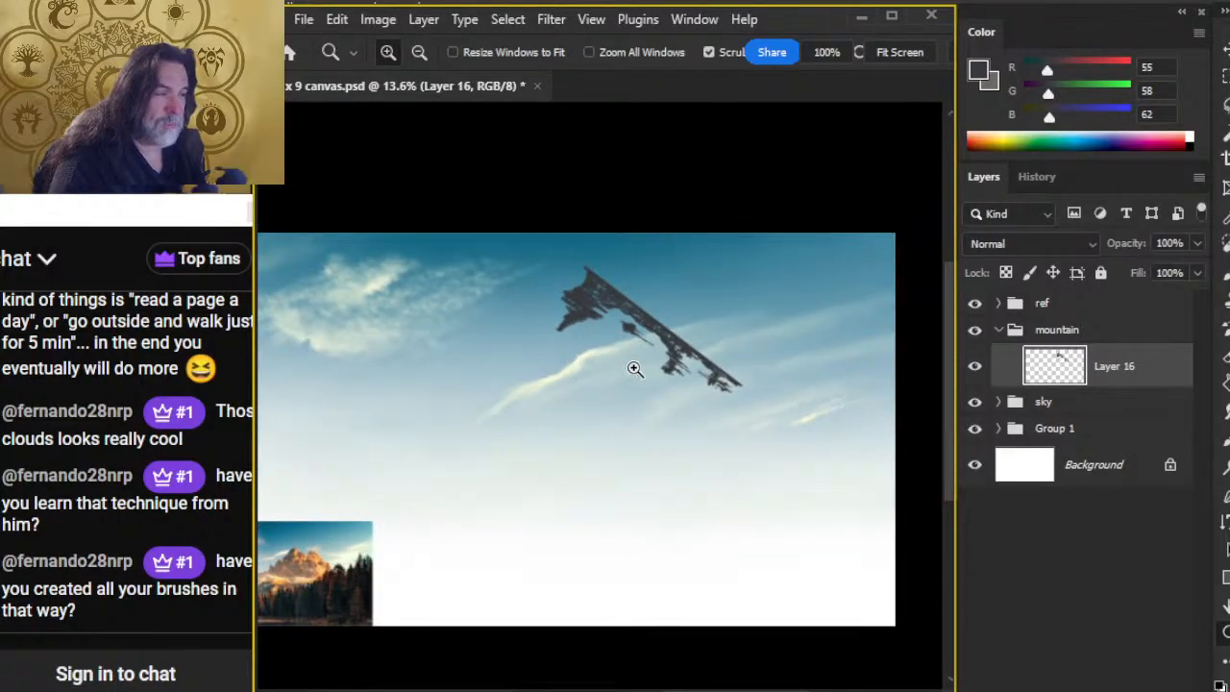
pyautogui.moveTo(736, 376); pyautogui.dragTo(733, 338)
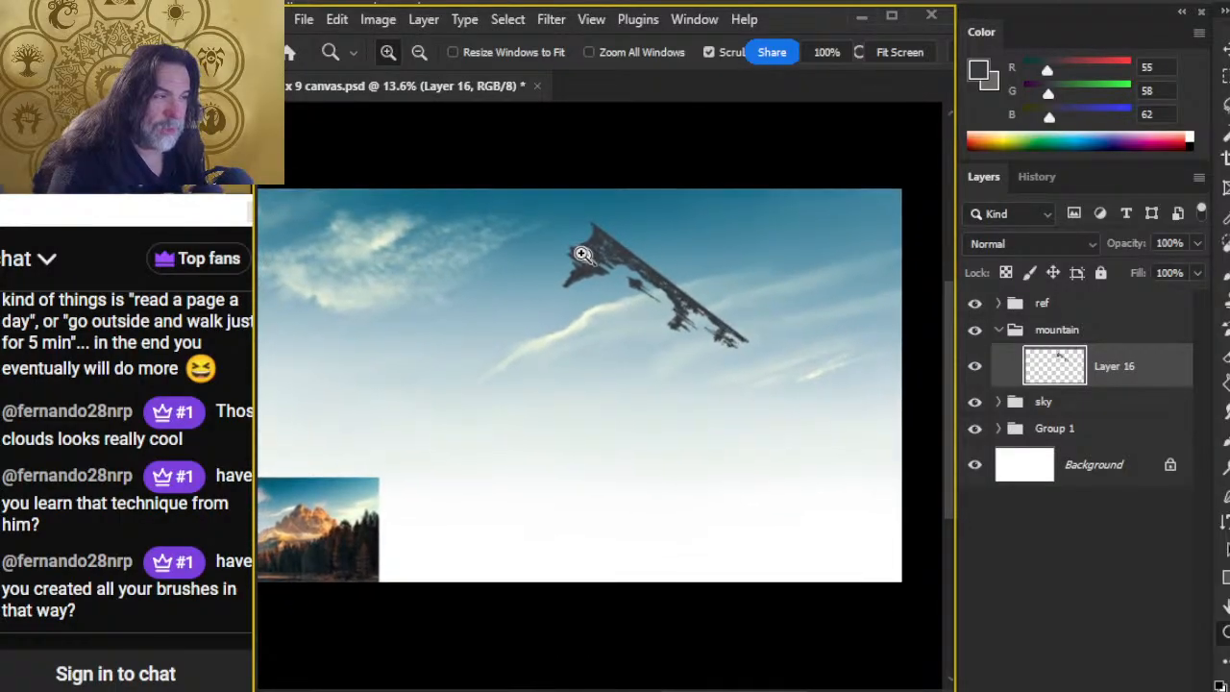
pyautogui.moveTo(586, 255)
pyautogui.mouseDown()
pyautogui.moveTo(673, 267)
pyautogui.moveTo(582, 247)
pyautogui.mouseUp()
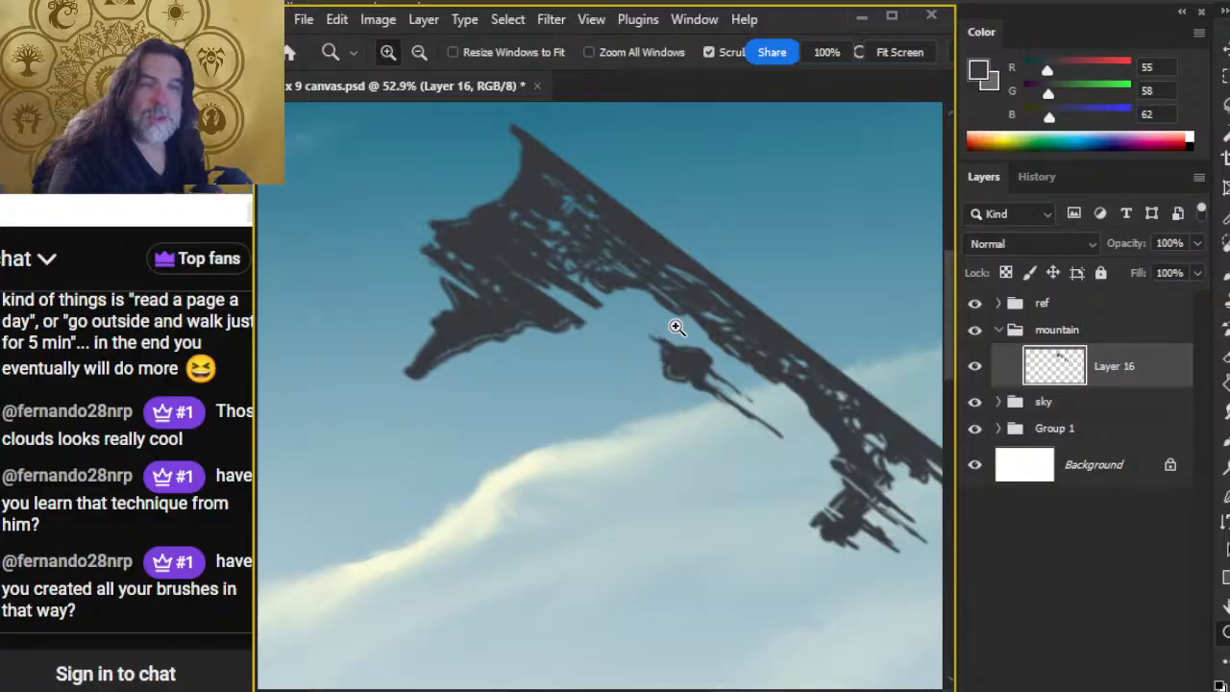
pyautogui.hotkey('ctrl', 'z')
pyautogui.moveTo(712, 478); pyautogui.dragTo(641, 472)
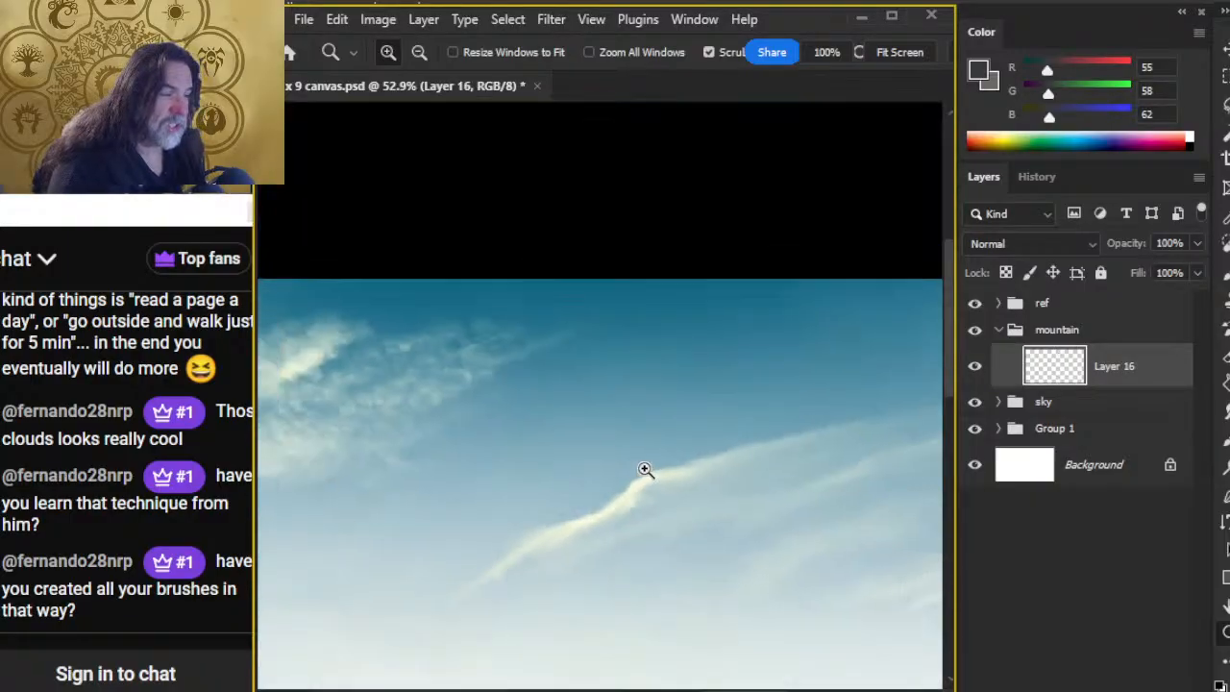
# Step: Try single 1300 px stamps of the Mountain Razor and Mountain Chisel brushes on Layer 16, then undo both
pyautogui.press('b')
pyautogui.rightClick(732, 476)
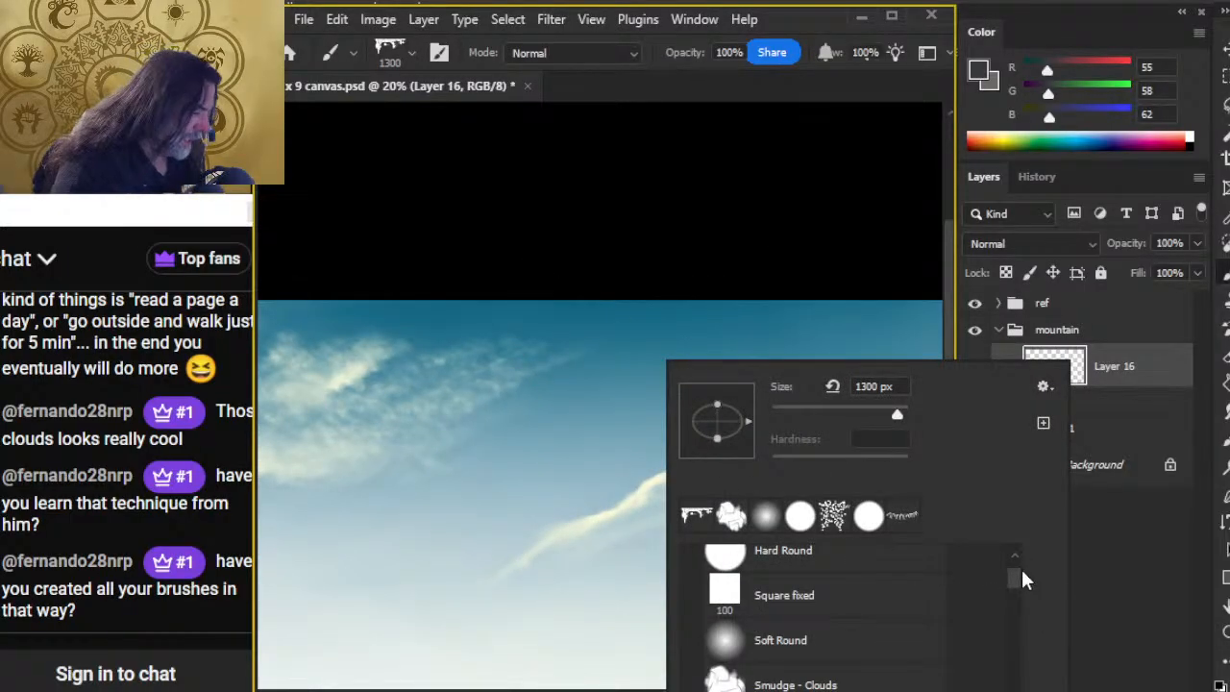
pyautogui.moveTo(1022, 571); pyautogui.dragTo(1021, 591)
pyautogui.click(815, 609)
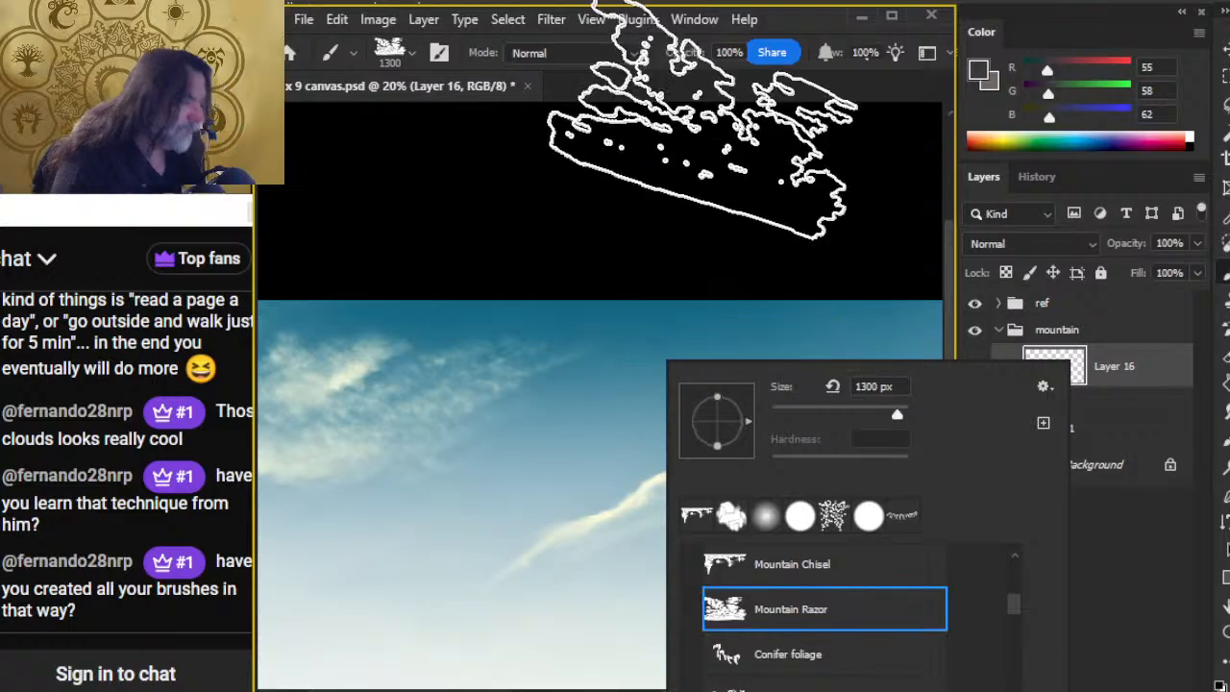
pyautogui.click(744, 85)
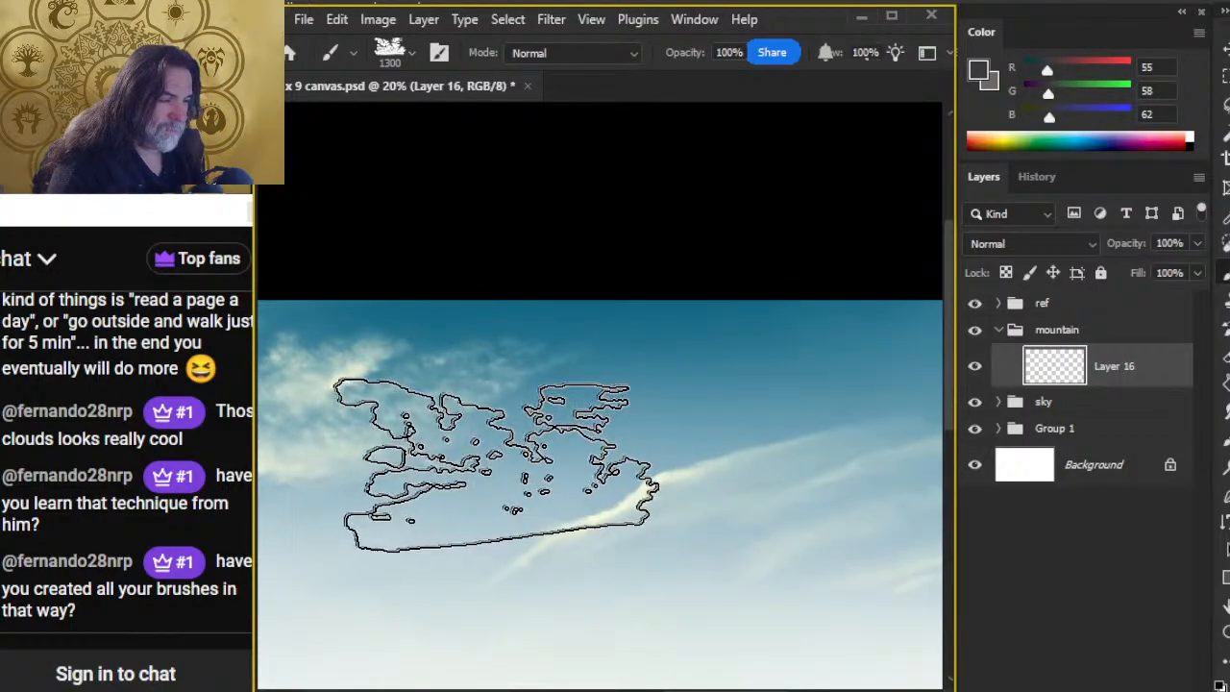
pyautogui.click(498, 465)
pyautogui.rightClick(713, 559)
pyautogui.click(812, 522)
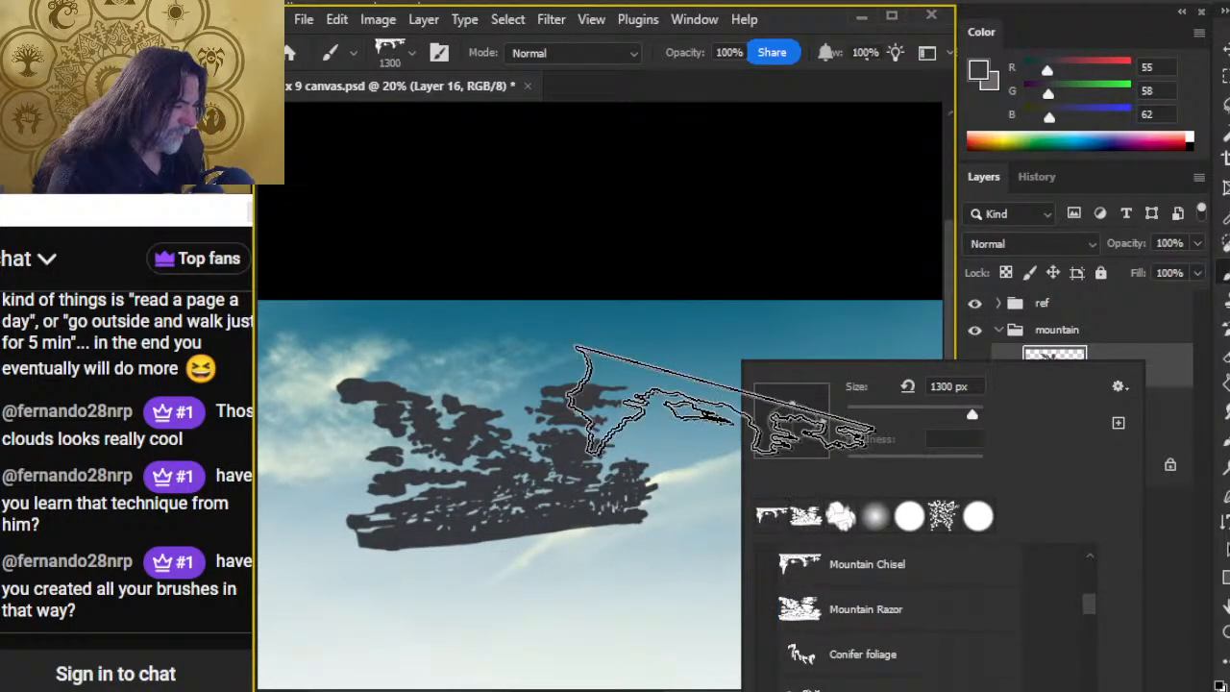
pyautogui.click(519, 608)
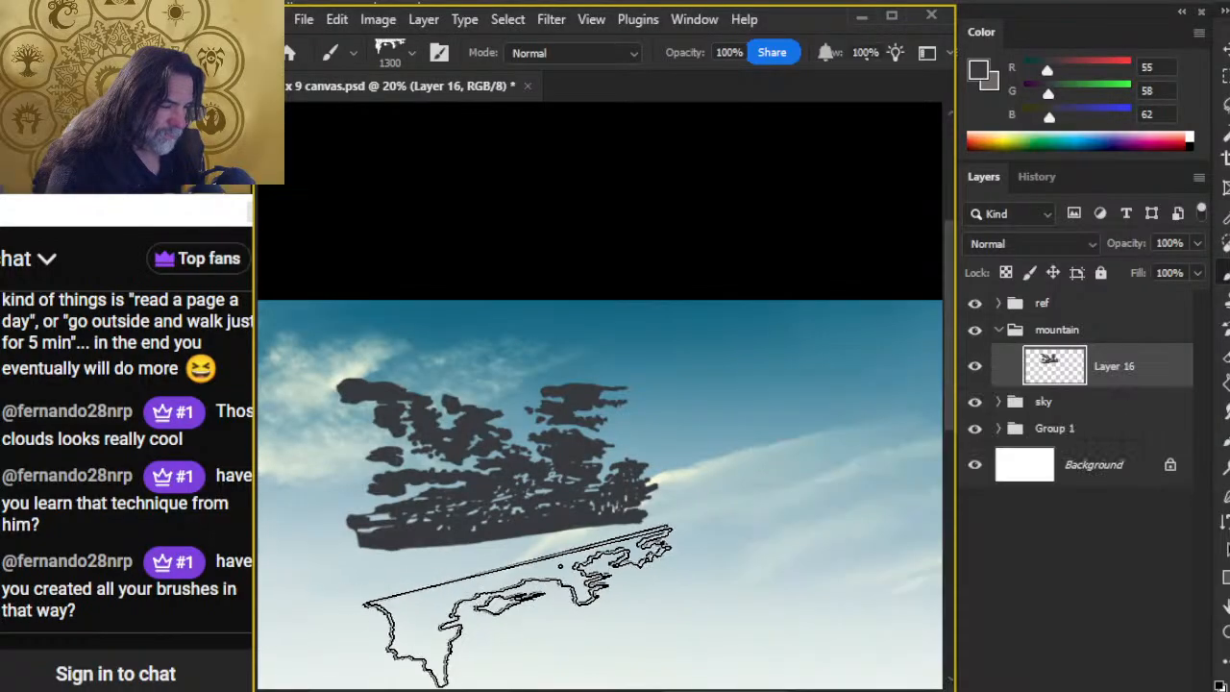
pyautogui.moveTo(756, 540); pyautogui.dragTo(830, 369)
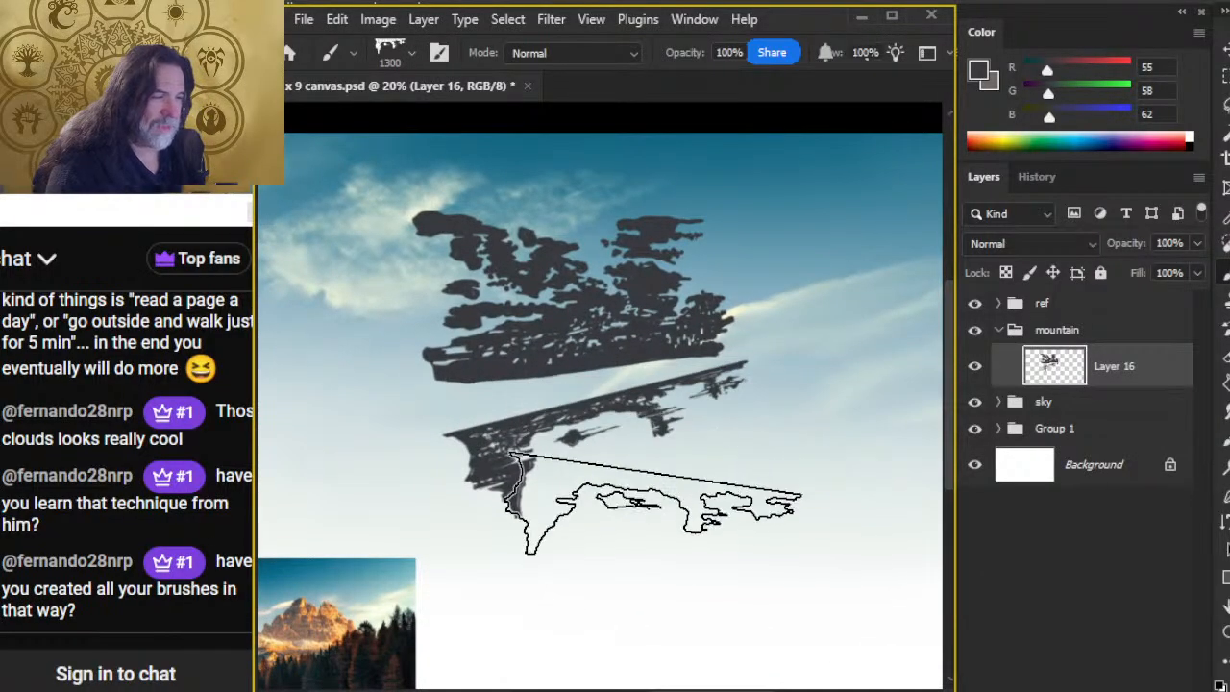
pyautogui.hotkey('ctrl', 'z')
pyautogui.hotkey('ctrl', 'z')
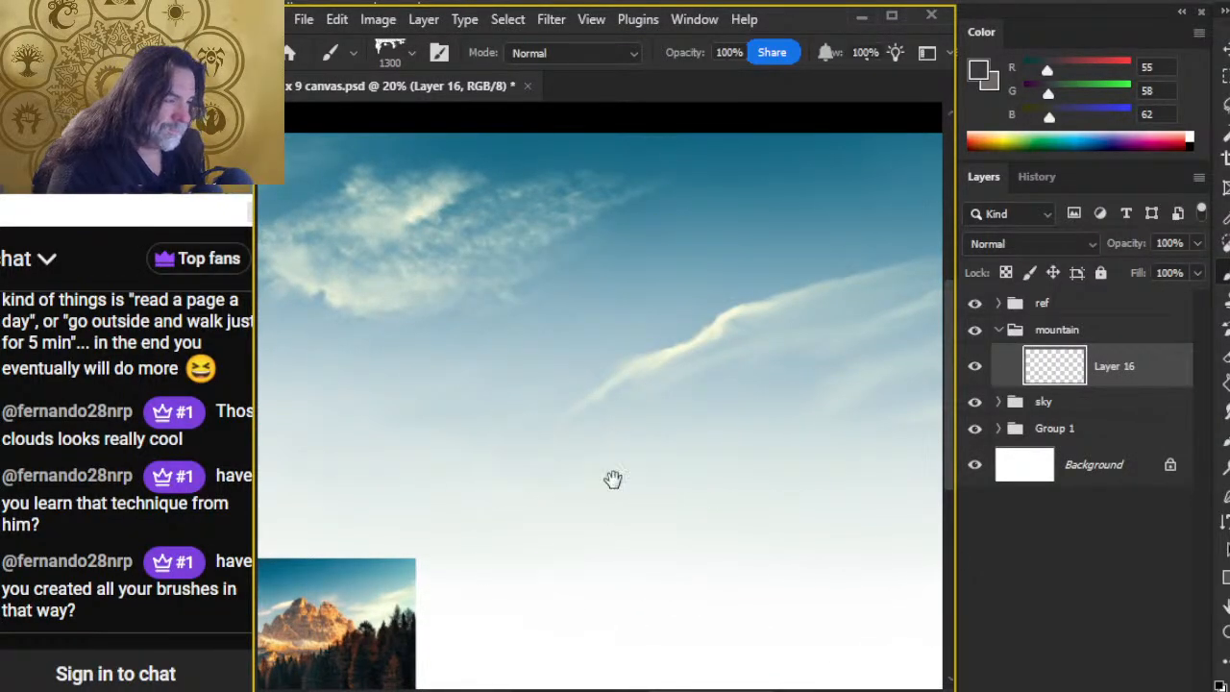
# Step: Examine the reference image's twin peaks up close for their silhouette, rock layers and light and shadow shapes
pyautogui.moveTo(589, 535); pyautogui.dragTo(690, 399)
pyautogui.press('z')
pyautogui.moveTo(438, 511); pyautogui.dragTo(724, 467)
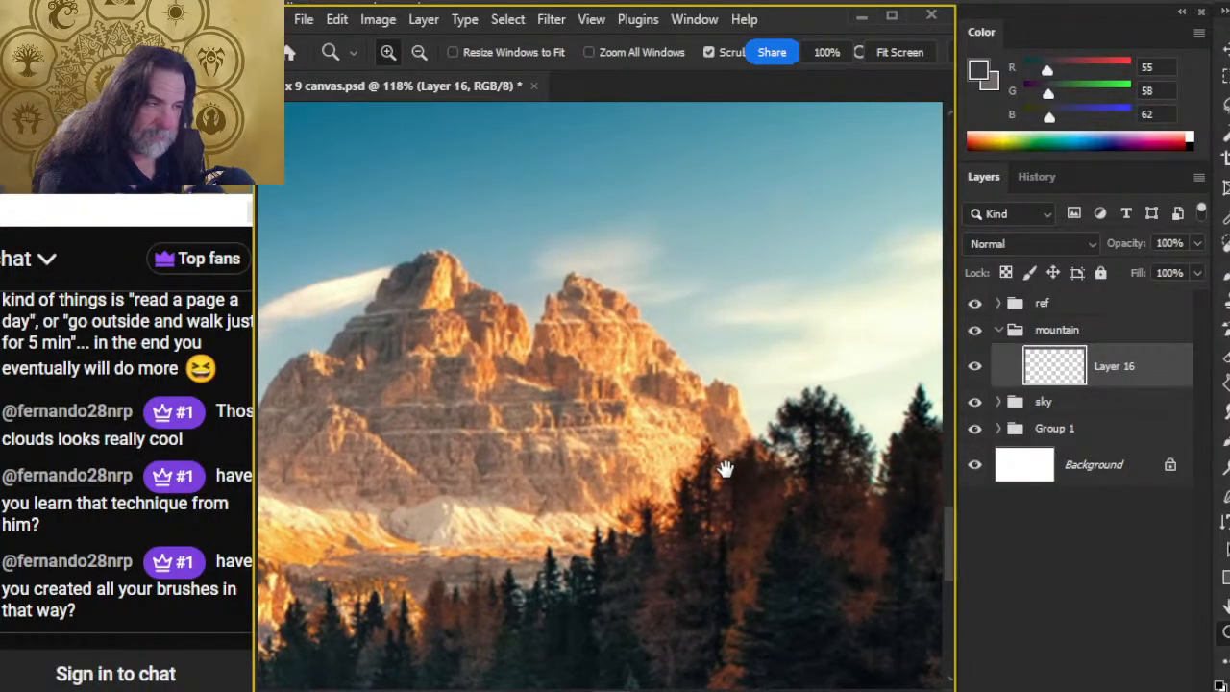
pyautogui.moveTo(508, 341); pyautogui.dragTo(631, 500)
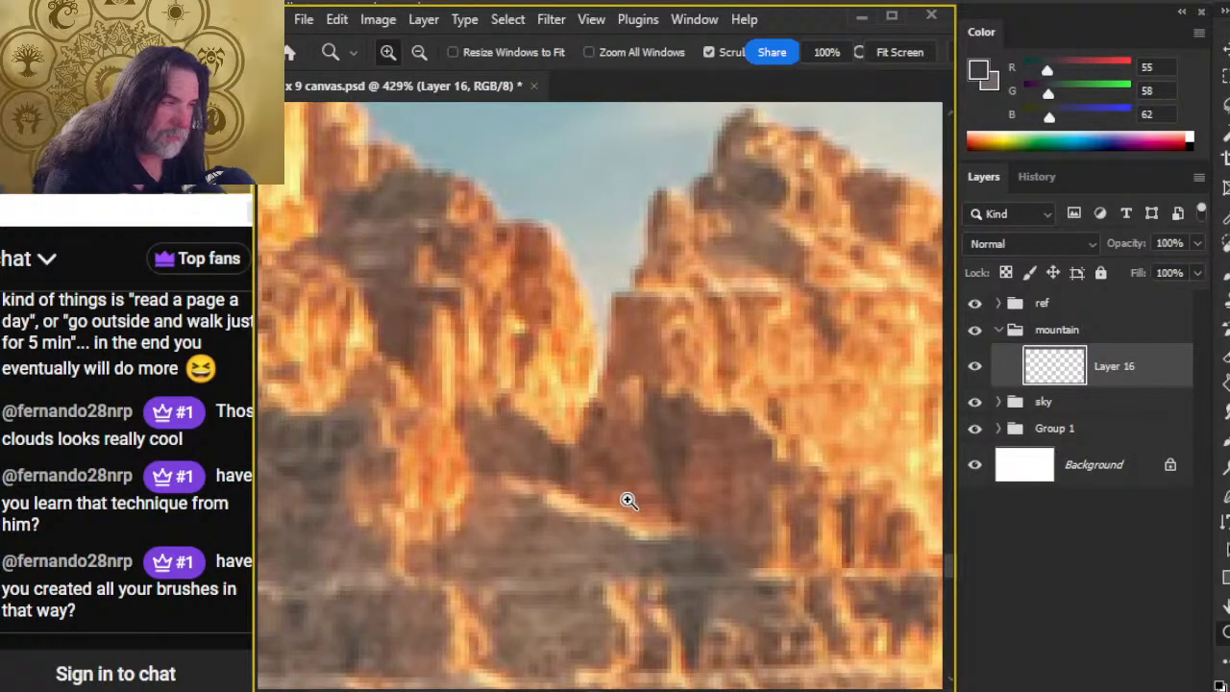
pyautogui.press('l')
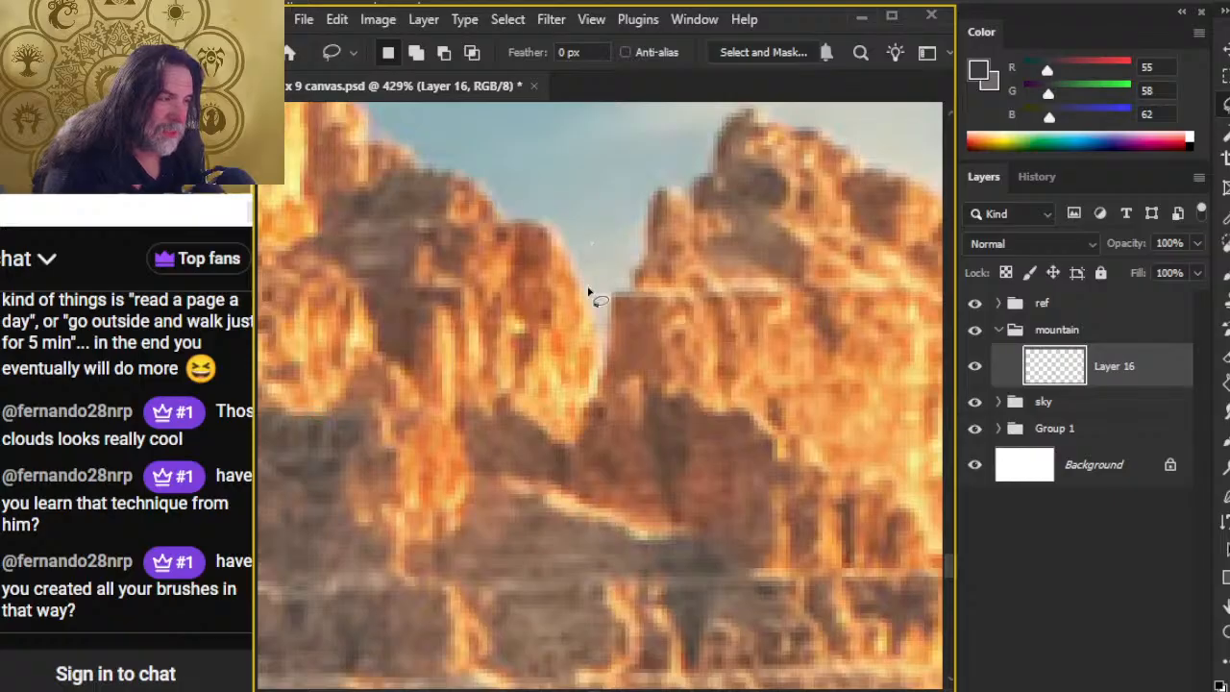
pyautogui.press('z')
pyautogui.moveTo(736, 439); pyautogui.dragTo(690, 428)
pyautogui.moveTo(748, 531); pyautogui.dragTo(632, 503)
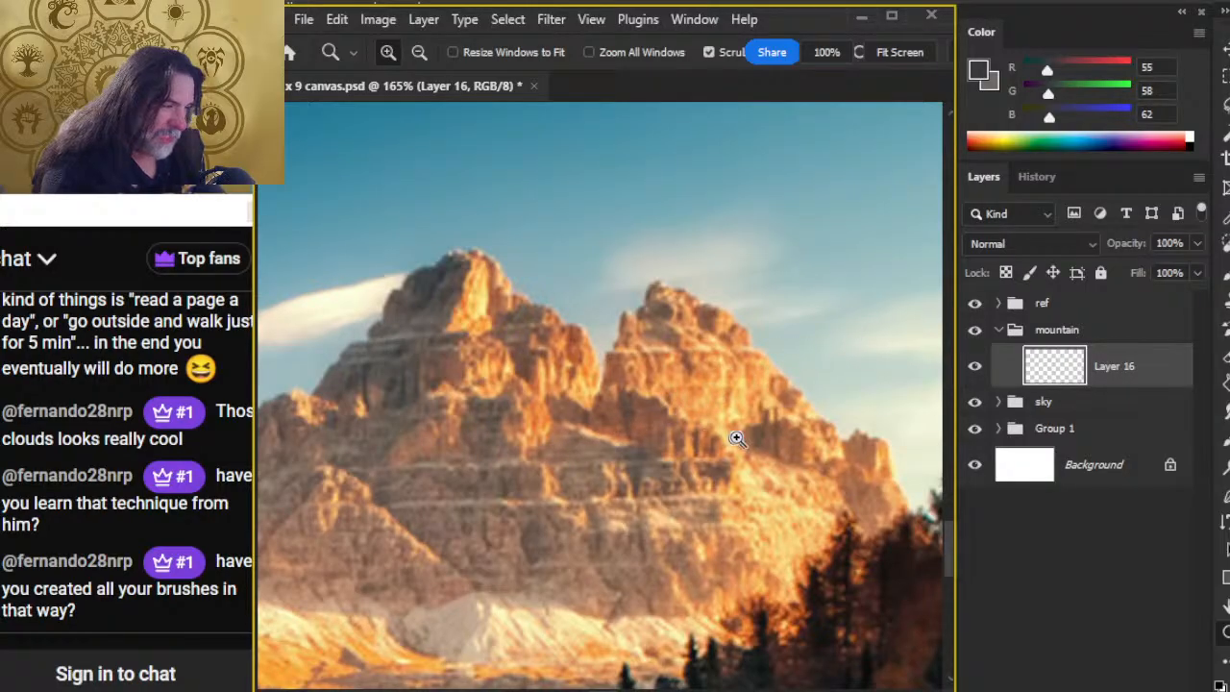
# Step: Outline shadow and sunlit shapes on the reference peaks with temporary lasso selections, deselecting each one
pyautogui.press('l')
pyautogui.moveTo(731, 380)
pyautogui.mouseDown()
pyautogui.moveTo(657, 386)
pyautogui.moveTo(698, 450)
pyautogui.moveTo(761, 464)
pyautogui.moveTo(705, 400)
pyautogui.moveTo(807, 408)
pyautogui.moveTo(811, 453)
pyautogui.moveTo(849, 422)
pyautogui.moveTo(754, 373)
pyautogui.mouseUp()
pyautogui.hotkey('ctrl', 'd')
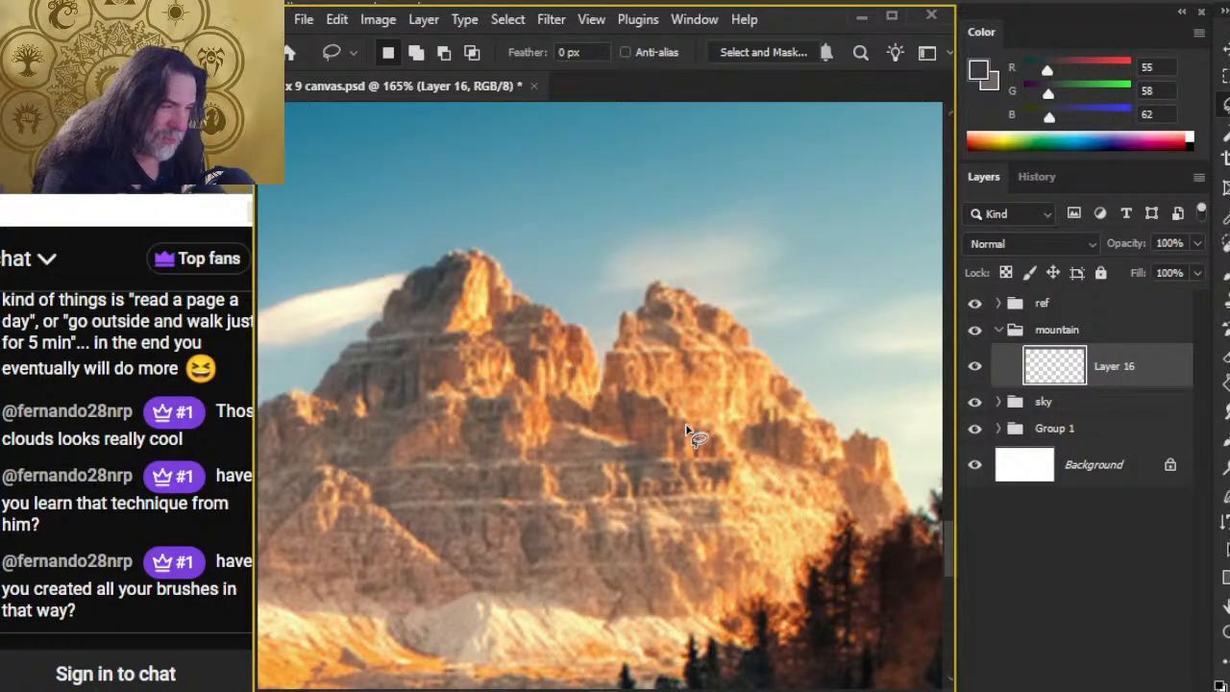
pyautogui.moveTo(684, 355)
pyautogui.mouseDown()
pyautogui.moveTo(675, 408)
pyautogui.moveTo(688, 356)
pyautogui.mouseUp()
pyautogui.hotkey('ctrl', 'd')
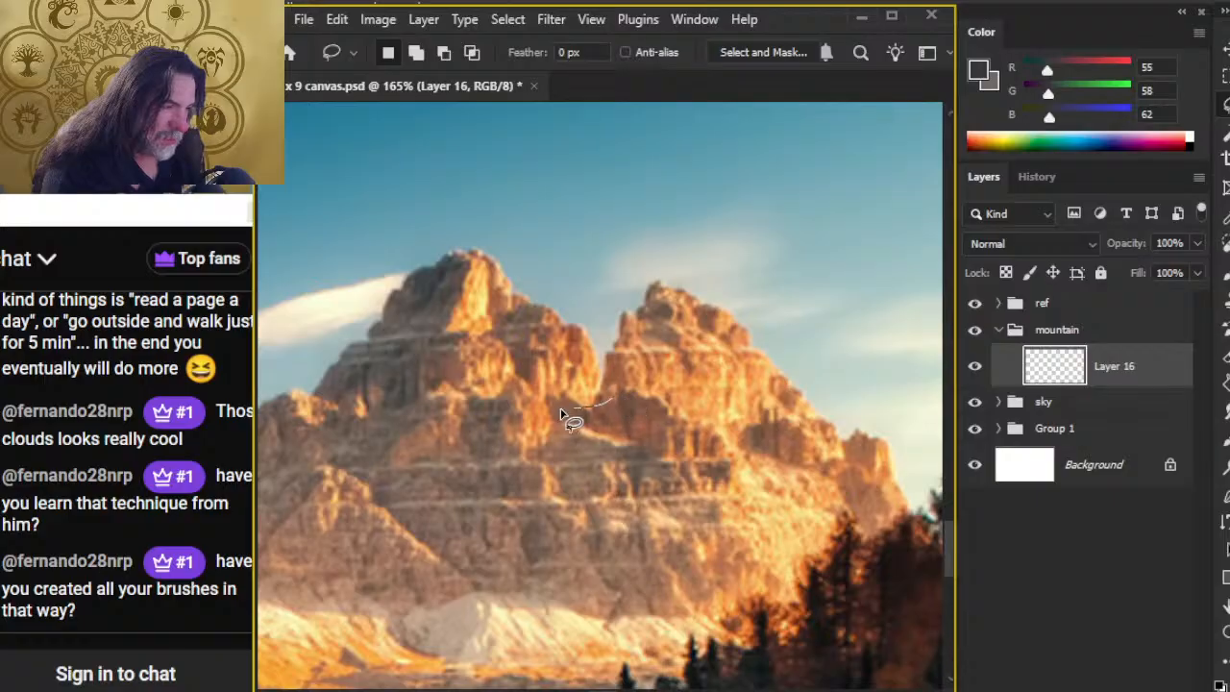
pyautogui.moveTo(515, 418)
pyautogui.mouseDown()
pyautogui.moveTo(640, 468)
pyautogui.moveTo(701, 444)
pyautogui.mouseUp()
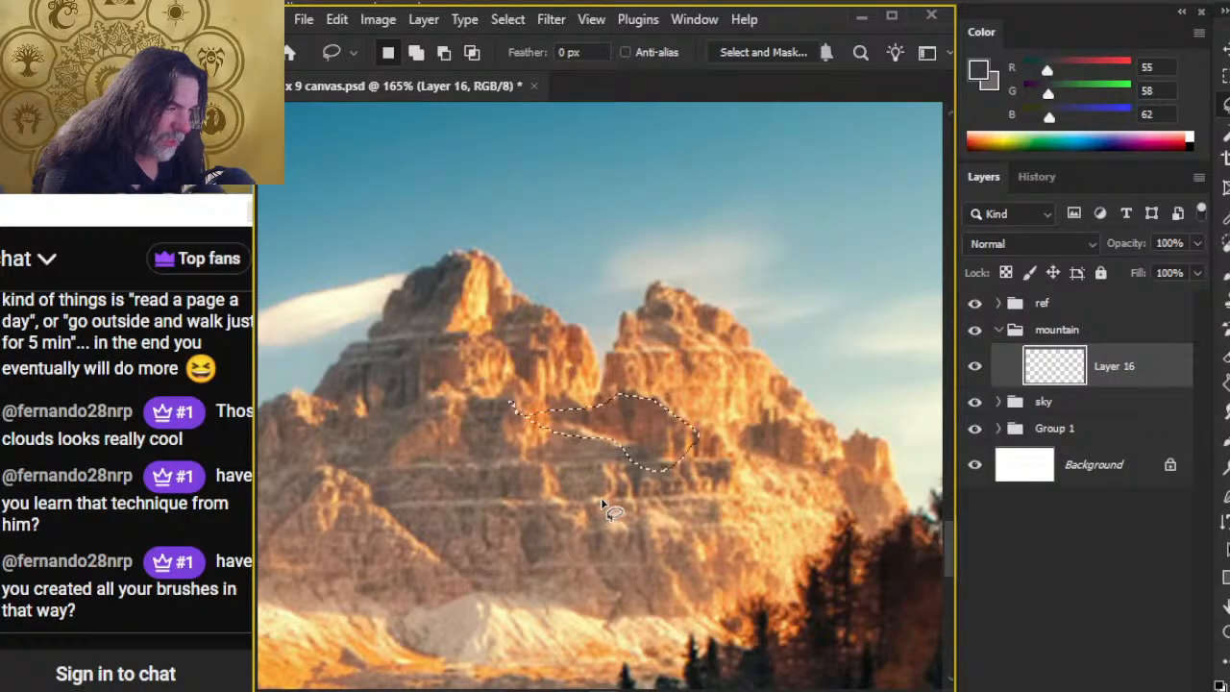
pyautogui.hotkey('ctrl', 'd')
pyautogui.moveTo(495, 282)
pyautogui.mouseDown()
pyautogui.moveTo(477, 235)
pyautogui.moveTo(521, 398)
pyautogui.mouseUp()
pyautogui.hotkey('ctrl', 'd')
pyautogui.moveTo(495, 285)
pyautogui.mouseDown()
pyautogui.moveTo(501, 293)
pyautogui.moveTo(461, 256)
pyautogui.mouseUp()
pyautogui.hotkey('ctrl', 'd')
pyautogui.click(512, 294)
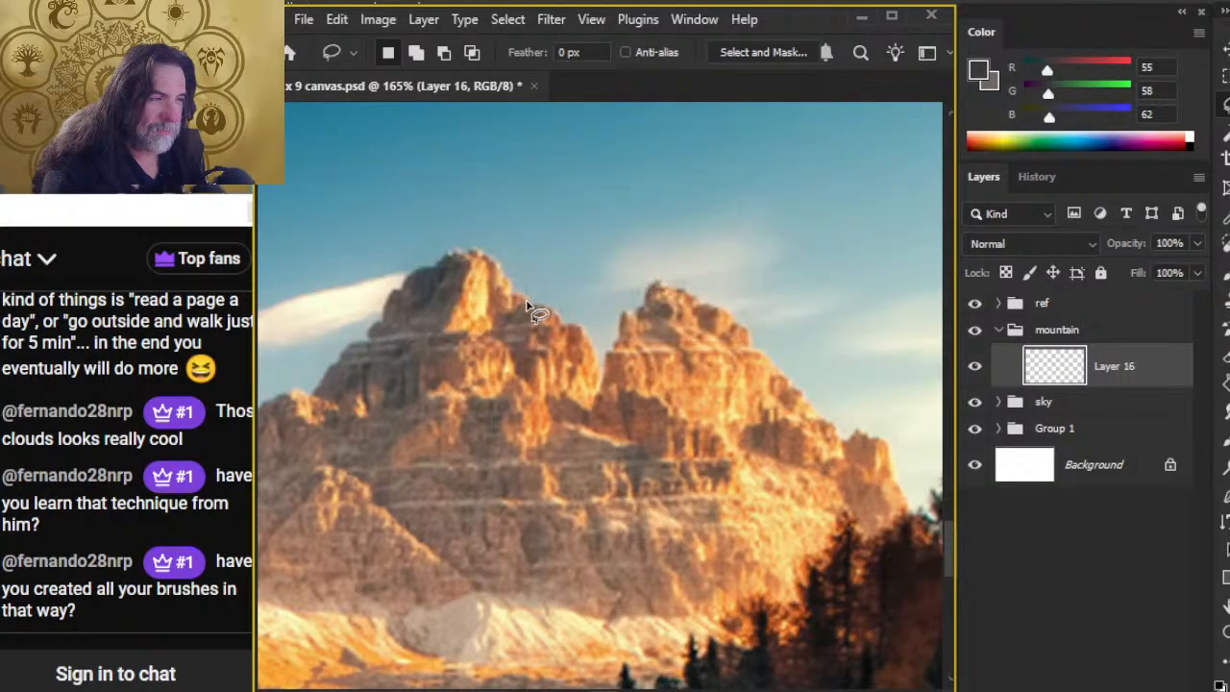
# Step: Try freehand lasso selections around the reference mountain's summit and sky, adding more areas to the selection
pyautogui.moveTo(540, 279); pyautogui.dragTo(531, 192)
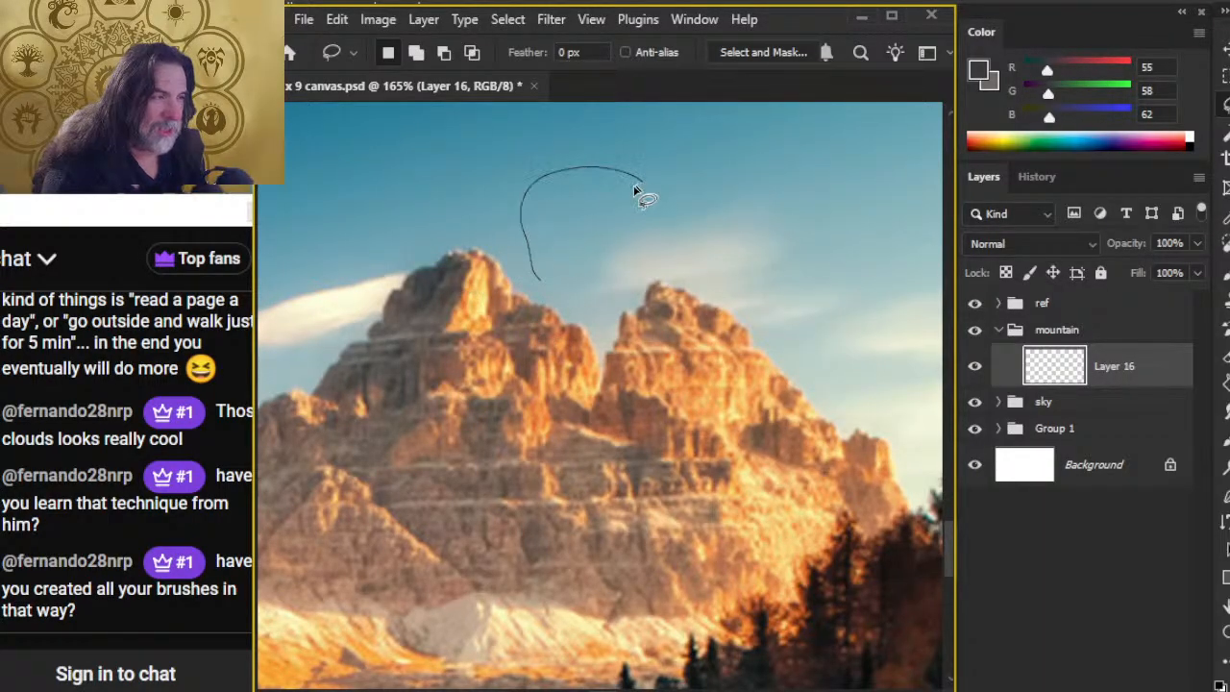
pyautogui.moveTo(569, 273); pyautogui.dragTo(555, 305)
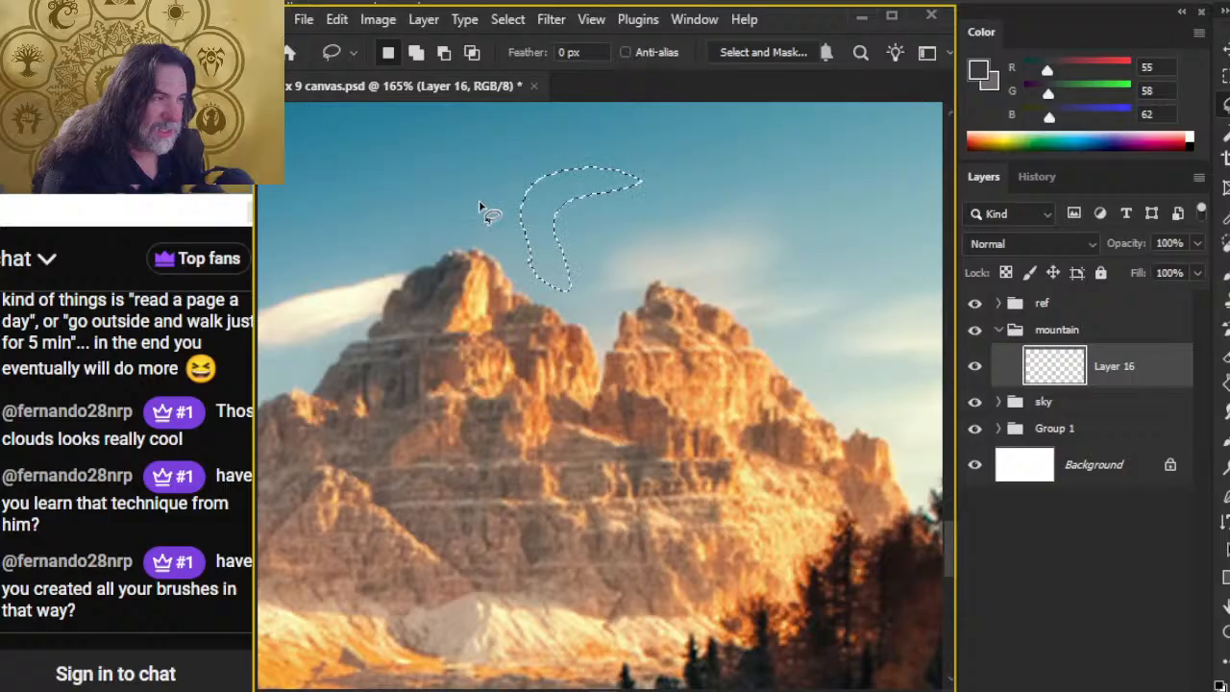
pyautogui.moveTo(492, 198)
pyautogui.mouseDown()
pyautogui.moveTo(425, 254)
pyautogui.moveTo(442, 317)
pyautogui.mouseUp()
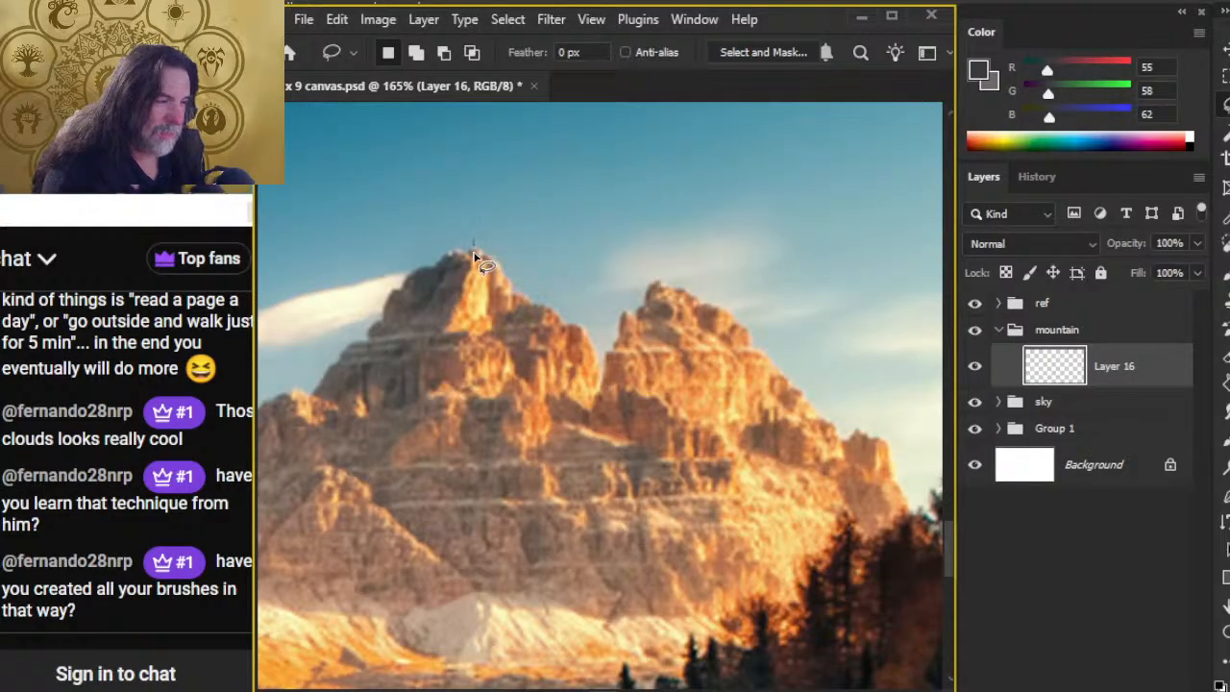
pyautogui.moveTo(472, 245)
pyautogui.mouseDown()
pyautogui.moveTo(515, 351)
pyautogui.moveTo(566, 403)
pyautogui.moveTo(656, 442)
pyautogui.moveTo(591, 432)
pyautogui.mouseUp()
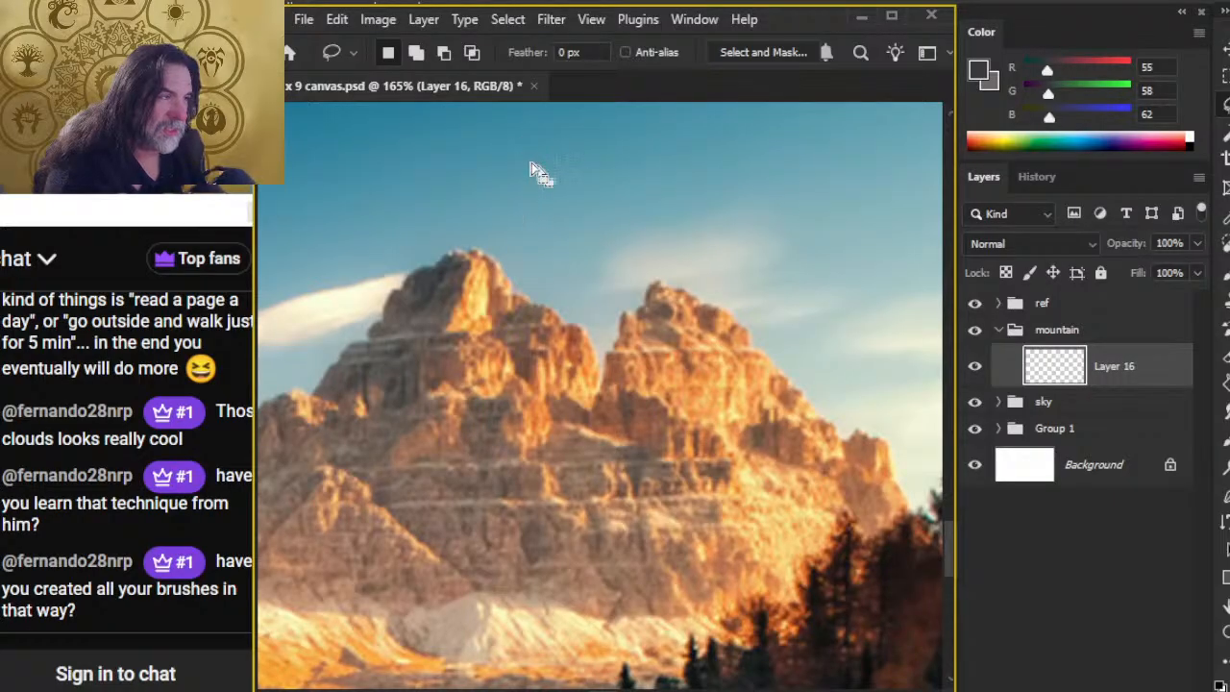
pyautogui.press('shift')
pyautogui.moveTo(617, 166)
pyautogui.mouseDown()
pyautogui.moveTo(574, 190)
pyautogui.moveTo(593, 247)
pyautogui.moveTo(620, 243)
pyautogui.moveTo(641, 214)
pyautogui.moveTo(658, 165)
pyautogui.moveTo(619, 168)
pyautogui.mouseUp()
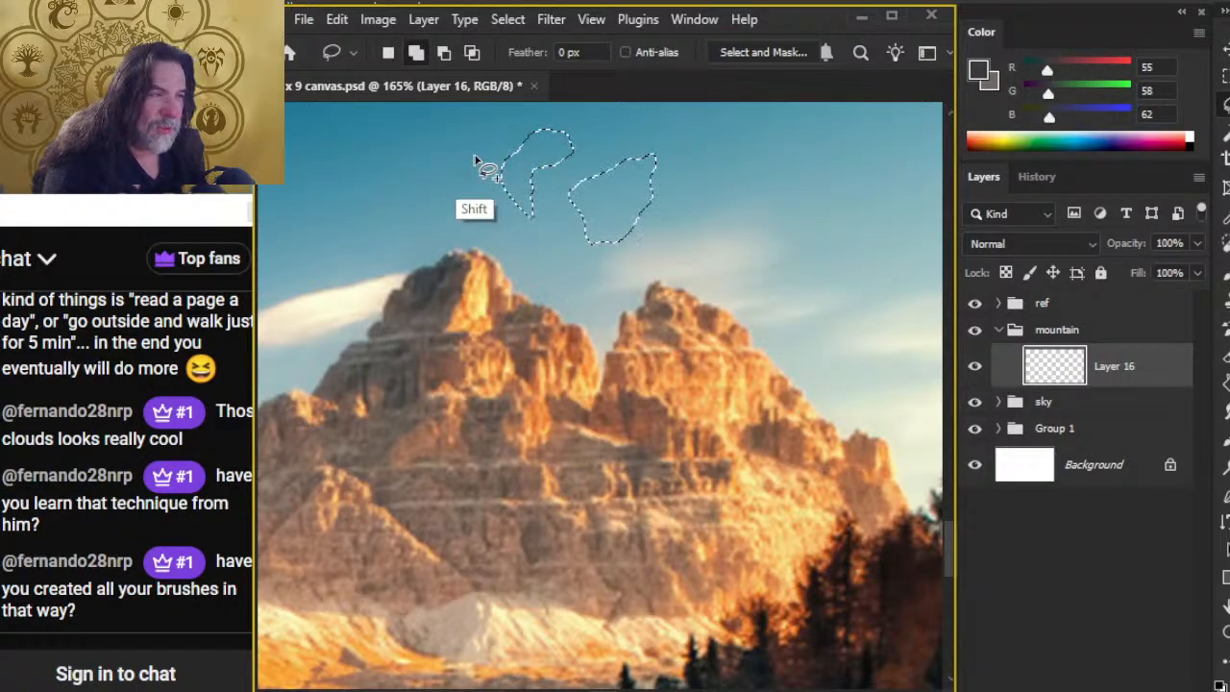
pyautogui.moveTo(478, 160)
pyautogui.mouseDown()
pyautogui.moveTo(463, 252)
pyautogui.moveTo(618, 276)
pyautogui.moveTo(646, 255)
pyautogui.moveTo(692, 144)
pyautogui.moveTo(645, 124)
pyautogui.moveTo(508, 234)
pyautogui.mouseUp()
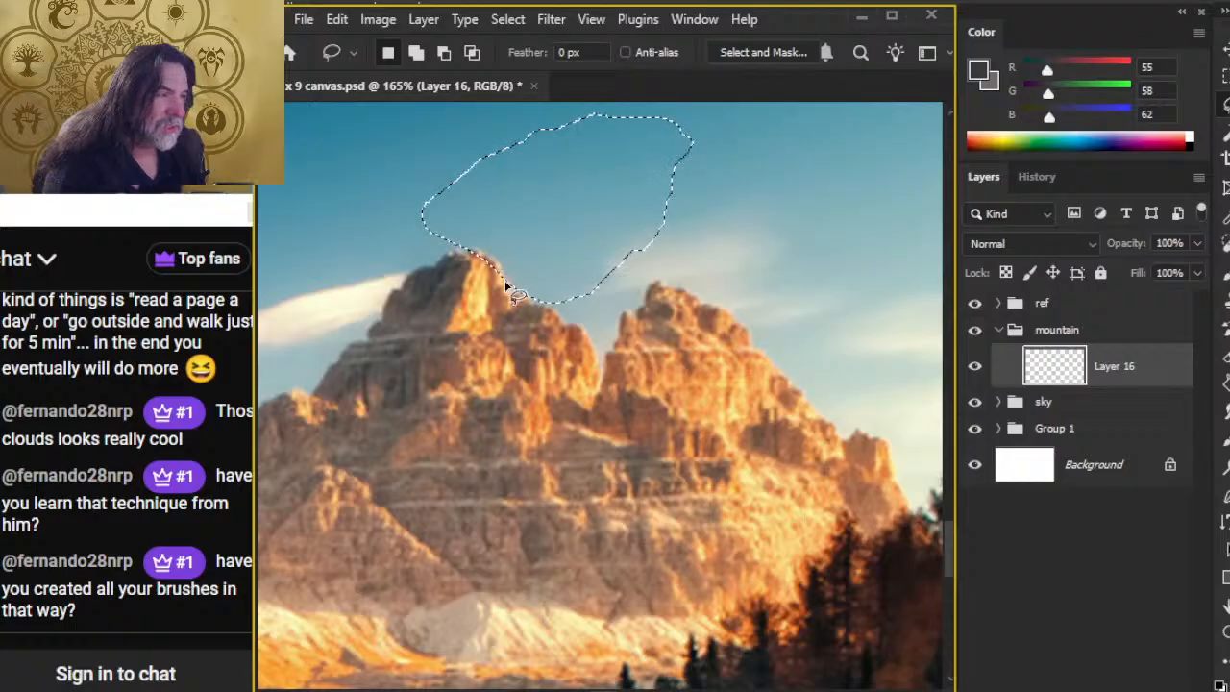
# Step: Return from the reference to the open painting area and reduce the Mountain Chisel brush size to 200 px
pyautogui.press('z')
pyautogui.moveTo(811, 461); pyautogui.dragTo(758, 443)
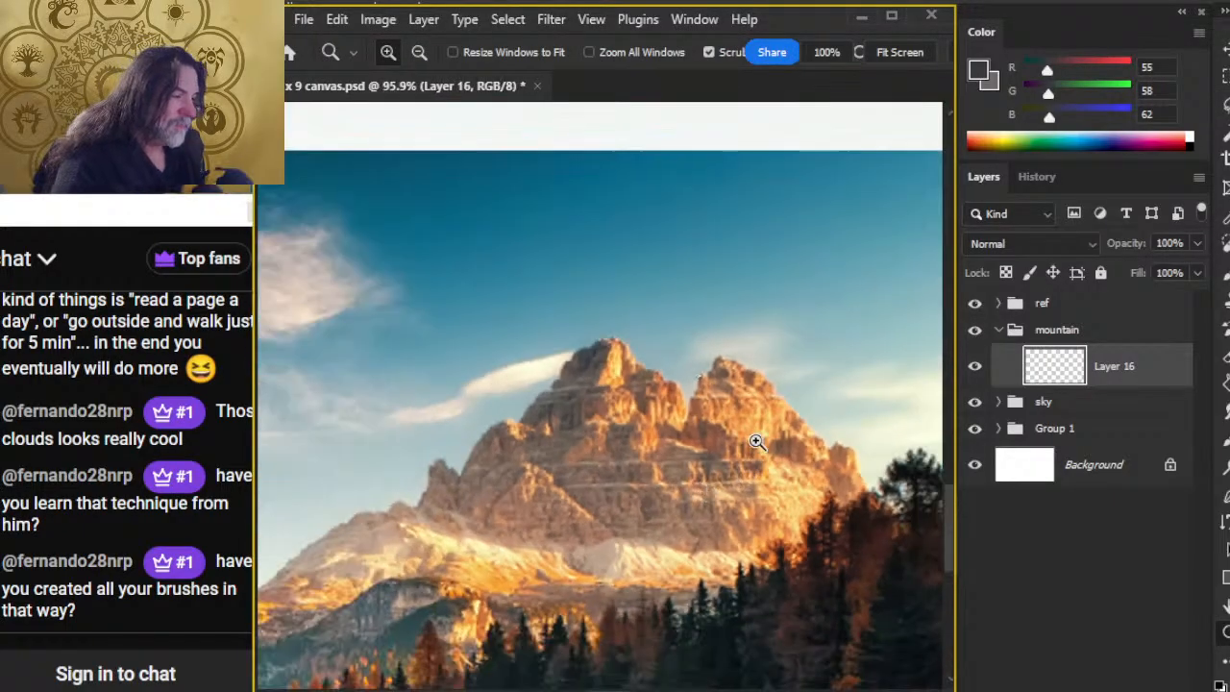
pyautogui.moveTo(846, 483); pyautogui.dragTo(743, 473)
pyautogui.moveTo(858, 416); pyautogui.dragTo(372, 500)
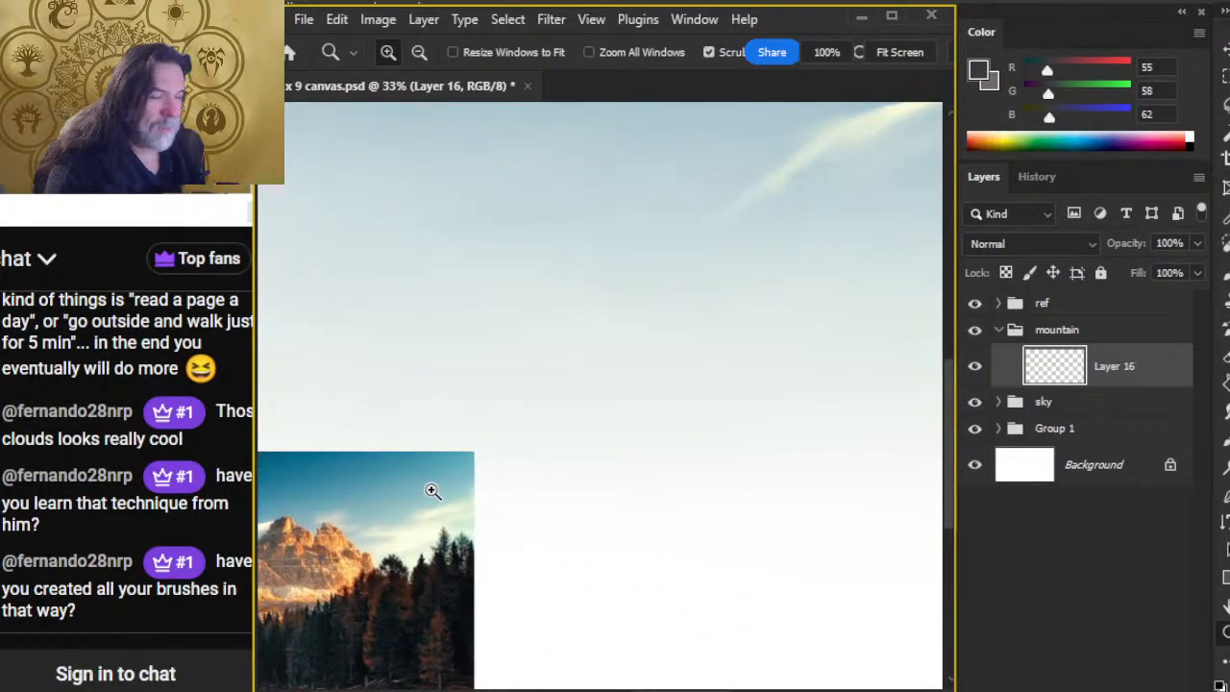
pyautogui.moveTo(642, 492); pyautogui.dragTo(620, 496)
pyautogui.moveTo(744, 498)
pyautogui.mouseDown()
pyautogui.moveTo(683, 501)
pyautogui.moveTo(667, 434)
pyautogui.moveTo(508, 330)
pyautogui.moveTo(670, 334)
pyautogui.moveTo(618, 375)
pyautogui.mouseUp()
pyautogui.press('b')
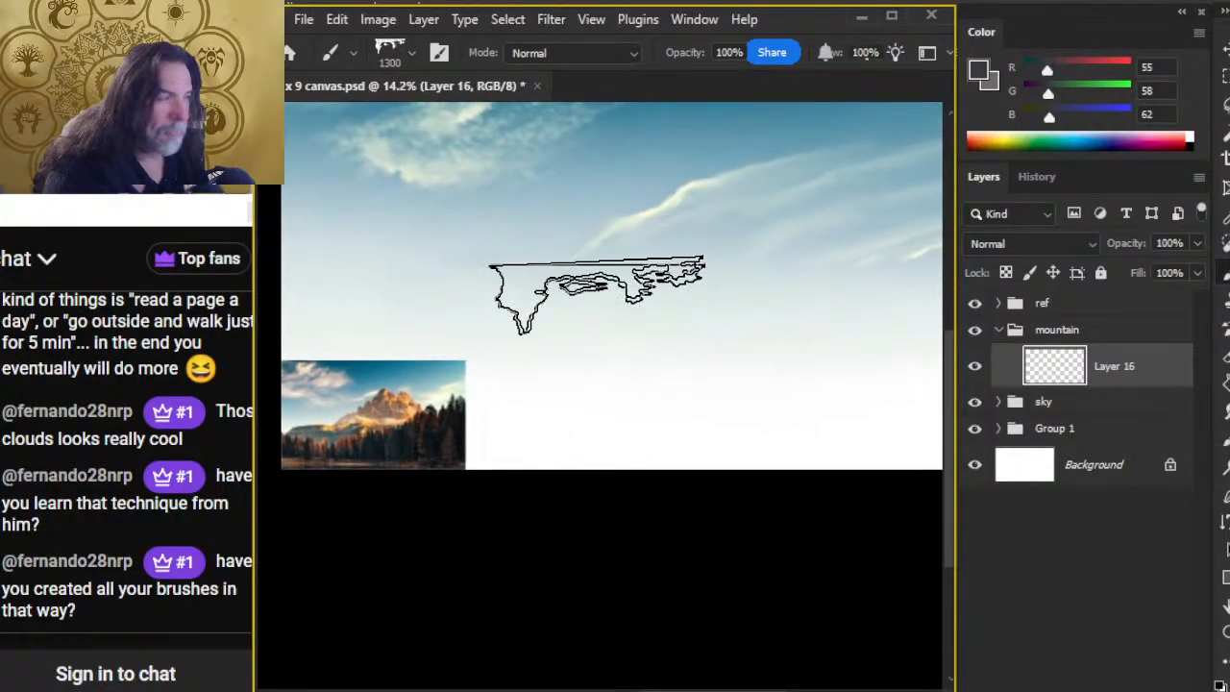
pyautogui.press('[')
pyautogui.press('[')
pyautogui.press('[')
pyautogui.press('[')
pyautogui.press('[')
pyautogui.press('[')
pyautogui.press('[')
pyautogui.press('[')
pyautogui.press('[')
pyautogui.press('[')
pyautogui.press('[')
pyautogui.press('[')
pyautogui.press('[')
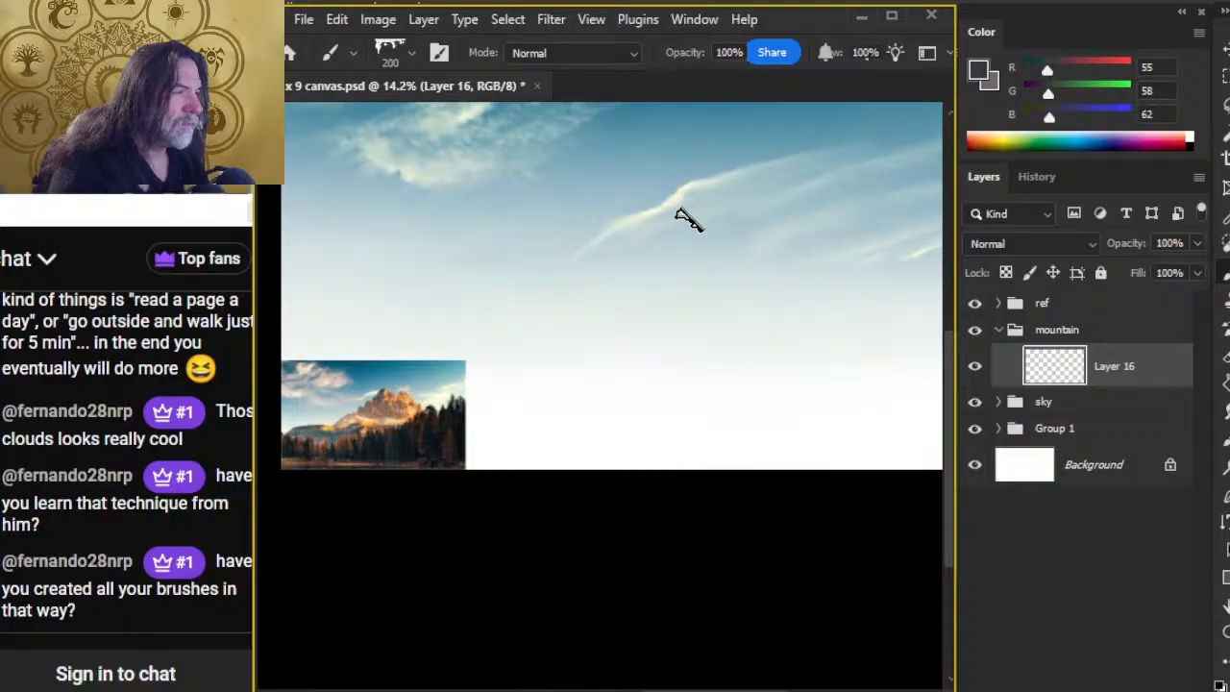
pyautogui.press('l')
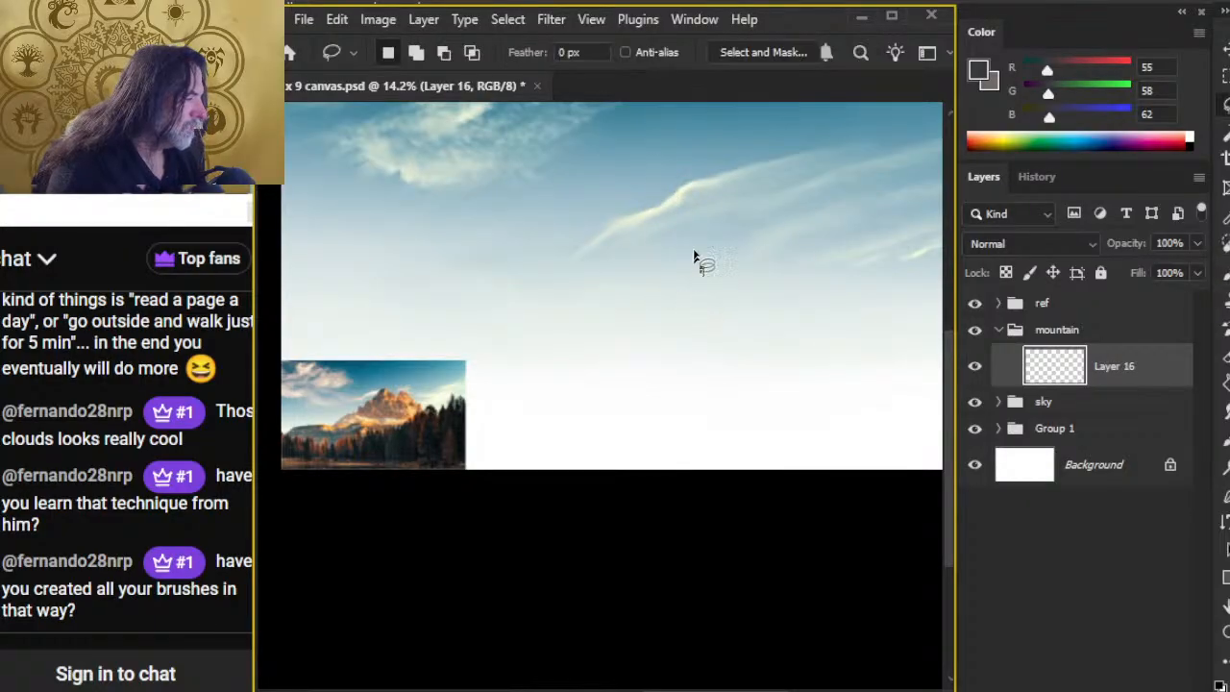
pyautogui.press('b')
pyautogui.moveTo(727, 172); pyautogui.dragTo(659, 316)
pyautogui.hotkey('ctrl', 'z')
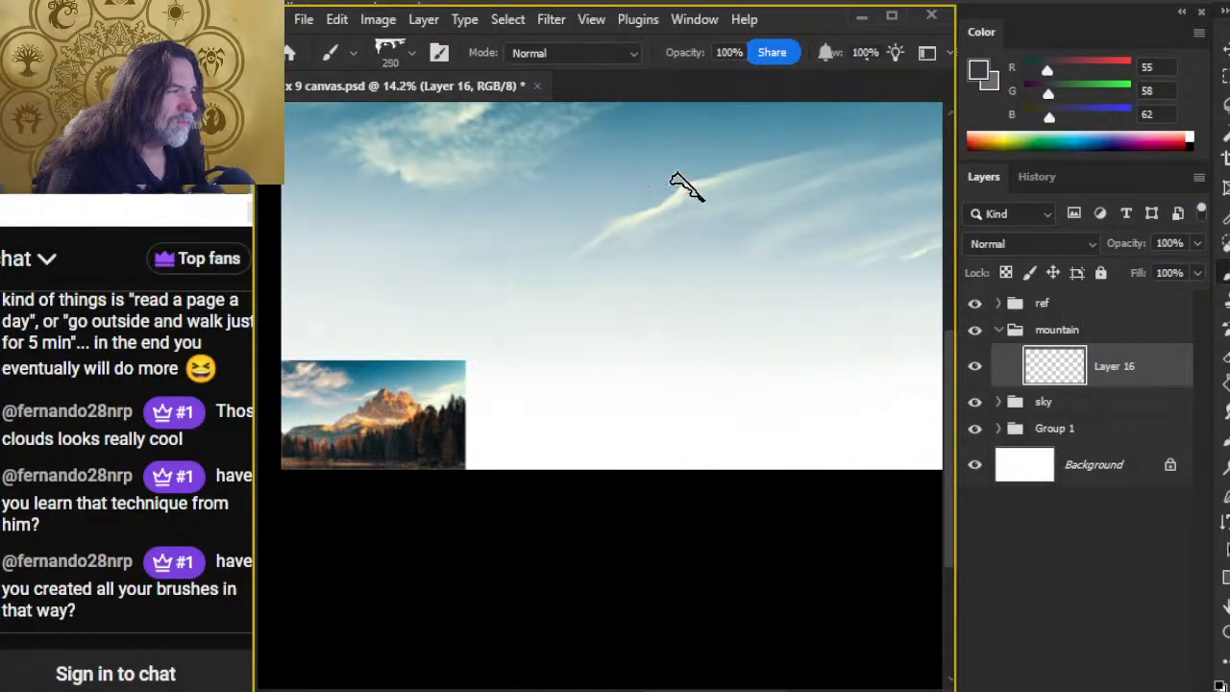
# Step: Paint the first dark grey peak and its long ridge descending toward the reference thumbnail, using the Mountain Chisel brush at 250 px
pyautogui.click(701, 200)
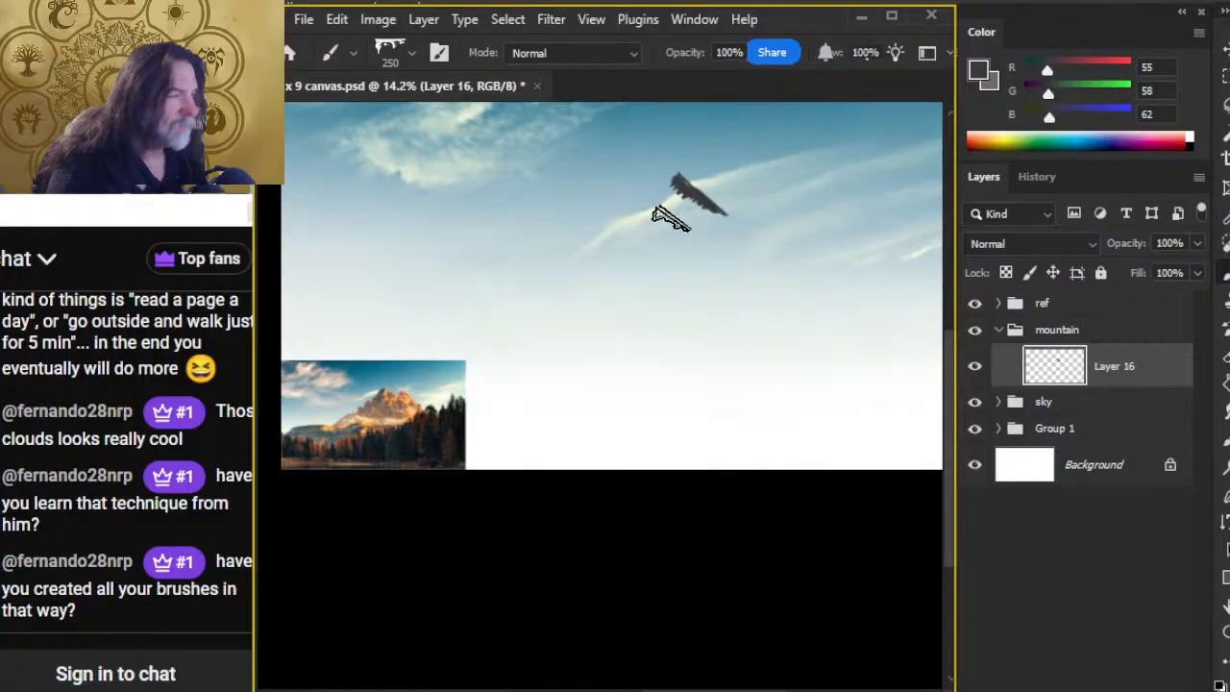
pyautogui.hotkey('ctrl', 'z')
pyautogui.click(661, 194)
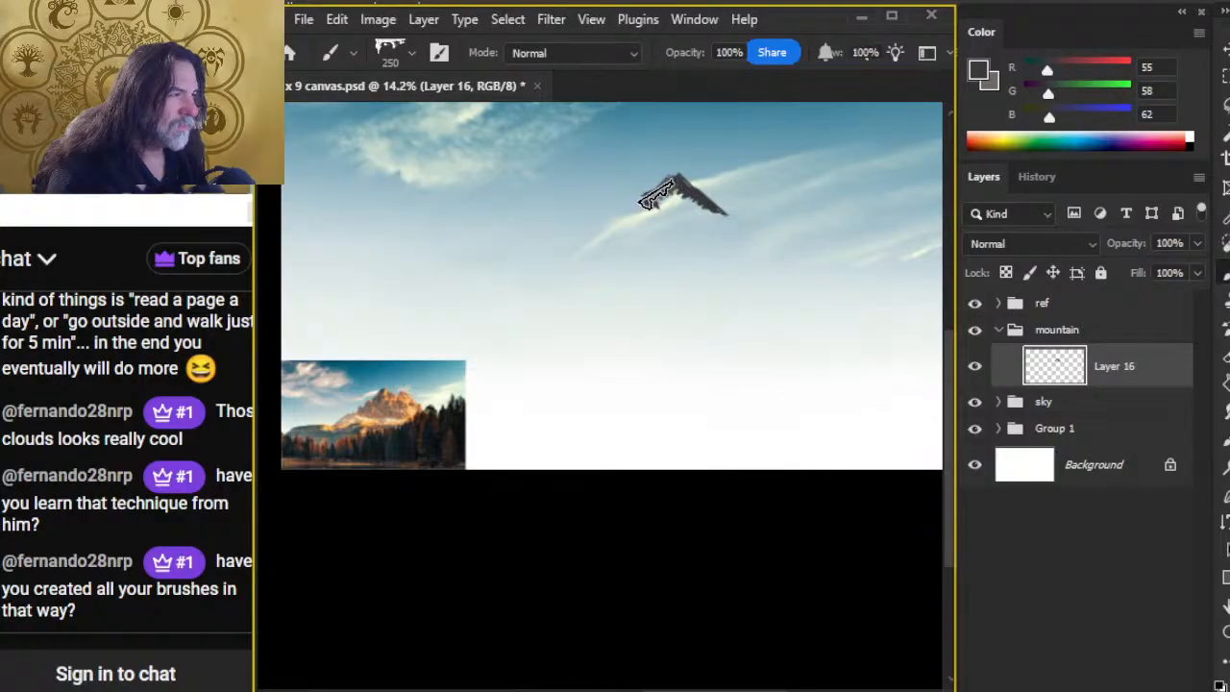
pyautogui.moveTo(650, 199)
pyautogui.mouseDown()
pyautogui.moveTo(631, 230)
pyautogui.moveTo(669, 200)
pyautogui.moveTo(696, 202)
pyautogui.mouseUp()
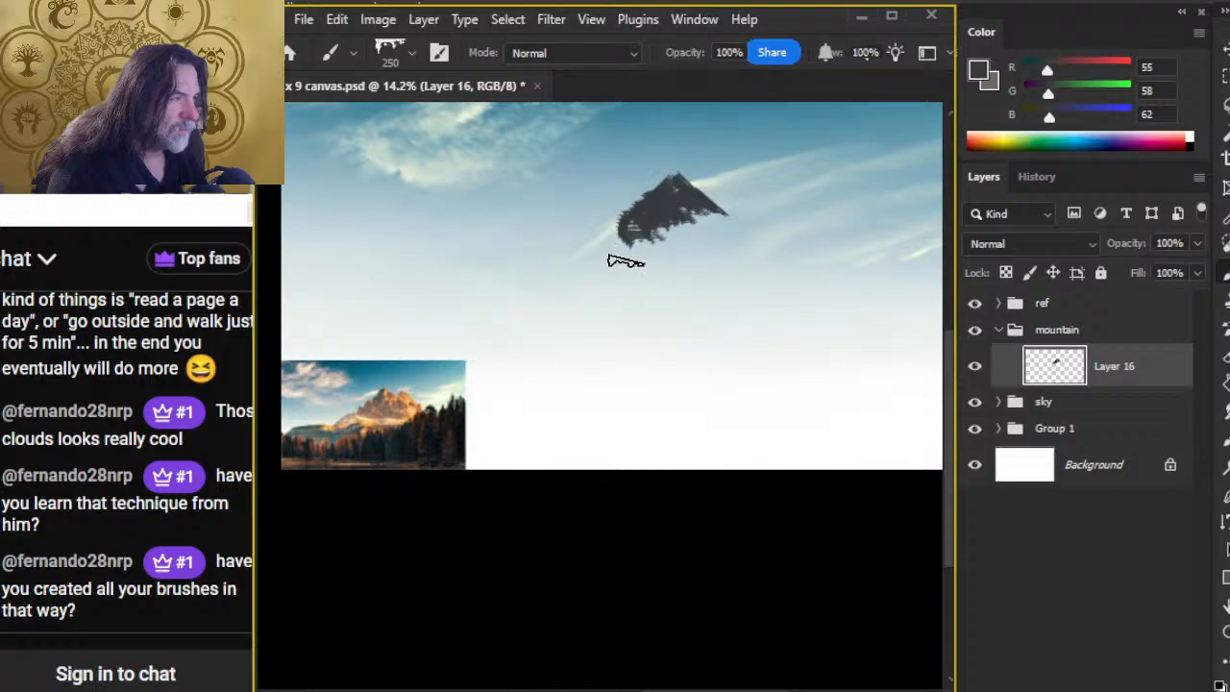
pyautogui.moveTo(601, 248)
pyautogui.mouseDown()
pyautogui.moveTo(586, 242)
pyautogui.moveTo(552, 286)
pyautogui.moveTo(470, 317)
pyautogui.moveTo(300, 352)
pyautogui.mouseUp()
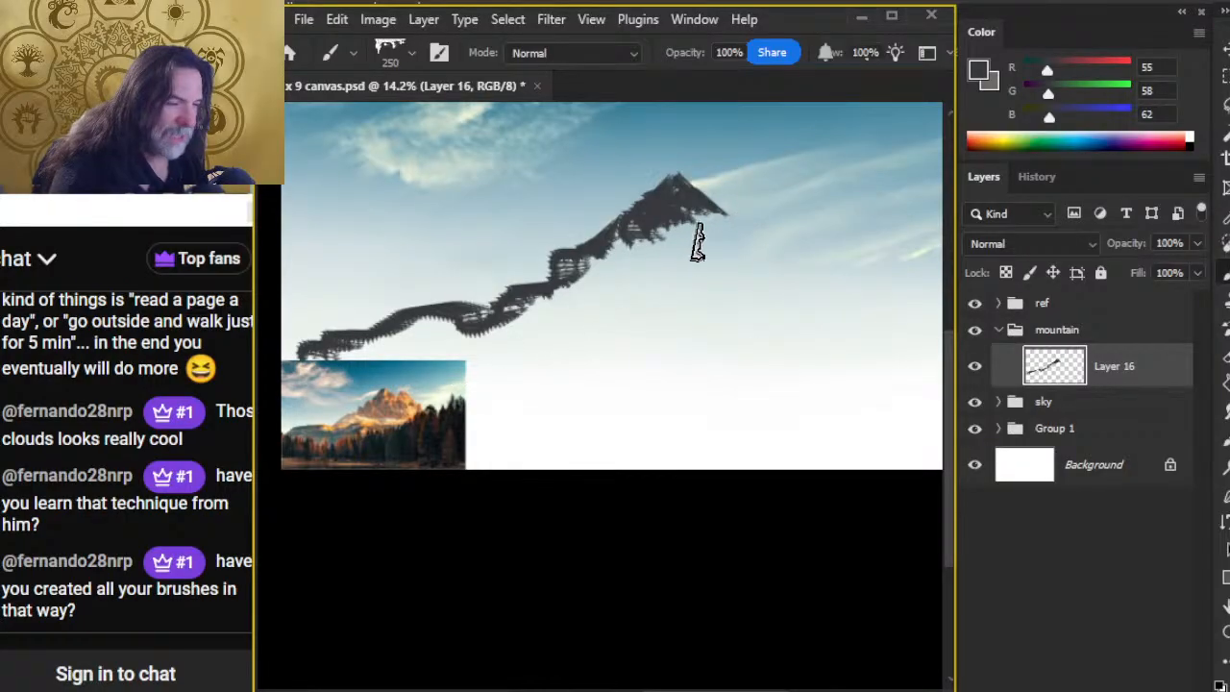
# Step: Paint a second dark peak beside the first with its long outer slope, and erase the blocky bump midway down the first peak's ridge
pyautogui.moveTo(752, 184); pyautogui.dragTo(684, 251)
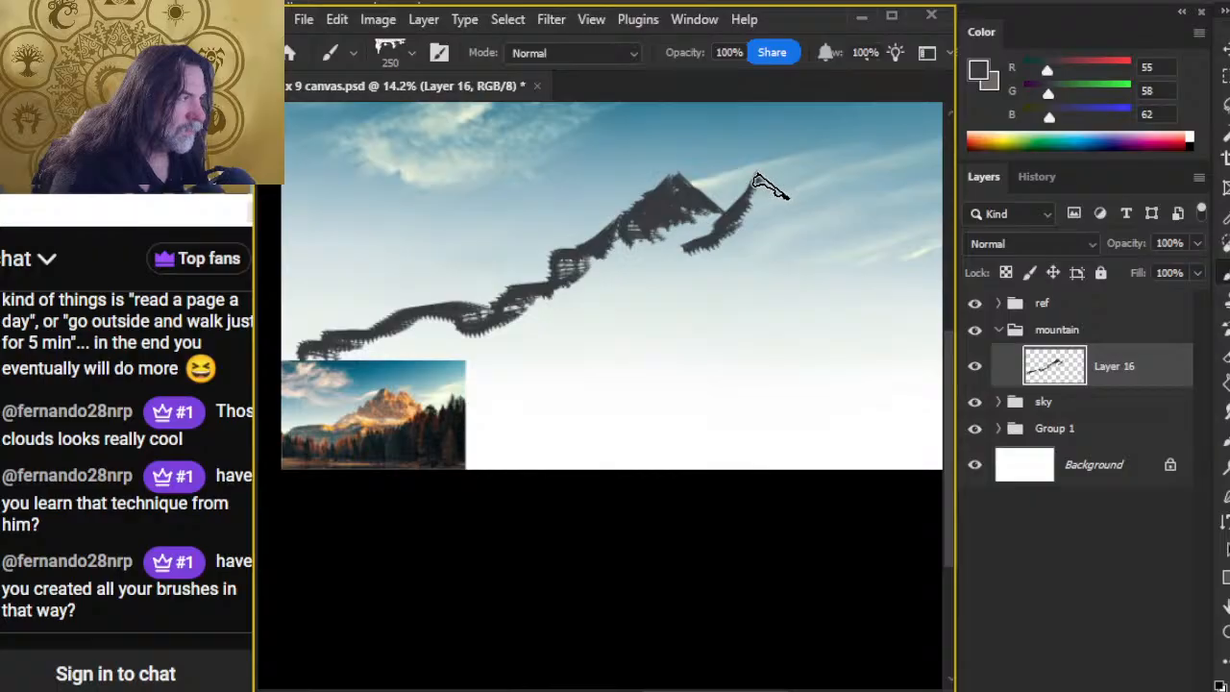
pyautogui.moveTo(755, 178); pyautogui.dragTo(826, 239)
pyautogui.press('e')
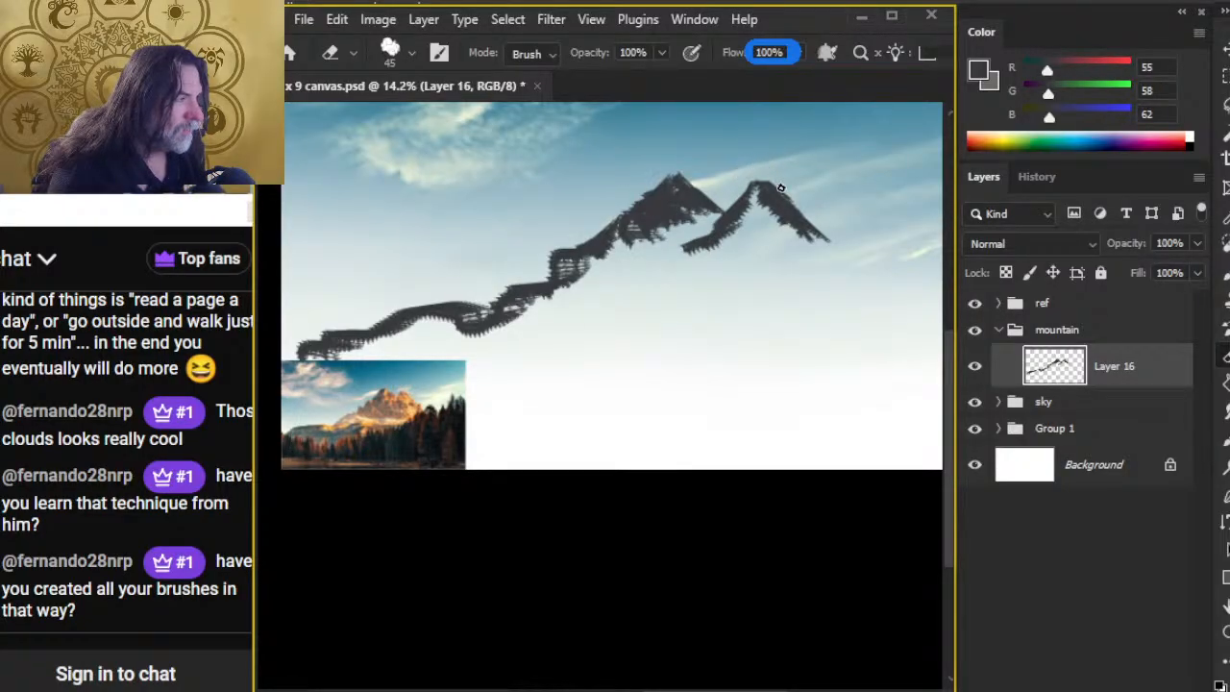
pyautogui.press('b')
pyautogui.moveTo(756, 183)
pyautogui.mouseDown()
pyautogui.moveTo(890, 305)
pyautogui.moveTo(845, 276)
pyautogui.moveTo(910, 300)
pyautogui.moveTo(855, 288)
pyautogui.moveTo(816, 249)
pyautogui.moveTo(870, 296)
pyautogui.moveTo(783, 254)
pyautogui.moveTo(692, 253)
pyautogui.moveTo(772, 237)
pyautogui.moveTo(766, 206)
pyautogui.moveTo(777, 268)
pyautogui.mouseUp()
pyautogui.press('r')
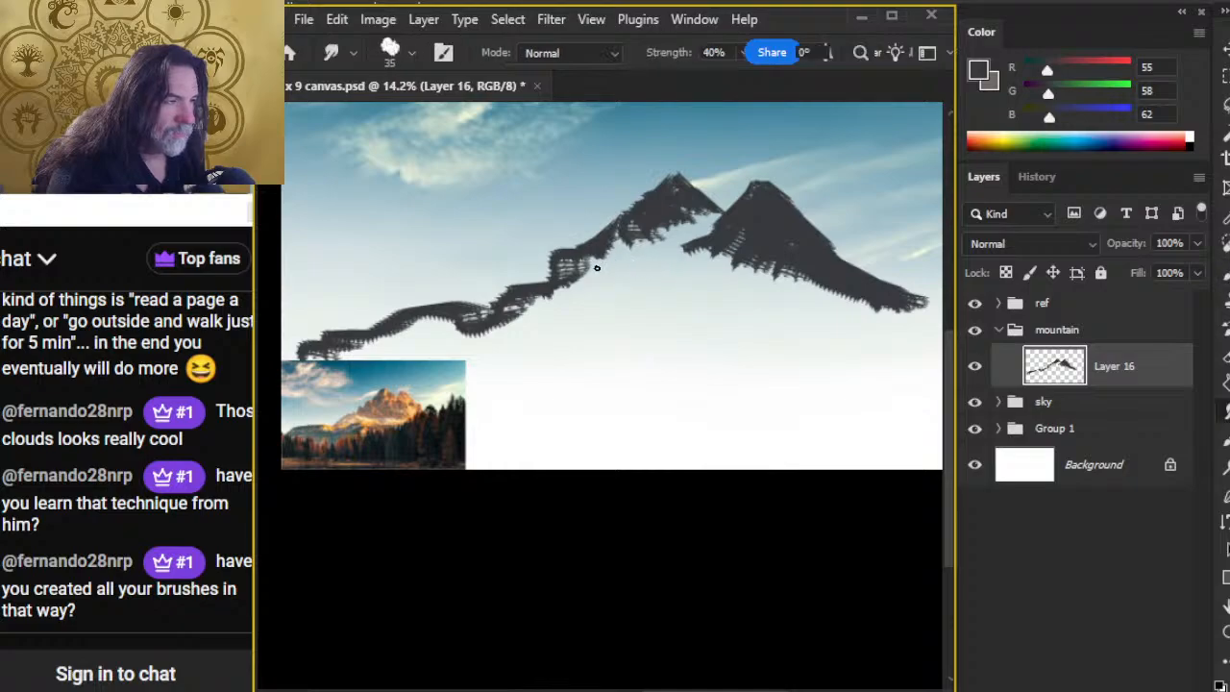
pyautogui.press('e')
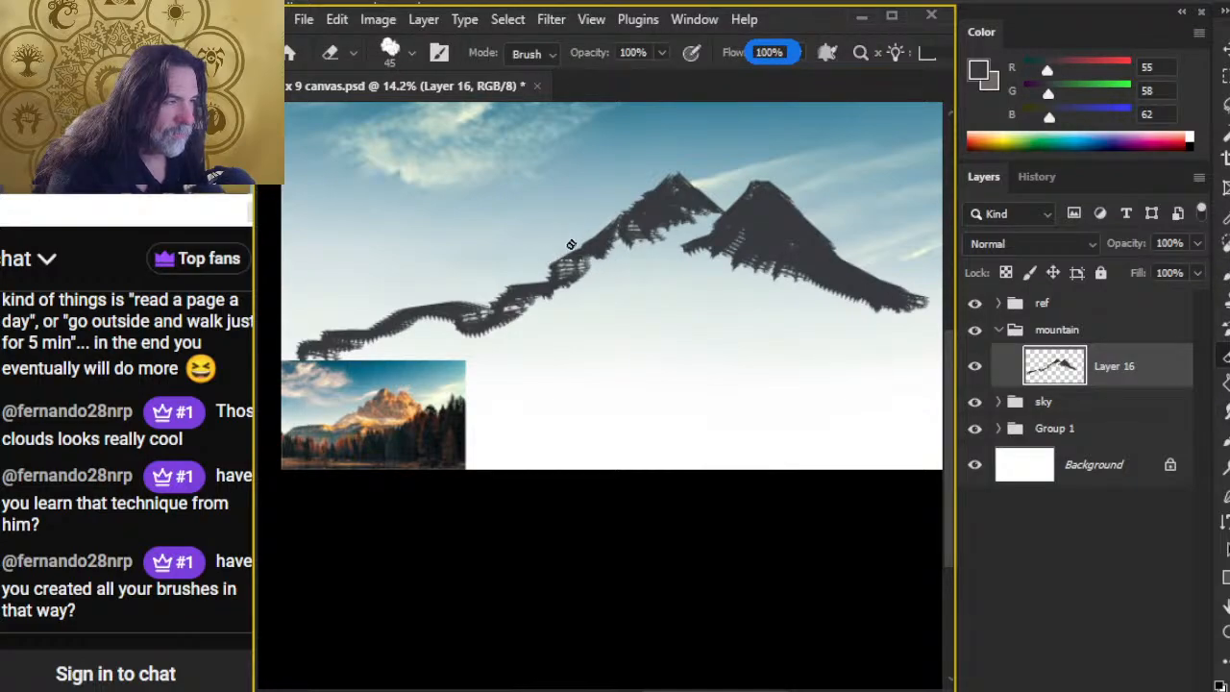
# Step: Fill the notch at the first peak's tip with dark grey, using the Mountain Chisel brush at 45 px
pyautogui.press('z')
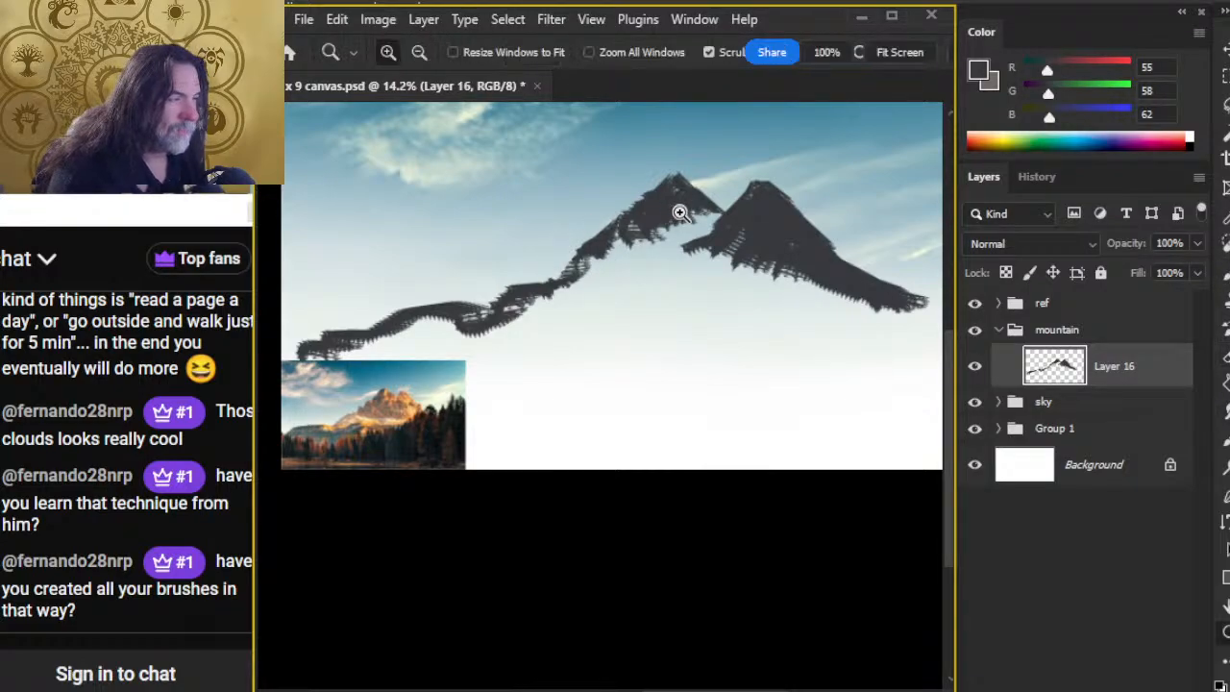
pyautogui.press('x')
pyautogui.moveTo(649, 210)
pyautogui.mouseDown()
pyautogui.moveTo(716, 230)
pyautogui.moveTo(620, 426)
pyautogui.mouseUp()
pyautogui.press('b')
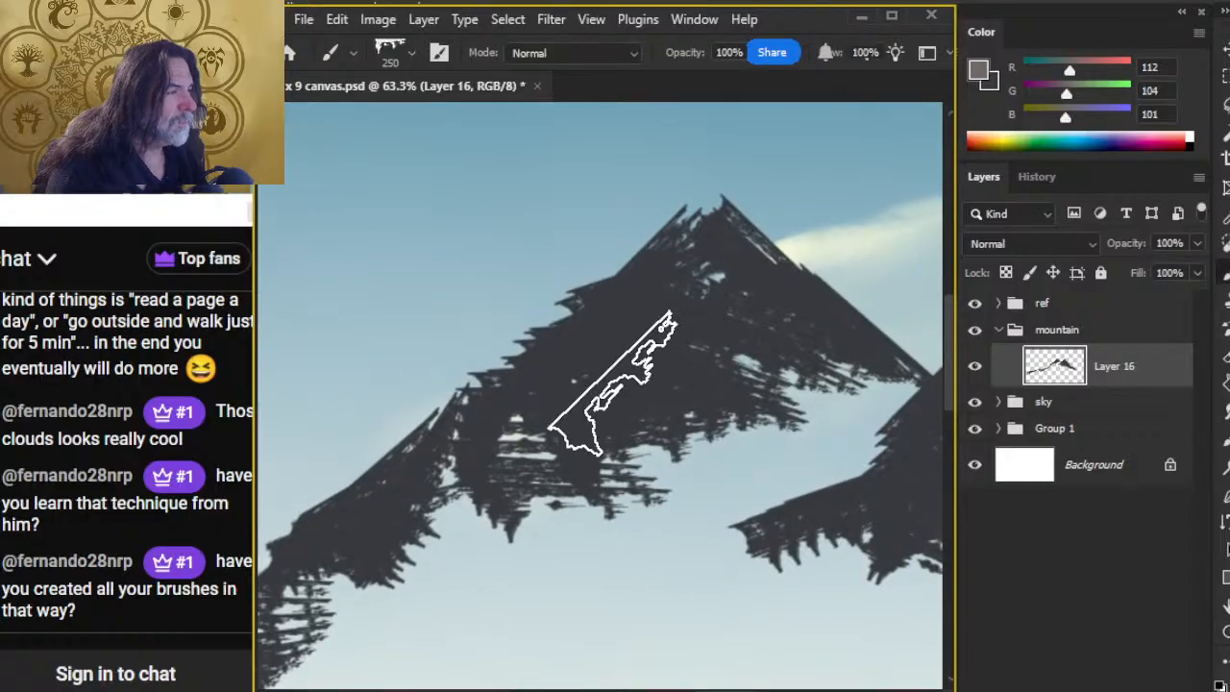
pyautogui.press('[')
pyautogui.press('[')
pyautogui.press('[')
pyautogui.press('[')
pyautogui.press('[')
pyautogui.press('[')
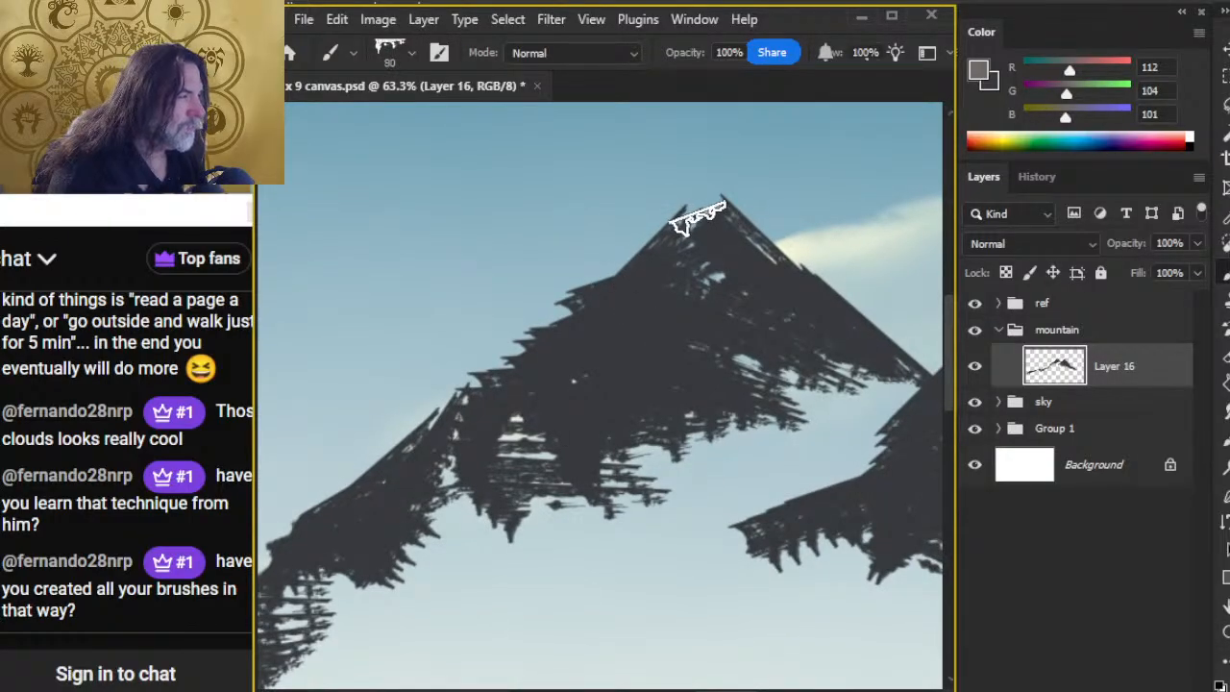
pyautogui.press('[')
pyautogui.press('[')
pyautogui.press('[')
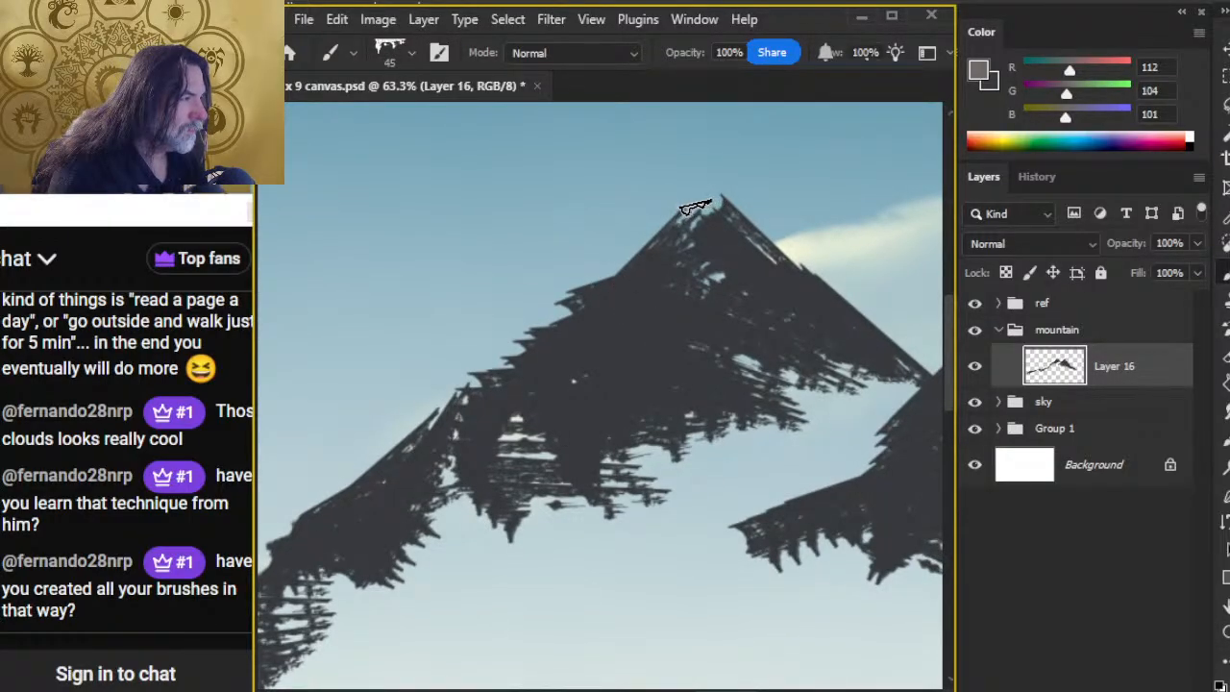
pyautogui.moveTo(706, 205)
pyautogui.mouseDown()
pyautogui.moveTo(695, 235)
pyautogui.moveTo(690, 222)
pyautogui.mouseUp()
pyautogui.keyDown('alt'); pyautogui.click(640, 376); pyautogui.keyUp('alt')
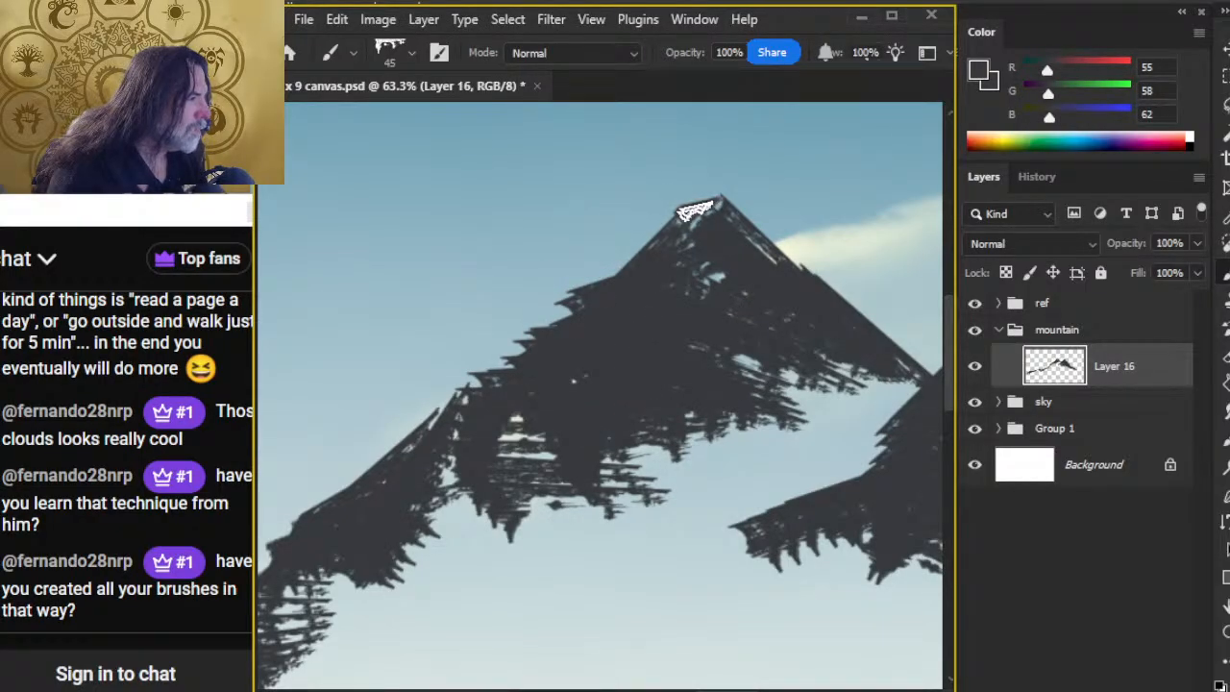
# Step: Switch the Eraser to a hard round 45 px tip with 100% hardness
pyautogui.press('e')
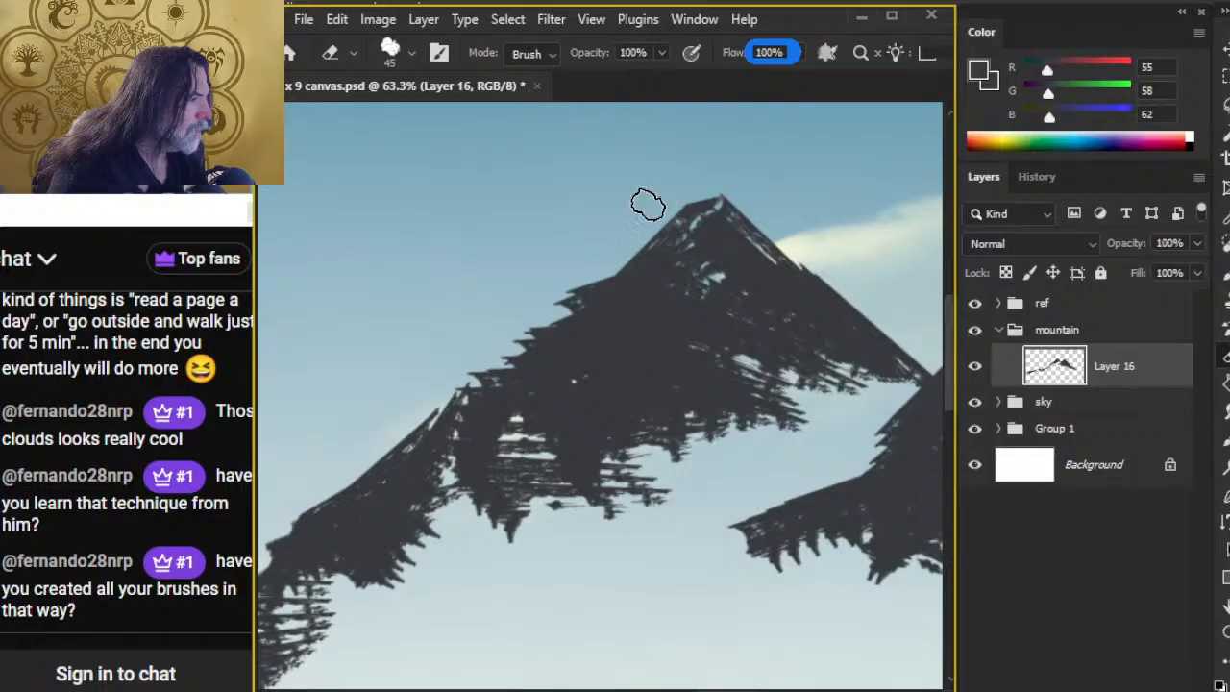
pyautogui.rightClick(647, 203)
pyautogui.click(830, 384)
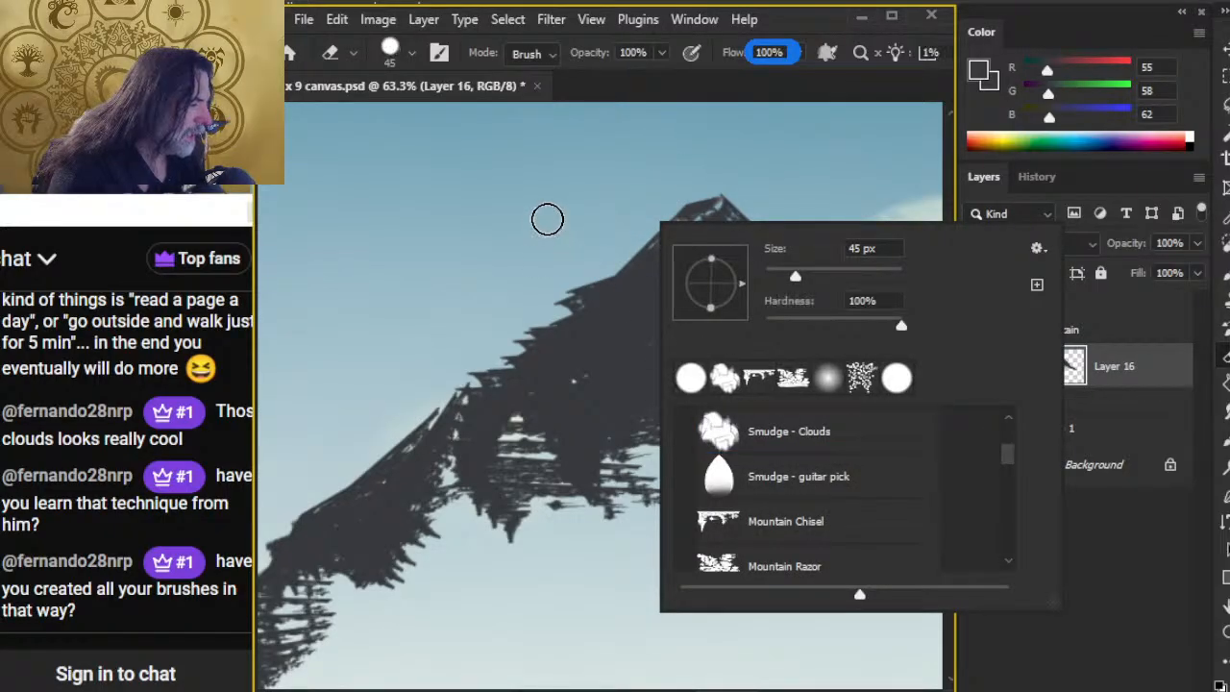
pyautogui.click(547, 220)
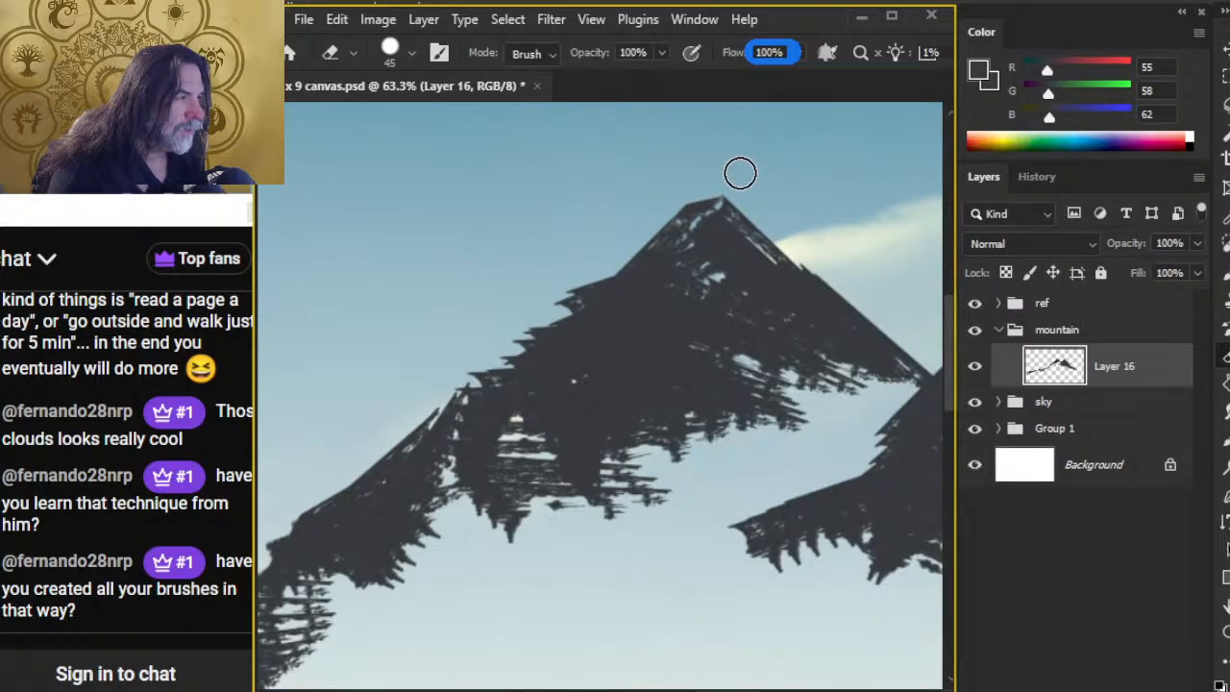
# Step: Fill the jagged steps along the first peak's outer slope with dark 45 px Mountain Chisel strokes to smooth its outline
pyautogui.press('b')
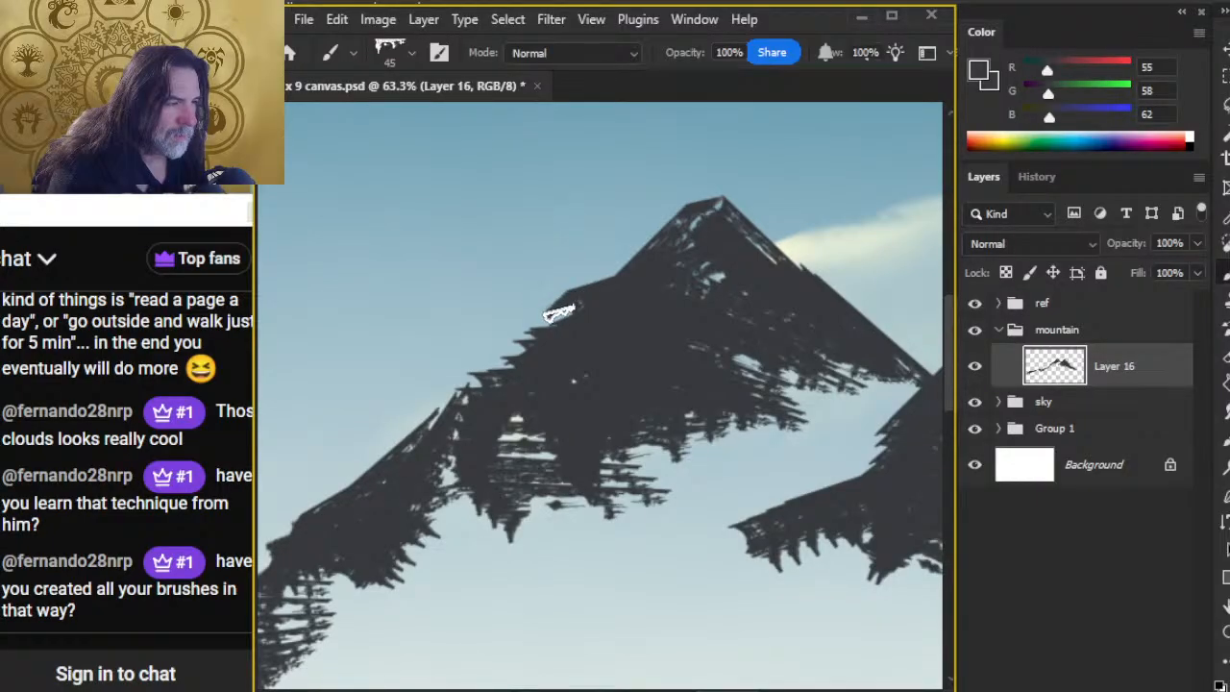
pyautogui.moveTo(530, 331); pyautogui.dragTo(555, 306)
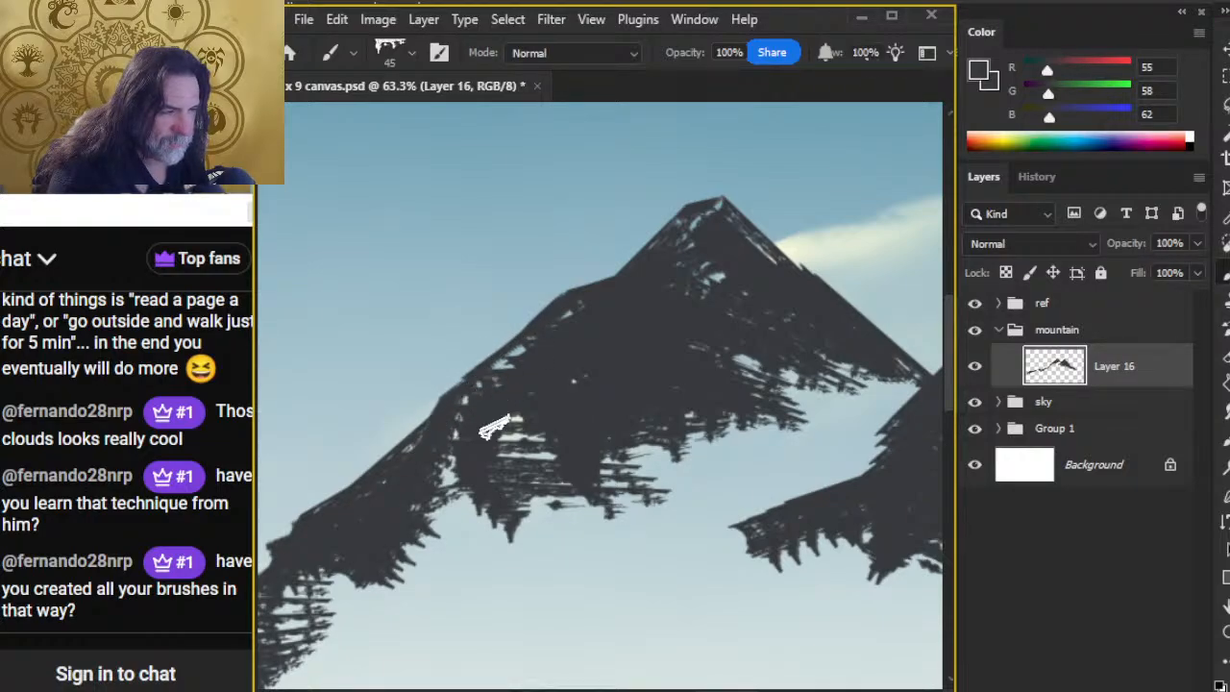
# Step: Reduce the Mountain Chisel brush to 30 px for refining the lower part of the ridge
pyautogui.moveTo(502, 498); pyautogui.dragTo(853, 323)
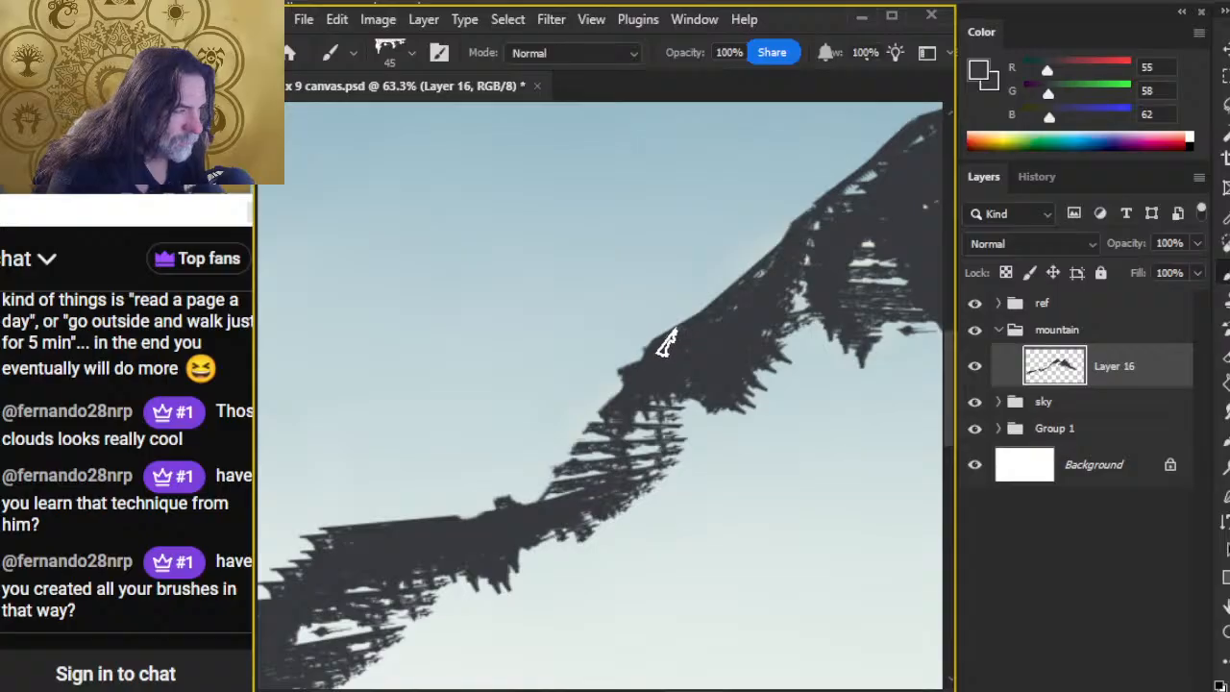
pyautogui.press('[')
pyautogui.press('[')
pyautogui.press('[')
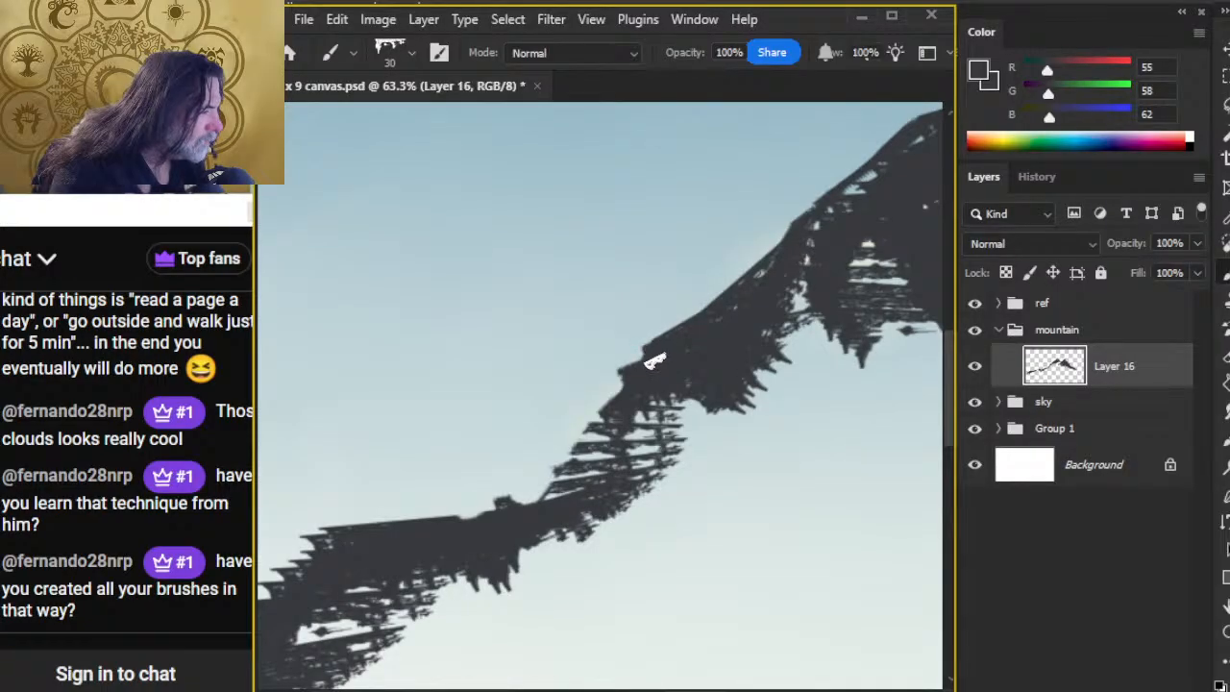
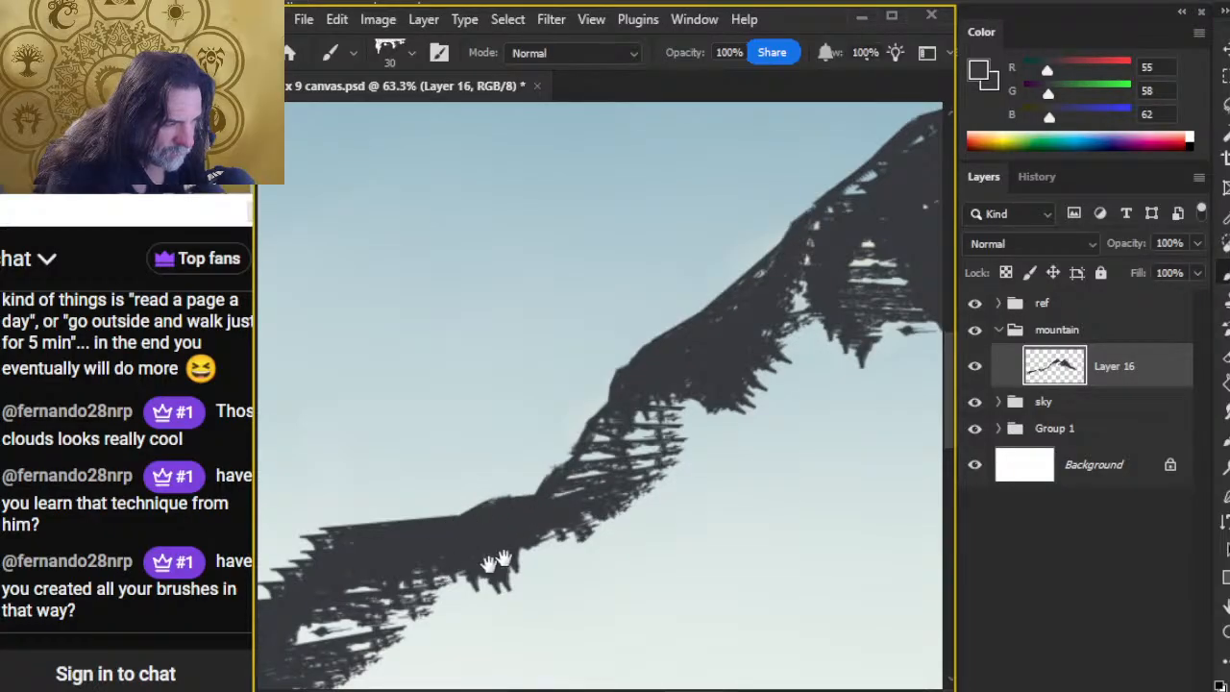
# Step: Fill the gaps and jagged steps along the lower ridge's top edge with dark grey 30 px Mountain Chisel strokes
pyautogui.moveTo(496, 562); pyautogui.dragTo(670, 418)
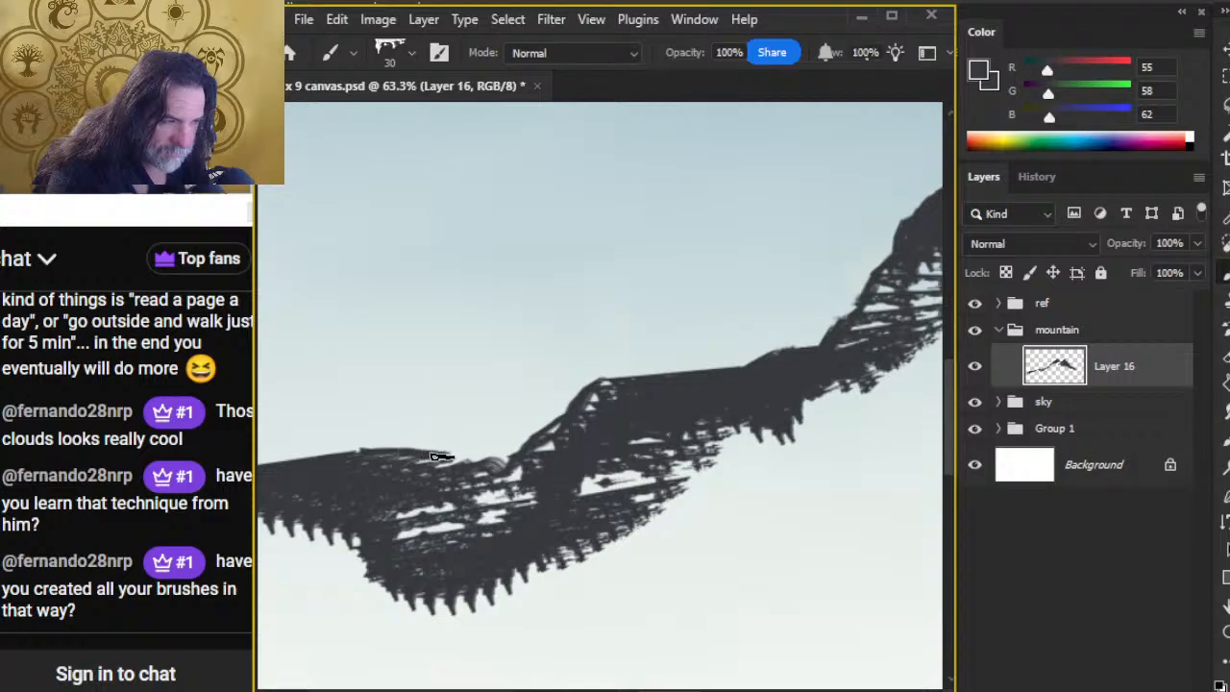
pyautogui.press('z')
pyautogui.moveTo(714, 520); pyautogui.dragTo(601, 501)
pyautogui.moveTo(476, 526)
pyautogui.mouseDown()
pyautogui.moveTo(587, 436)
pyautogui.moveTo(647, 431)
pyautogui.mouseUp()
pyautogui.press('b')
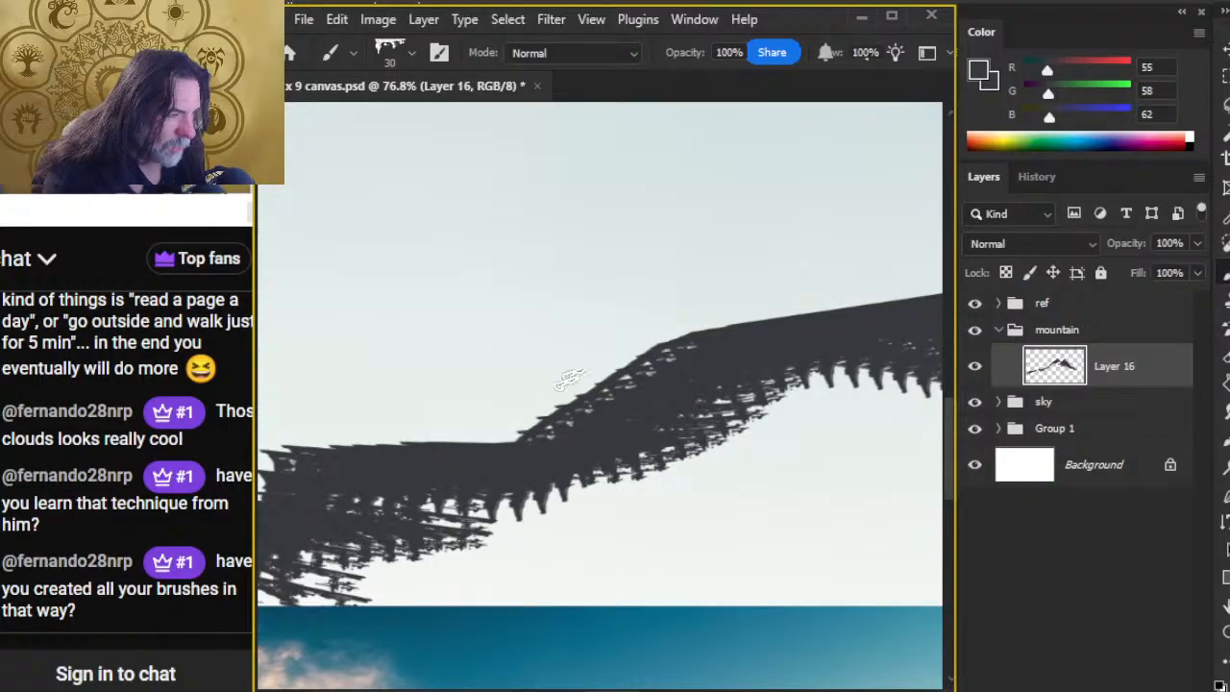
# Step: Smooth the jagged far end of the ridge and extend it down to the canvas edge with the 30 px Mountain Chisel brush
pyautogui.press('e')
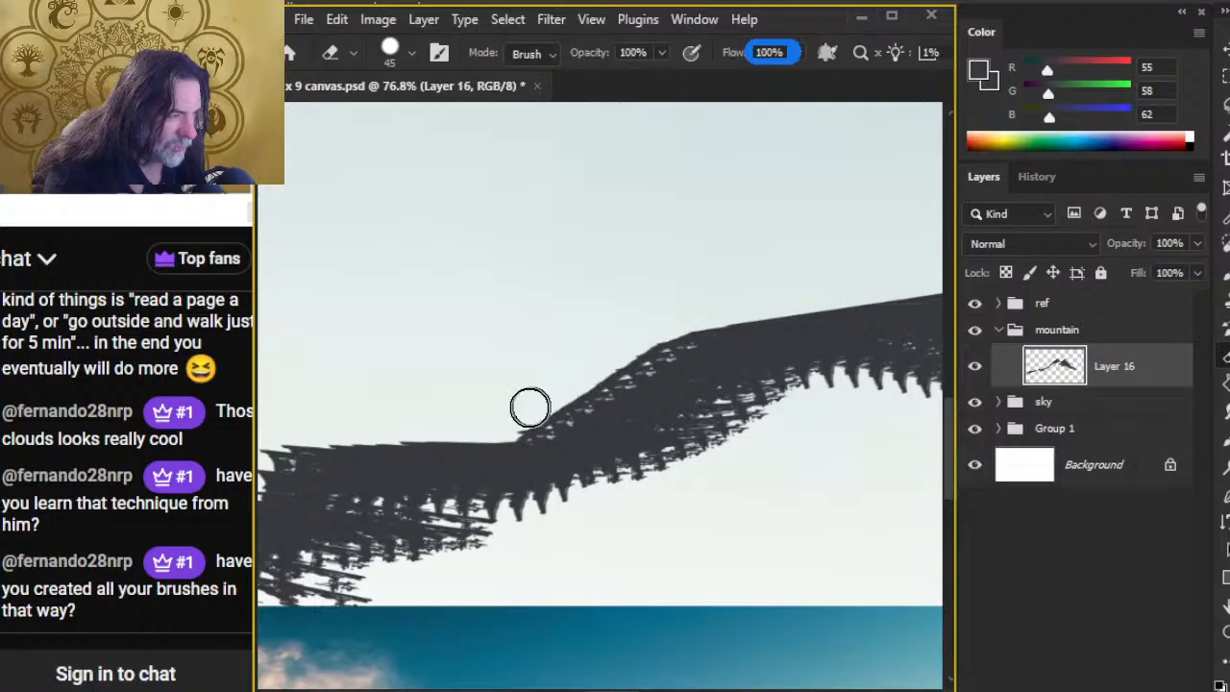
pyautogui.moveTo(542, 439)
pyautogui.mouseDown()
pyautogui.moveTo(629, 416)
pyautogui.moveTo(838, 321)
pyautogui.mouseUp()
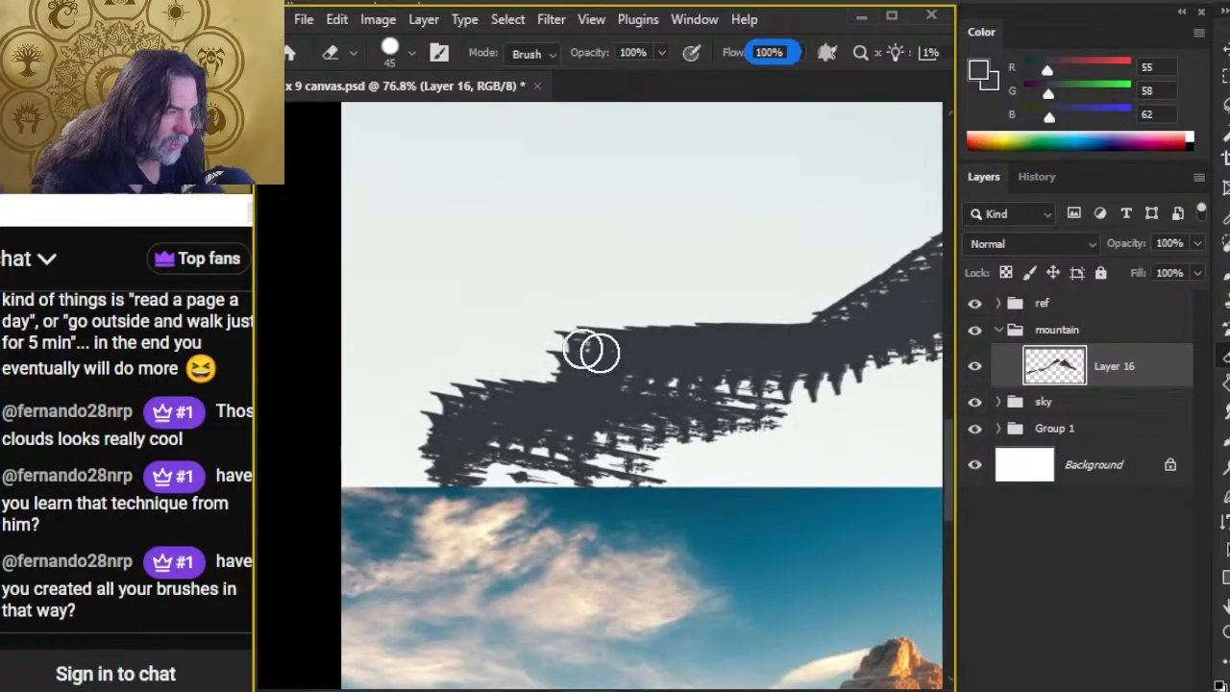
pyautogui.press('b')
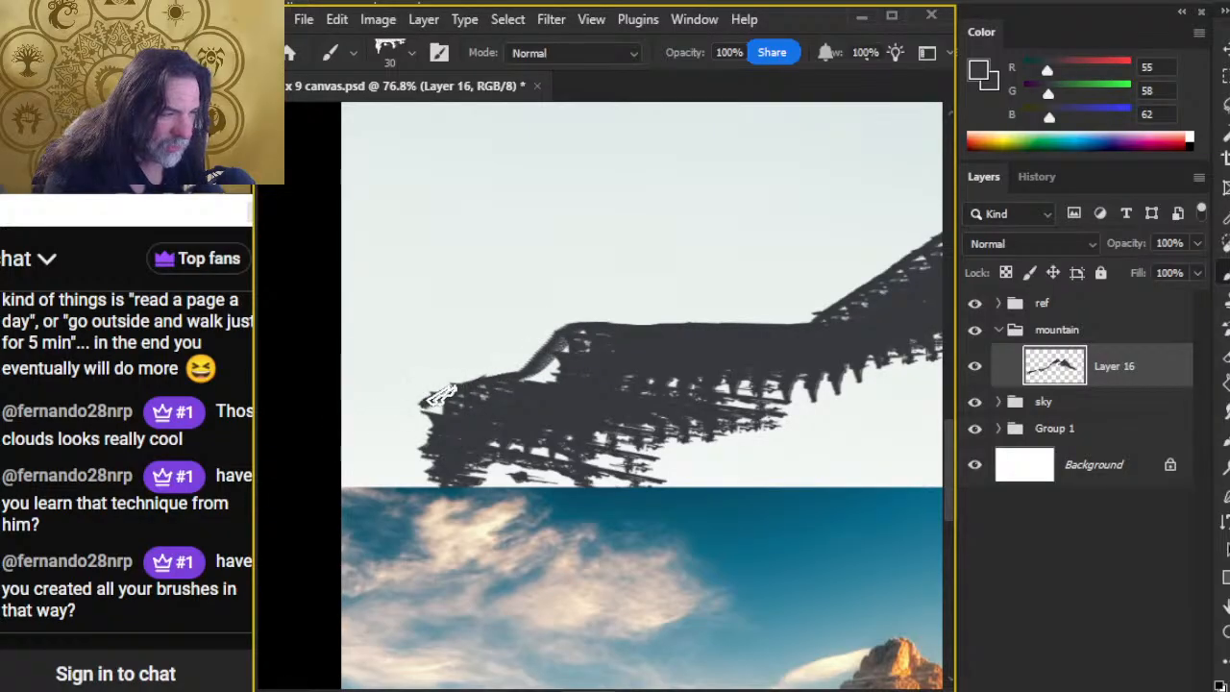
pyautogui.press('e')
pyautogui.moveTo(488, 365)
pyautogui.mouseDown()
pyautogui.moveTo(378, 396)
pyautogui.moveTo(326, 481)
pyautogui.mouseUp()
pyautogui.press('b')
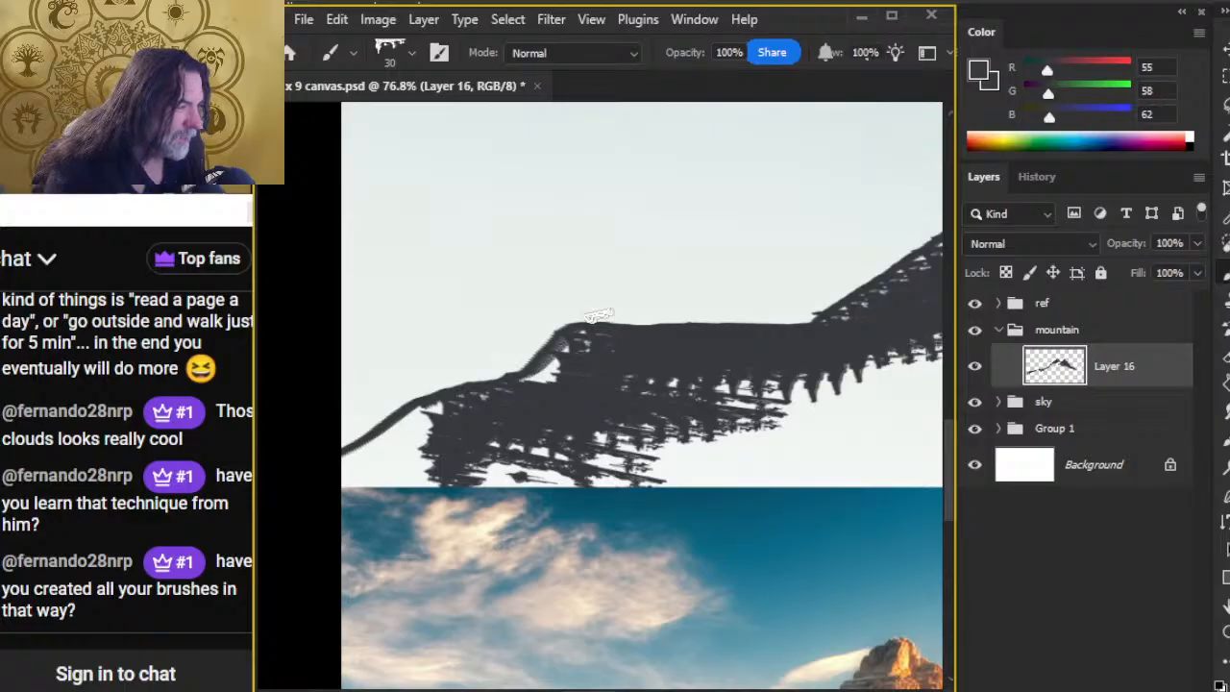
pyautogui.press('e')
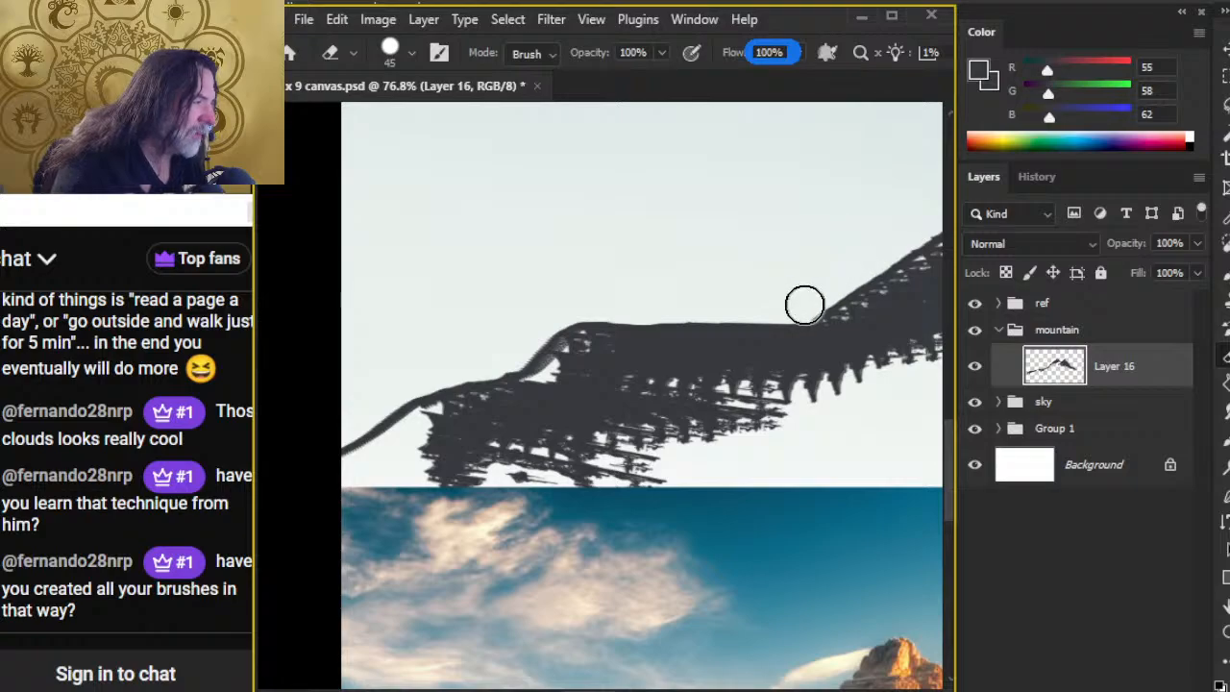
# Step: Carve the first peak's slope facing the second peak into a gentle curve with the hard 45 px Eraser
pyautogui.press('z')
pyautogui.moveTo(820, 448); pyautogui.dragTo(722, 455)
pyautogui.press('space')
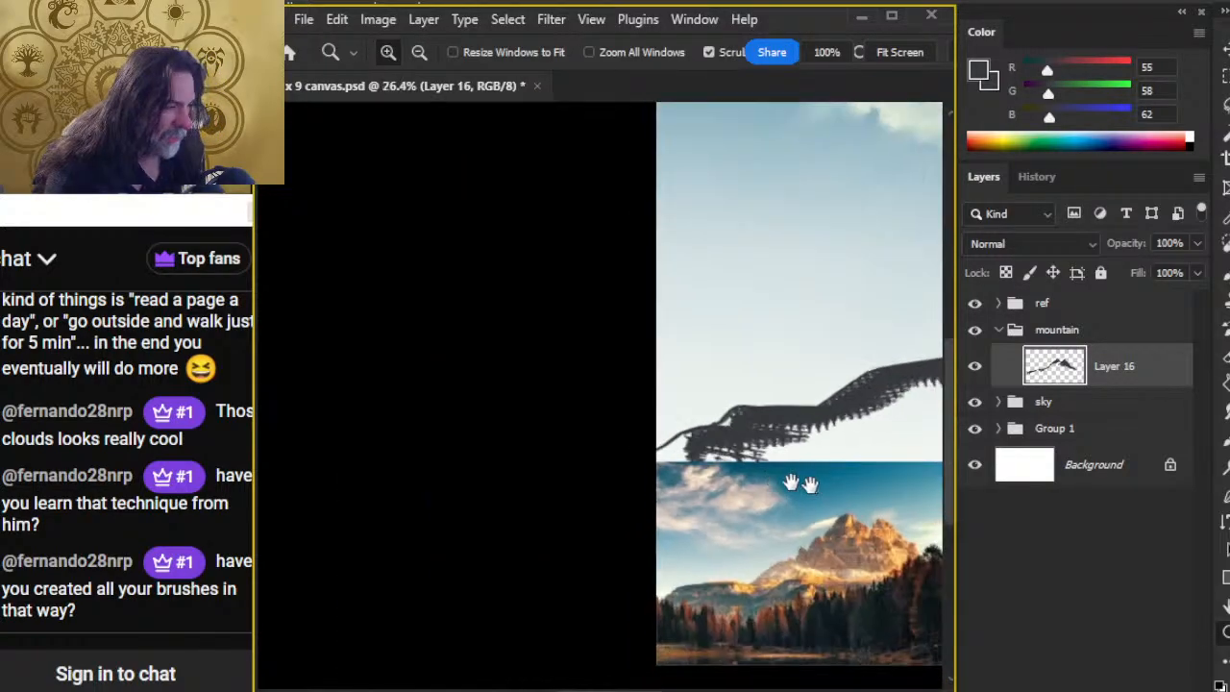
pyautogui.moveTo(802, 487); pyautogui.dragTo(373, 400)
pyautogui.moveTo(703, 374); pyautogui.dragTo(363, 525)
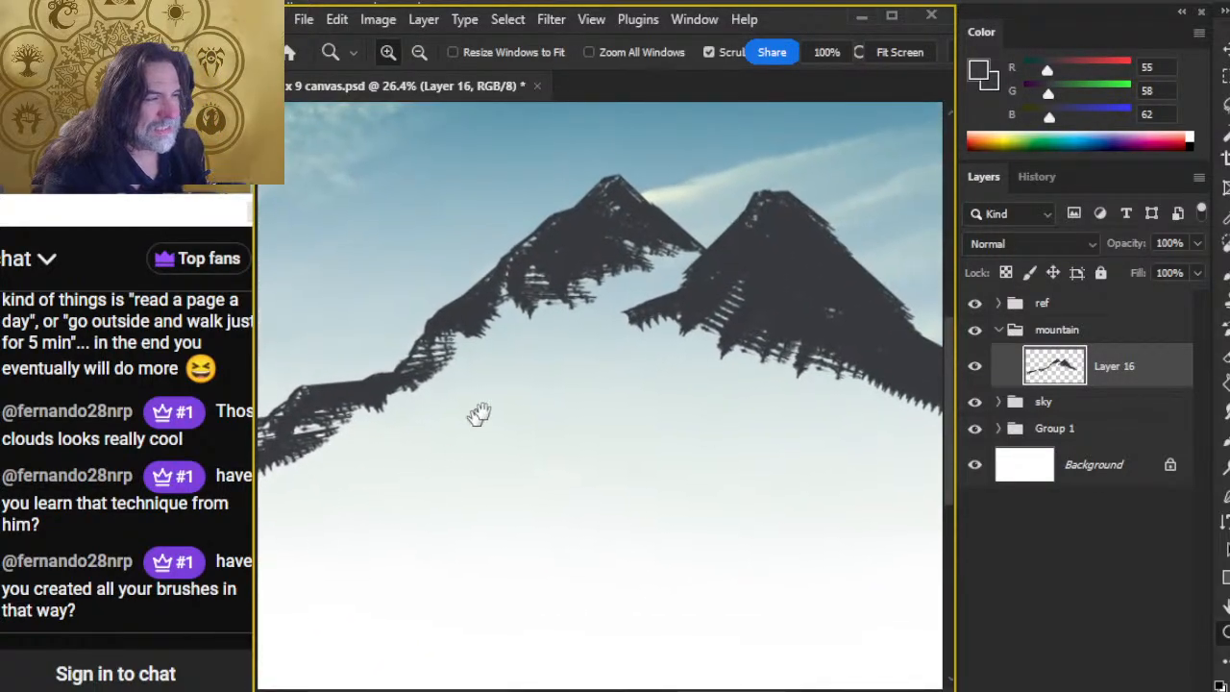
pyautogui.moveTo(392, 352); pyautogui.dragTo(508, 530)
pyautogui.press('space')
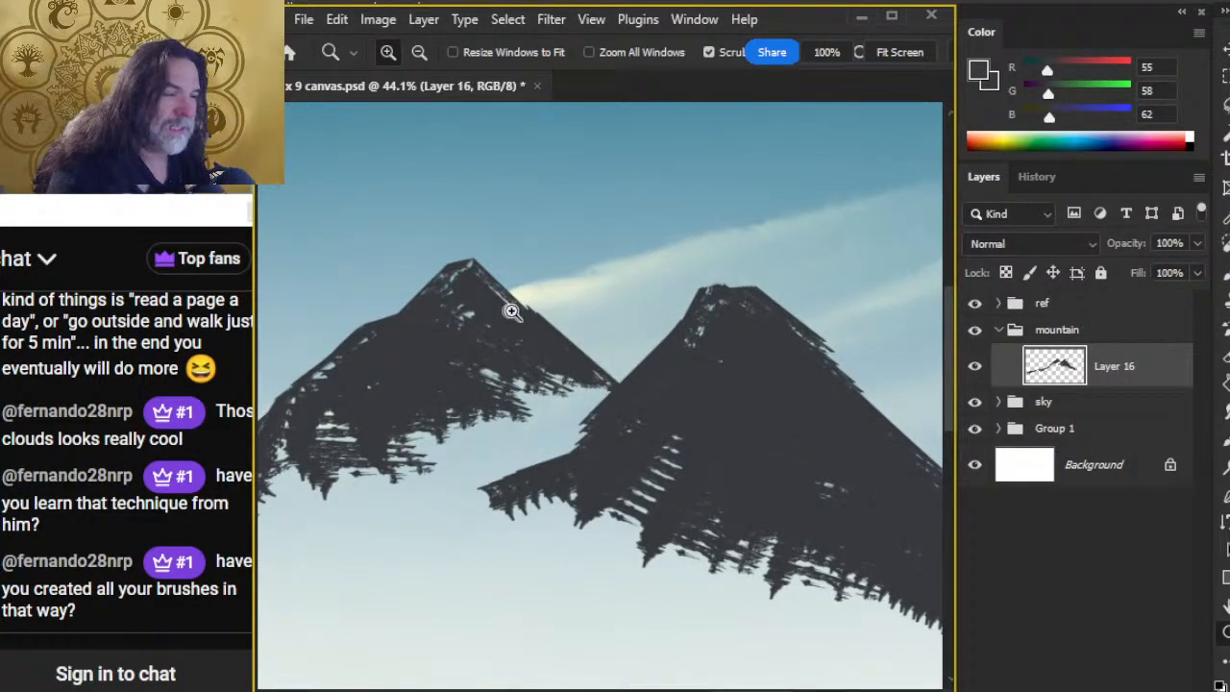
pyautogui.press('b')
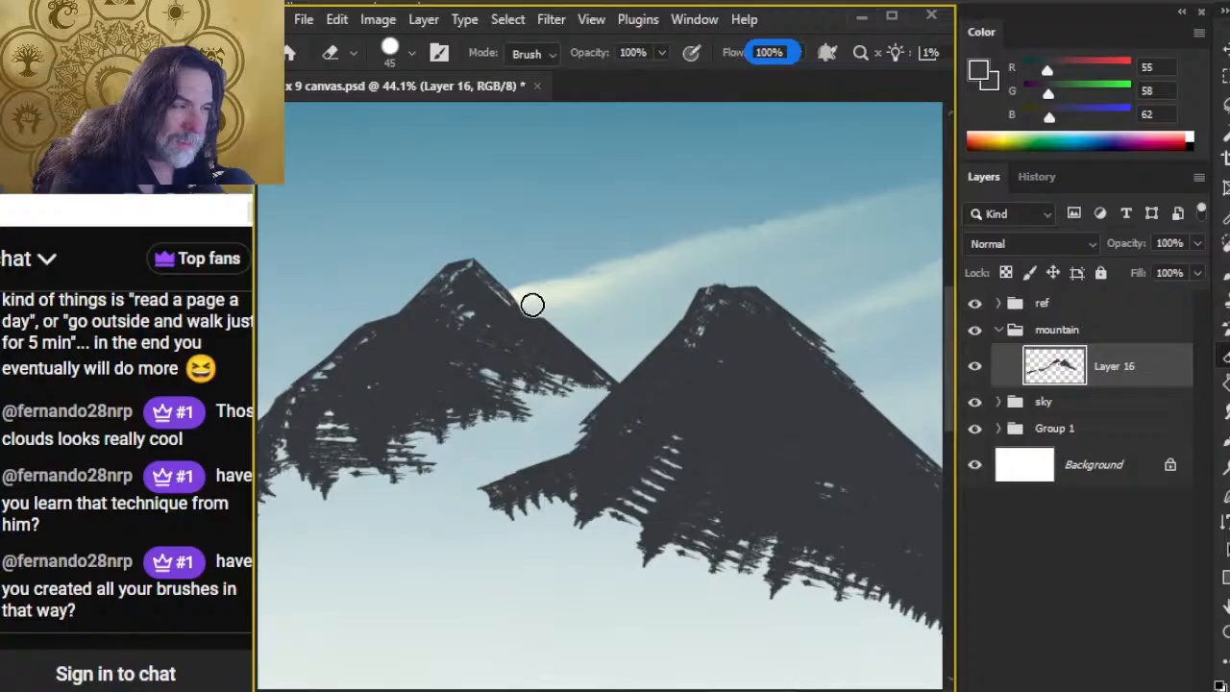
# Step: Fill the jagged steps along the second peak's outer slope down to its tail with 30 px Mountain Chisel strokes
pyautogui.press('b')
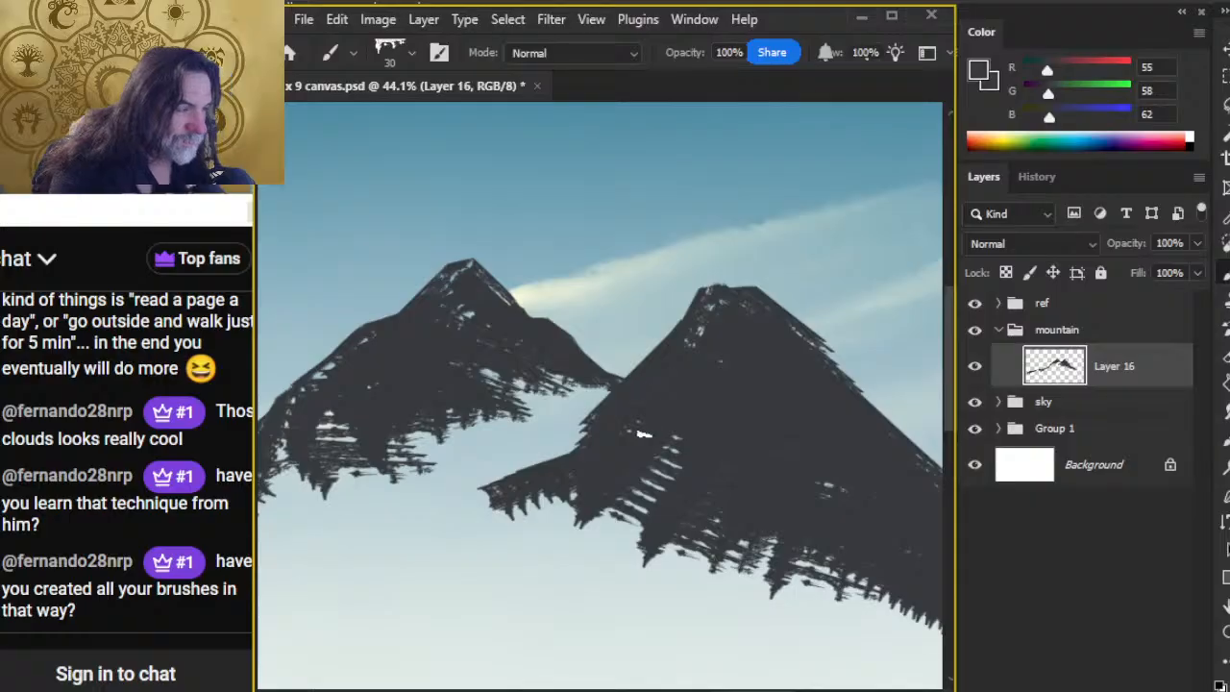
pyautogui.scroll(-3, 764, 432)
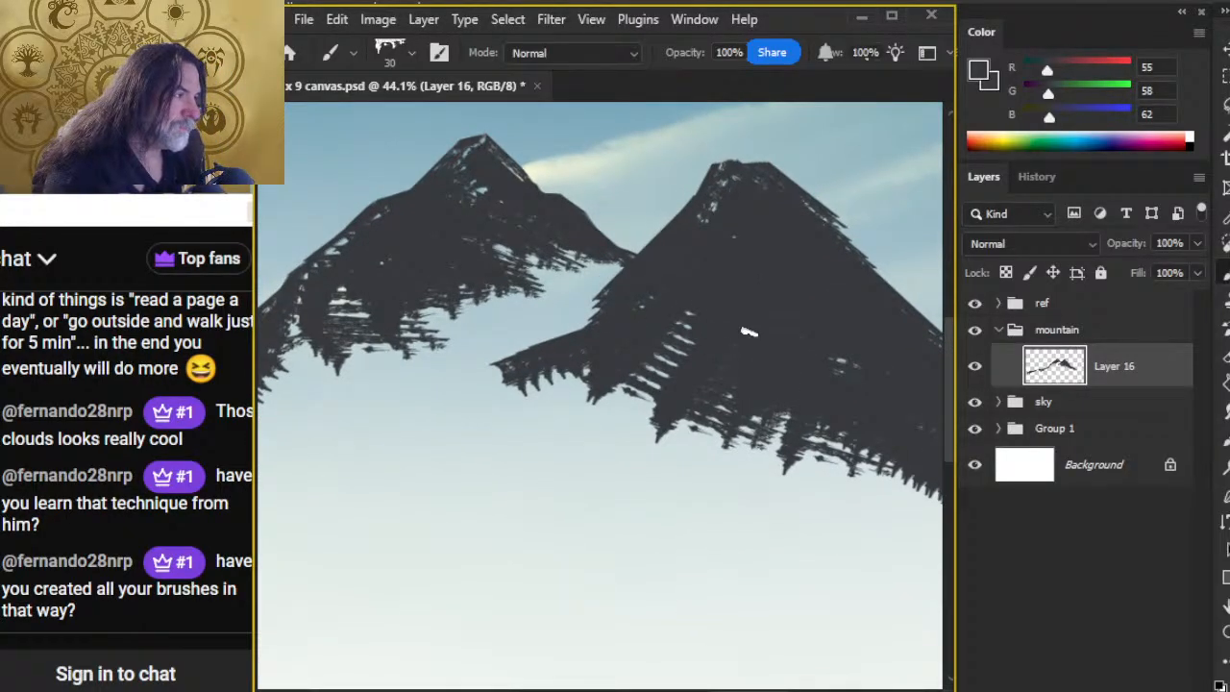
pyautogui.moveTo(772, 426); pyautogui.dragTo(630, 371)
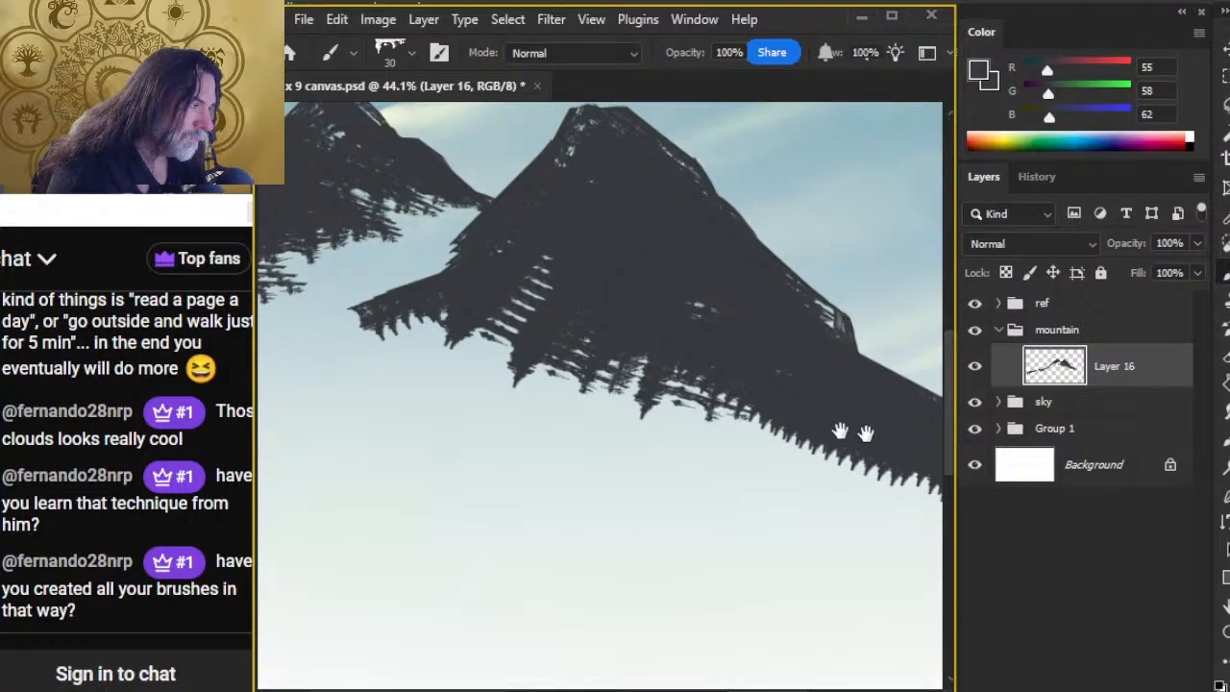
pyautogui.moveTo(839, 431)
pyautogui.mouseDown()
pyautogui.moveTo(563, 385)
pyautogui.moveTo(732, 404)
pyautogui.mouseUp()
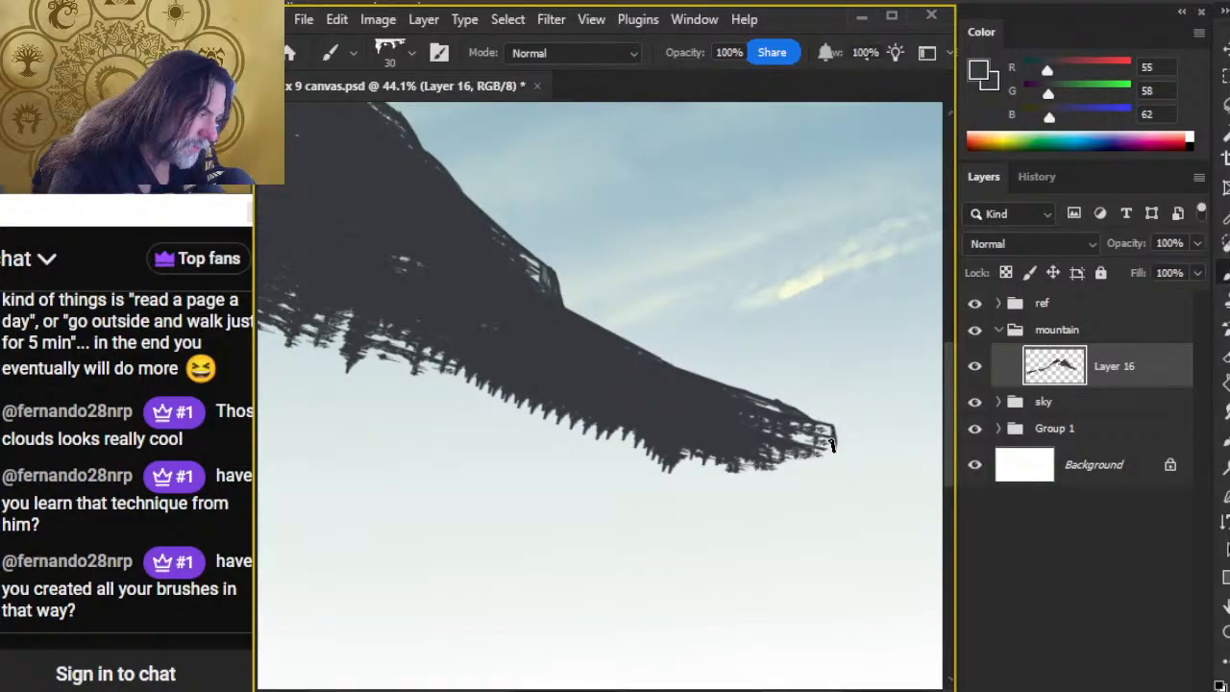
# Step: Smudge the second peak's ragged lower edge downward along both slopes with a 250 px tip at 54% strength
pyautogui.press('z')
pyautogui.moveTo(821, 555); pyautogui.dragTo(655, 540)
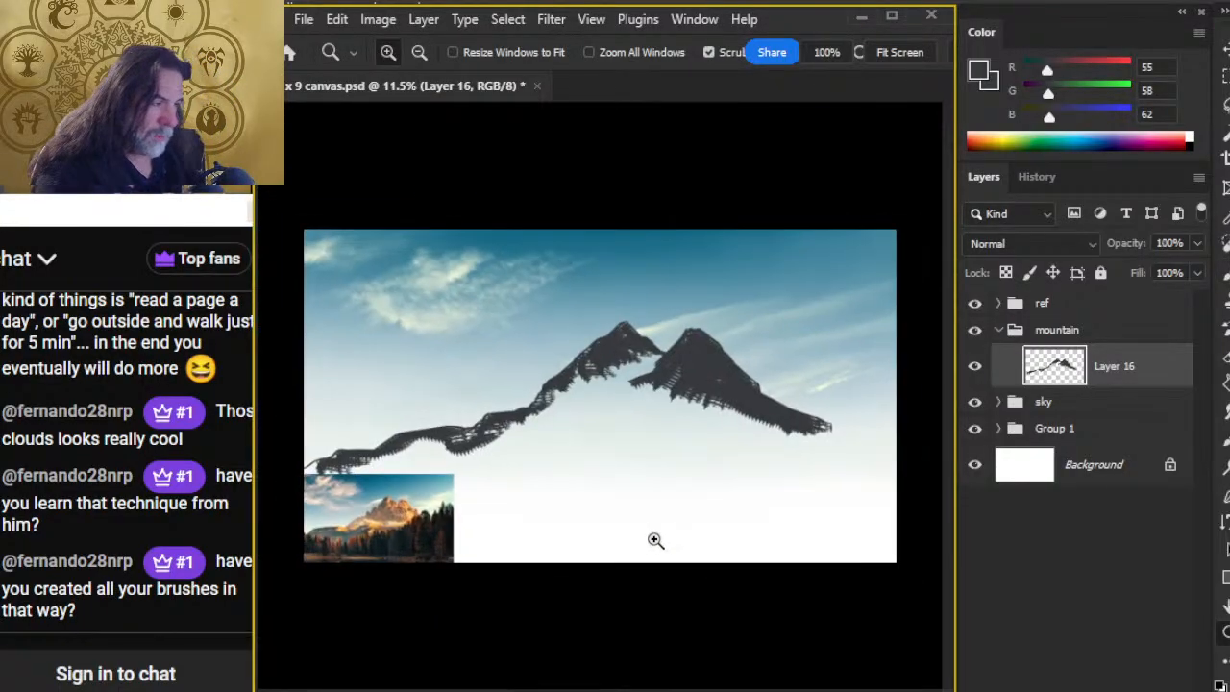
pyautogui.press('r')
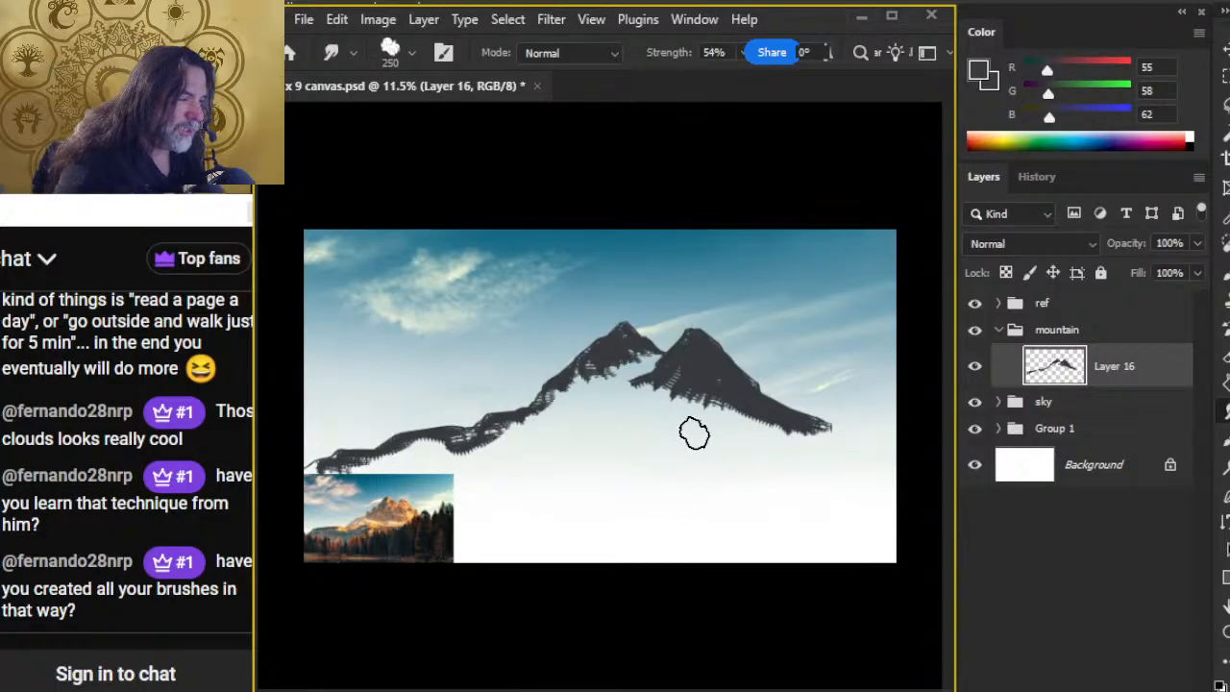
pyautogui.moveTo(701, 385); pyautogui.dragTo(785, 436)
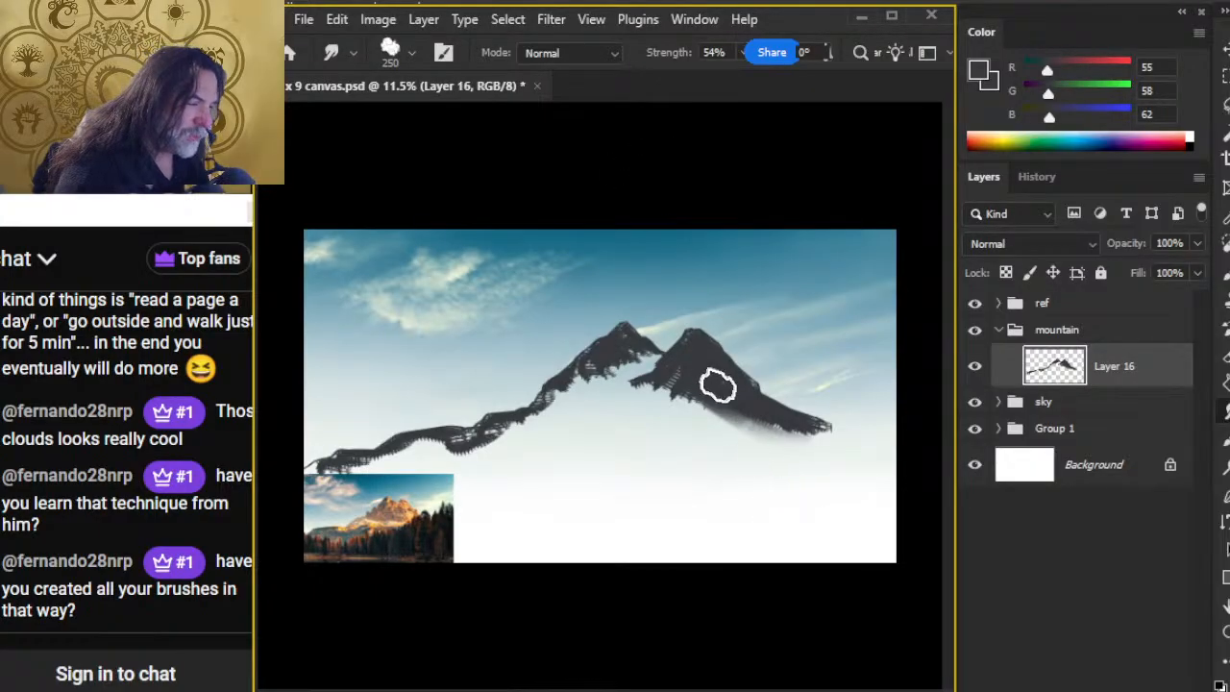
pyautogui.moveTo(718, 386)
pyautogui.mouseDown()
pyautogui.moveTo(823, 441)
pyautogui.moveTo(734, 409)
pyautogui.moveTo(839, 452)
pyautogui.moveTo(763, 421)
pyautogui.moveTo(833, 439)
pyautogui.moveTo(721, 404)
pyautogui.moveTo(696, 410)
pyautogui.moveTo(695, 380)
pyautogui.moveTo(744, 404)
pyautogui.moveTo(720, 373)
pyautogui.moveTo(696, 408)
pyautogui.moveTo(685, 375)
pyautogui.moveTo(638, 405)
pyautogui.moveTo(684, 374)
pyautogui.moveTo(628, 412)
pyautogui.moveTo(684, 374)
pyautogui.moveTo(672, 402)
pyautogui.moveTo(630, 416)
pyautogui.mouseUp()
# Step: Lower the Smudge strength to 30% and soften the second peak's base further into the mist
pyautogui.press('e')
pyautogui.hotkey('ctrl', 'z')
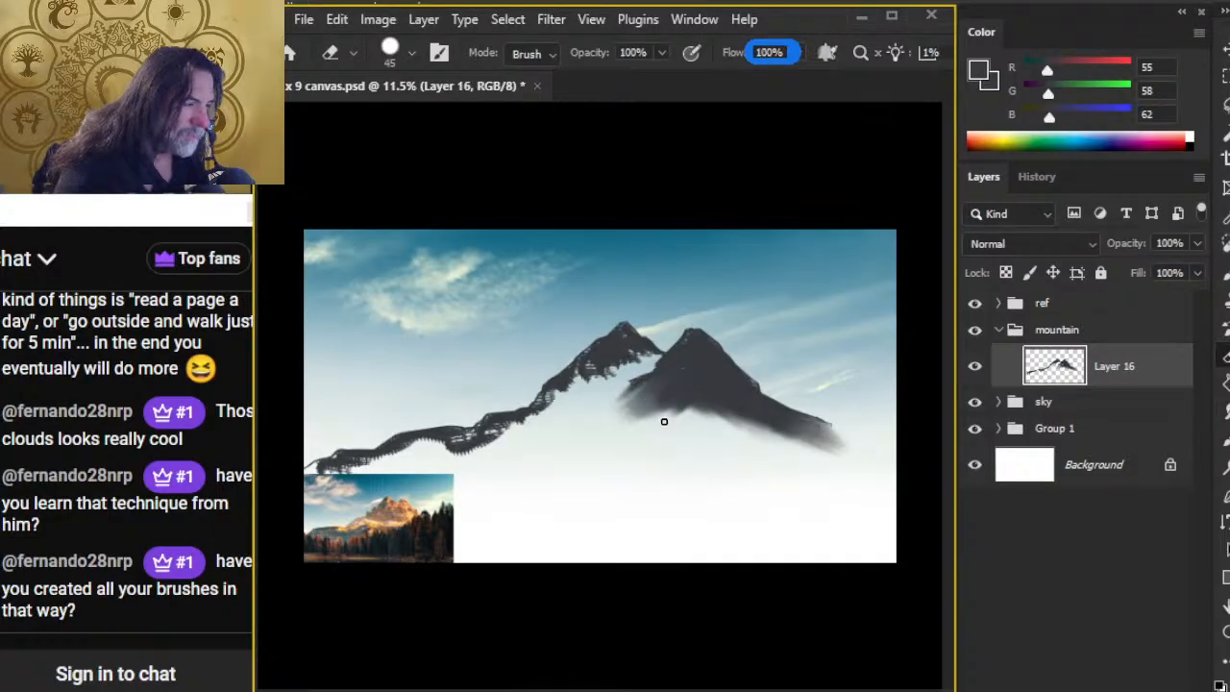
pyautogui.press('r')
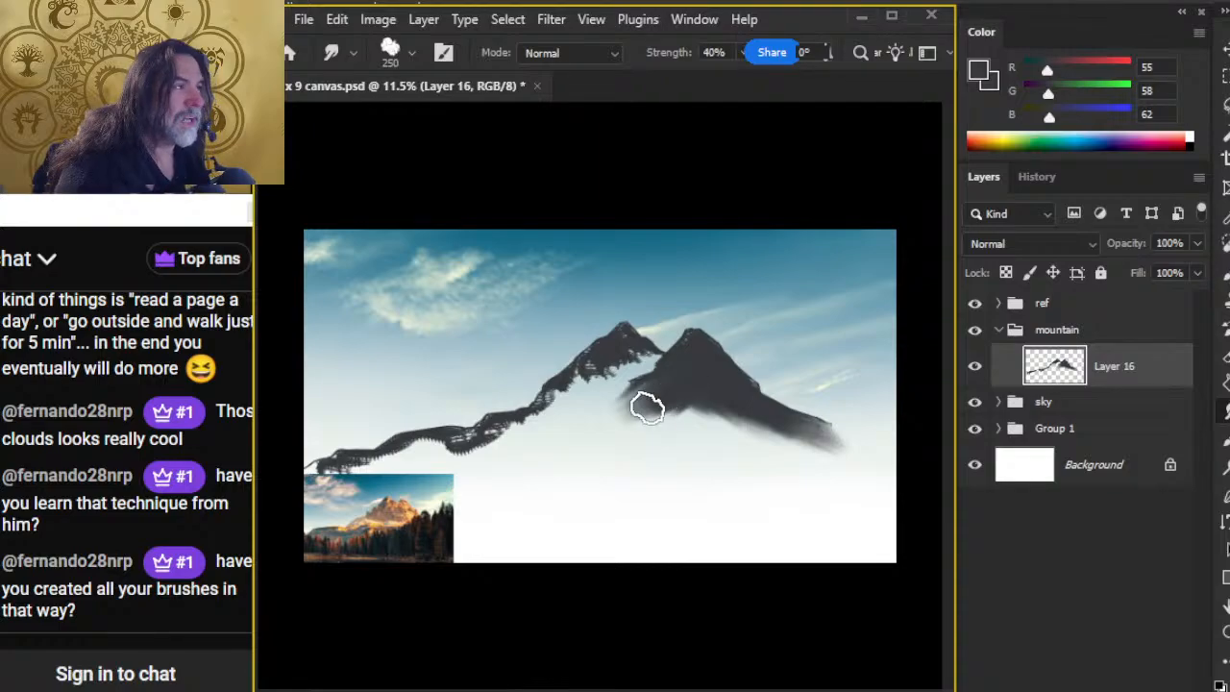
pyautogui.press('3')
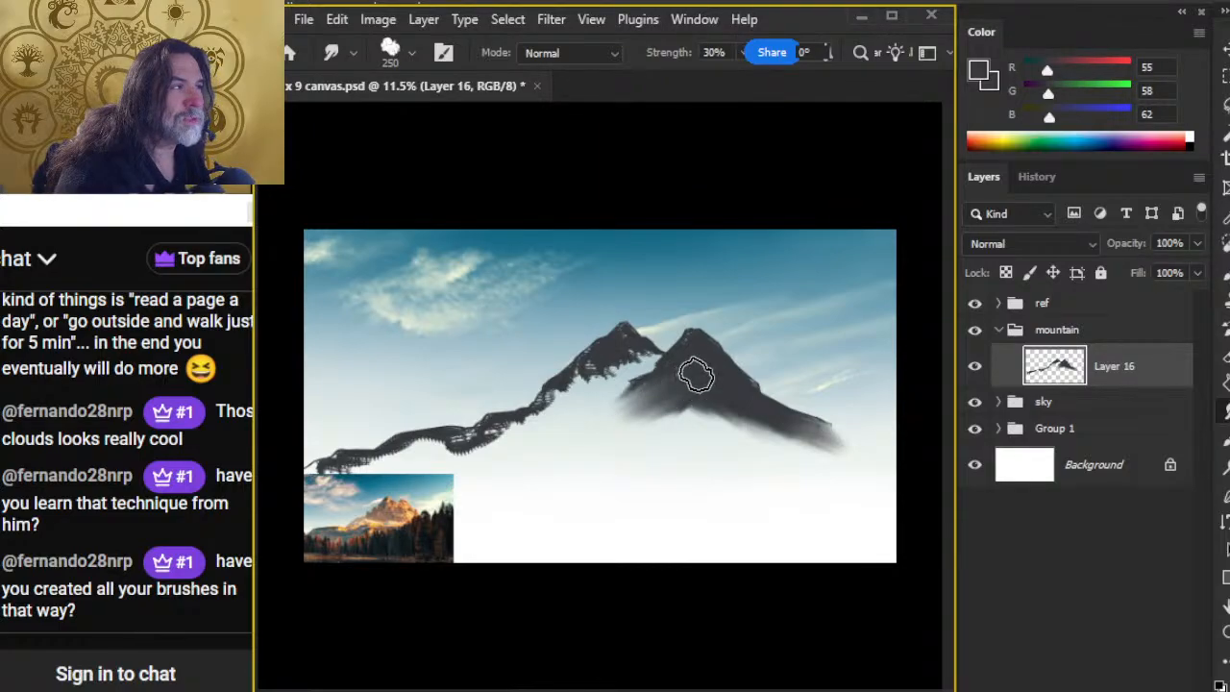
pyautogui.moveTo(709, 381)
pyautogui.mouseDown()
pyautogui.moveTo(649, 415)
pyautogui.moveTo(662, 426)
pyautogui.moveTo(719, 391)
pyautogui.moveTo(728, 401)
pyautogui.moveTo(716, 415)
pyautogui.moveTo(805, 453)
pyautogui.mouseUp()
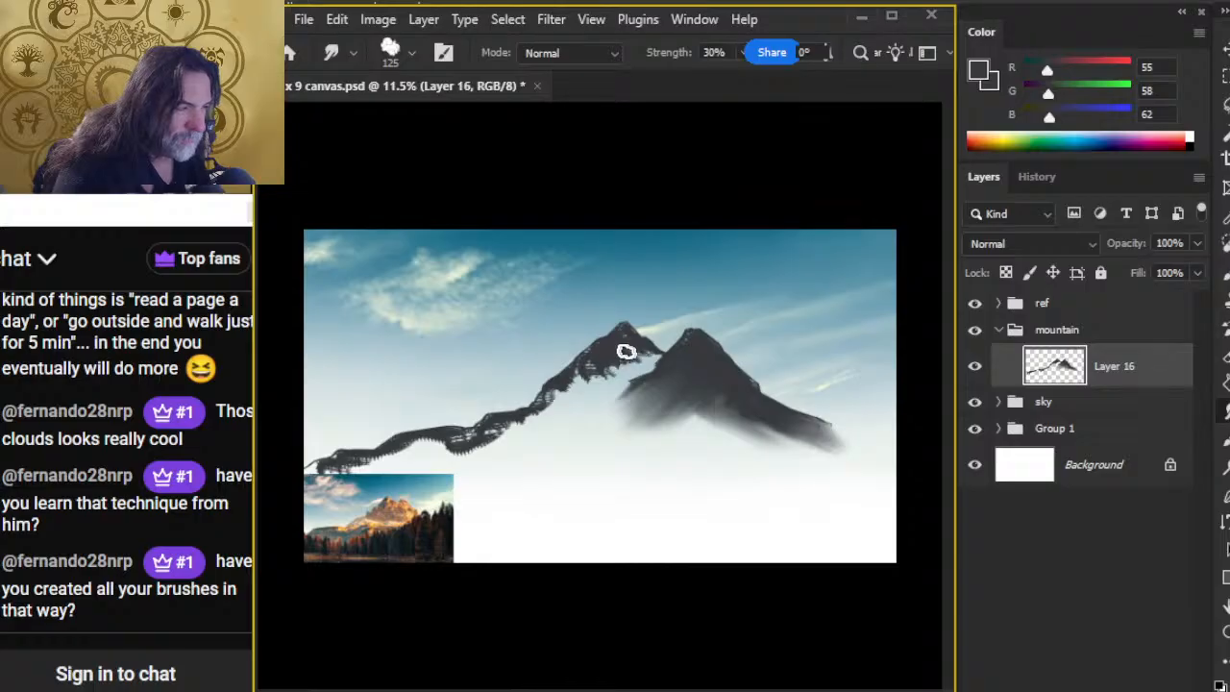
# Step: Lasso the whole second peak along the gap between the peaks, adding its faded outer tail to the selection
pyautogui.press('l')
pyautogui.moveTo(707, 301); pyautogui.dragTo(664, 336)
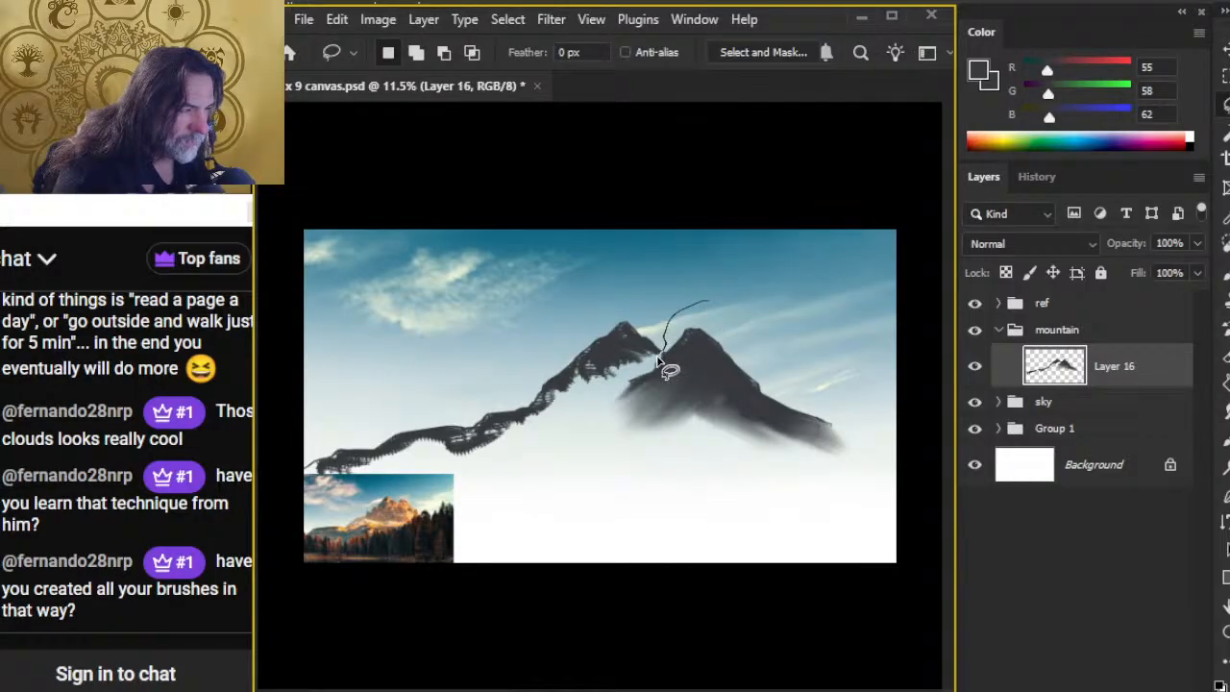
pyautogui.hotkey('ctrl', 'd')
pyautogui.moveTo(632, 376)
pyautogui.mouseDown()
pyautogui.moveTo(734, 372)
pyautogui.moveTo(736, 329)
pyautogui.mouseUp()
pyautogui.hotkey('ctrl', 'space')
pyautogui.moveTo(799, 238); pyautogui.dragTo(693, 247)
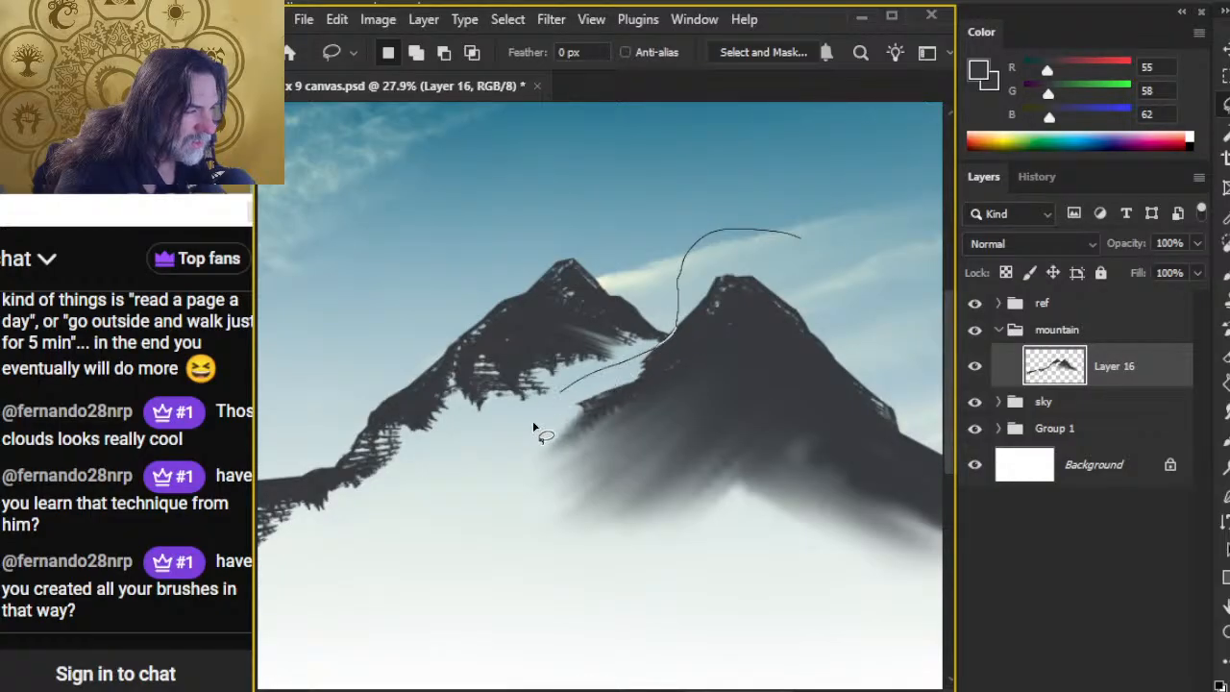
pyautogui.moveTo(534, 426)
pyautogui.mouseDown()
pyautogui.moveTo(1102, 335)
pyautogui.moveTo(807, 237)
pyautogui.mouseUp()
pyautogui.press('space')
pyautogui.moveTo(767, 461); pyautogui.dragTo(611, 402)
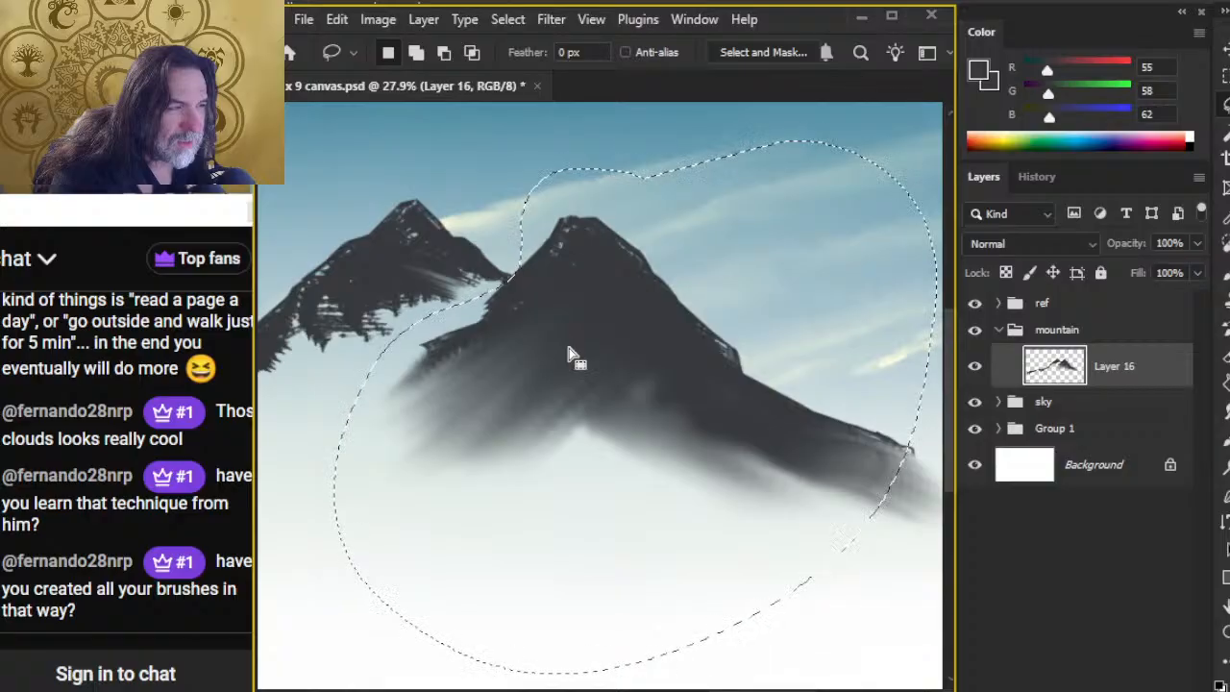
pyautogui.press('space')
pyautogui.moveTo(599, 548); pyautogui.dragTo(448, 426)
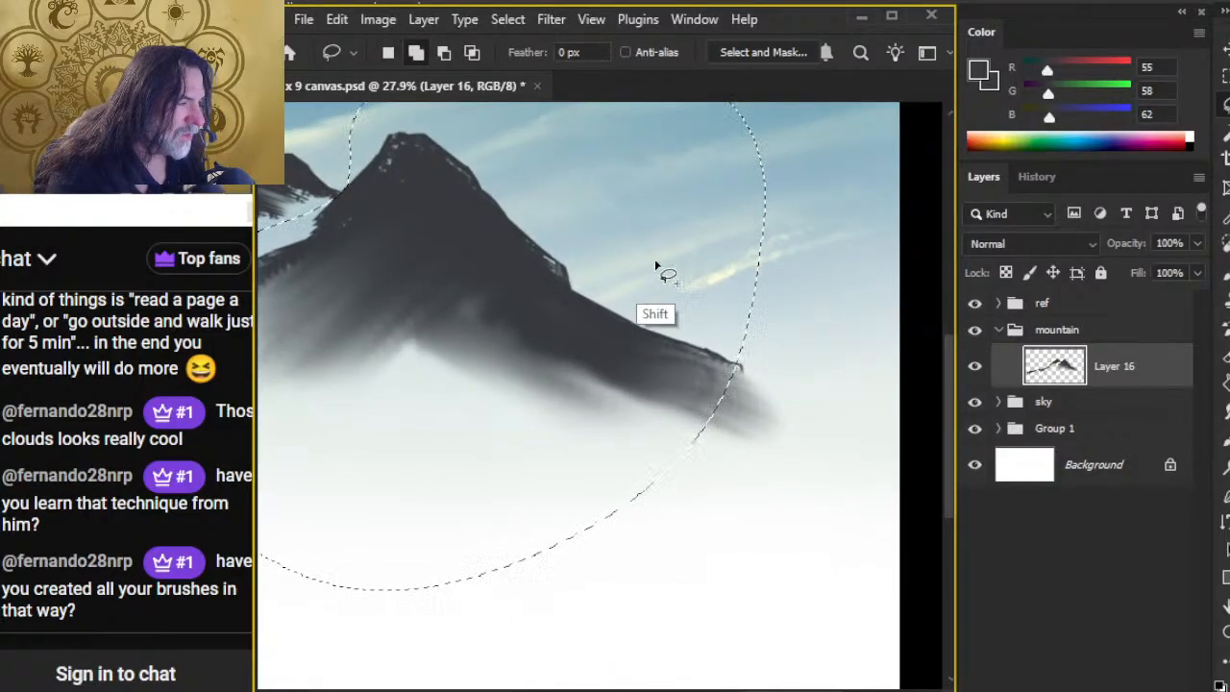
pyautogui.moveTo(654, 258)
pyautogui.mouseDown()
pyautogui.moveTo(865, 544)
pyautogui.moveTo(708, 360)
pyautogui.mouseUp()
# Step: Cut the selected second peak from Layer 16, paste it in place on a new layer and hide that layer
pyautogui.press('Delete')
pyautogui.hotkey('ctrl', 'd')
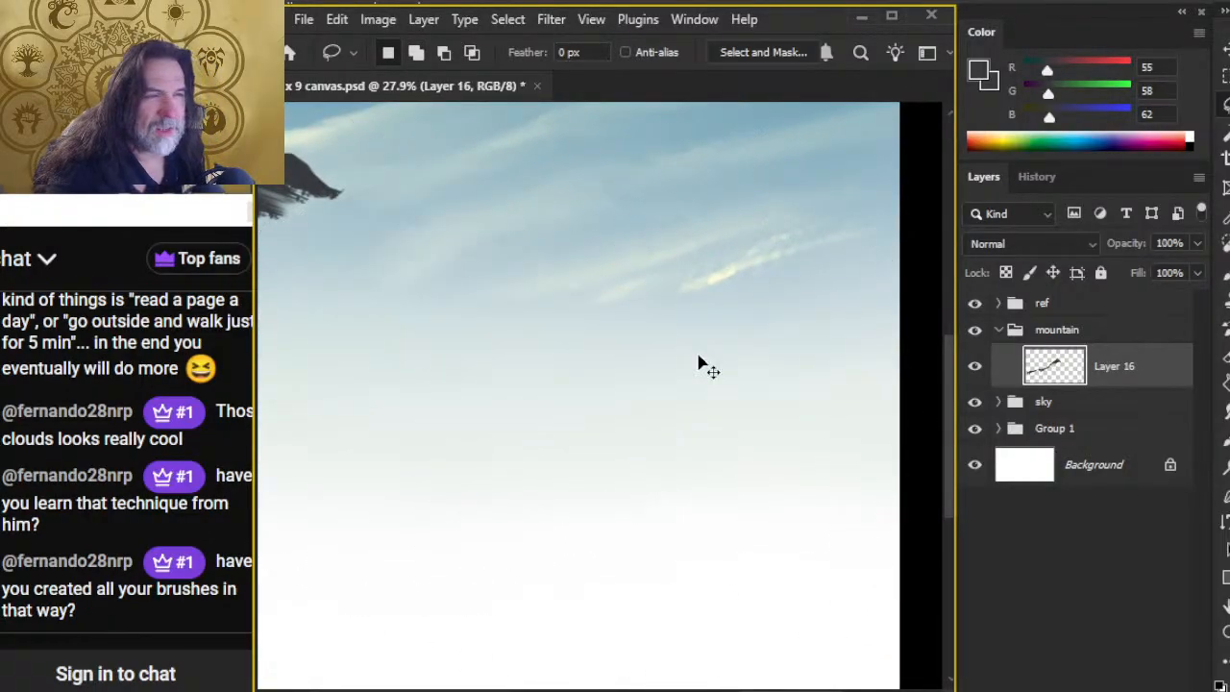
pyautogui.hotkey('ctrl', 'v')
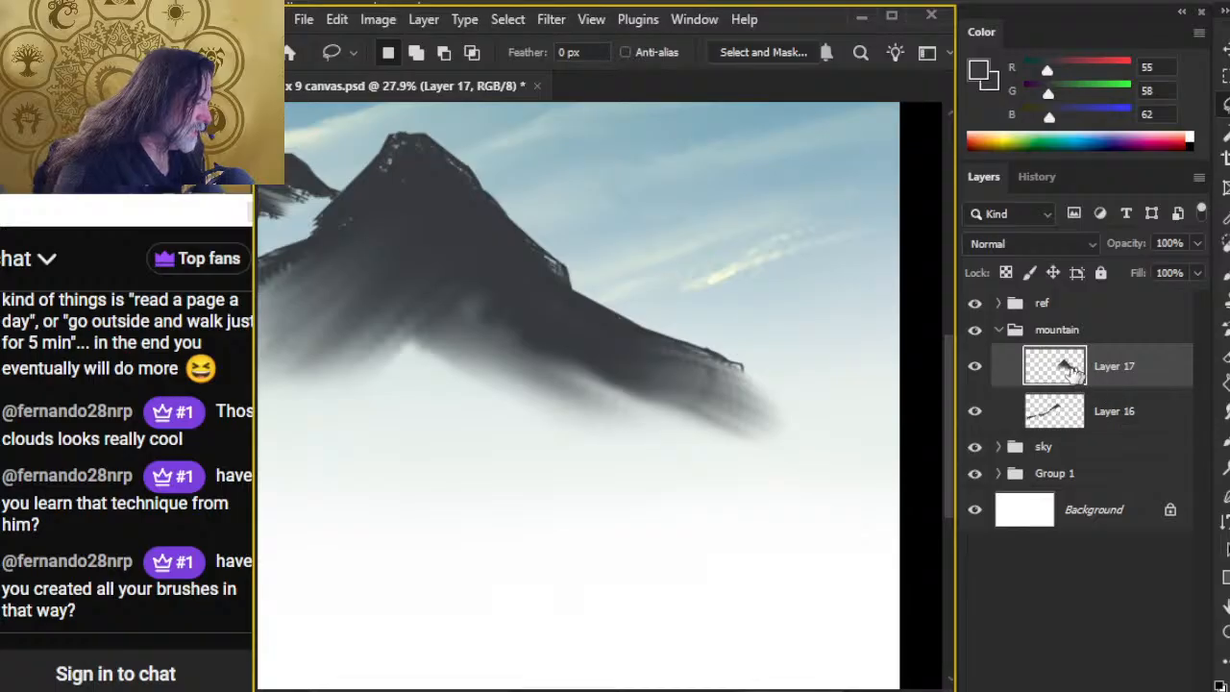
pyautogui.click(970, 371)
# Step: Smudge the first peak's inner slope on Layer 16 diagonally downward with a 125 px tip at 30% strength
pyautogui.click(1105, 421)
pyautogui.press('space')
pyautogui.moveTo(497, 365); pyautogui.dragTo(815, 505)
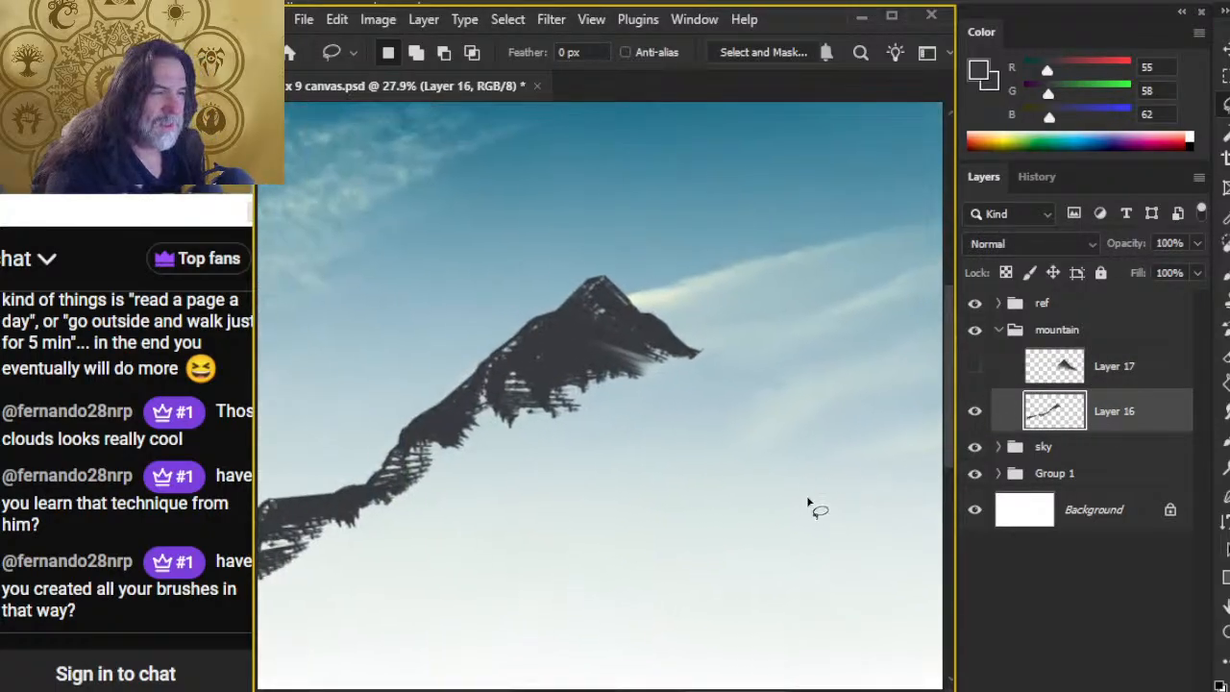
pyautogui.press('r')
pyautogui.moveTo(618, 330)
pyautogui.mouseDown()
pyautogui.moveTo(735, 398)
pyautogui.moveTo(648, 347)
pyautogui.moveTo(741, 417)
pyautogui.mouseUp()
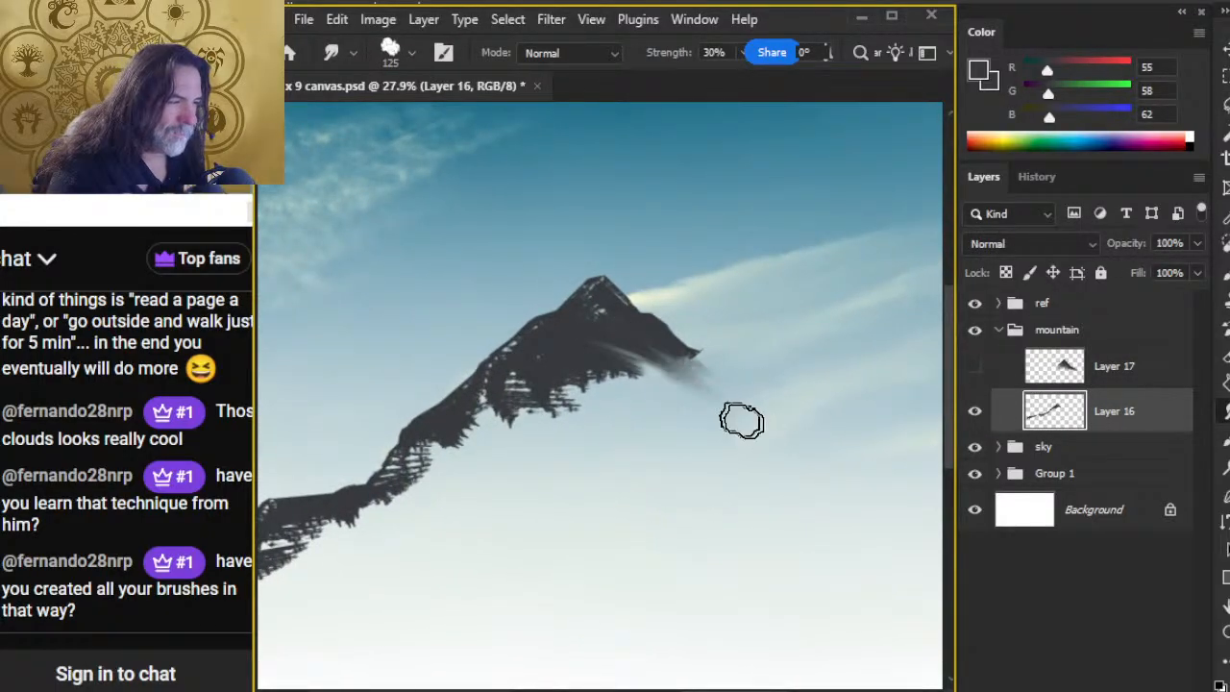
pyautogui.moveTo(651, 340); pyautogui.dragTo(776, 406)
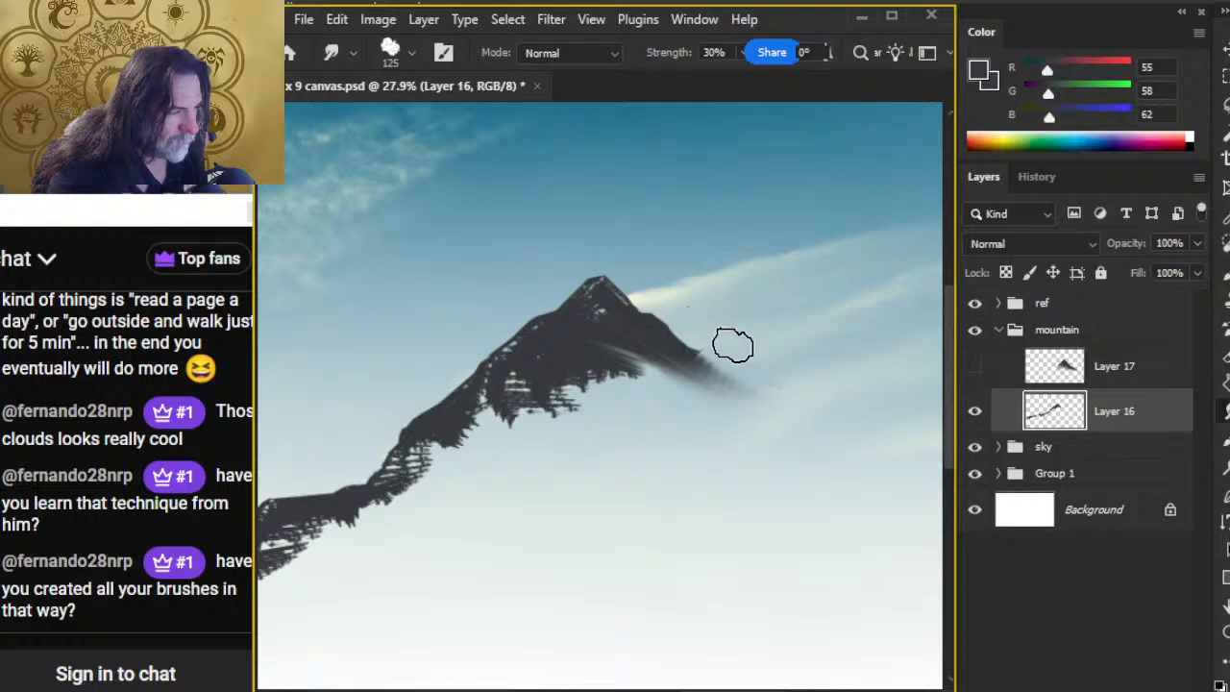
pyautogui.moveTo(669, 351)
pyautogui.mouseDown()
pyautogui.moveTo(599, 370)
pyautogui.moveTo(707, 441)
pyautogui.moveTo(617, 364)
pyautogui.moveTo(679, 414)
pyautogui.moveTo(708, 413)
pyautogui.moveTo(657, 413)
pyautogui.moveTo(599, 381)
pyautogui.moveTo(581, 388)
pyautogui.moveTo(676, 467)
pyautogui.moveTo(649, 415)
pyautogui.moveTo(596, 363)
pyautogui.moveTo(642, 404)
pyautogui.mouseUp()
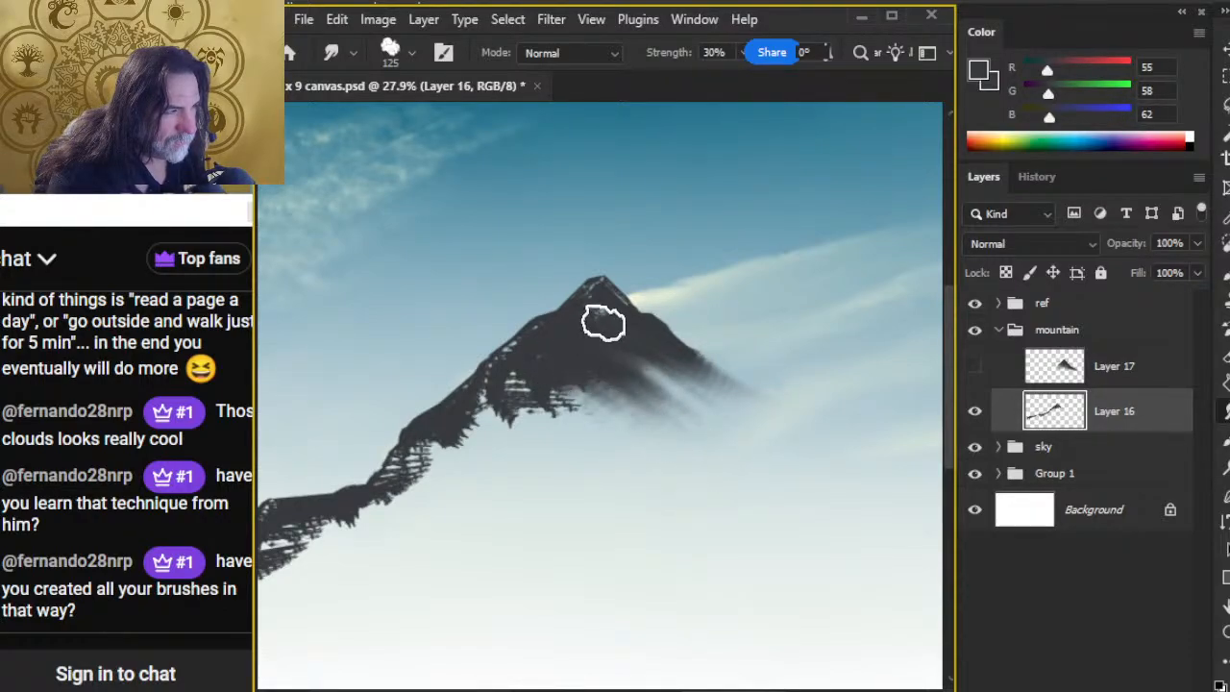
# Step: Reduce the Smudge tip to 90 px and blend the first peak's summit and outer slope downward
pyautogui.press('[')
pyautogui.press('[')
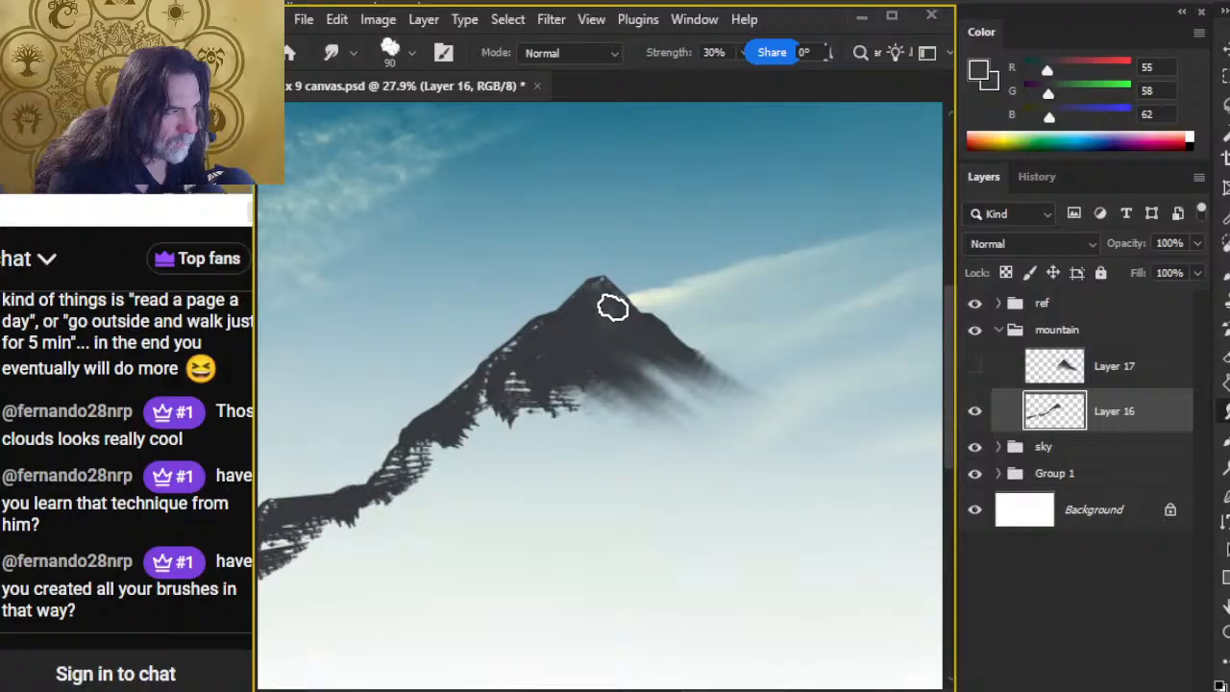
pyautogui.moveTo(604, 290)
pyautogui.mouseDown()
pyautogui.moveTo(549, 351)
pyautogui.moveTo(514, 354)
pyautogui.moveTo(472, 405)
pyautogui.mouseUp()
pyautogui.moveTo(541, 332)
pyautogui.mouseDown()
pyautogui.moveTo(505, 378)
pyautogui.moveTo(509, 430)
pyautogui.mouseUp()
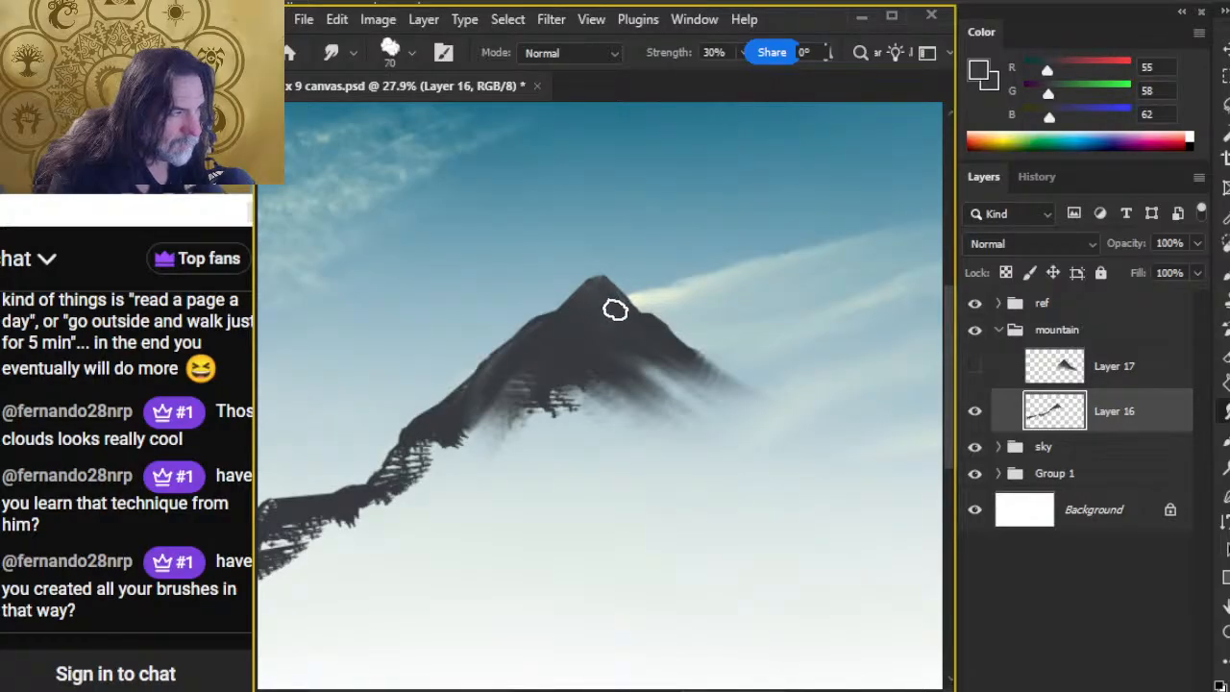
pyautogui.press('e')
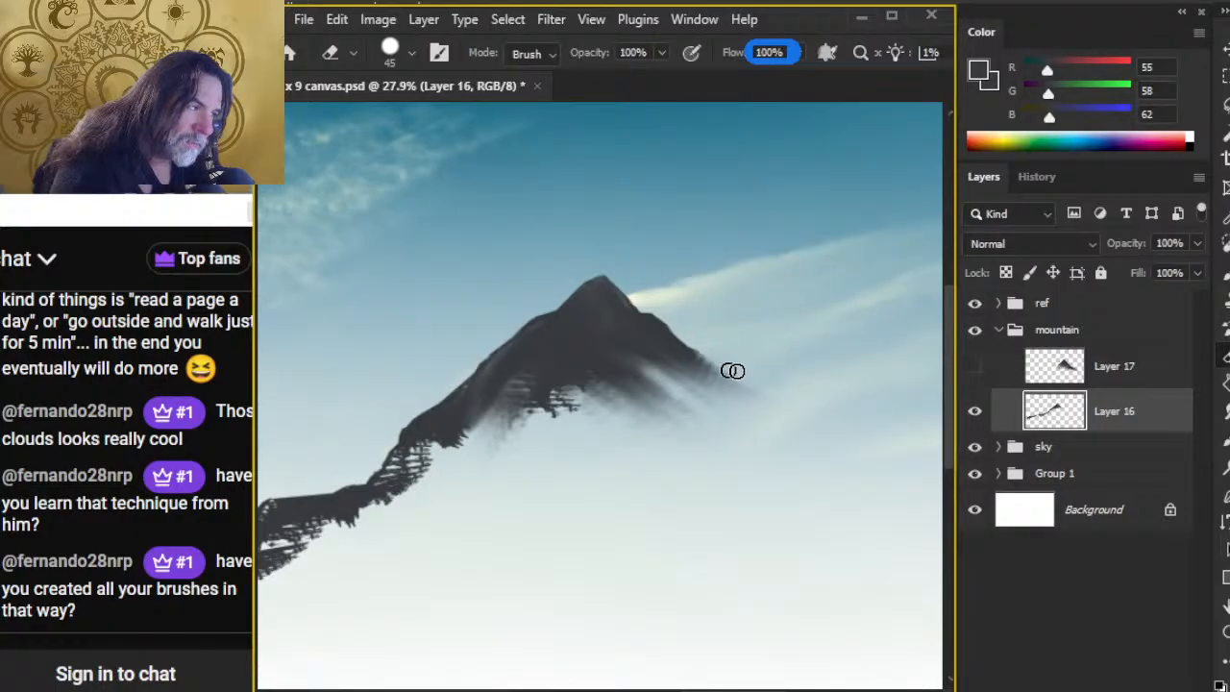
# Step: Smudge the first peak's right slope diagonally outward into a longer tail on Layer 16 with a 70 px tip at 30% strength
pyautogui.press('r')
pyautogui.moveTo(702, 358); pyautogui.dragTo(758, 403)
pyautogui.moveTo(664, 340); pyautogui.dragTo(745, 397)
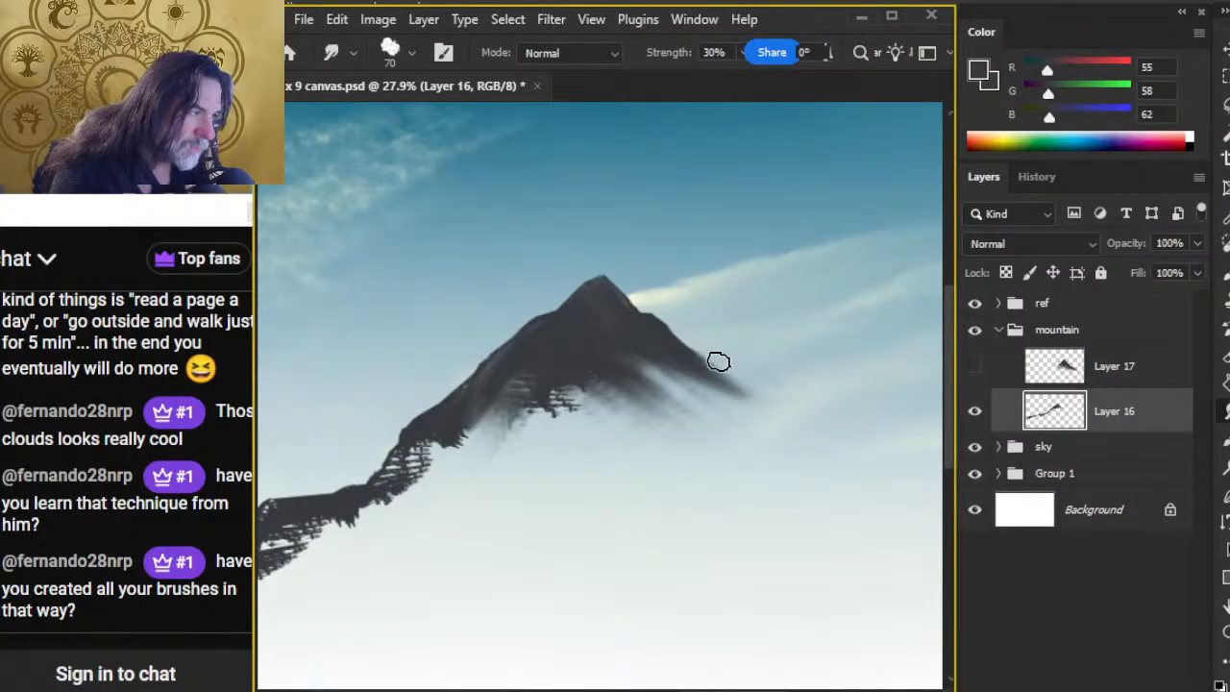
pyautogui.moveTo(671, 349); pyautogui.dragTo(776, 420)
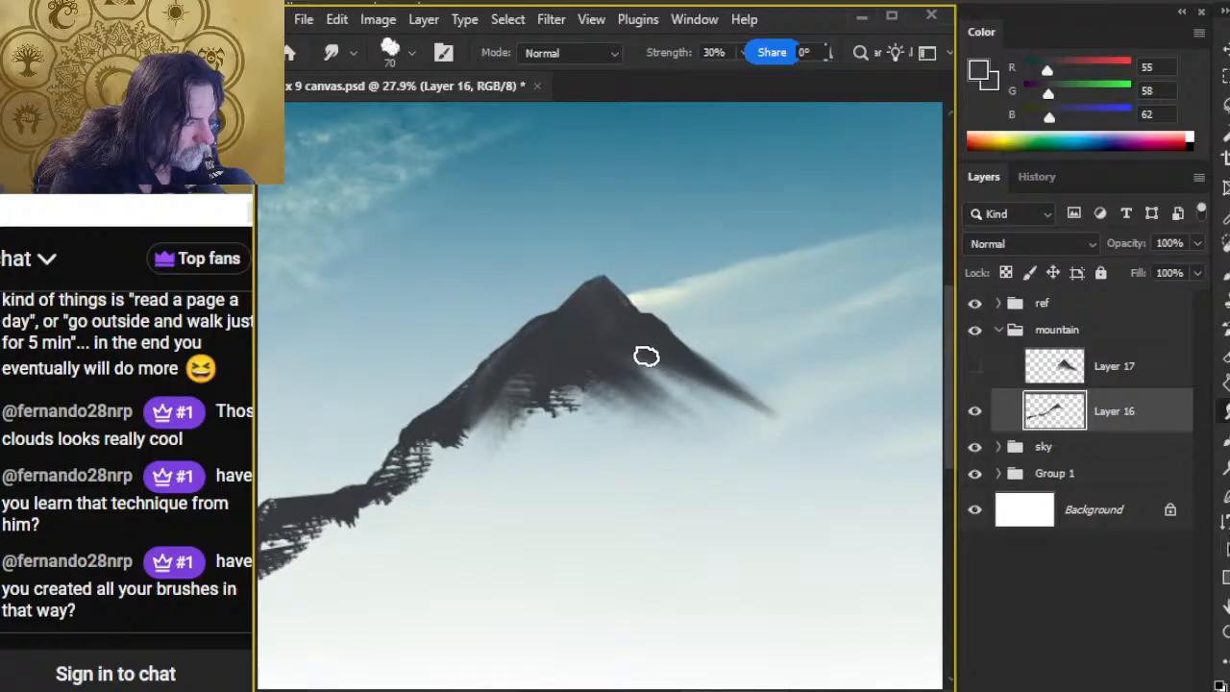
# Step: Enlarge the Smudge tip to 150 px, pull the first peak's base down into mist, and clean its right edge with the Eraser
pyautogui.moveTo(643, 349); pyautogui.dragTo(652, 419)
pyautogui.press(']')
pyautogui.press(']')
pyautogui.press(']')
pyautogui.moveTo(603, 385)
pyautogui.mouseDown()
pyautogui.moveTo(491, 486)
pyautogui.moveTo(493, 434)
pyautogui.moveTo(497, 479)
pyautogui.moveTo(541, 474)
pyautogui.moveTo(577, 363)
pyautogui.moveTo(670, 372)
pyautogui.moveTo(802, 460)
pyautogui.moveTo(743, 446)
pyautogui.moveTo(617, 457)
pyautogui.moveTo(616, 482)
pyautogui.moveTo(699, 390)
pyautogui.moveTo(688, 507)
pyautogui.moveTo(656, 413)
pyautogui.moveTo(626, 398)
pyautogui.moveTo(512, 462)
pyautogui.moveTo(680, 388)
pyautogui.moveTo(633, 364)
pyautogui.moveTo(767, 471)
pyautogui.moveTo(787, 444)
pyautogui.moveTo(746, 449)
pyautogui.moveTo(650, 377)
pyautogui.moveTo(816, 448)
pyautogui.moveTo(690, 387)
pyautogui.moveTo(657, 414)
pyautogui.moveTo(667, 454)
pyautogui.moveTo(656, 393)
pyautogui.moveTo(773, 470)
pyautogui.moveTo(591, 445)
pyautogui.moveTo(704, 423)
pyautogui.moveTo(717, 403)
pyautogui.moveTo(654, 406)
pyautogui.moveTo(711, 379)
pyautogui.moveTo(794, 484)
pyautogui.moveTo(729, 466)
pyautogui.moveTo(558, 459)
pyautogui.moveTo(679, 479)
pyautogui.moveTo(640, 494)
pyautogui.moveTo(653, 470)
pyautogui.moveTo(712, 436)
pyautogui.moveTo(730, 455)
pyautogui.moveTo(658, 400)
pyautogui.moveTo(629, 347)
pyautogui.moveTo(774, 459)
pyautogui.moveTo(754, 416)
pyautogui.moveTo(657, 350)
pyautogui.moveTo(758, 444)
pyautogui.moveTo(731, 406)
pyautogui.moveTo(663, 359)
pyautogui.moveTo(766, 462)
pyautogui.moveTo(763, 439)
pyautogui.moveTo(656, 337)
pyautogui.moveTo(767, 460)
pyautogui.moveTo(759, 476)
pyautogui.moveTo(626, 372)
pyautogui.moveTo(718, 511)
pyautogui.moveTo(498, 414)
pyautogui.moveTo(539, 362)
pyautogui.moveTo(406, 471)
pyautogui.moveTo(413, 500)
pyautogui.moveTo(475, 432)
pyautogui.moveTo(567, 362)
pyautogui.moveTo(547, 439)
pyautogui.moveTo(621, 360)
pyautogui.moveTo(643, 395)
pyautogui.moveTo(640, 417)
pyautogui.moveTo(560, 481)
pyautogui.moveTo(701, 379)
pyautogui.moveTo(609, 346)
pyautogui.mouseUp()
pyautogui.press(']')
pyautogui.press(']')
pyautogui.press('e')
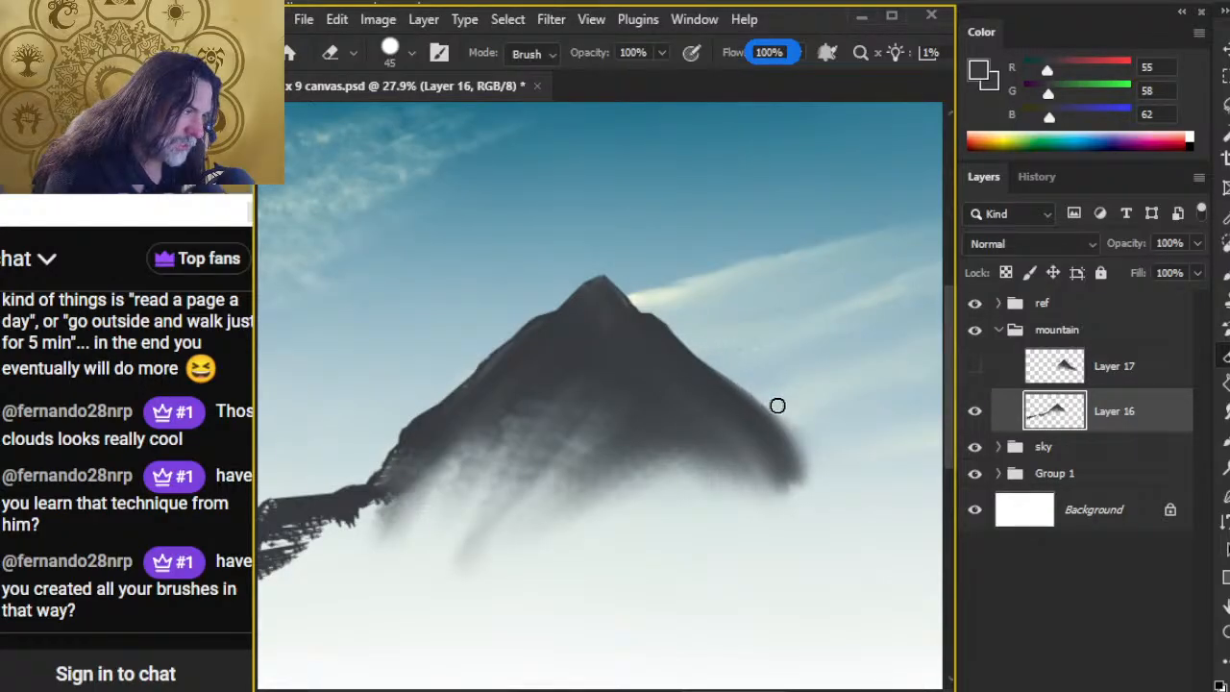
pyautogui.press('r')
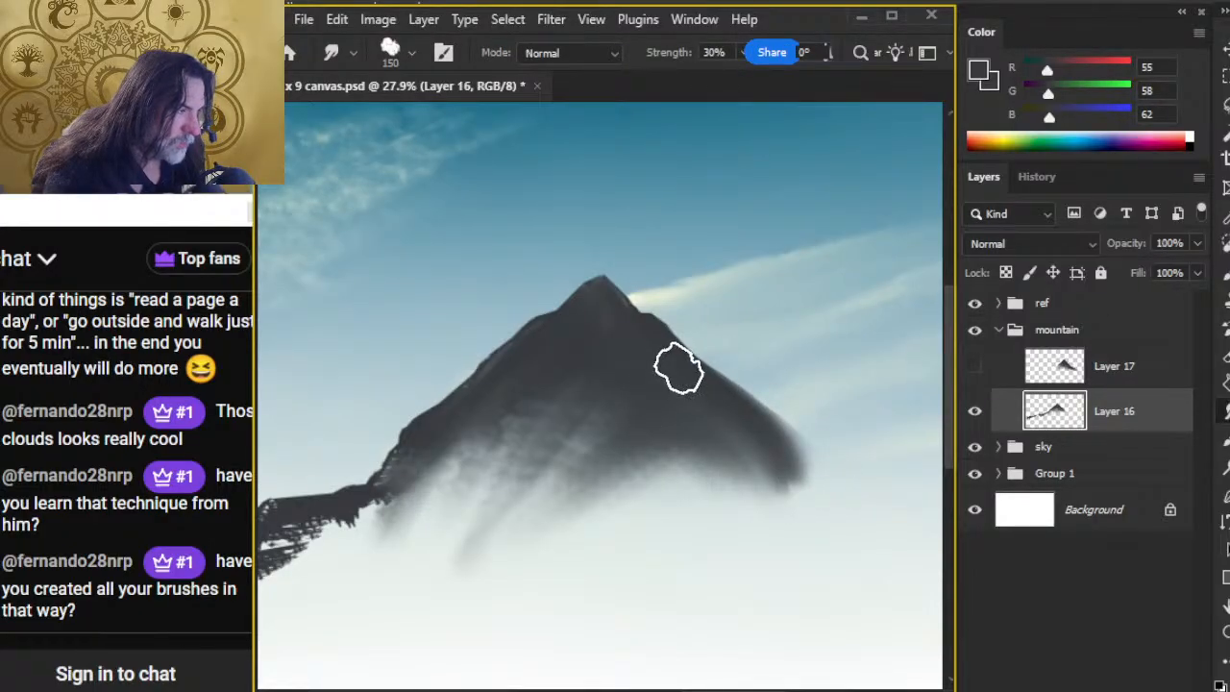
pyautogui.press('l')
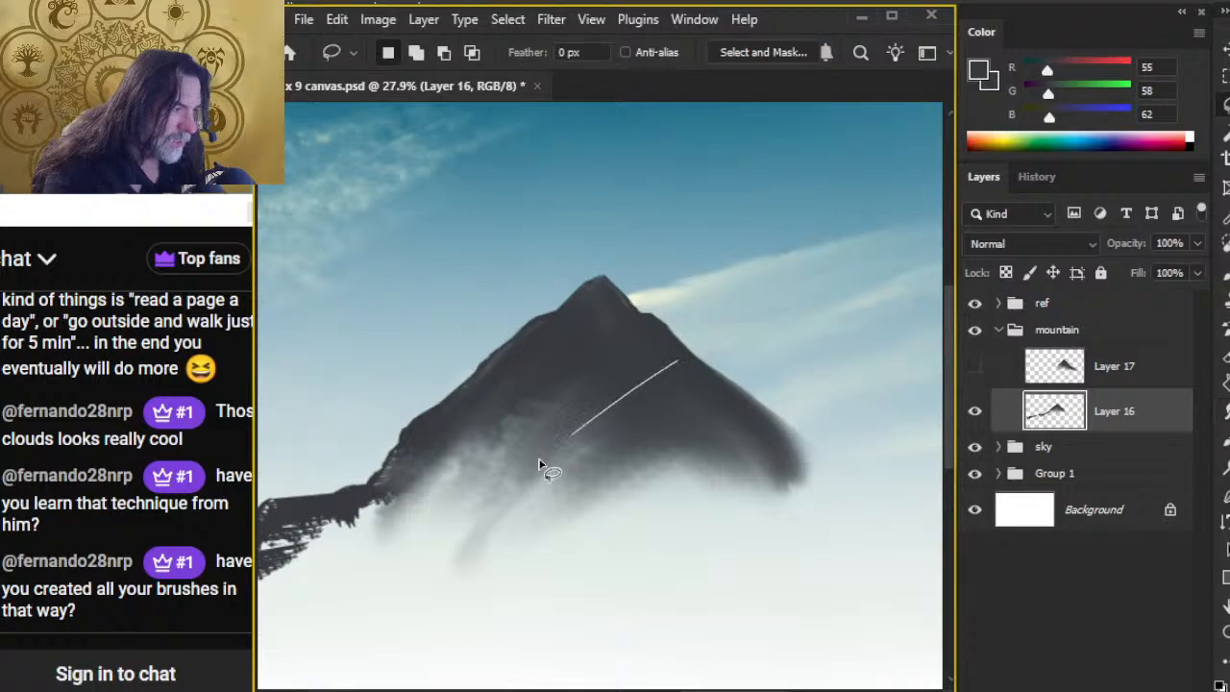
pyautogui.moveTo(769, 437); pyautogui.dragTo(784, 449)
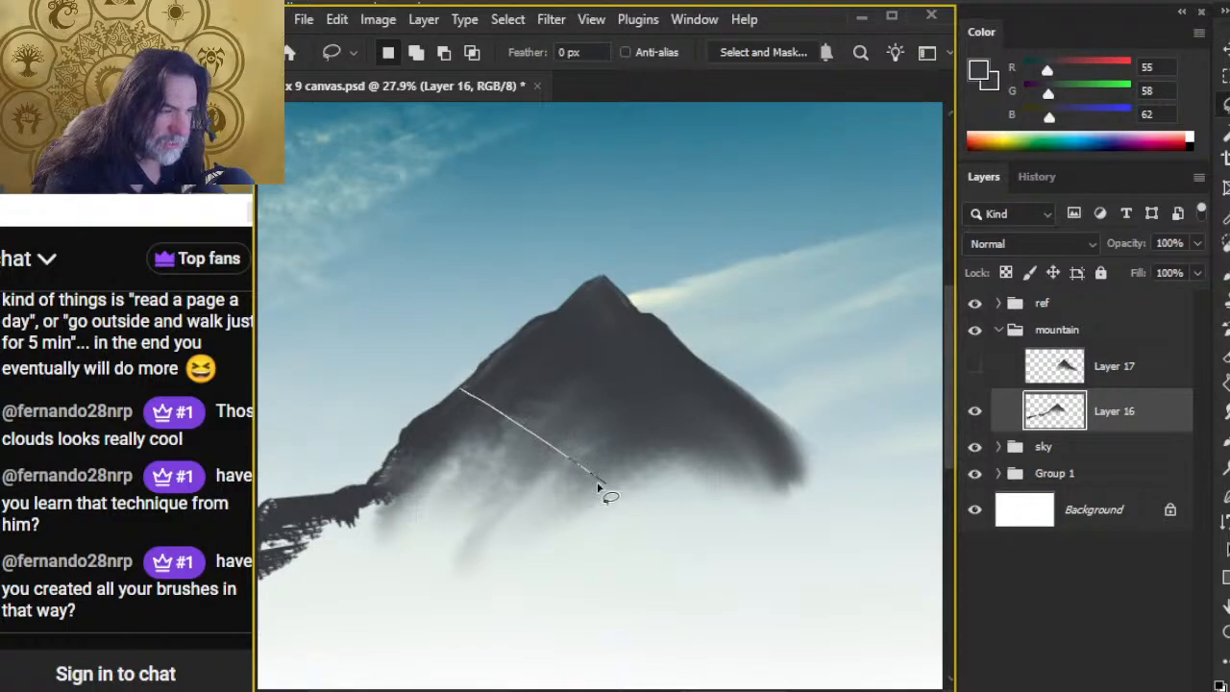
pyautogui.moveTo(499, 363); pyautogui.dragTo(421, 442)
pyautogui.moveTo(483, 383); pyautogui.dragTo(546, 433)
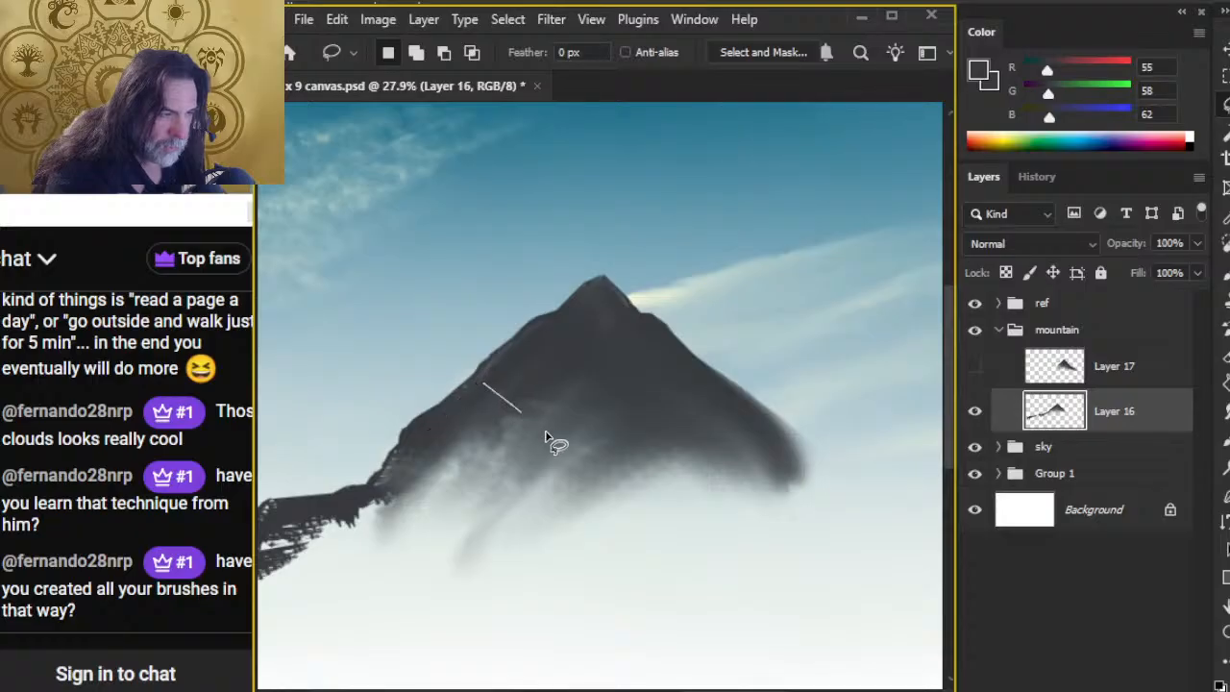
pyautogui.moveTo(385, 448)
pyautogui.mouseDown()
pyautogui.moveTo(450, 486)
pyautogui.moveTo(535, 494)
pyautogui.mouseUp()
# Step: Smudge the first peak's lower left flank downward, reducing the tip to 100 px, and trim its left silhouette with the 45 px Eraser
pyautogui.press('r')
pyautogui.moveTo(439, 448); pyautogui.dragTo(461, 535)
pyautogui.moveTo(482, 462); pyautogui.dragTo(450, 506)
pyautogui.press('[')
pyautogui.press('[')
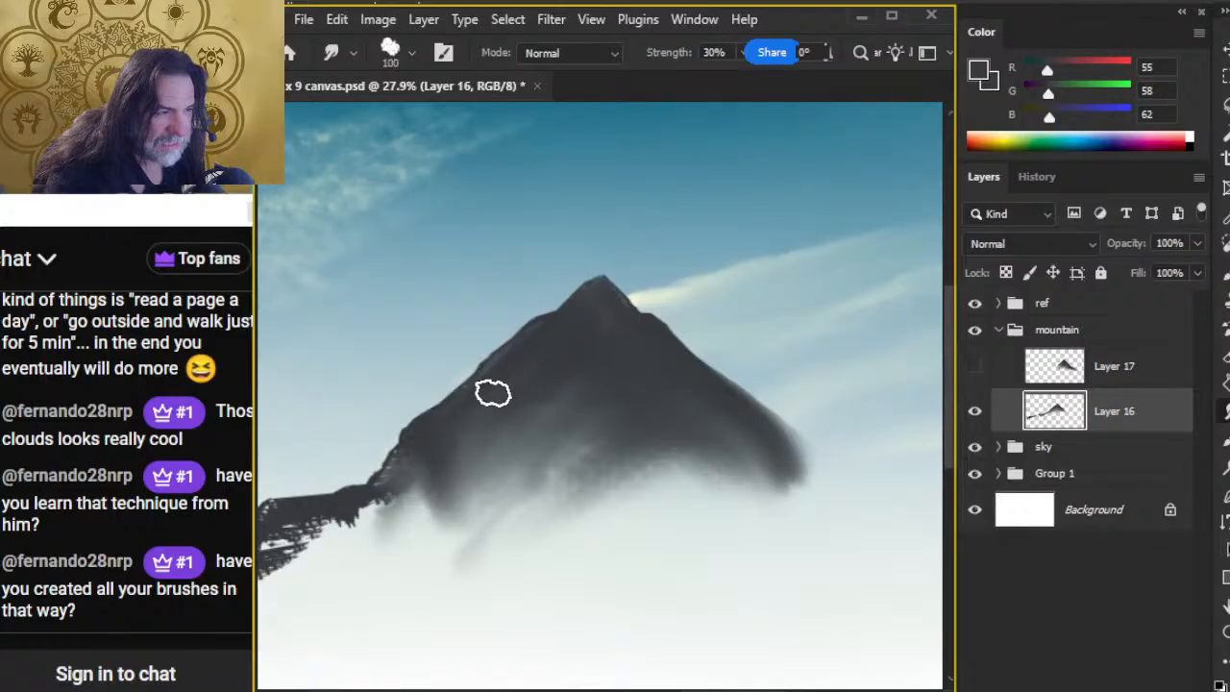
pyautogui.press('e')
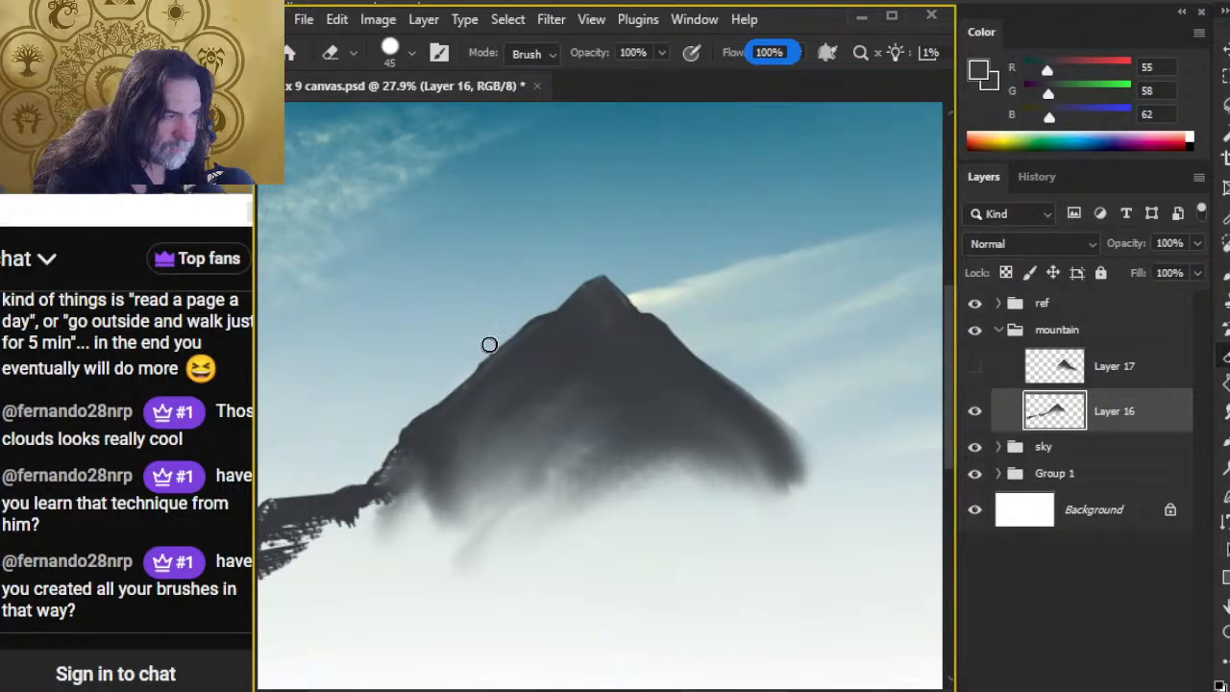
pyautogui.press('r')
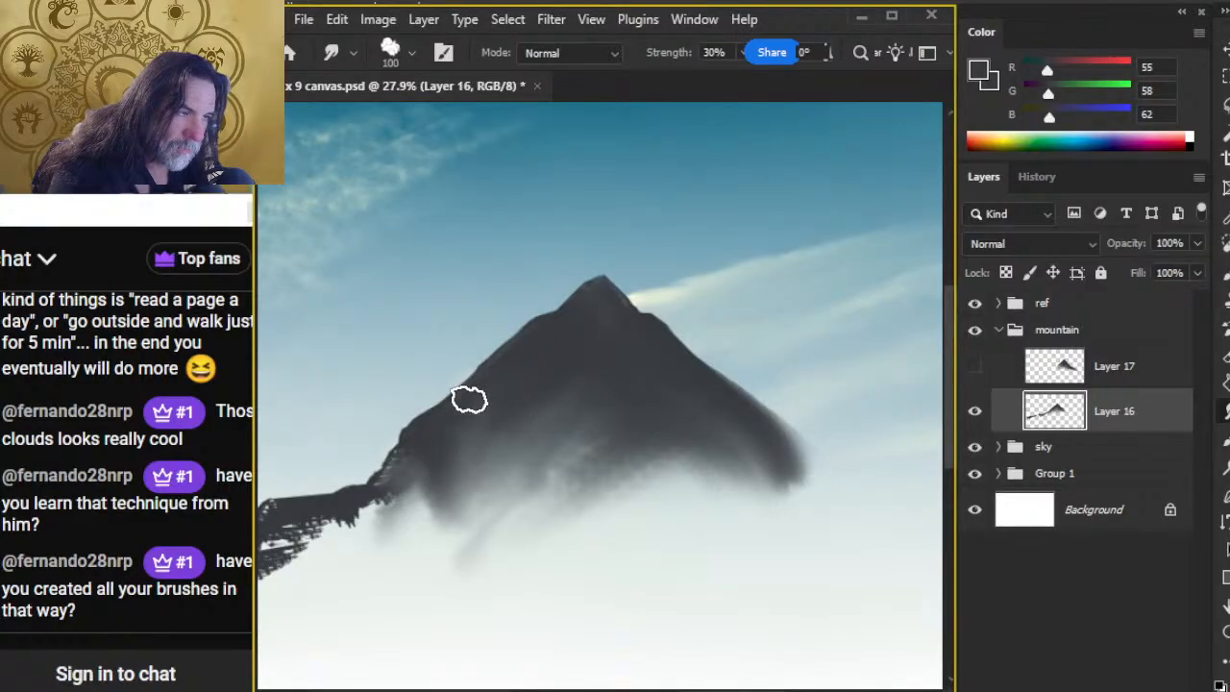
# Step: Blend the peak's left foot, then smudge the adjoining ridge downward with a 125 px tip at 60% strength
pyautogui.moveTo(430, 466)
pyautogui.mouseDown()
pyautogui.moveTo(410, 527)
pyautogui.moveTo(415, 450)
pyautogui.moveTo(359, 559)
pyautogui.mouseUp()
pyautogui.moveTo(451, 447)
pyautogui.mouseDown()
pyautogui.moveTo(453, 535)
pyautogui.moveTo(489, 494)
pyautogui.moveTo(480, 513)
pyautogui.moveTo(455, 521)
pyautogui.moveTo(467, 506)
pyautogui.moveTo(452, 521)
pyautogui.moveTo(393, 494)
pyautogui.moveTo(439, 439)
pyautogui.moveTo(538, 419)
pyautogui.moveTo(606, 445)
pyautogui.moveTo(493, 579)
pyautogui.moveTo(663, 398)
pyautogui.mouseUp()
pyautogui.press(']')
pyautogui.moveTo(538, 353)
pyautogui.mouseDown()
pyautogui.moveTo(577, 386)
pyautogui.moveTo(610, 356)
pyautogui.moveTo(561, 334)
pyautogui.moveTo(590, 321)
pyautogui.moveTo(629, 370)
pyautogui.mouseUp()
pyautogui.press('e')
pyautogui.press('r')
pyautogui.moveTo(615, 309)
pyautogui.mouseDown()
pyautogui.moveTo(629, 343)
pyautogui.moveTo(689, 384)
pyautogui.mouseUp()
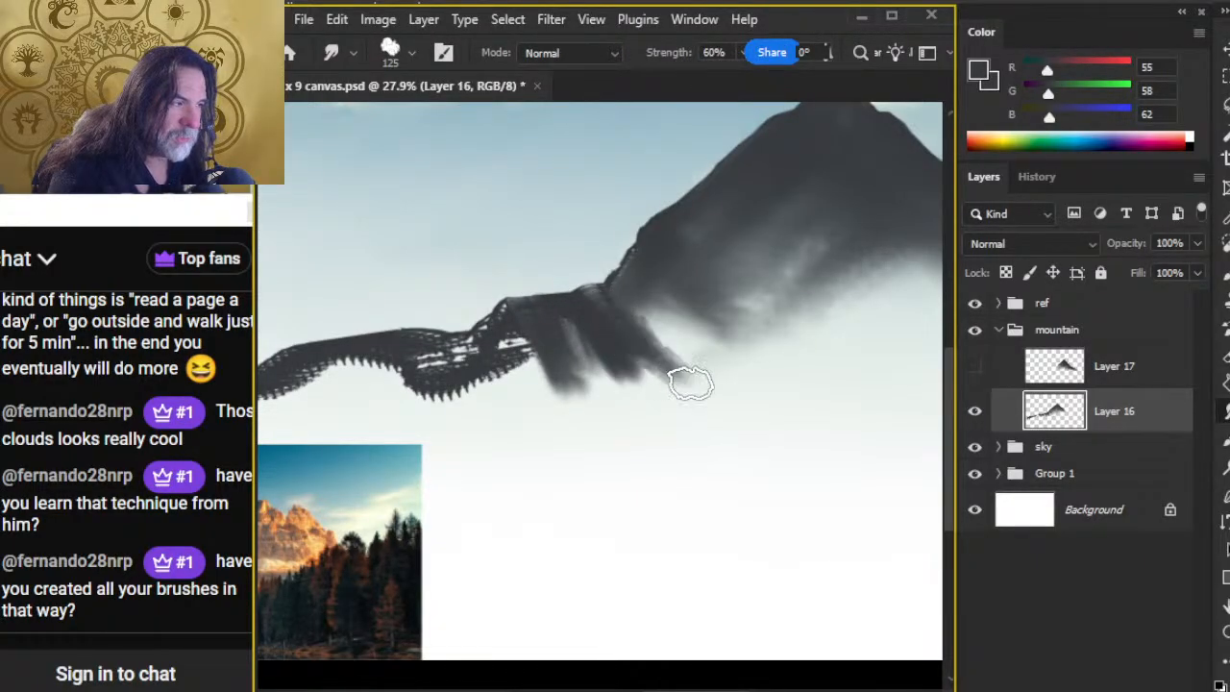
# Step: Touch up the notch between ridge and peak with the Eraser, then smudge the nearby ridge's perforated strokes into a solid slope
pyautogui.press('e')
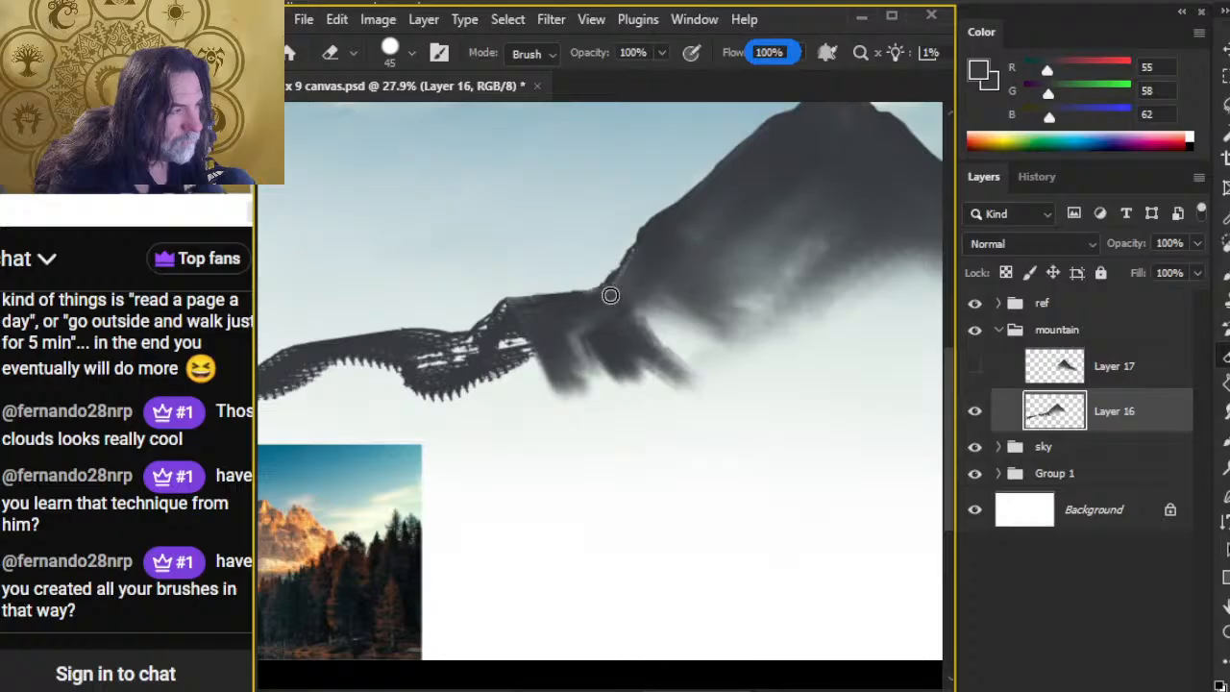
pyautogui.press('r')
pyautogui.moveTo(610, 295)
pyautogui.mouseDown()
pyautogui.moveTo(580, 325)
pyautogui.moveTo(559, 321)
pyautogui.moveTo(415, 419)
pyautogui.mouseUp()
pyautogui.moveTo(500, 369)
pyautogui.mouseDown()
pyautogui.moveTo(564, 420)
pyautogui.moveTo(612, 364)
pyautogui.moveTo(668, 368)
pyautogui.moveTo(599, 378)
pyautogui.moveTo(581, 408)
pyautogui.moveTo(554, 407)
pyautogui.moveTo(684, 381)
pyautogui.moveTo(687, 339)
pyautogui.moveTo(632, 285)
pyautogui.mouseUp()
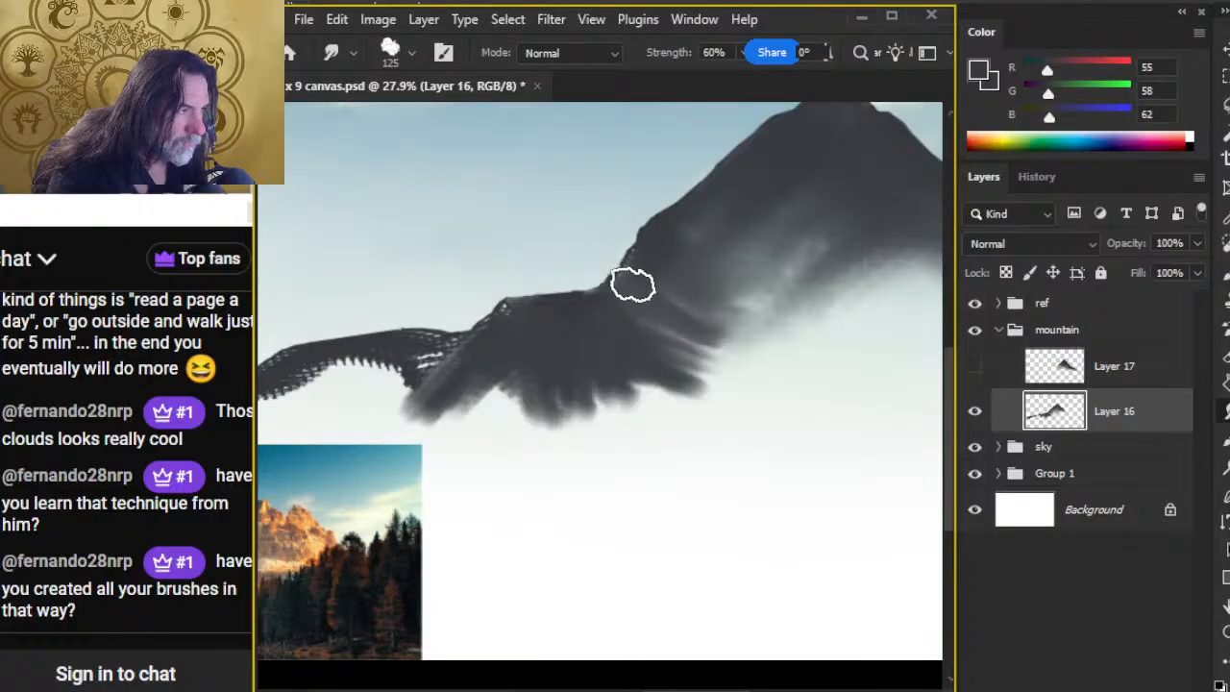
pyautogui.moveTo(586, 328)
pyautogui.mouseDown()
pyautogui.moveTo(647, 343)
pyautogui.moveTo(674, 275)
pyautogui.moveTo(676, 387)
pyautogui.moveTo(625, 356)
pyautogui.moveTo(724, 389)
pyautogui.moveTo(740, 341)
pyautogui.moveTo(717, 288)
pyautogui.moveTo(744, 304)
pyautogui.moveTo(734, 313)
pyautogui.moveTo(791, 310)
pyautogui.moveTo(726, 408)
pyautogui.mouseUp()
pyautogui.moveTo(501, 370)
pyautogui.mouseDown()
pyautogui.moveTo(421, 449)
pyautogui.moveTo(480, 426)
pyautogui.mouseUp()
# Step: Smudge the far stretch of the ridge down to the canvas edge with the 125 px tip, filling its jagged gaps
pyautogui.press('space')
pyautogui.moveTo(384, 460); pyautogui.dragTo(627, 391)
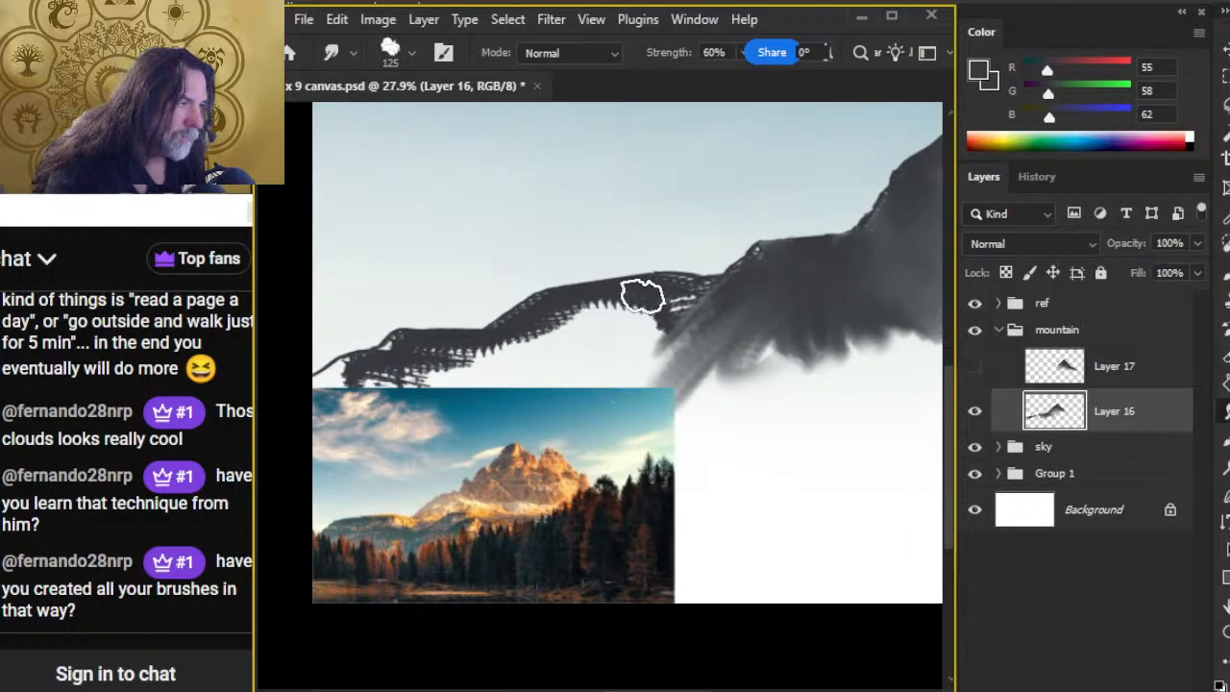
pyautogui.moveTo(673, 293)
pyautogui.mouseDown()
pyautogui.moveTo(649, 309)
pyautogui.moveTo(681, 298)
pyautogui.moveTo(662, 293)
pyautogui.moveTo(686, 302)
pyautogui.moveTo(671, 292)
pyautogui.moveTo(604, 305)
pyautogui.moveTo(581, 368)
pyautogui.moveTo(582, 333)
pyautogui.moveTo(583, 359)
pyautogui.moveTo(546, 336)
pyautogui.moveTo(563, 334)
pyautogui.moveTo(500, 377)
pyautogui.moveTo(457, 362)
pyautogui.moveTo(456, 390)
pyautogui.moveTo(405, 360)
pyautogui.moveTo(452, 420)
pyautogui.moveTo(483, 426)
pyautogui.mouseUp()
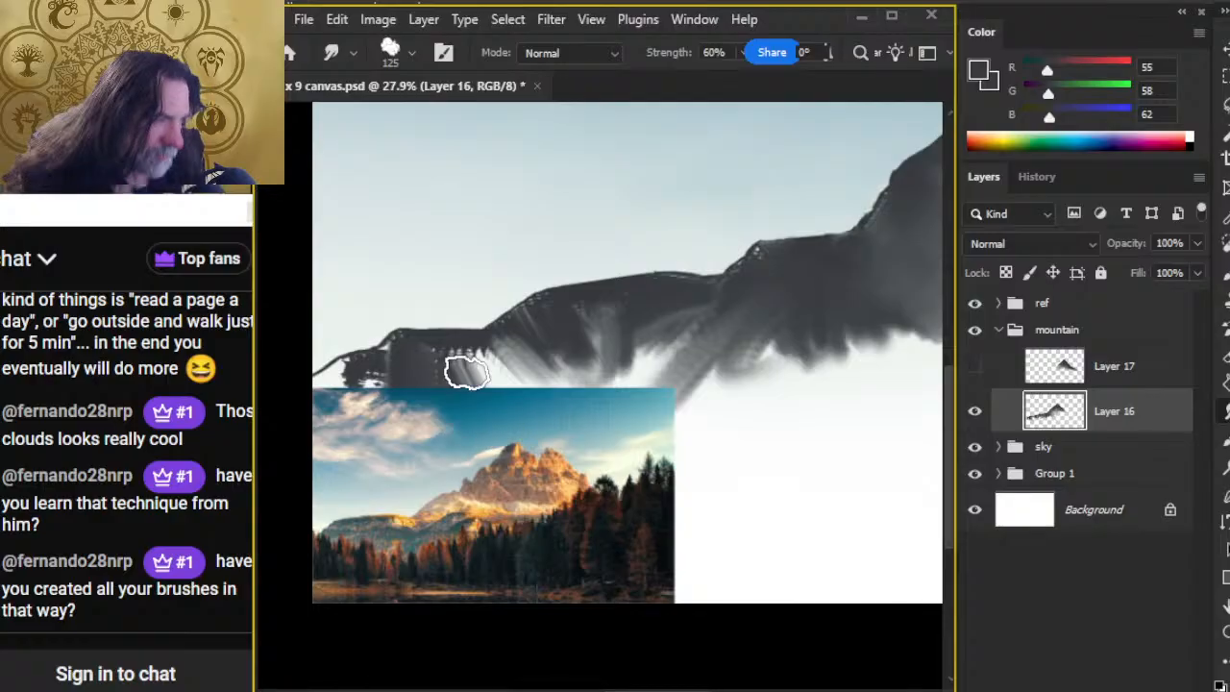
pyautogui.moveTo(466, 372)
pyautogui.mouseDown()
pyautogui.moveTo(453, 371)
pyautogui.moveTo(486, 403)
pyautogui.moveTo(499, 341)
pyautogui.moveTo(517, 332)
pyautogui.mouseUp()
pyautogui.moveTo(388, 376)
pyautogui.mouseDown()
pyautogui.moveTo(409, 352)
pyautogui.moveTo(368, 389)
pyautogui.moveTo(307, 410)
pyautogui.moveTo(329, 383)
pyautogui.moveTo(361, 382)
pyautogui.moveTo(305, 451)
pyautogui.moveTo(411, 375)
pyautogui.mouseUp()
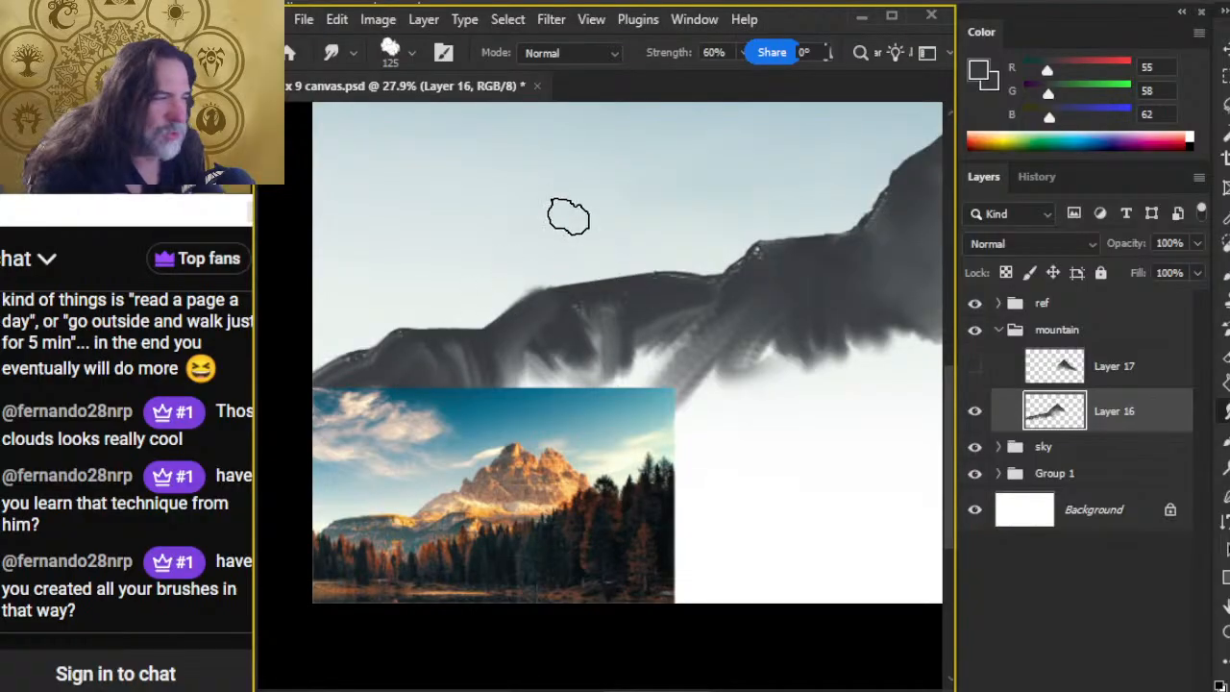
# Step: Trim the far ridge's skyline with the 45 px Eraser and smudge the dark tone below it at 60% strength
pyautogui.press('e')
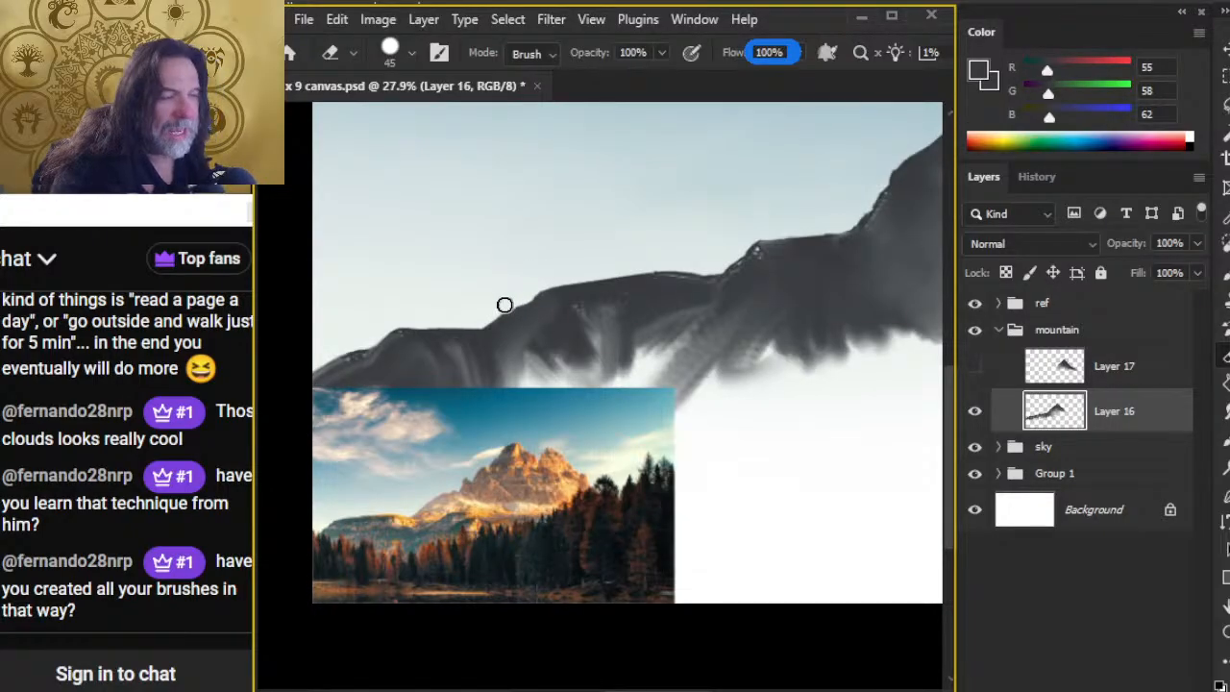
pyautogui.press('r')
pyautogui.moveTo(509, 363); pyautogui.dragTo(462, 368)
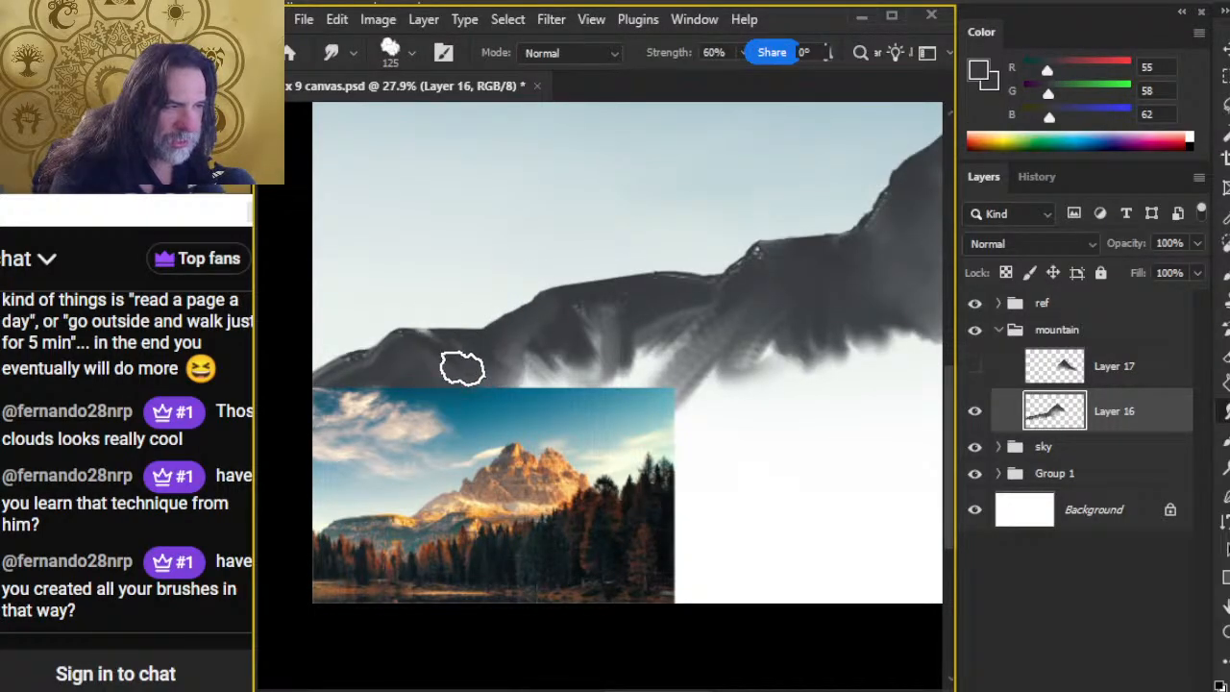
pyautogui.press('e')
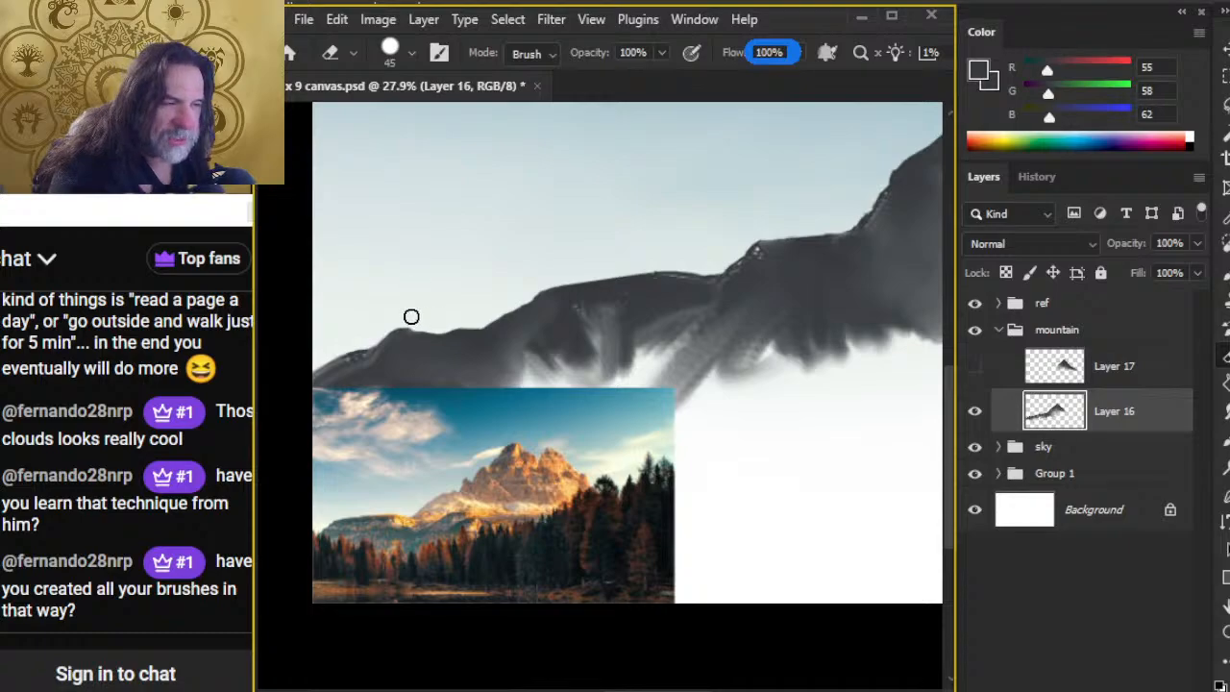
pyautogui.press('r')
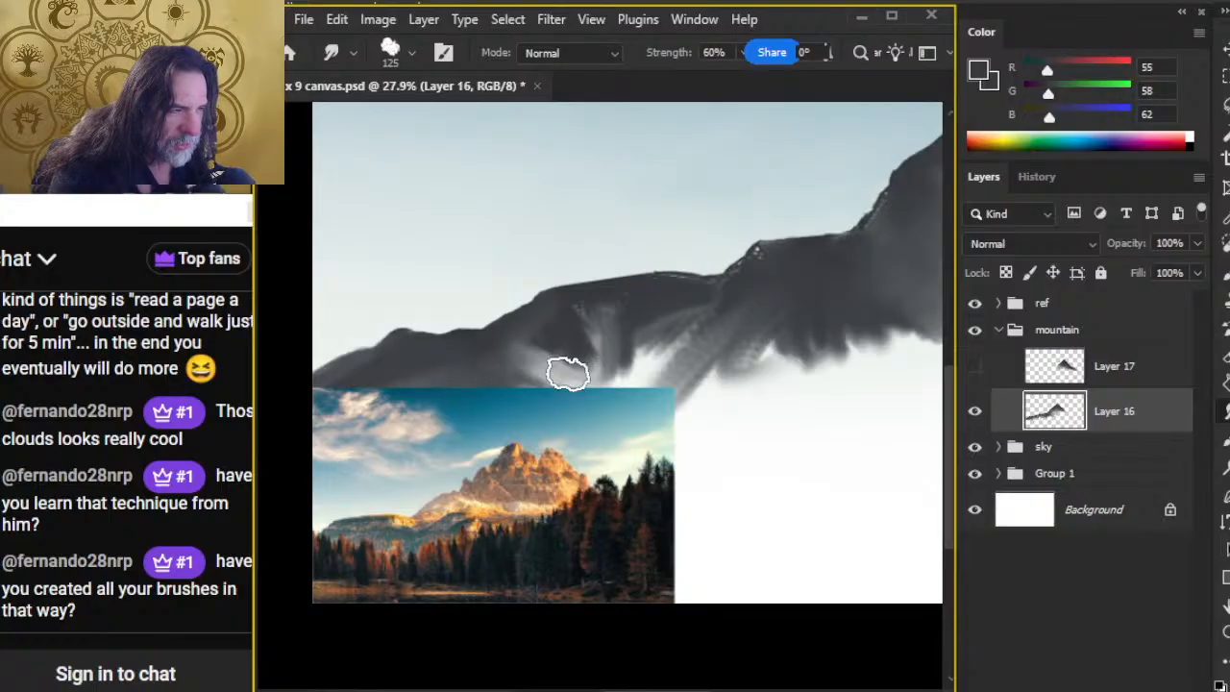
# Step: Hide the ref group and smudge the far ridge's base into soft mist with a 200 px tip at 30% strength
pyautogui.click(974, 303)
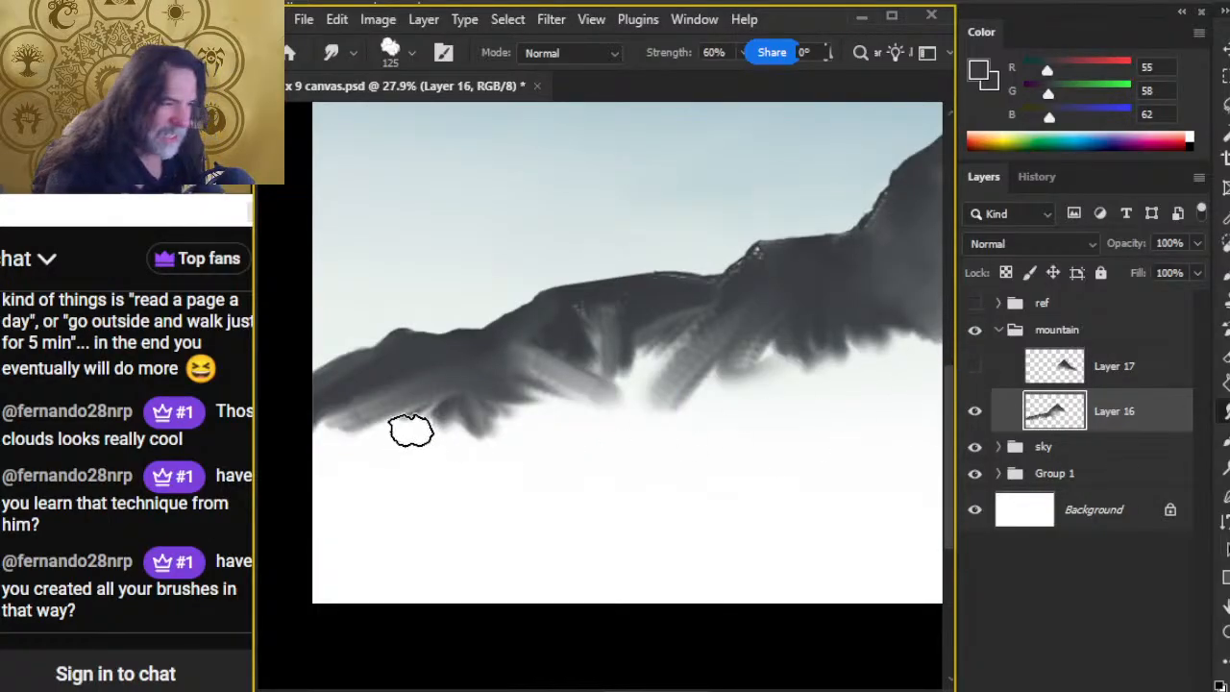
pyautogui.moveTo(411, 413)
pyautogui.mouseDown()
pyautogui.moveTo(420, 397)
pyautogui.moveTo(469, 406)
pyautogui.mouseUp()
pyautogui.press(']')
pyautogui.press(']')
pyautogui.press(']')
pyautogui.press('3')
pyautogui.moveTo(329, 425)
pyautogui.mouseDown()
pyautogui.moveTo(580, 456)
pyautogui.moveTo(379, 410)
pyautogui.moveTo(318, 425)
pyautogui.moveTo(472, 406)
pyautogui.moveTo(393, 391)
pyautogui.moveTo(322, 424)
pyautogui.moveTo(402, 374)
pyautogui.moveTo(485, 382)
pyautogui.moveTo(346, 388)
pyautogui.moveTo(386, 386)
pyautogui.moveTo(365, 409)
pyautogui.moveTo(394, 446)
pyautogui.moveTo(463, 378)
pyautogui.moveTo(537, 336)
pyautogui.moveTo(597, 327)
pyautogui.moveTo(540, 403)
pyautogui.moveTo(608, 347)
pyautogui.moveTo(556, 419)
pyautogui.moveTo(612, 349)
pyautogui.moveTo(460, 391)
pyautogui.moveTo(406, 436)
pyautogui.moveTo(341, 463)
pyautogui.moveTo(352, 498)
pyautogui.moveTo(475, 424)
pyautogui.moveTo(382, 412)
pyautogui.moveTo(293, 508)
pyautogui.moveTo(518, 415)
pyautogui.moveTo(498, 400)
pyautogui.moveTo(488, 415)
pyautogui.moveTo(516, 446)
pyautogui.moveTo(464, 419)
pyautogui.moveTo(535, 407)
pyautogui.moveTo(565, 429)
pyautogui.moveTo(443, 475)
pyautogui.moveTo(535, 429)
pyautogui.moveTo(332, 443)
pyautogui.moveTo(356, 448)
pyautogui.moveTo(567, 400)
pyautogui.moveTo(336, 453)
pyautogui.moveTo(532, 342)
pyautogui.moveTo(624, 263)
pyautogui.mouseUp()
pyautogui.press('space')
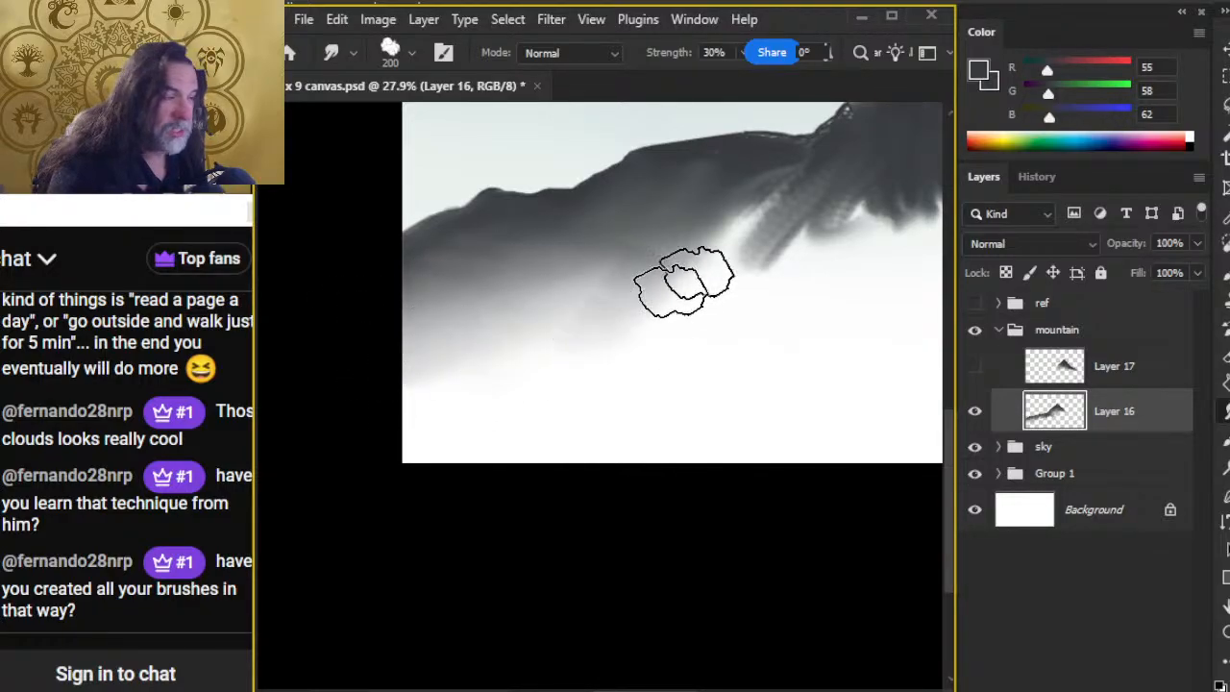
pyautogui.moveTo(683, 282)
pyautogui.mouseDown()
pyautogui.moveTo(817, 238)
pyautogui.moveTo(811, 184)
pyautogui.moveTo(706, 209)
pyautogui.mouseUp()
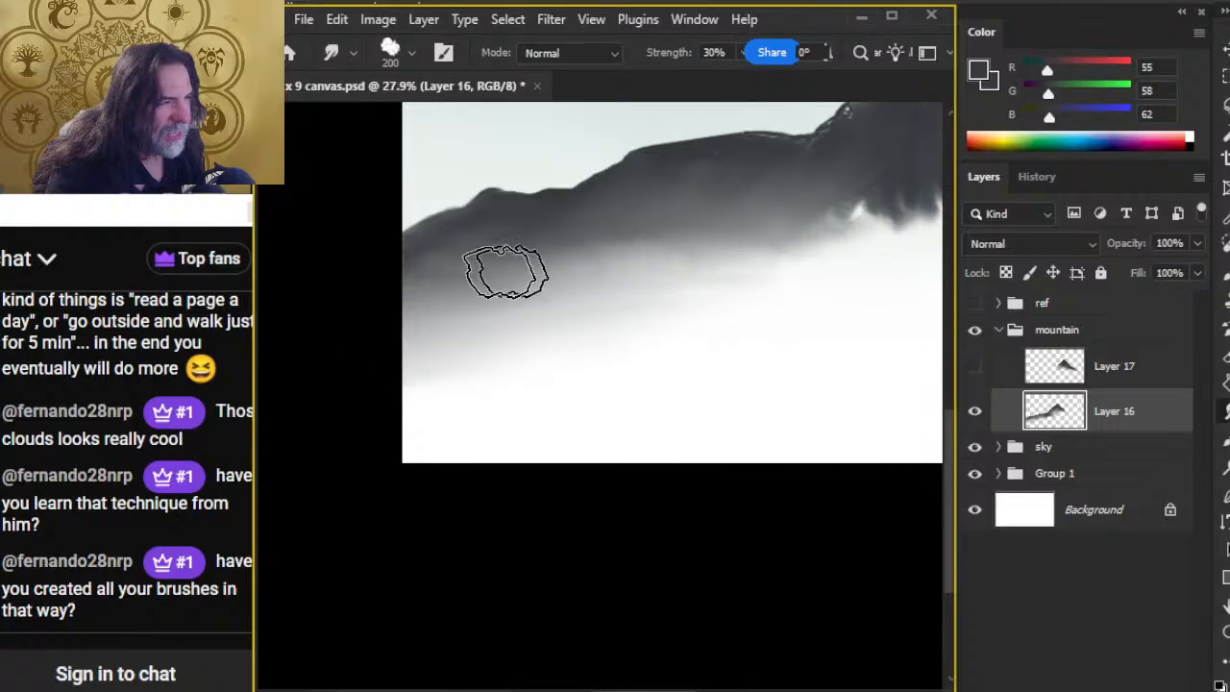
# Step: Smudge the middle ridge's ragged base in long diagonal strokes down toward the lower left with the 200 px tip
pyautogui.press('z')
pyautogui.moveTo(756, 275); pyautogui.dragTo(631, 398)
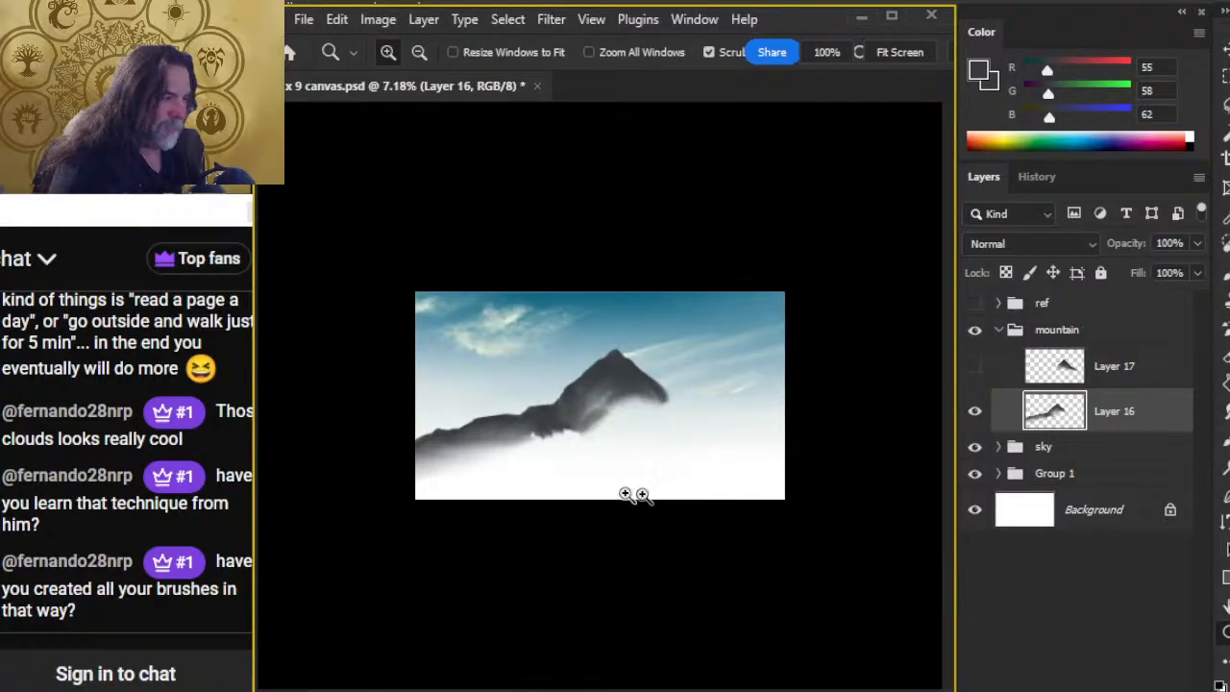
pyautogui.hotkey('ctrl', '0')
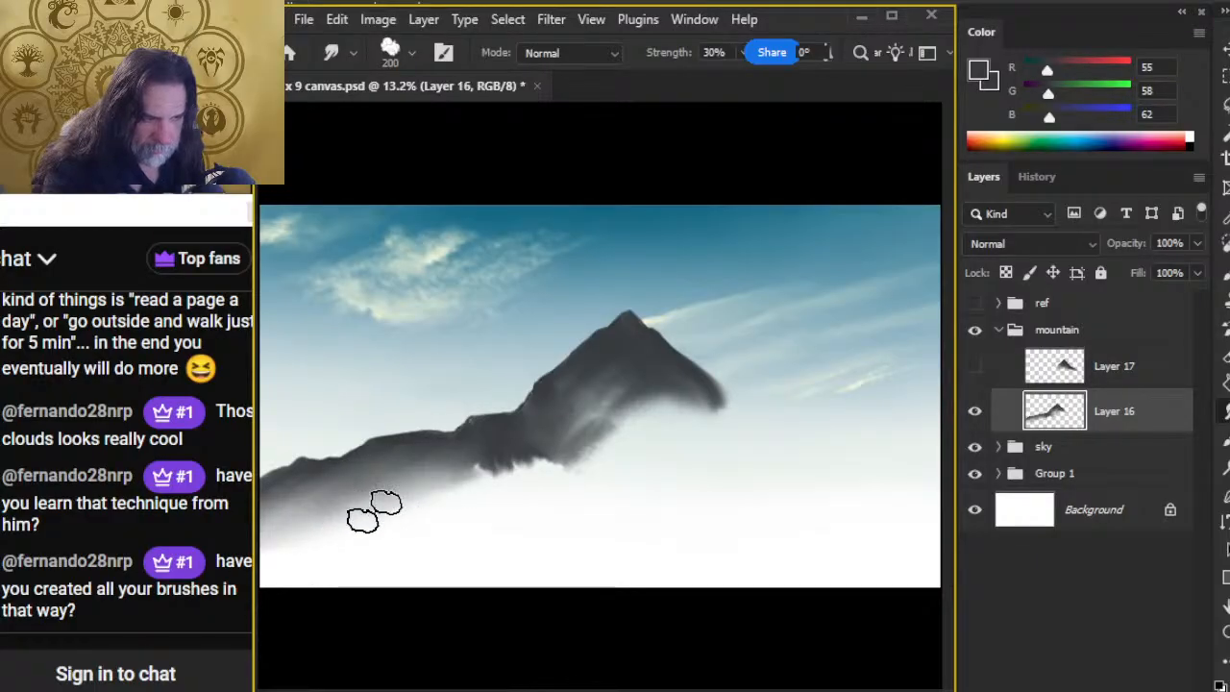
pyautogui.moveTo(387, 502)
pyautogui.mouseDown()
pyautogui.moveTo(459, 463)
pyautogui.moveTo(439, 508)
pyautogui.moveTo(475, 463)
pyautogui.moveTo(507, 461)
pyautogui.moveTo(451, 514)
pyautogui.mouseUp()
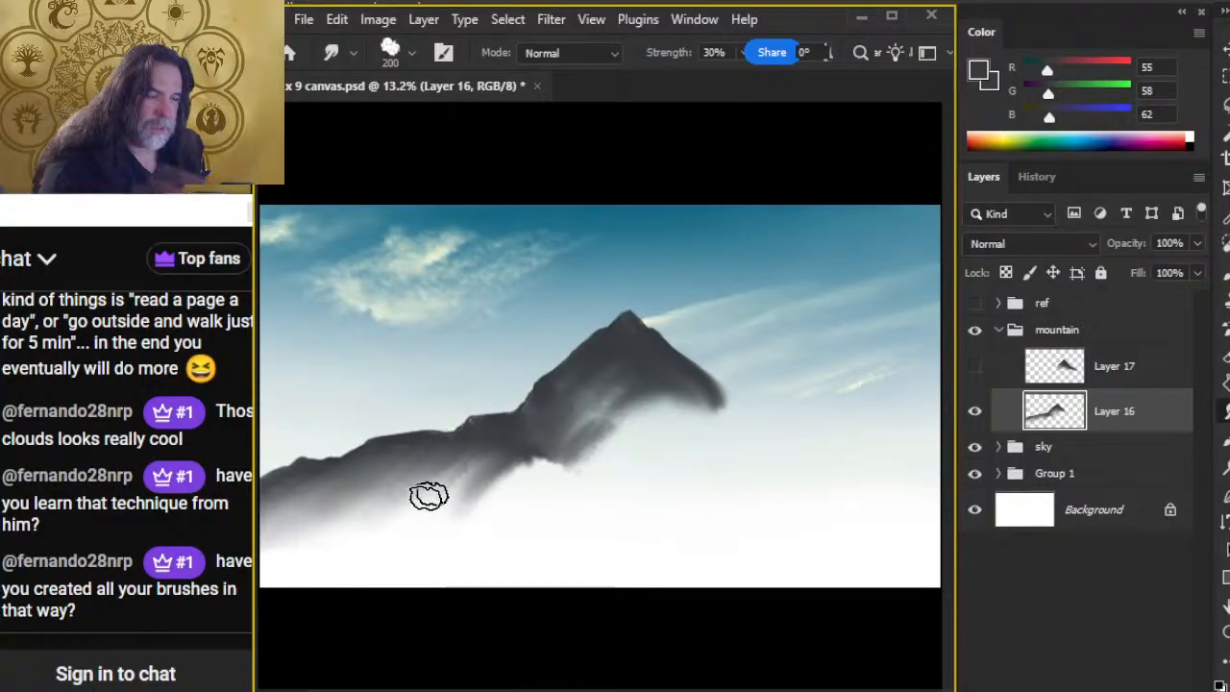
pyautogui.moveTo(515, 461)
pyautogui.mouseDown()
pyautogui.moveTo(487, 488)
pyautogui.moveTo(542, 434)
pyautogui.moveTo(488, 453)
pyautogui.moveTo(524, 441)
pyautogui.moveTo(403, 541)
pyautogui.mouseUp()
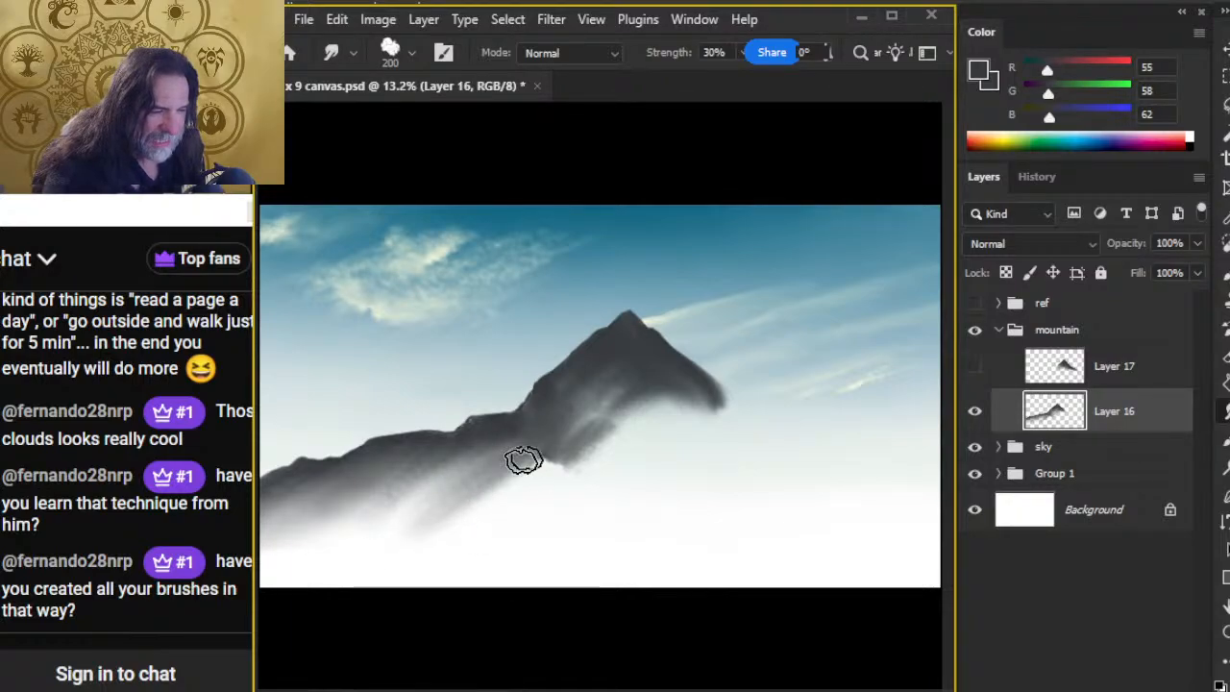
pyautogui.moveTo(522, 461); pyautogui.dragTo(414, 560)
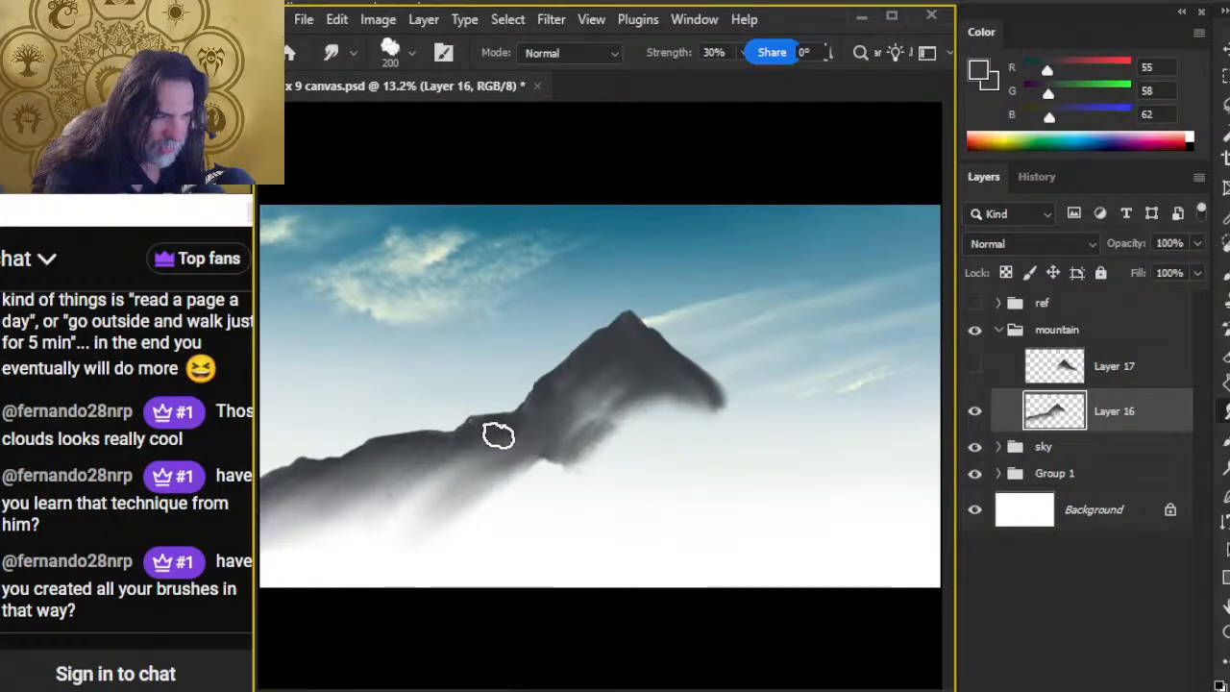
pyautogui.moveTo(499, 435); pyautogui.dragTo(383, 535)
pyautogui.moveTo(489, 437); pyautogui.dragTo(369, 560)
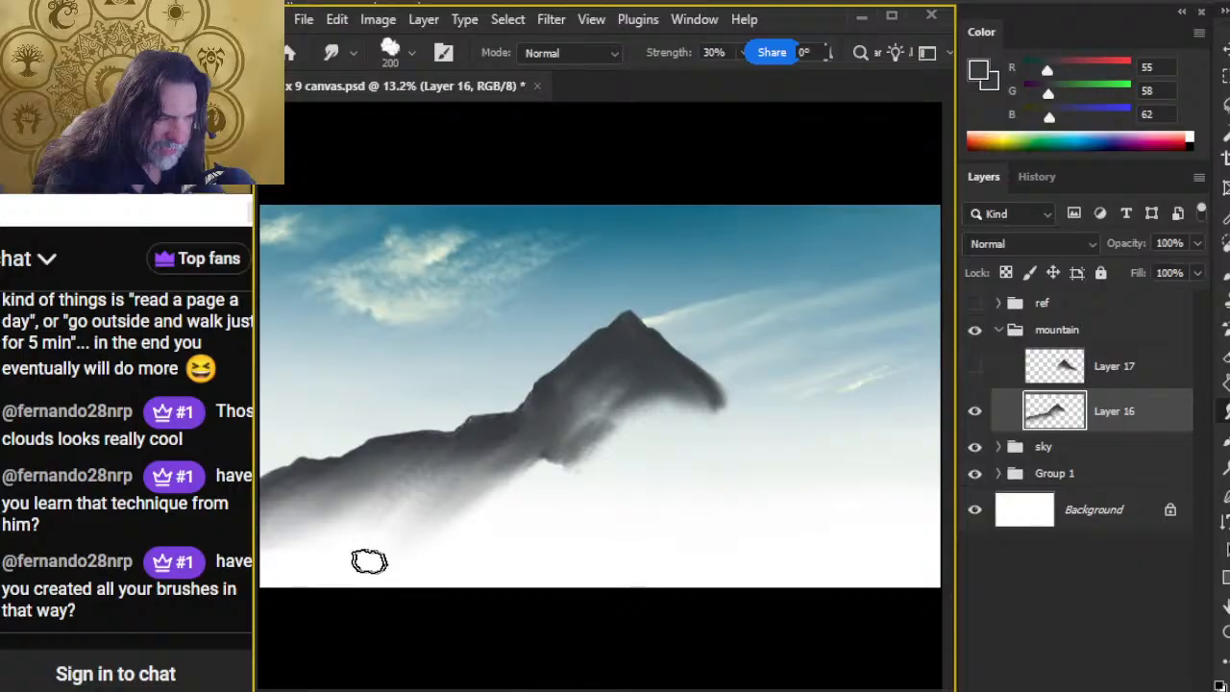
pyautogui.moveTo(392, 499); pyautogui.dragTo(437, 467)
pyautogui.moveTo(518, 437); pyautogui.dragTo(335, 544)
pyautogui.moveTo(487, 443)
pyautogui.mouseDown()
pyautogui.moveTo(409, 492)
pyautogui.moveTo(401, 521)
pyautogui.moveTo(468, 469)
pyautogui.moveTo(429, 509)
pyautogui.mouseUp()
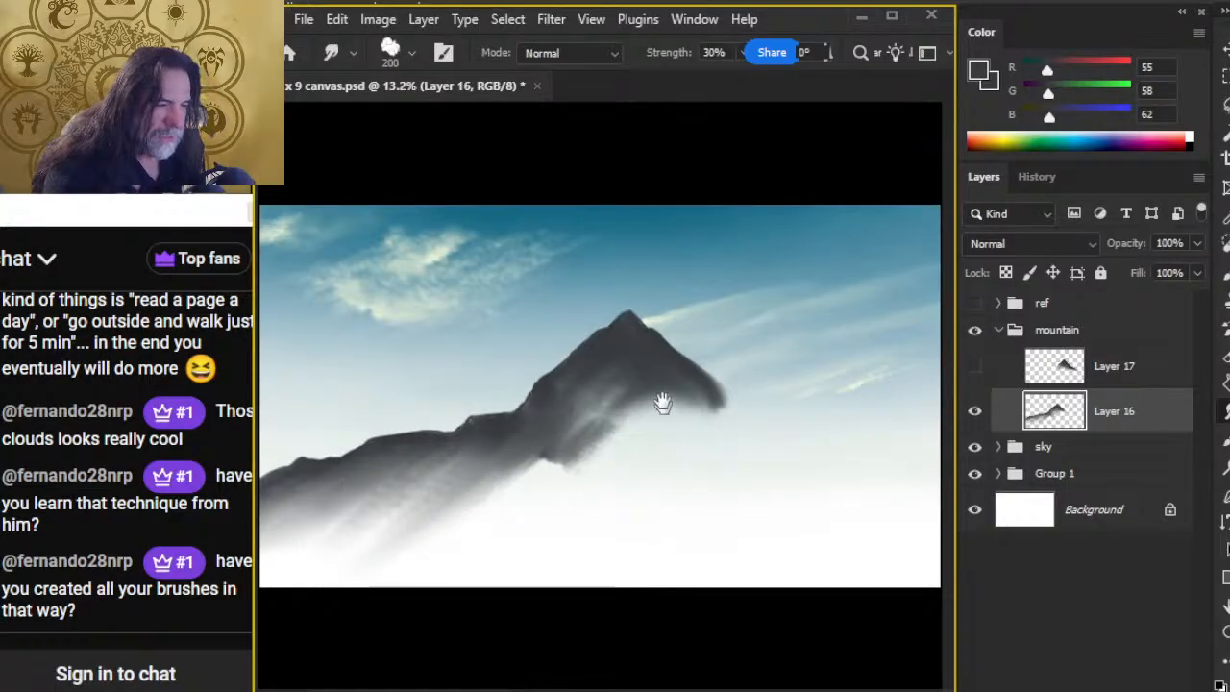
# Step: Refine the ridge's skyline with an 80 px Smudge tip and clean its edge with the 45 px Eraser
pyautogui.press('z')
pyautogui.moveTo(547, 492)
pyautogui.mouseDown()
pyautogui.moveTo(503, 472)
pyautogui.moveTo(495, 499)
pyautogui.mouseUp()
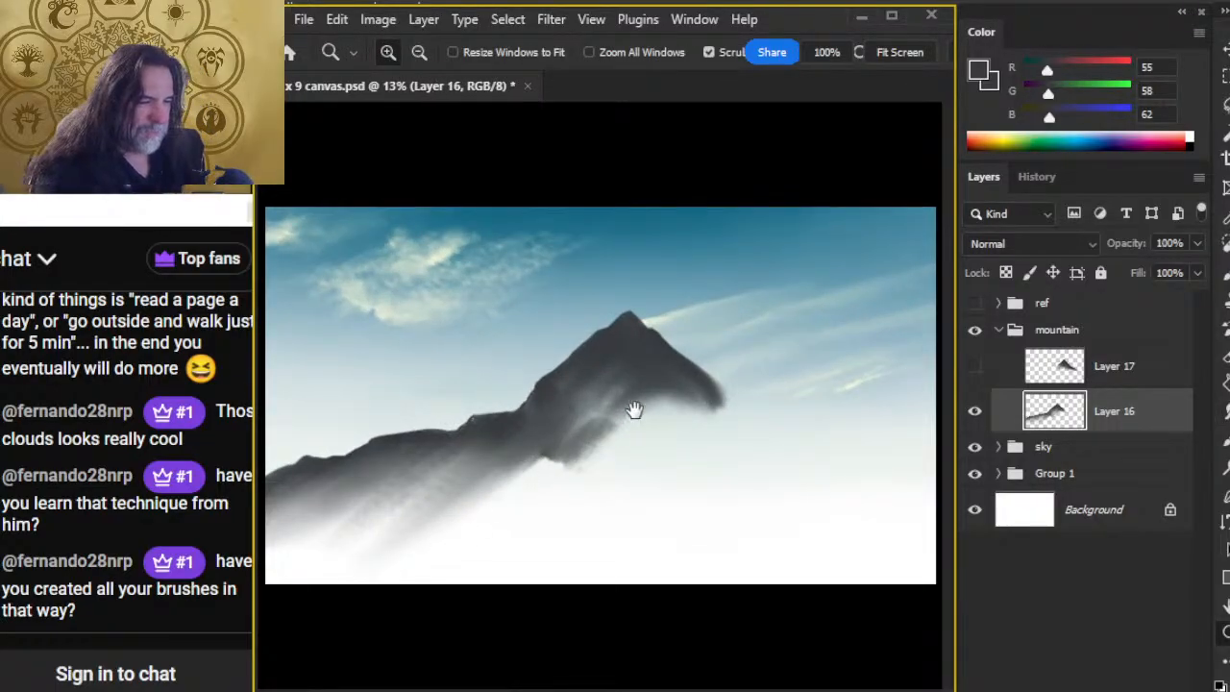
pyautogui.moveTo(591, 470); pyautogui.dragTo(612, 478)
pyautogui.moveTo(509, 538); pyautogui.dragTo(759, 389)
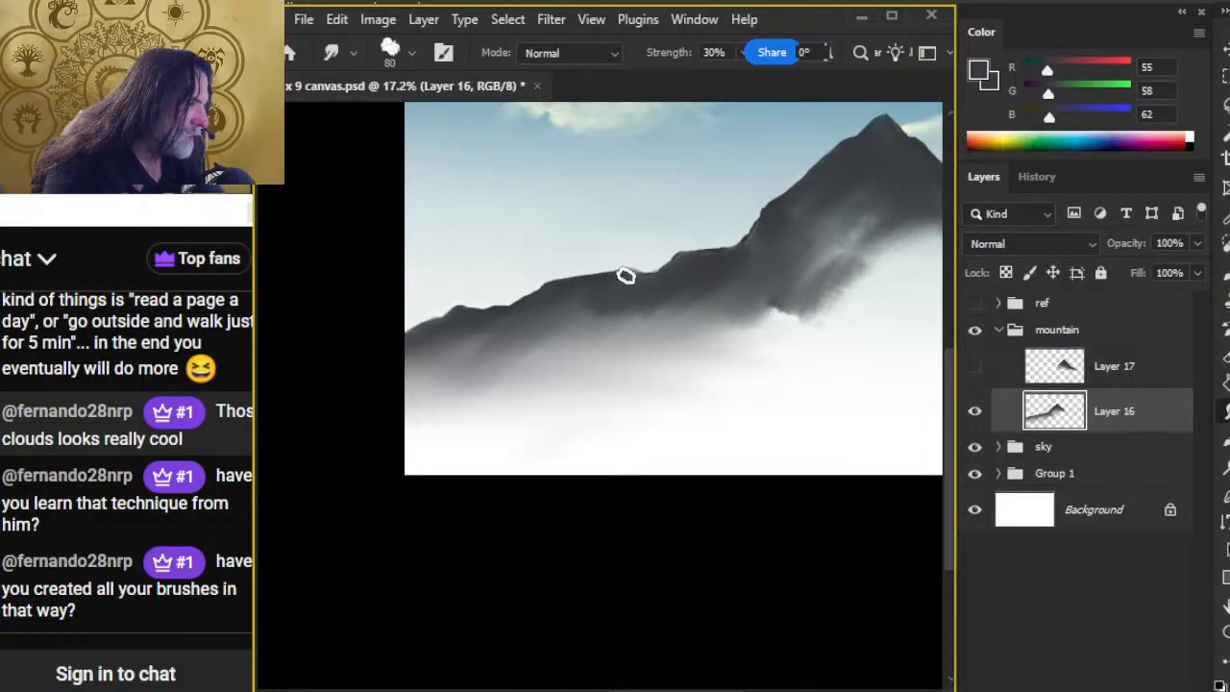
pyautogui.press('e')
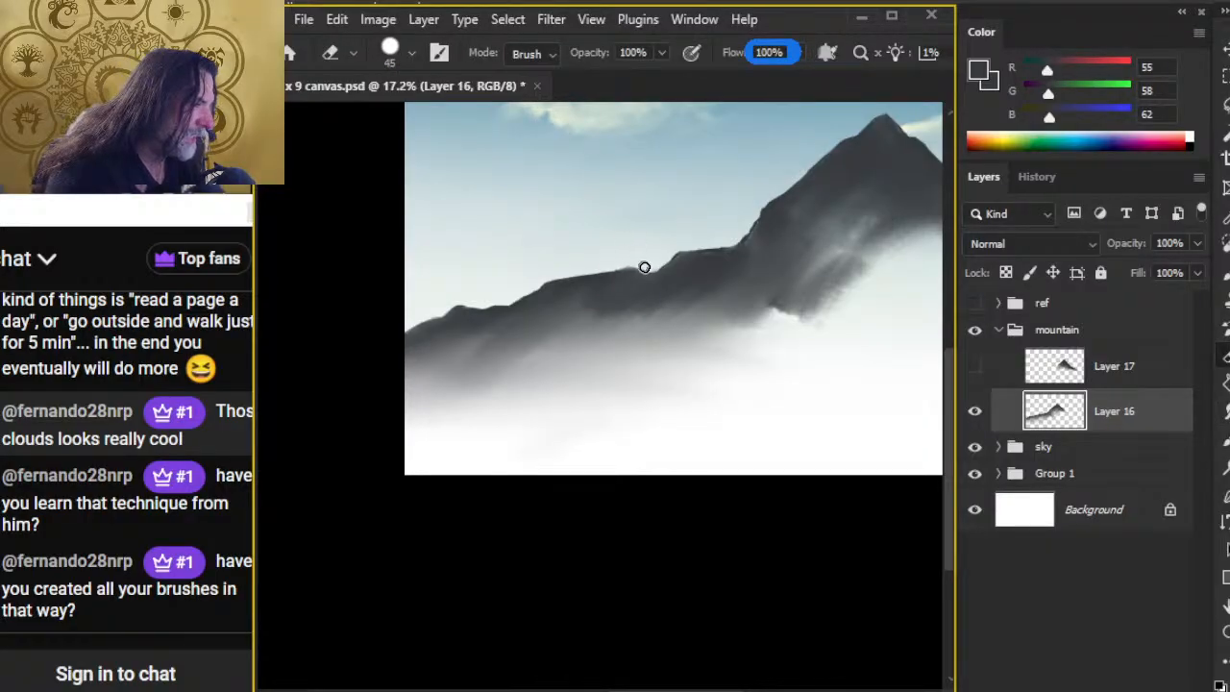
# Step: Smudge the base where the first peak meets the ridge into mist with a 200 px tip at 30% strength
pyautogui.press('r')
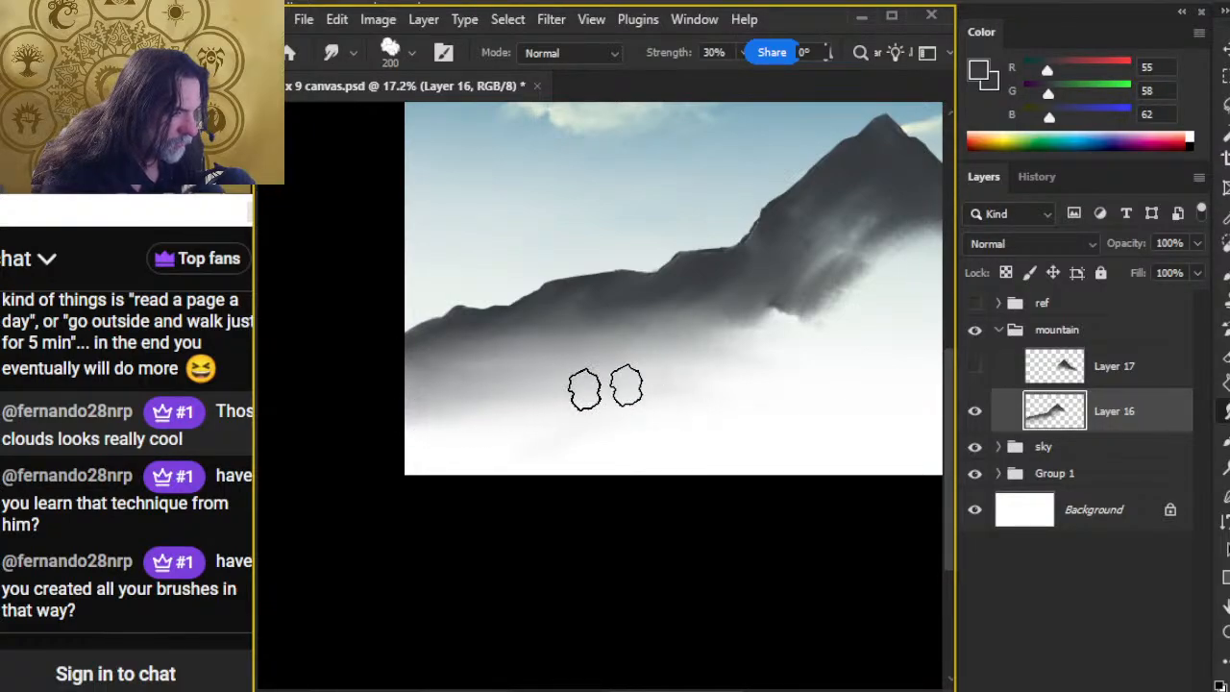
pyautogui.moveTo(631, 448); pyautogui.dragTo(446, 493)
pyautogui.moveTo(541, 335)
pyautogui.mouseDown()
pyautogui.moveTo(663, 346)
pyautogui.moveTo(616, 263)
pyautogui.moveTo(672, 306)
pyautogui.moveTo(711, 310)
pyautogui.moveTo(634, 260)
pyautogui.moveTo(595, 290)
pyautogui.moveTo(590, 333)
pyautogui.moveTo(542, 411)
pyautogui.moveTo(587, 361)
pyautogui.moveTo(553, 403)
pyautogui.moveTo(524, 384)
pyautogui.moveTo(558, 352)
pyautogui.moveTo(547, 347)
pyautogui.moveTo(517, 341)
pyautogui.moveTo(481, 369)
pyautogui.moveTo(530, 416)
pyautogui.moveTo(485, 337)
pyautogui.moveTo(463, 374)
pyautogui.moveTo(488, 379)
pyautogui.moveTo(555, 337)
pyautogui.moveTo(469, 351)
pyautogui.mouseUp()
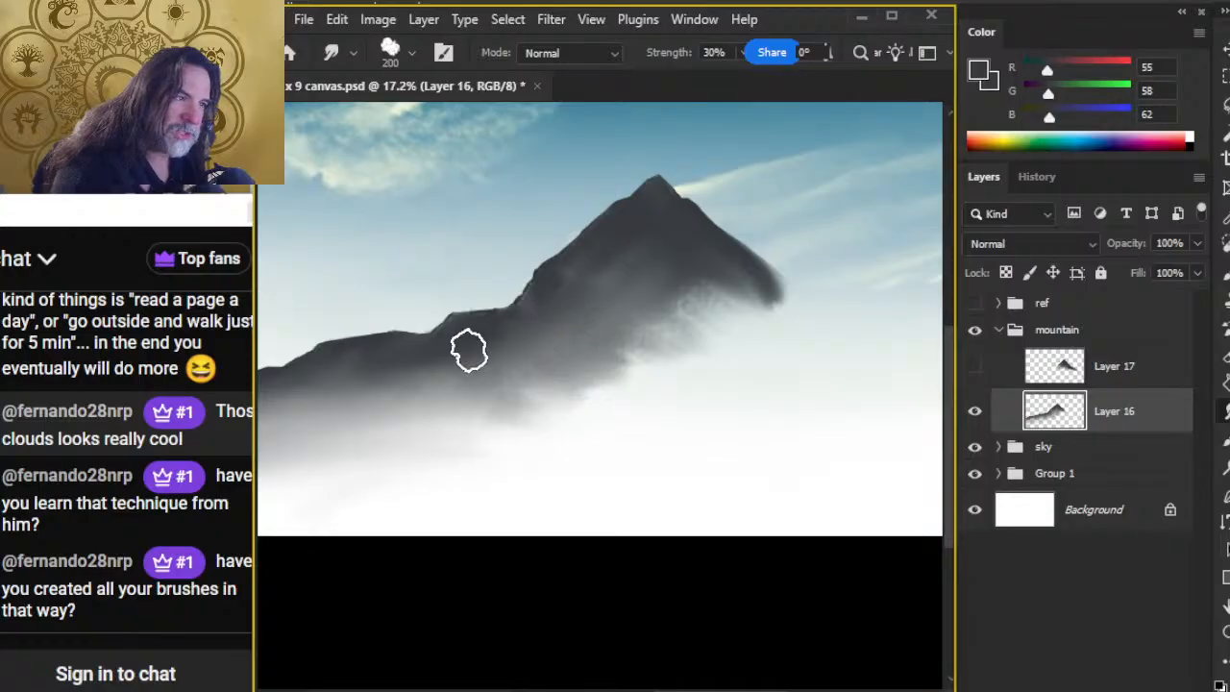
# Step: Show the ref group and paint two small peaks on the ridge's shoulder beside the main peak with the 90 px brush
pyautogui.press('[')
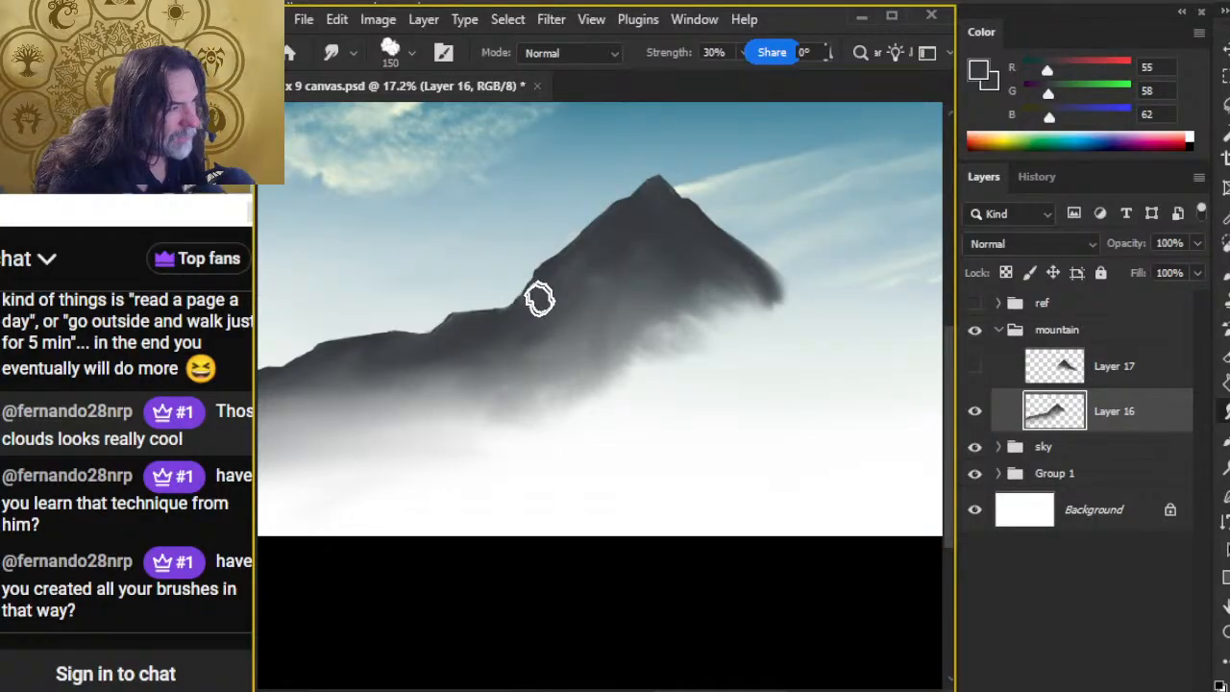
pyautogui.press('b')
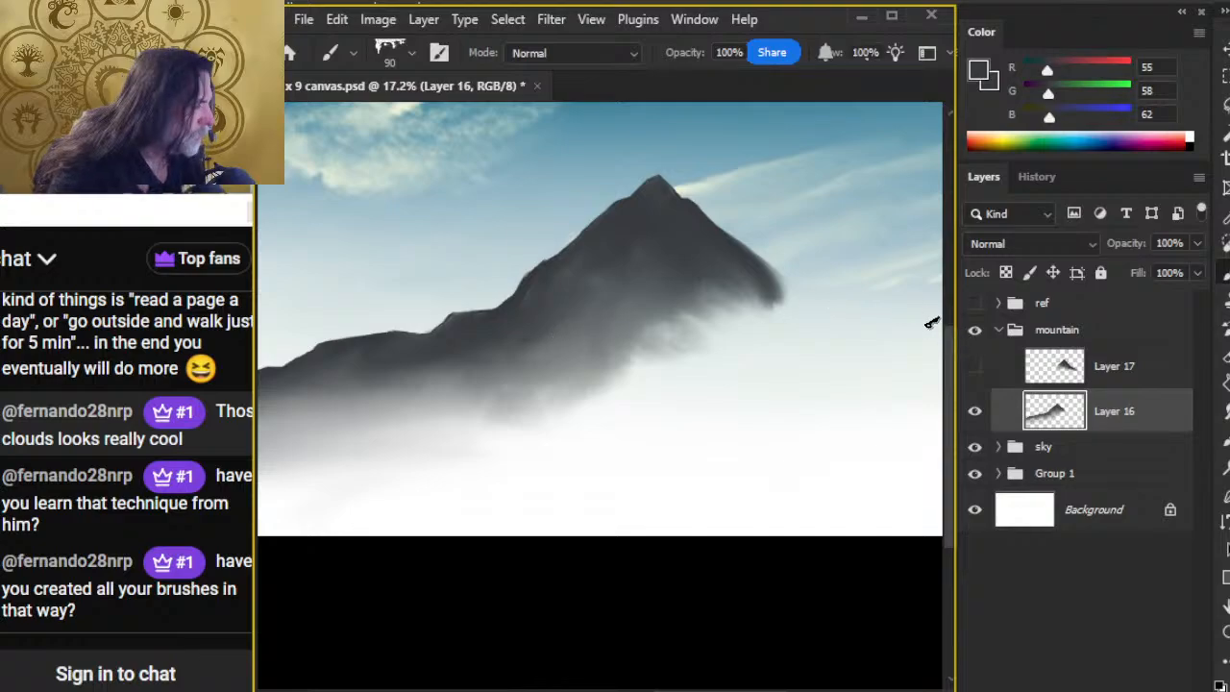
pyautogui.click(977, 303)
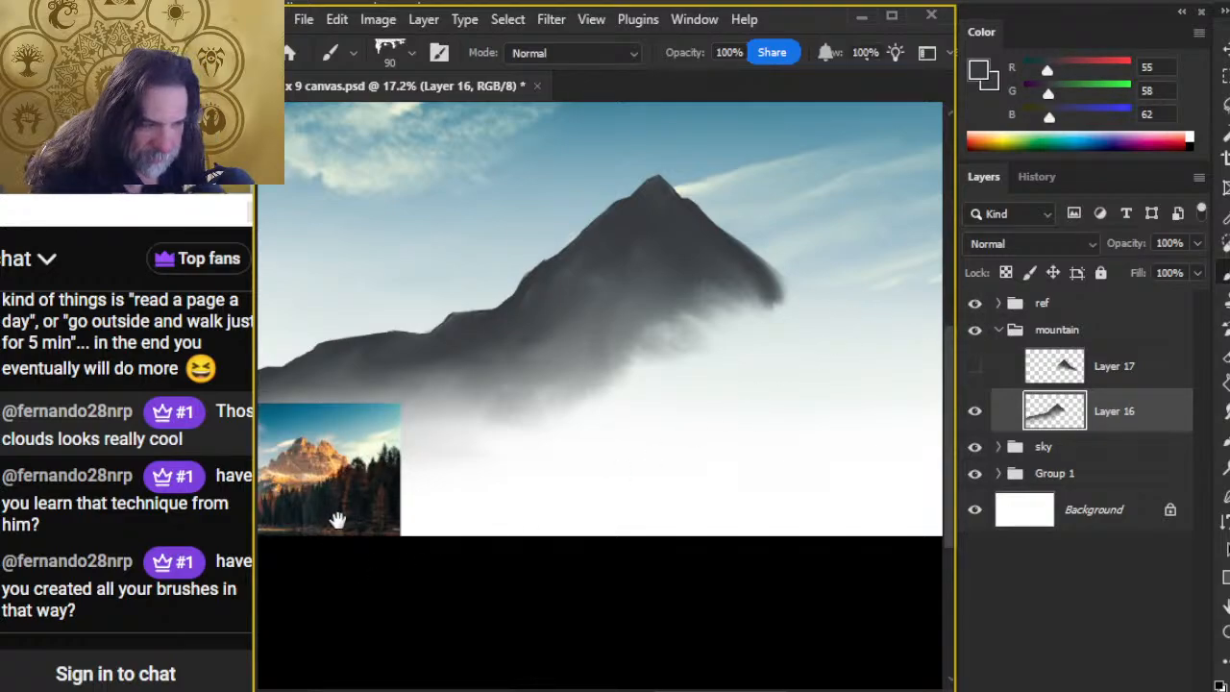
pyautogui.moveTo(338, 520); pyautogui.dragTo(410, 471)
pyautogui.press('z')
pyautogui.moveTo(338, 433)
pyautogui.mouseDown()
pyautogui.moveTo(463, 442)
pyautogui.moveTo(373, 459)
pyautogui.mouseUp()
pyautogui.moveTo(700, 300); pyautogui.dragTo(581, 459)
pyautogui.press('b')
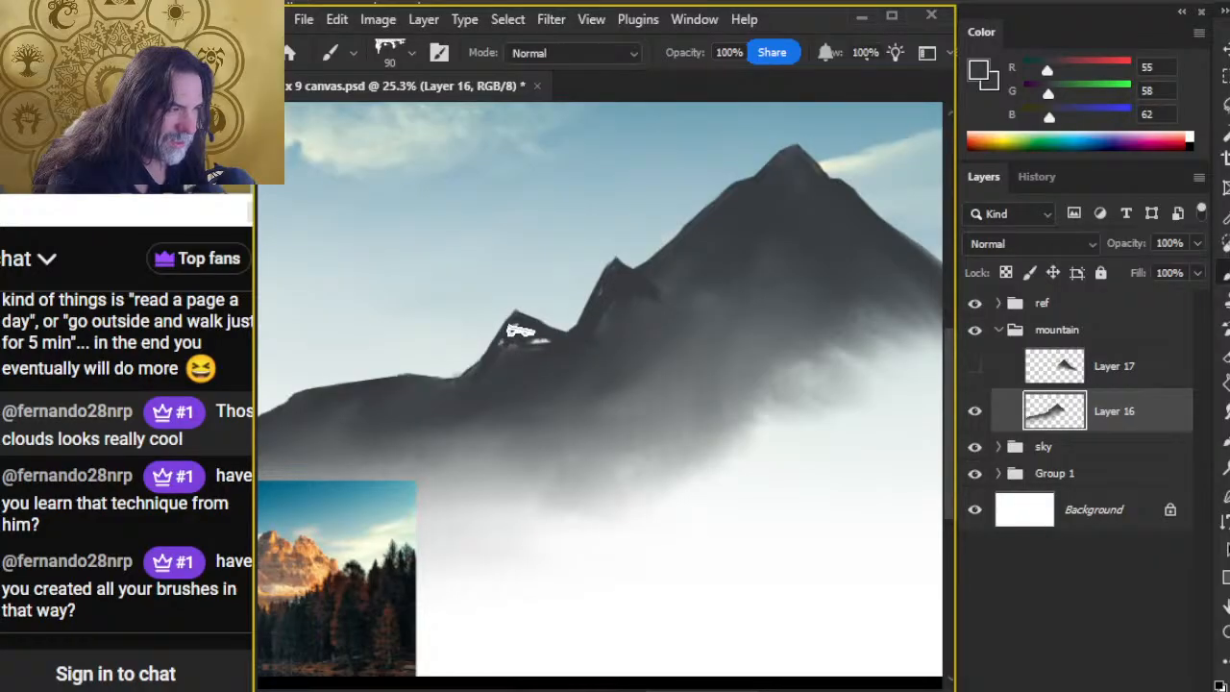
# Step: Blend the two small peaks into the ridge with a 150 px Smudge tip and trim their tips with the 45 px Eraser
pyautogui.press('r')
pyautogui.moveTo(557, 355); pyautogui.dragTo(555, 349)
pyautogui.press('b')
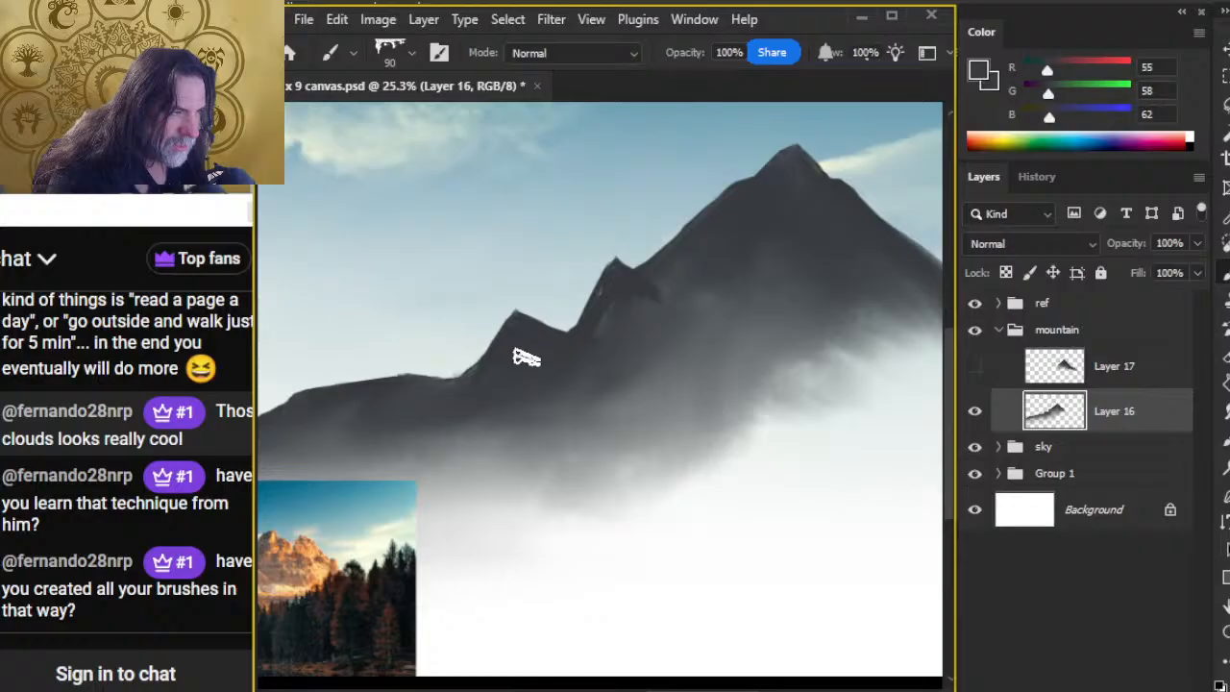
pyautogui.press('r')
pyautogui.press('b')
pyautogui.press('e')
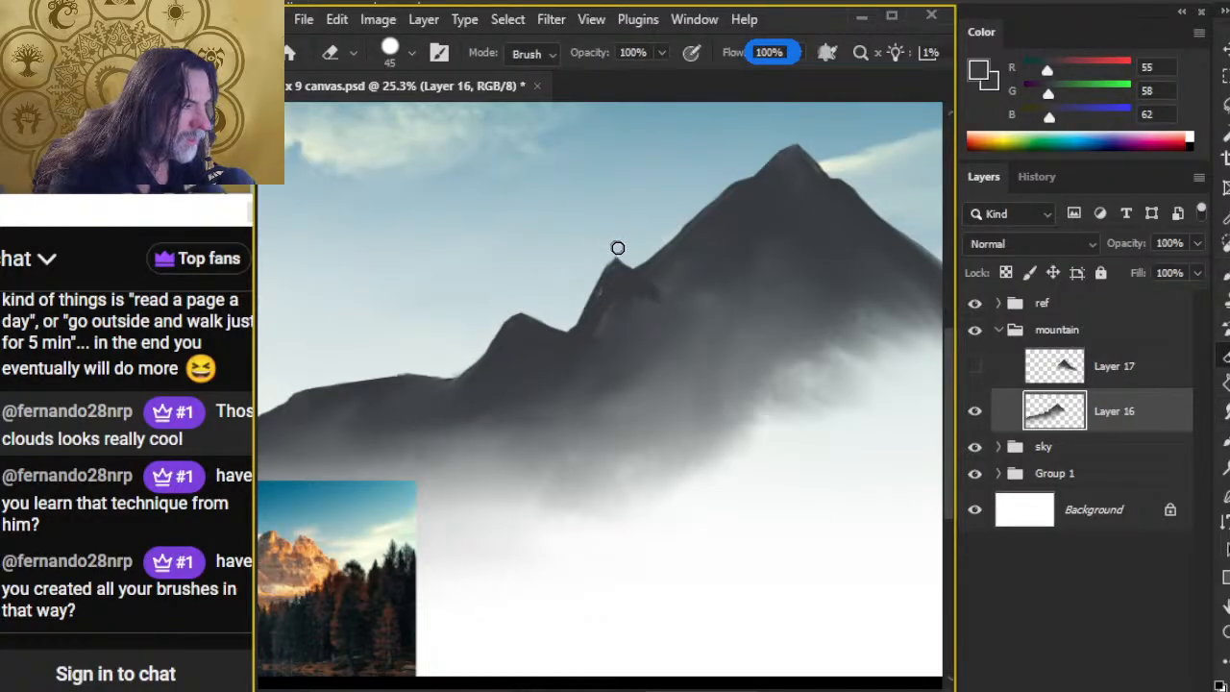
pyautogui.press('r')
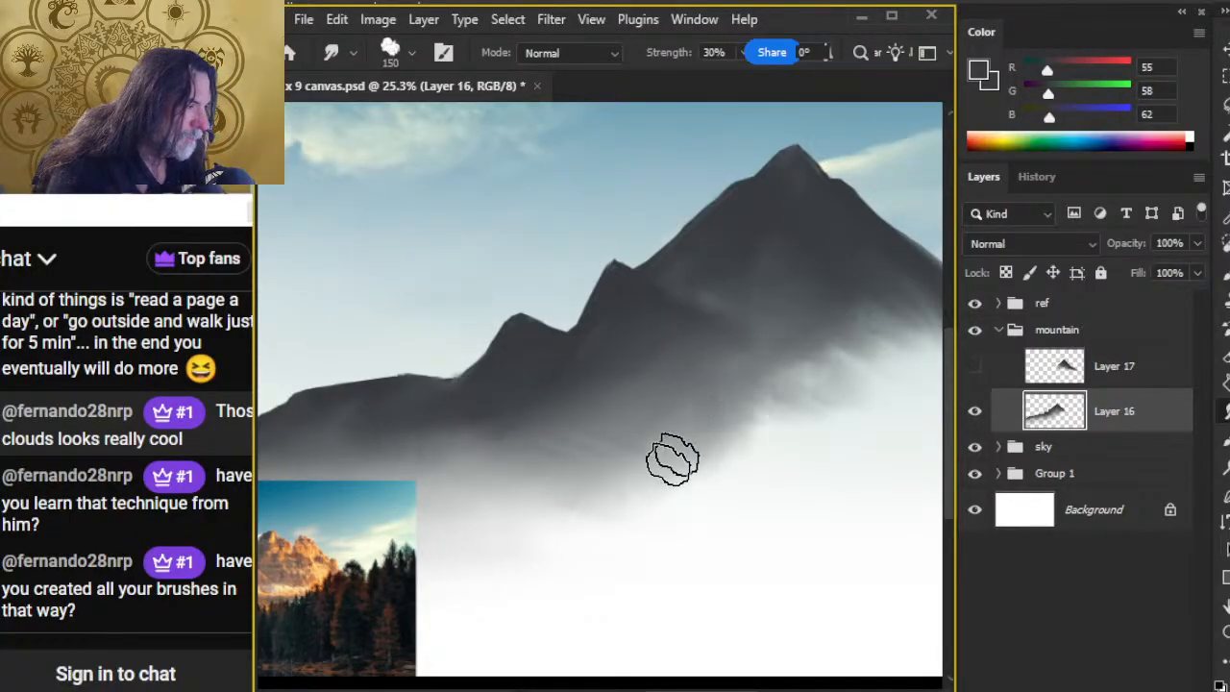
# Step: Smudge the main peak's base and the ridge beneath it into mist with a 250 px tip at 30% strength
pyautogui.moveTo(676, 485); pyautogui.dragTo(609, 433)
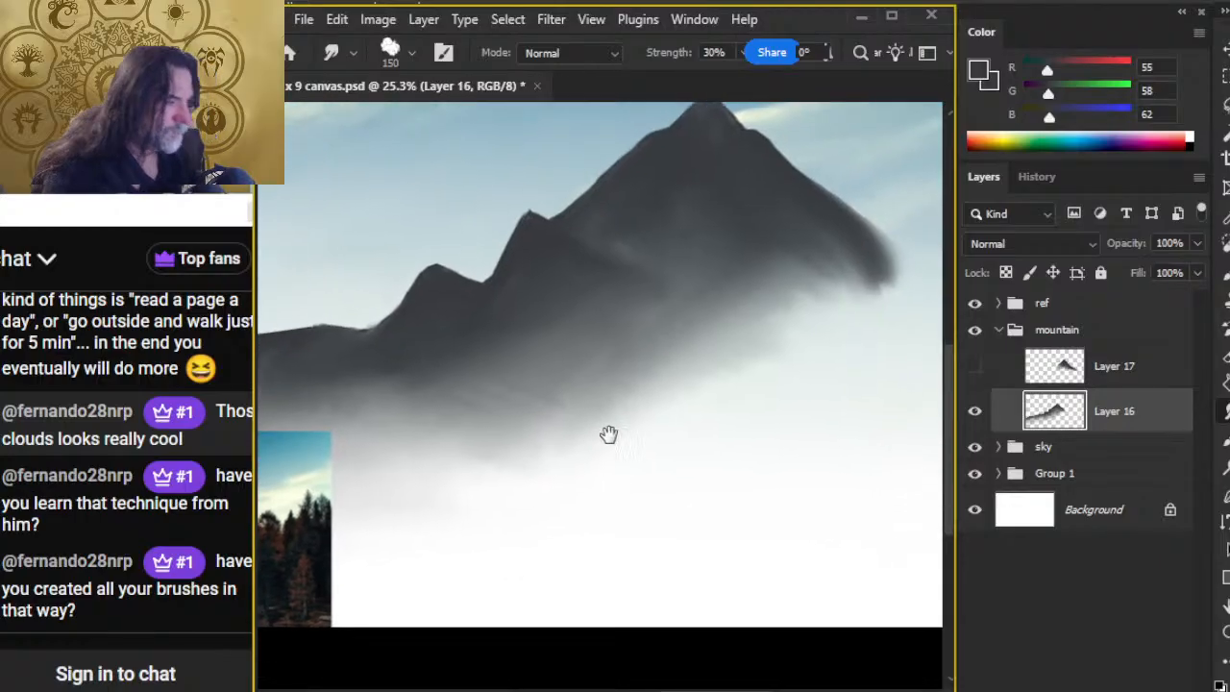
pyautogui.press(']')
pyautogui.press(']')
pyautogui.press(']')
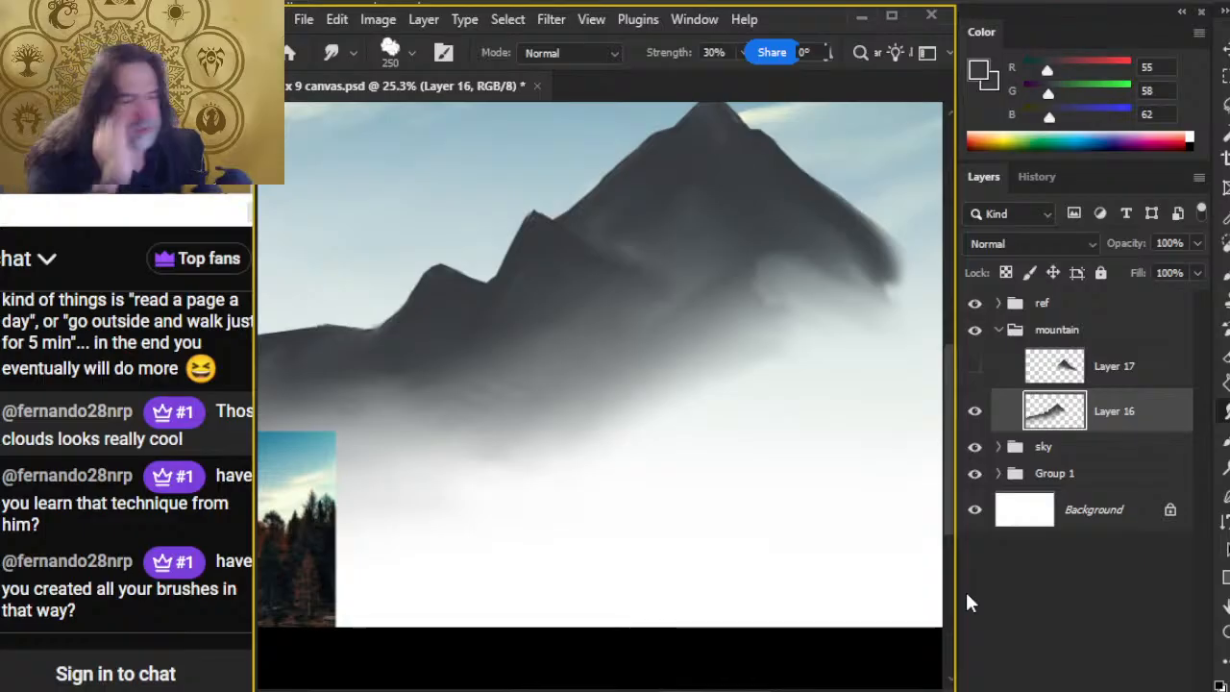
pyautogui.moveTo(852, 297)
pyautogui.mouseDown()
pyautogui.moveTo(822, 248)
pyautogui.moveTo(841, 243)
pyautogui.moveTo(841, 282)
pyautogui.moveTo(771, 266)
pyautogui.mouseUp()
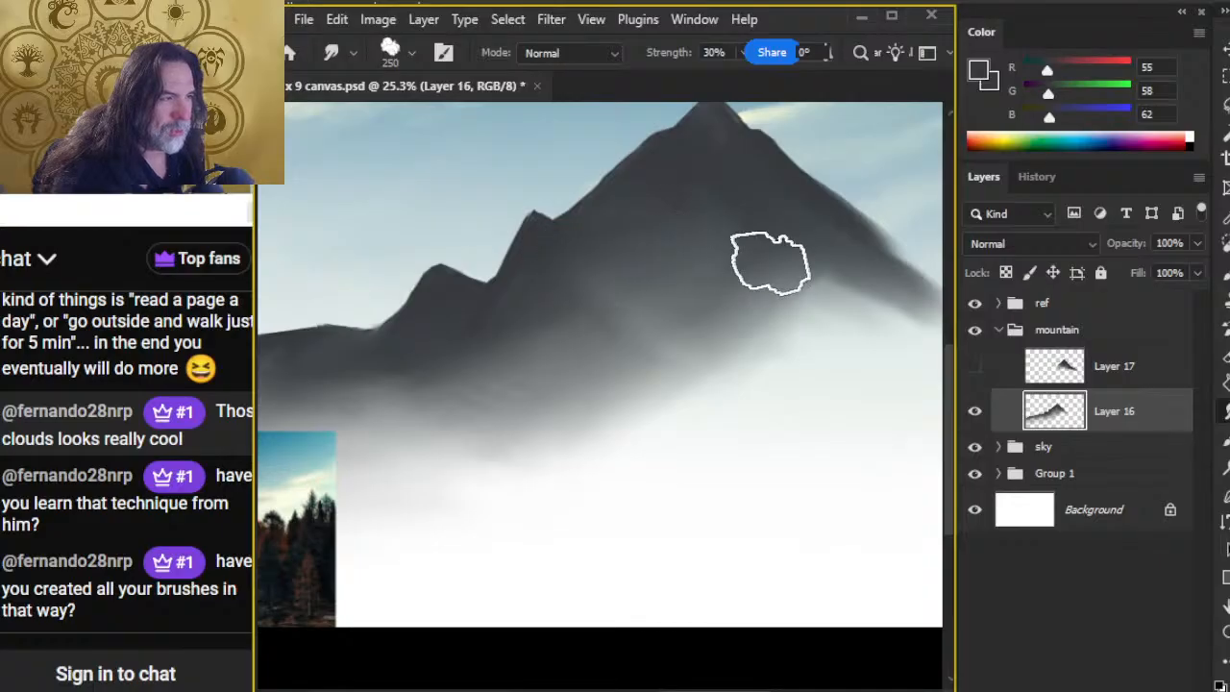
pyautogui.moveTo(761, 325); pyautogui.dragTo(478, 420)
pyautogui.moveTo(745, 374); pyautogui.dragTo(374, 463)
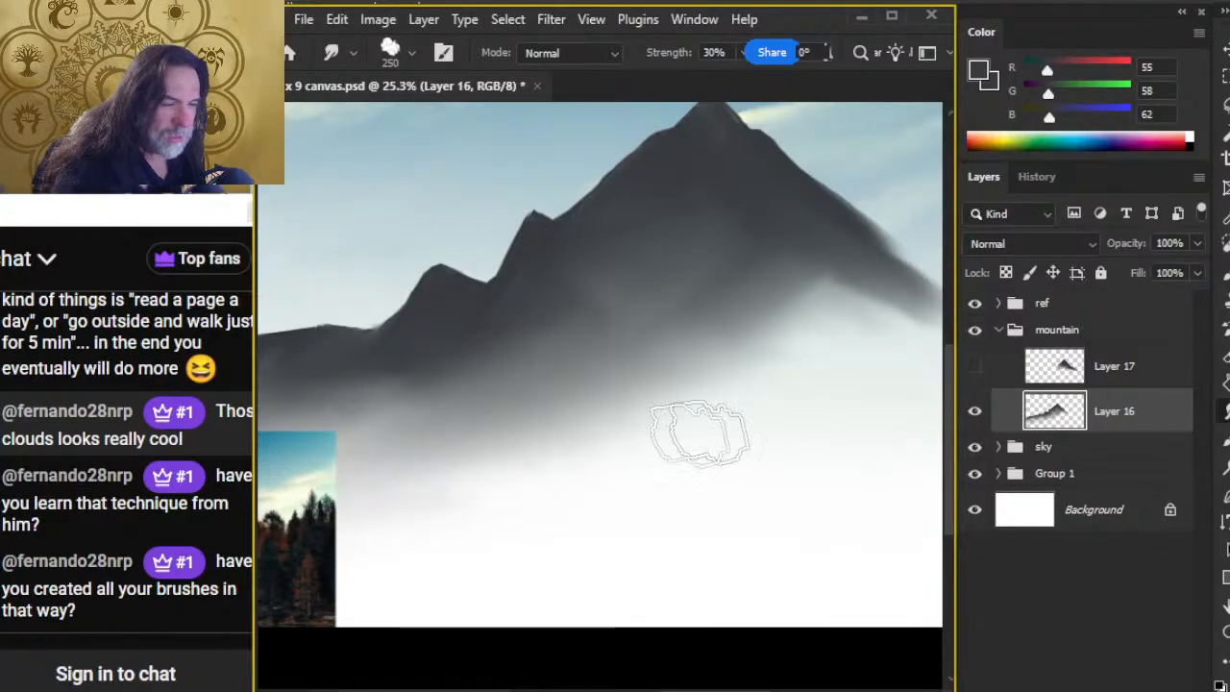
# Step: Extend the main peak's right slope down toward the lower right with the 250 px Smudge tip
pyautogui.press('space')
pyautogui.moveTo(712, 483); pyautogui.dragTo(520, 497)
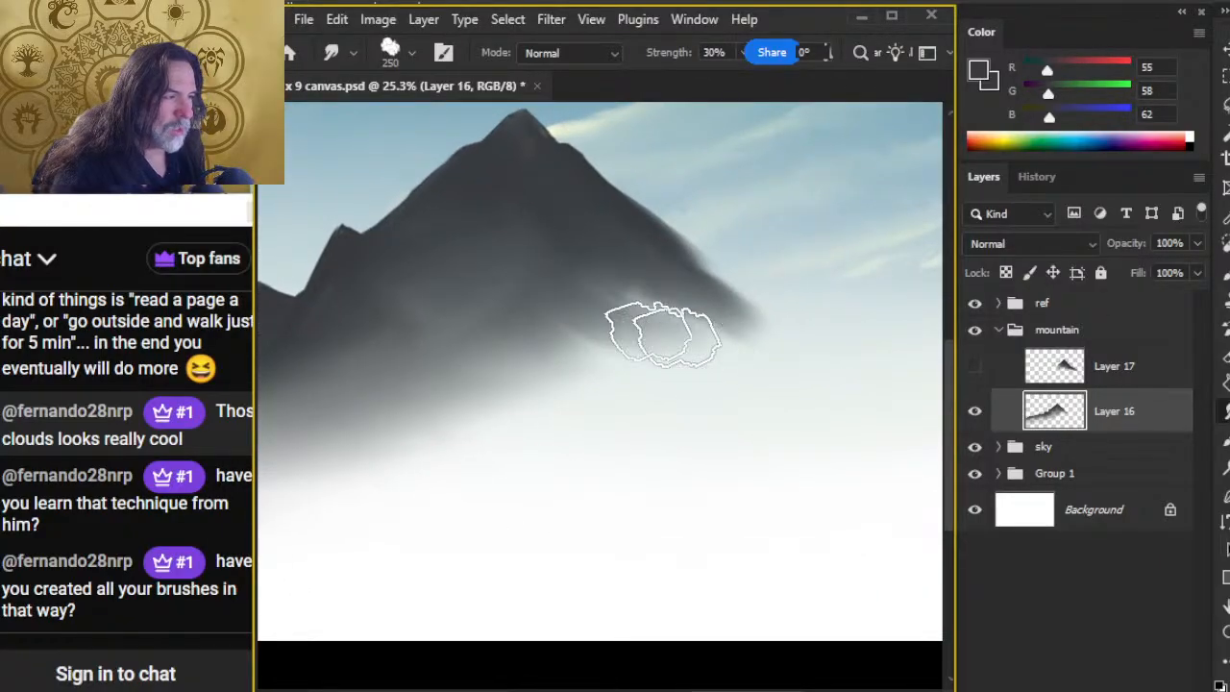
pyautogui.moveTo(611, 319)
pyautogui.mouseDown()
pyautogui.moveTo(700, 296)
pyautogui.moveTo(638, 319)
pyautogui.moveTo(706, 346)
pyautogui.moveTo(762, 351)
pyautogui.moveTo(728, 303)
pyautogui.moveTo(735, 310)
pyautogui.moveTo(652, 260)
pyautogui.moveTo(641, 238)
pyautogui.moveTo(681, 278)
pyautogui.moveTo(758, 315)
pyautogui.moveTo(688, 284)
pyautogui.moveTo(507, 336)
pyautogui.moveTo(704, 298)
pyautogui.moveTo(648, 314)
pyautogui.moveTo(747, 346)
pyautogui.moveTo(728, 317)
pyautogui.moveTo(755, 318)
pyautogui.moveTo(701, 284)
pyautogui.moveTo(706, 319)
pyautogui.moveTo(680, 339)
pyautogui.moveTo(804, 352)
pyautogui.moveTo(645, 294)
pyautogui.moveTo(695, 296)
pyautogui.moveTo(643, 291)
pyautogui.moveTo(698, 297)
pyautogui.moveTo(783, 355)
pyautogui.moveTo(704, 303)
pyautogui.moveTo(722, 311)
pyautogui.moveTo(679, 336)
pyautogui.moveTo(707, 308)
pyautogui.moveTo(684, 309)
pyautogui.moveTo(738, 328)
pyautogui.moveTo(580, 345)
pyautogui.moveTo(762, 350)
pyautogui.moveTo(546, 383)
pyautogui.moveTo(766, 370)
pyautogui.mouseUp()
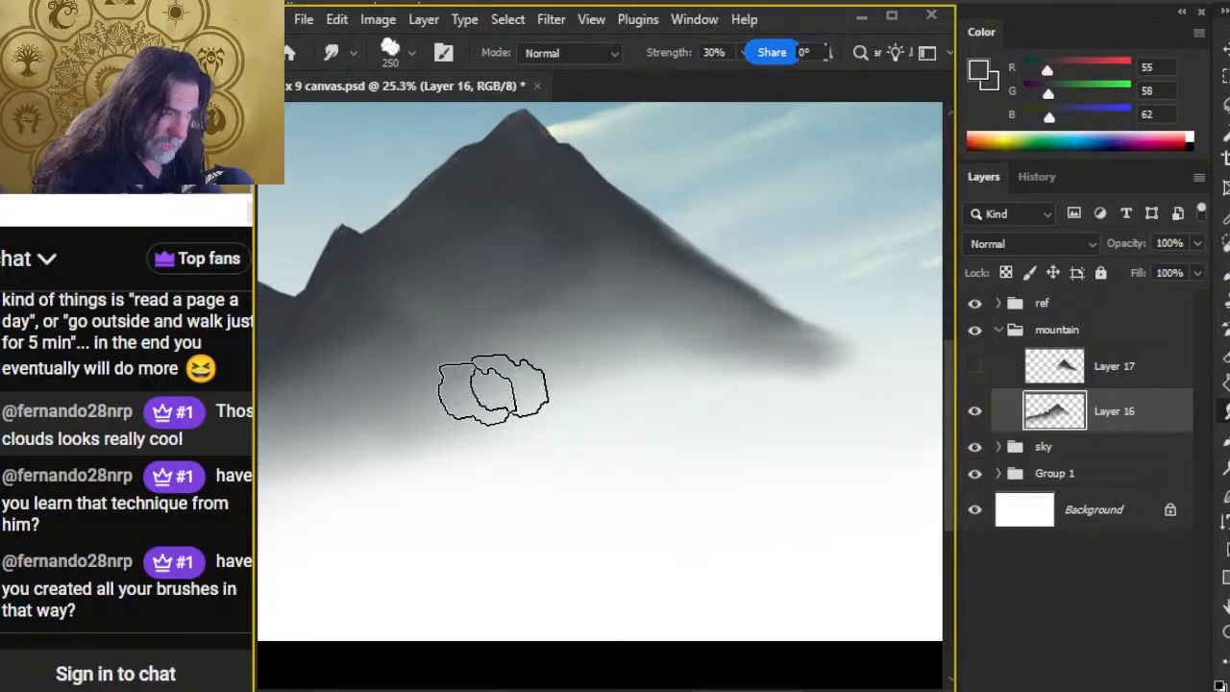
pyautogui.moveTo(764, 362)
pyautogui.mouseDown()
pyautogui.moveTo(752, 332)
pyautogui.moveTo(813, 360)
pyautogui.moveTo(806, 319)
pyautogui.mouseUp()
# Step: Trim the right slope's edge with the 45 px Eraser and smudge its tail into mist with the 250 px tip
pyautogui.press('e')
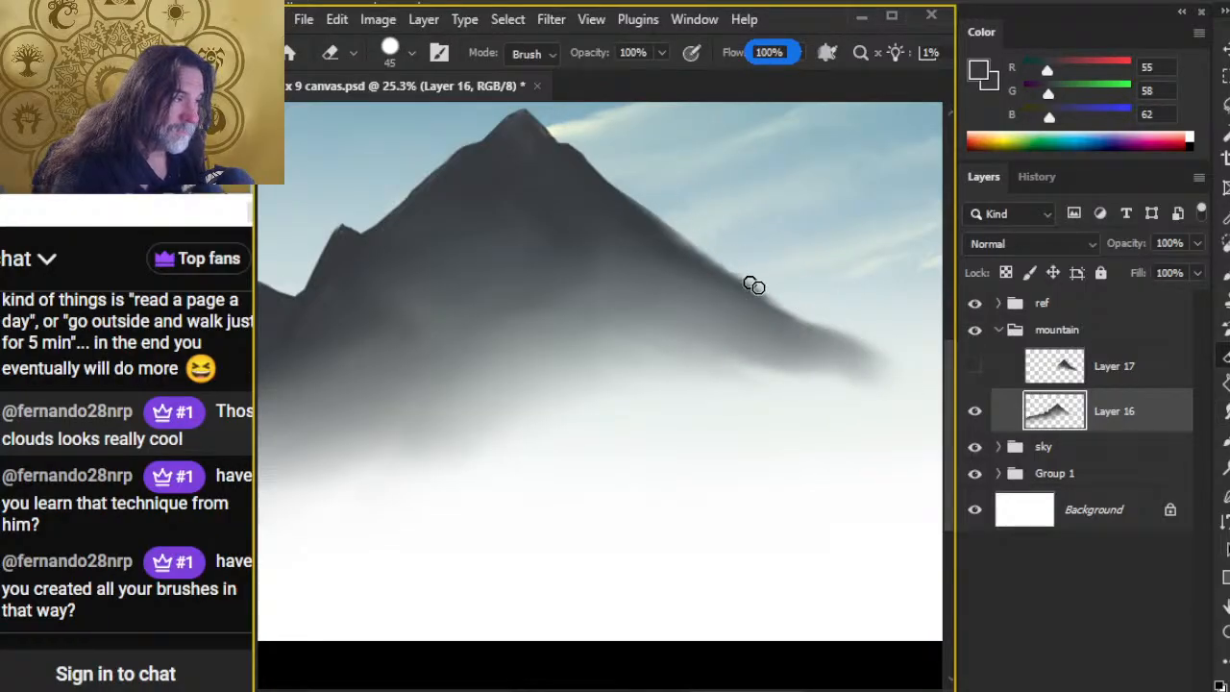
pyautogui.press('r')
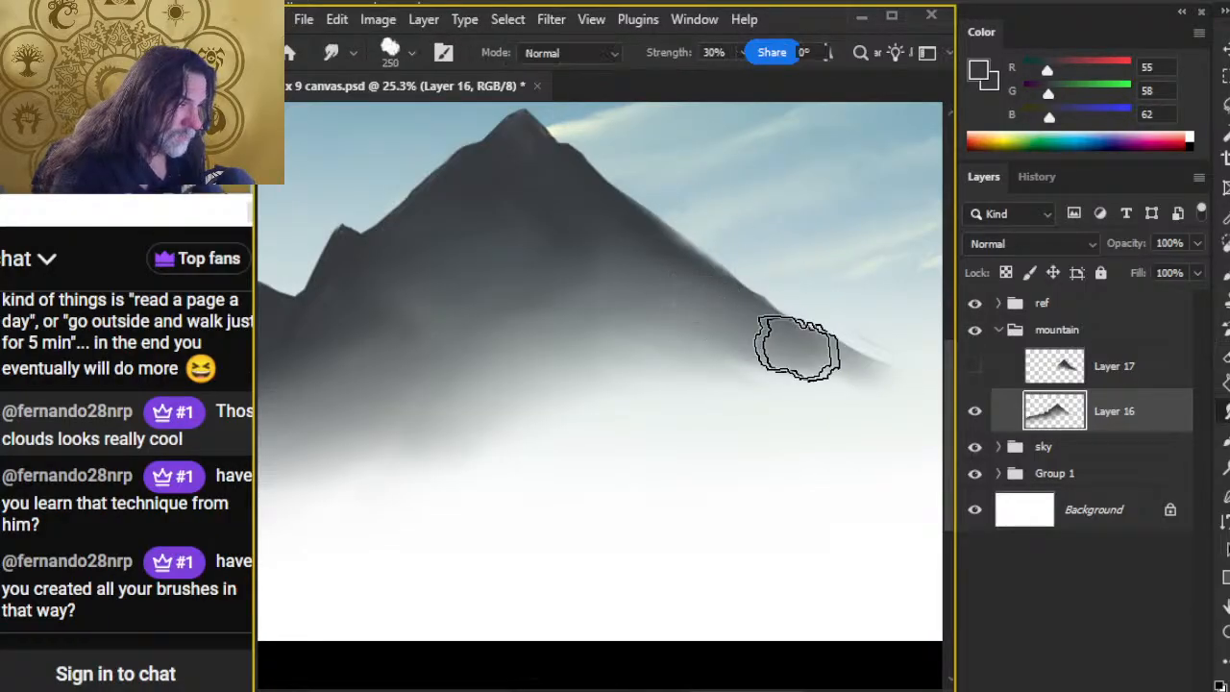
pyautogui.moveTo(798, 348); pyautogui.dragTo(847, 359)
pyautogui.press('e')
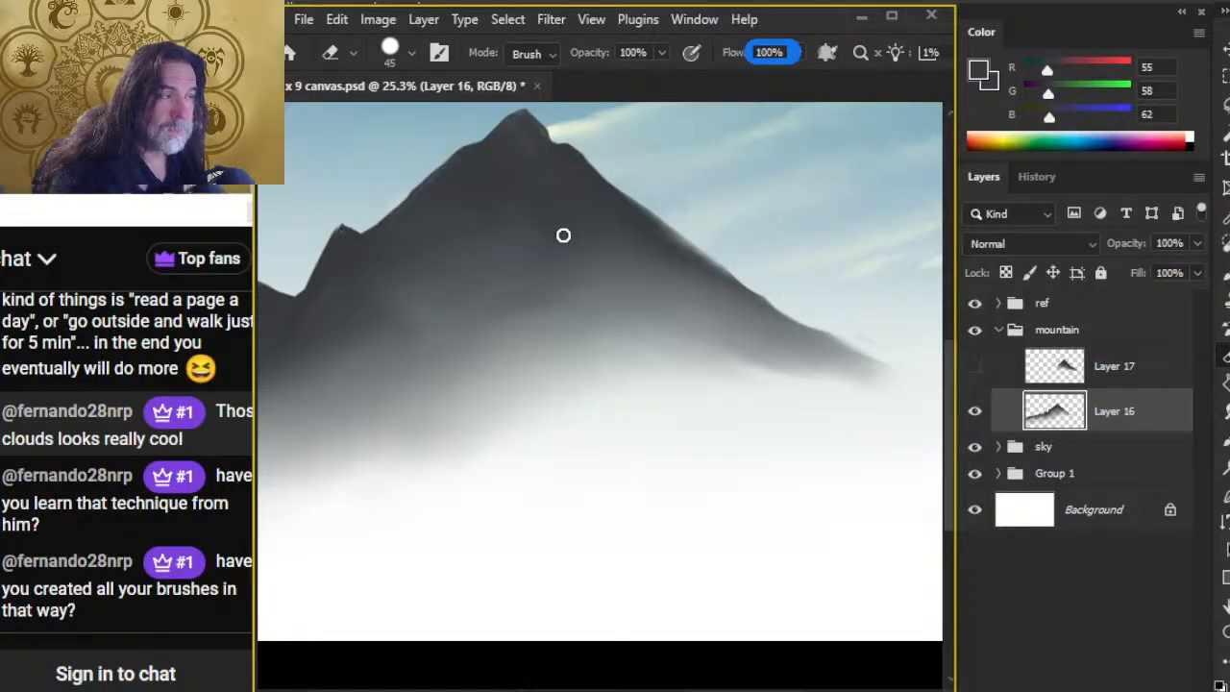
pyautogui.press('r')
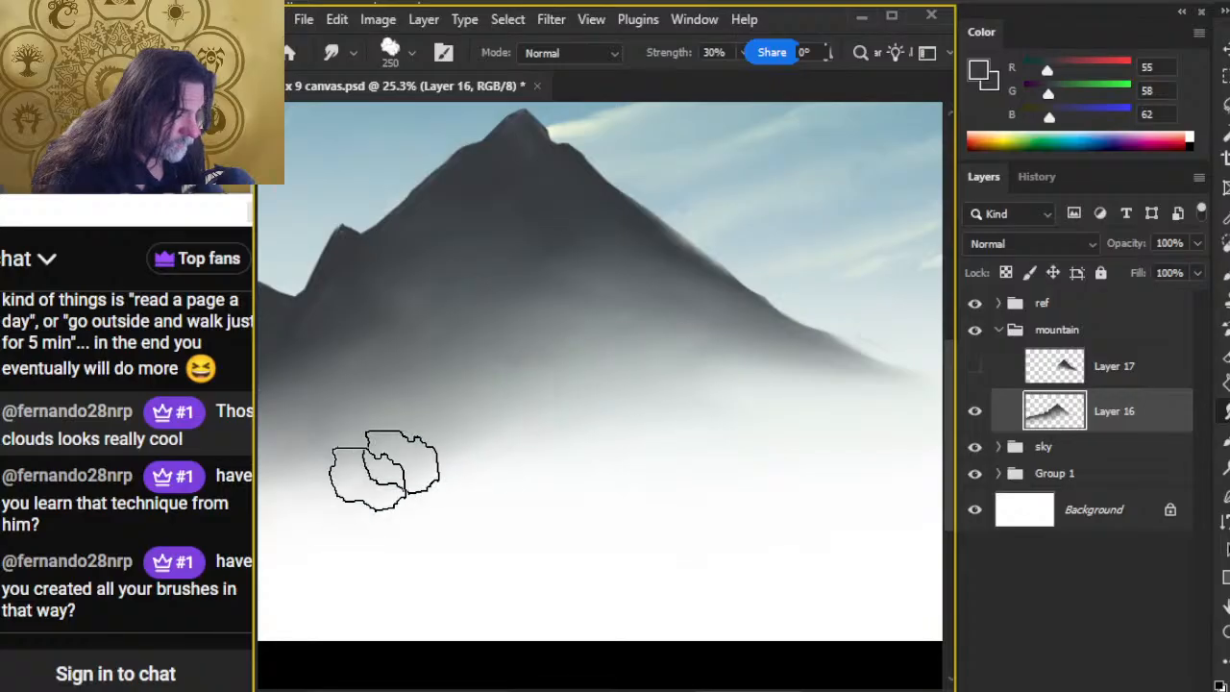
# Step: Hide the ref group and smudge the long ridge's lower left base into mist with a 400 px tip at 20% strength
pyautogui.press('space')
pyautogui.moveTo(580, 433); pyautogui.dragTo(648, 458)
pyautogui.press('z')
pyautogui.moveTo(727, 476); pyautogui.dragTo(545, 430)
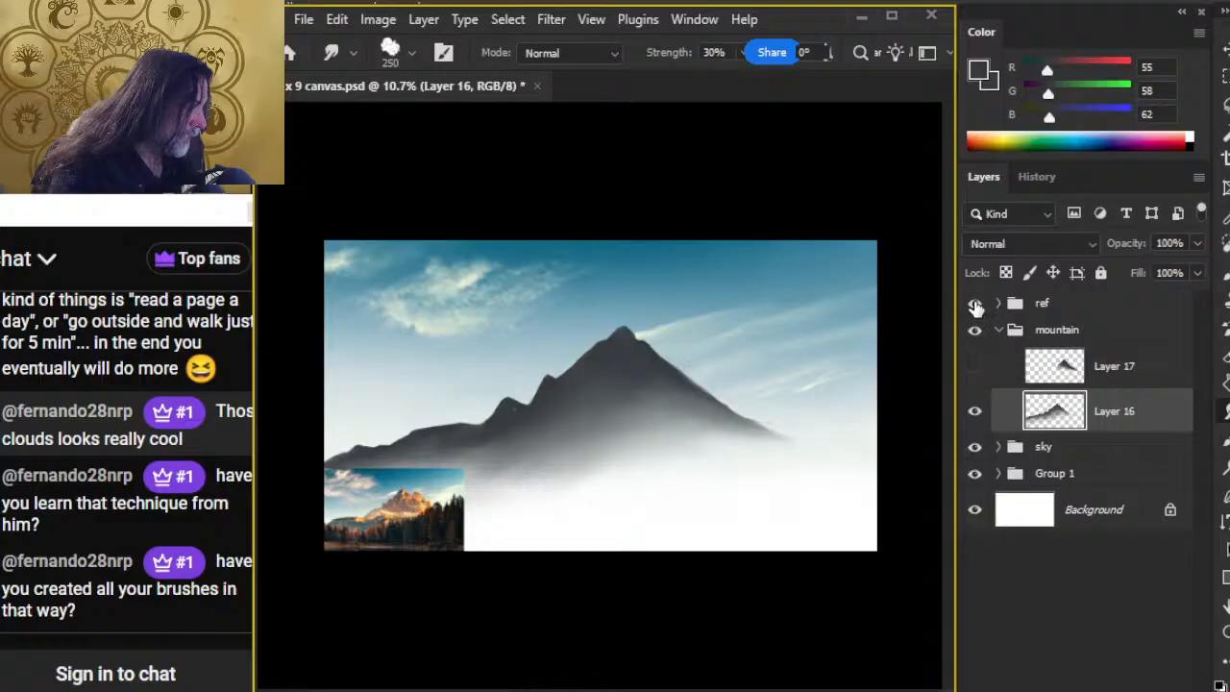
pyautogui.click(974, 304)
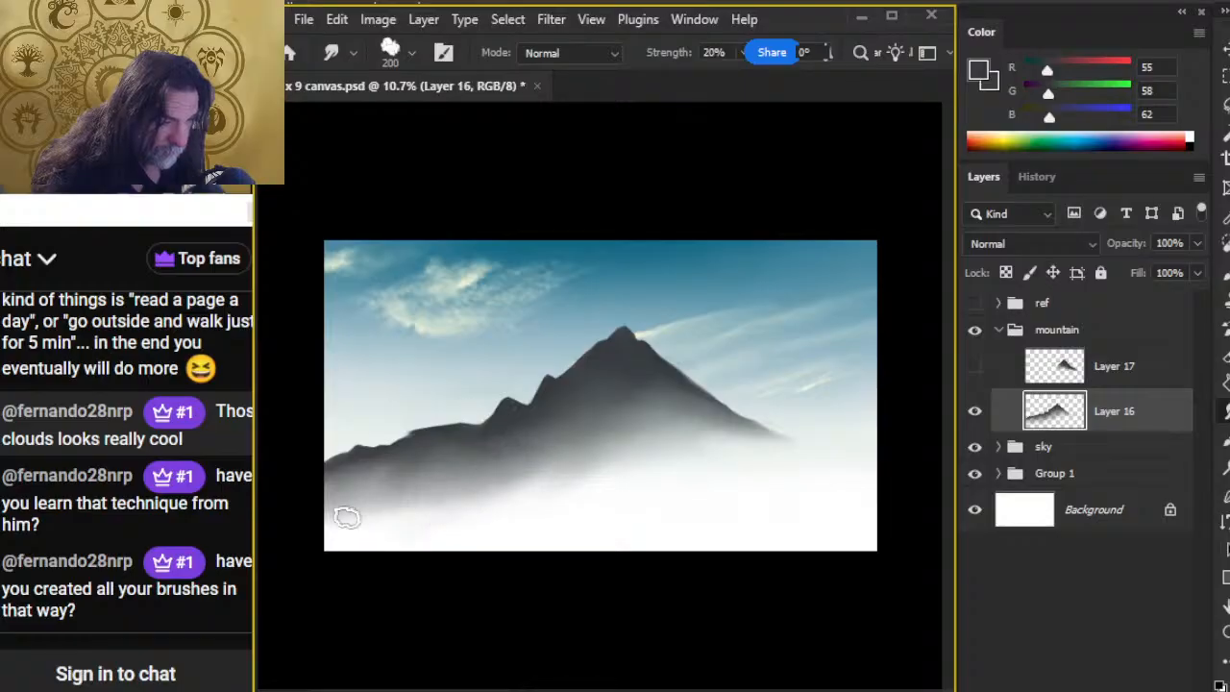
pyautogui.press(']')
pyautogui.press(']')
pyautogui.press(']')
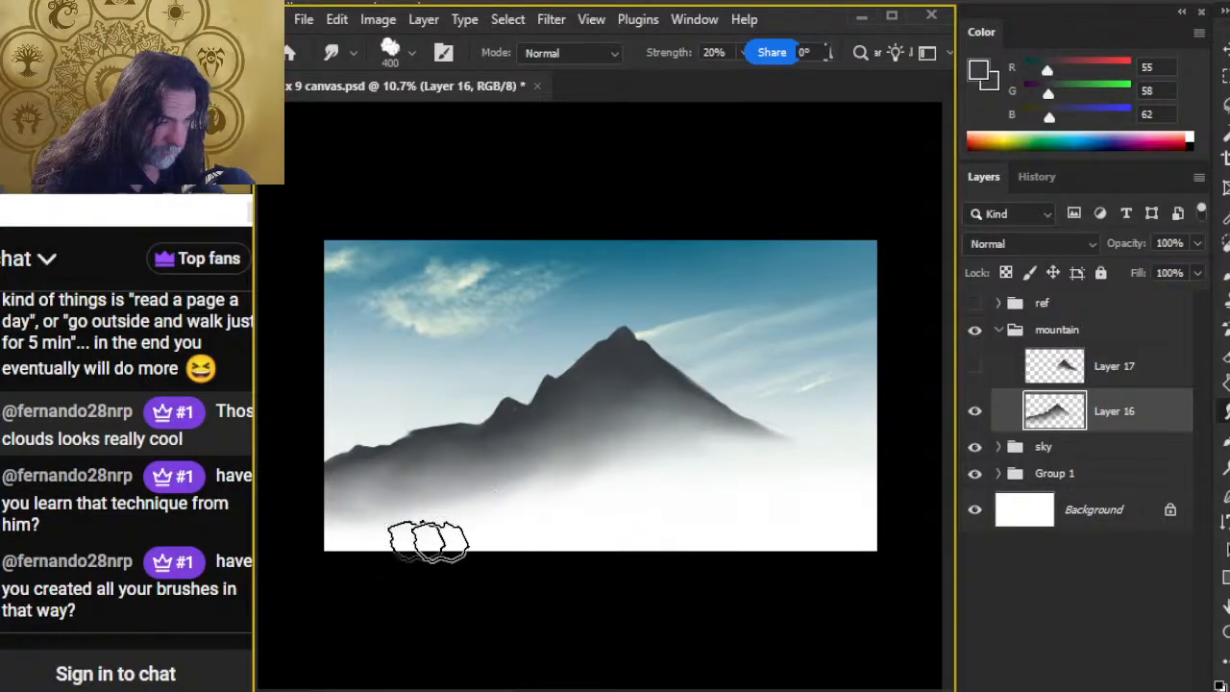
pyautogui.moveTo(414, 479); pyautogui.dragTo(373, 526)
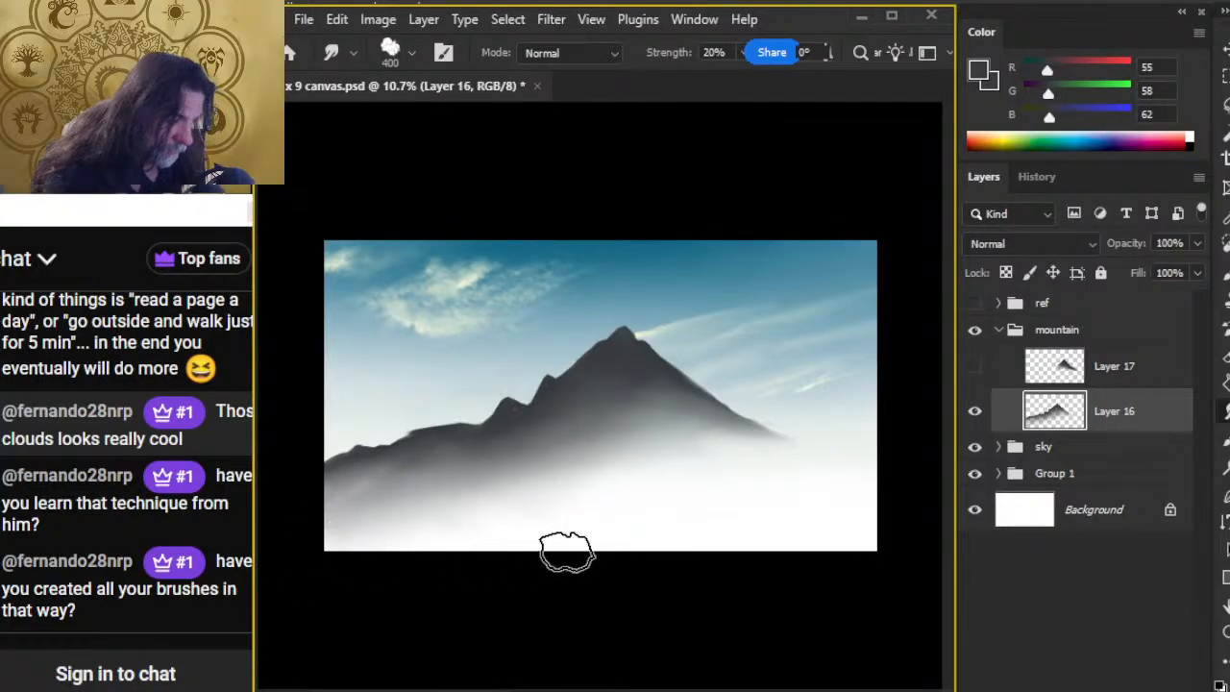
# Step: Clean the long ridge's skyline with the 40 px Eraser and touch up the small peaks with the 90 px brush
pyautogui.press('z')
pyautogui.moveTo(445, 496); pyautogui.dragTo(538, 484)
pyautogui.press('e')
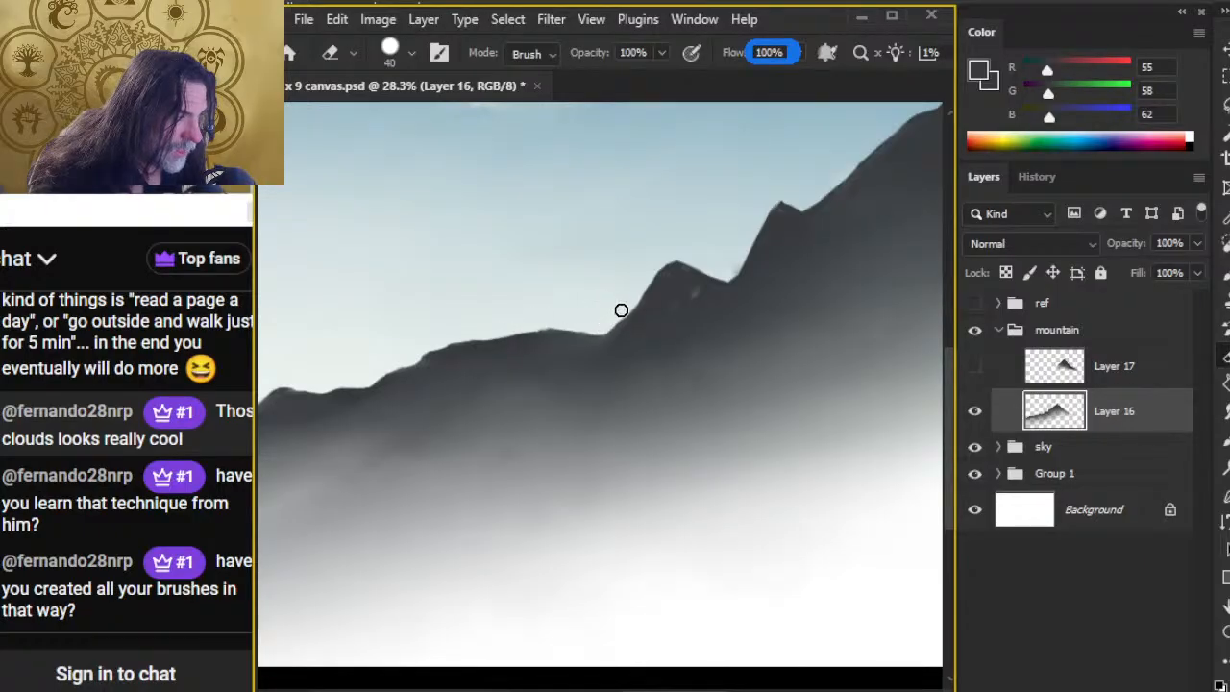
pyautogui.press('r')
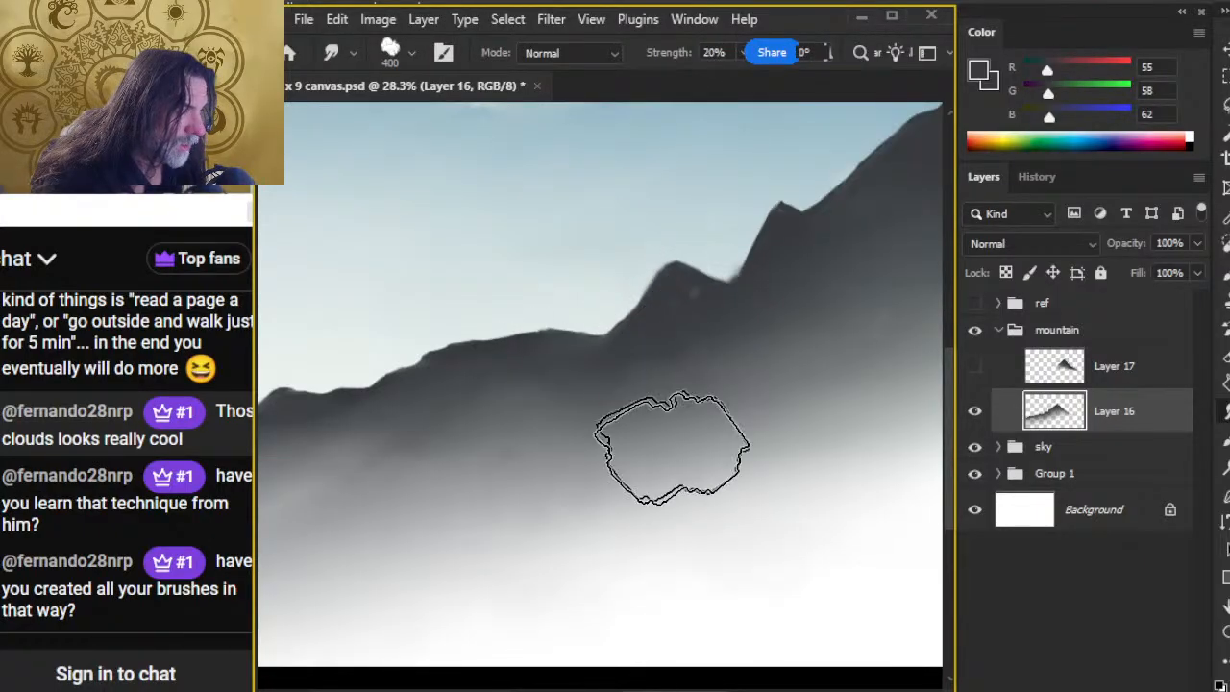
pyautogui.press('e')
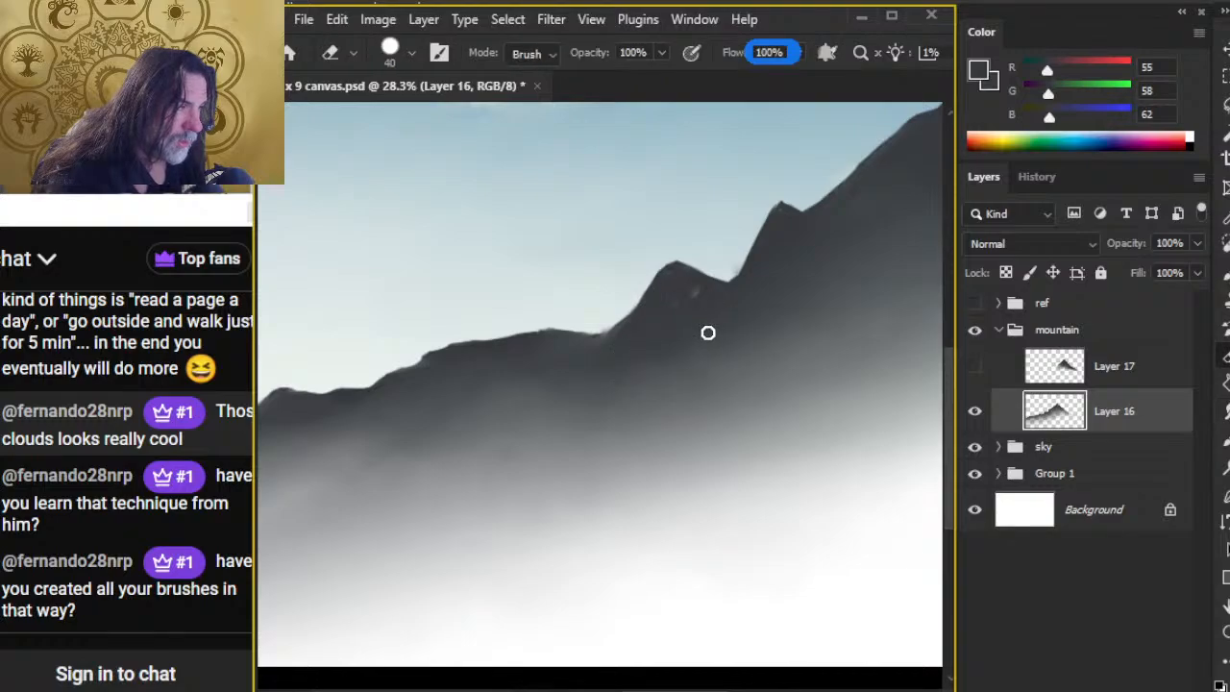
pyautogui.press('b')
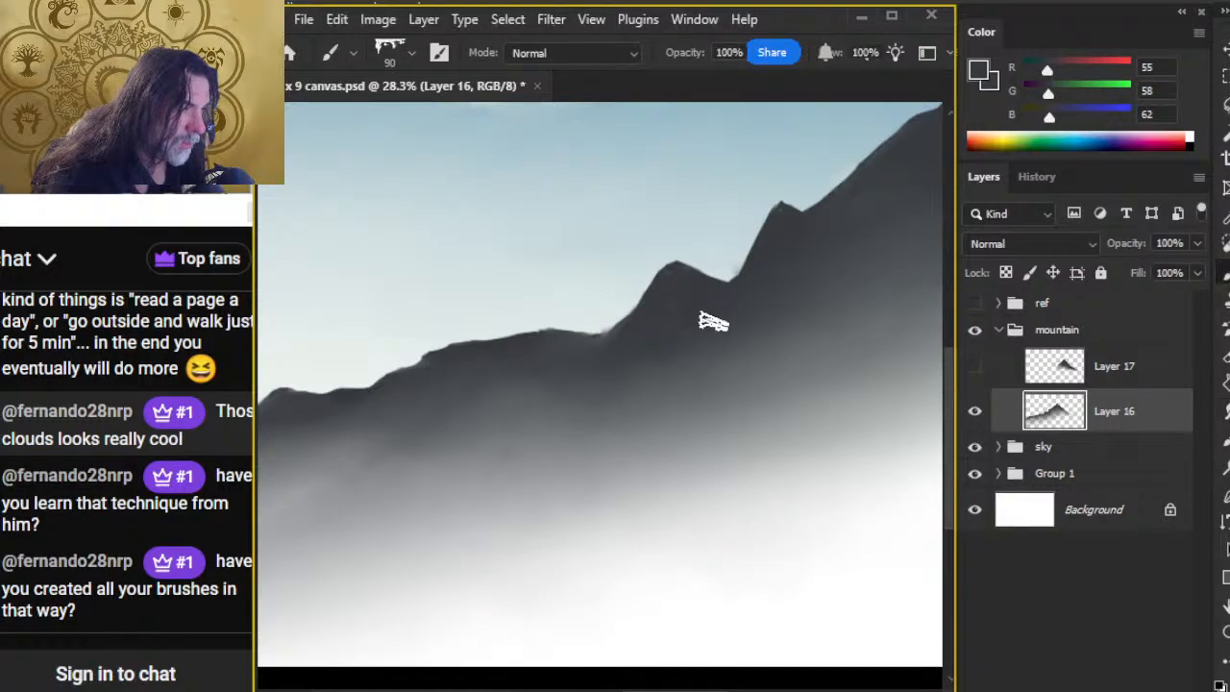
pyautogui.press('r')
# Step: Show Layer 17 with the second peak and move it slightly to the right of the first peak
pyautogui.press('z')
pyautogui.moveTo(778, 522); pyautogui.dragTo(628, 506)
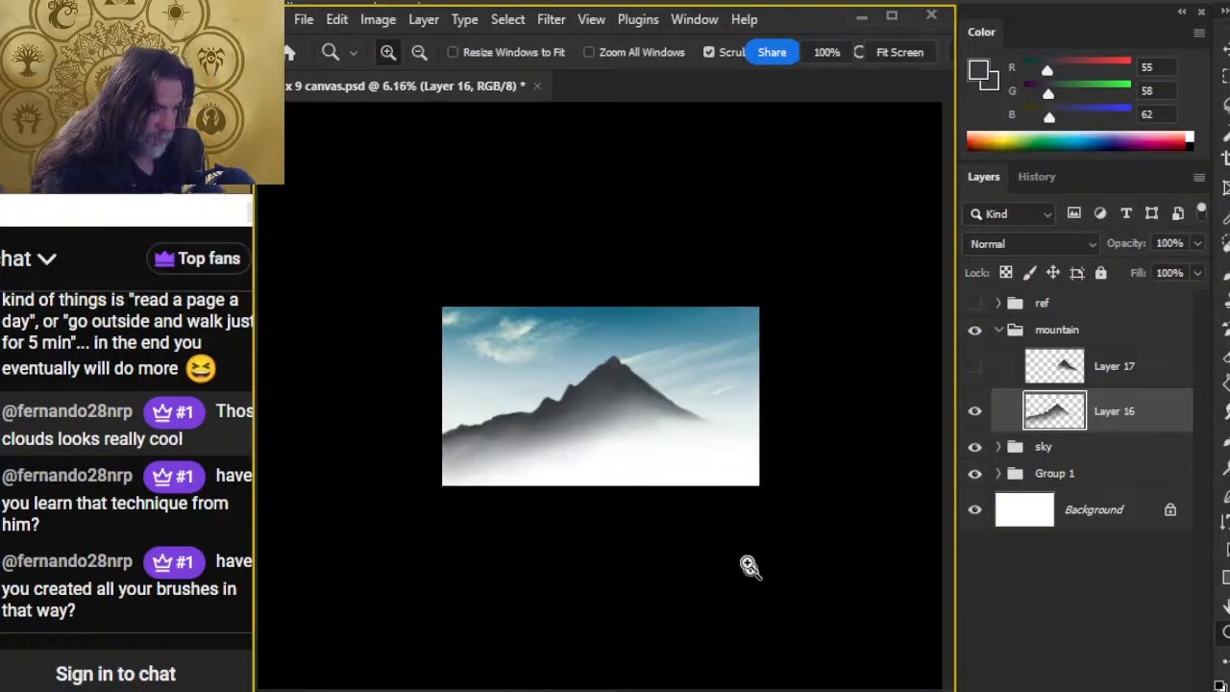
pyautogui.click(982, 373)
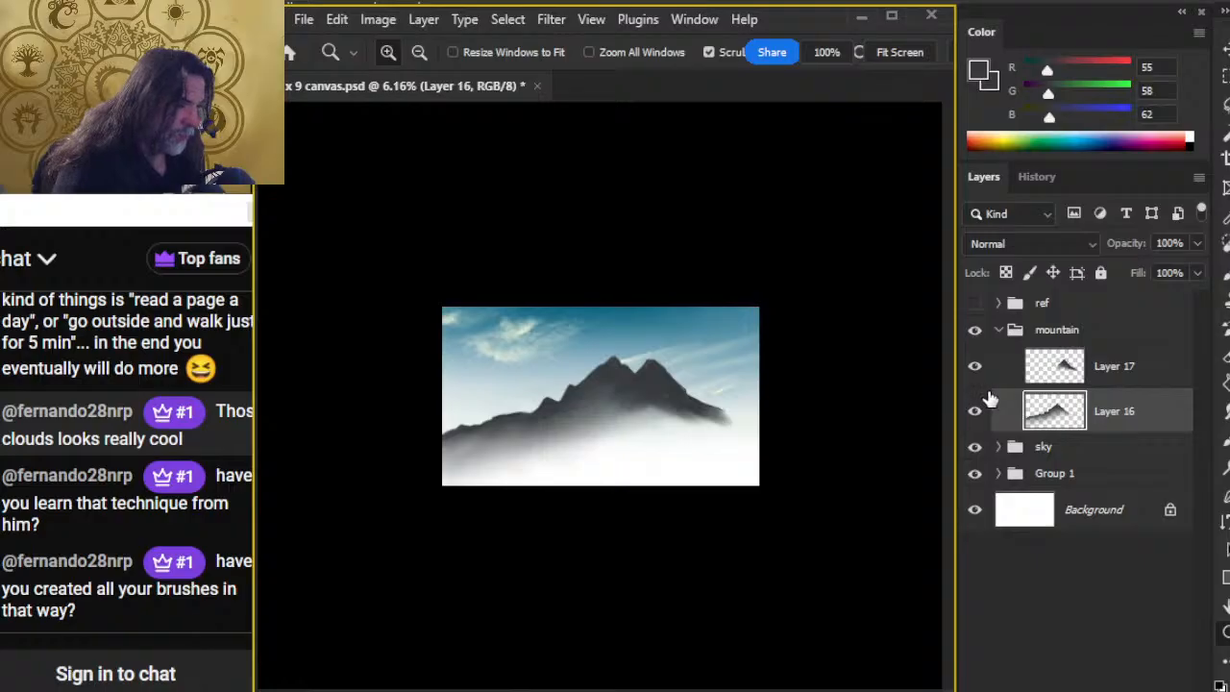
pyautogui.click(1052, 366)
pyautogui.press('v')
pyautogui.moveTo(693, 452); pyautogui.dragTo(711, 444)
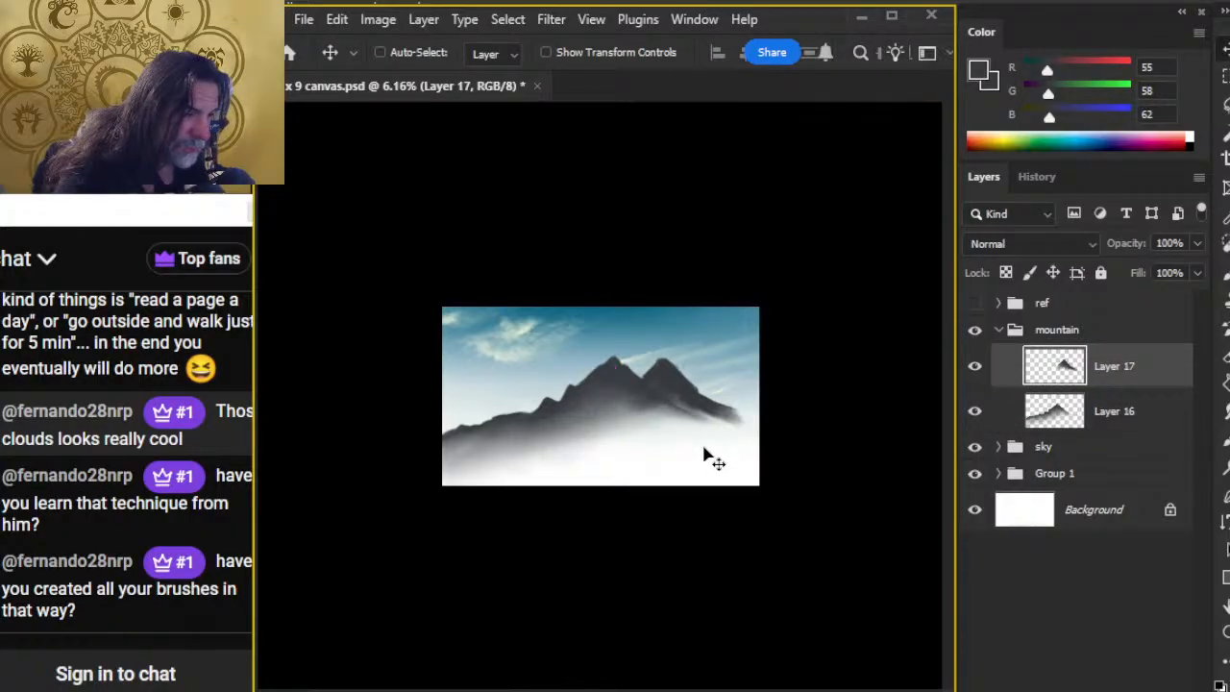
# Step: Smudge the second peak's base downward with the 400 px tip at 20% strength and fill its face with the 90 px brush
pyautogui.press('r')
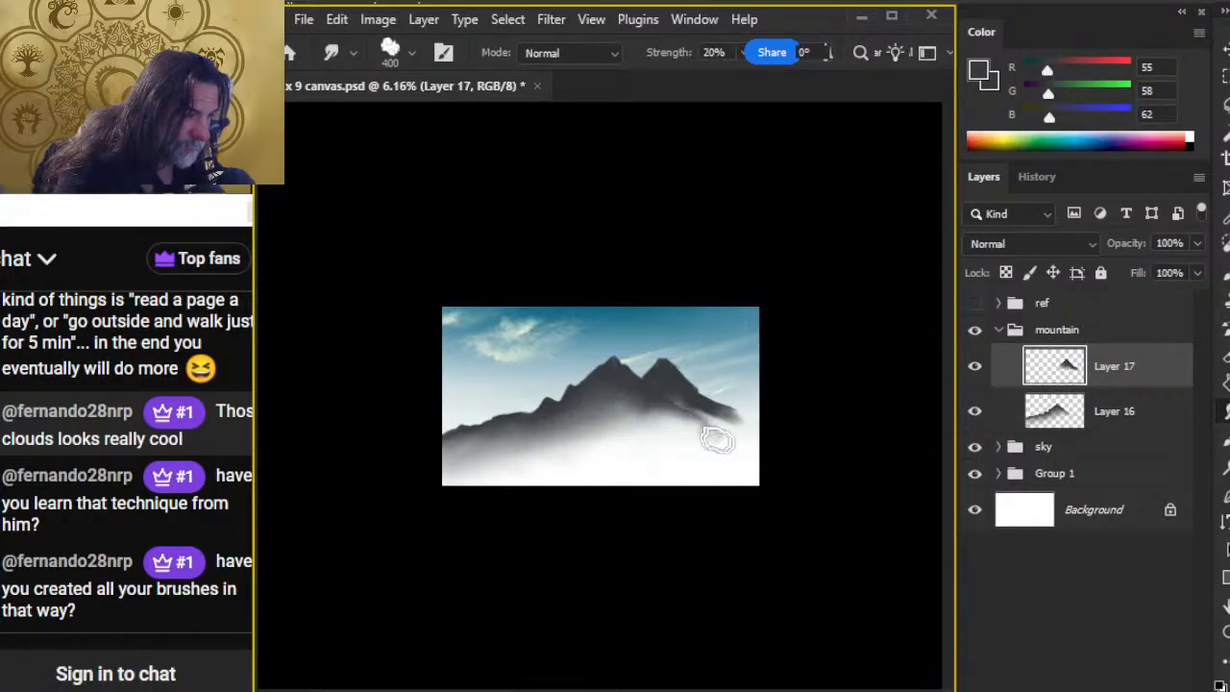
pyautogui.moveTo(658, 417)
pyautogui.mouseDown()
pyautogui.moveTo(669, 383)
pyautogui.moveTo(619, 433)
pyautogui.moveTo(657, 413)
pyautogui.moveTo(663, 432)
pyautogui.moveTo(656, 393)
pyautogui.moveTo(614, 427)
pyautogui.moveTo(663, 389)
pyautogui.moveTo(667, 399)
pyautogui.moveTo(598, 427)
pyautogui.moveTo(659, 391)
pyautogui.moveTo(592, 430)
pyautogui.moveTo(664, 389)
pyautogui.moveTo(694, 431)
pyautogui.moveTo(686, 412)
pyautogui.moveTo(681, 439)
pyautogui.moveTo(740, 434)
pyautogui.mouseUp()
pyautogui.press('z')
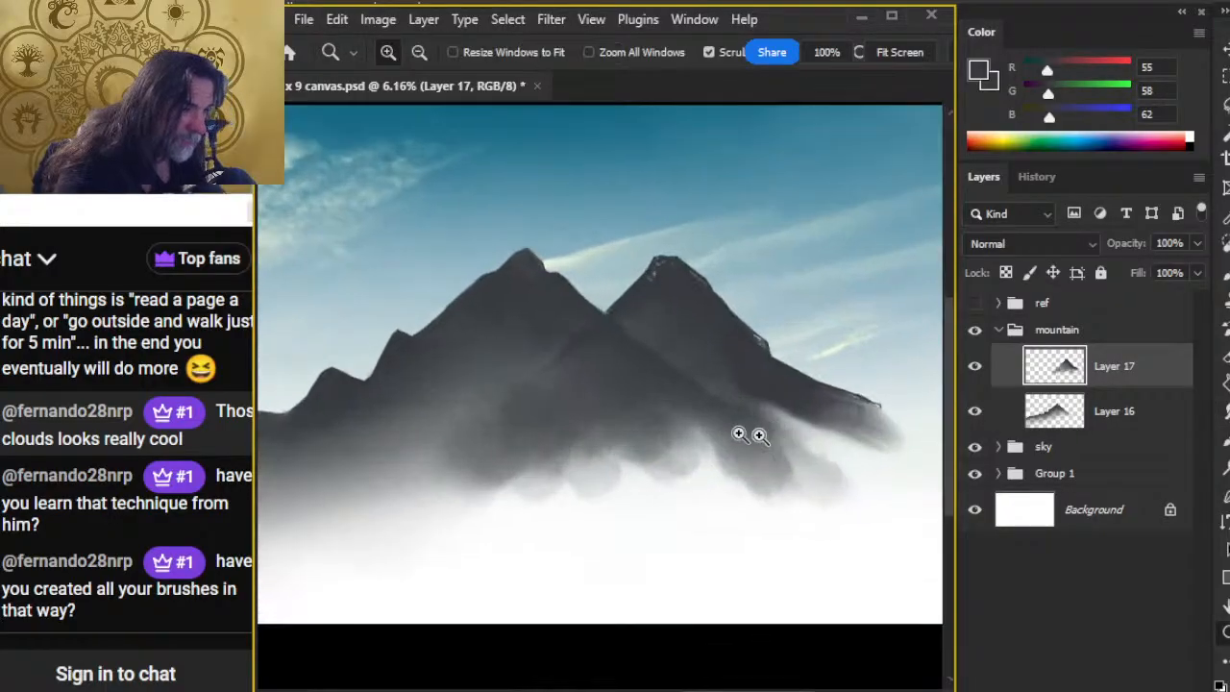
pyautogui.press('b')
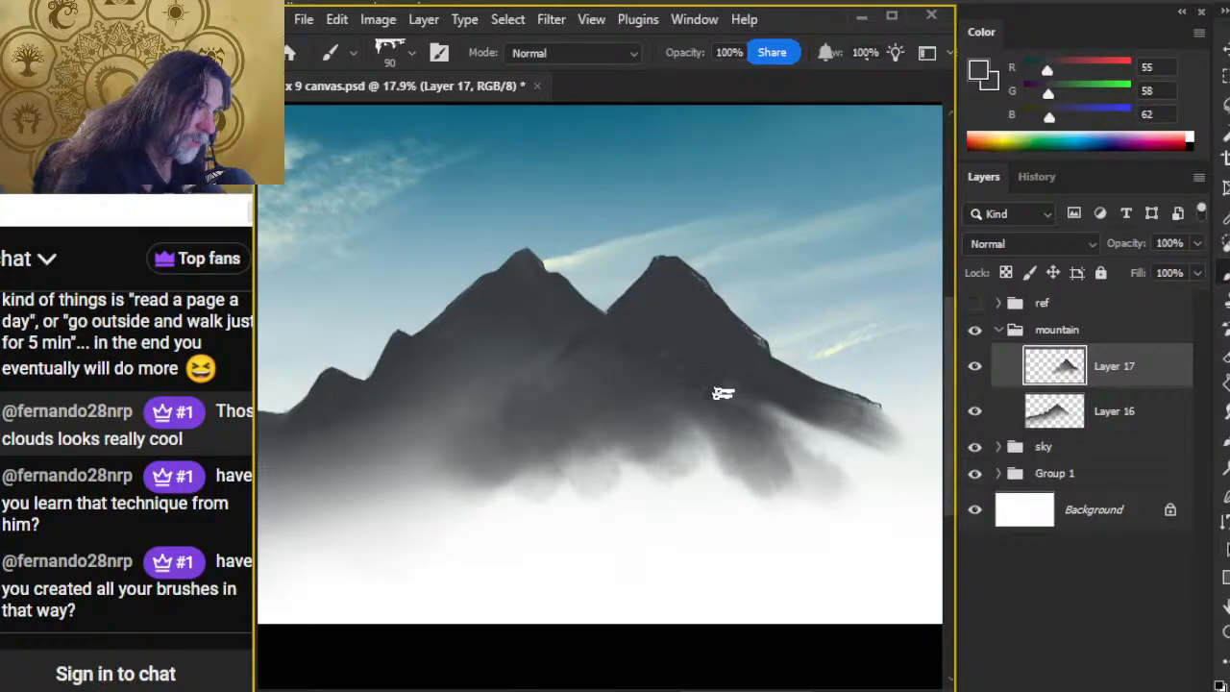
pyautogui.press('r')
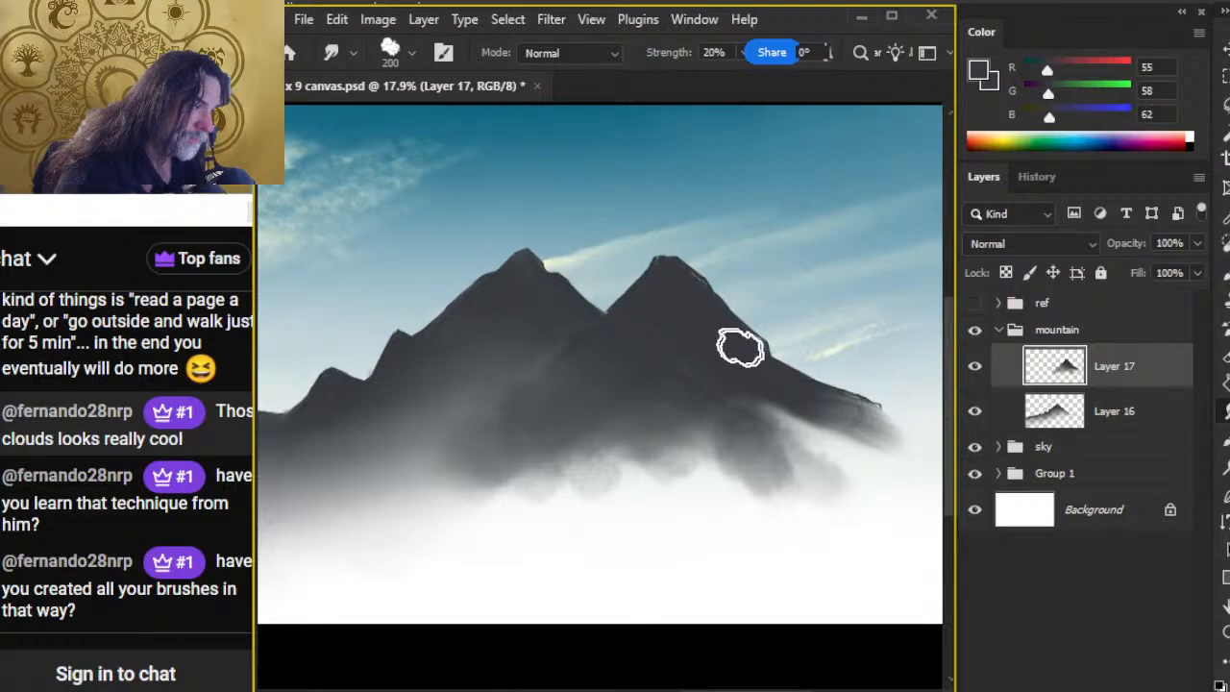
# Step: Extend the second peak's right slope with the 90 px brush and trim its outer edge with the 40 px Eraser
pyautogui.press('b')
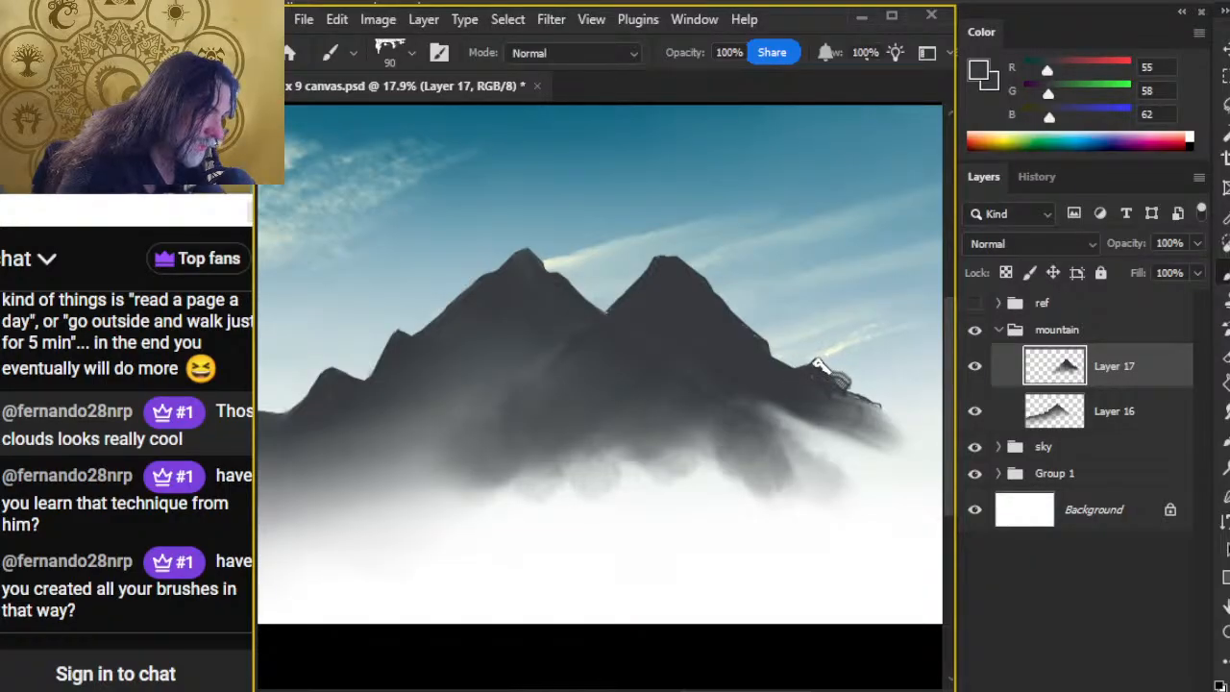
pyautogui.press('e')
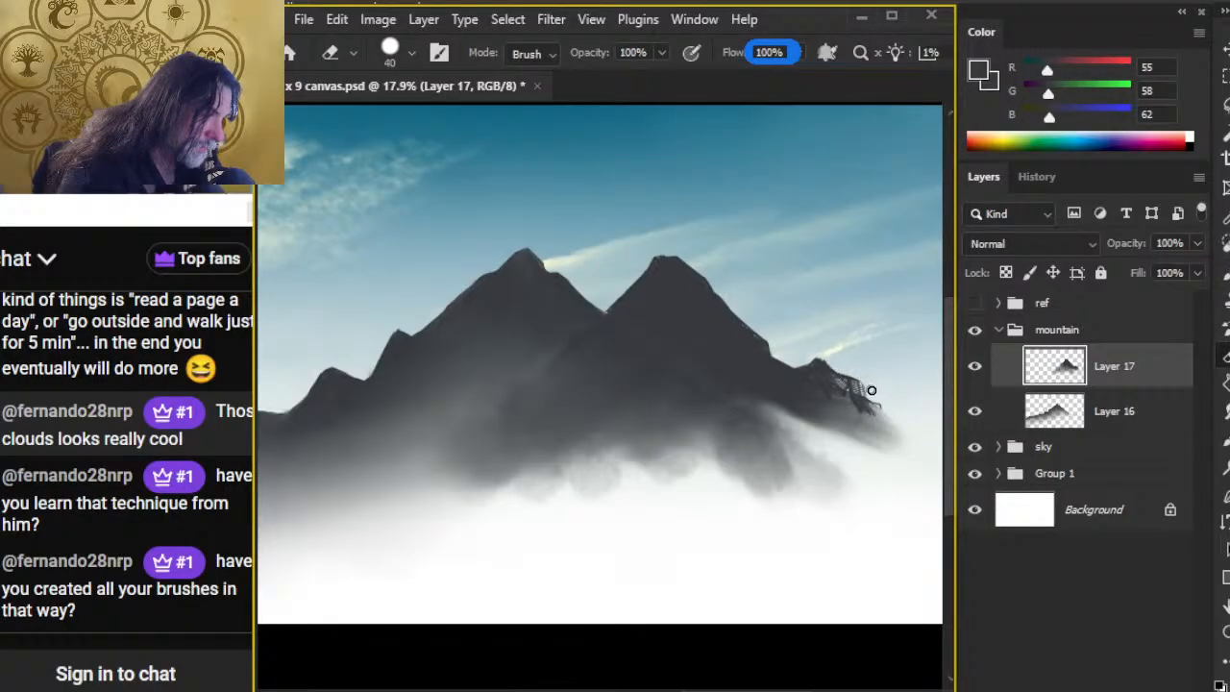
pyautogui.press('b')
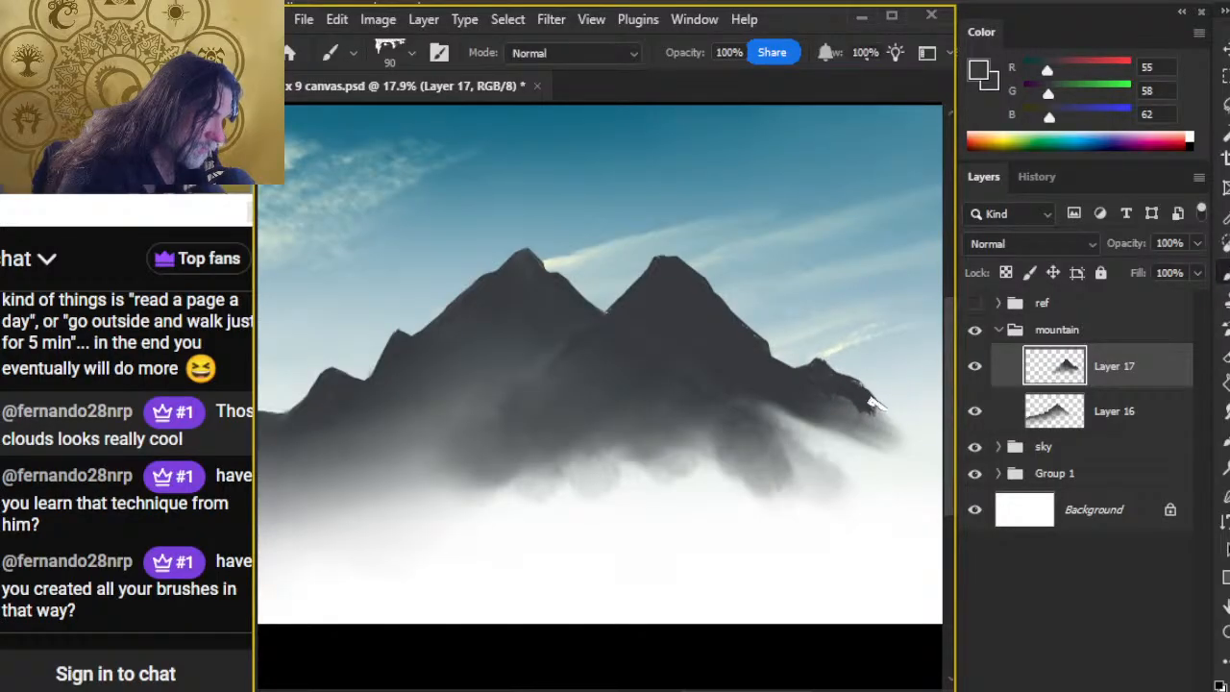
# Step: Smudge the underside of the right slope into mist with the 300 px tip at 20% strength
pyautogui.press('r')
pyautogui.press(']')
pyautogui.press(']')
pyautogui.press(']')
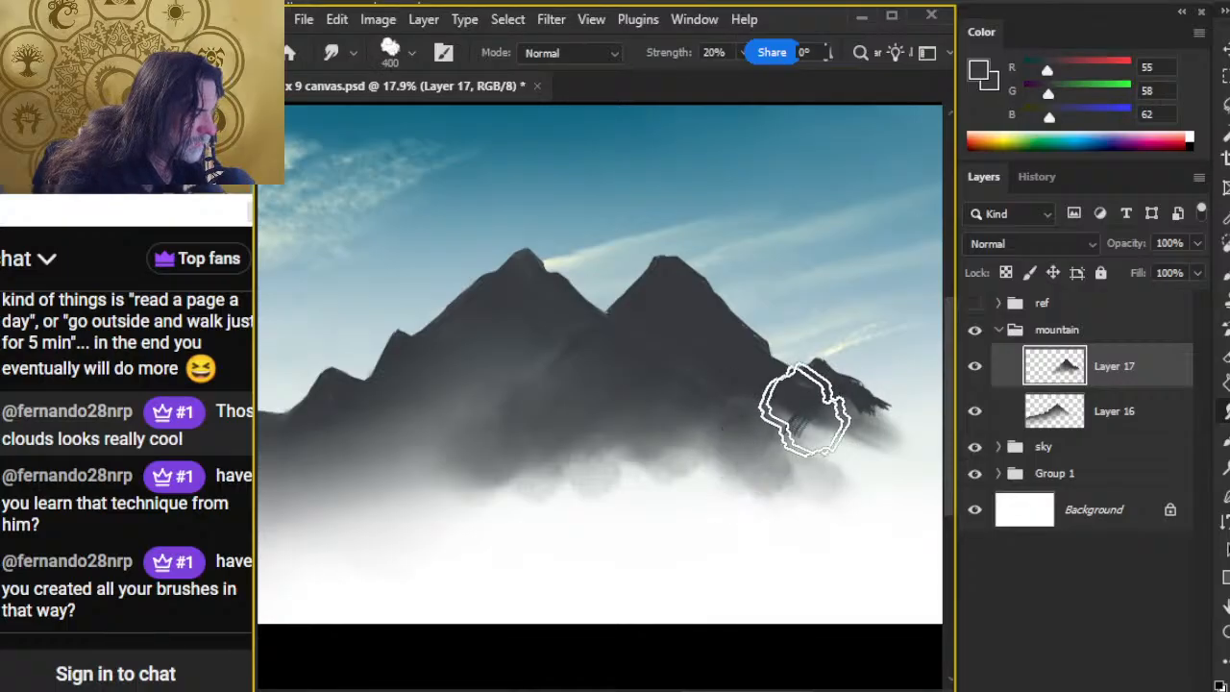
pyautogui.press('[')
pyautogui.moveTo(804, 417)
pyautogui.mouseDown()
pyautogui.moveTo(731, 476)
pyautogui.moveTo(821, 408)
pyautogui.moveTo(835, 445)
pyautogui.moveTo(884, 439)
pyautogui.moveTo(842, 424)
pyautogui.mouseUp()
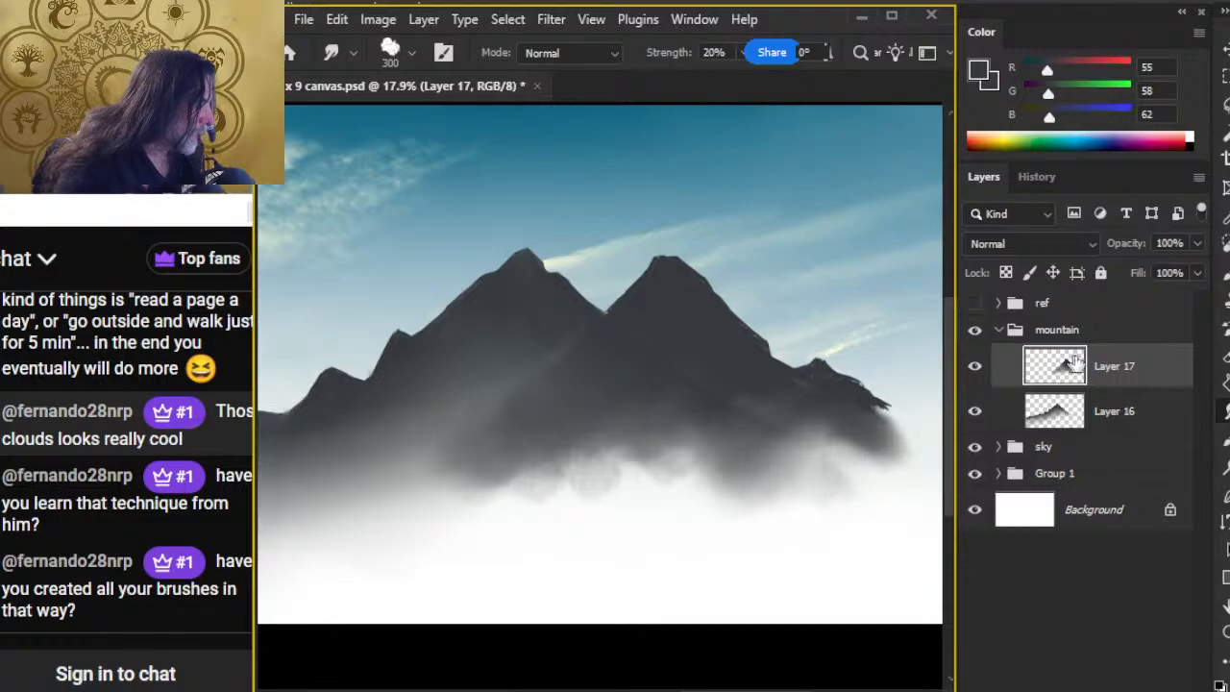
# Step: Merge Layer 17 down into Layer 16 and soften the mist edge below the peaks with the 400 px smudge tip
pyautogui.rightClick(1117, 360)
pyautogui.click(1189, 296)
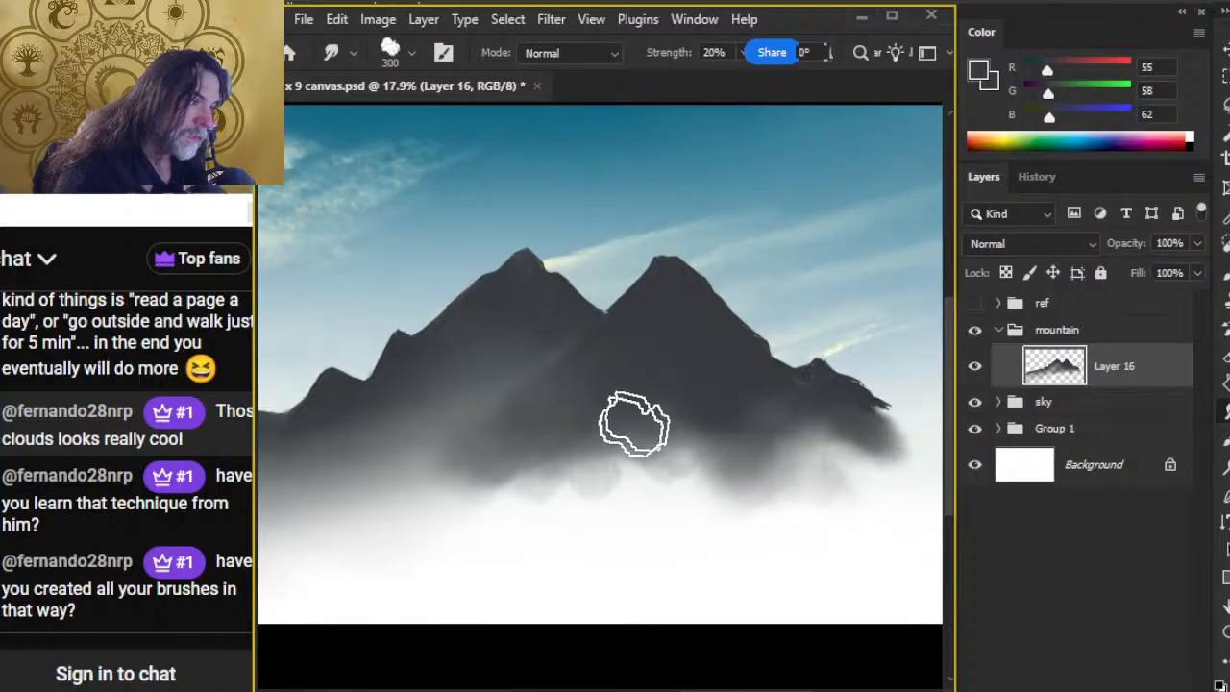
pyautogui.press(']')
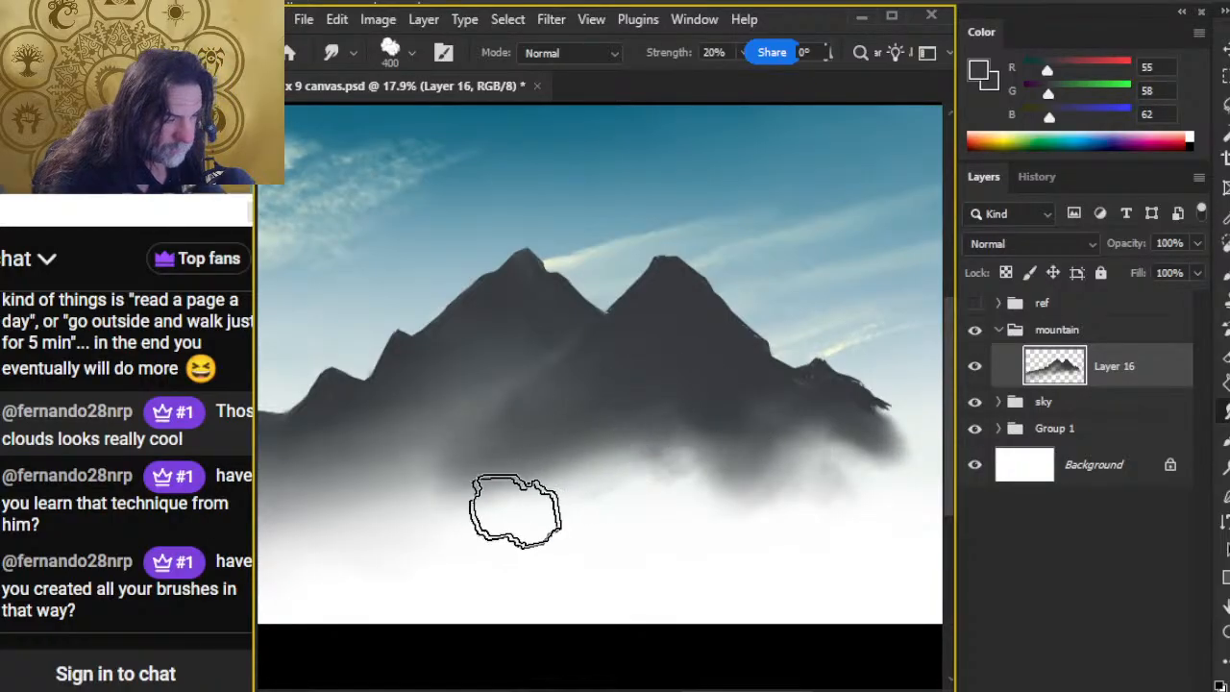
pyautogui.press('[')
# Step: Set the smudge tip to Smudge - Clouds at 300 px and smudge the mist along the mountain base
pyautogui.press(',')
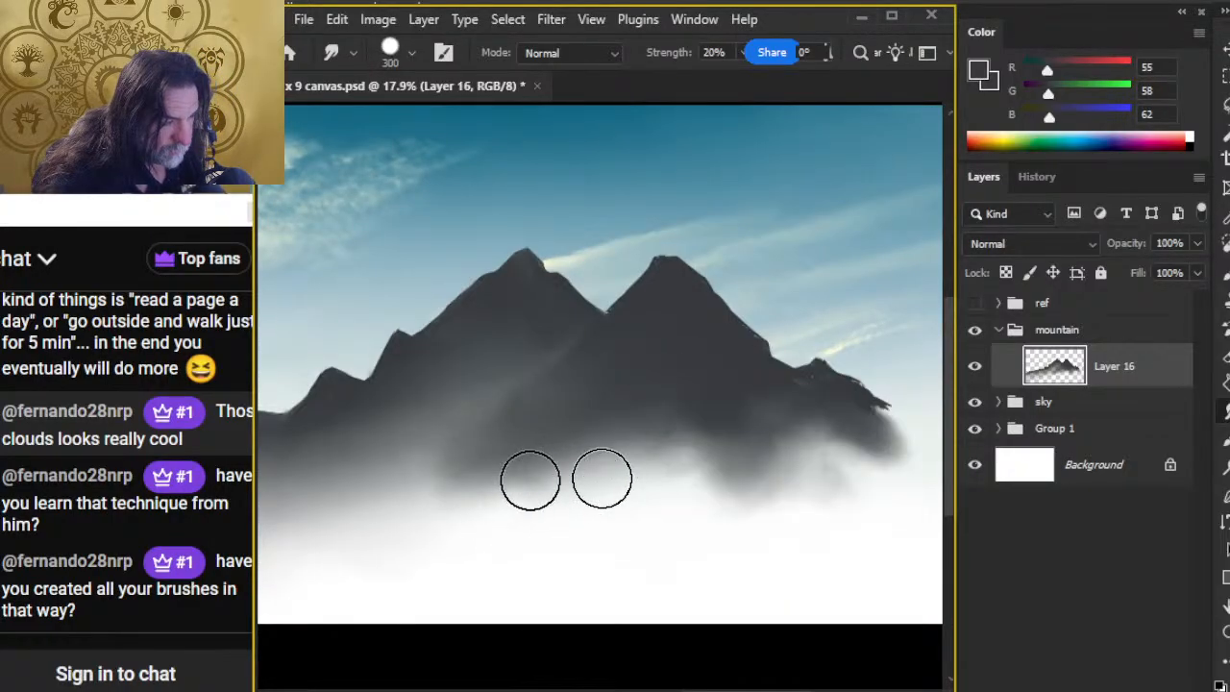
pyautogui.moveTo(596, 544)
pyautogui.mouseDown()
pyautogui.moveTo(679, 519)
pyautogui.moveTo(667, 532)
pyautogui.moveTo(651, 514)
pyautogui.moveTo(658, 502)
pyautogui.mouseUp()
pyautogui.rightClick(673, 476)
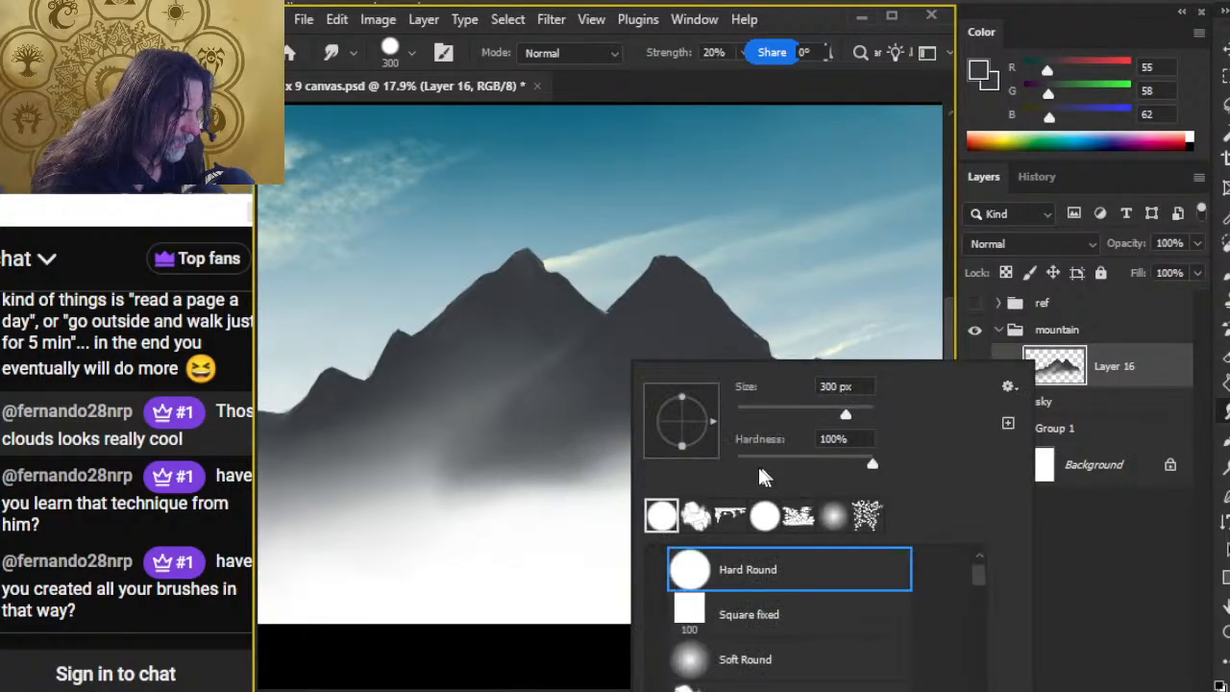
pyautogui.click(693, 519)
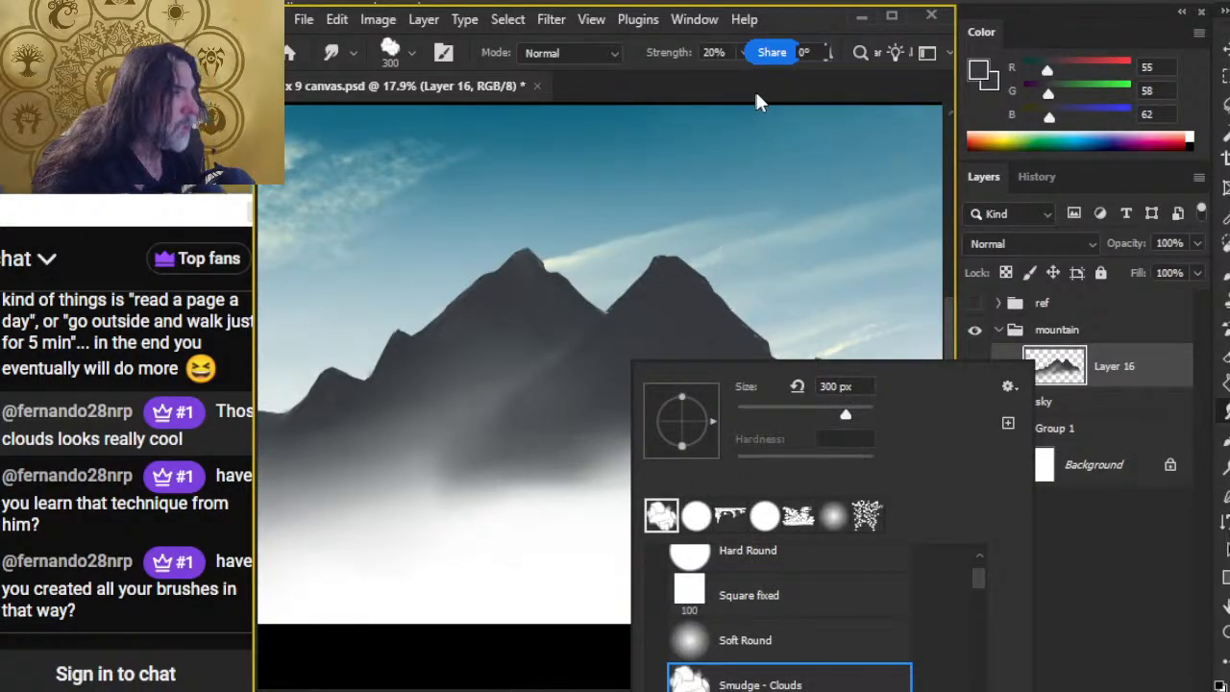
pyautogui.press('Return')
pyautogui.moveTo(540, 483)
pyautogui.mouseDown()
pyautogui.moveTo(624, 442)
pyautogui.moveTo(728, 441)
pyautogui.moveTo(711, 443)
pyautogui.moveTo(742, 456)
pyautogui.moveTo(858, 442)
pyautogui.moveTo(795, 391)
pyautogui.moveTo(836, 415)
pyautogui.moveTo(814, 421)
pyautogui.moveTo(813, 466)
pyautogui.moveTo(810, 412)
pyautogui.moveTo(921, 453)
pyautogui.moveTo(870, 418)
pyautogui.moveTo(903, 439)
pyautogui.mouseUp()
# Step: Show the ref group and smudge the ragged mist below both peaks into a flatter band with the 300 px tip
pyautogui.press('z')
pyautogui.moveTo(809, 548); pyautogui.dragTo(709, 521)
pyautogui.press('r')
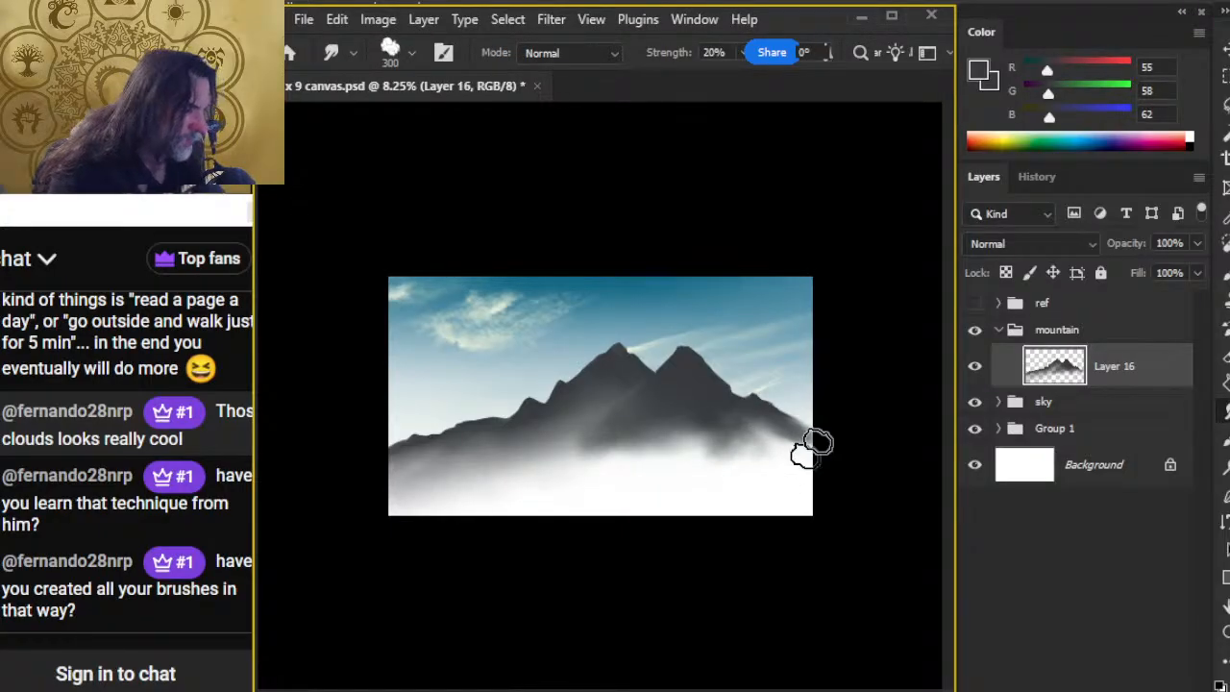
pyautogui.click(974, 302)
pyautogui.press('z')
pyautogui.moveTo(489, 497)
pyautogui.mouseDown()
pyautogui.moveTo(625, 518)
pyautogui.moveTo(541, 546)
pyautogui.mouseUp()
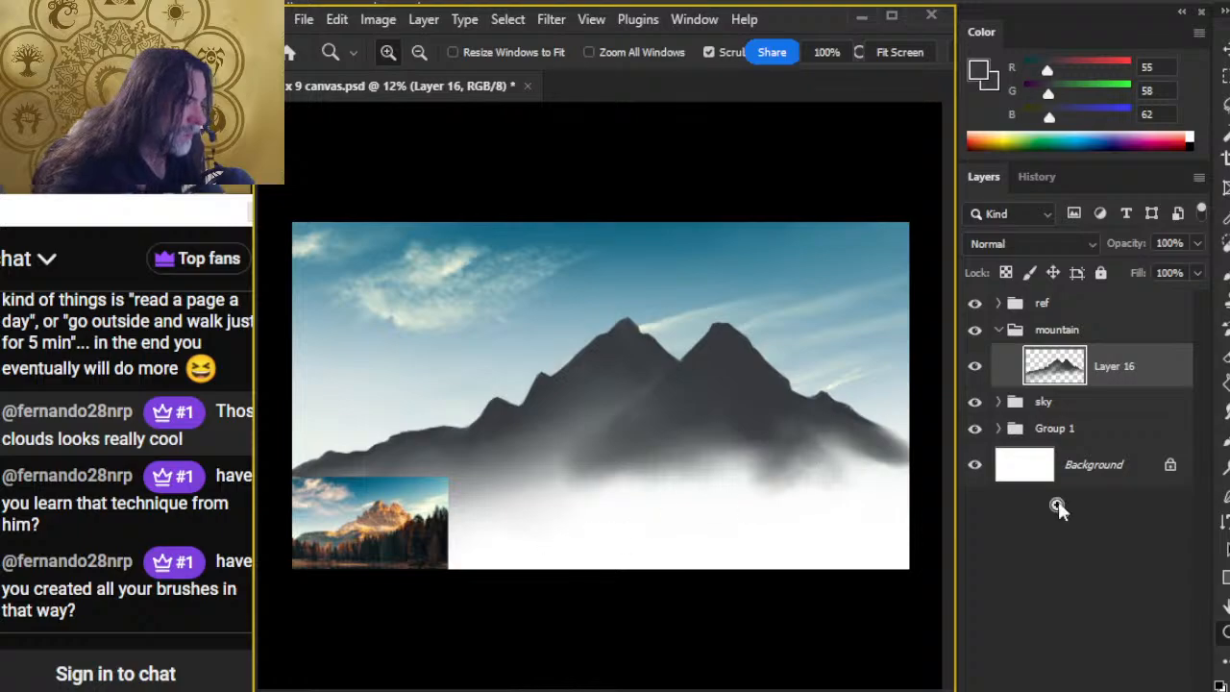
pyautogui.press('r')
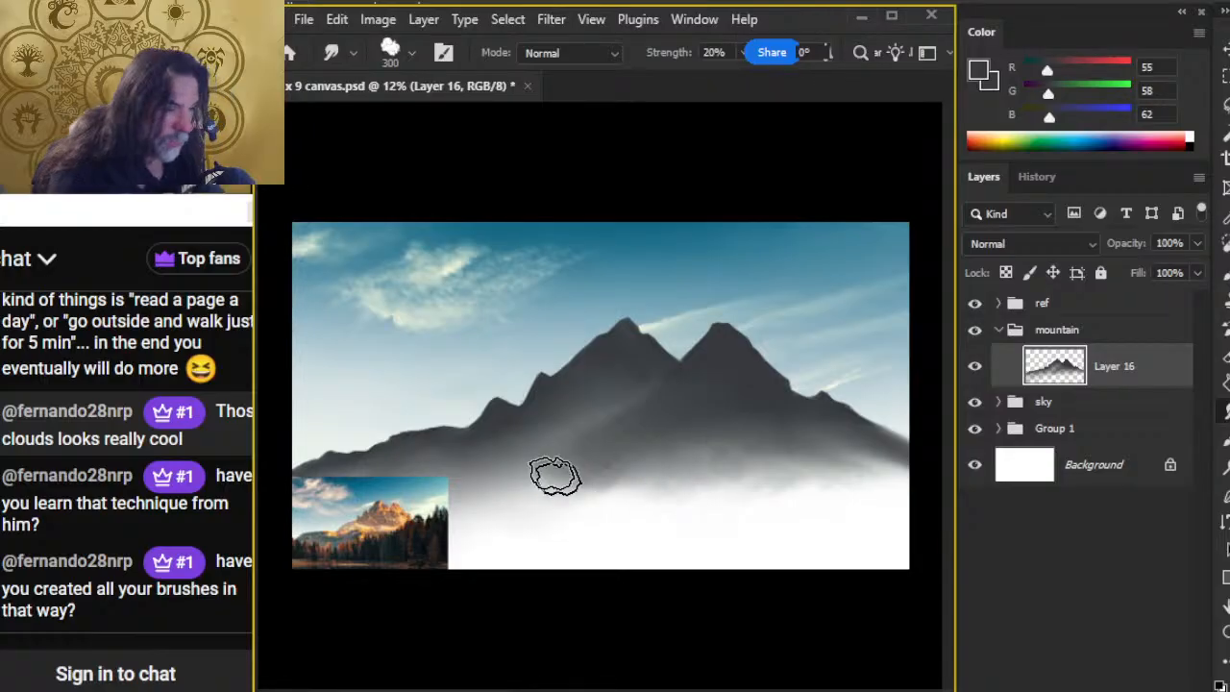
pyautogui.press('l')
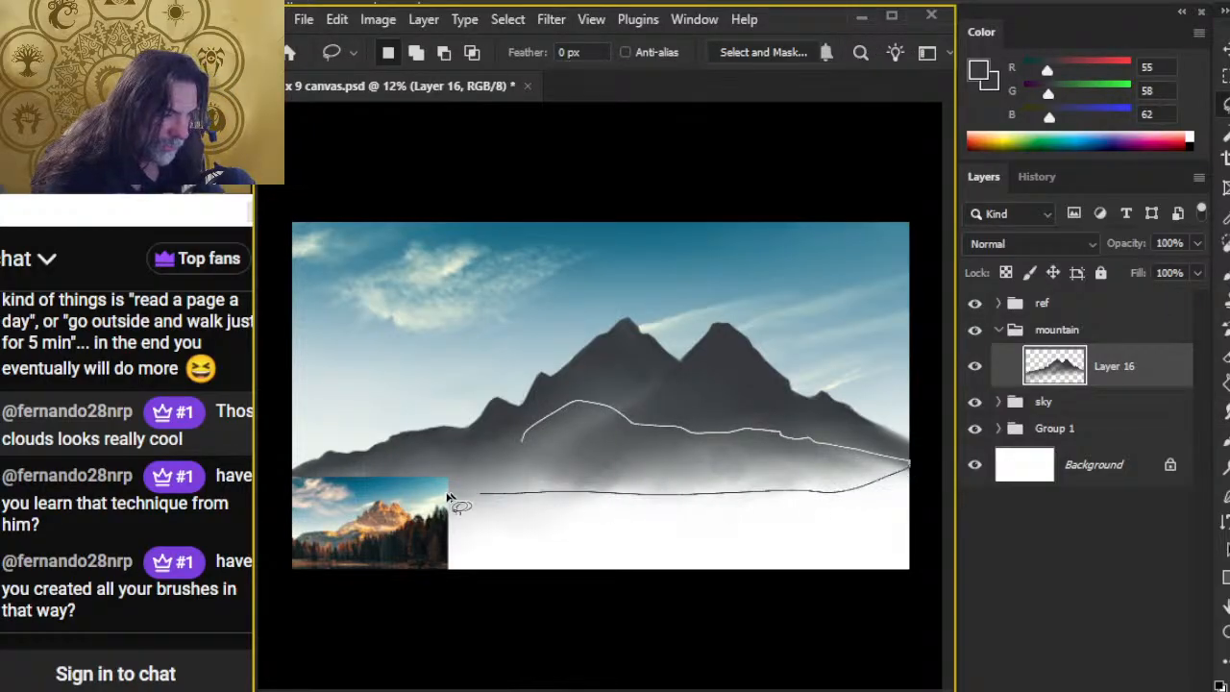
pyautogui.moveTo(539, 423); pyautogui.dragTo(546, 419)
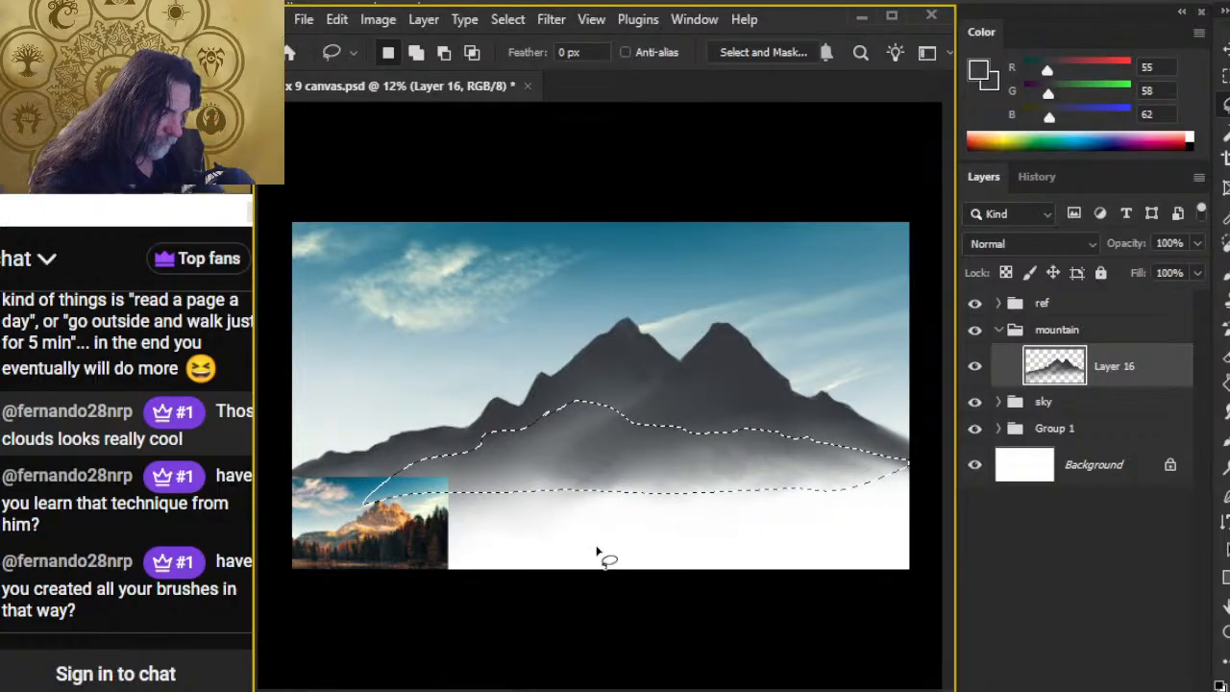
pyautogui.hotkey('ctrl', 'd')
# Step: Smudge the misty base into an even gradient out to the canvas's right edge with the cloud tip at 20% strength
pyautogui.press('r')
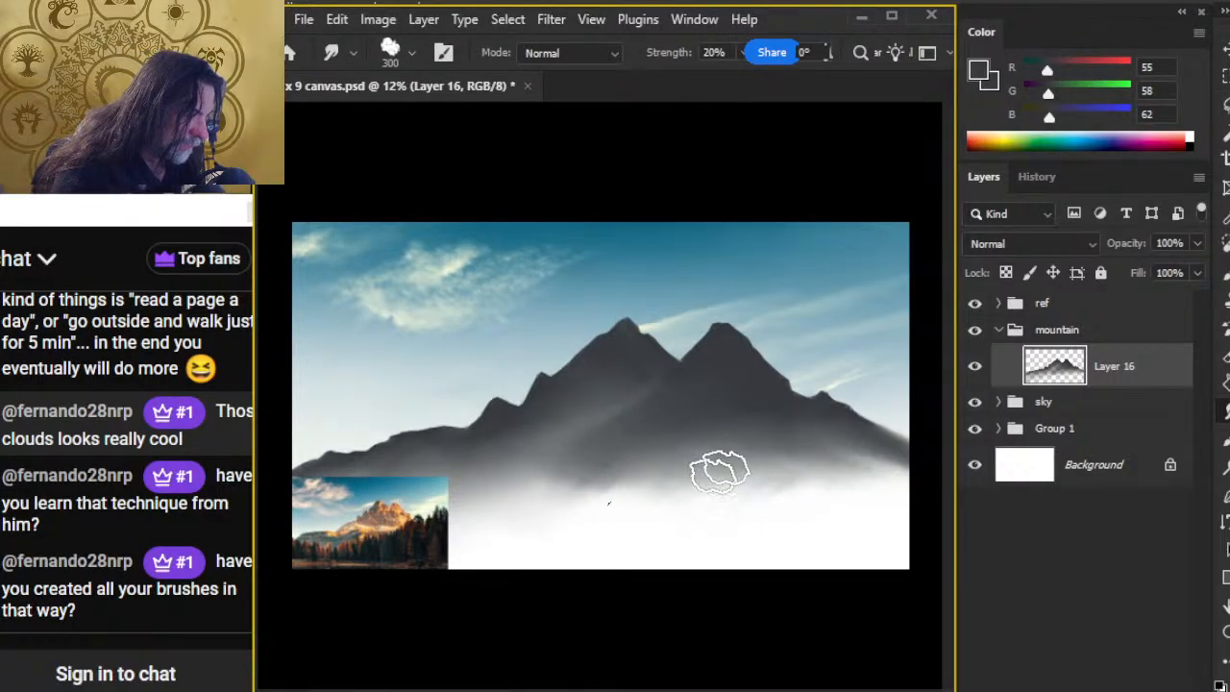
pyautogui.press('l')
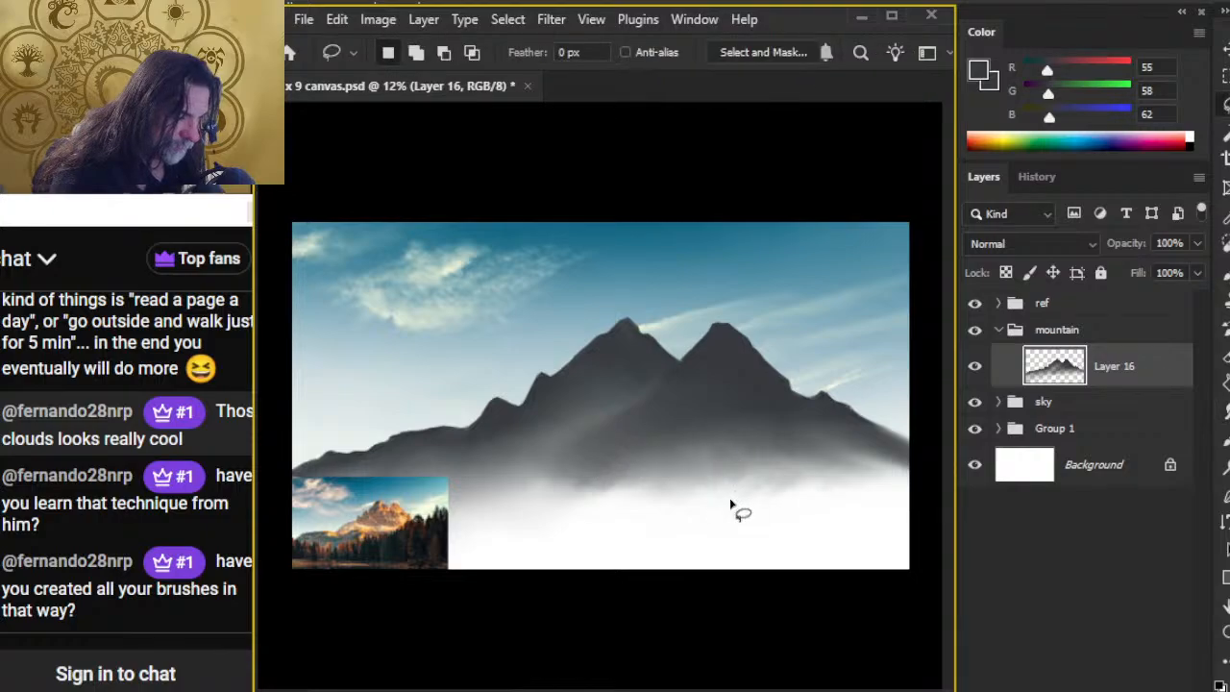
pyautogui.press('r')
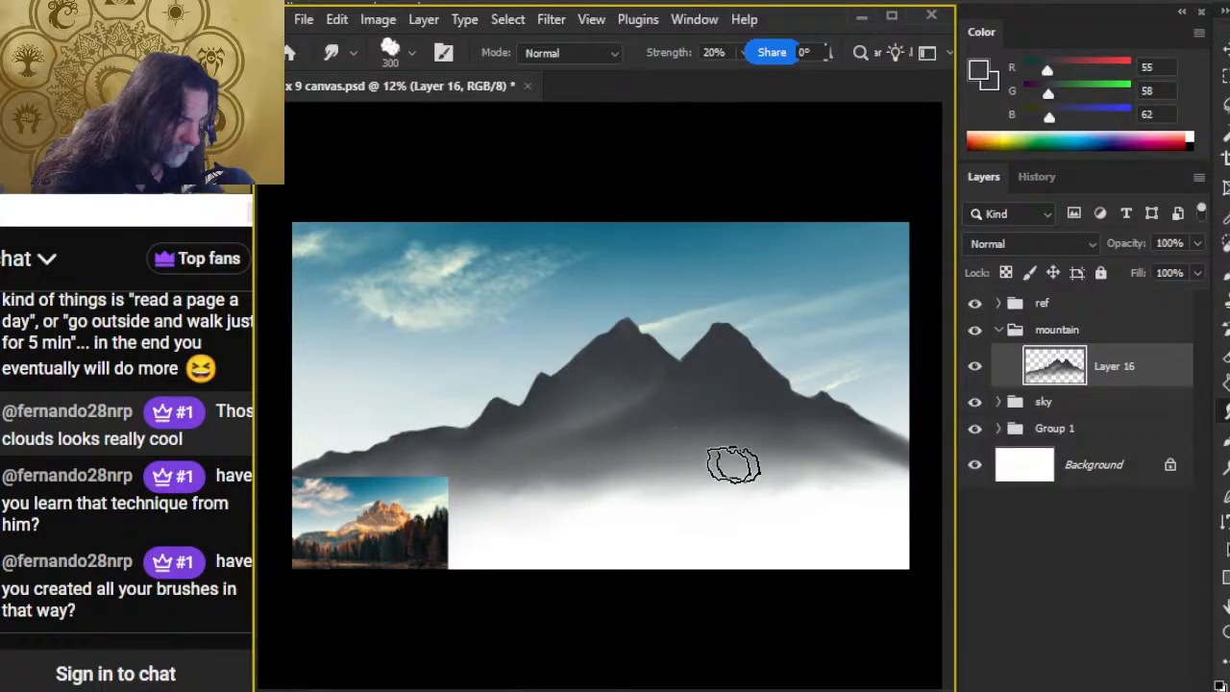
pyautogui.press(']')
pyautogui.press(']')
pyautogui.moveTo(914, 477)
pyautogui.mouseDown()
pyautogui.moveTo(849, 457)
pyautogui.moveTo(692, 466)
pyautogui.mouseUp()
pyautogui.press('[')
pyautogui.press('[')
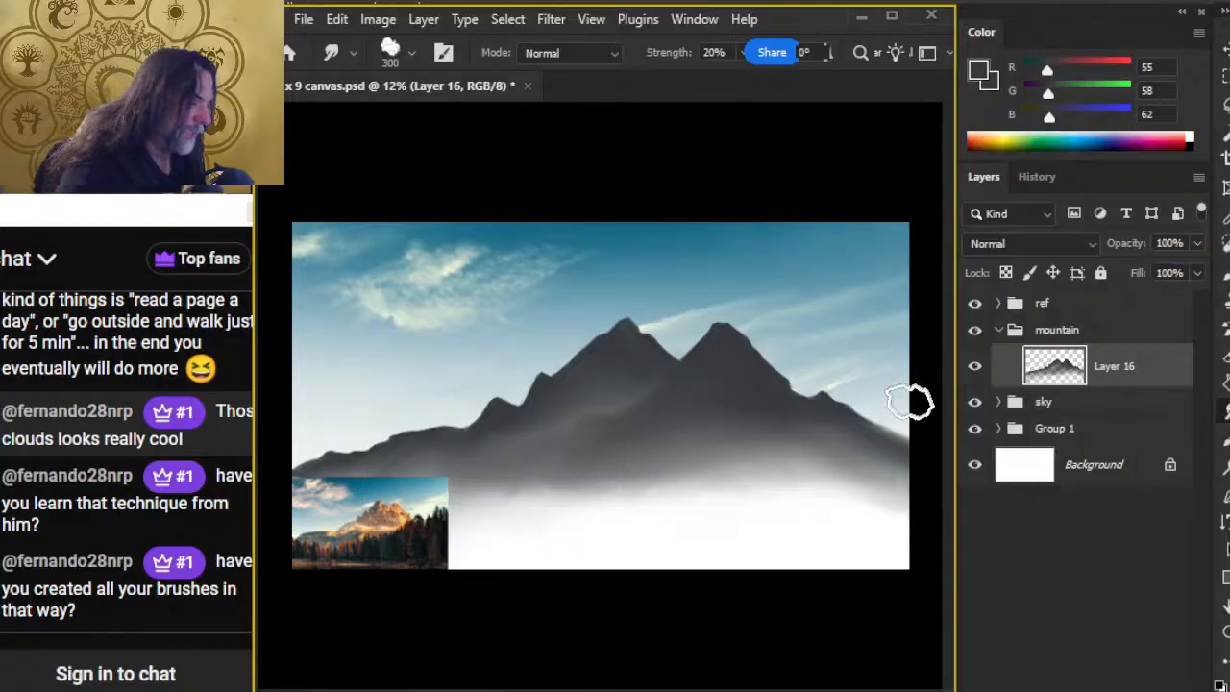
# Step: Clean the outer skyline of the right slope with the 40 px Eraser, blending the slope with the 300 px smudge tip
pyautogui.press('e')
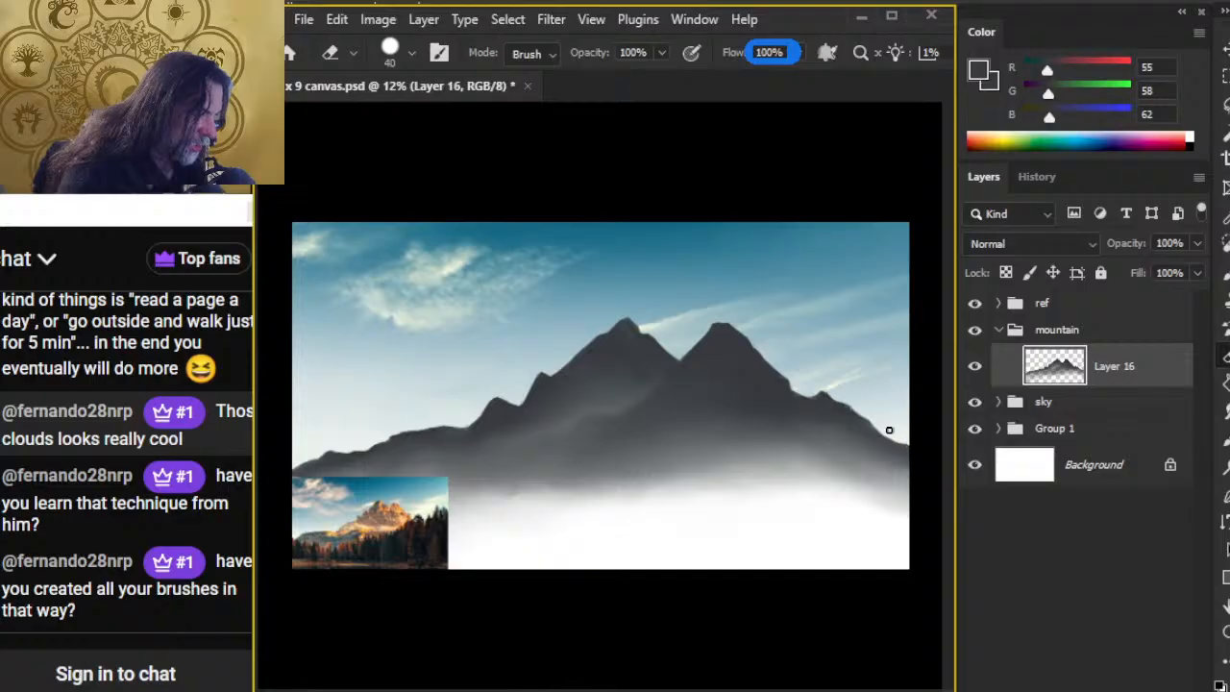
pyautogui.press('r')
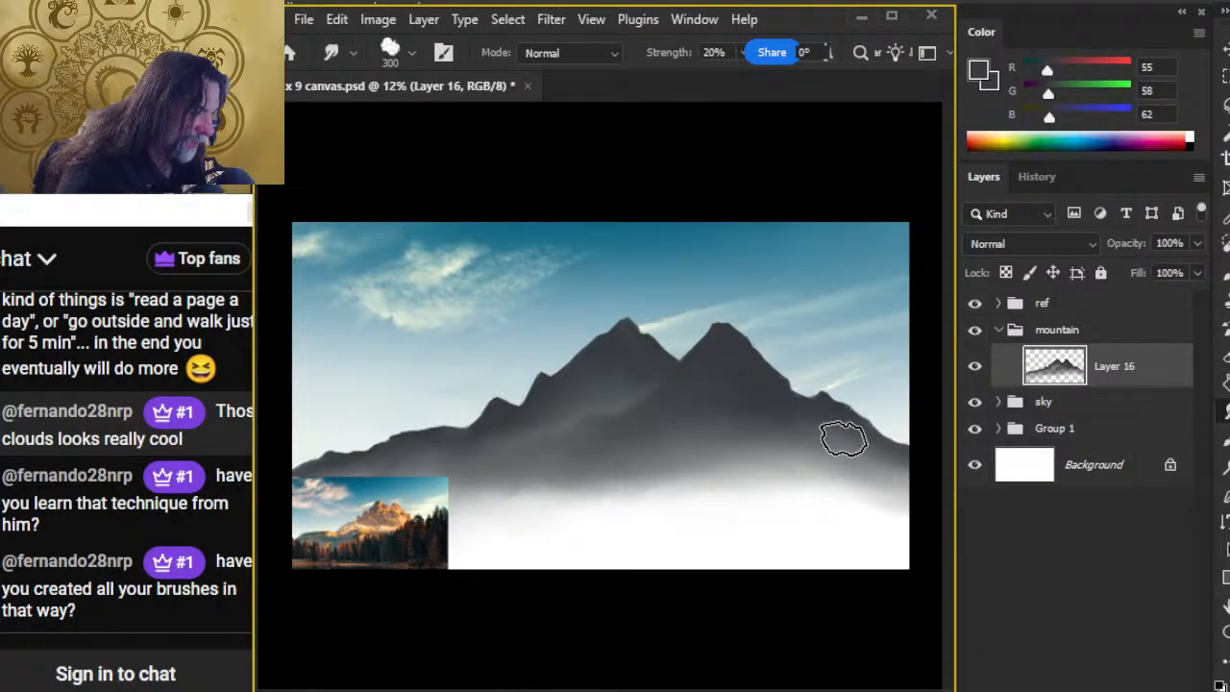
pyautogui.press('e')
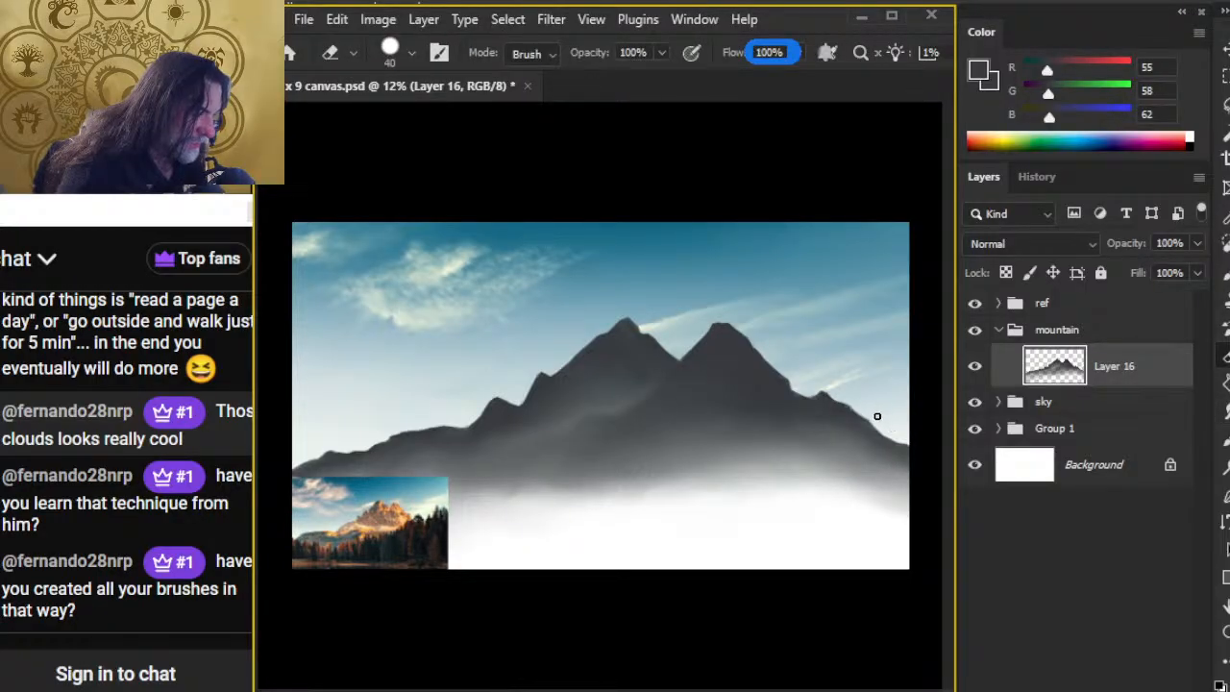
# Step: Smudge the middle of the mountain base lower into the white mist with the 200 px and 400 px tips
pyautogui.press('r')
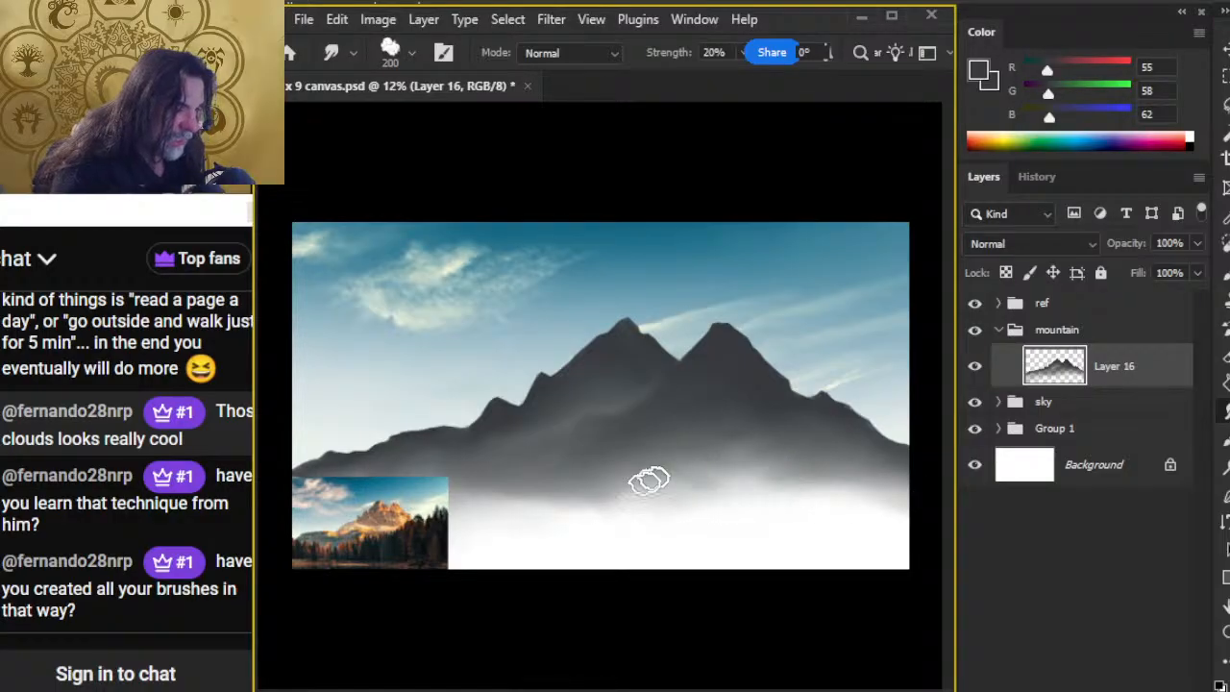
pyautogui.press(']')
pyautogui.press(']')
pyautogui.press(']')
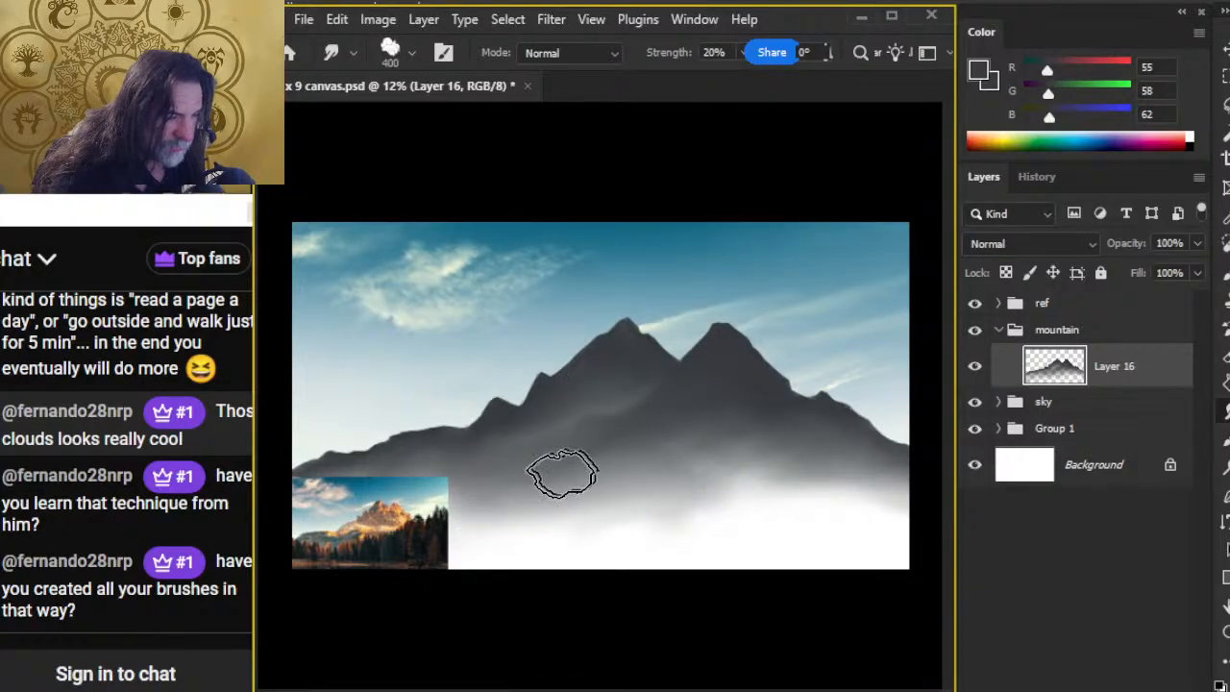
# Step: Fill the notches along the left skyline with the 90 px brush, using the 175 px smudge tip for blending
pyautogui.press('[')
pyautogui.press('[')
pyautogui.press('[')
pyautogui.press('[')
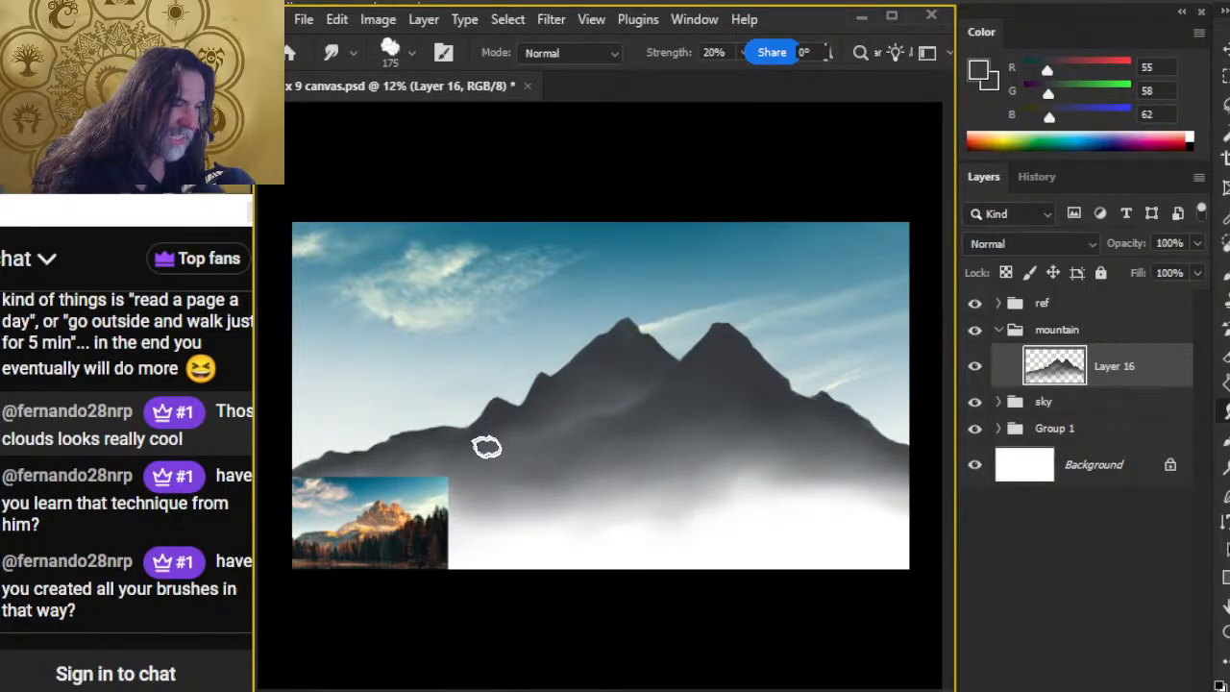
pyautogui.press('b')
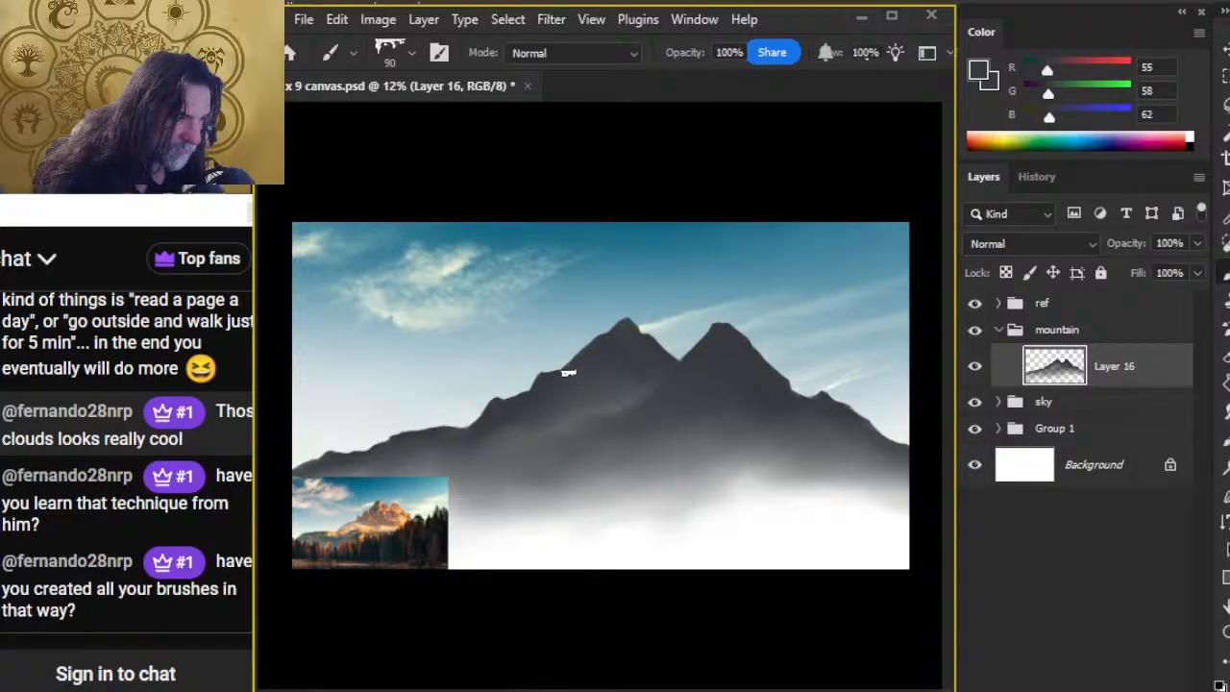
pyautogui.press('s')
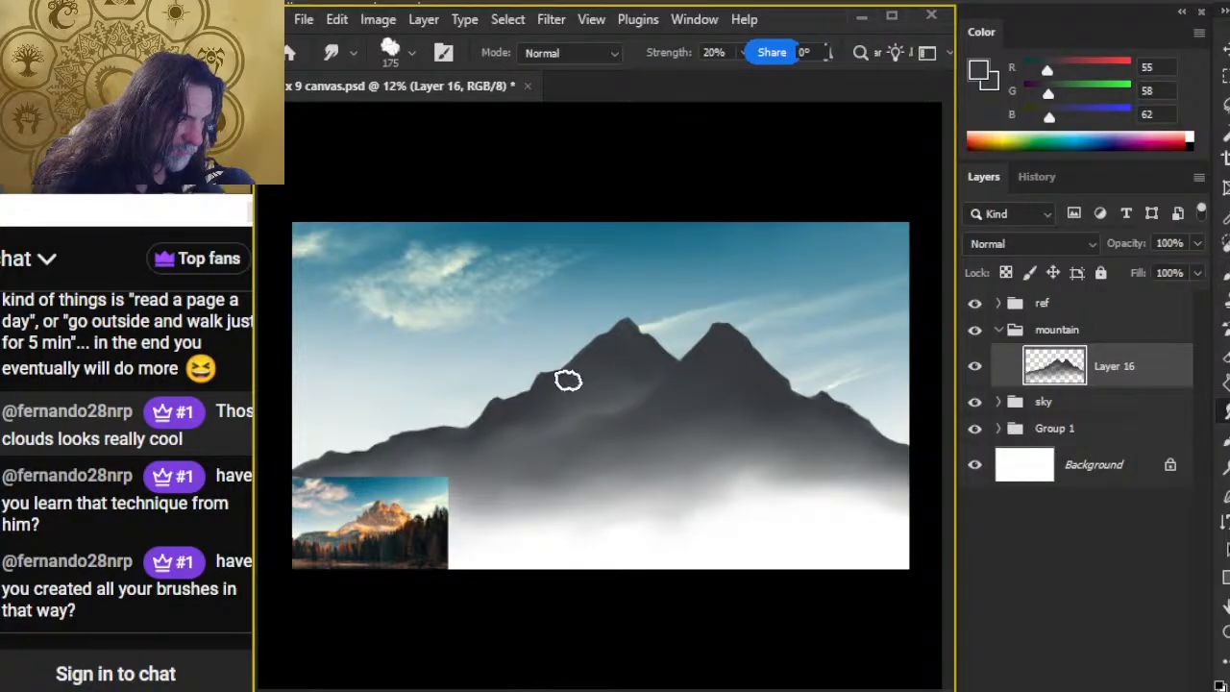
pyautogui.press('b')
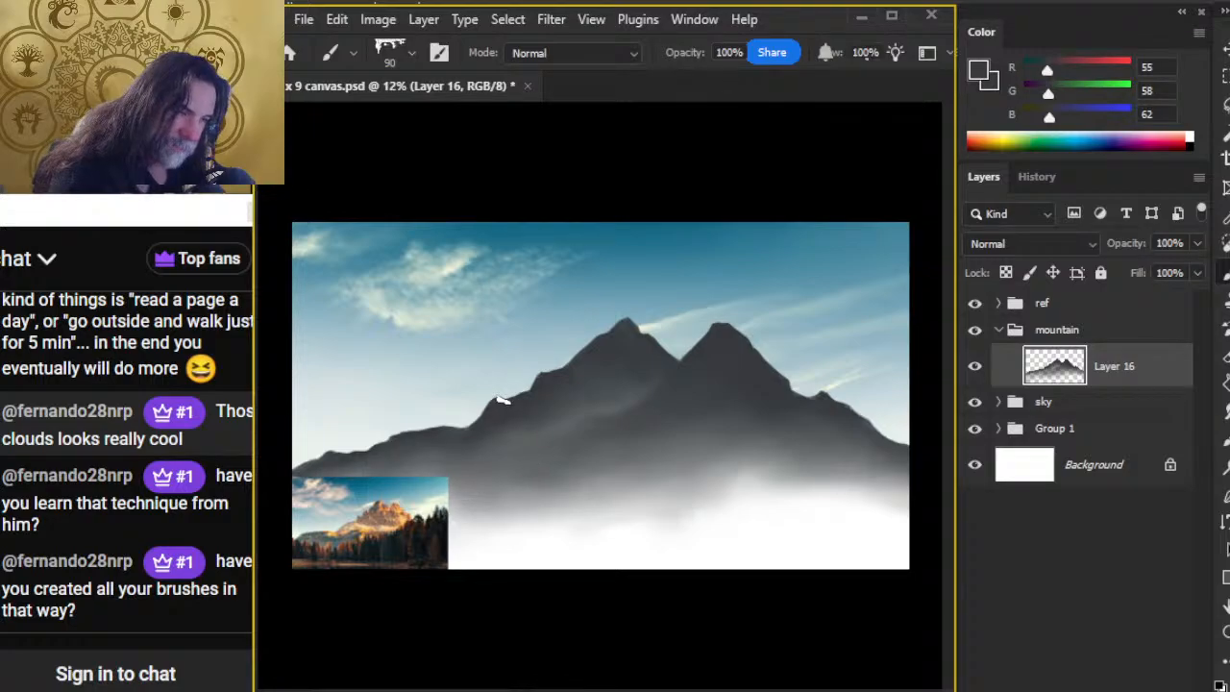
# Step: Hide the ref group and smudge the entire mountain base downward into smooth mist with the 500 px tip
pyautogui.press('s')
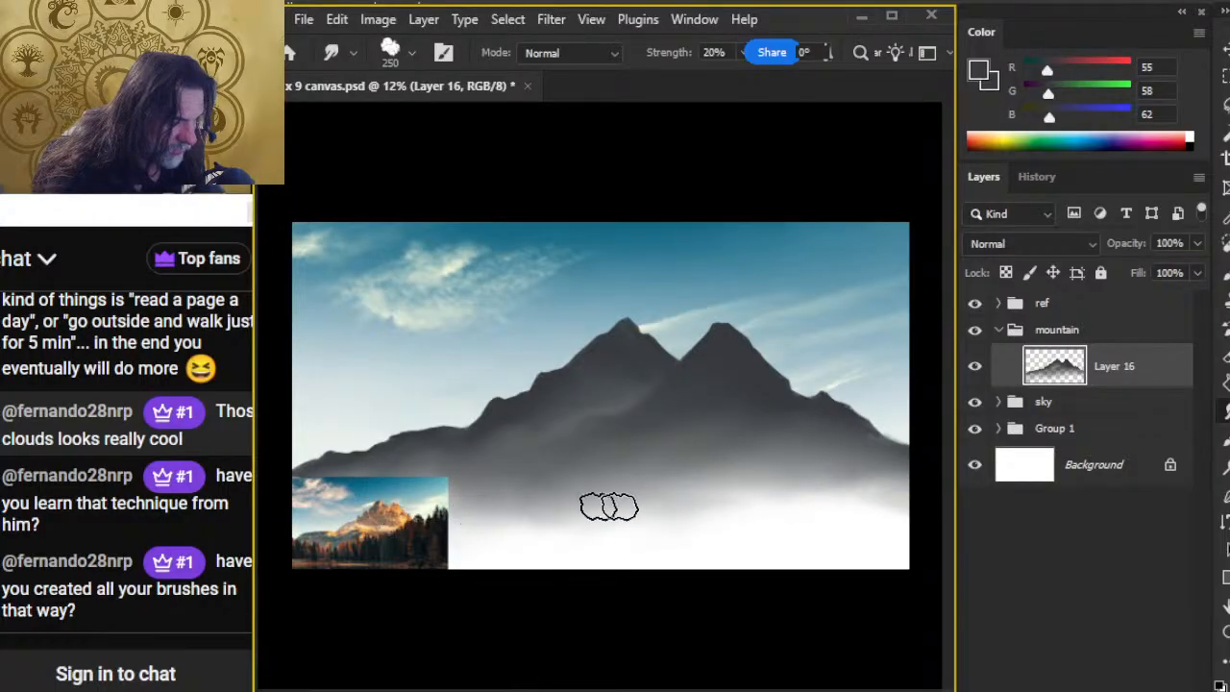
pyautogui.press(']')
pyautogui.press(']')
pyautogui.press(']')
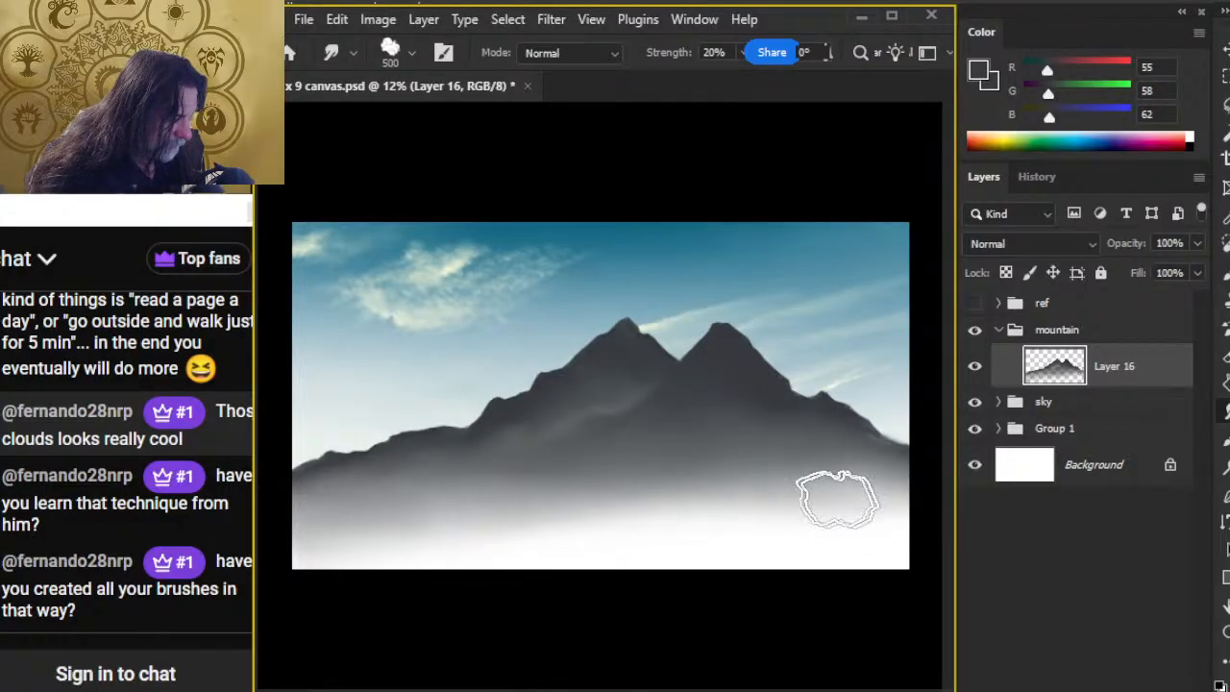
pyautogui.moveTo(868, 478)
pyautogui.mouseDown()
pyautogui.moveTo(899, 486)
pyautogui.moveTo(847, 439)
pyautogui.moveTo(883, 483)
pyautogui.mouseUp()
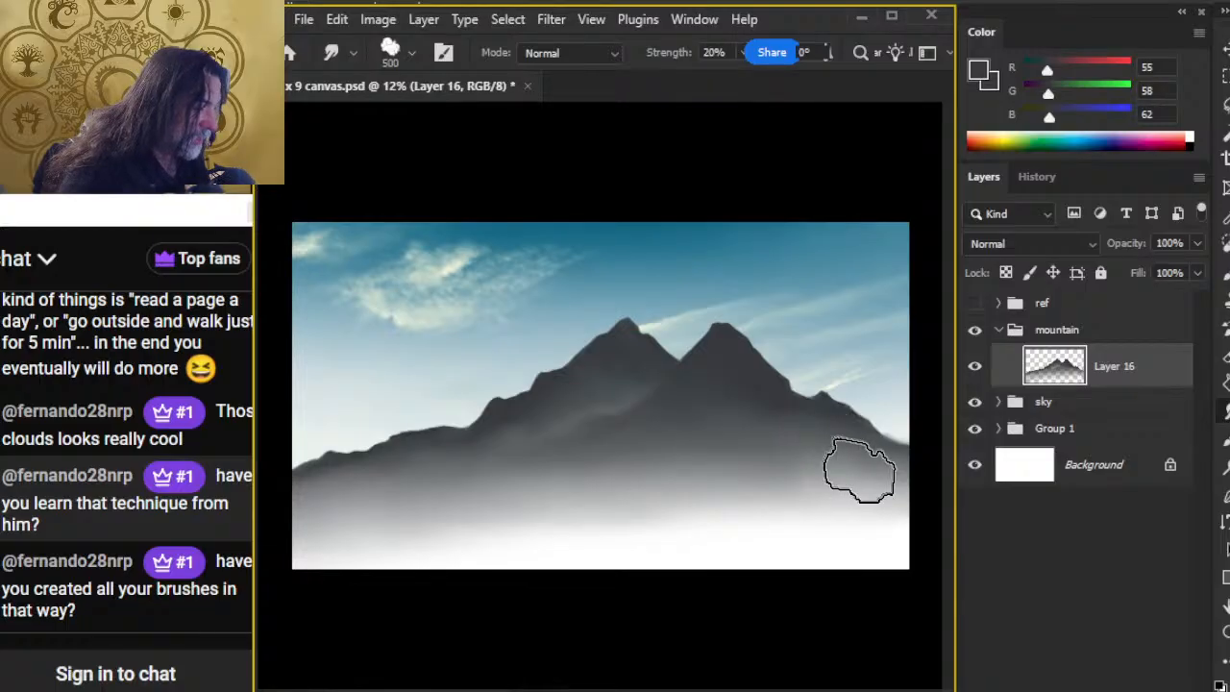
# Step: Smudge the mist at the right edge with the 175 px tip and blend across the base with the 500 px tip
pyautogui.press('[')
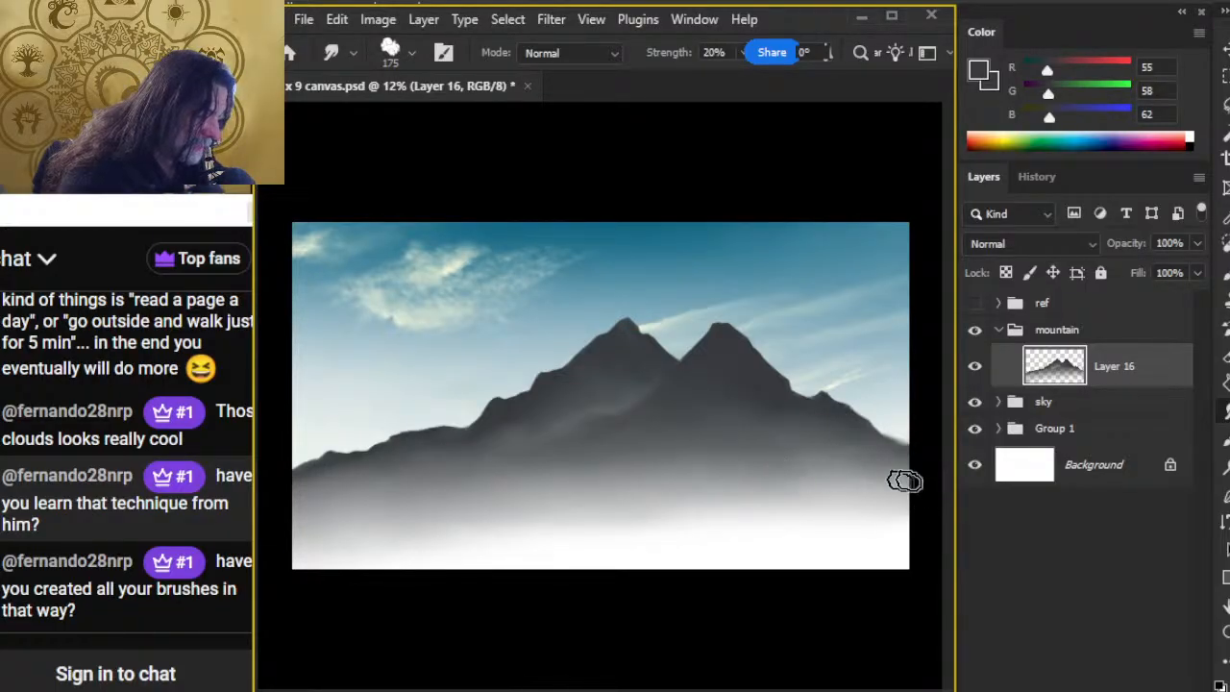
pyautogui.press(']')
pyautogui.press(']')
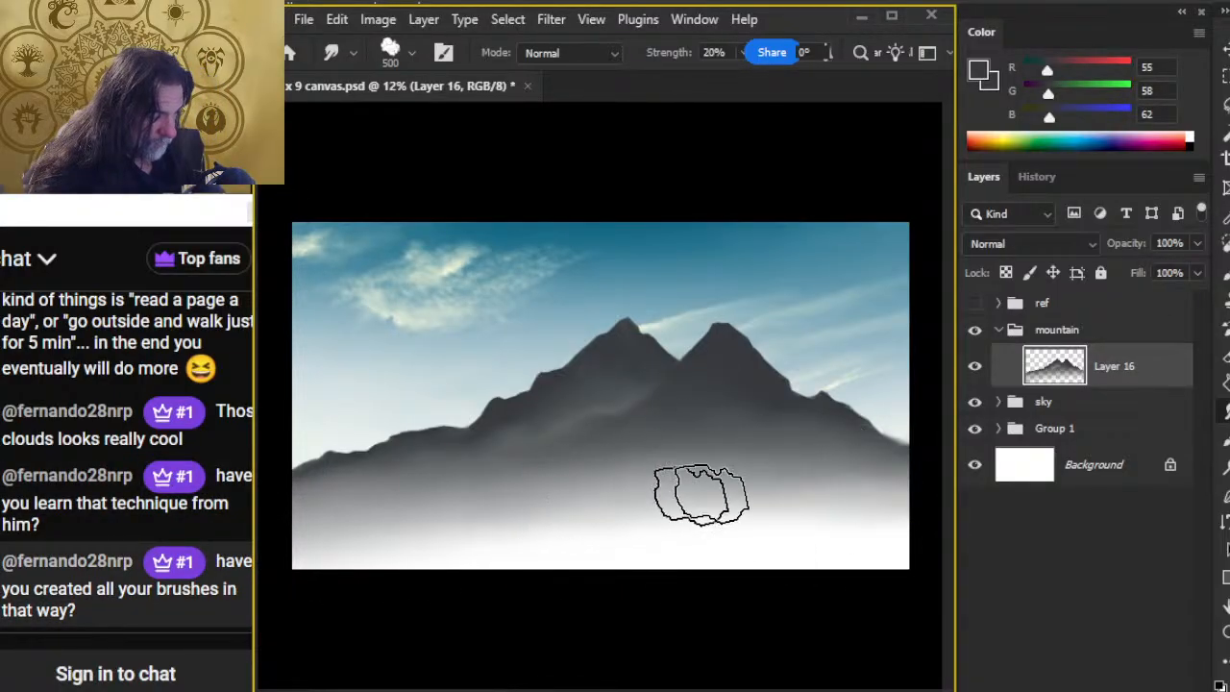
pyautogui.moveTo(523, 497)
pyautogui.mouseDown()
pyautogui.moveTo(592, 475)
pyautogui.moveTo(497, 525)
pyautogui.mouseUp()
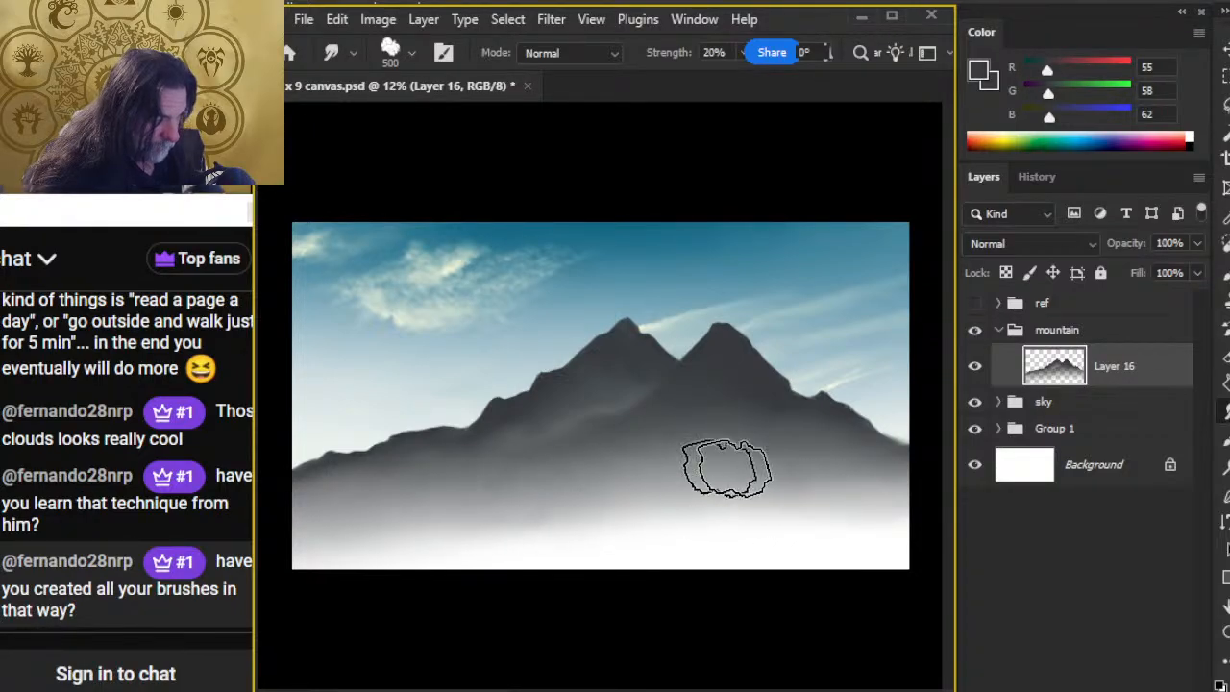
# Step: Toggle the sky group's layers off and on to find the streaky clouds behind the peaks, and select Layer 12
pyautogui.click(999, 402)
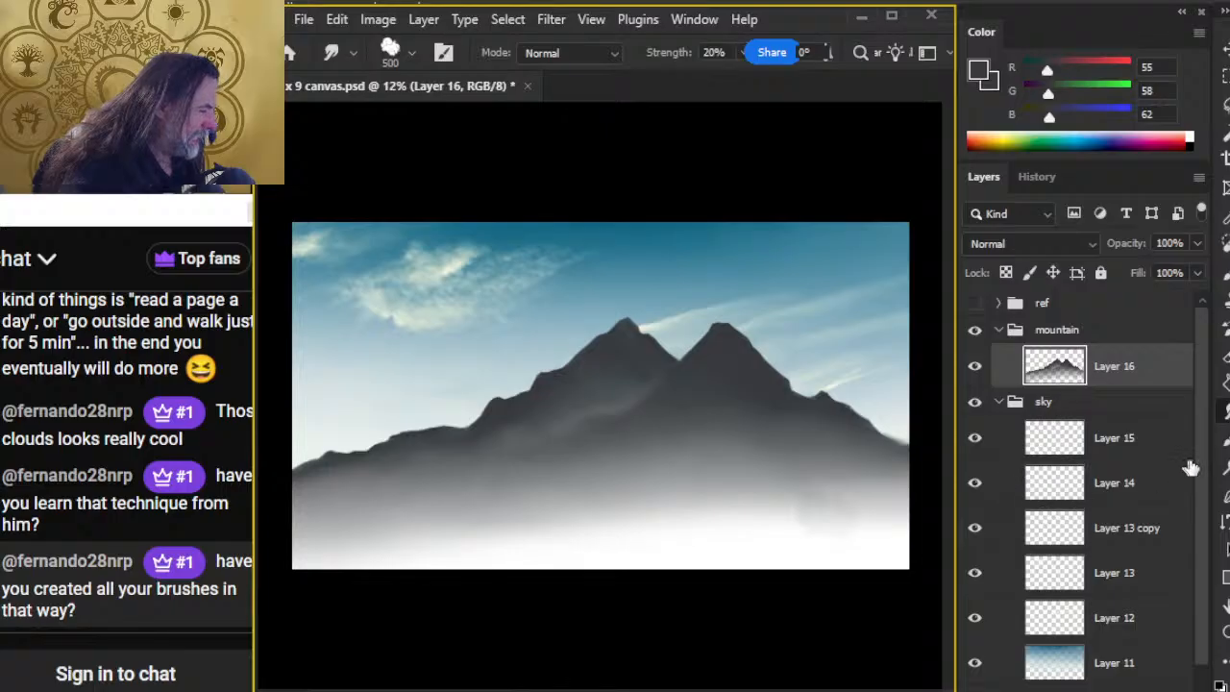
pyautogui.scroll(-1, 1201, 466)
pyautogui.click(976, 584)
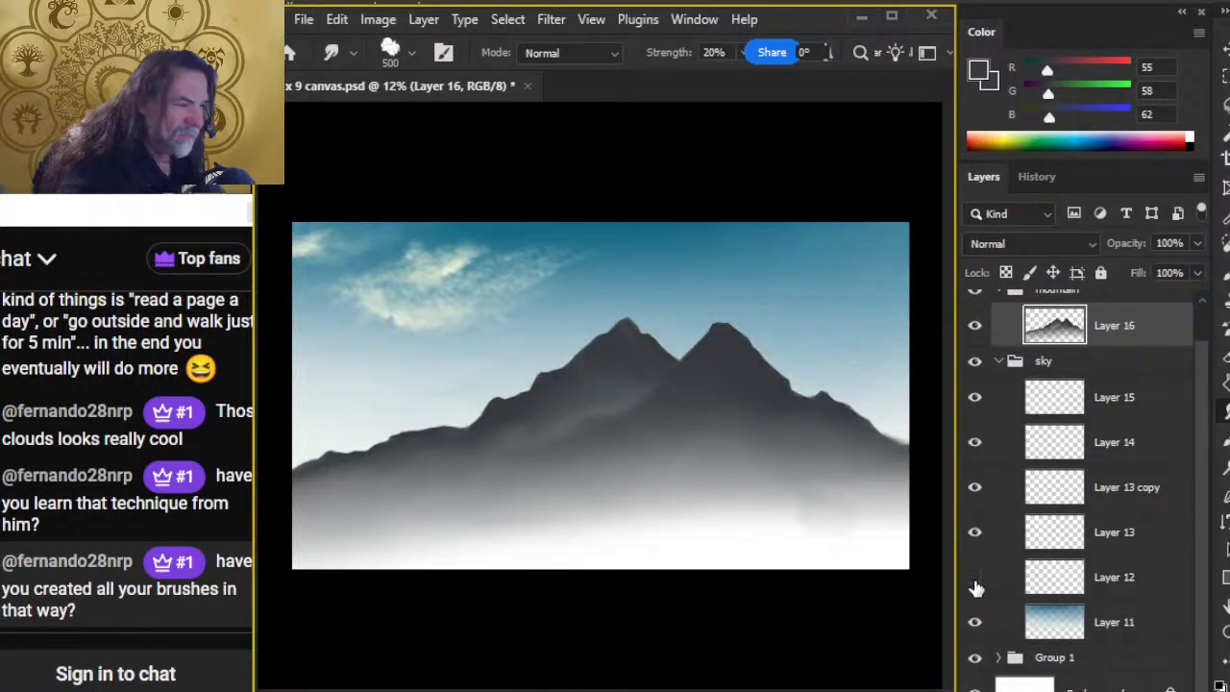
pyautogui.click(975, 581)
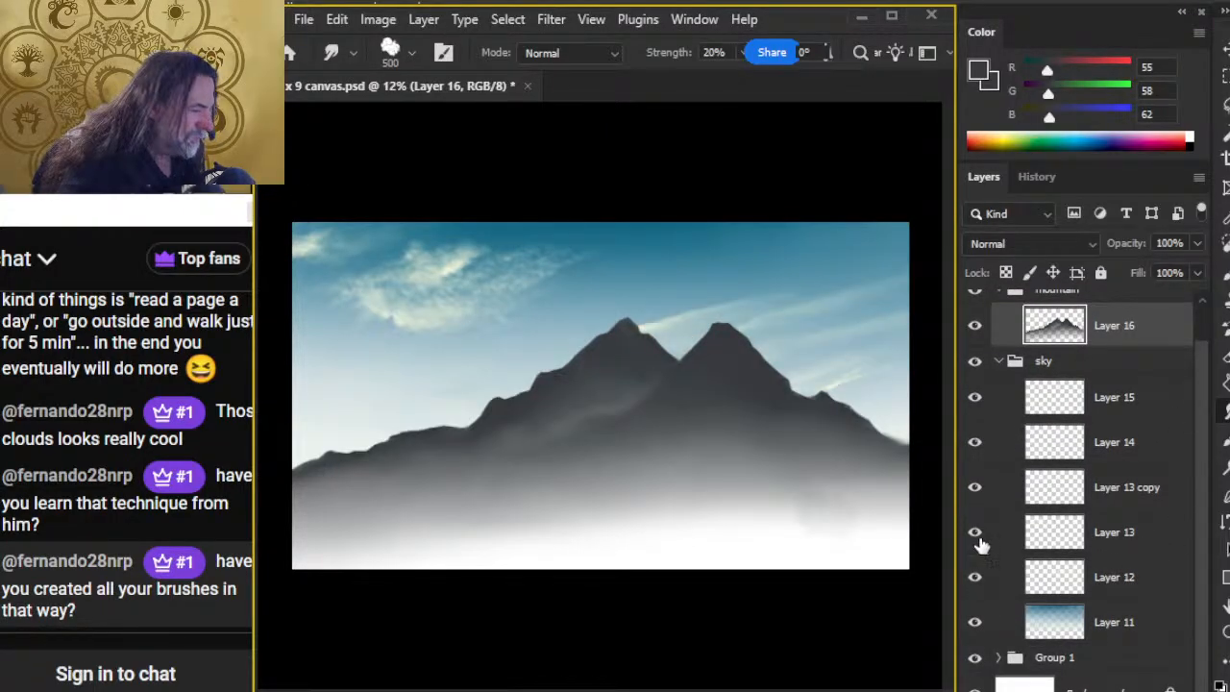
pyautogui.click(975, 534)
pyautogui.click(976, 488)
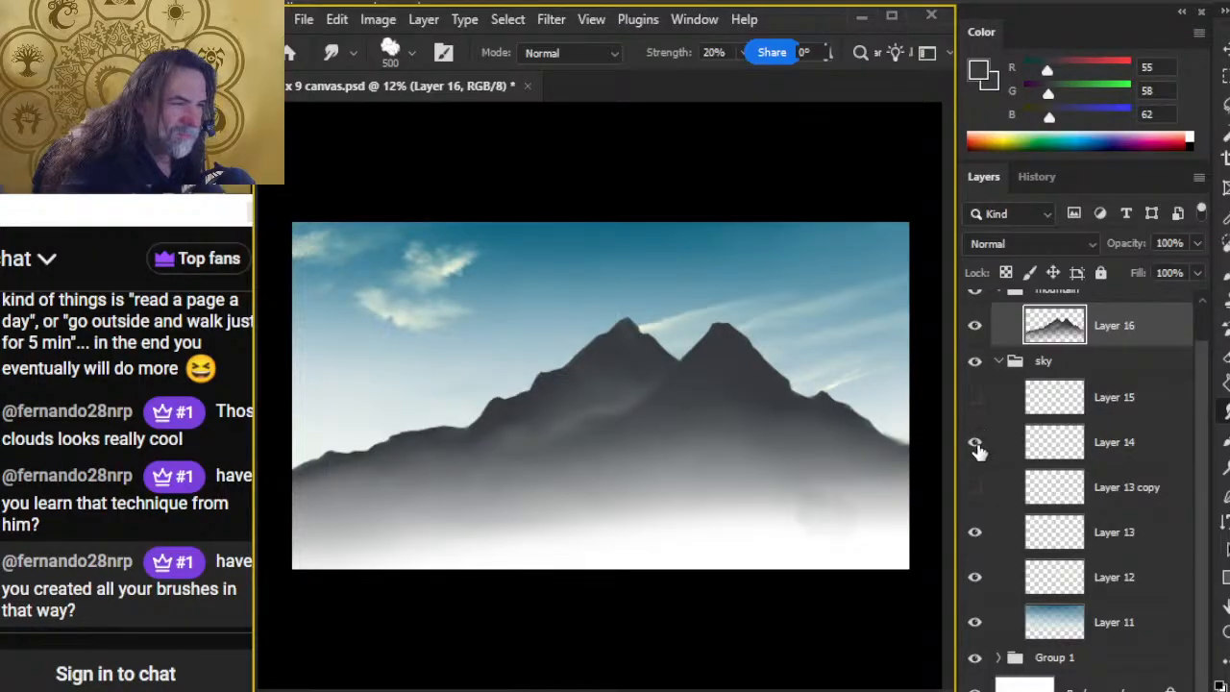
pyautogui.click(975, 533)
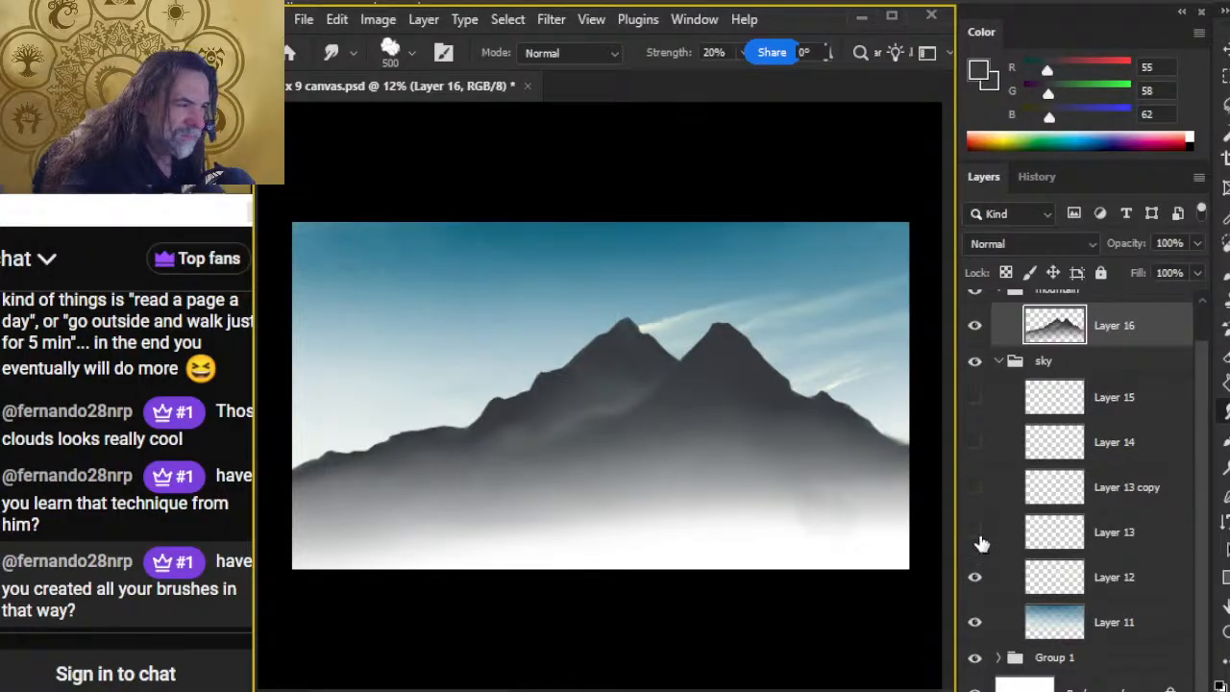
pyautogui.click(978, 580)
pyautogui.click(977, 580)
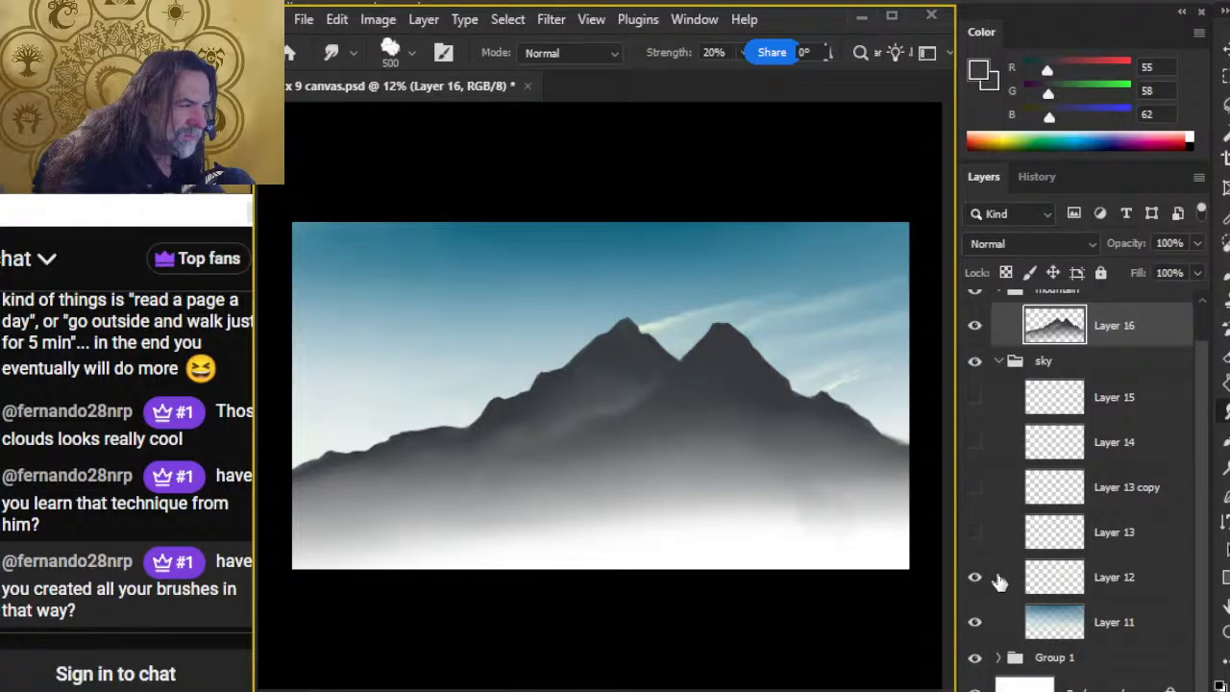
pyautogui.click(1001, 579)
pyautogui.moveTo(981, 543); pyautogui.dragTo(978, 452)
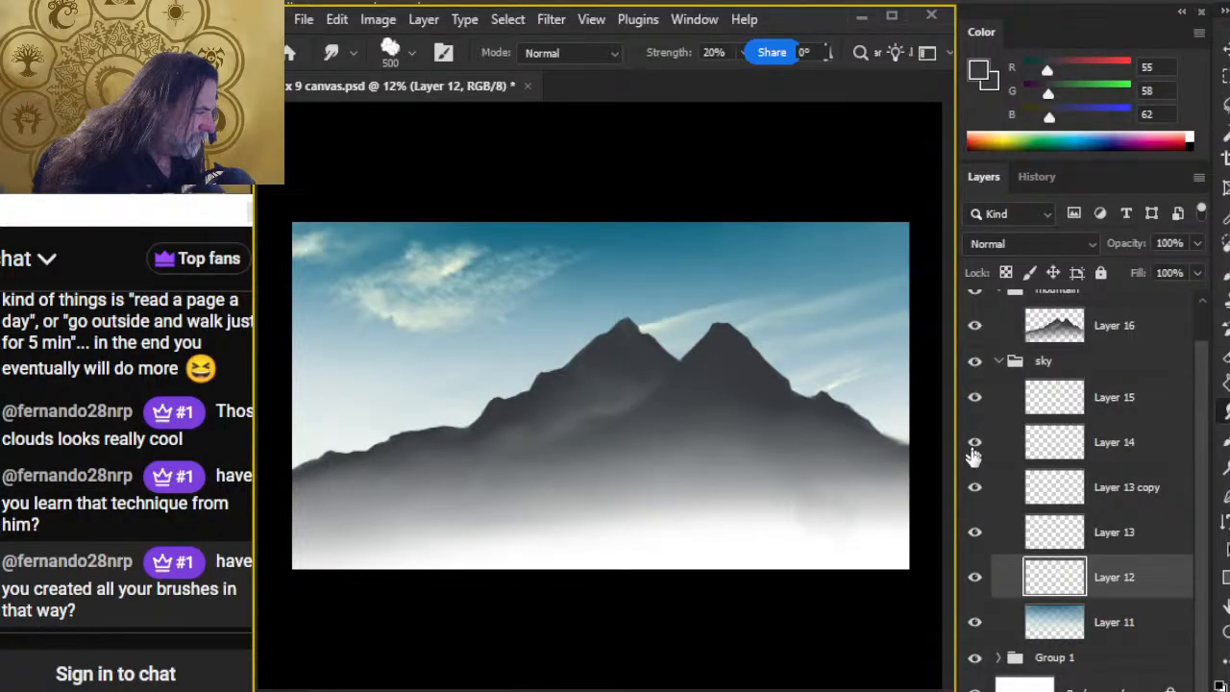
# Step: Move Layer 12's streaky clouds left so they extend past the left peak, and show the ref group
pyautogui.press('v')
pyautogui.moveTo(818, 513)
pyautogui.mouseDown()
pyautogui.moveTo(827, 494)
pyautogui.moveTo(785, 499)
pyautogui.moveTo(818, 520)
pyautogui.mouseUp()
pyautogui.keyDown('ctrl'); pyautogui.click(819, 502); pyautogui.keyUp('ctrl')
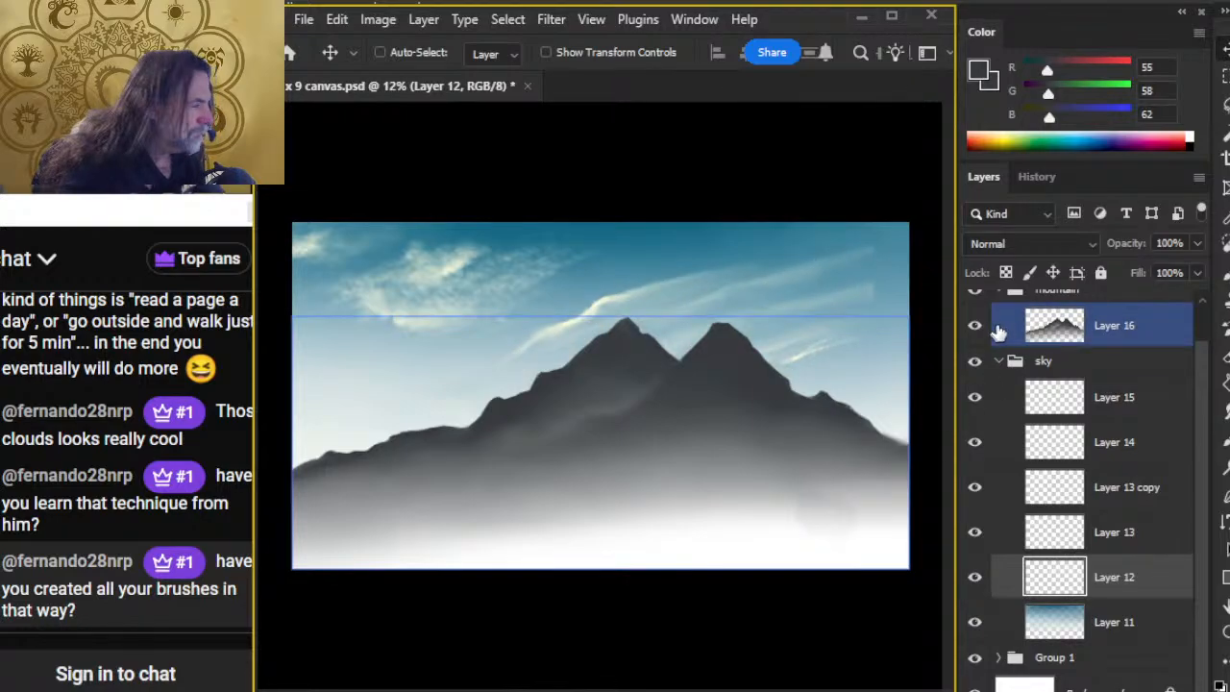
pyautogui.scroll(2, 1208, 429)
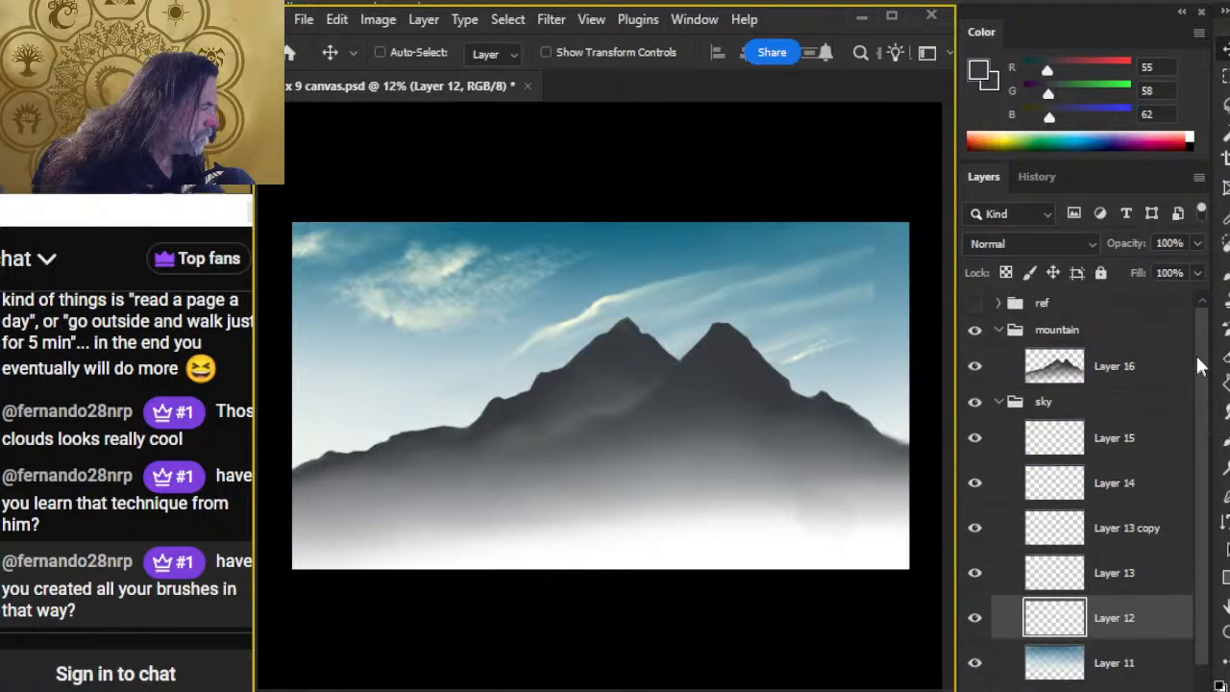
pyautogui.click(975, 302)
# Step: Try rotating Layer 12's streaky clouds clockwise by about 3.8° with Free Transform
pyautogui.press('z')
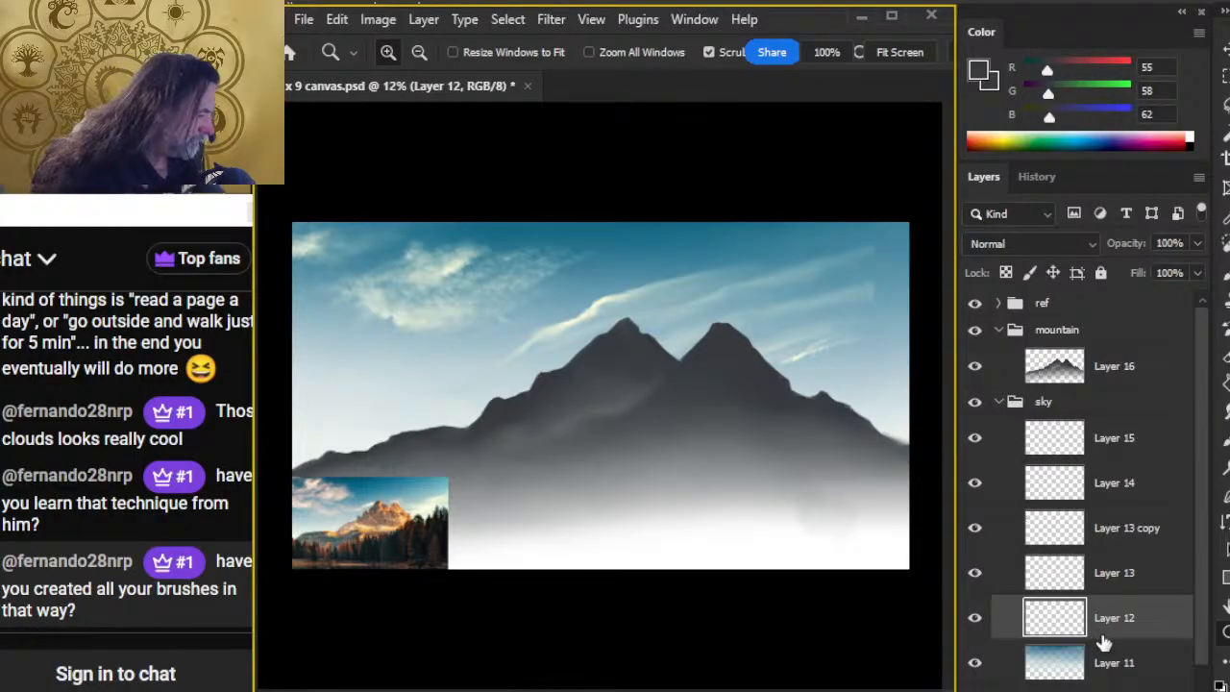
pyautogui.press('l')
pyautogui.rightClick(749, 344)
pyautogui.click(844, 549)
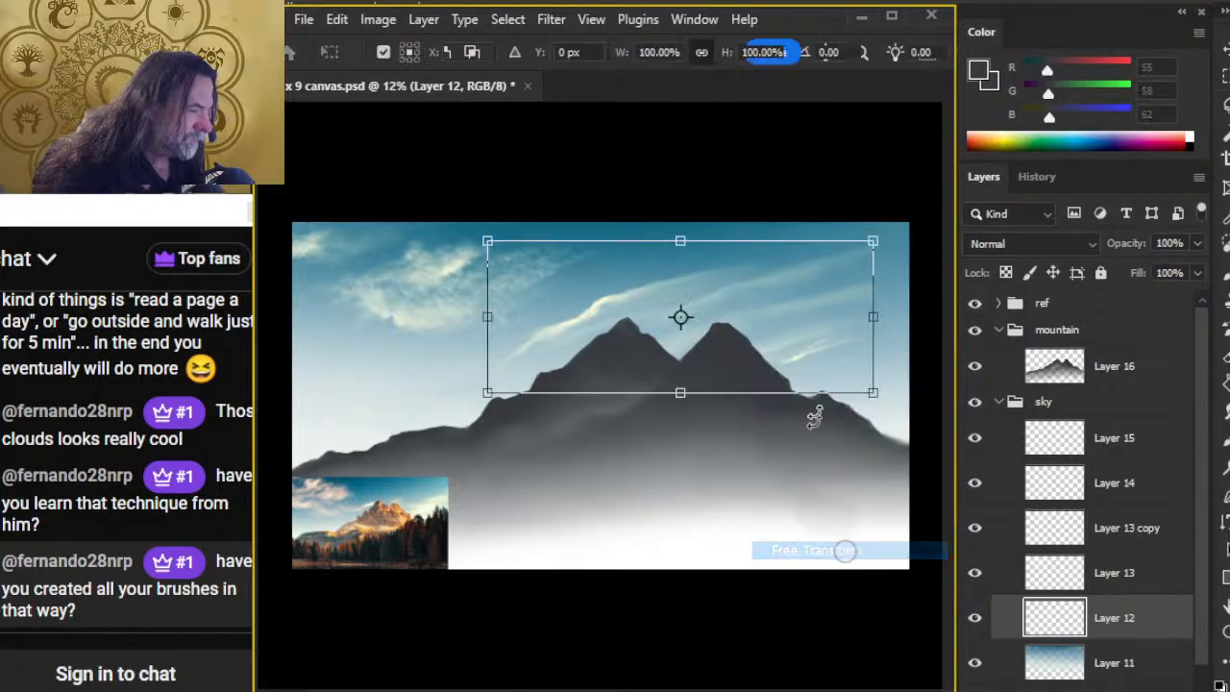
pyautogui.moveTo(842, 218)
pyautogui.mouseDown()
pyautogui.moveTo(860, 231)
pyautogui.moveTo(845, 223)
pyautogui.mouseUp()
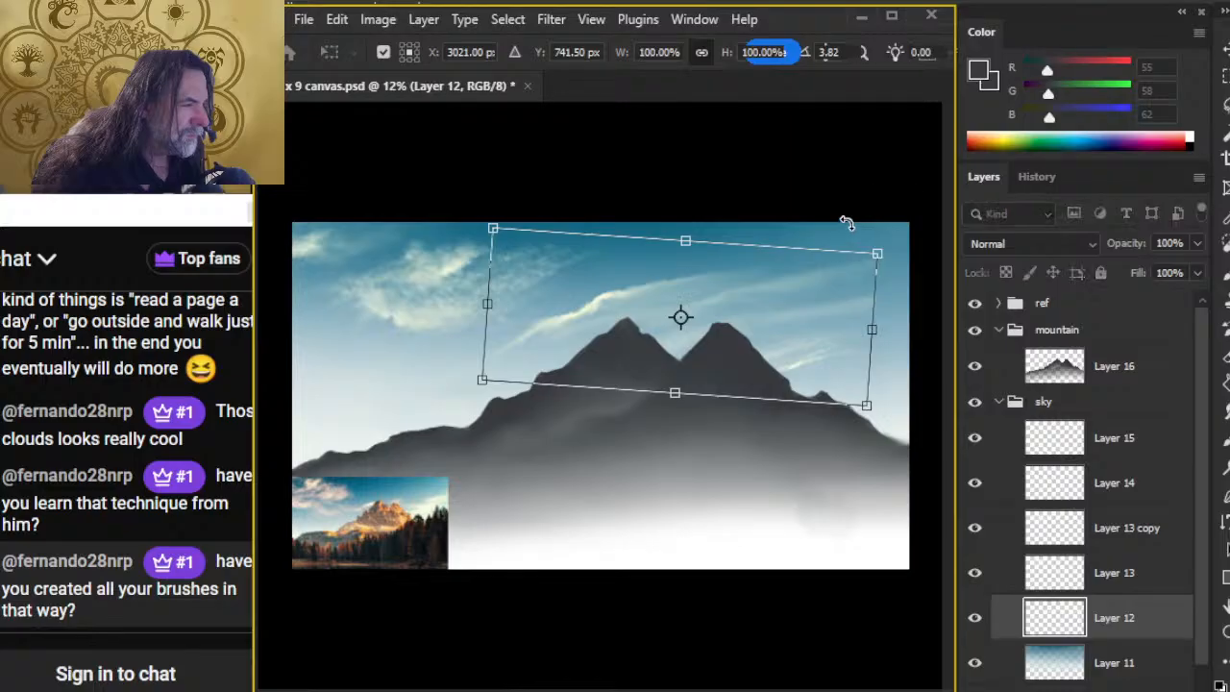
pyautogui.press('Return')
# Step: Try shifting Layer 12's streaky clouds right behind the peaks and back toward the left
pyautogui.press('v')
pyautogui.moveTo(709, 417); pyautogui.dragTo(876, 410)
pyautogui.press('ctrl')
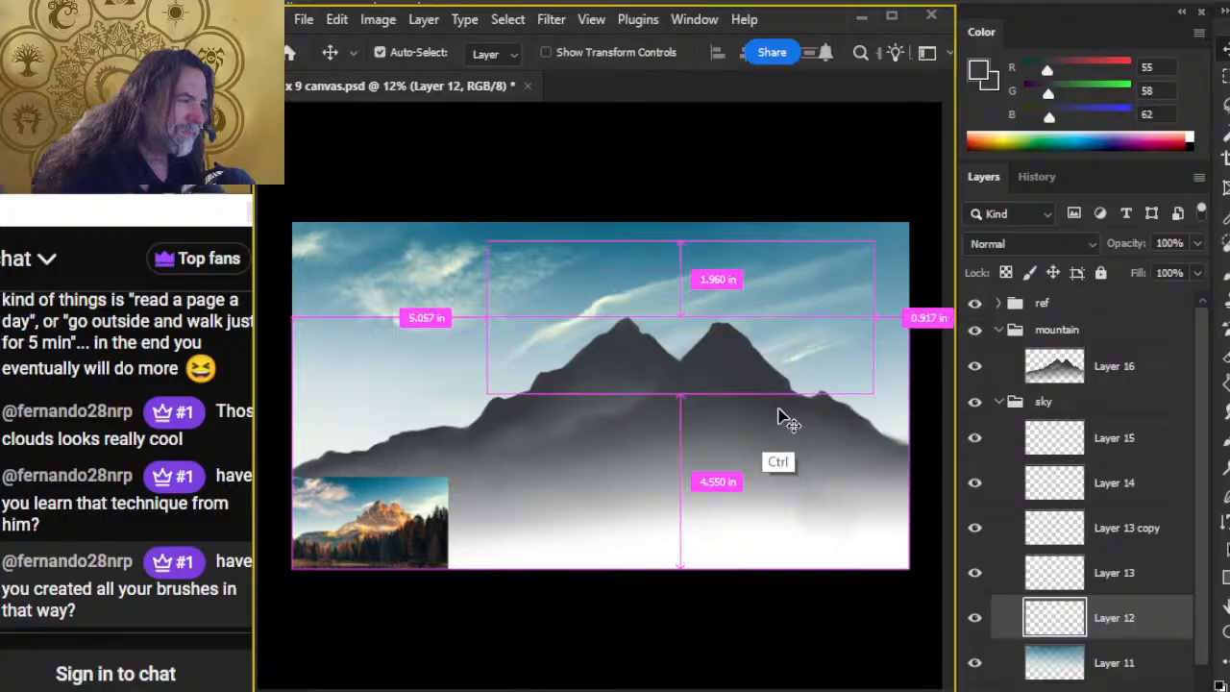
pyautogui.keyDown('ctrl'); pyautogui.click(781, 417); pyautogui.keyUp('ctrl')
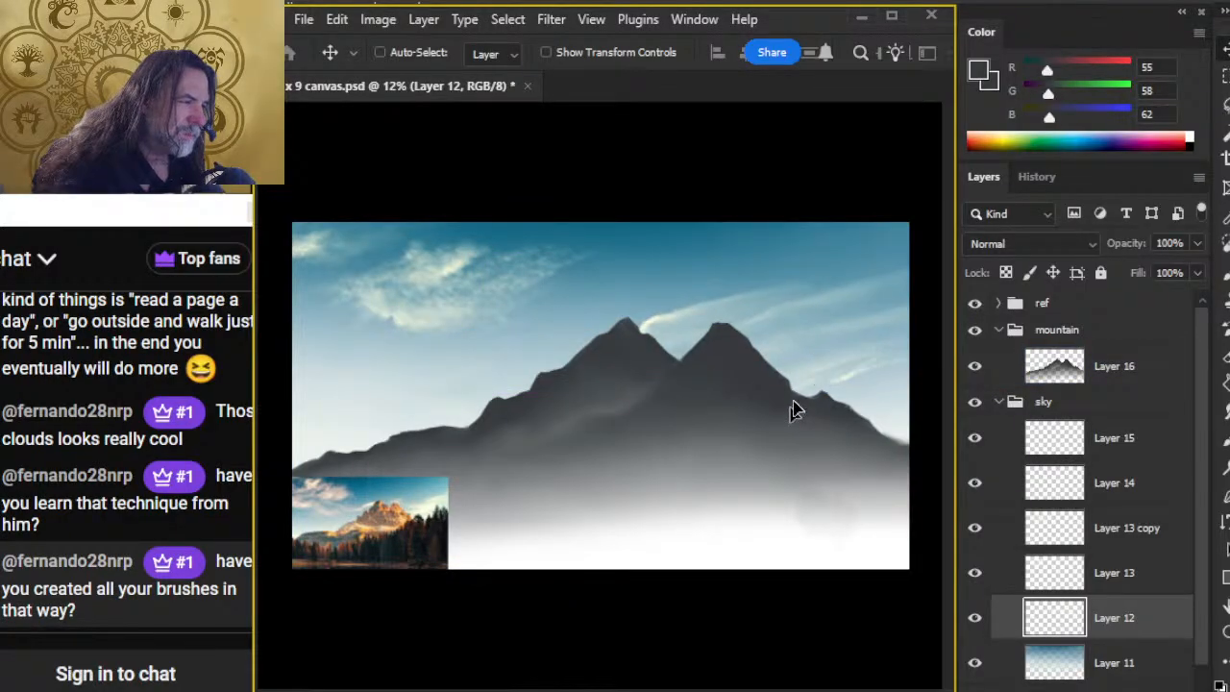
pyautogui.moveTo(807, 461); pyautogui.dragTo(754, 457)
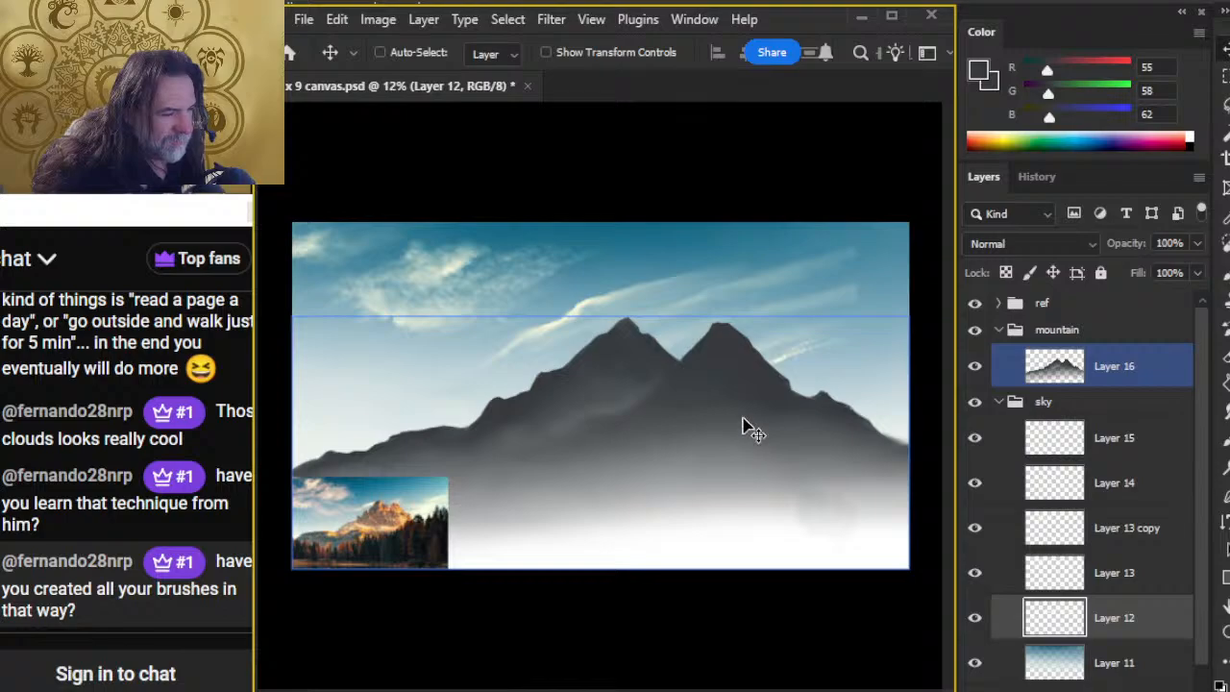
# Step: Undo the position changes made to Layer 12's streaky clouds
pyautogui.hotkey('ctrl', 'z')
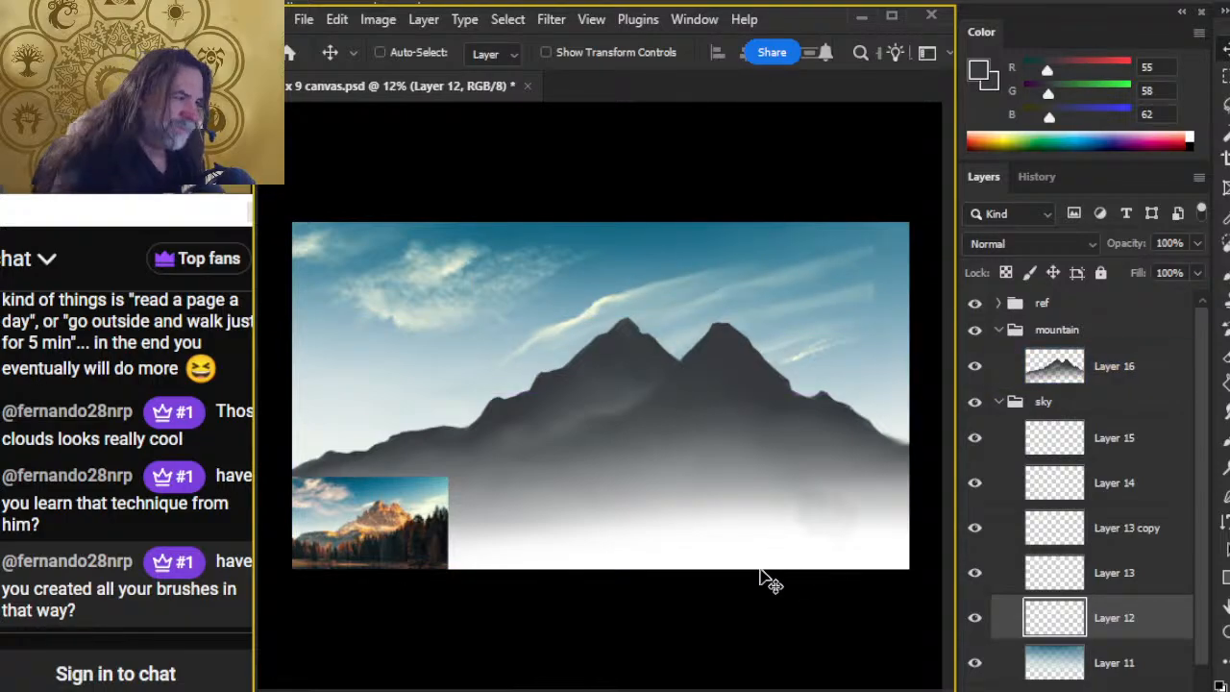
pyautogui.hotkey('ctrl', 'z')
pyautogui.hotkey('ctrl', 'z')
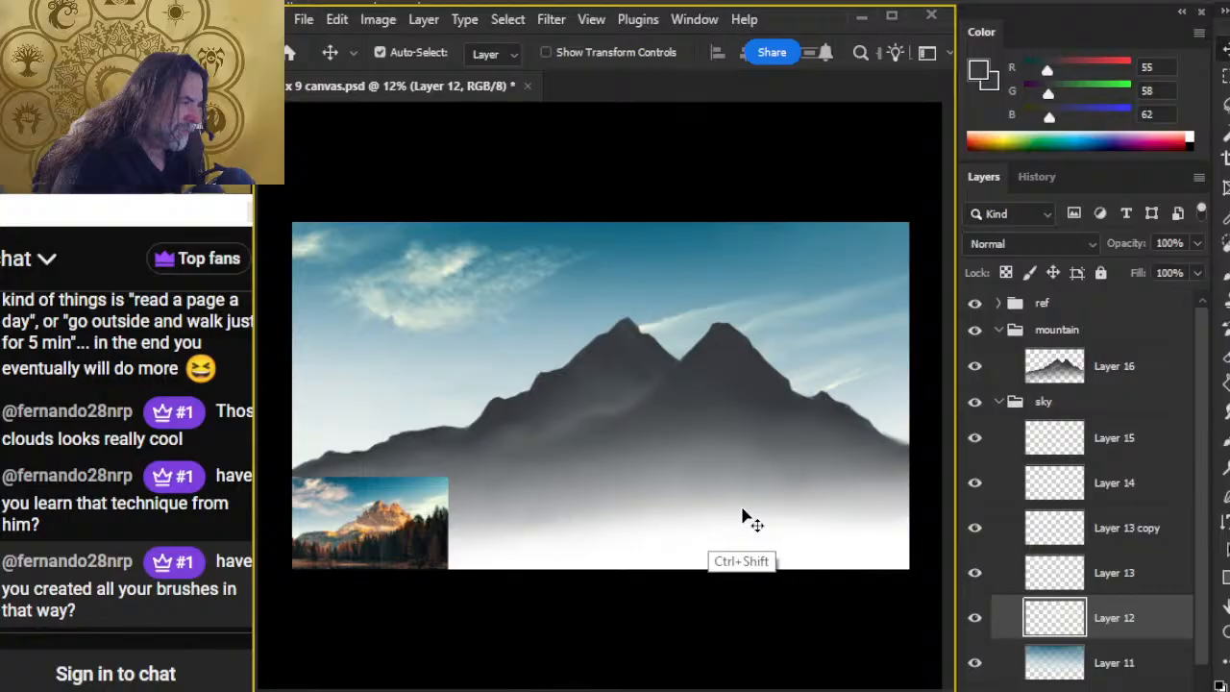
pyautogui.hotkey('ctrl', 'shift', 'z')
pyautogui.hotkey('ctrl', 'z')
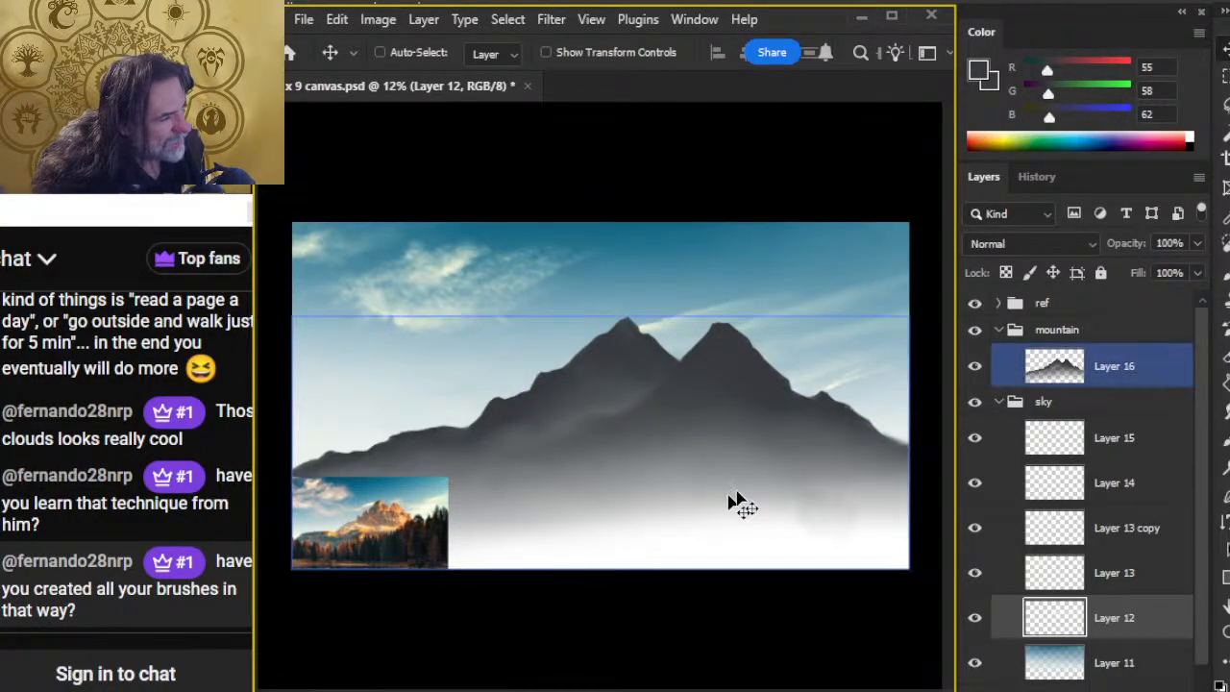
# Step: Reposition Layer 12's streaky clouds between and behind the peaks and lower the layer's opacity to 64%
pyautogui.moveTo(730, 489); pyautogui.dragTo(691, 479)
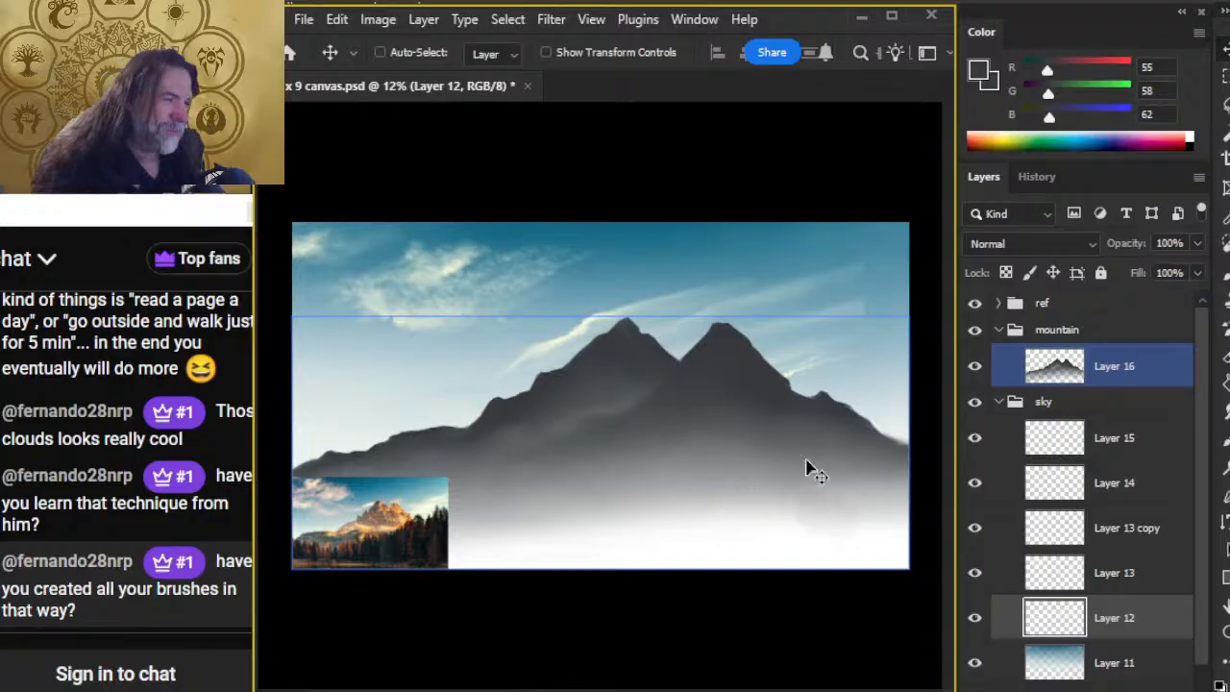
pyautogui.moveTo(809, 453)
pyautogui.mouseDown()
pyautogui.moveTo(793, 439)
pyautogui.moveTo(868, 454)
pyautogui.moveTo(868, 477)
pyautogui.mouseUp()
pyautogui.press('ctrl')
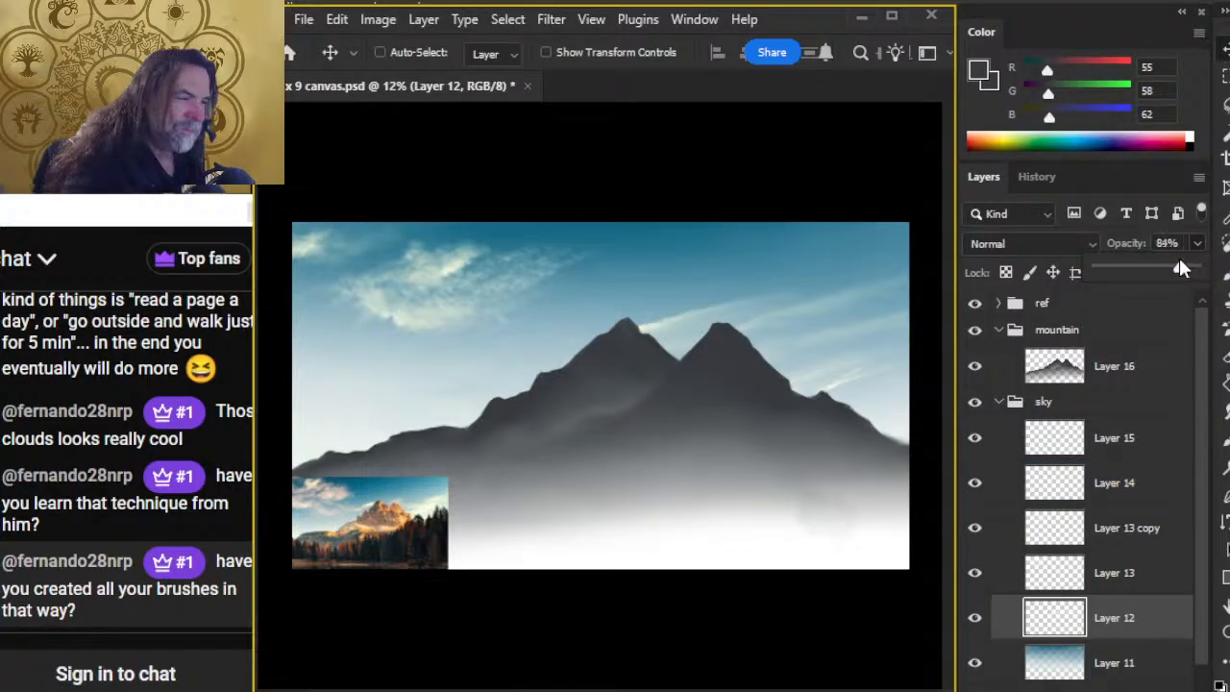
pyautogui.moveTo(1178, 261)
pyautogui.mouseDown()
pyautogui.moveTo(1155, 266)
pyautogui.moveTo(1163, 272)
pyautogui.mouseUp()
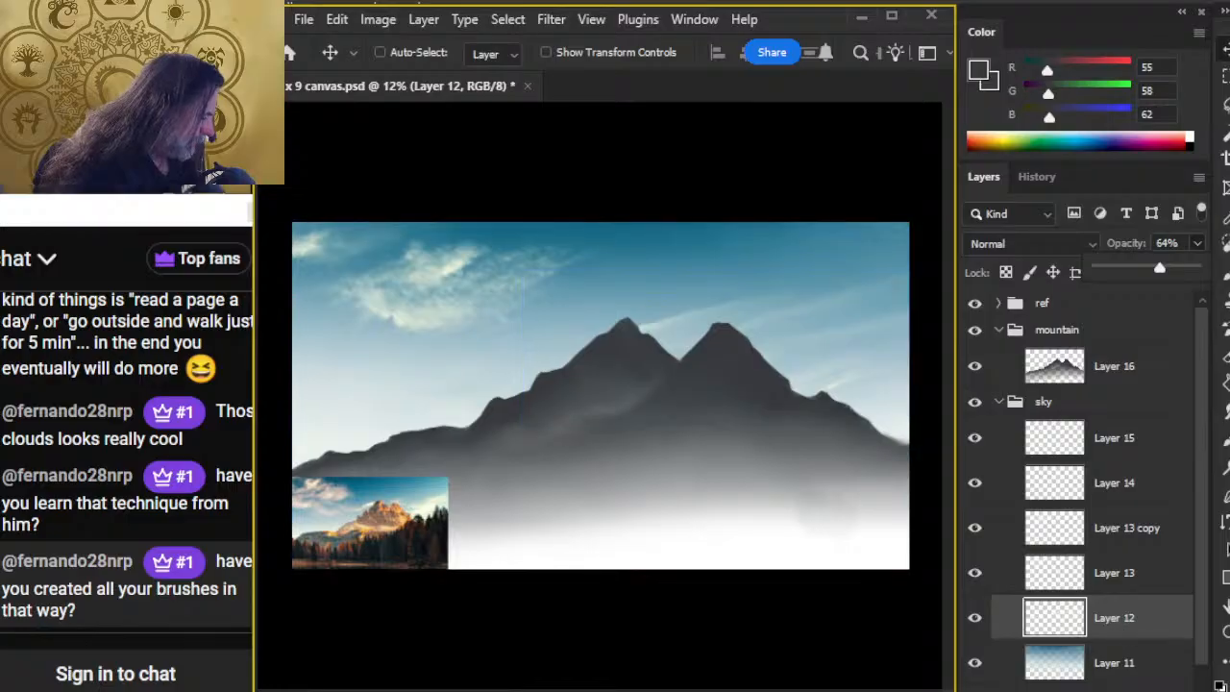
# Step: Paint a pale cream cloud beside the left peak on a new layer with the 90 px Hard Round brush, and smudge it soft
pyautogui.hotkey('ctrl', 'shift', 'alt', 'n')
pyautogui.press('b')
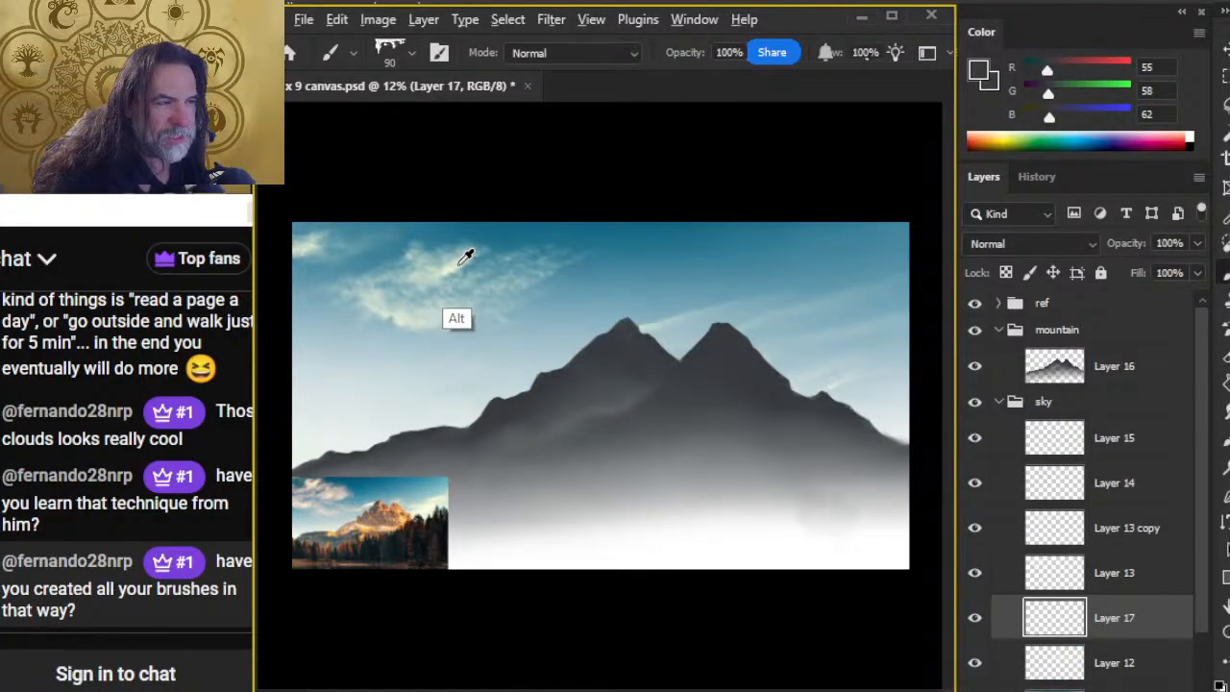
pyautogui.keyDown('alt'); pyautogui.click(466, 258); pyautogui.keyUp('alt')
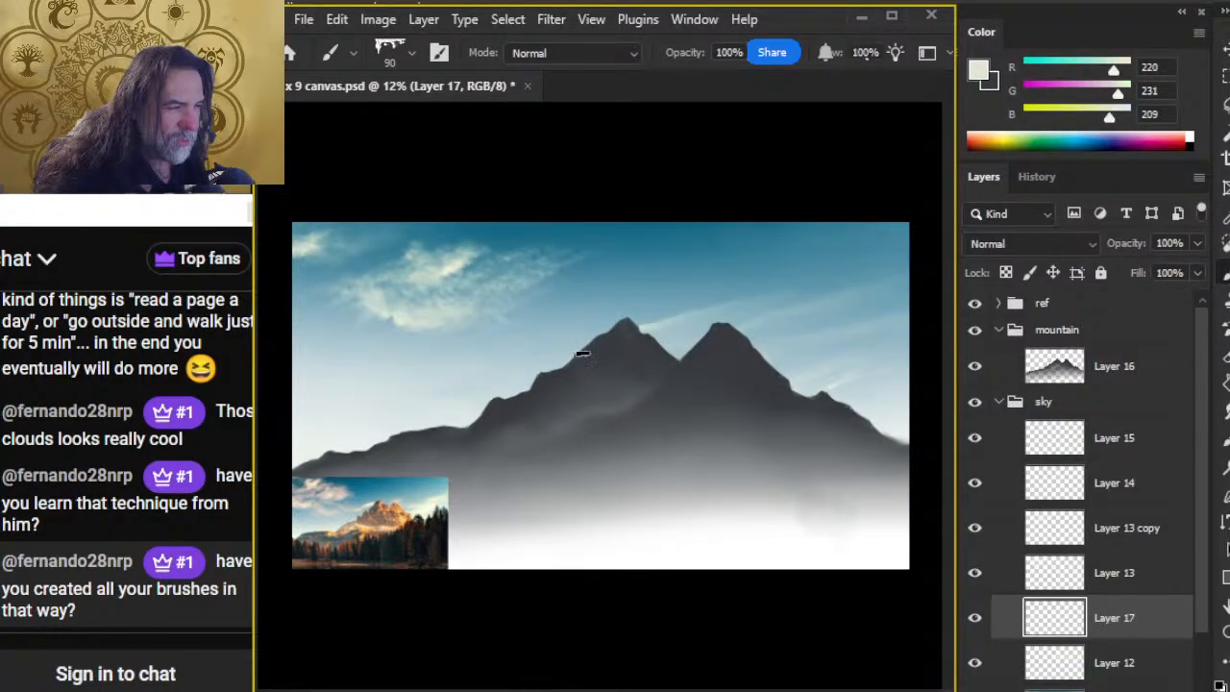
pyautogui.rightClick(613, 350)
pyautogui.click(714, 510)
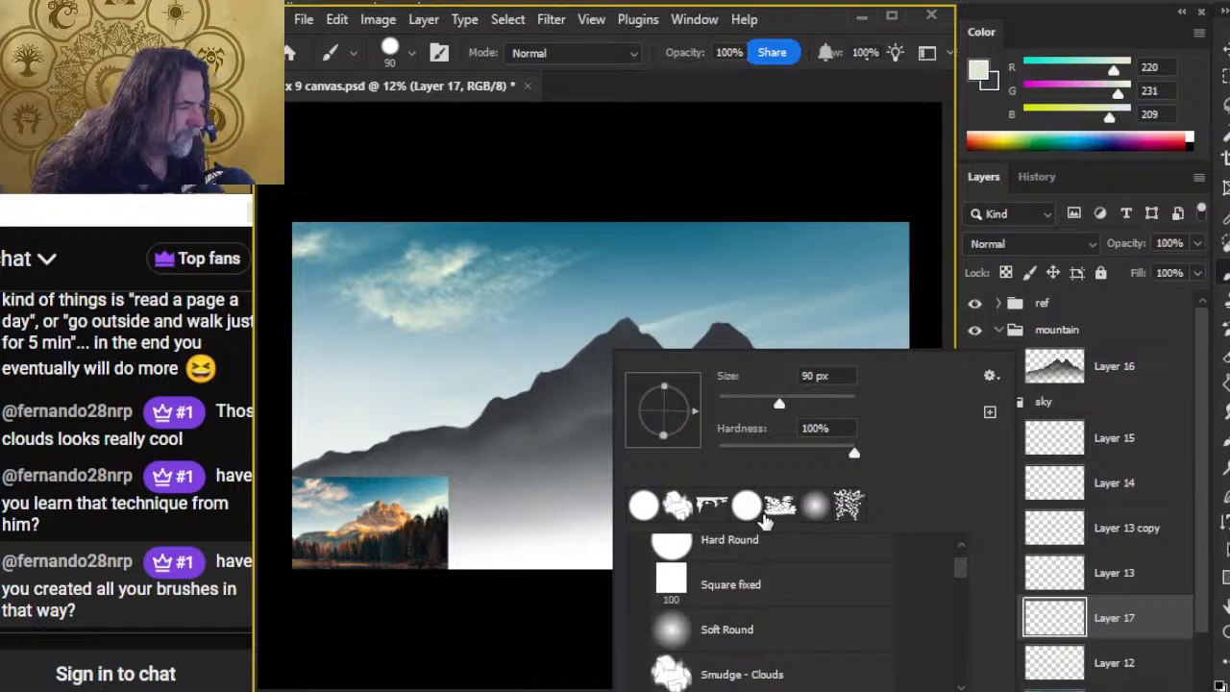
pyautogui.click(752, 544)
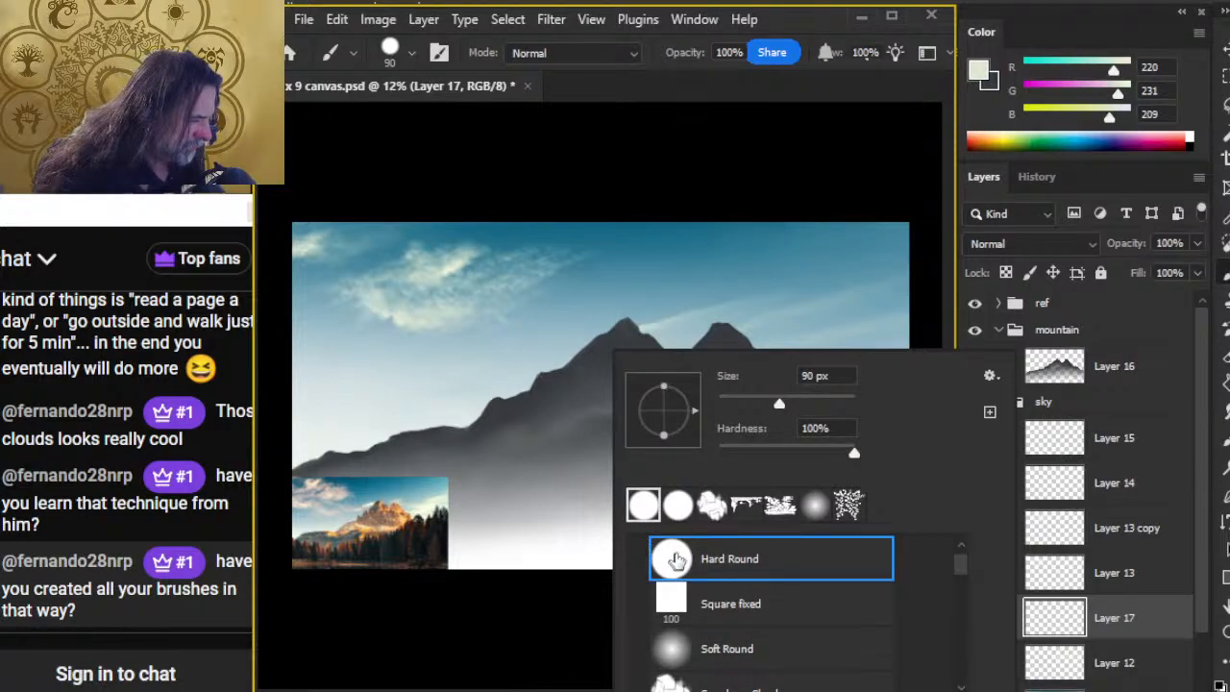
pyautogui.click(752, 92)
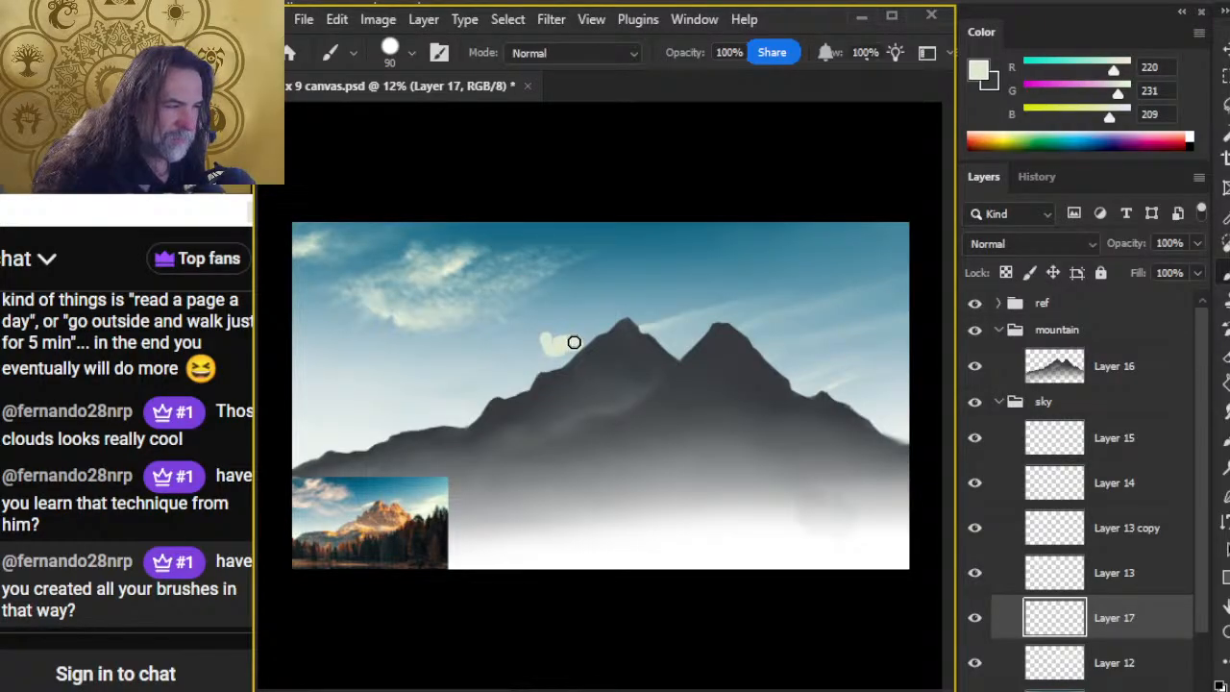
pyautogui.keyDown('alt'); pyautogui.click(459, 260); pyautogui.keyUp('alt')
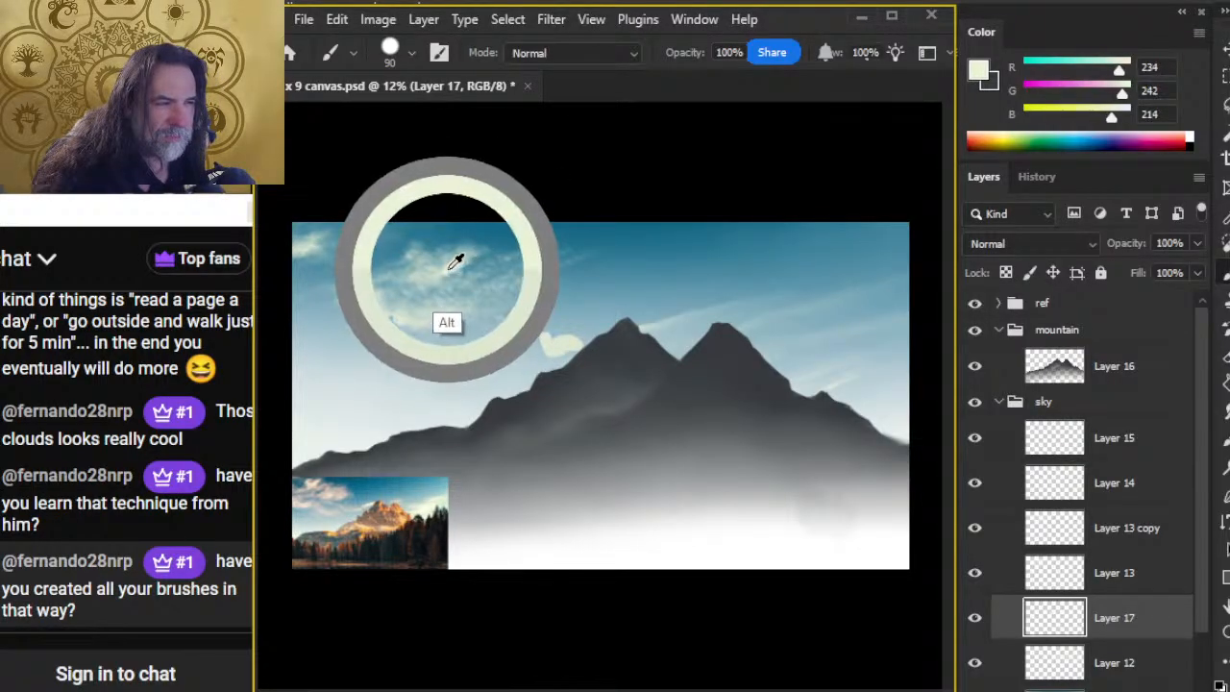
pyautogui.press('r')
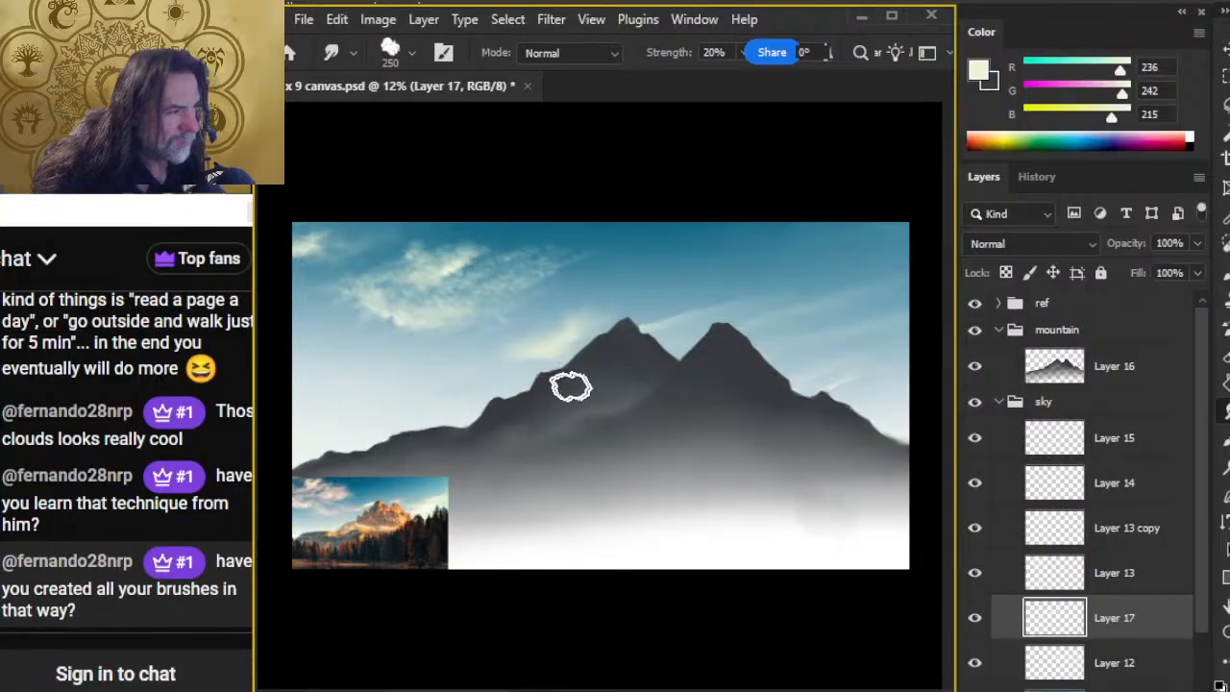
# Step: Thin the new cloud's edges using the Smudge - Clouds tip as an 80 px eraser at 20% opacity
pyautogui.press('e')
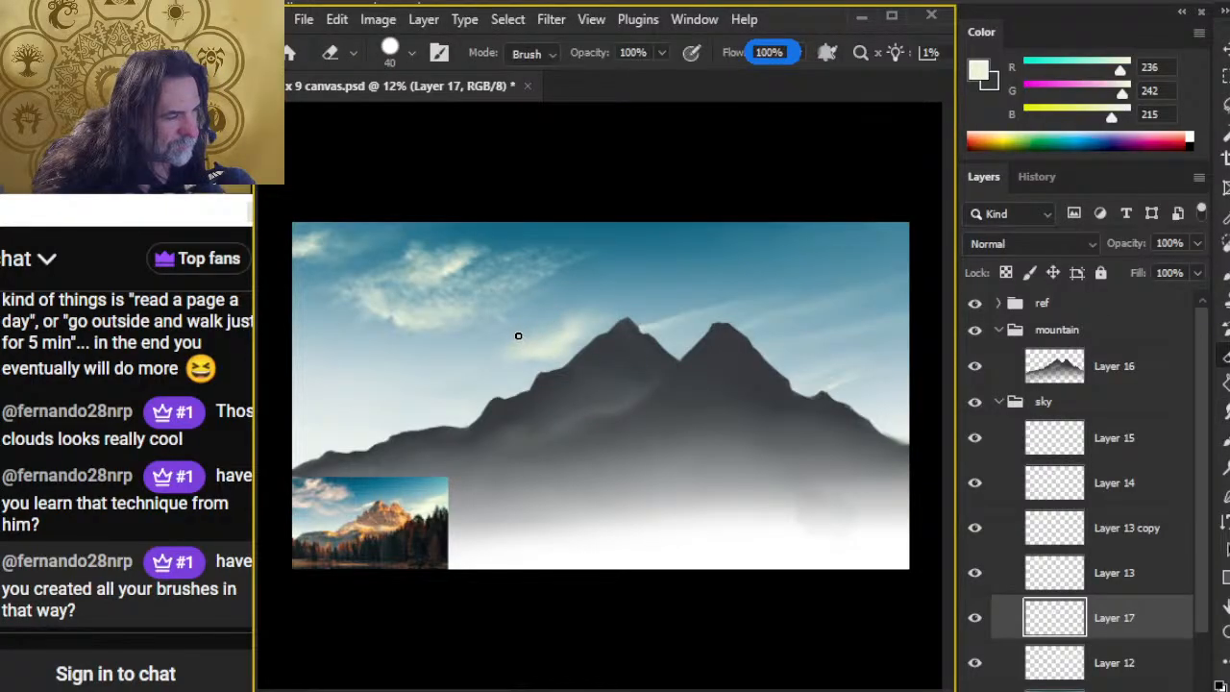
pyautogui.rightClick(526, 347)
pyautogui.click(556, 505)
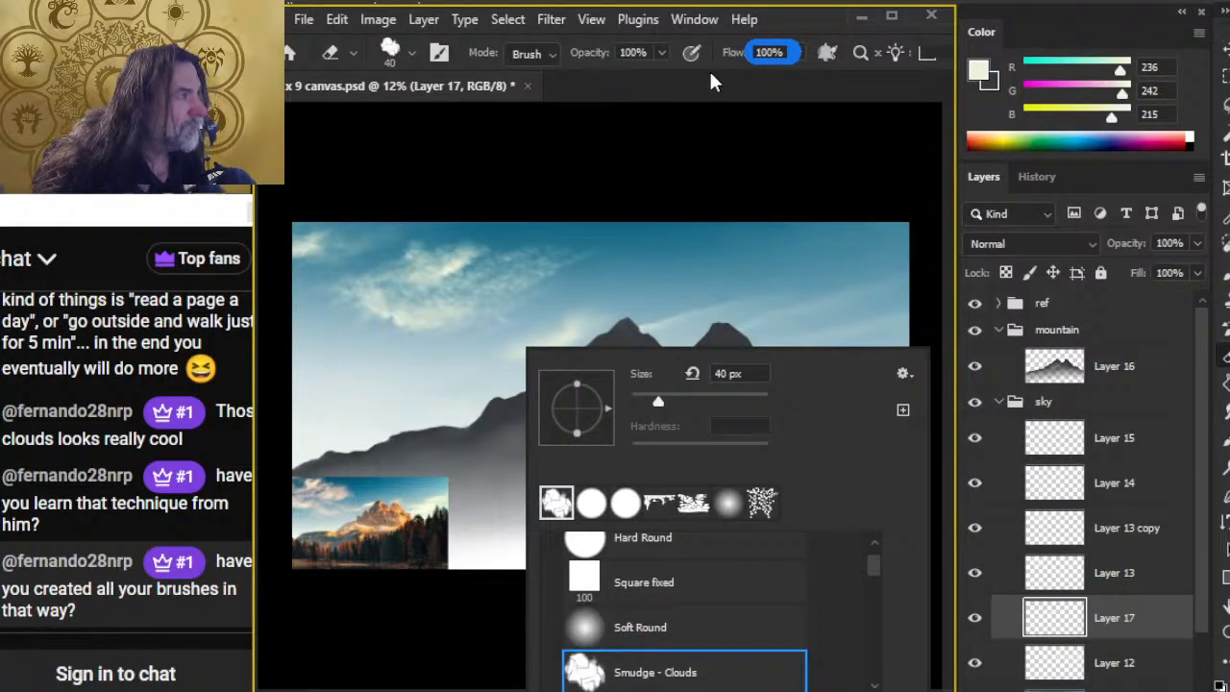
pyautogui.press('Escape')
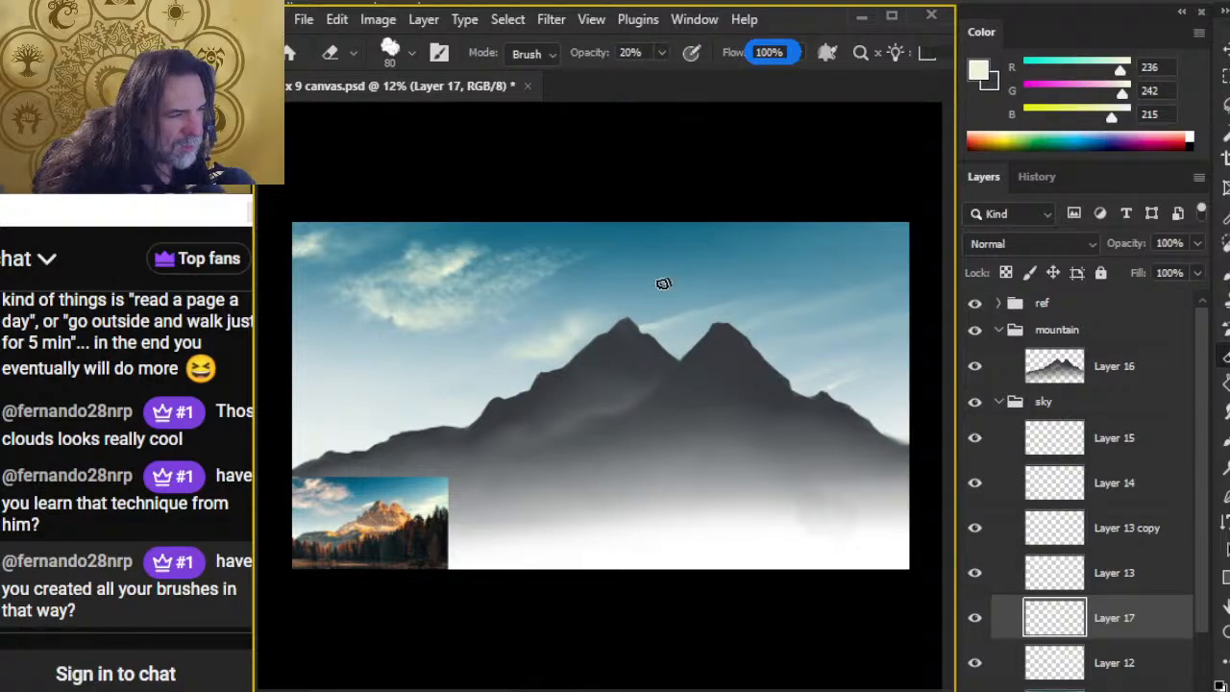
pyautogui.press('r')
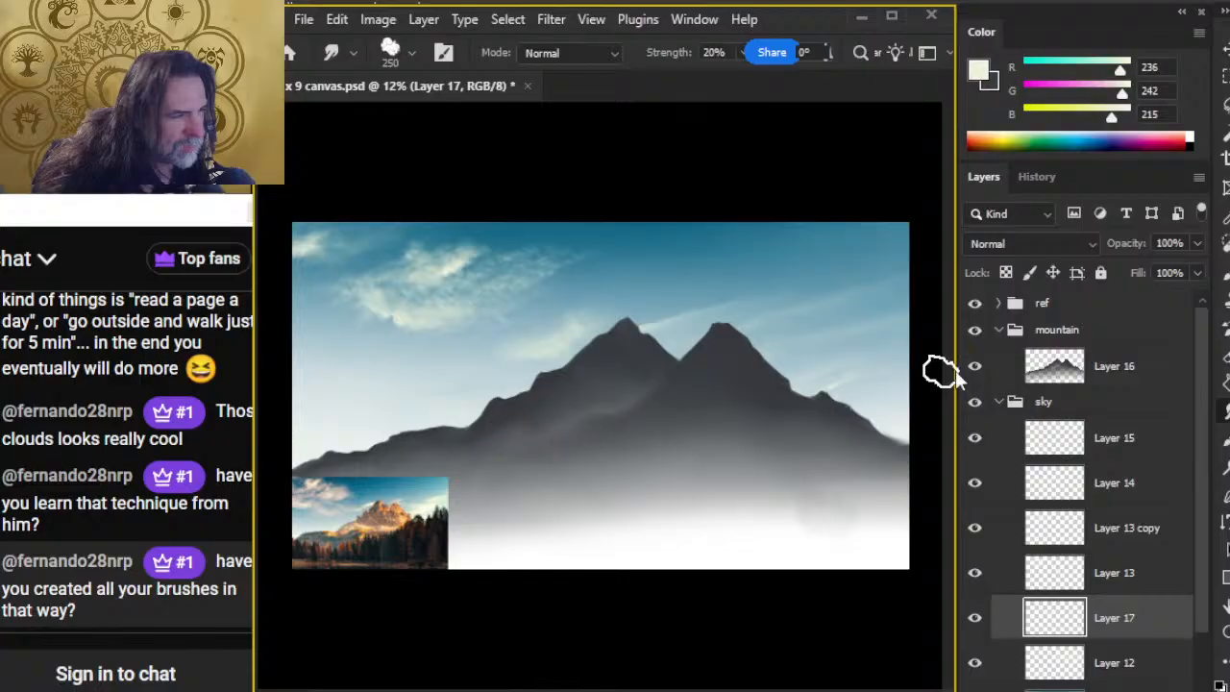
# Step: Duplicate Layer 17 to strengthen the cloud beside the left peak
pyautogui.rightClick(1142, 626)
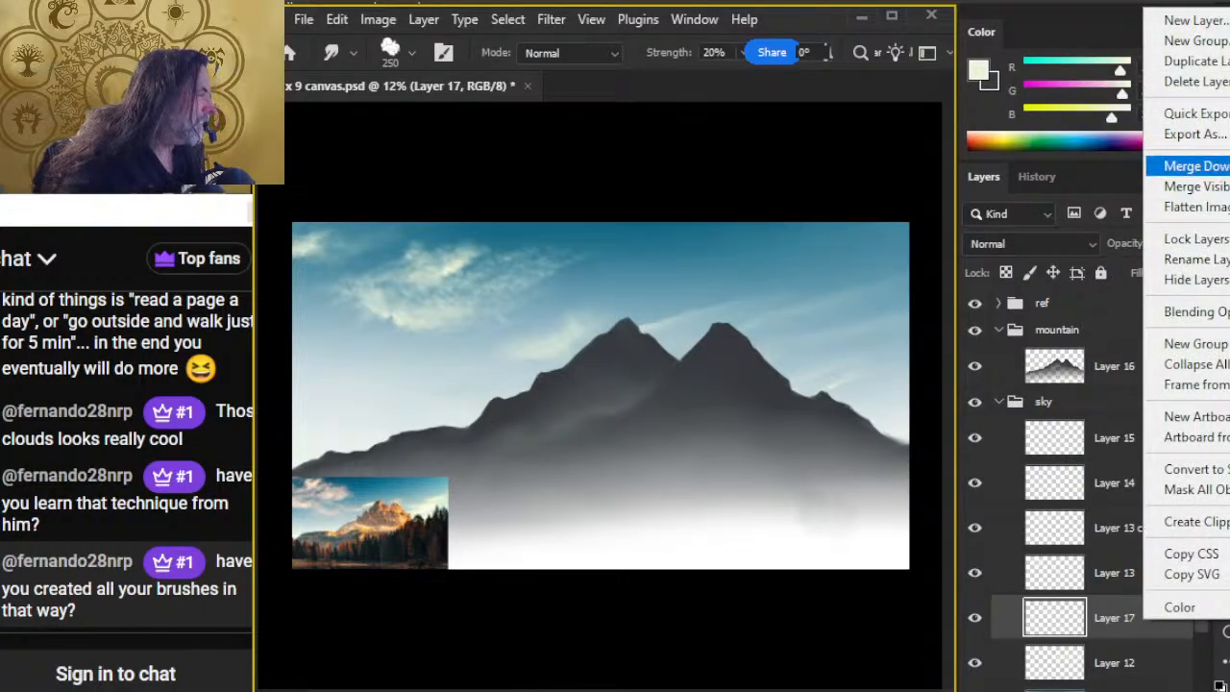
pyautogui.click(1196, 60)
pyautogui.press('Return')
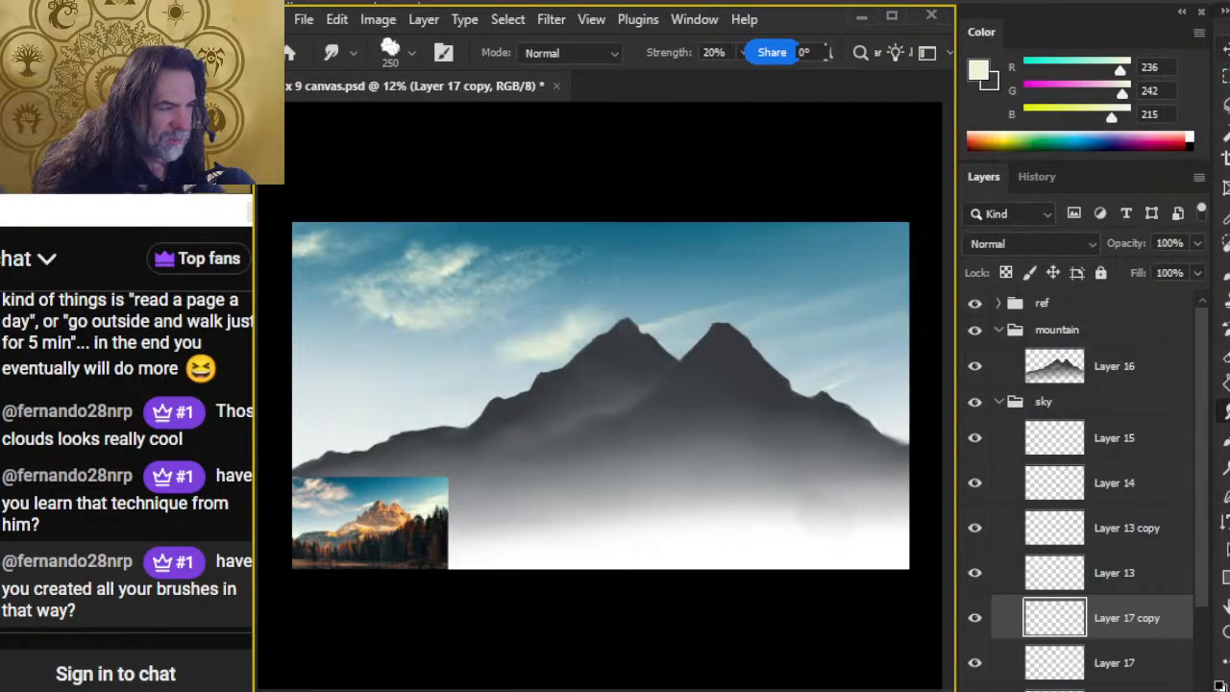
pyautogui.press('z')
pyautogui.click(573, 377)
pyautogui.moveTo(574, 378); pyautogui.dragTo(623, 384)
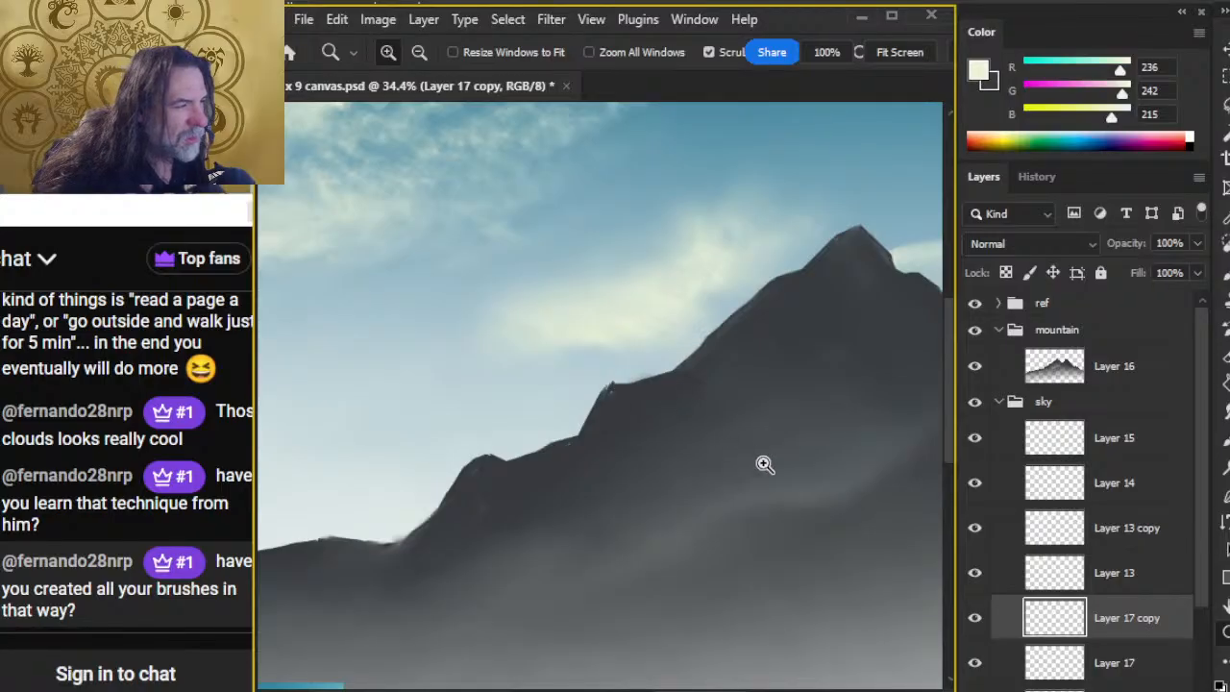
# Step: Merge the Layer 17 copy down into Layer 17
pyautogui.moveTo(765, 485); pyautogui.dragTo(651, 475)
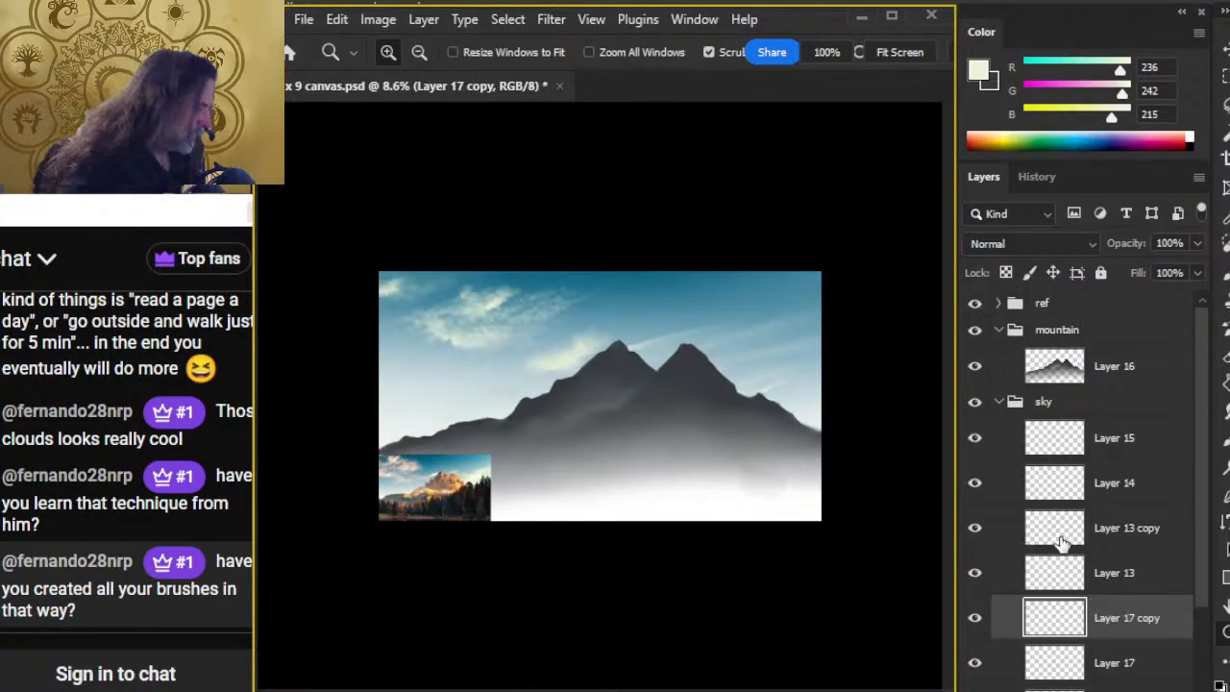
pyautogui.rightClick(1141, 631)
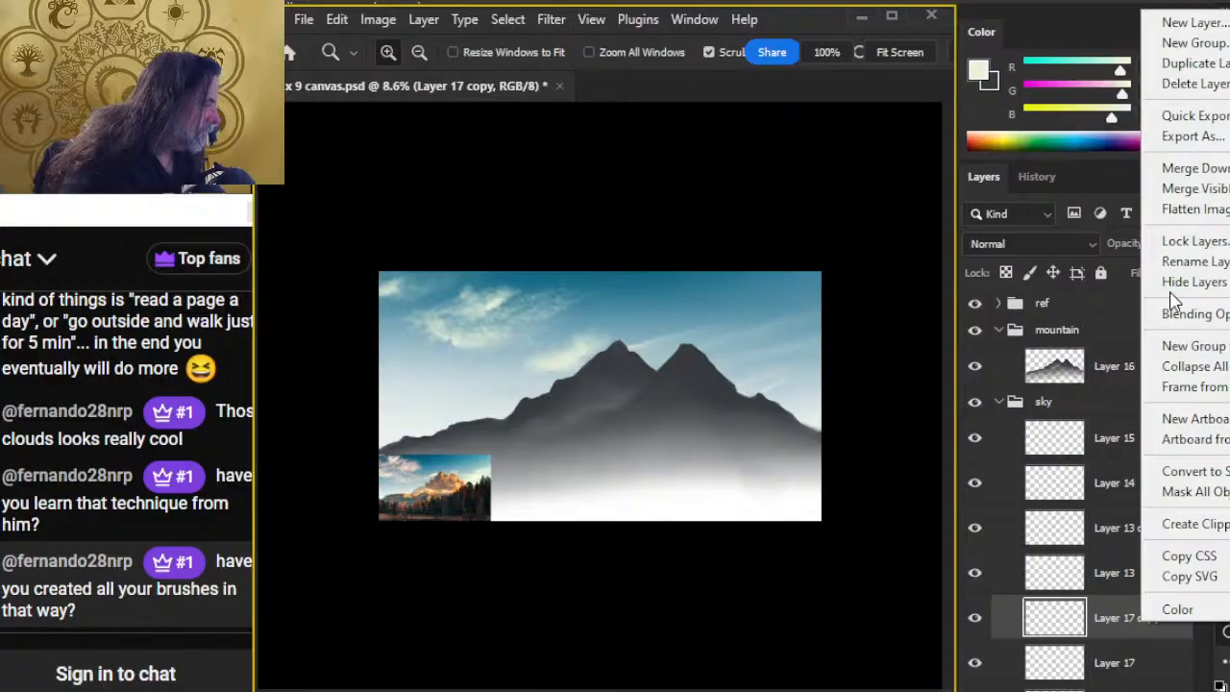
pyautogui.click(1191, 168)
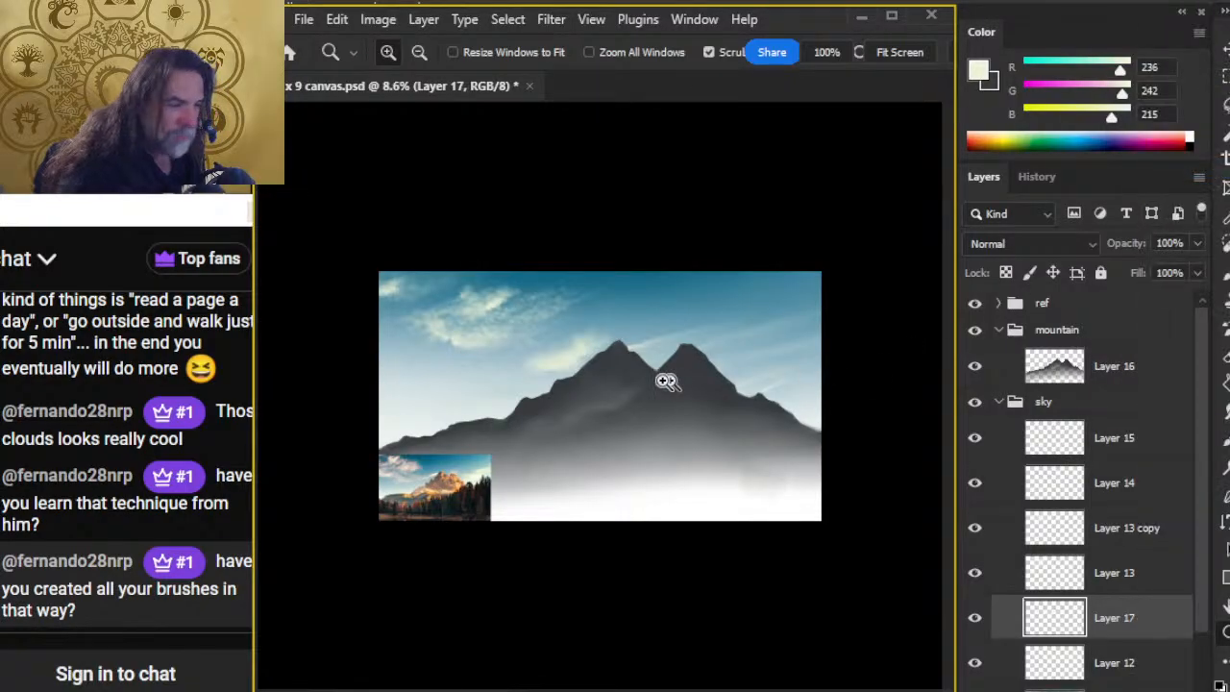
# Step: Examine the painted mountains as a whole and up close, and study the sunlit rock peaks in the reference photo
pyautogui.press('e')
pyautogui.press('r')
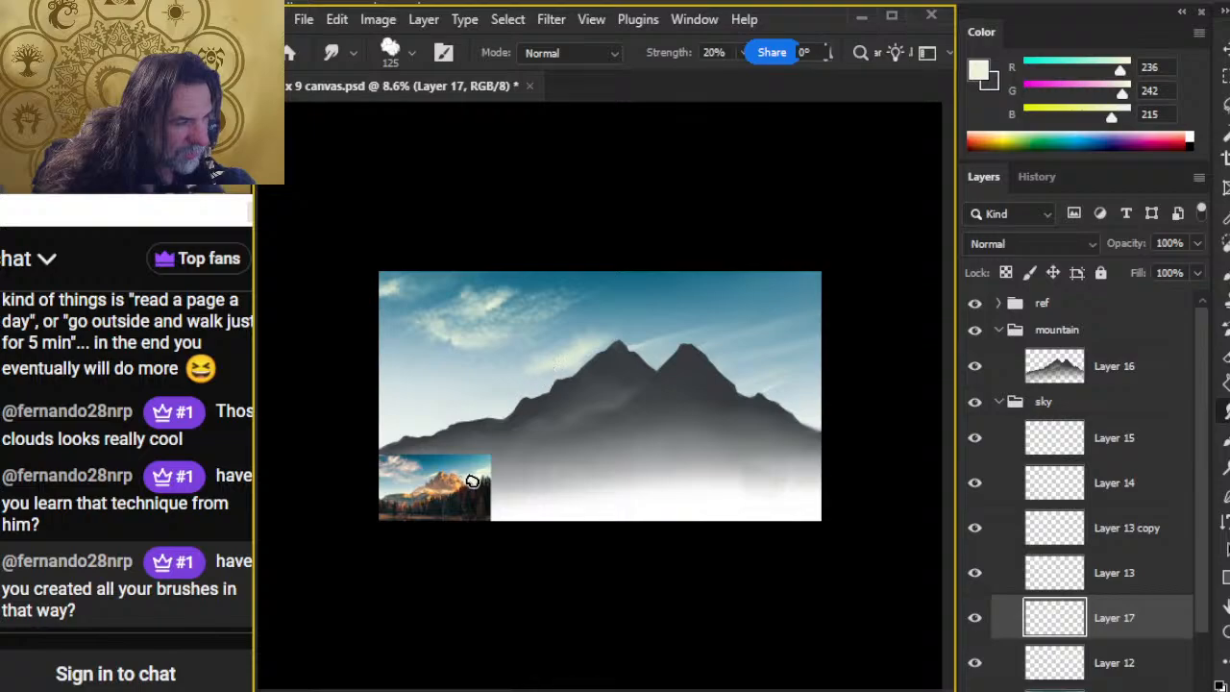
pyautogui.press('z')
pyautogui.moveTo(516, 398); pyautogui.dragTo(596, 457)
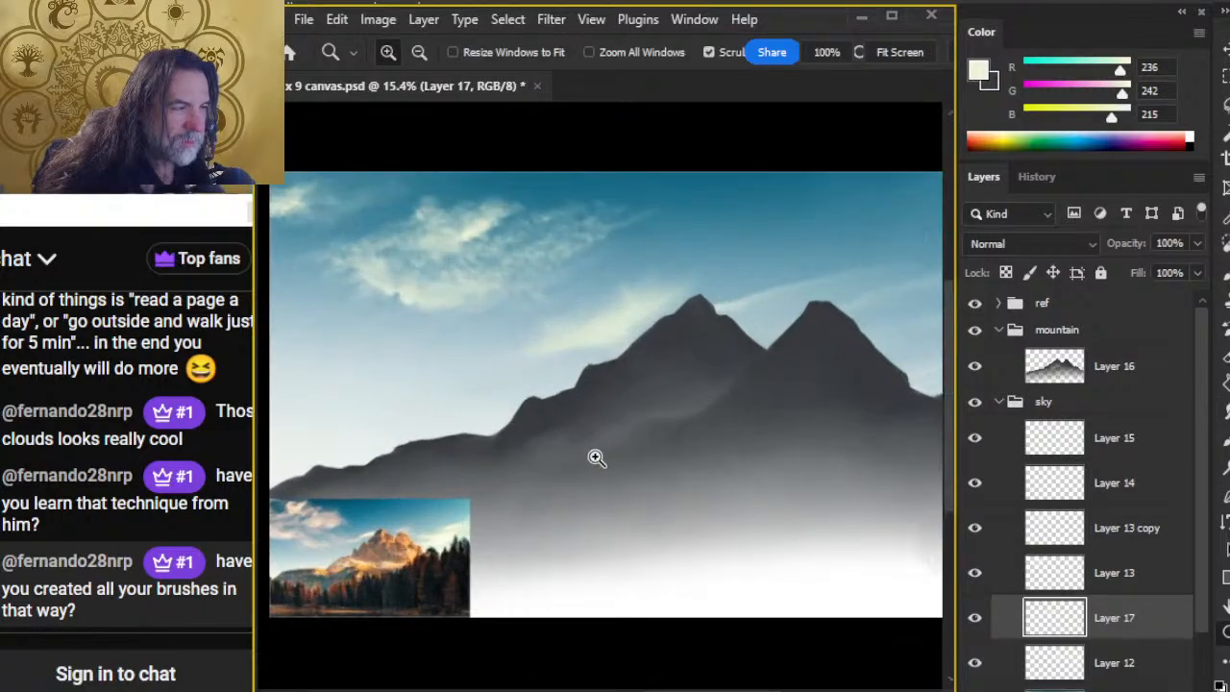
pyautogui.moveTo(697, 481); pyautogui.dragTo(662, 590)
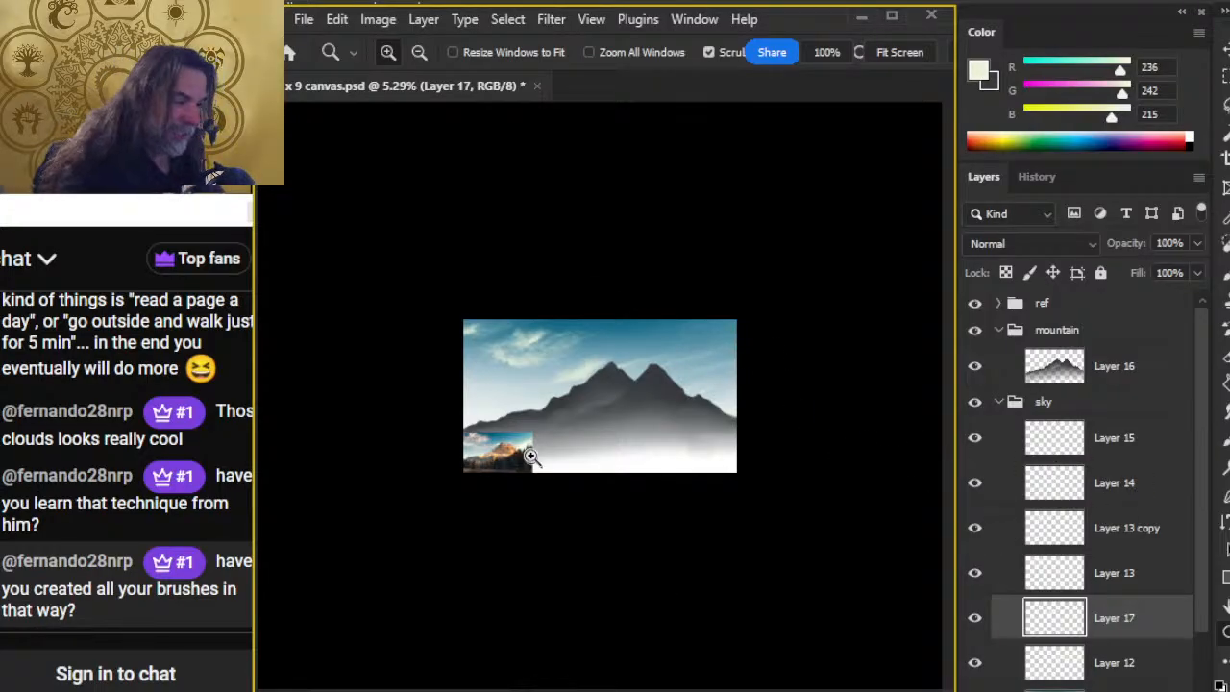
pyautogui.moveTo(682, 425); pyautogui.dragTo(715, 424)
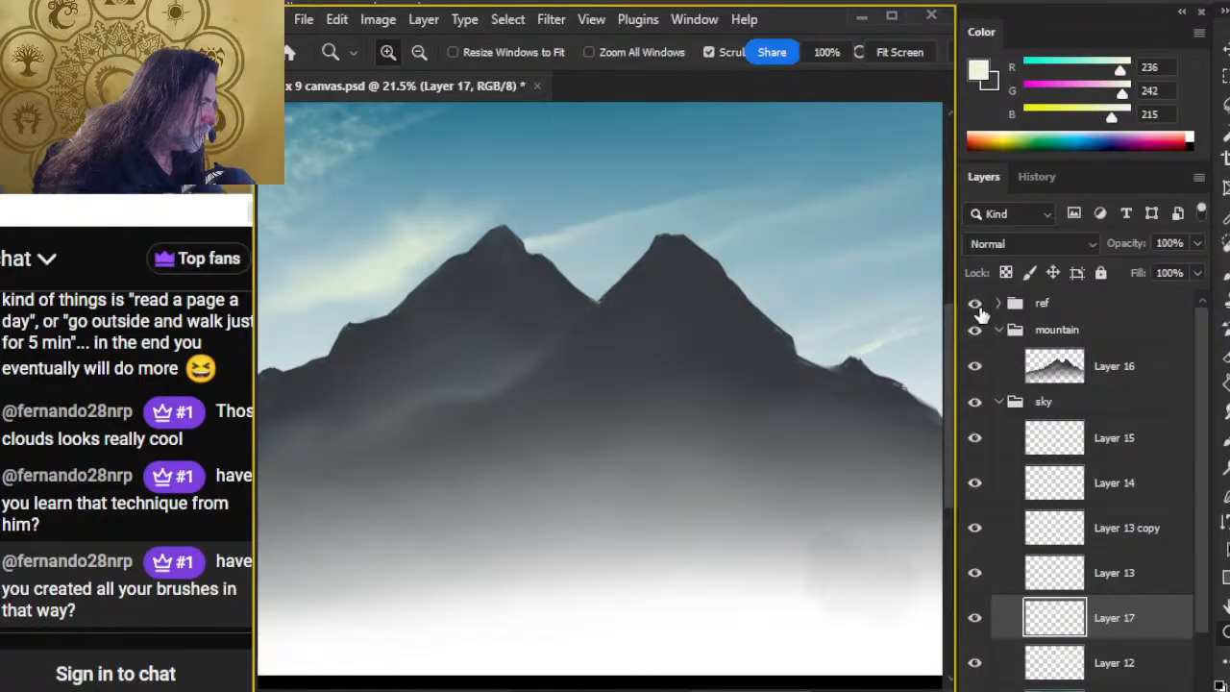
pyautogui.moveTo(674, 408); pyautogui.dragTo(931, 236)
pyautogui.moveTo(445, 430); pyautogui.dragTo(567, 397)
pyautogui.moveTo(456, 371); pyautogui.dragTo(594, 461)
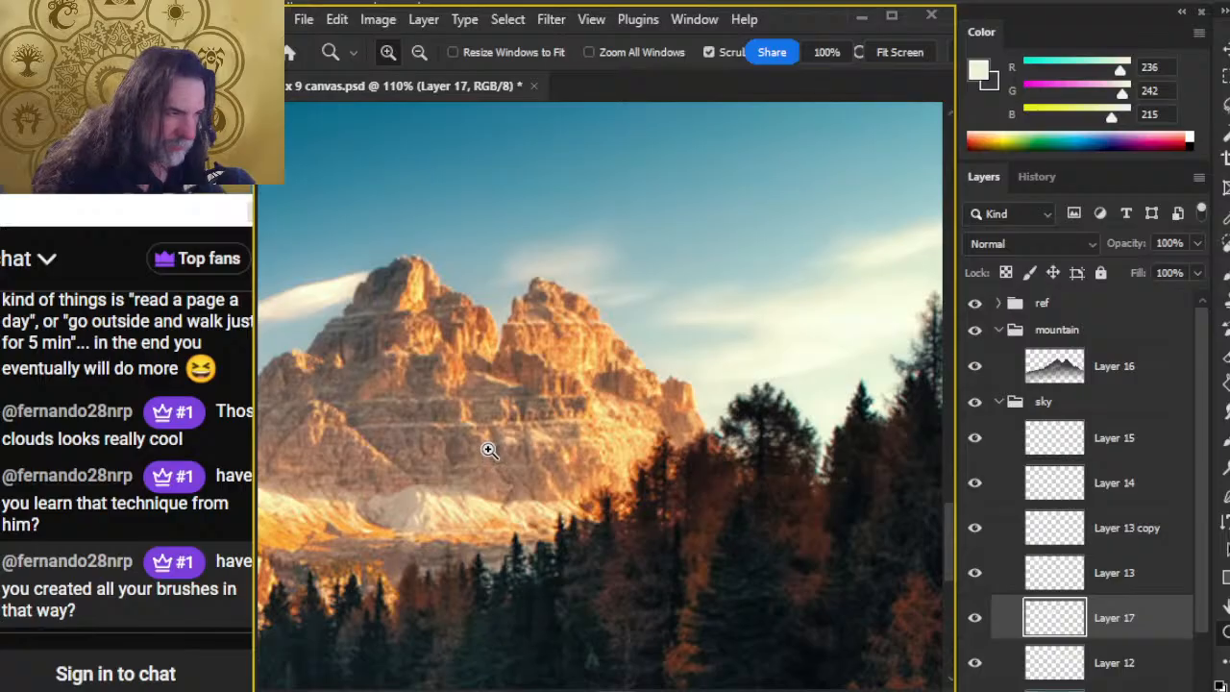
# Step: Sample a tan rock colour (RGB 172, 121, 94) from the reference photo's mountain as the brush colour
pyautogui.press('b')
pyautogui.keyDown('alt'); pyautogui.click(404, 323); pyautogui.keyUp('alt')
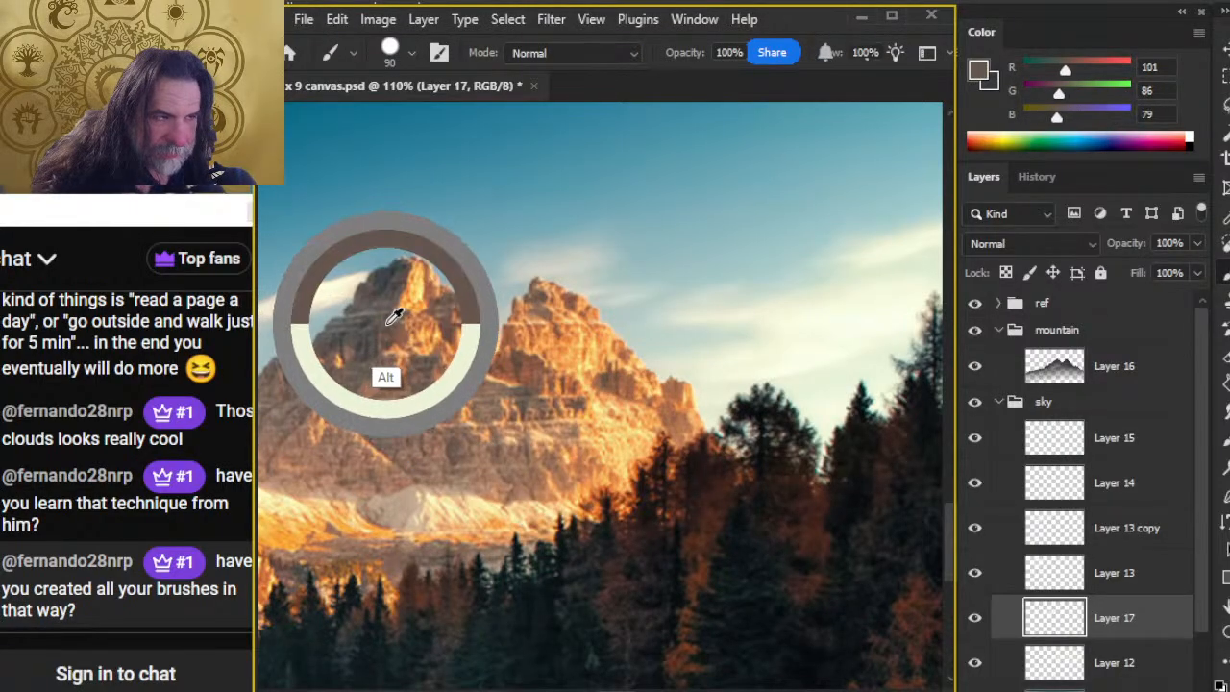
pyautogui.press('z')
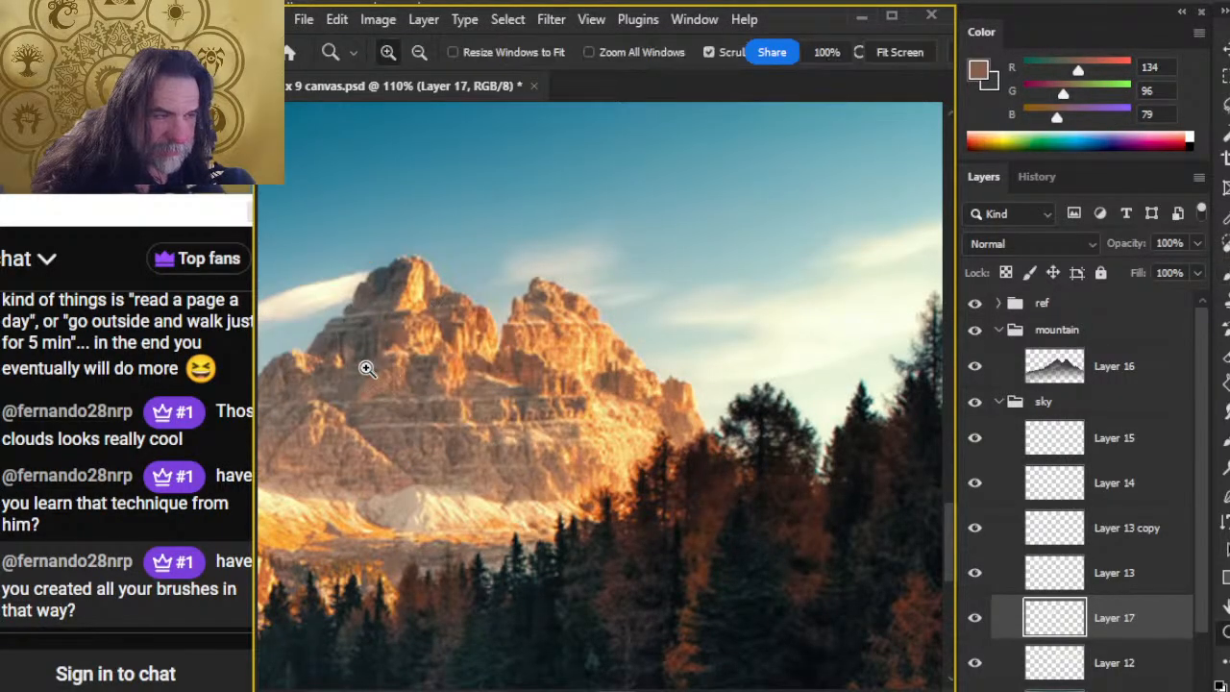
pyautogui.moveTo(365, 365); pyautogui.dragTo(462, 366)
pyautogui.press('b')
pyautogui.keyDown('alt'); pyautogui.click(423, 407); pyautogui.keyUp('alt')
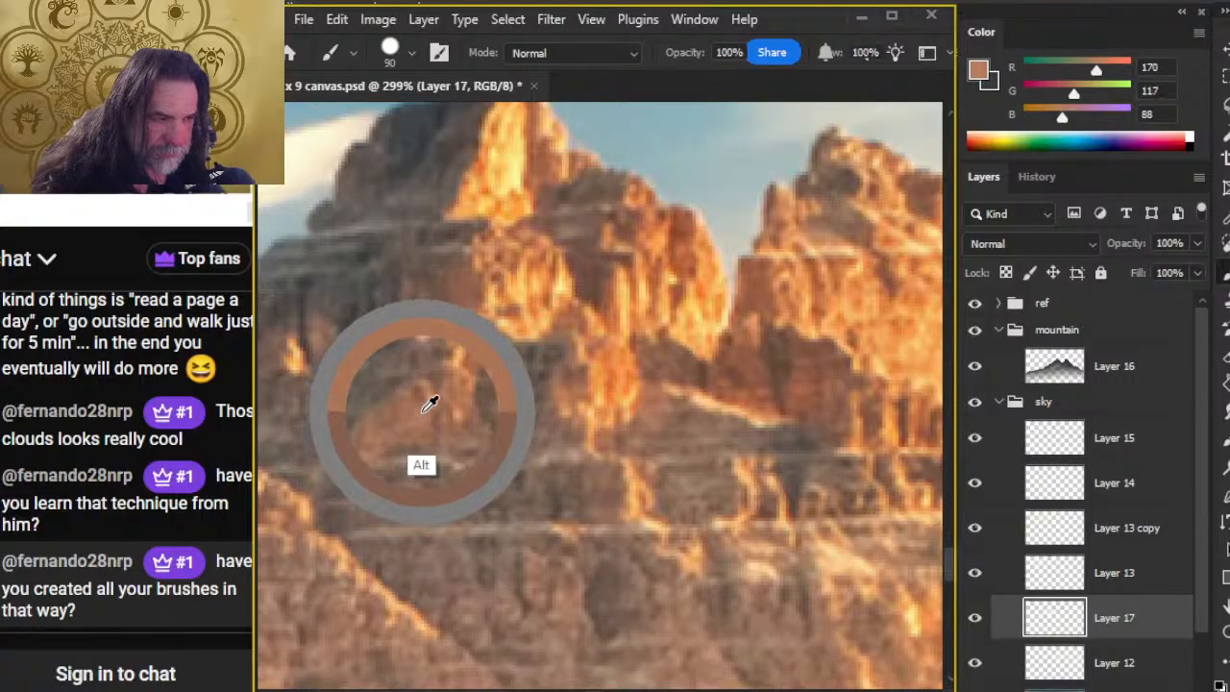
pyautogui.keyDown('alt'); pyautogui.click(356, 308); pyautogui.keyUp('alt')
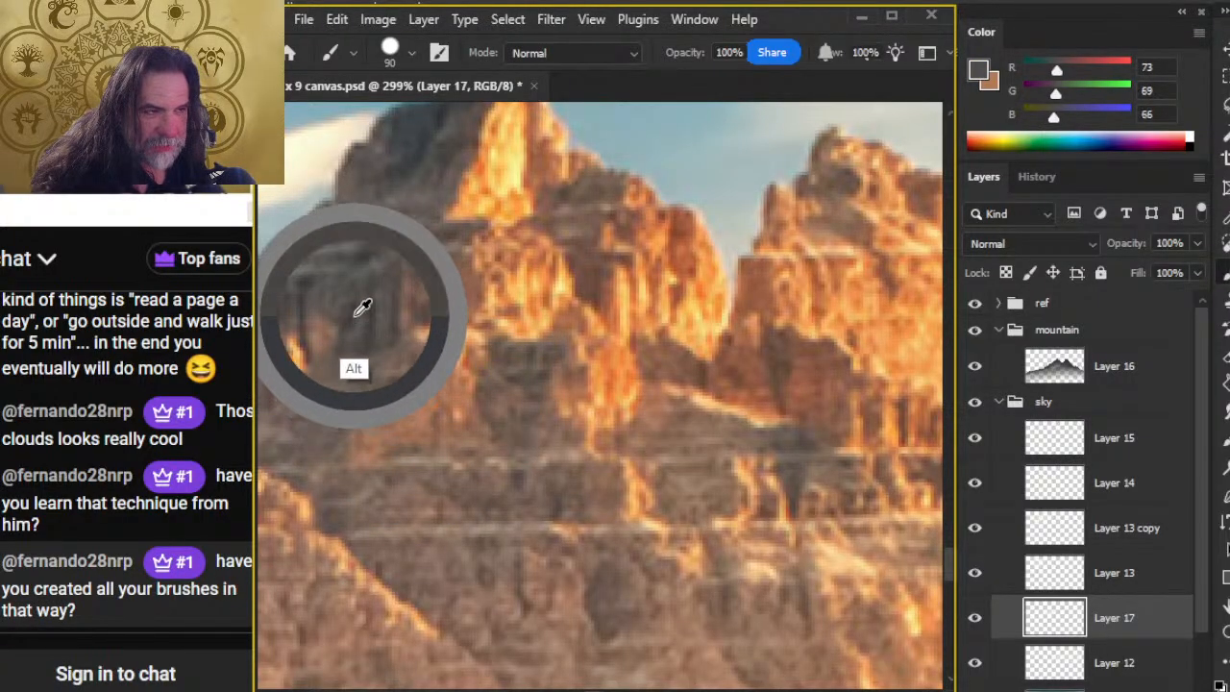
pyautogui.keyDown('alt'); pyautogui.click(424, 397); pyautogui.keyUp('alt')
pyautogui.keyDown('alt'); pyautogui.click(425, 404); pyautogui.keyUp('alt')
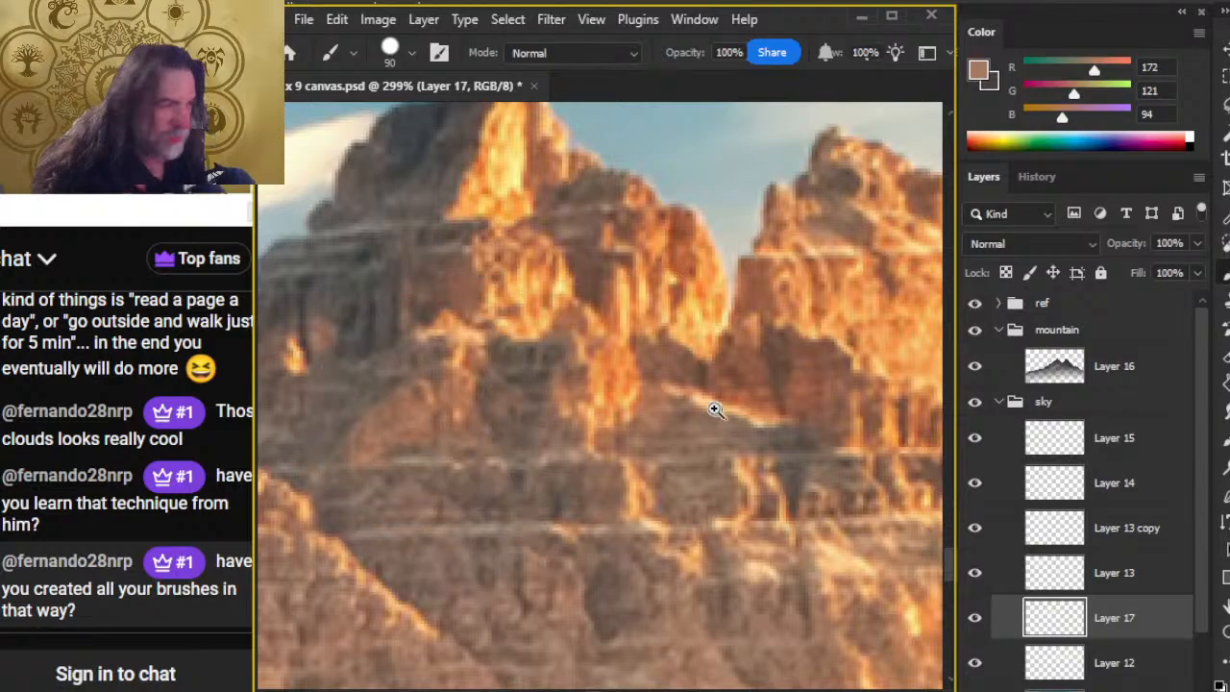
# Step: Add a new layer above Layer 16 in the mountain group and activate the Brush tool
pyautogui.press('z')
pyautogui.moveTo(751, 413); pyautogui.dragTo(635, 424)
pyautogui.moveTo(686, 557); pyautogui.dragTo(398, 586)
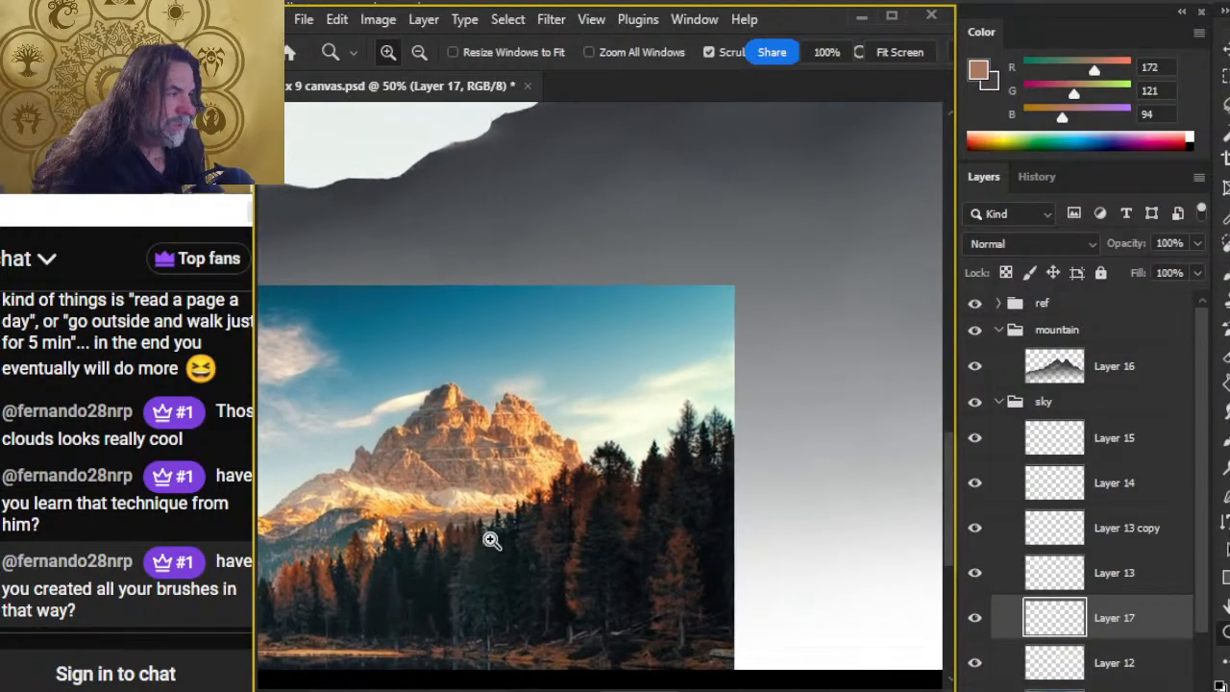
pyautogui.moveTo(774, 419); pyautogui.dragTo(663, 424)
pyautogui.click(1080, 384)
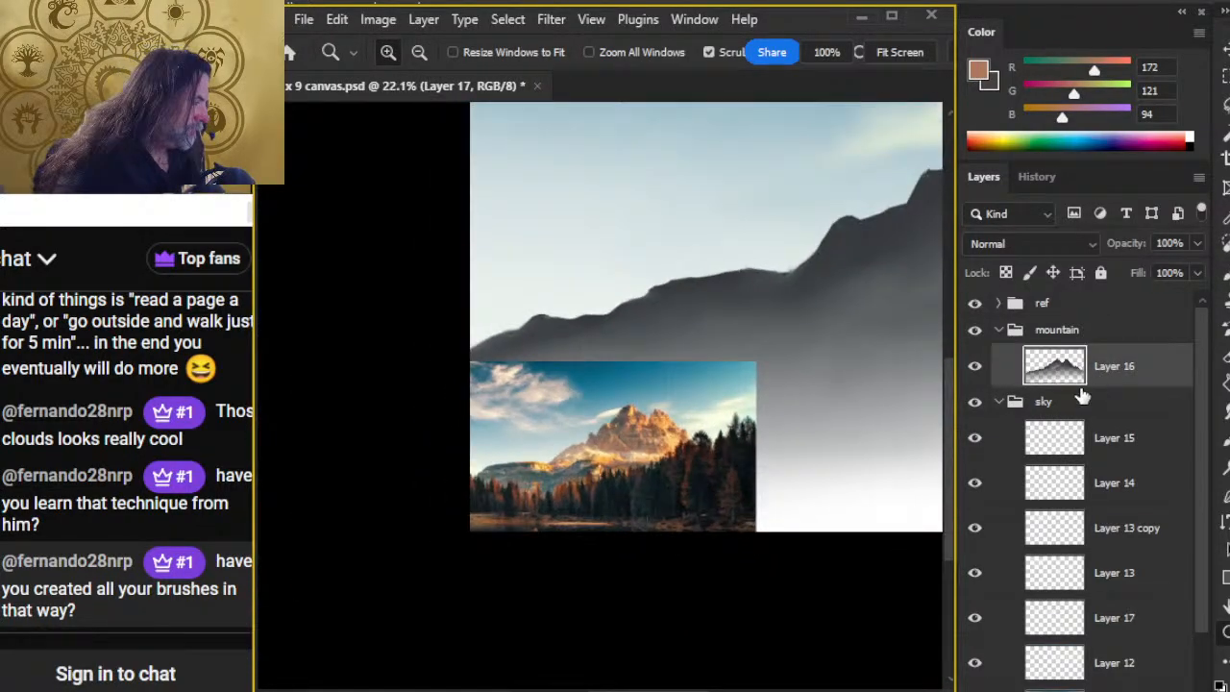
pyautogui.click(999, 403)
pyautogui.hotkey('ctrl', 'shift', 'alt', 'n')
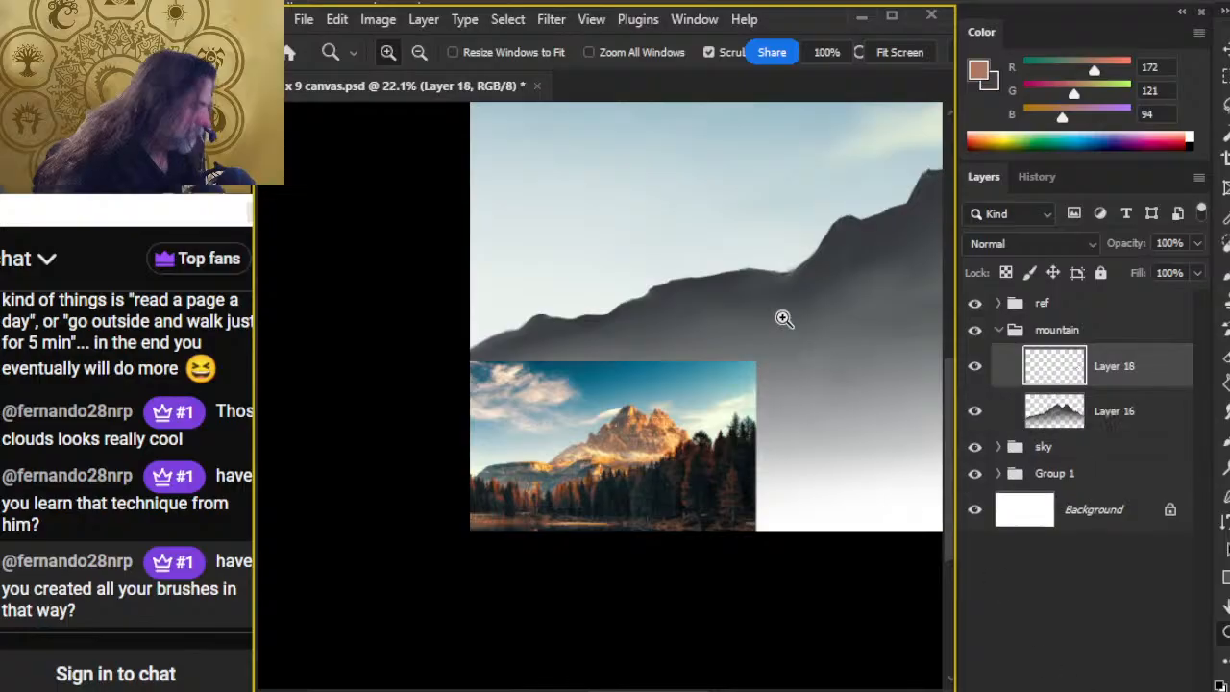
pyautogui.press('b')
pyautogui.click(736, 304)
pyautogui.moveTo(807, 365)
pyautogui.mouseDown()
pyautogui.moveTo(619, 449)
pyautogui.moveTo(485, 542)
pyautogui.mouseUp()
pyautogui.click(731, 286)
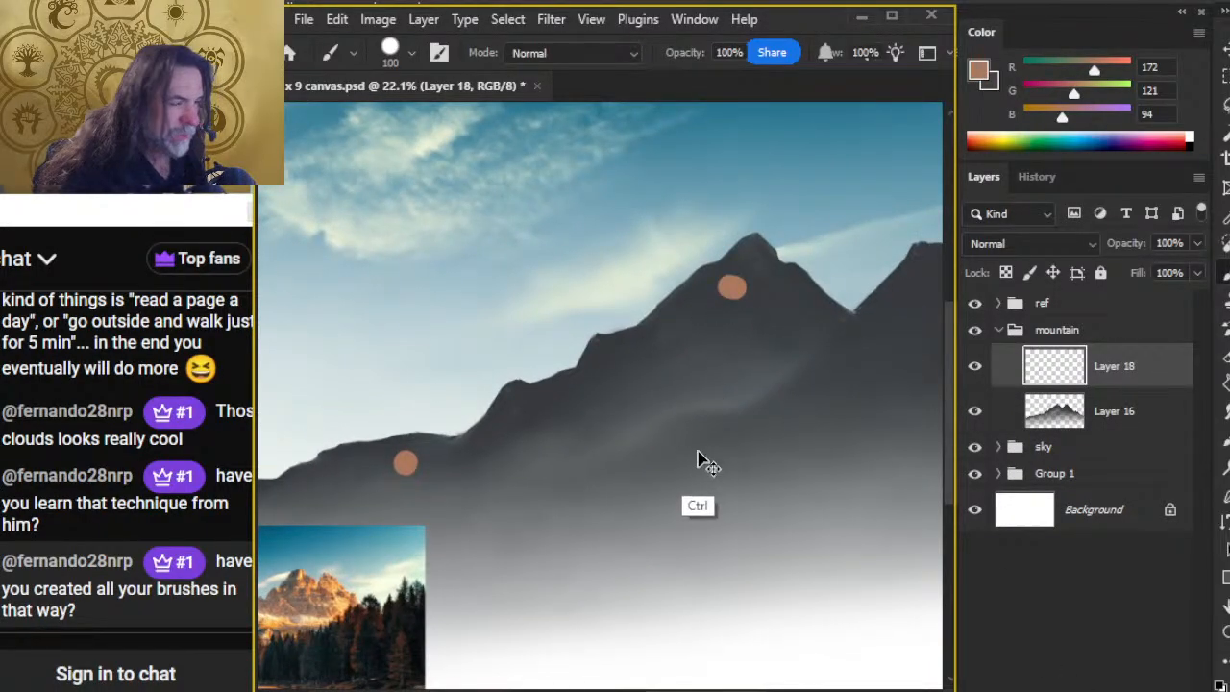
pyautogui.hotkey('ctrl', 'z')
pyautogui.hotkey('ctrl', 'z')
# Step: Paint tan rock texture just below the left peak's summit on Layer 18 with the Mountain Chisel brush at 100 px
pyautogui.moveTo(721, 342); pyautogui.dragTo(631, 324)
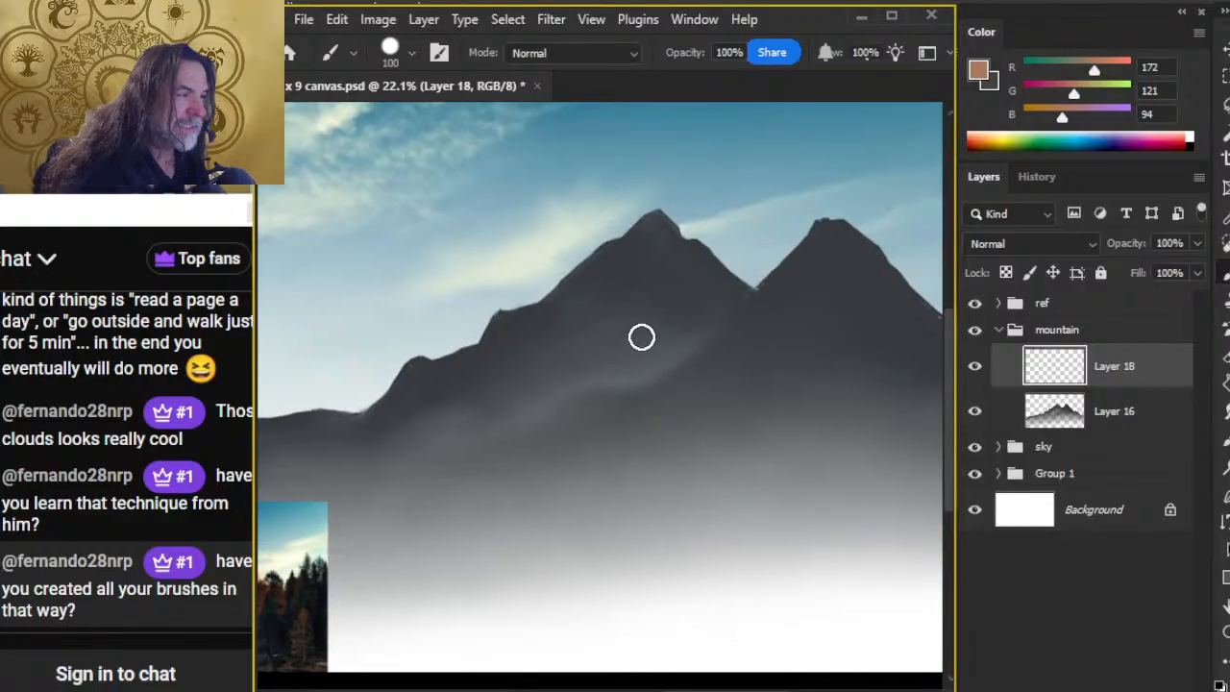
pyautogui.moveTo(571, 483)
pyautogui.mouseDown()
pyautogui.moveTo(796, 404)
pyautogui.moveTo(648, 450)
pyautogui.moveTo(608, 482)
pyautogui.mouseUp()
pyautogui.rightClick(735, 267)
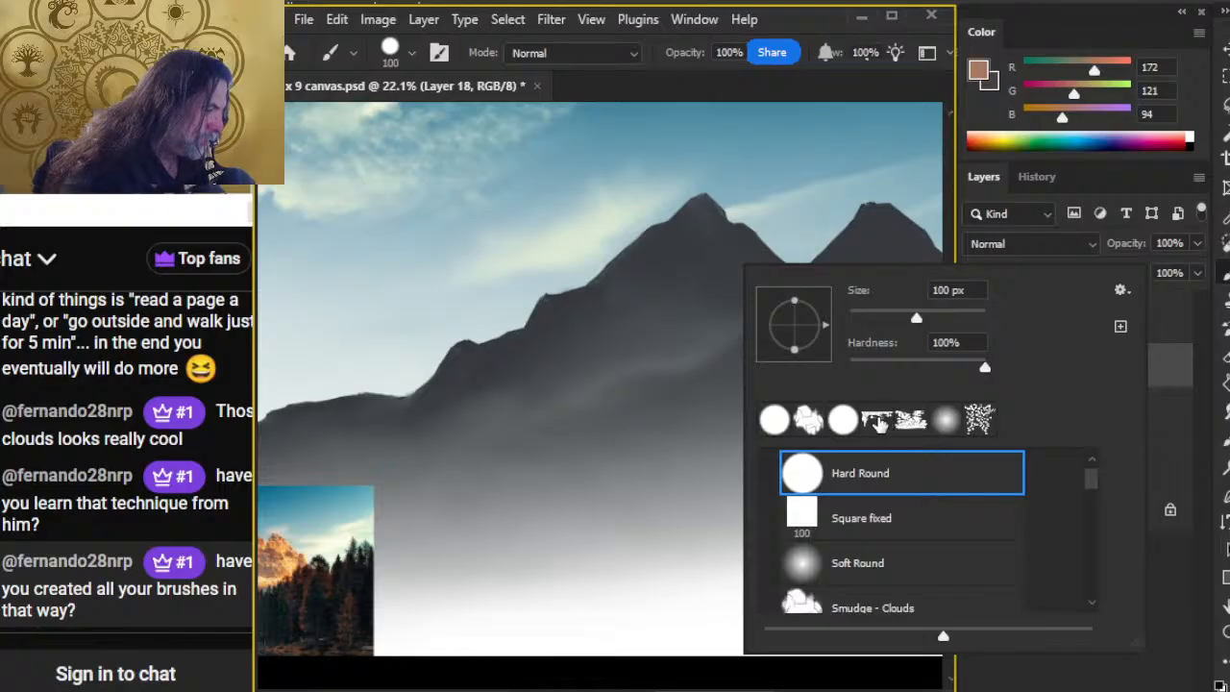
pyautogui.click(877, 420)
pyautogui.click(804, 93)
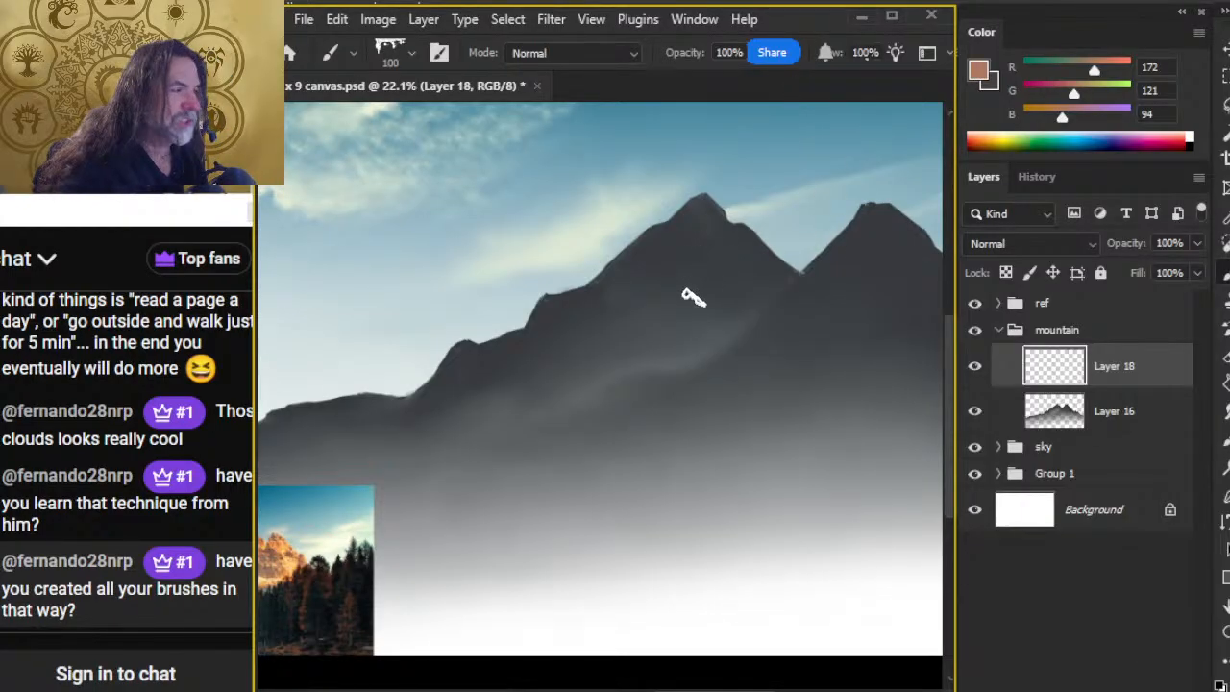
pyautogui.hotkey('ctrl', 'space')
pyautogui.moveTo(712, 240)
pyautogui.mouseDown()
pyautogui.moveTo(748, 251)
pyautogui.moveTo(744, 279)
pyautogui.mouseUp()
pyautogui.hotkey('ctrl', 'z')
pyautogui.hotkey('ctrl', 'space')
pyautogui.moveTo(704, 313)
pyautogui.mouseDown()
pyautogui.moveTo(678, 356)
pyautogui.moveTo(611, 403)
pyautogui.mouseUp()
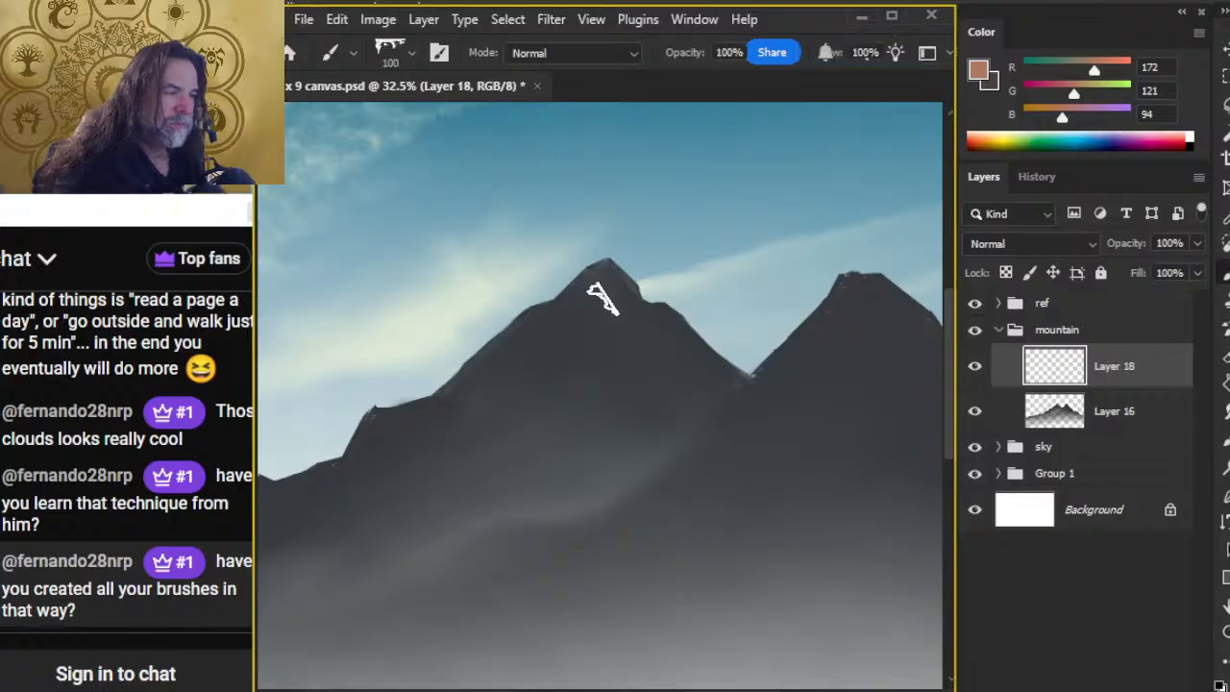
pyautogui.moveTo(587, 317)
pyautogui.mouseDown()
pyautogui.moveTo(627, 339)
pyautogui.moveTo(609, 333)
pyautogui.moveTo(612, 349)
pyautogui.moveTo(641, 337)
pyautogui.moveTo(643, 354)
pyautogui.moveTo(583, 325)
pyautogui.mouseUp()
pyautogui.moveTo(594, 369)
pyautogui.mouseDown()
pyautogui.moveTo(628, 373)
pyautogui.moveTo(643, 362)
pyautogui.moveTo(613, 374)
pyautogui.mouseUp()
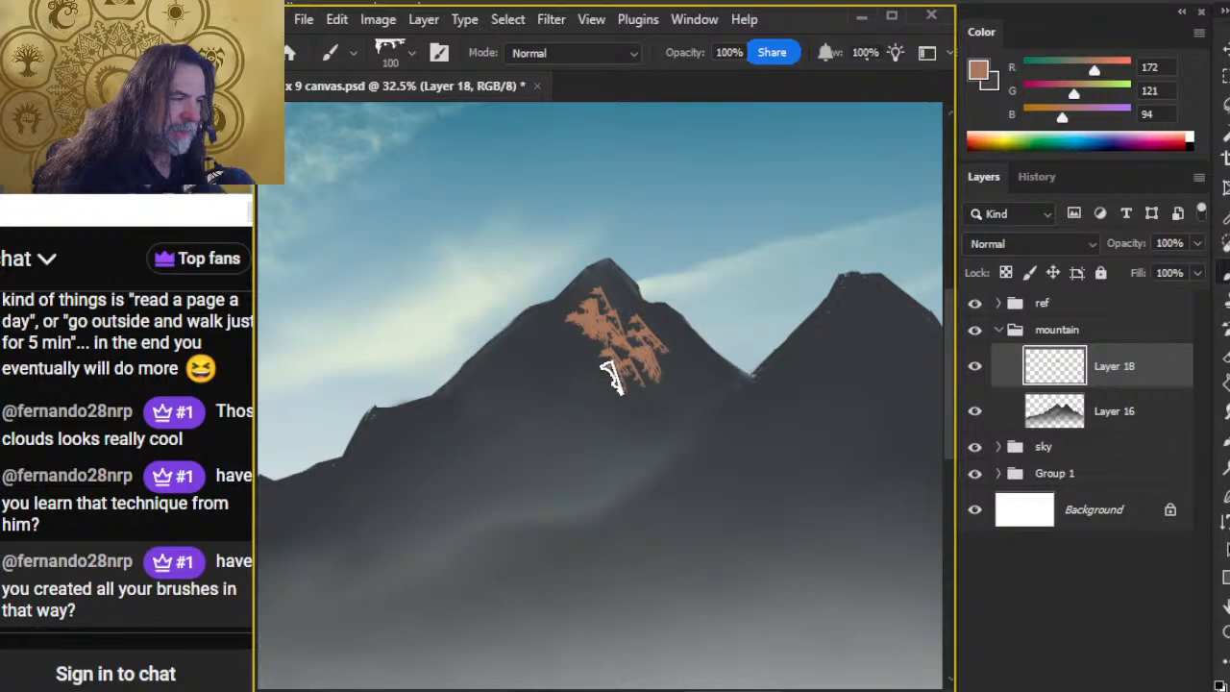
# Step: Check the reference photo, and set the eraser tip to Mountain Razor
pyautogui.moveTo(520, 520); pyautogui.dragTo(875, 197)
pyautogui.press('z')
pyautogui.moveTo(399, 384)
pyautogui.mouseDown()
pyautogui.moveTo(521, 433)
pyautogui.moveTo(573, 409)
pyautogui.moveTo(452, 414)
pyautogui.mouseUp()
pyautogui.moveTo(700, 314); pyautogui.dragTo(346, 485)
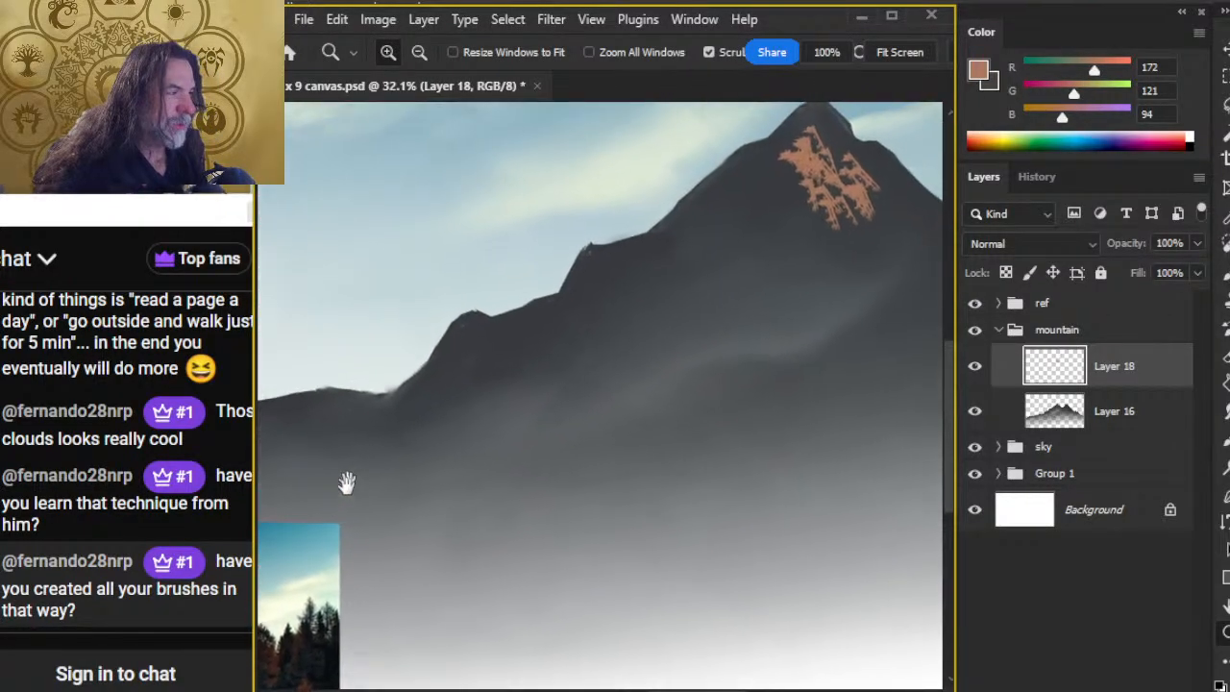
pyautogui.moveTo(793, 290); pyautogui.dragTo(613, 363)
pyautogui.press('e')
pyautogui.rightClick(622, 285)
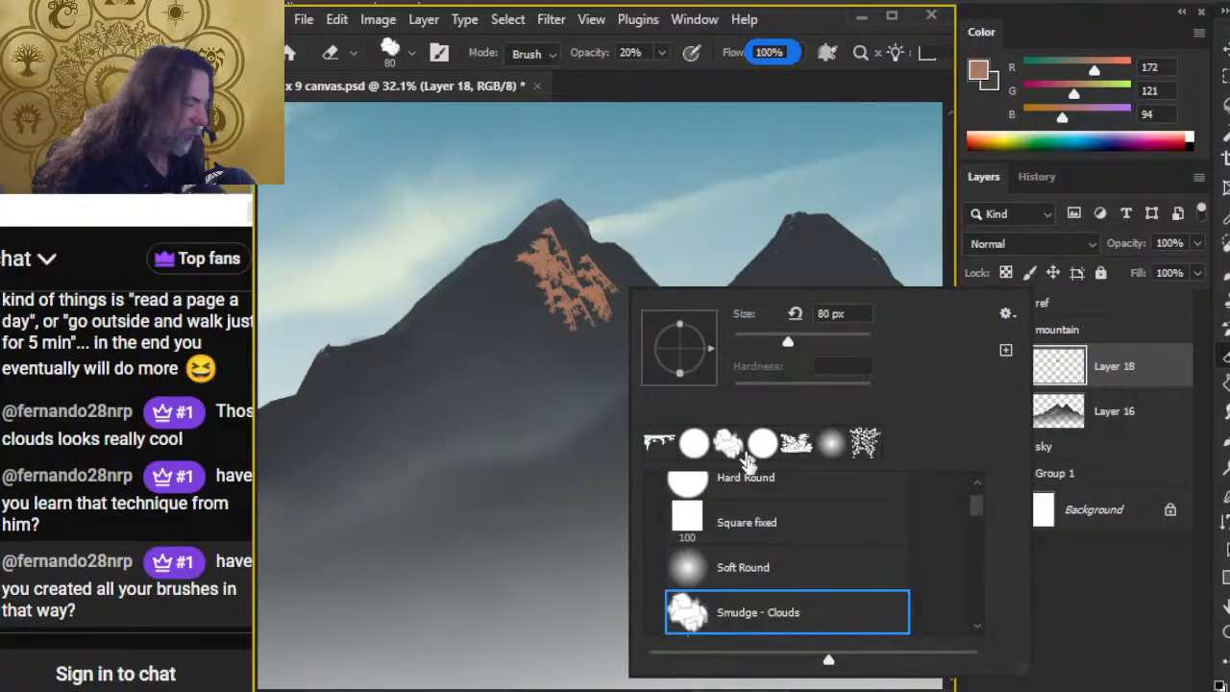
pyautogui.click(972, 517)
pyautogui.click(766, 615)
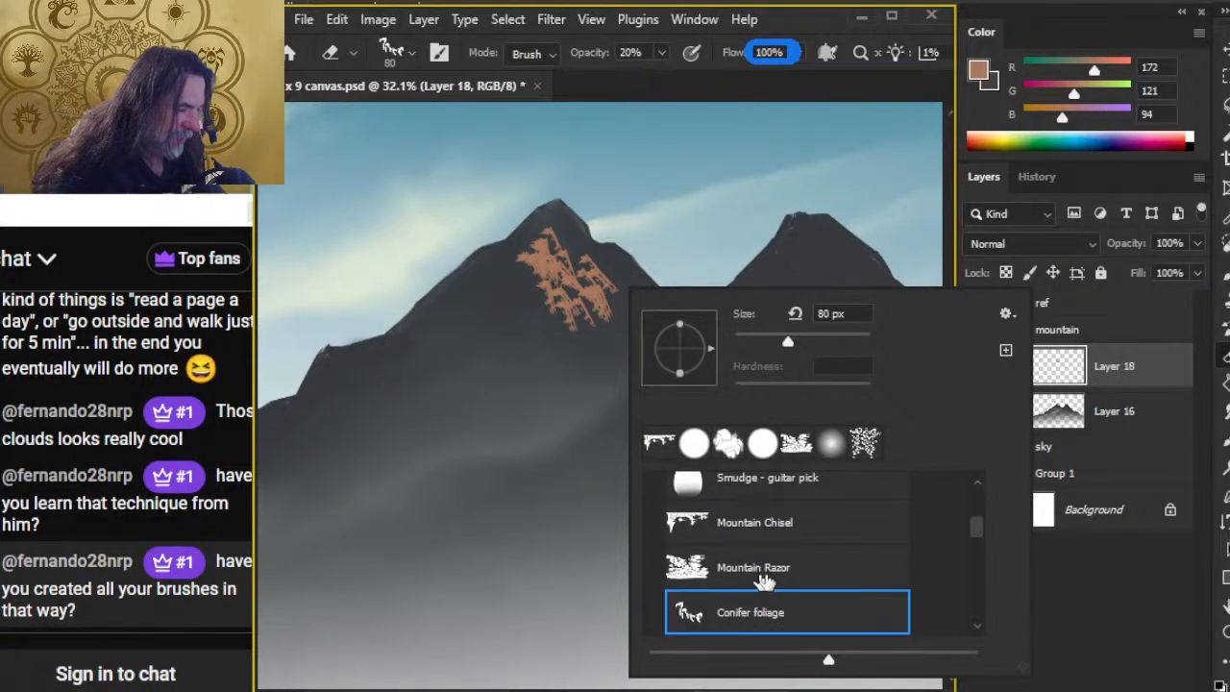
pyautogui.click(764, 576)
pyautogui.click(646, 92)
# Step: Carve dark gaps into the tan strokes on the left peak with the Mountain Razor eraser at 100% opacity, reduced to 100 px
pyautogui.press(']')
pyautogui.press(']')
pyautogui.press(']')
pyautogui.press(']')
pyautogui.press(']')
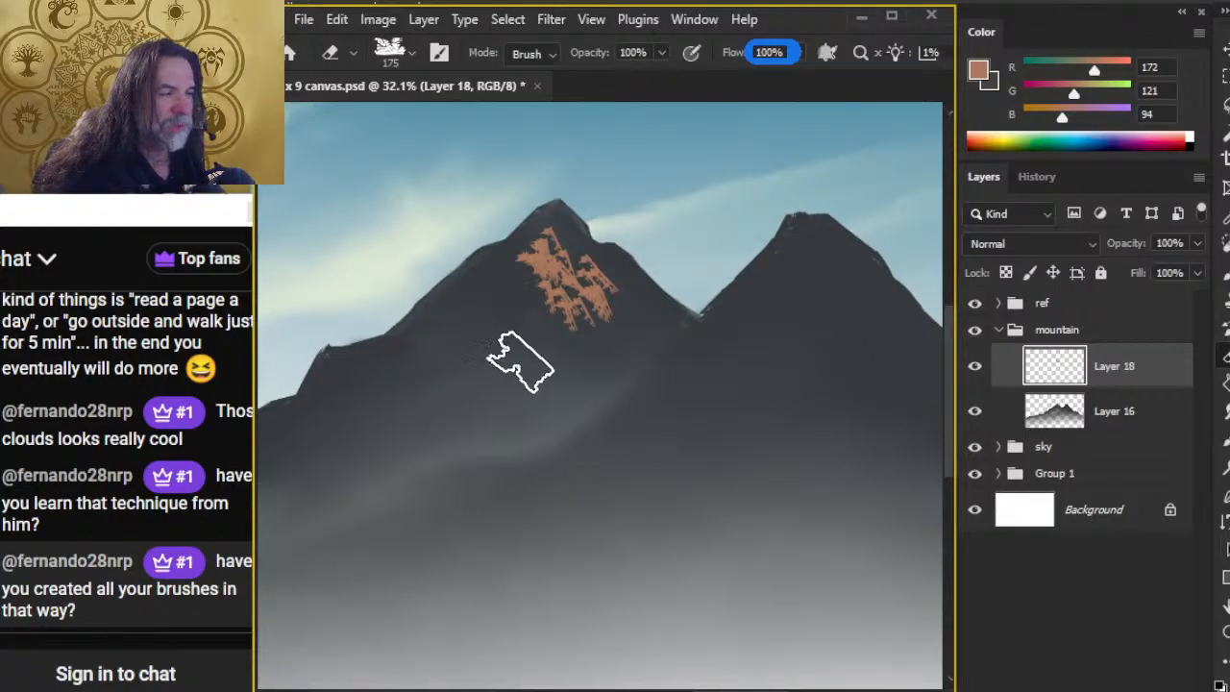
pyautogui.press('[')
pyautogui.press('[')
pyautogui.press('[')
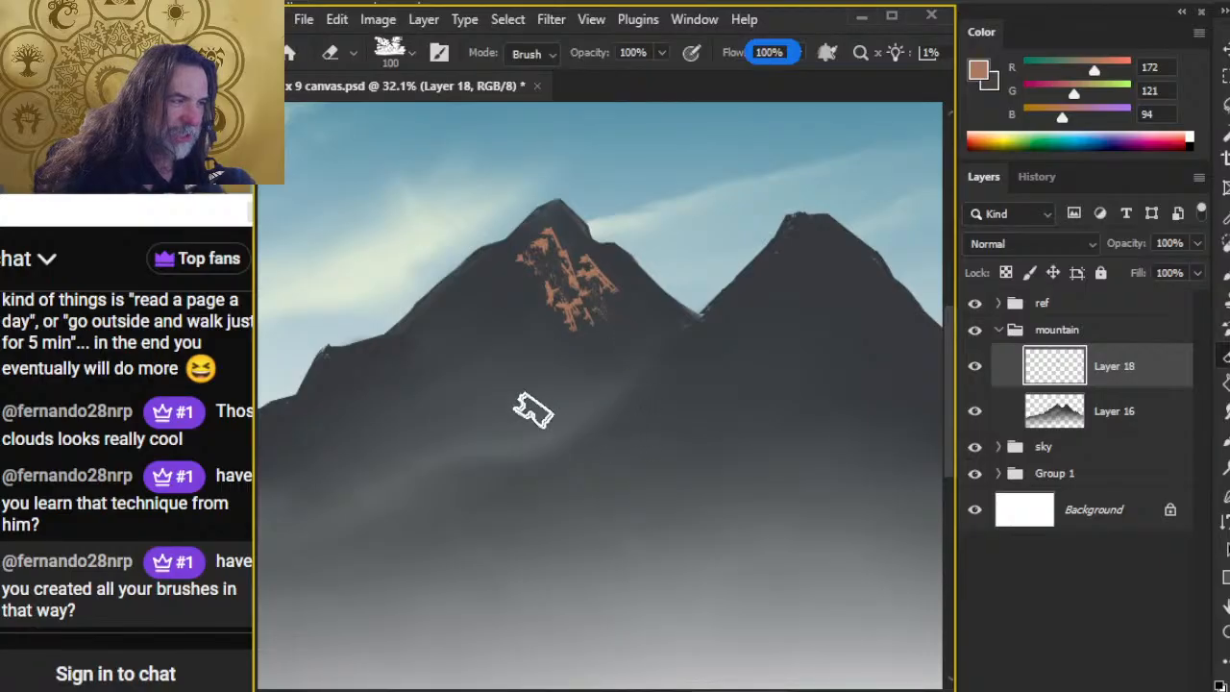
# Step: Extend the tan rock texture down the left peak's face and along its right slope, enlarging the Mountain Chisel brush to 125 px
pyautogui.press('b')
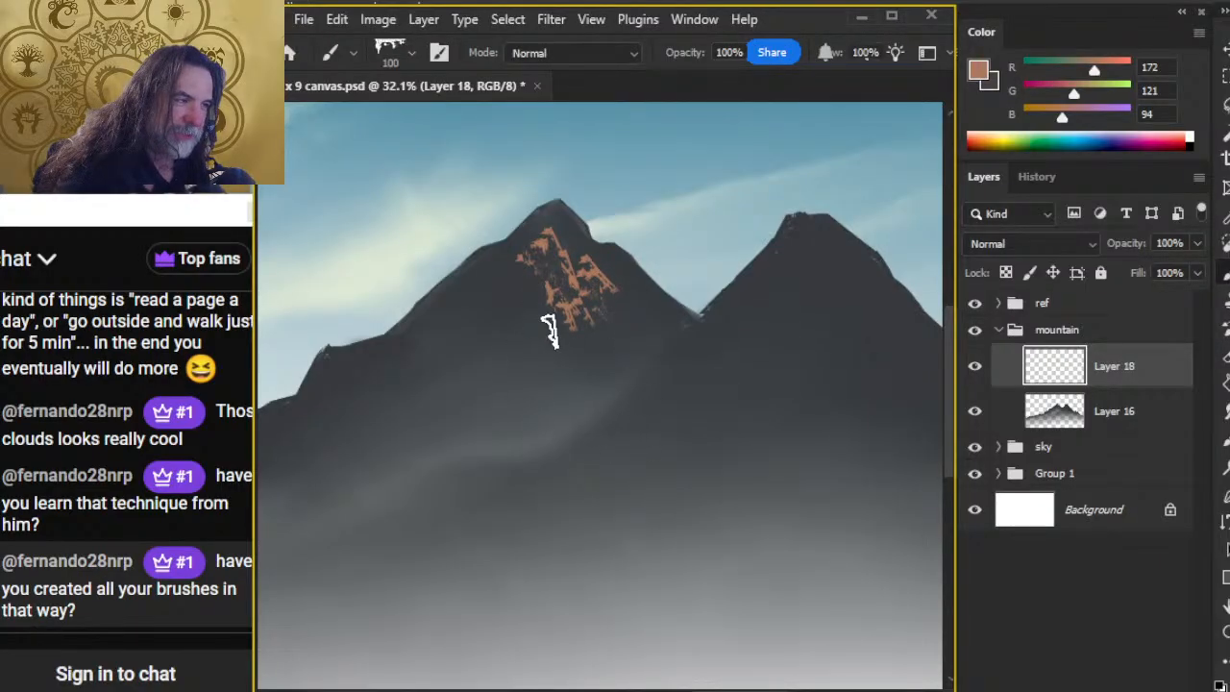
pyautogui.moveTo(577, 341); pyautogui.dragTo(580, 346)
pyautogui.press(']')
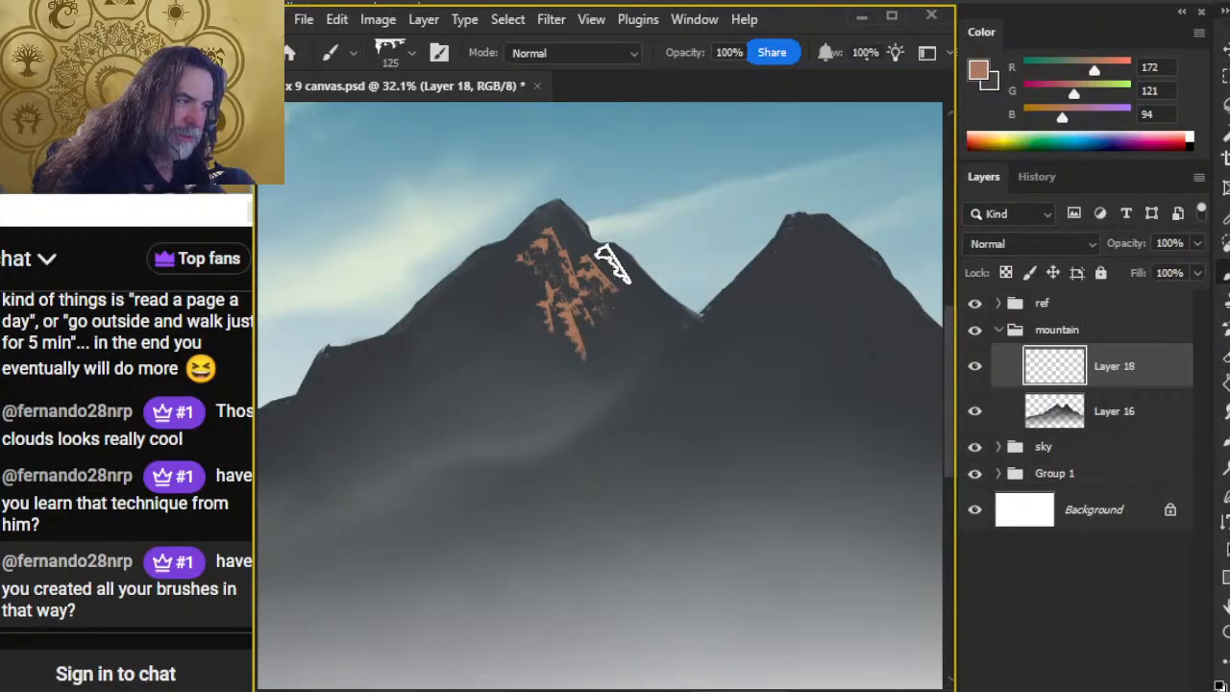
pyautogui.moveTo(612, 262)
pyautogui.mouseDown()
pyautogui.moveTo(671, 305)
pyautogui.moveTo(624, 299)
pyautogui.moveTo(630, 288)
pyautogui.moveTo(661, 312)
pyautogui.mouseUp()
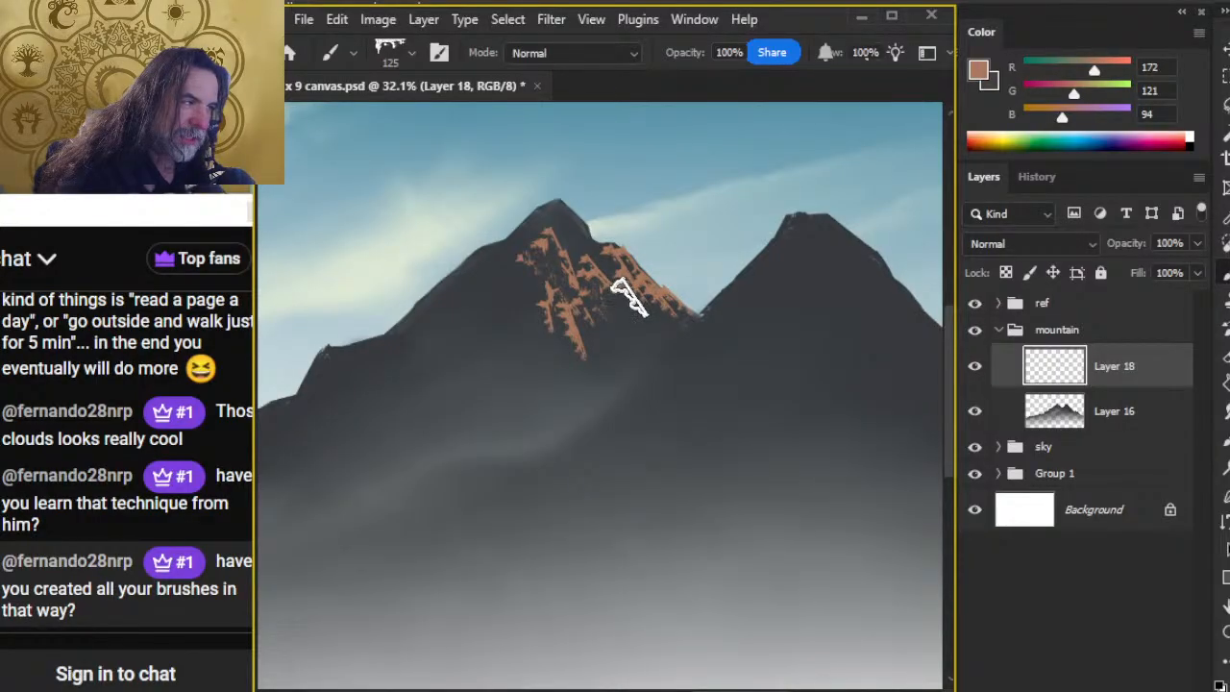
# Step: Refine the right slope's tan texture by alternating 100 px Mountain Razor erasing with 125 px Mountain Chisel strokes
pyautogui.press('e')
pyautogui.moveTo(581, 306)
pyautogui.mouseDown()
pyautogui.moveTo(610, 273)
pyautogui.moveTo(652, 337)
pyautogui.moveTo(655, 312)
pyautogui.moveTo(628, 362)
pyautogui.moveTo(620, 295)
pyautogui.mouseUp()
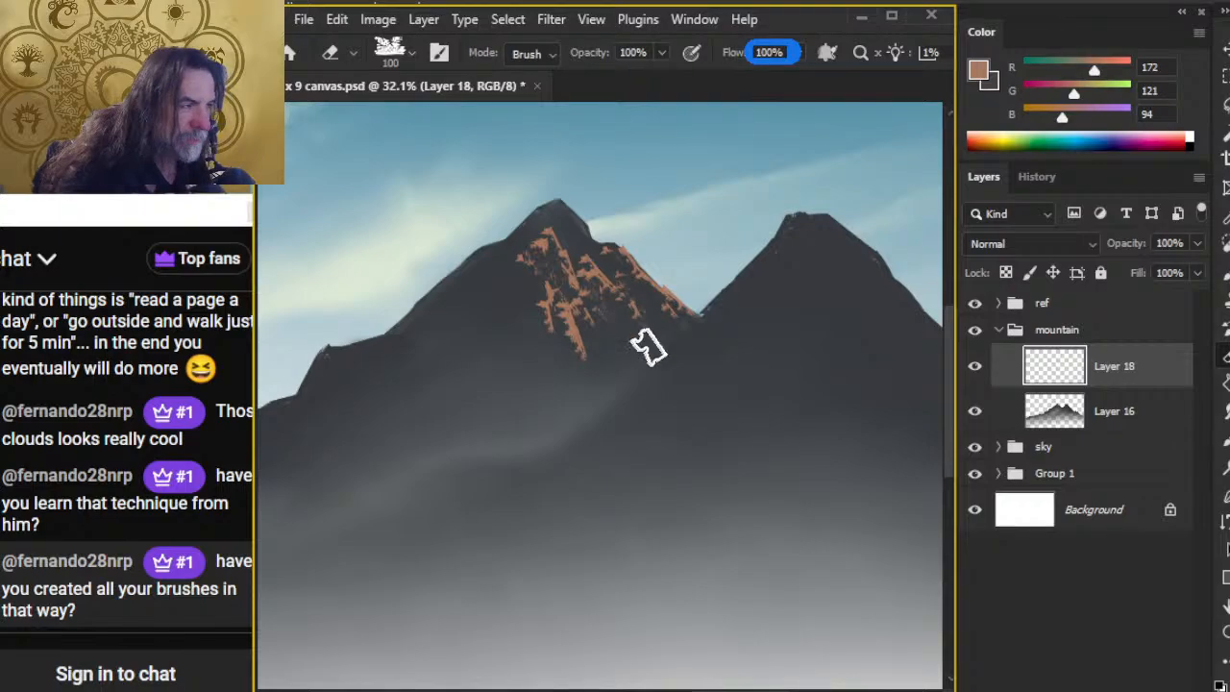
pyautogui.press('b')
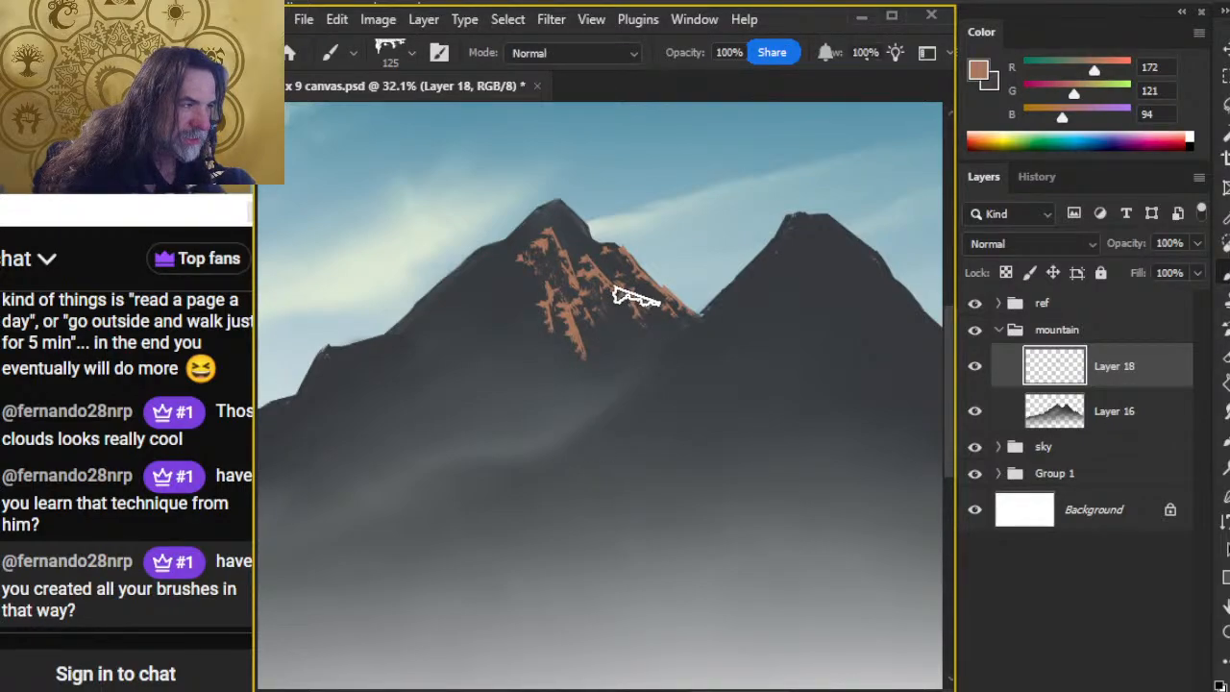
pyautogui.press('e')
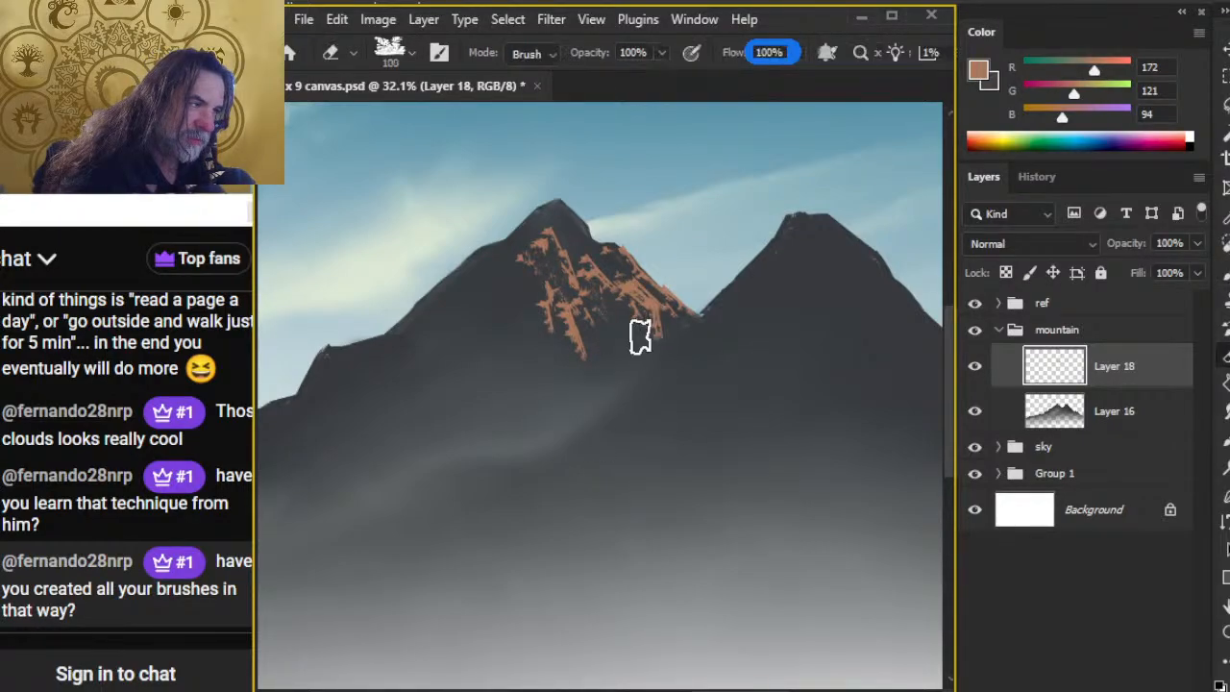
# Step: Paint horizontal tan rock ledges across the lower part of the left peak's highlighted face with the 125 px Mountain Chisel brush
pyautogui.press('b')
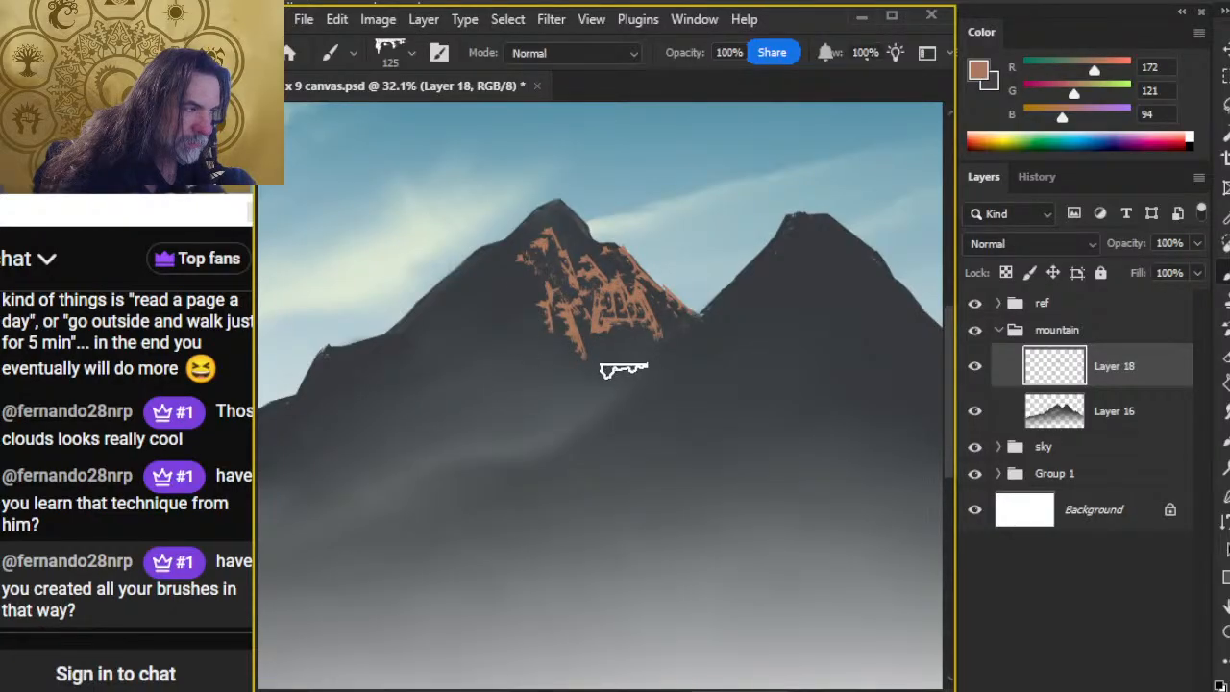
pyautogui.moveTo(625, 371)
pyautogui.mouseDown()
pyautogui.moveTo(599, 336)
pyautogui.moveTo(626, 360)
pyautogui.moveTo(633, 335)
pyautogui.moveTo(618, 389)
pyautogui.moveTo(589, 352)
pyautogui.moveTo(628, 344)
pyautogui.moveTo(626, 362)
pyautogui.moveTo(608, 344)
pyautogui.moveTo(526, 354)
pyautogui.moveTo(542, 338)
pyautogui.moveTo(589, 343)
pyautogui.mouseUp()
pyautogui.press(']')
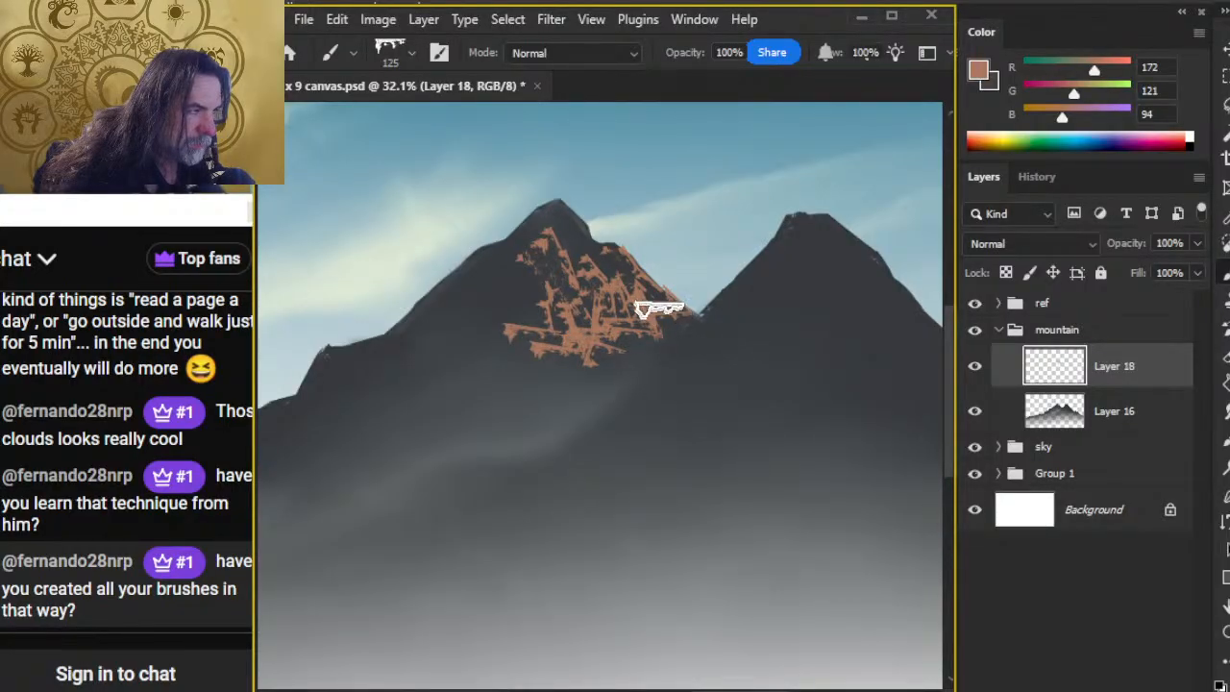
# Step: Extend tan ledges across the left peak's lower right slope and left edge, alternating 100 px Mountain Razor erasing with 125 px Mountain Chisel strokes
pyautogui.press('e')
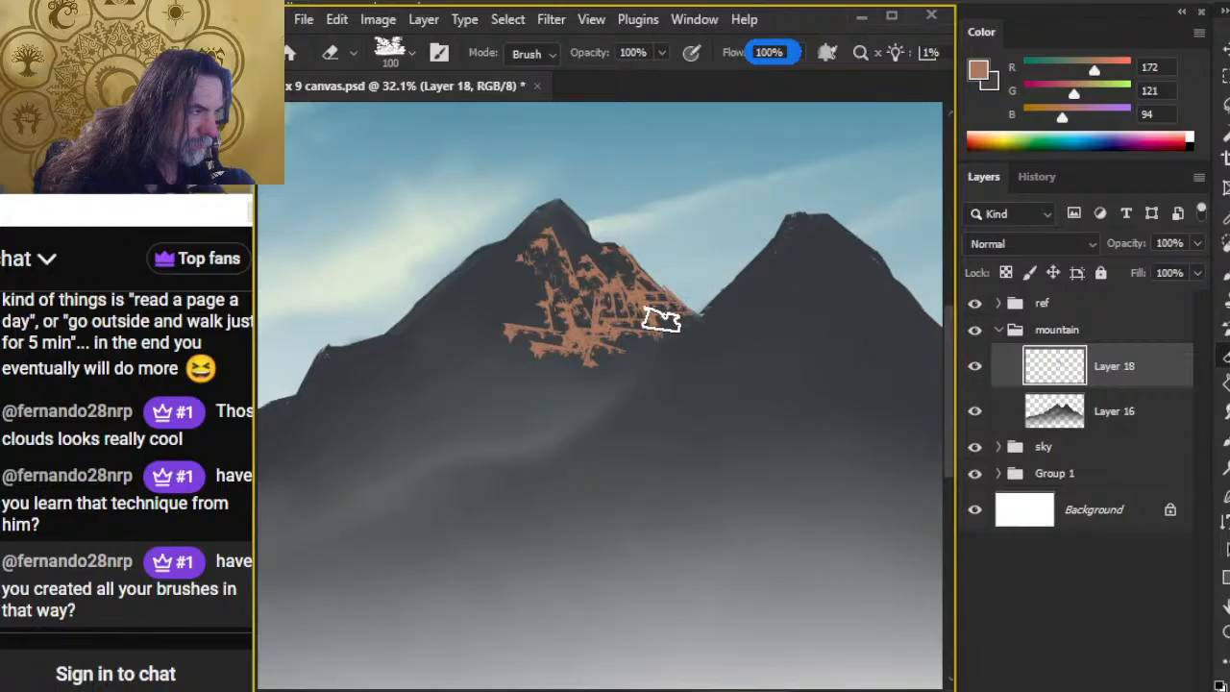
pyautogui.press('b')
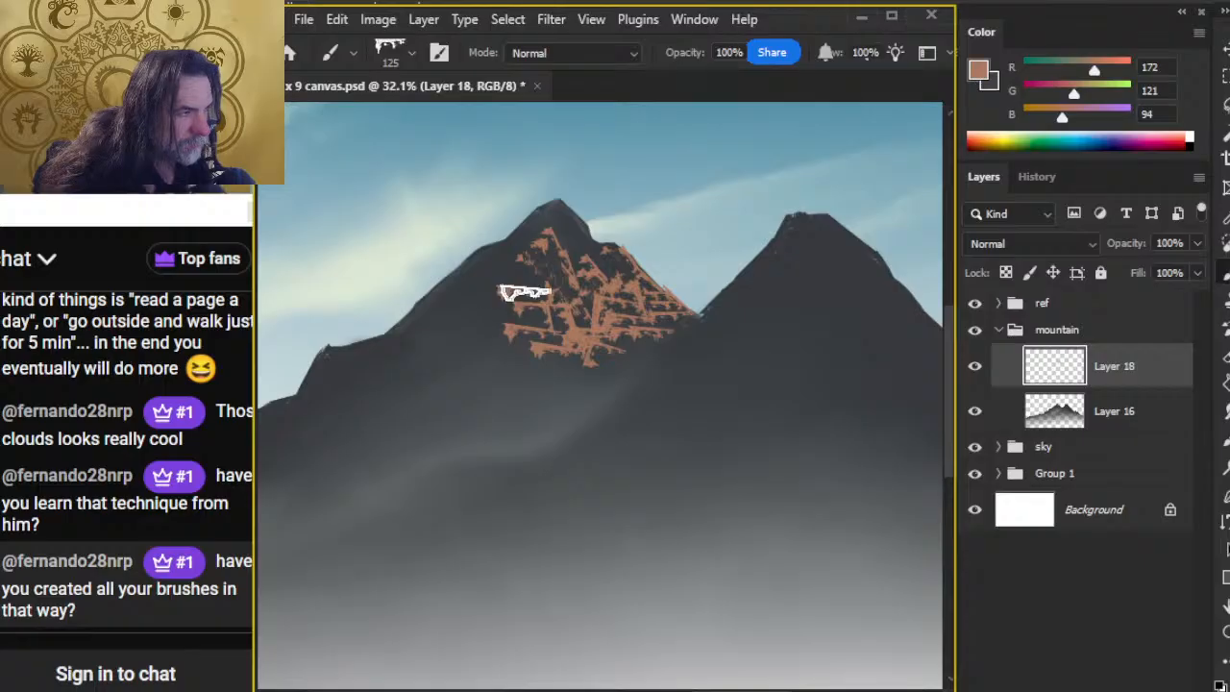
pyautogui.press('e')
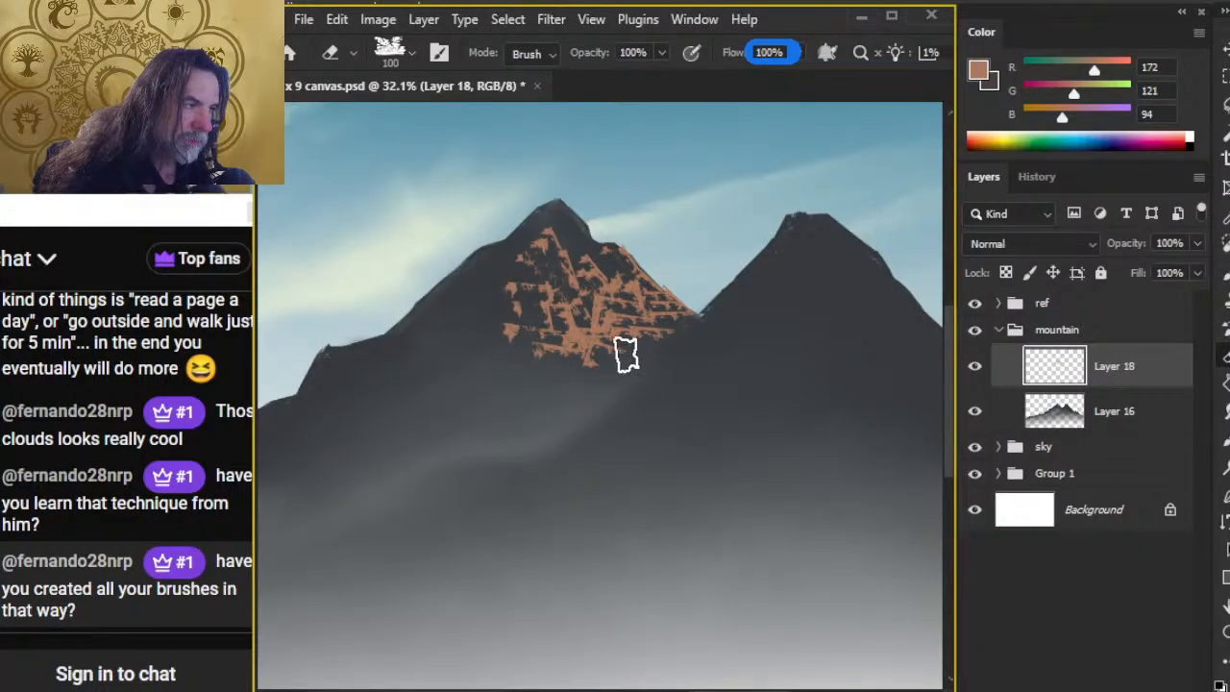
# Step: Examine the layered cliffs and sunlit ridges of the mountain in the reference photo
pyautogui.moveTo(462, 341); pyautogui.dragTo(686, 315)
pyautogui.moveTo(519, 470); pyautogui.dragTo(894, 247)
pyautogui.press('z')
pyautogui.moveTo(609, 346); pyautogui.dragTo(601, 349)
pyautogui.moveTo(719, 225); pyautogui.dragTo(842, 279)
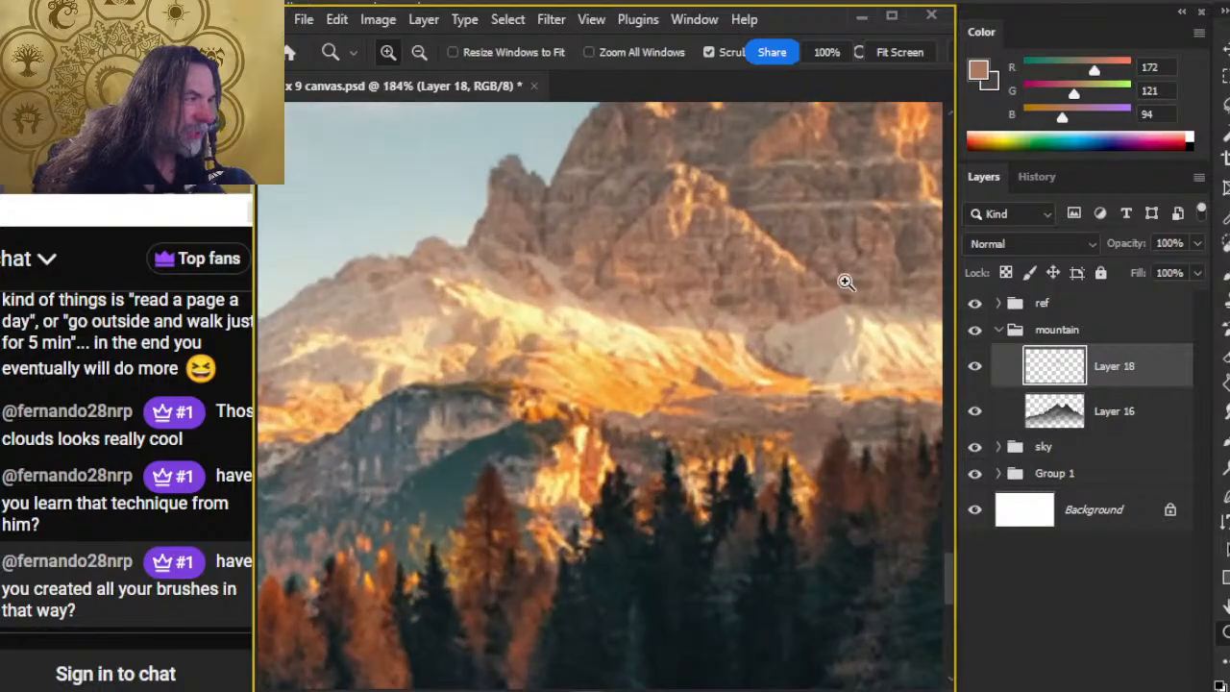
pyautogui.moveTo(755, 282)
pyautogui.mouseDown()
pyautogui.moveTo(510, 393)
pyautogui.moveTo(468, 399)
pyautogui.mouseUp()
pyautogui.press('l')
pyautogui.moveTo(510, 334)
pyautogui.mouseDown()
pyautogui.moveTo(702, 329)
pyautogui.moveTo(442, 328)
pyautogui.mouseUp()
pyautogui.moveTo(631, 274); pyautogui.dragTo(670, 289)
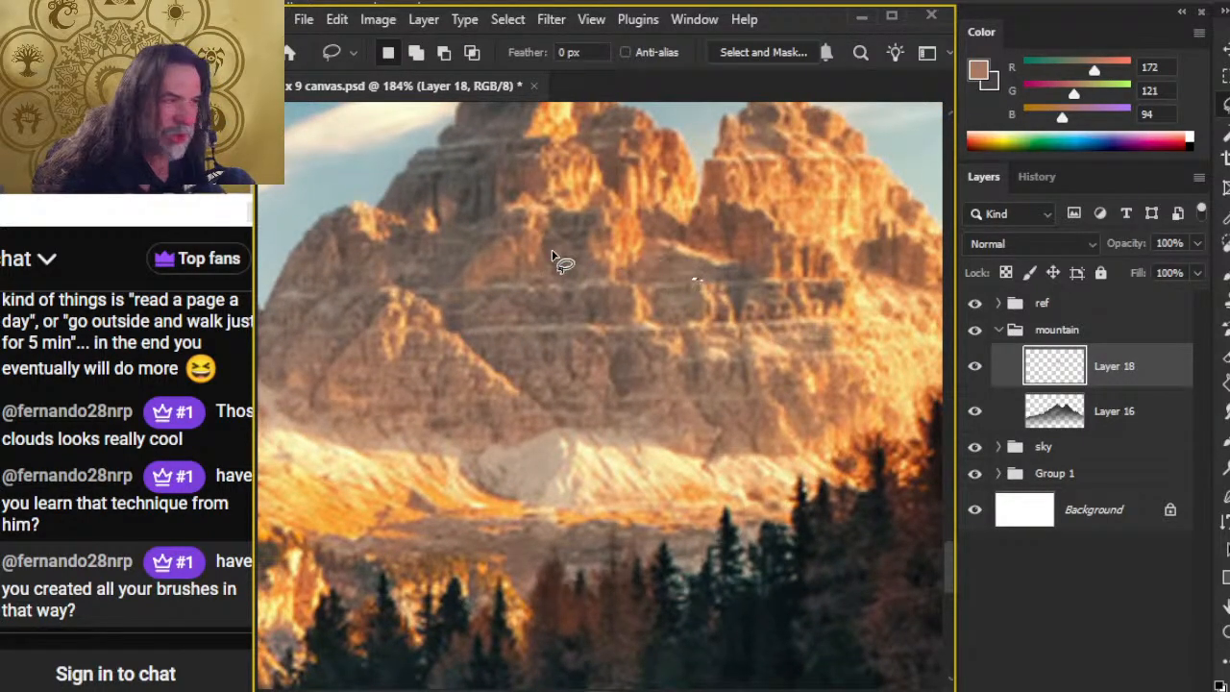
pyautogui.moveTo(463, 250); pyautogui.dragTo(576, 251)
pyautogui.press('z')
pyautogui.moveTo(728, 339); pyautogui.dragTo(565, 331)
pyautogui.press('l')
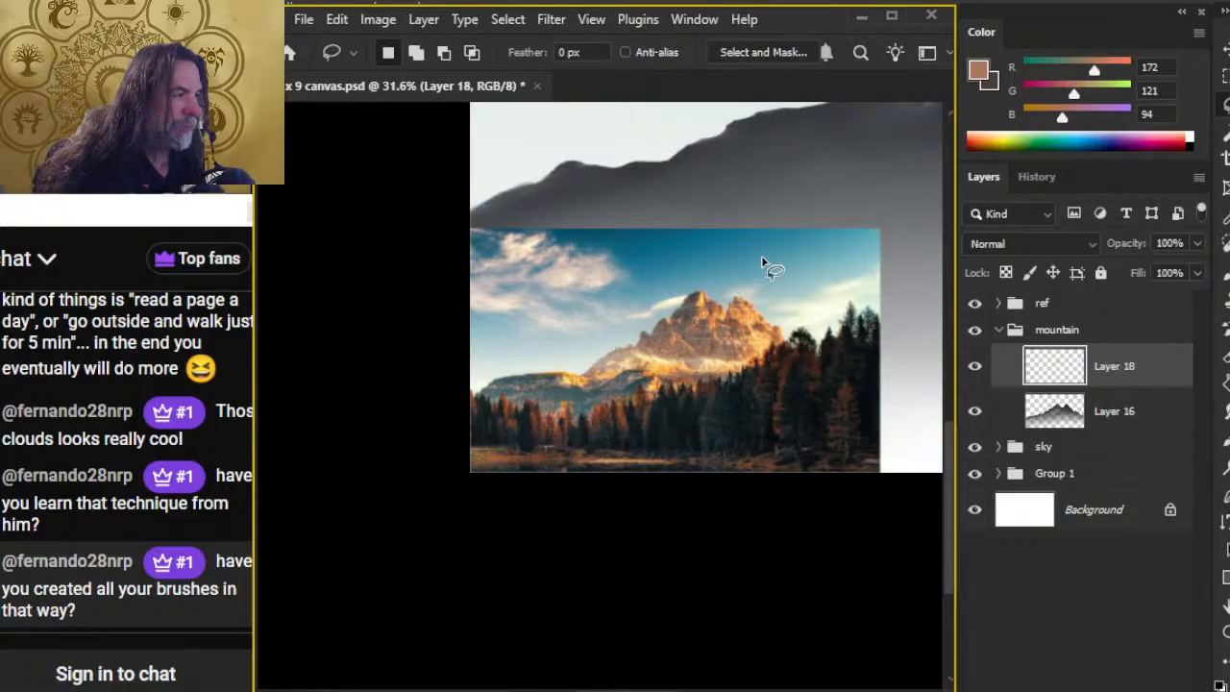
pyautogui.moveTo(816, 219)
pyautogui.mouseDown()
pyautogui.moveTo(427, 474)
pyautogui.moveTo(432, 412)
pyautogui.mouseUp()
# Step: Paint a horizontal tan ledge and descending rock strokes on the left peak's left shoulder with the 125 px Mountain Chisel brush
pyautogui.press('b')
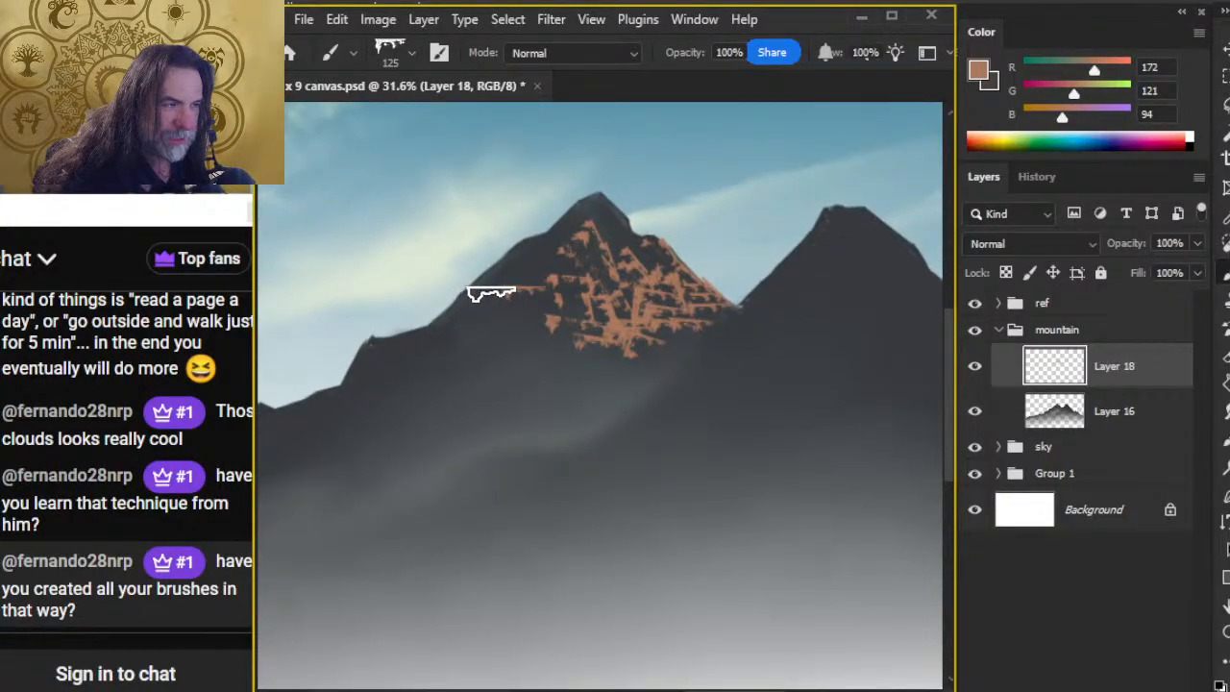
pyautogui.press('e')
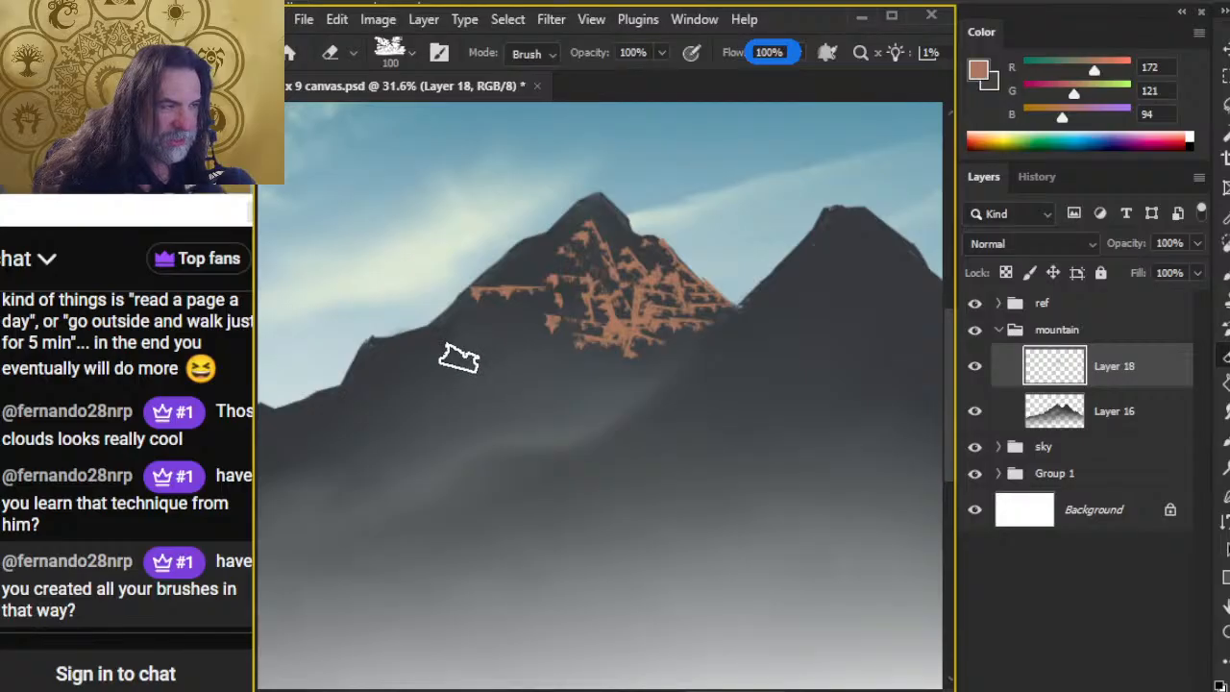
pyautogui.press('b')
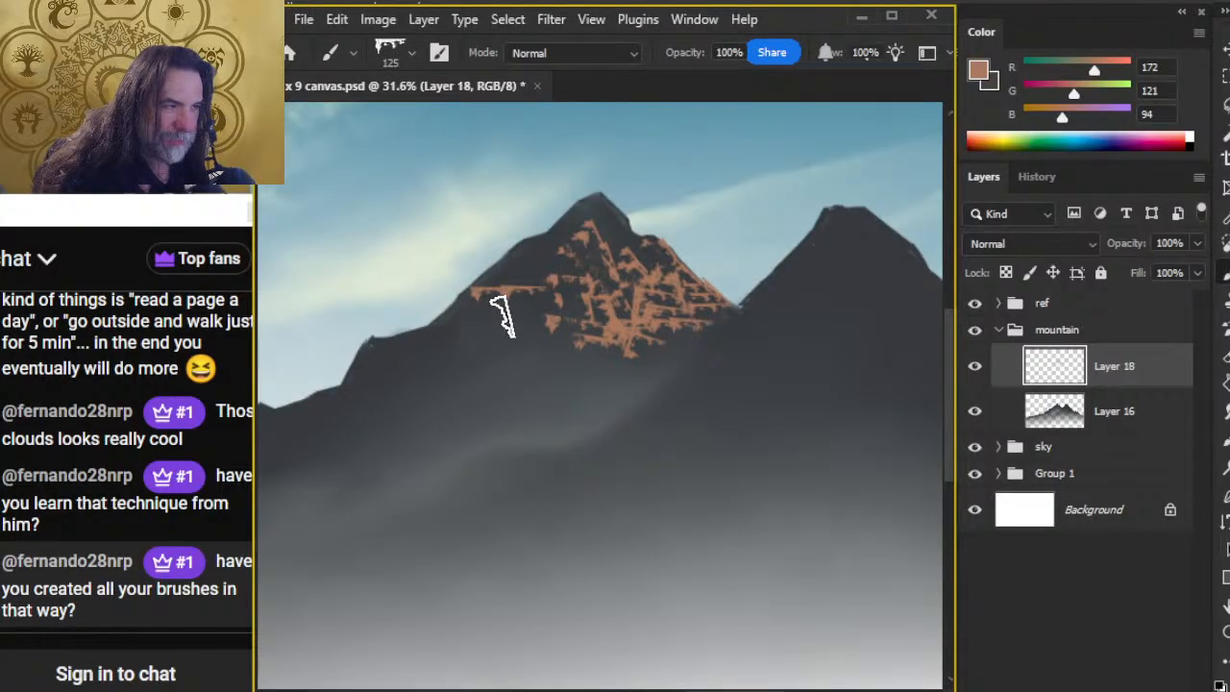
pyautogui.click(512, 311)
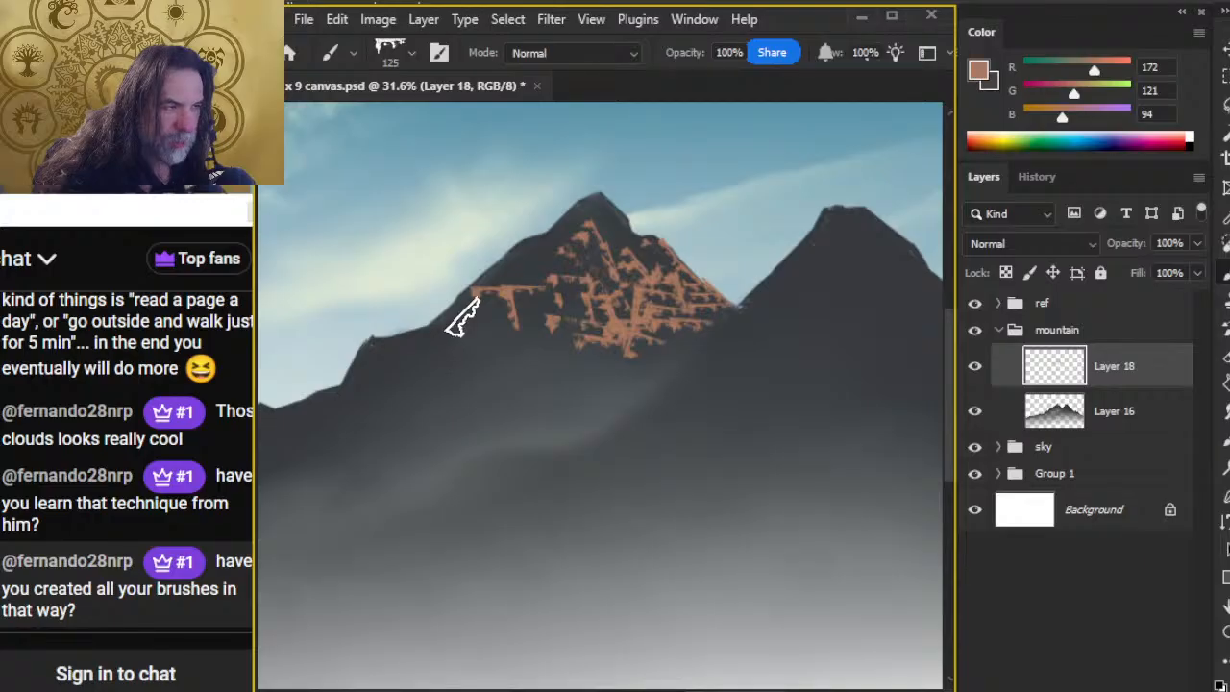
pyautogui.moveTo(456, 307)
pyautogui.mouseDown()
pyautogui.moveTo(444, 342)
pyautogui.moveTo(435, 327)
pyautogui.moveTo(432, 339)
pyautogui.moveTo(467, 315)
pyautogui.mouseUp()
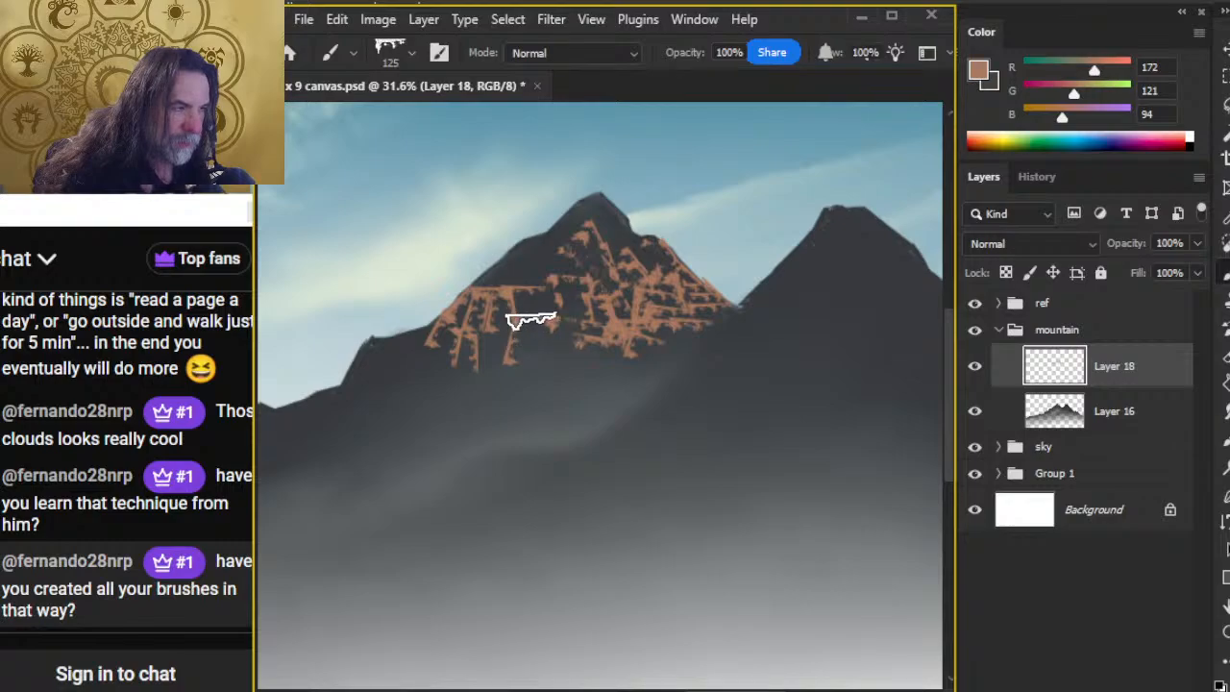
# Step: Break up the left shoulder's texture with the 100 px eraser and extend tan Mountain Chisel strokes along the left ridge to the summit
pyautogui.press('e')
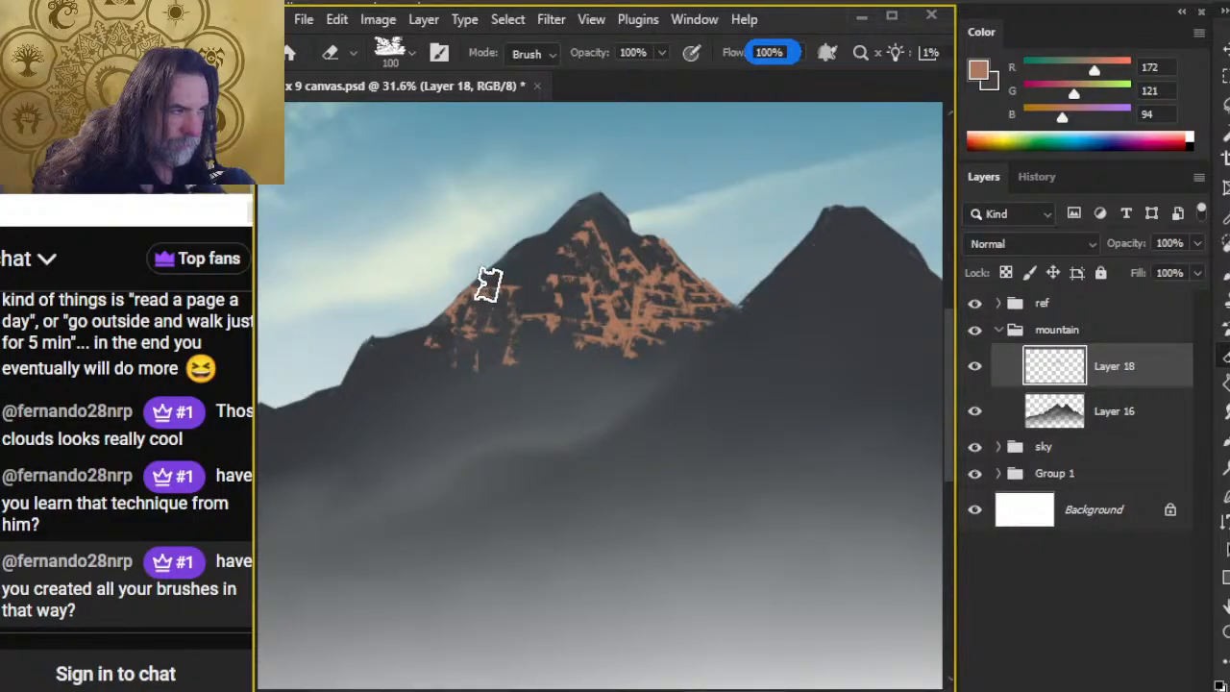
pyautogui.press('b')
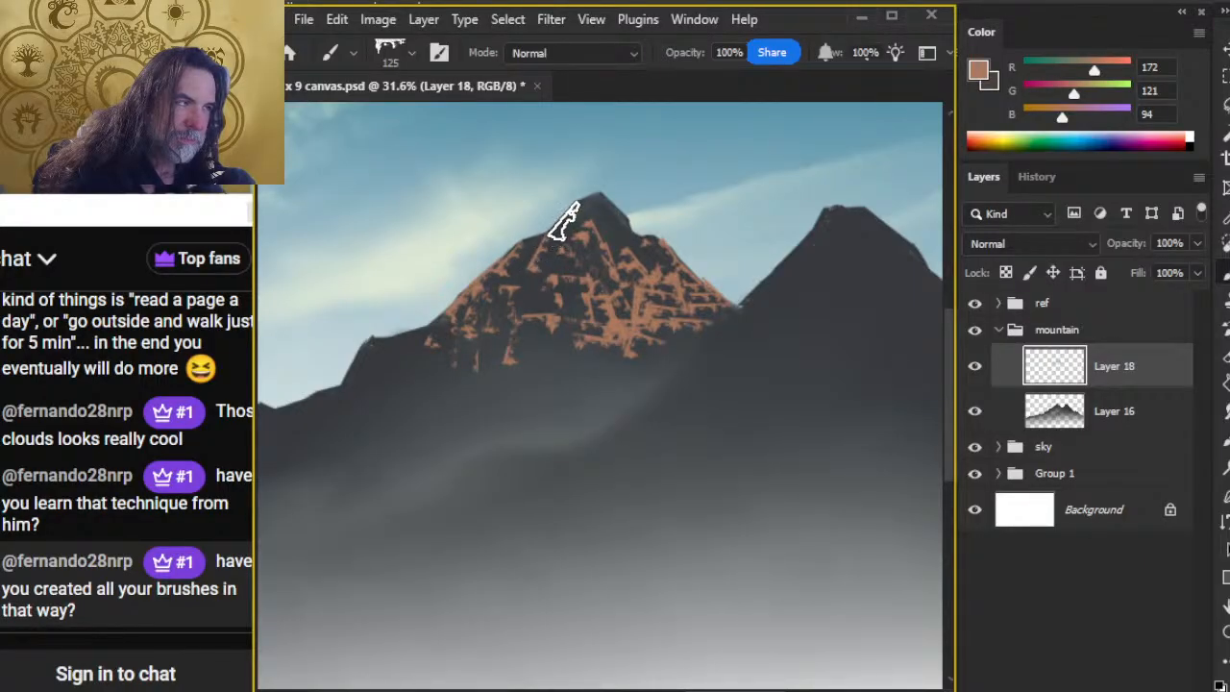
pyautogui.hotkey('ctrl', 'z')
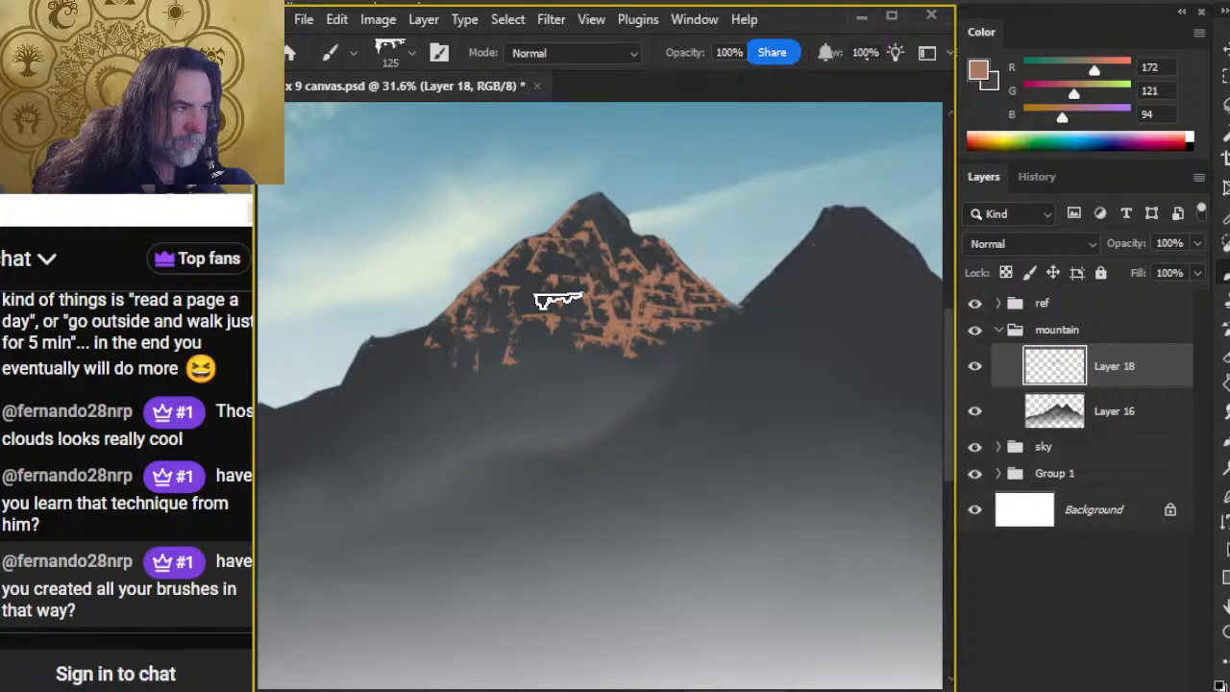
pyautogui.press('e')
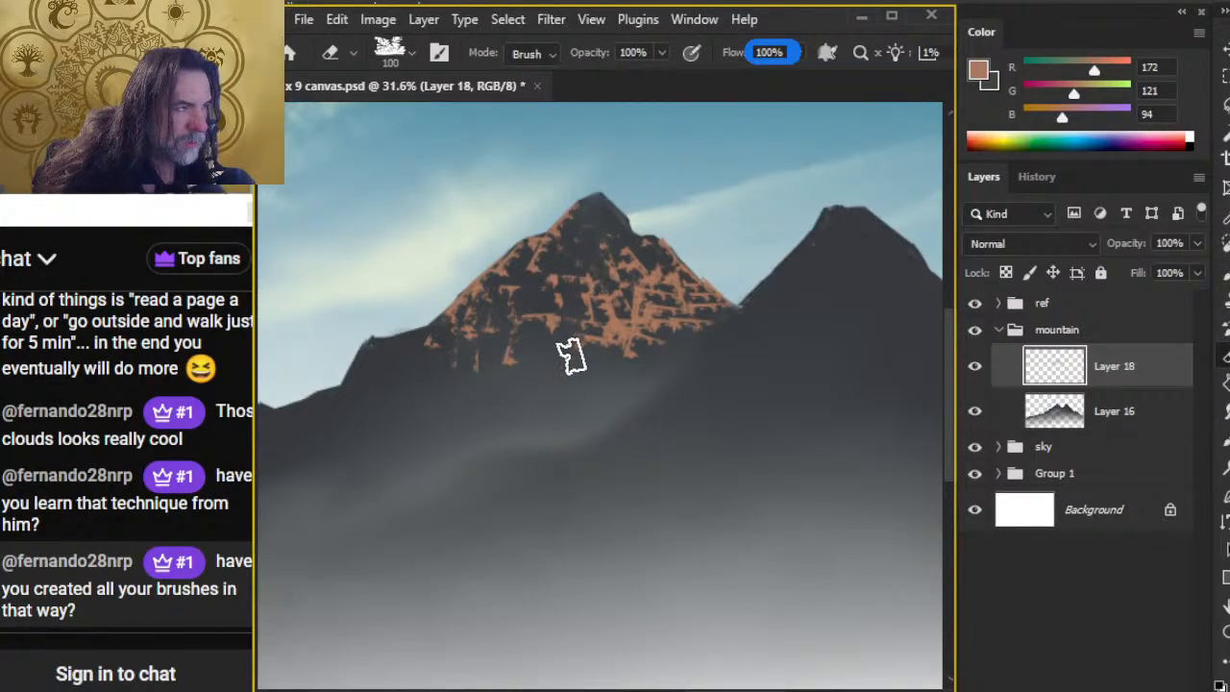
pyautogui.press('b')
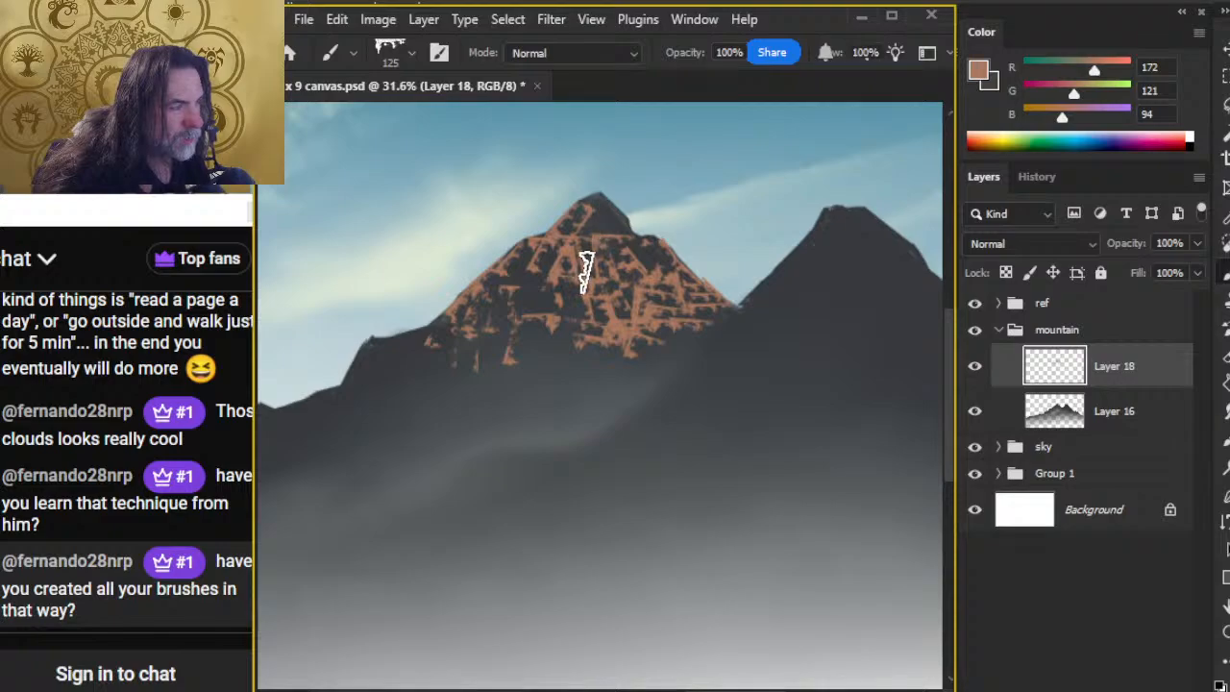
# Step: Check the reference mountain's summit, and cover the right side of the left peak's summit with tan strokes, carving dark gaps between them
pyautogui.moveTo(608, 539); pyautogui.dragTo(807, 299)
pyautogui.moveTo(374, 520); pyautogui.dragTo(689, 424)
pyautogui.press('z')
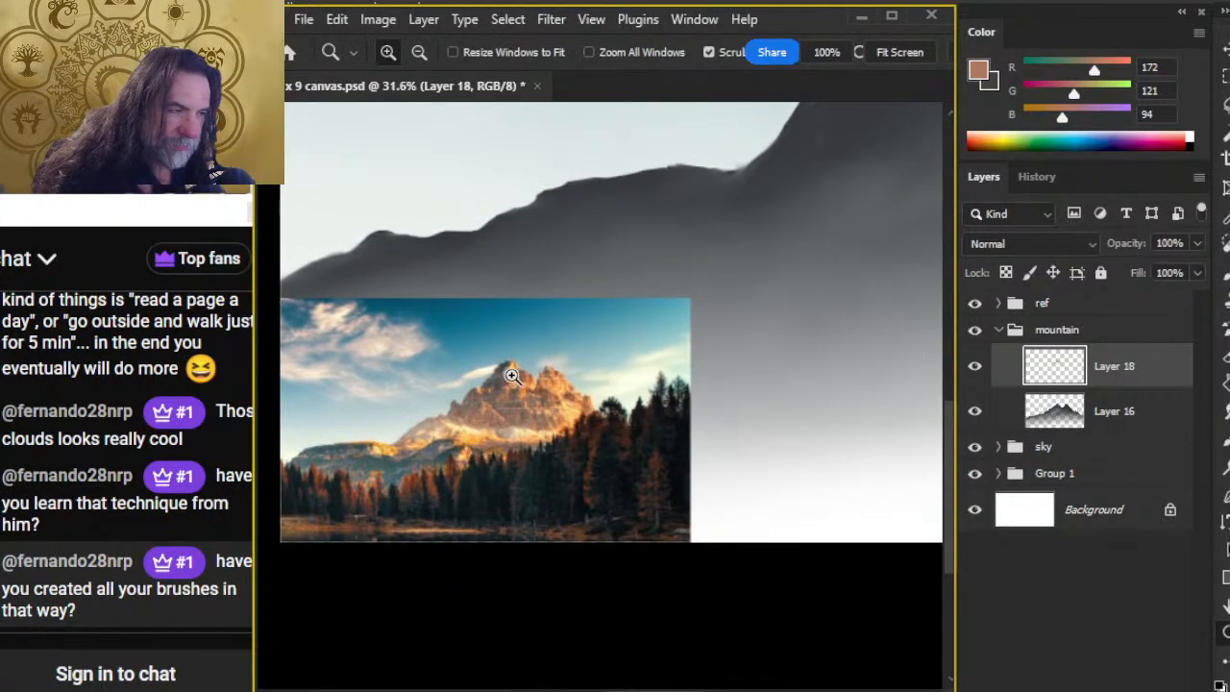
pyautogui.moveTo(512, 375)
pyautogui.mouseDown()
pyautogui.moveTo(692, 426)
pyautogui.moveTo(543, 389)
pyautogui.moveTo(406, 541)
pyautogui.moveTo(477, 475)
pyautogui.moveTo(384, 497)
pyautogui.mouseUp()
pyautogui.press('b')
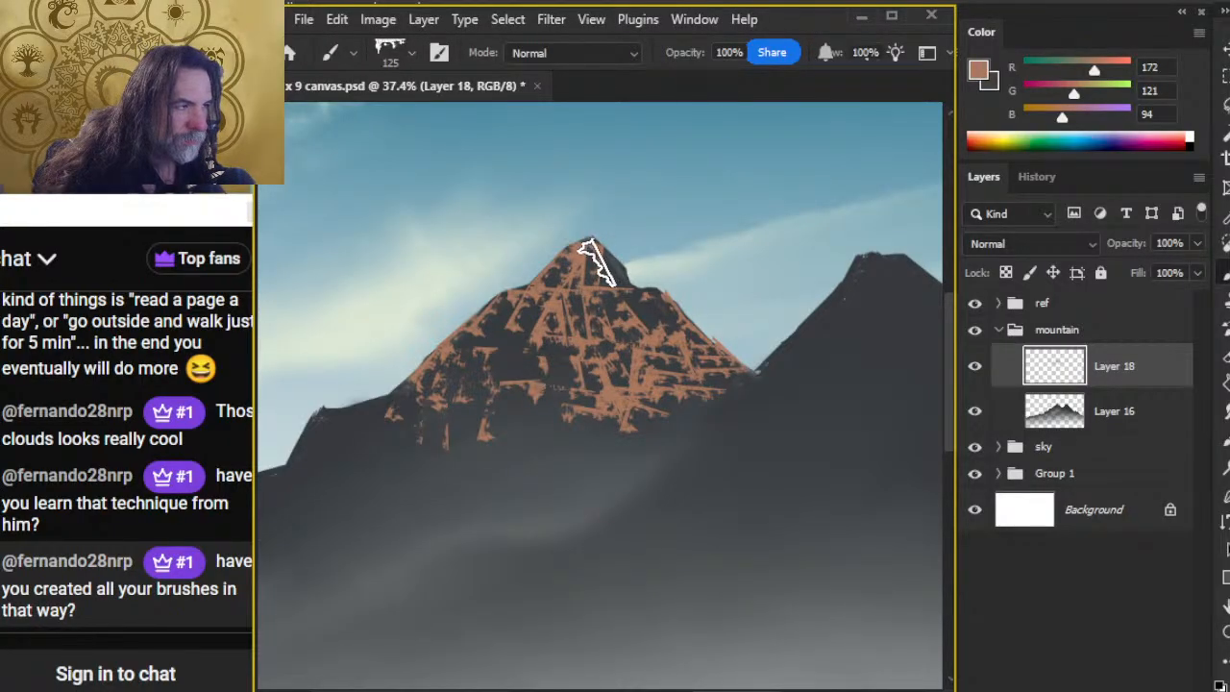
pyautogui.press('e')
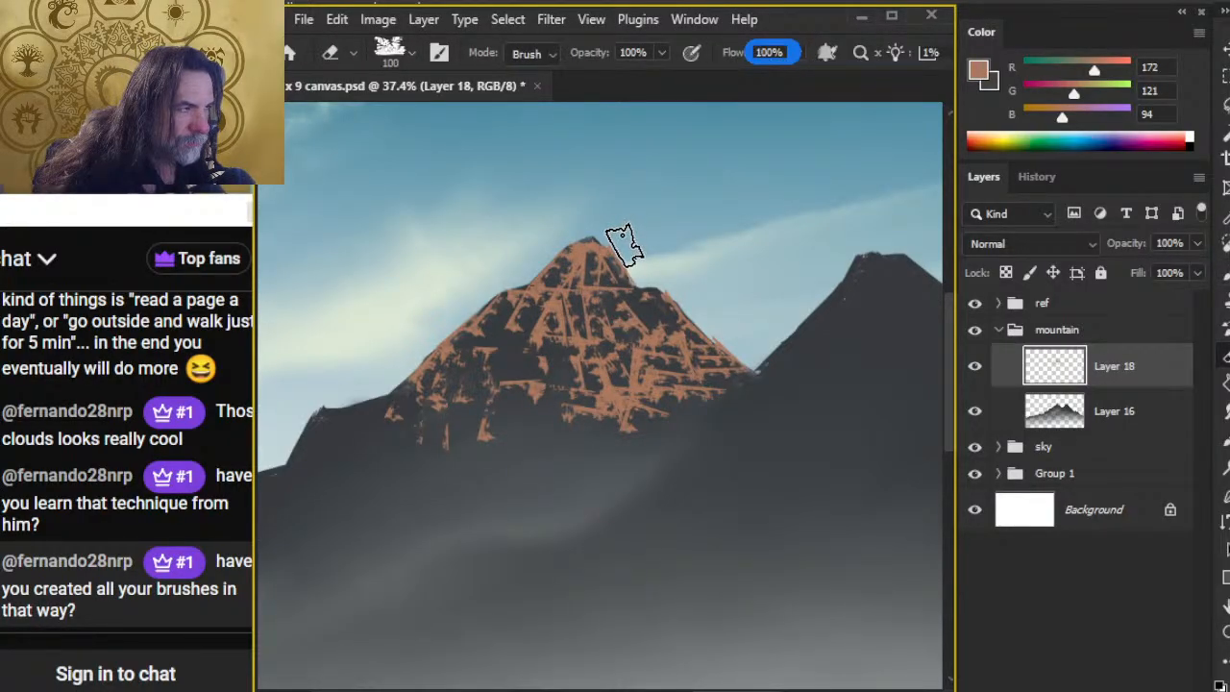
pyautogui.press('b')
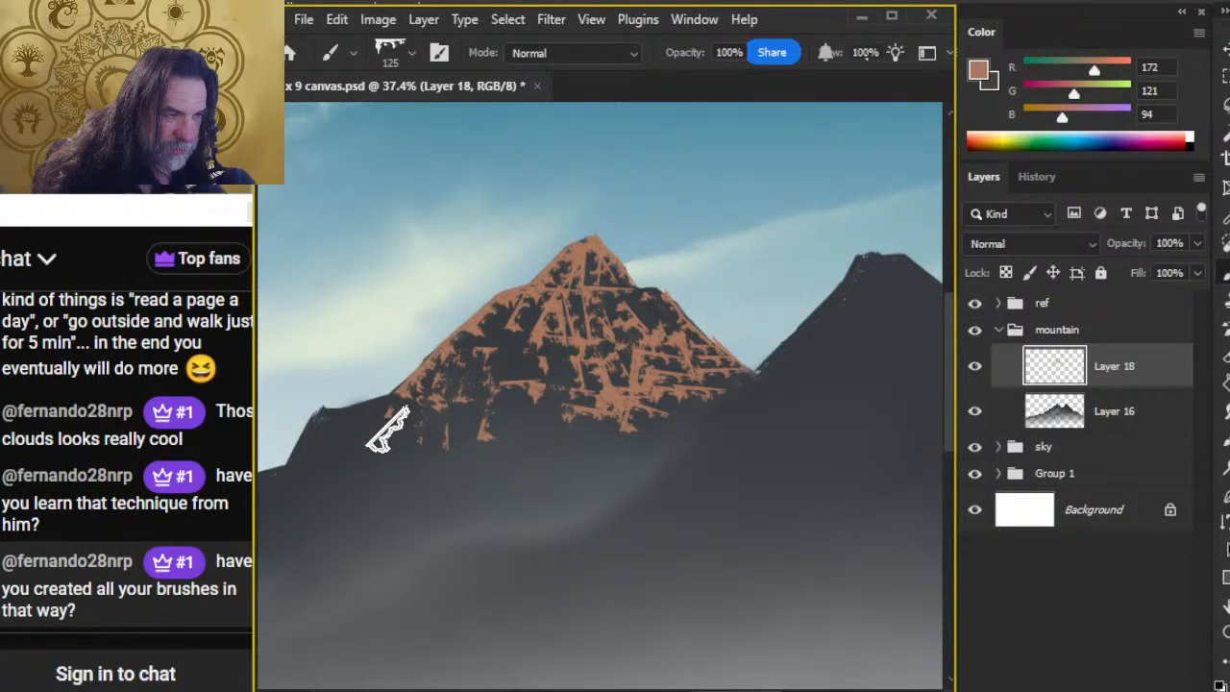
# Step: Paint tan rock texture along the lower left shoulder at 125 px and carve dark gaps through it and the main face at 100 px
pyautogui.press('e')
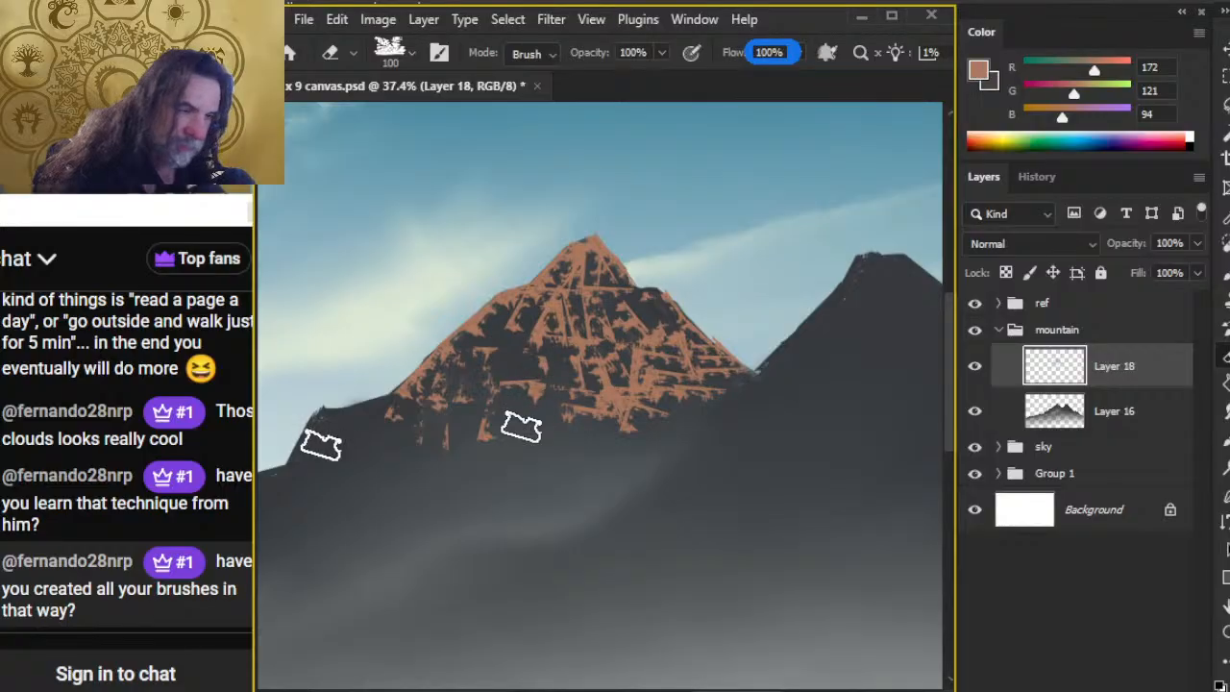
pyautogui.press('b')
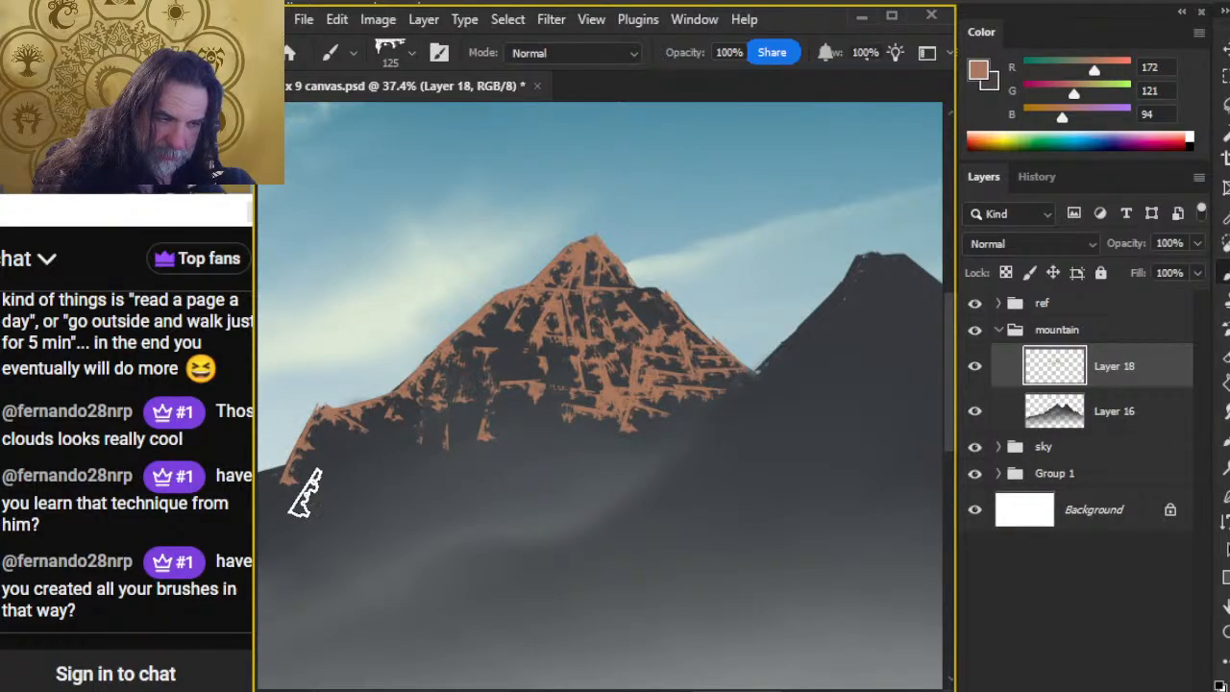
pyautogui.press('e')
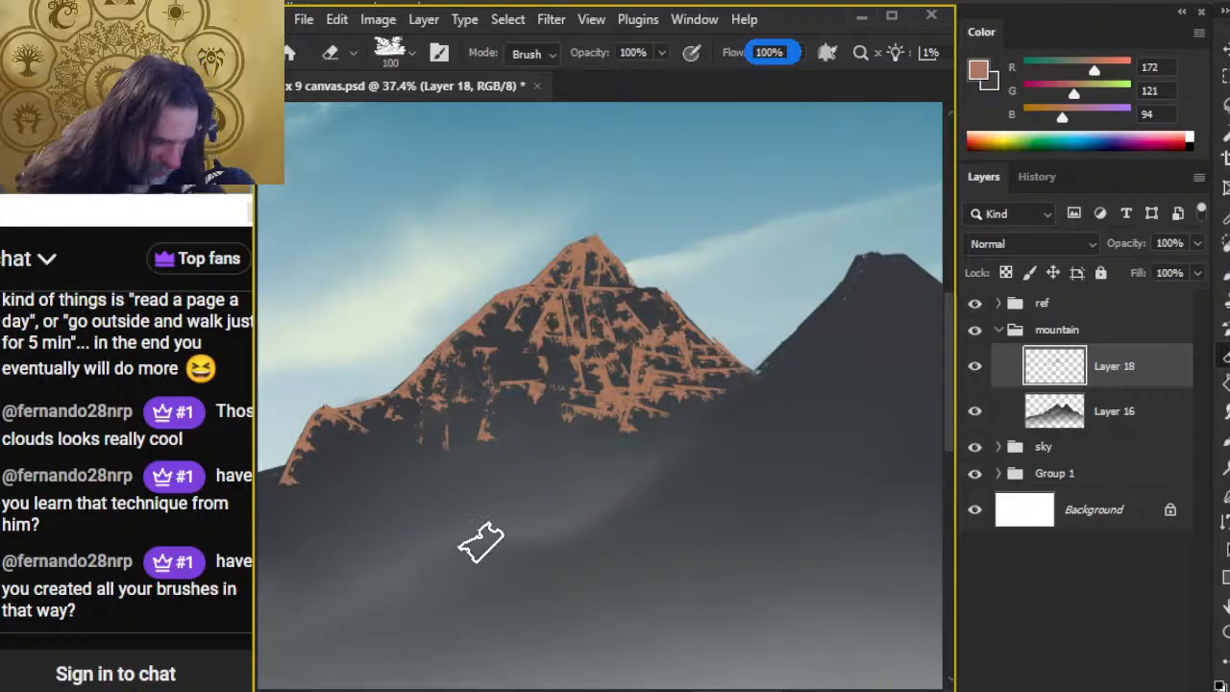
pyautogui.moveTo(475, 511); pyautogui.dragTo(585, 406)
pyautogui.press('b')
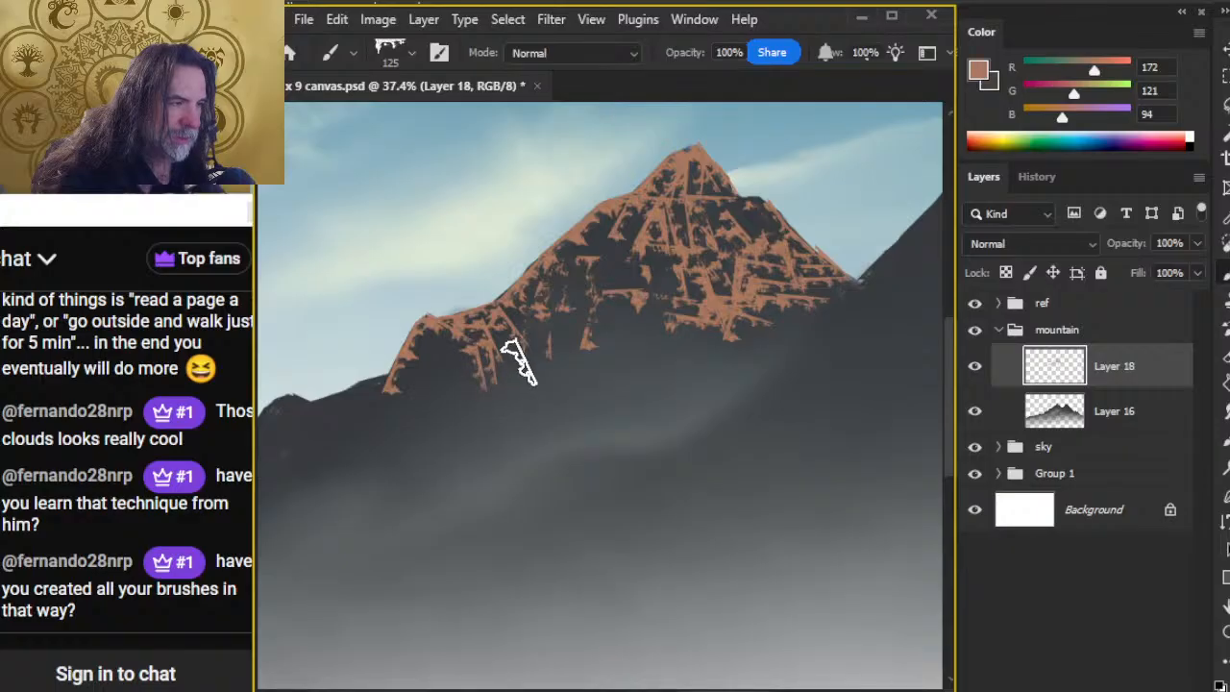
pyautogui.press('e')
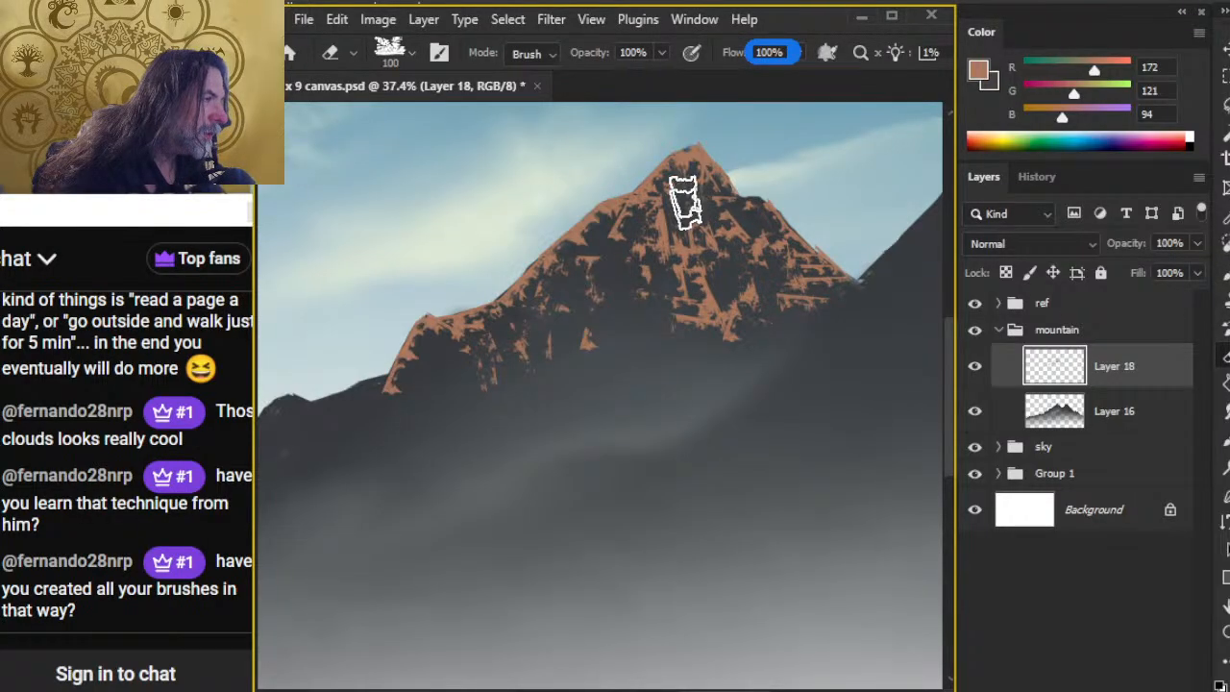
# Step: Rework the rock texture below the summit with erasing and tan strokes, reducing the Mountain Chisel brush to 90 px
pyautogui.press('b')
pyautogui.press('e')
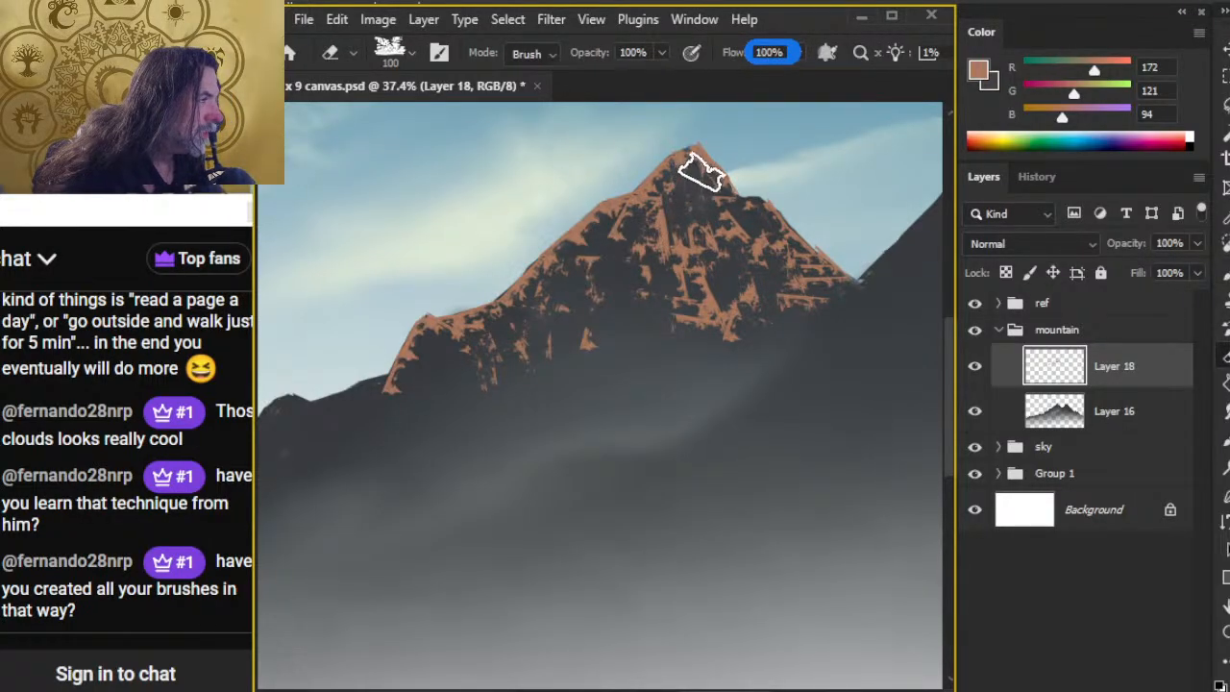
pyautogui.press('b')
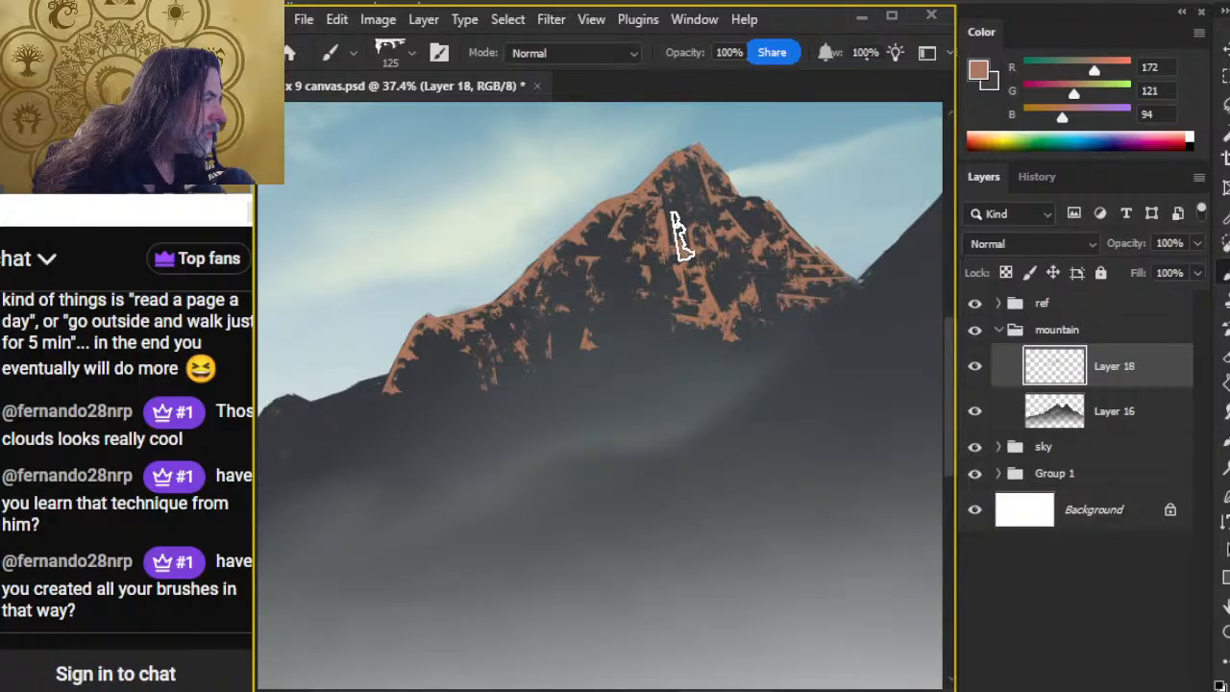
pyautogui.press('[')
pyautogui.press('[')
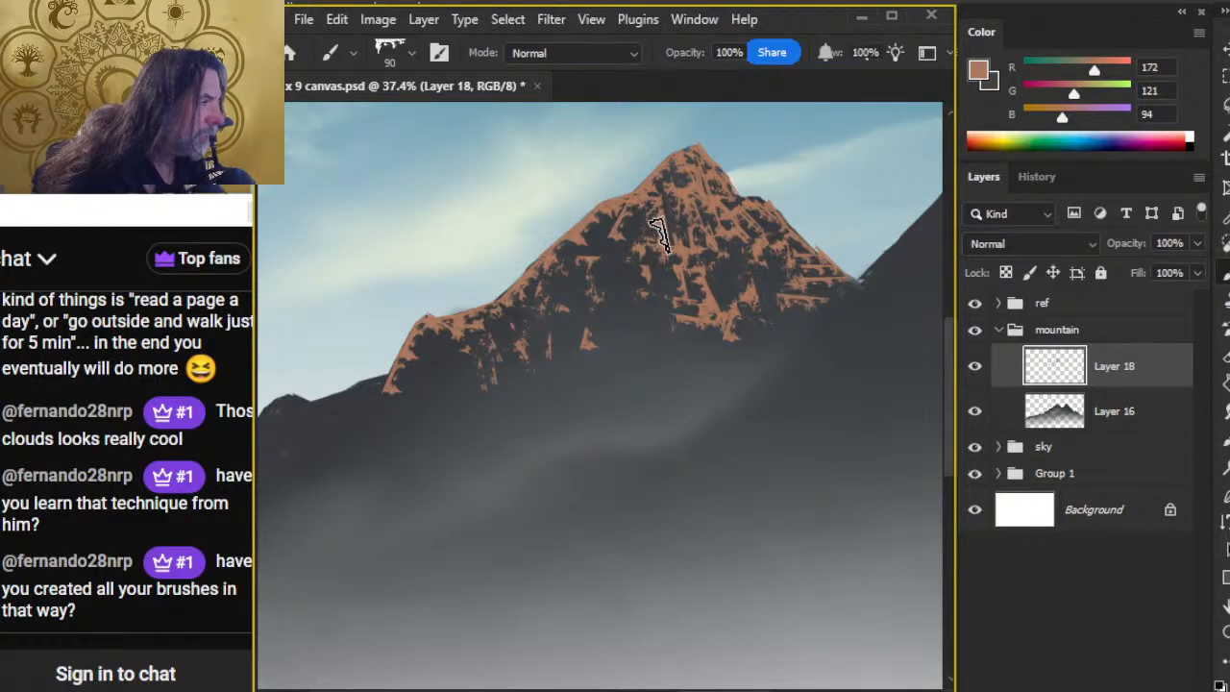
# Step: Rework the main face below the summit with alternating erasing and 90 px tan strokes, reducing the eraser to 80 px
pyautogui.press('e')
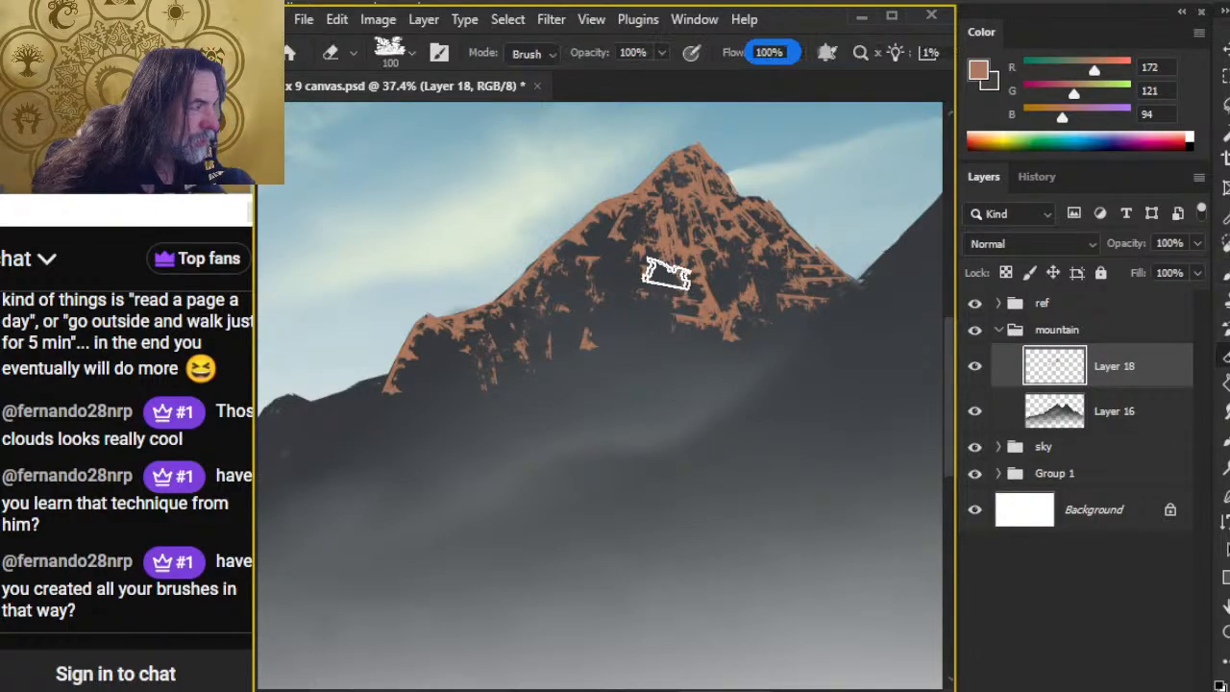
pyautogui.press('b')
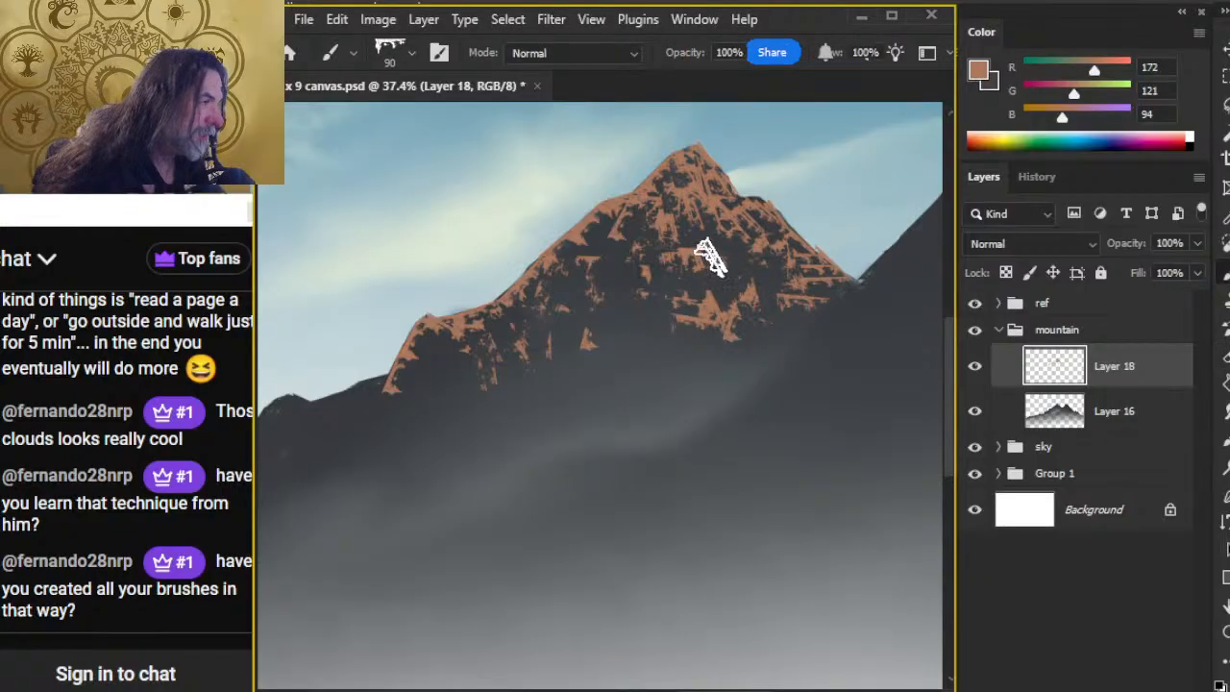
pyautogui.press('e')
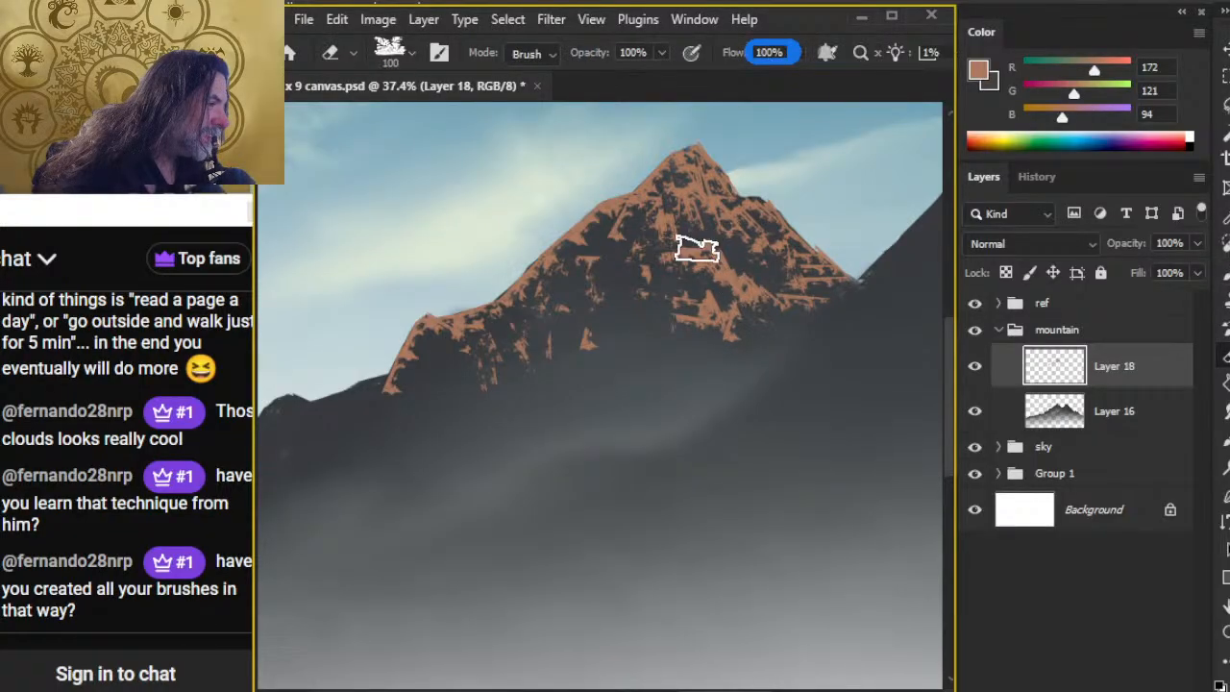
pyautogui.press('b')
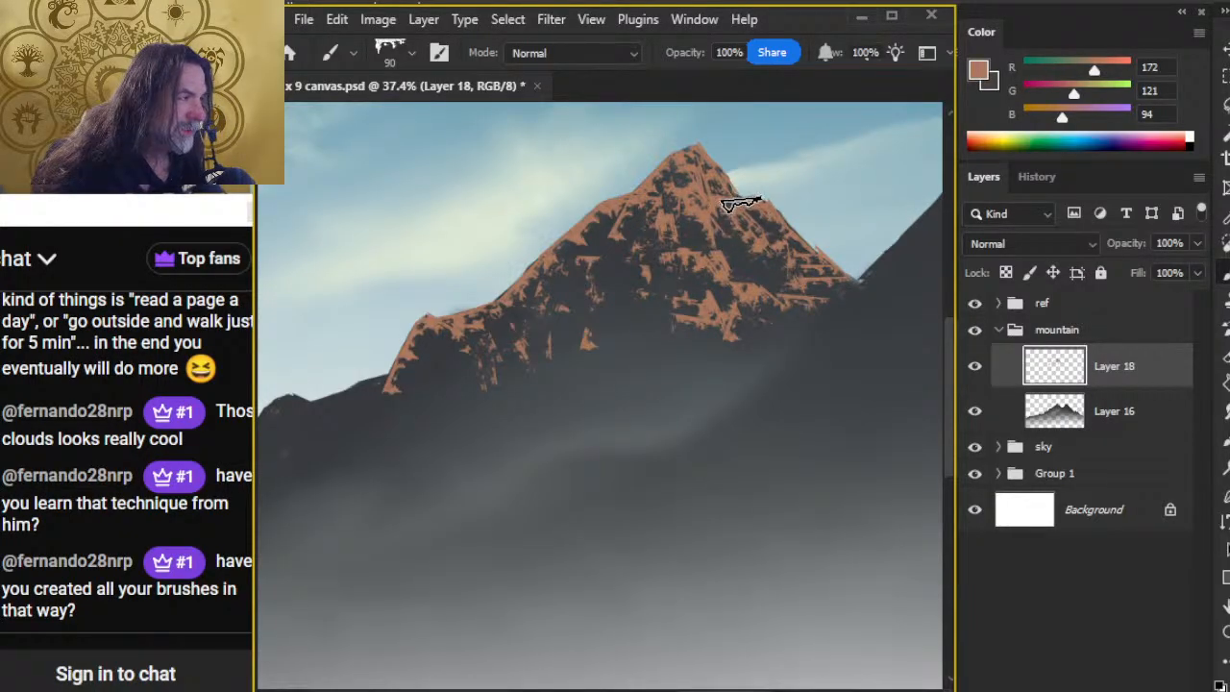
pyautogui.press('e')
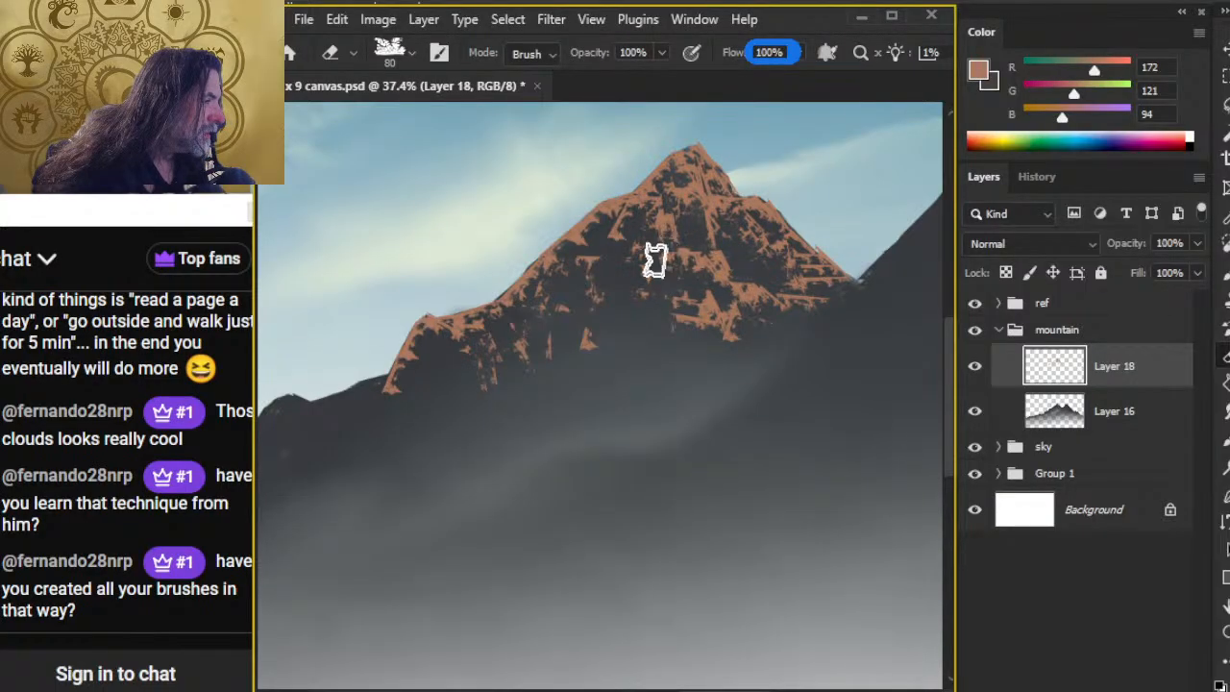
pyautogui.press('b')
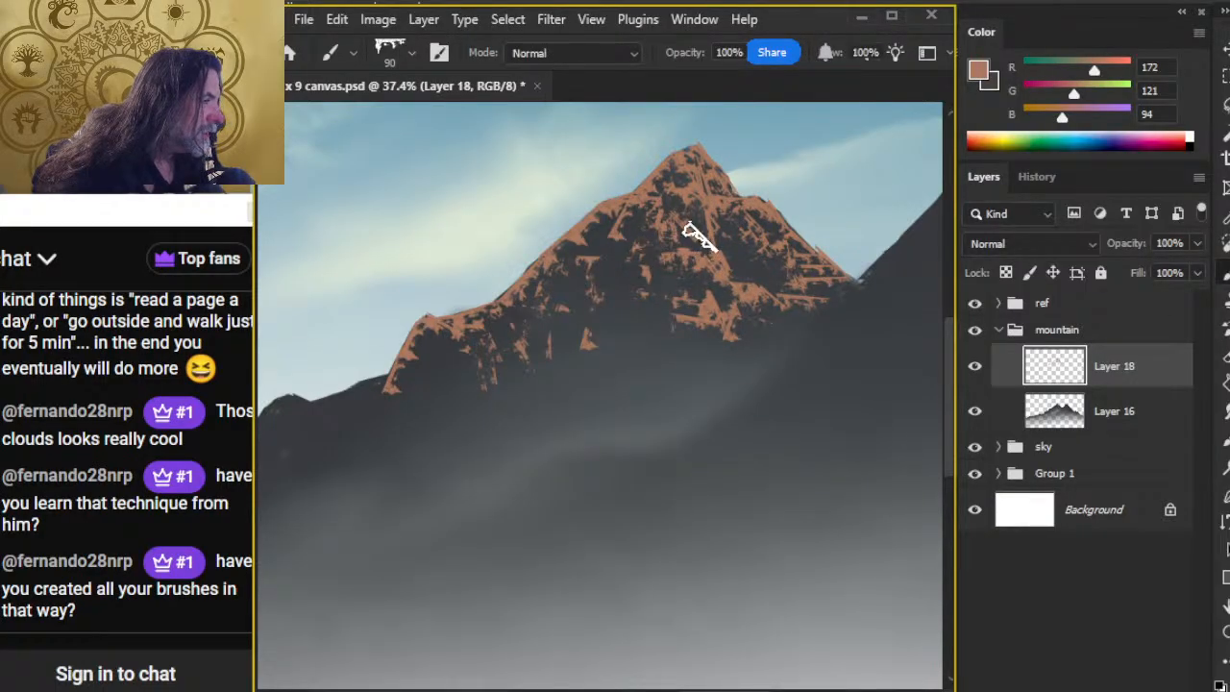
# Step: Add tan Mountain Chisel strokes down the peak's right flank and carve dark gaps between them with the 80 px eraser
pyautogui.press('e')
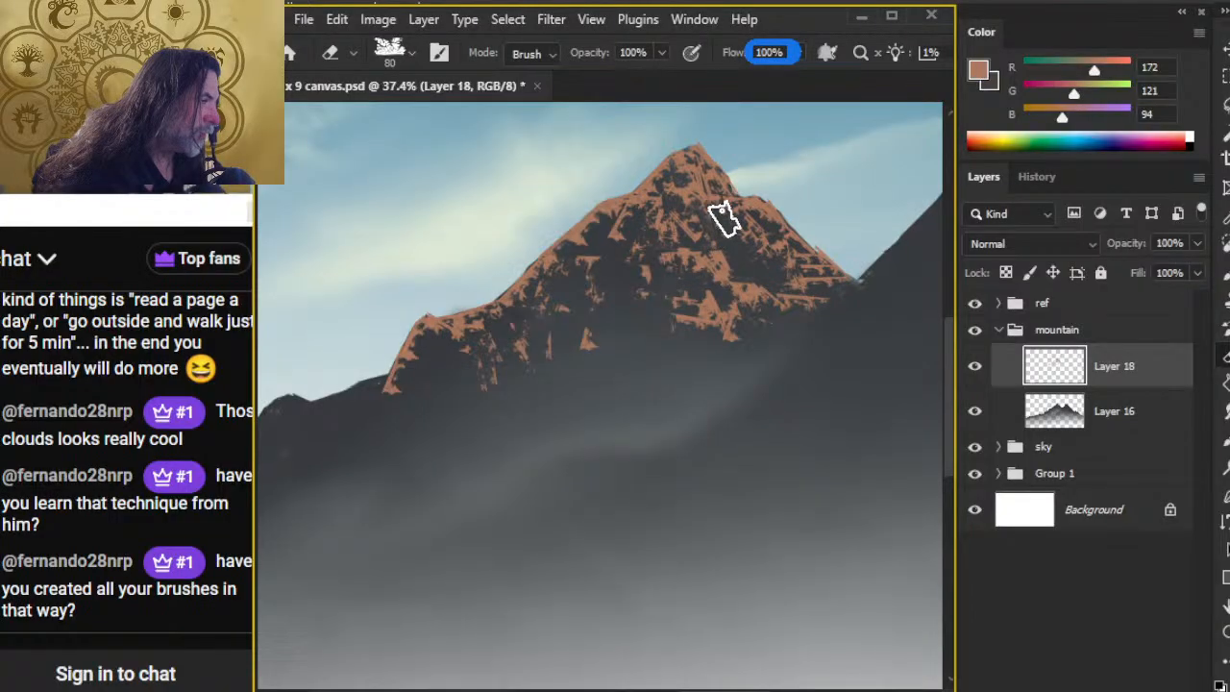
pyautogui.press('b')
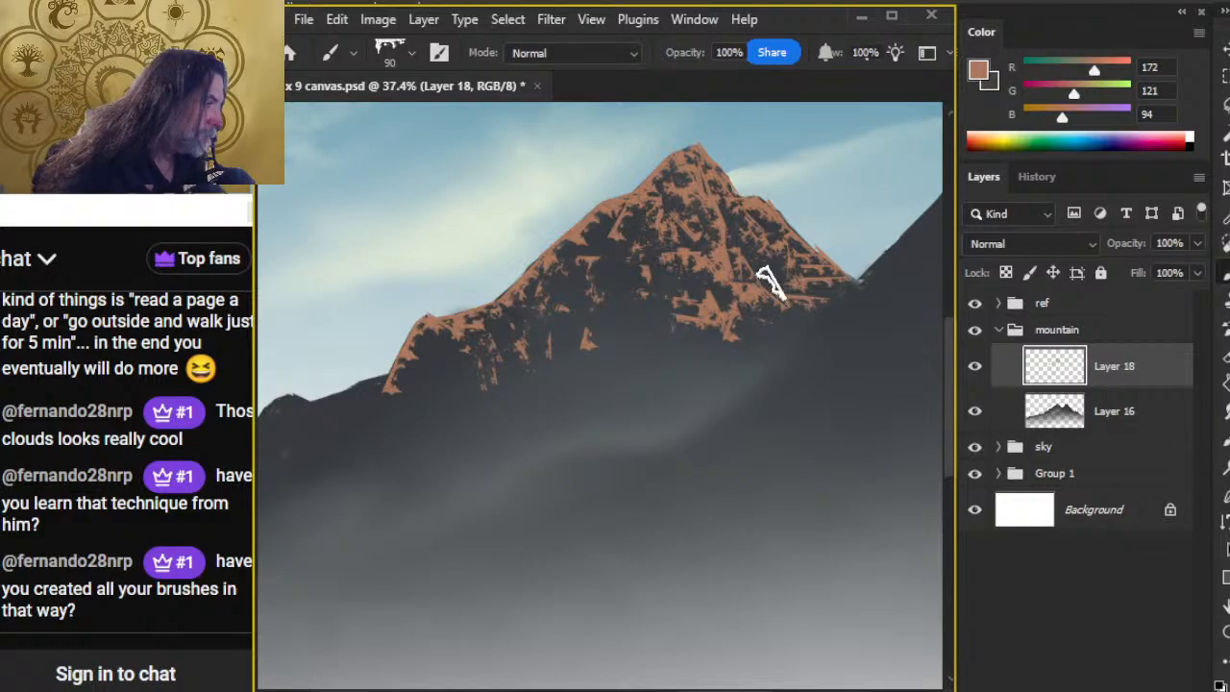
pyautogui.press('e')
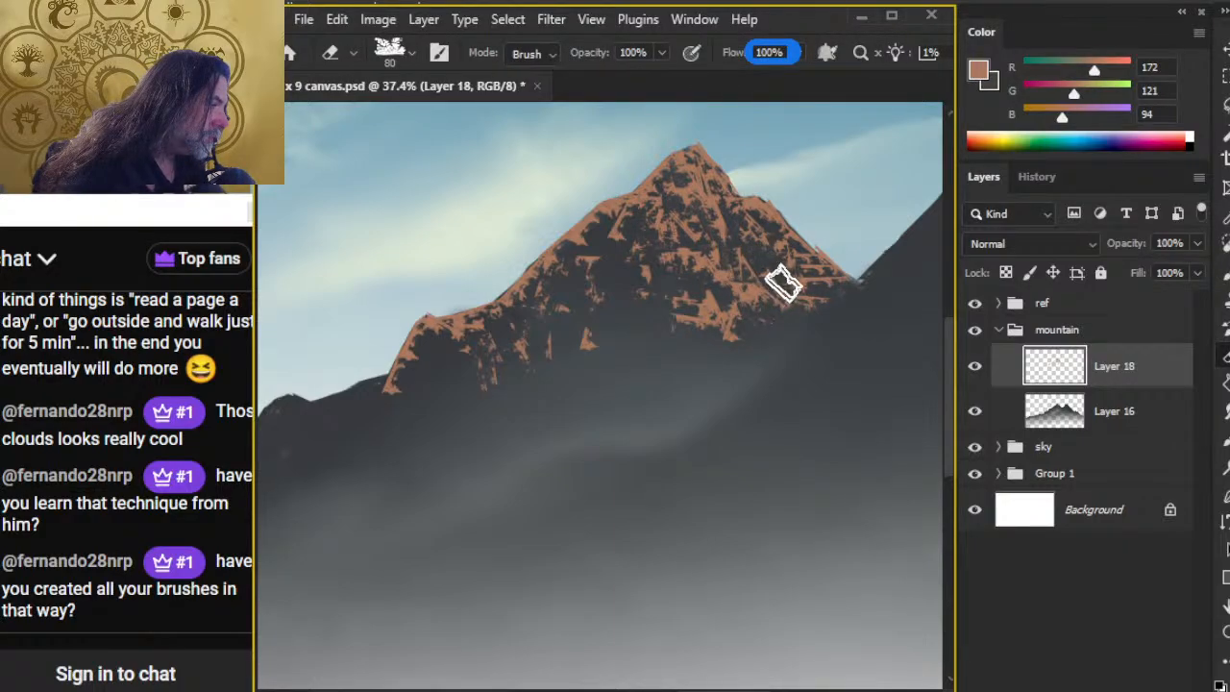
pyautogui.moveTo(828, 287); pyautogui.dragTo(871, 289)
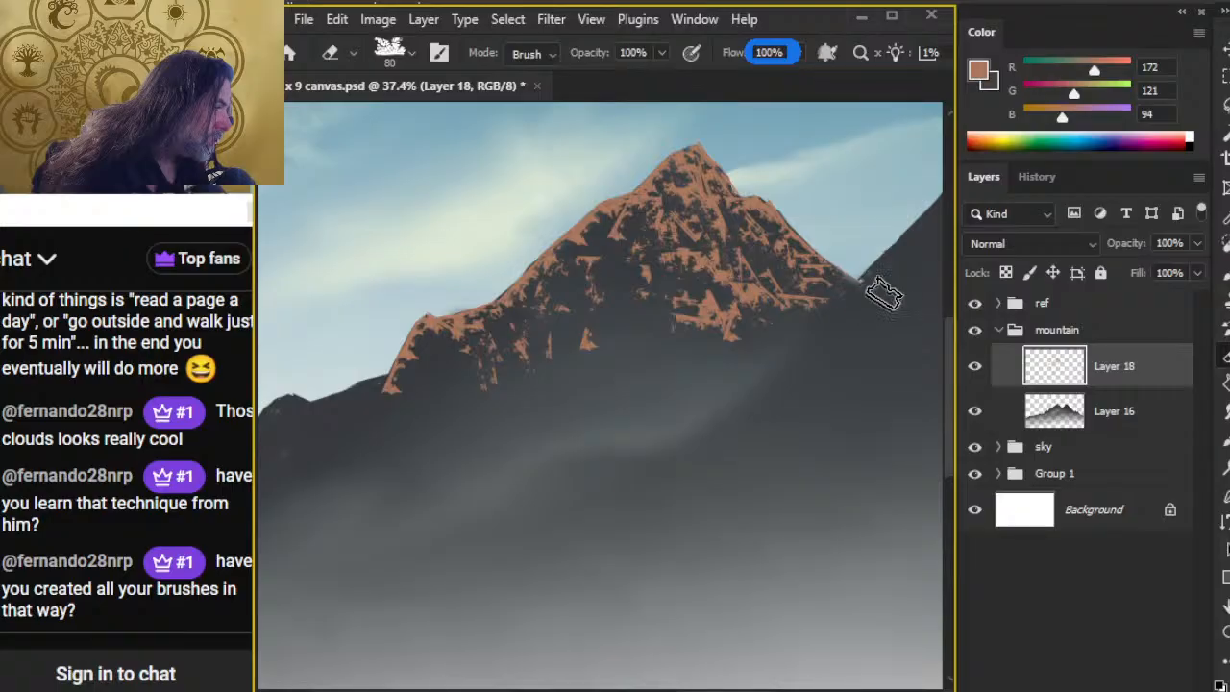
pyautogui.press('b')
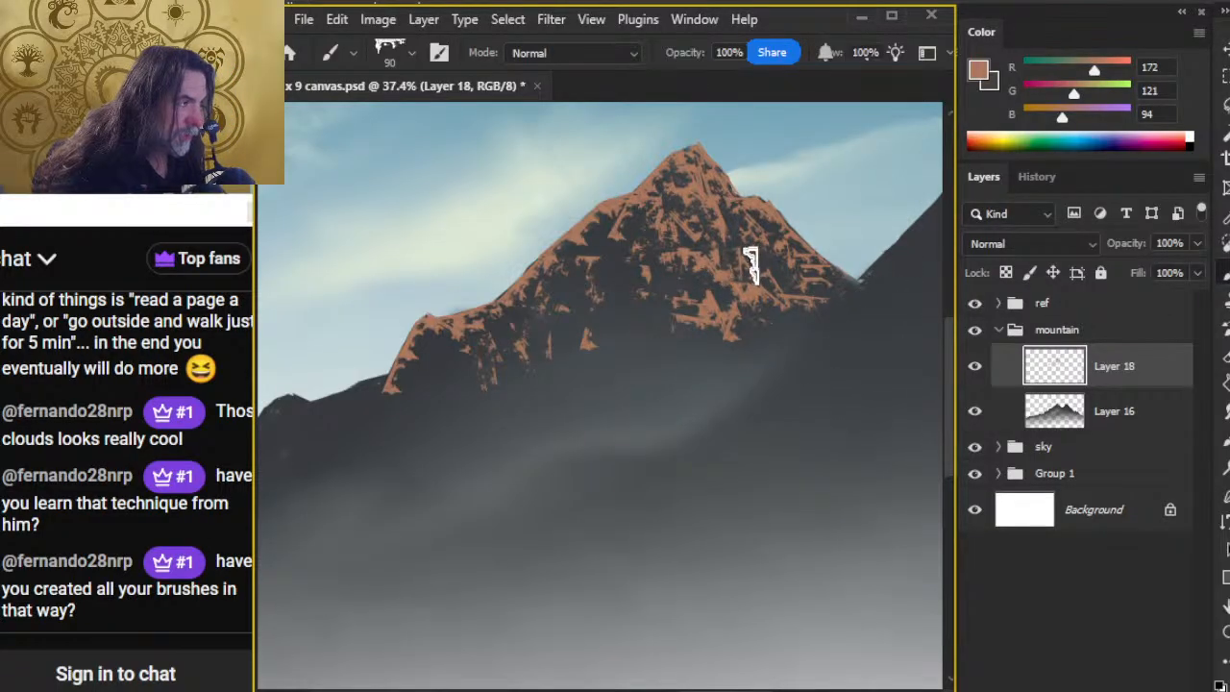
# Step: Extend tan strokes down the lower middle of the face at 125 and 90 px, and break them up with the 80 px eraser
pyautogui.press(']')
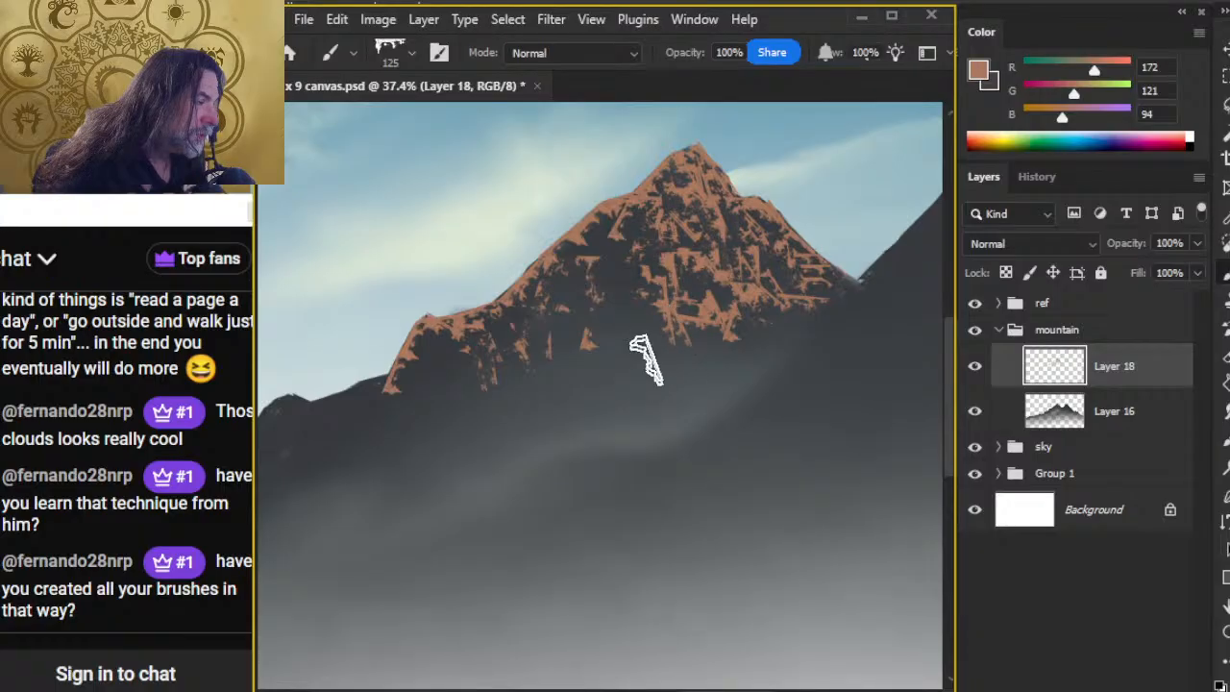
pyautogui.moveTo(665, 346); pyautogui.dragTo(669, 359)
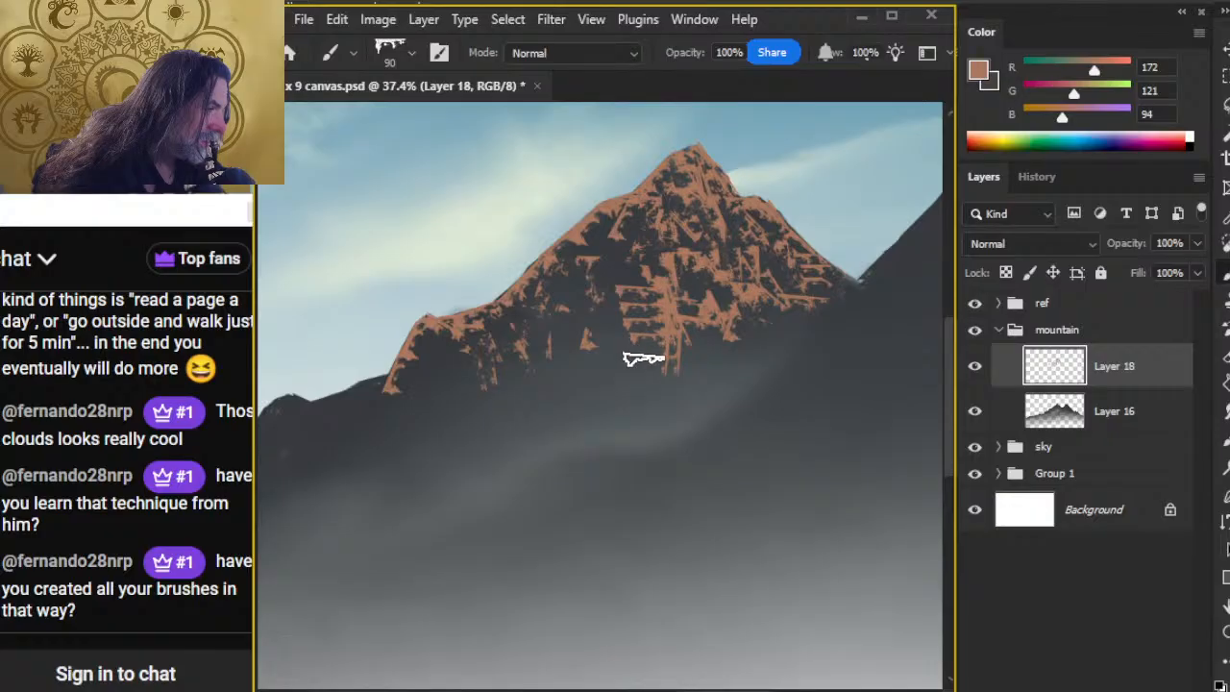
pyautogui.press('e')
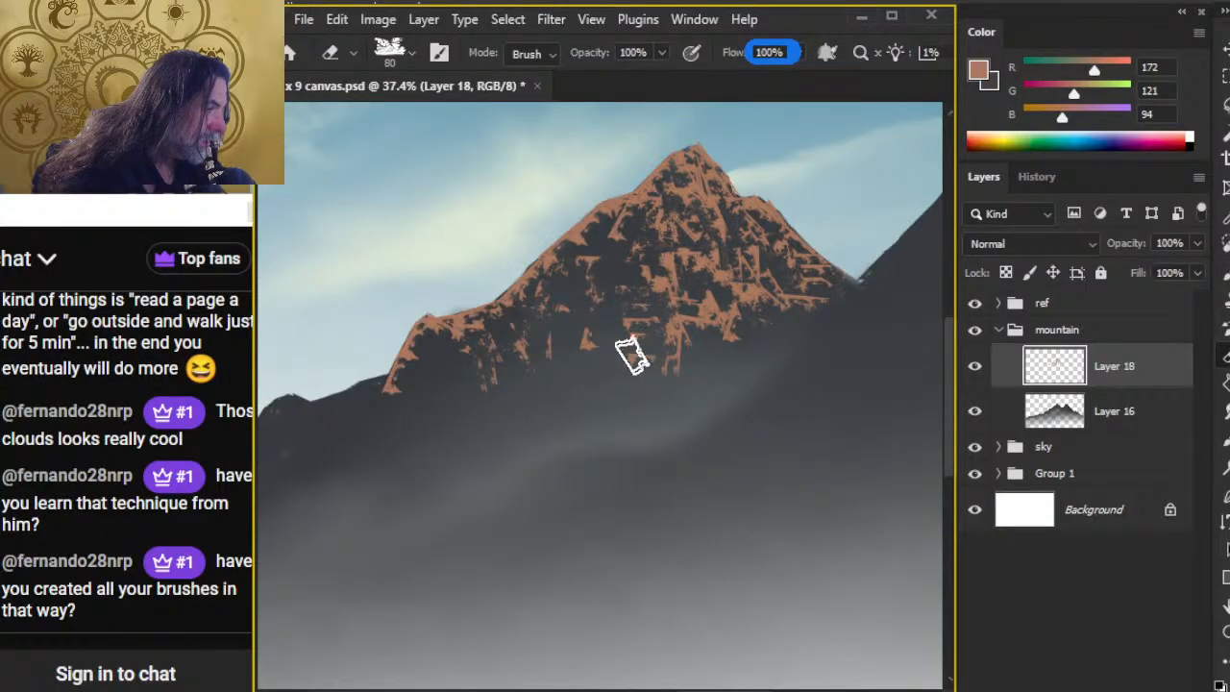
pyautogui.press('b')
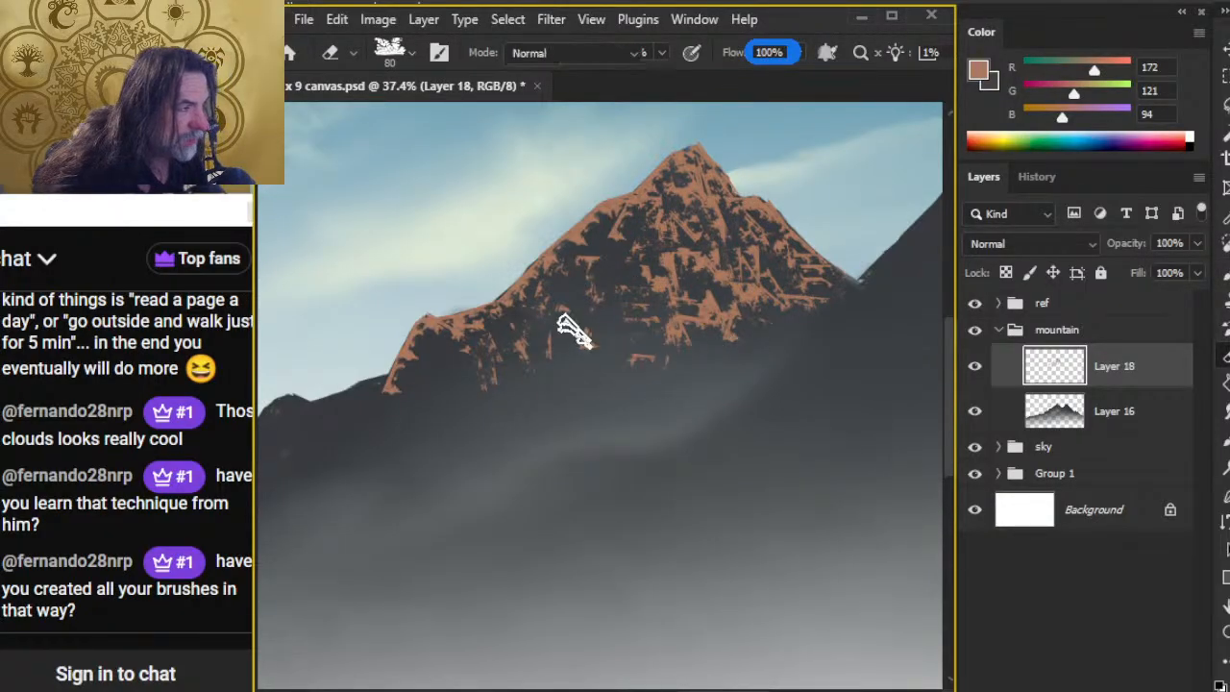
pyautogui.press('e')
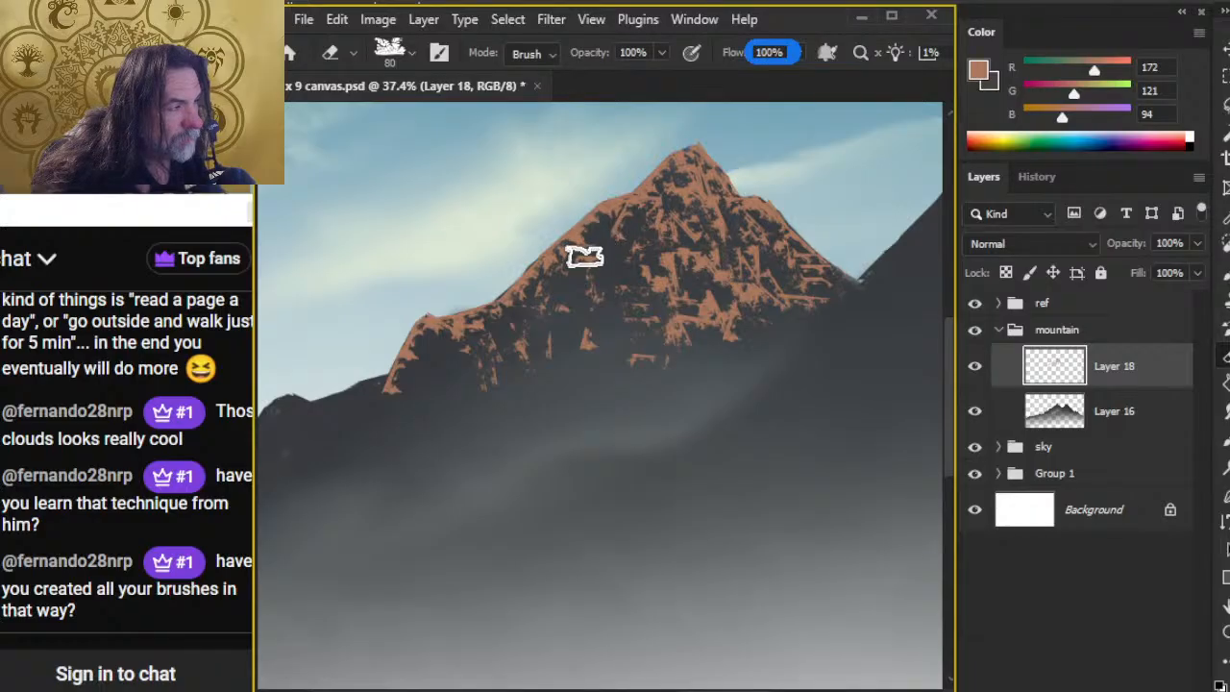
# Step: Switch to the Epidemic Sound playlist in Chrome and remove the track Terminal Velocity from it
pyautogui.press('alt')
pyautogui.hotkey('alt', 'Tab')
pyautogui.hotkey('alt', 'Tab')
pyautogui.hotkey('alt', 'Tab')
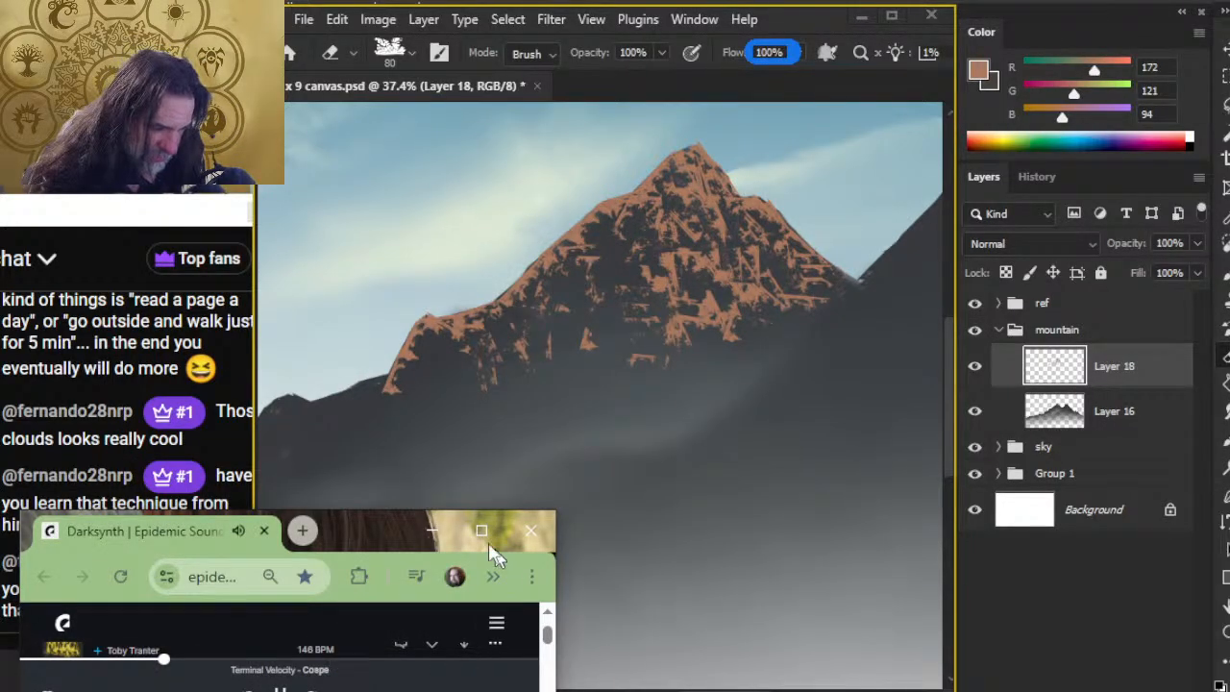
pyautogui.doubleClick(375, 530)
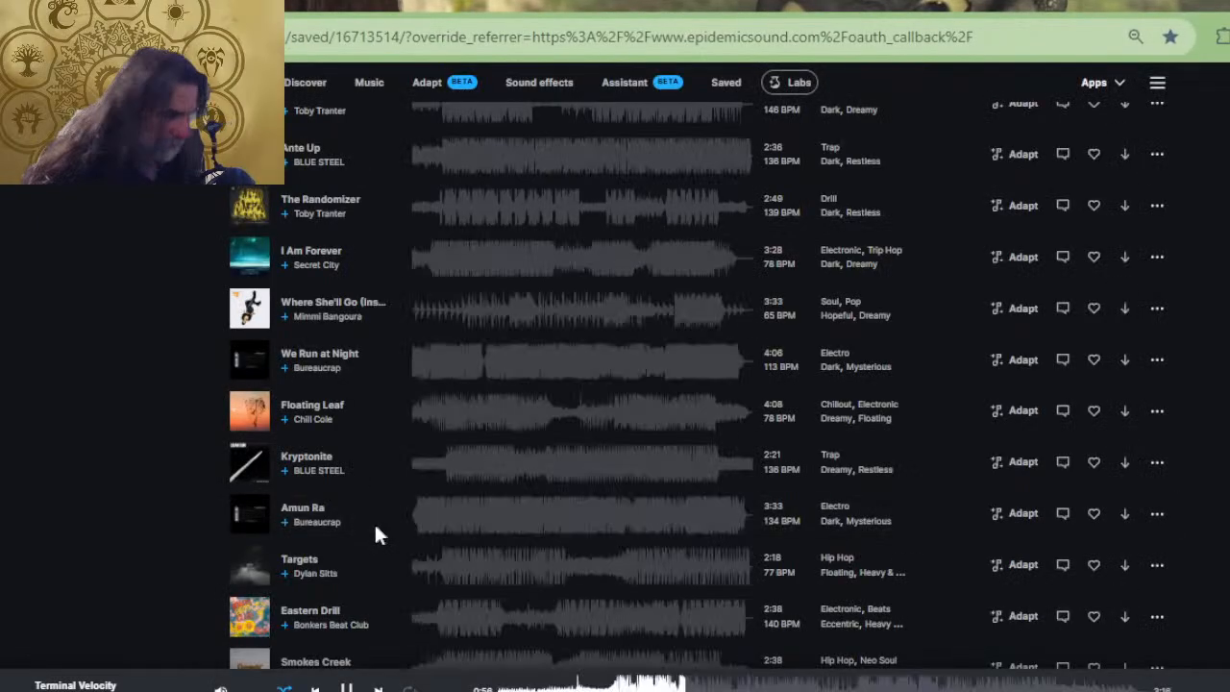
pyautogui.scroll(-13, 402, 509)
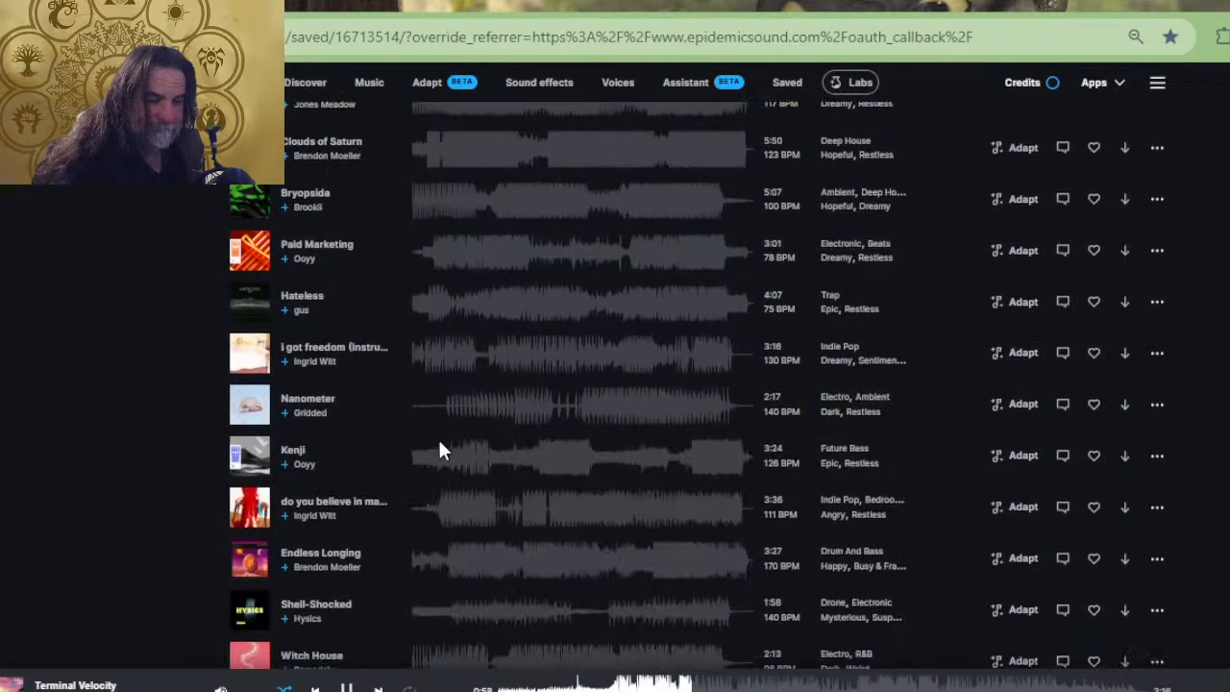
pyautogui.scroll(-8, 440, 451)
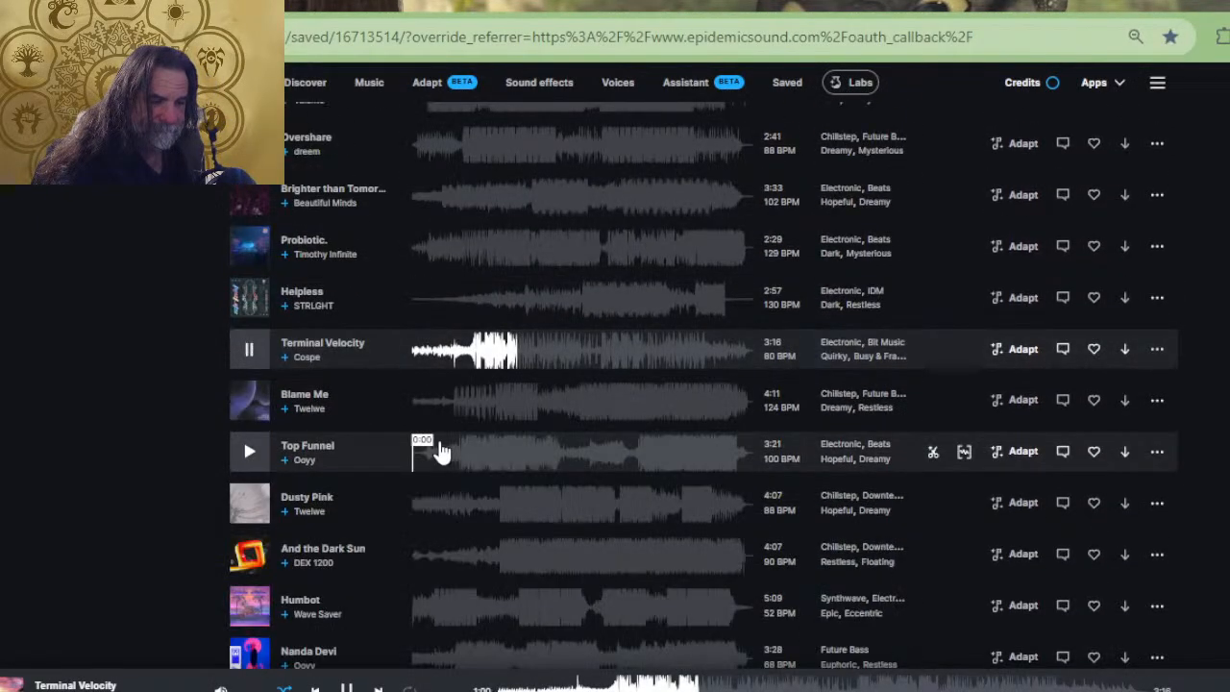
pyautogui.click(1156, 349)
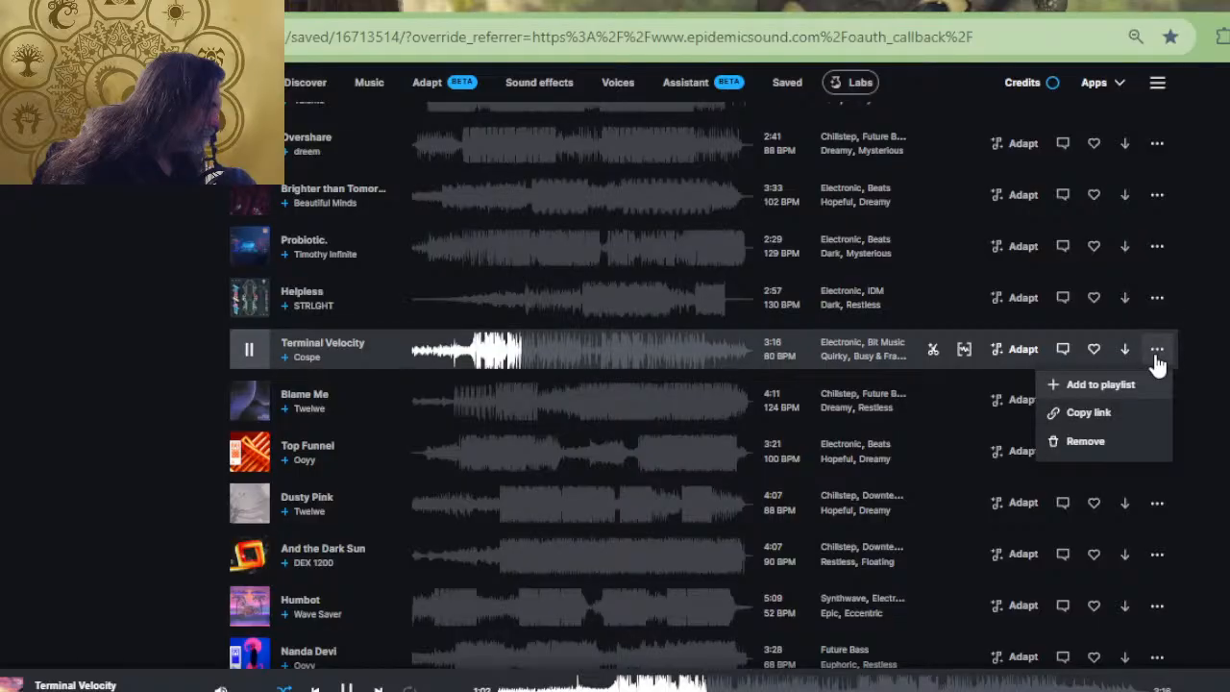
pyautogui.click(1086, 443)
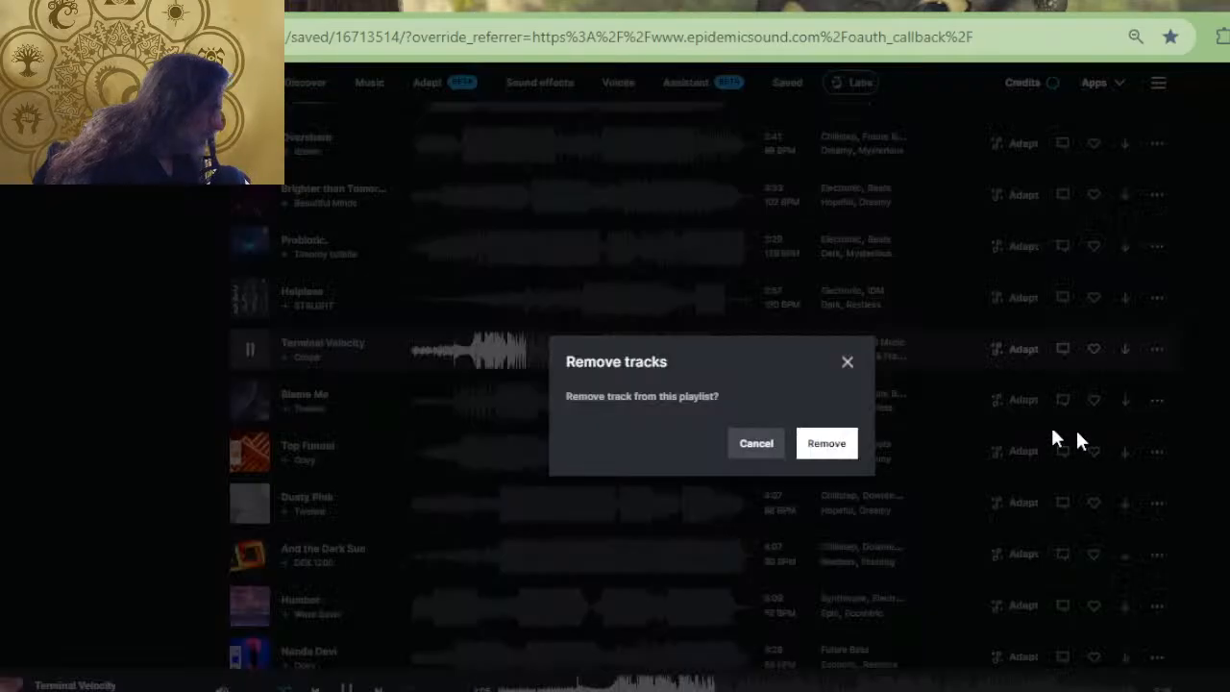
pyautogui.click(821, 448)
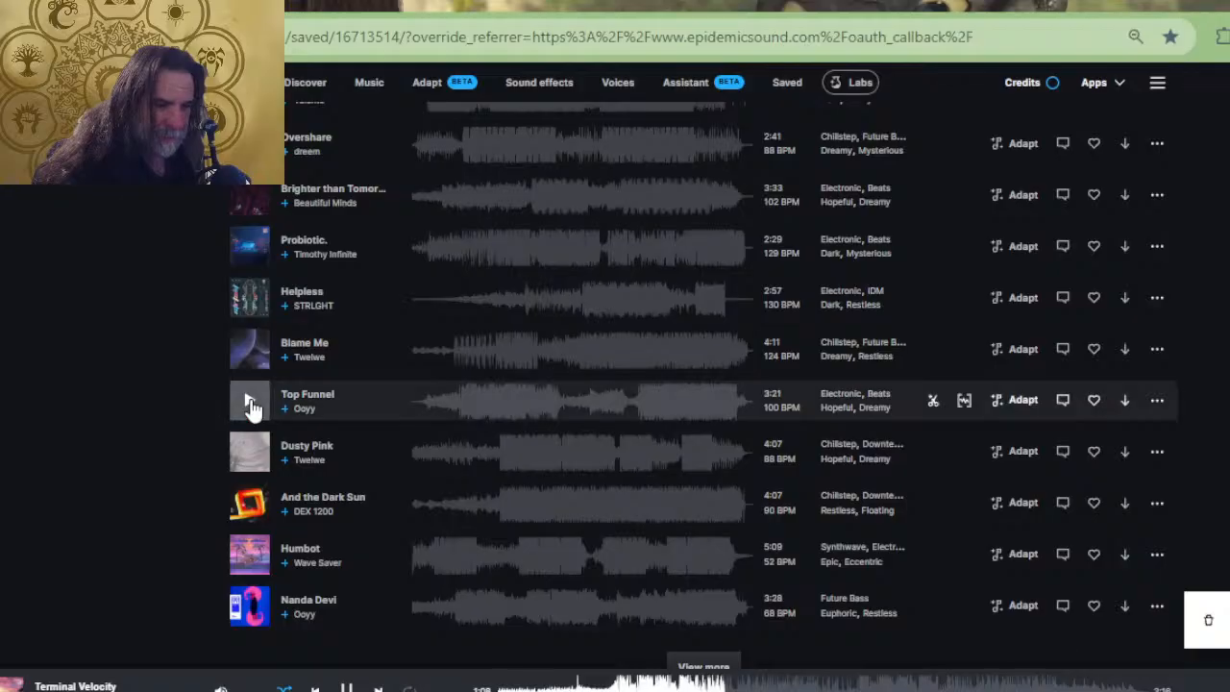
# Step: Play the track Top Funnel, shrink the browser window and return to the Photoshop canvas
pyautogui.click(248, 400)
pyautogui.doubleClick(729, 13)
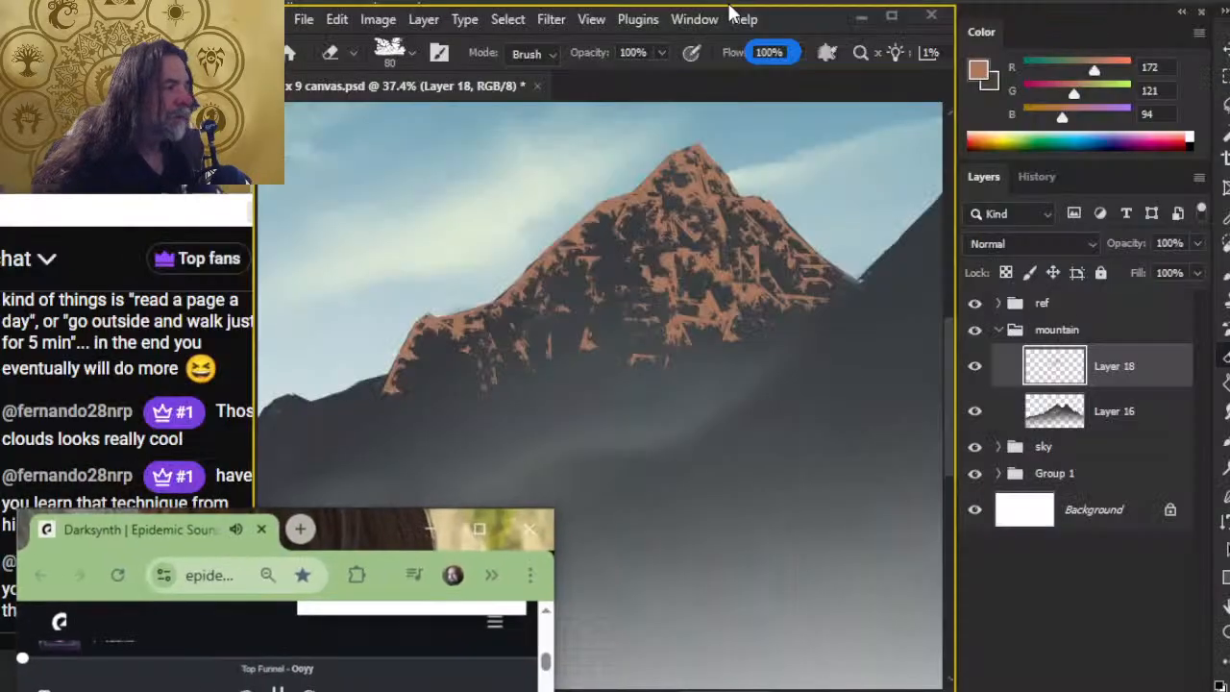
pyautogui.hotkey('alt', 'Tab')
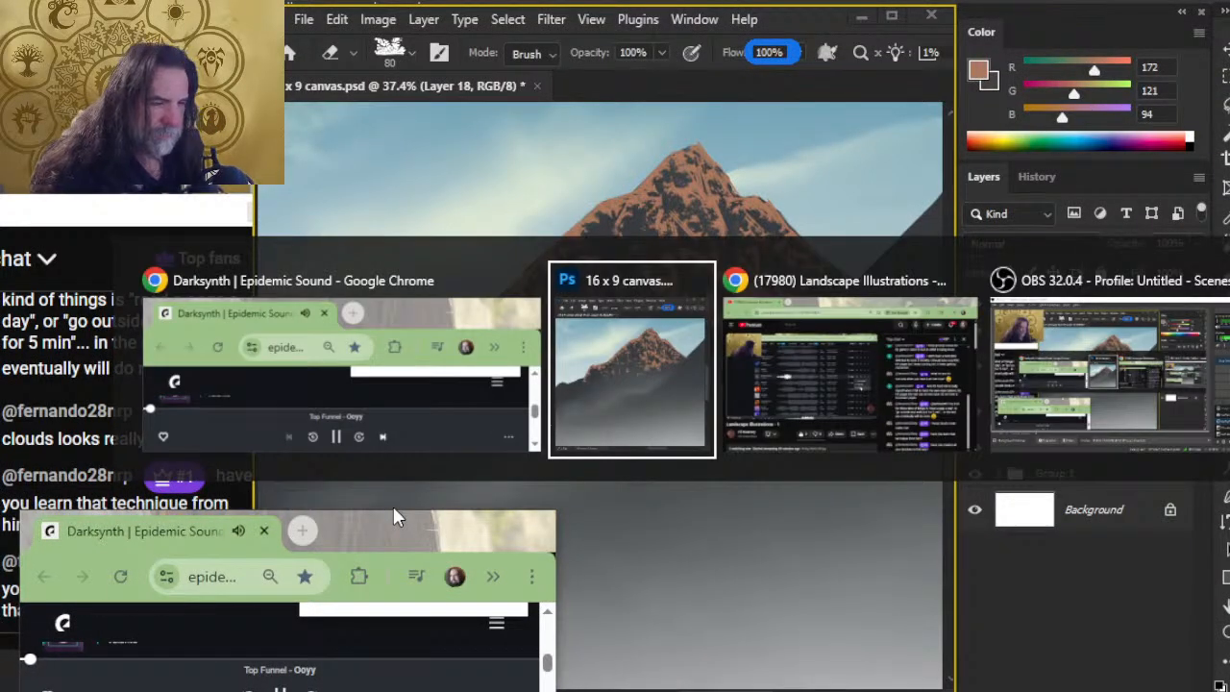
pyautogui.press('Tab')
pyautogui.hotkey('alt', 'Tab')
pyautogui.hotkey('alt', 'Tab')
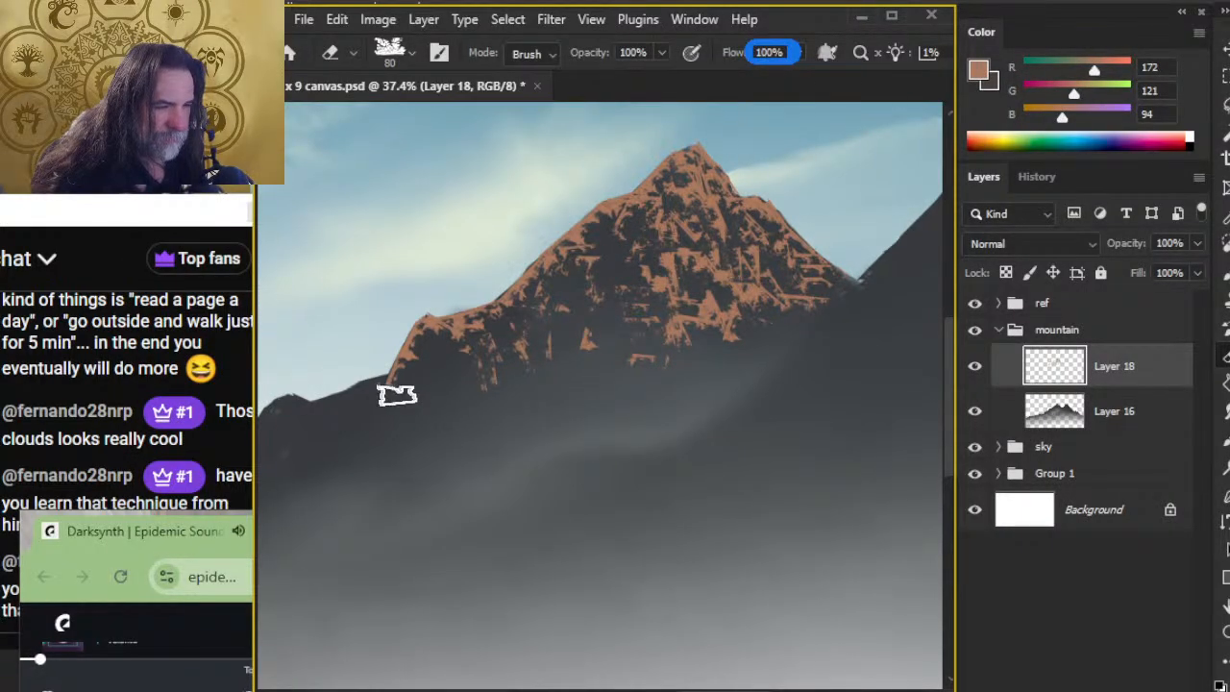
# Step: Texture the left shoulder with 90 px tan strokes and 80 px erasing, and run broken tan diagonal ridges down the lower left face
pyautogui.press('b')
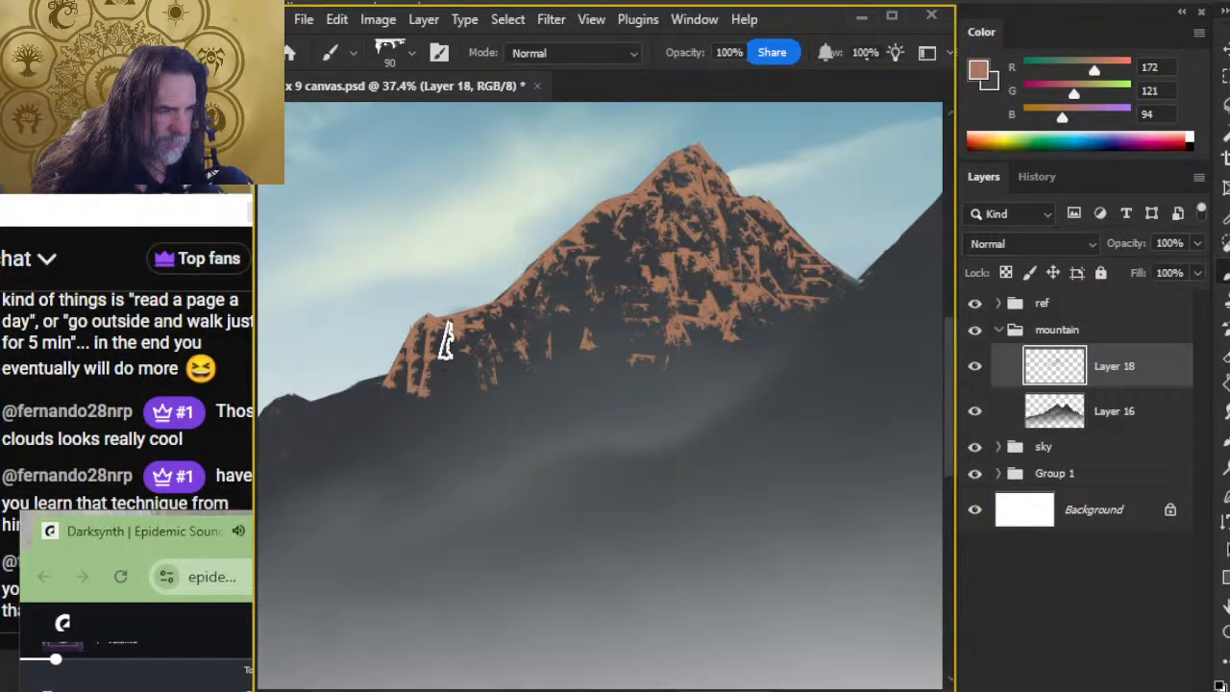
pyautogui.press('e')
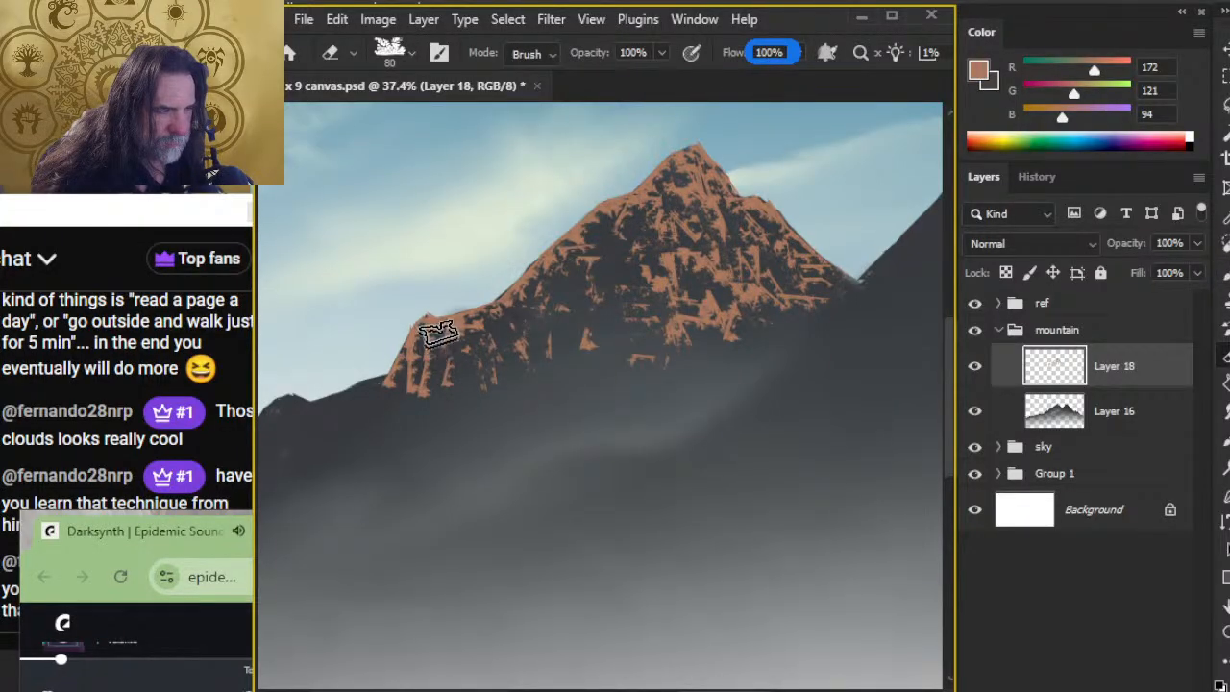
pyautogui.press('b')
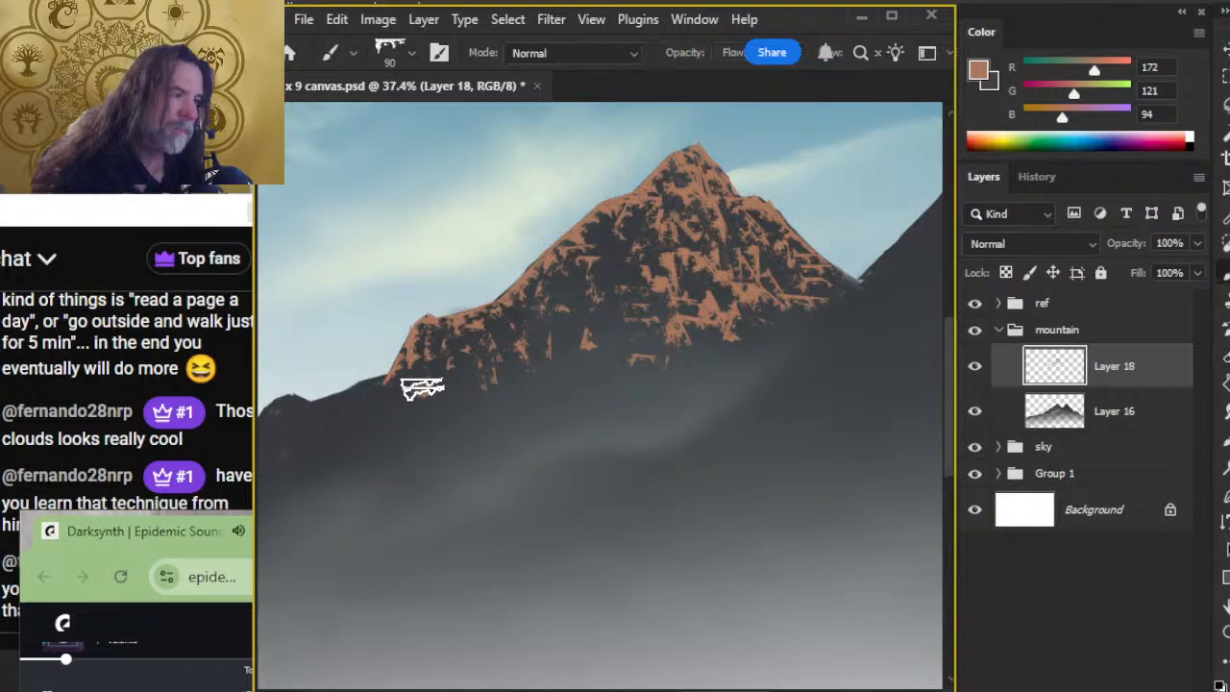
pyautogui.moveTo(512, 334)
pyautogui.mouseDown()
pyautogui.moveTo(578, 375)
pyautogui.moveTo(558, 398)
pyautogui.moveTo(507, 330)
pyautogui.moveTo(637, 402)
pyautogui.mouseUp()
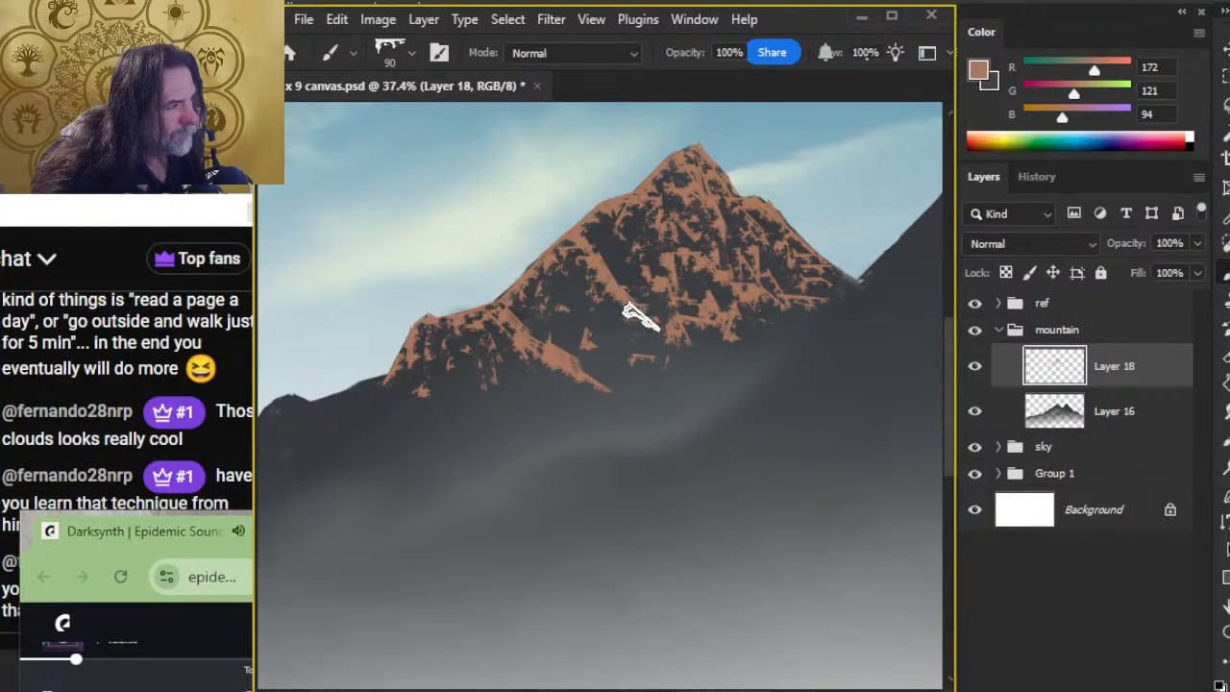
pyautogui.press('e')
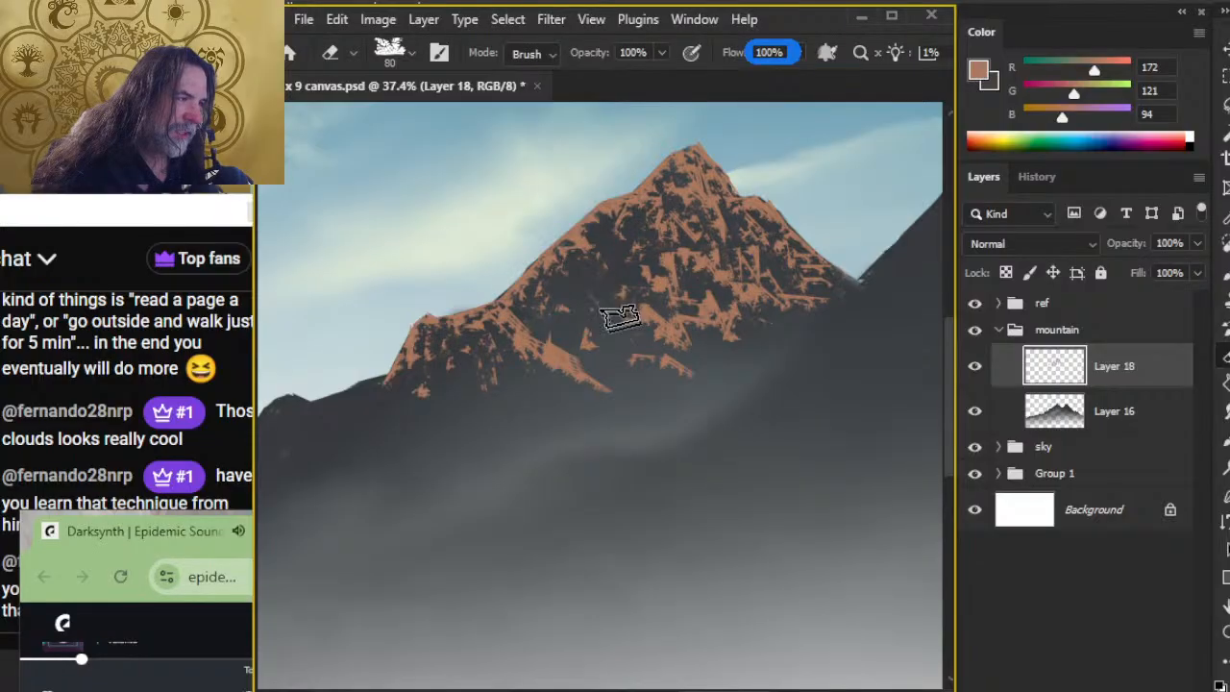
# Step: Fill the left side of the main face with 90 px tan rock strokes and carve dark gaps through them with the 80 px eraser
pyautogui.press('b')
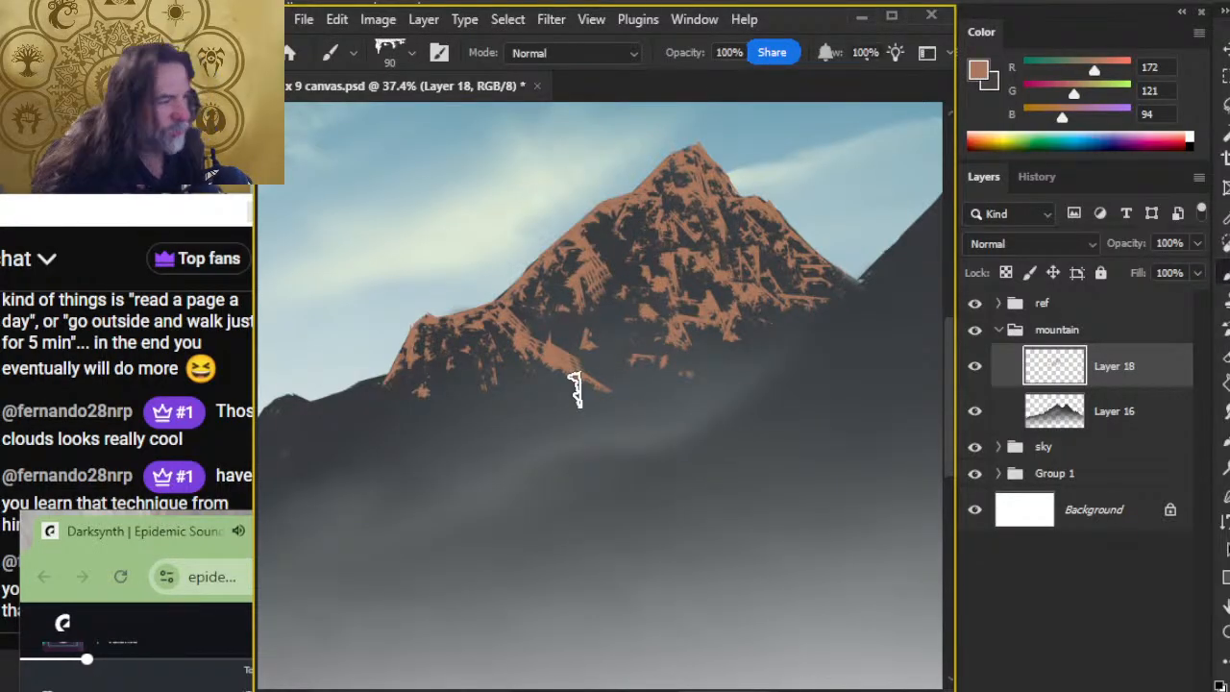
pyautogui.press('e')
pyautogui.press('b')
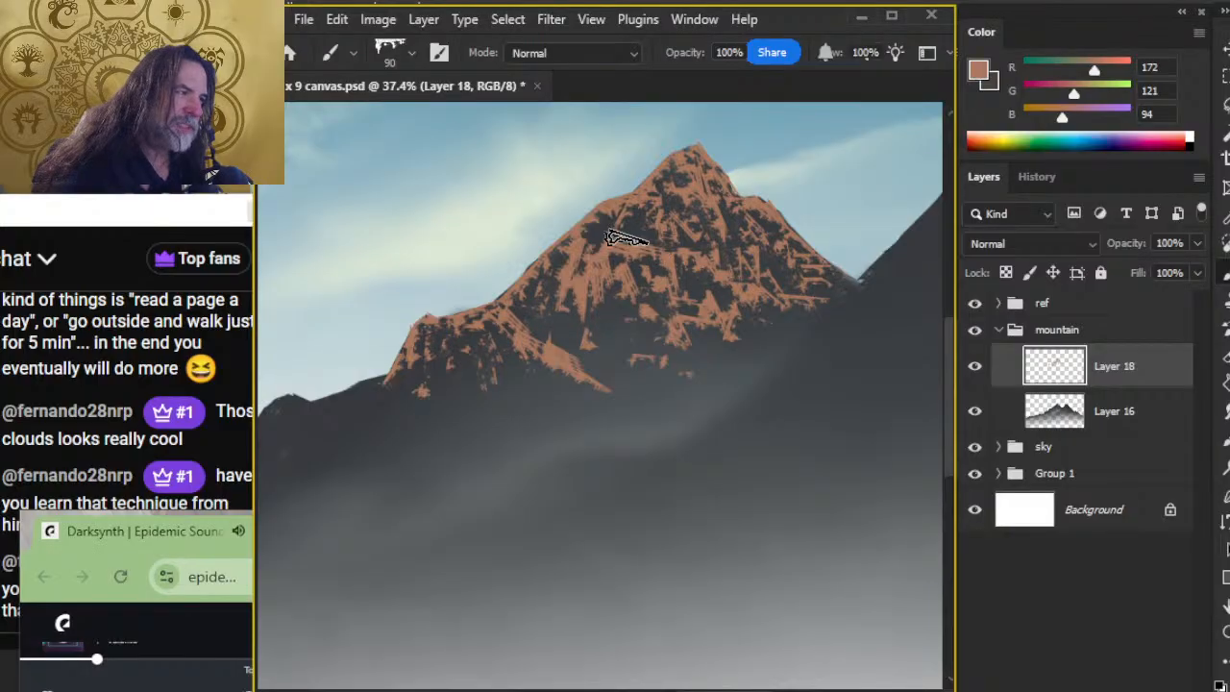
pyautogui.press('e')
pyautogui.press('b')
pyautogui.press('e')
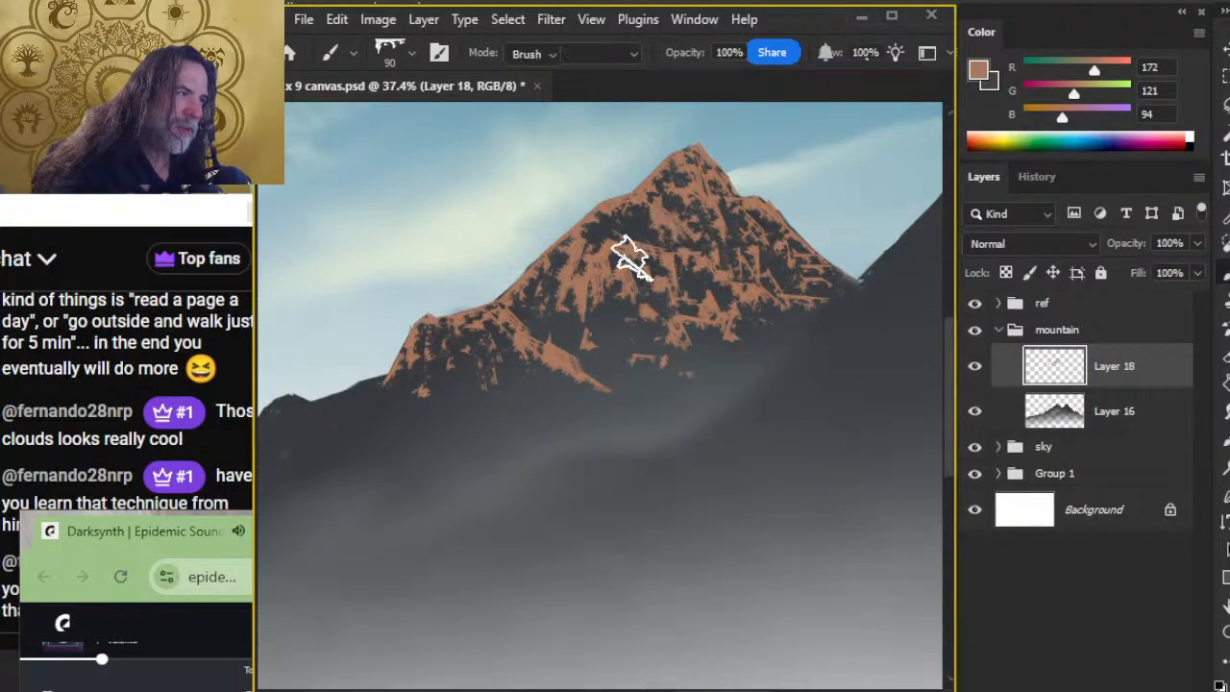
pyautogui.press('b')
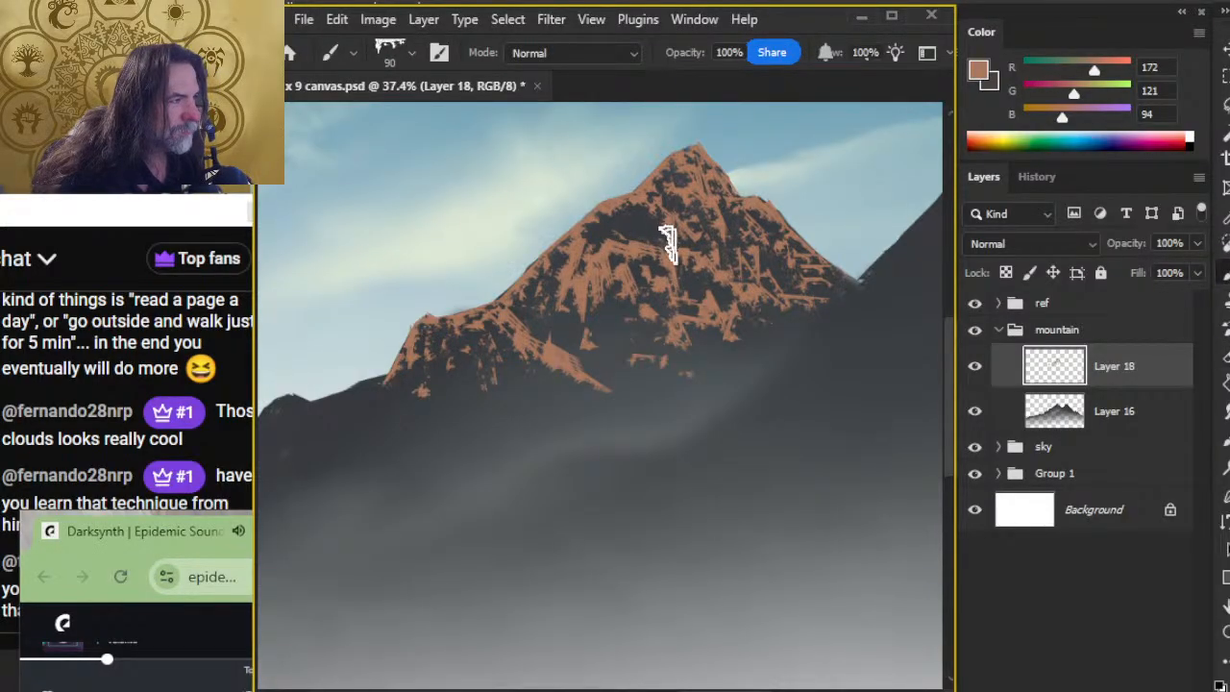
# Step: Fill the dark centre of the main face with 90 px tan rock strokes and break them up with the 80 px eraser
pyautogui.press('e')
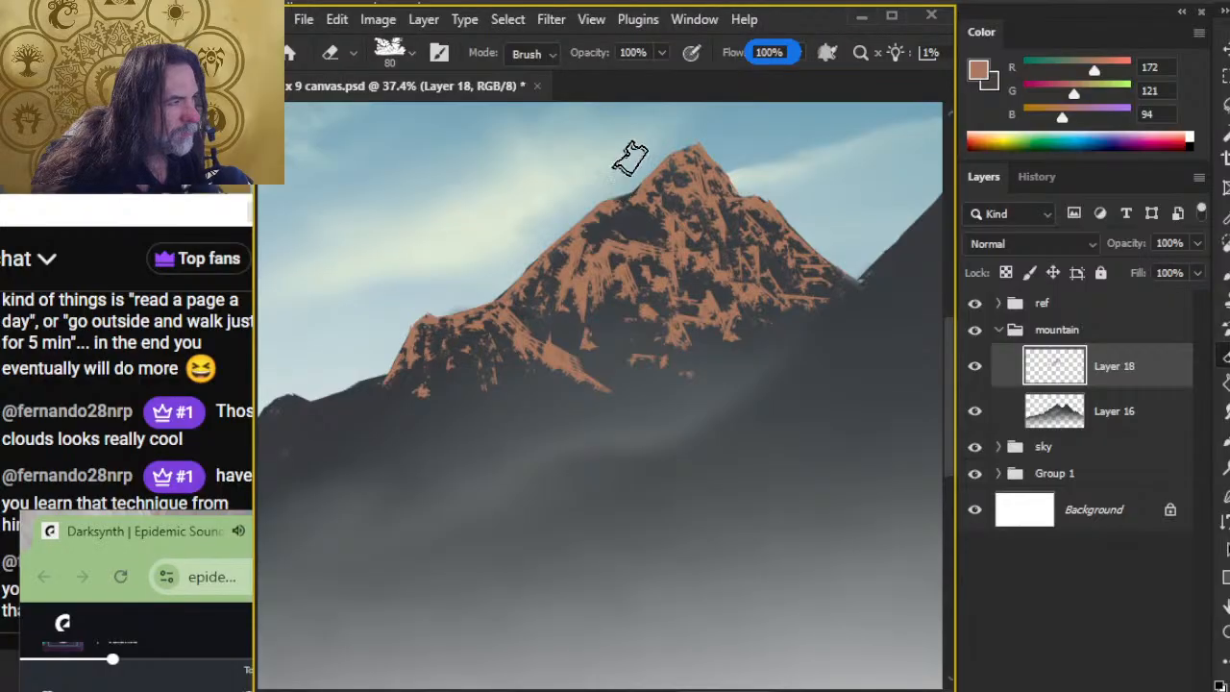
pyautogui.press('b')
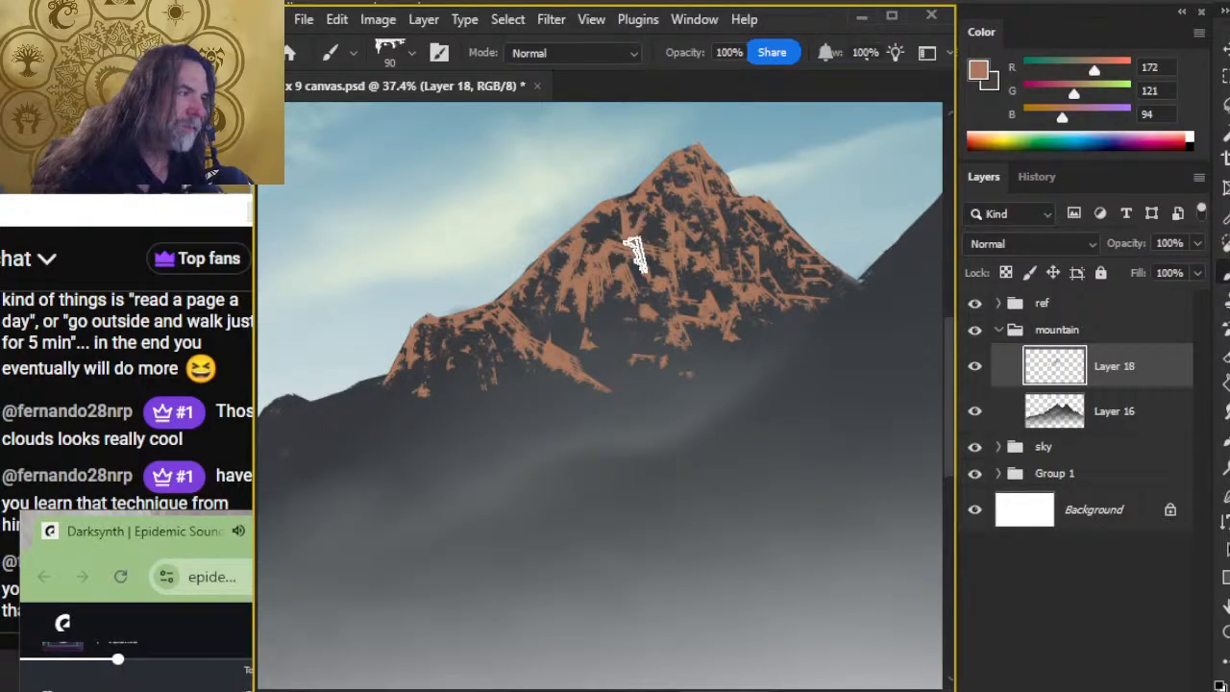
pyautogui.press('e')
pyautogui.press('b')
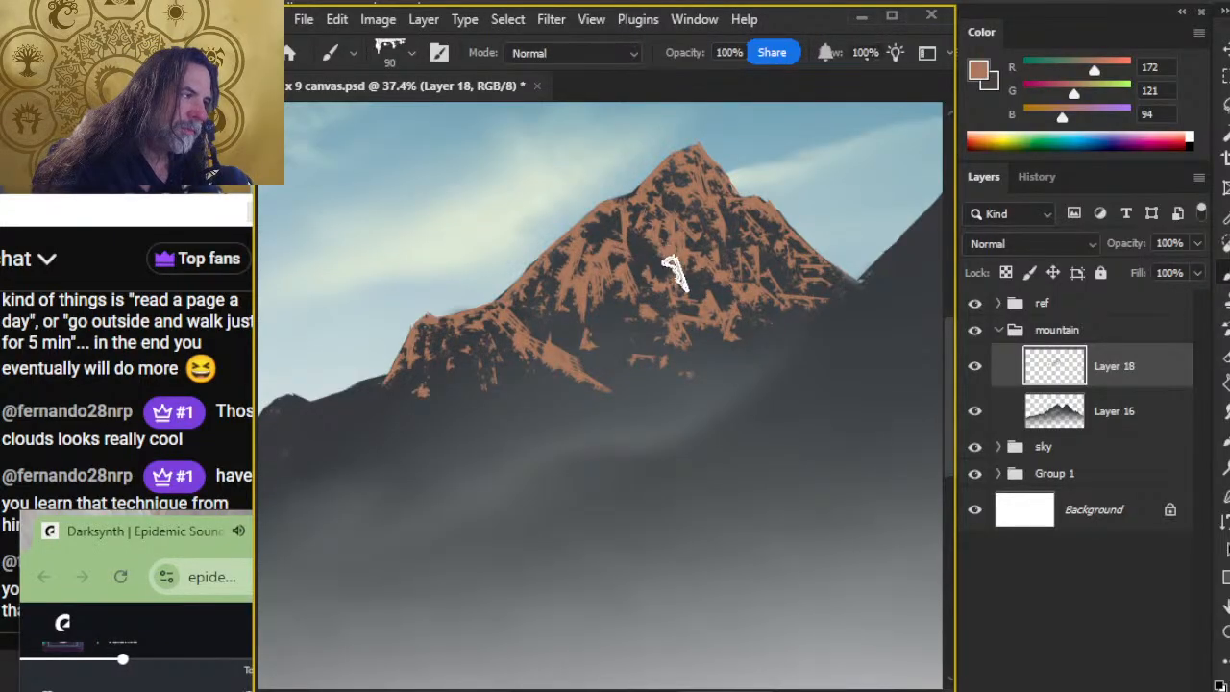
pyautogui.press('e')
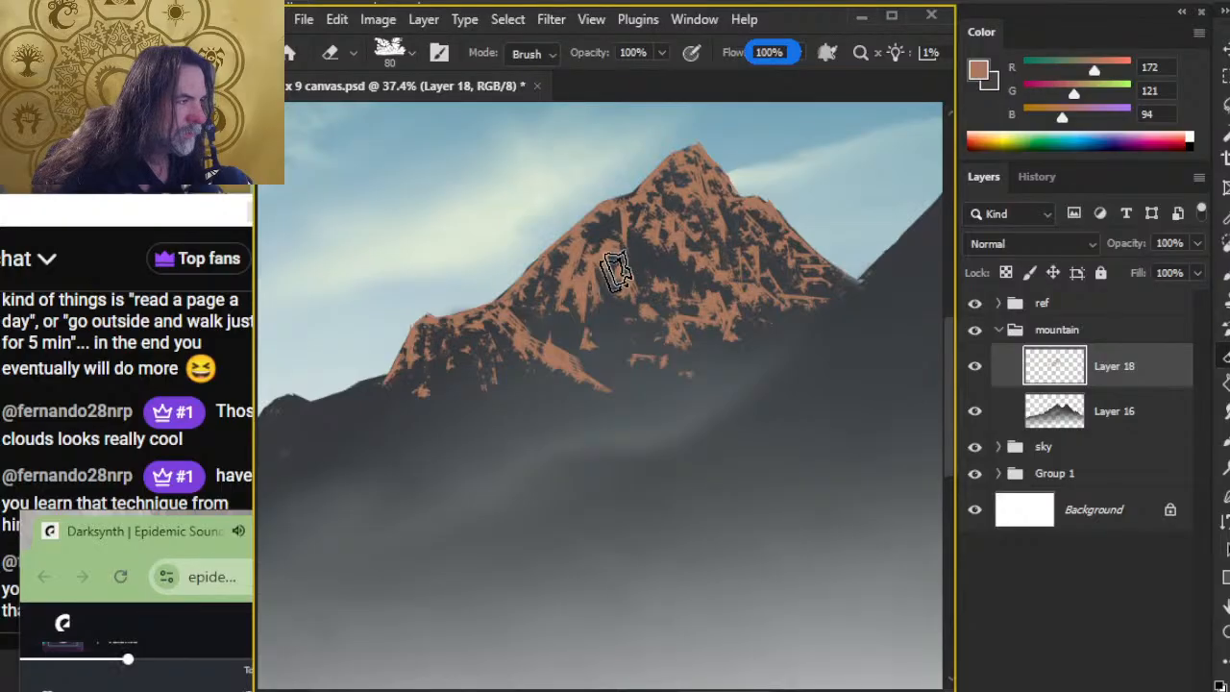
pyautogui.press('b')
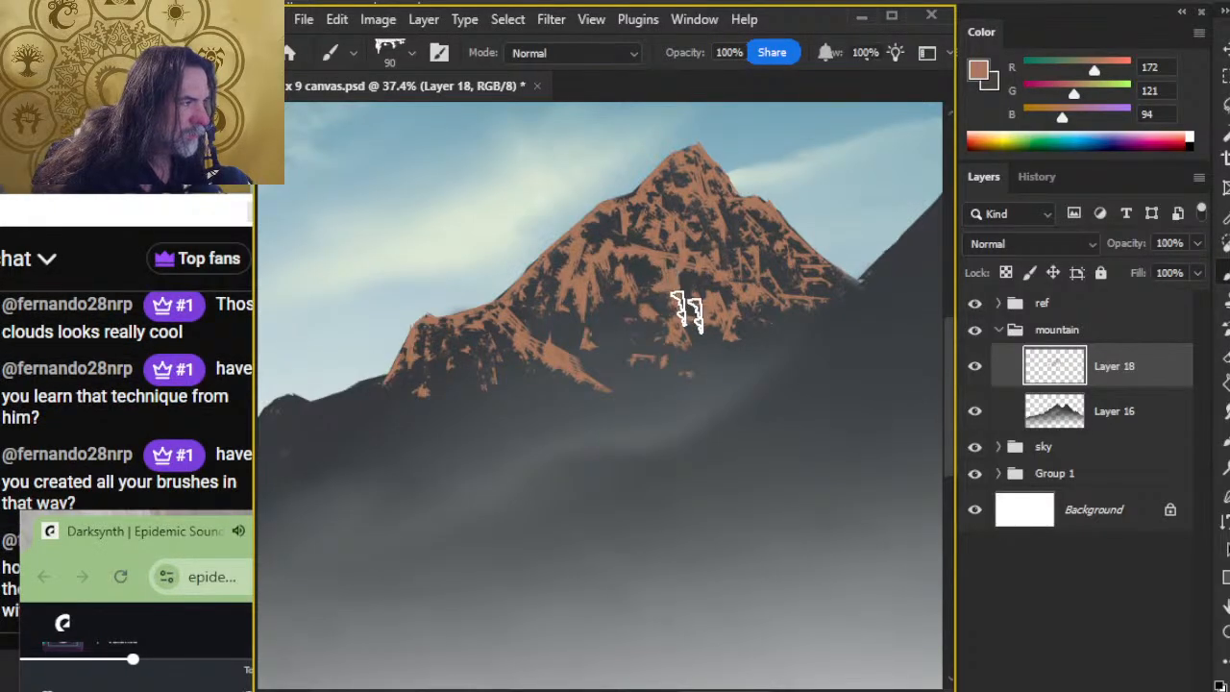
# Step: Switch through OBS to bring the YouTube chat window in front of the music browser, and return to the Photoshop canvas
pyautogui.hotkey('alt', 'Tab')
pyautogui.hotkey('alt', 'Tab')
pyautogui.hotkey('alt', 'Tab')
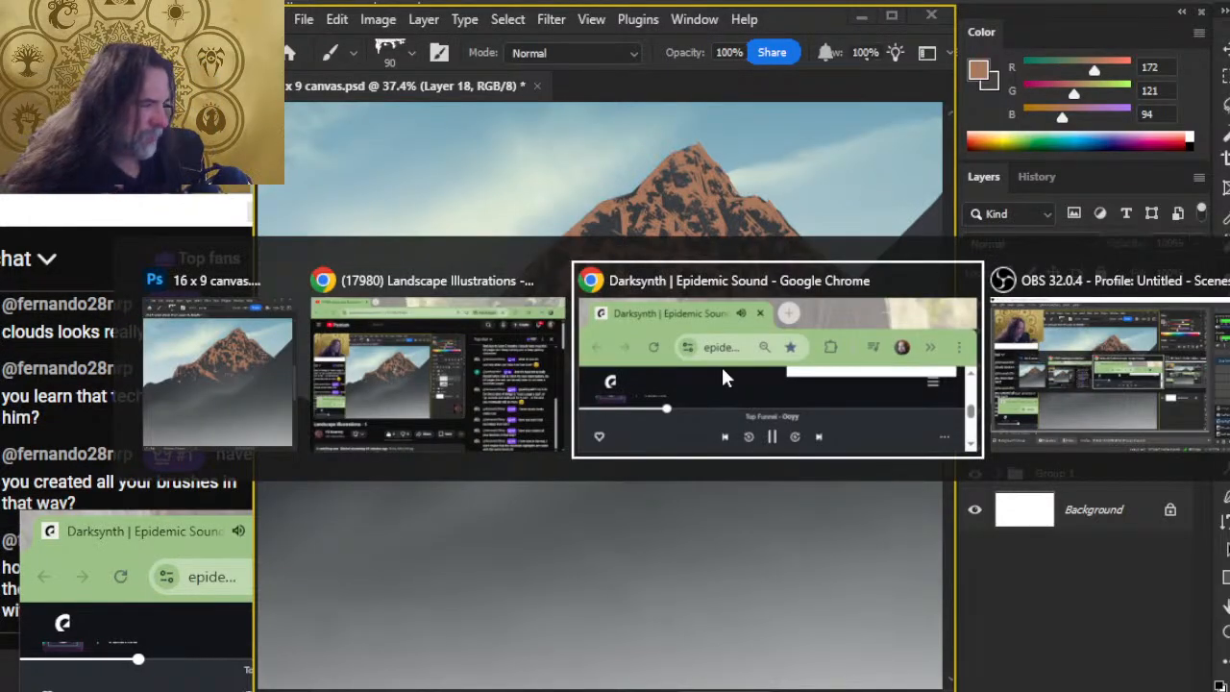
pyautogui.hotkey('alt', 'Tab')
pyautogui.hotkey('alt', 'Tab')
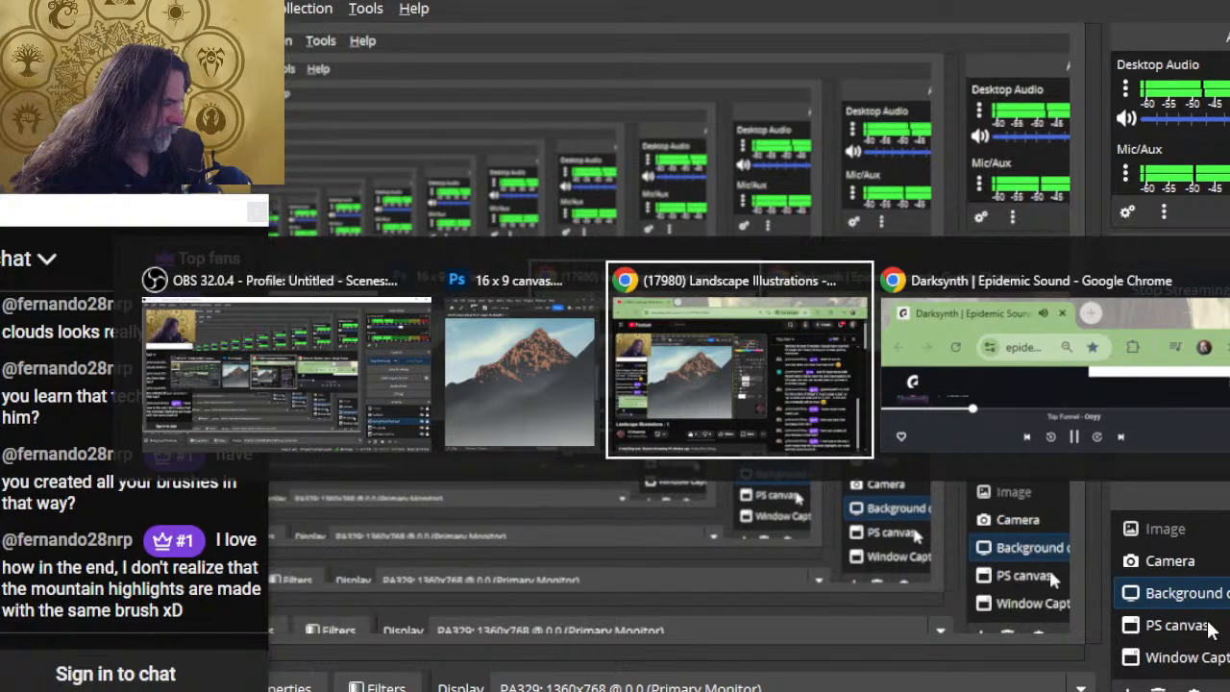
pyautogui.hotkey('alt', 'Tab')
pyautogui.hotkey('alt', 'Tab')
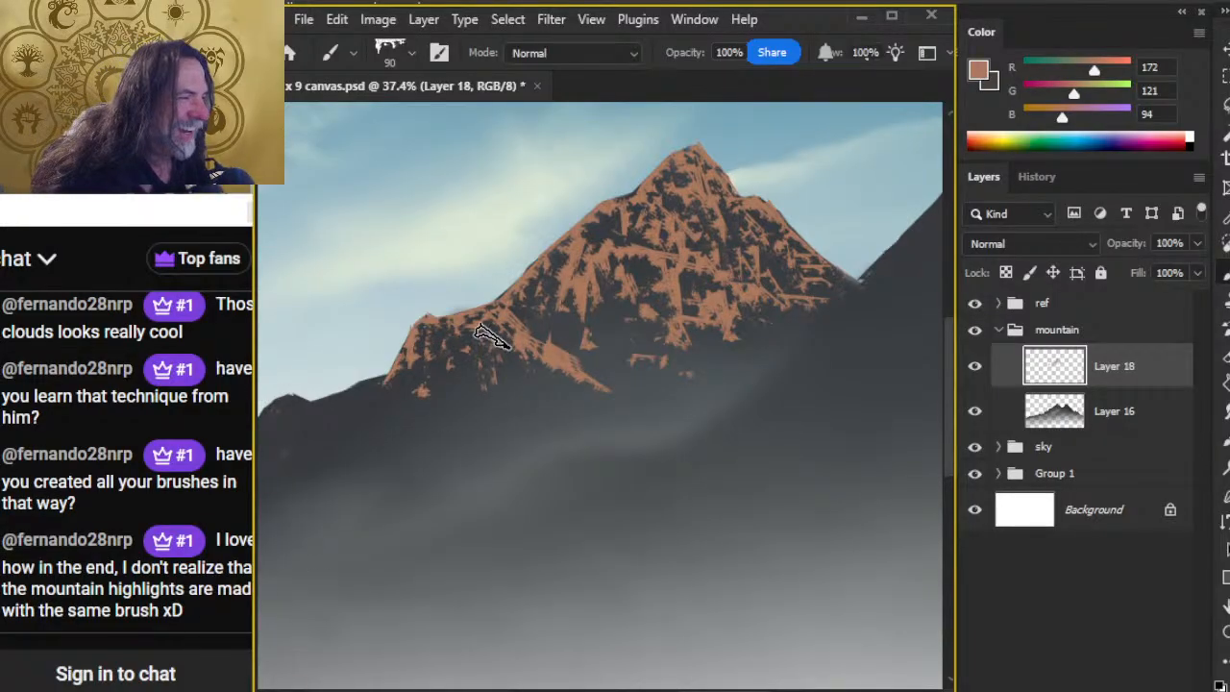
# Step: Break up the diagonal tan ridge on the lower left face with the 80 px eraser and touch up the texture around it
pyautogui.press('e')
pyautogui.moveTo(522, 335)
pyautogui.mouseDown()
pyautogui.moveTo(550, 368)
pyautogui.moveTo(583, 376)
pyautogui.moveTo(551, 353)
pyautogui.moveTo(553, 336)
pyautogui.moveTo(590, 376)
pyautogui.mouseUp()
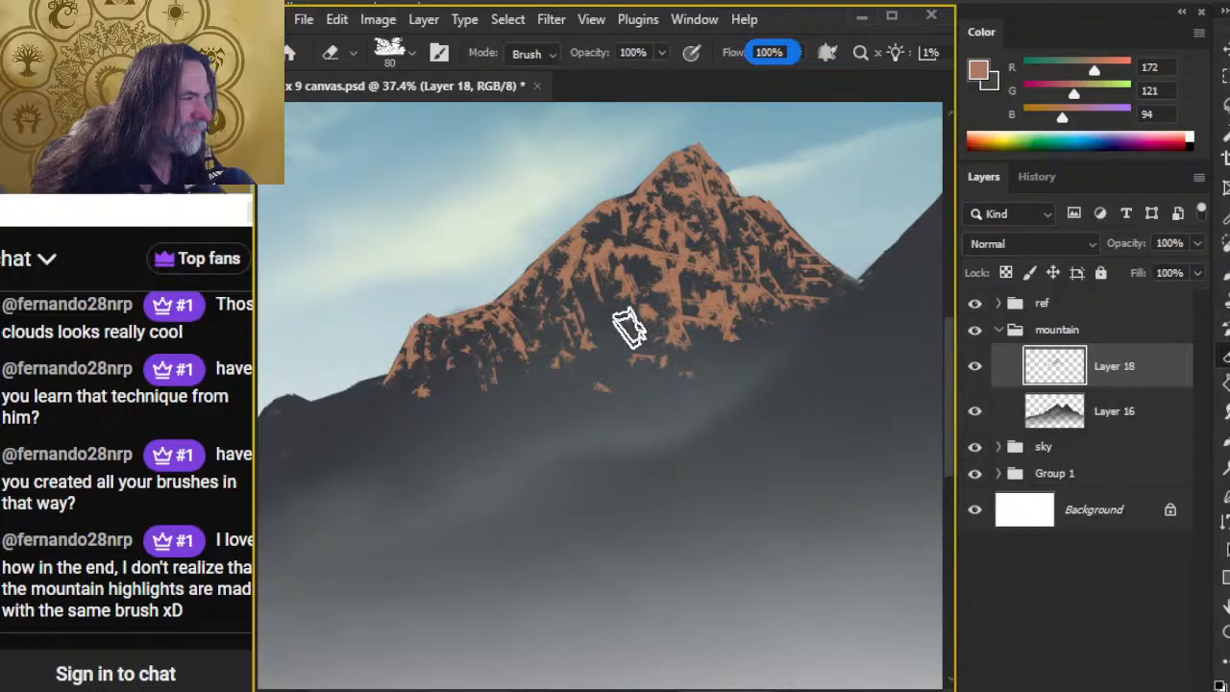
pyautogui.press('b')
pyautogui.press('e')
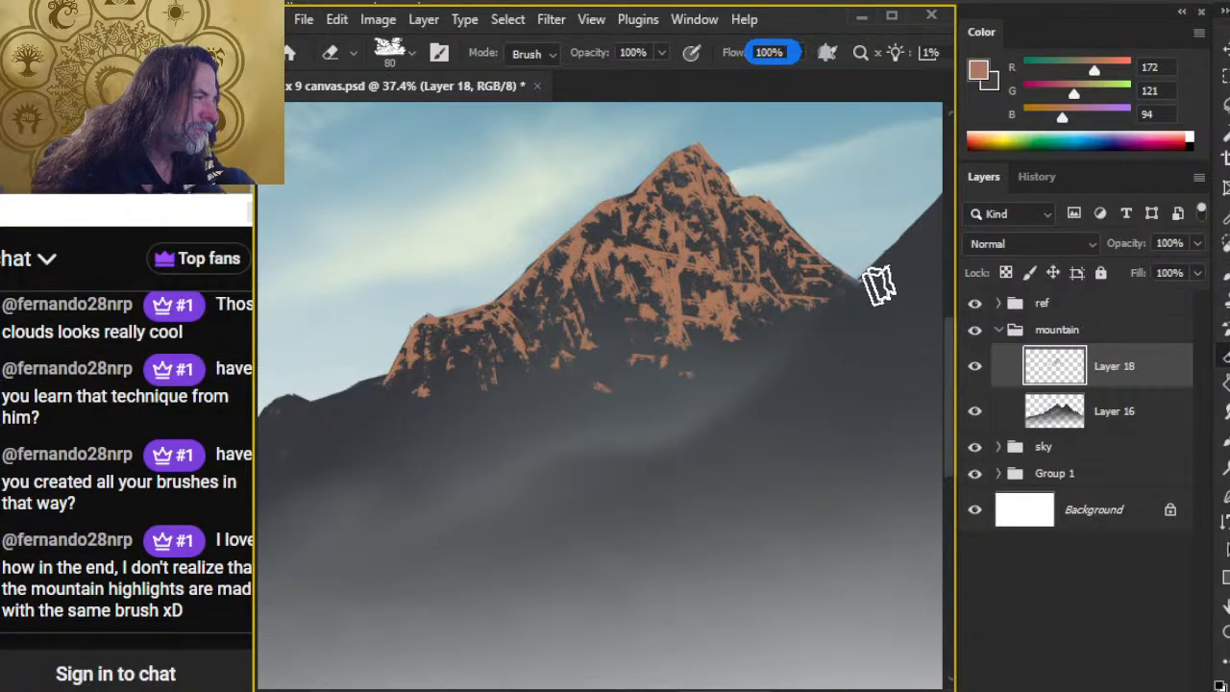
pyautogui.press('b')
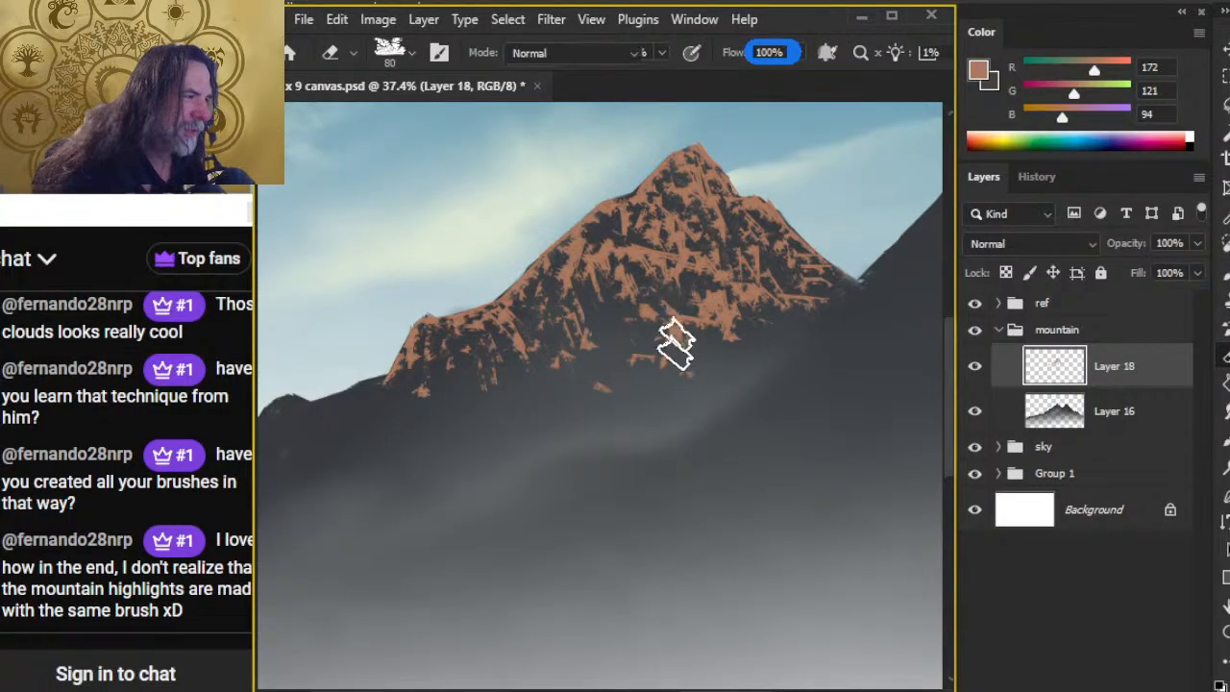
# Step: Carve small dark gaps through the central face with a 50 px eraser and restore tan strokes below the upper left ridge
pyautogui.press('e')
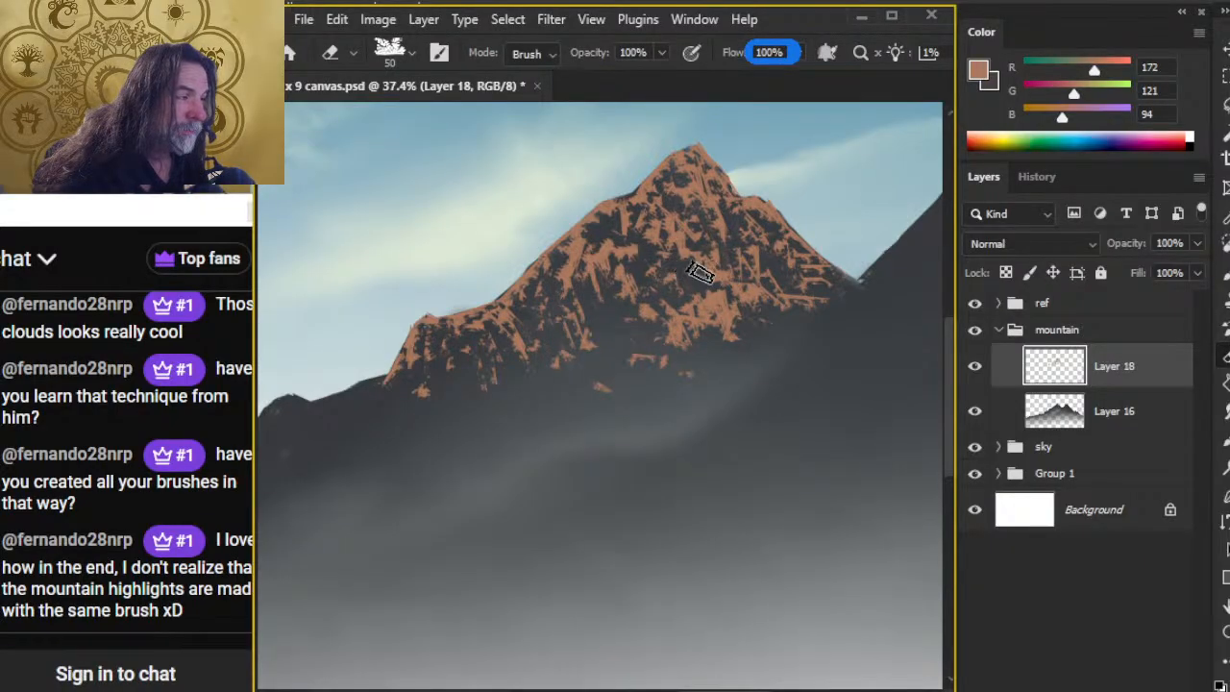
pyautogui.press('b')
pyautogui.press('e')
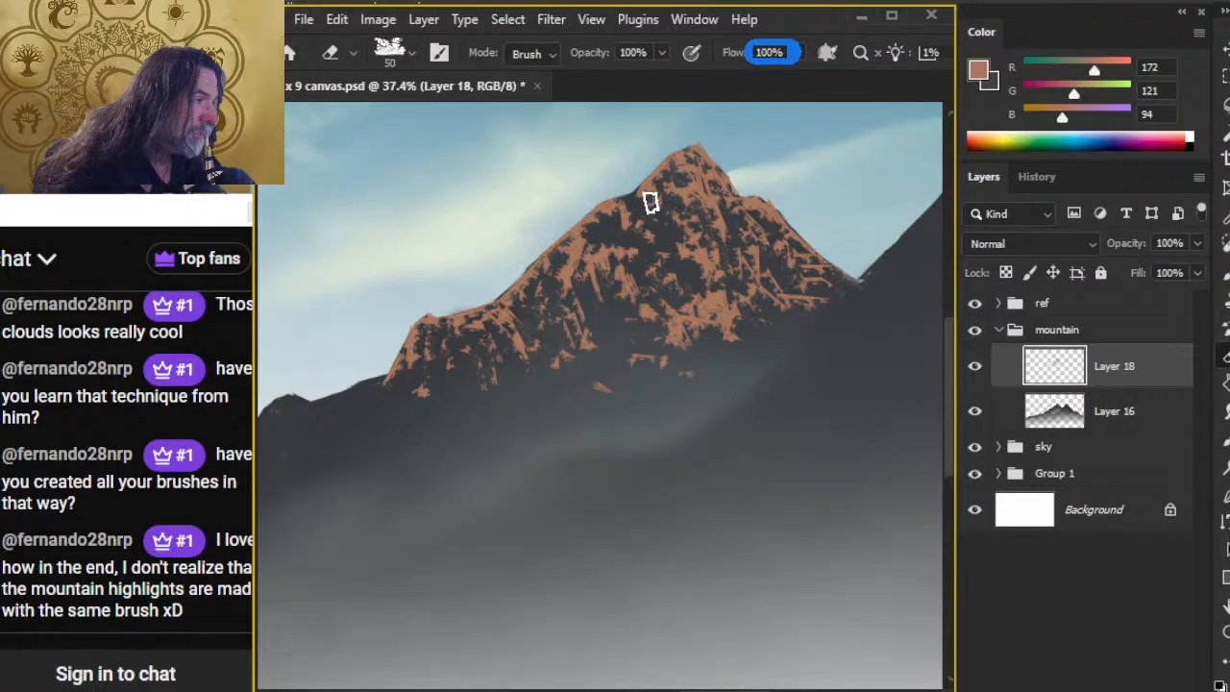
pyautogui.press('b')
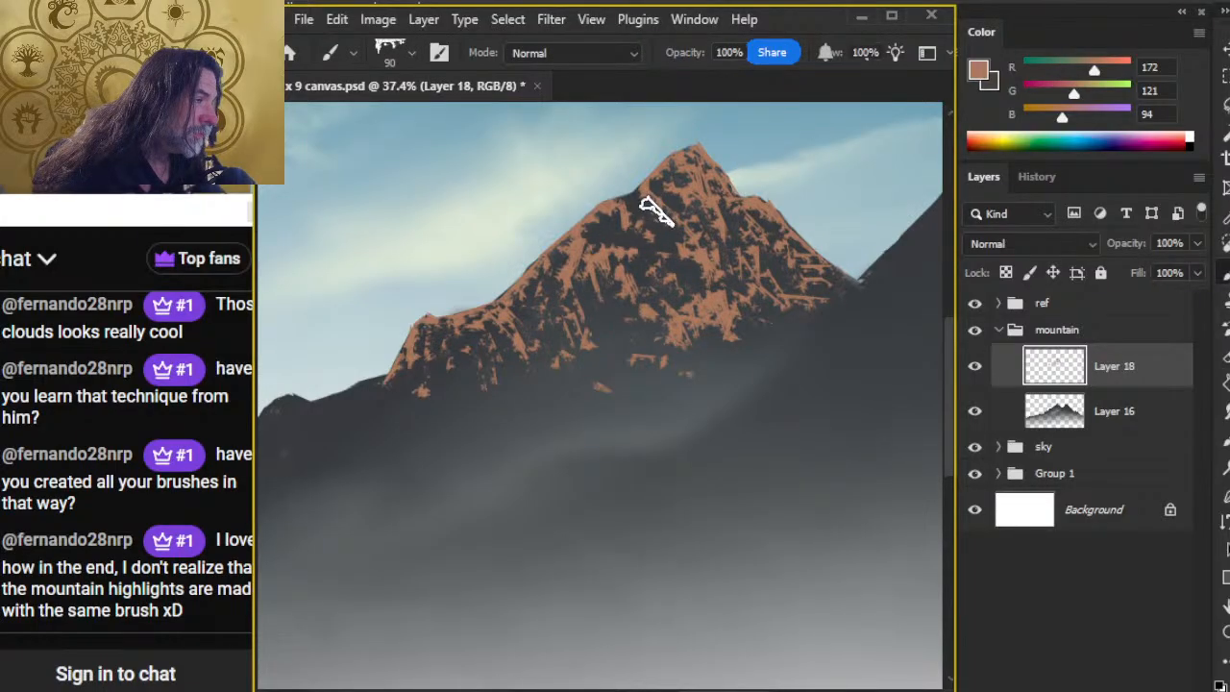
pyautogui.press('e')
pyautogui.press('b')
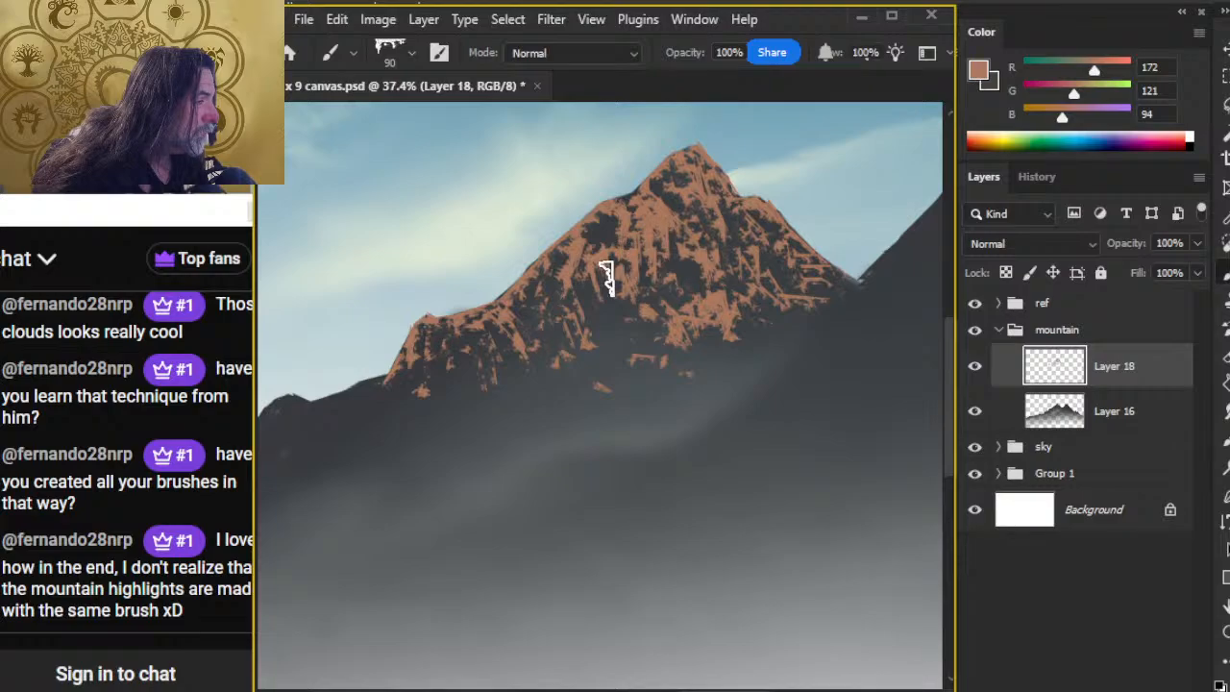
# Step: Cut steep dark crevices through the left-centre of the face with the 50 px eraser and dab tan rock beside them
pyautogui.press('e')
pyautogui.moveTo(616, 274); pyautogui.dragTo(628, 277)
pyautogui.moveTo(647, 230)
pyautogui.mouseDown()
pyautogui.moveTo(654, 279)
pyautogui.moveTo(677, 294)
pyautogui.mouseUp()
pyautogui.press('b')
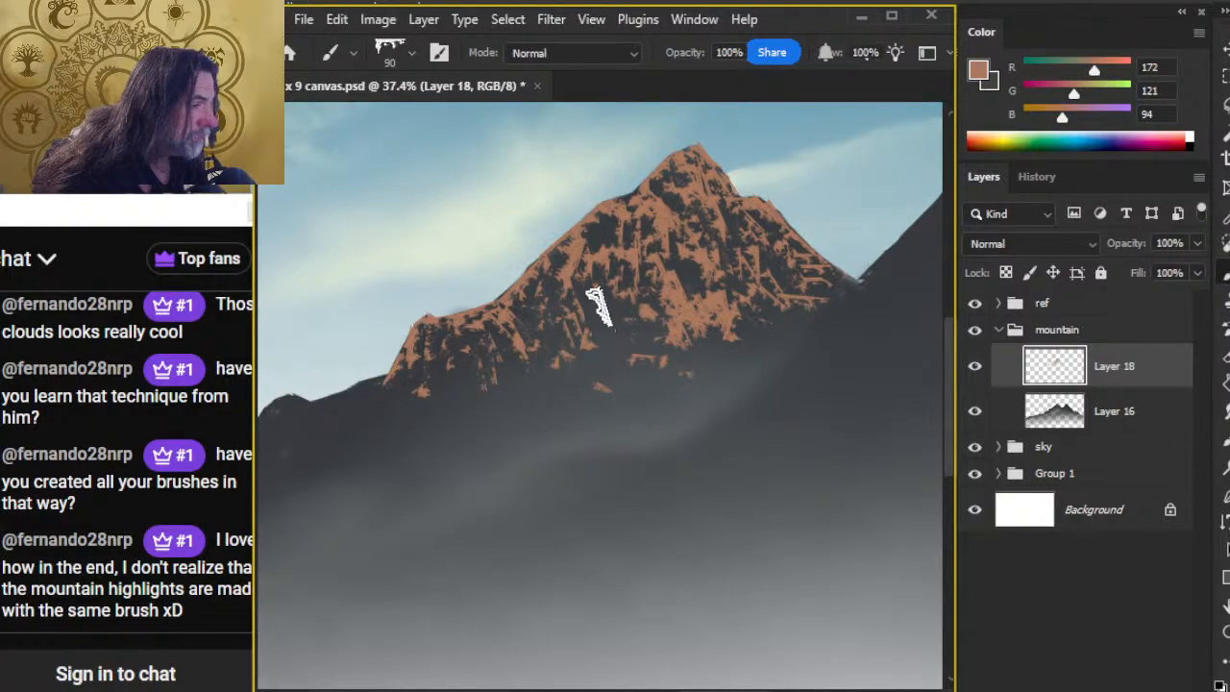
# Step: Rework the right flank with 50 px erasing and 90 px tan strokes, extending tan streaks down along the face's lower right base
pyautogui.press('e')
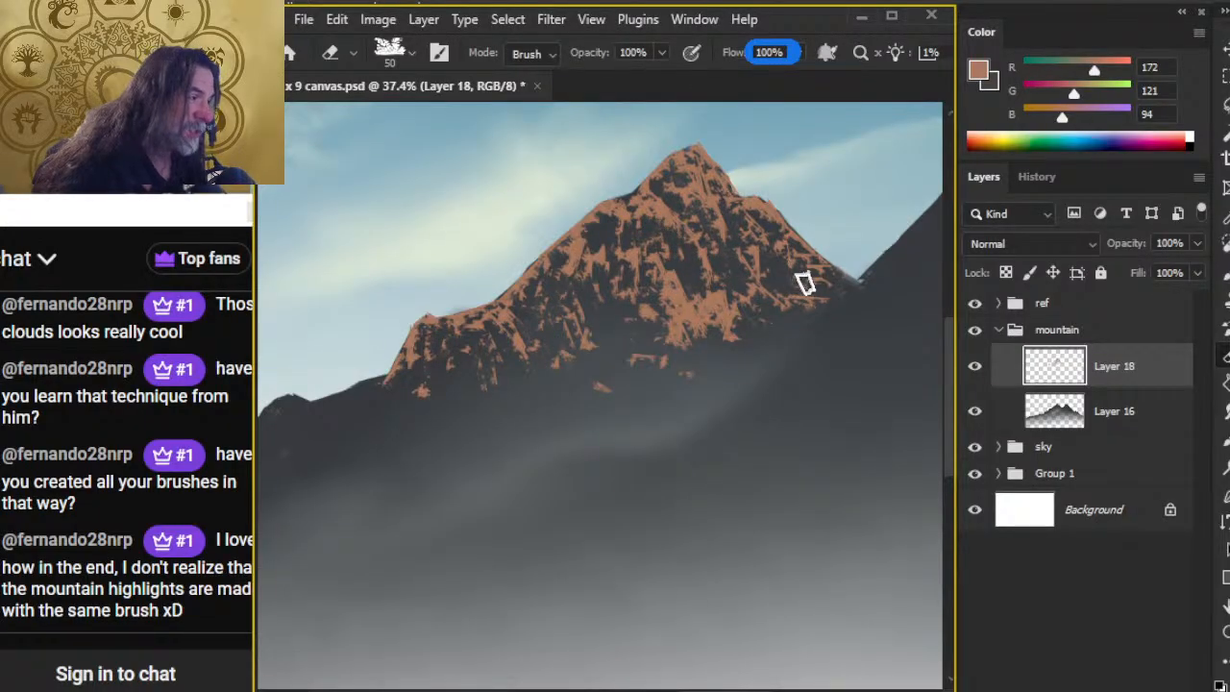
pyautogui.press('b')
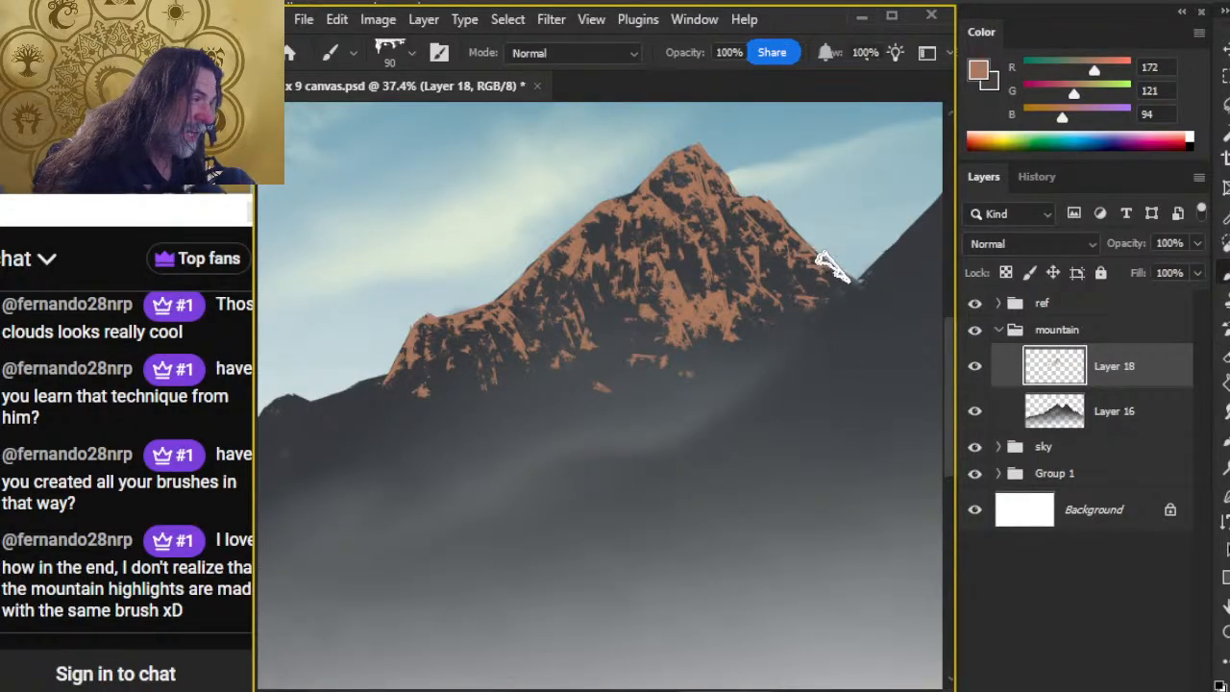
pyautogui.press('e')
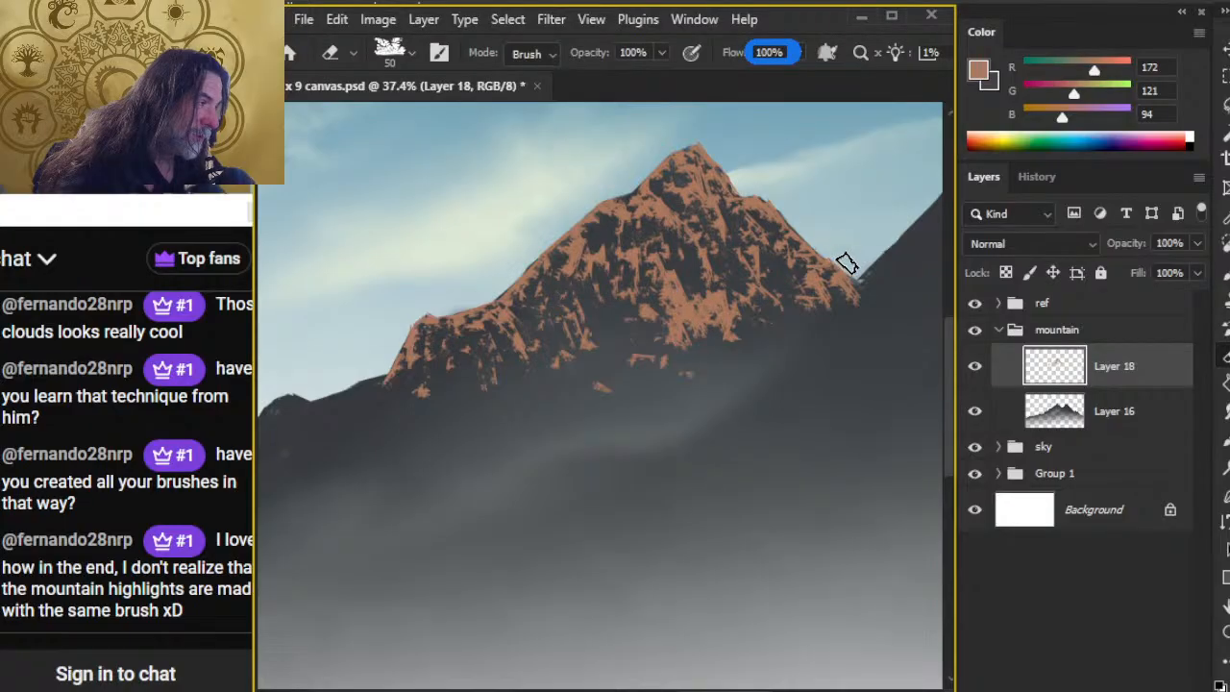
pyautogui.press('b')
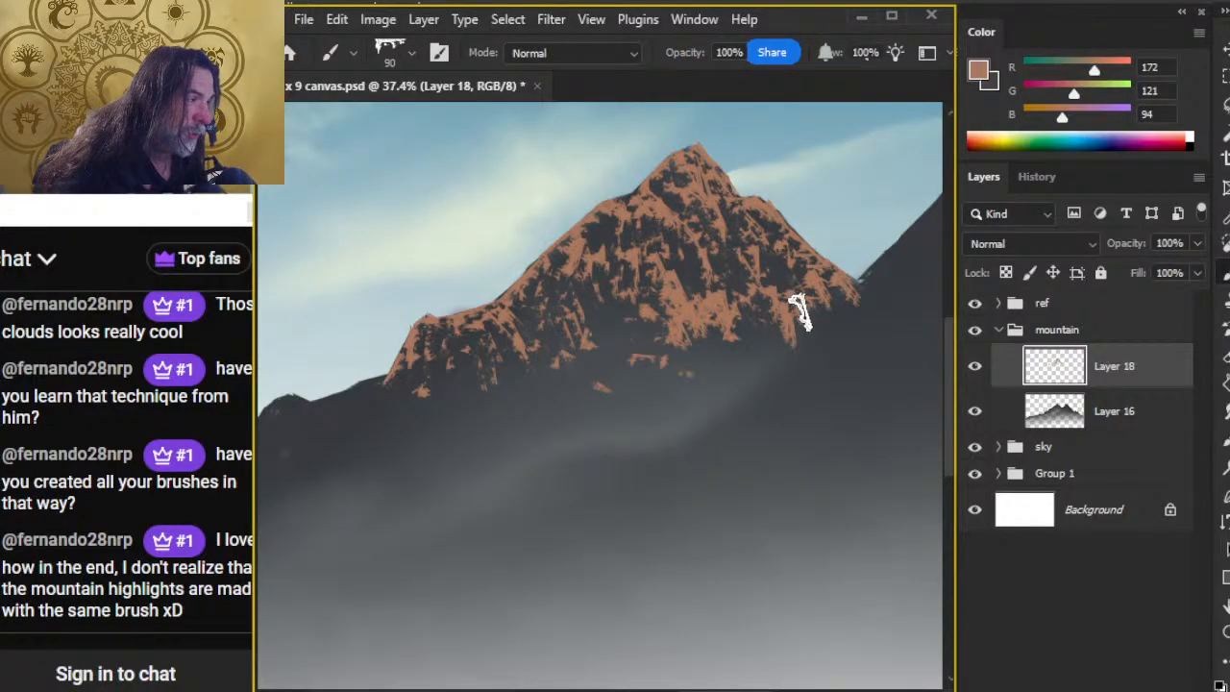
pyautogui.moveTo(725, 335)
pyautogui.mouseDown()
pyautogui.moveTo(756, 341)
pyautogui.moveTo(733, 367)
pyautogui.moveTo(717, 370)
pyautogui.moveTo(710, 352)
pyautogui.moveTo(680, 359)
pyautogui.moveTo(719, 364)
pyautogui.mouseUp()
pyautogui.press('e')
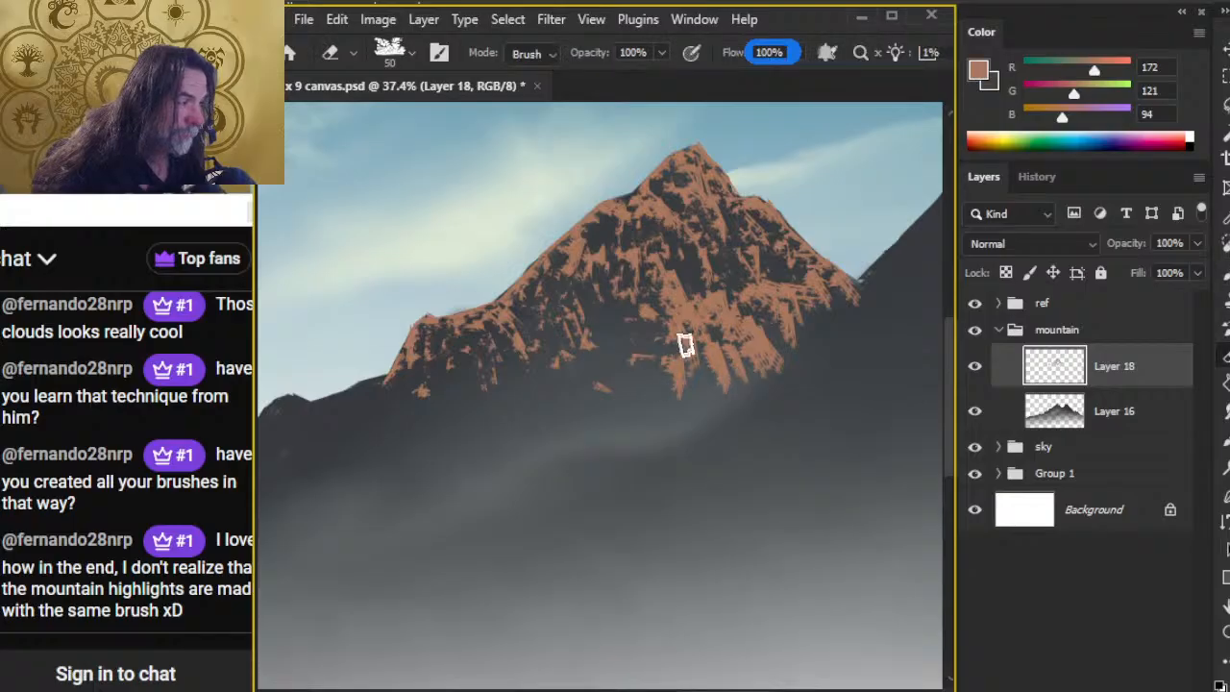
# Step: Carve dark gaps through the lower central face with a 100 px eraser, and set the eraser to the Mountain Chisel tip at 90 px
pyautogui.press(']')
pyautogui.press(']')
pyautogui.press(']')
pyautogui.press(']')
pyautogui.press(']')
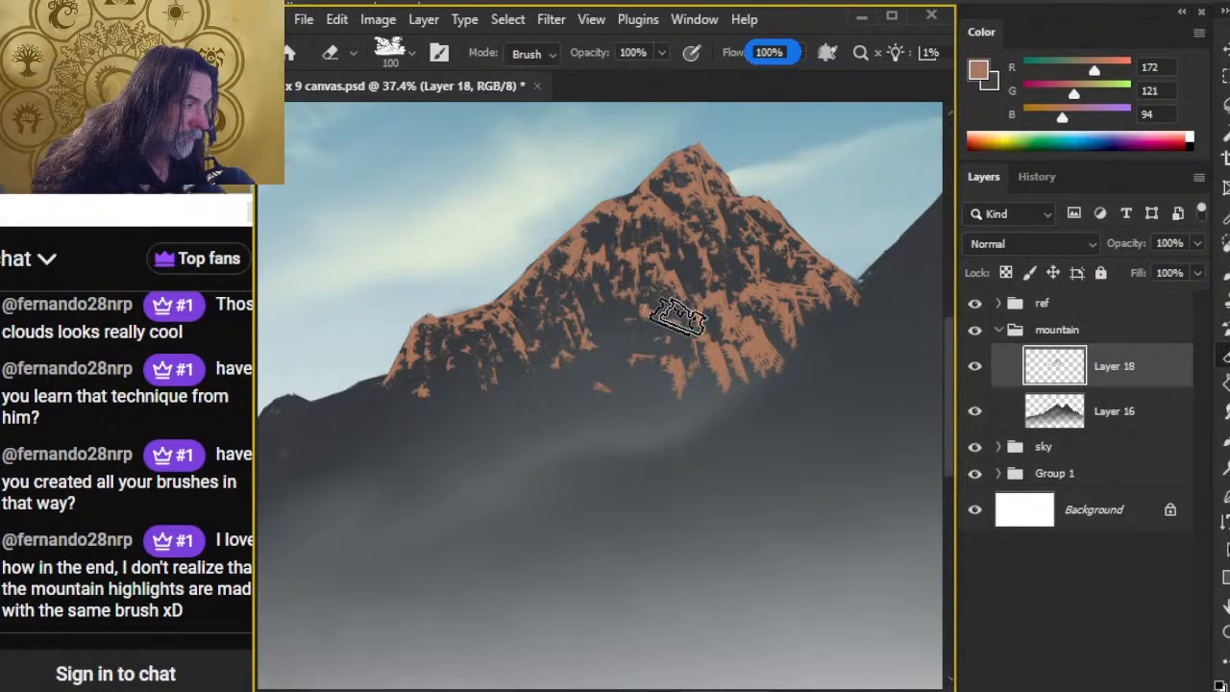
pyautogui.rightClick(675, 355)
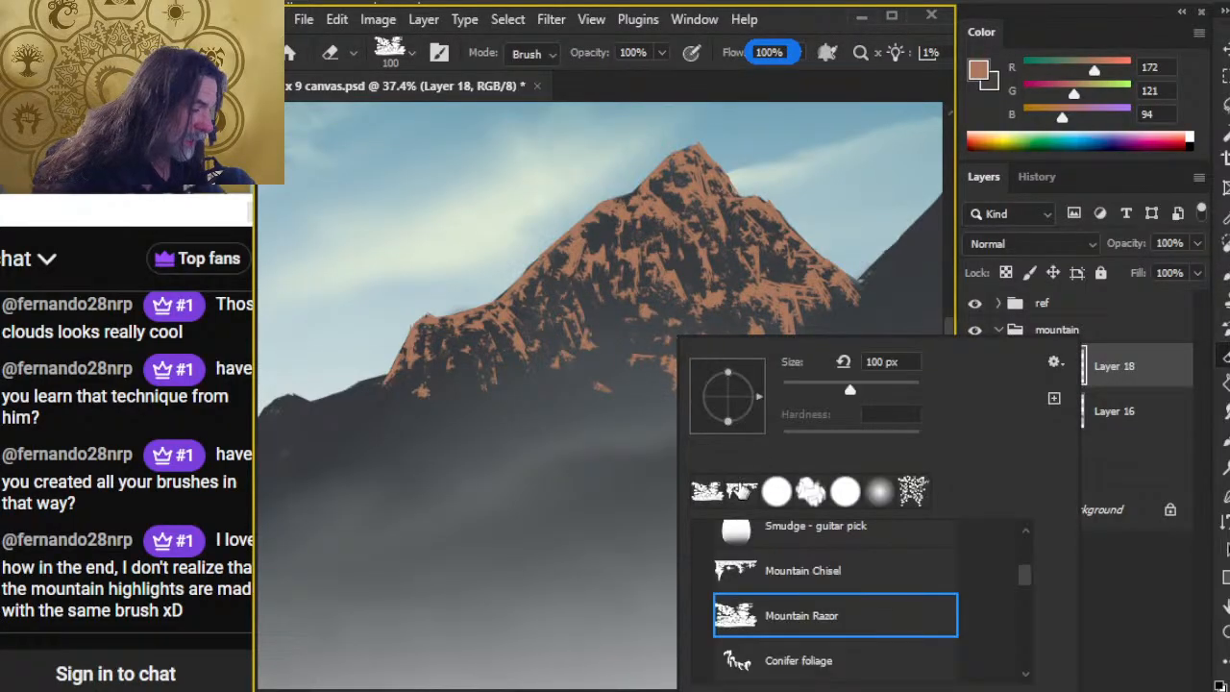
pyautogui.click(741, 491)
pyautogui.click(540, 503)
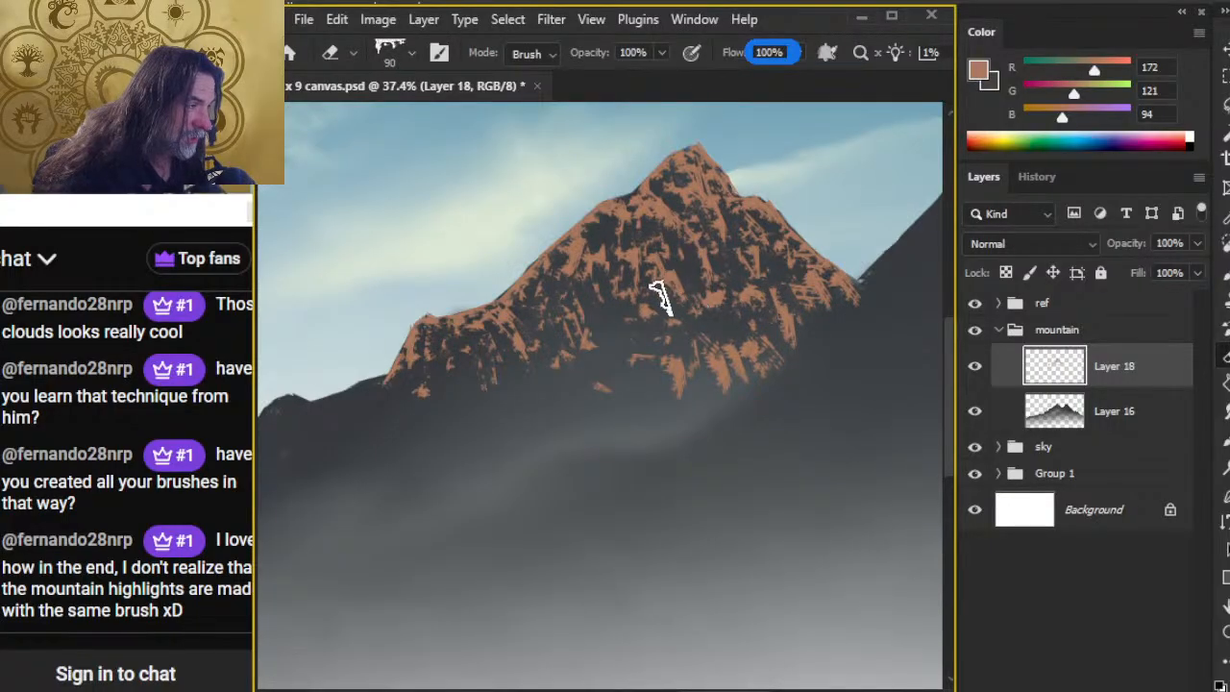
pyautogui.press('[')
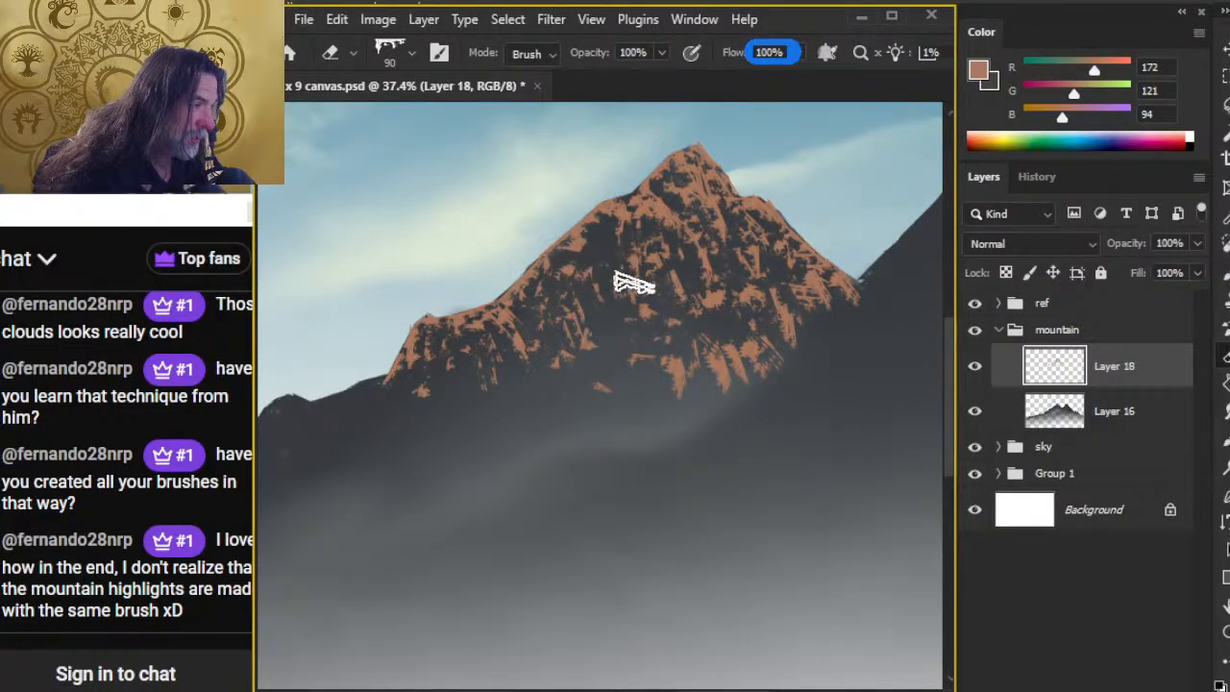
# Step: Run tan diagonal ridges across the lower central face and streak dark gaps through them with the 90 px Mountain Chisel eraser
pyautogui.press('b')
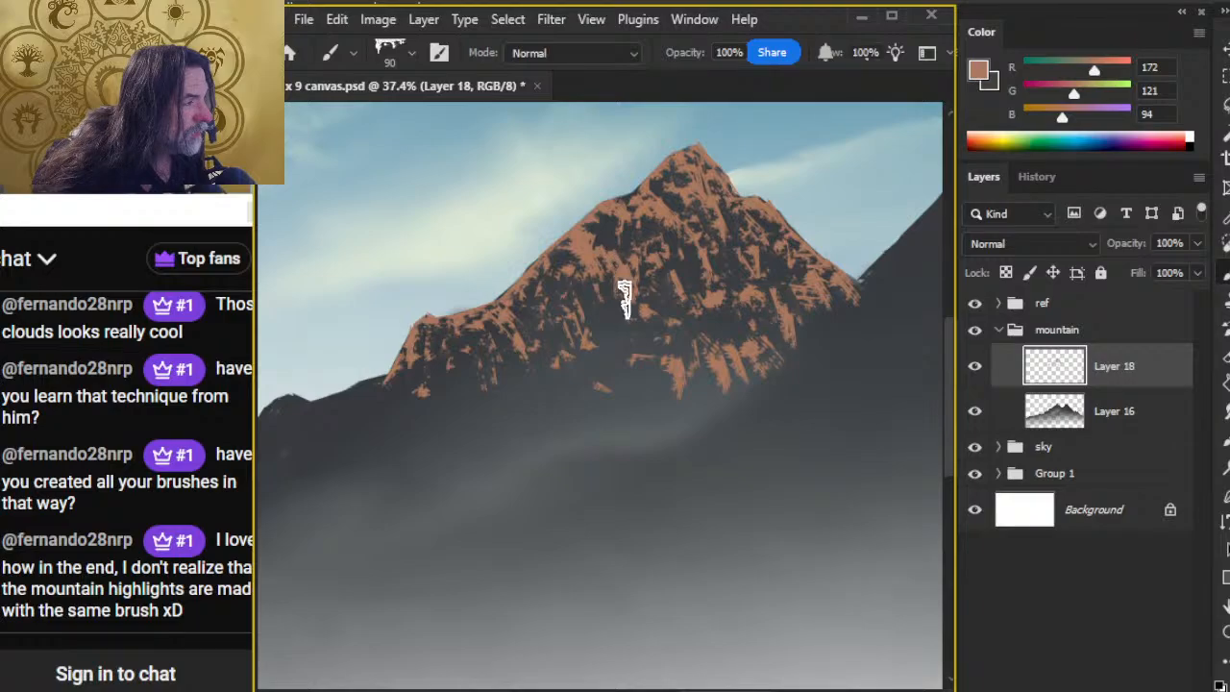
pyautogui.press('e')
pyautogui.press('b')
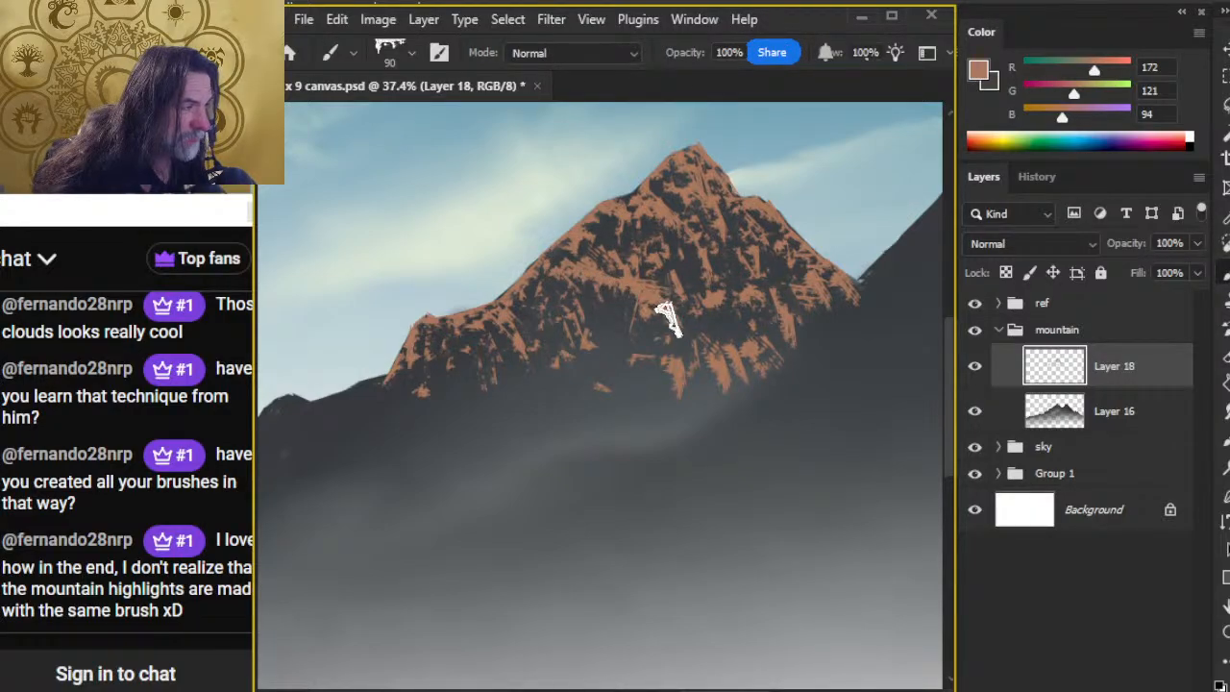
pyautogui.press('e')
pyautogui.moveTo(623, 280)
pyautogui.mouseDown()
pyautogui.moveTo(680, 314)
pyautogui.moveTo(682, 338)
pyautogui.mouseUp()
pyautogui.press('b')
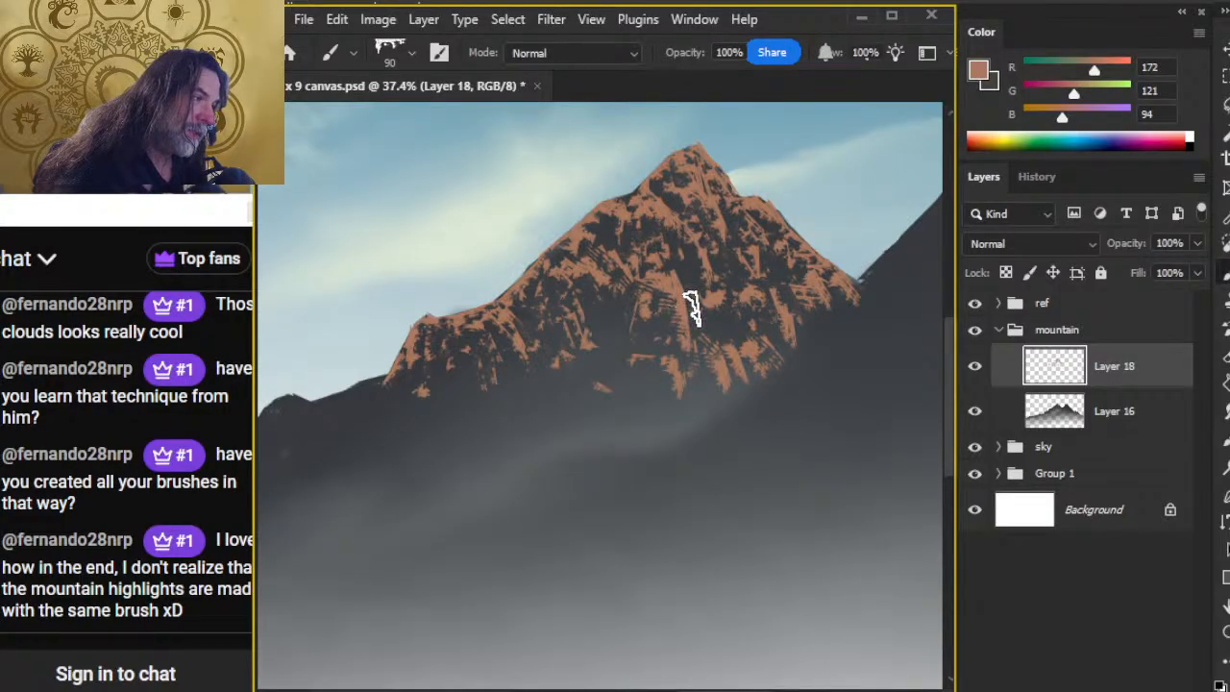
pyautogui.press('e')
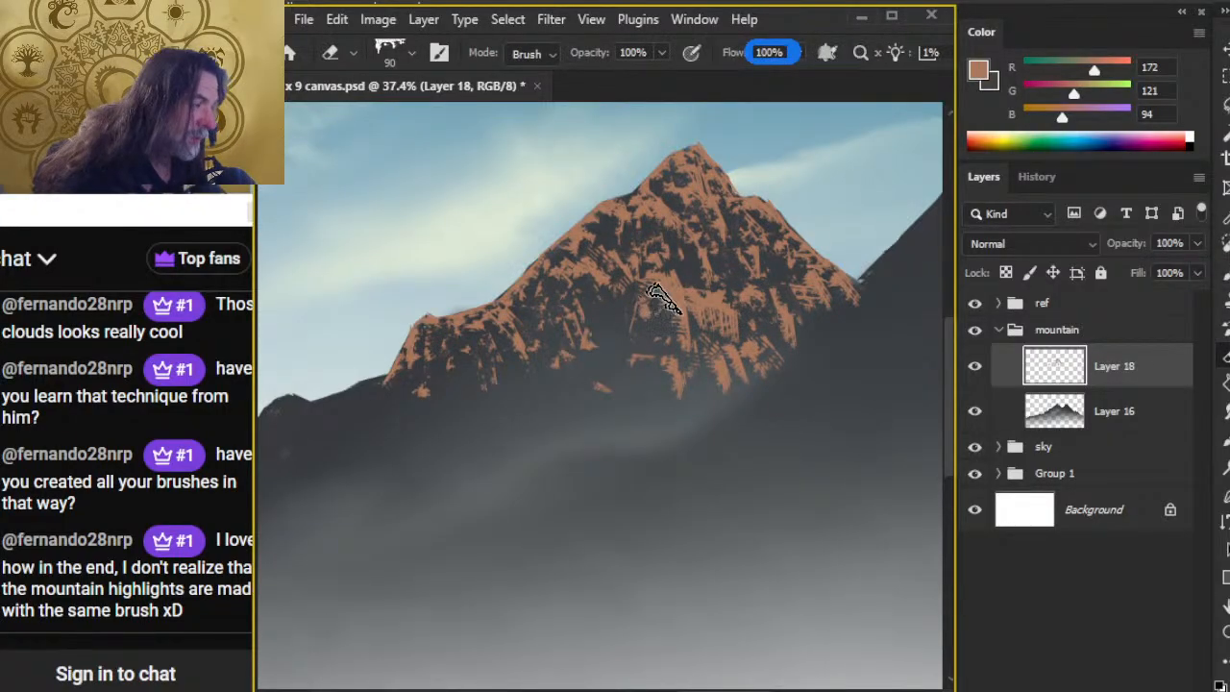
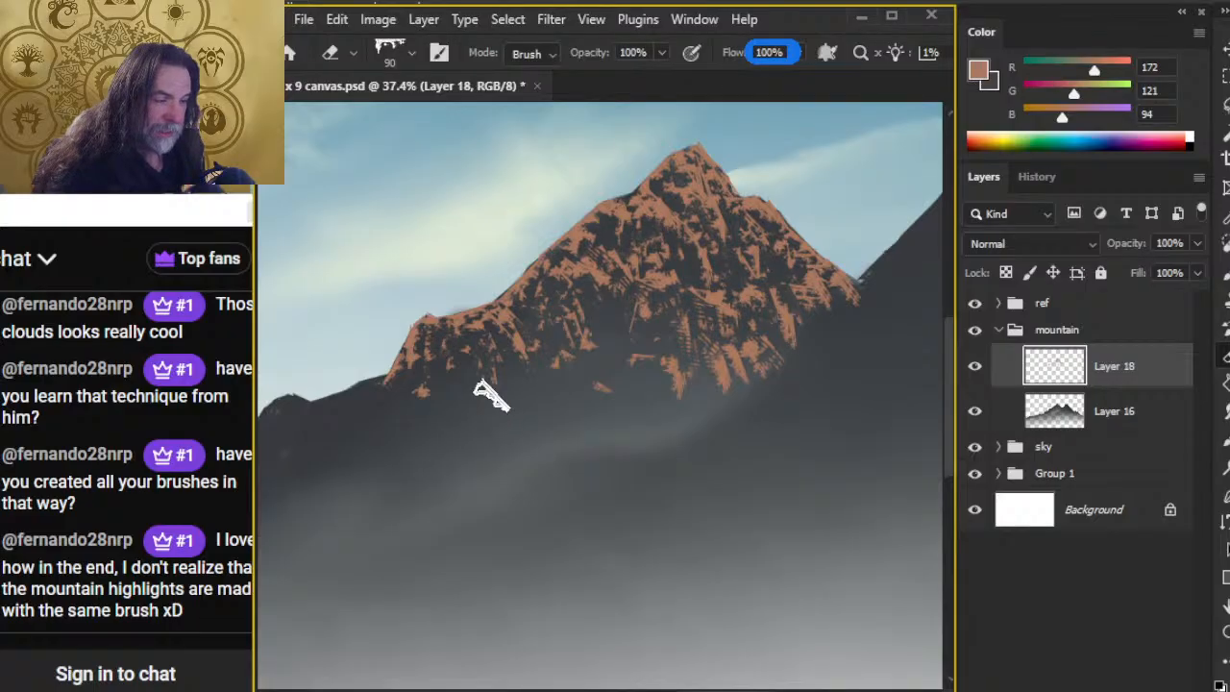
pyautogui.press('b')
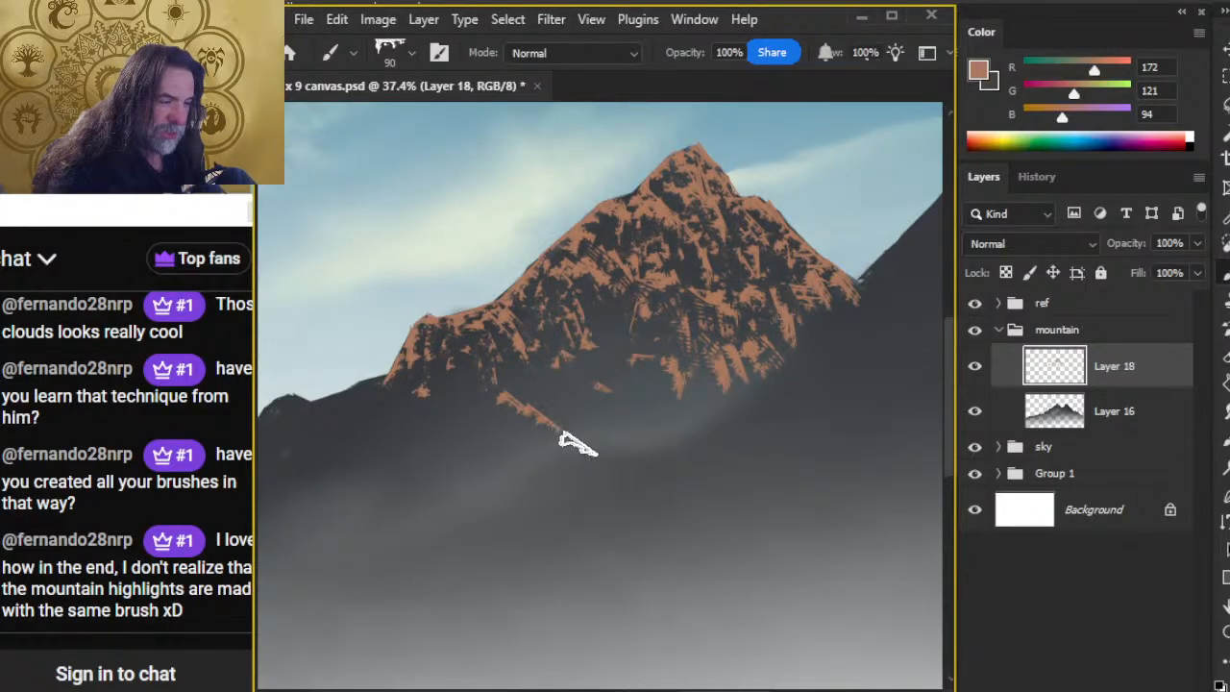
pyautogui.moveTo(579, 444)
pyautogui.mouseDown()
pyautogui.moveTo(649, 503)
pyautogui.moveTo(695, 474)
pyautogui.mouseUp()
pyautogui.moveTo(766, 500); pyautogui.dragTo(782, 507)
pyautogui.press('e')
pyautogui.moveTo(699, 471)
pyautogui.mouseDown()
pyautogui.moveTo(716, 506)
pyautogui.moveTo(654, 472)
pyautogui.moveTo(522, 434)
pyautogui.moveTo(494, 406)
pyautogui.moveTo(570, 415)
pyautogui.moveTo(658, 448)
pyautogui.moveTo(482, 407)
pyautogui.moveTo(600, 382)
pyautogui.moveTo(638, 394)
pyautogui.mouseUp()
# Step: Paint rust-brown rock texture on the mountain's central face with the size 90 brush and carve dark gaps into it with the Eraser
pyautogui.press('b')
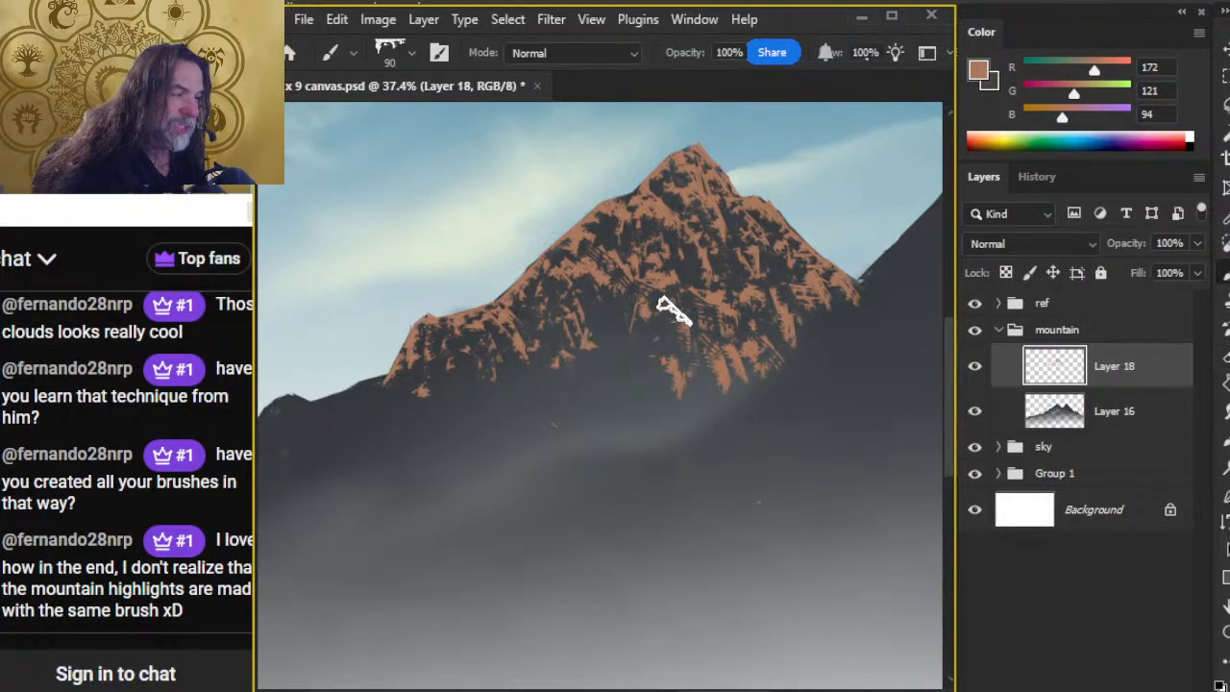
pyautogui.press('e')
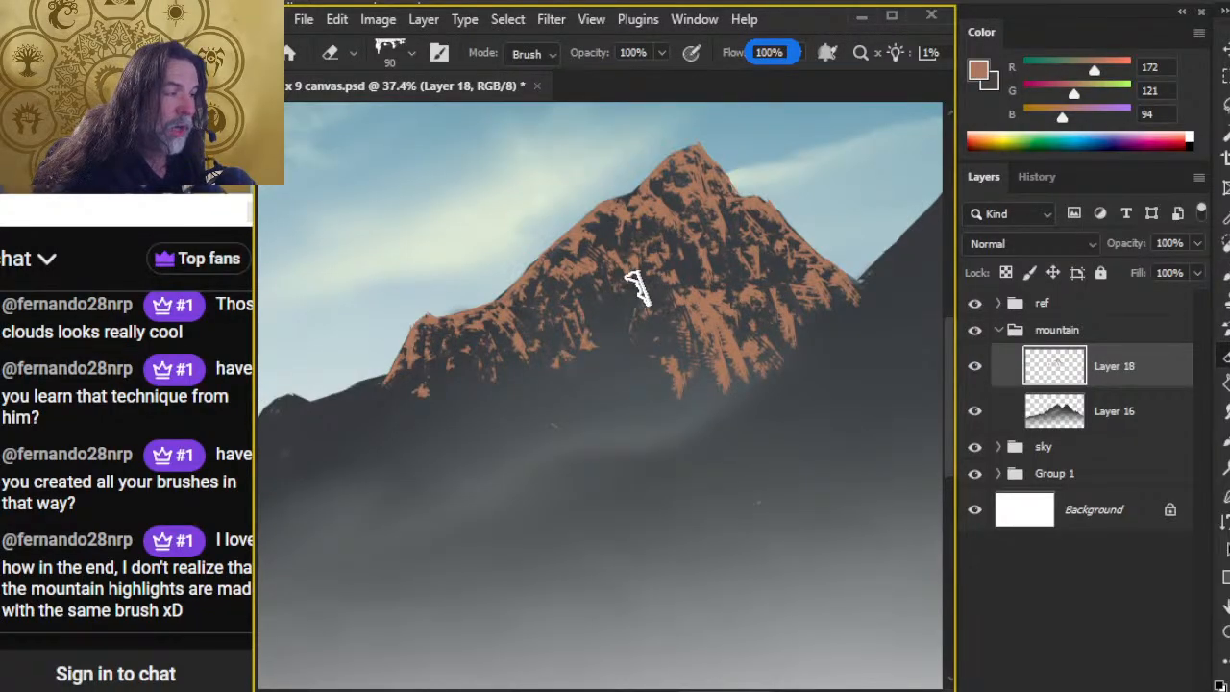
pyautogui.press('b')
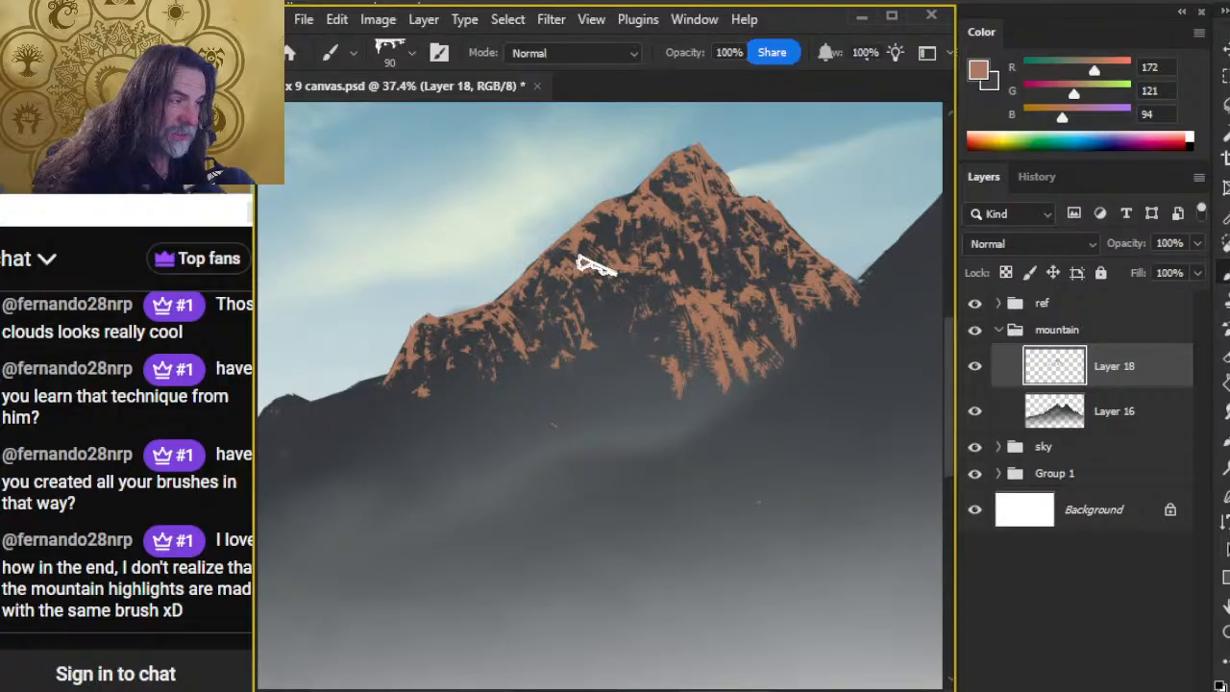
pyautogui.press('e')
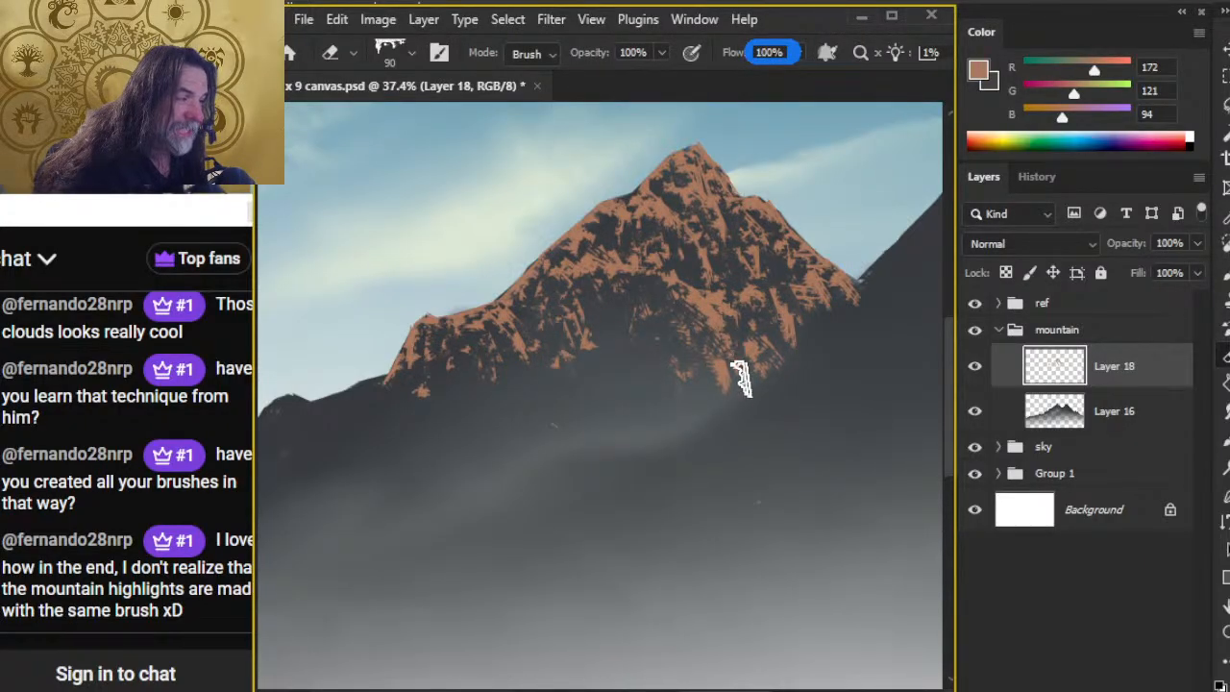
# Step: Refine the rust-brown texture on the lower centre-right face, alternating short brush strokes with eraser cuts
pyautogui.press('b')
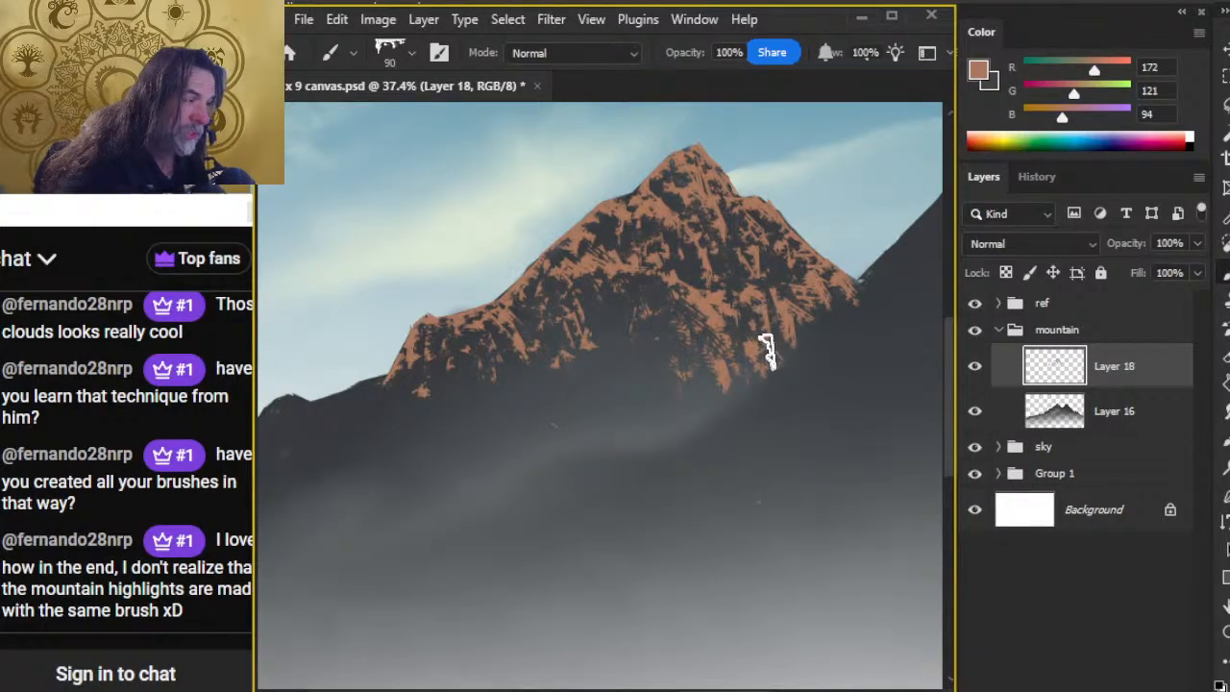
pyautogui.press('e')
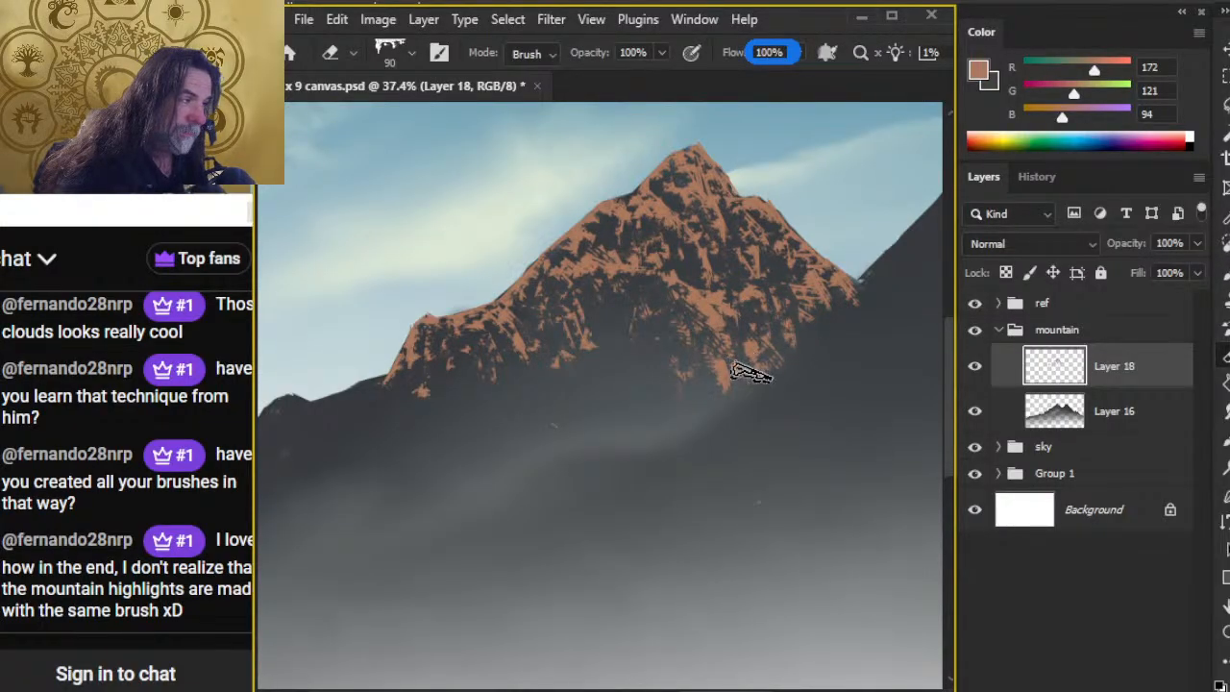
pyautogui.press('b')
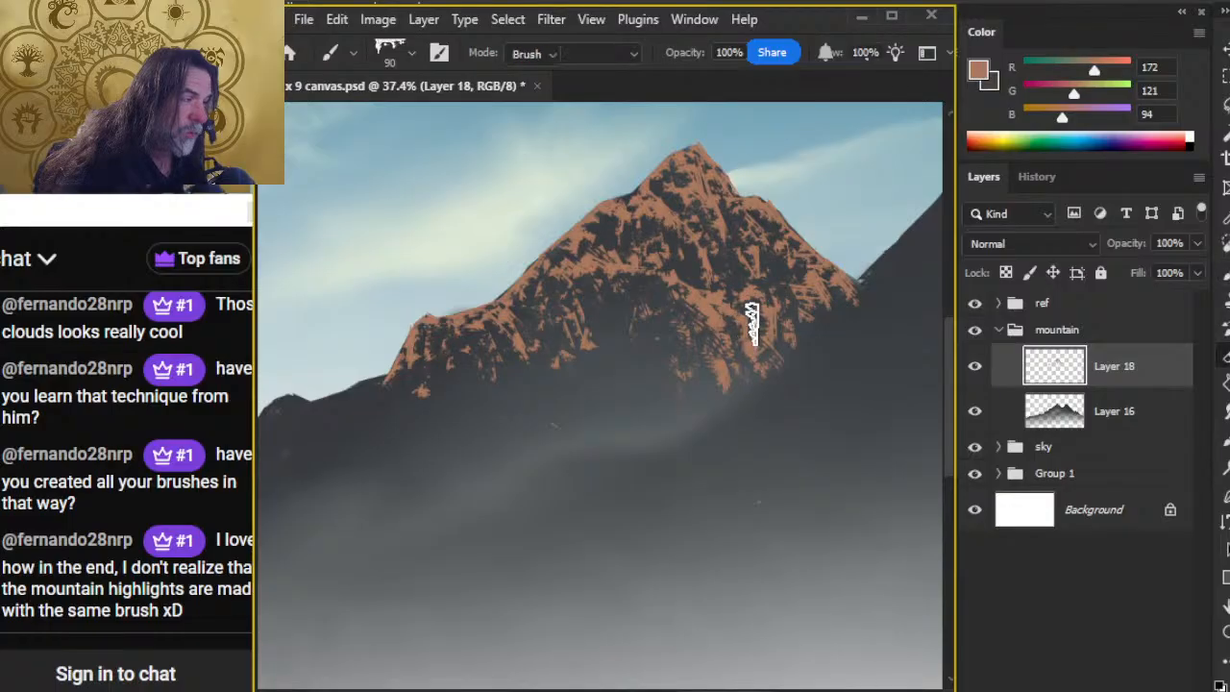
pyautogui.press('e')
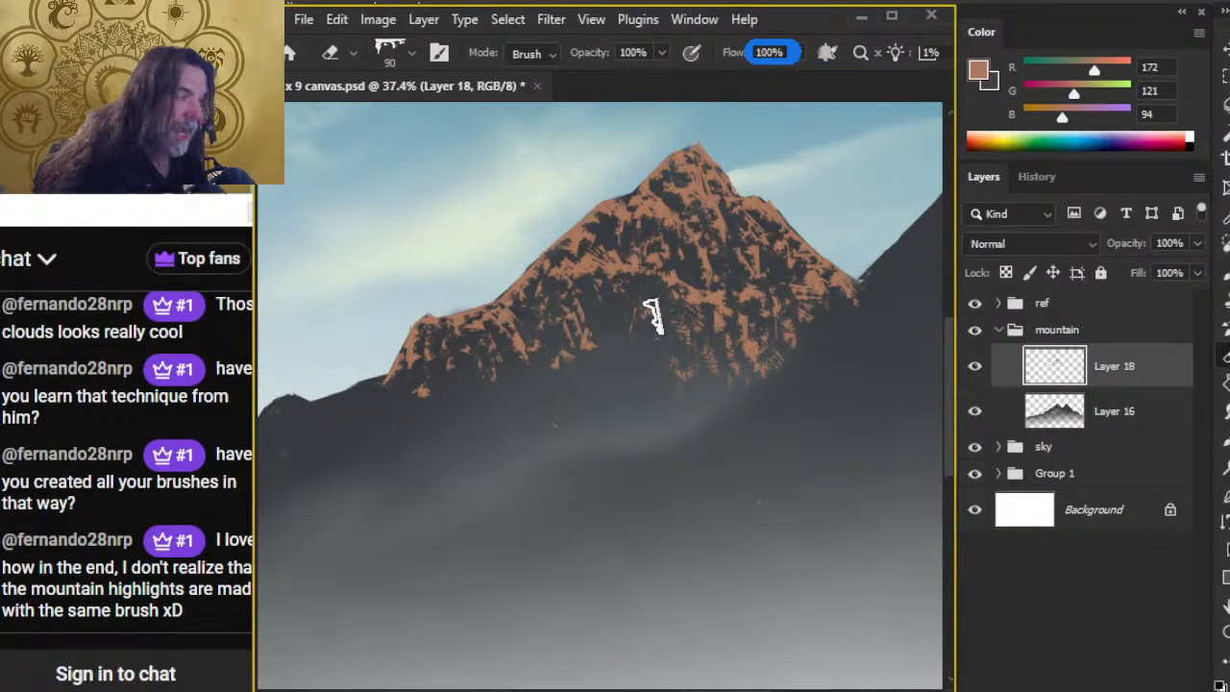
# Step: Paint a steep rust-brown streak down the middle of the face below the central ridge and erase parts of it into broken rock
pyautogui.press('b')
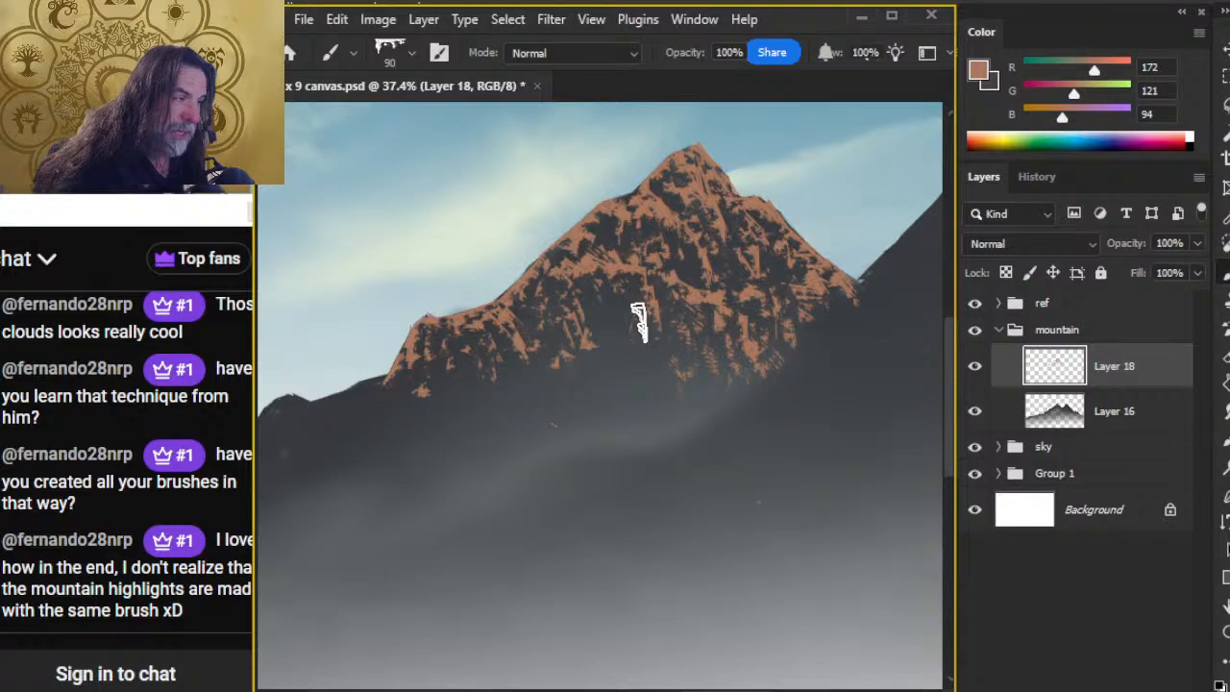
pyautogui.press('e')
pyautogui.press('b')
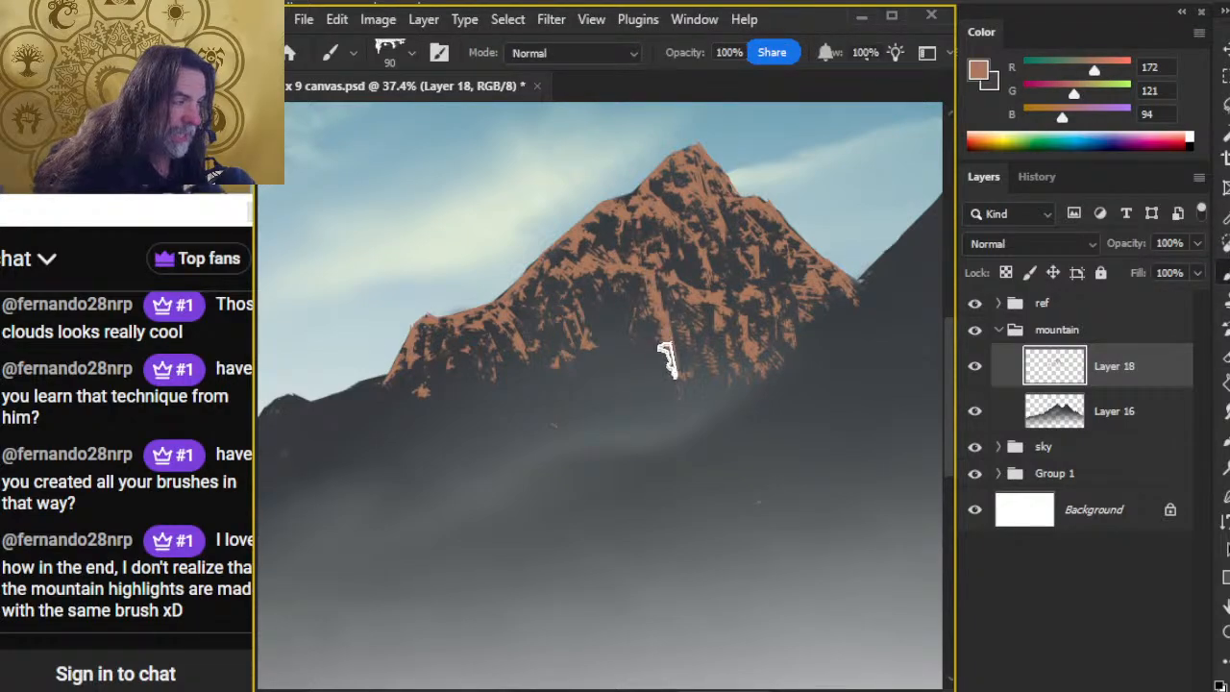
pyautogui.press('e')
pyautogui.press('b')
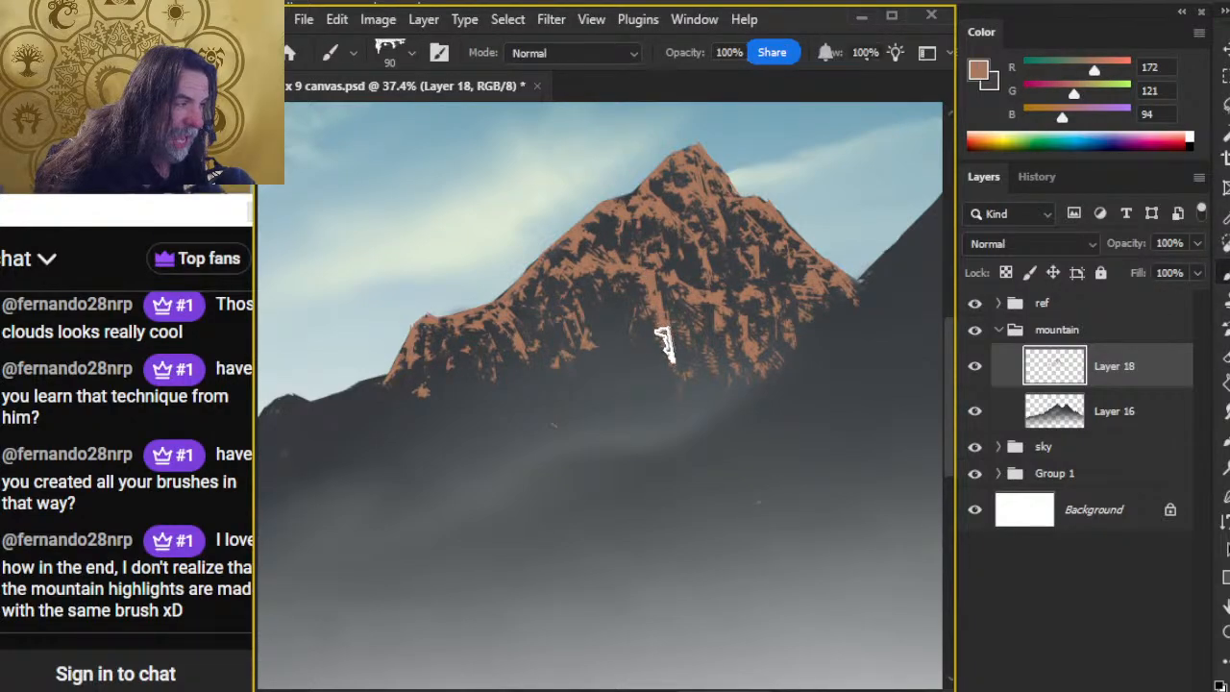
pyautogui.press('e')
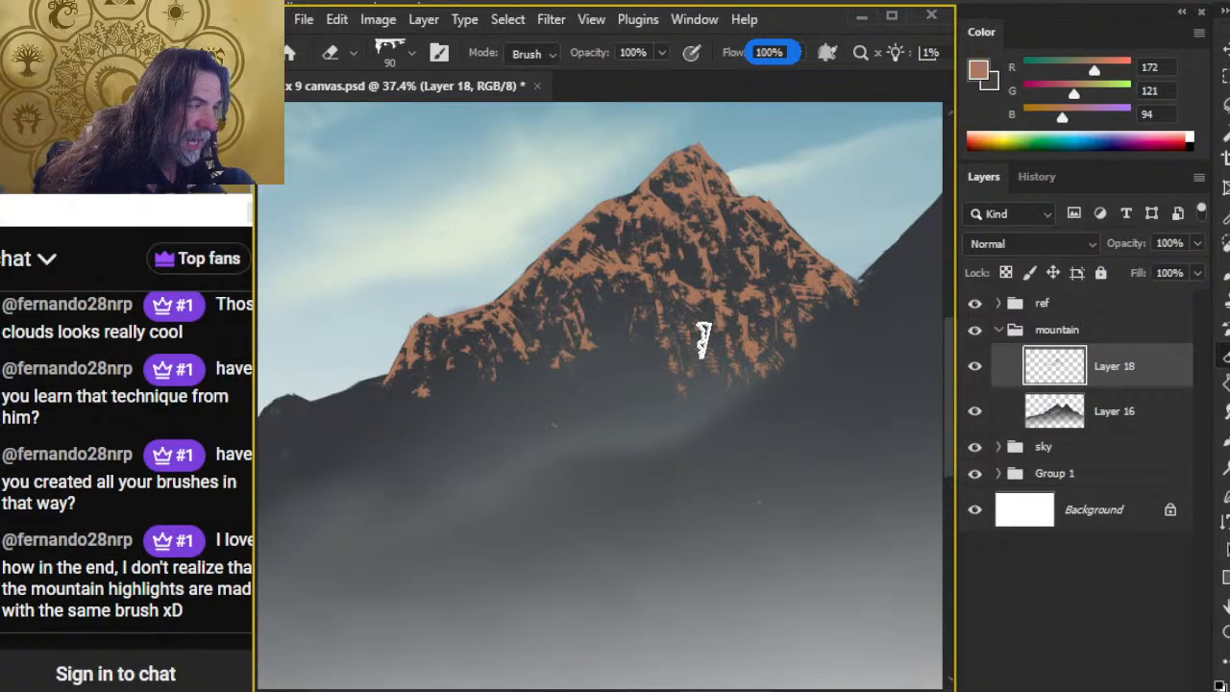
# Step: Add rust-brown streaks across the mountain's right flank and break them up with the Eraser at size 80
pyautogui.press('b')
pyautogui.press('e')
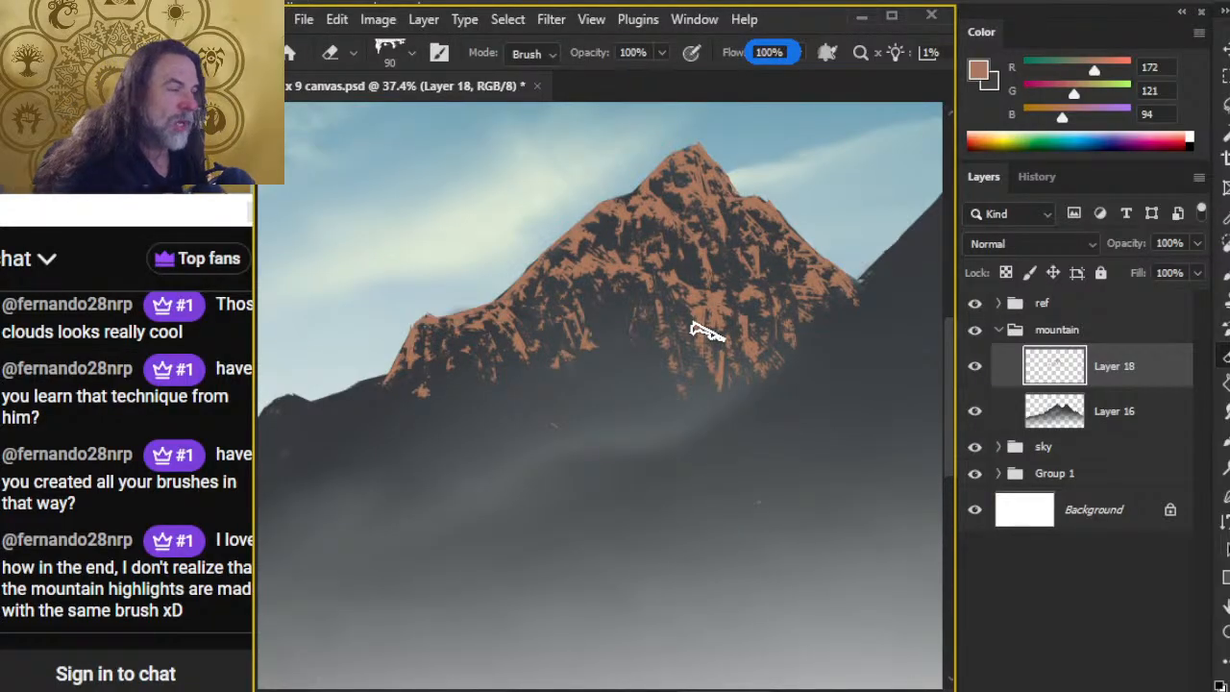
pyautogui.press('b')
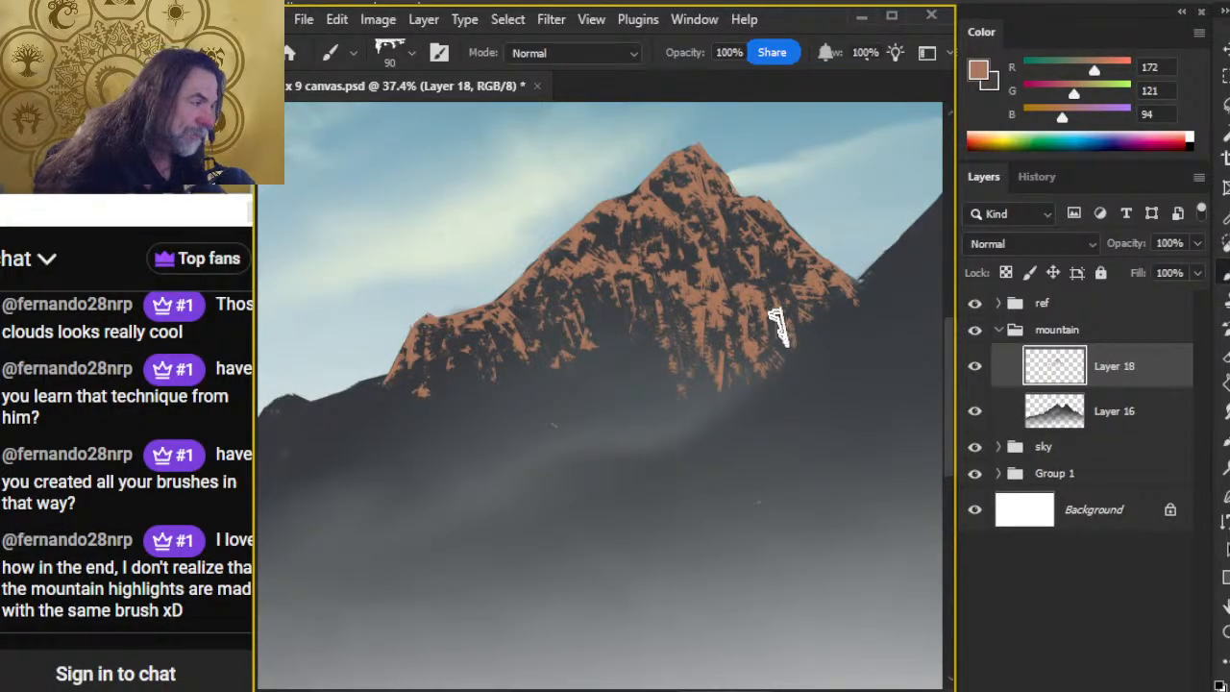
pyautogui.press('e')
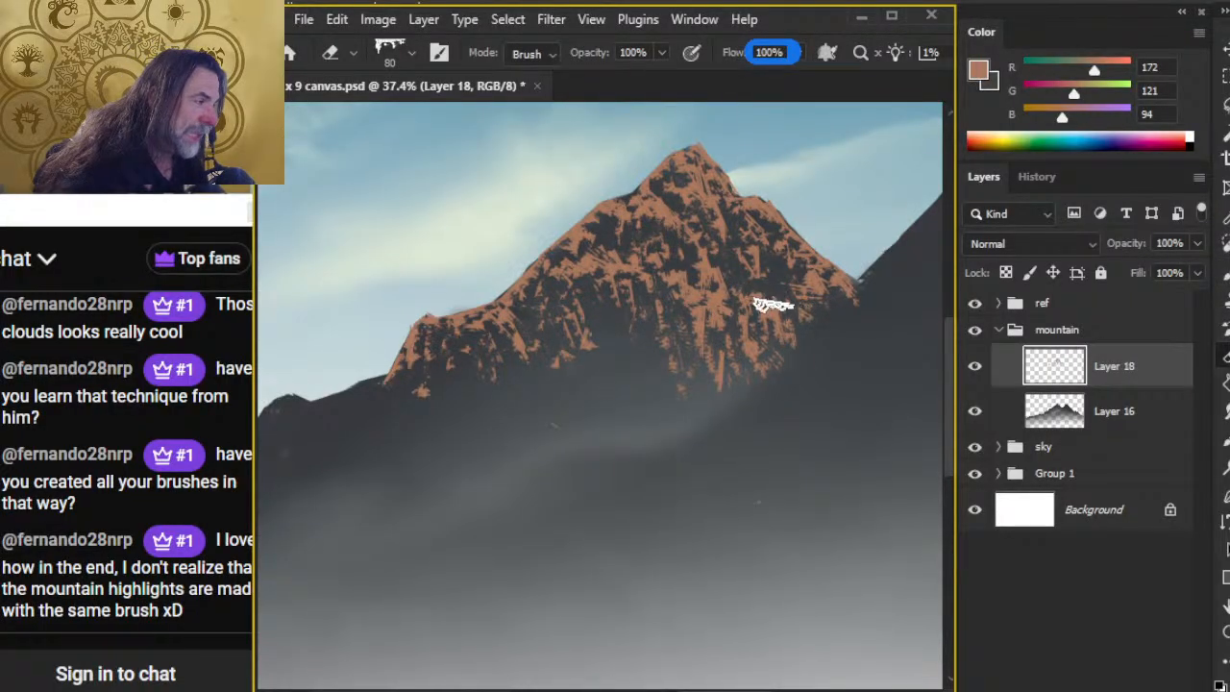
pyautogui.press('b')
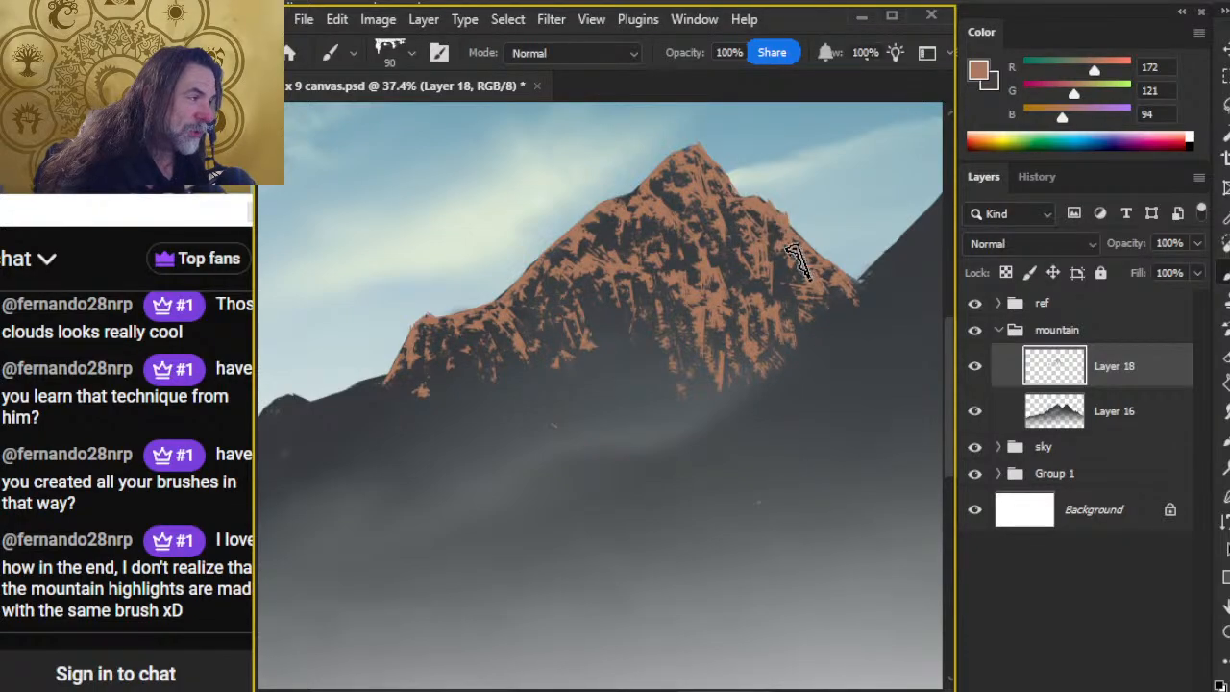
pyautogui.press('e')
pyautogui.press('b')
pyautogui.press('e')
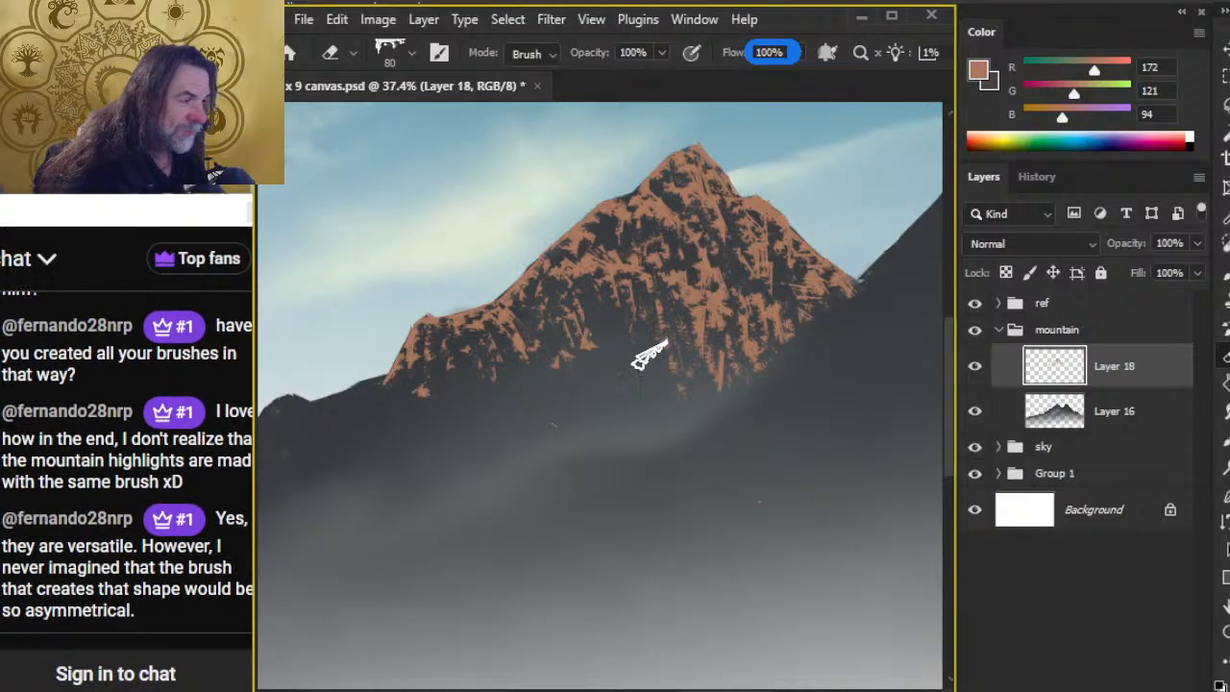
# Step: Paint a rust-brown ledge across the lower centre of the face and chip it into rocky patches with the Eraser
pyautogui.press('b')
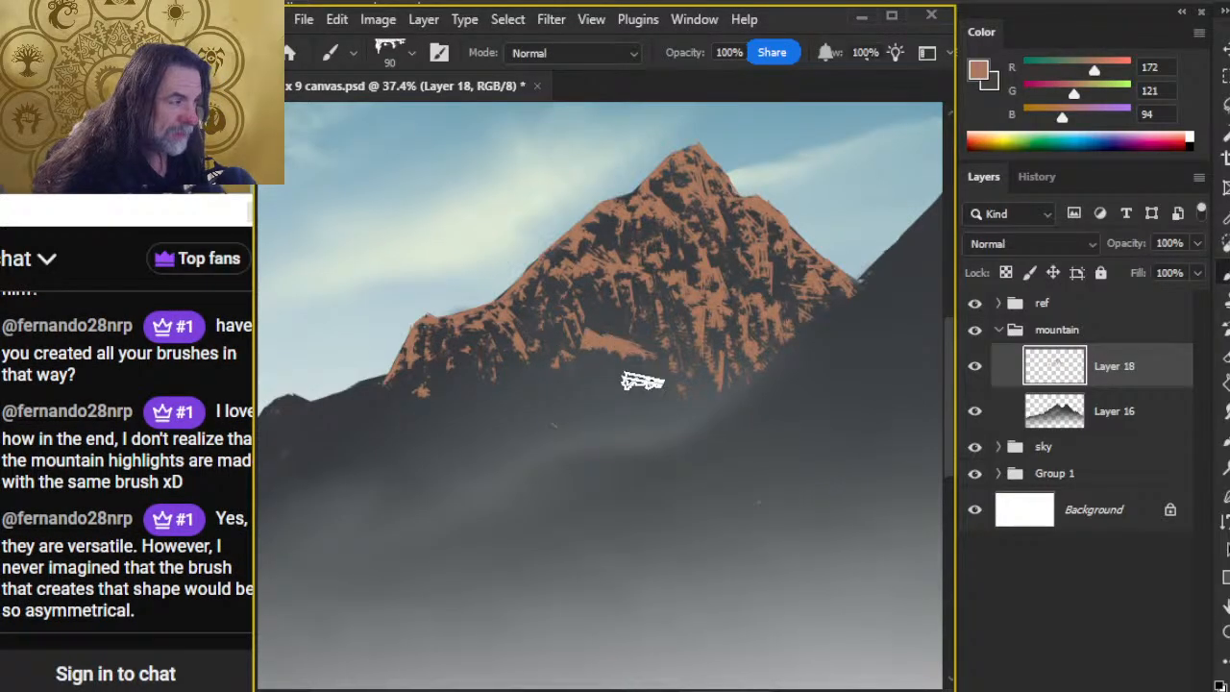
pyautogui.press('e')
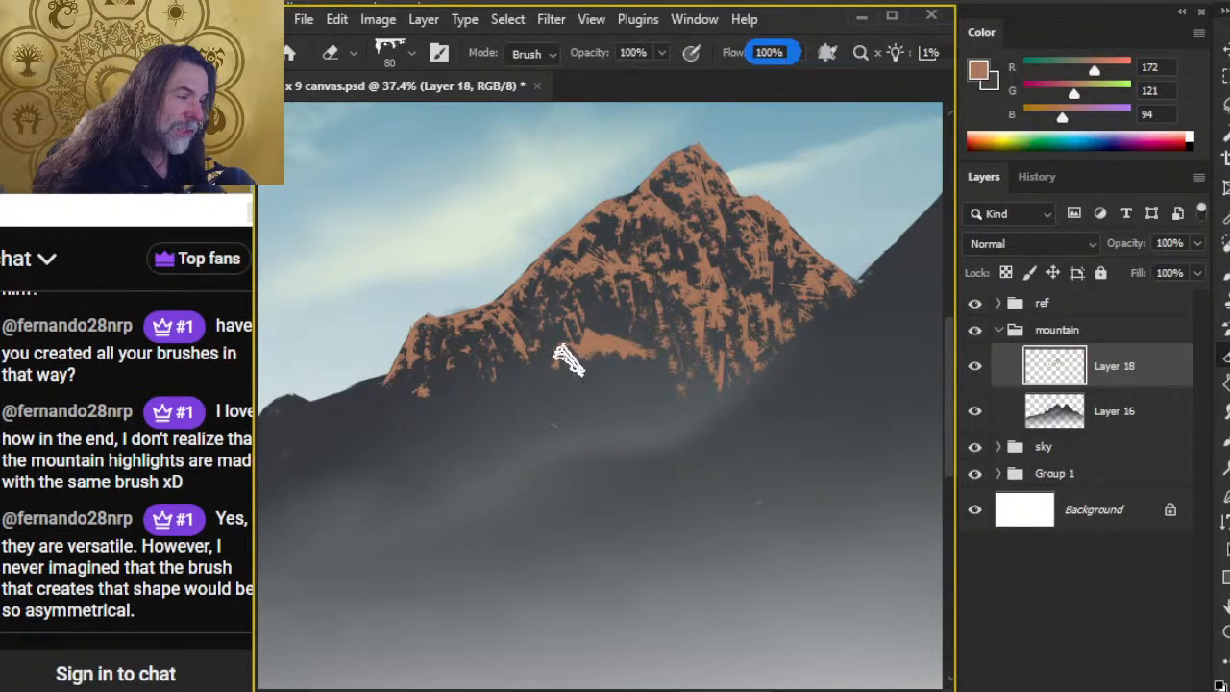
pyautogui.press('b')
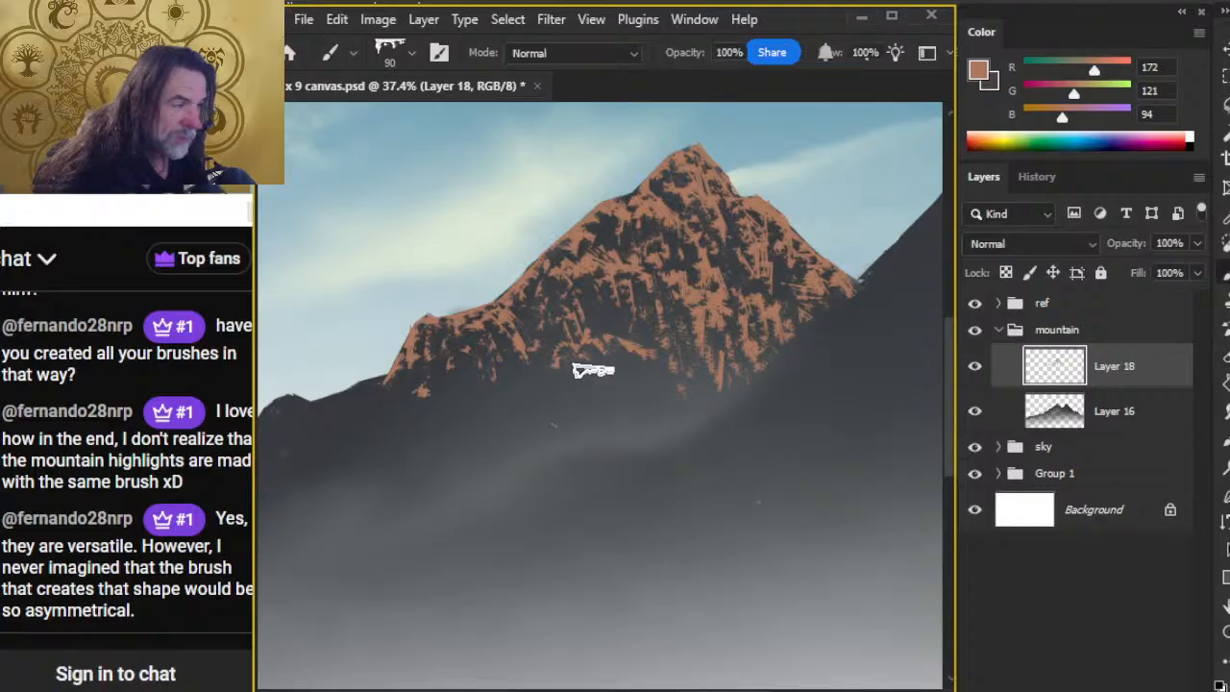
pyautogui.press('e')
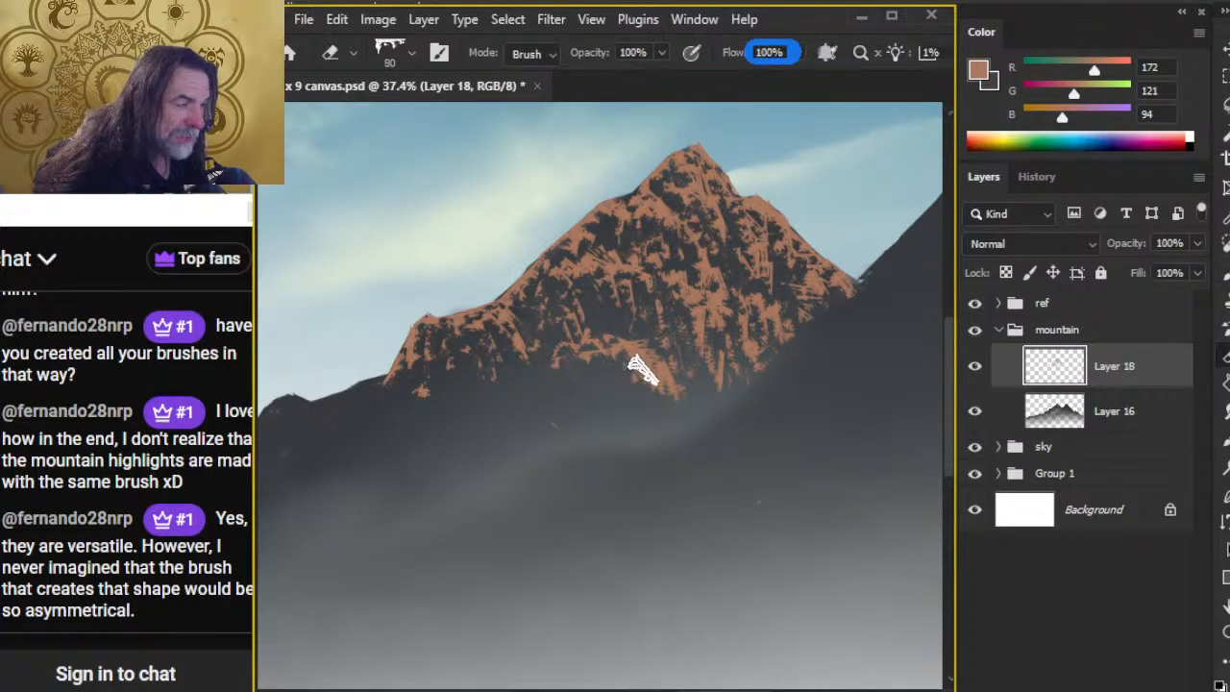
# Step: Extend the lower ledge's rust-brown highlight diagonally down toward the base of the right face and erase its solid areas
pyautogui.press('b')
pyautogui.moveTo(659, 363)
pyautogui.mouseDown()
pyautogui.moveTo(694, 368)
pyautogui.moveTo(684, 389)
pyautogui.moveTo(711, 394)
pyautogui.mouseUp()
pyautogui.press('r')
pyautogui.press('e')
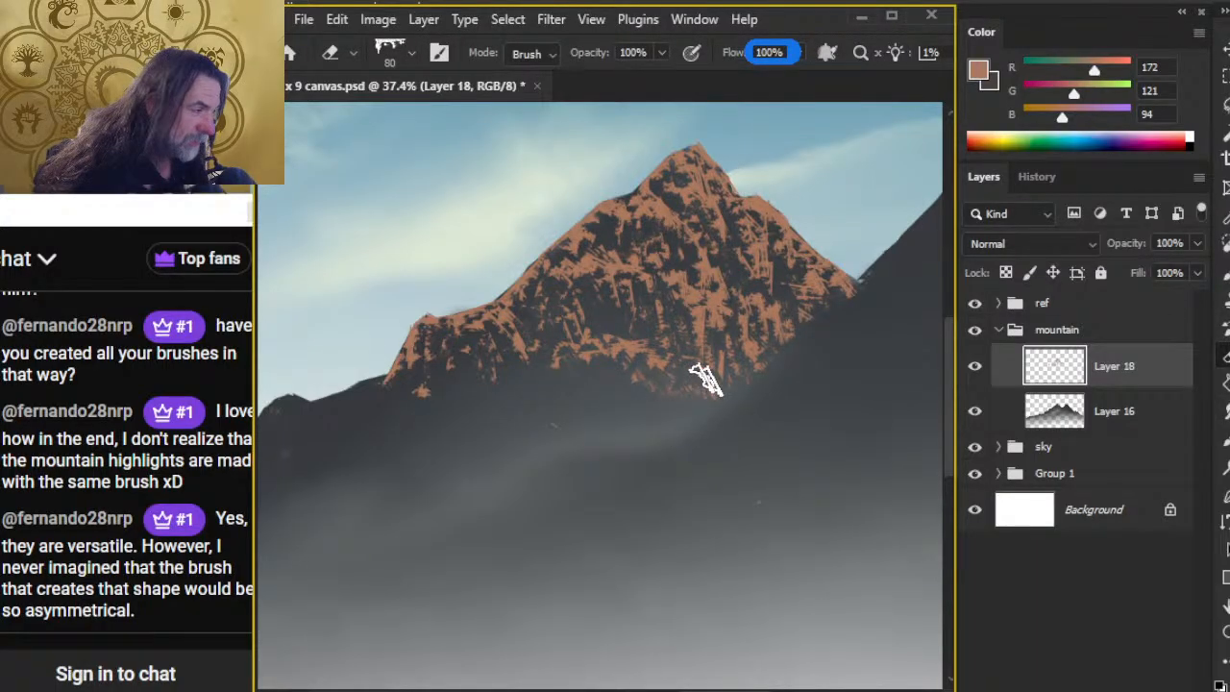
# Step: Paint a rust-brown spur descending from the lower ledge into the mist and erase it into sparse, broken strokes
pyautogui.press('b')
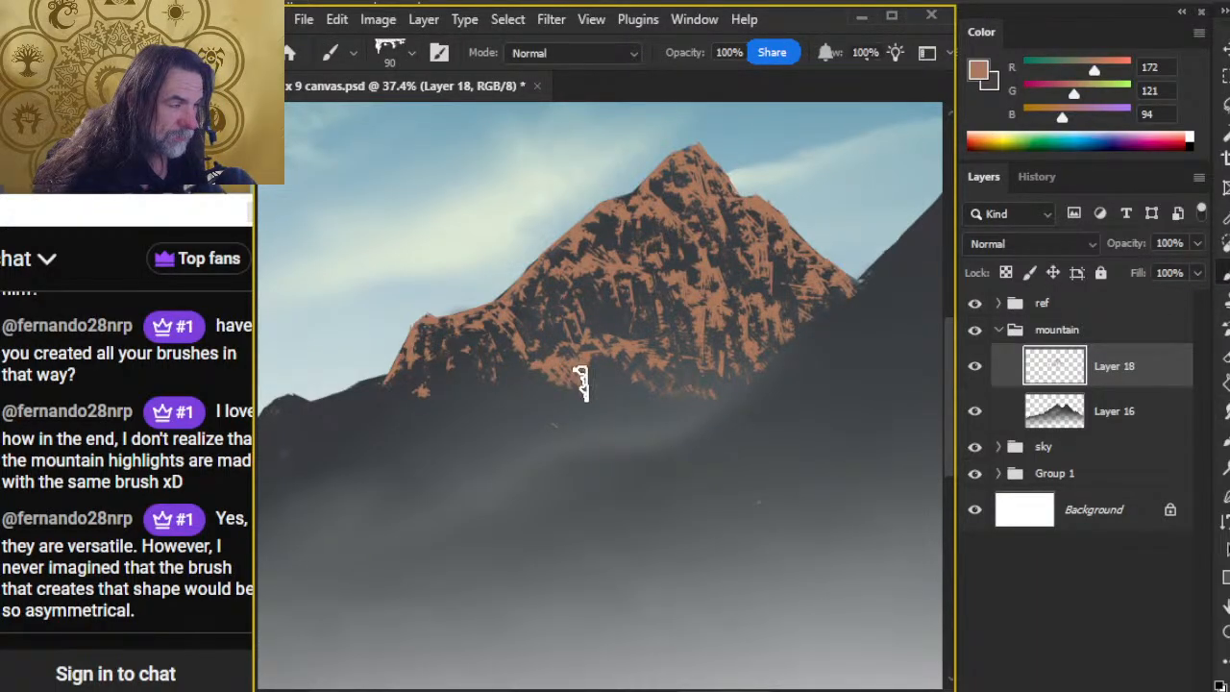
pyautogui.moveTo(597, 425); pyautogui.dragTo(627, 439)
pyautogui.press('e')
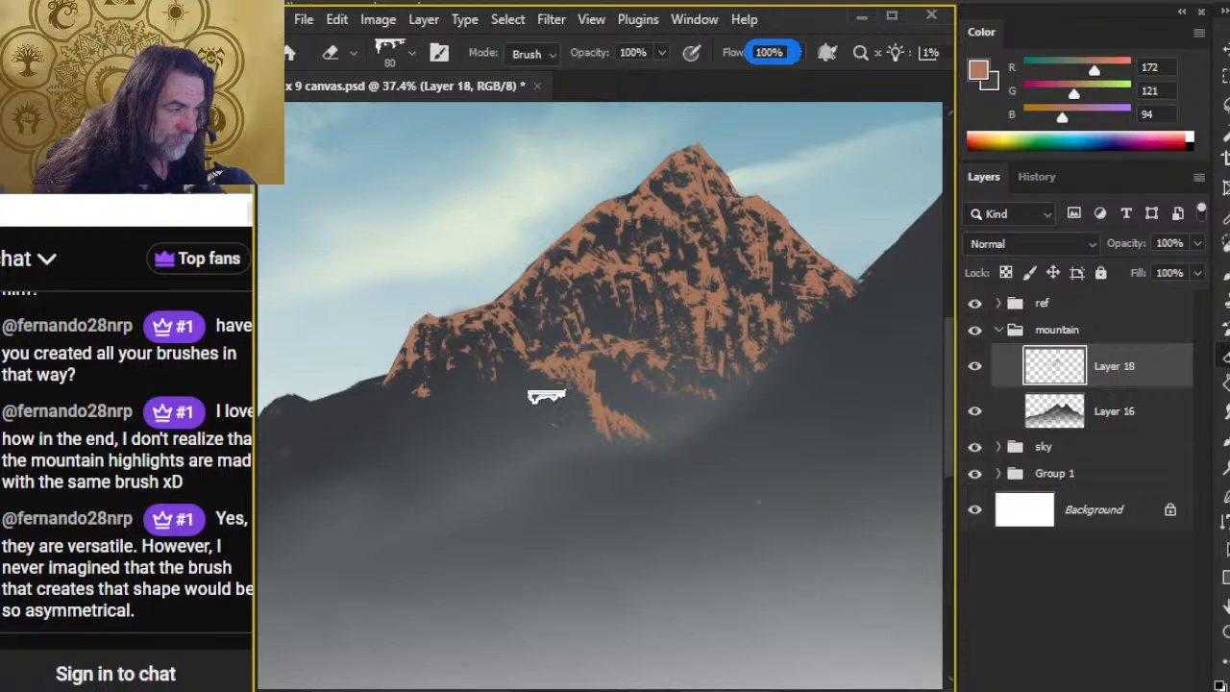
pyautogui.moveTo(550, 370)
pyautogui.mouseDown()
pyautogui.moveTo(581, 381)
pyautogui.moveTo(611, 433)
pyautogui.moveTo(646, 435)
pyautogui.mouseUp()
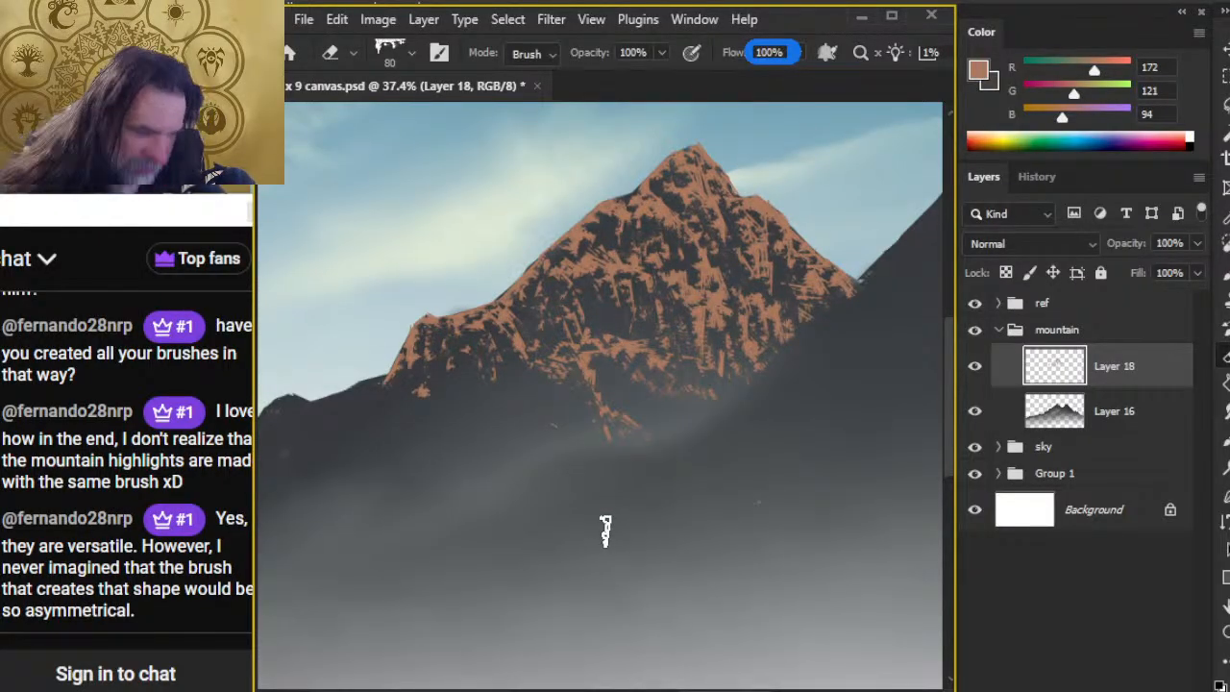
# Step: Add broken rust-brown texture below the left shoulder and continue the highlight along the ridge line to the small left hump
pyautogui.press('b')
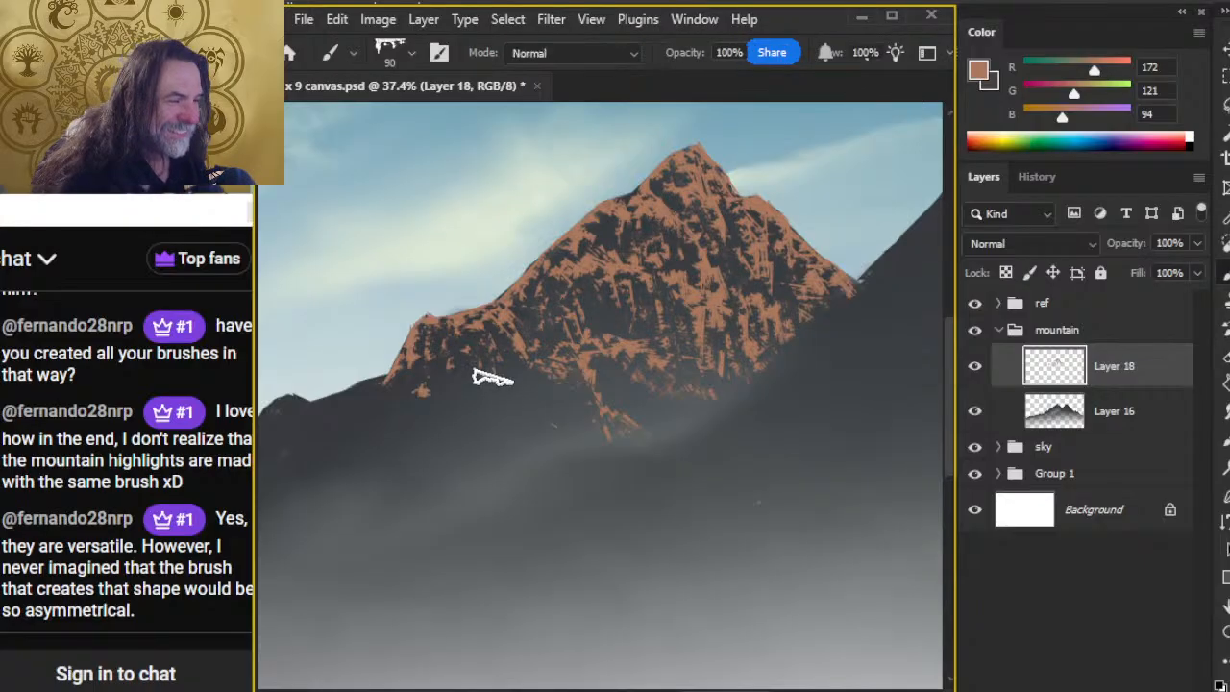
pyautogui.press('e')
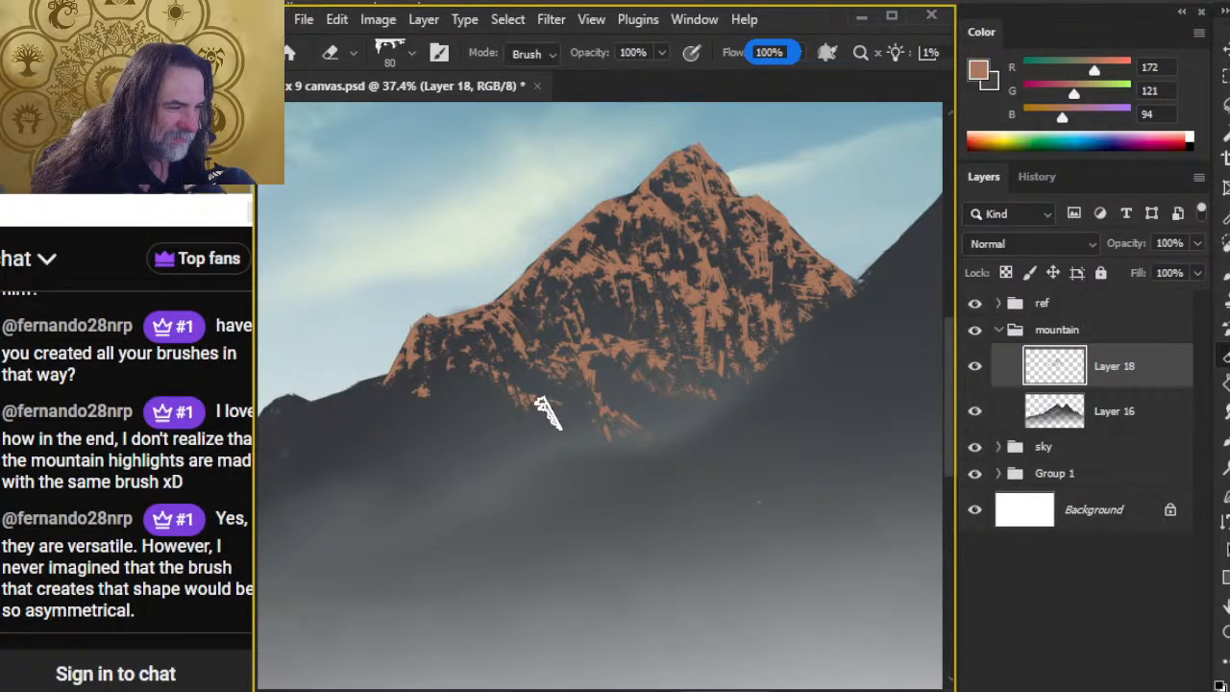
pyautogui.press('b')
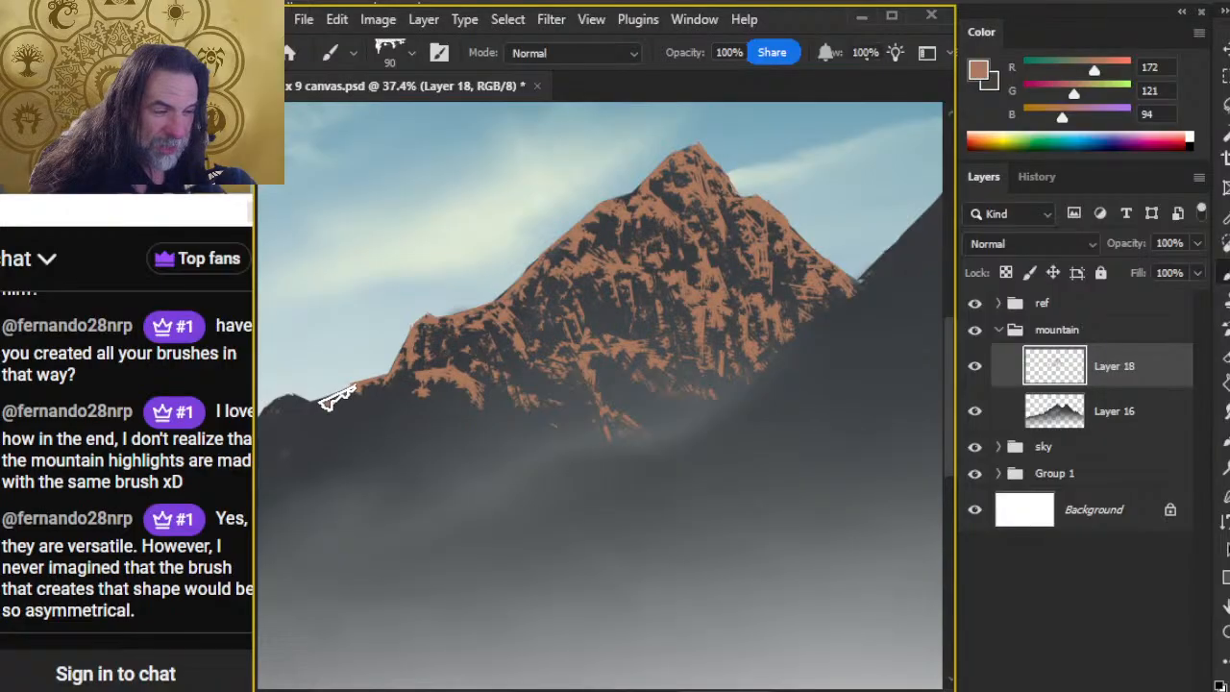
pyautogui.moveTo(331, 402); pyautogui.dragTo(318, 413)
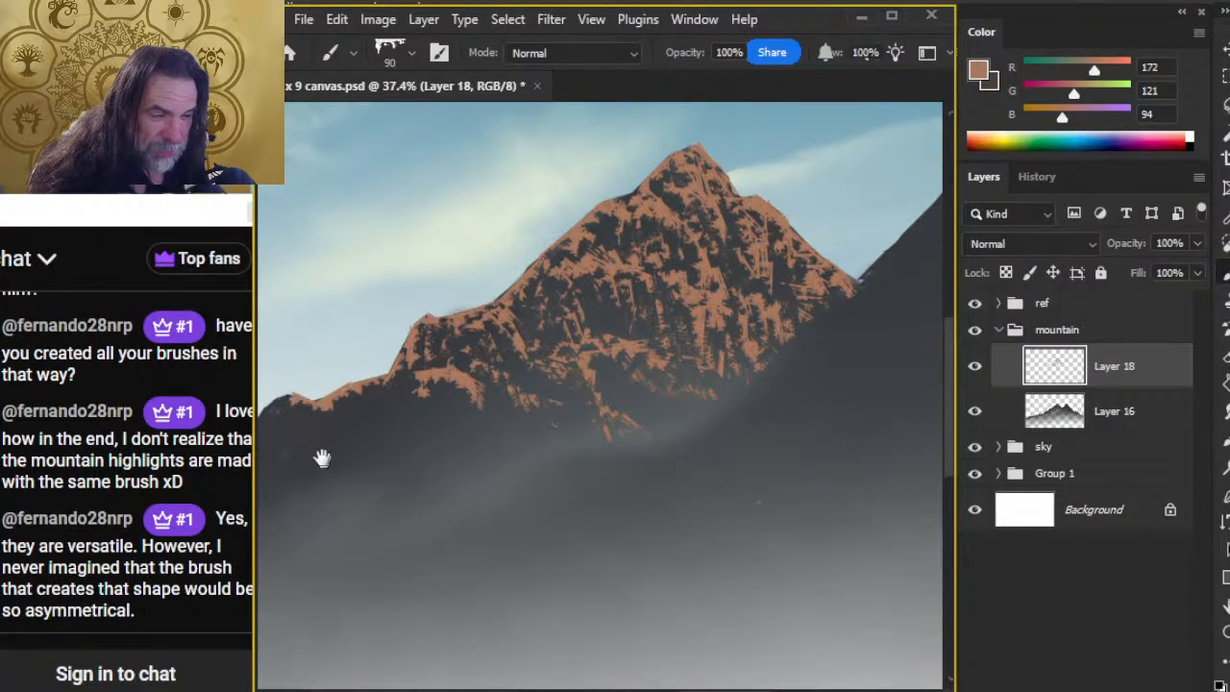
# Step: Paint a rust-brown highlight with a 70 px brush over the small left hump and down its slope to the saddle, breaking its inner edge with the Eraser
pyautogui.moveTo(321, 458); pyautogui.dragTo(455, 474)
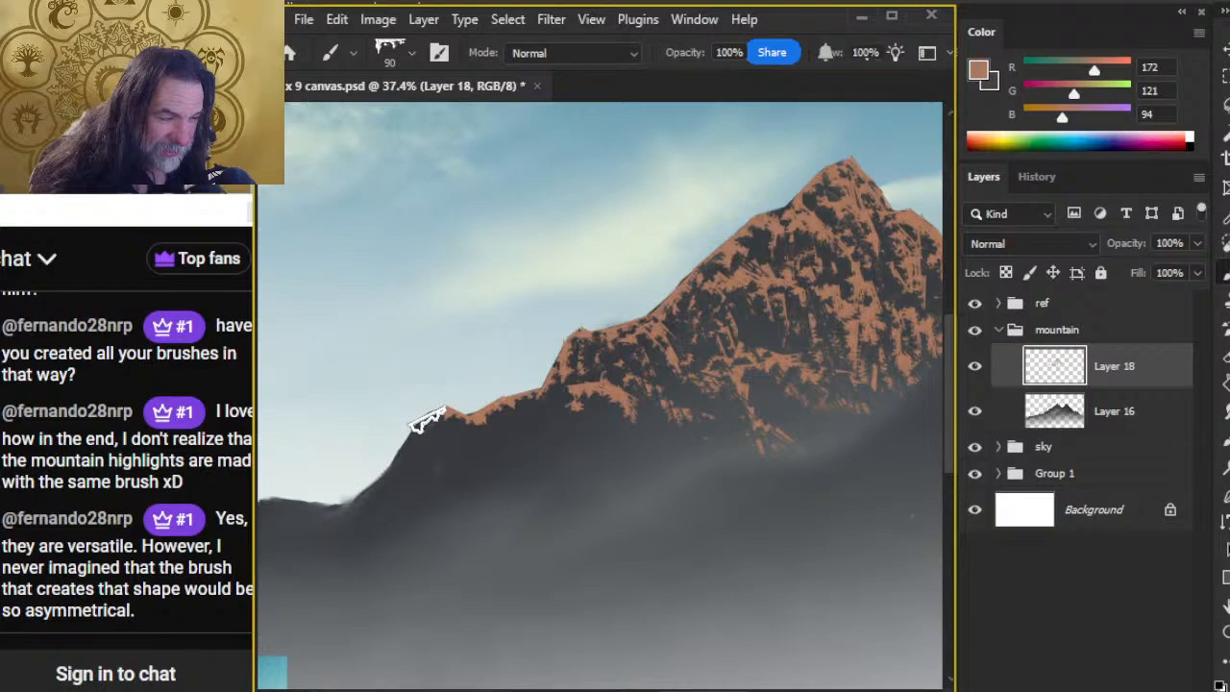
pyautogui.press('[')
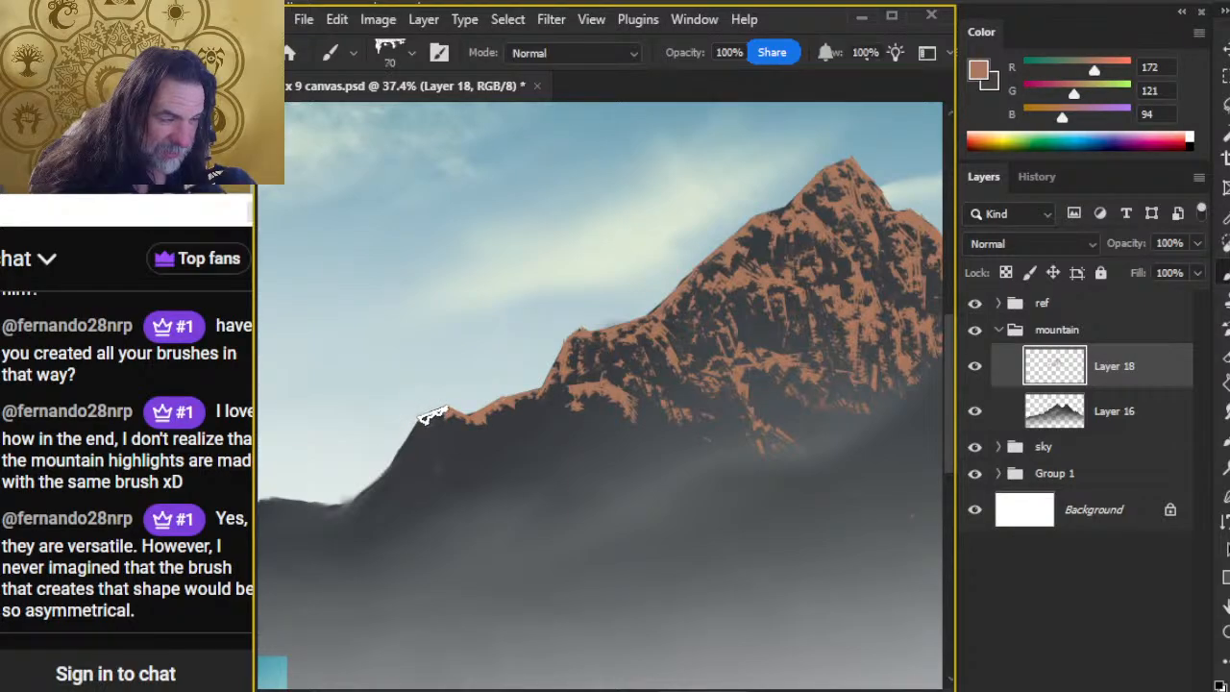
pyautogui.moveTo(432, 415); pyautogui.dragTo(428, 430)
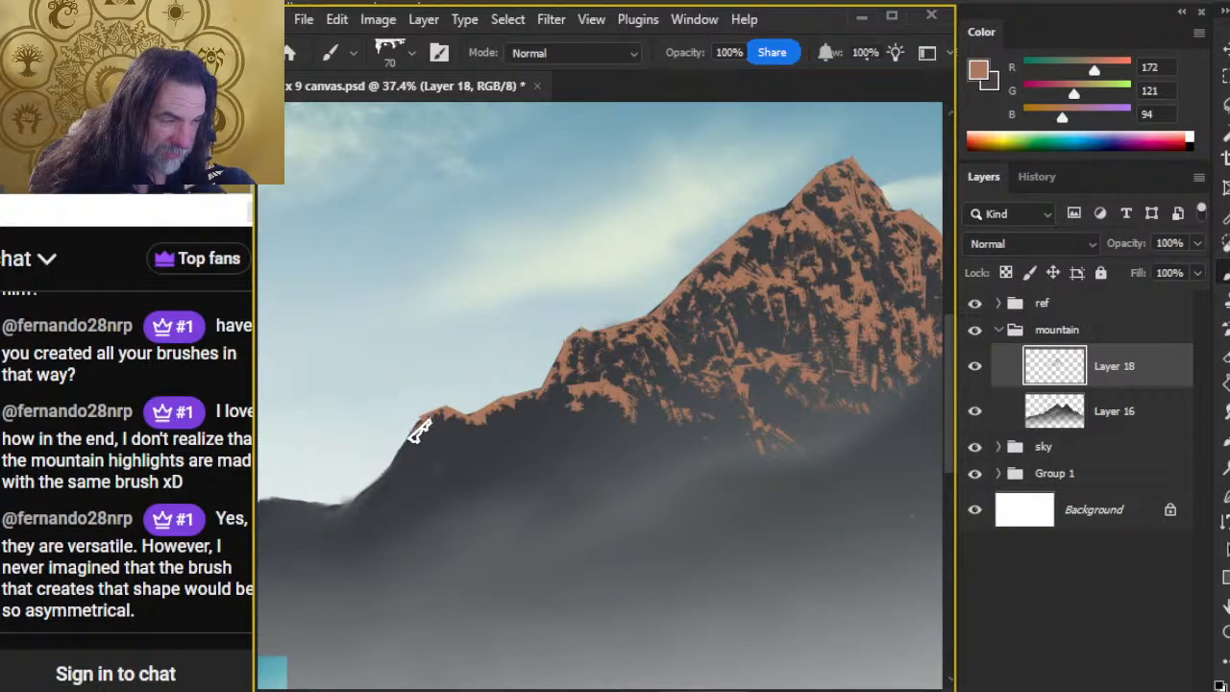
pyautogui.press('e')
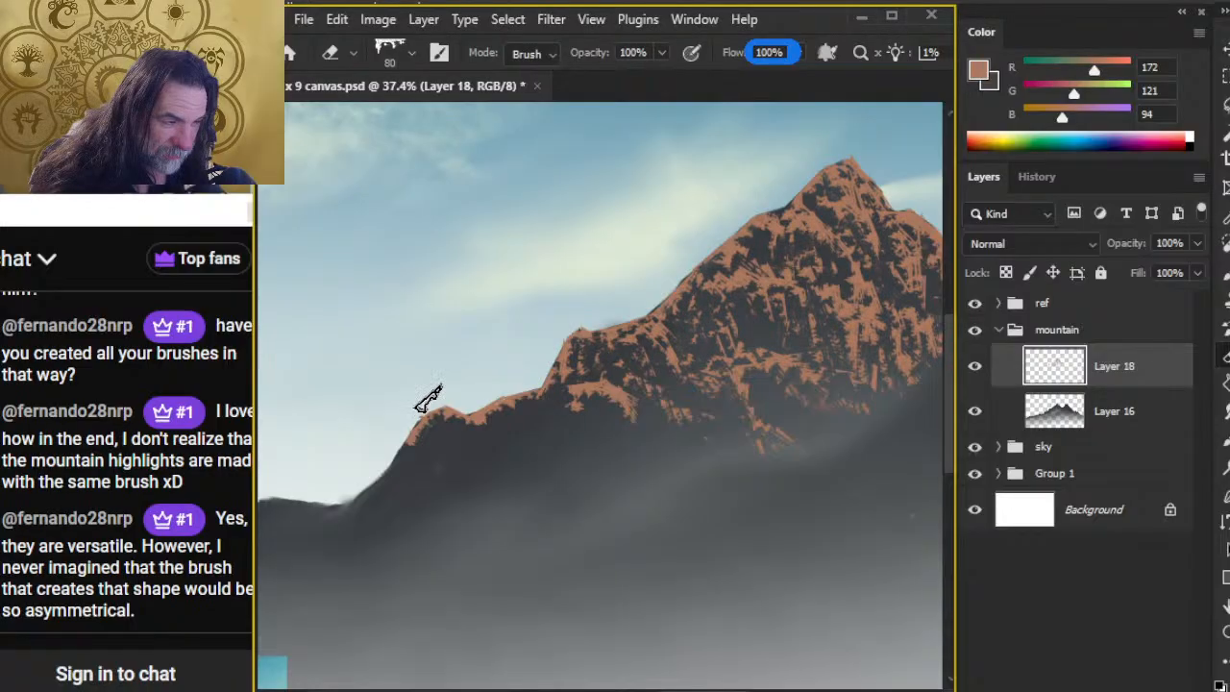
pyautogui.press('b')
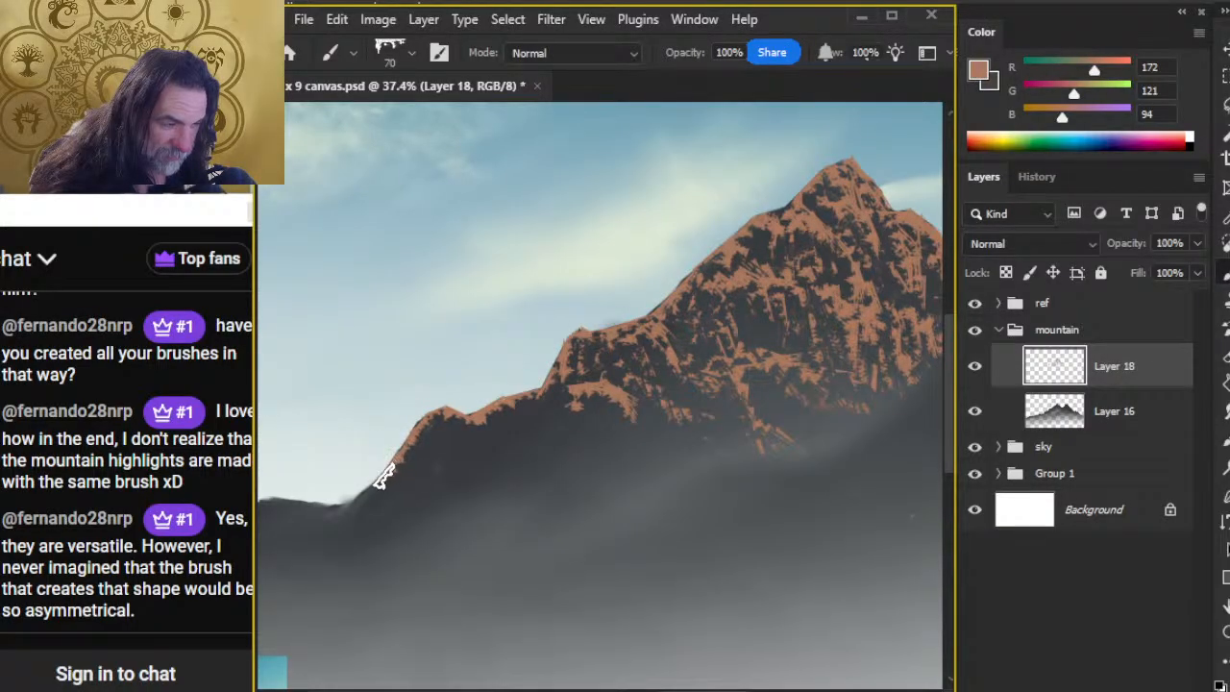
pyautogui.moveTo(373, 488); pyautogui.dragTo(362, 500)
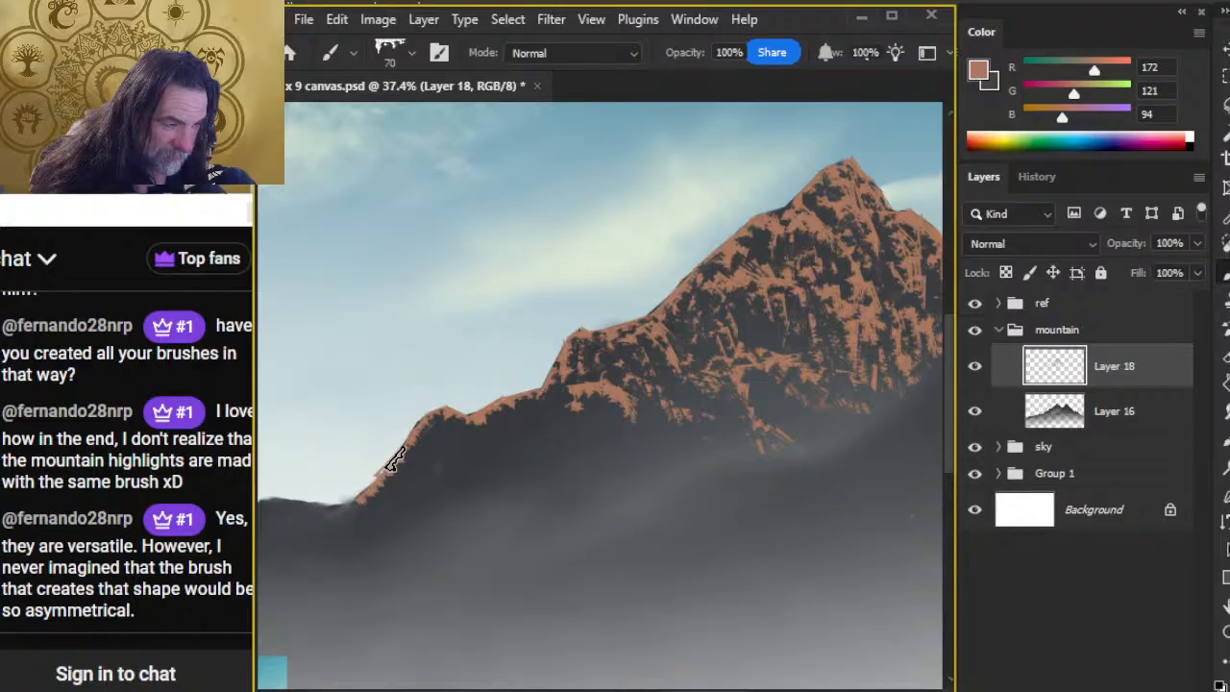
pyautogui.moveTo(408, 446); pyautogui.dragTo(367, 493)
pyautogui.press('e')
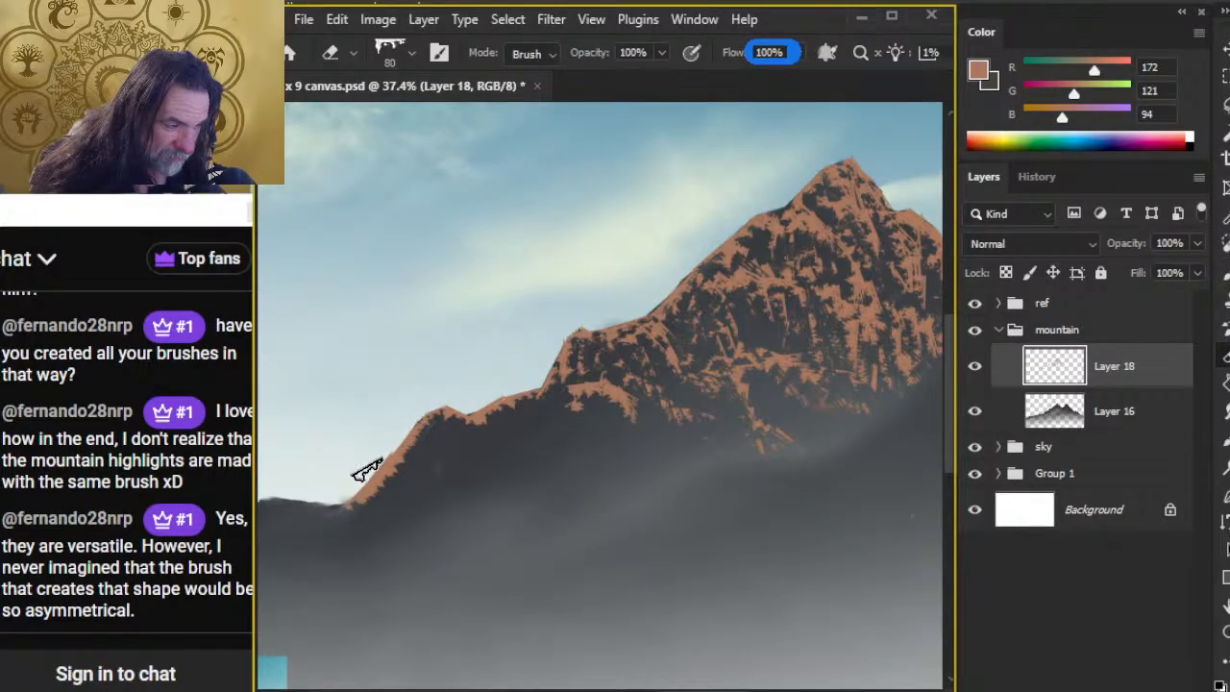
# Step: Add broken rust-brown rock strokes below the left hump and extend the spur under the left shoulder down toward the mist
pyautogui.press('b')
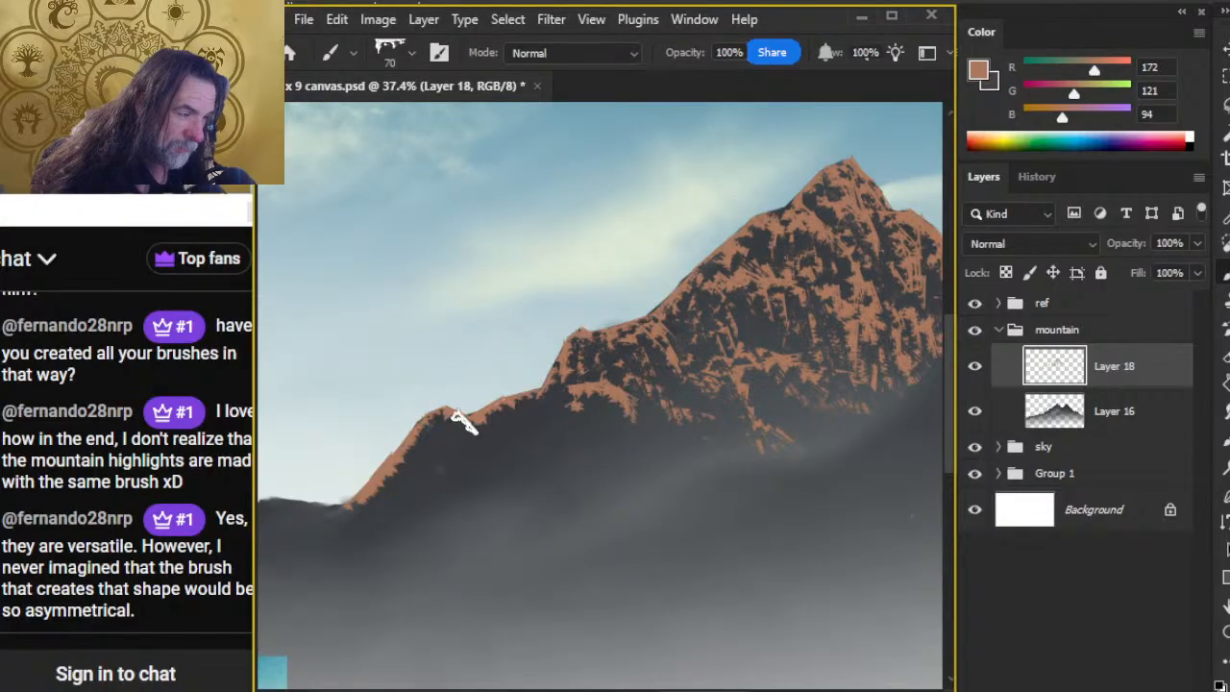
pyautogui.moveTo(480, 451)
pyautogui.mouseDown()
pyautogui.moveTo(514, 498)
pyautogui.moveTo(457, 435)
pyautogui.moveTo(519, 477)
pyautogui.moveTo(500, 424)
pyautogui.moveTo(525, 426)
pyautogui.moveTo(532, 446)
pyautogui.moveTo(481, 433)
pyautogui.moveTo(504, 414)
pyautogui.moveTo(488, 447)
pyautogui.moveTo(523, 462)
pyautogui.mouseUp()
pyautogui.press('e')
pyautogui.press('b')
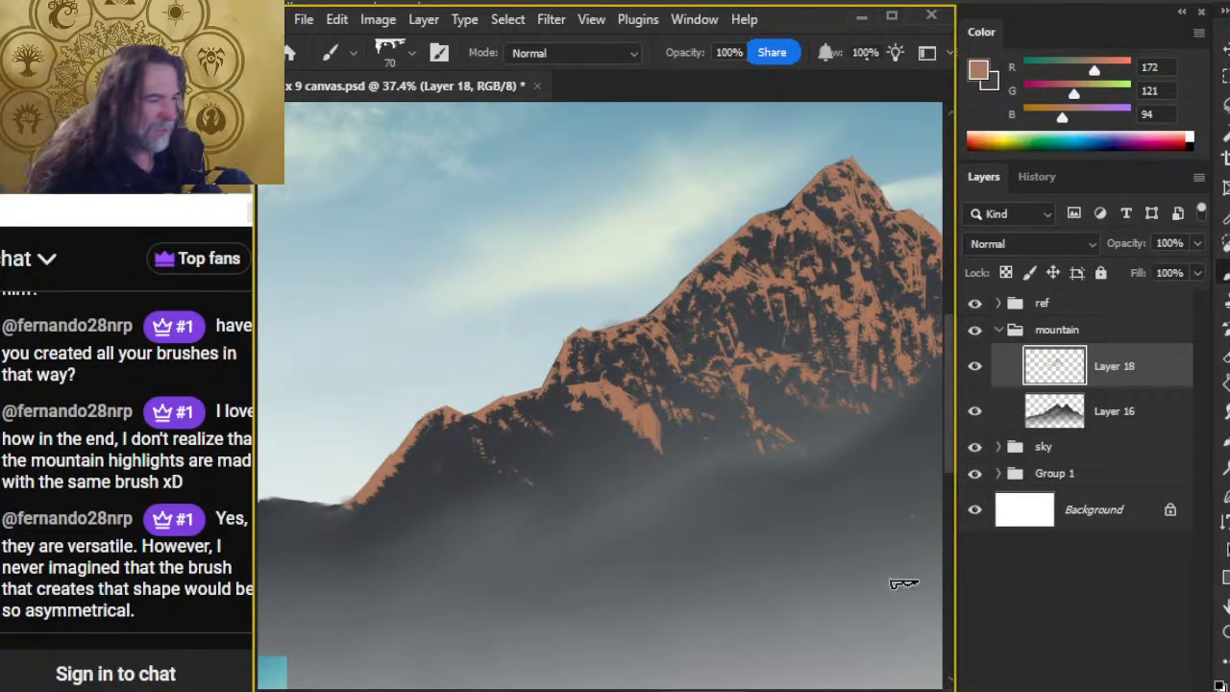
# Step: Fill the lower centre and right of the main face with more rust-brown, chipping it into rocky patches with a 100 px Eraser
pyautogui.press('z')
pyautogui.moveTo(722, 497); pyautogui.dragTo(567, 550)
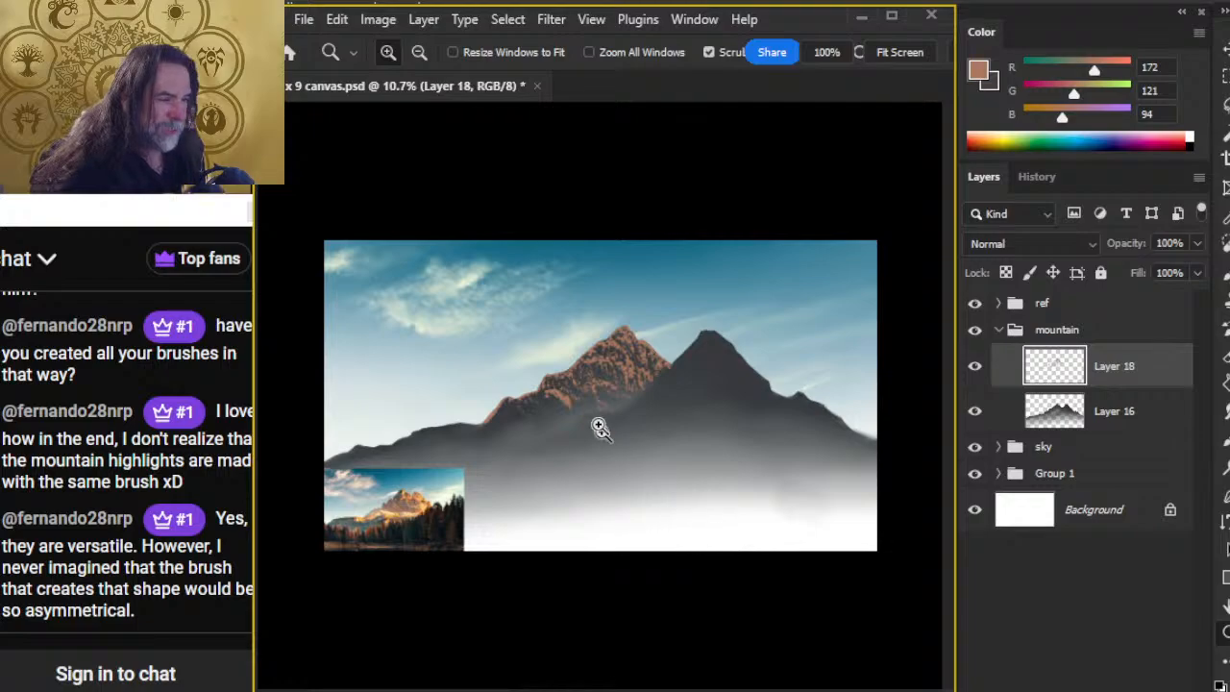
pyautogui.moveTo(601, 428); pyautogui.dragTo(689, 452)
pyautogui.press('b')
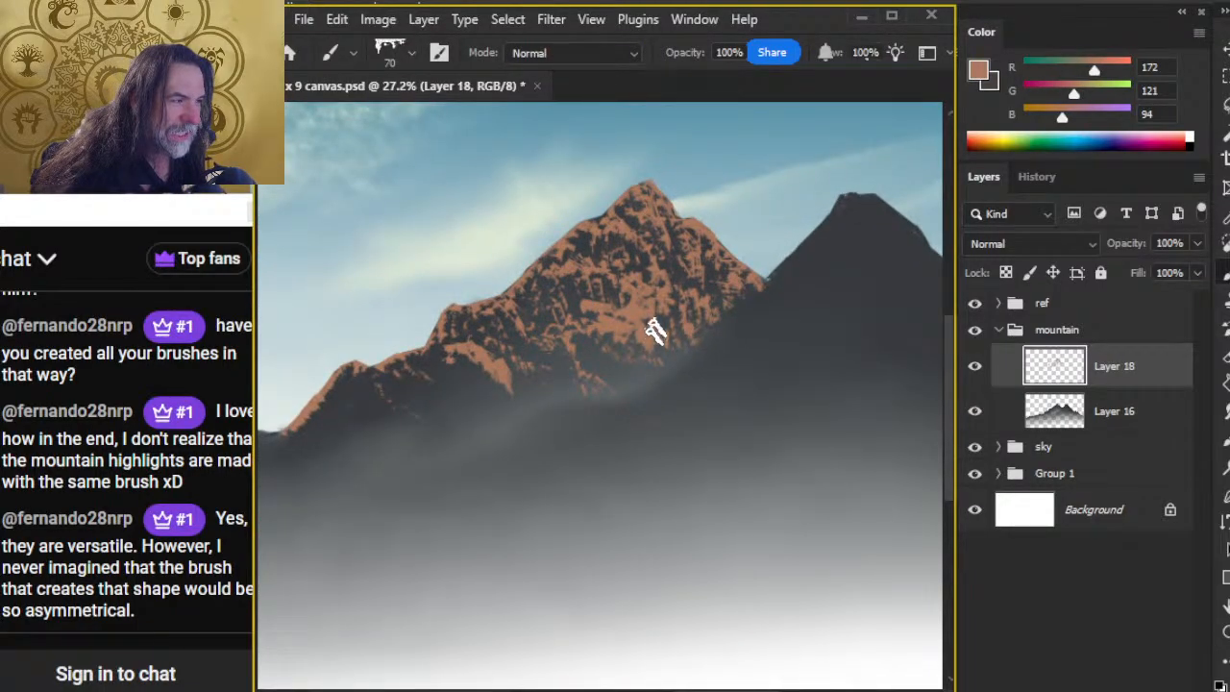
pyautogui.press('e')
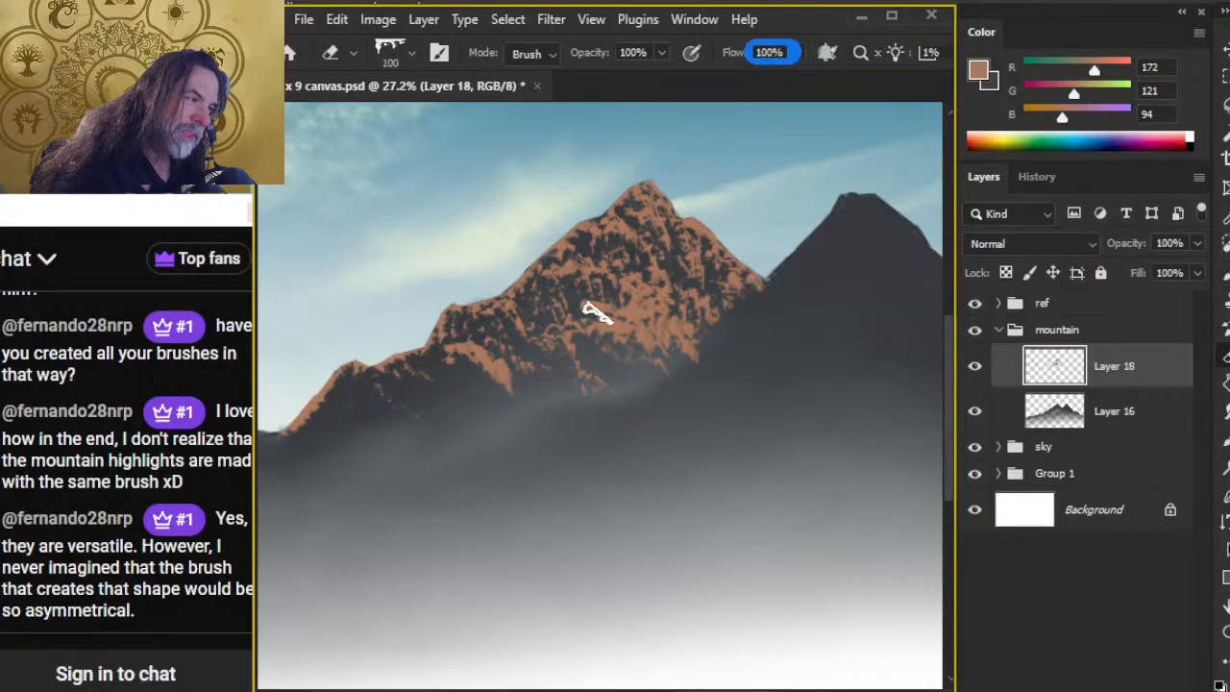
pyautogui.moveTo(627, 316)
pyautogui.mouseDown()
pyautogui.moveTo(647, 318)
pyautogui.moveTo(656, 358)
pyautogui.mouseUp()
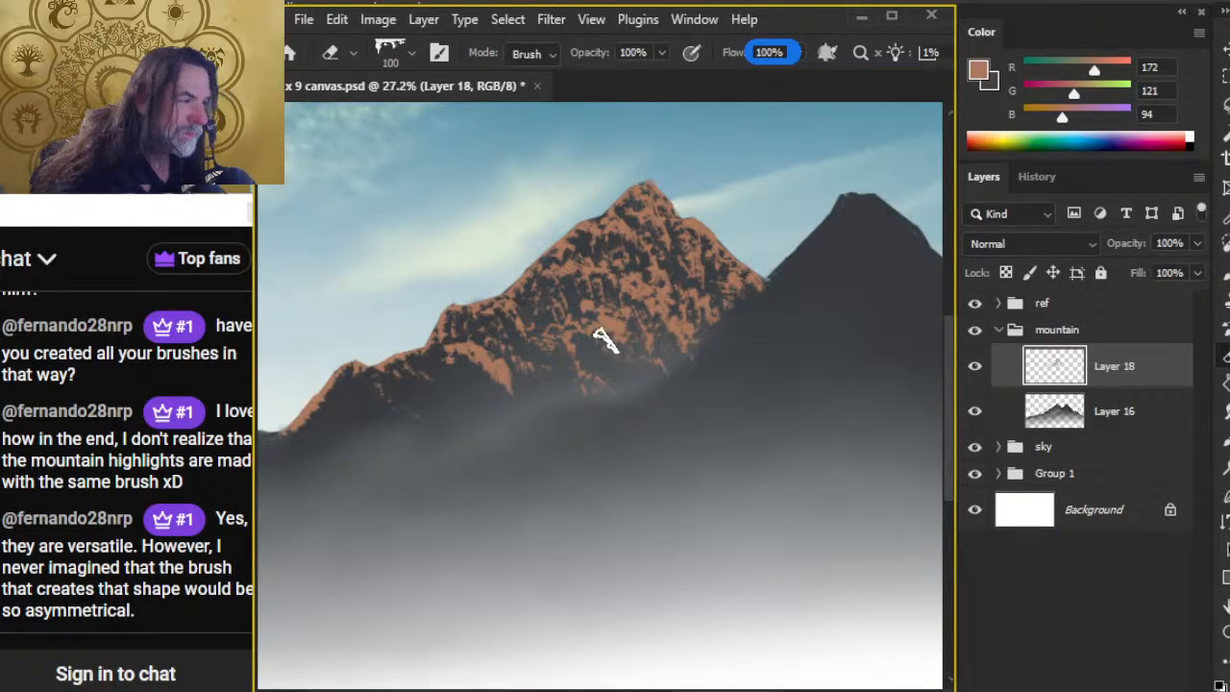
# Step: Touch up the rust-brown texture along the main face's right edge with the brush and Eraser, and save the document
pyautogui.press('b')
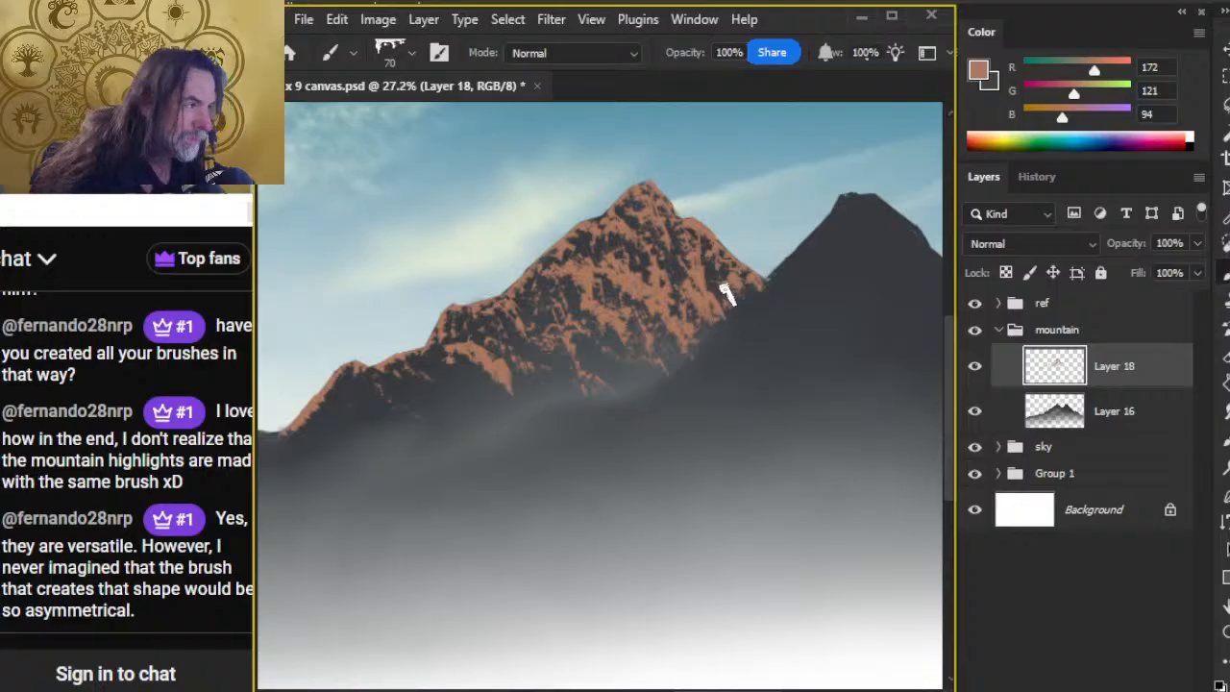
pyautogui.press('e')
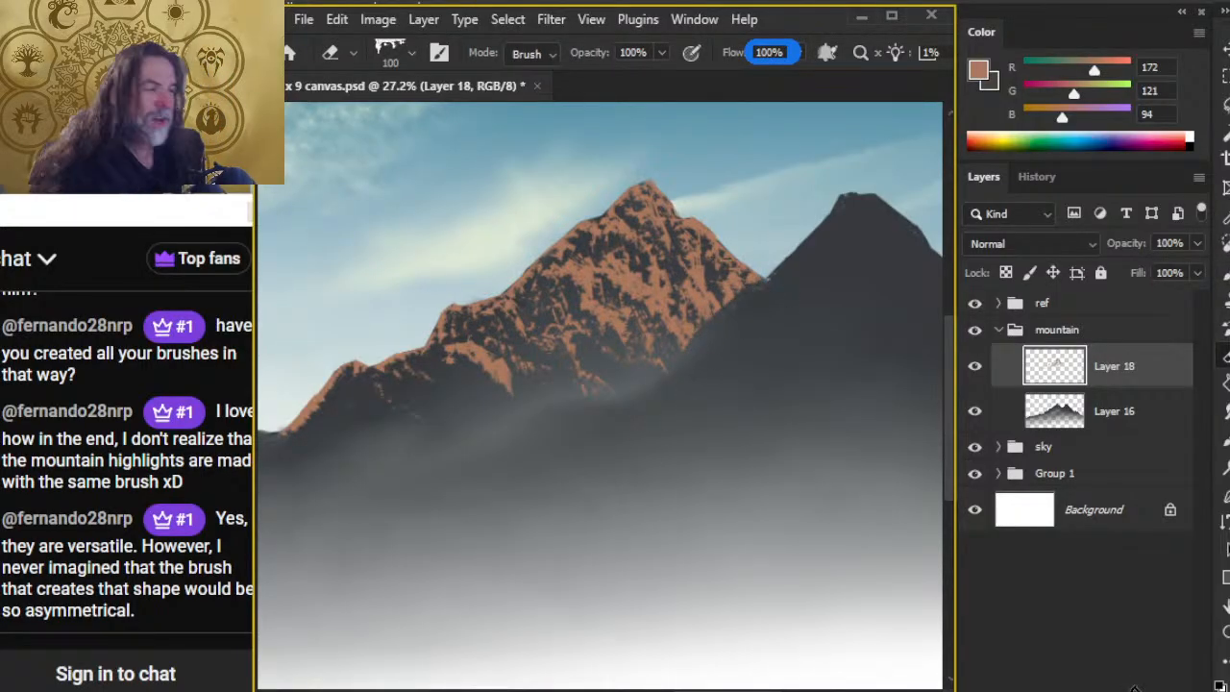
pyautogui.hotkey('ctrl', 's')
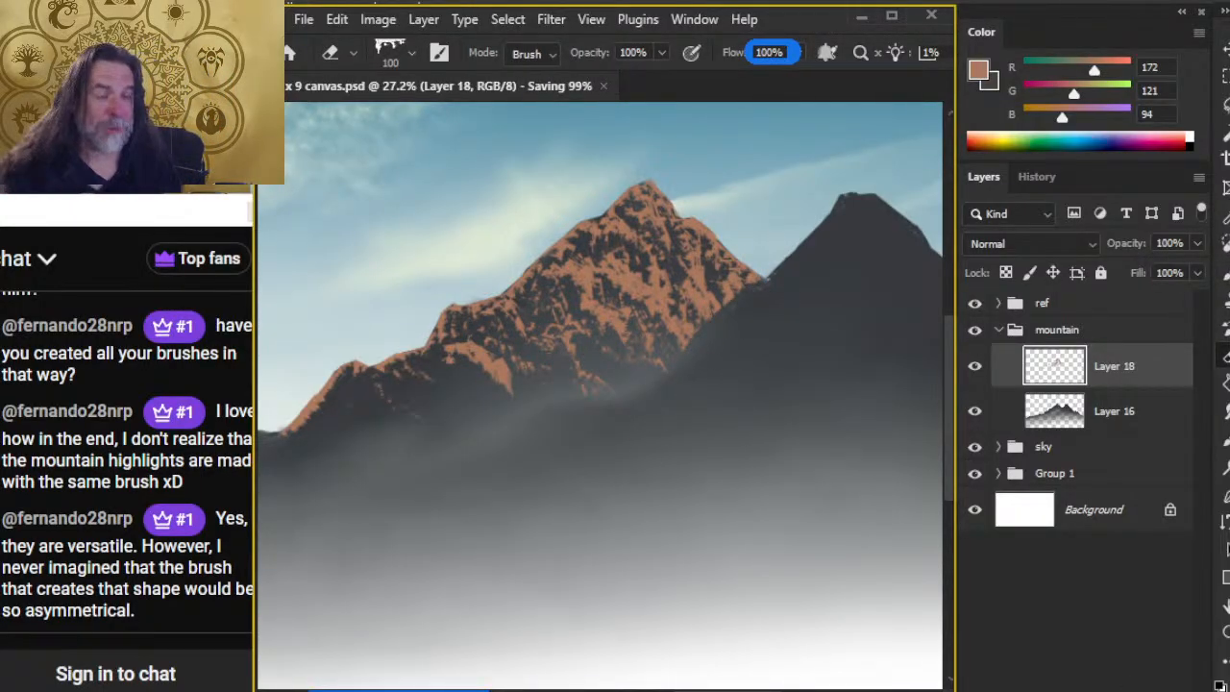